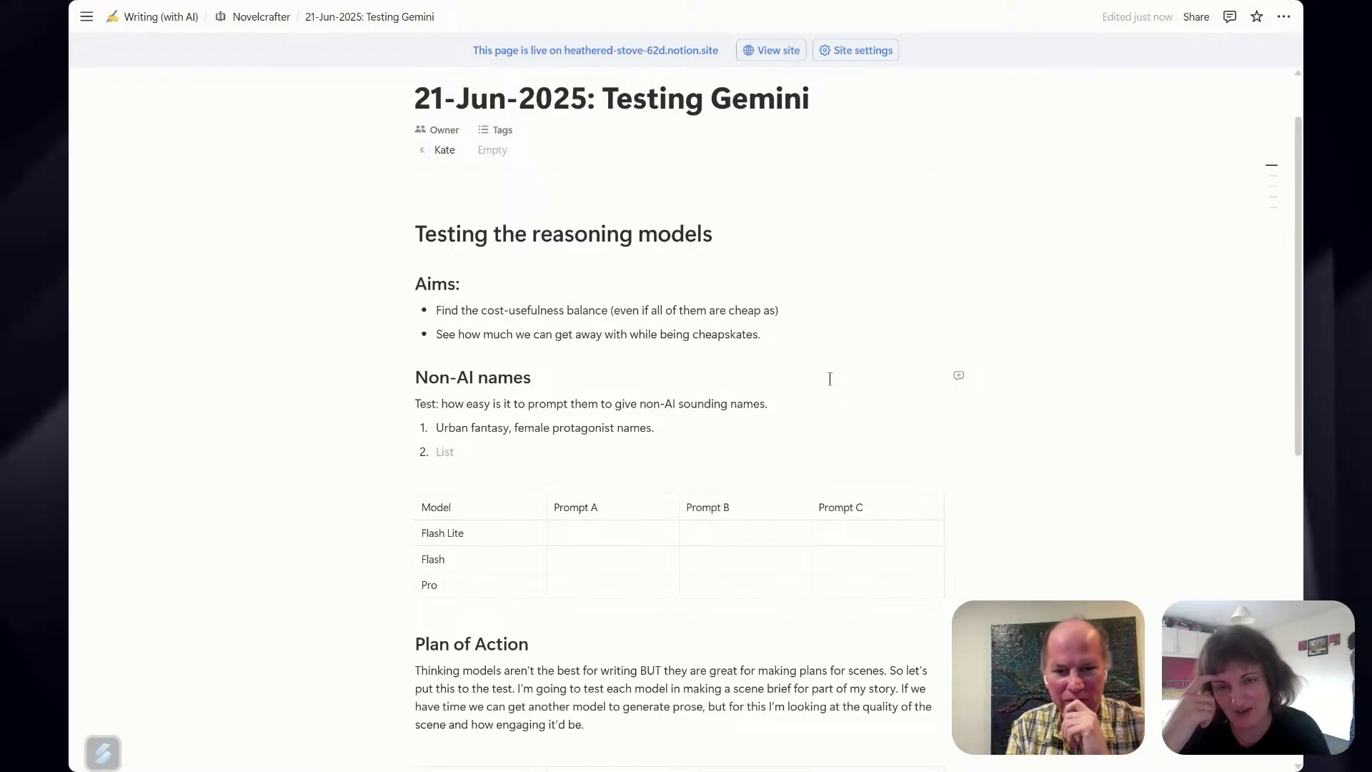
Add blank lines below the Aims bullets and place a copy of the Non-AI names model table there.
{"action": "left_click", "coordinate": [773, 336]}
{"action": "key", "text": "Return"}
{"action": "key", "text": "Return"}
{"action": "key", "text": "Return"}
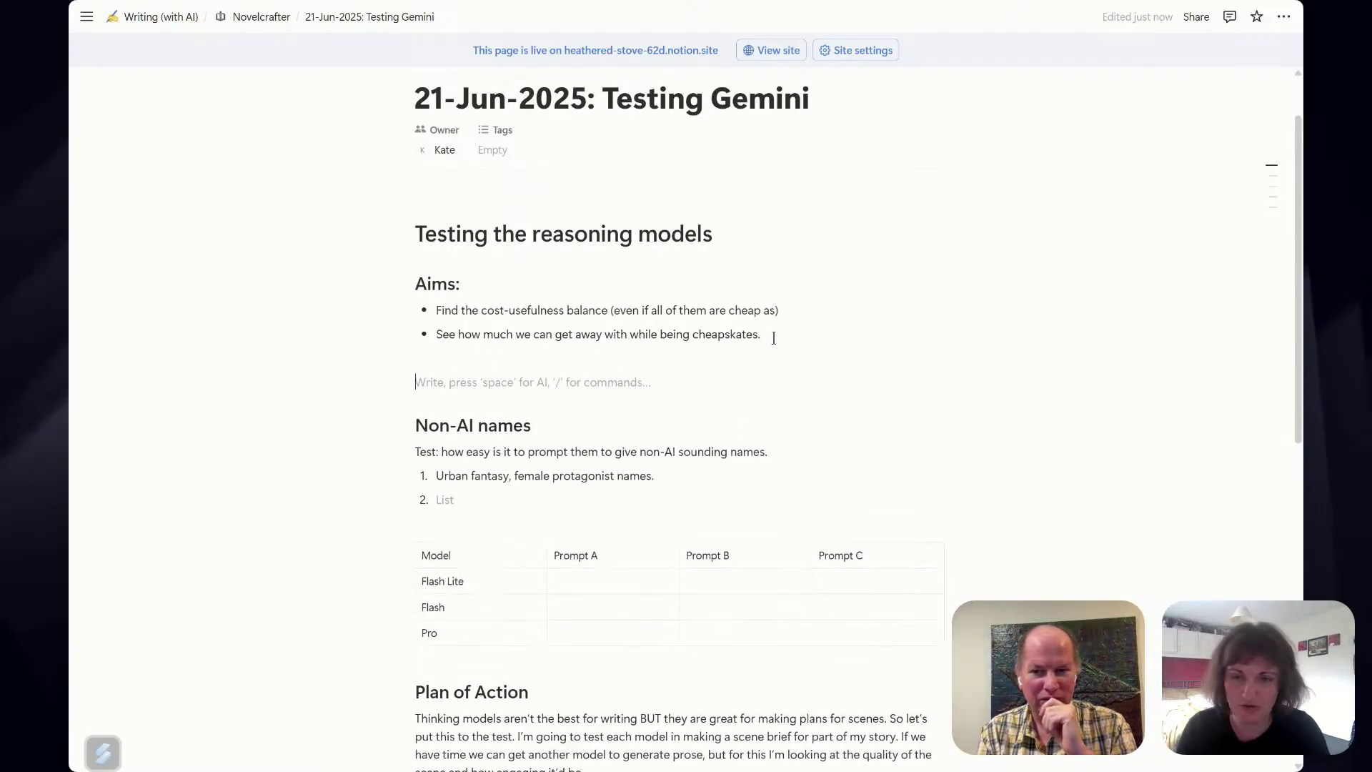
{"action": "left_click_drag", "start_coordinate": [428, 552], "coordinate": [845, 644]}
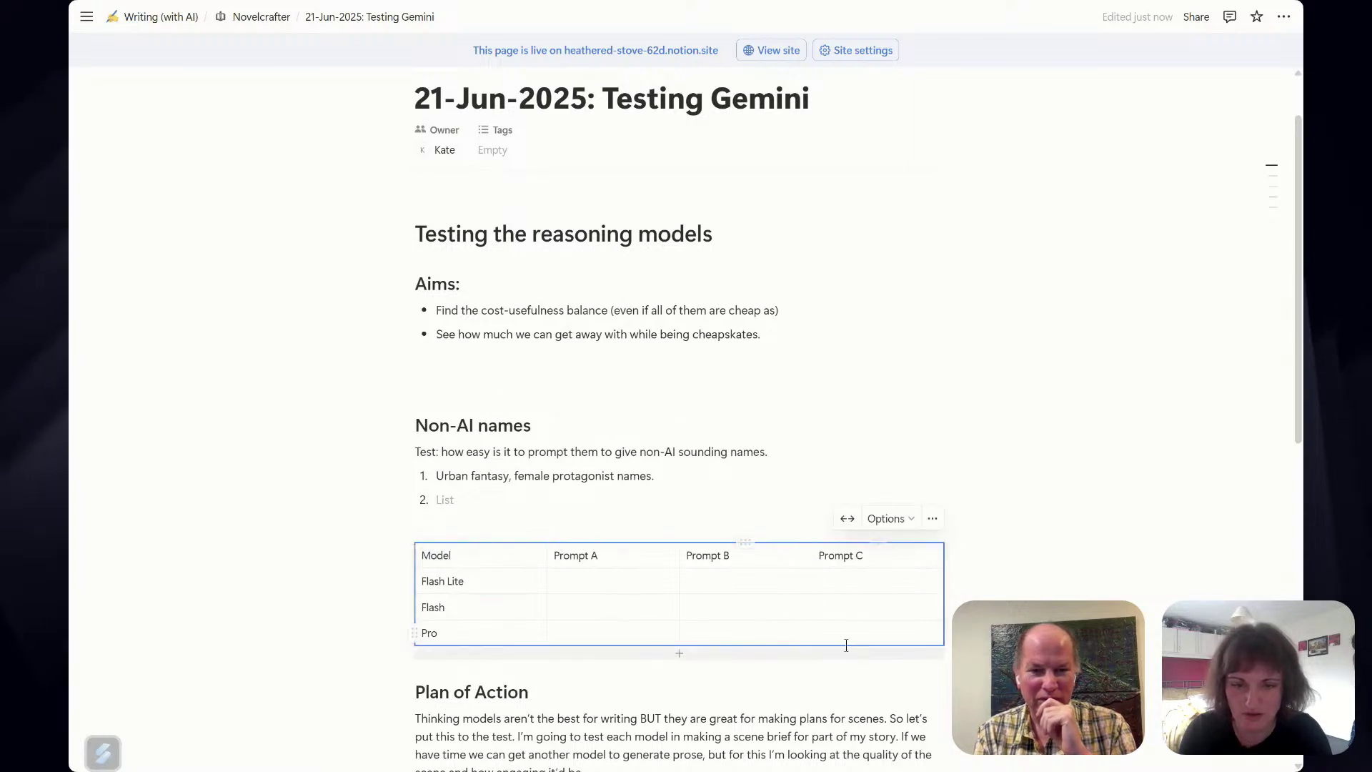
{"action": "left_click", "coordinate": [494, 366]}
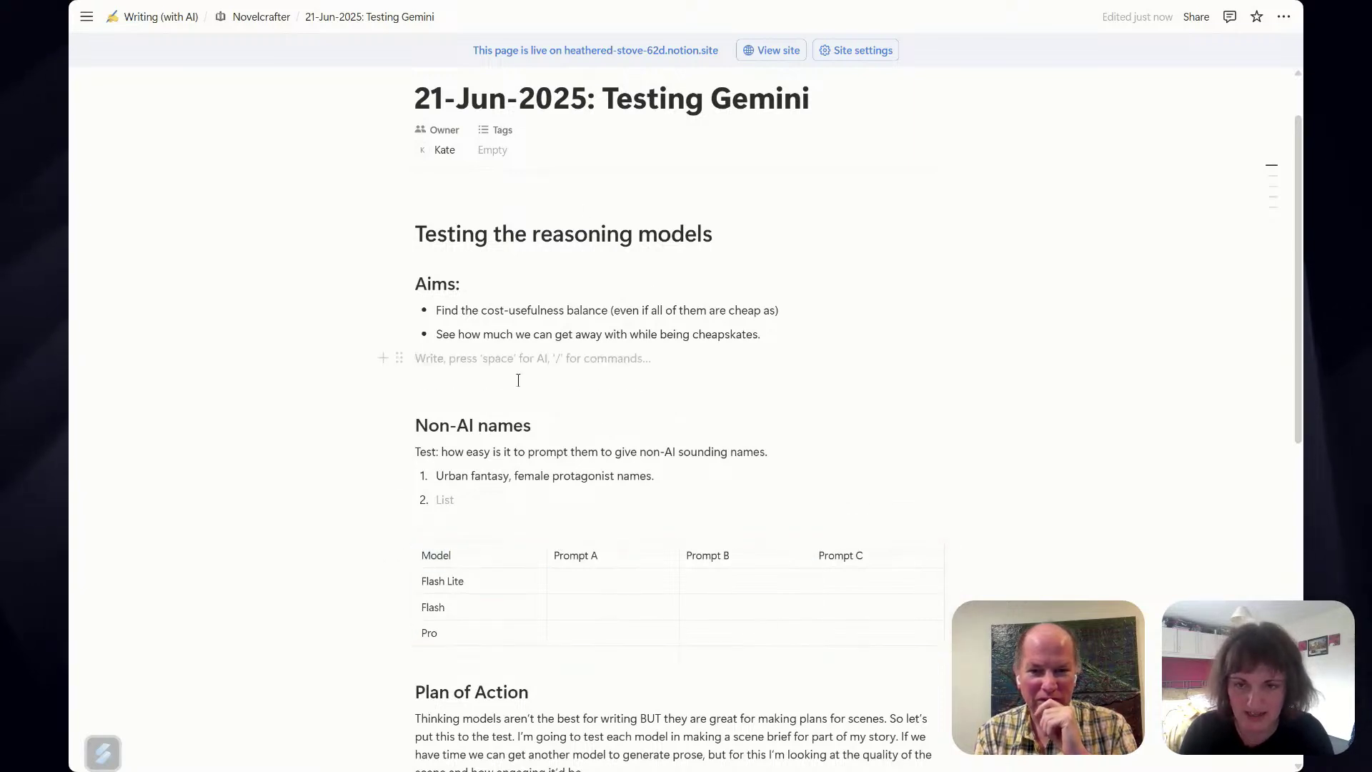
{"action": "key", "text": "ctrl+v"}
{"action": "left_click", "coordinate": [679, 331]}
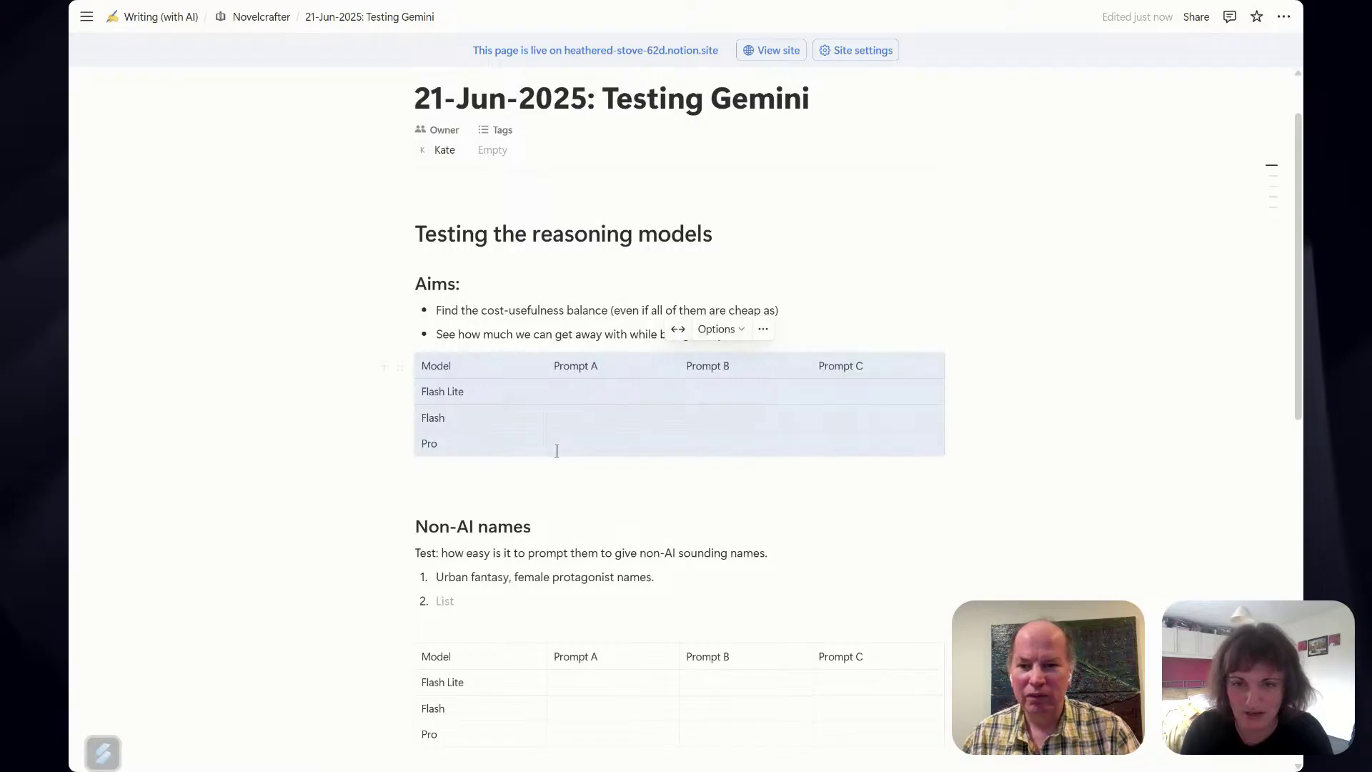
Rename the copied table's Prompt A header to "Input" and its Prompt B header to "Output".
{"action": "left_click", "coordinate": [512, 391]}
{"action": "triple_click", "coordinate": [585, 365]}
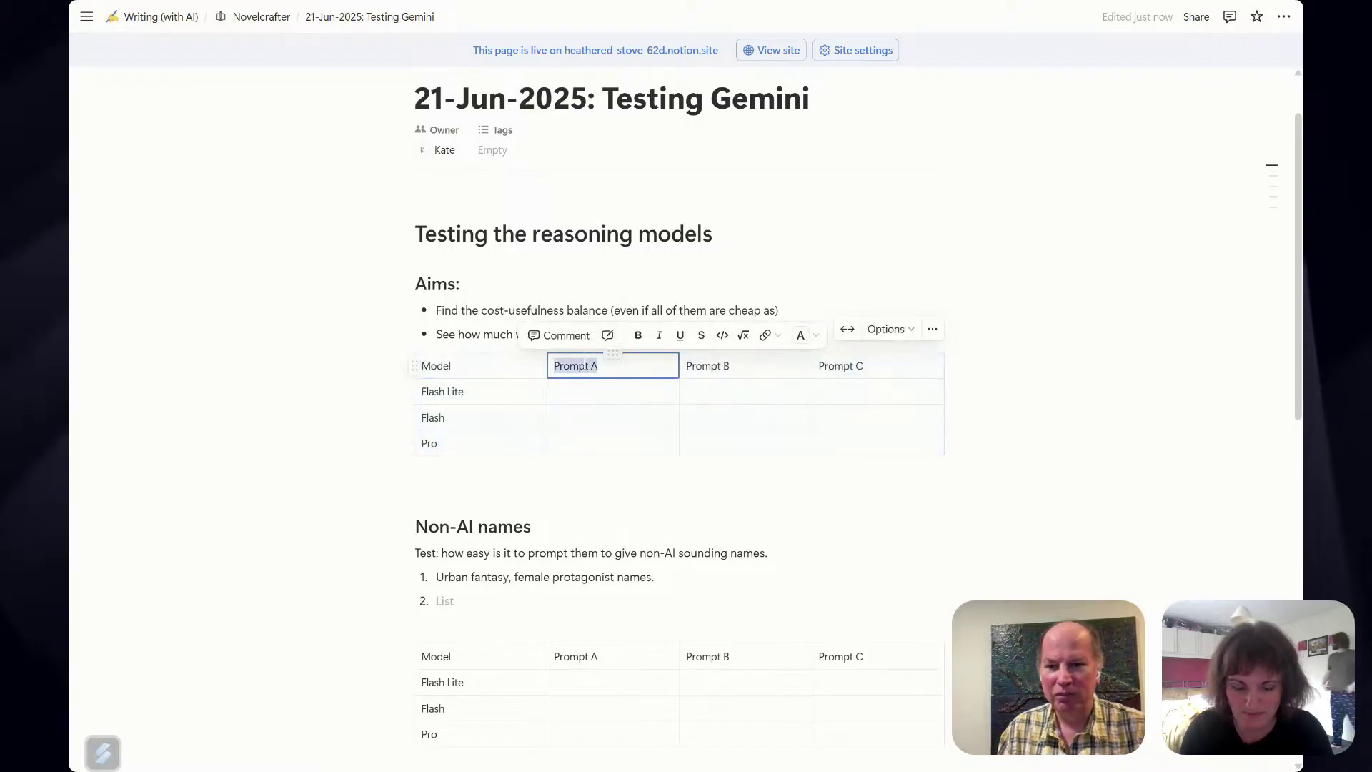
{"action": "type", "text": "Input"}
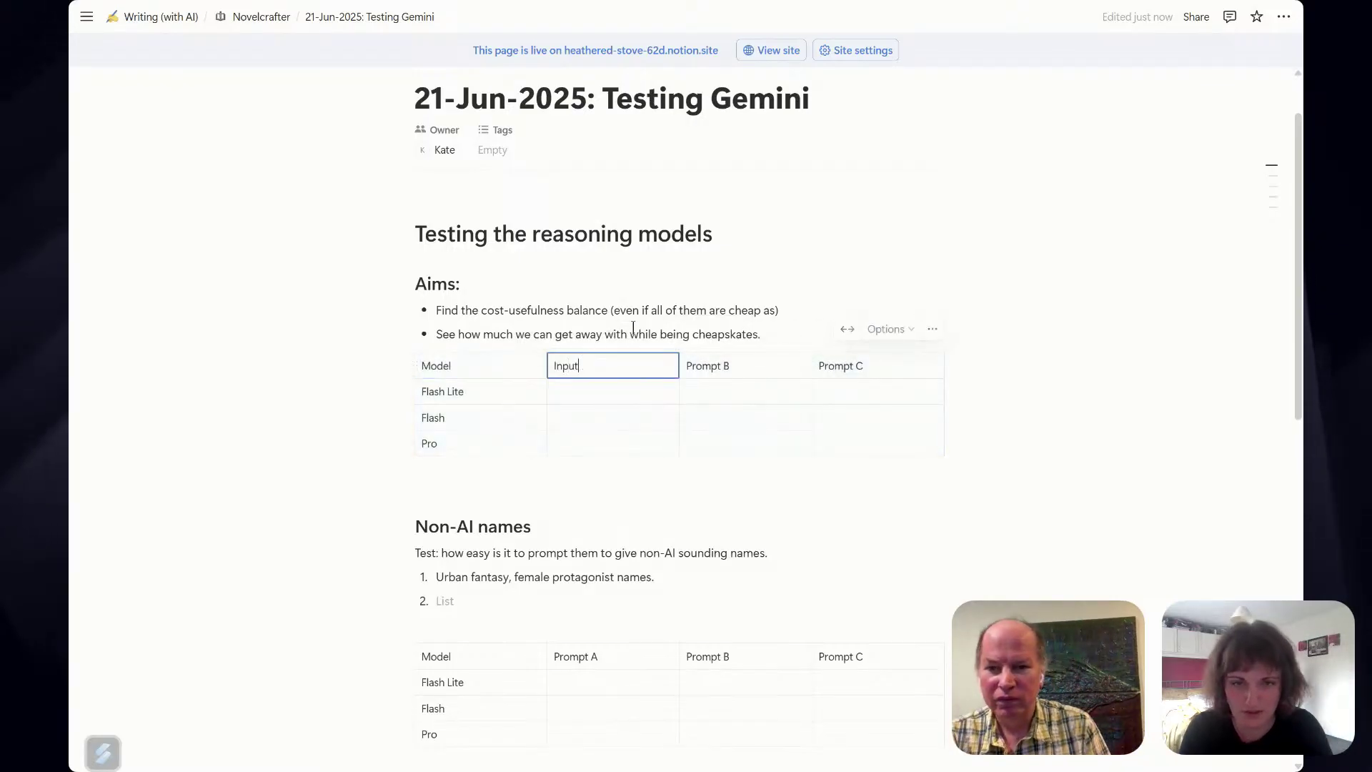
{"action": "left_click", "coordinate": [726, 361]}
{"action": "double_click", "coordinate": [727, 361]}
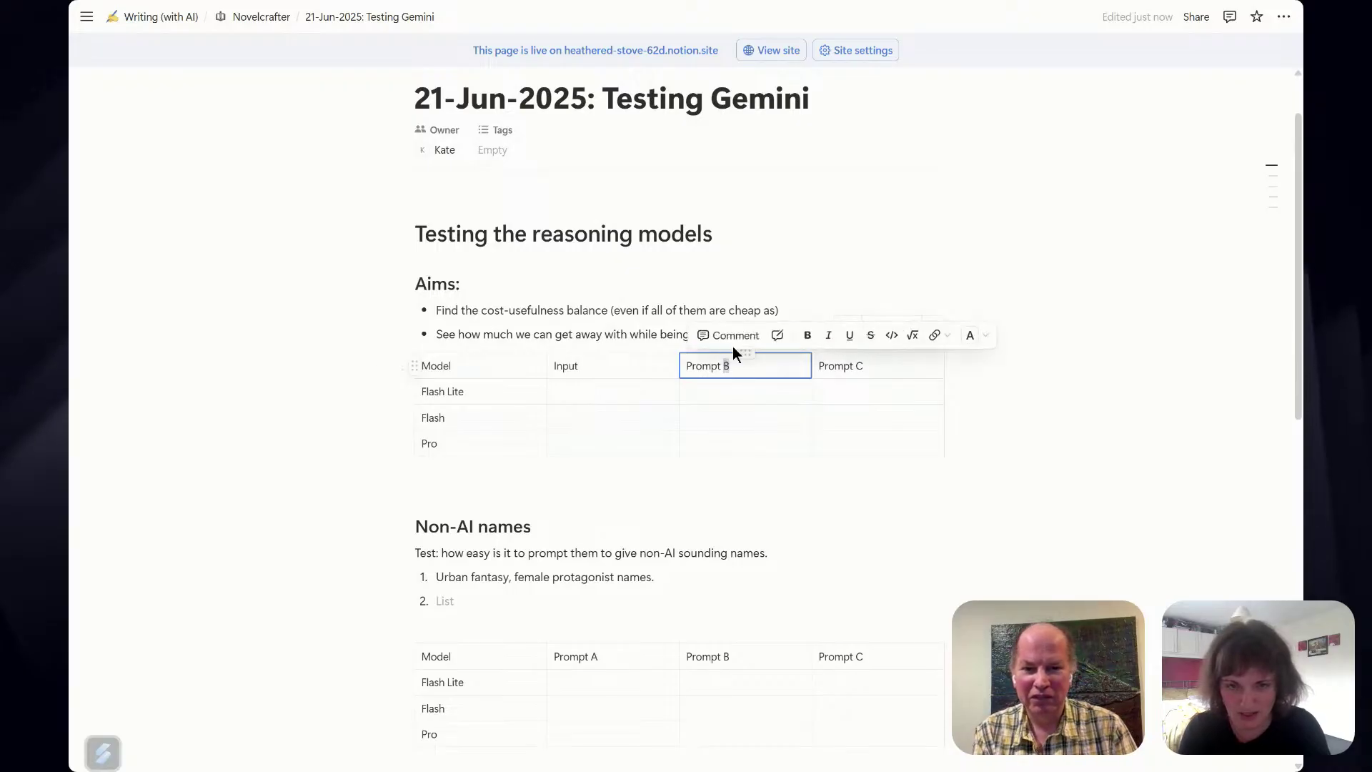
{"action": "triple_click", "coordinate": [724, 370]}
{"action": "type", "text": "Output"}
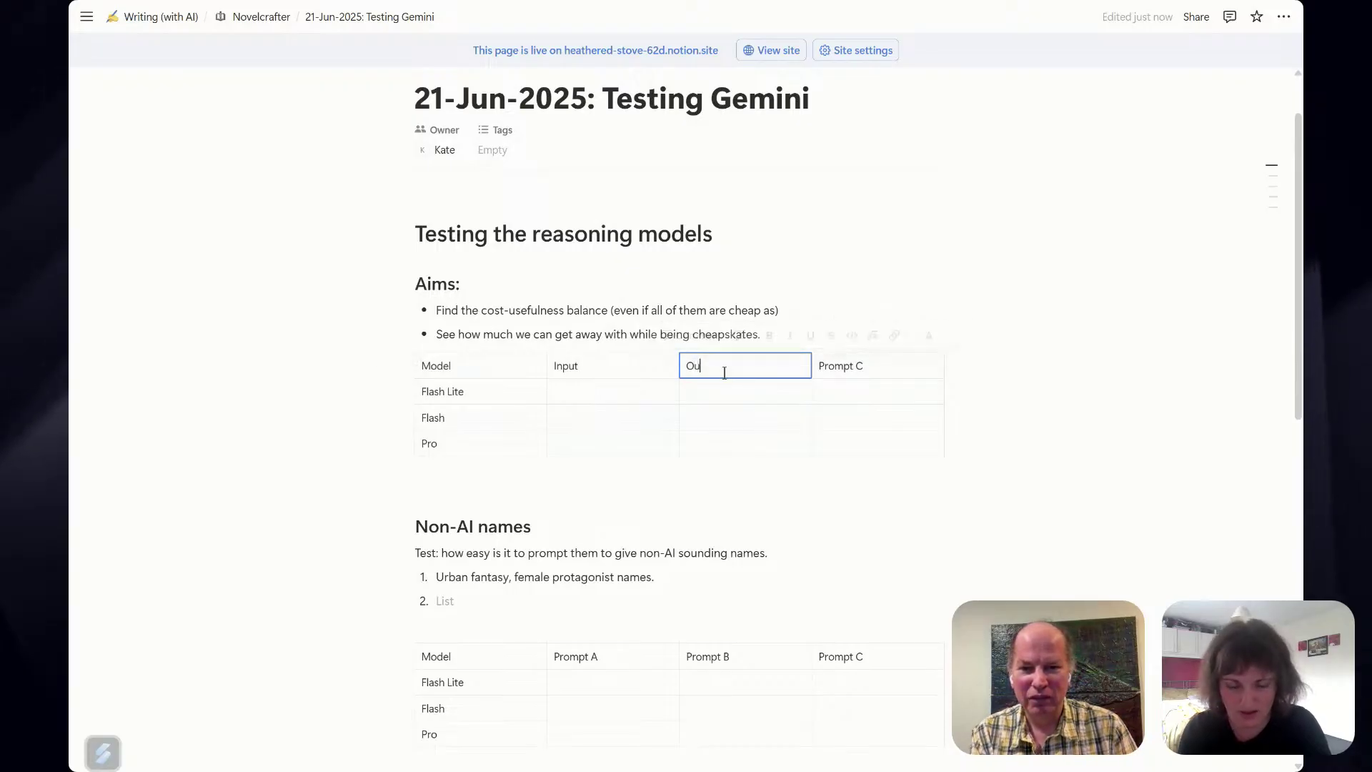
Clear the Prompt C header in the table under Aims.
{"action": "left_click", "coordinate": [867, 365]}
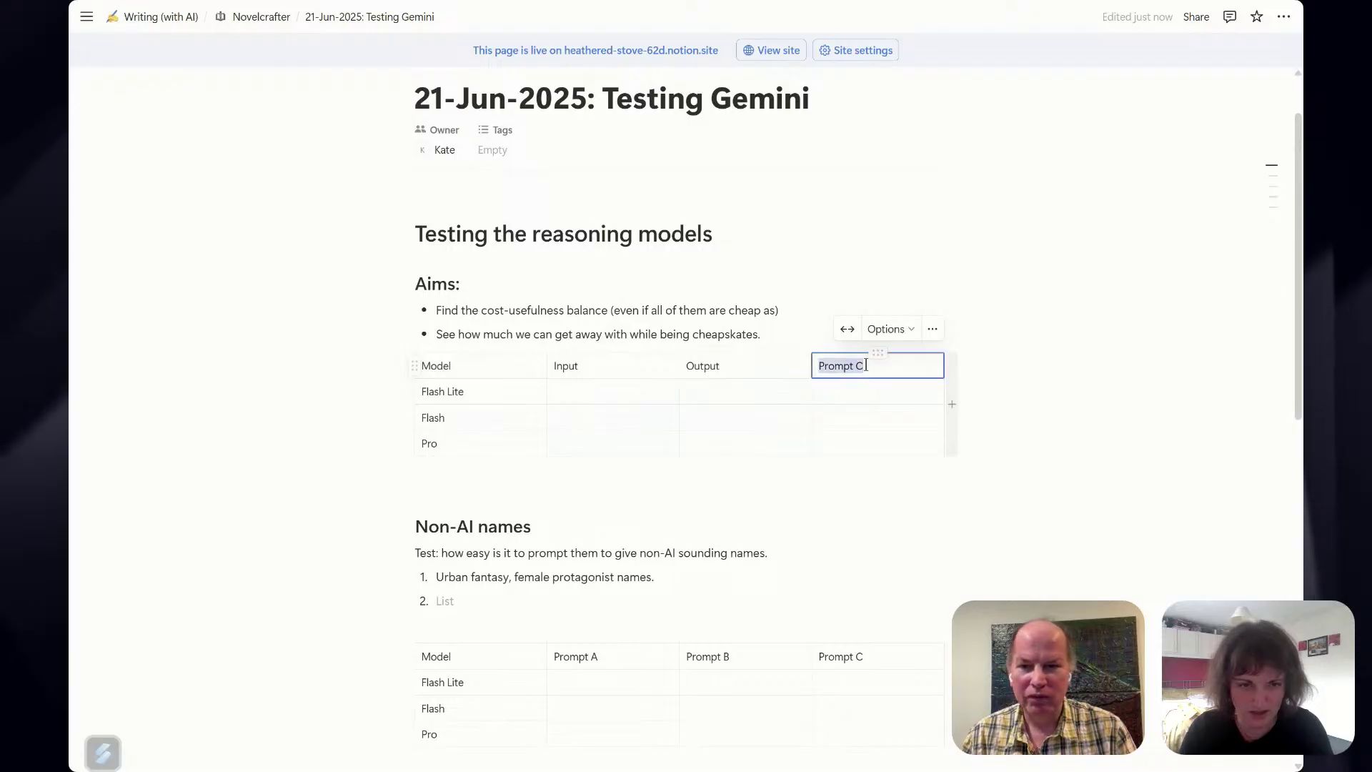
{"action": "triple_click", "coordinate": [868, 364]}
{"action": "key", "text": "BackSpace"}
{"action": "left_click", "coordinate": [933, 329]}
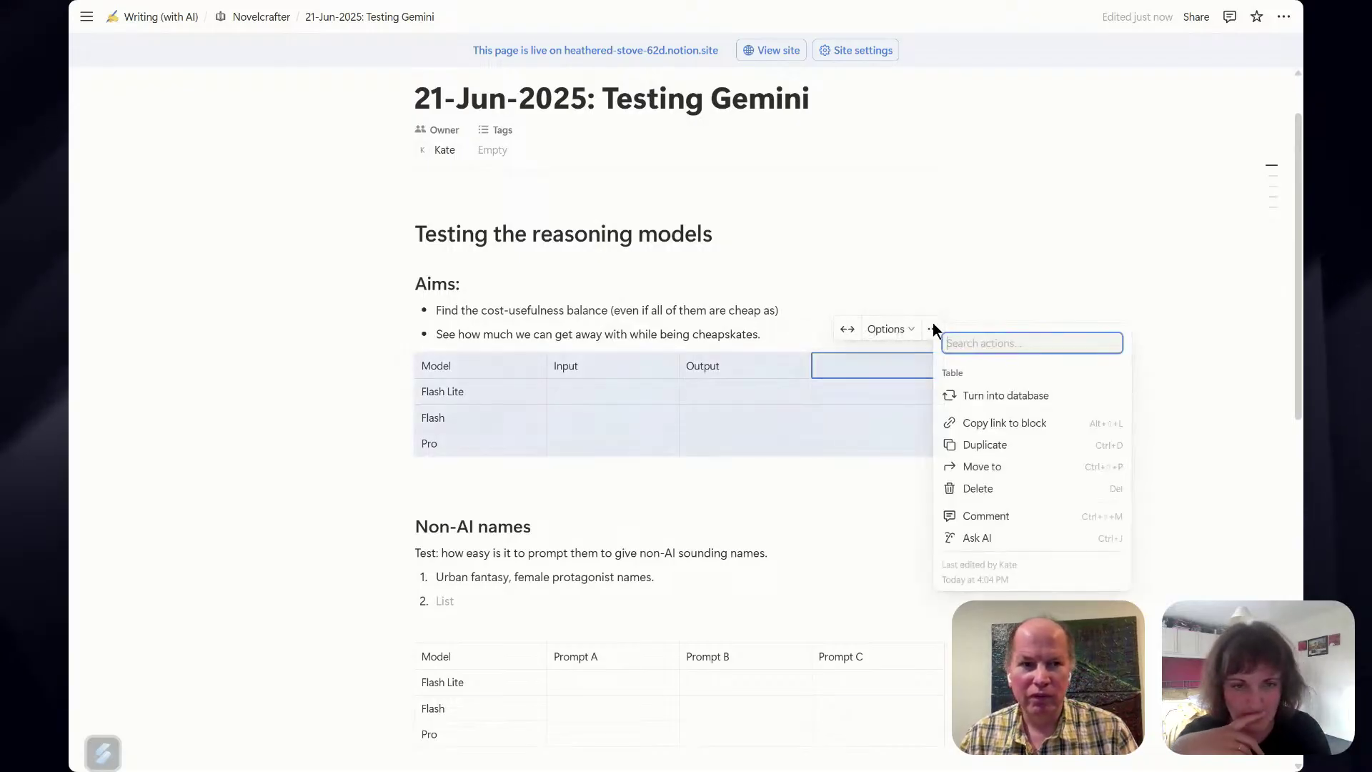
{"action": "left_click", "coordinate": [858, 374]}
{"action": "left_click_drag", "start_coordinate": [857, 374], "coordinate": [864, 444]}
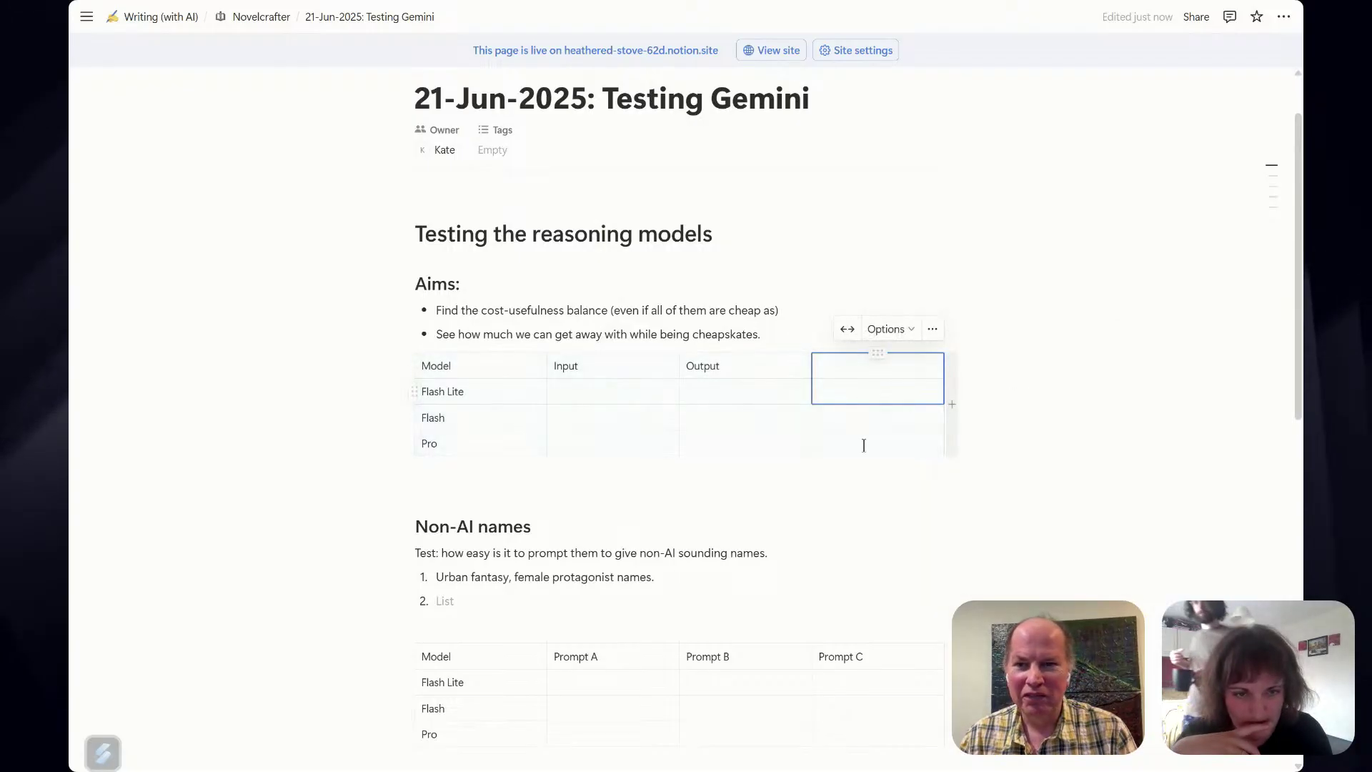
{"action": "left_click", "coordinate": [892, 331]}
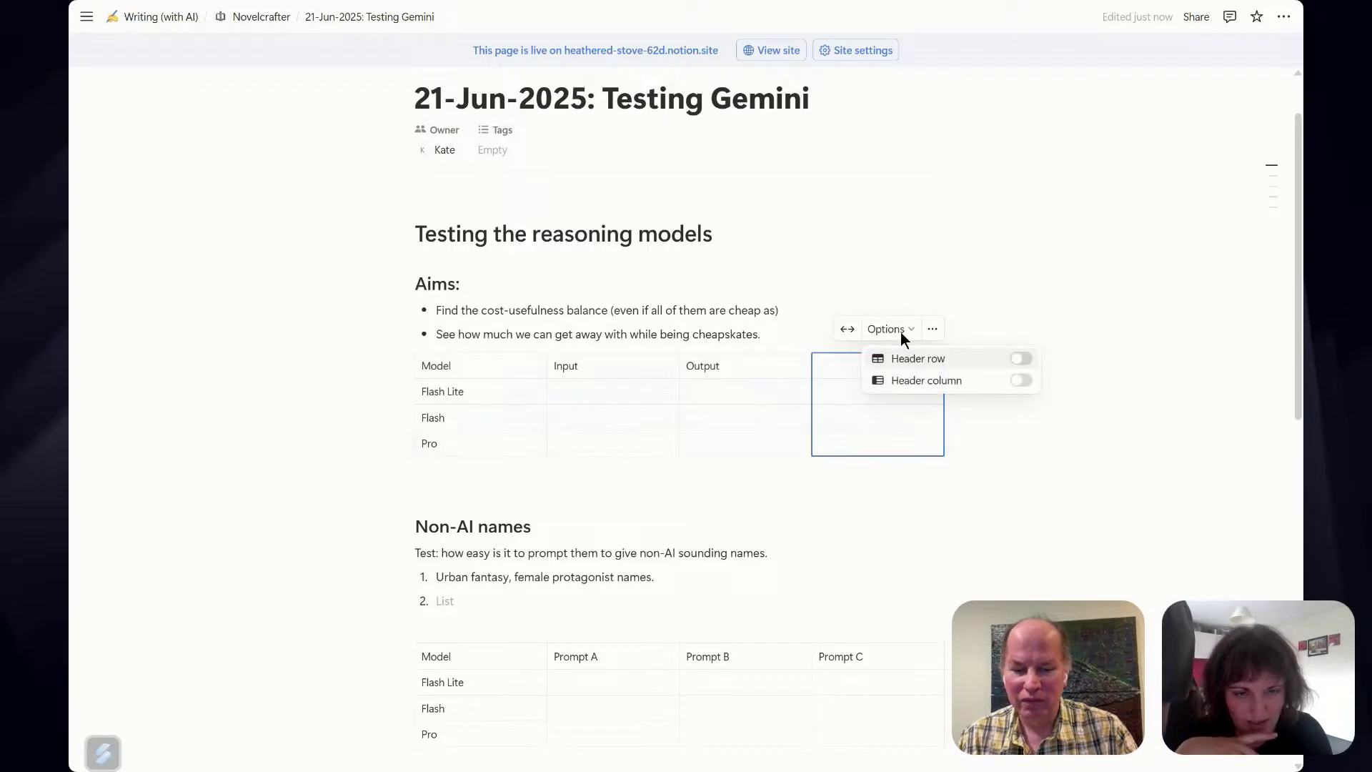
{"action": "left_click", "coordinate": [830, 378]}
{"action": "right_click", "coordinate": [827, 365]}
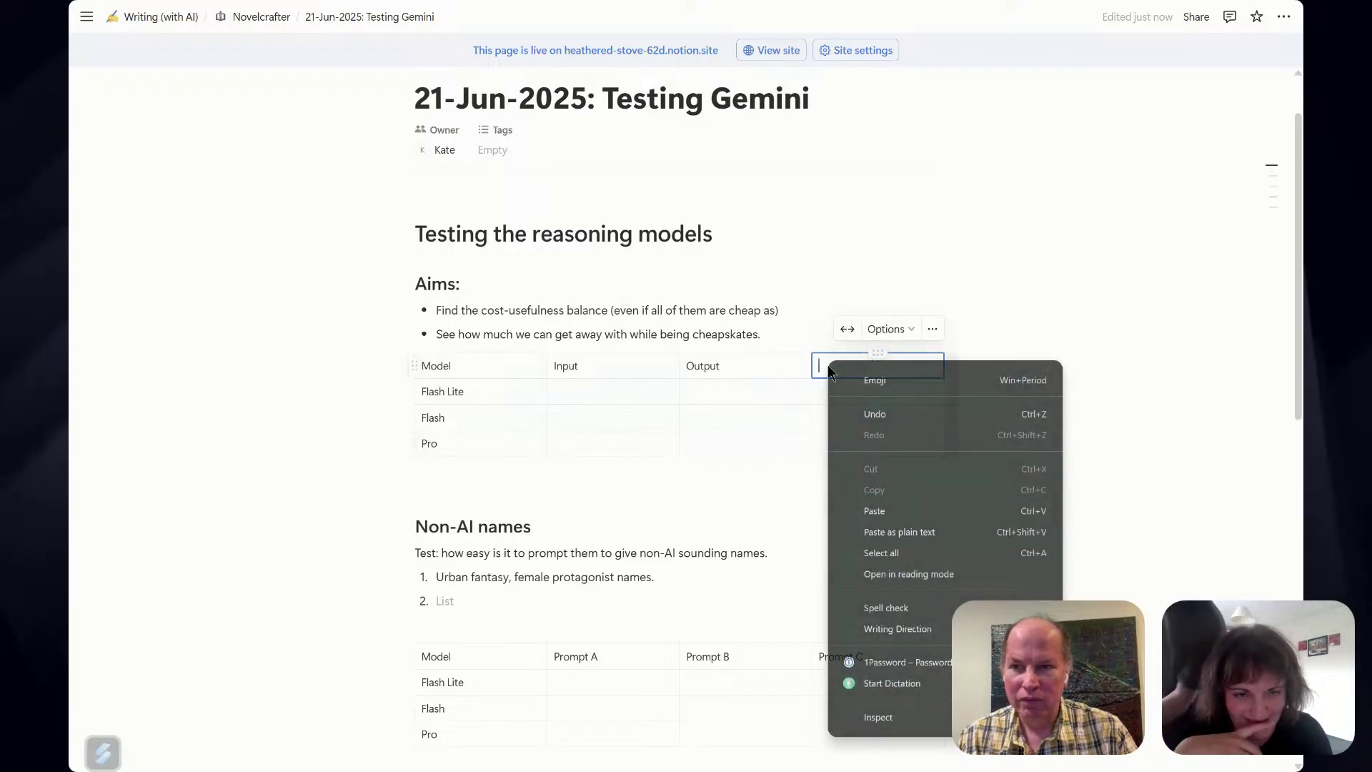
{"action": "right_click", "coordinate": [872, 354]}
{"action": "left_click", "coordinate": [872, 357]}
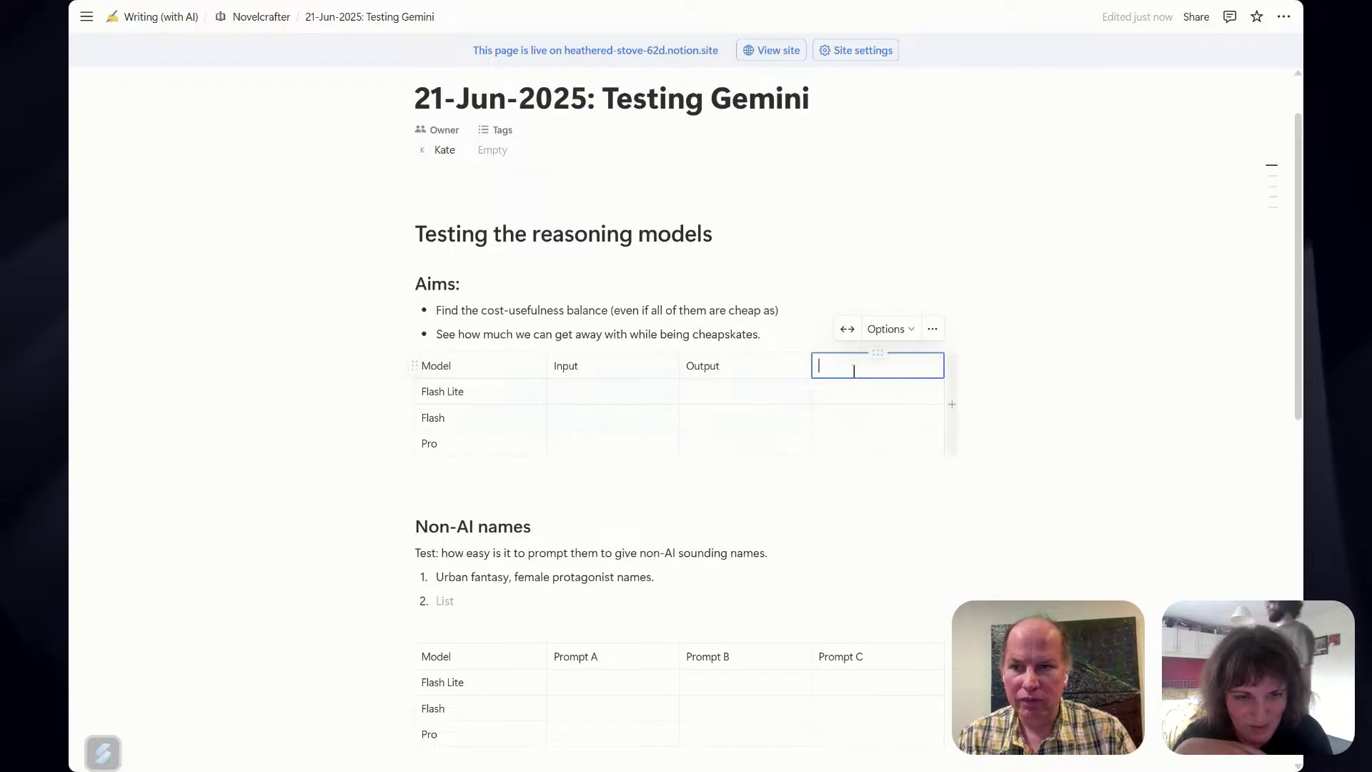
{"action": "left_click_drag", "start_coordinate": [868, 366], "coordinate": [857, 444]}
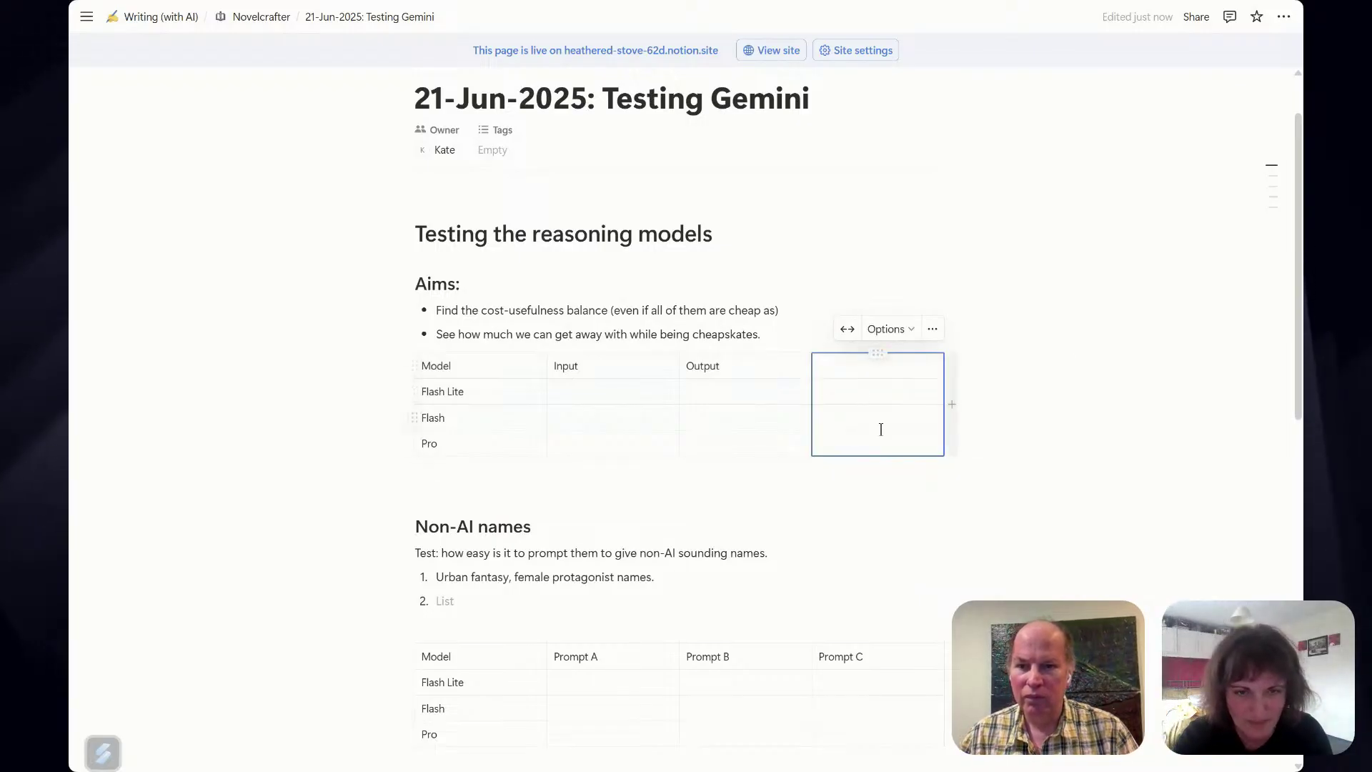
{"action": "left_click", "coordinate": [880, 422]}
{"action": "left_click", "coordinate": [750, 409]}
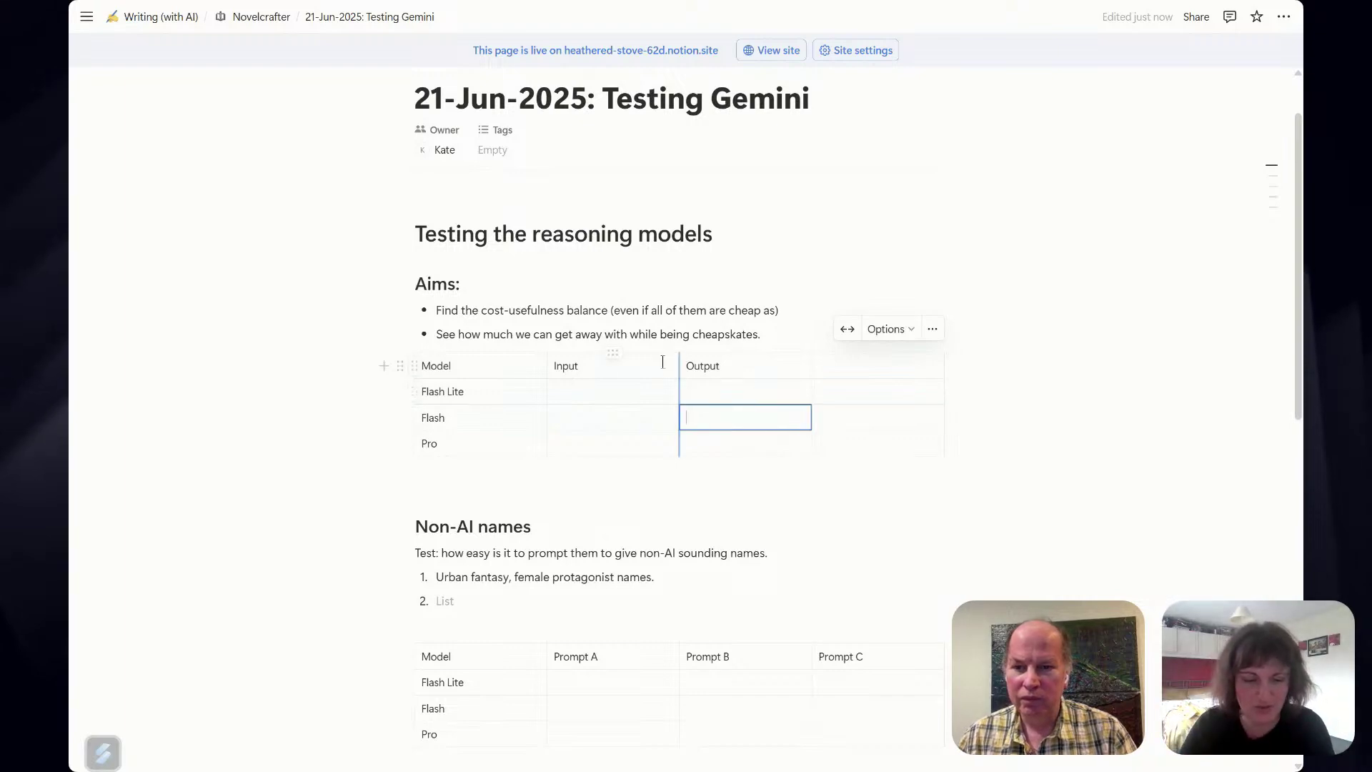
{"action": "left_click", "coordinate": [564, 395]}
{"action": "scroll", "coordinate": [686, 500], "scroll_direction": "down", "scroll_amount": 3}
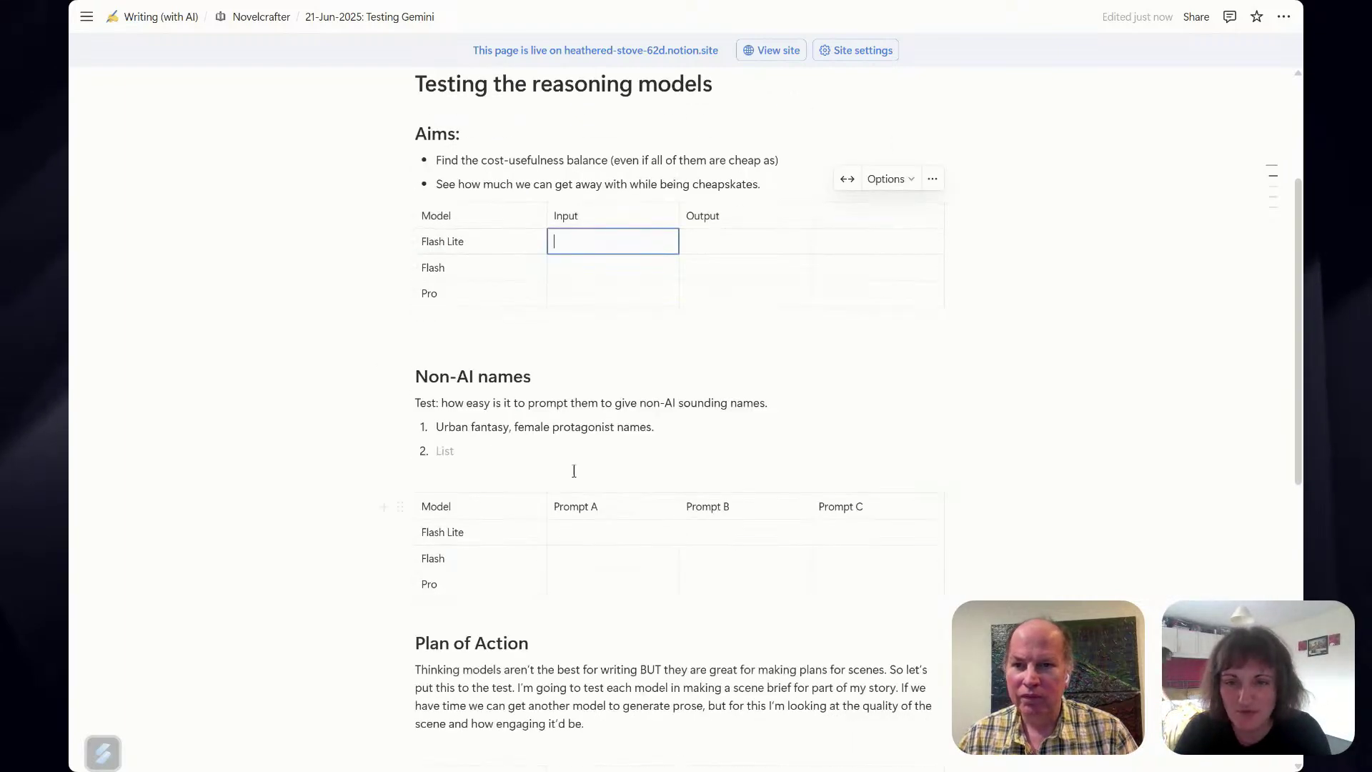
Enter the placeholder "h" as the second item of the Non-AI names list and add a third item.
{"action": "left_click", "coordinate": [561, 426]}
{"action": "scroll", "coordinate": [728, 421], "scroll_direction": "down", "scroll_amount": 1}
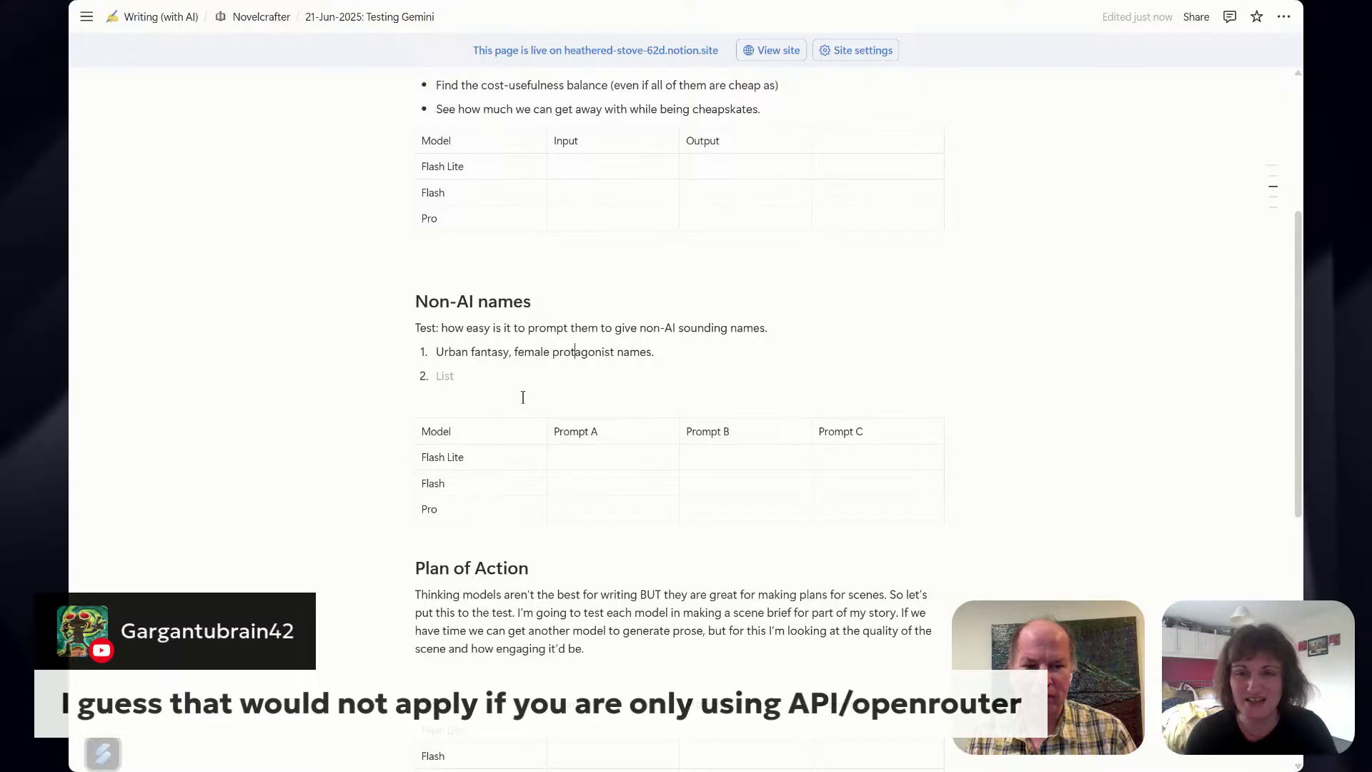
{"action": "left_click", "coordinate": [538, 376]}
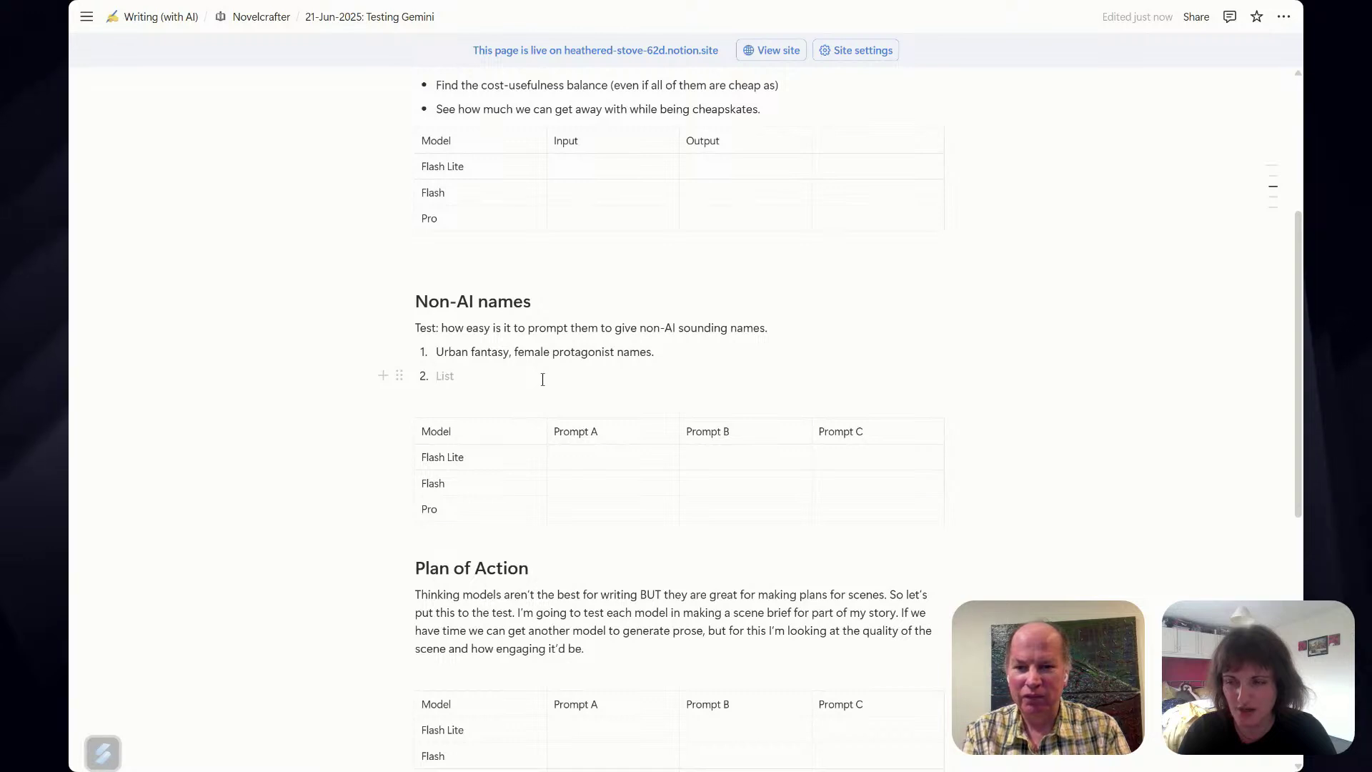
{"action": "type", "text": "h"}
{"action": "key", "text": "Return"}
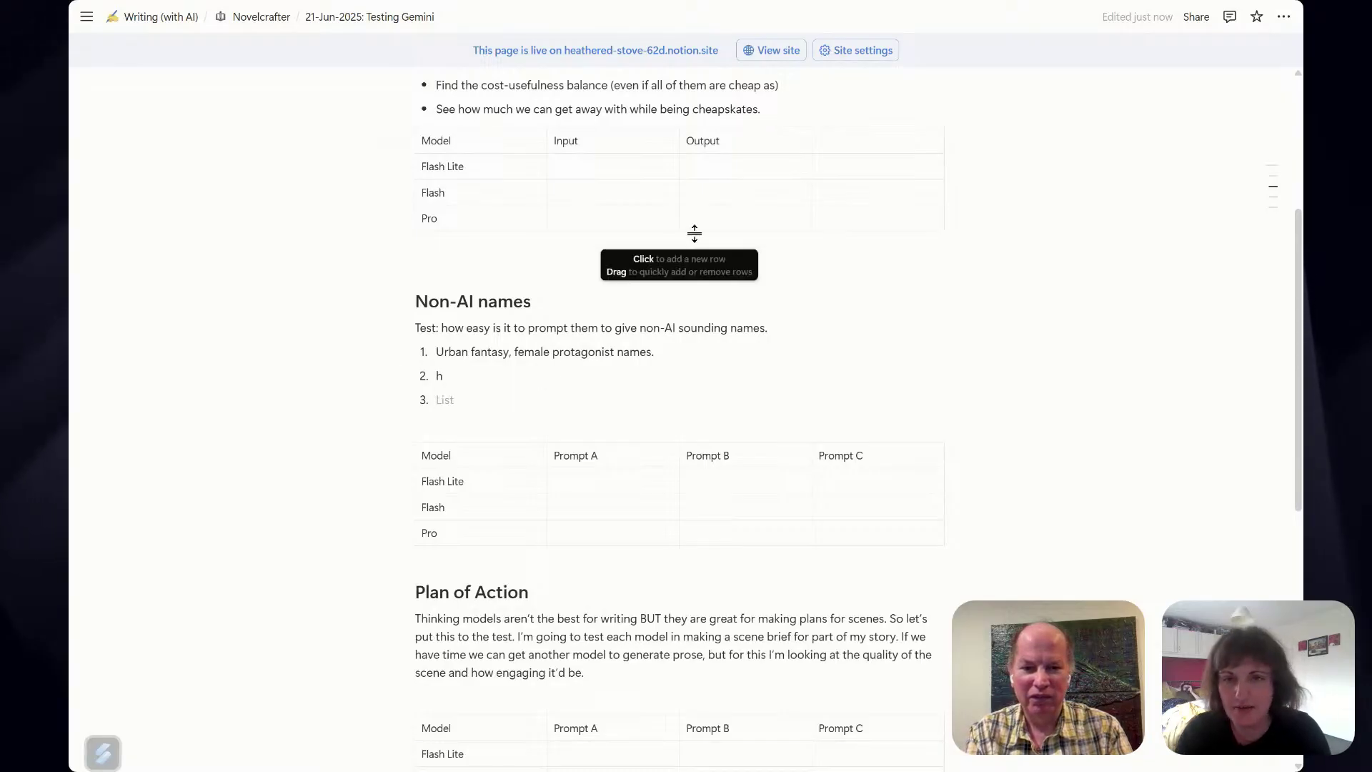
{"action": "scroll", "coordinate": [692, 233], "scroll_direction": "up", "scroll_amount": 2}
{"action": "scroll", "coordinate": [683, 239], "scroll_direction": "down", "scroll_amount": 2}
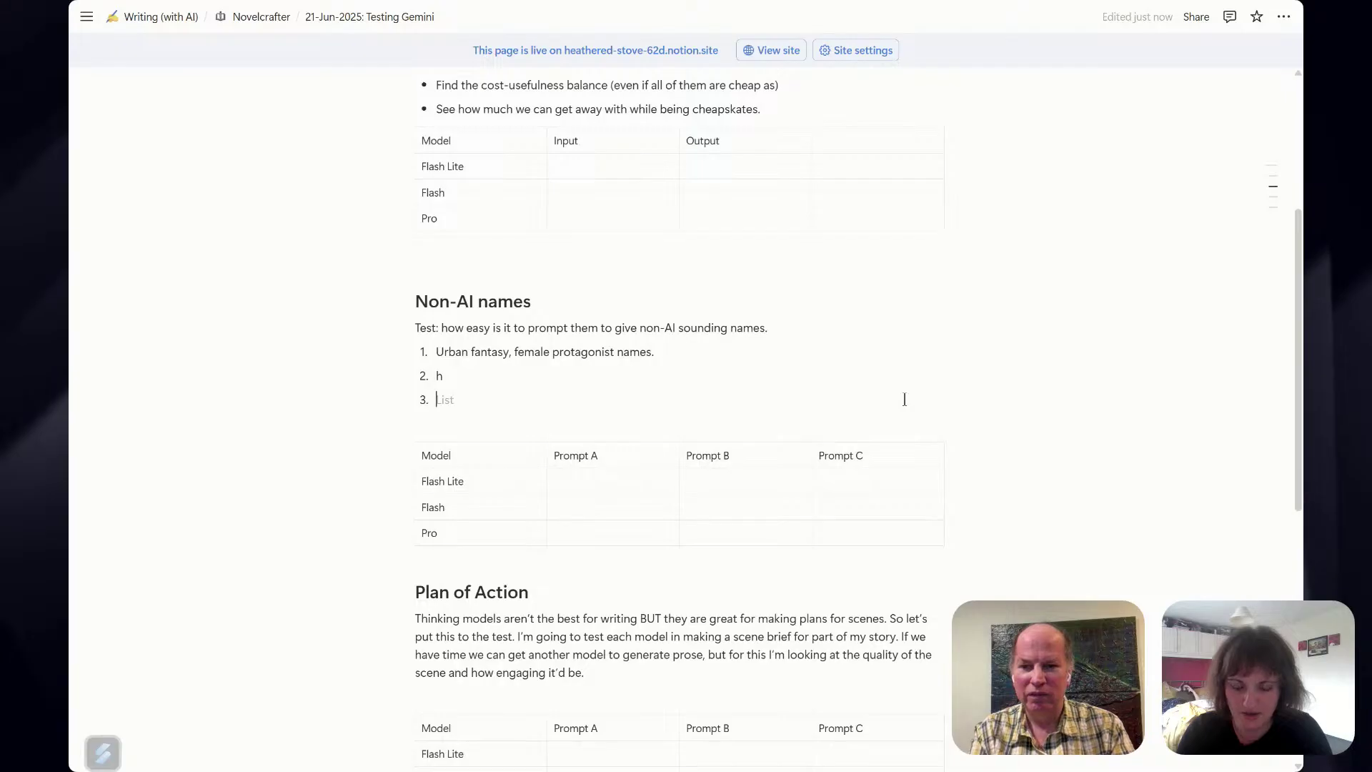
Write "Fantasy names inspired by 1960s New England names" as the third item of the Non-AI names list.
{"action": "type", "text": "Fan"}
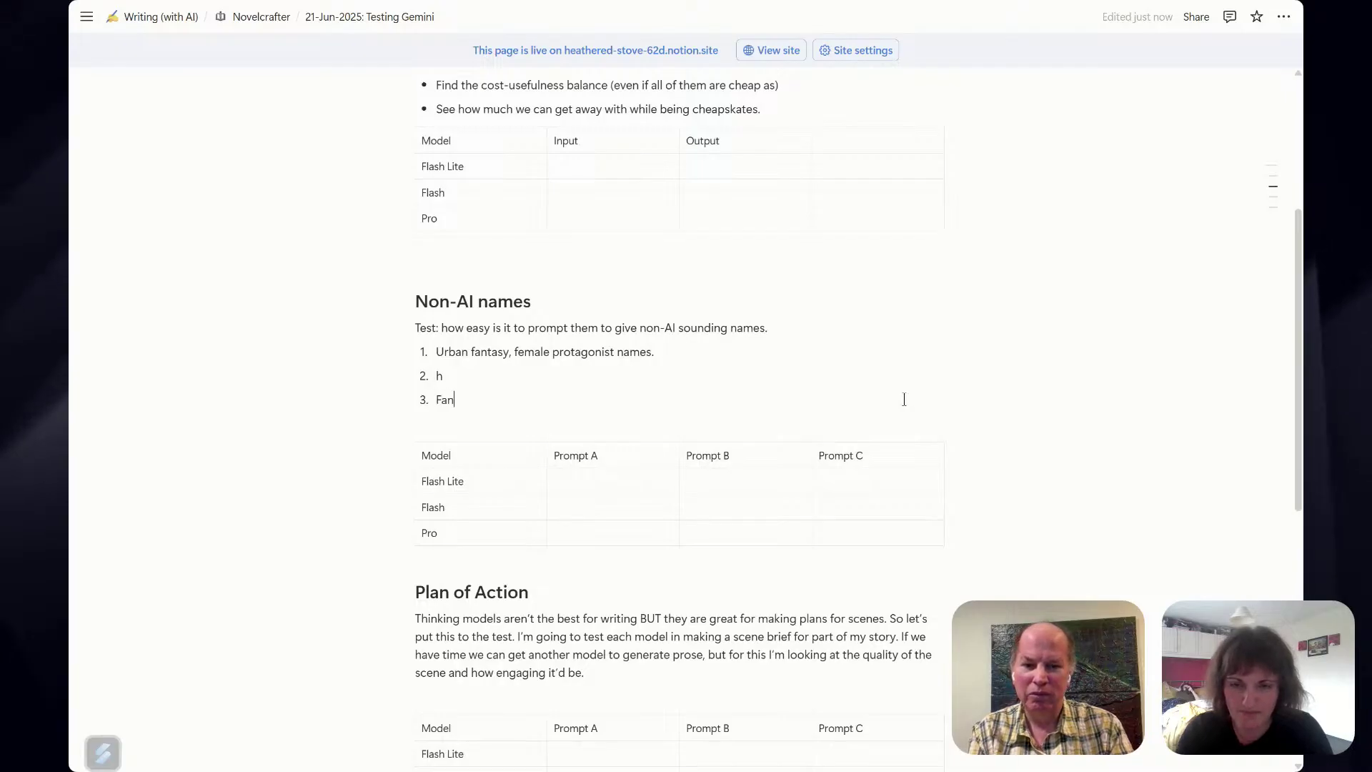
{"action": "key", "text": "BackSpace"}
{"action": "type", "text": "ntasy "}
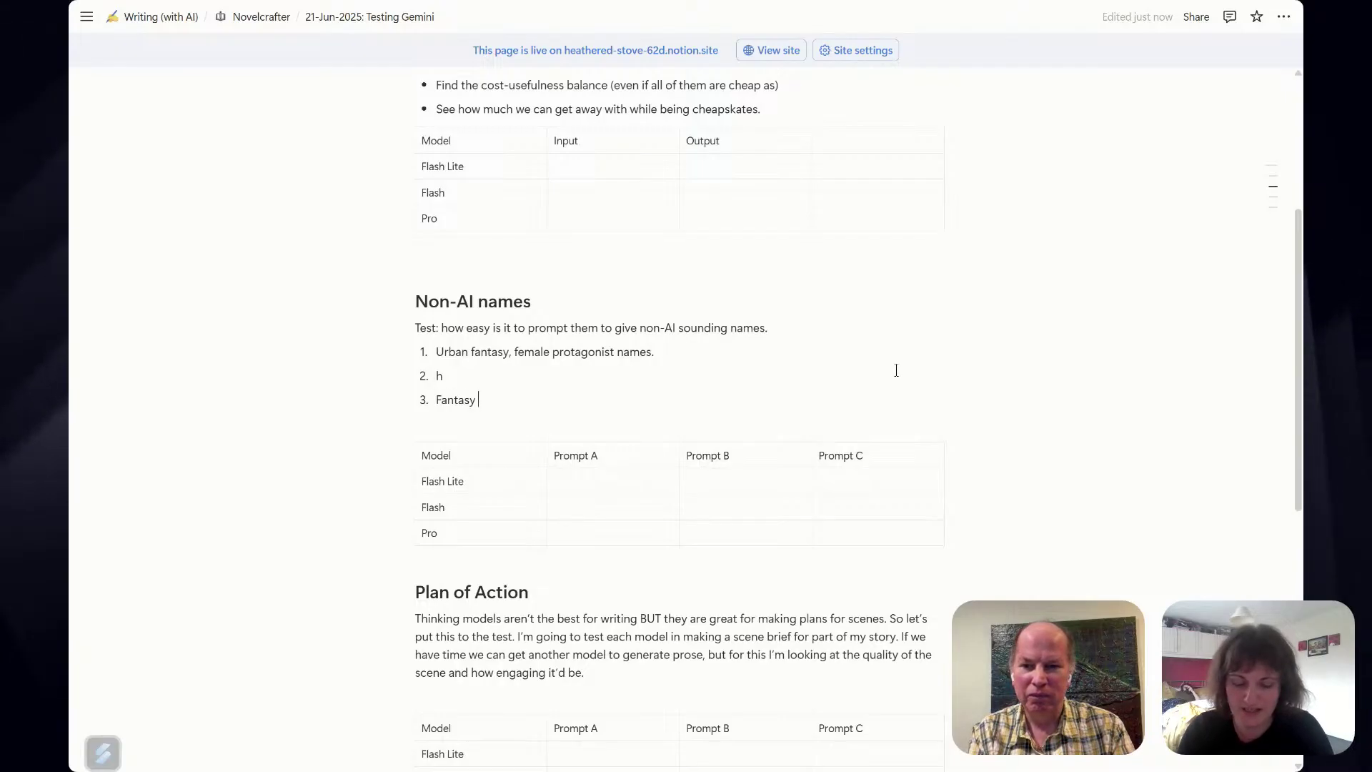
{"action": "type", "text": "names inspired by 19"}
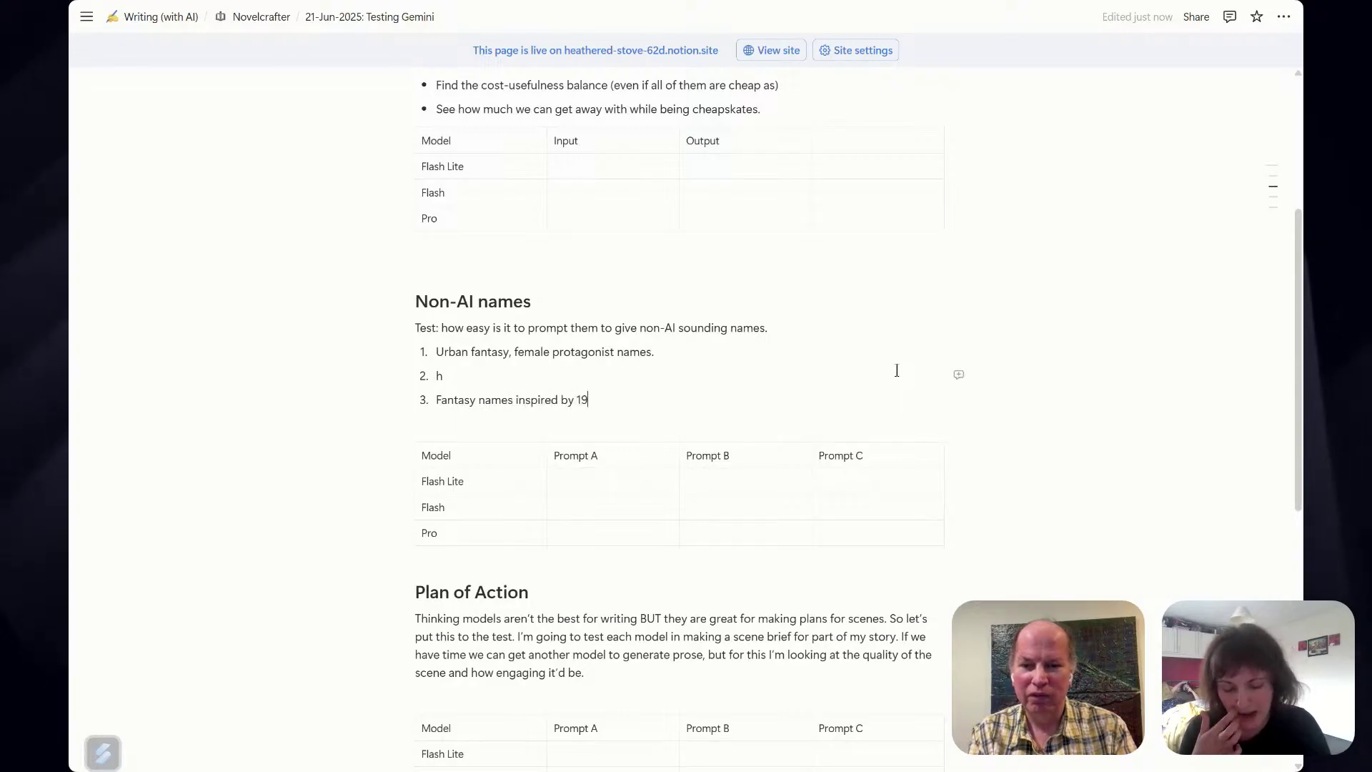
{"action": "type", "text": "60s"}
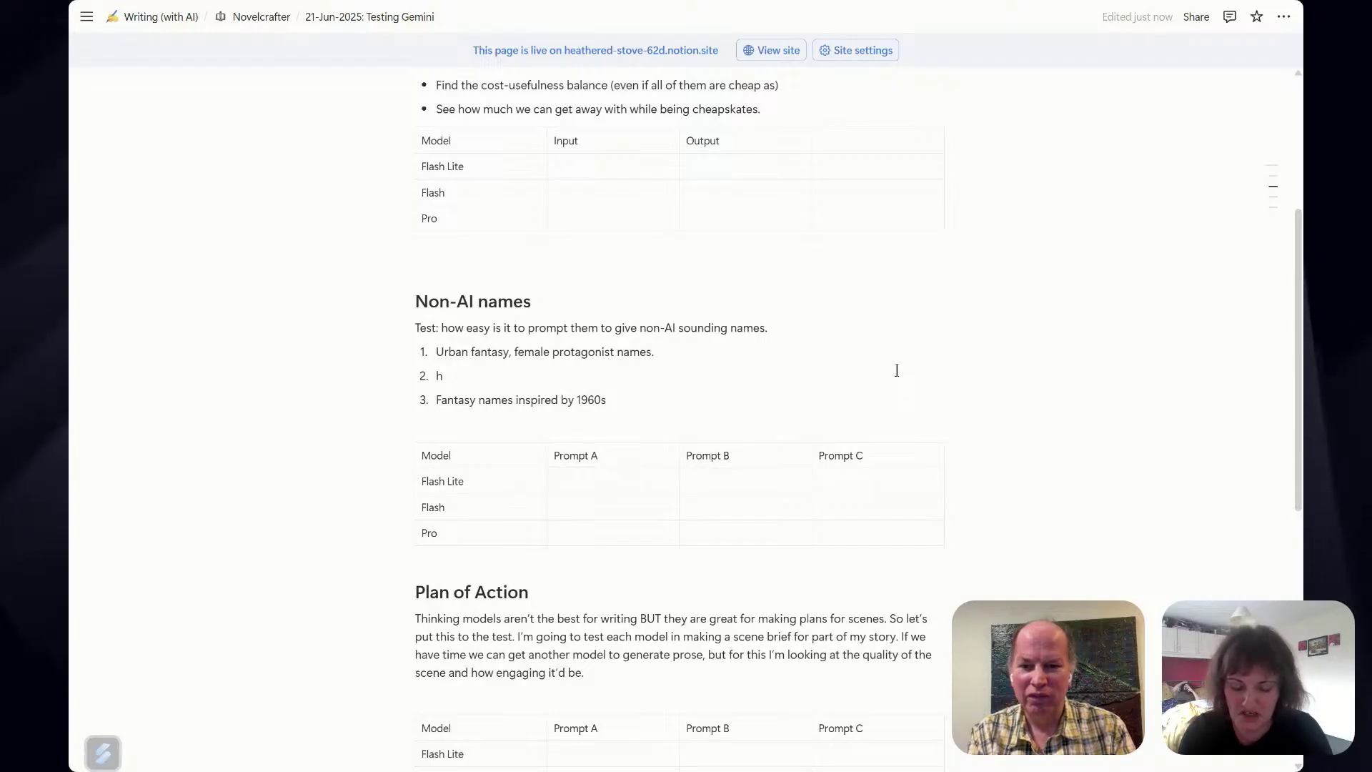
{"action": "type", "text": " New Englan"}
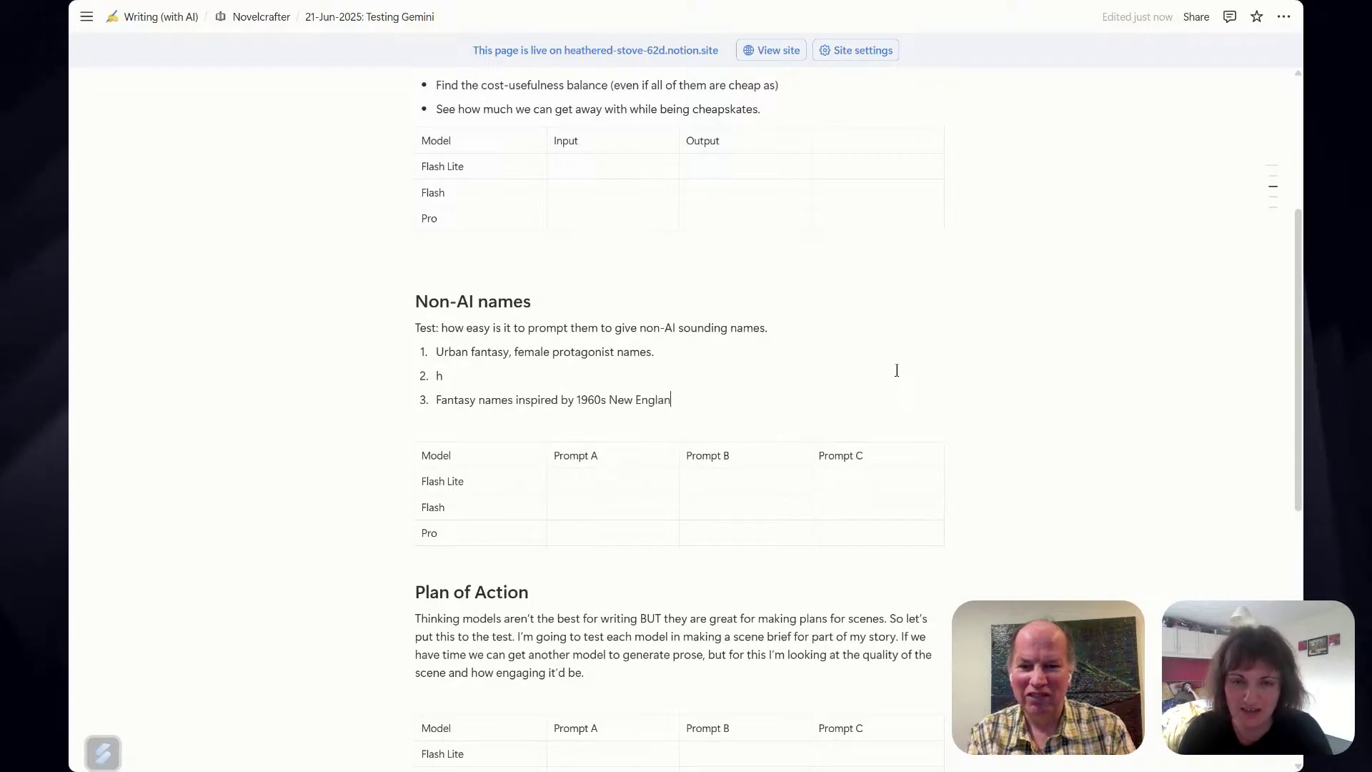
{"action": "type", "text": "d names"}
{"action": "key", "text": "BackSpace"}
{"action": "key", "text": "BackSpace"}
{"action": "key", "text": "BackSpace"}
{"action": "key", "text": "BackSpace"}
{"action": "key", "text": "BackSpace"}
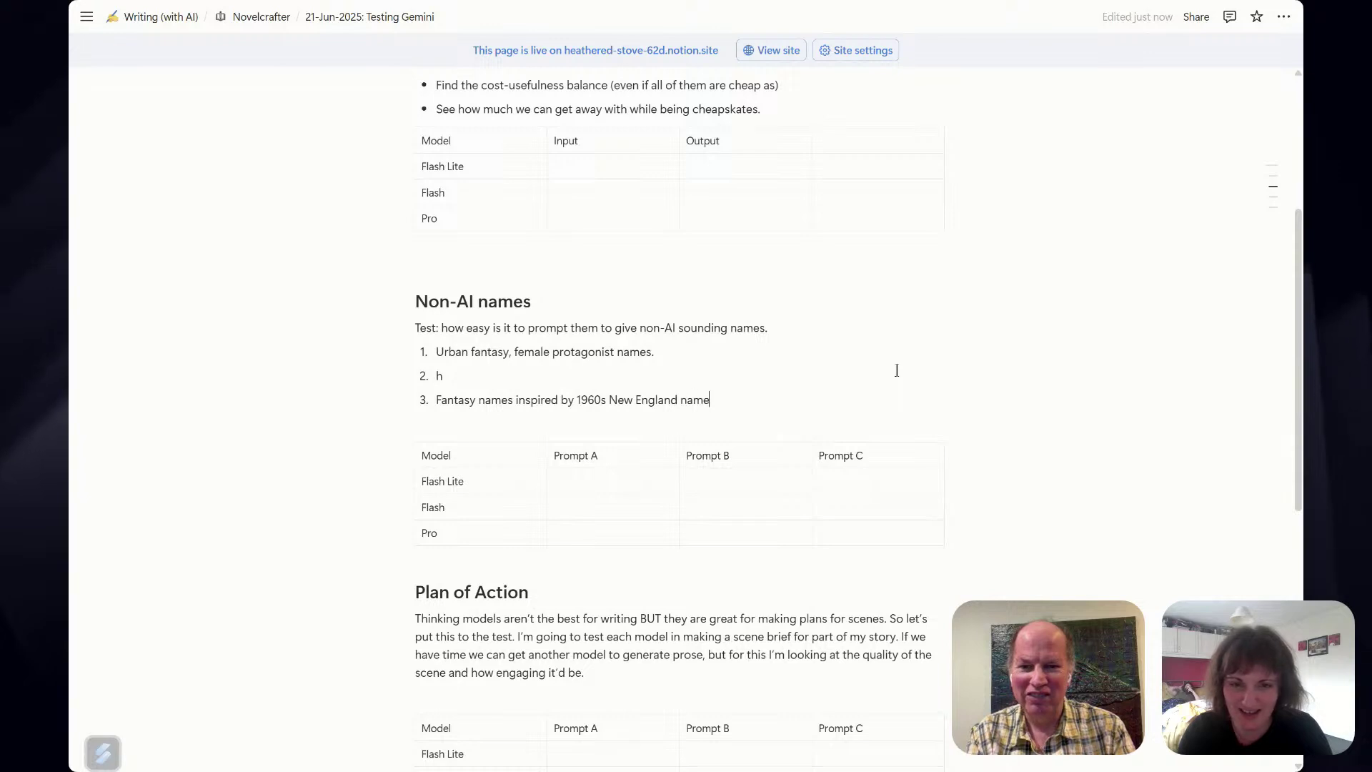
{"action": "type", "text": "names."}
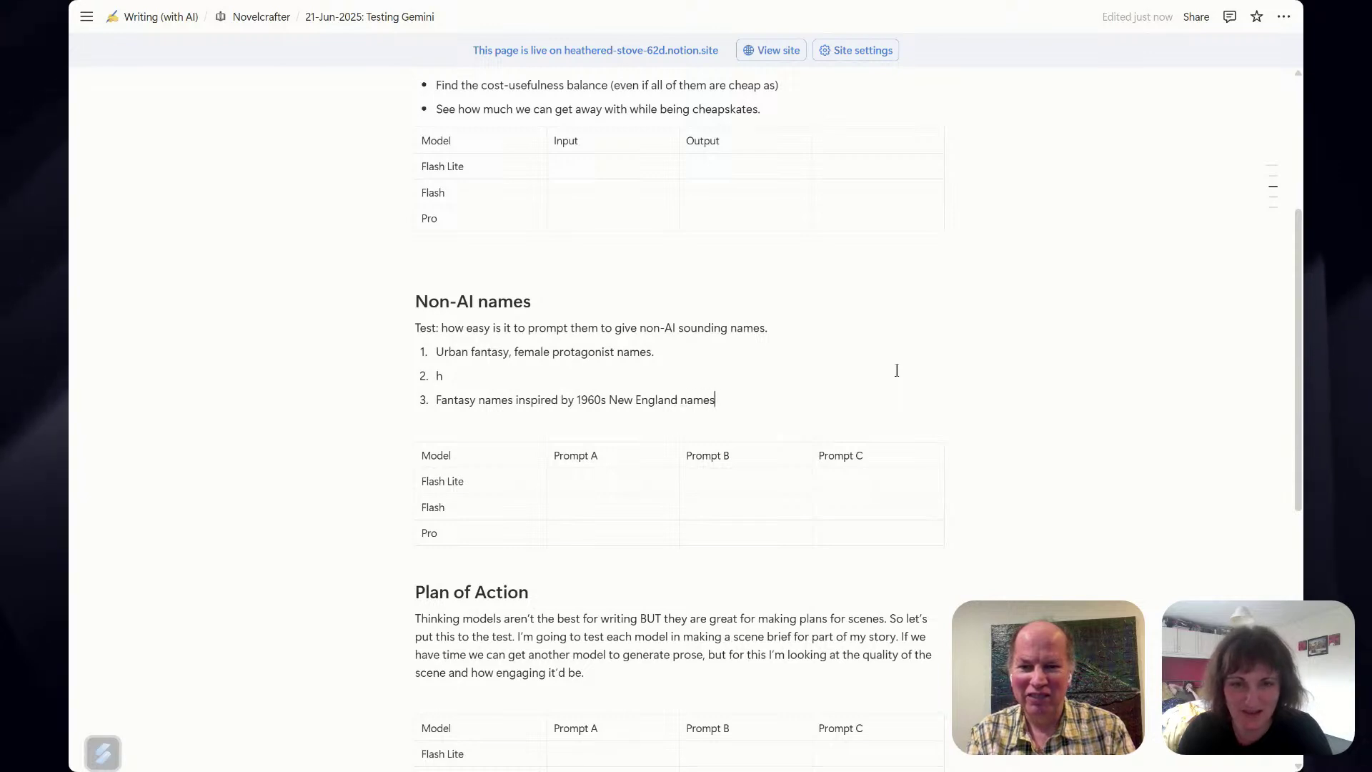
Reword the third list item to "Fantasy names inspired by names prominent in 1960s New England.".
{"action": "key", "text": "BackSpace"}
{"action": "key", "text": "BackSpace"}
{"action": "key", "text": "BackSpace"}
{"action": "key", "text": "BackSpace"}
{"action": "key", "text": "BackSpace"}
{"action": "key", "text": "BackSpace"}
{"action": "key", "text": "BackSpace"}
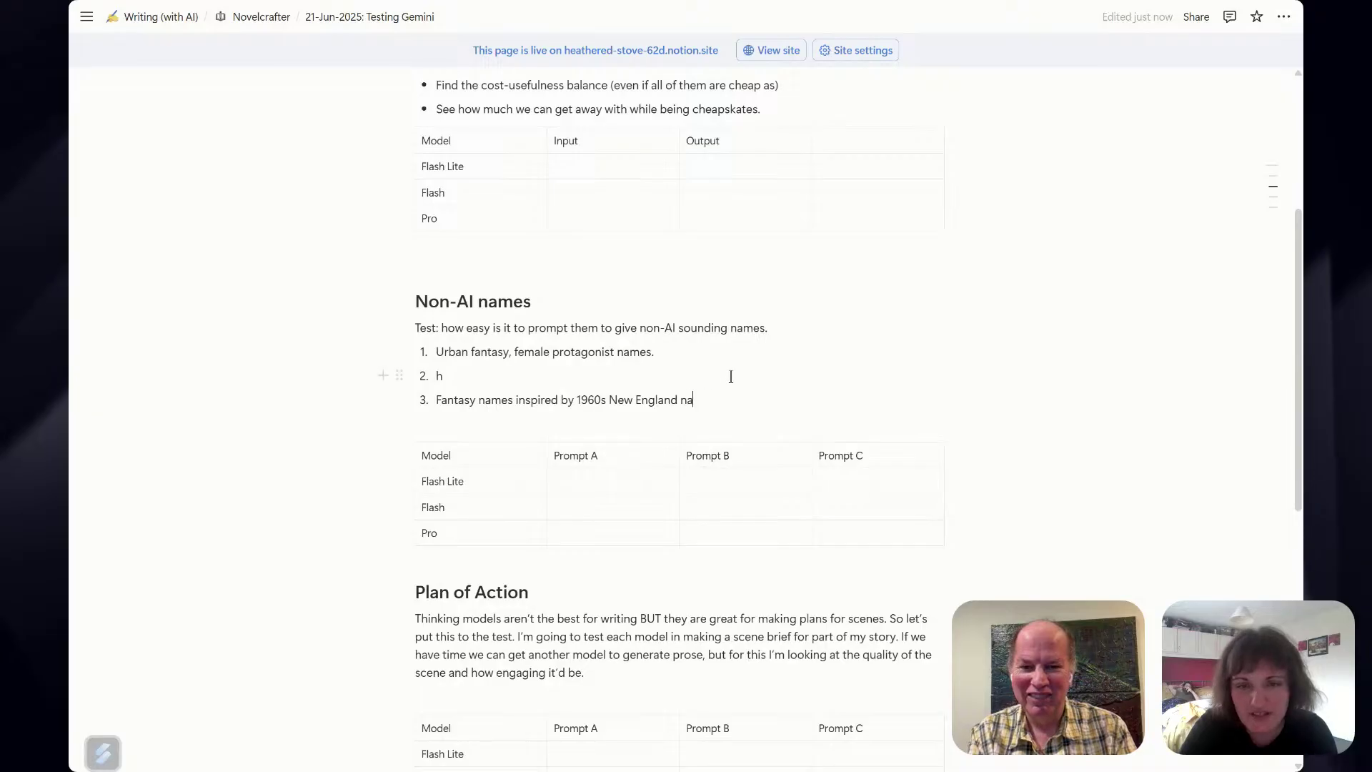
{"action": "left_click", "coordinate": [576, 399]}
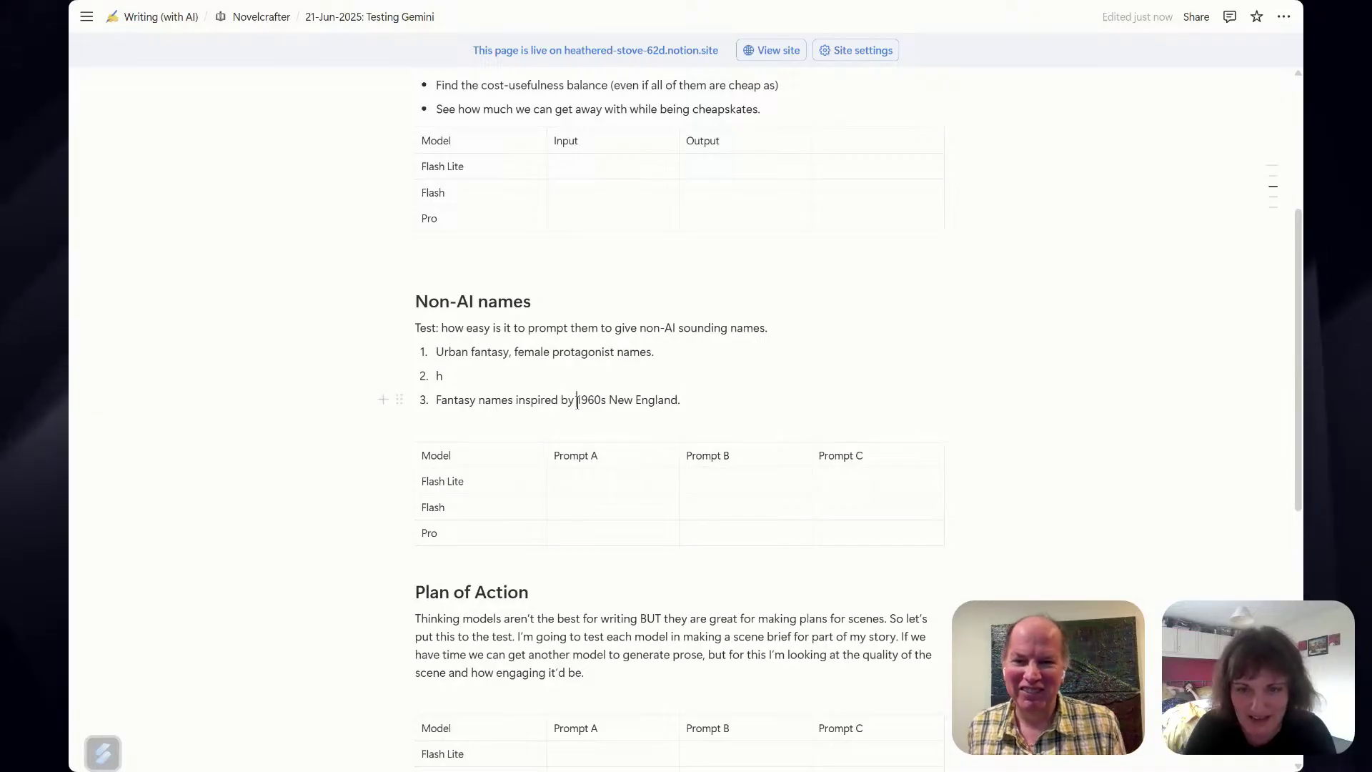
{"action": "type", "text": "names prominent in"}
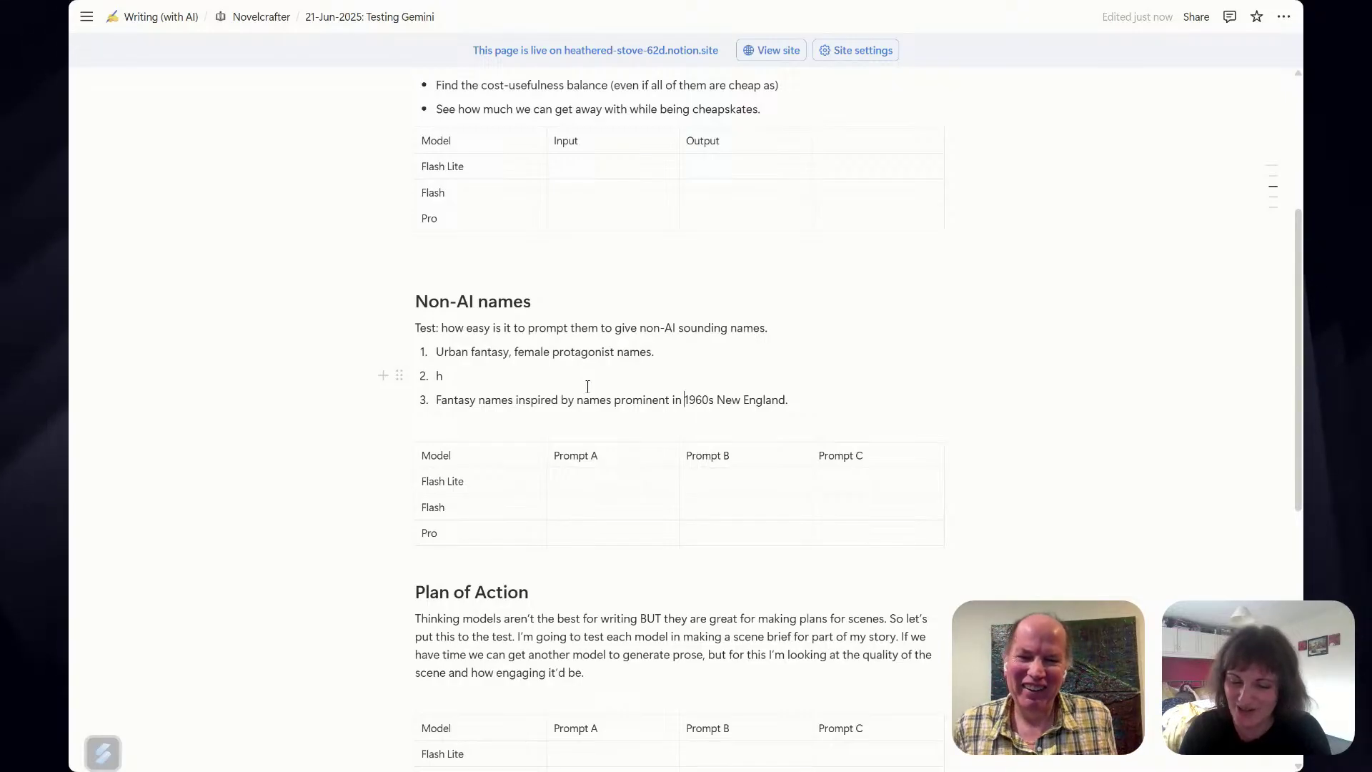
Replace "New England" with "California" in the third item of the Non-AI names list.
{"action": "left_click", "coordinate": [684, 400]}
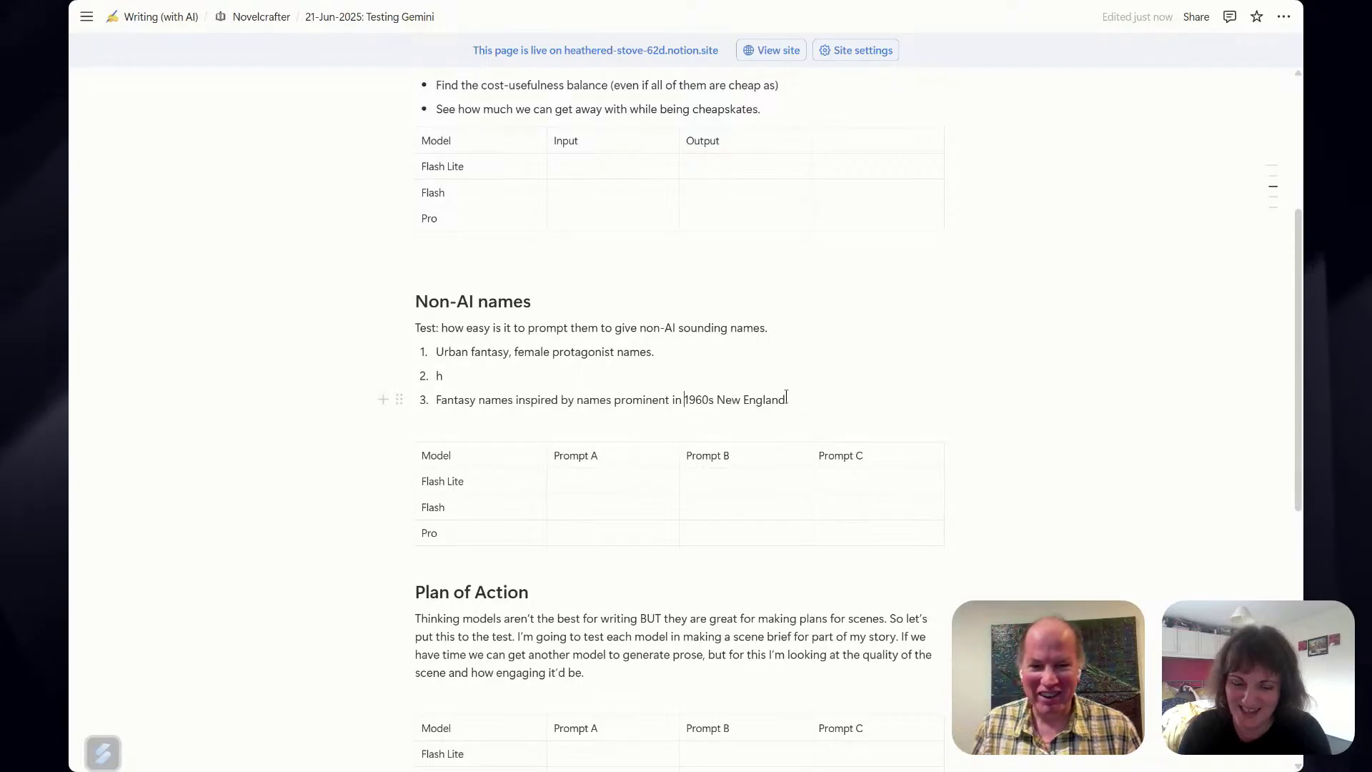
{"action": "left_click_drag", "start_coordinate": [786, 400], "coordinate": [717, 400]}
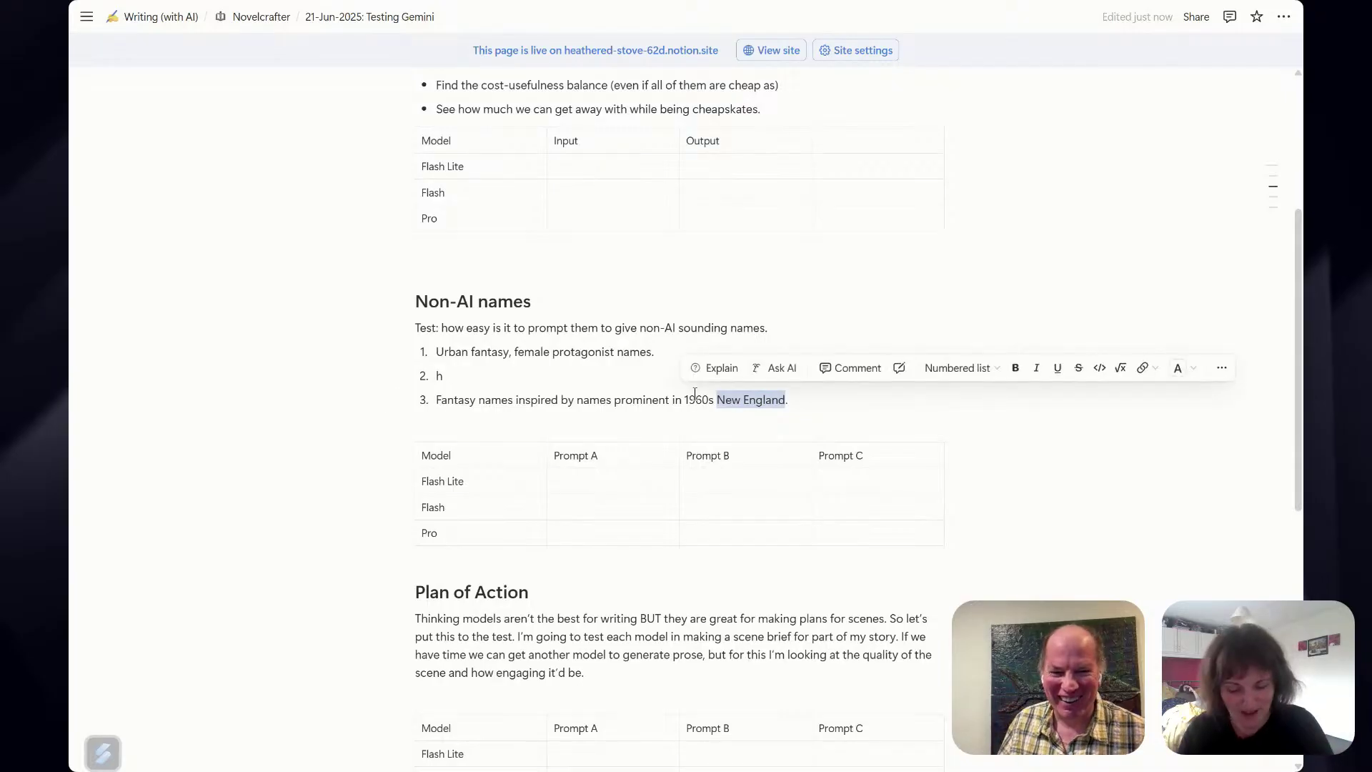
{"action": "type", "text": "Californi"}
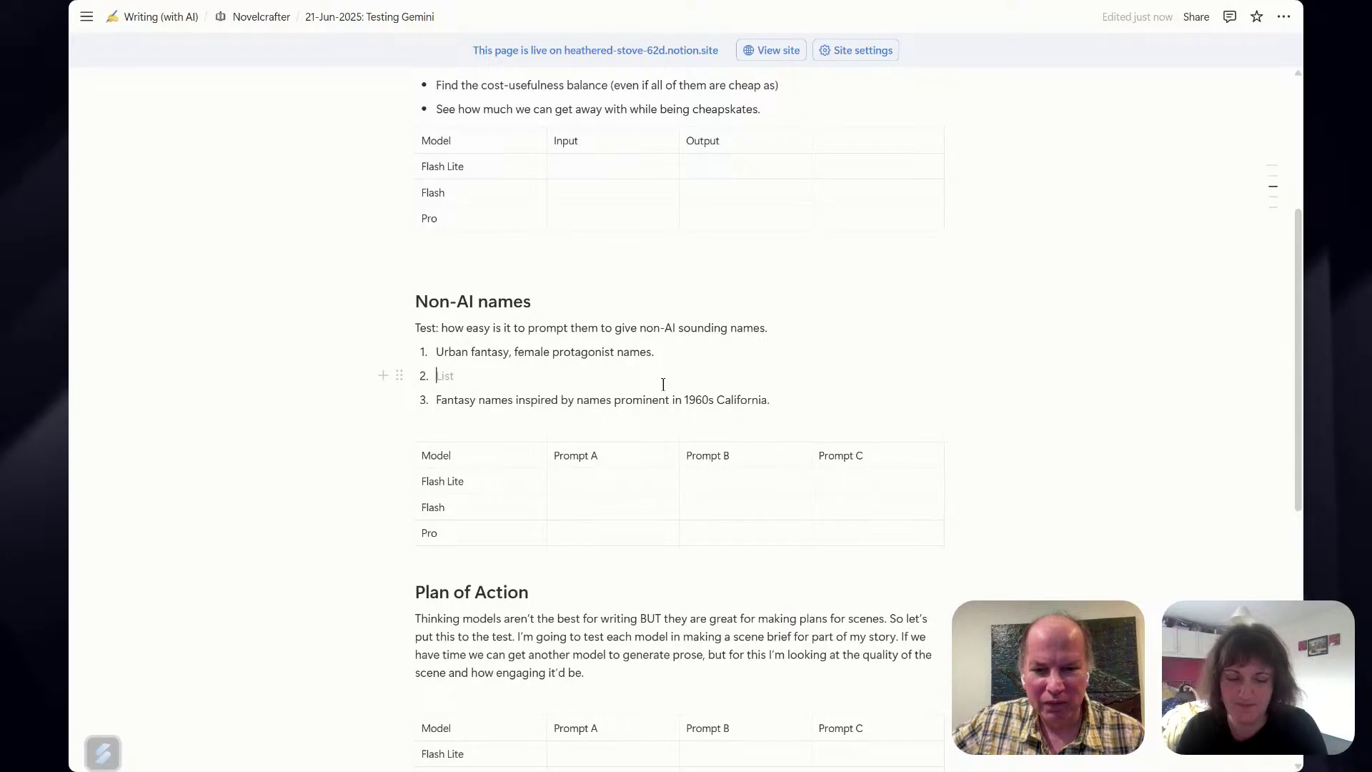
Write "Victorian gothic fantasy protagonist female names." as the second item of the Non-AI names list.
{"action": "left_click", "coordinate": [664, 385]}
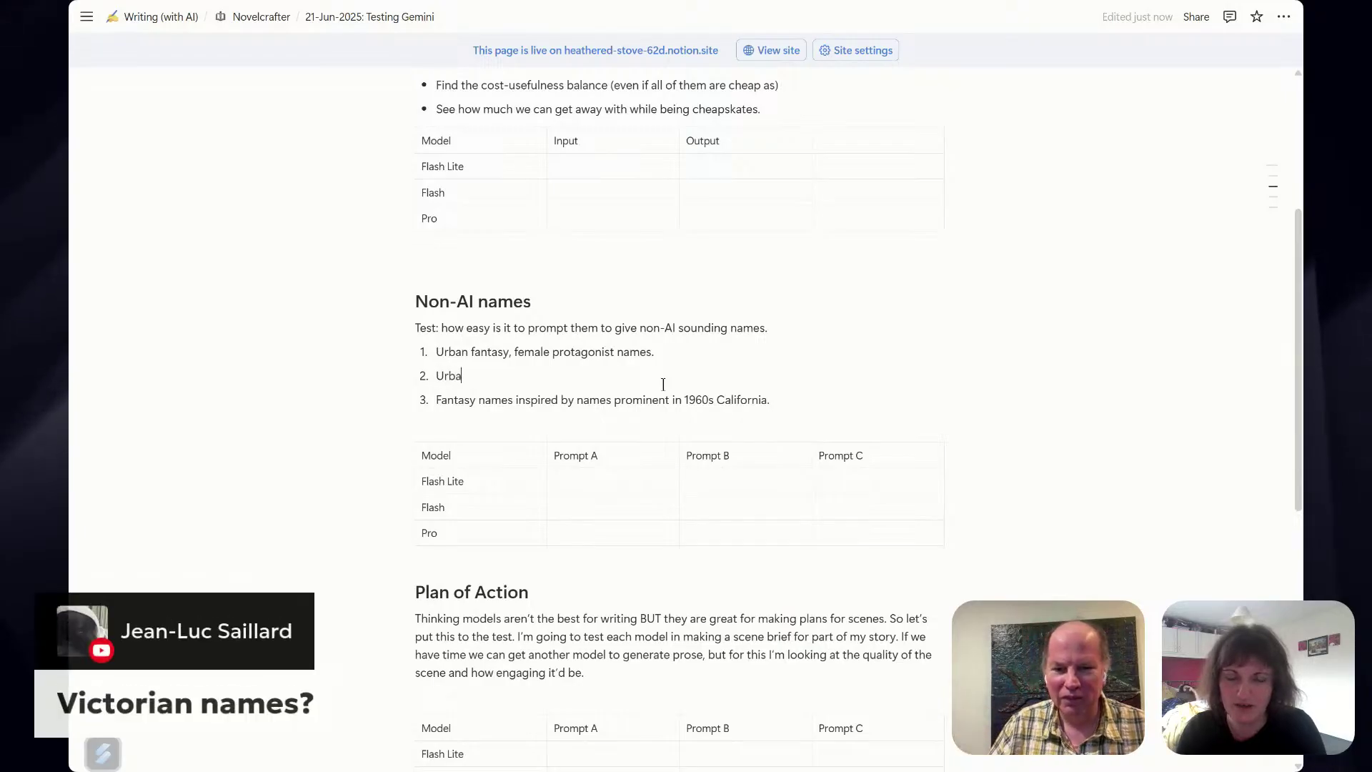
{"action": "key", "text": "BackSpace"}
{"action": "key", "text": "BackSpace"}
{"action": "key", "text": "BackSpace"}
{"action": "key", "text": "BackSpace"}
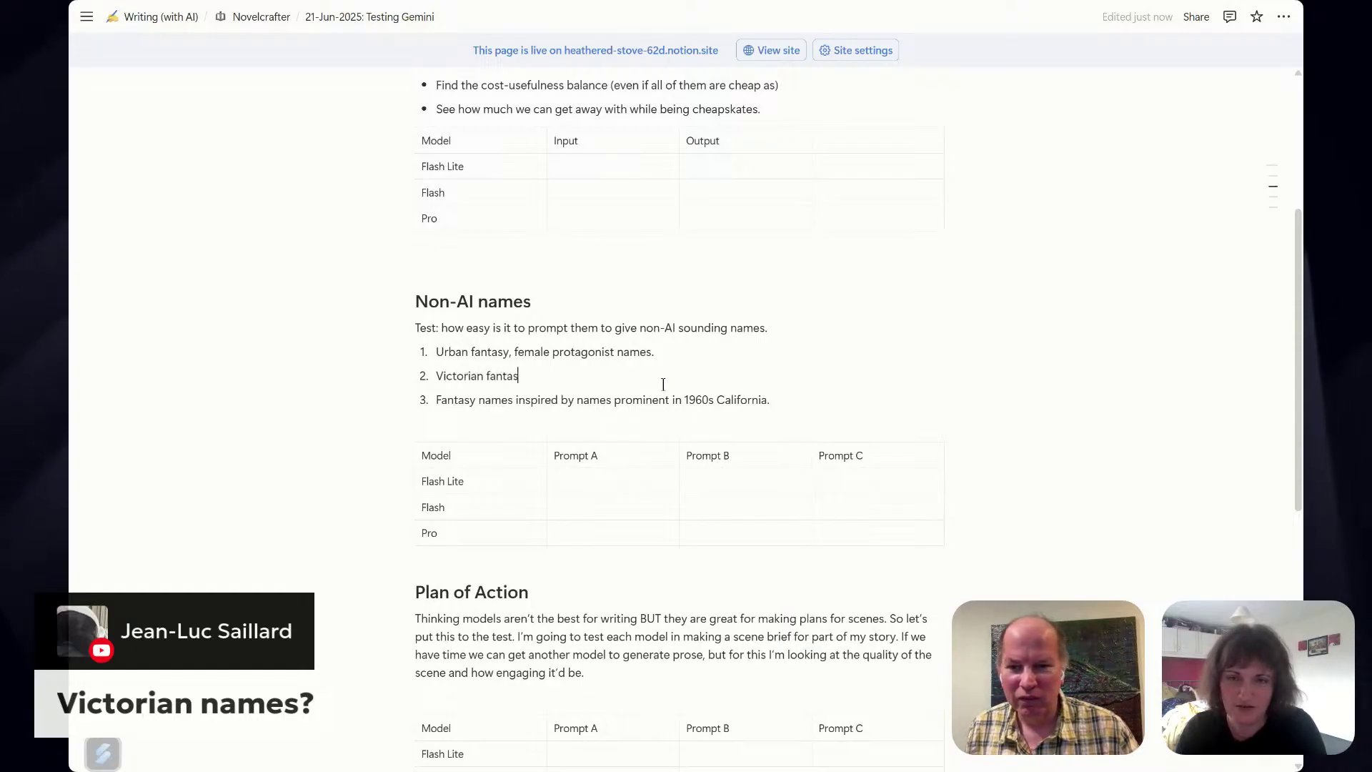
{"action": "type", "text": "Victorian fa"}
{"action": "key", "text": "BackSpace"}
{"action": "key", "text": "BackSpace"}
{"action": "type", "text": "gothic "}
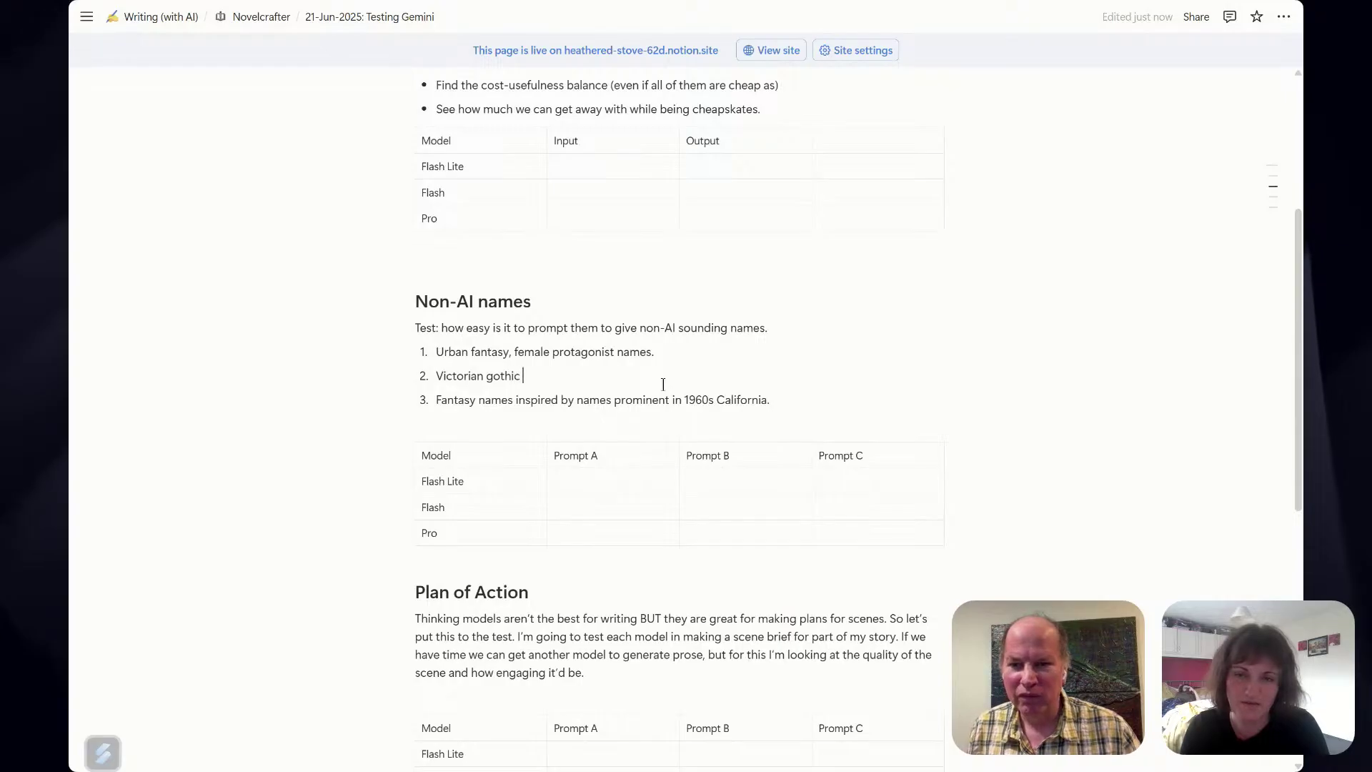
{"action": "type", "text": "fantasy prota"}
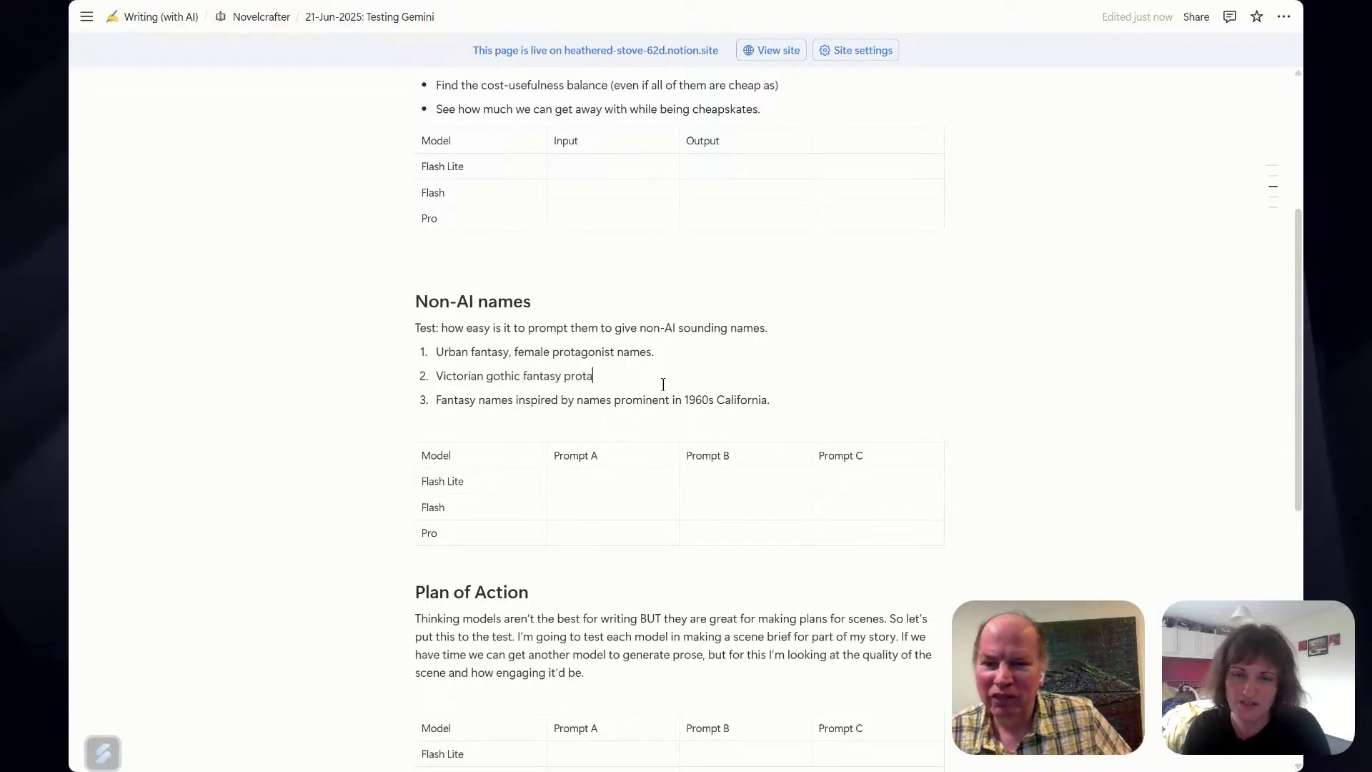
{"action": "type", "text": "gonists"}
{"action": "key", "text": "BackSpace"}
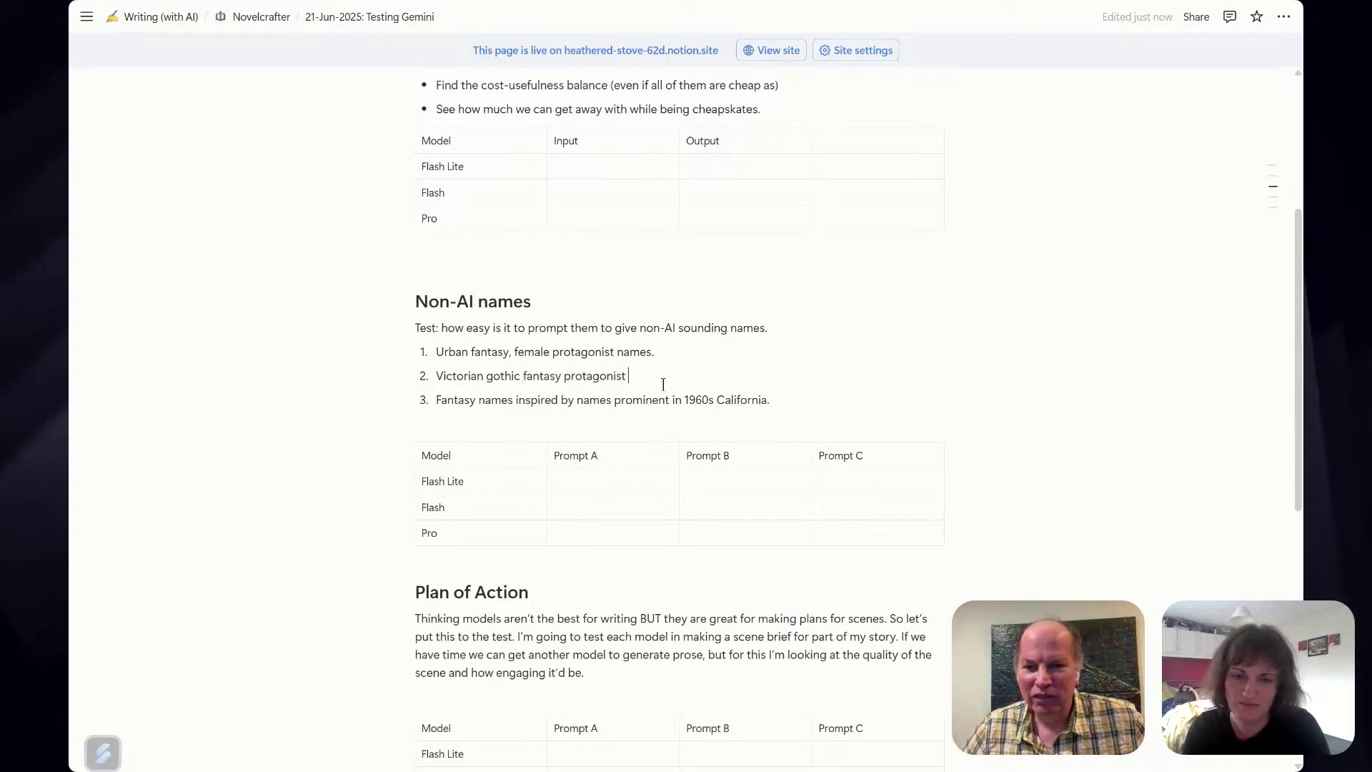
{"action": "type", "text": "female names."}
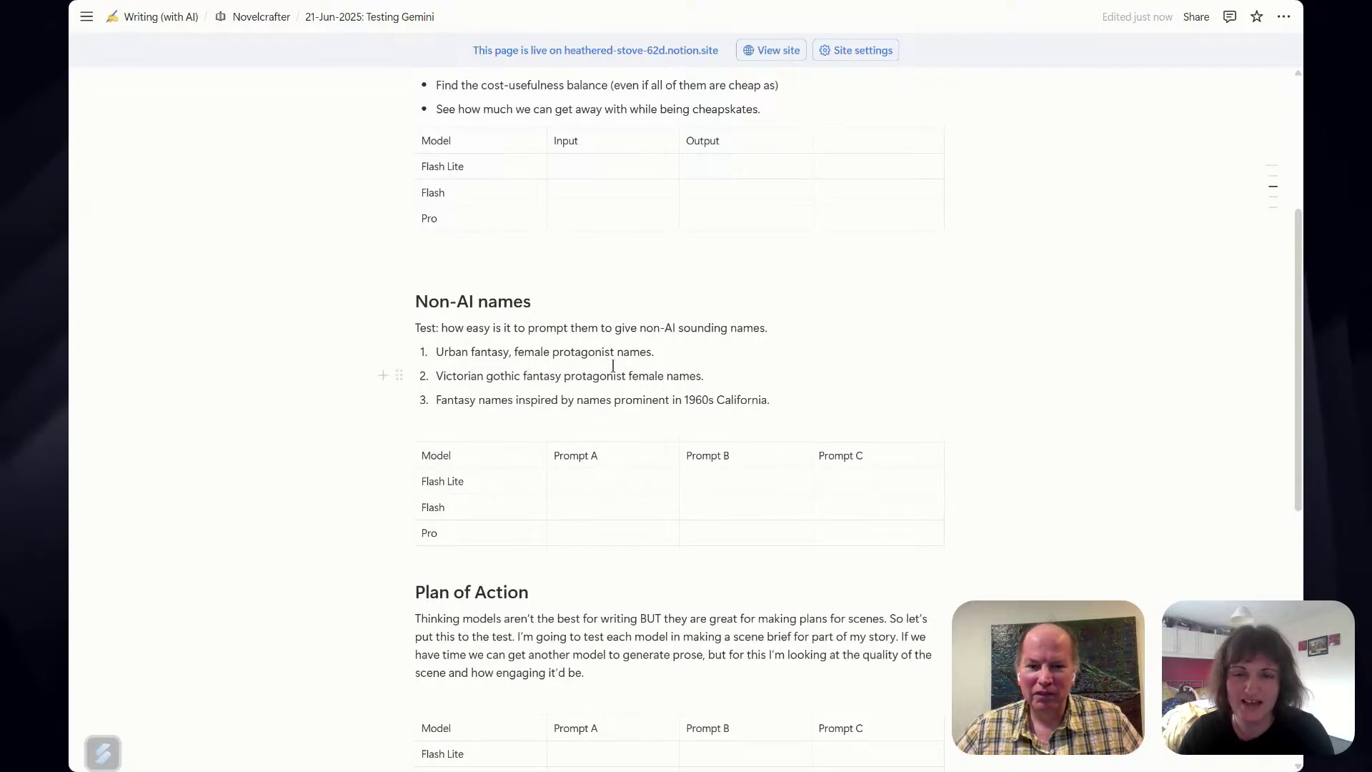
Add the line "Please give me a list of 20..." above the numbered list of Non-AI names prompts.
{"action": "left_click_drag", "start_coordinate": [649, 349], "coordinate": [433, 355]}
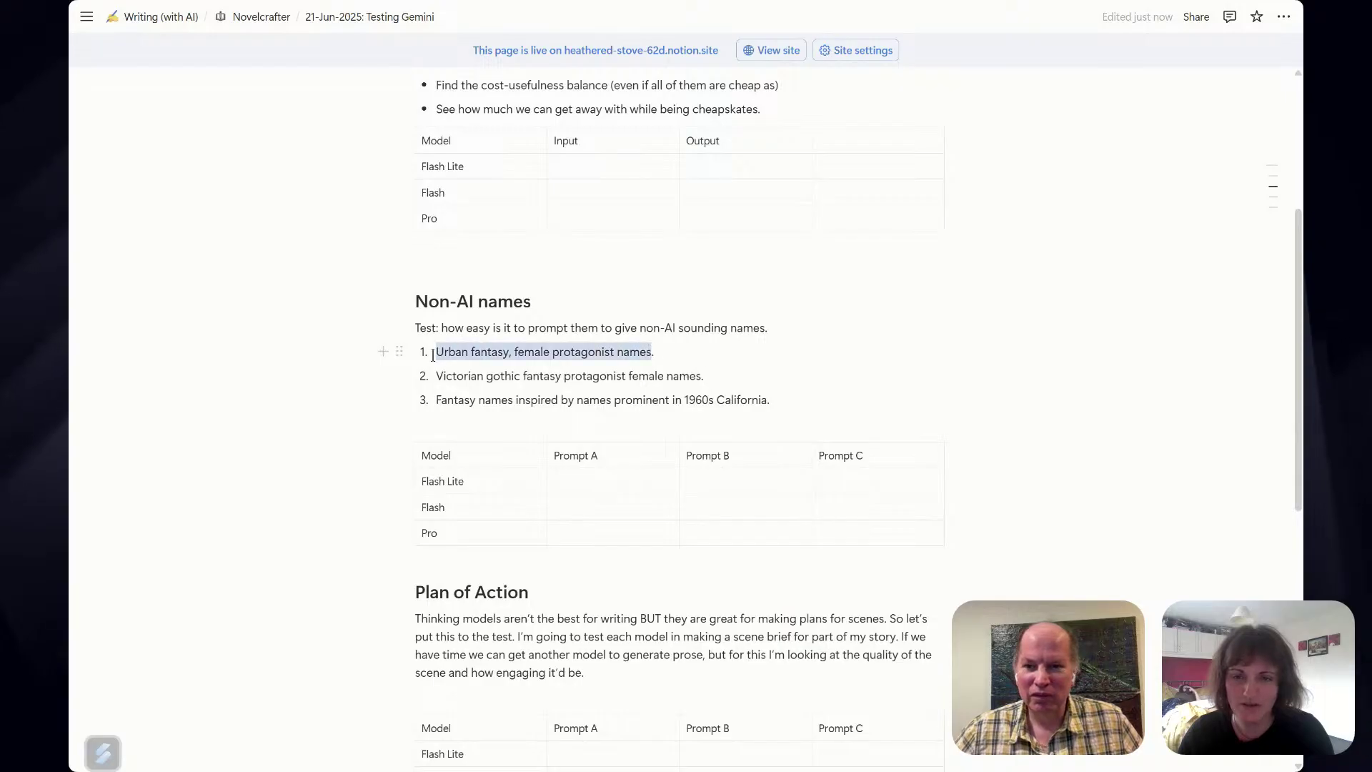
{"action": "left_click", "coordinate": [649, 351]}
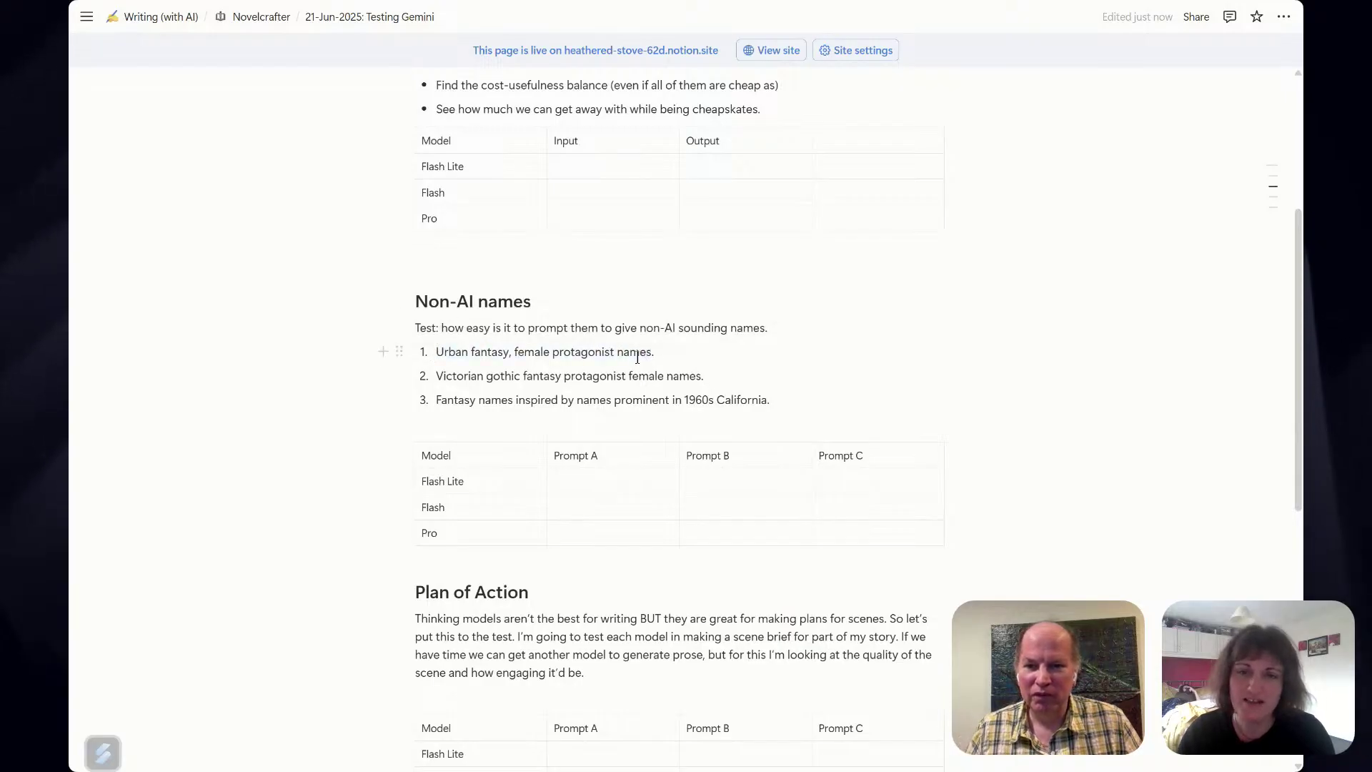
{"action": "key", "text": "Return"}
{"action": "type", "text": "Please give me a list of 20..."}
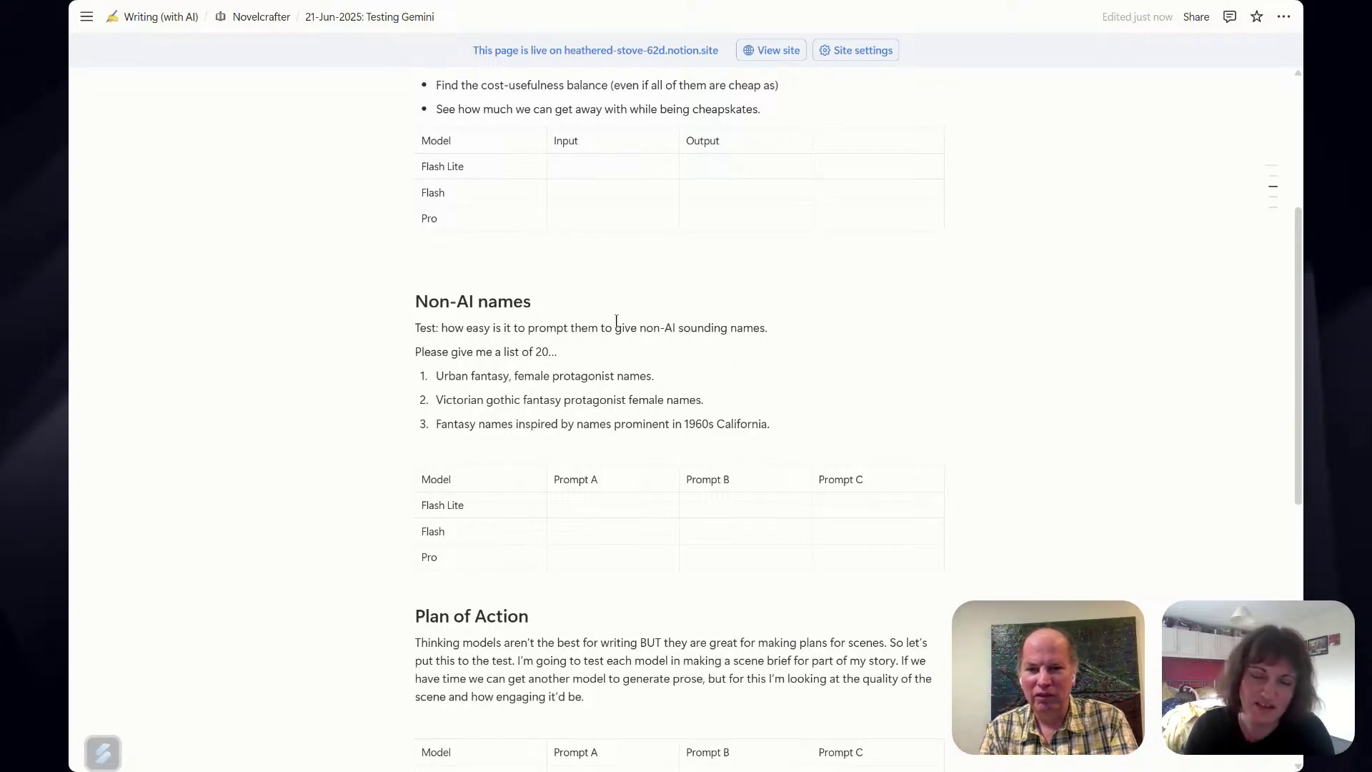
{"action": "triple_click", "coordinate": [528, 348]}
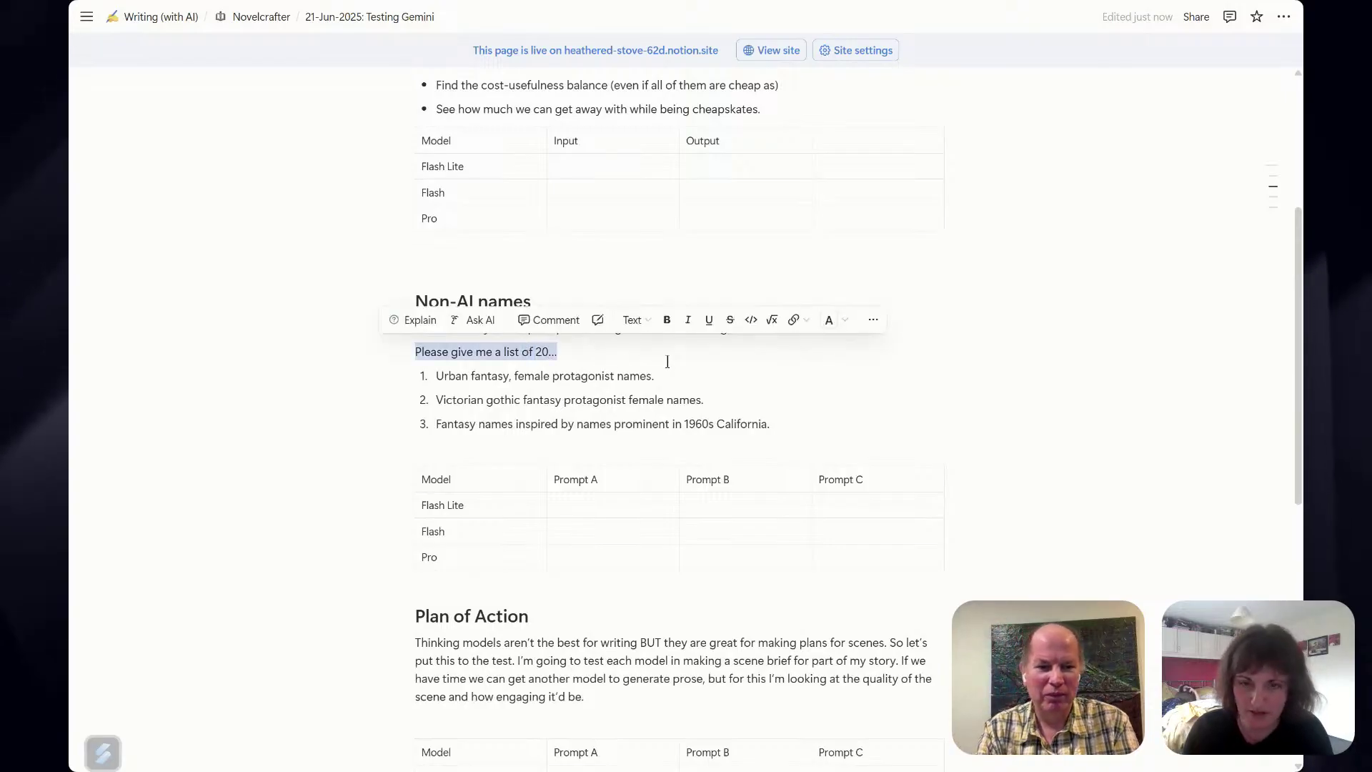
{"action": "left_click", "coordinate": [646, 374]}
{"action": "left_click_drag", "start_coordinate": [514, 376], "coordinate": [441, 372]}
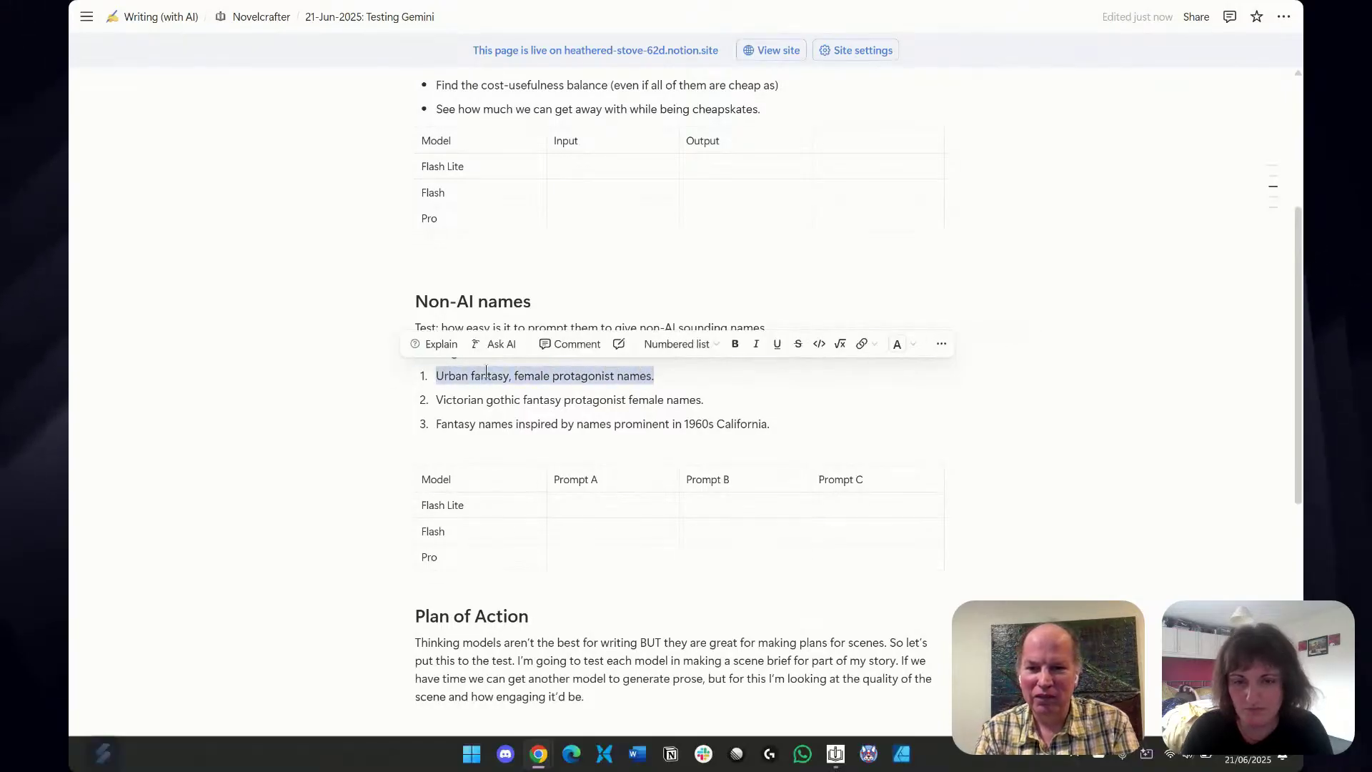
Switch to Novelcrafter and create a new model collection named "Gemini Tests" in the prompt library.
{"action": "key", "text": "alt+Tab"}
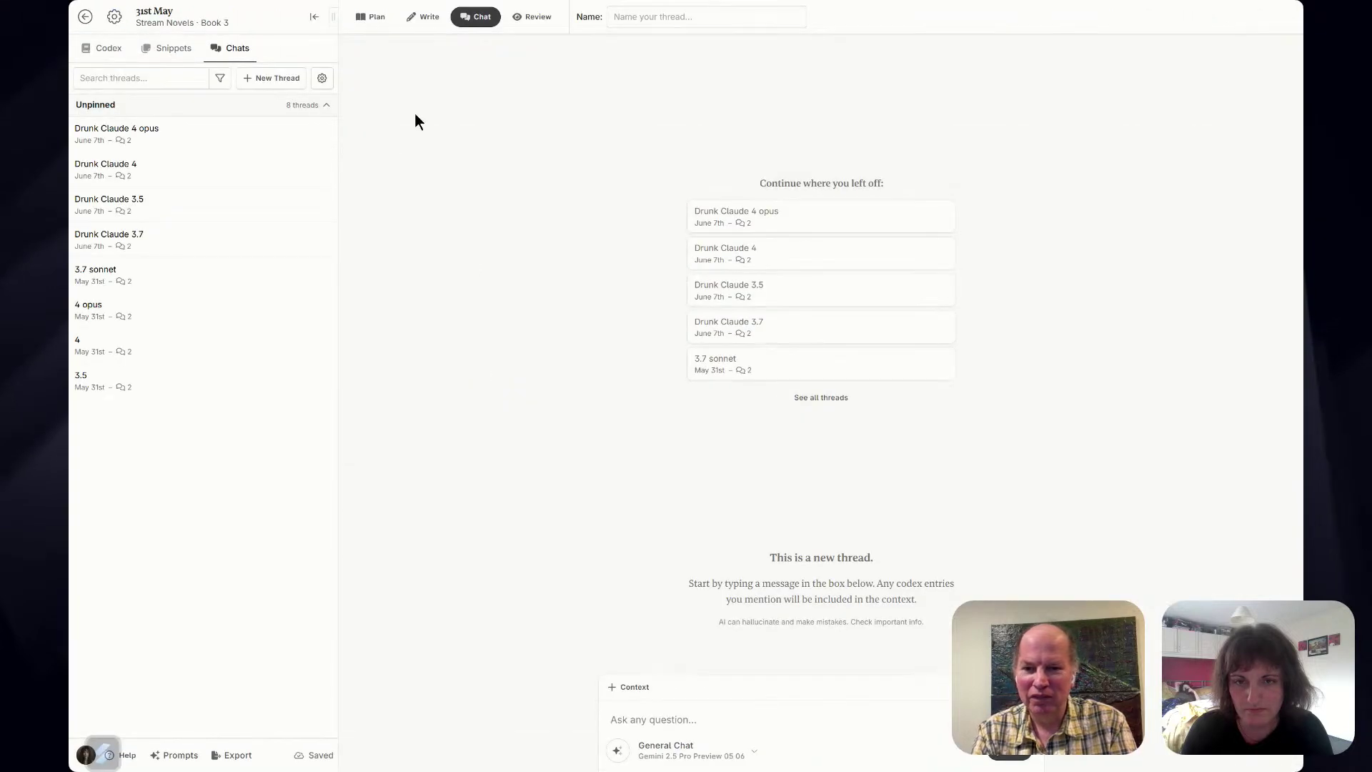
{"action": "left_click", "coordinate": [175, 755]}
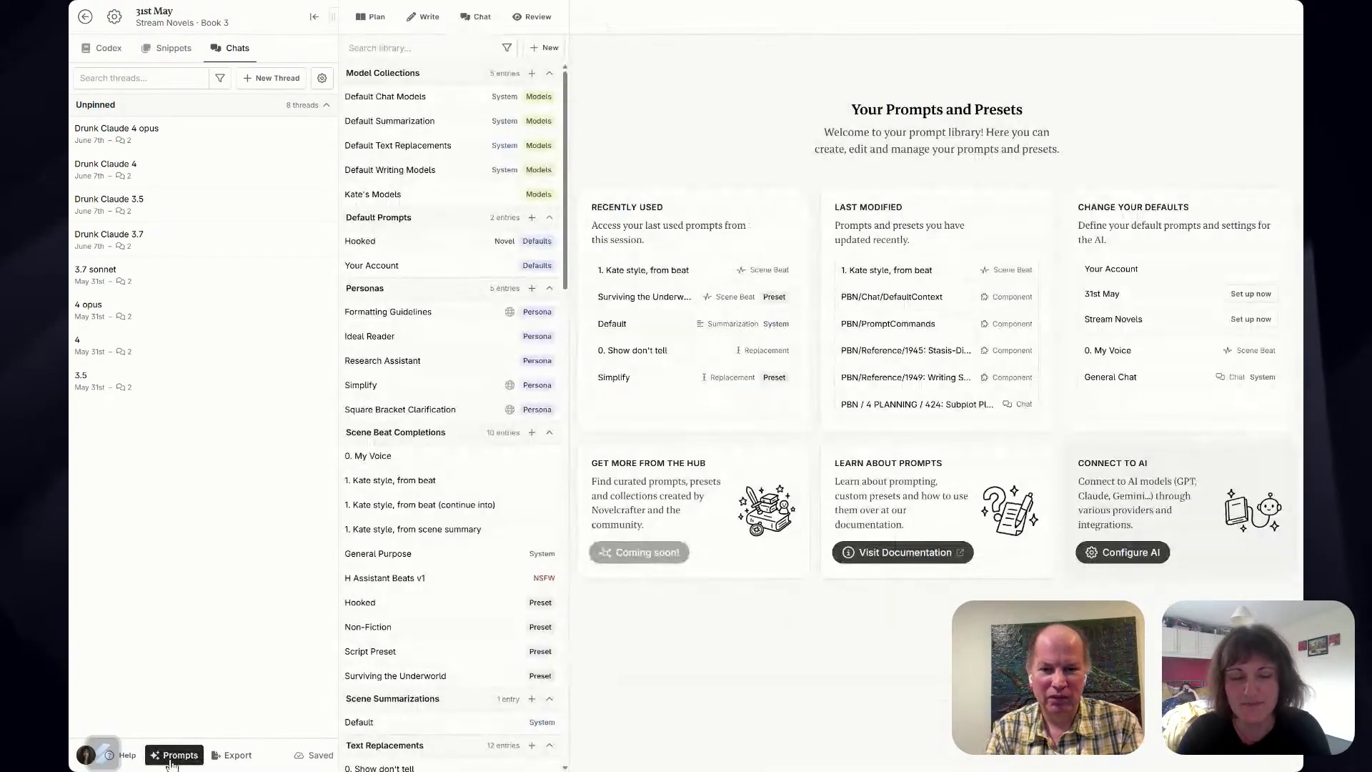
{"action": "left_click", "coordinate": [545, 49]}
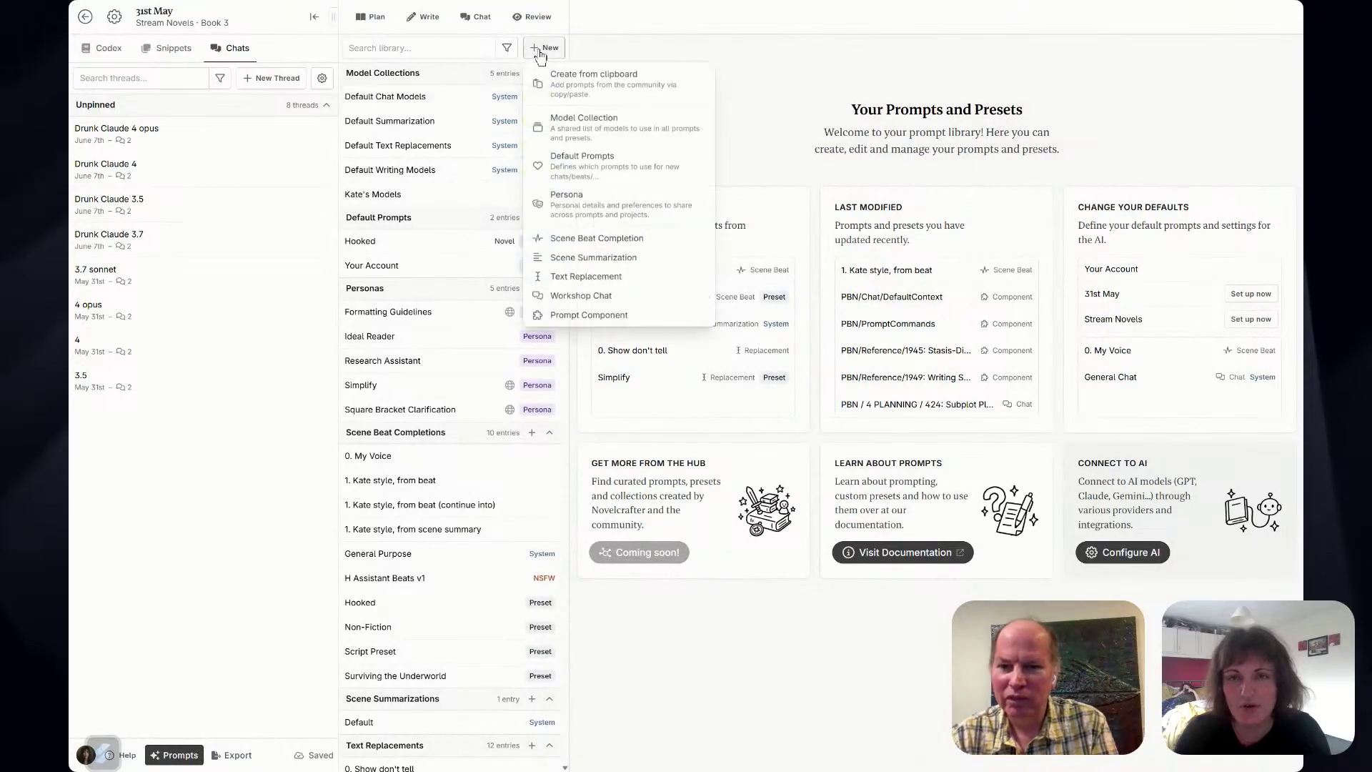
{"action": "left_click", "coordinate": [613, 133]}
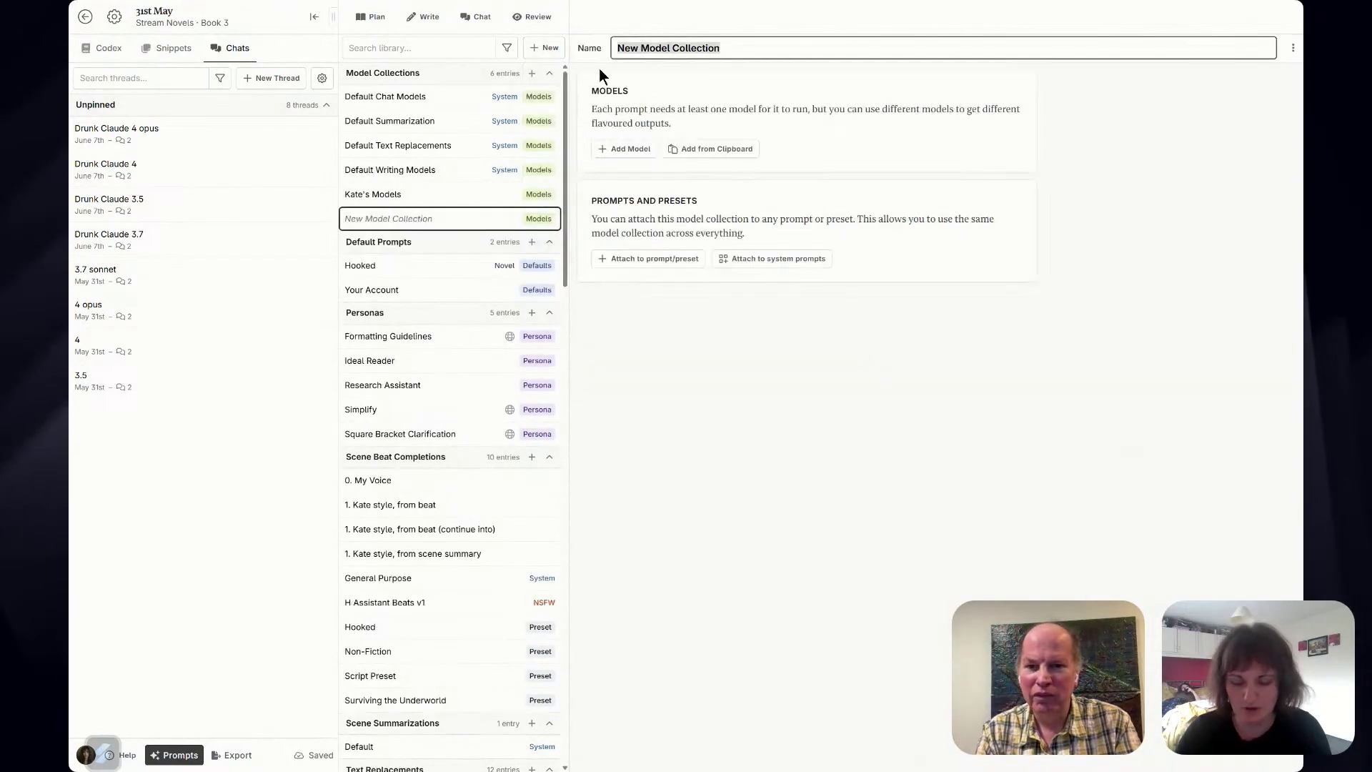
{"action": "type", "text": "Gemini Tests"}
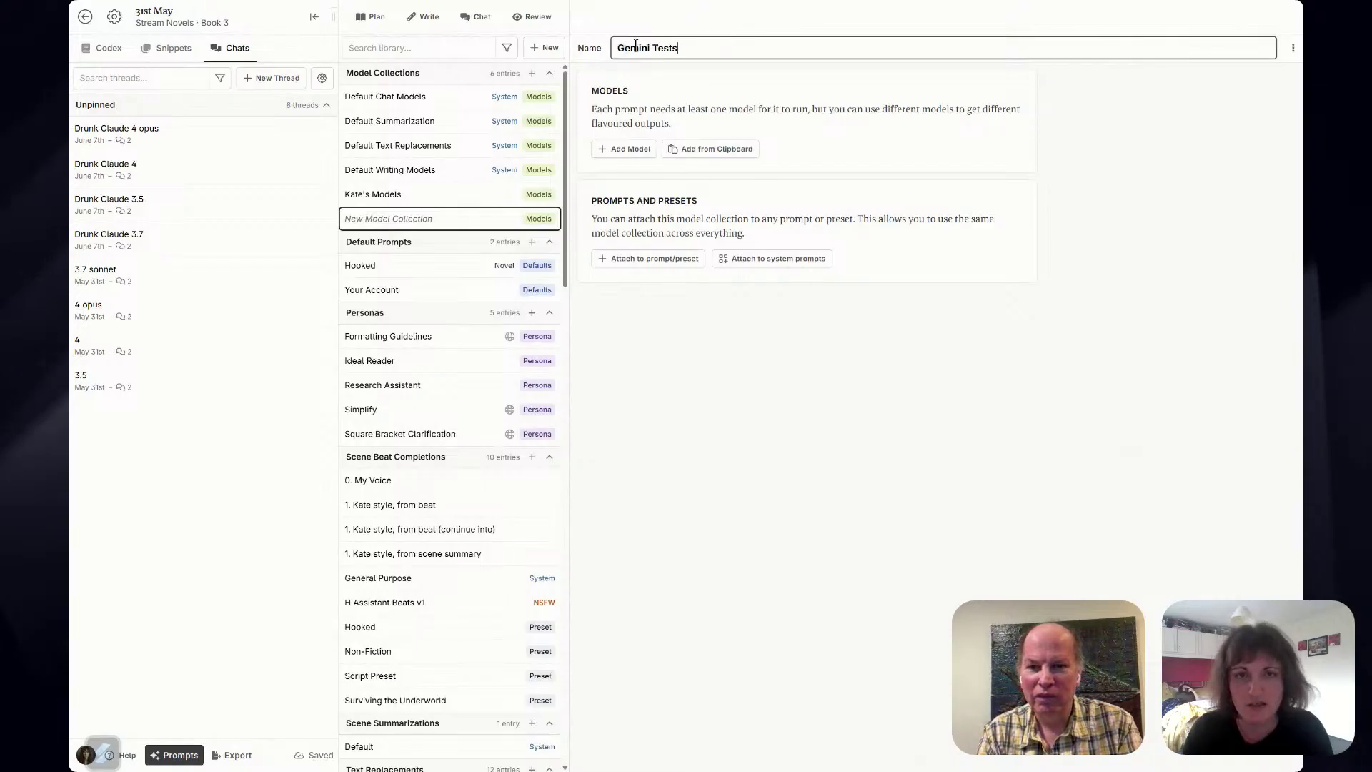
Add the model google/gemini-2.5-flash to the Gemini Tests collection and collapse its entry.
{"action": "left_click", "coordinate": [626, 149]}
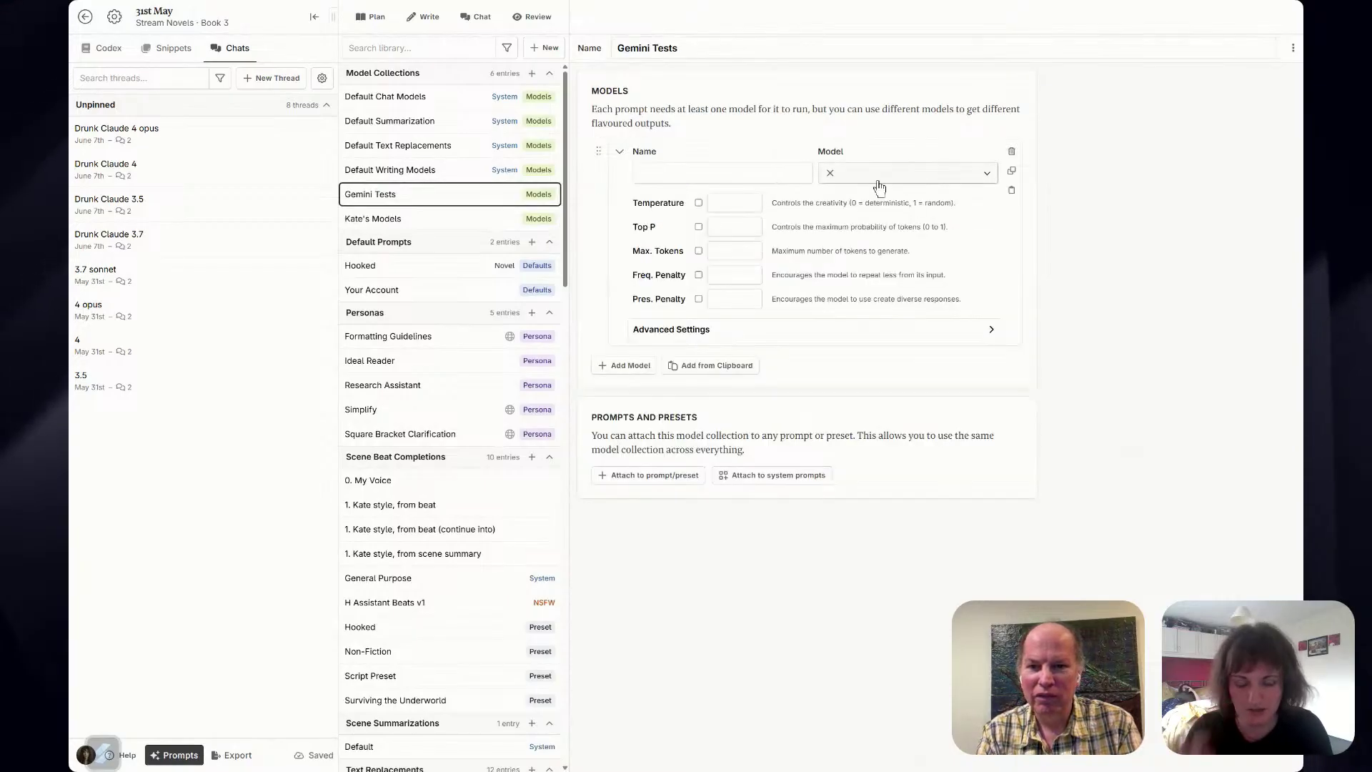
{"action": "type", "text": "gemini"}
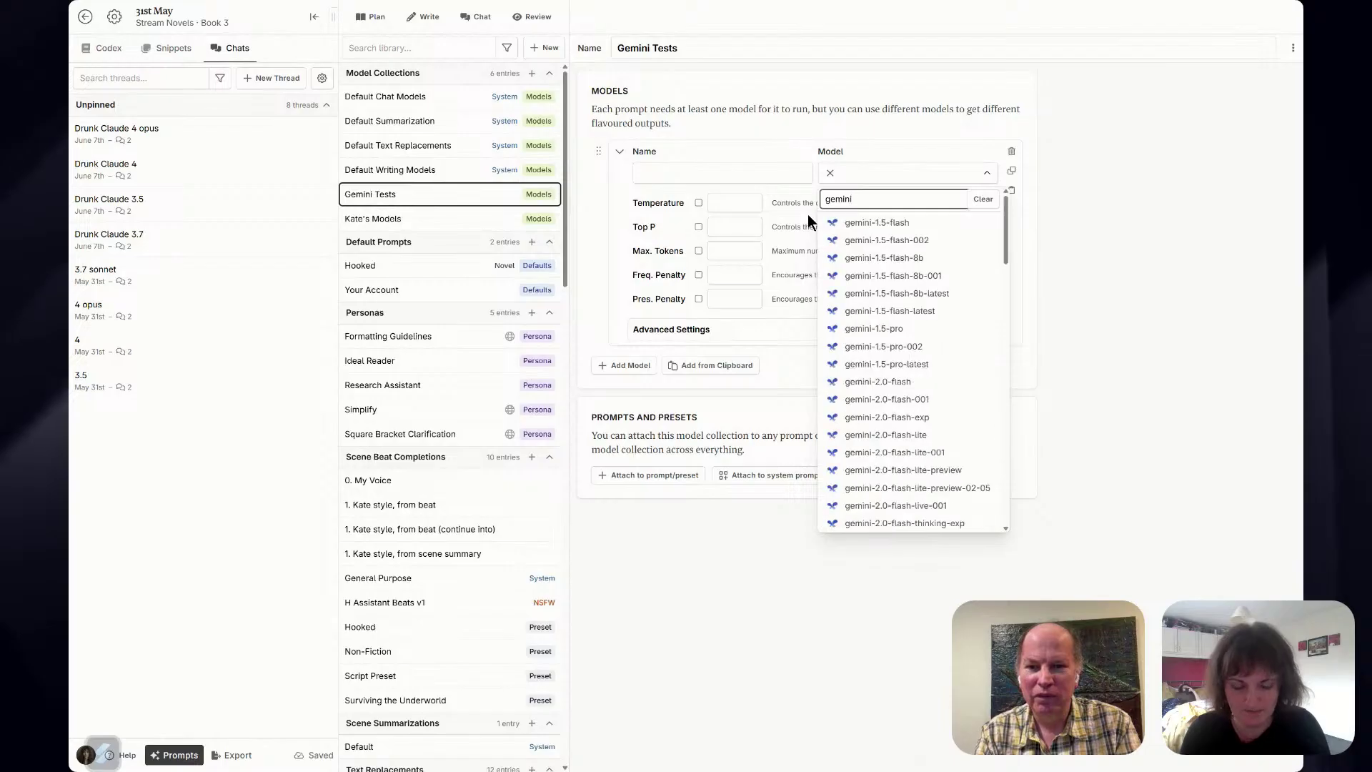
{"action": "type", "text": "-2.5"}
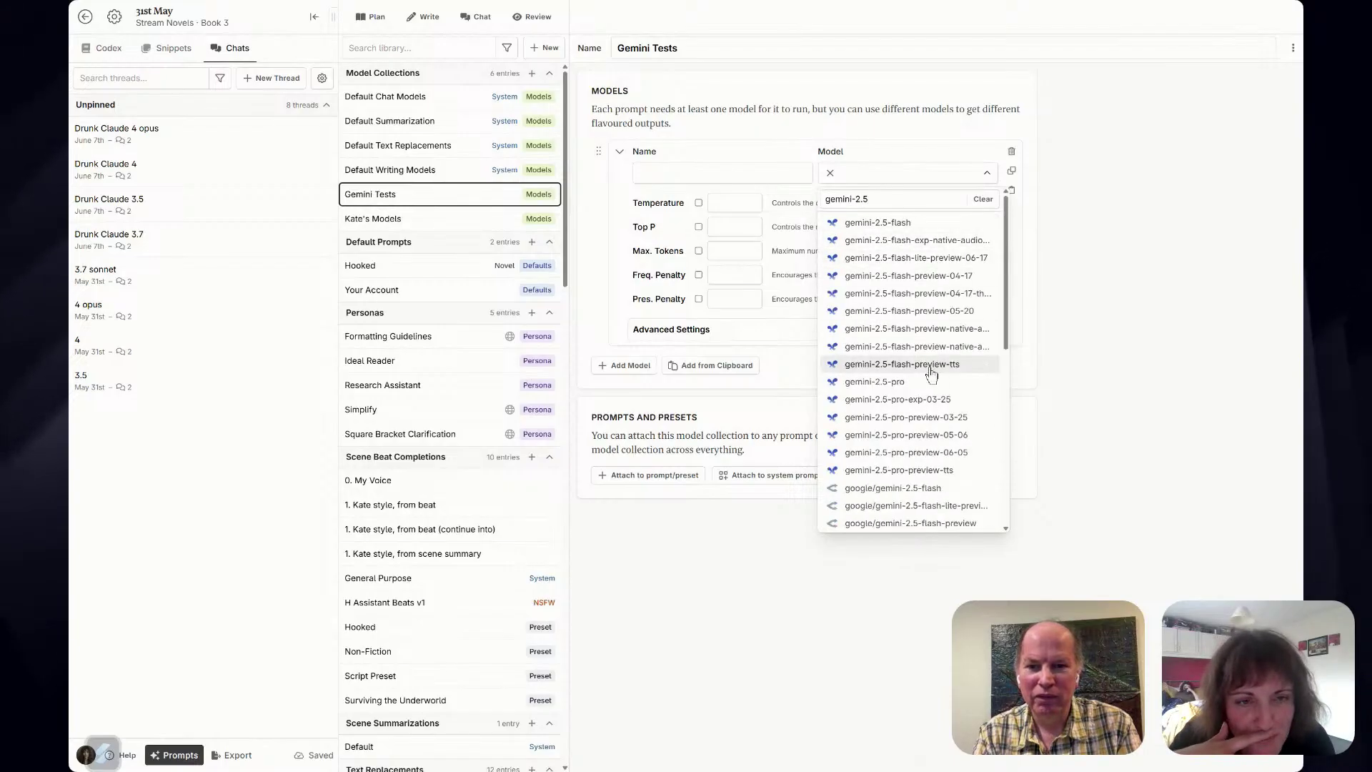
{"action": "scroll", "coordinate": [915, 258], "scroll_direction": "down", "scroll_amount": 3}
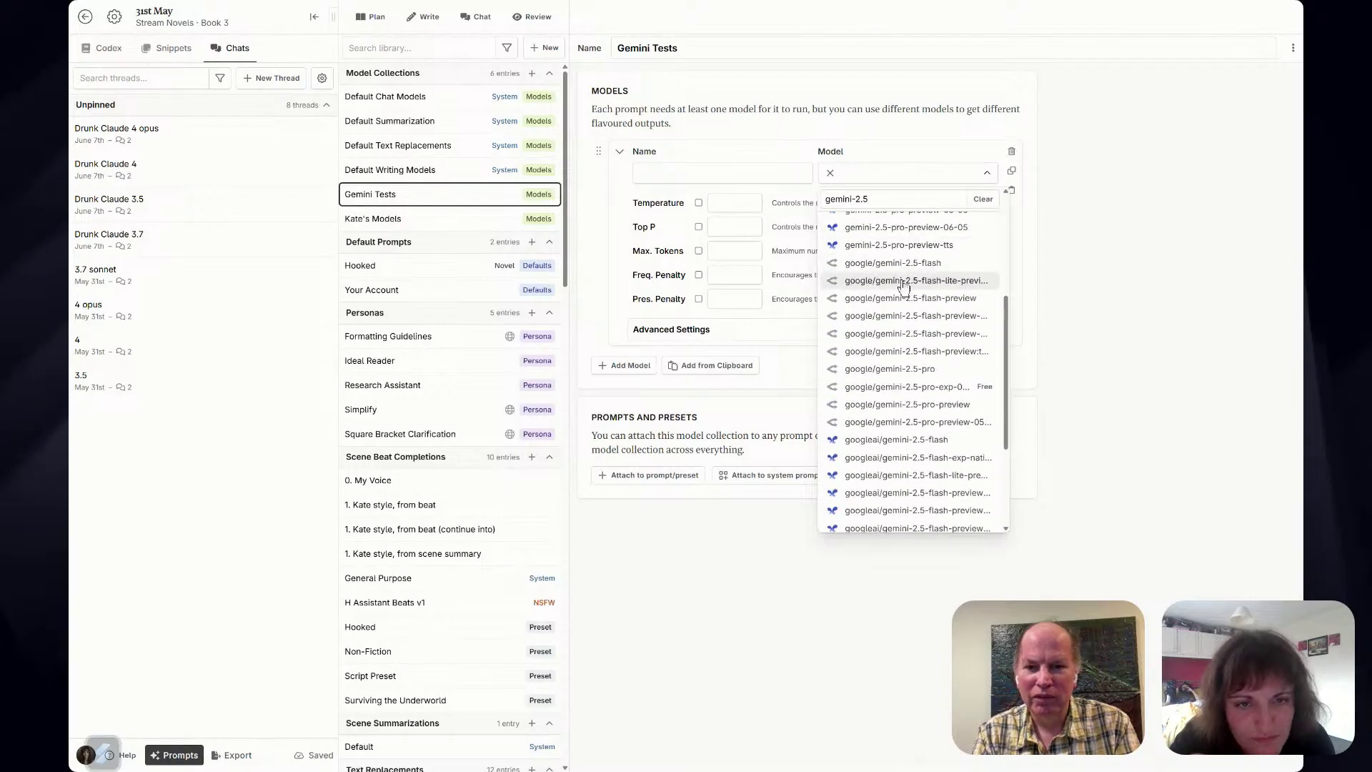
{"action": "left_click", "coordinate": [945, 264]}
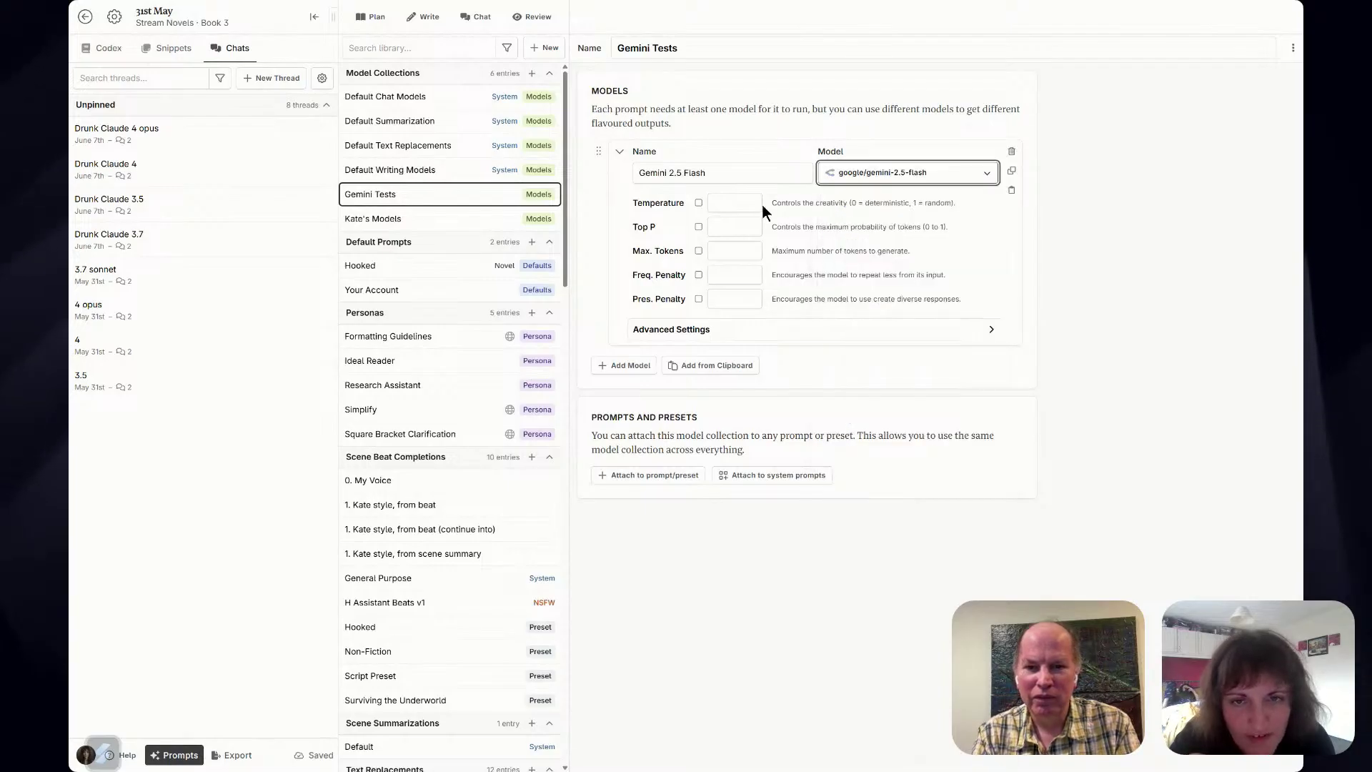
{"action": "left_click", "coordinate": [620, 151]}
Add Google's Gemini 2.5 Flash Lite Preview 06 17 as the second model in the Gemini Tests collection.
{"action": "left_click", "coordinate": [624, 190]}
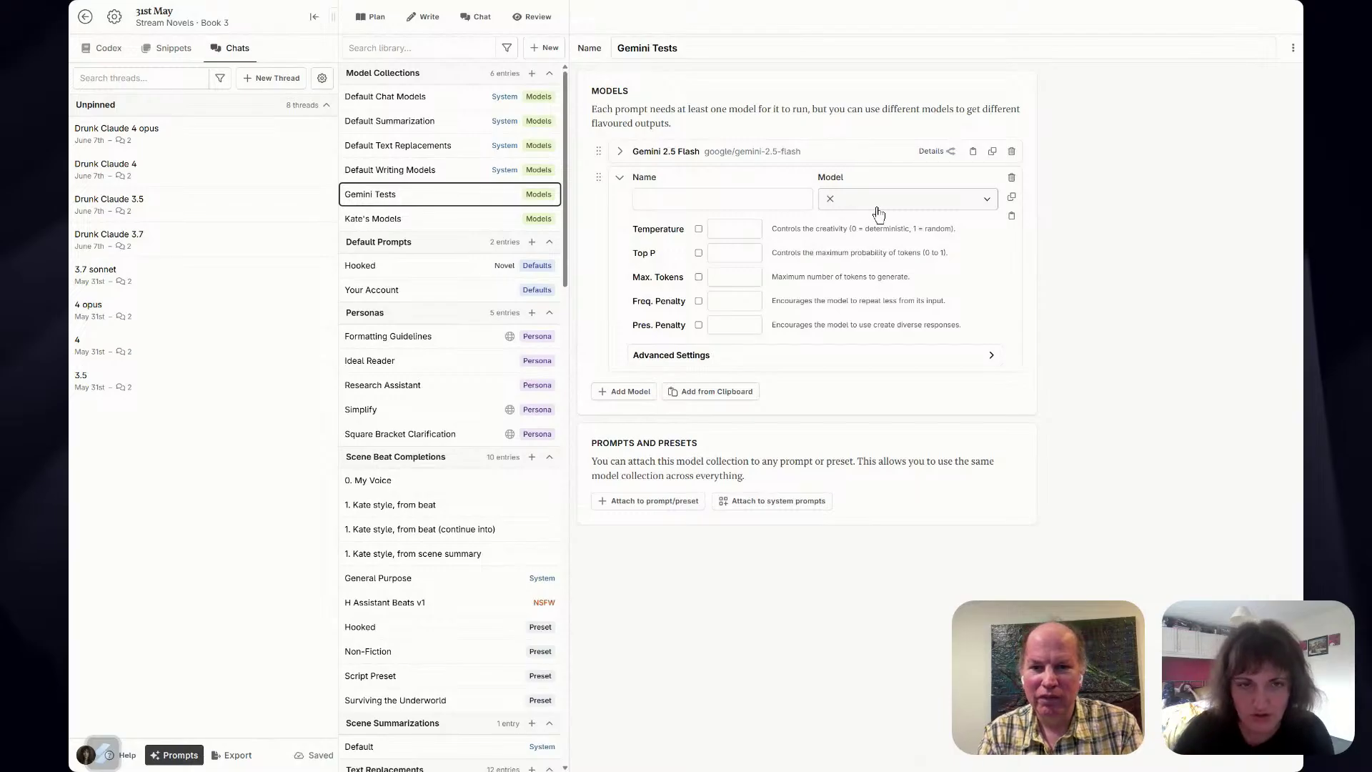
{"action": "left_click", "coordinate": [986, 202]}
{"action": "type", "text": "qwerky"}
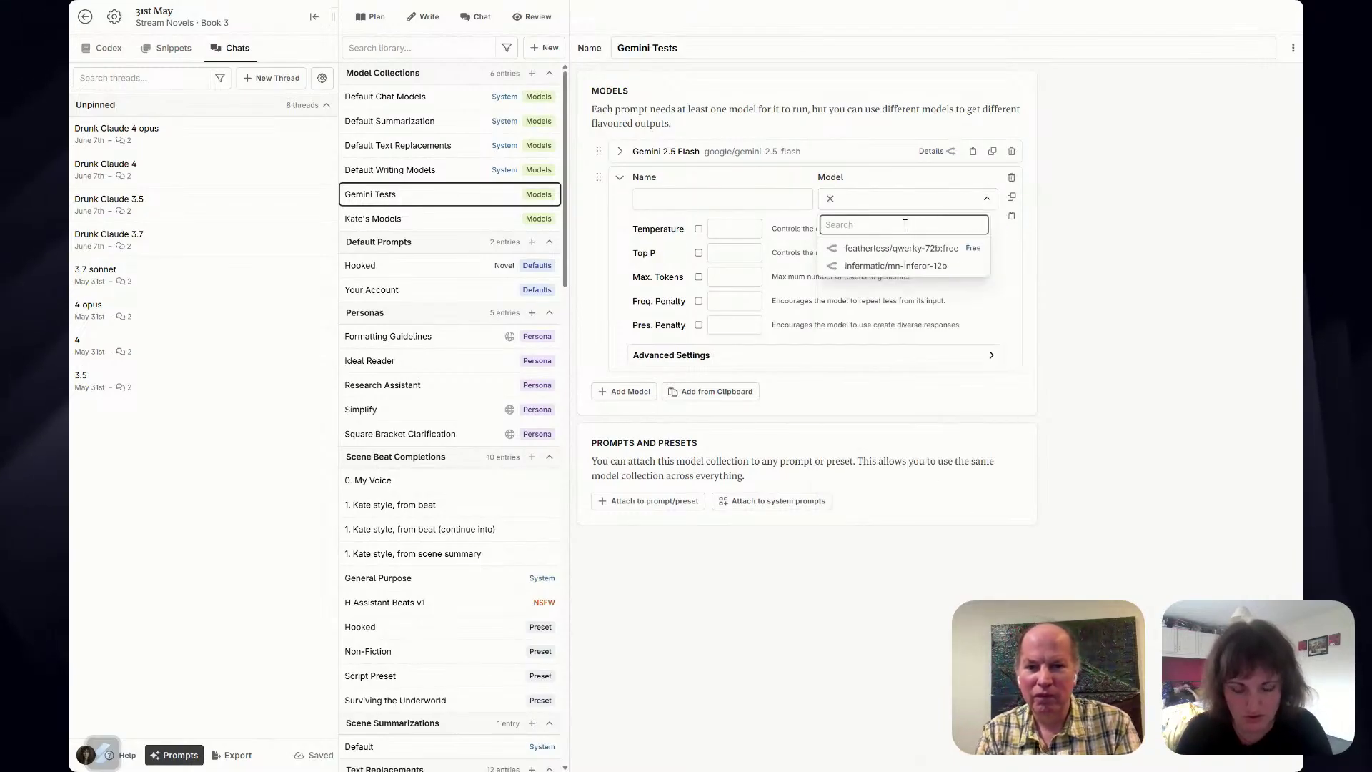
{"action": "type", "text": "gemini-2.5-flash"}
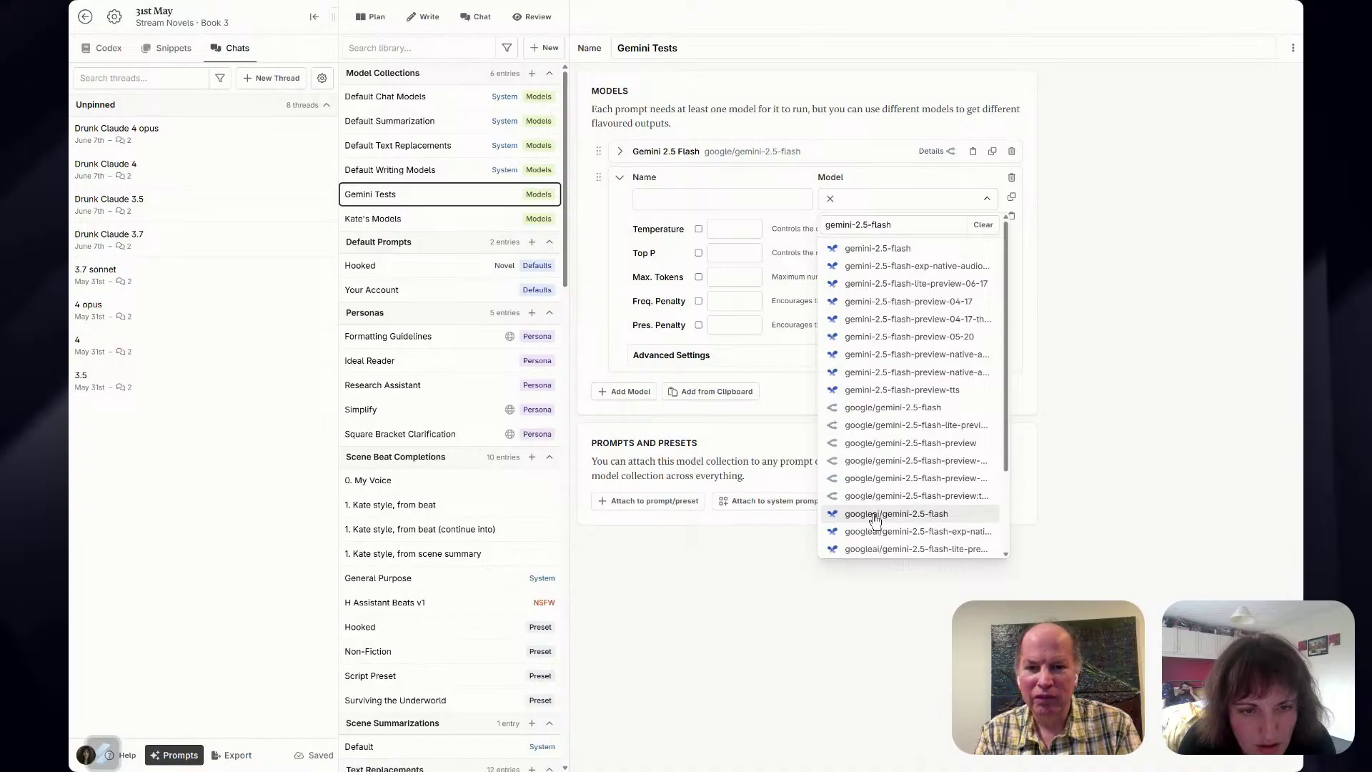
{"action": "left_click", "coordinate": [962, 427]}
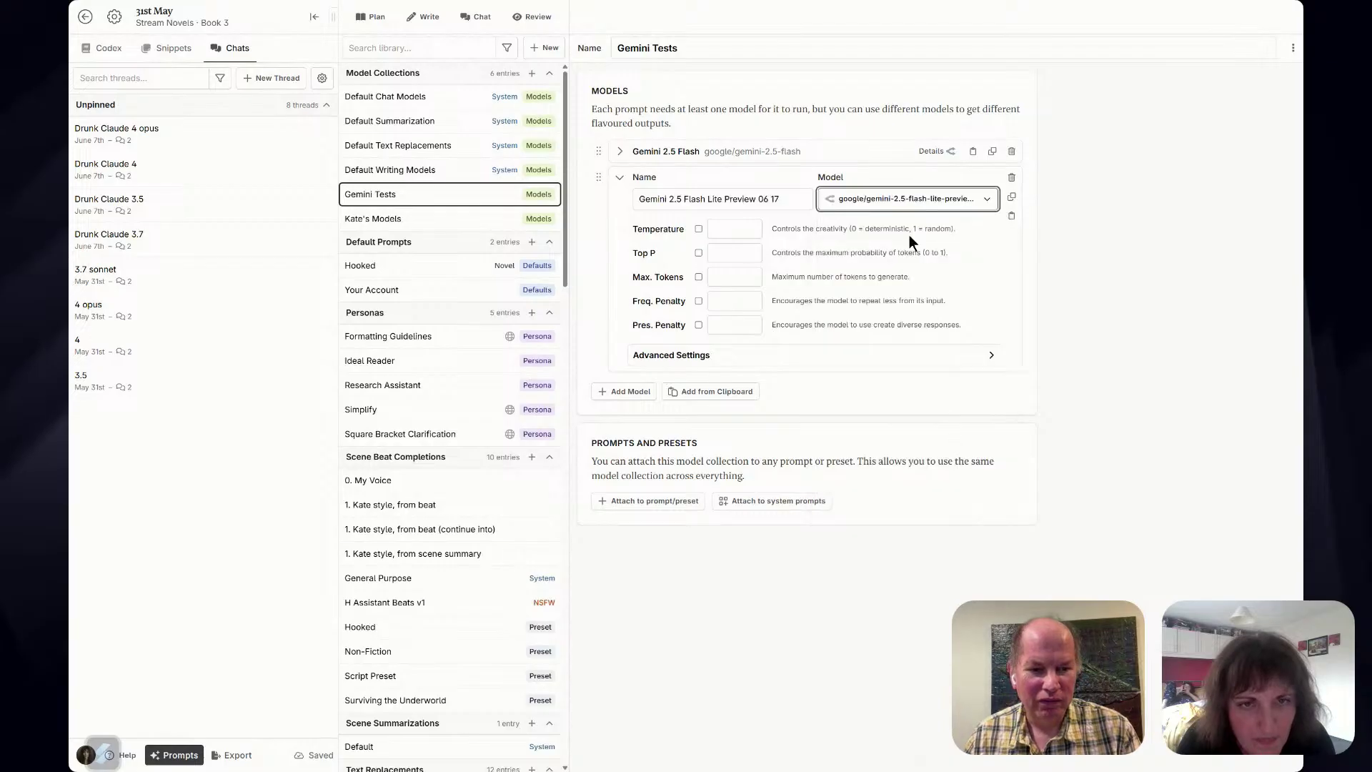
Add a third model to the Gemini Tests collection and set it to google/gemini-2.5-pro.
{"action": "left_click", "coordinate": [622, 392]}
{"action": "left_click", "coordinate": [801, 407]}
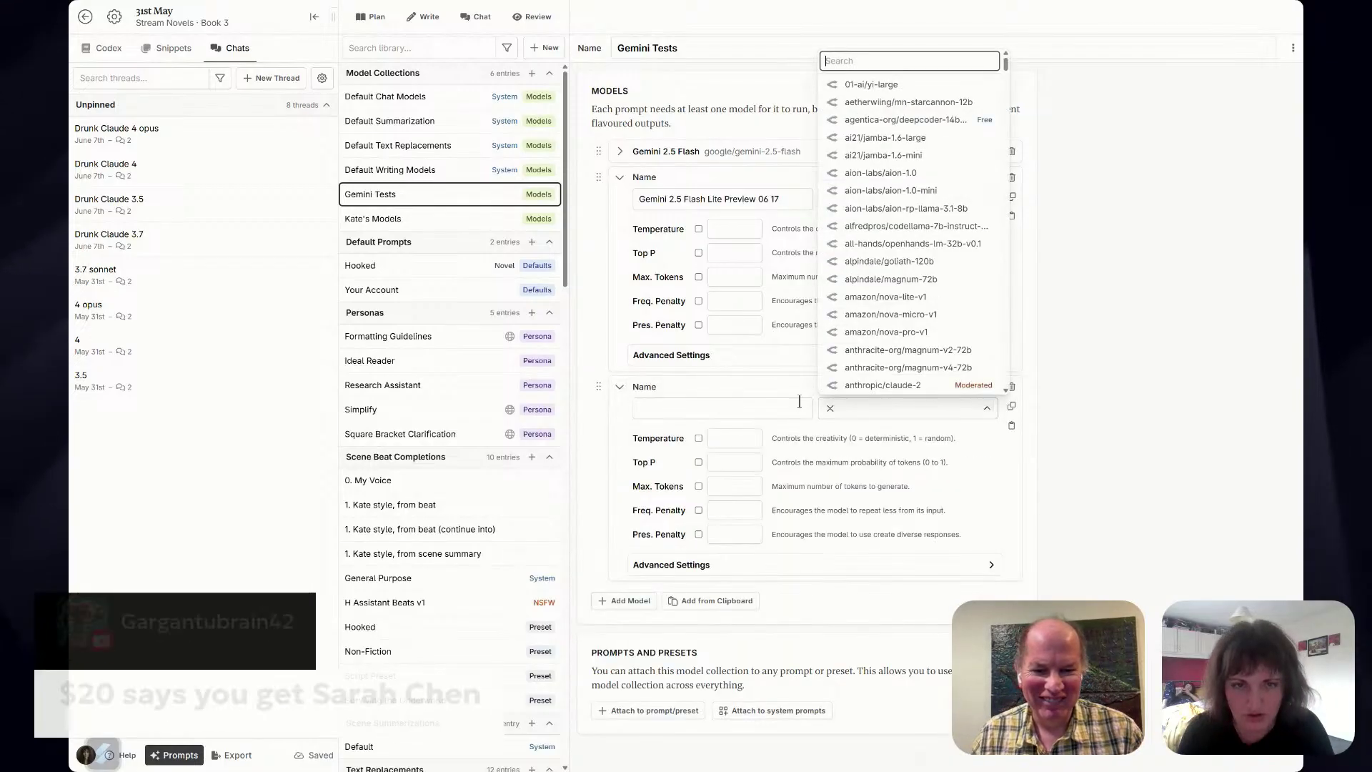
{"action": "type", "text": "gemini"}
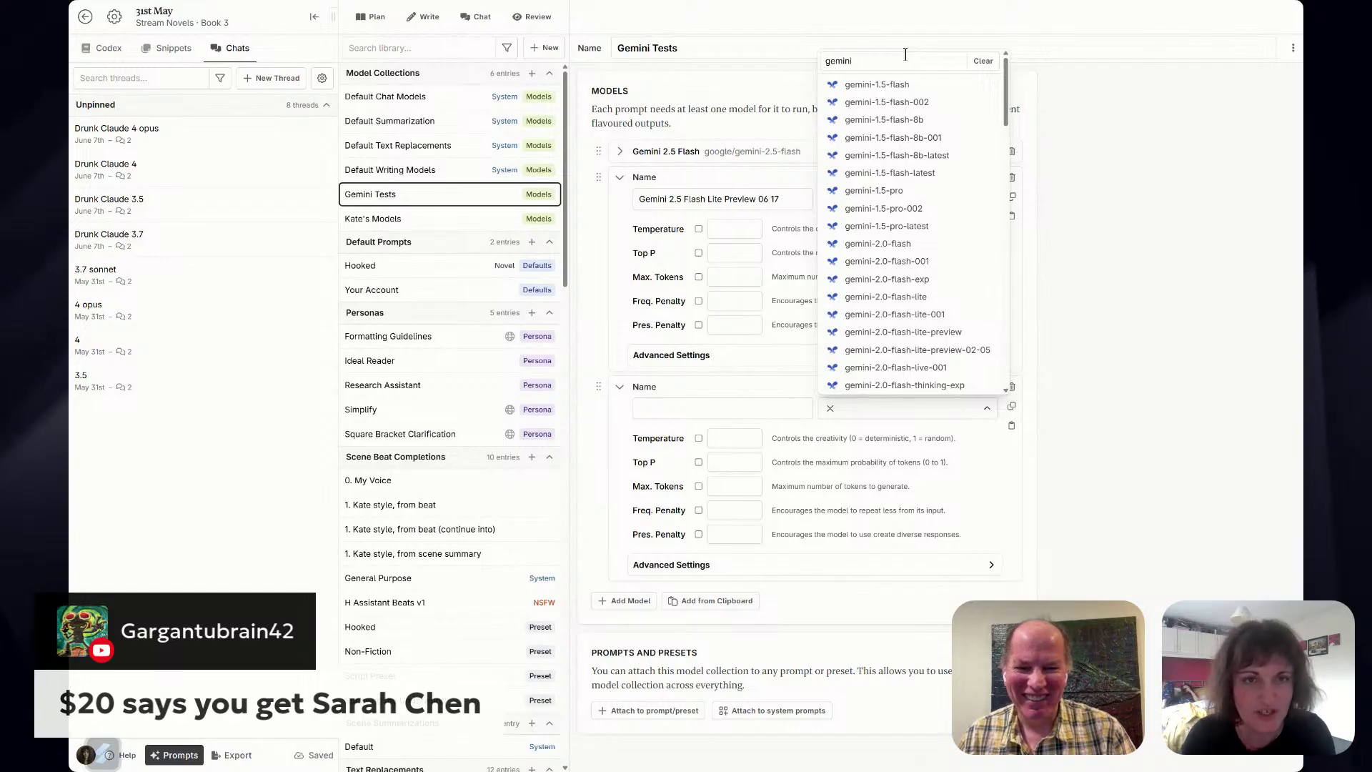
{"action": "left_click", "coordinate": [857, 62]}
{"action": "type", "text": "-2"}
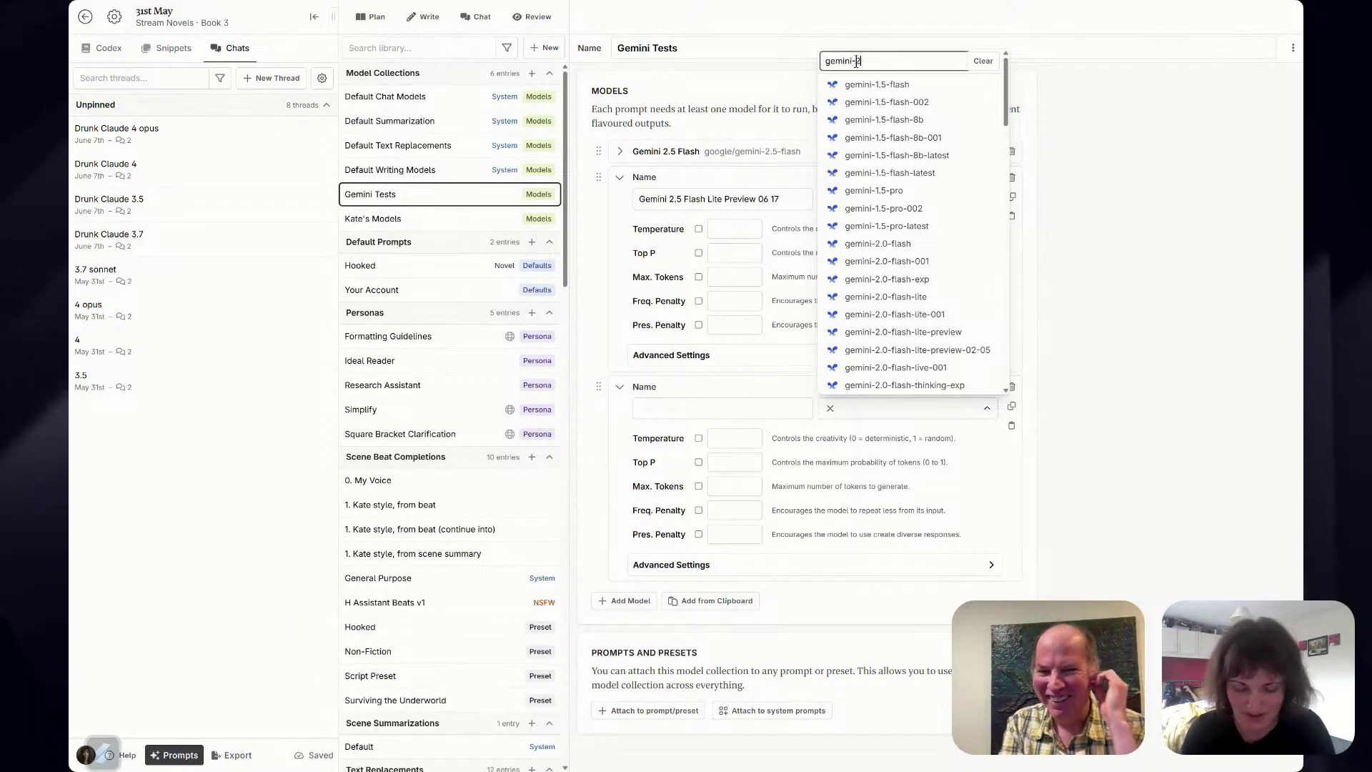
{"action": "type", "text": ".5"}
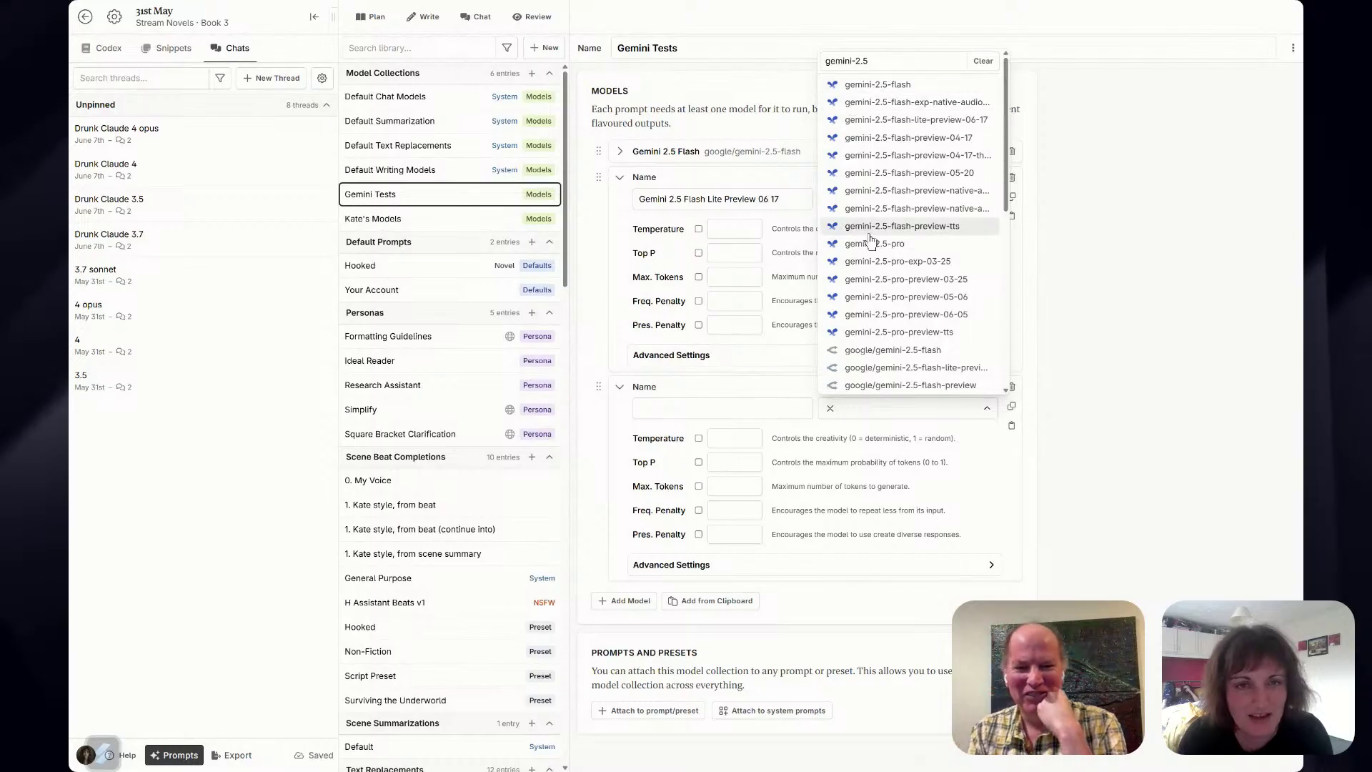
{"action": "left_click", "coordinate": [953, 245]}
{"action": "left_click", "coordinate": [862, 405]}
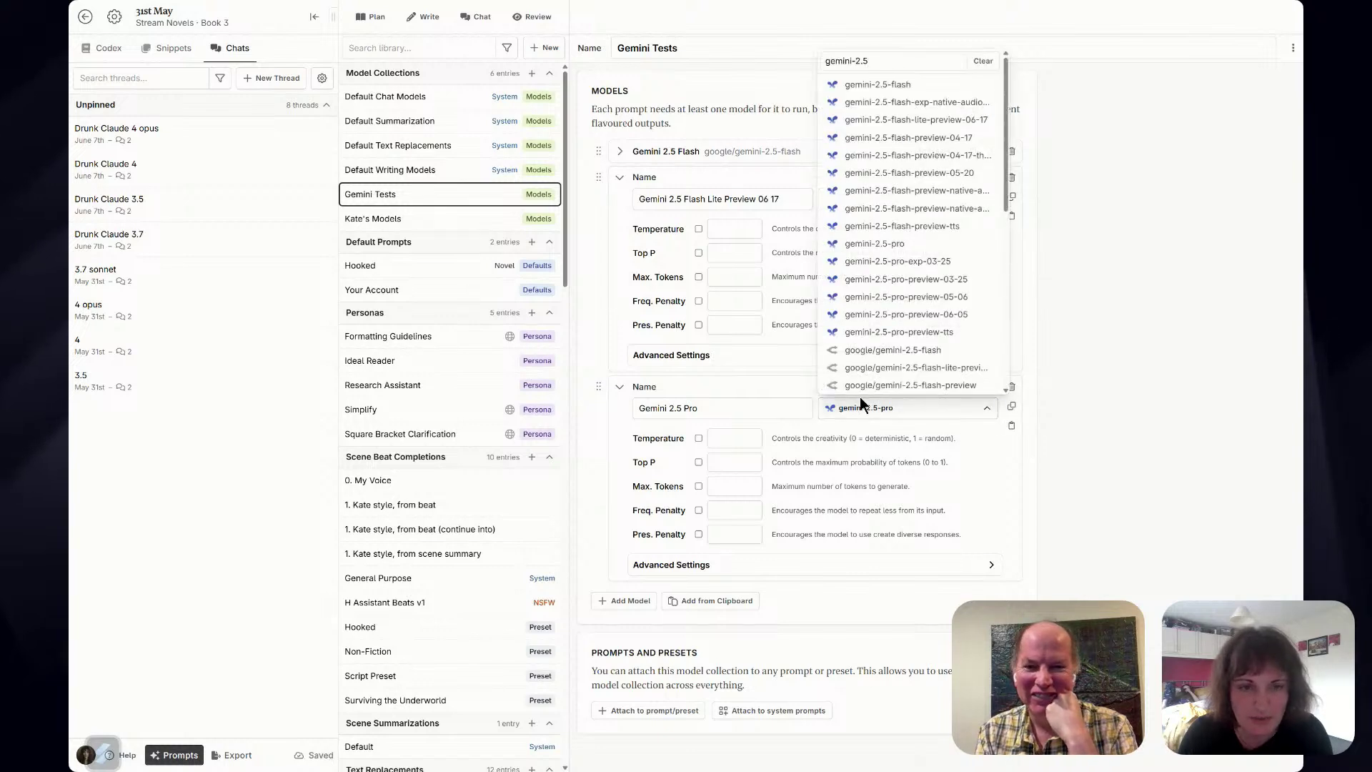
{"action": "scroll", "coordinate": [876, 389], "scroll_direction": "down", "scroll_amount": 2}
{"action": "left_click", "coordinate": [887, 386]}
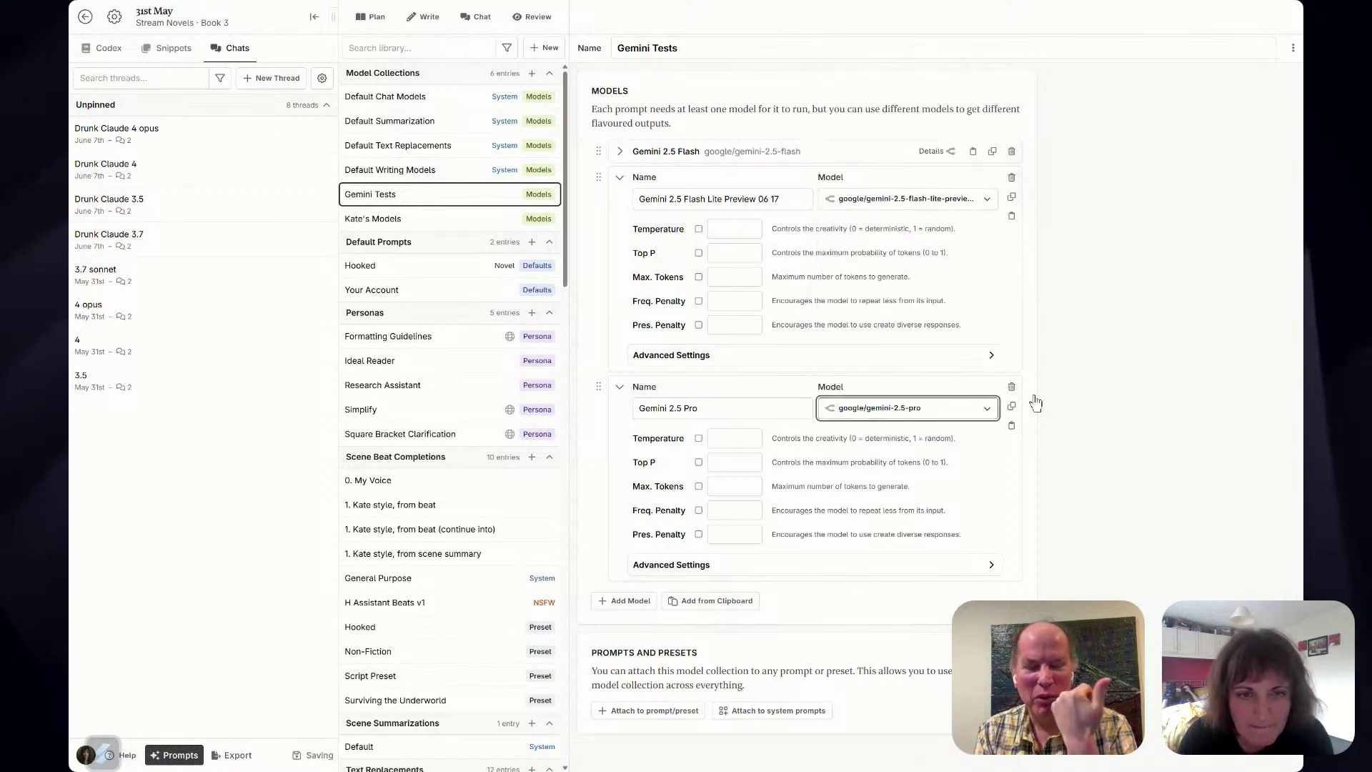
Collapse the remaining model entries and move Gemini 2.5 Flash Lite Preview 06 17 above Gemini 2.5 Flash.
{"action": "left_click", "coordinate": [620, 387]}
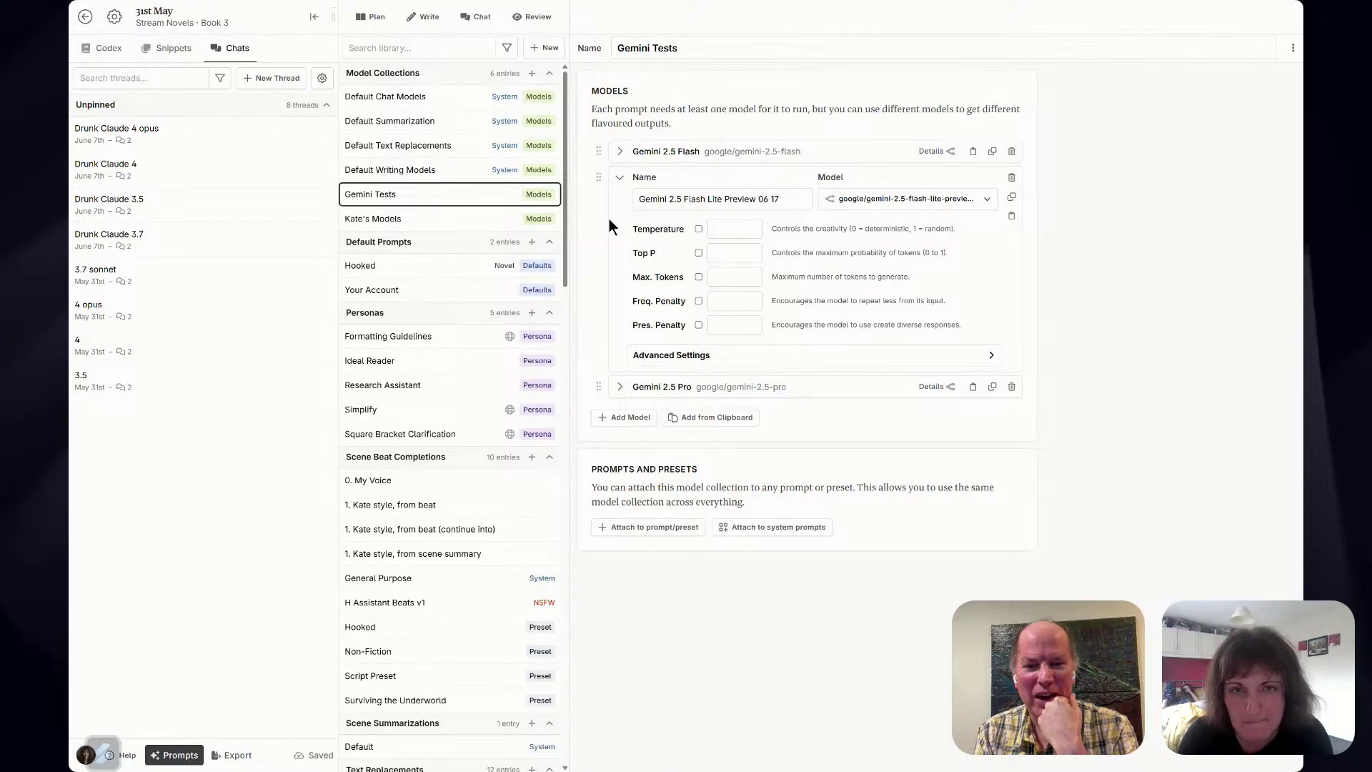
{"action": "left_click", "coordinate": [620, 177]}
{"action": "left_click_drag", "start_coordinate": [599, 178], "coordinate": [599, 151]}
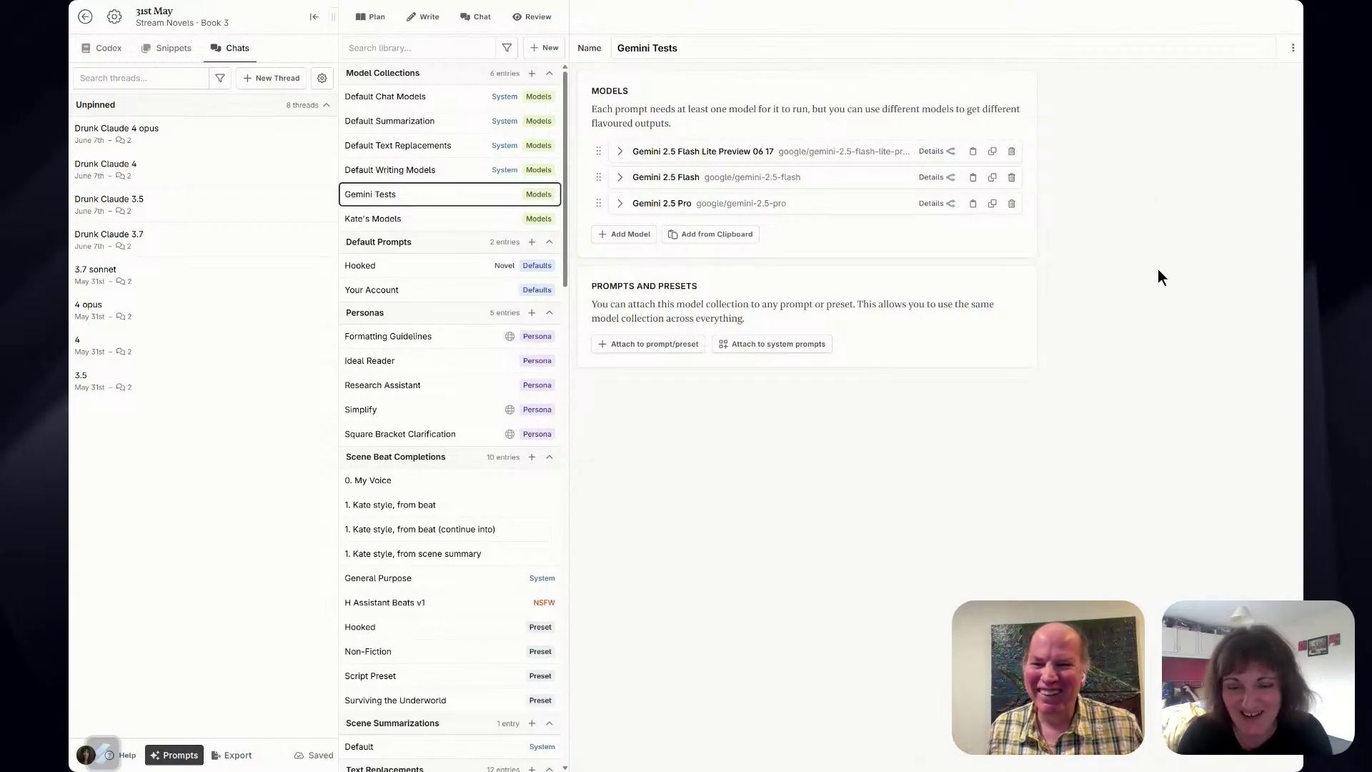
Attach the Gemini Tests model collection to the General Purpose scene beat prompt.
{"action": "left_click", "coordinate": [470, 18]}
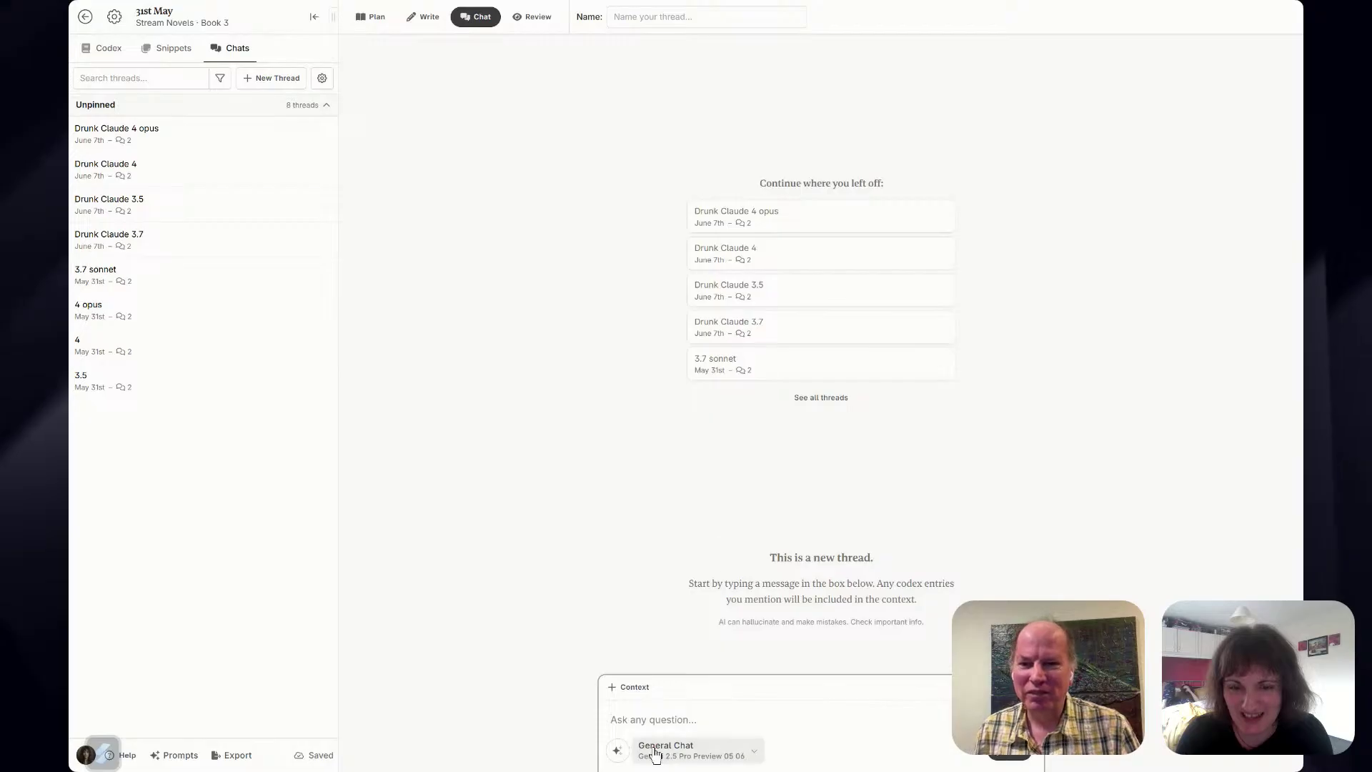
{"action": "left_click", "coordinate": [176, 755]}
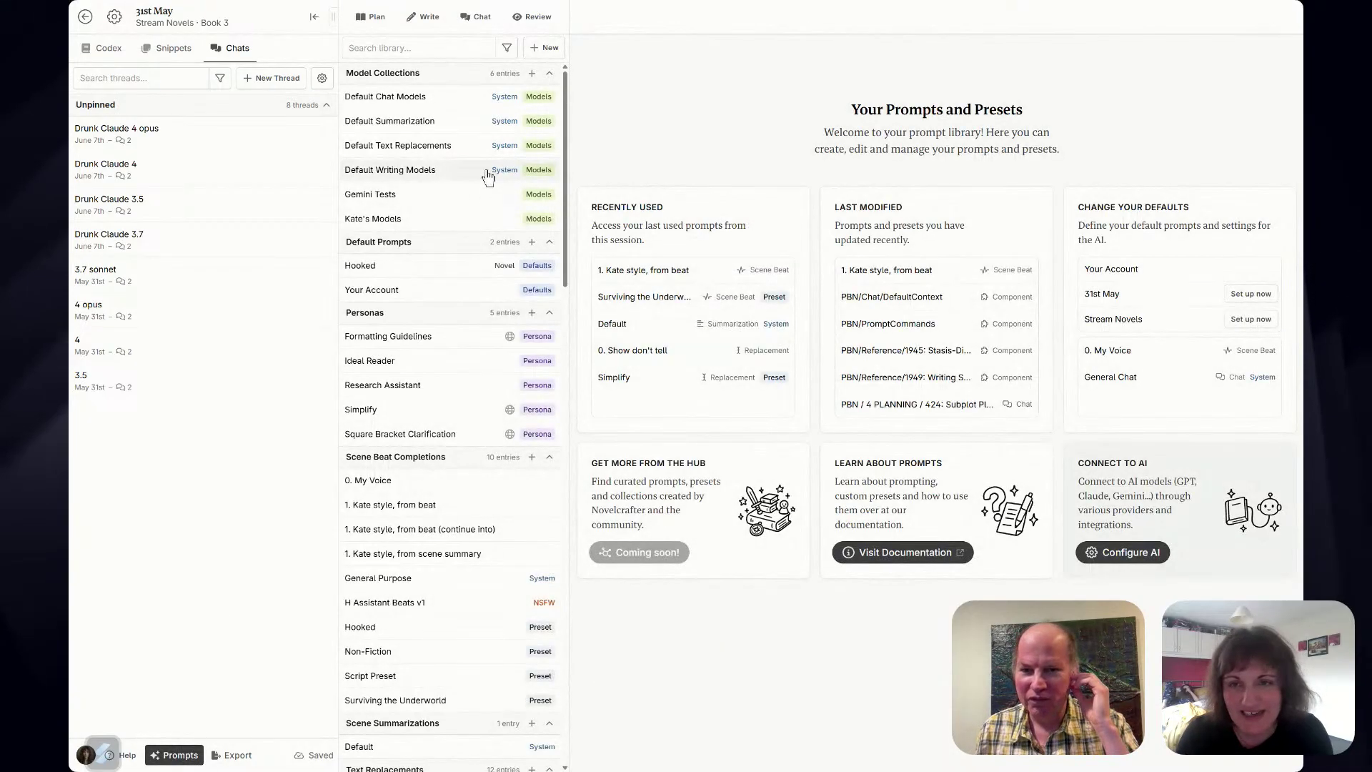
{"action": "scroll", "coordinate": [368, 493], "scroll_direction": "down", "scroll_amount": 3}
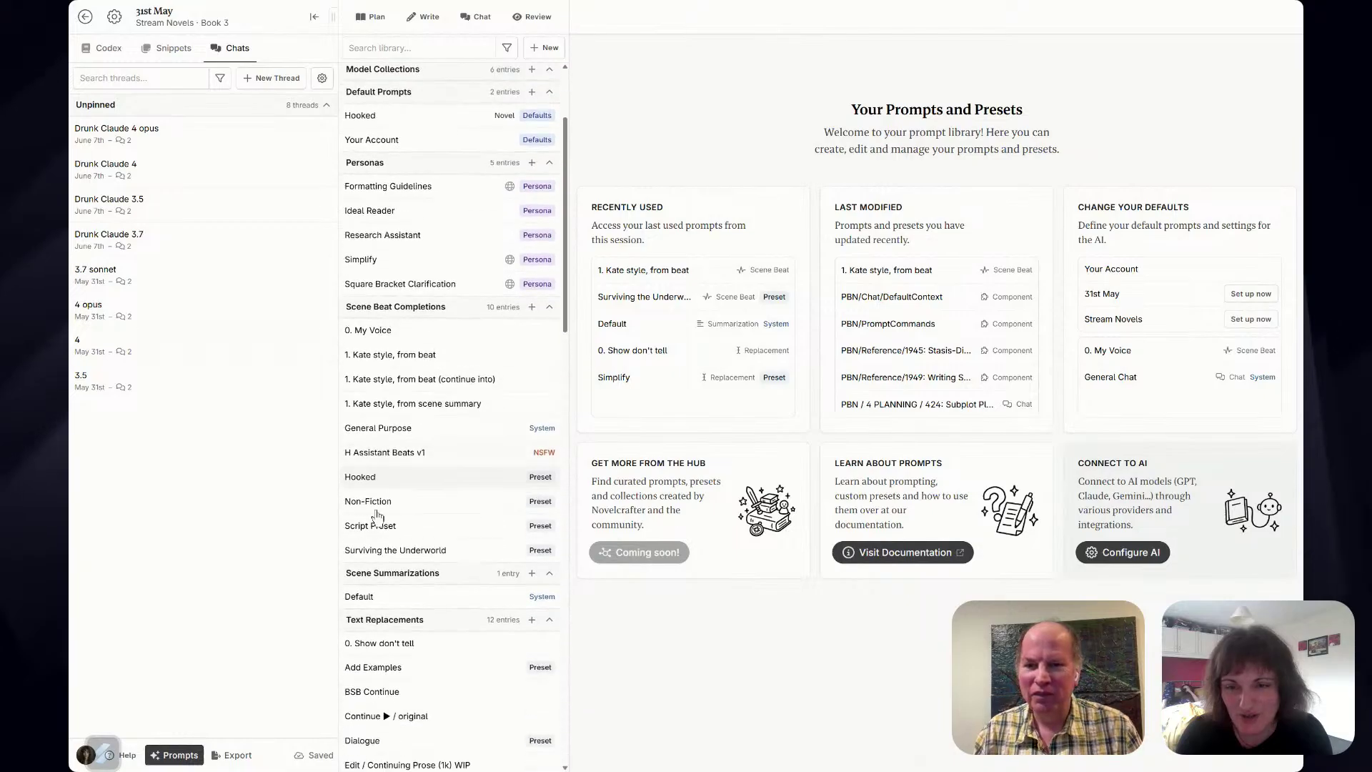
{"action": "left_click", "coordinate": [430, 433]}
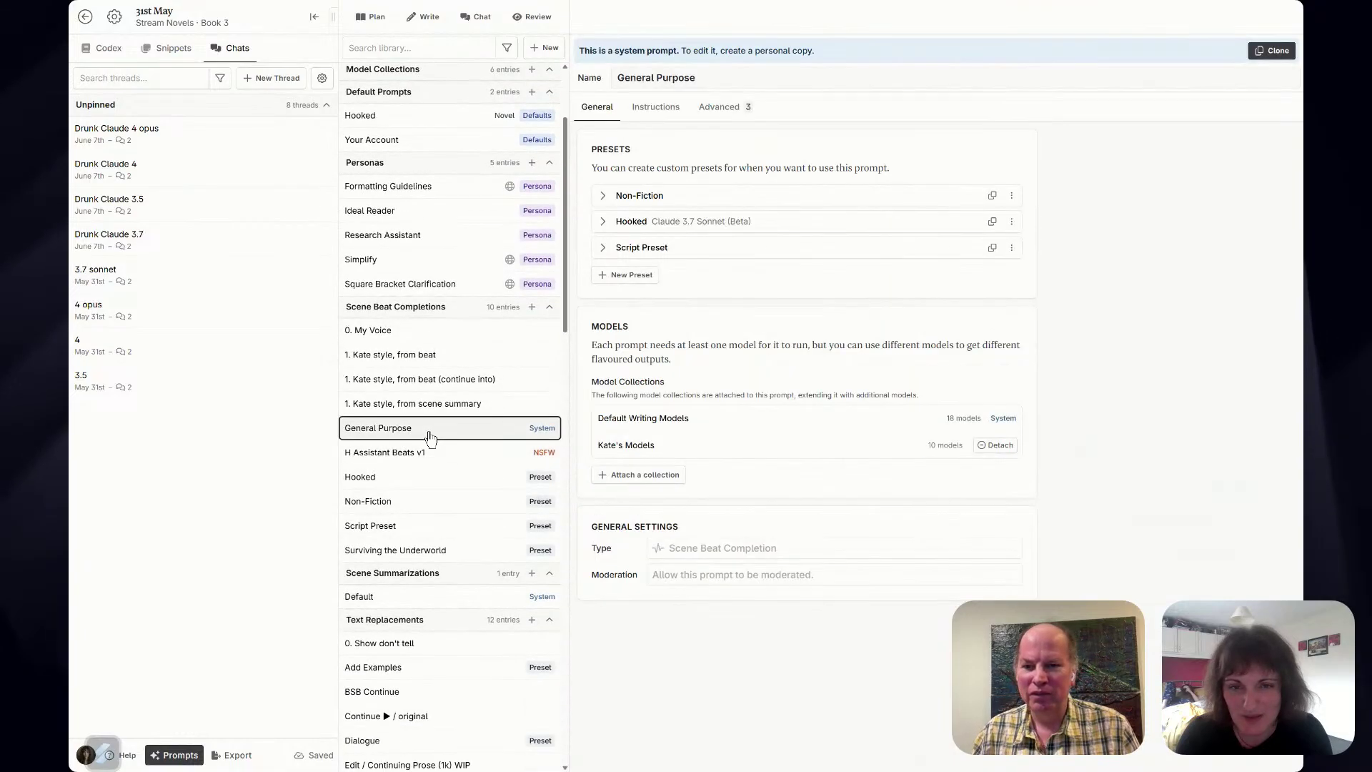
{"action": "left_click", "coordinate": [661, 477]}
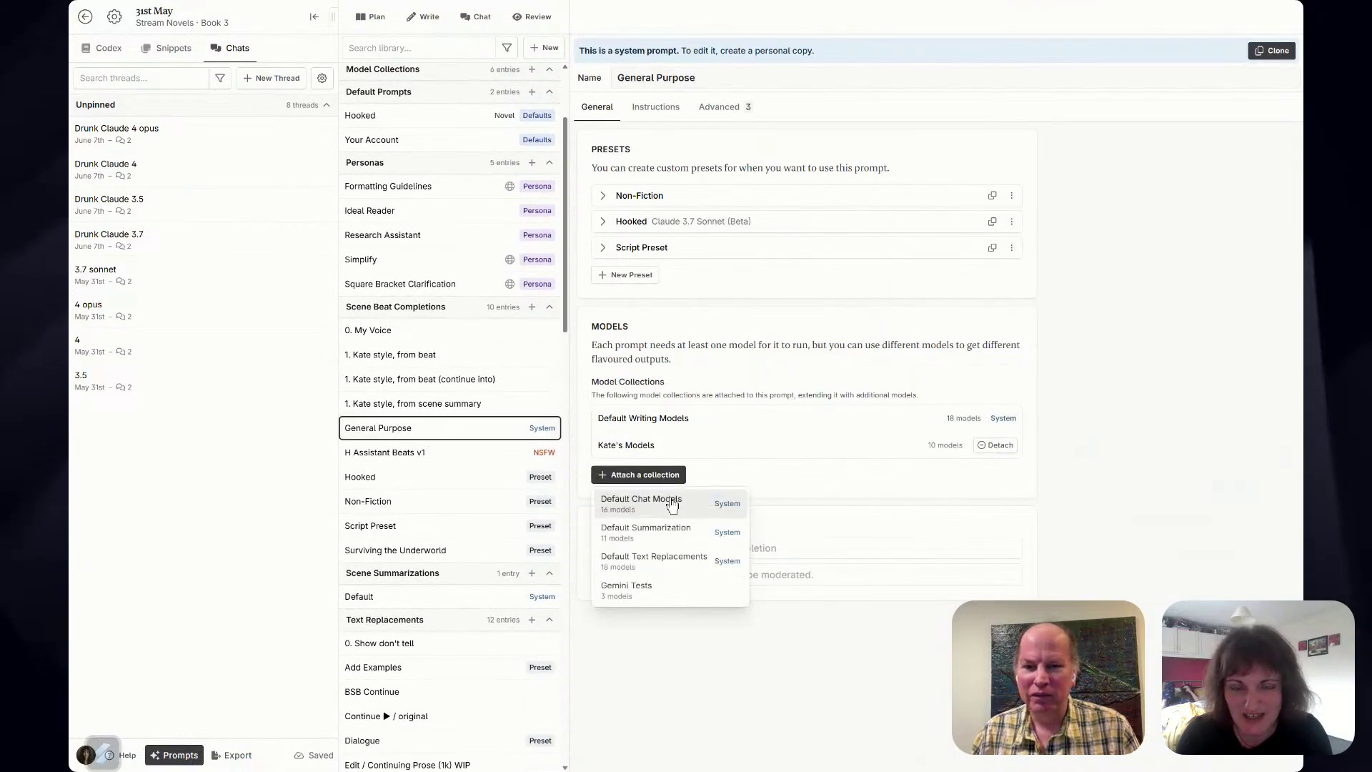
{"action": "left_click", "coordinate": [686, 593]}
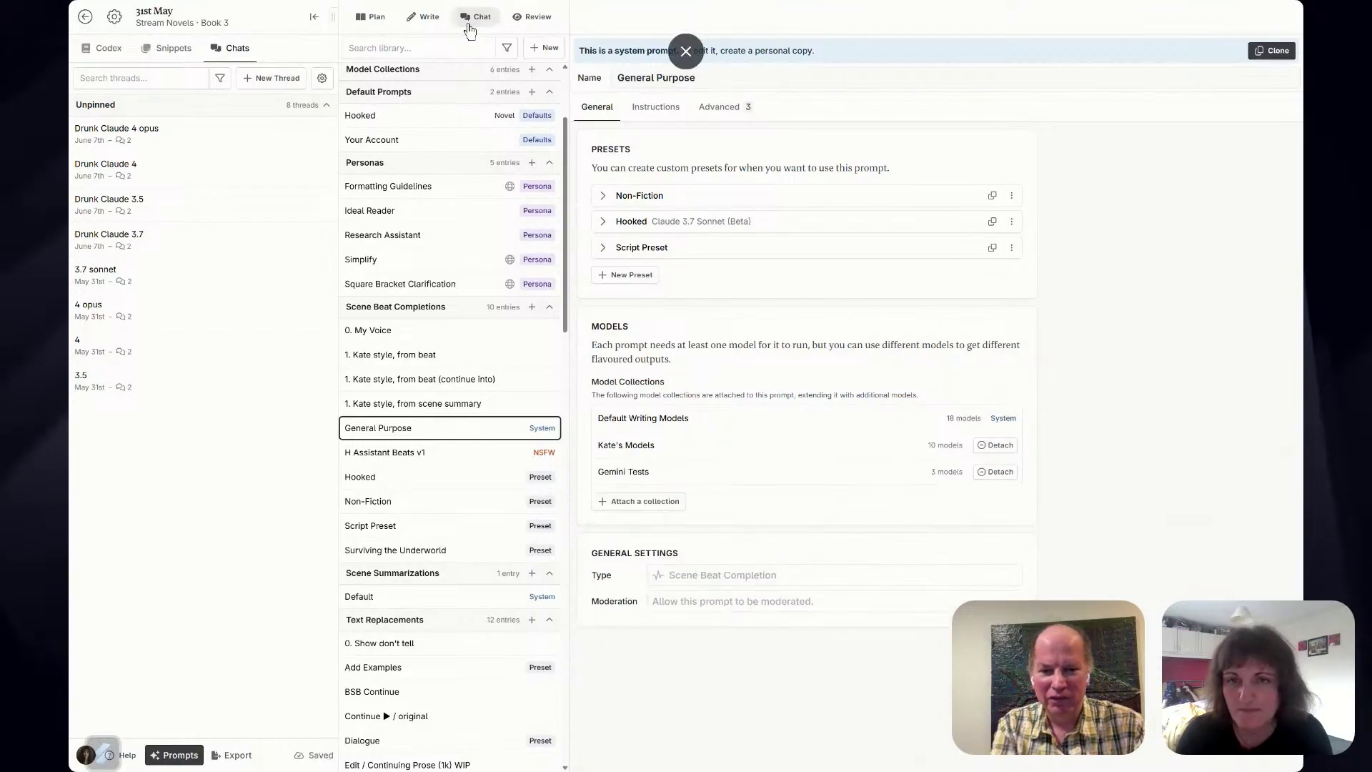
Check the models offered for General Chat in a new chat thread, including its tweak settings, and close the settings.
{"action": "left_click", "coordinate": [469, 21]}
{"action": "left_click", "coordinate": [637, 752]}
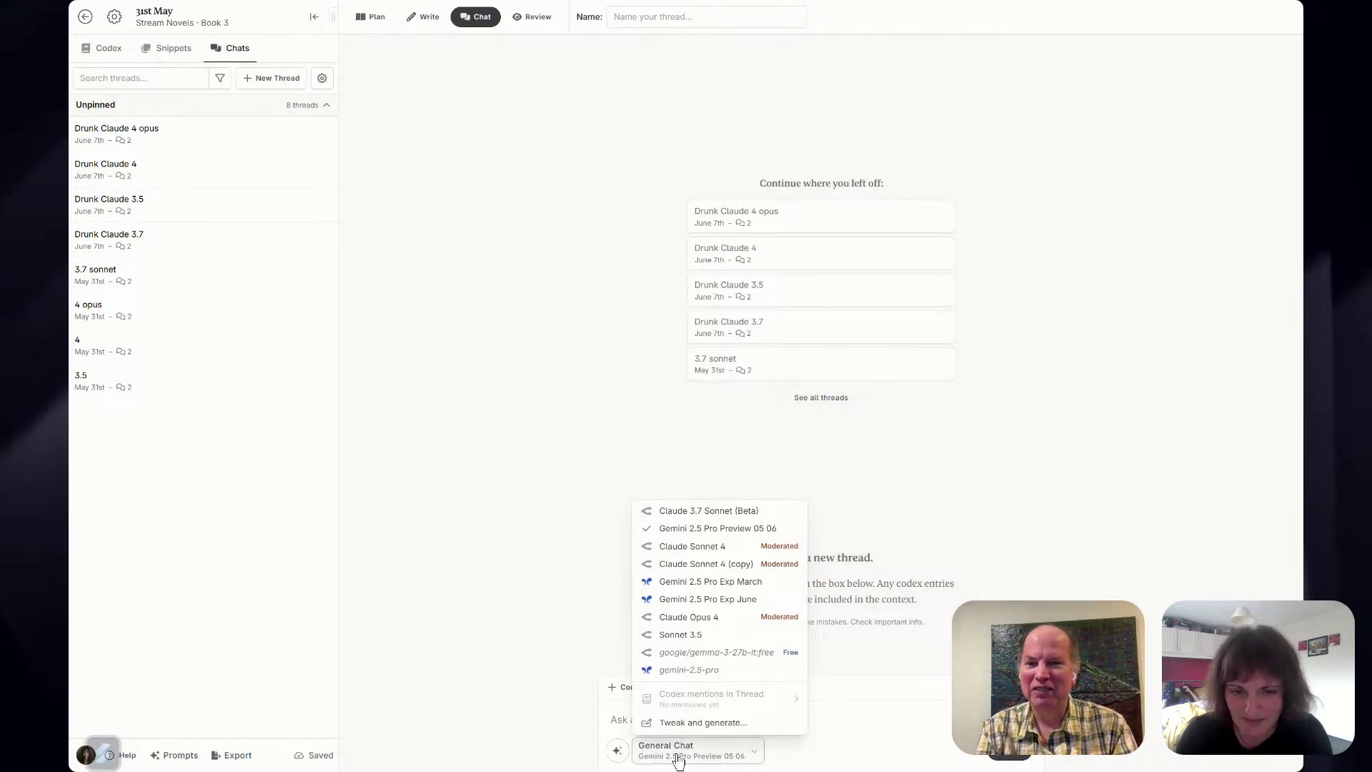
{"action": "left_click", "coordinate": [676, 748]}
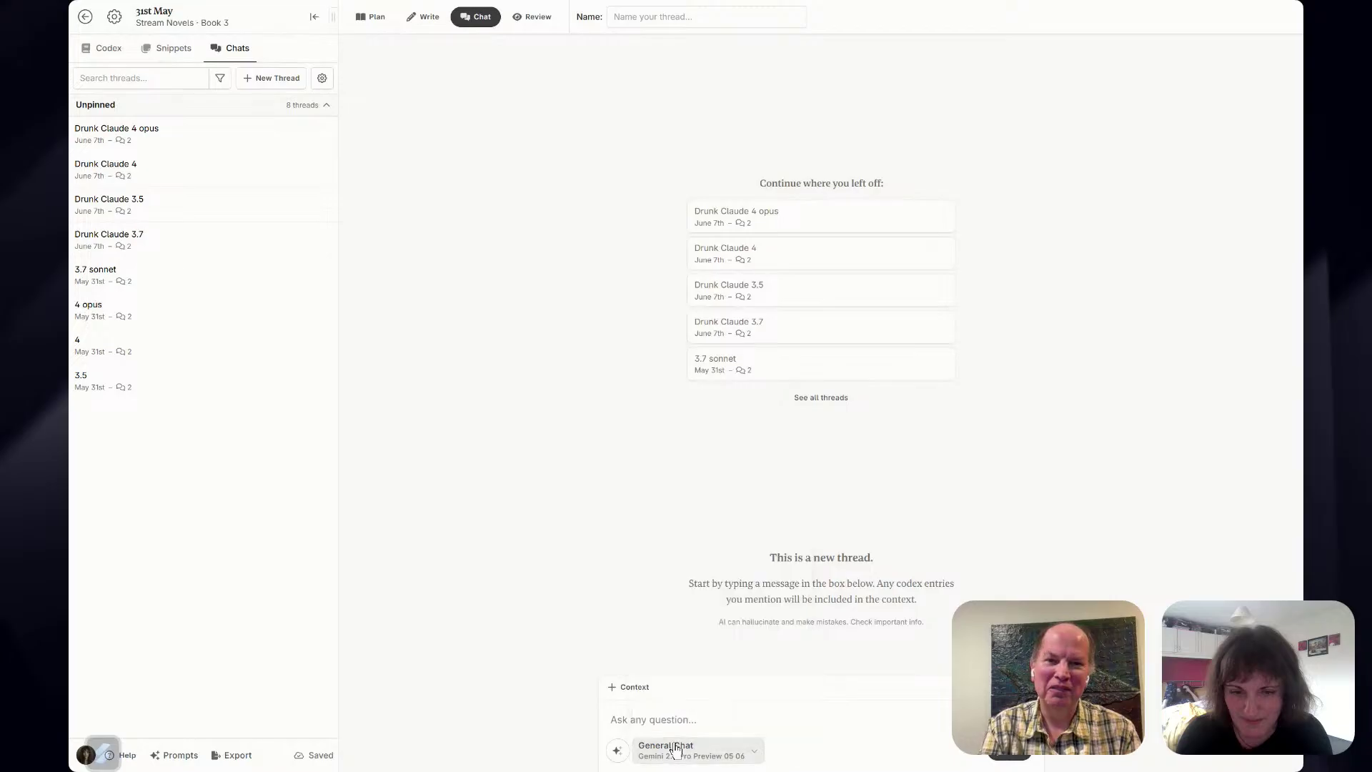
{"action": "left_click", "coordinate": [617, 751]}
{"action": "mouse_move", "coordinate": [757, 633]}
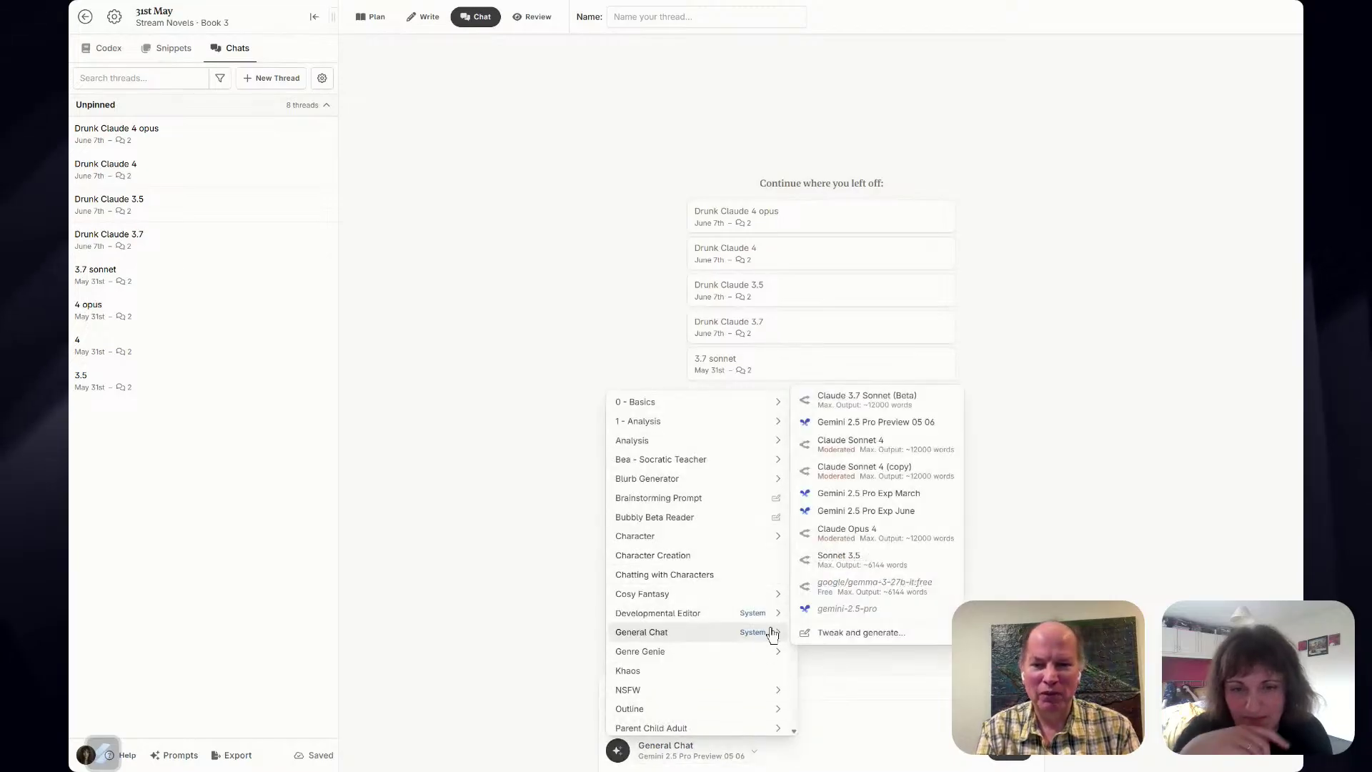
{"action": "left_click", "coordinate": [859, 633]}
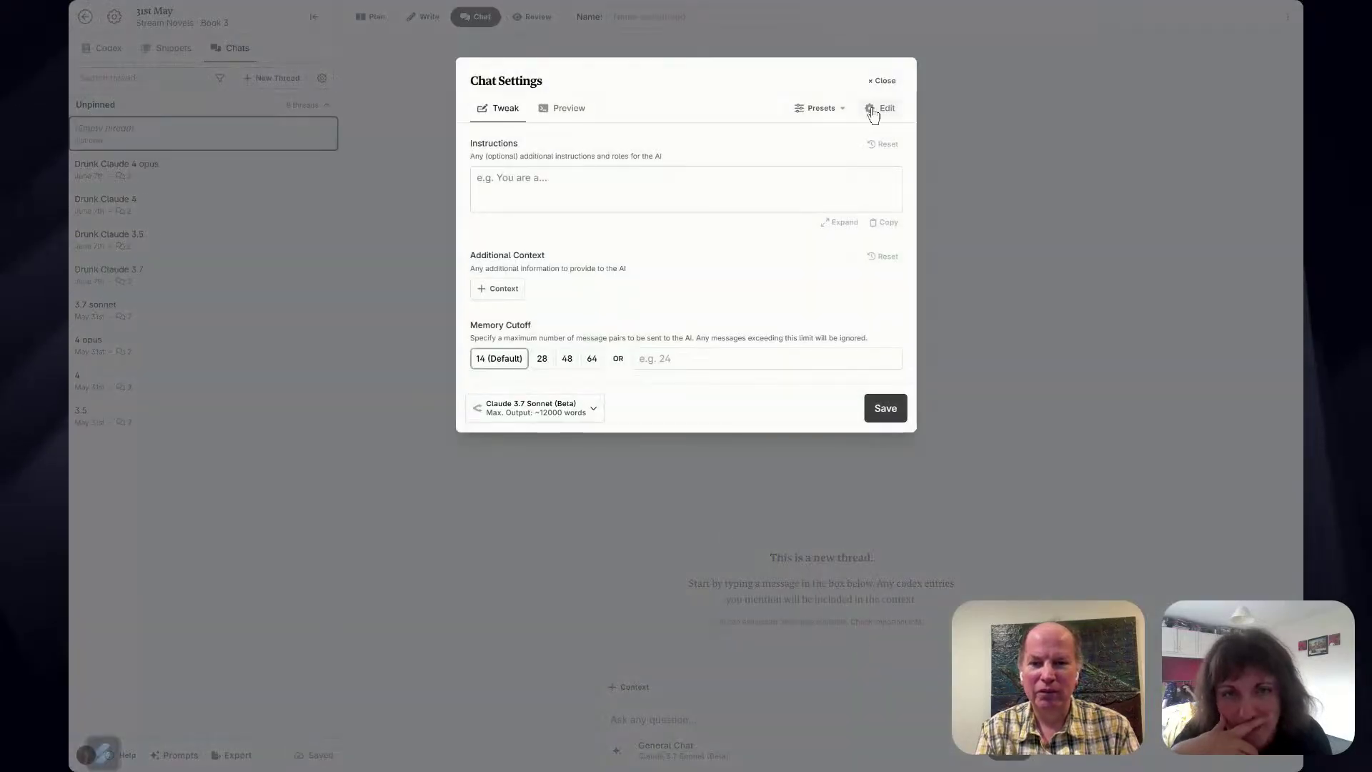
{"action": "left_click", "coordinate": [882, 81]}
Detach the personal 10-model collection from the General Purpose scene beat prompt.
{"action": "left_click", "coordinate": [177, 754]}
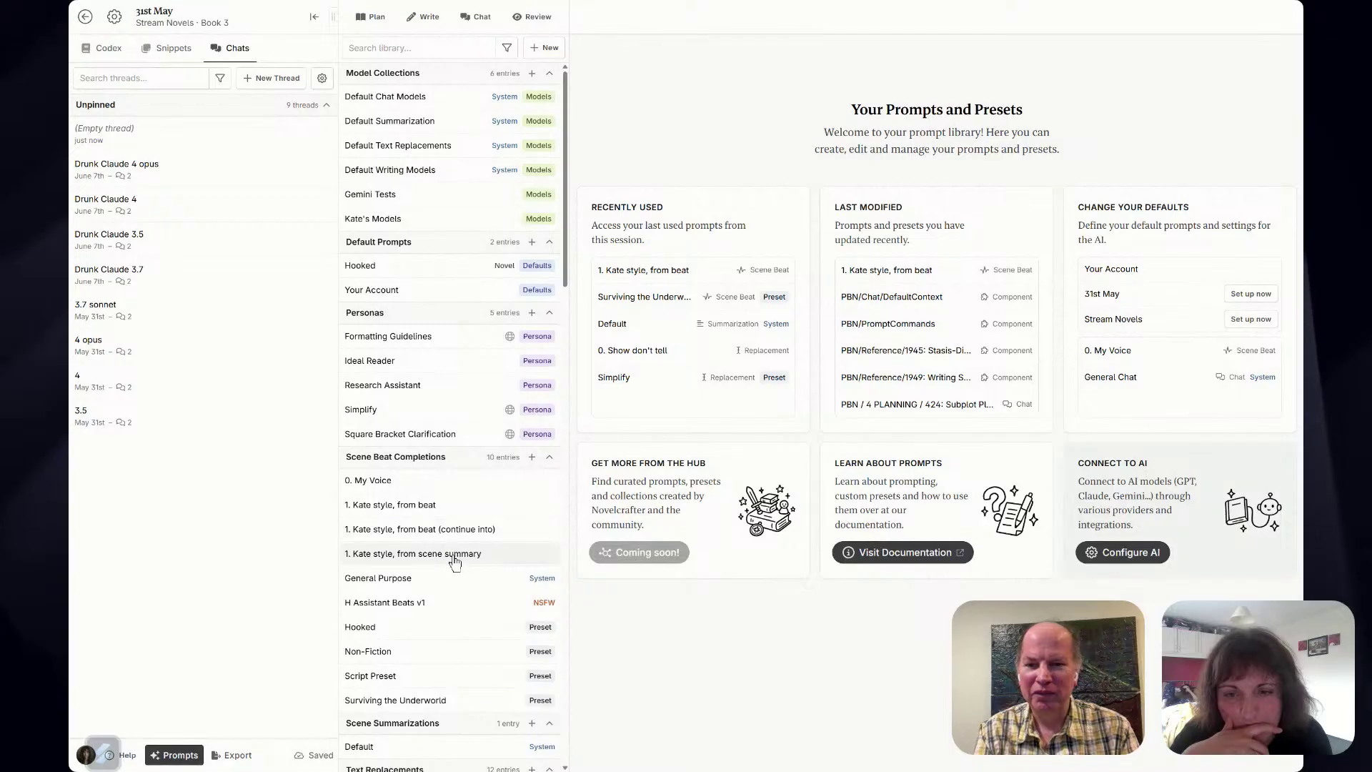
{"action": "left_click", "coordinate": [438, 583]}
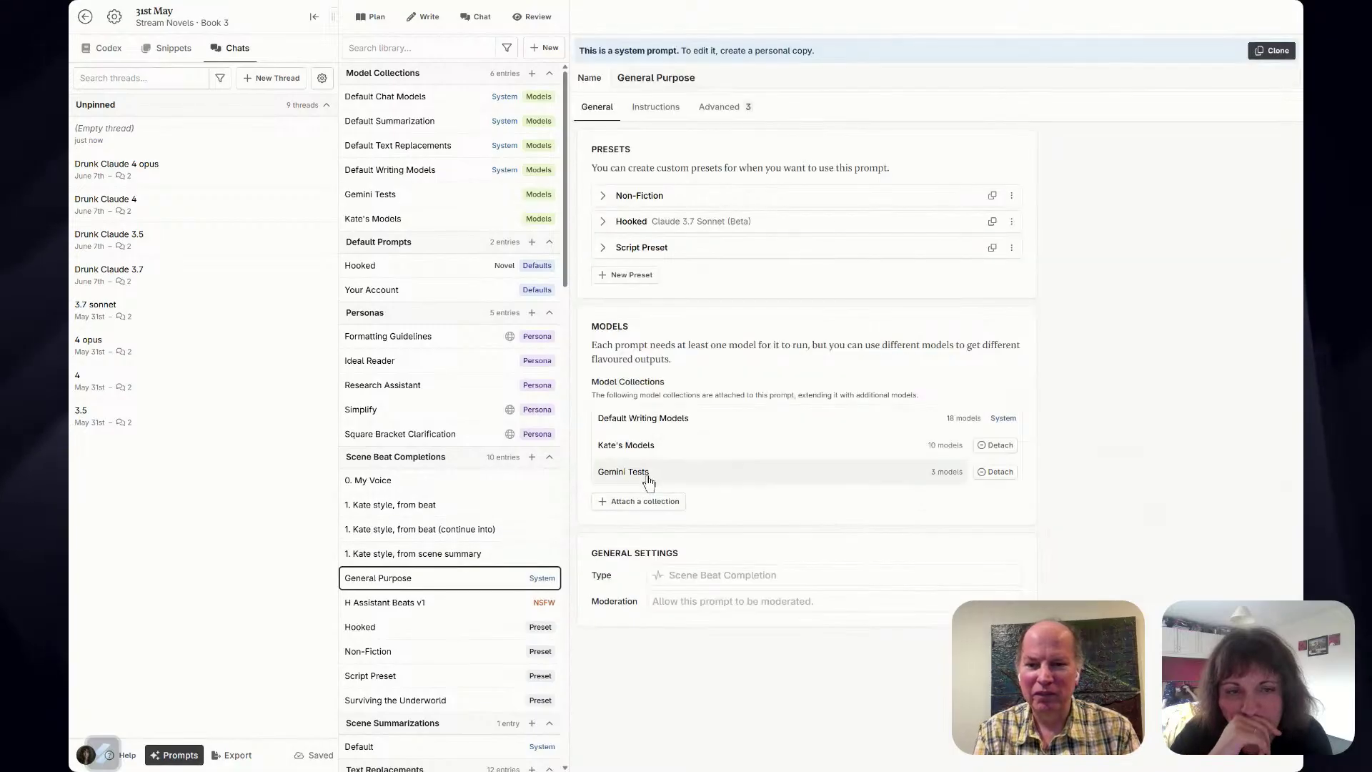
{"action": "left_click", "coordinate": [996, 445]}
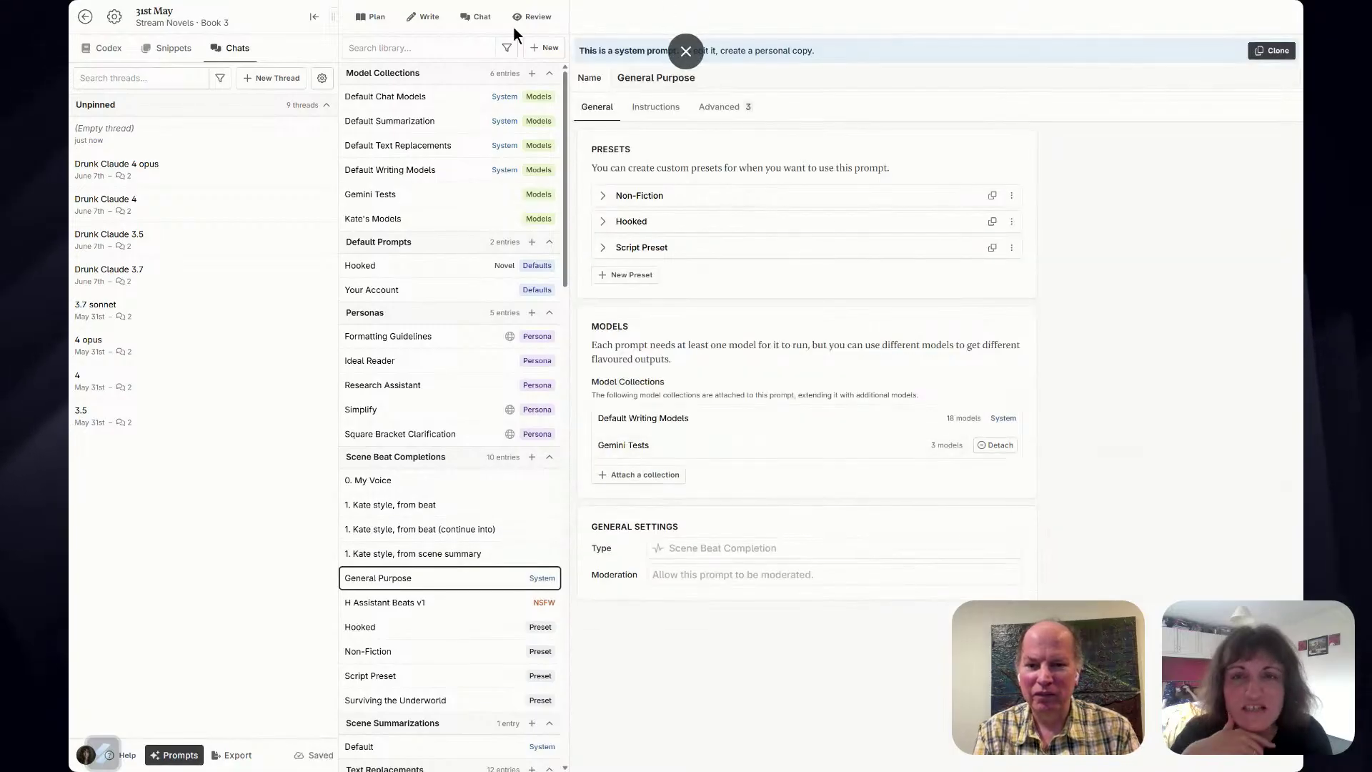
Open the tweak settings for General Chat from the chat prompt list and review the models it offers.
{"action": "left_click", "coordinate": [472, 16]}
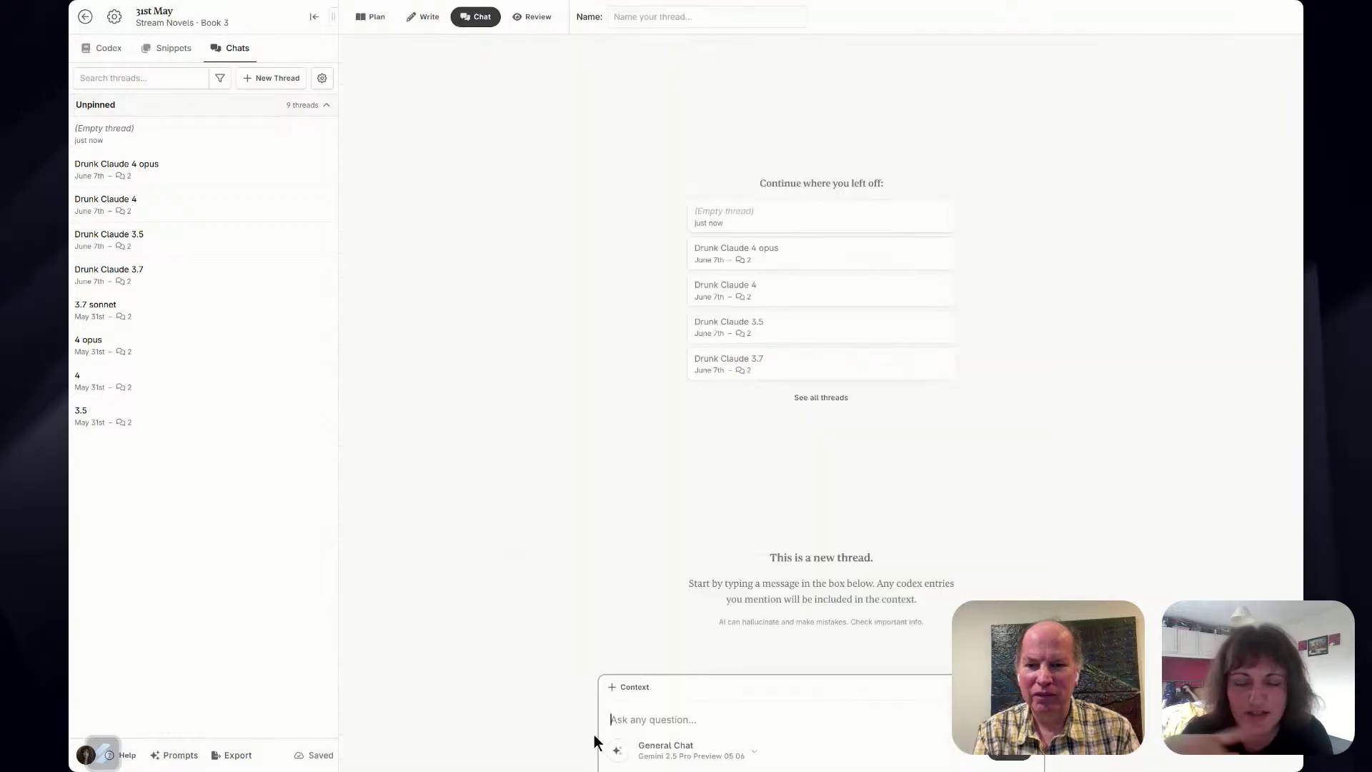
{"action": "left_click", "coordinate": [680, 757]}
{"action": "left_click", "coordinate": [623, 756]}
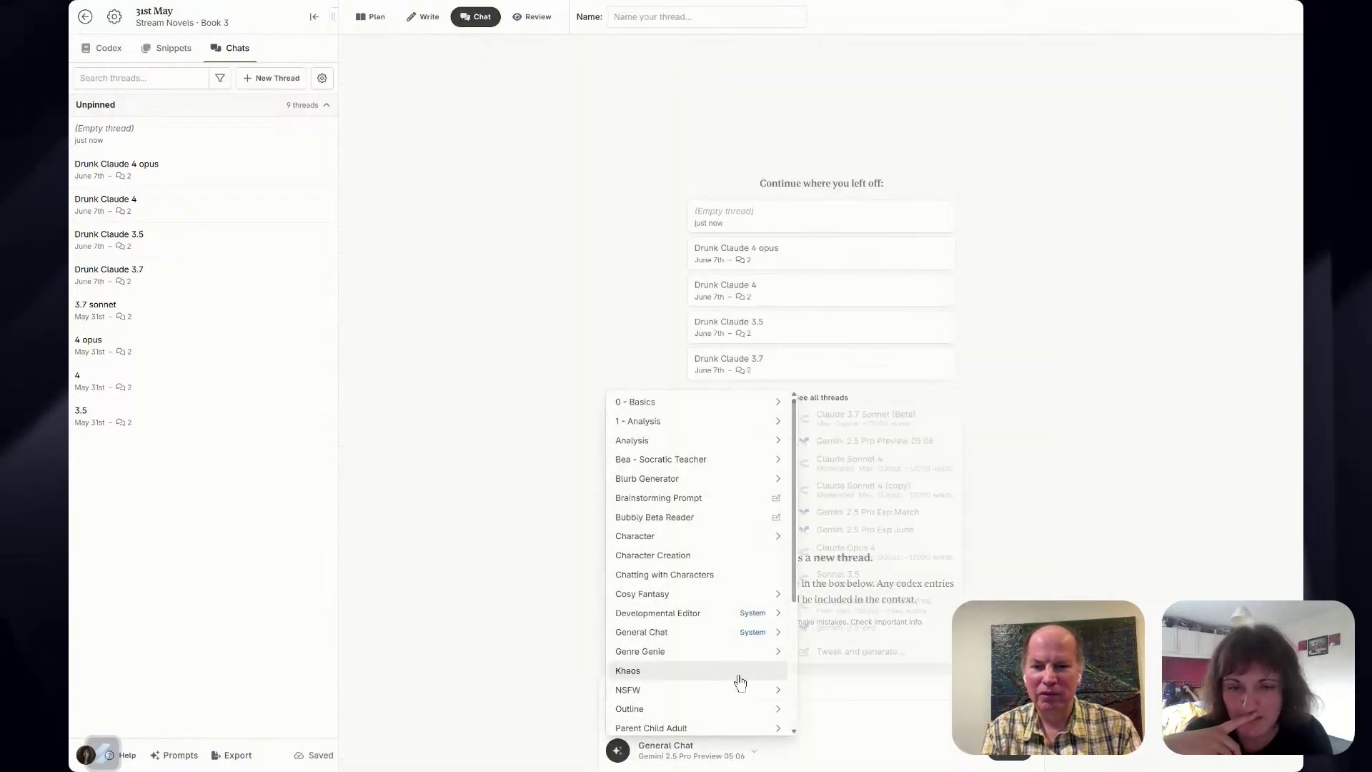
{"action": "mouse_move", "coordinate": [758, 633]}
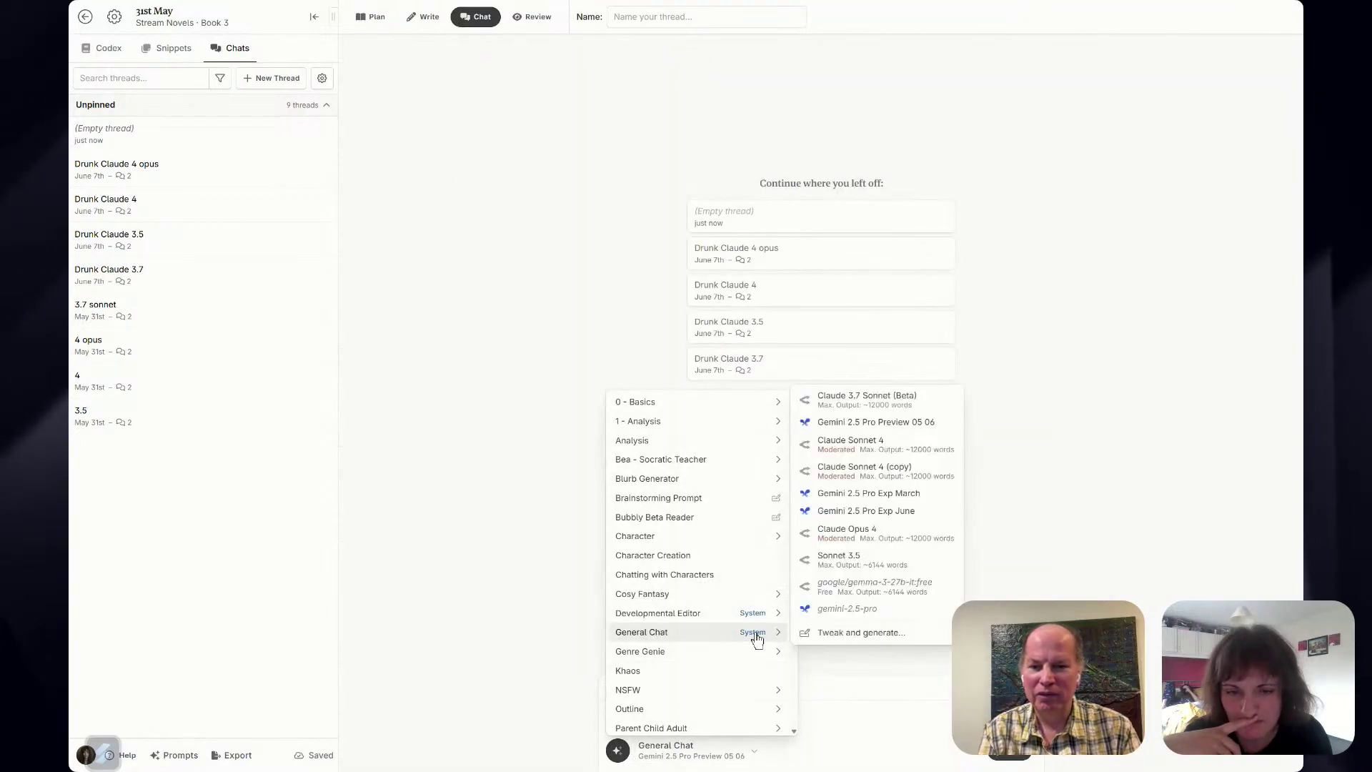
{"action": "left_click", "coordinate": [839, 641]}
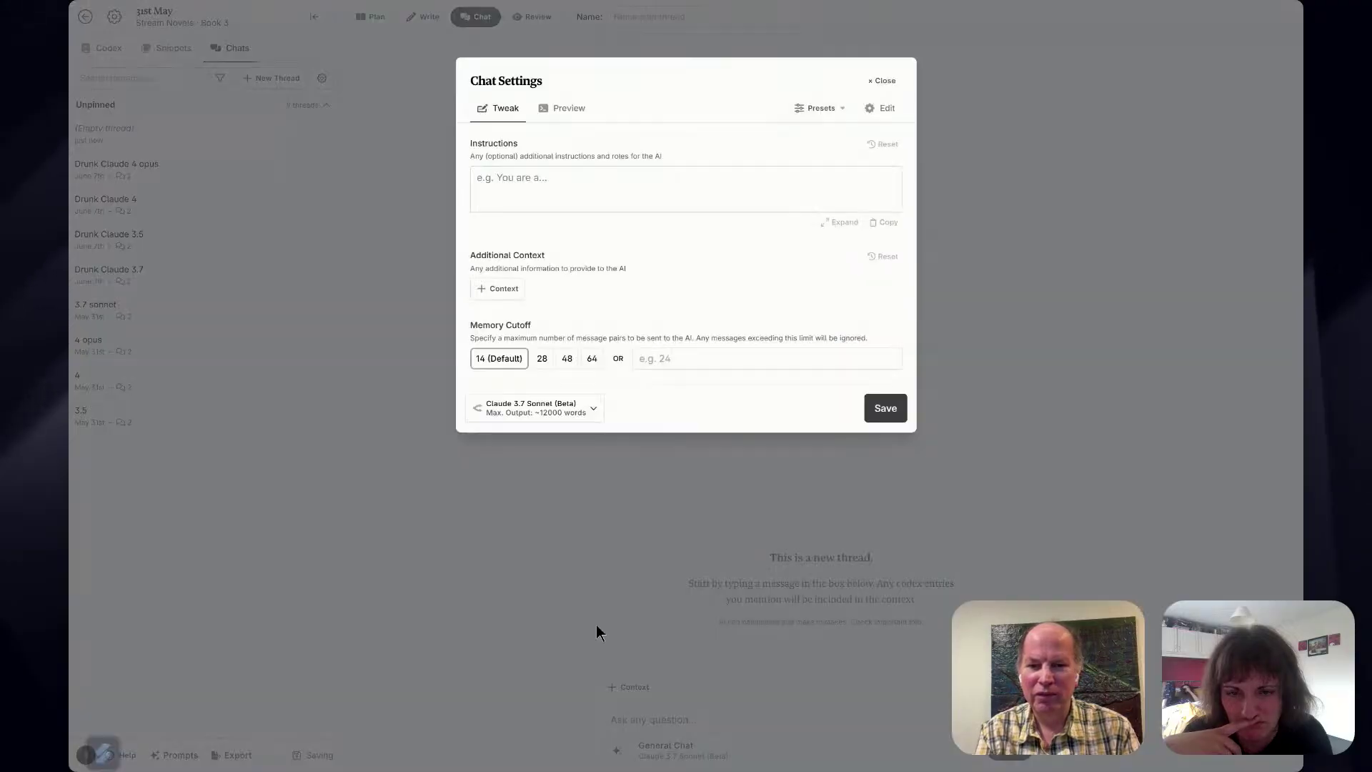
{"action": "left_click", "coordinate": [590, 424]}
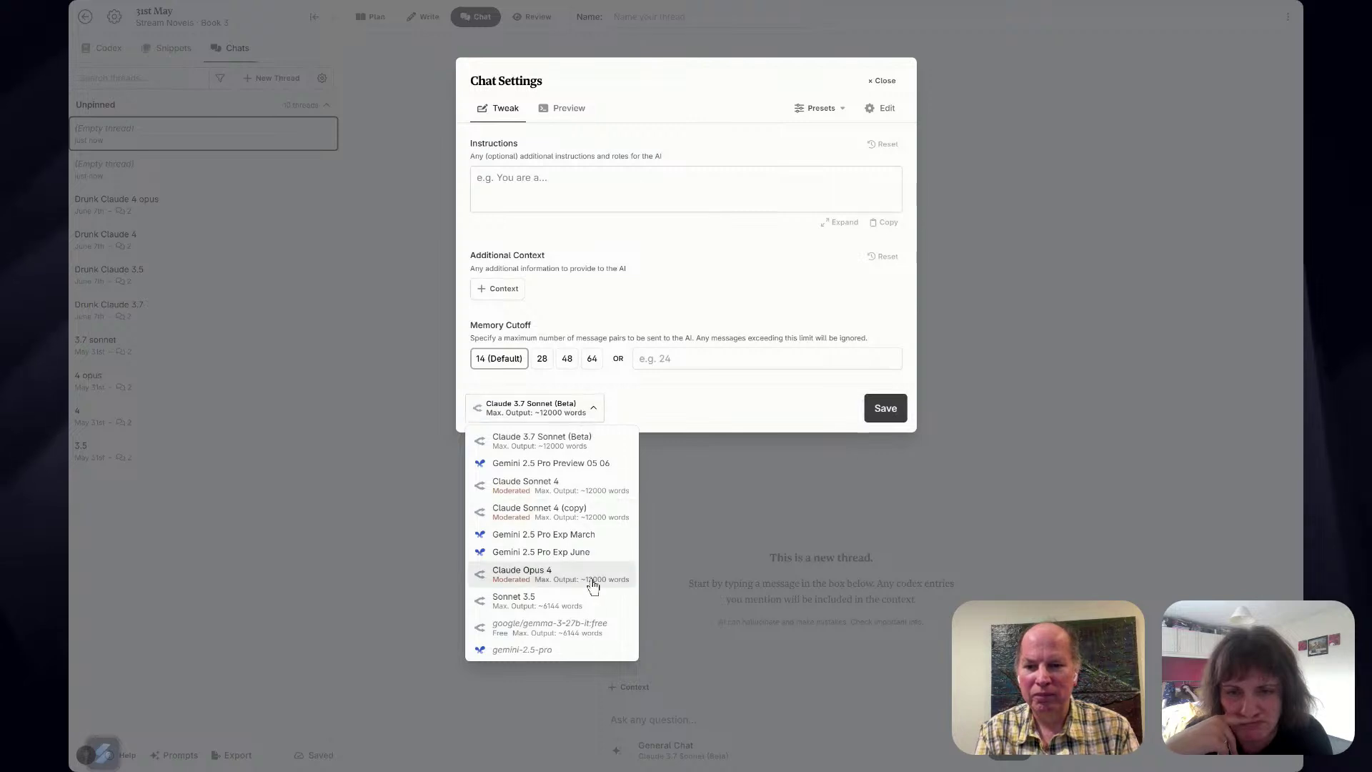
{"action": "left_click", "coordinate": [669, 255]}
Examine the General Chat prompt's general, instructions and advanced settings, and close the chat settings.
{"action": "left_click", "coordinate": [860, 115]}
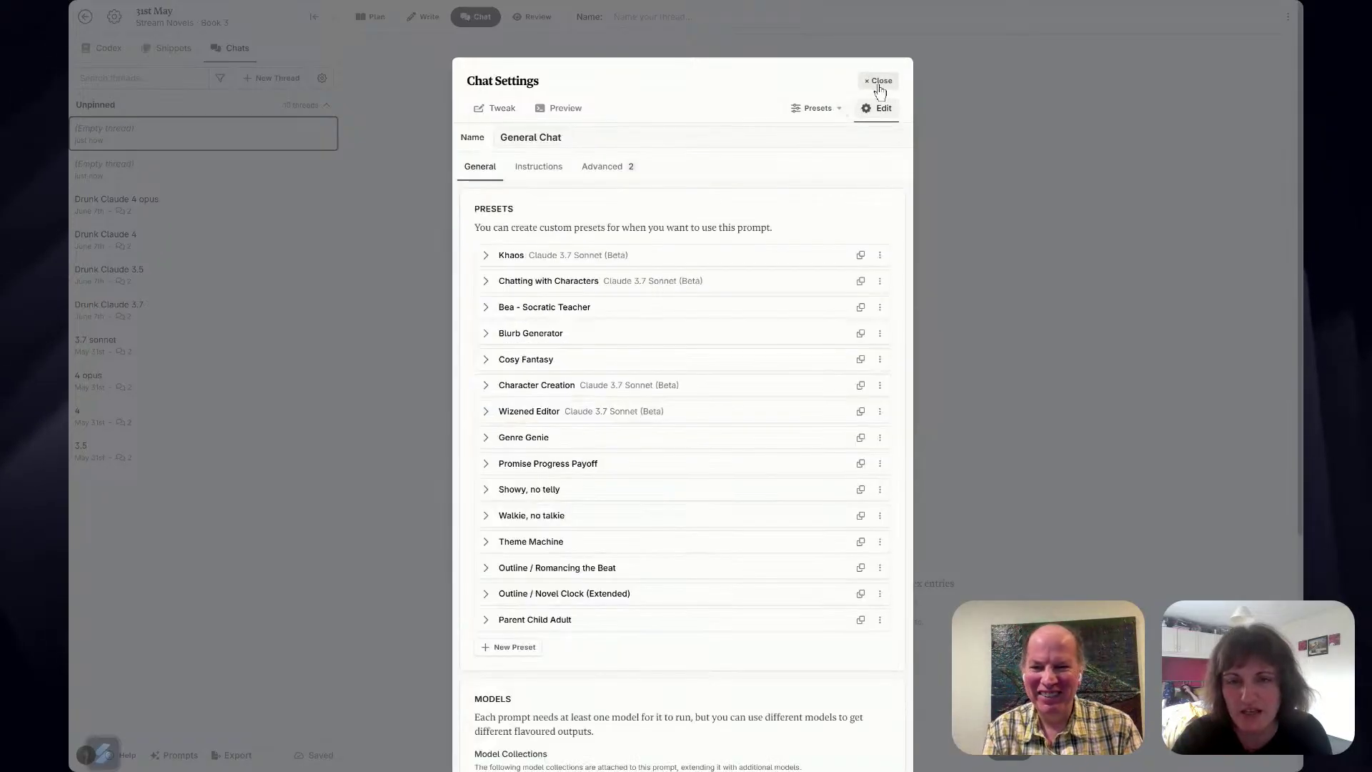
{"action": "left_click", "coordinate": [545, 167]}
{"action": "left_click", "coordinate": [604, 167]}
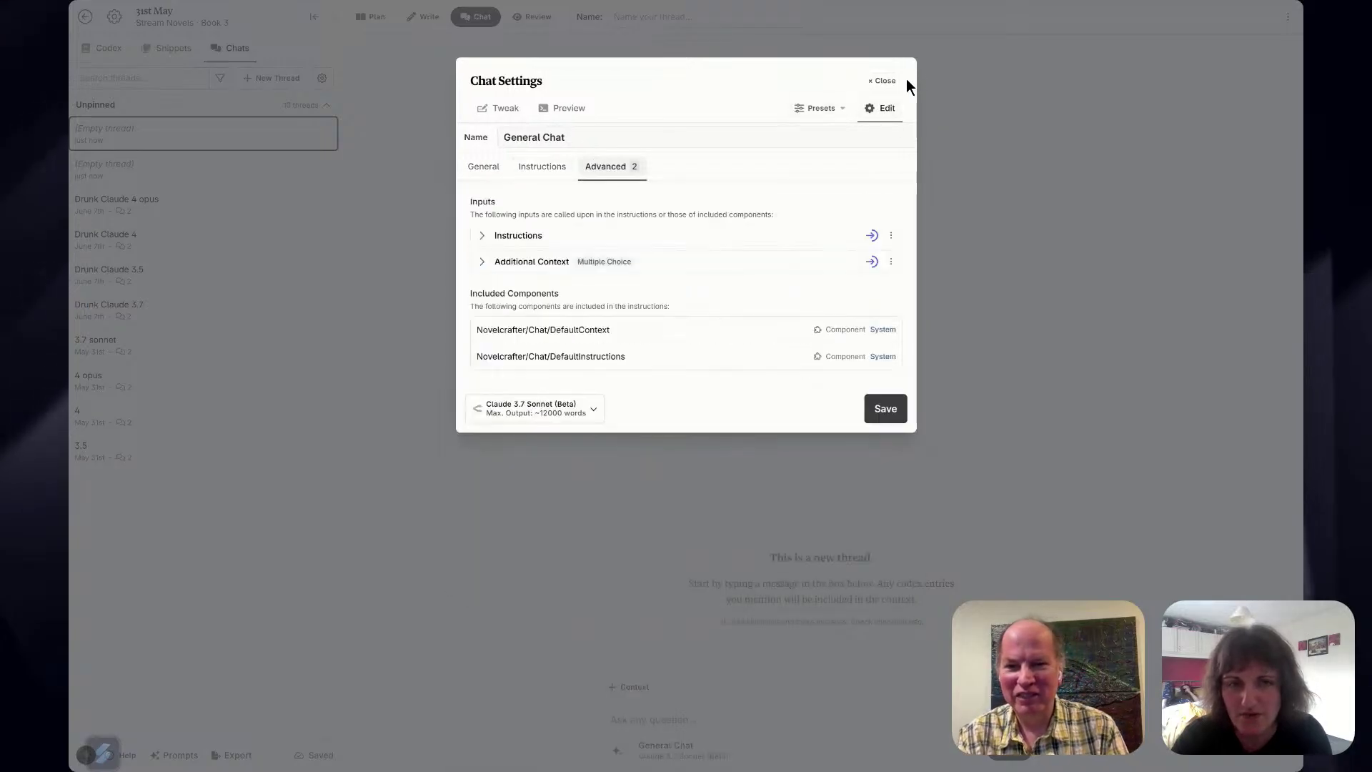
{"action": "left_click", "coordinate": [887, 80]}
Open the Your Account default prompts in the prompt library and archive that entry.
{"action": "left_click", "coordinate": [179, 758]}
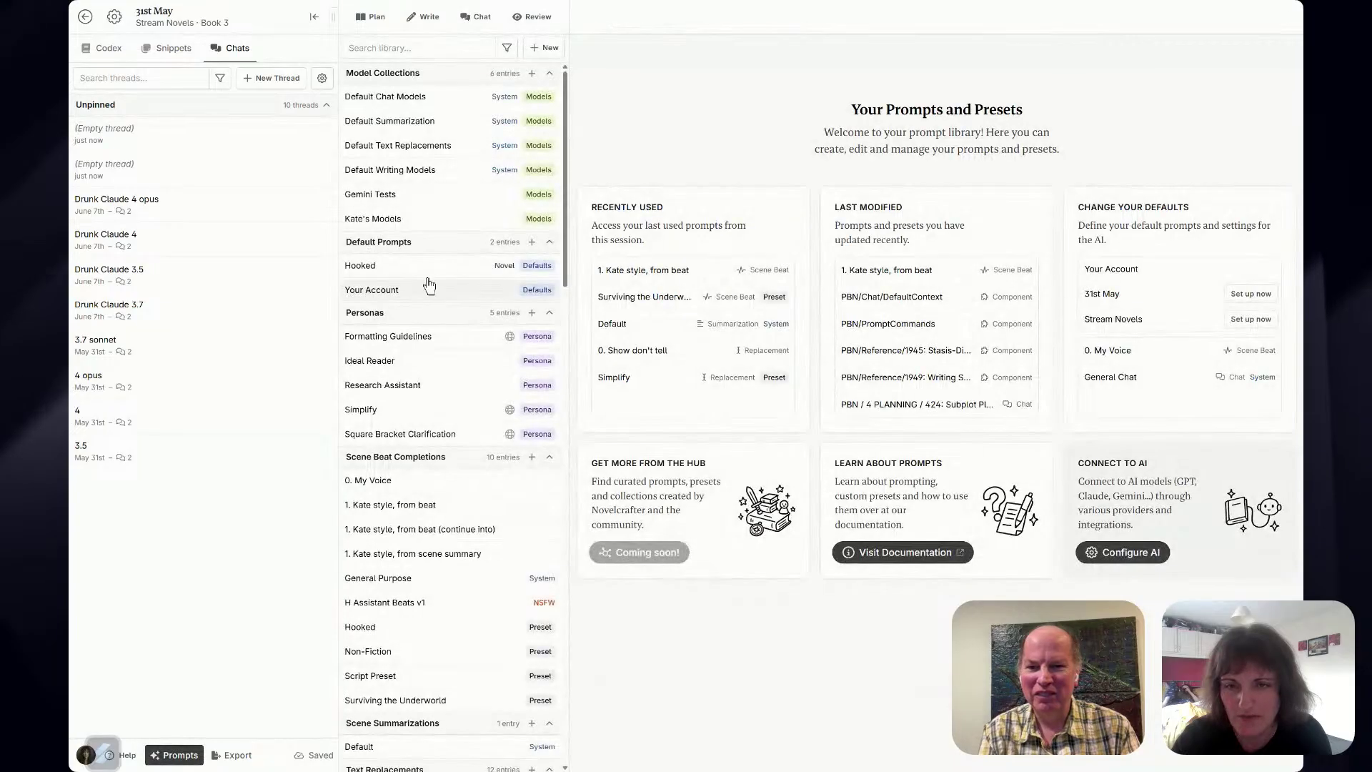
{"action": "left_click", "coordinate": [457, 289]}
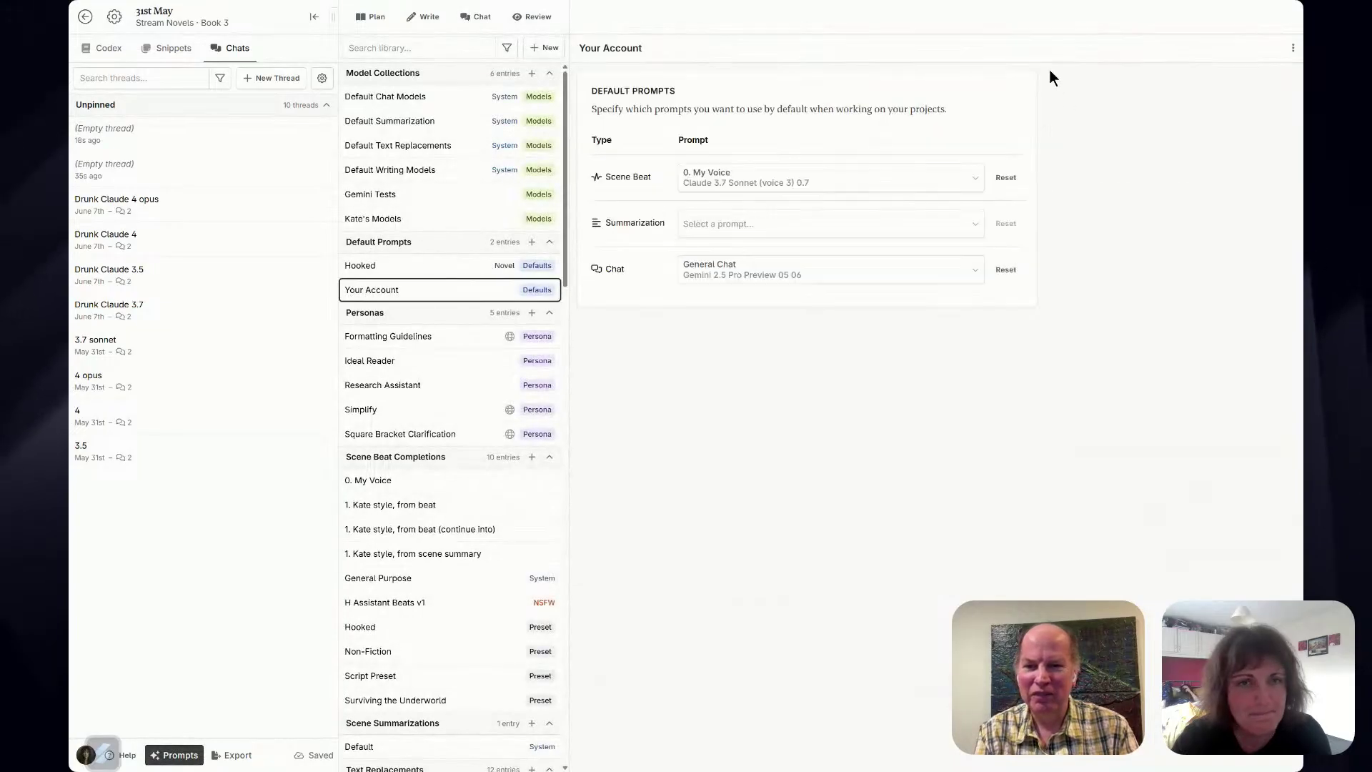
{"action": "left_click", "coordinate": [1293, 48]}
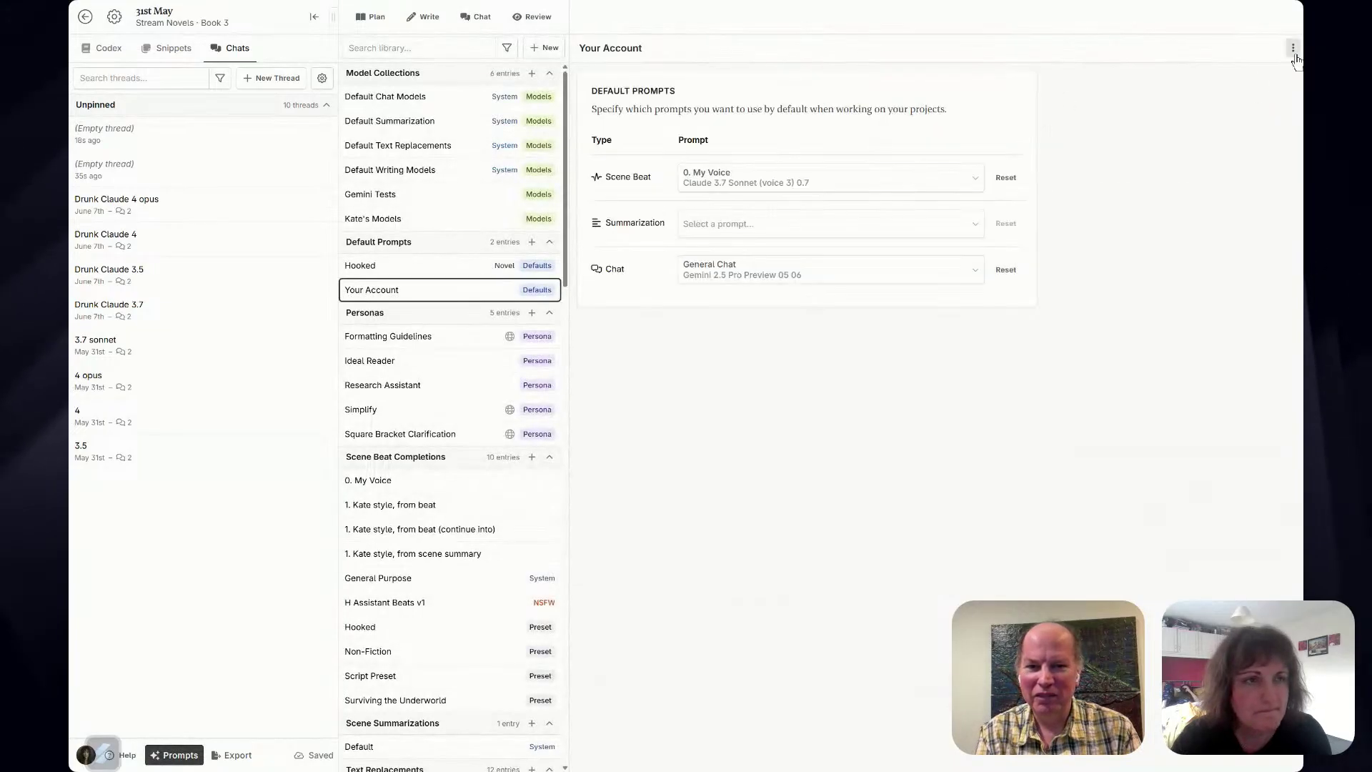
{"action": "key", "text": "Escape"}
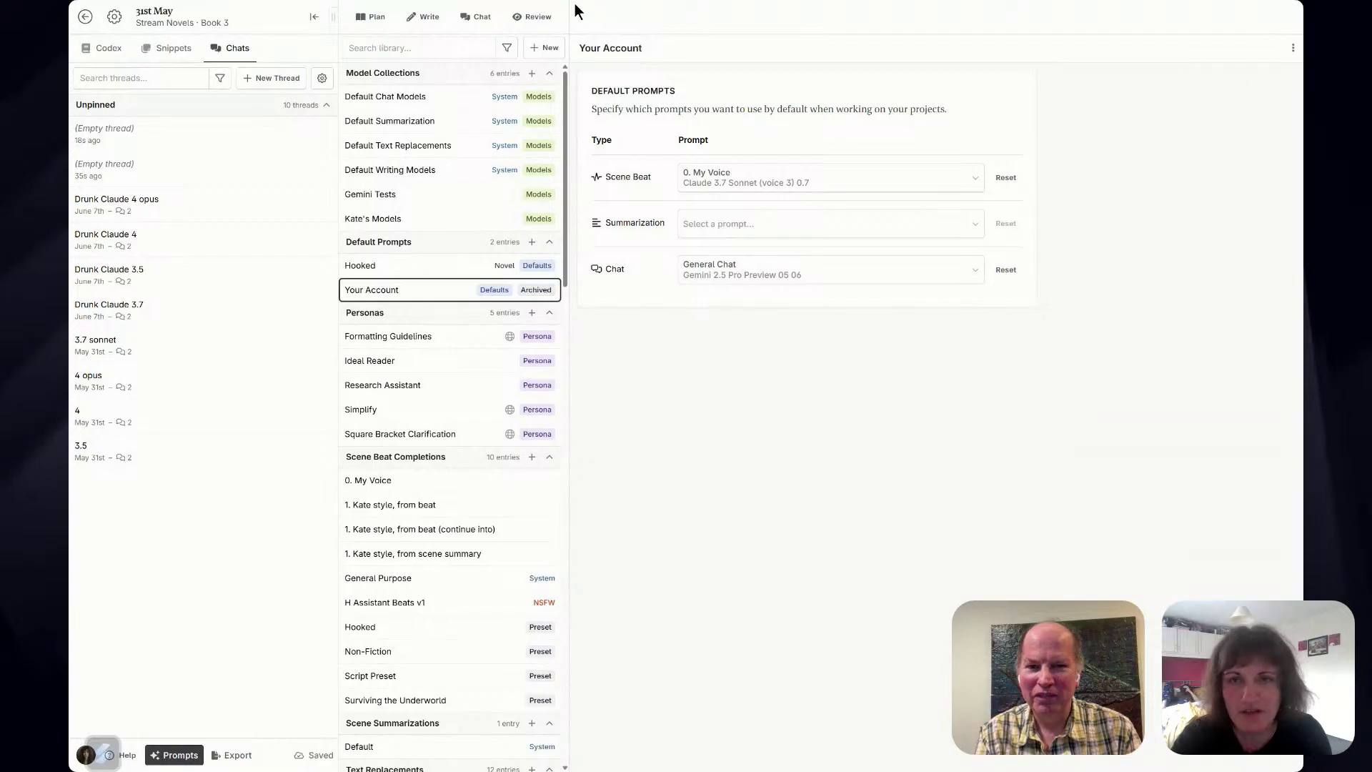
Recheck General Chat's model choices in the chat view, inspect its tweak settings and presets, and close them.
{"action": "left_click", "coordinate": [477, 16]}
{"action": "left_click", "coordinate": [679, 751]}
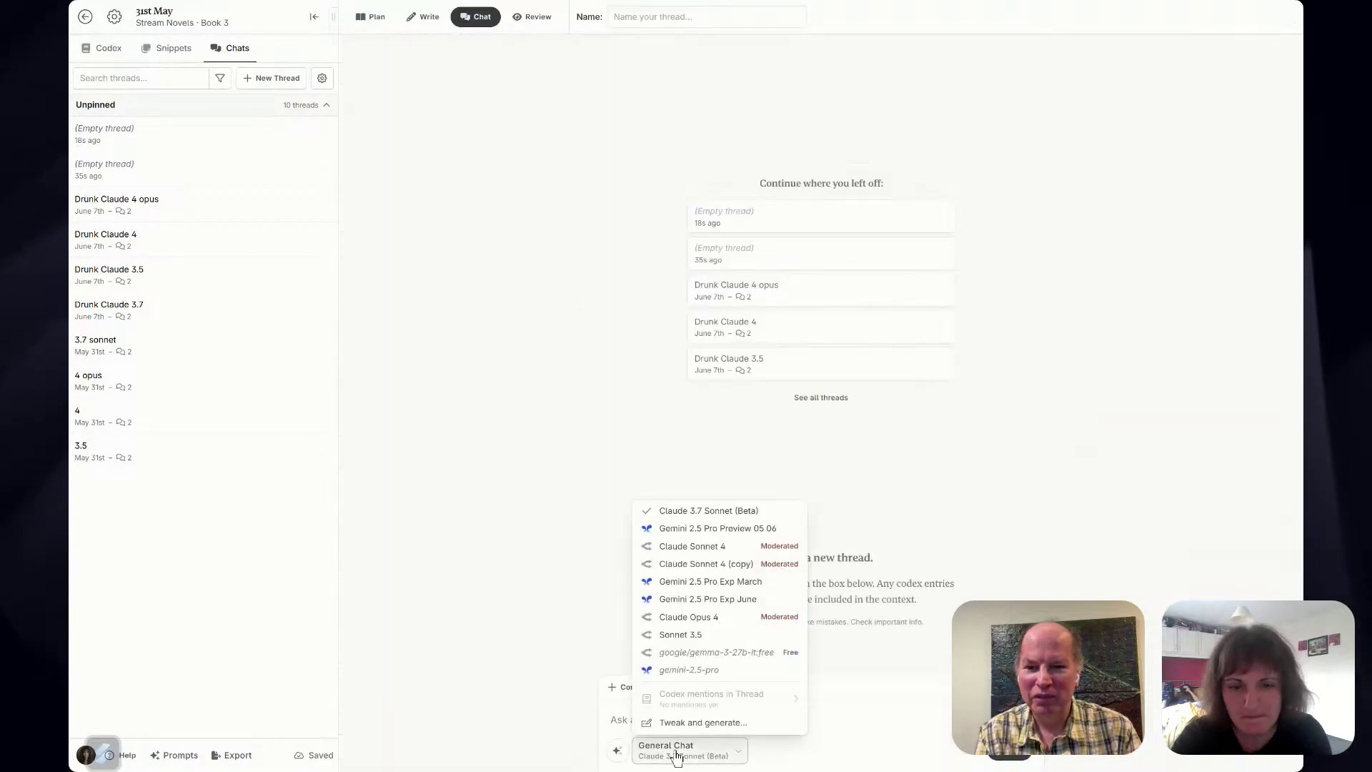
{"action": "left_click", "coordinate": [617, 750]}
{"action": "left_click", "coordinate": [679, 751]}
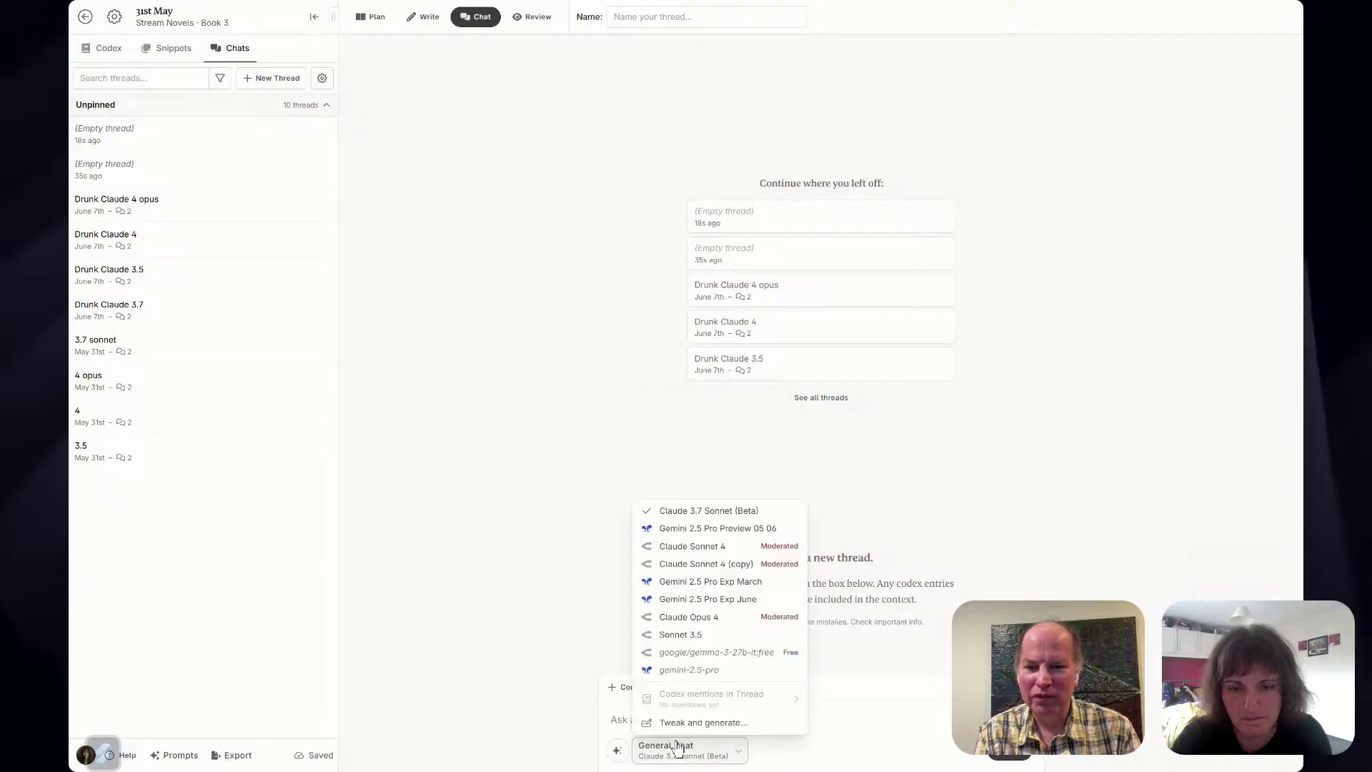
{"action": "left_click", "coordinate": [682, 720]}
{"action": "left_click", "coordinate": [562, 420]}
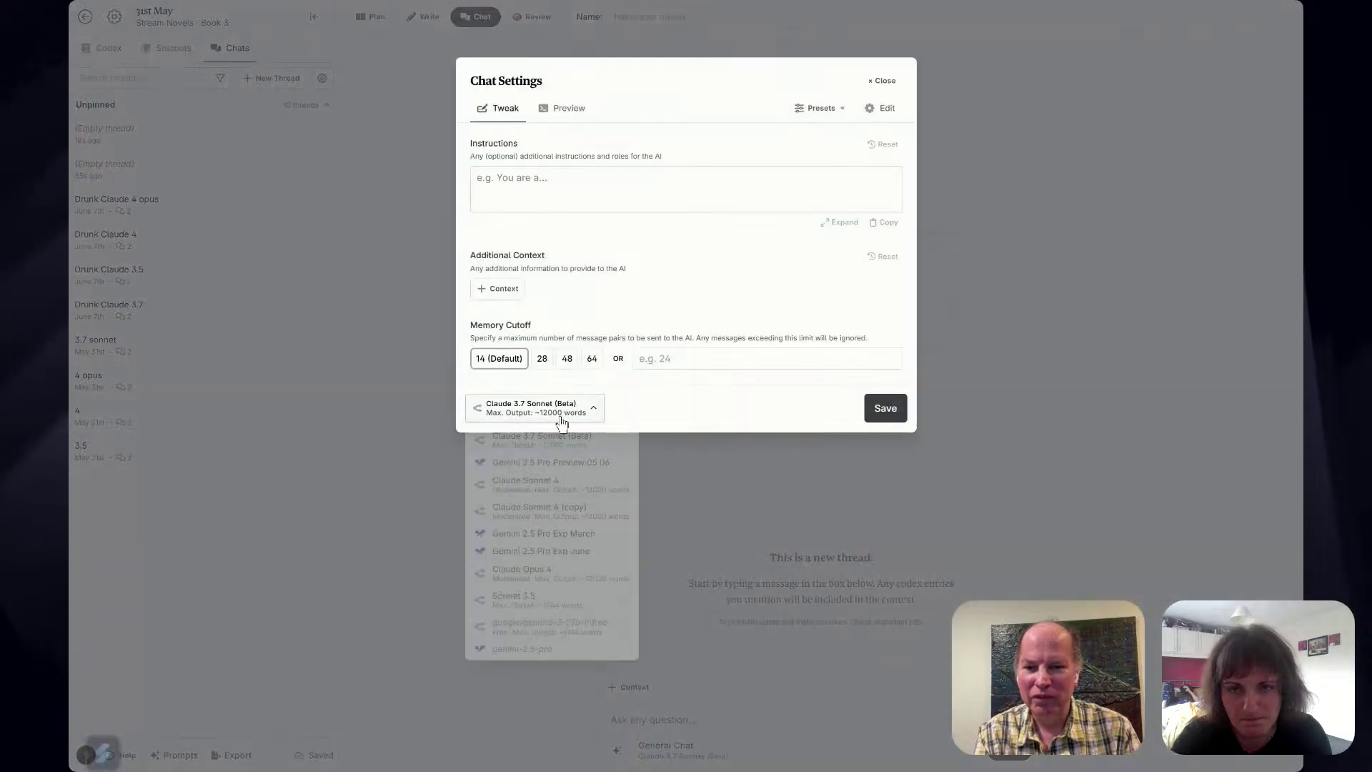
{"action": "left_click", "coordinate": [635, 419]}
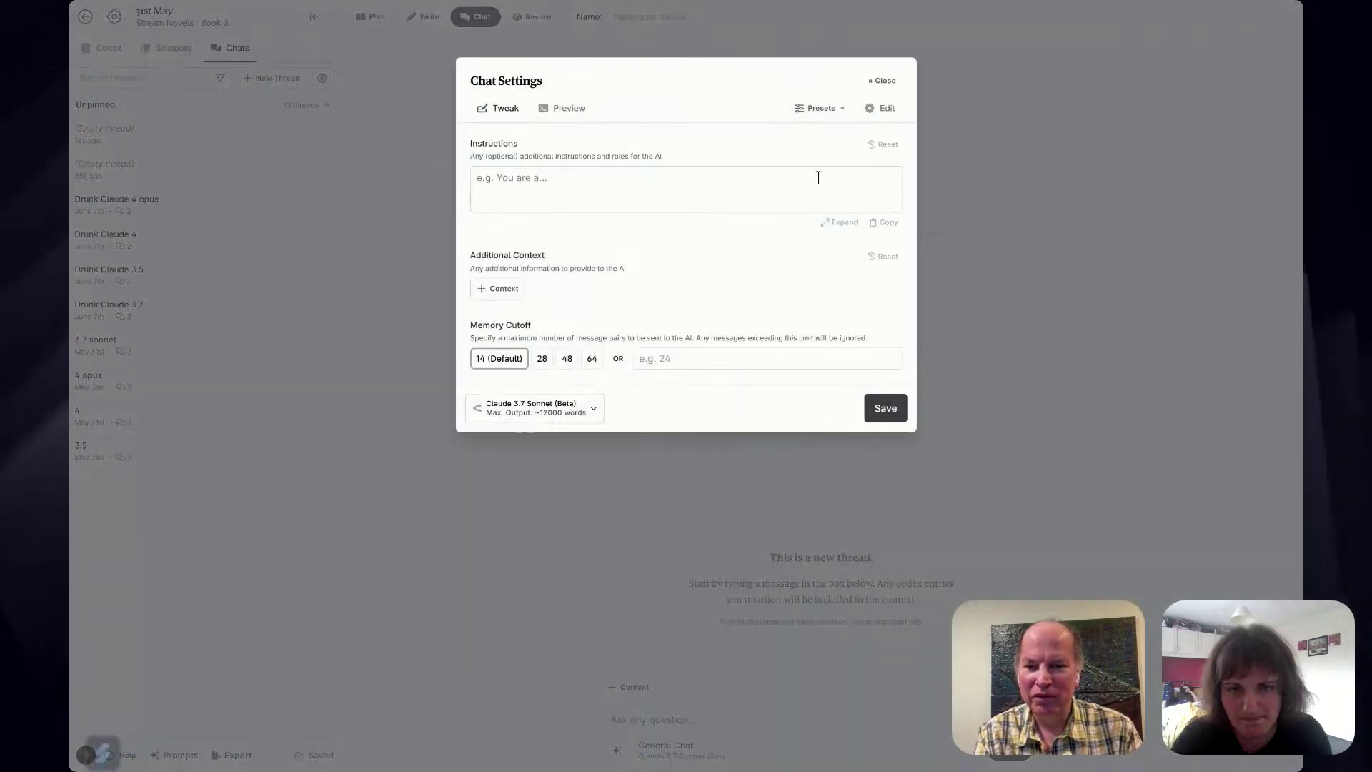
{"action": "left_click", "coordinate": [819, 108]}
{"action": "left_click", "coordinate": [884, 80]}
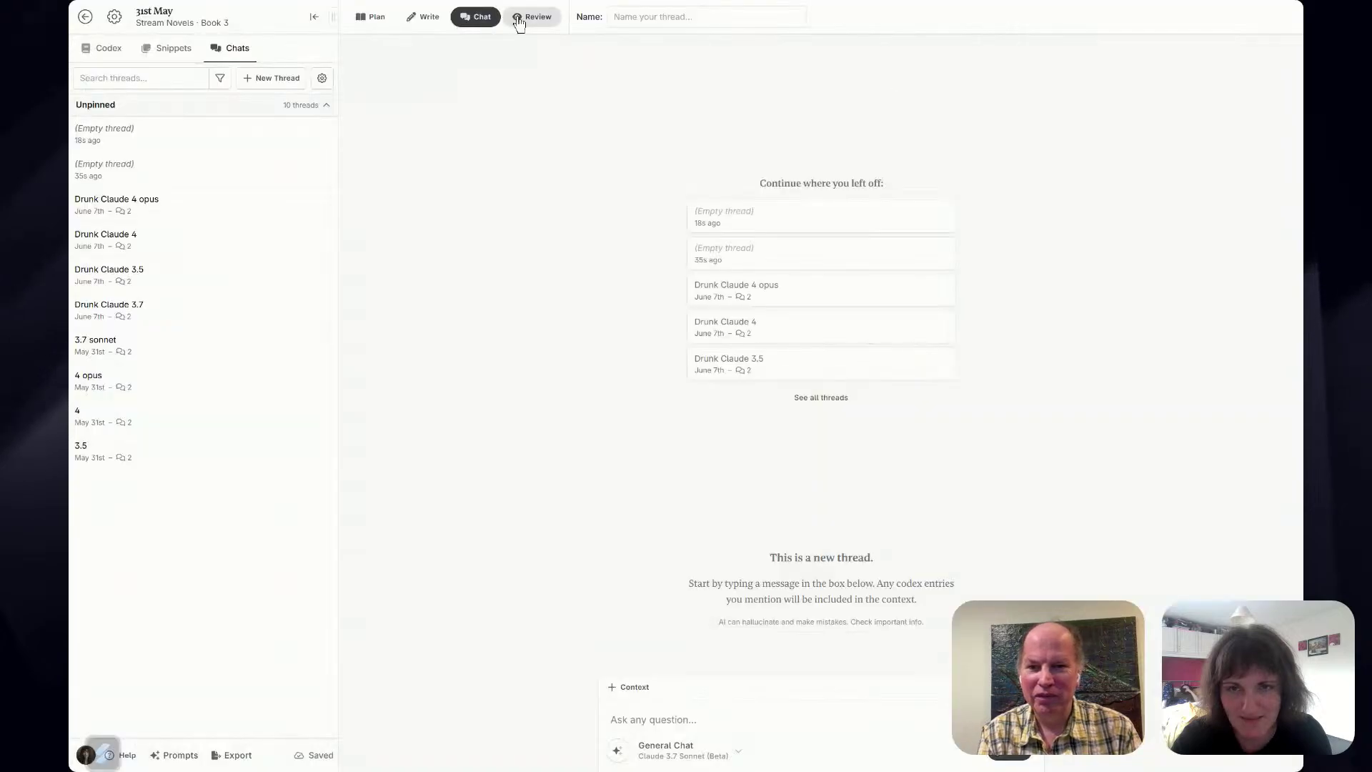
Open the General Chat prompt for editing and detach the personal 10-model collection from its models.
{"action": "left_click", "coordinate": [675, 762]}
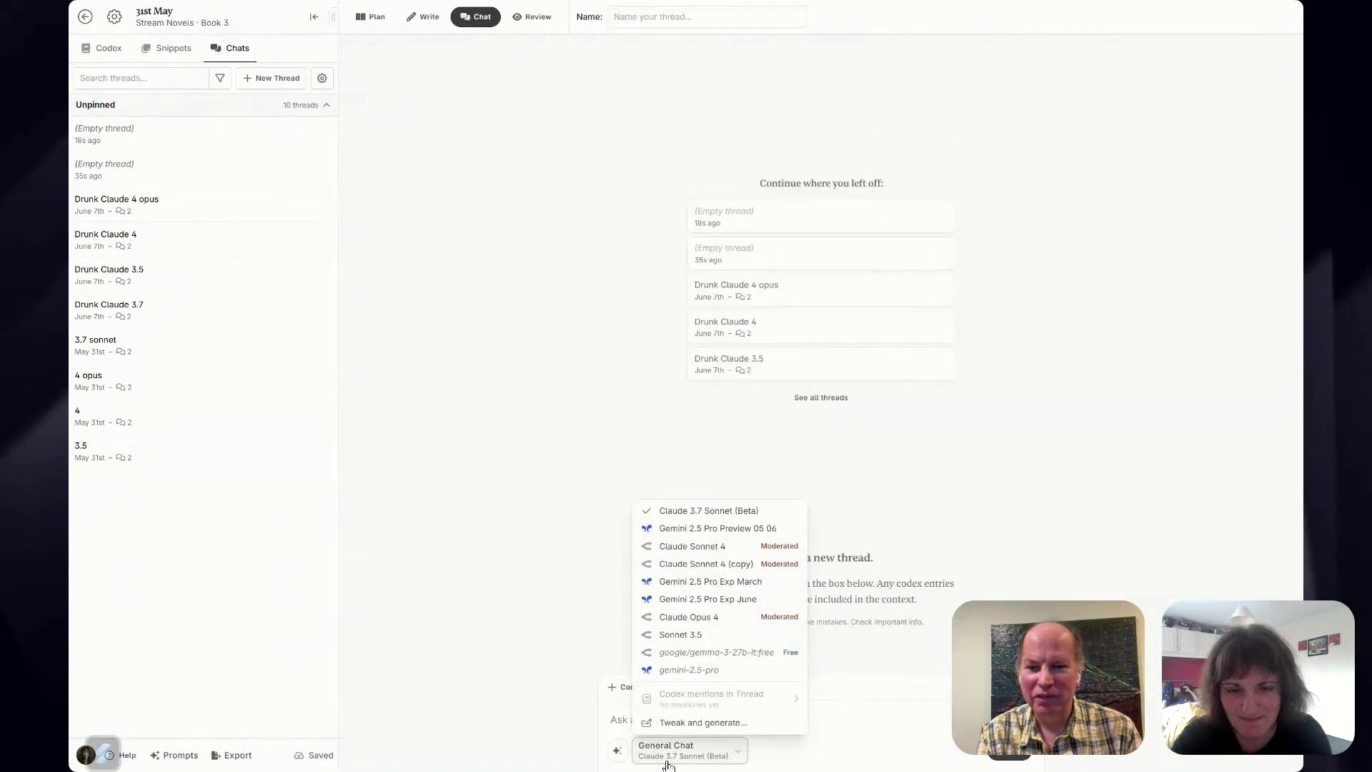
{"action": "left_click", "coordinate": [704, 723]}
{"action": "left_click", "coordinate": [889, 111]}
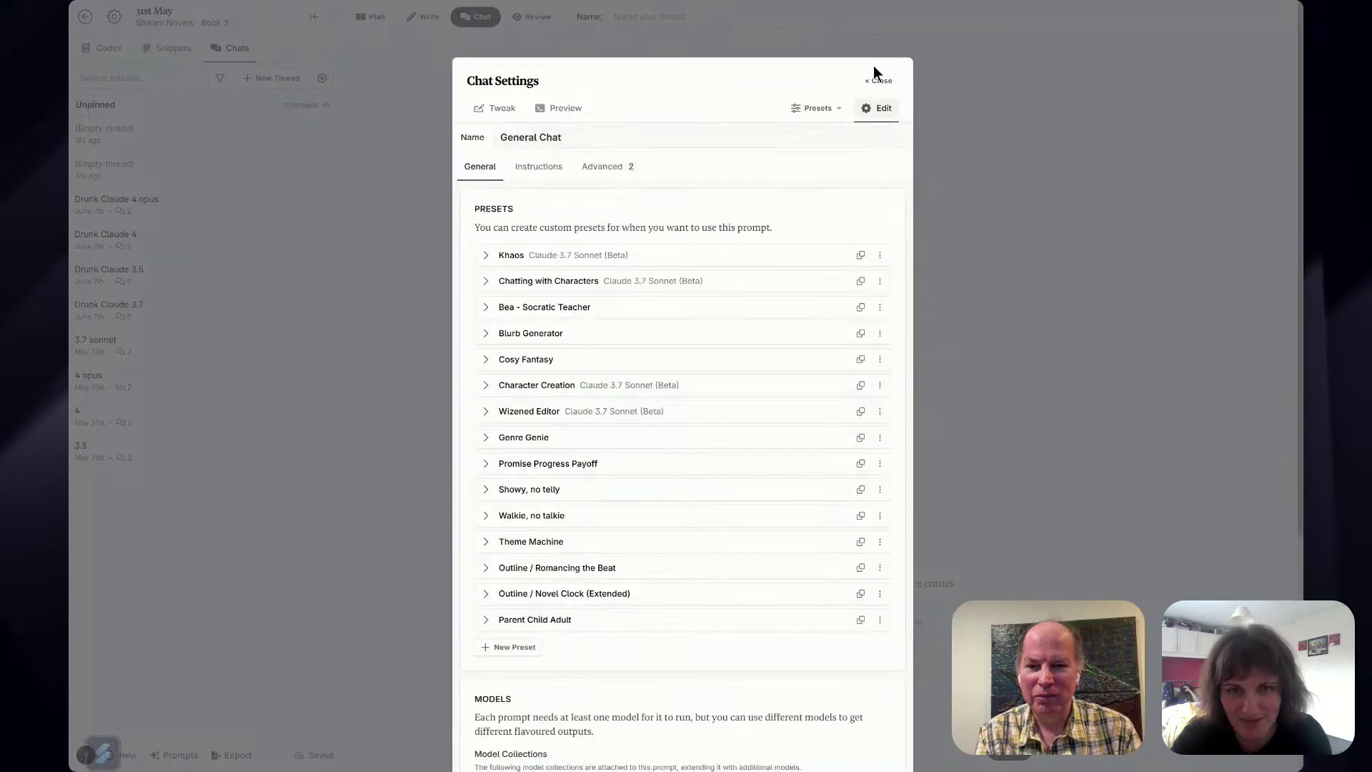
{"action": "scroll", "coordinate": [619, 441], "scroll_direction": "down", "scroll_amount": 5}
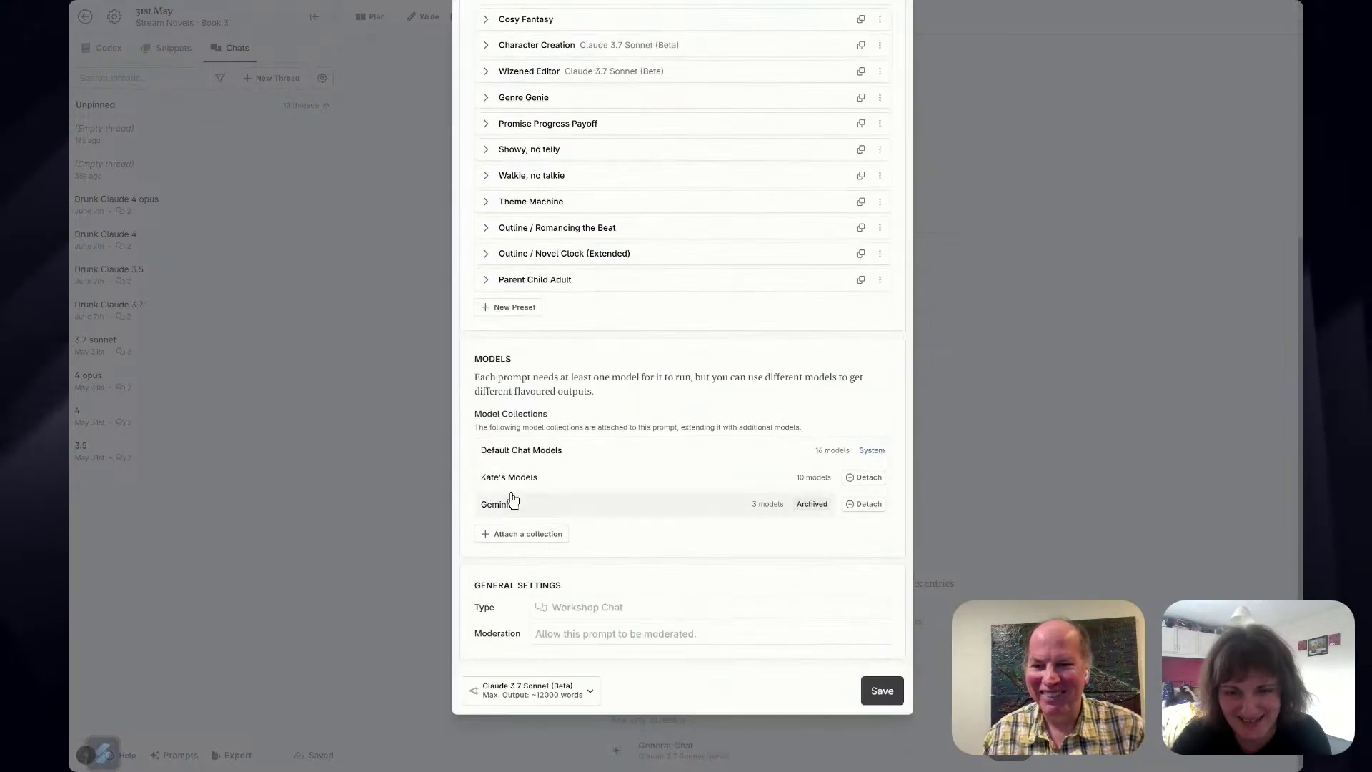
{"action": "left_click", "coordinate": [872, 479]}
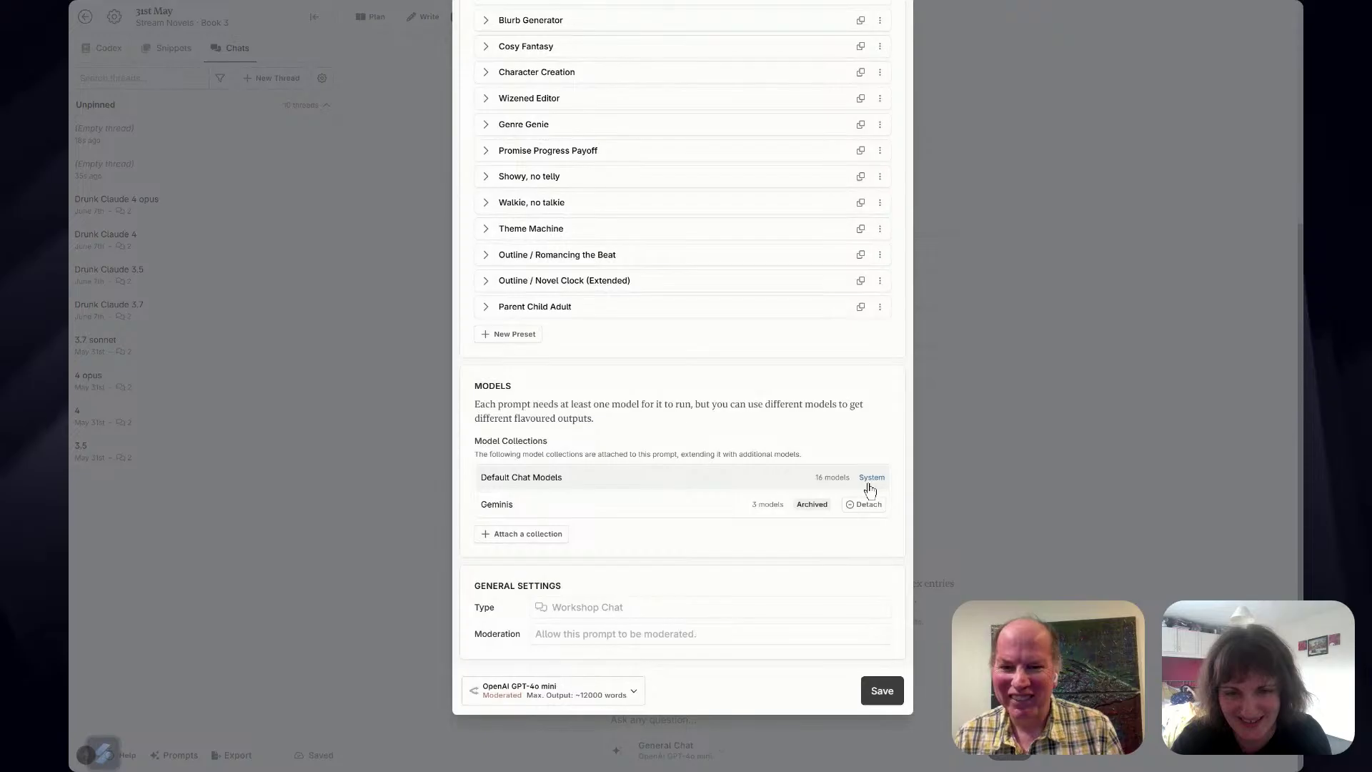
Browse the models now available to the General Chat prompt and close the list without choosing one.
{"action": "left_click", "coordinate": [623, 699]}
{"action": "scroll", "coordinate": [607, 646], "scroll_direction": "down", "scroll_amount": 5}
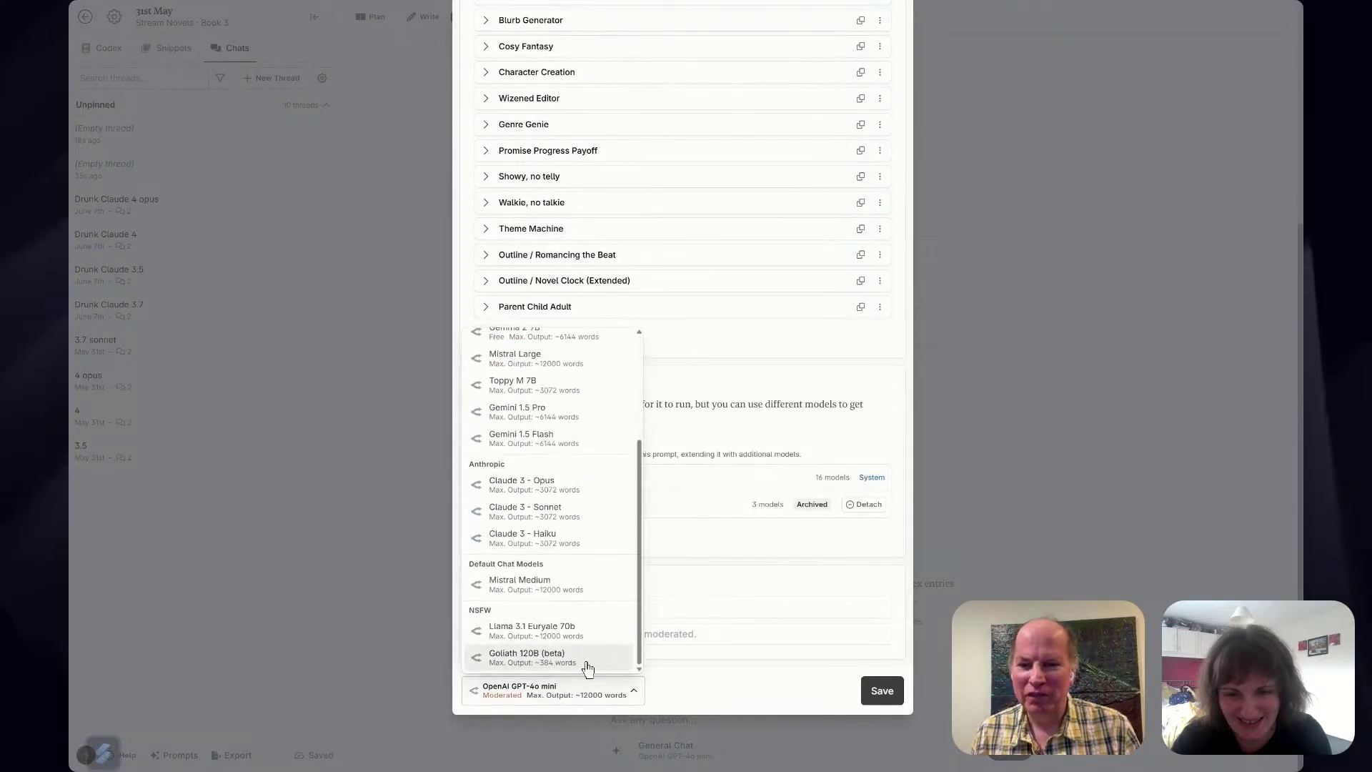
{"action": "scroll", "coordinate": [569, 504], "scroll_direction": "up", "scroll_amount": 3}
{"action": "left_click", "coordinate": [713, 579]}
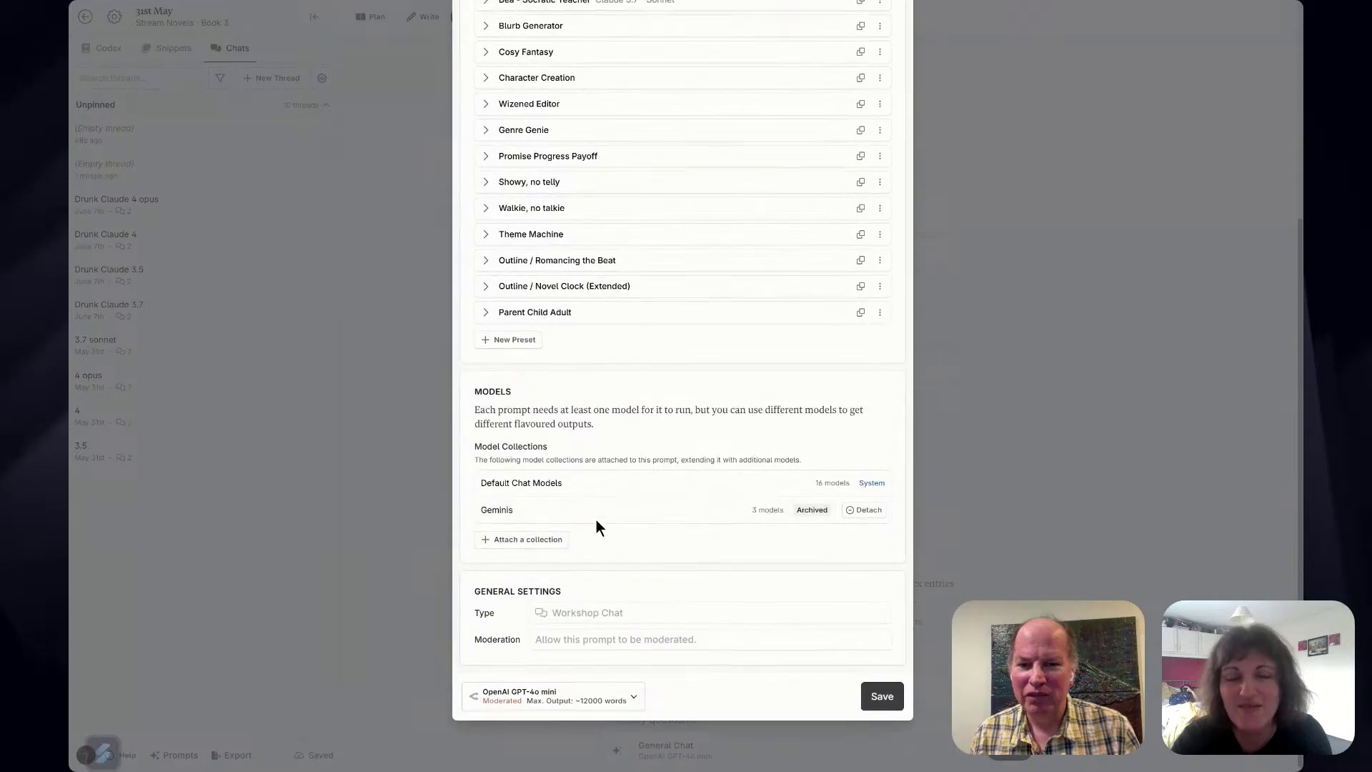
Reopen the General Chat prompt for editing from the chat view and detach the archived Geminis collection from its models.
{"action": "scroll", "coordinate": [597, 527], "scroll_direction": "up", "scroll_amount": 10}
{"action": "left_click", "coordinate": [885, 83]}
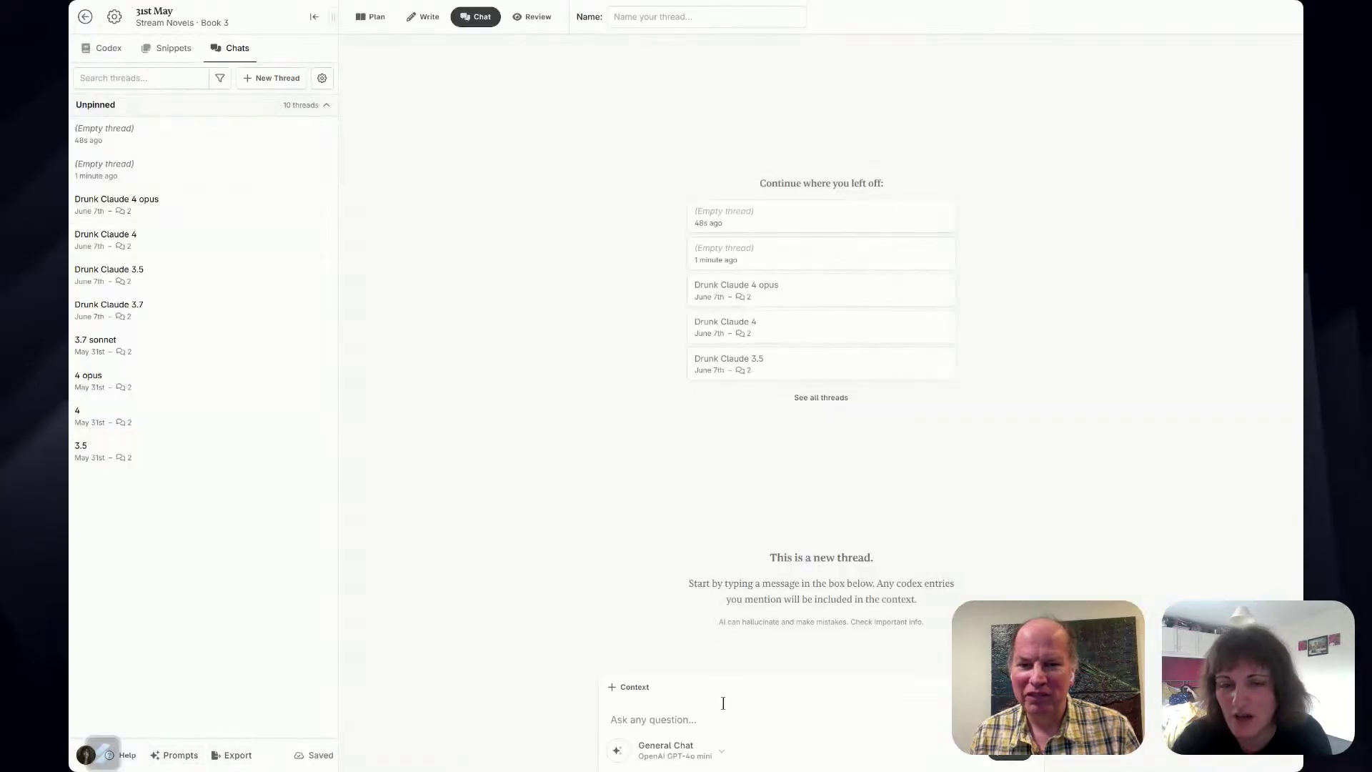
{"action": "left_click", "coordinate": [675, 749]}
{"action": "left_click", "coordinate": [704, 722]}
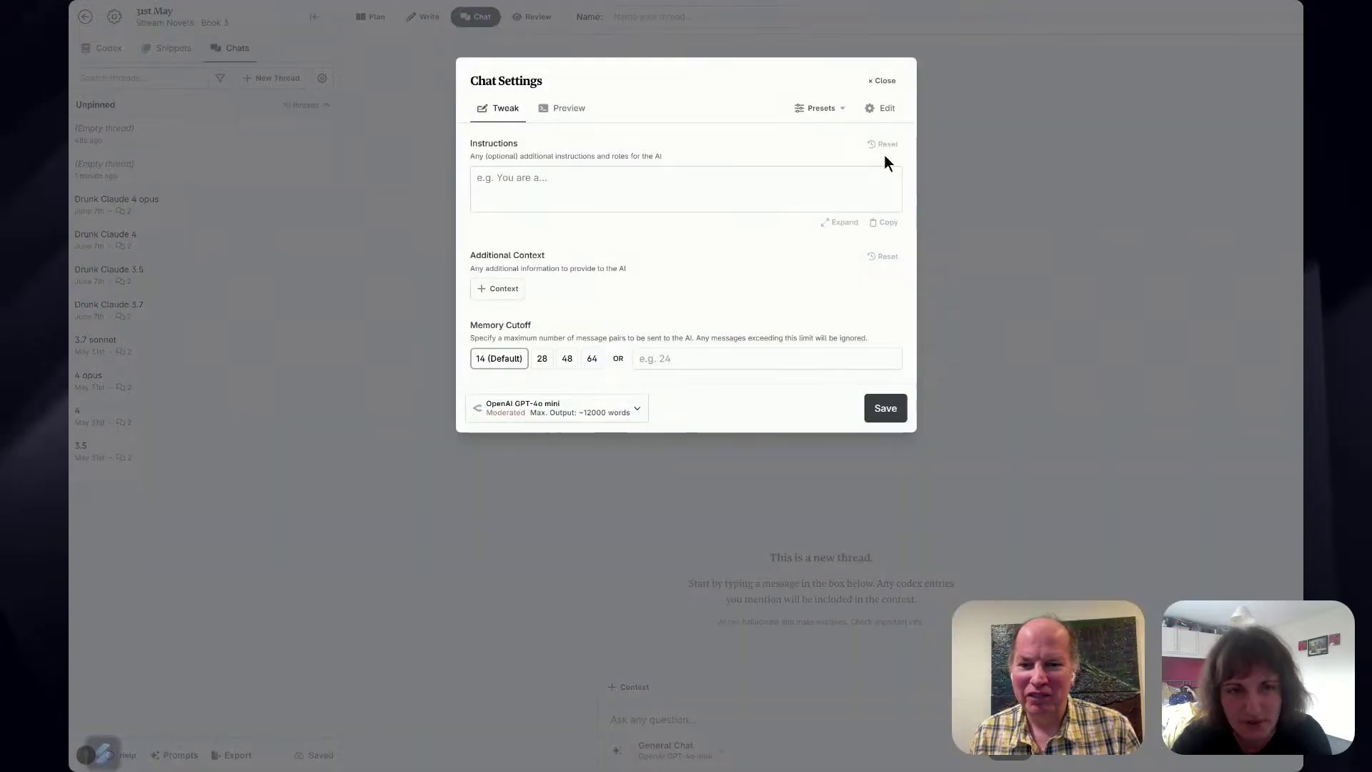
{"action": "left_click", "coordinate": [877, 108]}
{"action": "scroll", "coordinate": [550, 501], "scroll_direction": "down", "scroll_amount": 5}
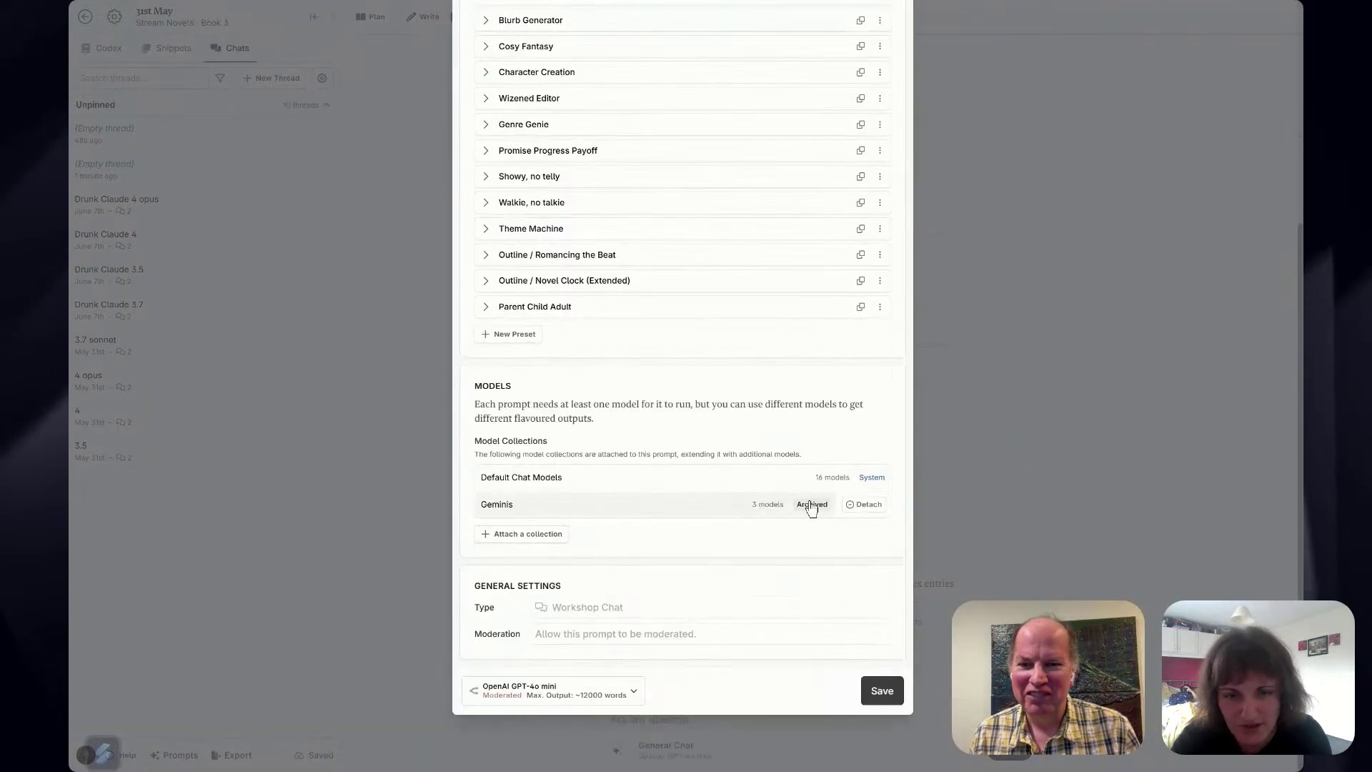
{"action": "left_click", "coordinate": [851, 505]}
Attach the Gemini Tests model collection to the General Chat prompt and save the prompt.
{"action": "left_click", "coordinate": [540, 534]}
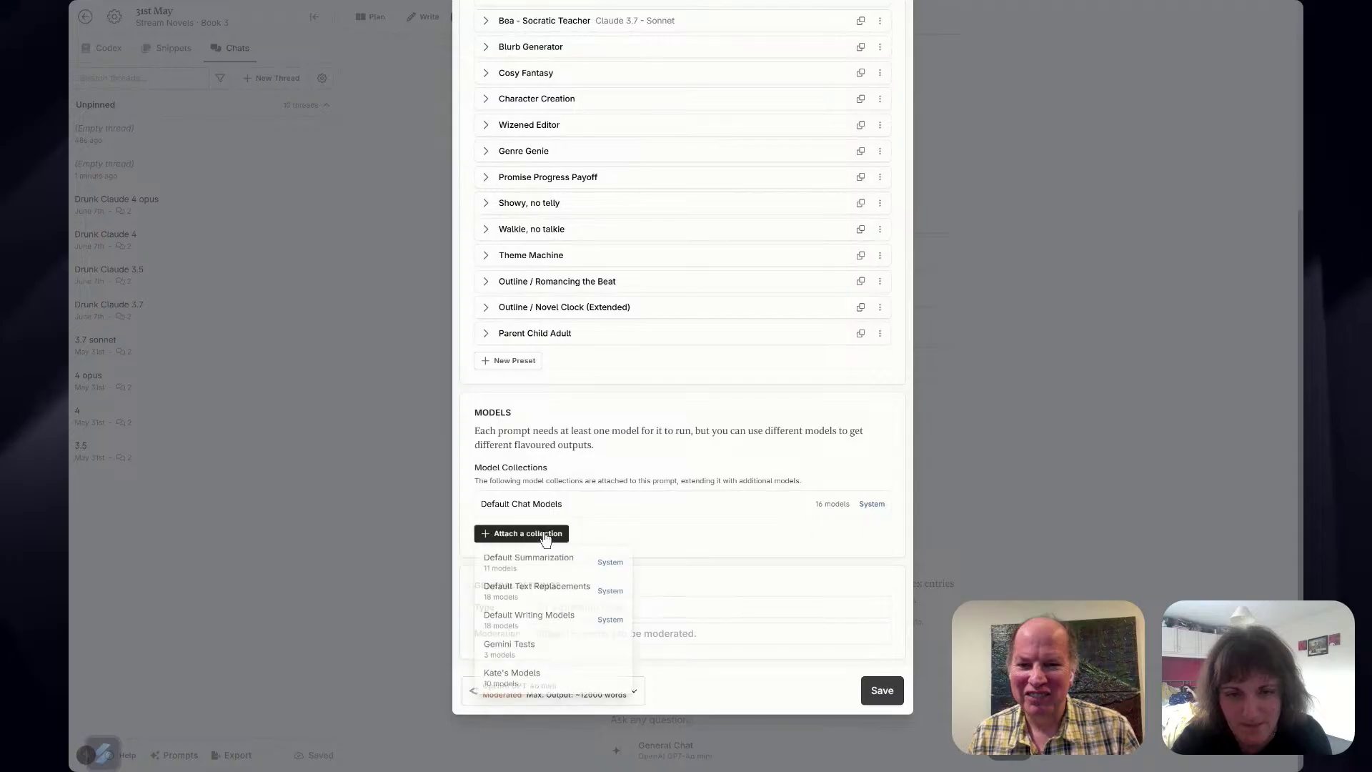
{"action": "left_click", "coordinate": [571, 661]}
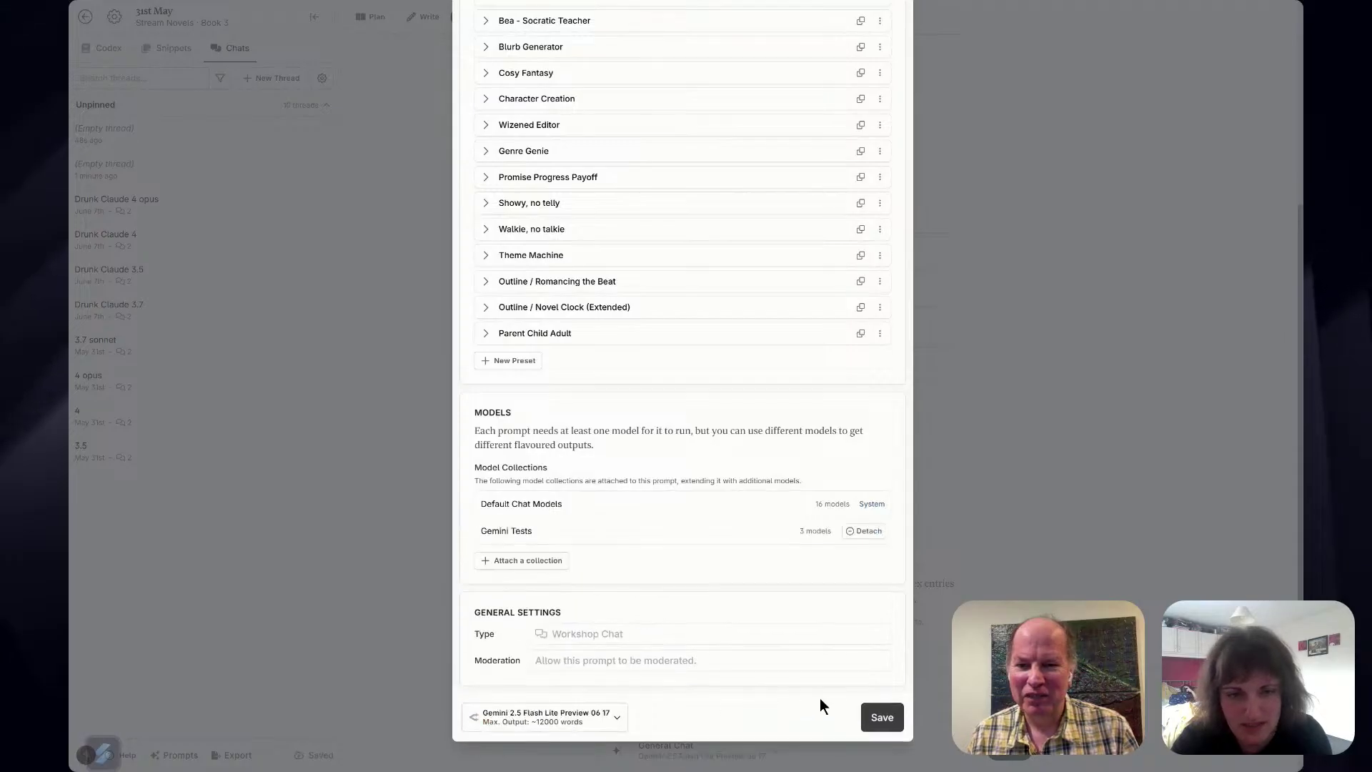
{"action": "left_click", "coordinate": [882, 718]}
Choose Gemini 2.5 Flash Lite Preview 06 17 and write the message "Please give me a list of 20 urban fantasy, female protagonist names.".
{"action": "left_click", "coordinate": [751, 747]}
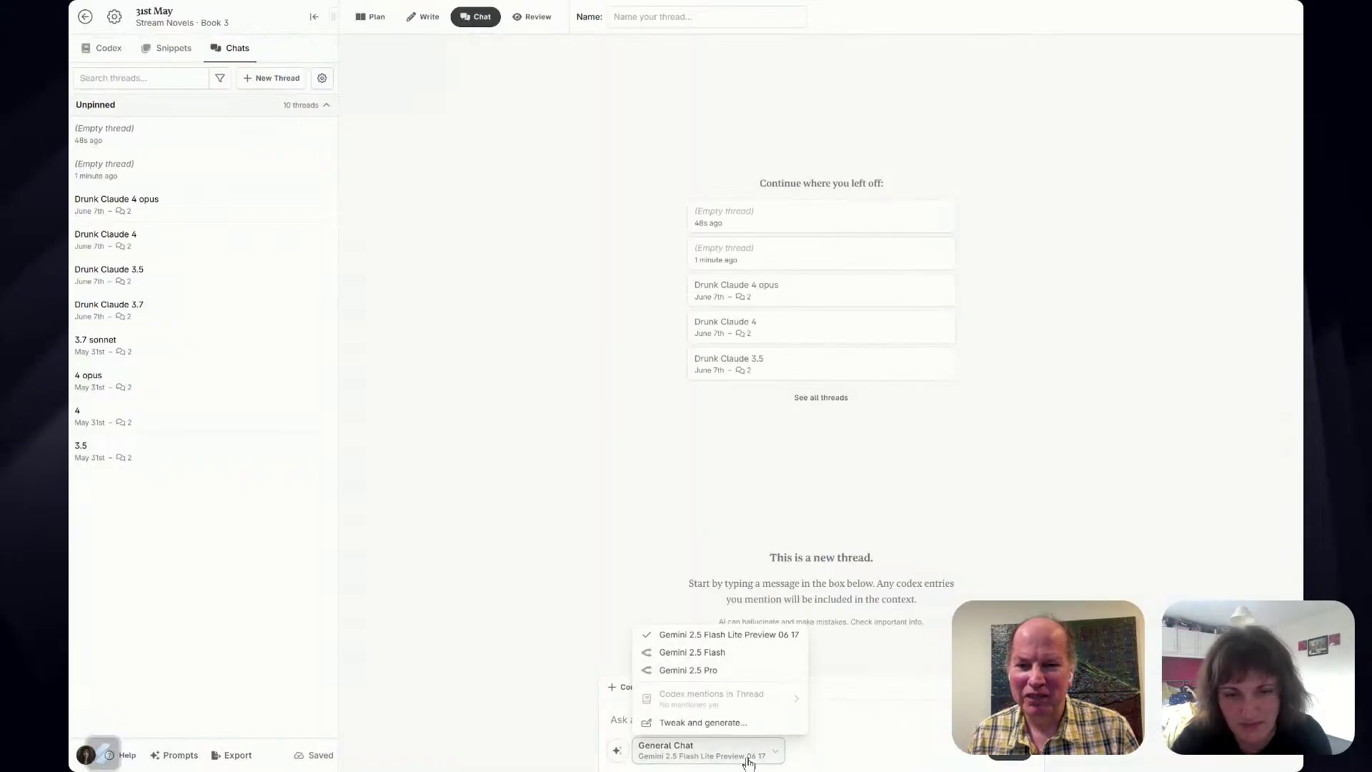
{"action": "left_click", "coordinate": [719, 635]}
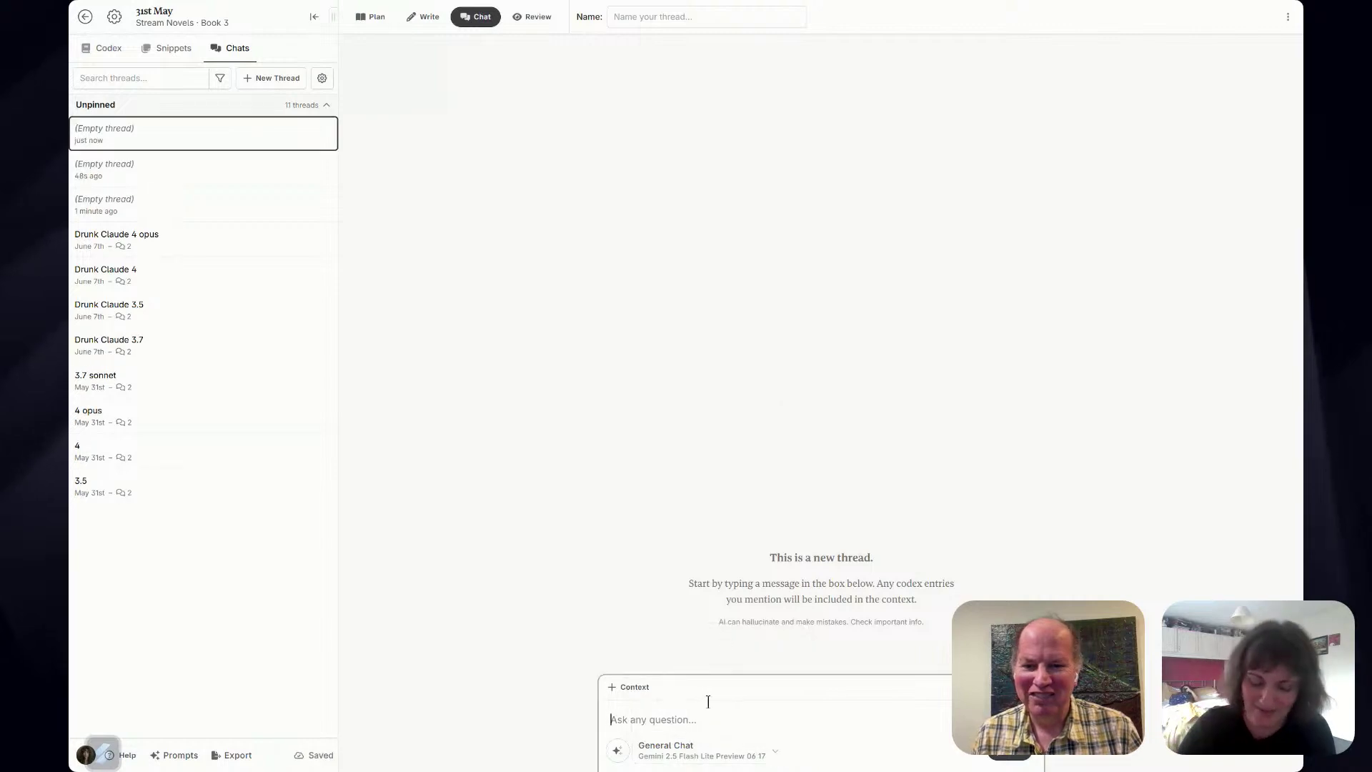
{"action": "type", "text": "Urban fantasy, female protagonist names."}
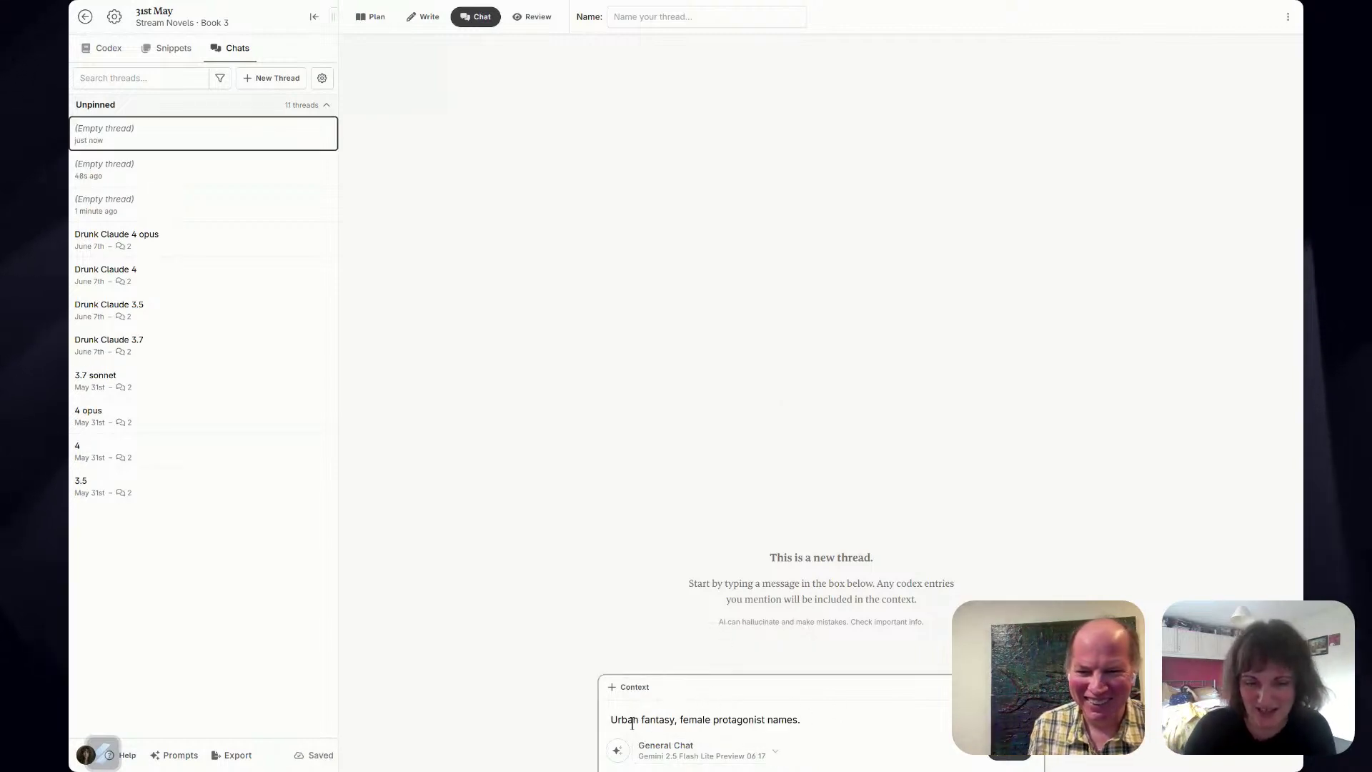
{"action": "left_click_drag", "start_coordinate": [609, 719], "coordinate": [618, 720]}
{"action": "type", "text": "Please u"}
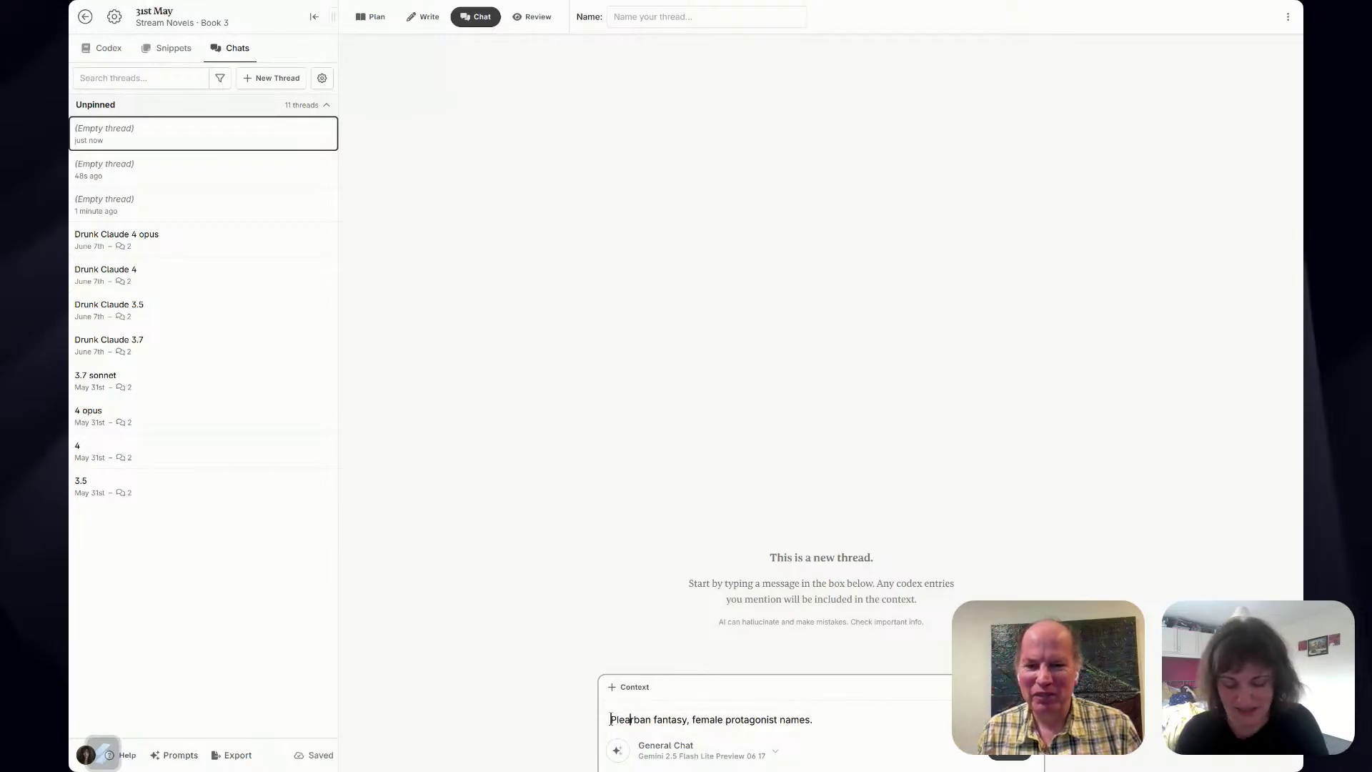
{"action": "type", "text": "give me a list of "}
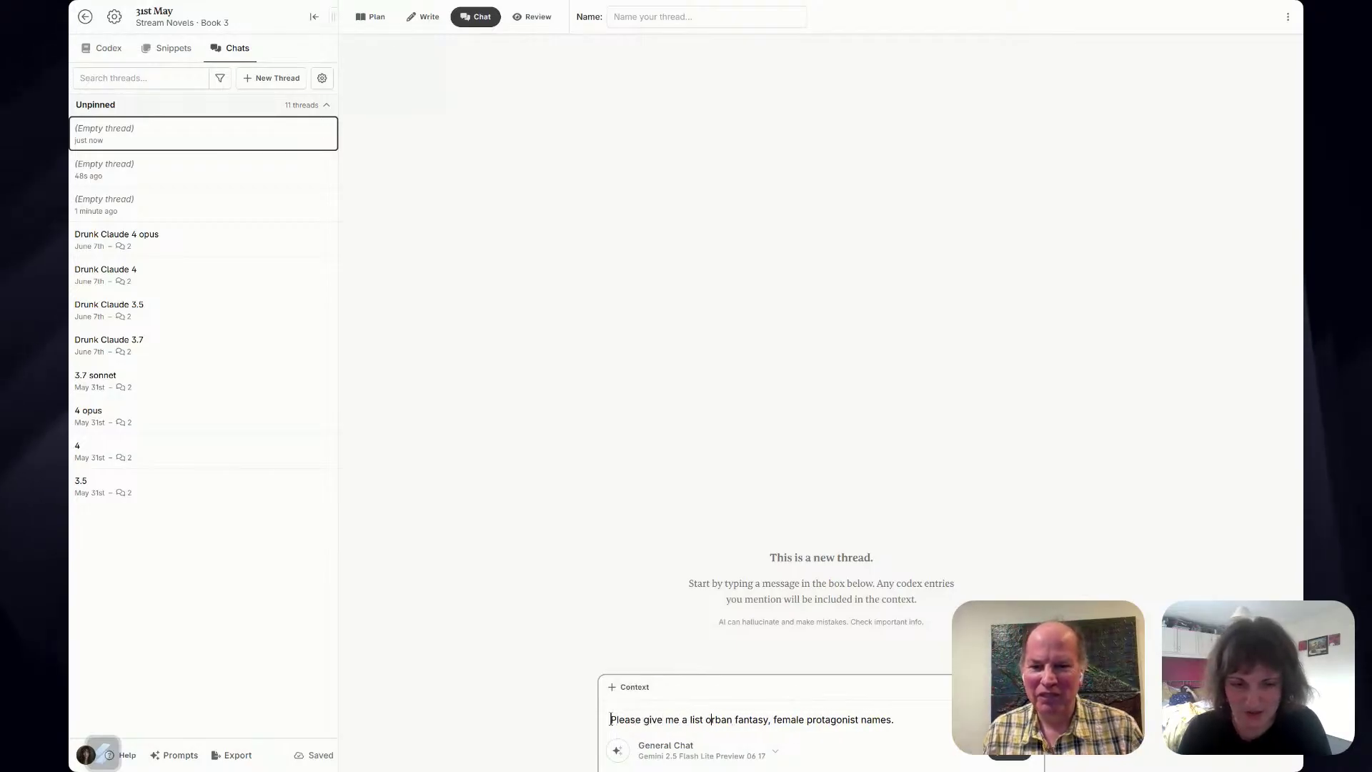
{"action": "type", "text": "20"}
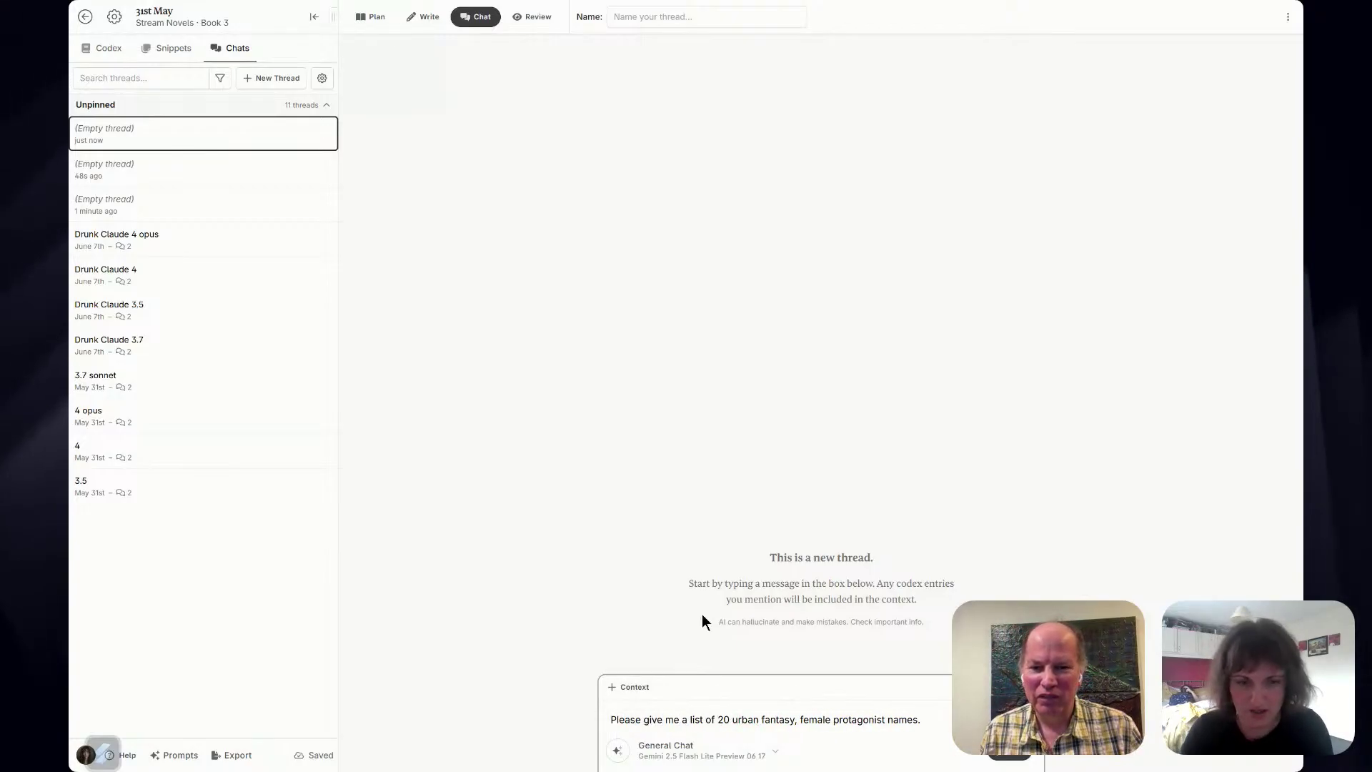
Copy the whole message for reuse and send it to Gemini 2.5 Flash Lite.
{"action": "key", "text": "ctrl+a"}
{"action": "key", "text": "ctrl+c"}
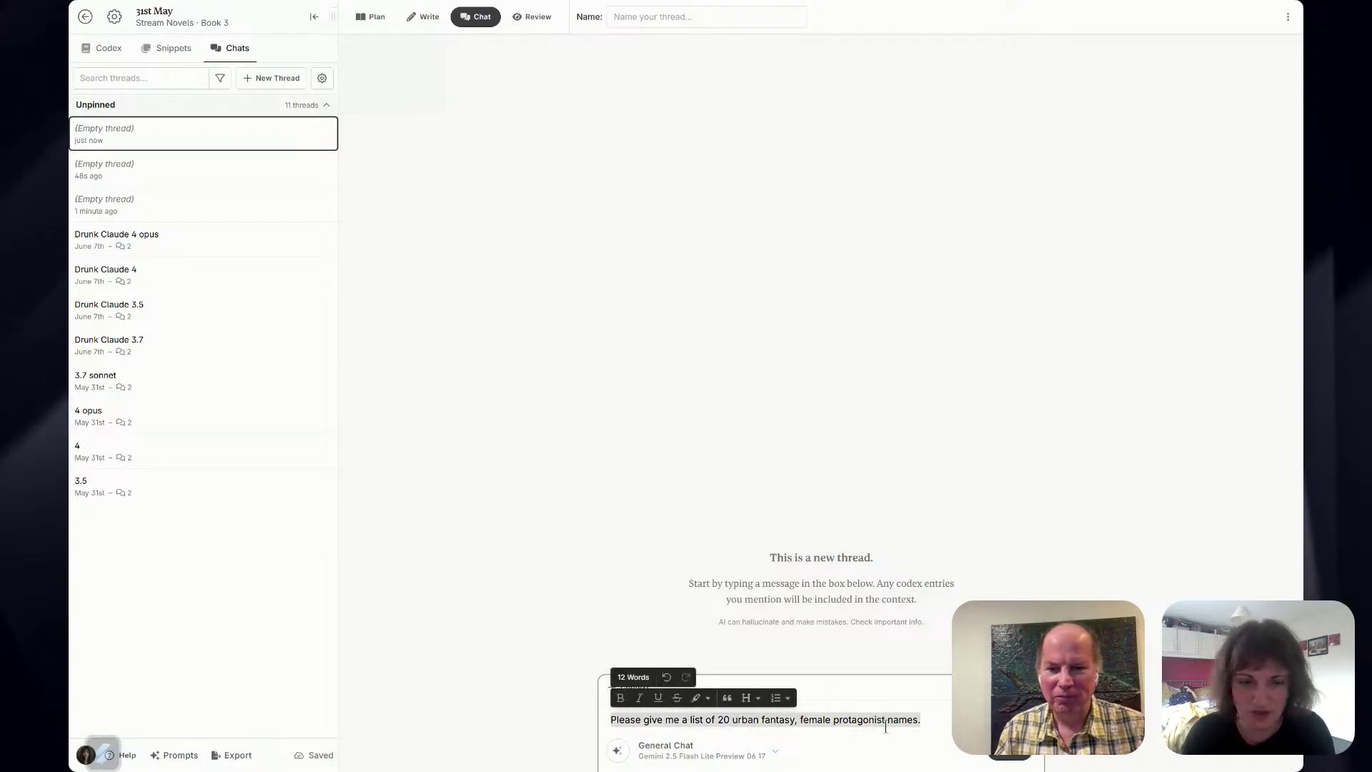
{"action": "left_click", "coordinate": [923, 729]}
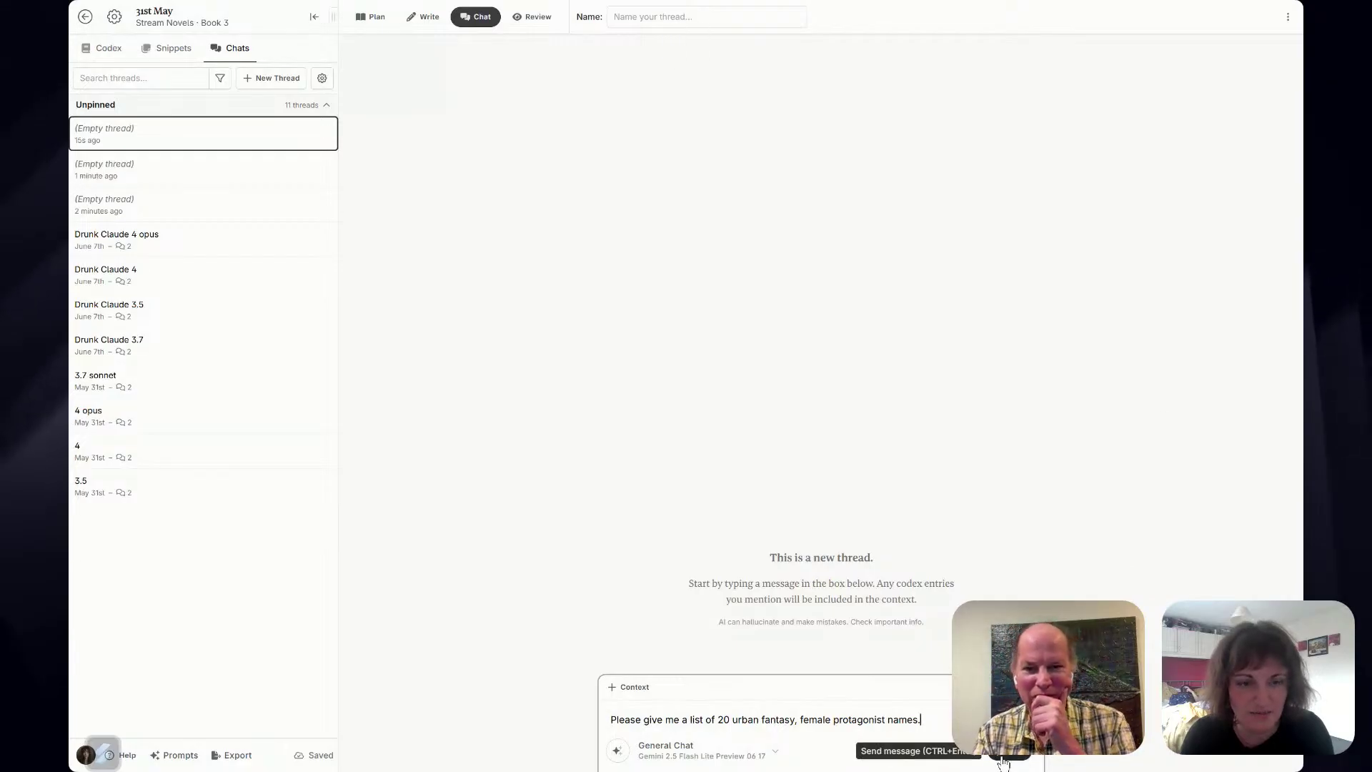
{"action": "left_click", "coordinate": [1003, 762]}
Pin the next empty thread alongside, switch it to Gemini 2.5 Flash, and send the copied name-list prompt there.
{"action": "left_click", "coordinate": [286, 187]}
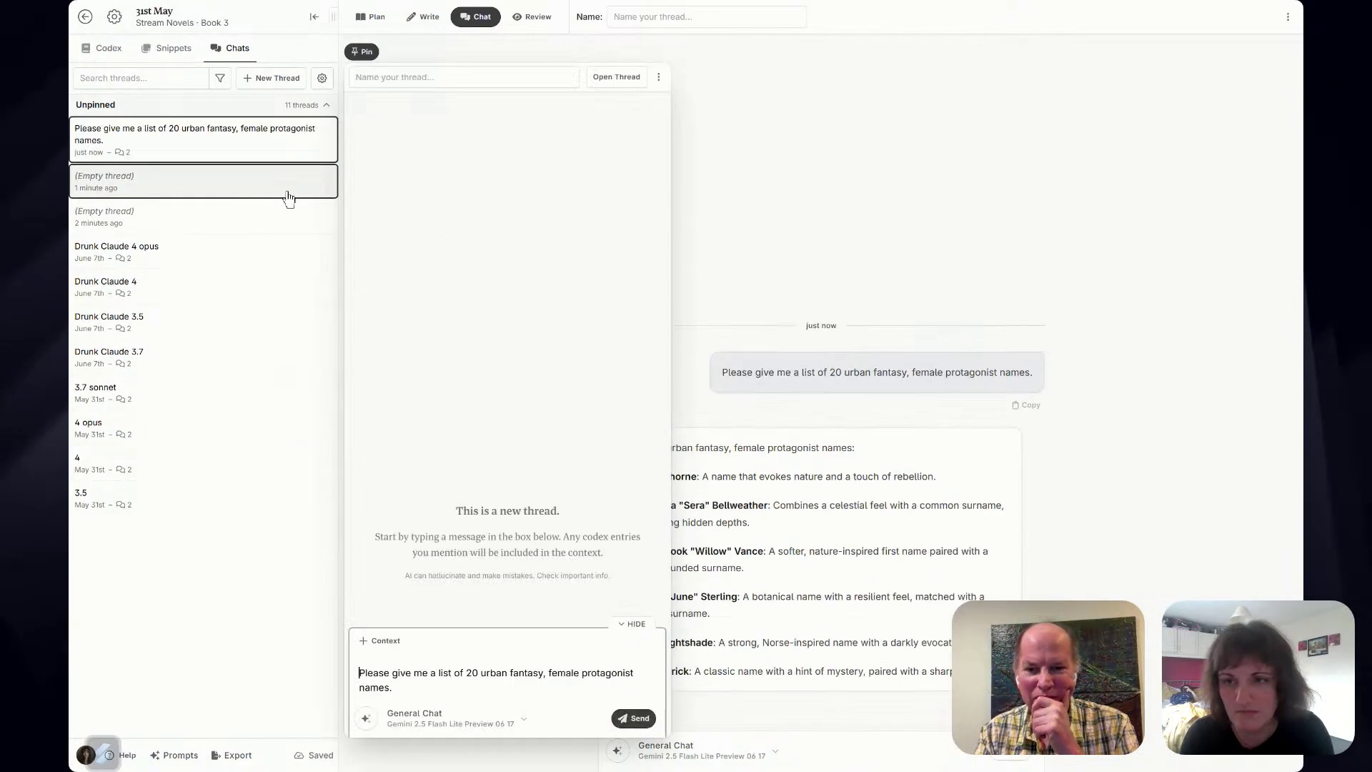
{"action": "left_click", "coordinate": [426, 756]}
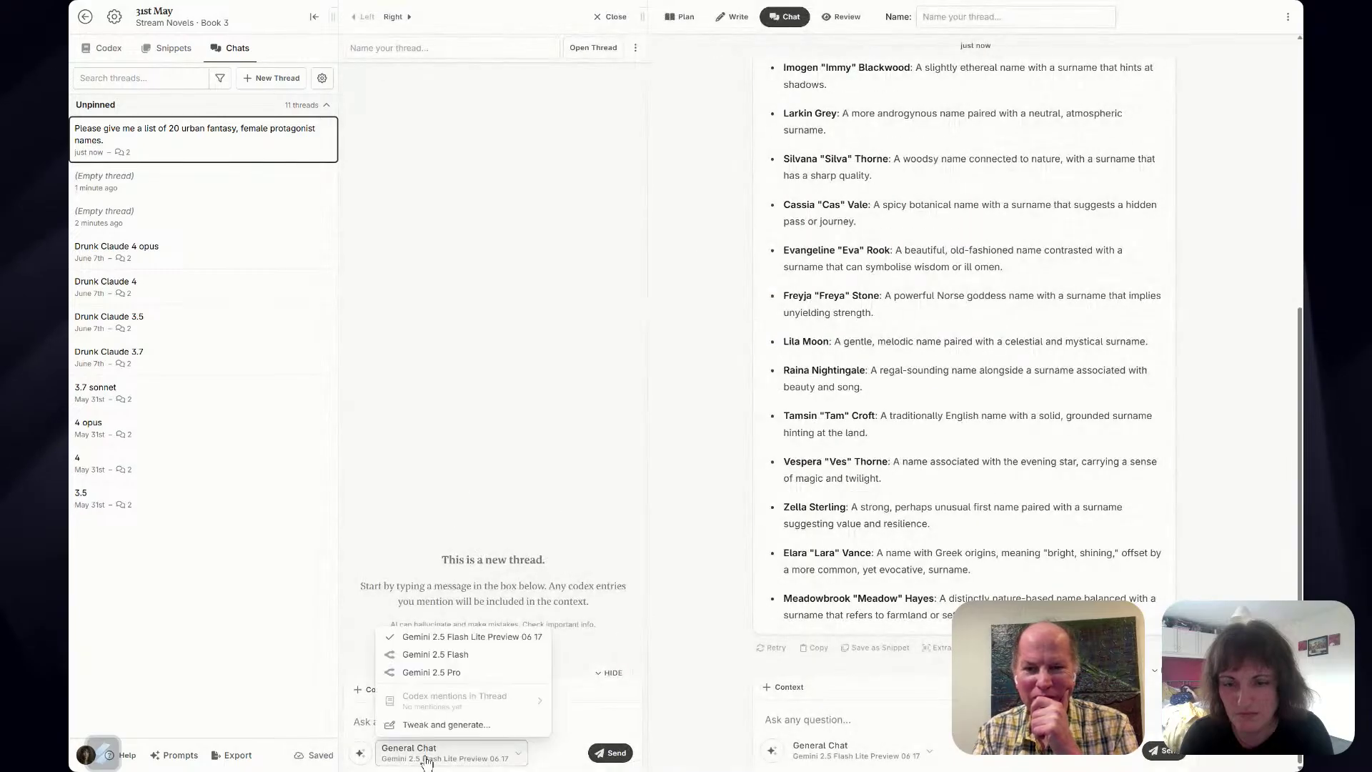
{"action": "left_click", "coordinate": [462, 657]}
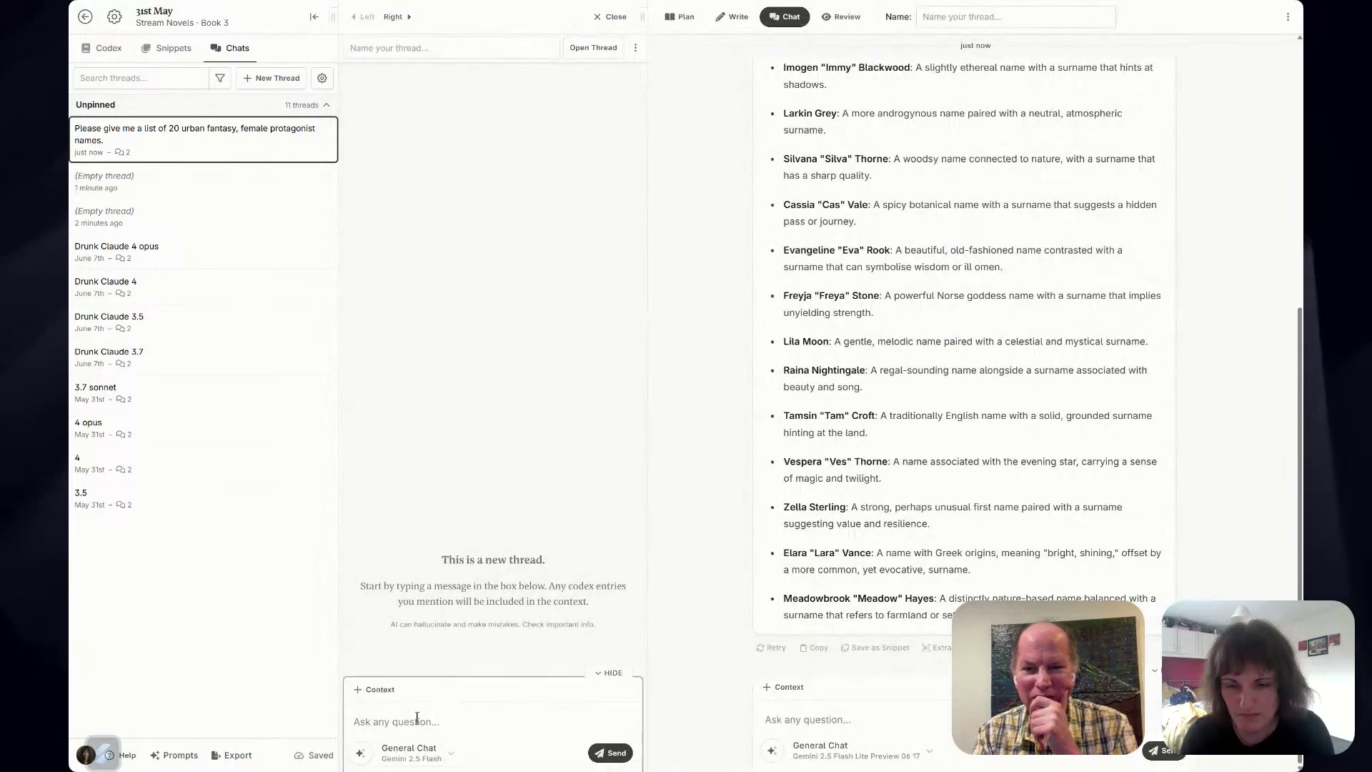
{"action": "key", "text": "ctrl+v"}
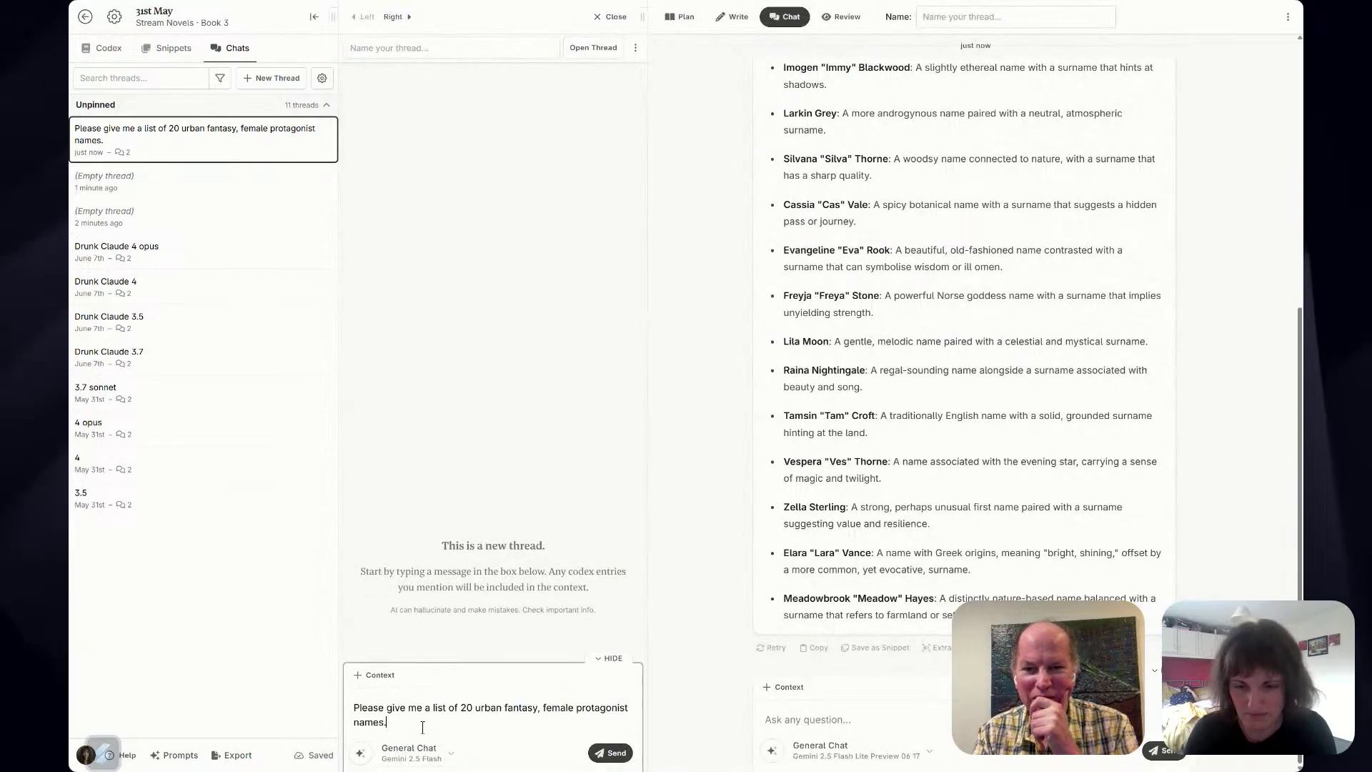
{"action": "left_click", "coordinate": [614, 755]}
Add the remaining empty thread as a third pane, switch it to Gemini 2.5 Pro, and send the same name-list prompt.
{"action": "left_click", "coordinate": [199, 226]}
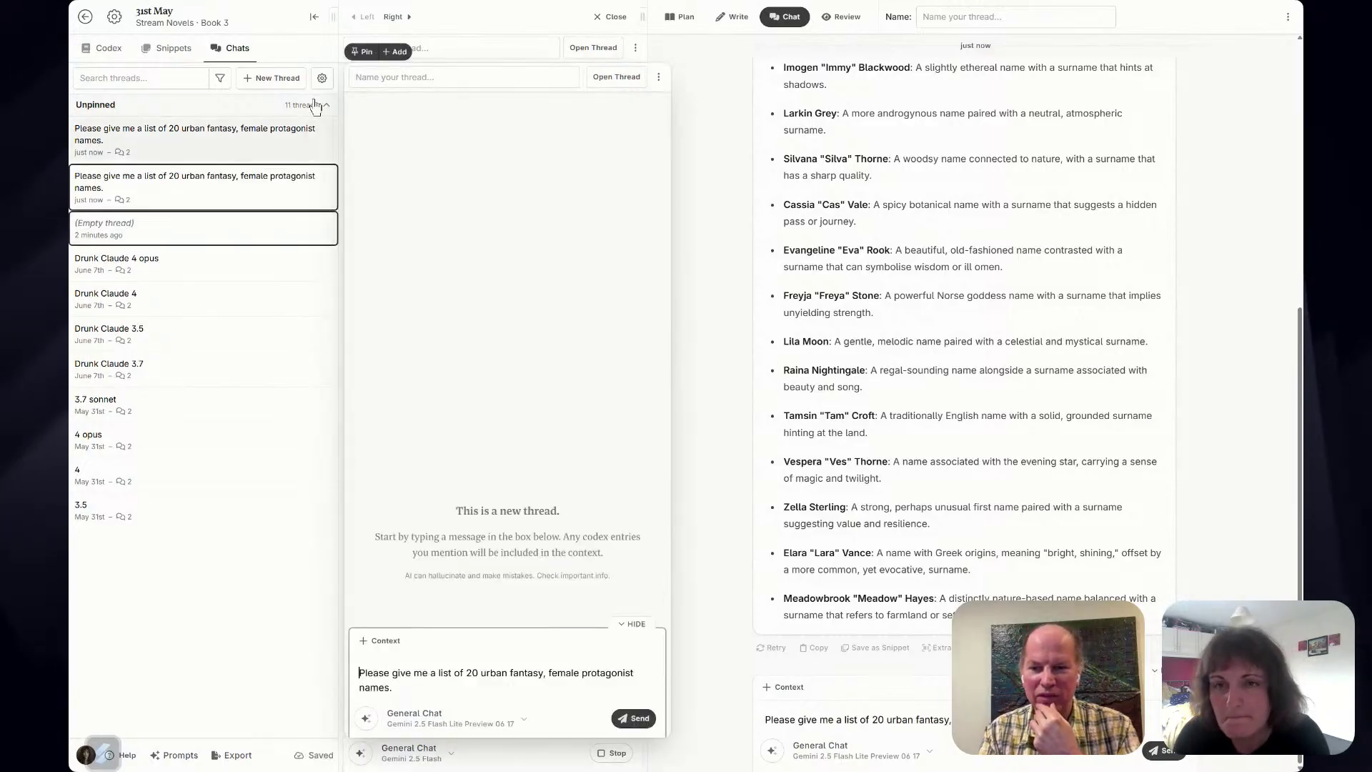
{"action": "left_click", "coordinate": [396, 52]}
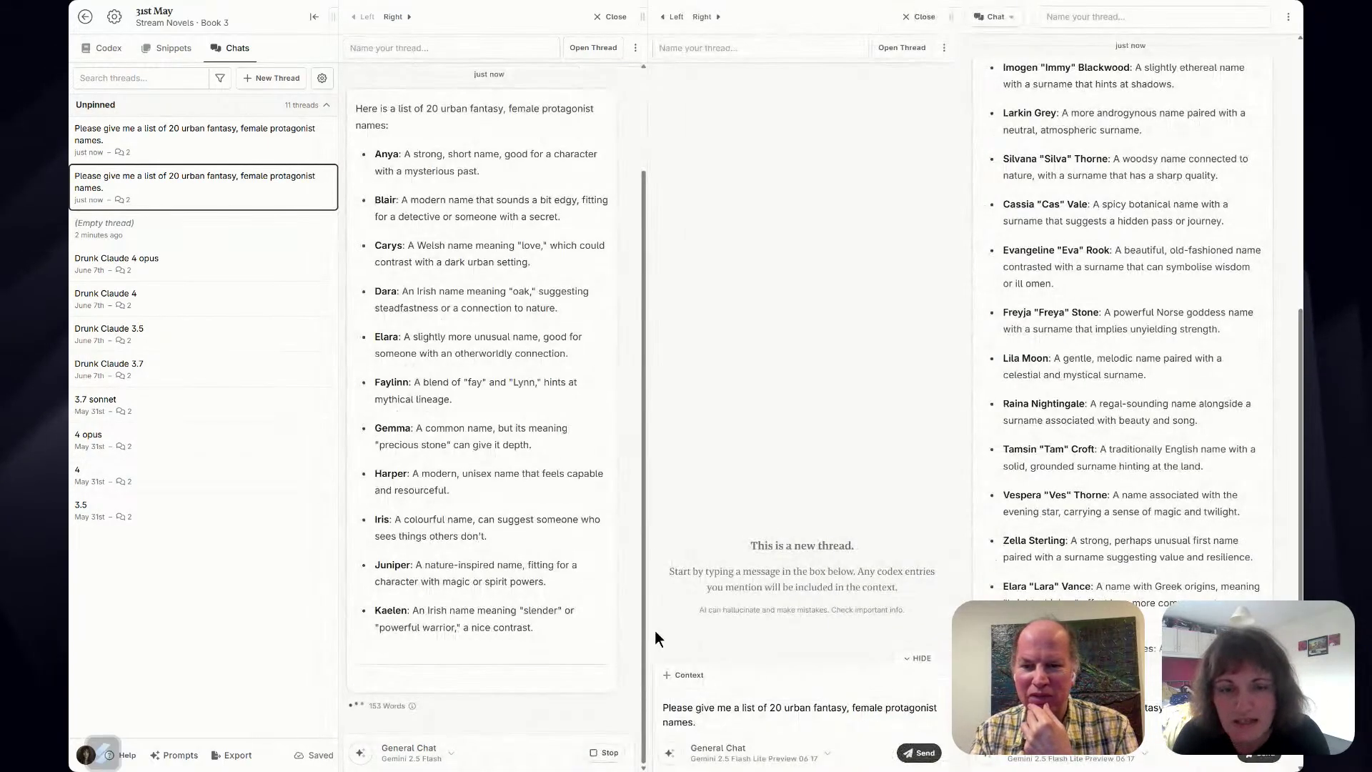
{"action": "left_click", "coordinate": [768, 754]}
{"action": "left_click", "coordinate": [775, 665]}
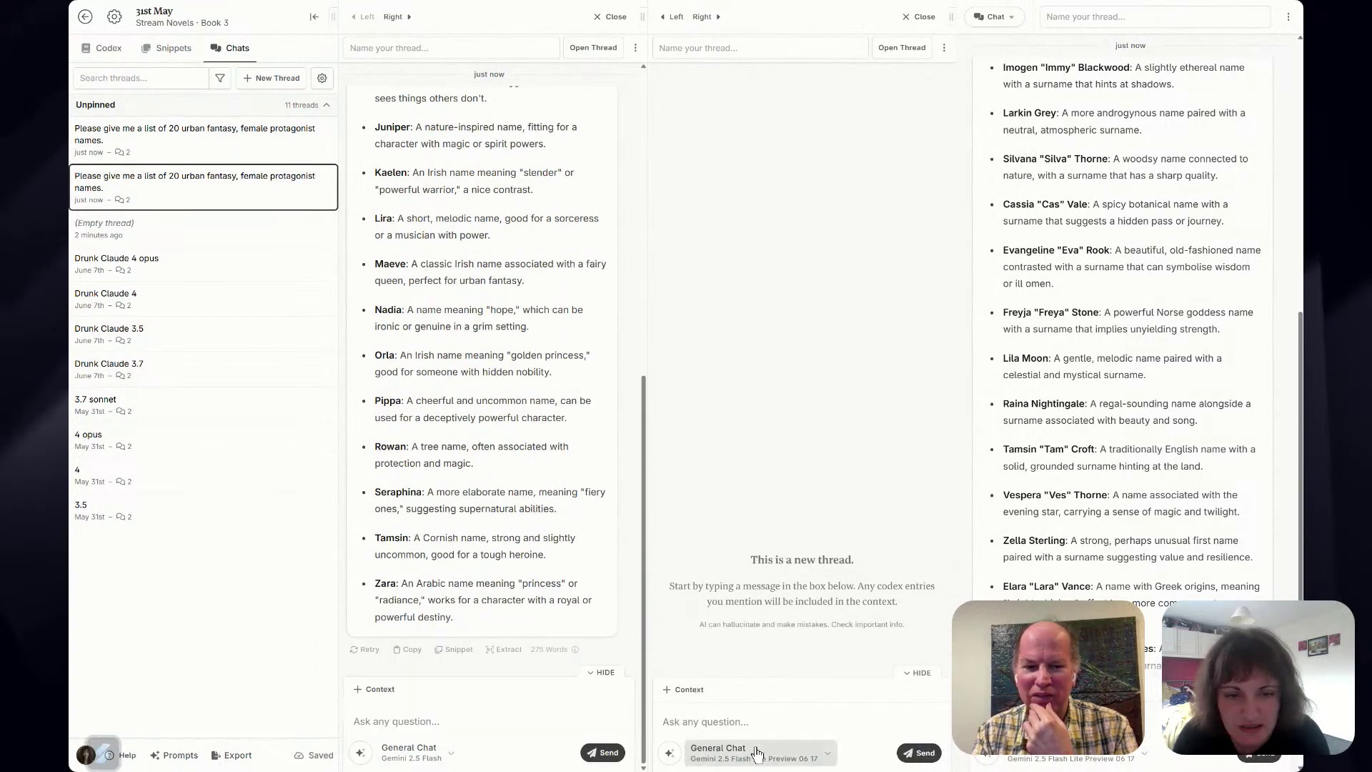
{"action": "left_click", "coordinate": [714, 750]}
{"action": "left_click", "coordinate": [766, 673]}
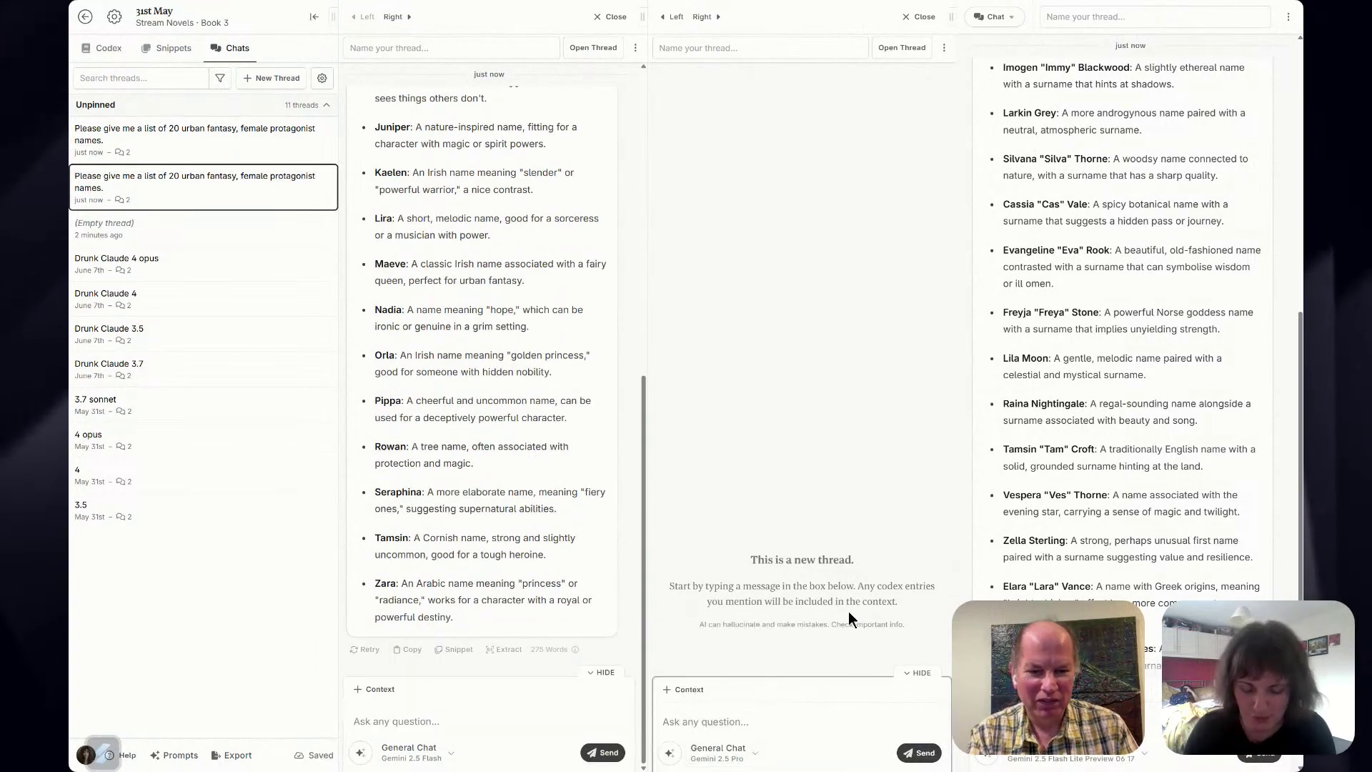
{"action": "key", "text": "ctrl+v"}
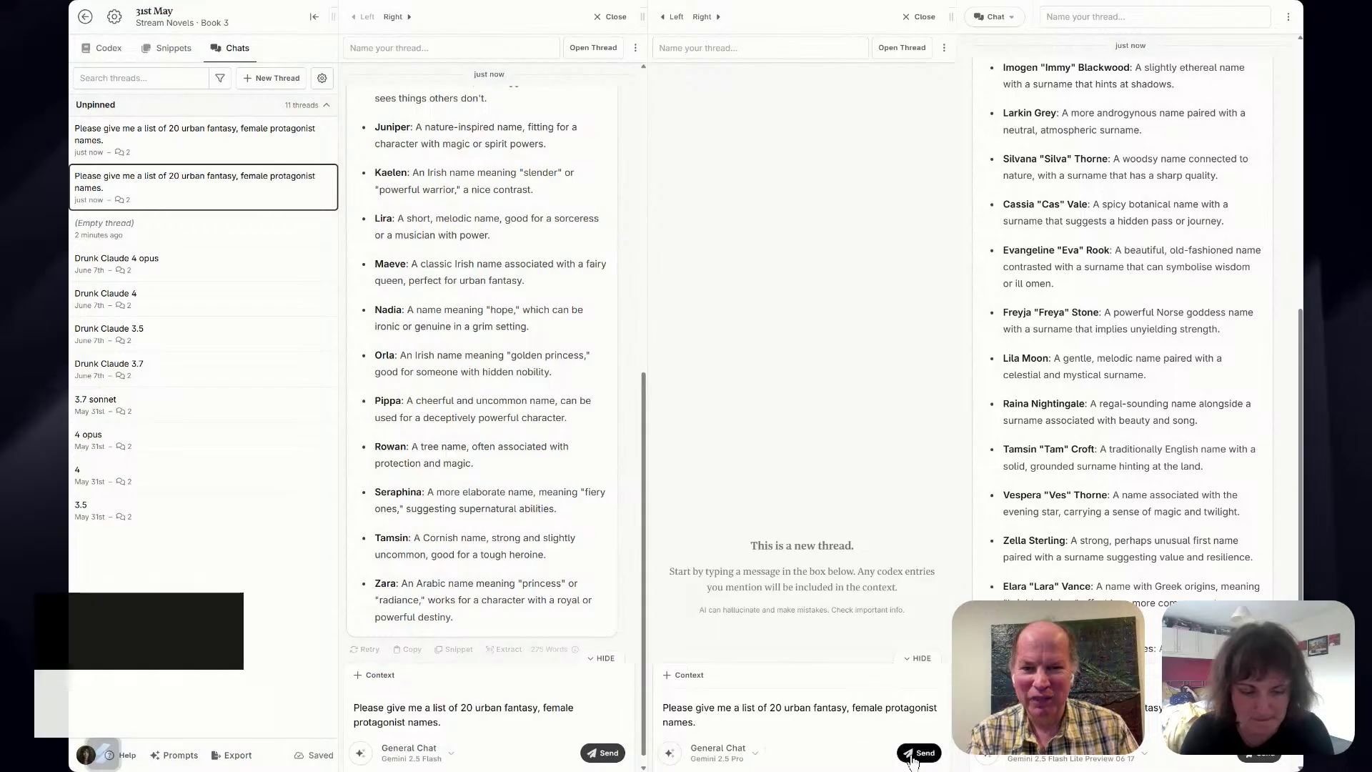
{"action": "left_click", "coordinate": [917, 753]}
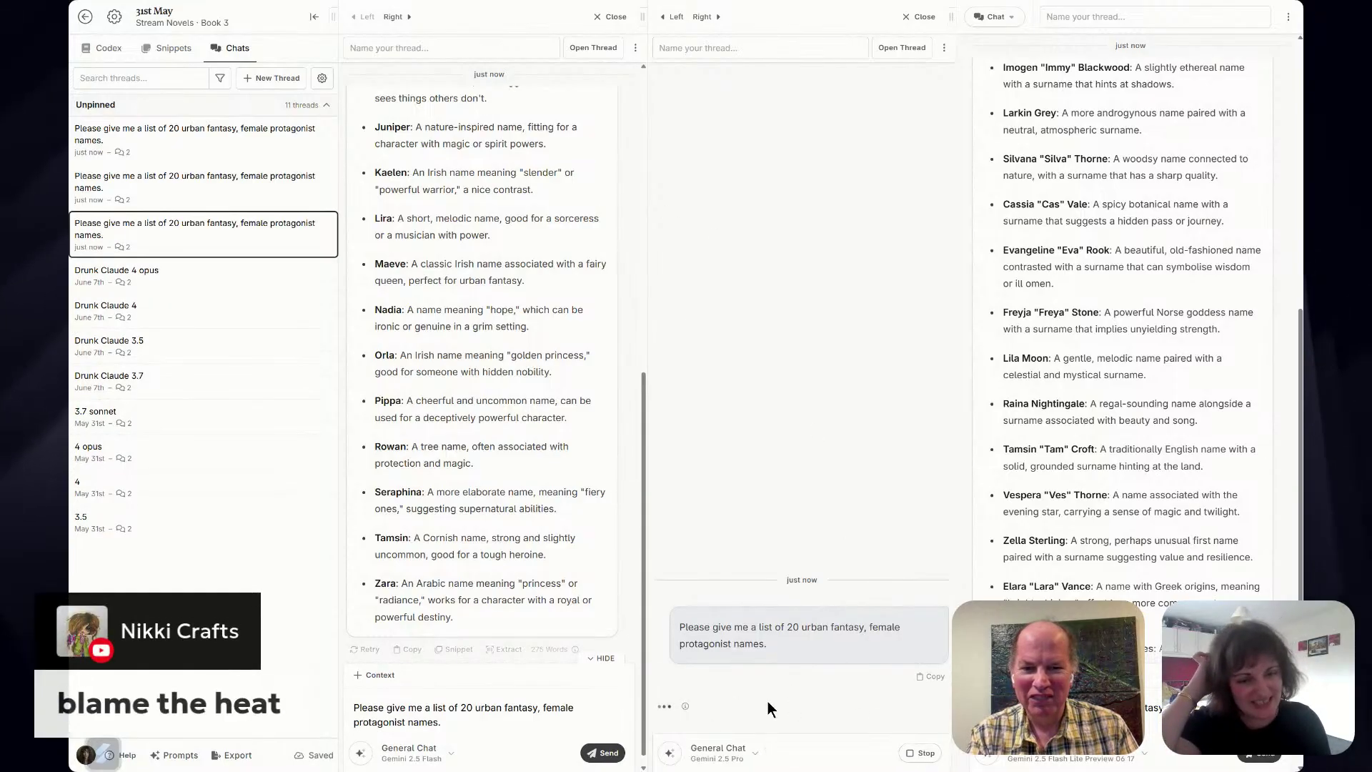
Arrange the threads in the order Flash Lite, Flash, Pro, and clear the leftover prompt from the Flash Lite and Flash message drafts.
{"action": "left_click", "coordinate": [702, 17]}
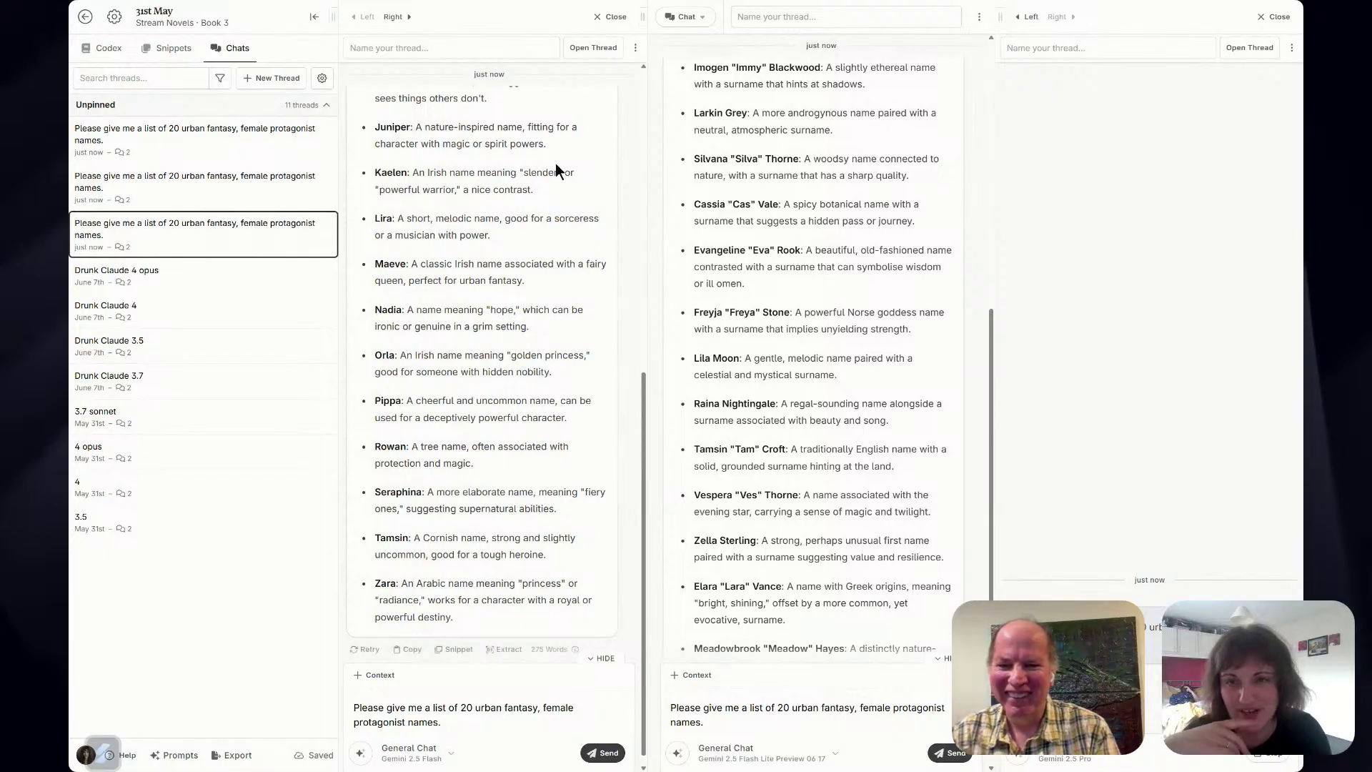
{"action": "left_click", "coordinate": [398, 16]}
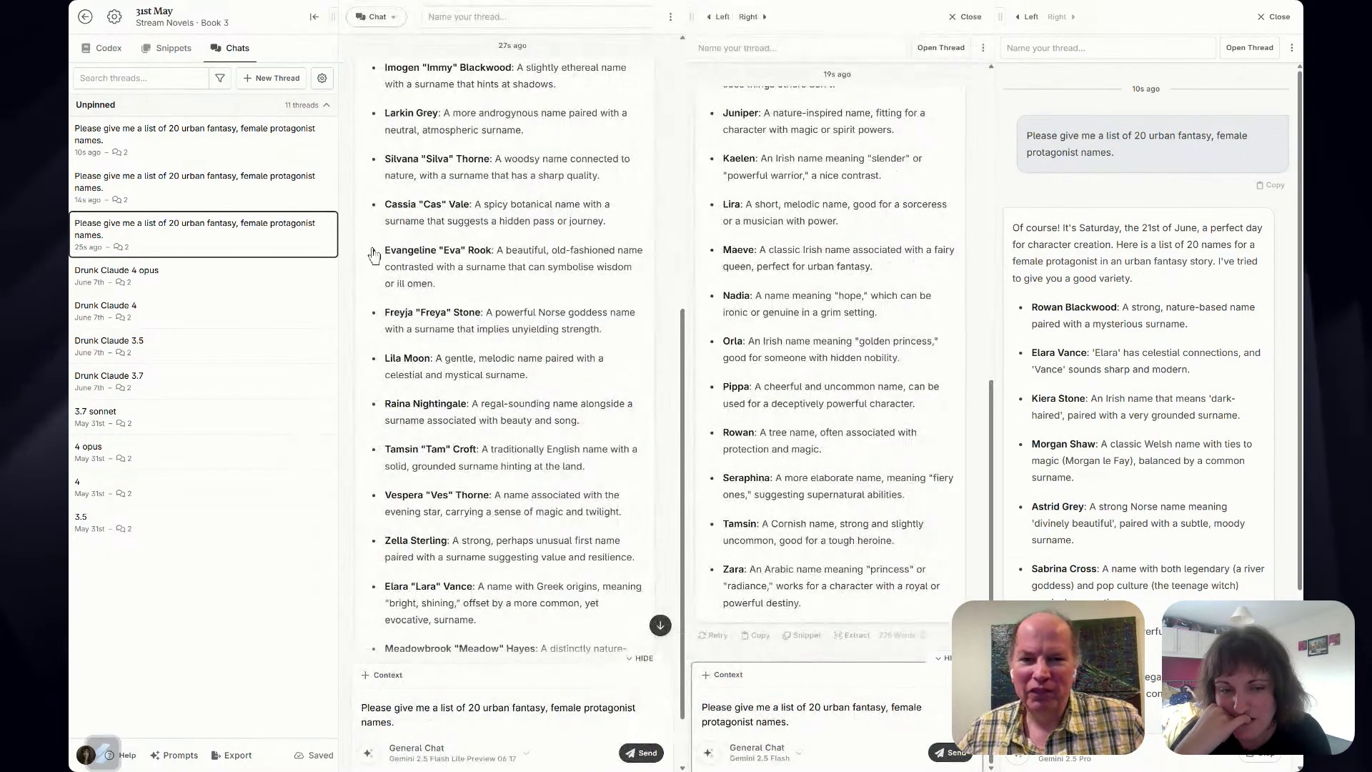
{"action": "scroll", "coordinate": [419, 379], "scroll_direction": "up", "scroll_amount": 6}
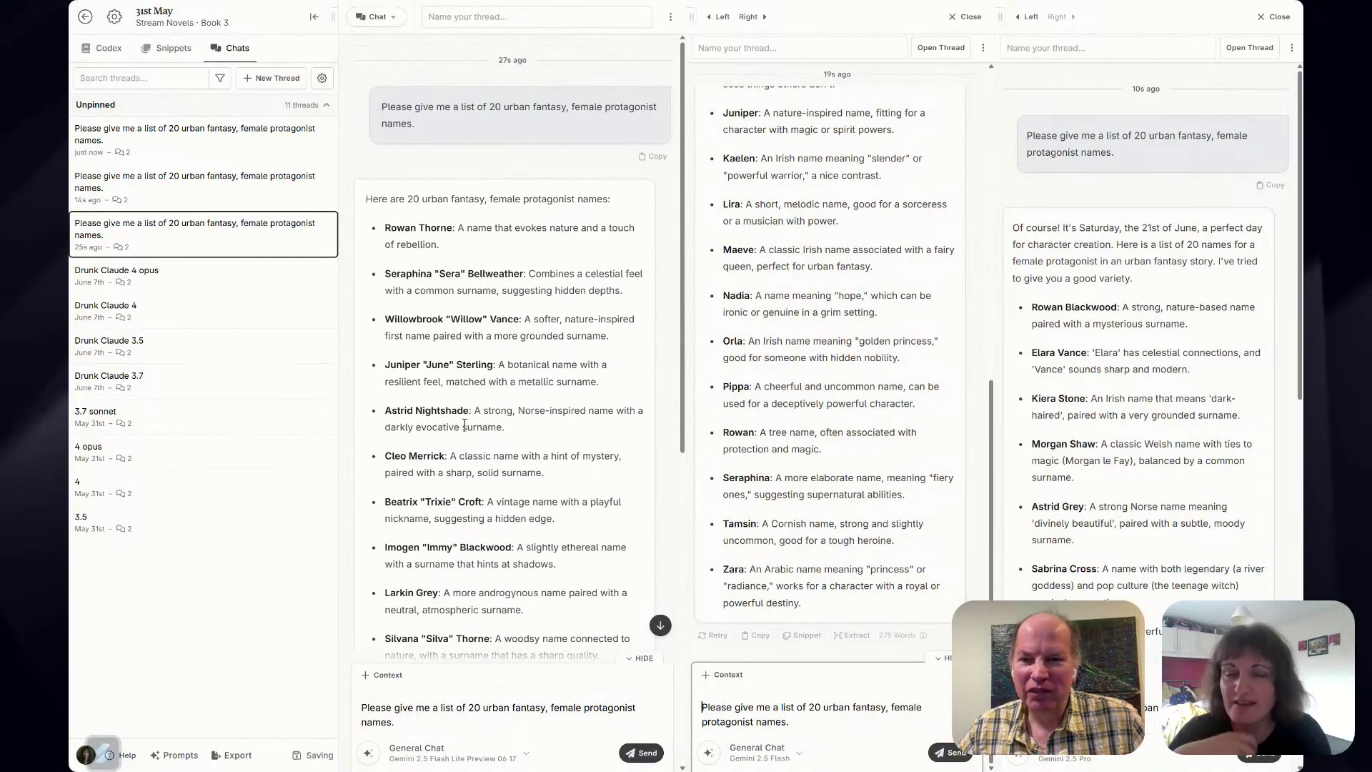
{"action": "scroll", "coordinate": [742, 406], "scroll_direction": "up", "scroll_amount": 10}
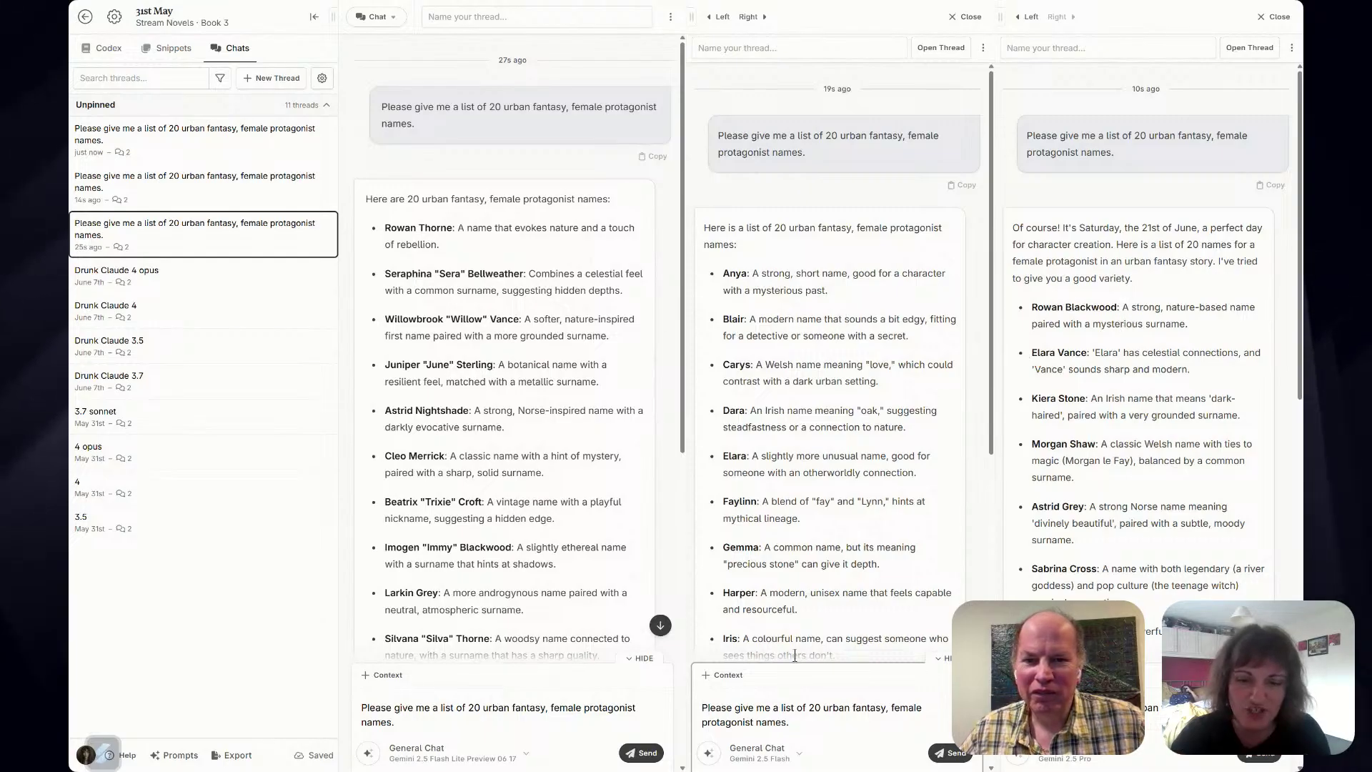
{"action": "triple_click", "coordinate": [565, 709]}
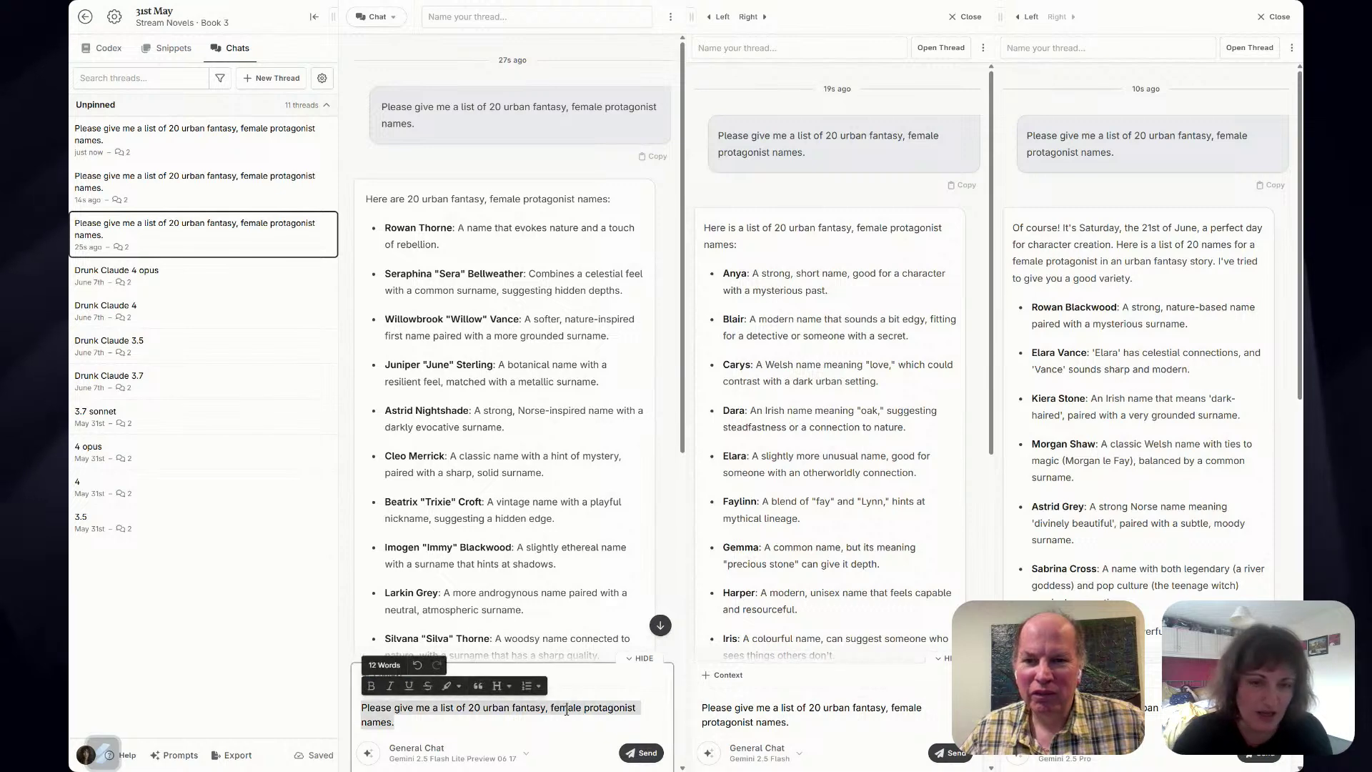
{"action": "key", "text": "BackSpace"}
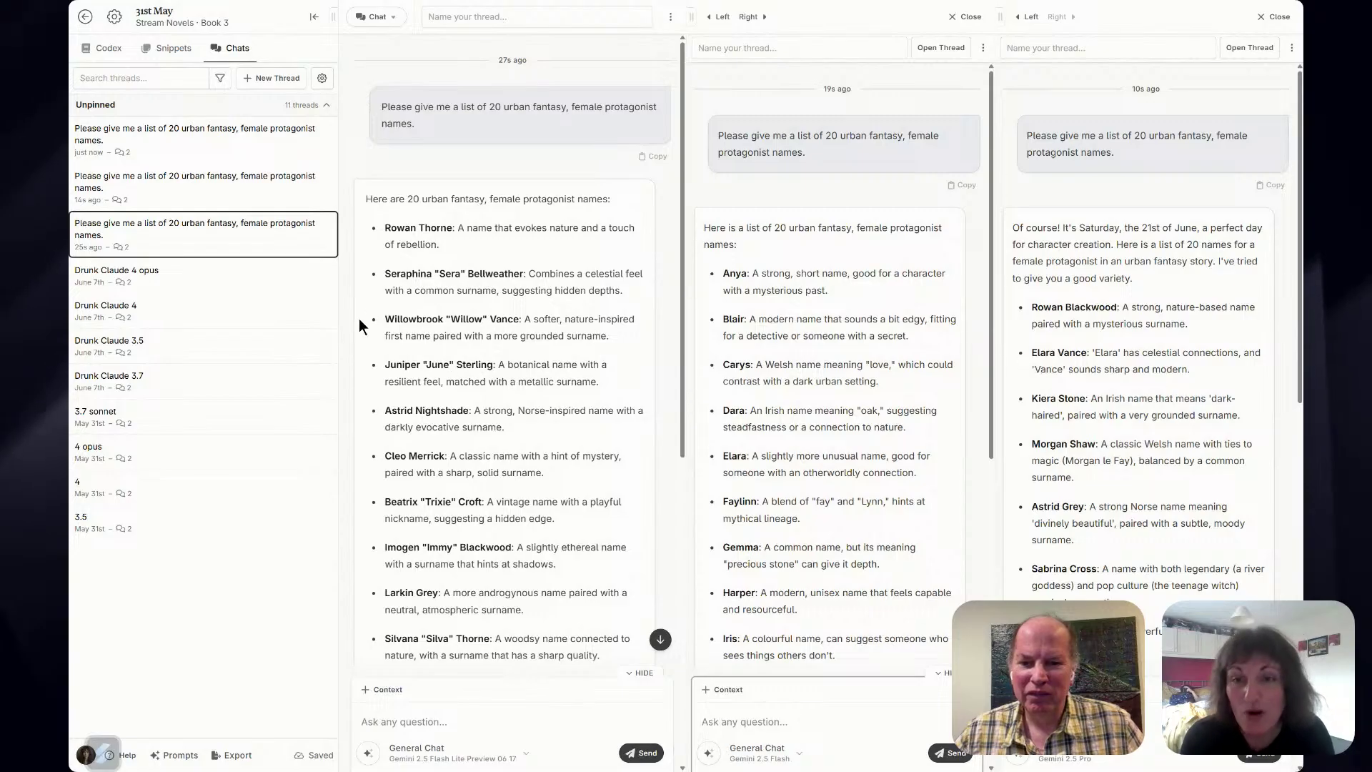
Read through Gemini 2.5 Flash Lite's list of protagonist names, examining the nicknames and repeated surnames.
{"action": "left_click_drag", "start_coordinate": [382, 319], "coordinate": [521, 325]}
{"action": "left_click", "coordinate": [520, 325]}
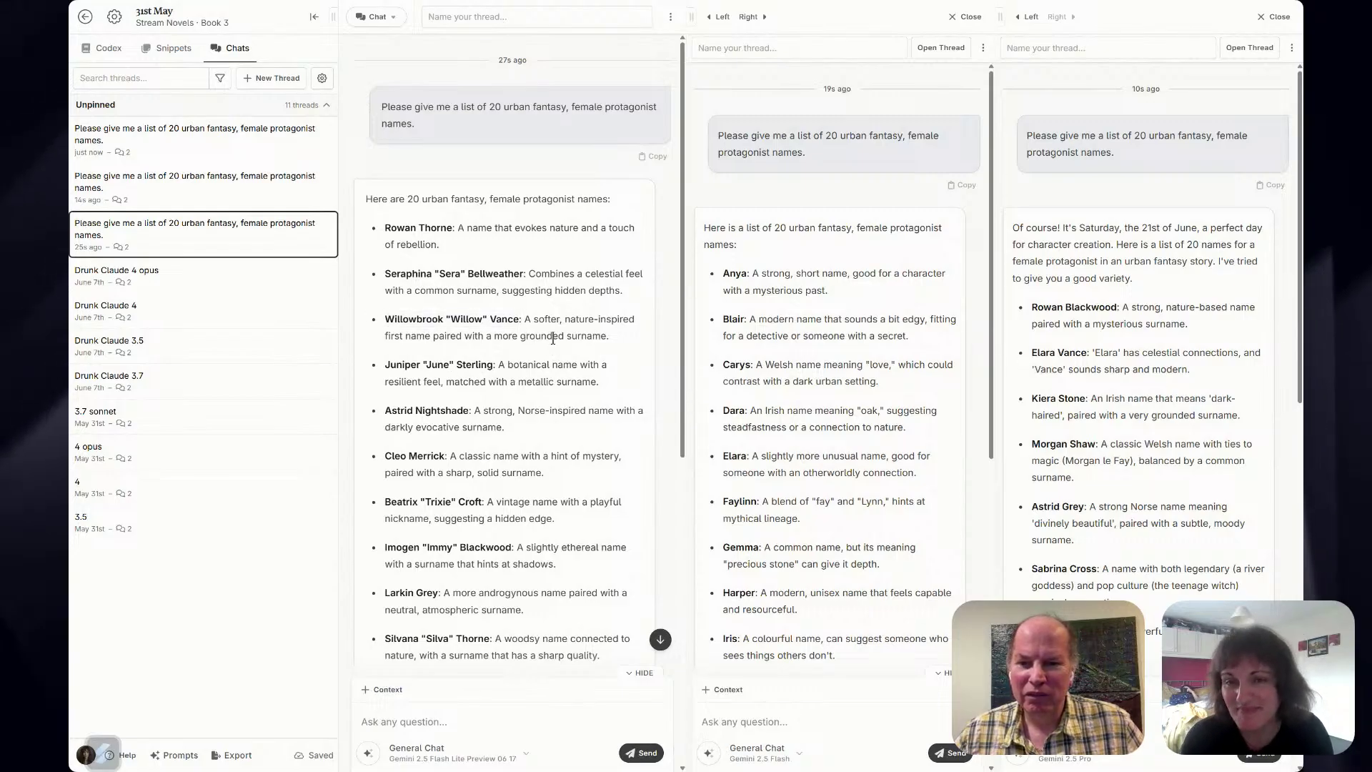
{"action": "scroll", "coordinate": [553, 339], "scroll_direction": "down", "scroll_amount": 1}
{"action": "scroll", "coordinate": [553, 336], "scroll_direction": "down", "scroll_amount": 1}
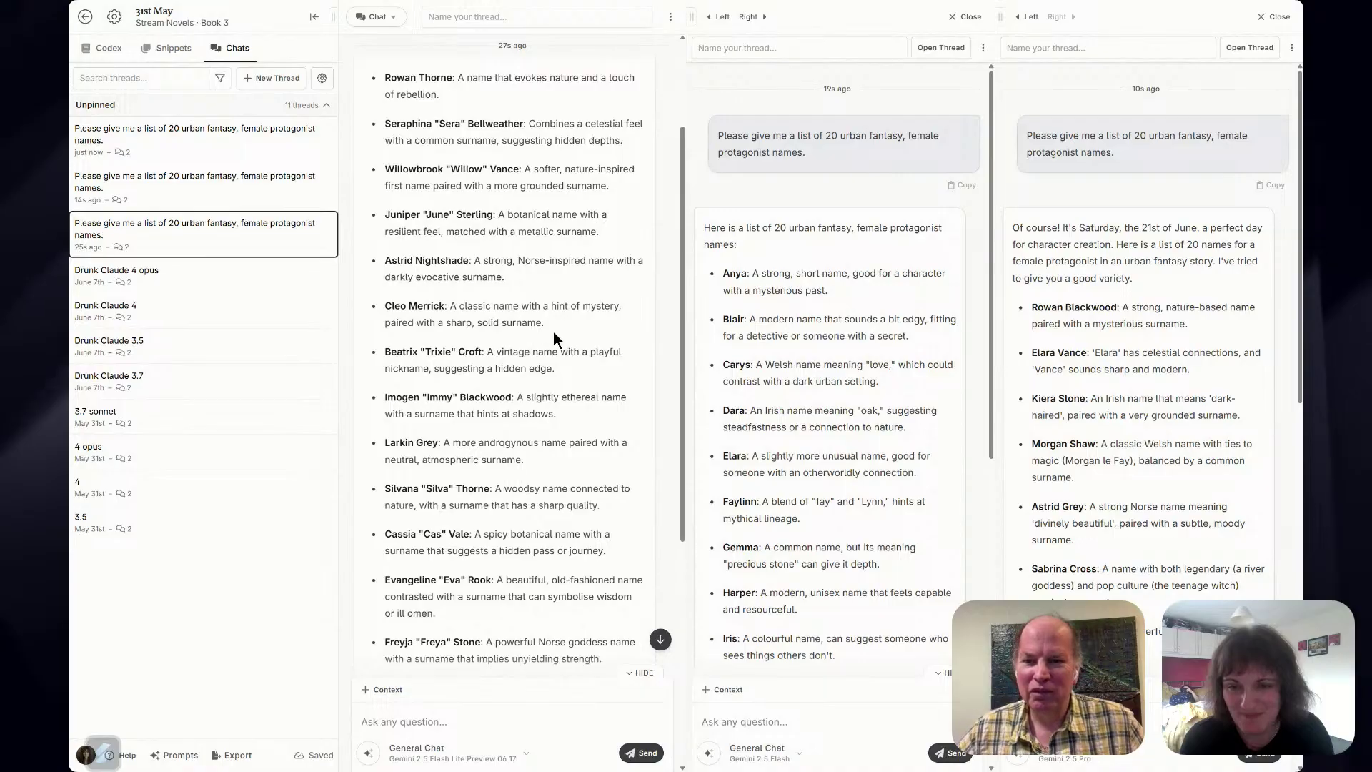
{"action": "left_click_drag", "start_coordinate": [452, 398], "coordinate": [512, 398]}
{"action": "left_click", "coordinate": [605, 392]}
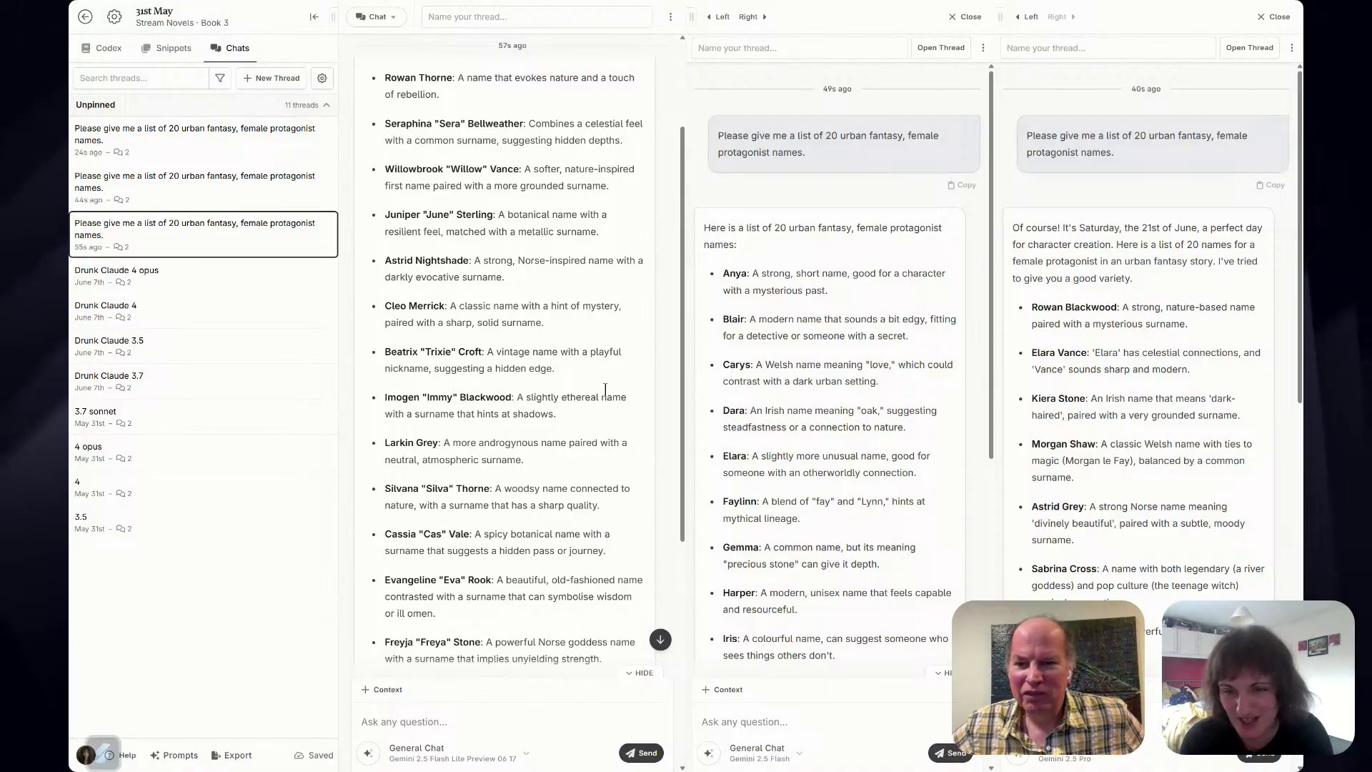
{"action": "scroll", "coordinate": [606, 395], "scroll_direction": "down", "scroll_amount": 1}
{"action": "triple_click", "coordinate": [471, 428]}
{"action": "scroll", "coordinate": [529, 421], "scroll_direction": "down", "scroll_amount": 2}
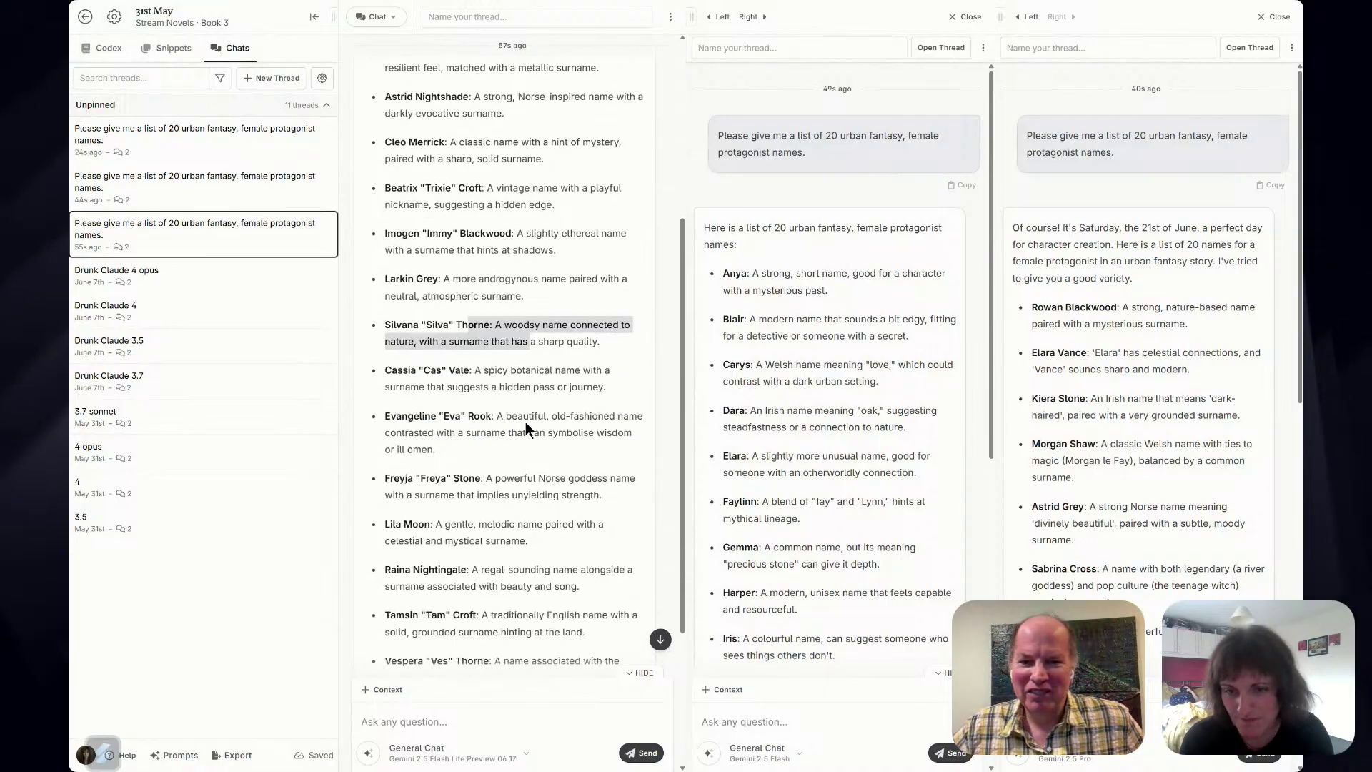
{"action": "left_click", "coordinate": [483, 352]}
{"action": "scroll", "coordinate": [485, 347], "scroll_direction": "down", "scroll_amount": 2}
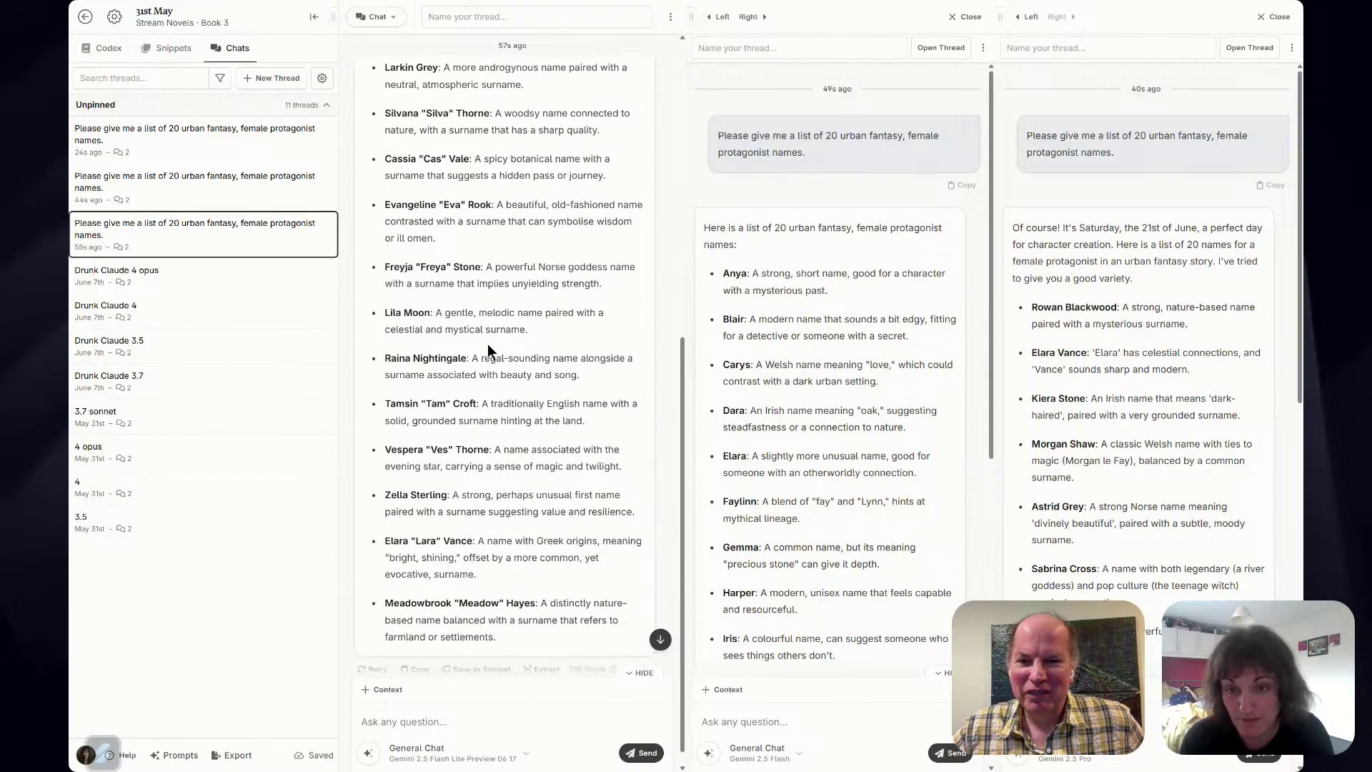
{"action": "scroll", "coordinate": [488, 350], "scroll_direction": "down", "scroll_amount": 1}
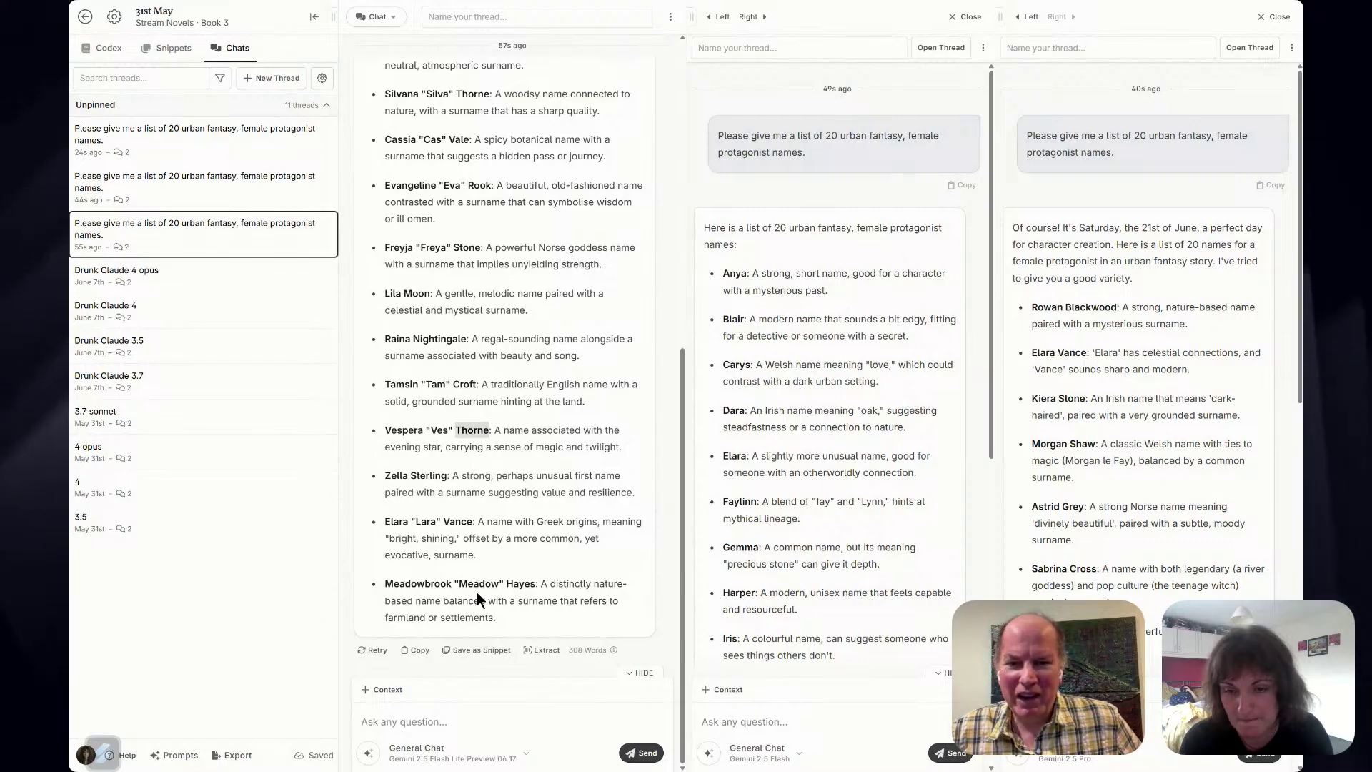
Recheck the last names in Flash Lite's list, switch to the Notion test page, and enter "Lots of AI-isms" for Flash Lite under Prompt A.
{"action": "left_click", "coordinate": [531, 586]}
{"action": "left_click_drag", "start_coordinate": [412, 525], "coordinate": [388, 516]}
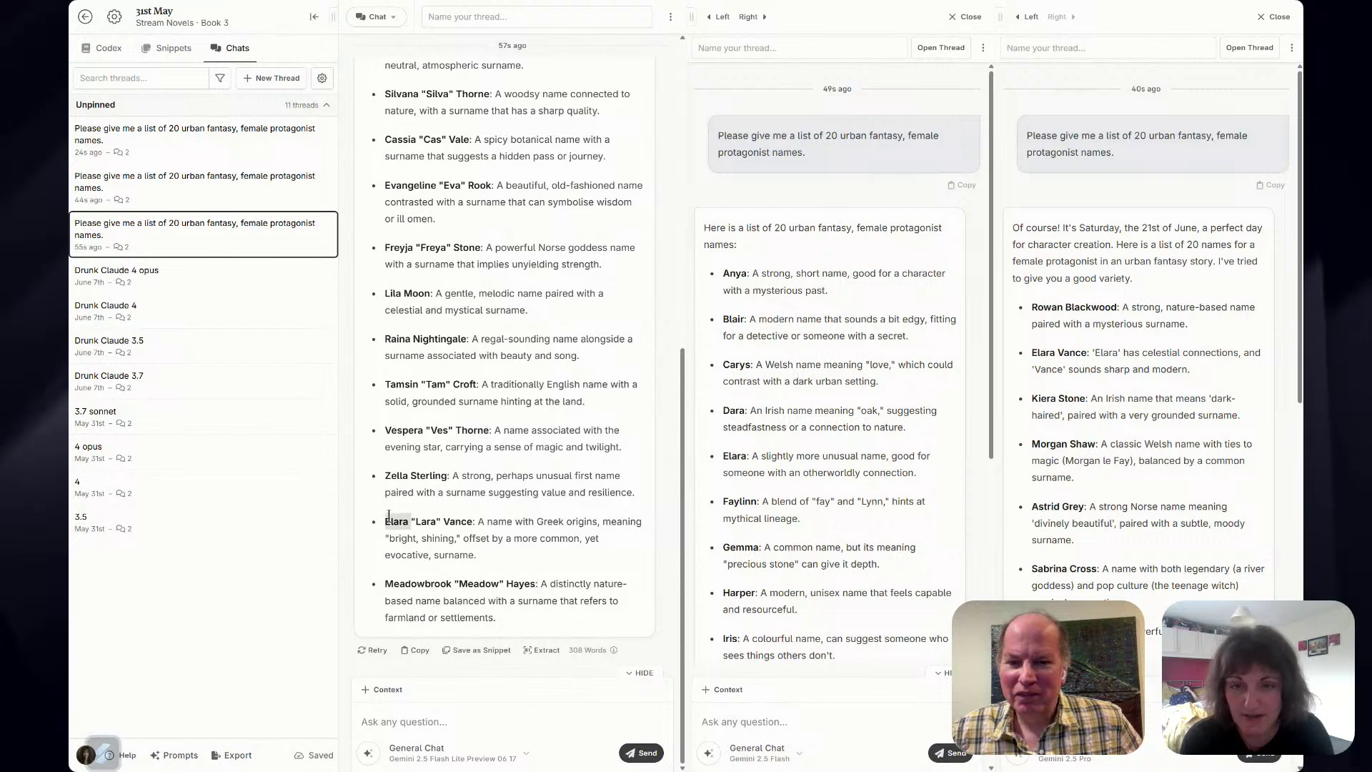
{"action": "left_click", "coordinate": [523, 523]}
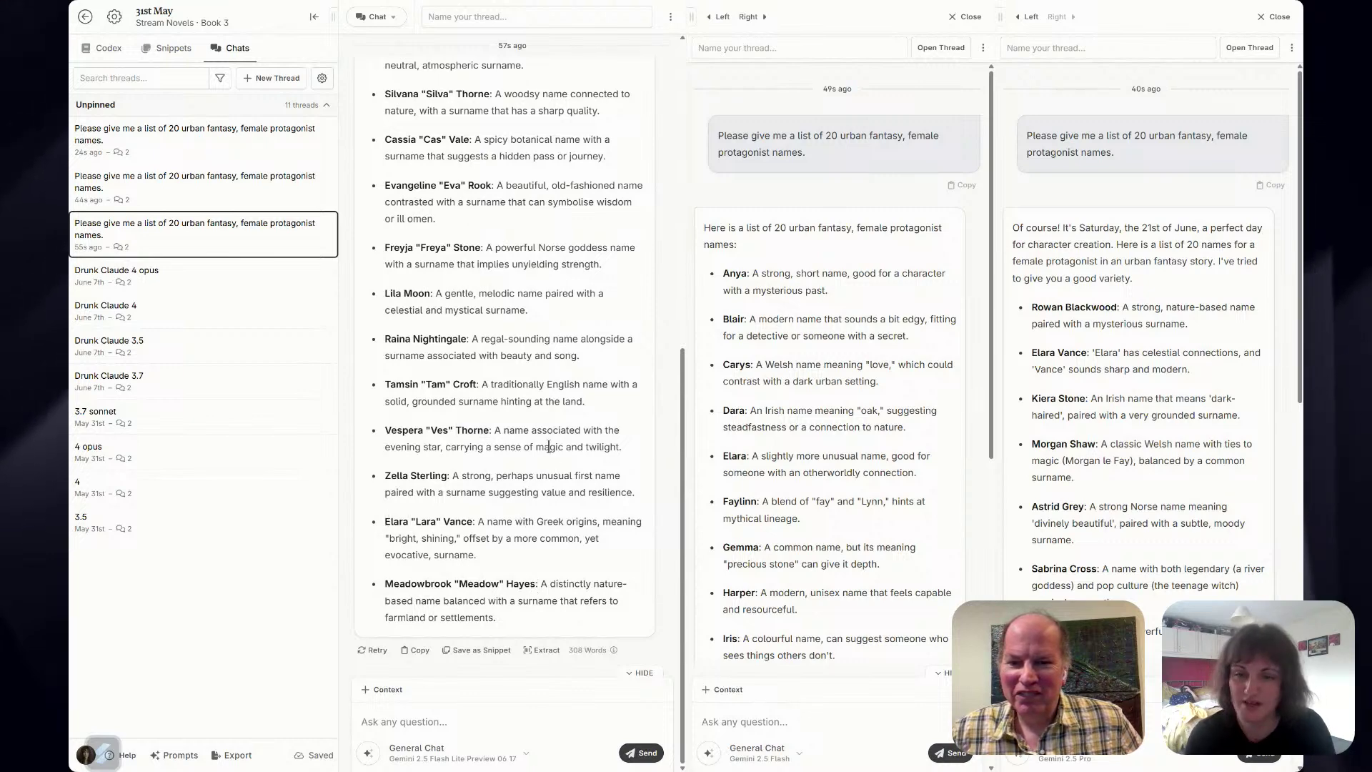
{"action": "key", "text": "alt+Tab"}
{"action": "key", "text": "Tab"}
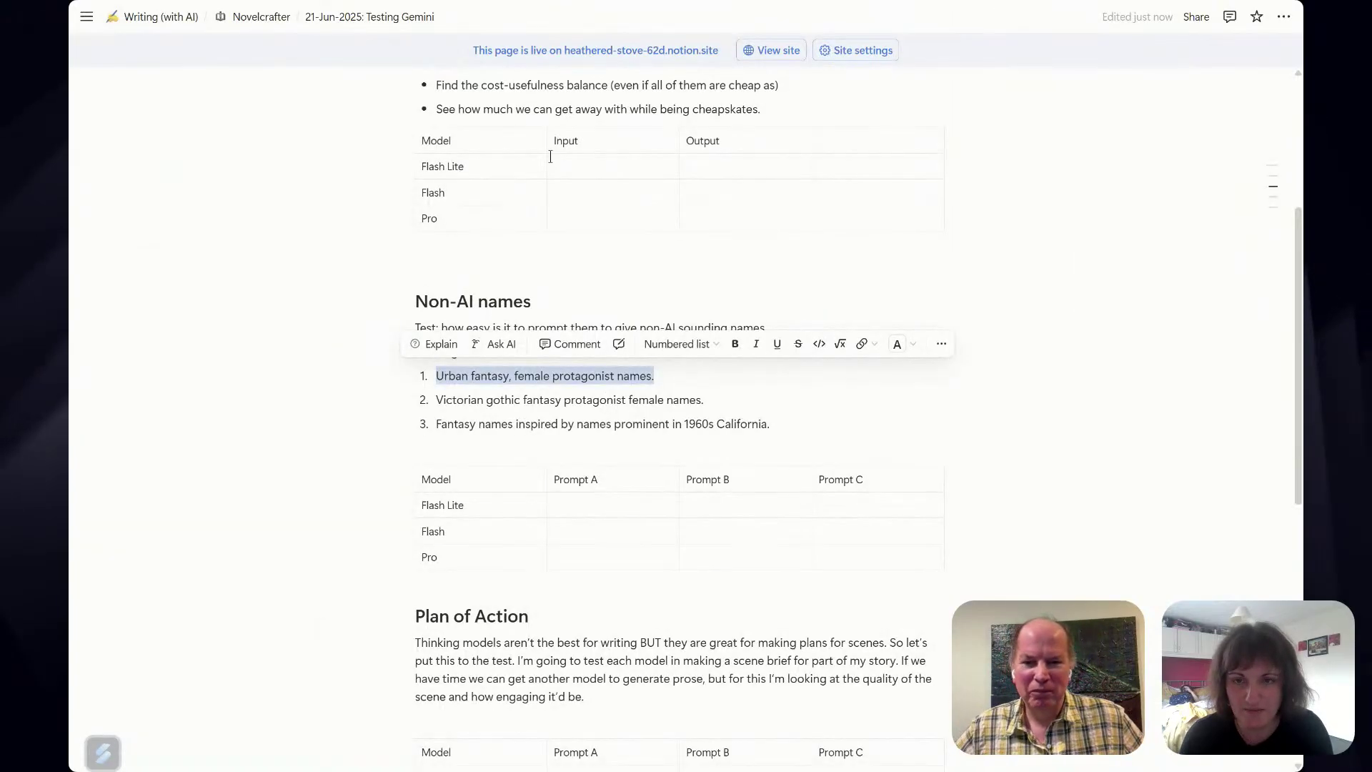
{"action": "left_click", "coordinate": [583, 167]}
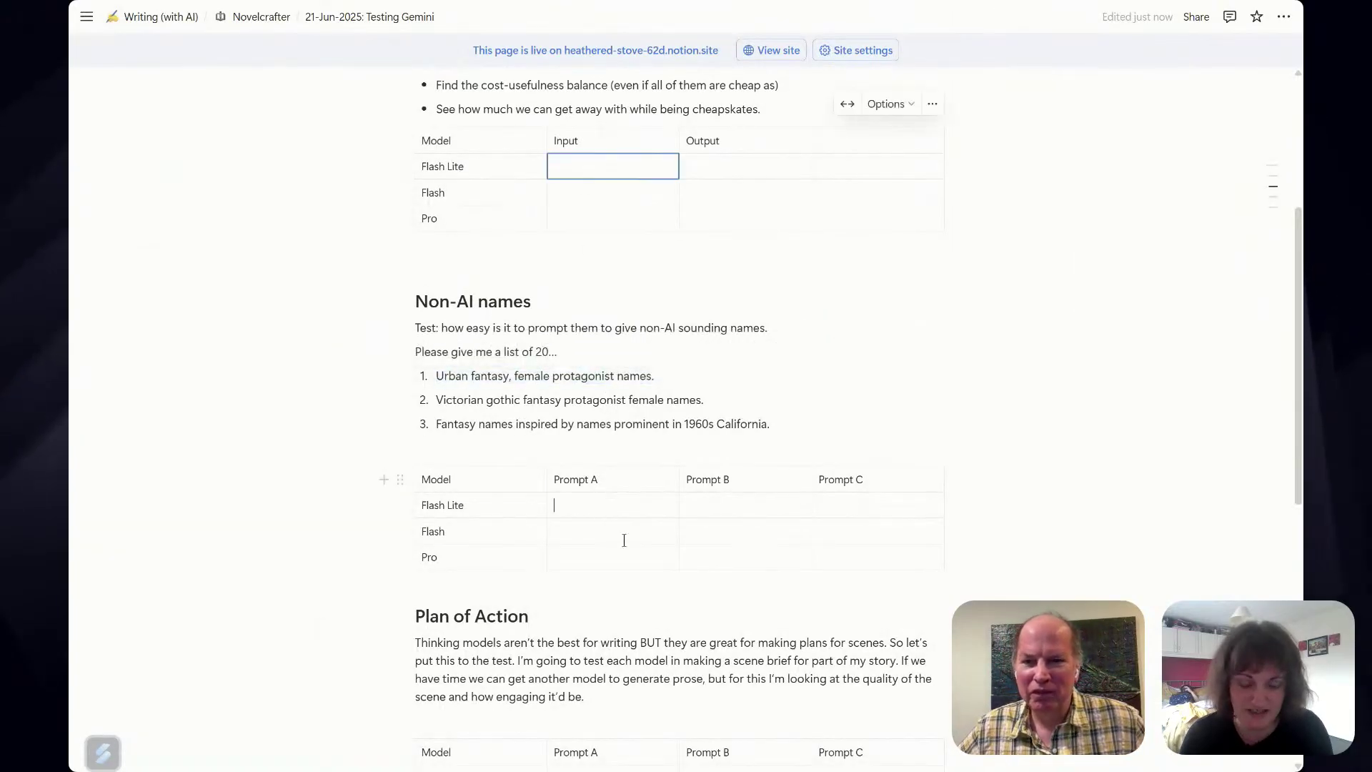
{"action": "type", "text": "Lots of AI-isms"}
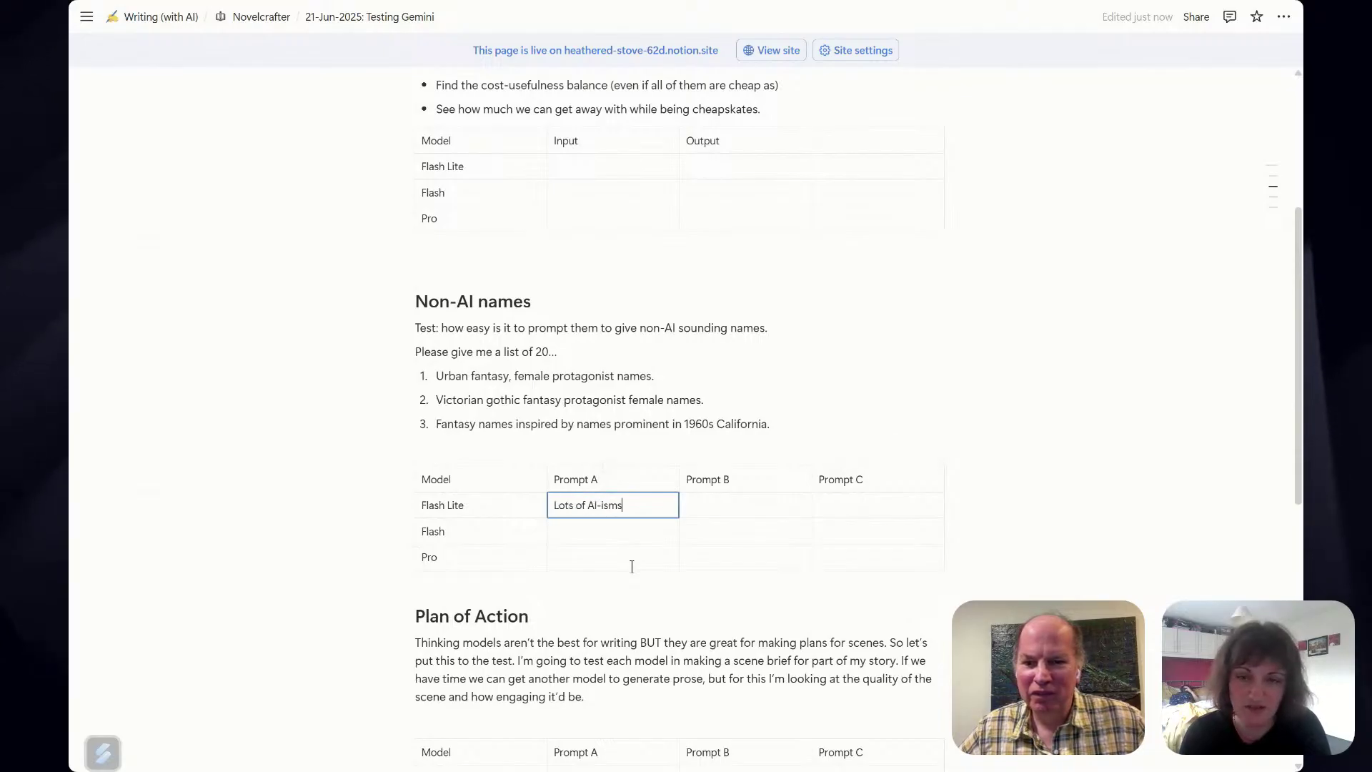
Read through Flash's name list in Novelcrafter, and enter "Less AI-isms - but is it because of no surnames?" for Flash under Prompt A in Notion.
{"action": "key", "text": "alt+Tab"}
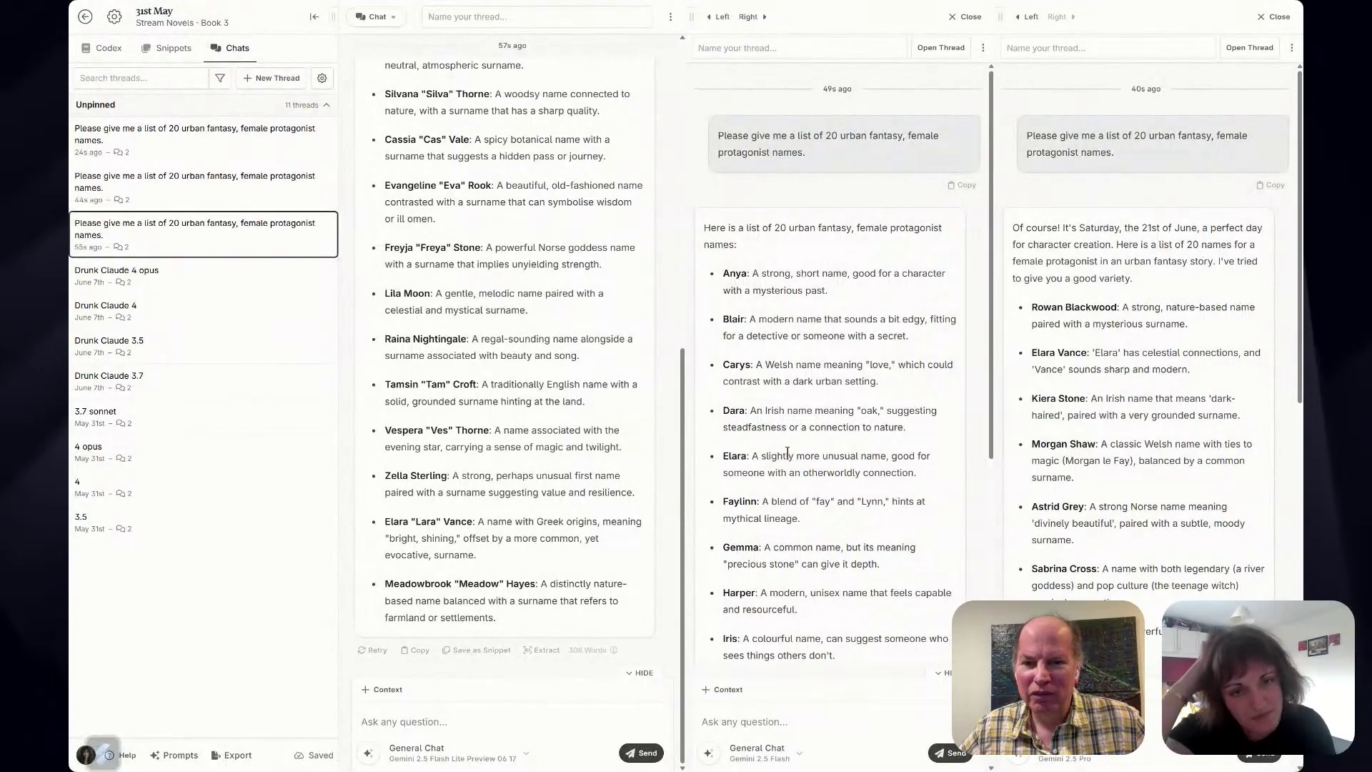
{"action": "scroll", "coordinate": [815, 391], "scroll_direction": "down", "scroll_amount": 1}
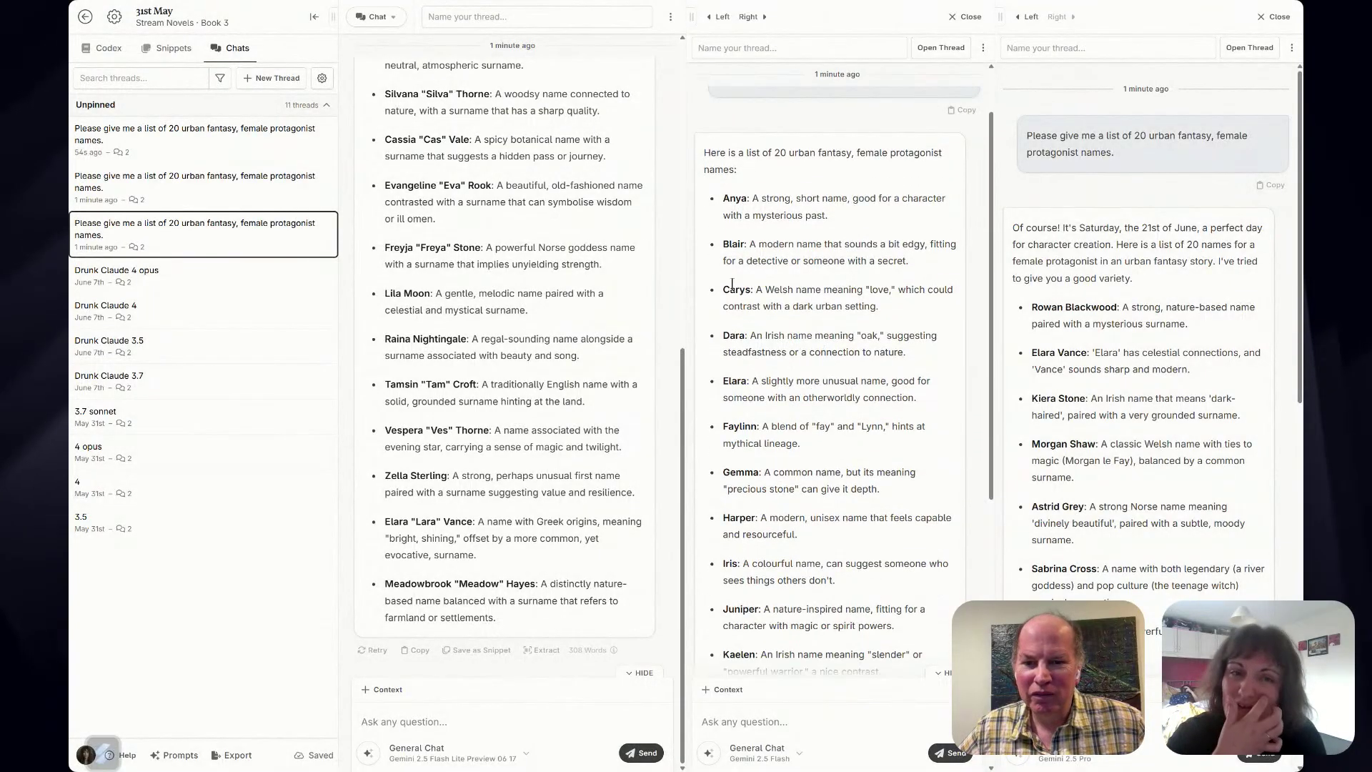
{"action": "scroll", "coordinate": [766, 304], "scroll_direction": "down", "scroll_amount": 1}
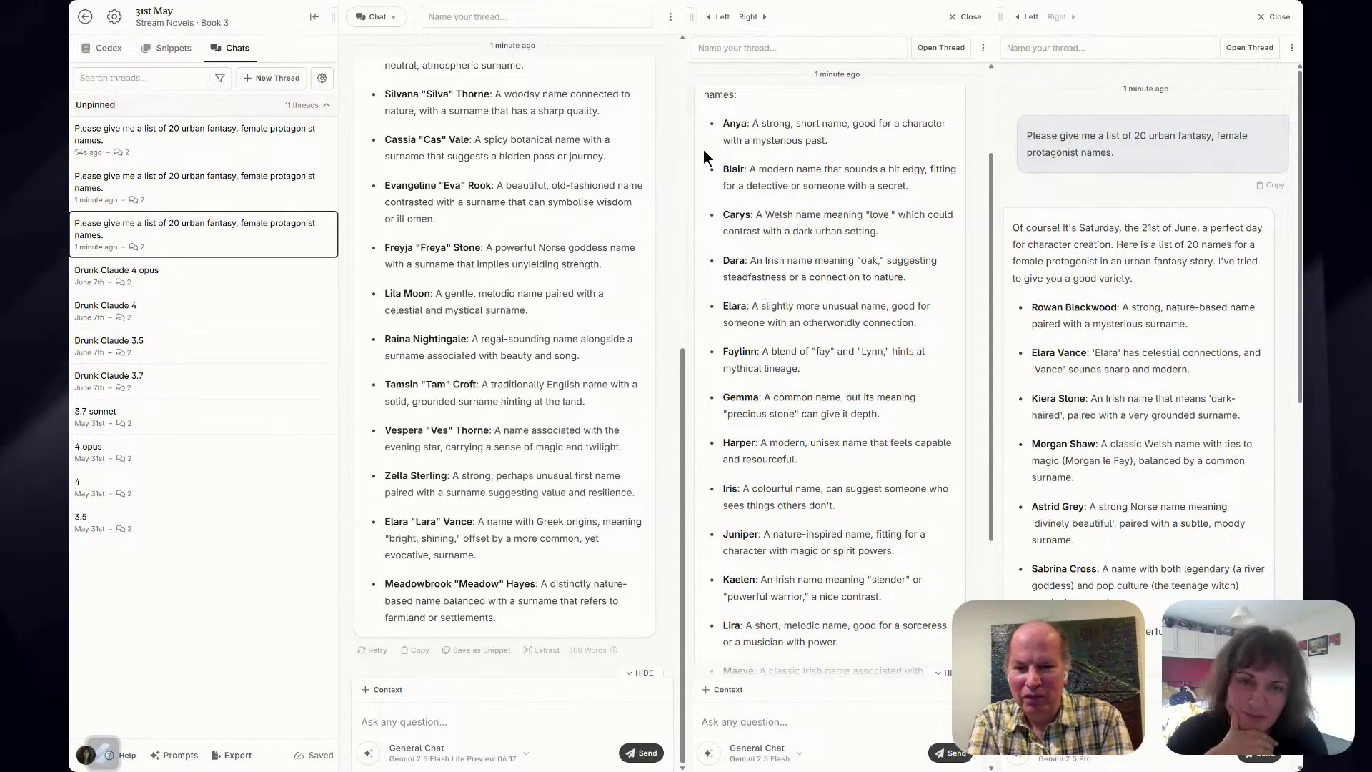
{"action": "scroll", "coordinate": [751, 448], "scroll_direction": "down", "scroll_amount": 3}
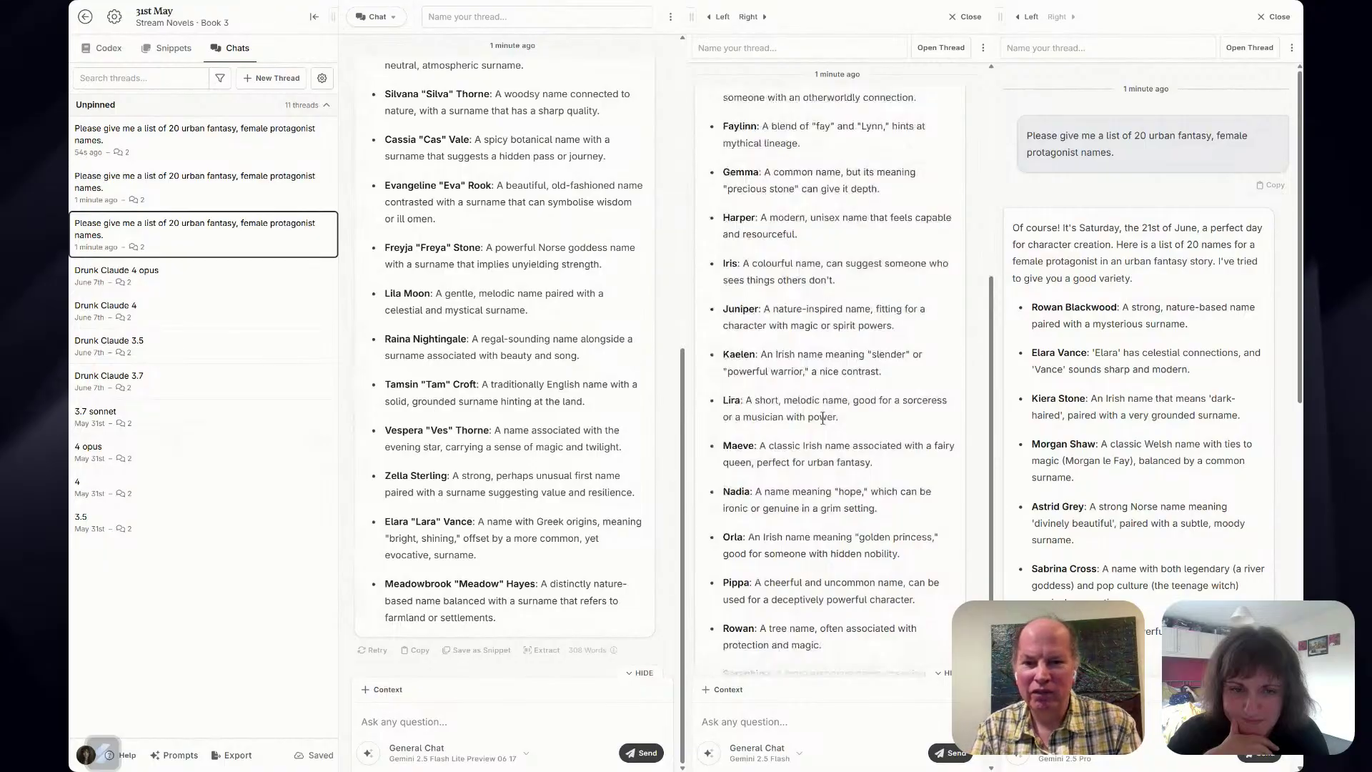
{"action": "scroll", "coordinate": [822, 418], "scroll_direction": "down", "scroll_amount": 3}
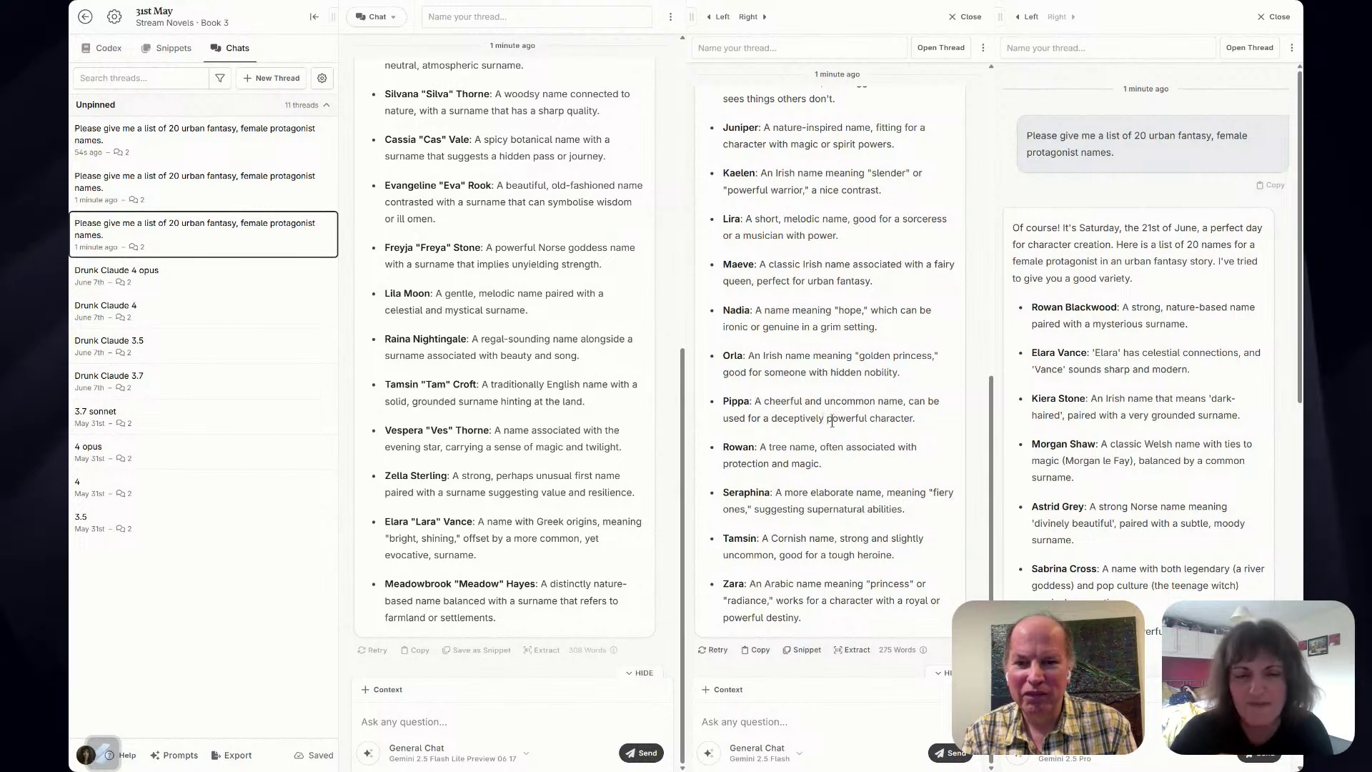
{"action": "scroll", "coordinate": [832, 418], "scroll_direction": "up", "scroll_amount": 7}
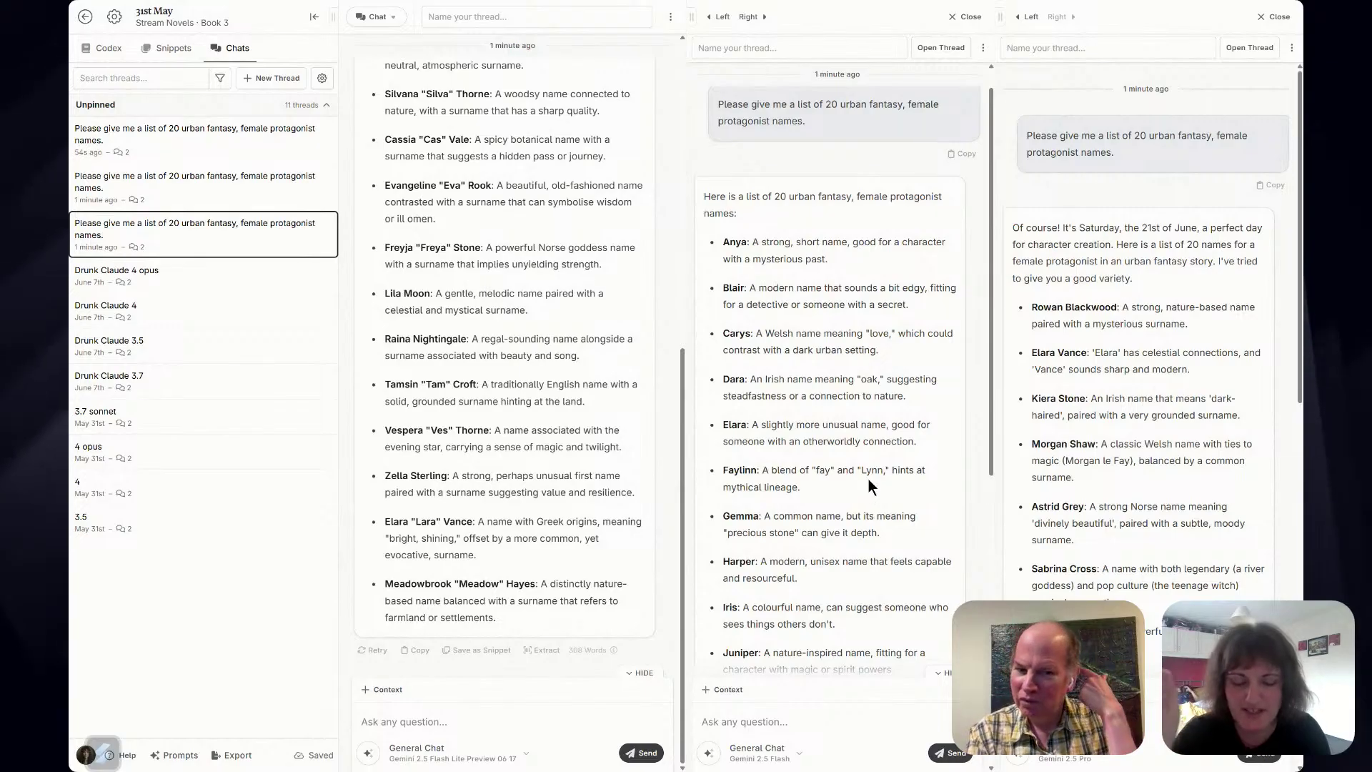
{"action": "key", "text": "alt+Tab"}
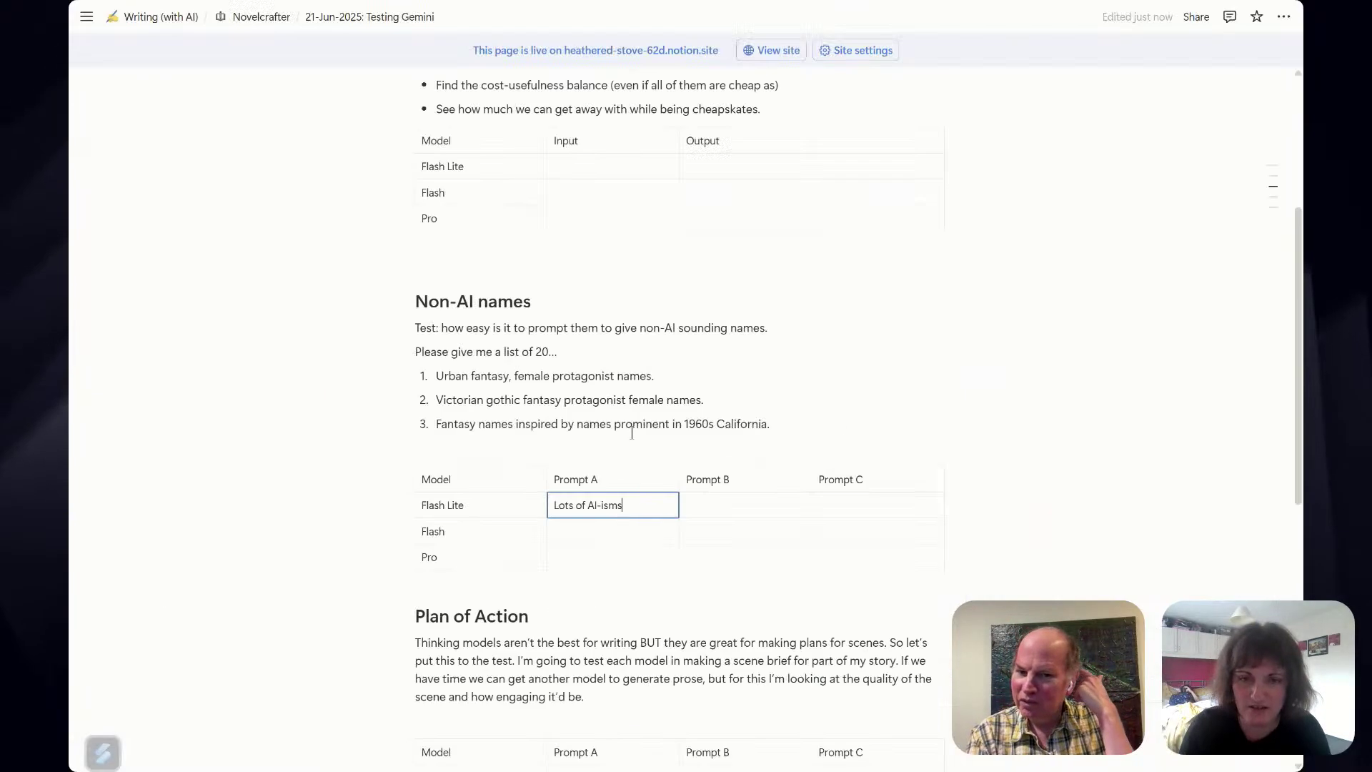
{"action": "left_click", "coordinate": [593, 537]}
{"action": "type", "text": "Le"}
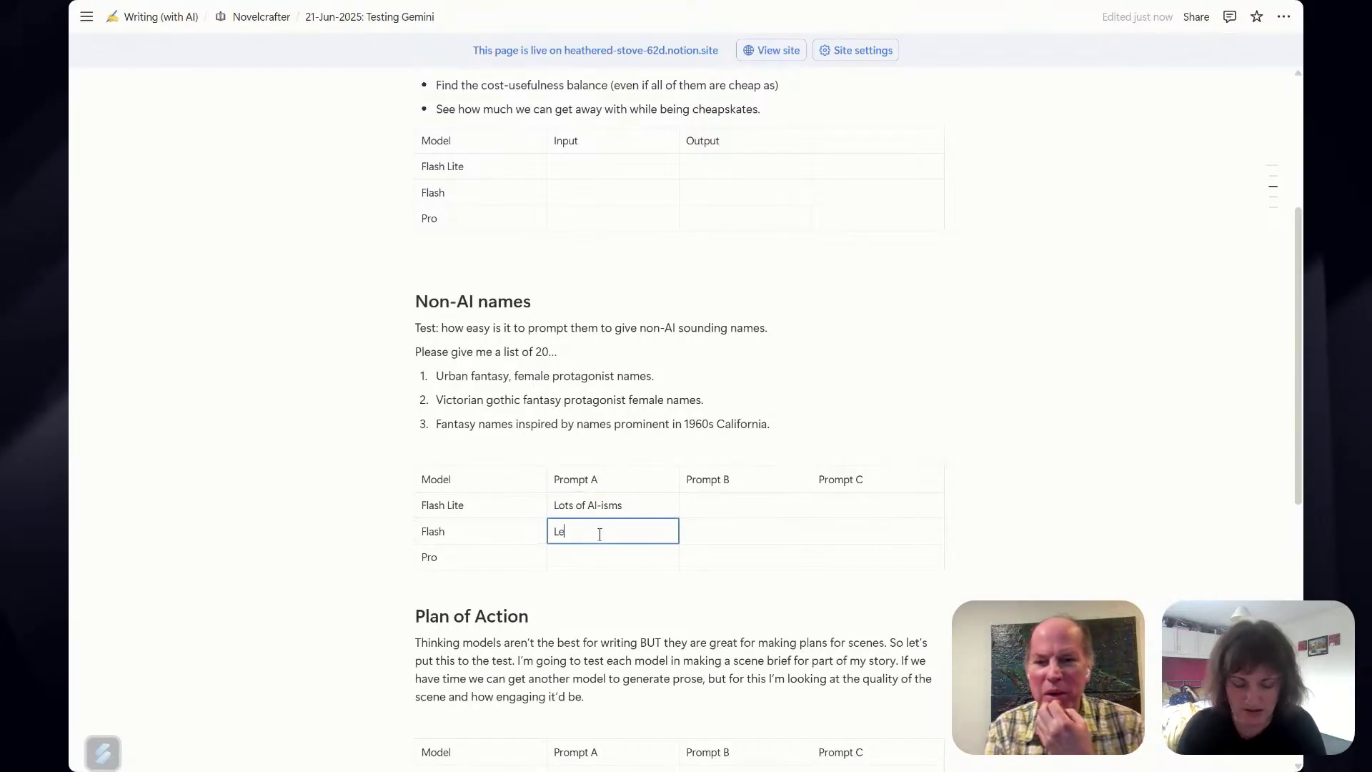
{"action": "type", "text": "ss AI-isms -"}
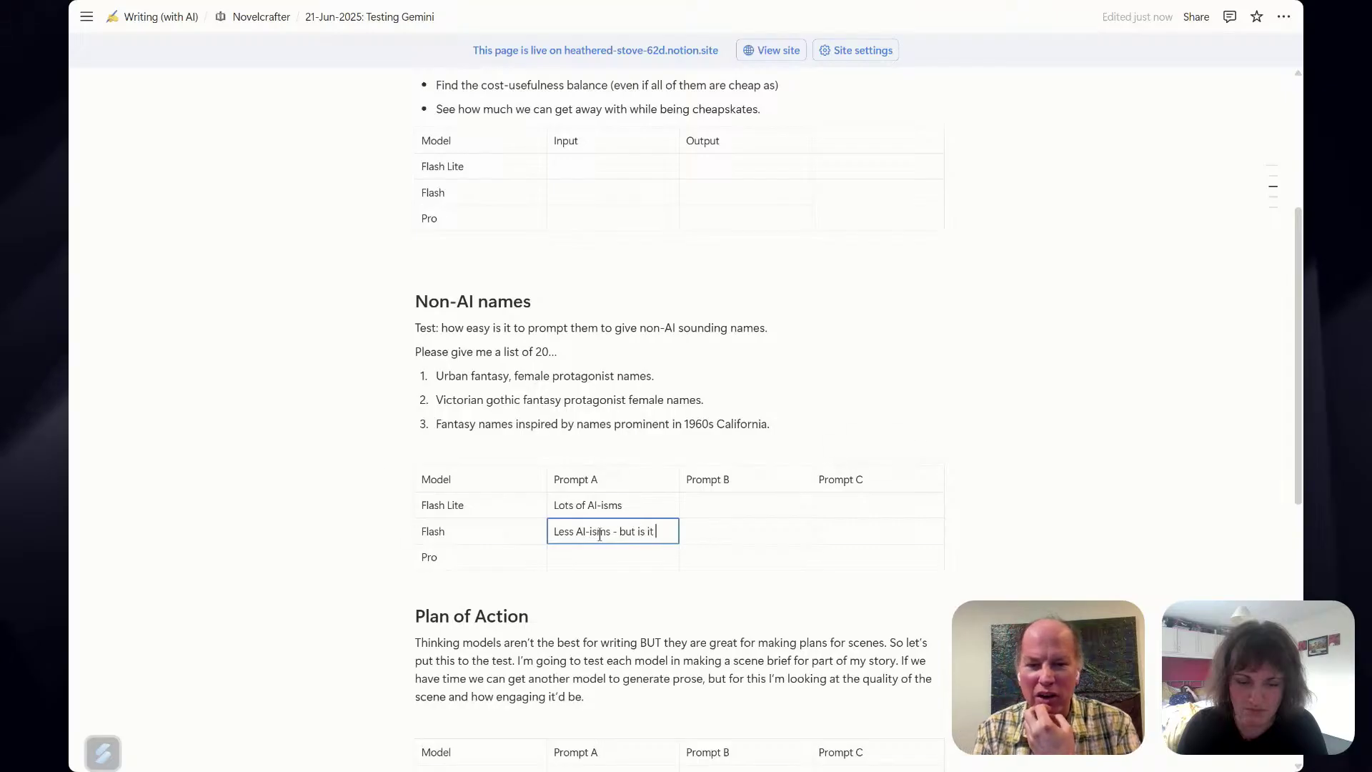
{"action": "type", "text": " but is it because of no surna"}
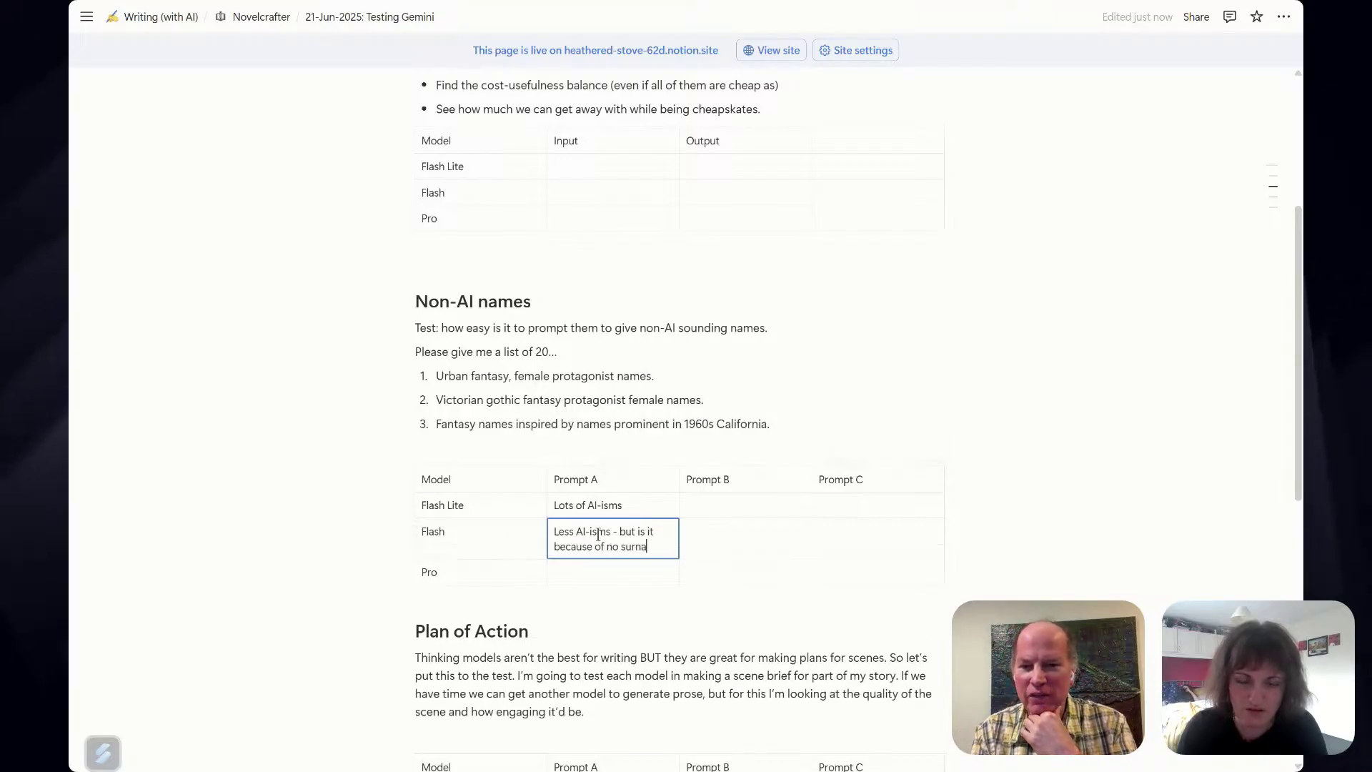
{"action": "type", "text": "mes?"}
Switch to Novelcrafter and read through Gemini 2.5 Pro's list of protagonist names, examining its first names, nicknames and surnames.
{"action": "key", "text": "alt+Tab"}
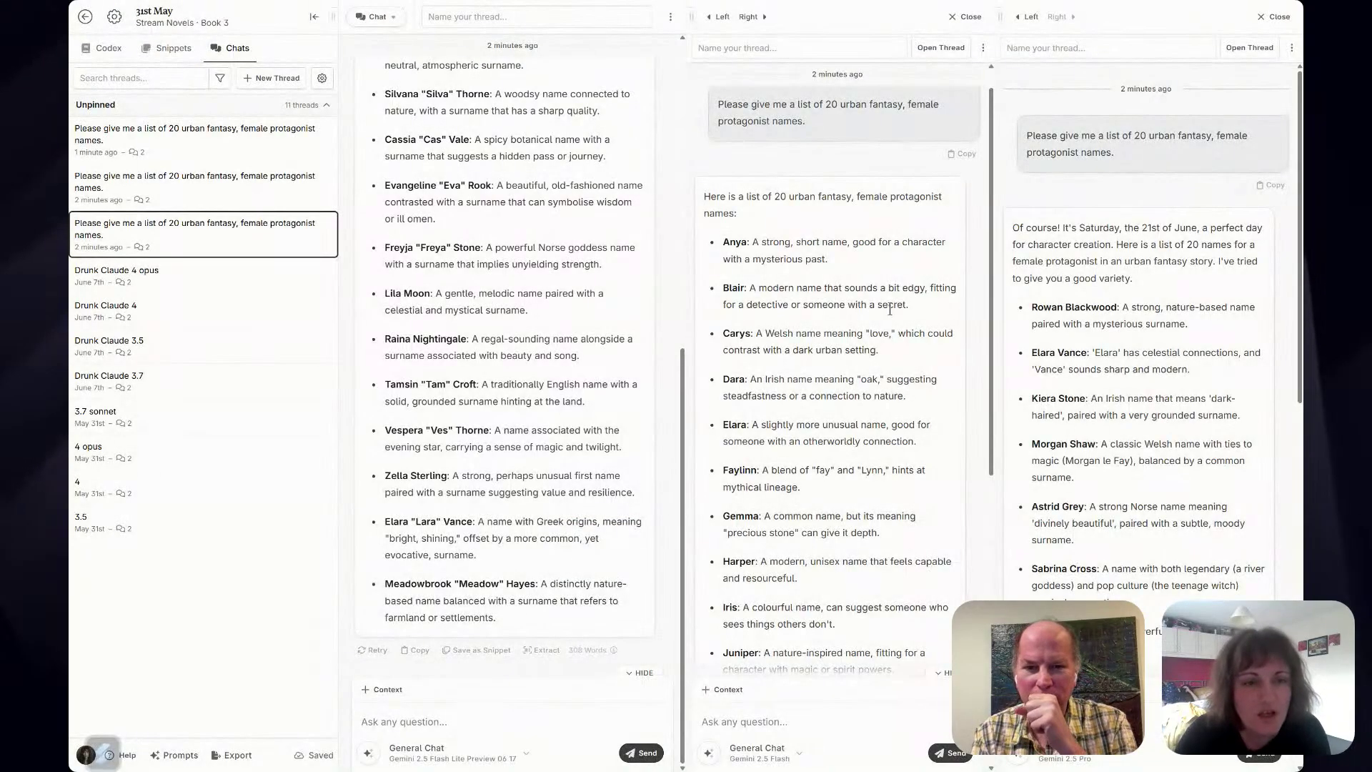
{"action": "scroll", "coordinate": [1102, 393], "scroll_direction": "down", "scroll_amount": 2}
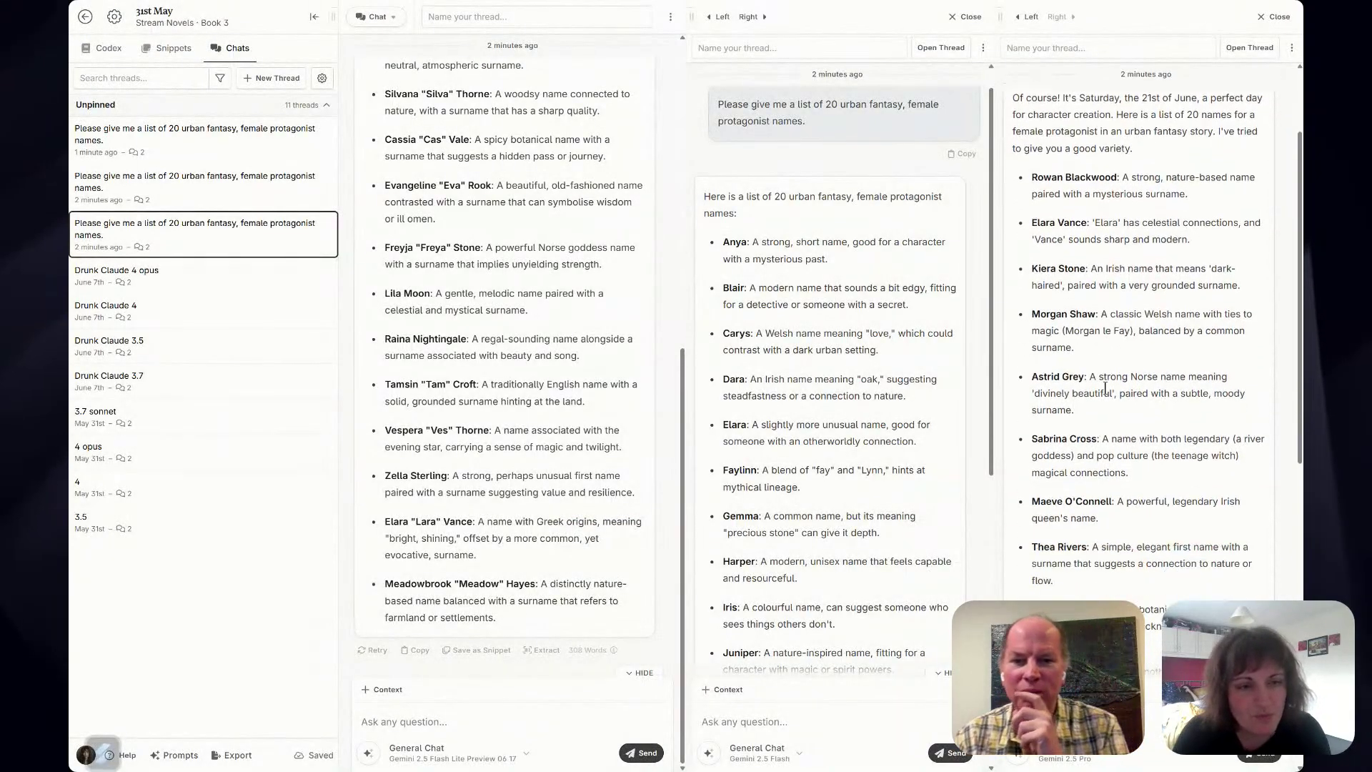
{"action": "scroll", "coordinate": [1105, 388], "scroll_direction": "down", "scroll_amount": 1}
{"action": "scroll", "coordinate": [1105, 388], "scroll_direction": "down", "scroll_amount": 1}
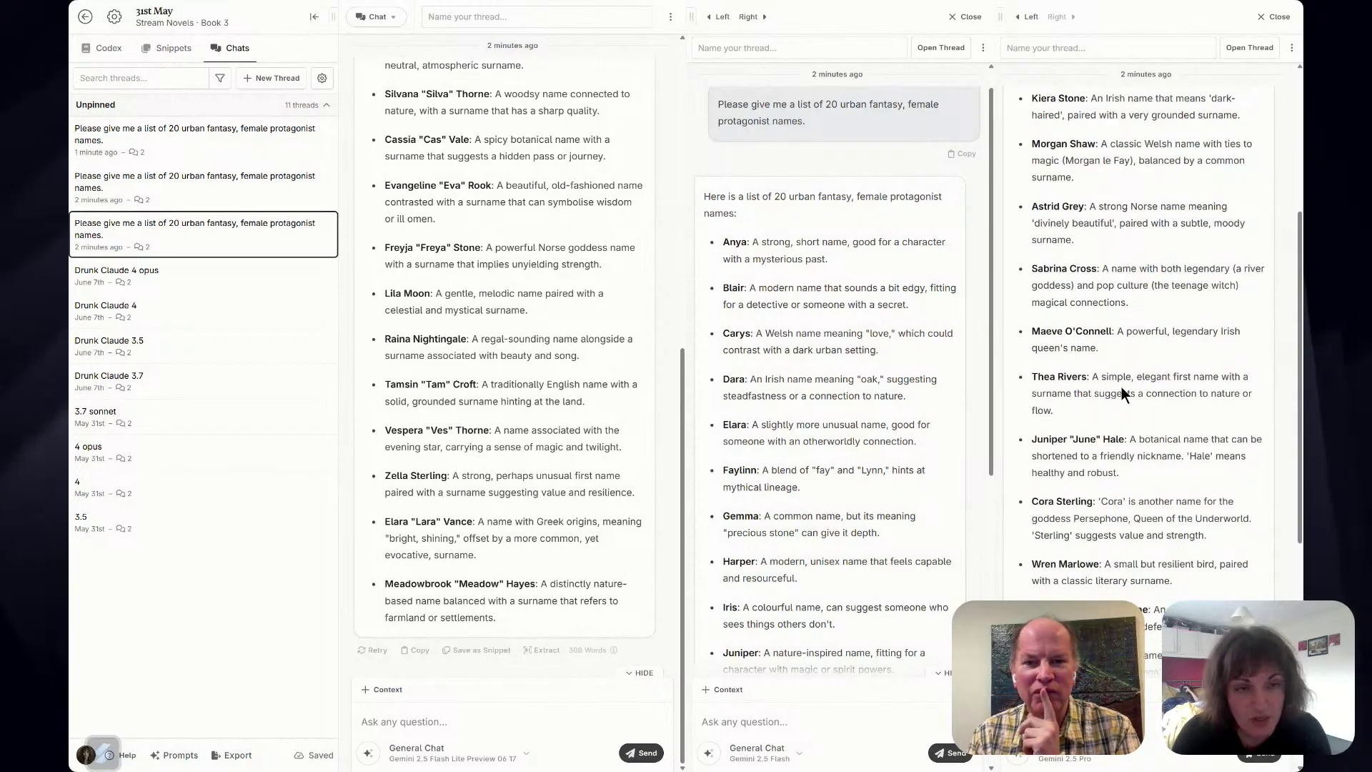
{"action": "scroll", "coordinate": [1121, 392], "scroll_direction": "down", "scroll_amount": 1}
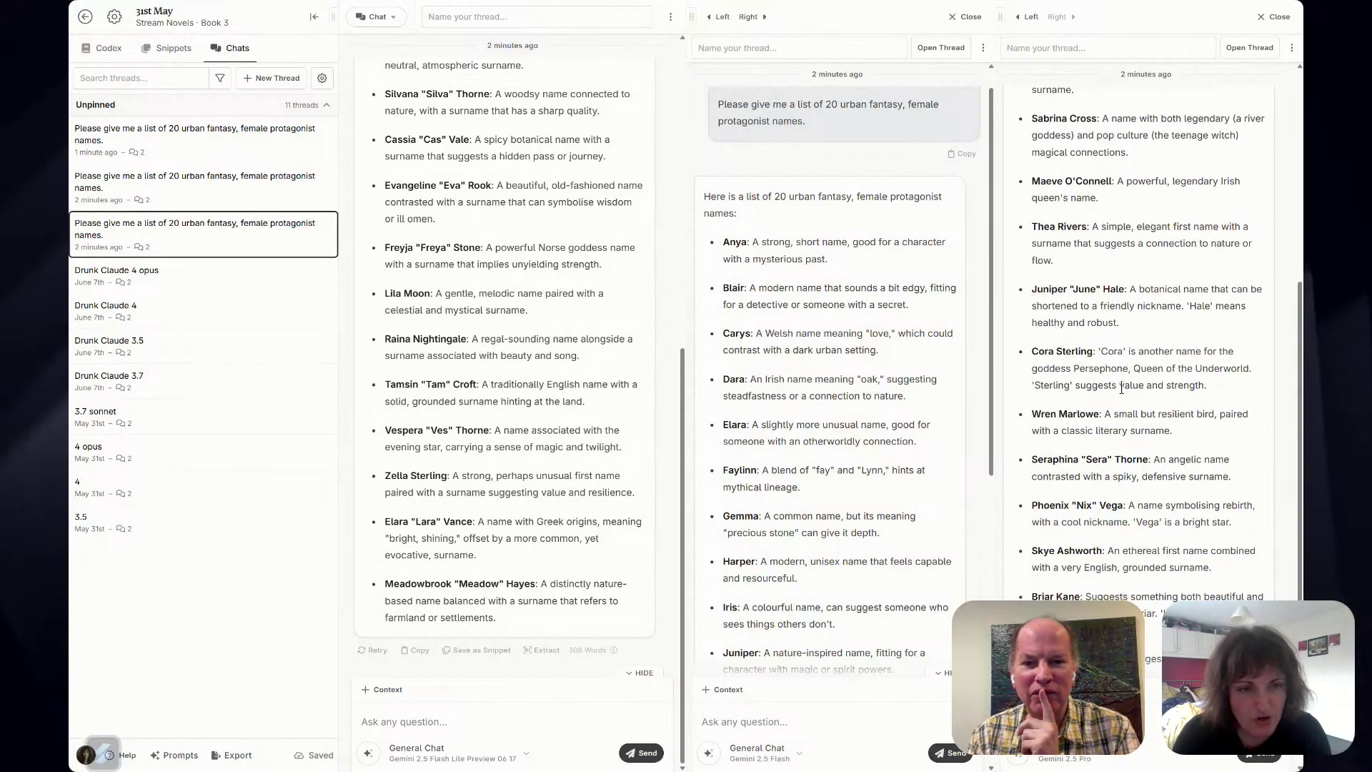
{"action": "scroll", "coordinate": [1122, 392], "scroll_direction": "down", "scroll_amount": 1}
{"action": "scroll", "coordinate": [1178, 391], "scroll_direction": "down", "scroll_amount": 1}
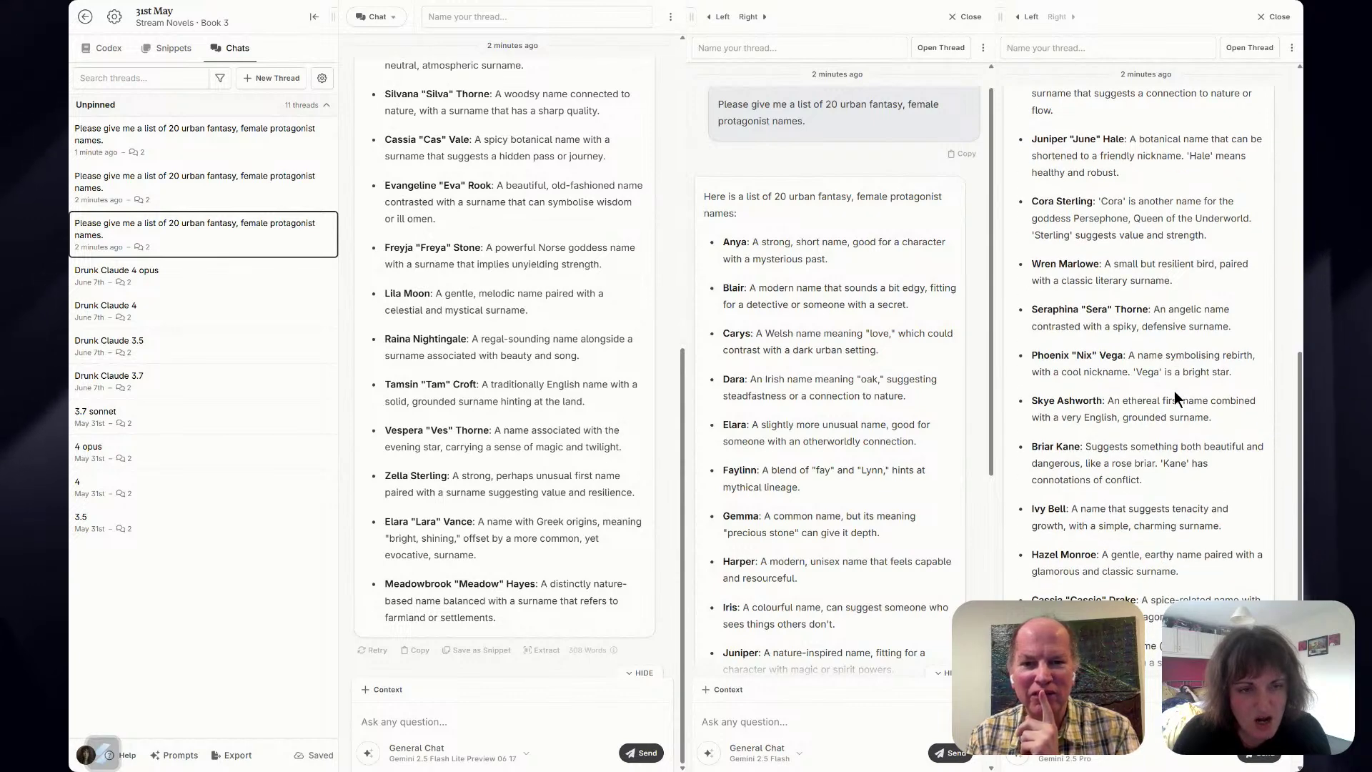
{"action": "scroll", "coordinate": [1174, 392], "scroll_direction": "down", "scroll_amount": 1}
{"action": "scroll", "coordinate": [1174, 392], "scroll_direction": "down", "scroll_amount": 1}
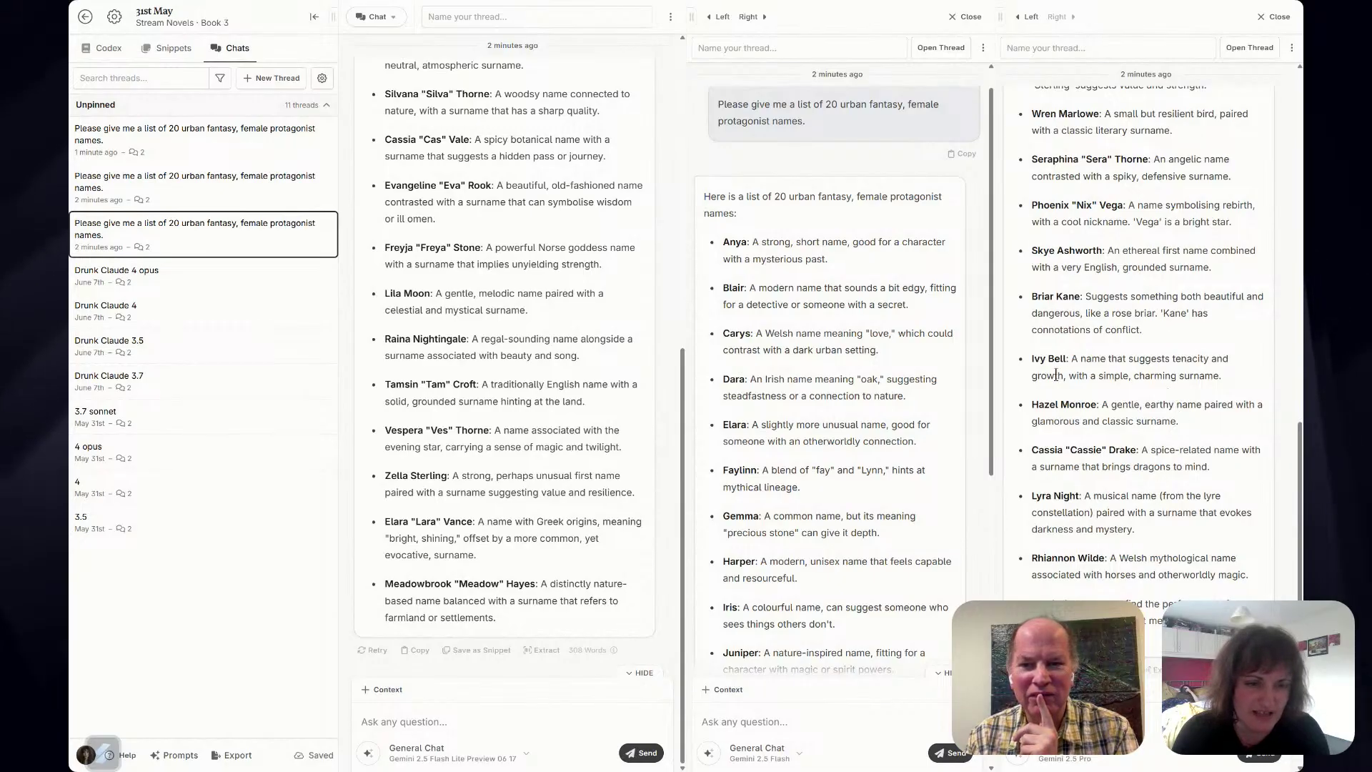
{"action": "scroll", "coordinate": [1071, 517], "scroll_direction": "up", "scroll_amount": 5}
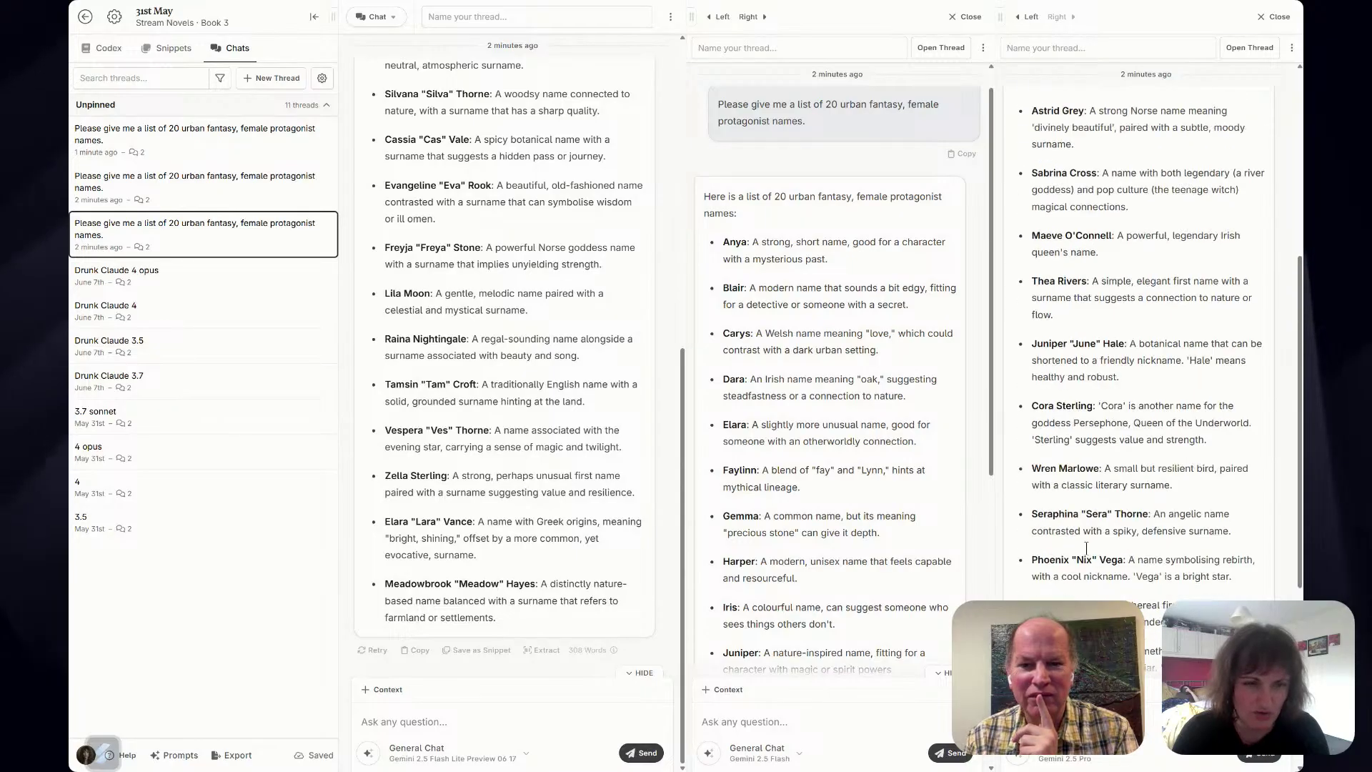
{"action": "scroll", "coordinate": [1087, 350], "scroll_direction": "up", "scroll_amount": 3}
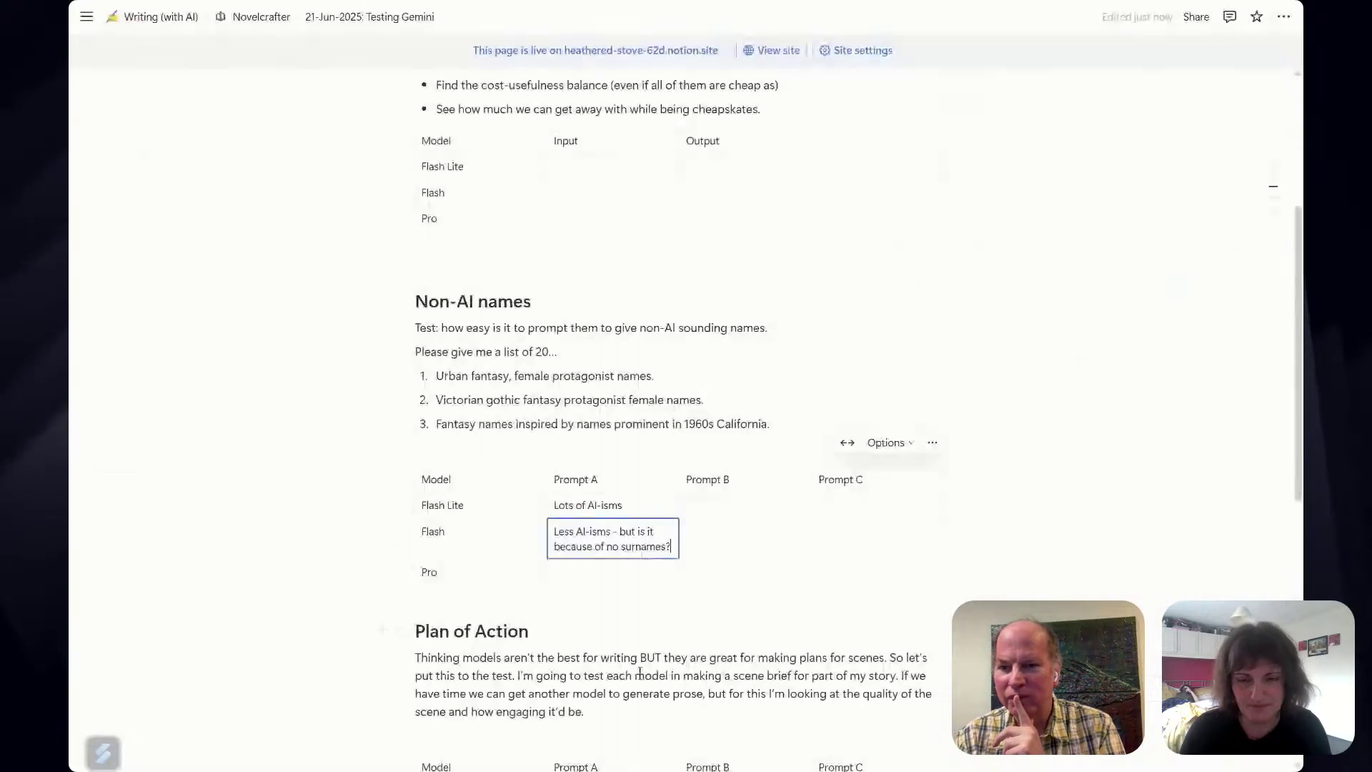
In the Notion names table, enter "Some AI-like names, but also some really good ones." for Pro under Prompt A.
{"action": "left_click", "coordinate": [601, 576]}
{"action": "left_click", "coordinate": [601, 575]}
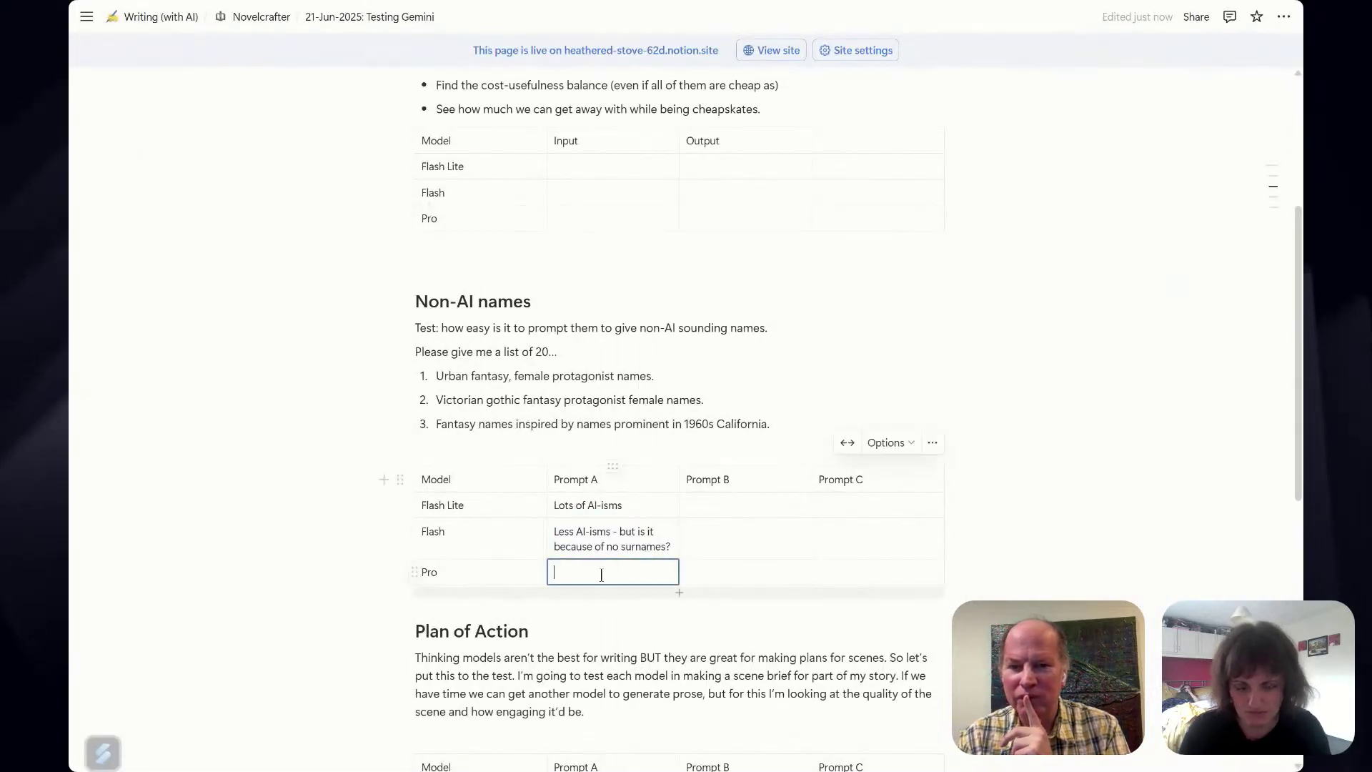
{"action": "type", "text": "Some AI-l"}
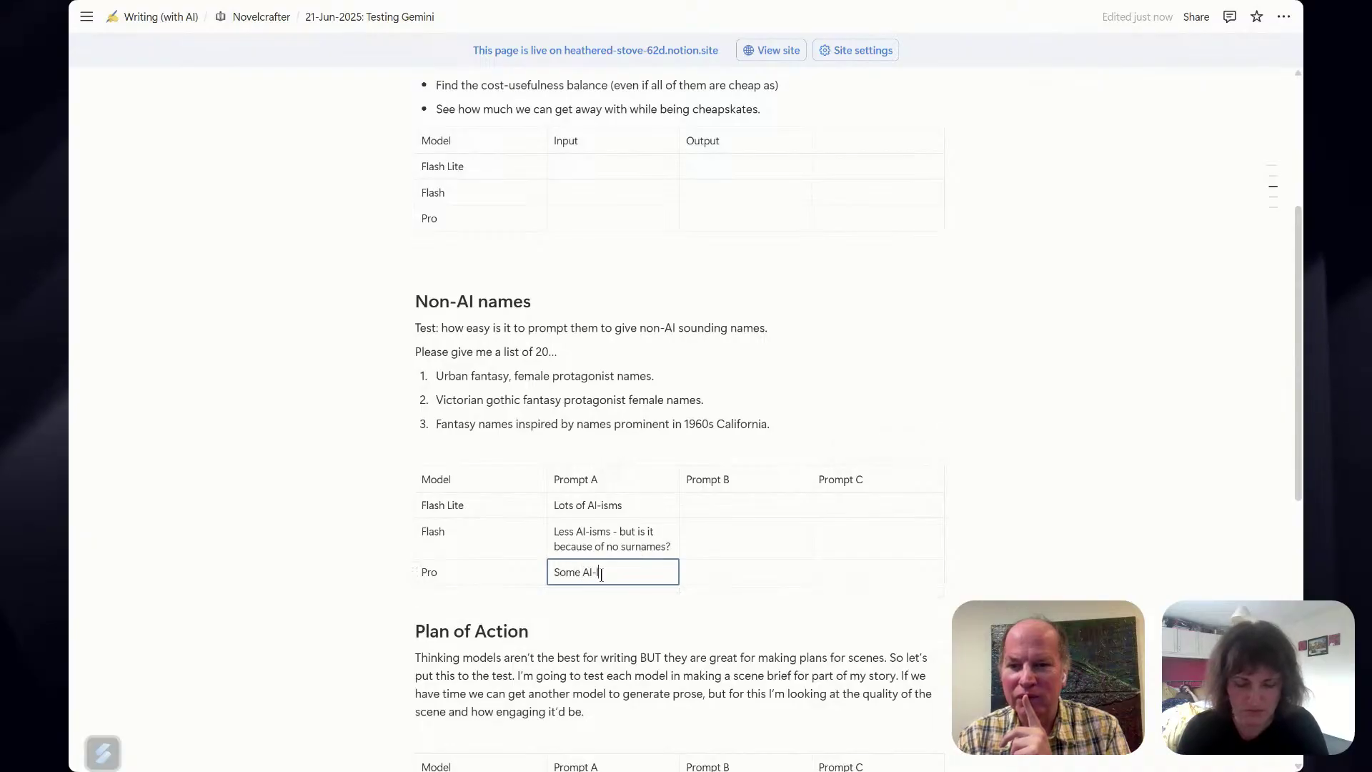
{"action": "type", "text": "ike names, but"}
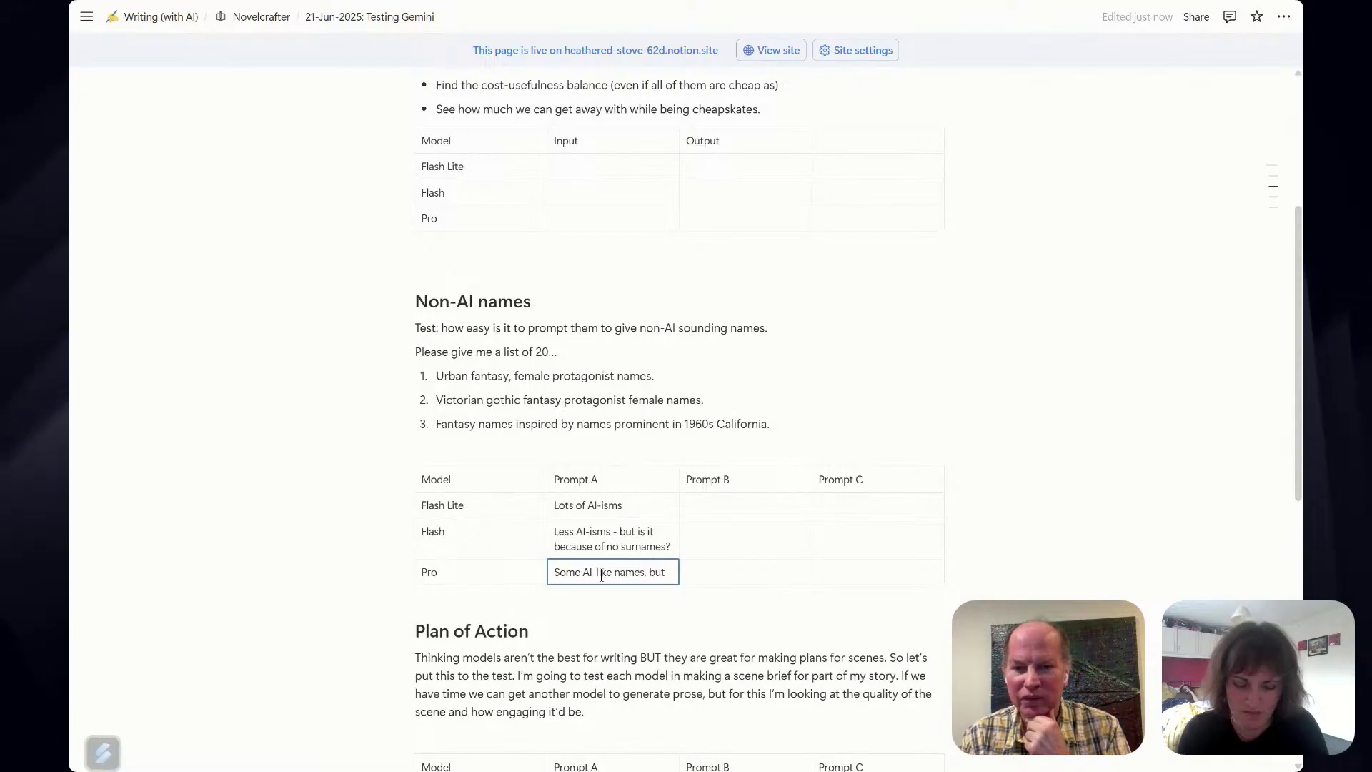
{"action": "type", "text": "also some really"}
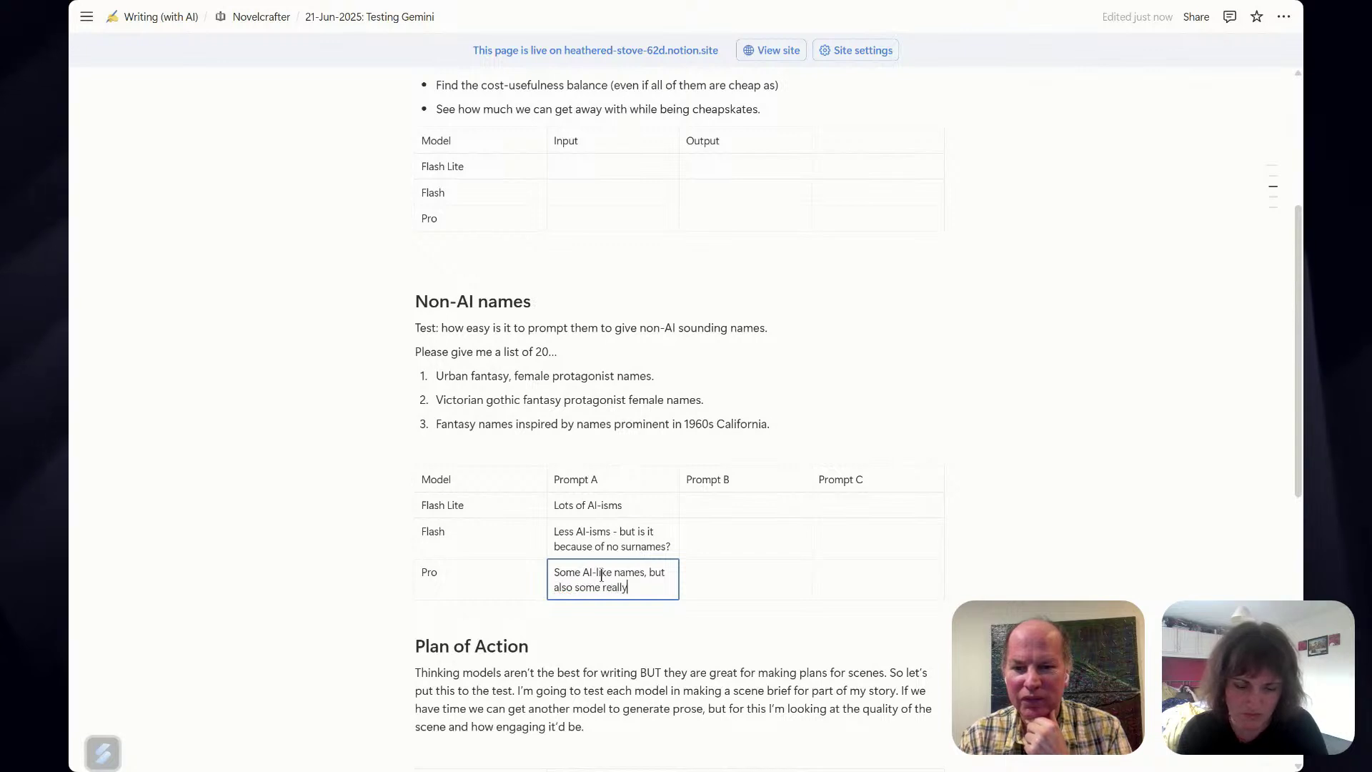
{"action": "type", "text": " good ones."}
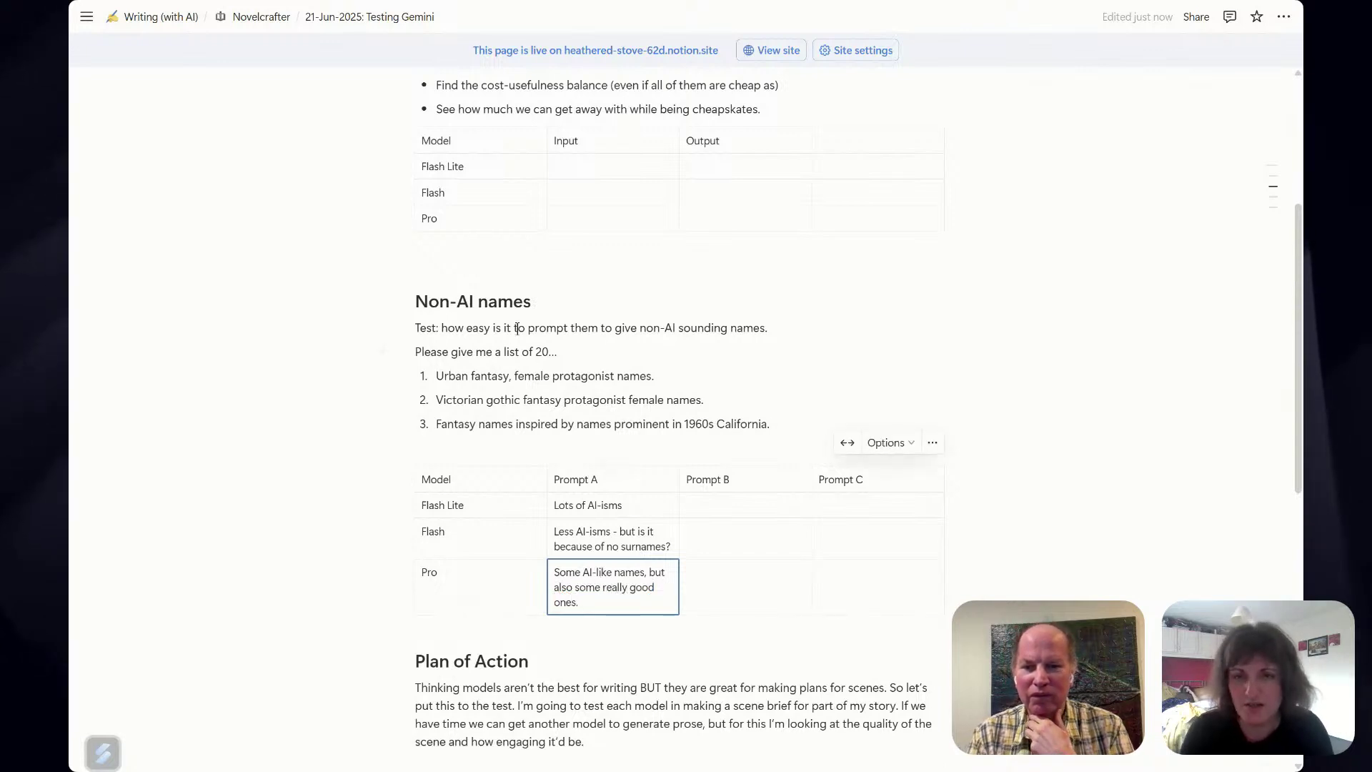
Copy the Victorian gothic prompt line from Notion, and draft "now give me 20 Victorian gothic fantasy protagonist female names" in Novelcrafter's Flash Lite thread.
{"action": "left_click_drag", "start_coordinate": [439, 394], "coordinate": [695, 404]}
{"action": "key", "text": "ctrl+c"}
{"action": "key", "text": "alt+Tab"}
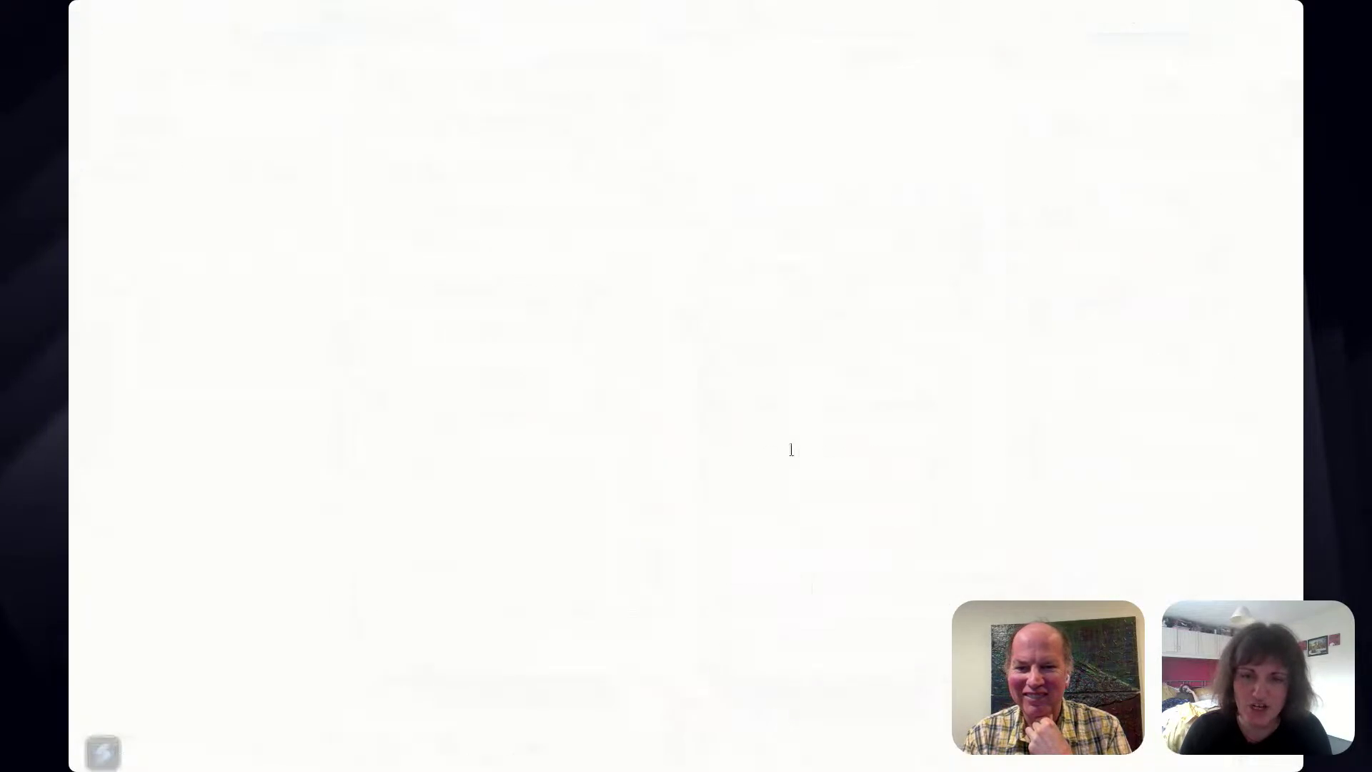
{"action": "left_click", "coordinate": [468, 713]}
{"action": "type", "text": "now"}
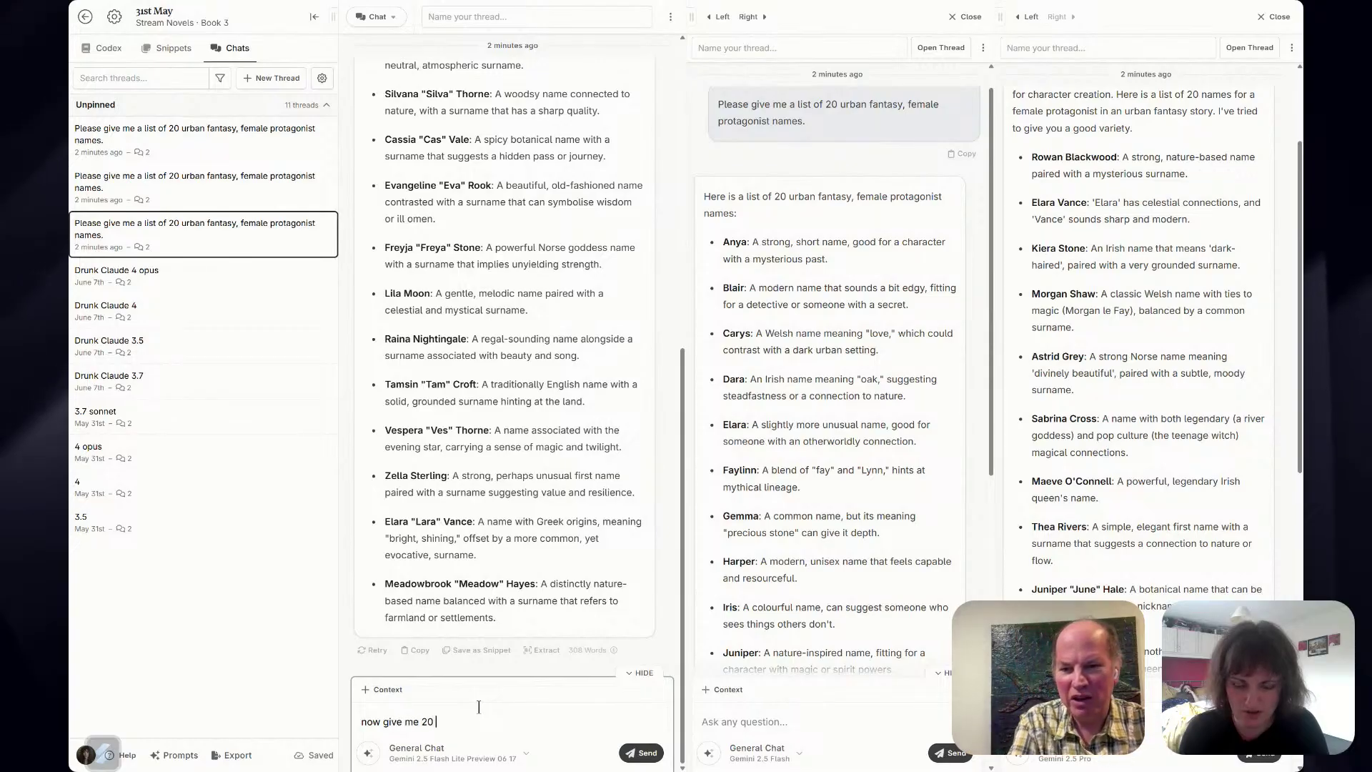
{"action": "type", "text": " give me 20"}
{"action": "key", "text": "ctrl+v"}
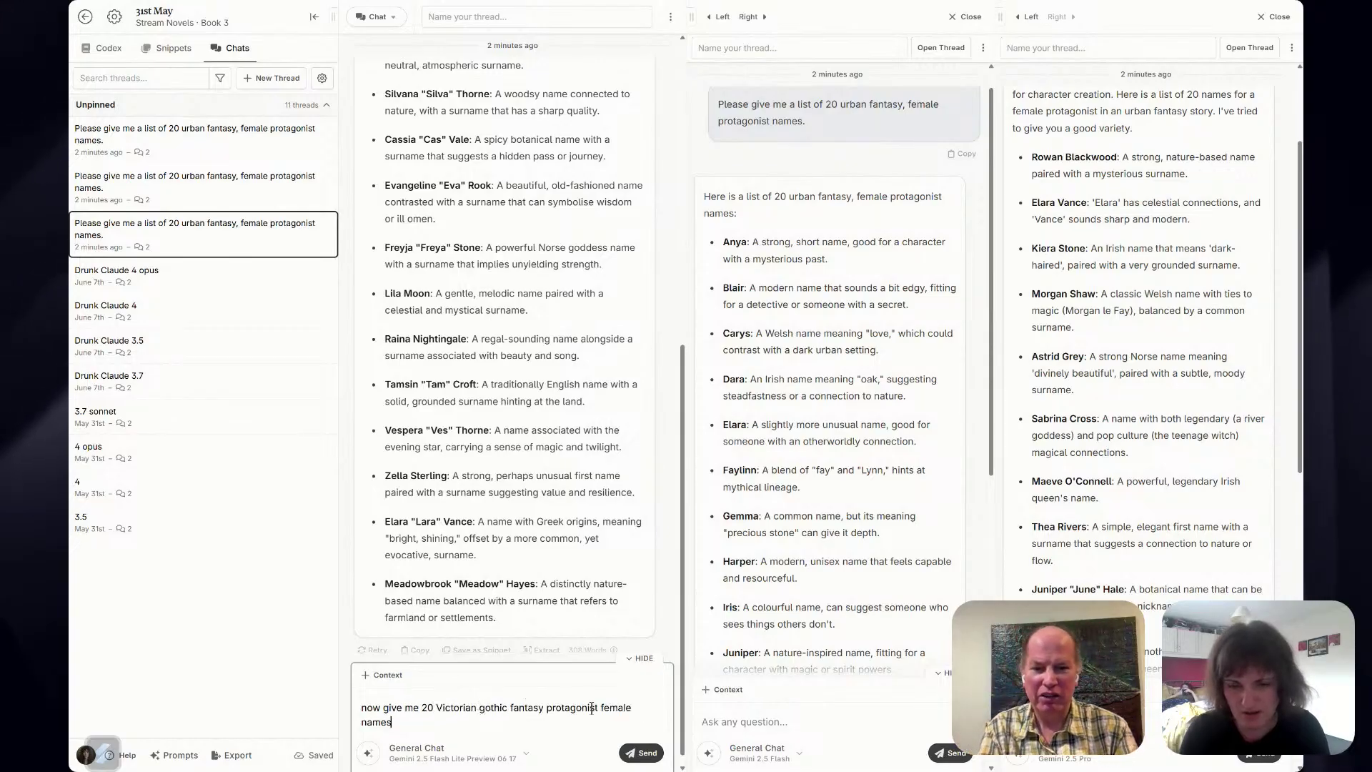
Enter "now give me 20 Victorian gothic fantasy protagonist female names" in the Flash thread, and send the prompt in the Flash Lite, Flash and Pro threads.
{"action": "left_click", "coordinate": [754, 719]}
{"action": "type", "text": "now give me 20 Victorian gothic fantasy protagonist female names"}
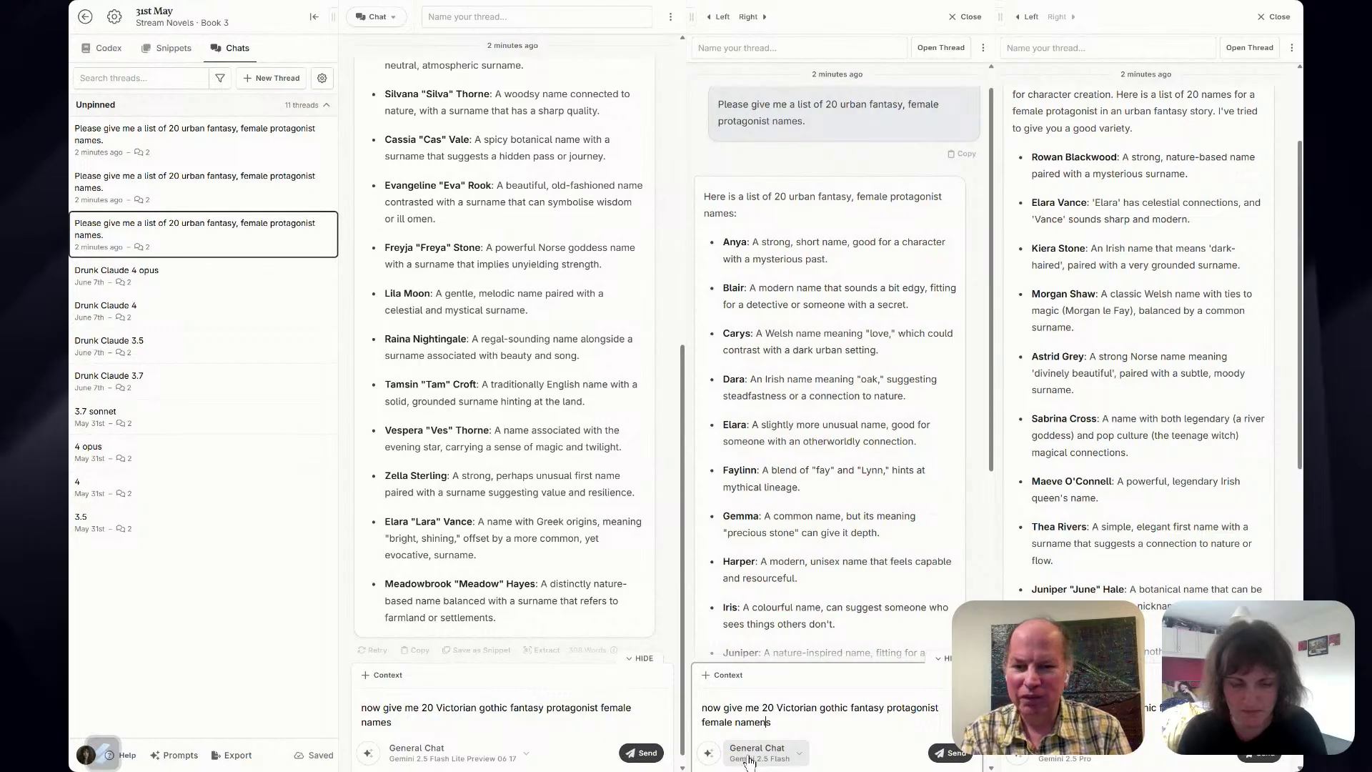
{"action": "key", "text": "ctrl+a"}
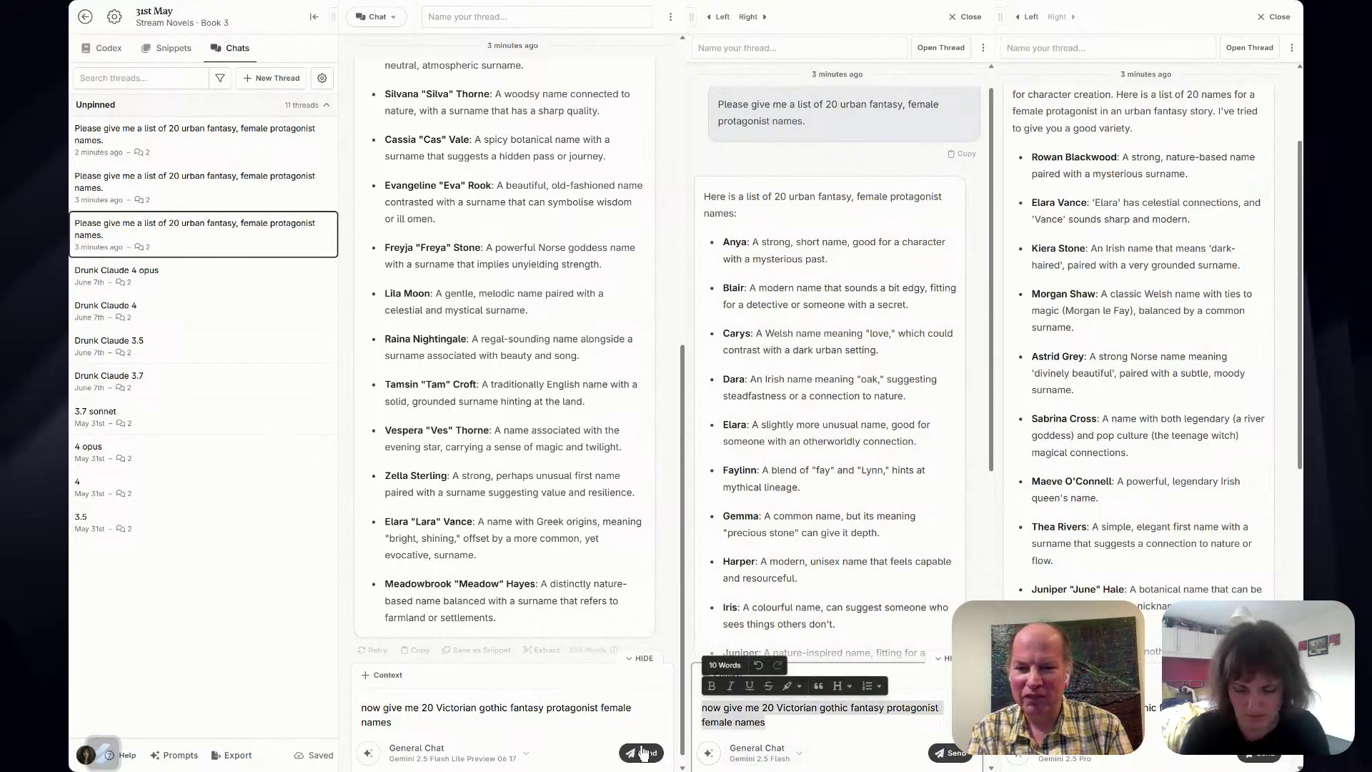
{"action": "left_click", "coordinate": [641, 753]}
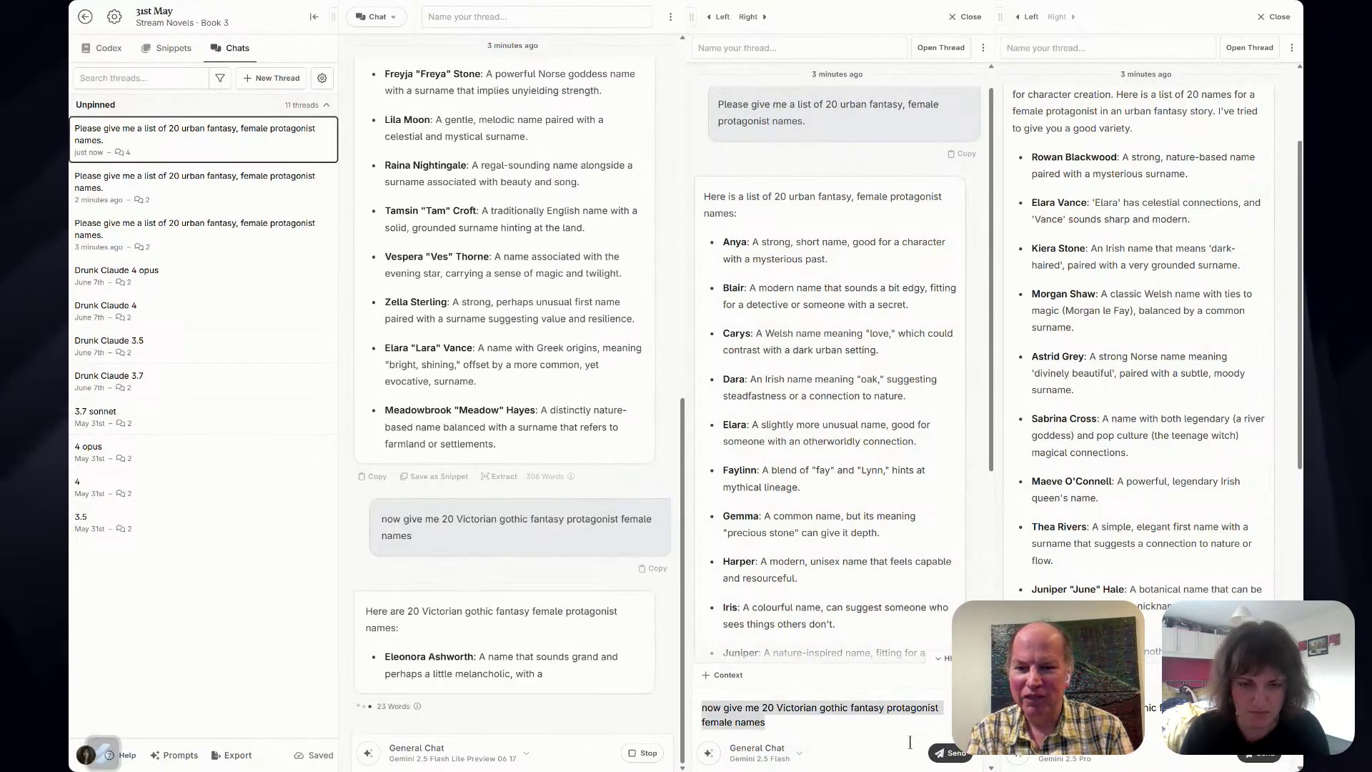
{"action": "left_click", "coordinate": [965, 755]}
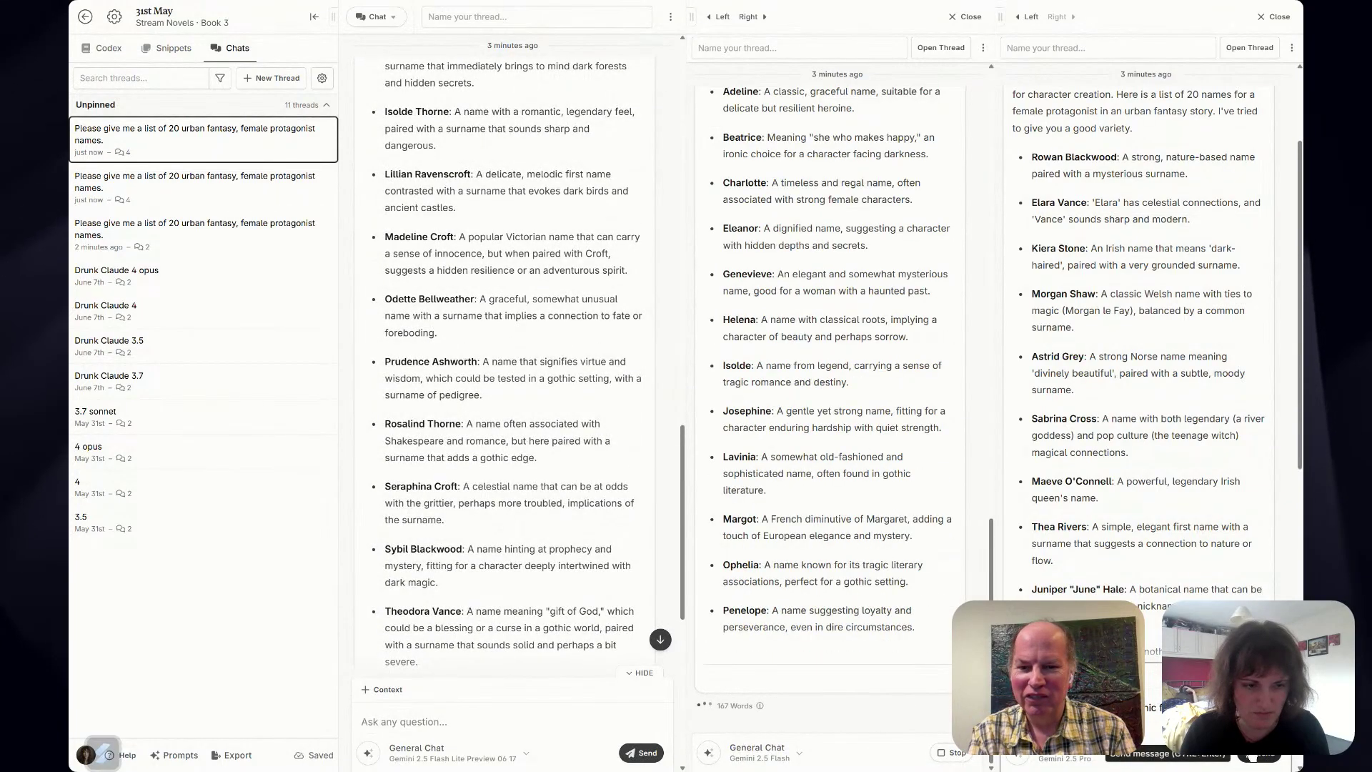
{"action": "left_click", "coordinate": [1273, 761]}
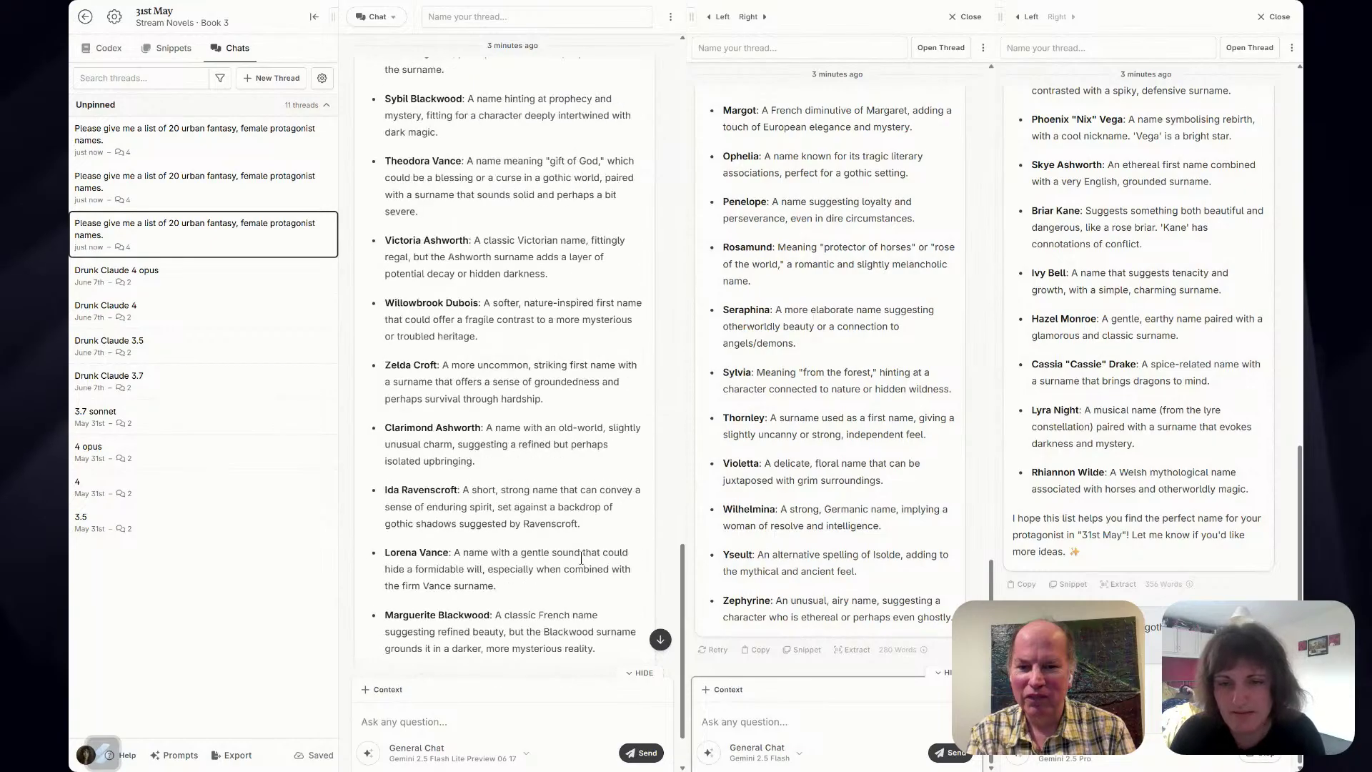
Read through Flash Lite's full list of Victorian gothic protagonist names, examining its forenames and surnames for AI-sounding choices.
{"action": "scroll", "coordinate": [577, 558], "scroll_direction": "up", "scroll_amount": 15}
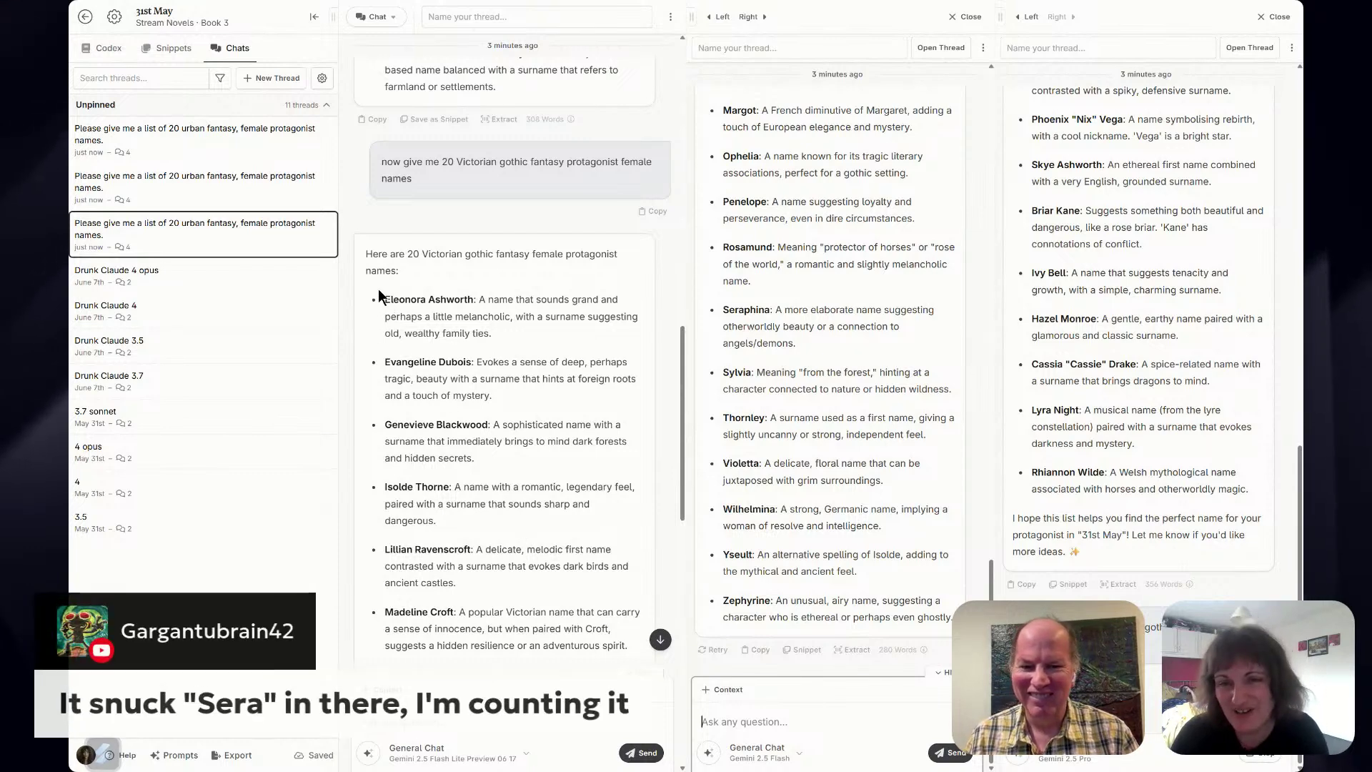
{"action": "scroll", "coordinate": [499, 278], "scroll_direction": "down", "scroll_amount": 1}
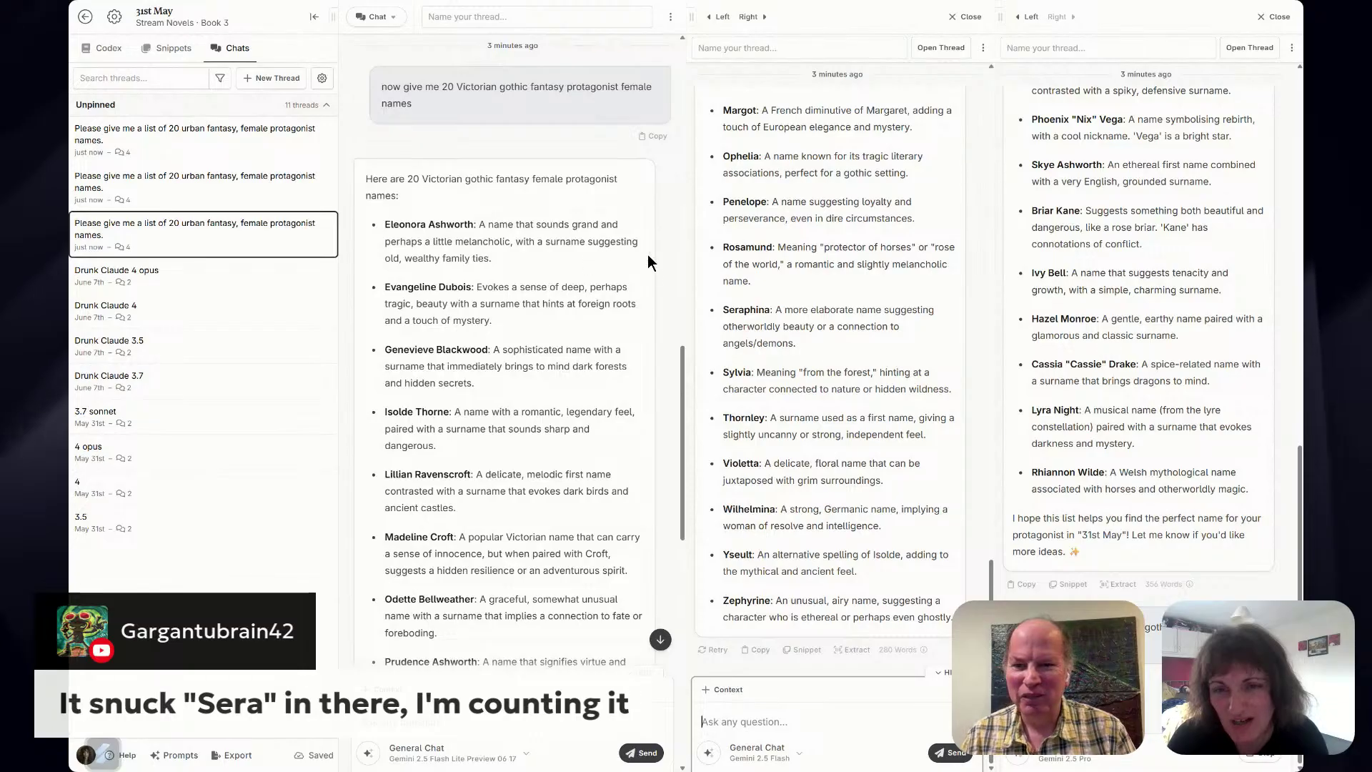
{"action": "double_click", "coordinate": [467, 349]}
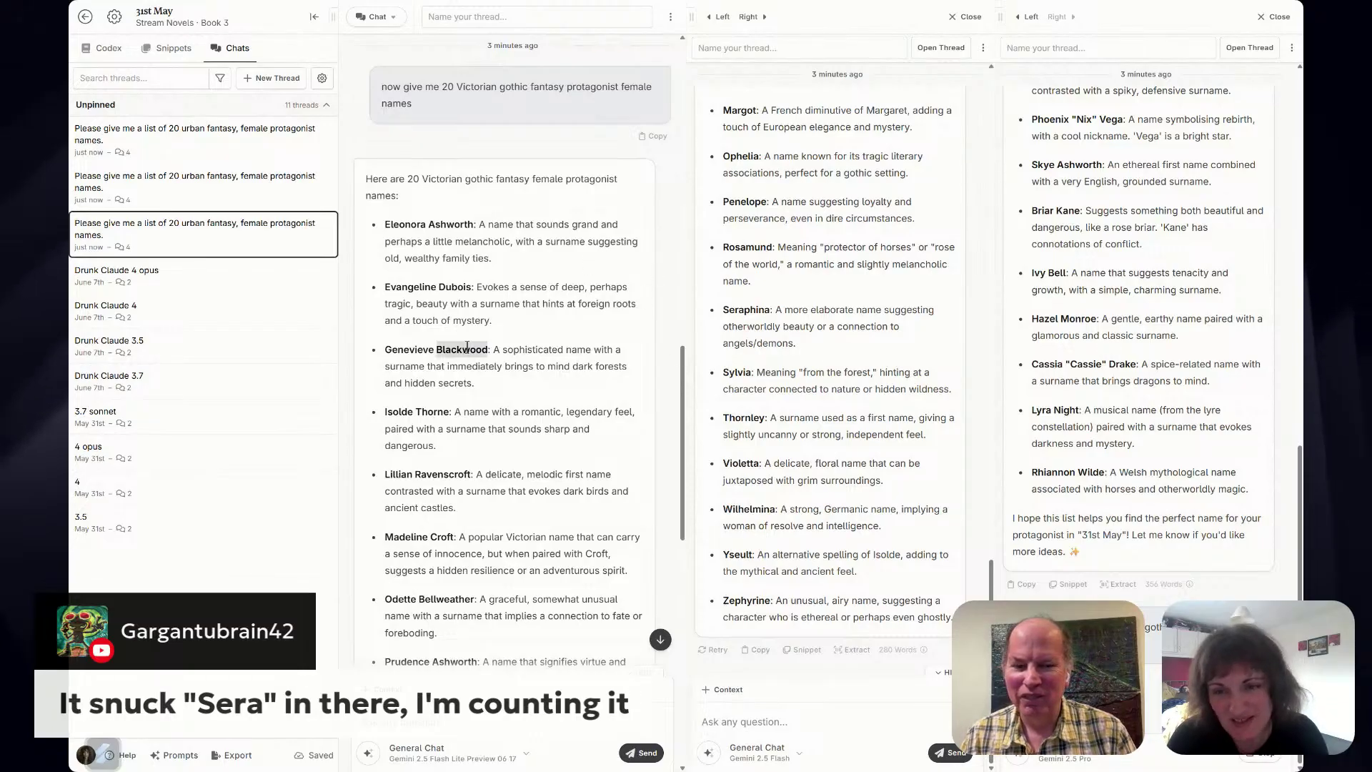
{"action": "left_click", "coordinate": [425, 411]}
{"action": "double_click", "coordinate": [426, 412]}
{"action": "scroll", "coordinate": [429, 412], "scroll_direction": "down", "scroll_amount": 1}
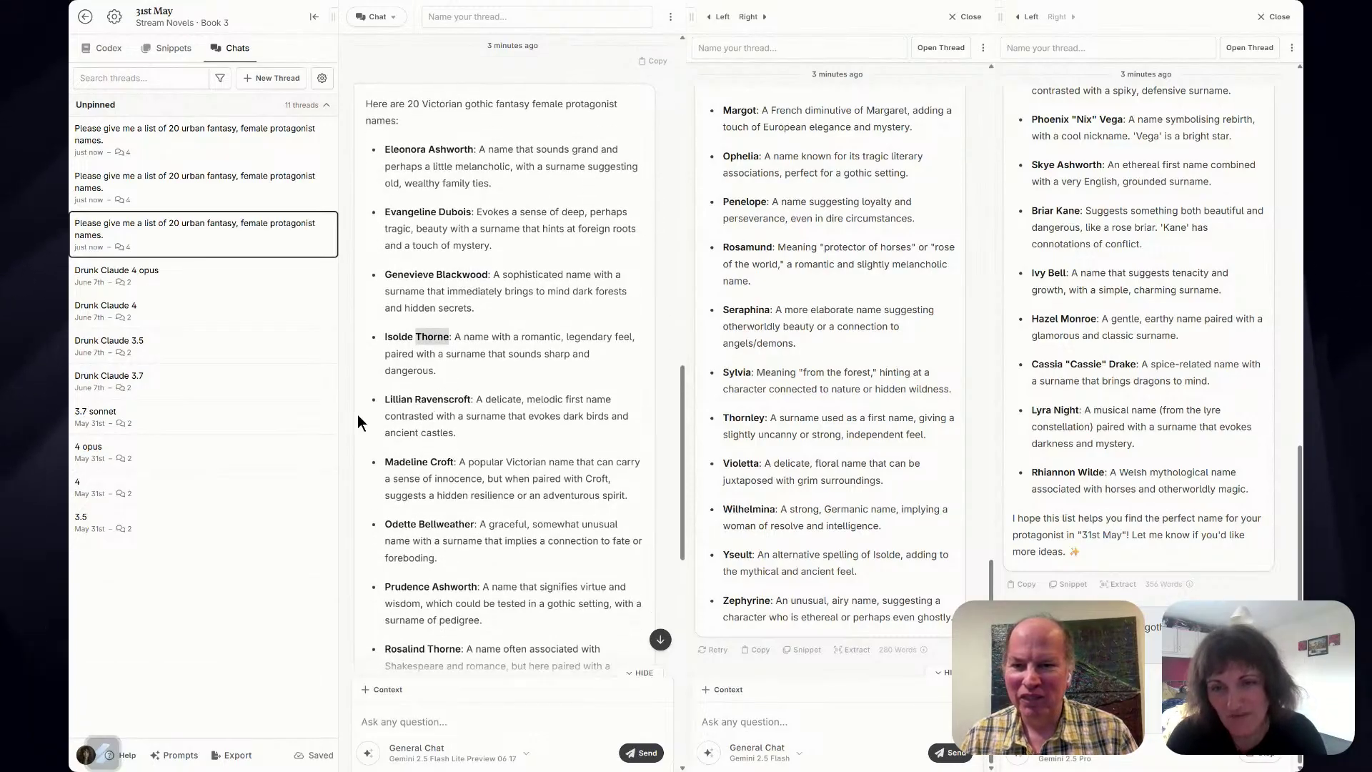
{"action": "scroll", "coordinate": [525, 559], "scroll_direction": "down", "scroll_amount": 1}
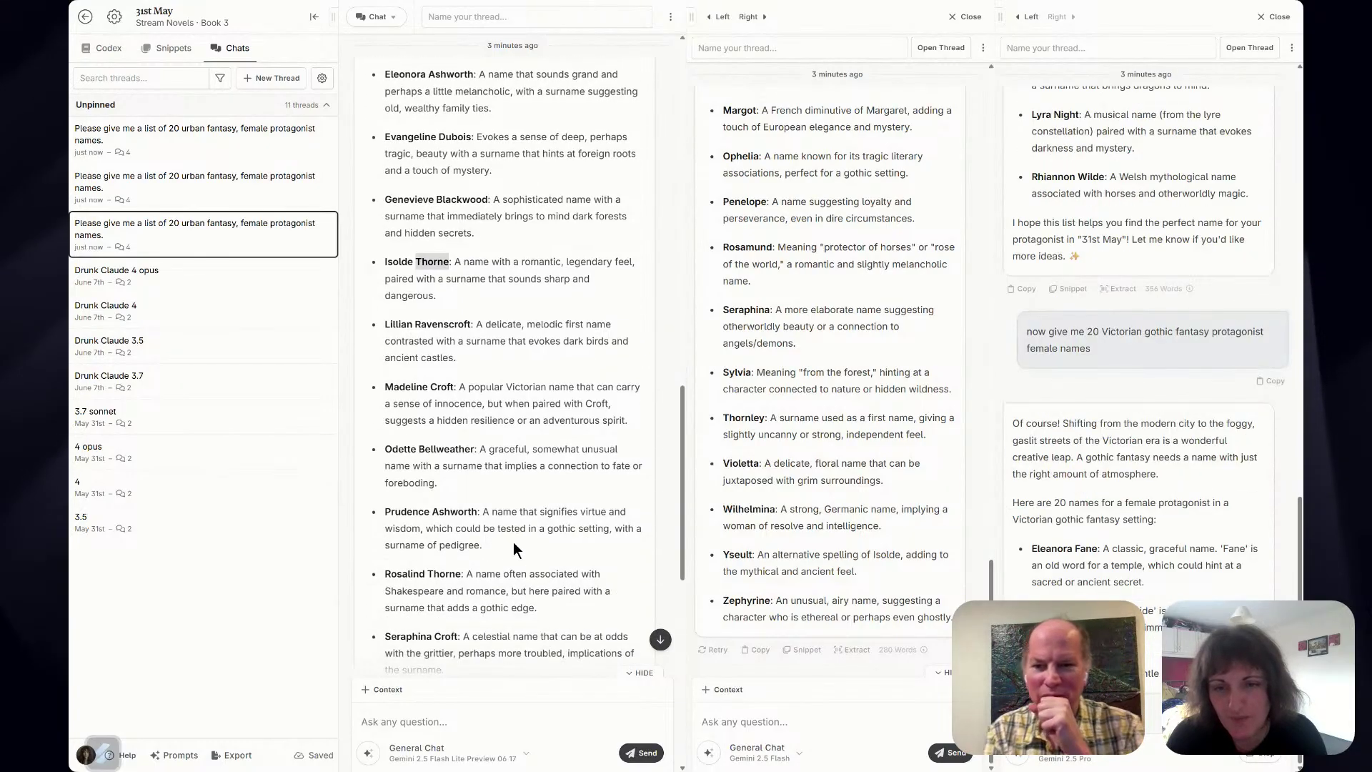
{"action": "scroll", "coordinate": [499, 512], "scroll_direction": "down", "scroll_amount": 1}
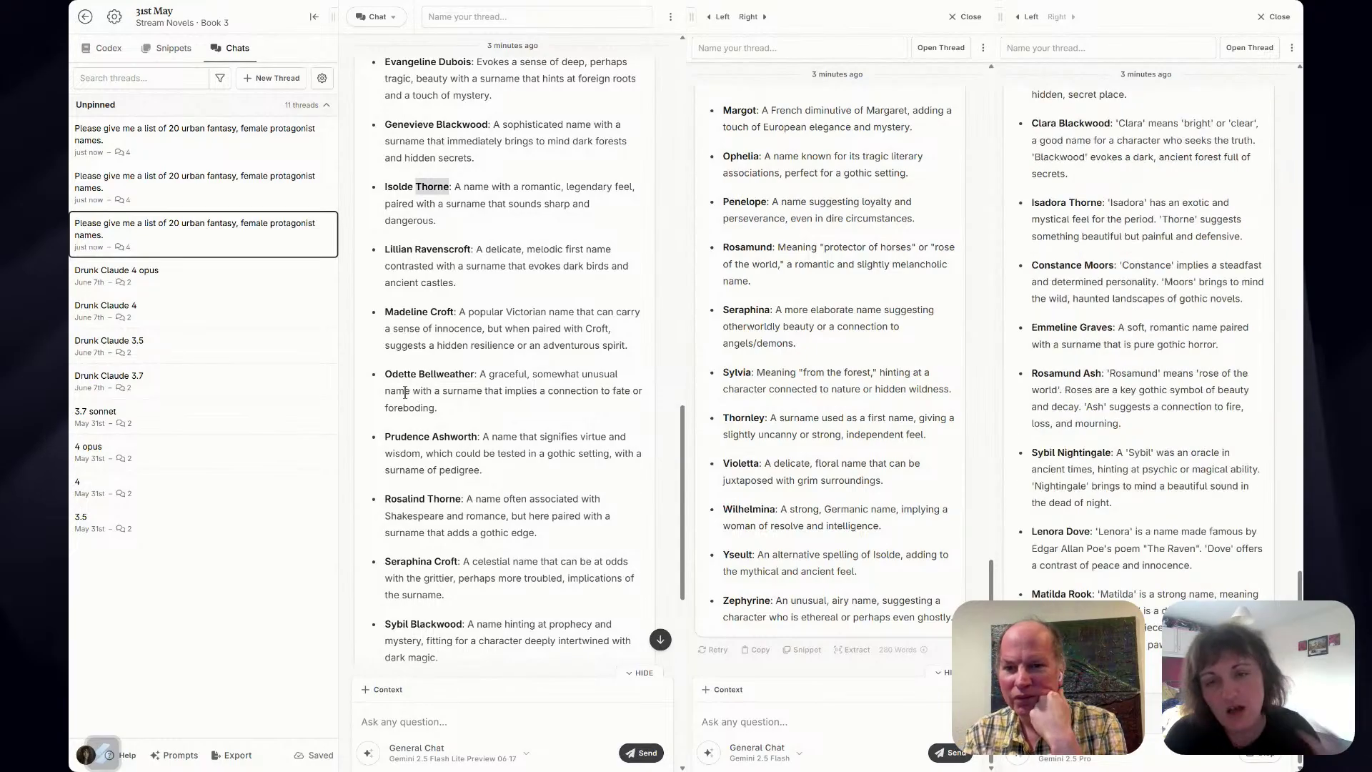
{"action": "scroll", "coordinate": [436, 429], "scroll_direction": "down", "scroll_amount": 5}
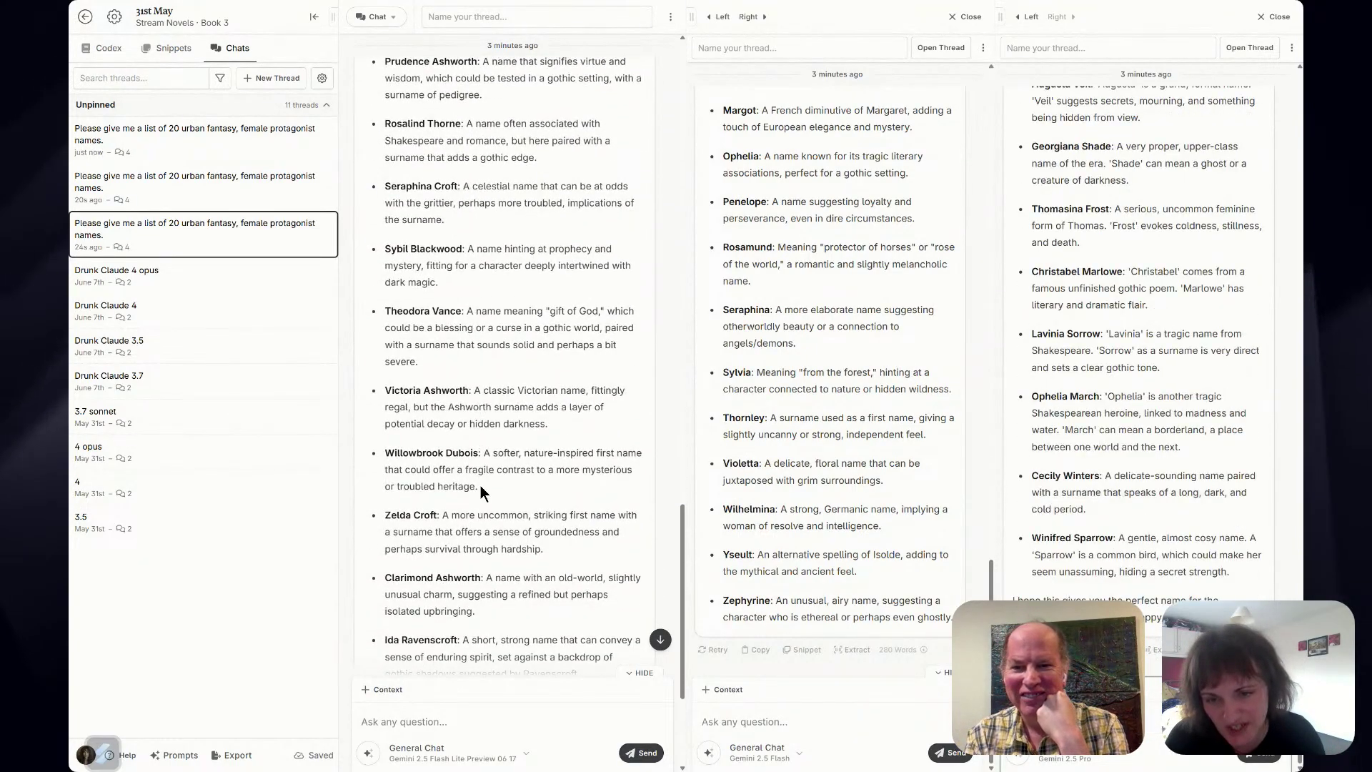
{"action": "scroll", "coordinate": [478, 487], "scroll_direction": "down", "scroll_amount": 3}
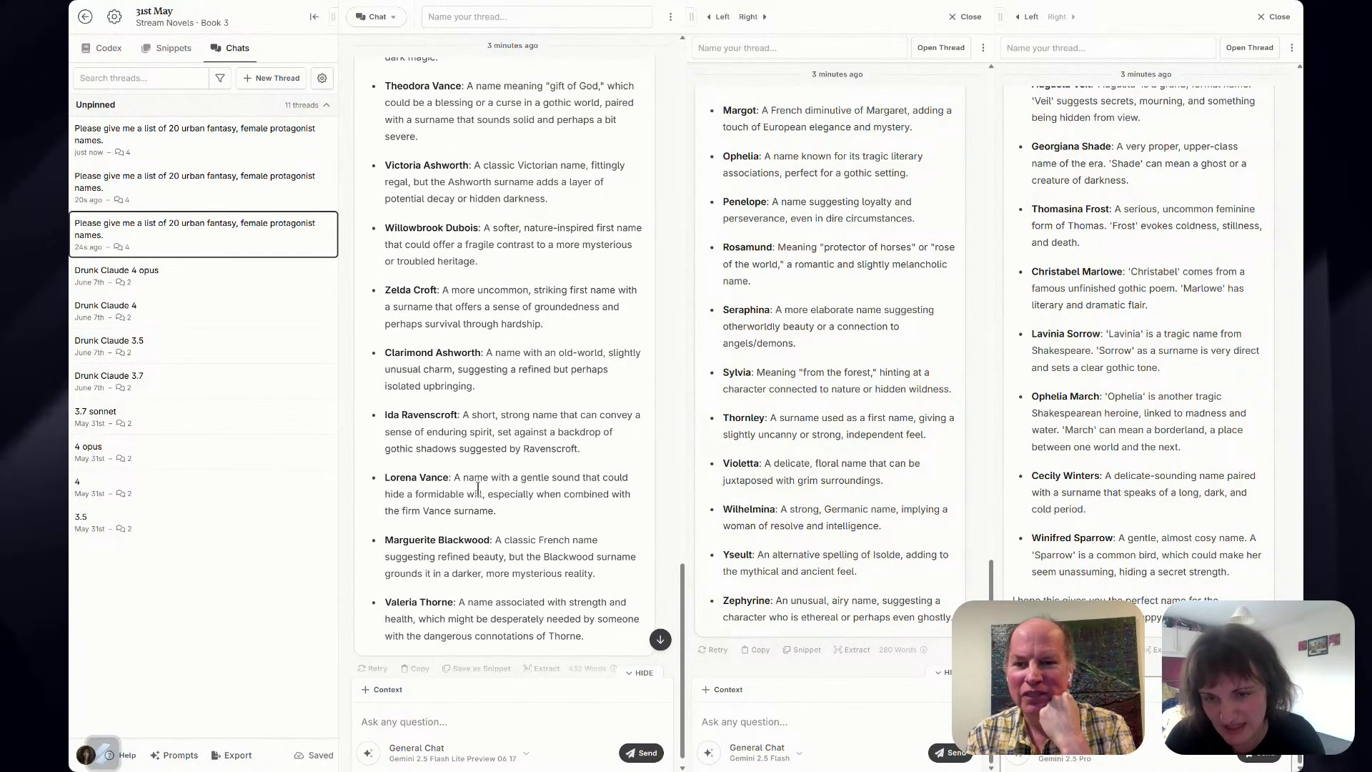
{"action": "scroll", "coordinate": [493, 571], "scroll_direction": "down", "scroll_amount": 1}
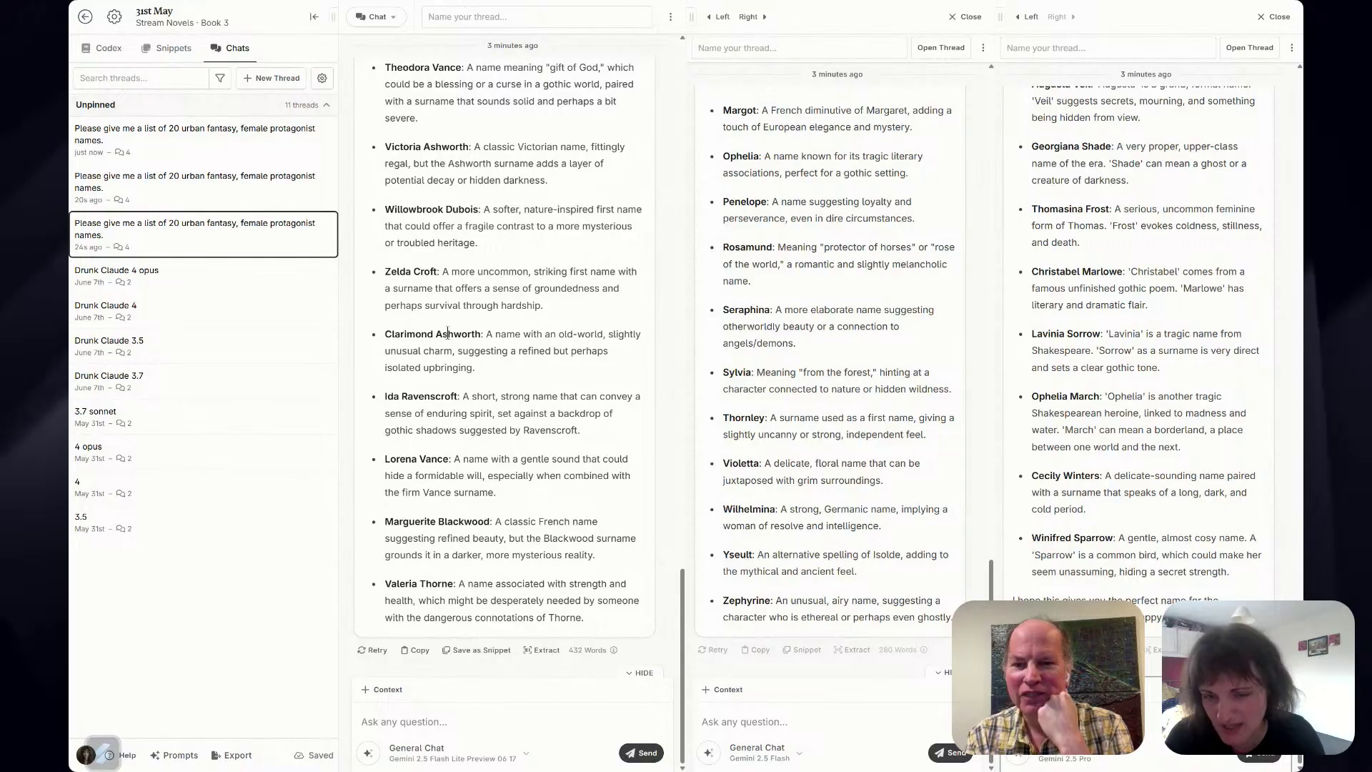
Recheck Flash Lite's Victorian gothic names, and enter "Surnames very 'AI', forenames better" for Flash Lite under Prompt B in the Notion names table.
{"action": "scroll", "coordinate": [436, 501], "scroll_direction": "up", "scroll_amount": 10}
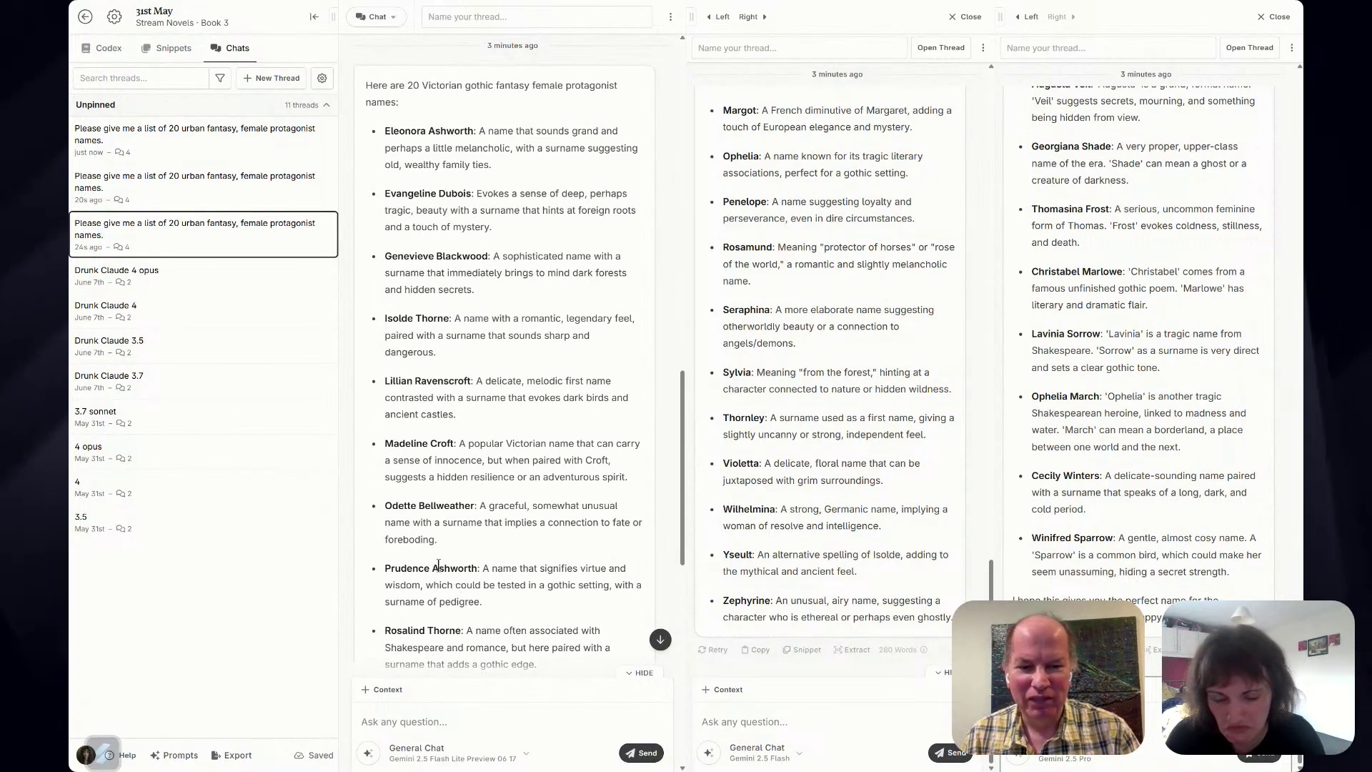
{"action": "scroll", "coordinate": [439, 564], "scroll_direction": "up", "scroll_amount": 6}
{"action": "scroll", "coordinate": [438, 565], "scroll_direction": "down", "scroll_amount": 6}
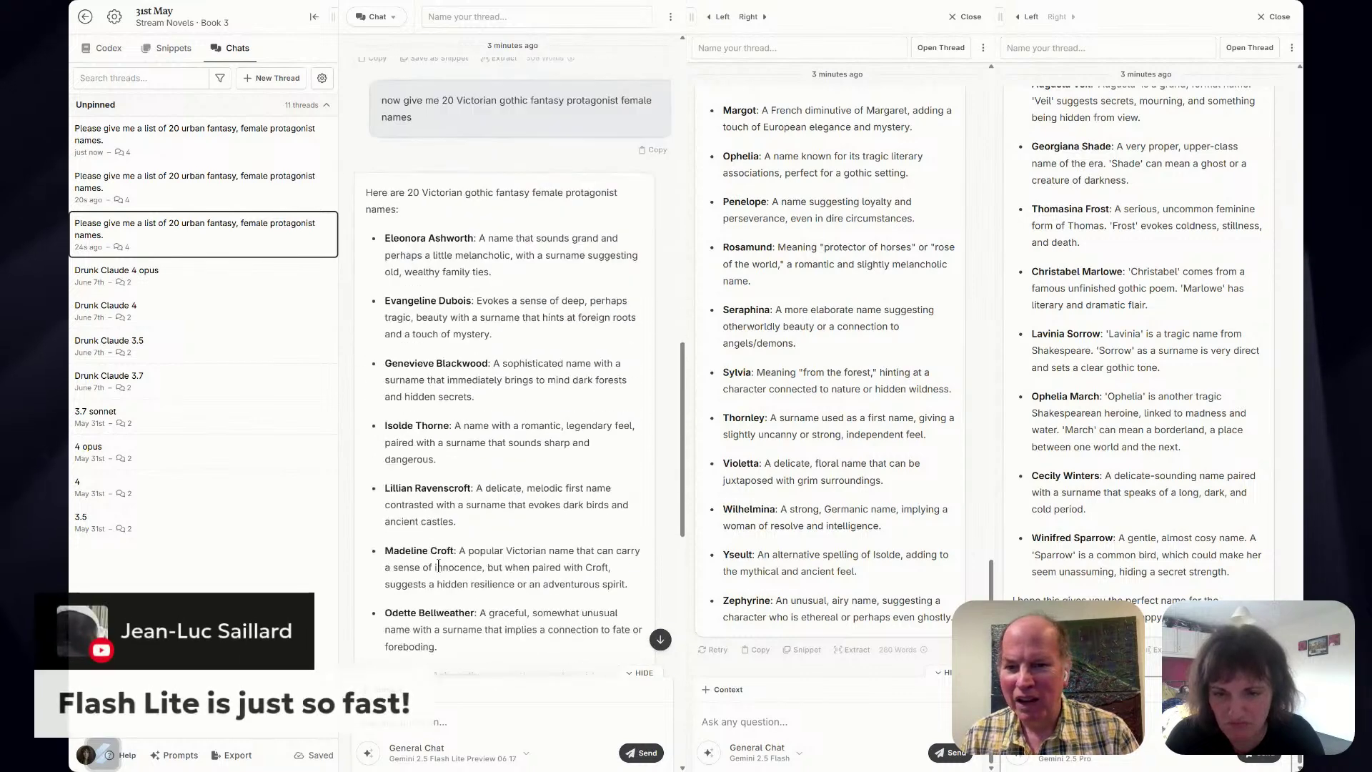
{"action": "scroll", "coordinate": [438, 564], "scroll_direction": "down", "scroll_amount": 3}
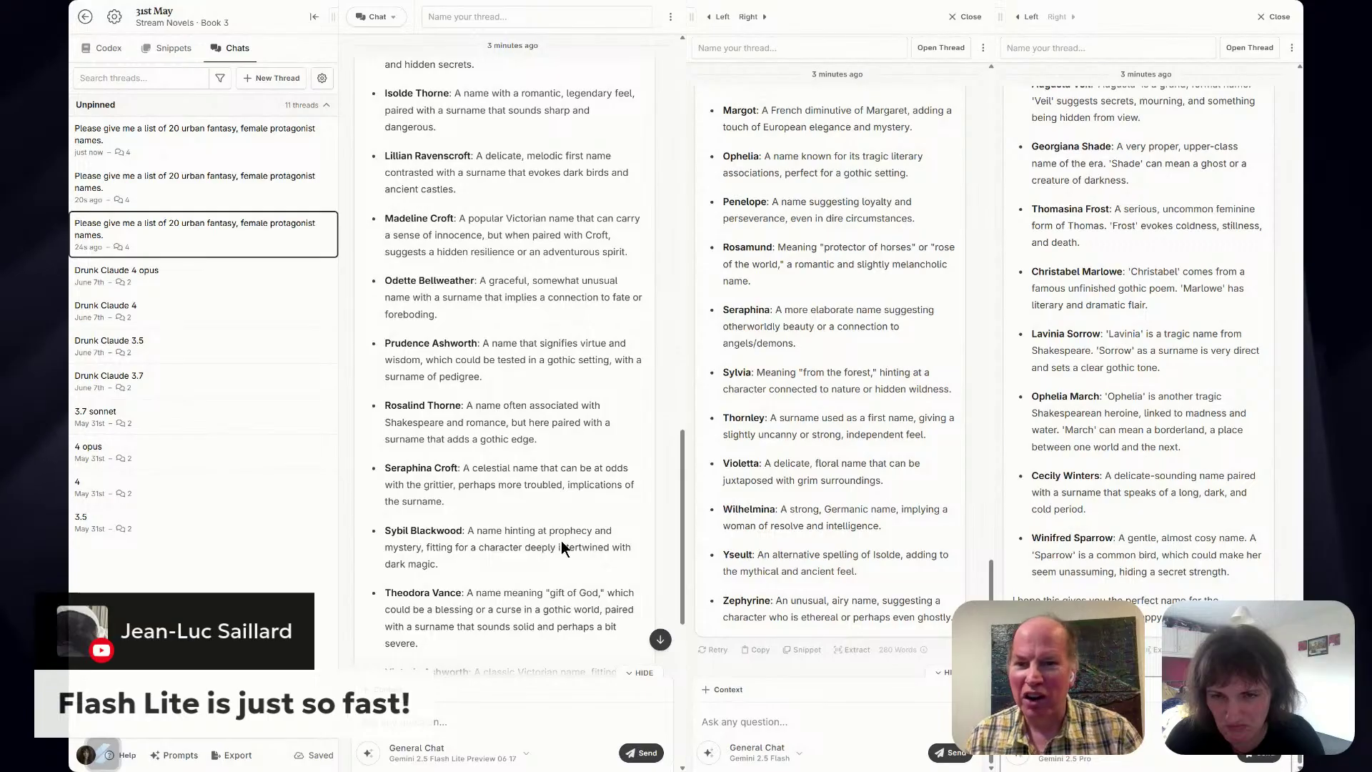
{"action": "double_click", "coordinate": [428, 155]}
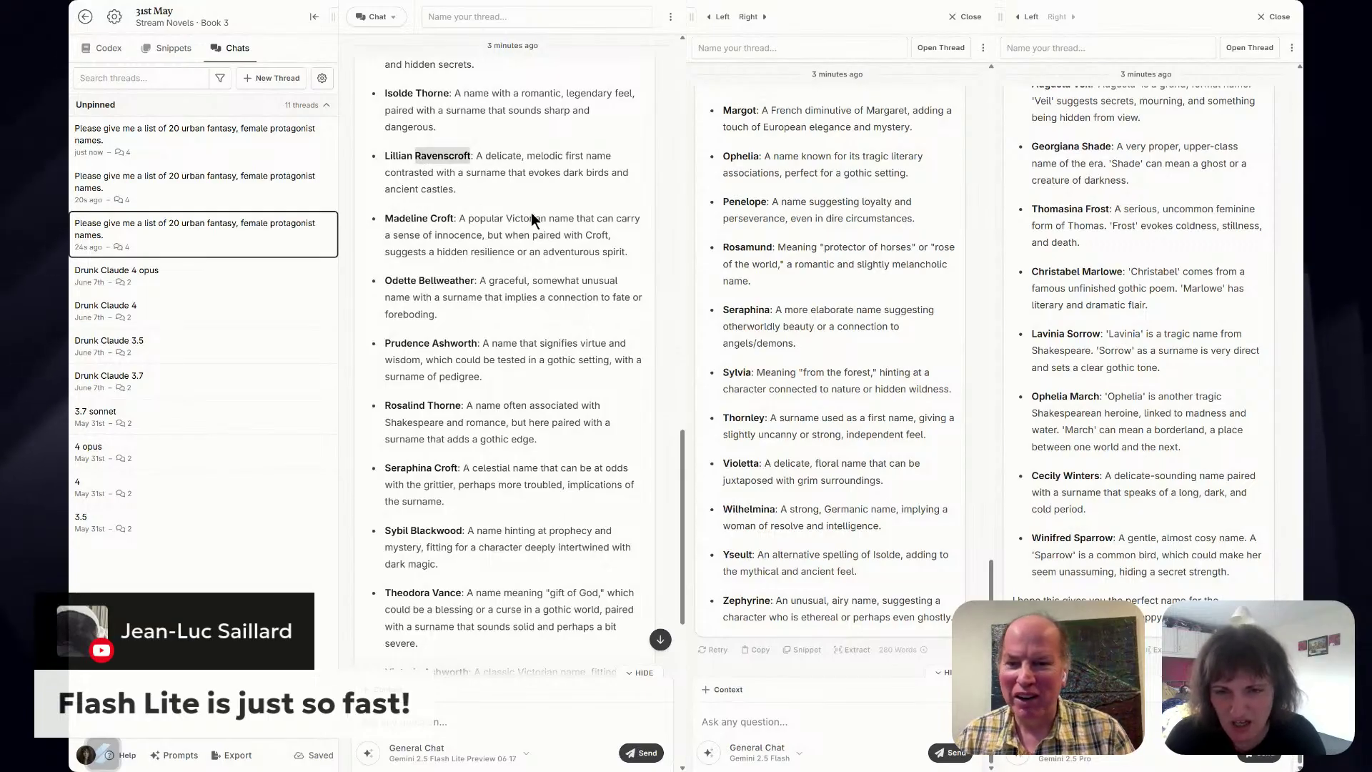
{"action": "left_click", "coordinate": [449, 473]}
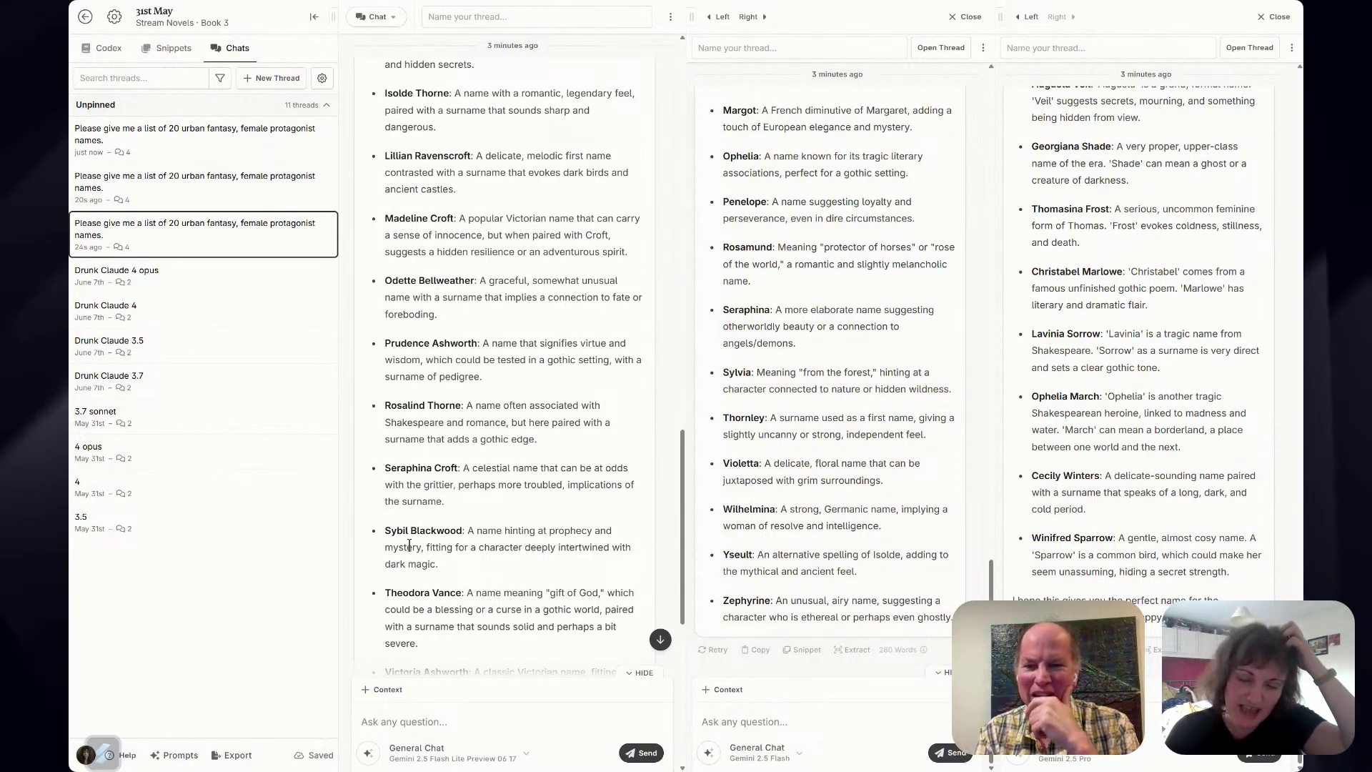
{"action": "key", "text": "alt+Tab"}
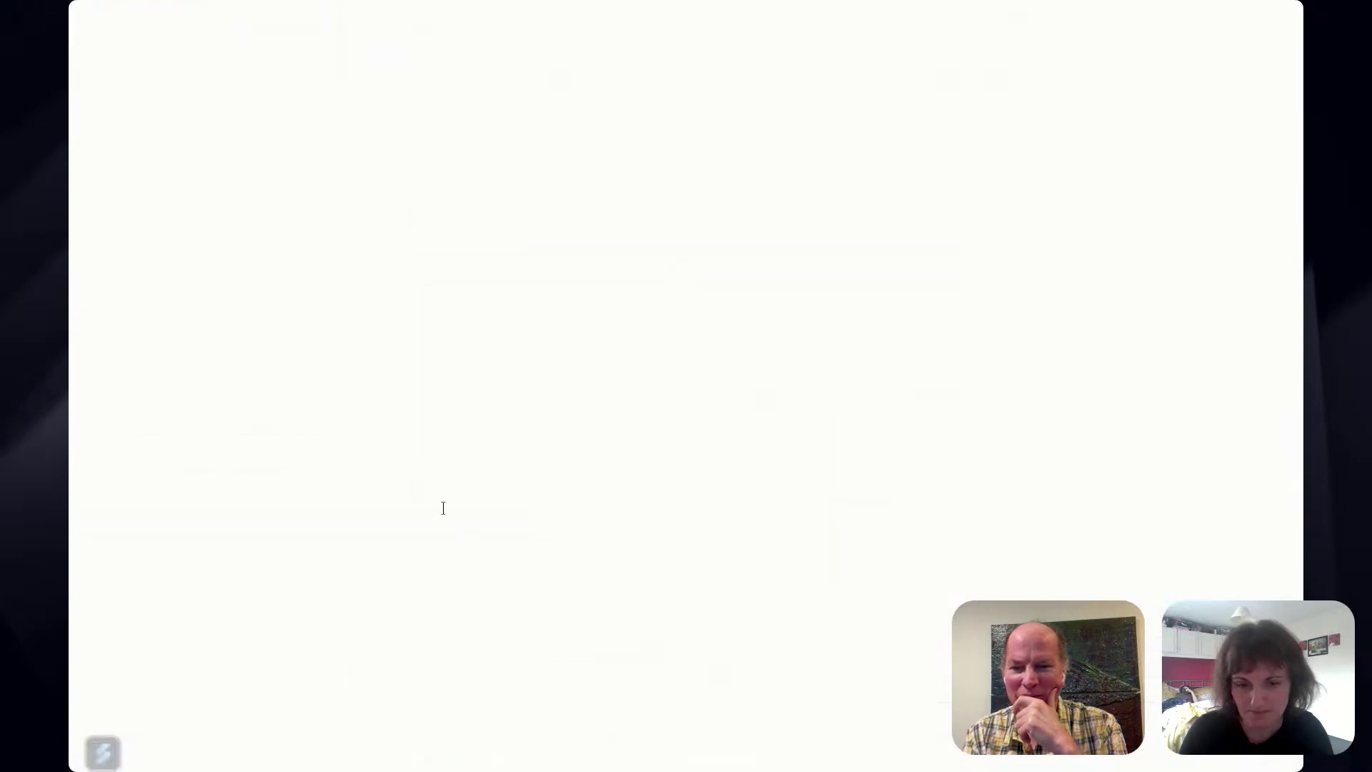
{"action": "left_click", "coordinate": [730, 502]}
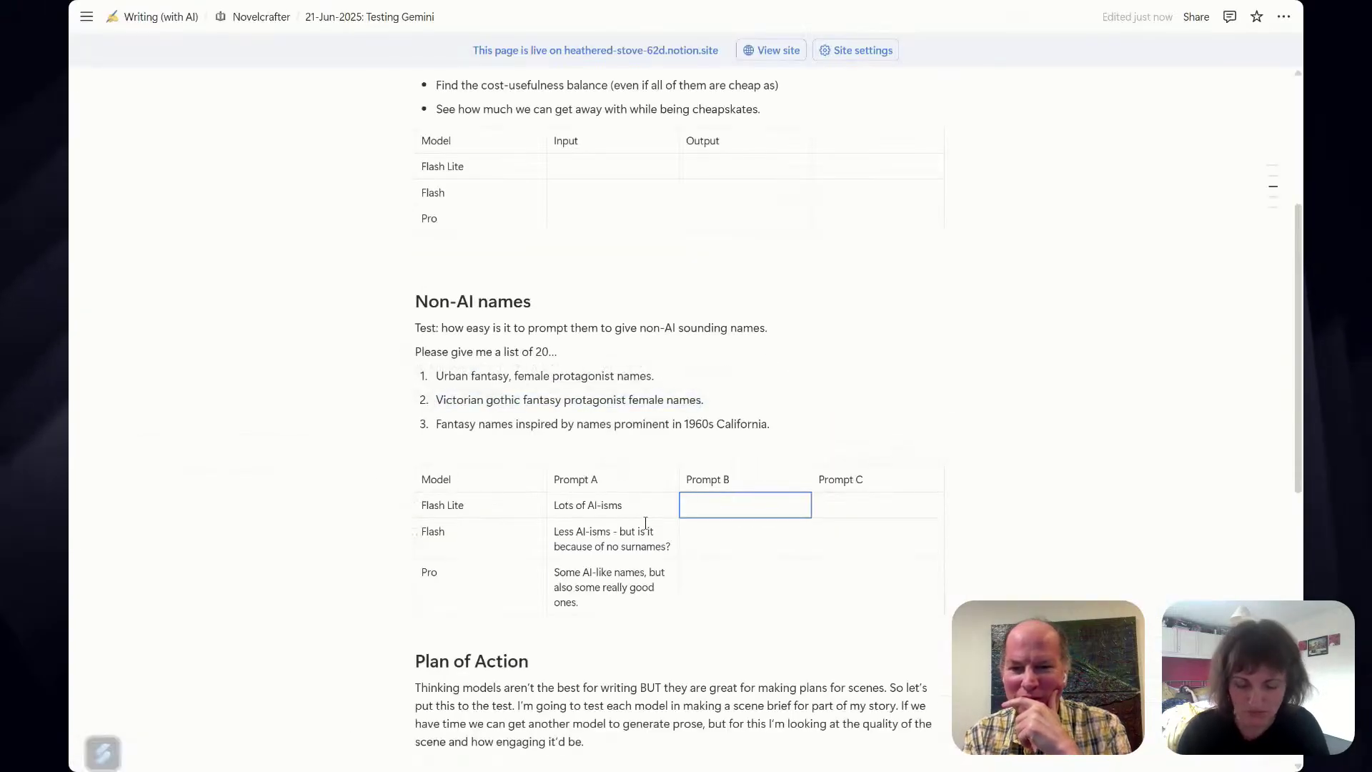
{"action": "type", "text": "Surna"}
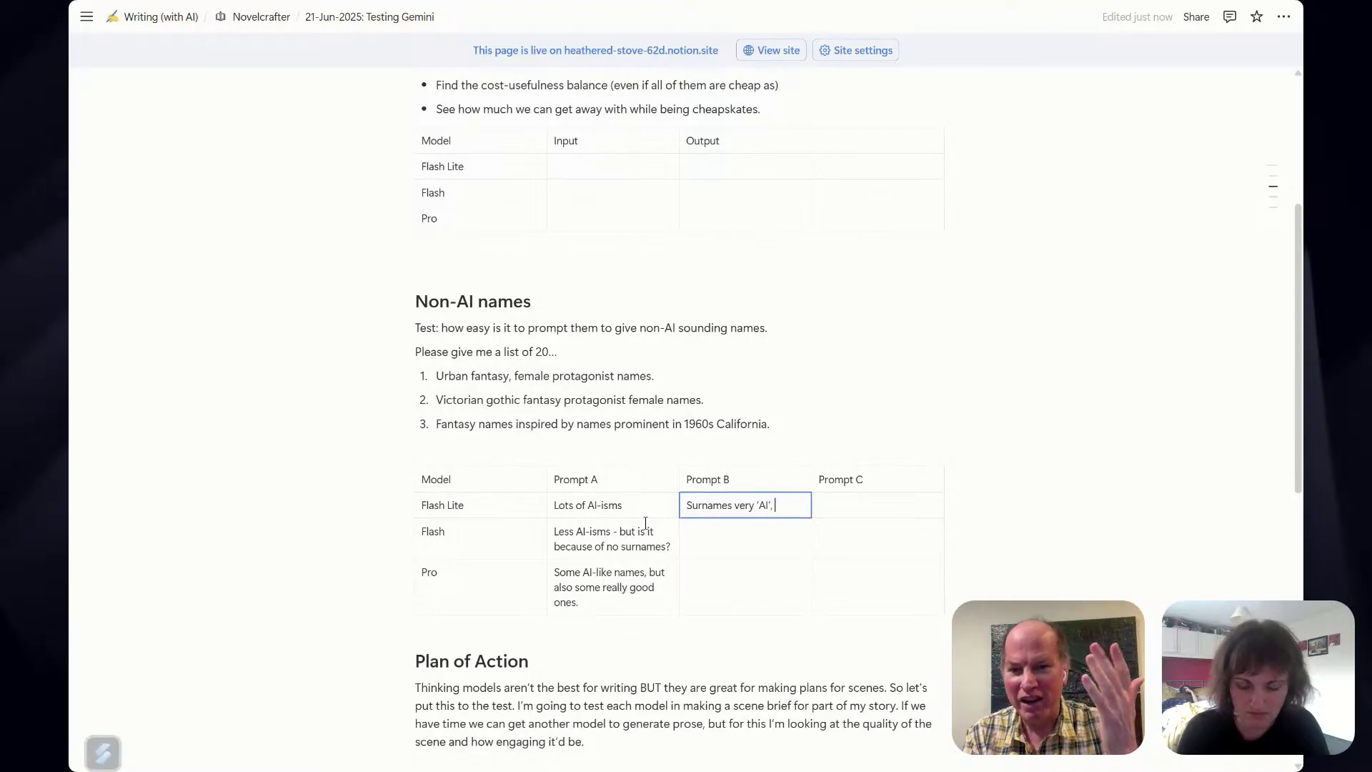
{"action": "type", "text": "mes very 'AI', forenames better"}
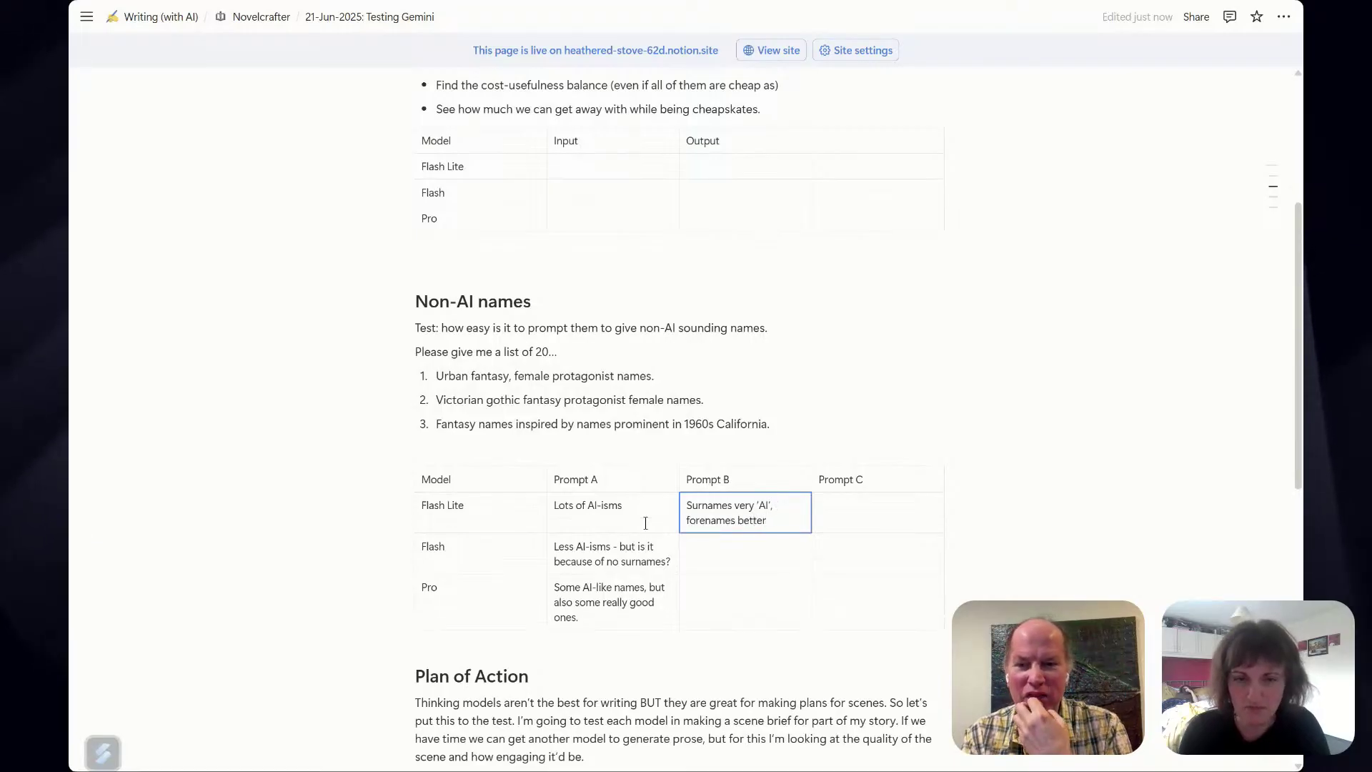
Switch to Novelcrafter and read through Flash's list of Victorian gothic protagonist names from start to end.
{"action": "key", "text": "alt+Tab"}
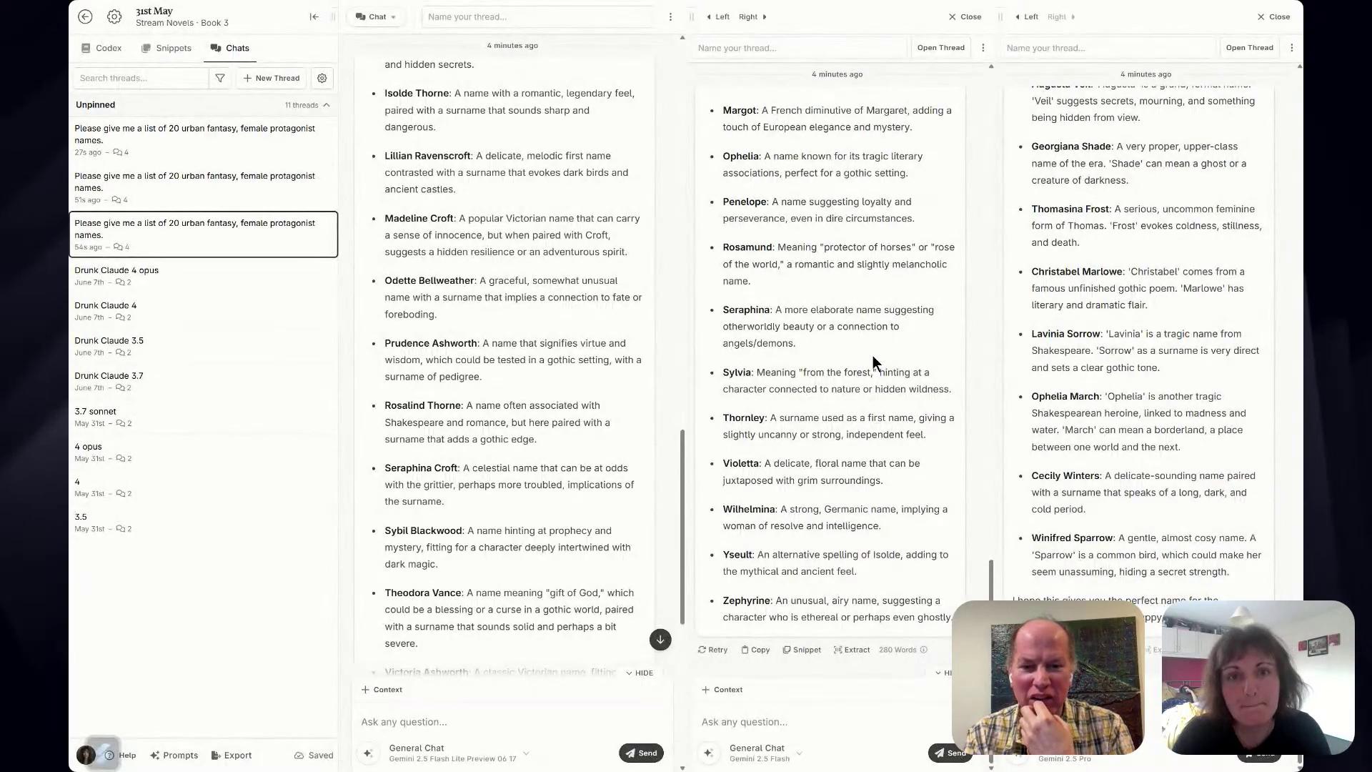
{"action": "scroll", "coordinate": [883, 357], "scroll_direction": "up", "scroll_amount": 1}
{"action": "scroll", "coordinate": [892, 350], "scroll_direction": "up", "scroll_amount": 7}
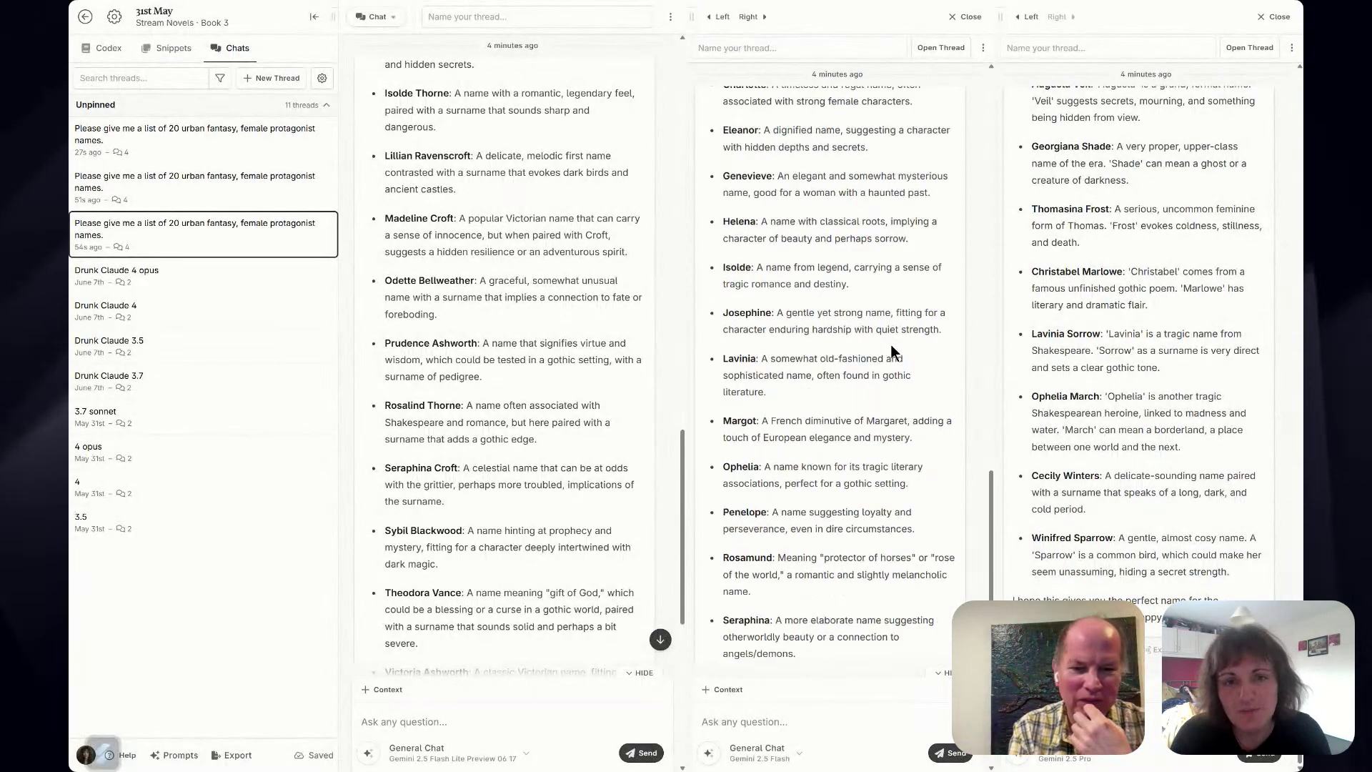
{"action": "scroll", "coordinate": [890, 343], "scroll_direction": "down", "scroll_amount": 2}
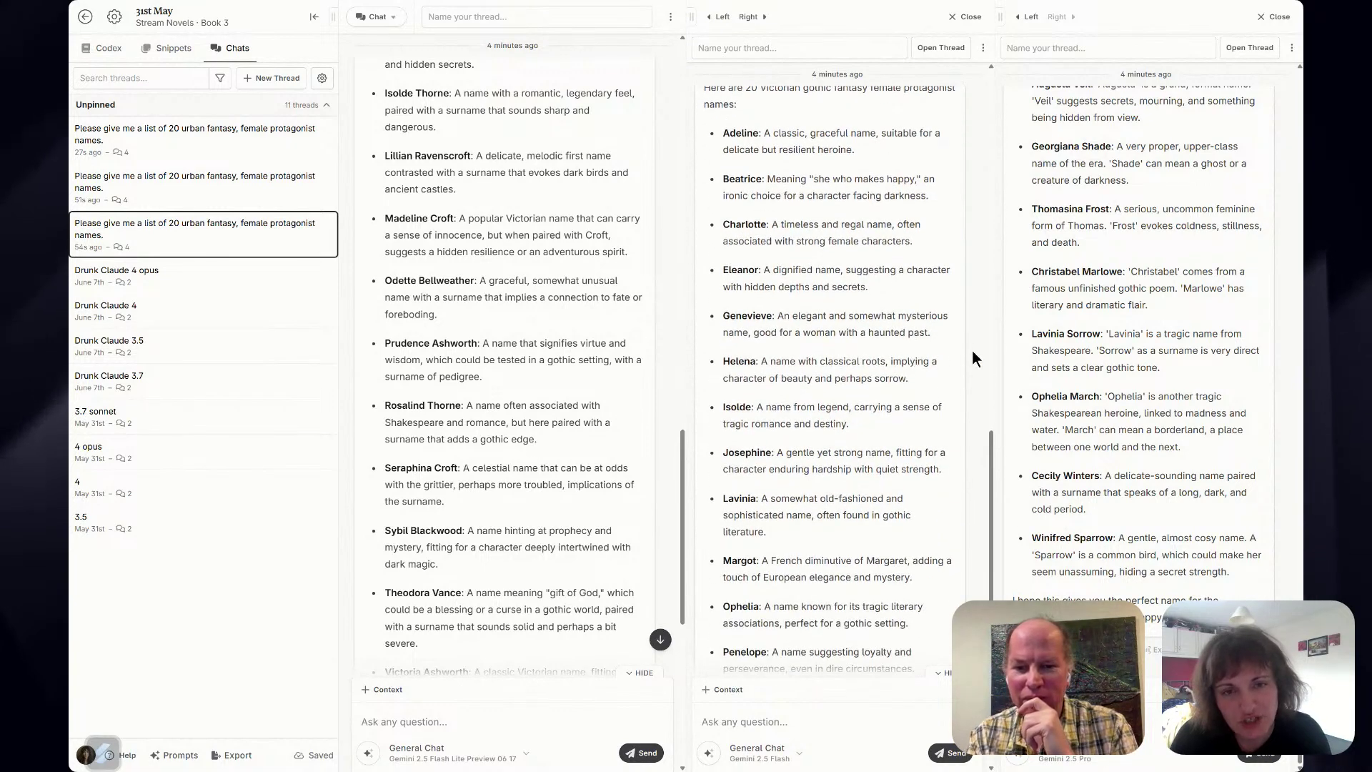
{"action": "scroll", "coordinate": [972, 349], "scroll_direction": "down", "scroll_amount": 2}
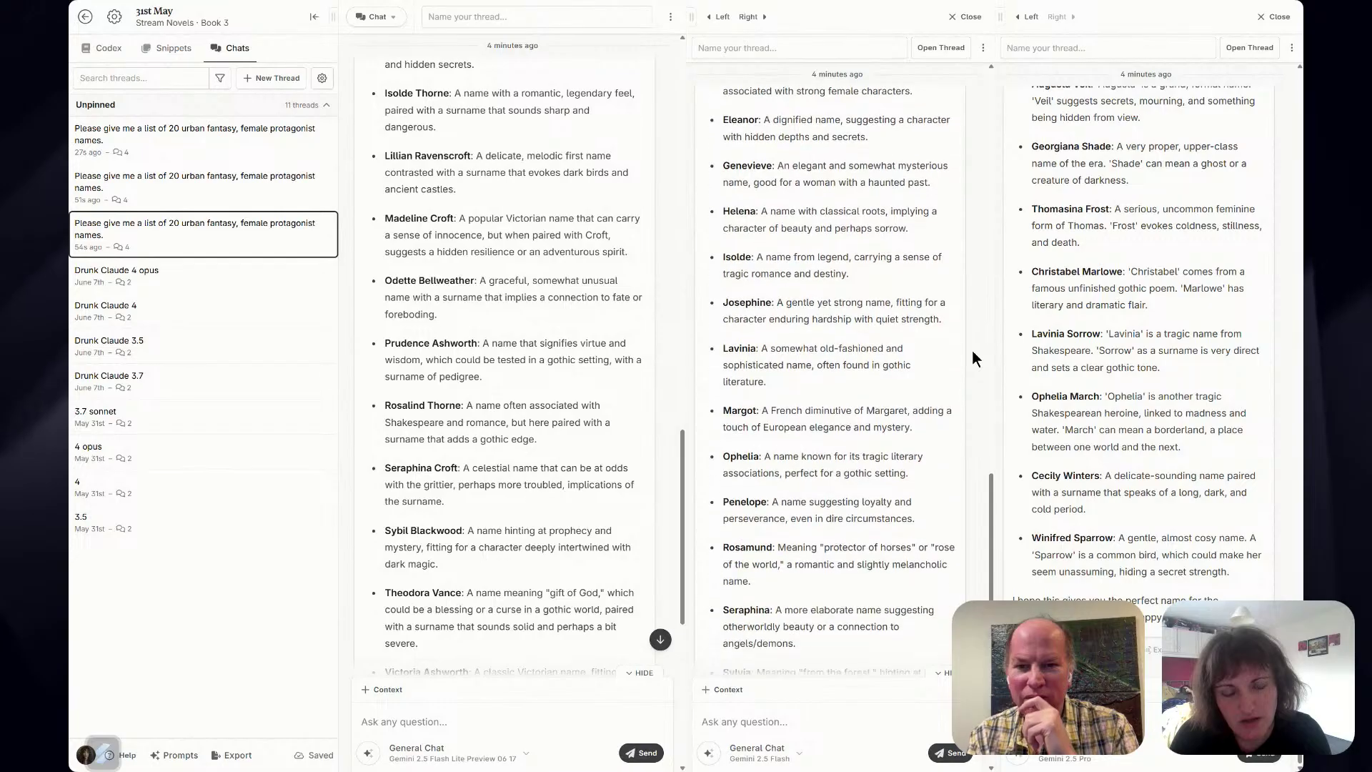
{"action": "scroll", "coordinate": [973, 349], "scroll_direction": "down", "scroll_amount": 1}
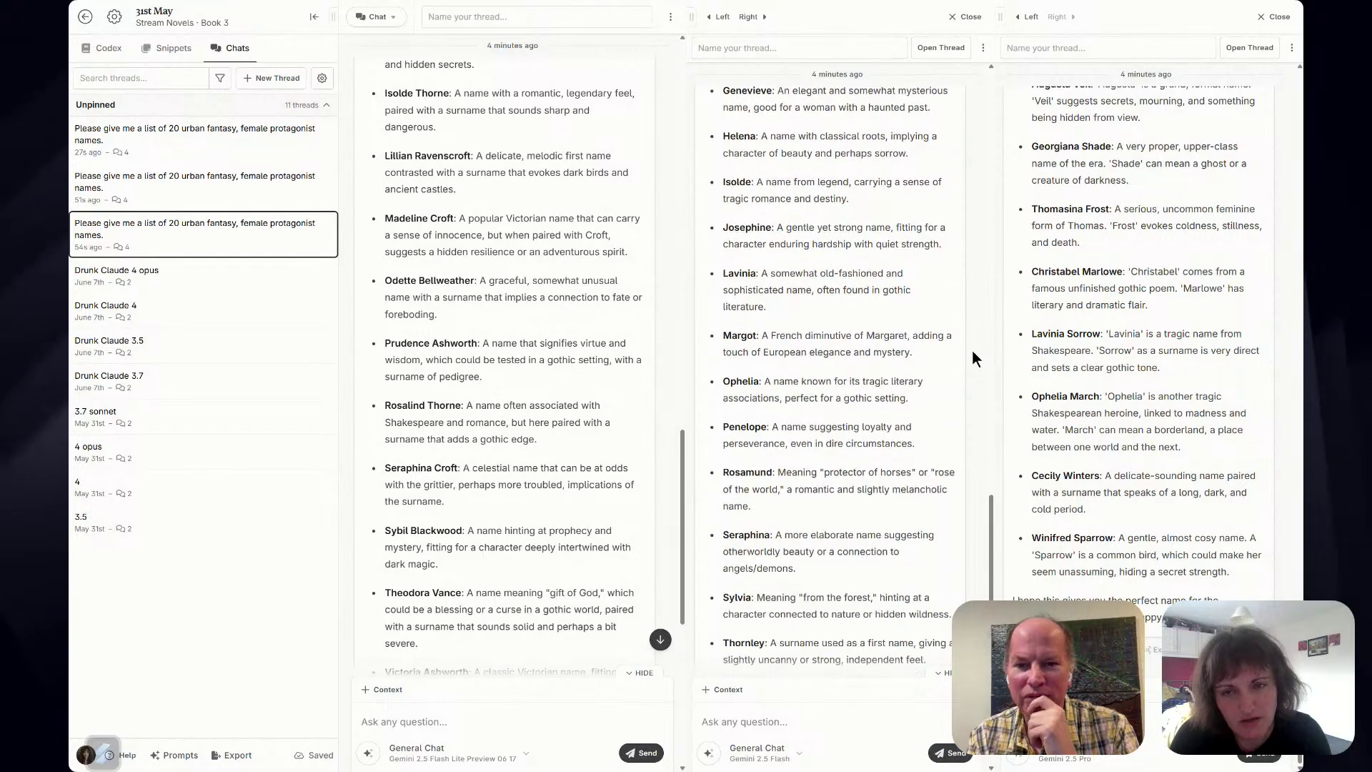
{"action": "scroll", "coordinate": [973, 348], "scroll_direction": "down", "scroll_amount": 1}
{"action": "scroll", "coordinate": [972, 348], "scroll_direction": "down", "scroll_amount": 1}
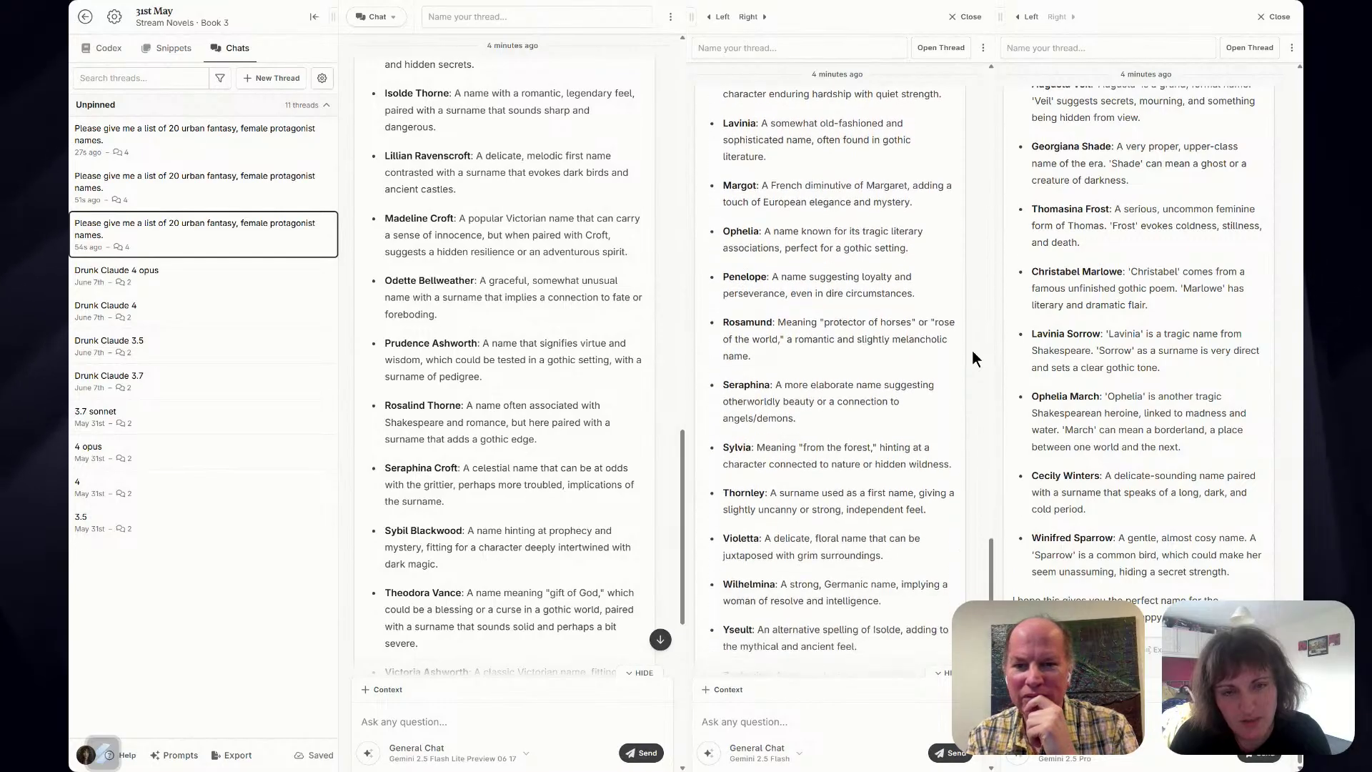
{"action": "scroll", "coordinate": [971, 351], "scroll_direction": "down", "scroll_amount": 1}
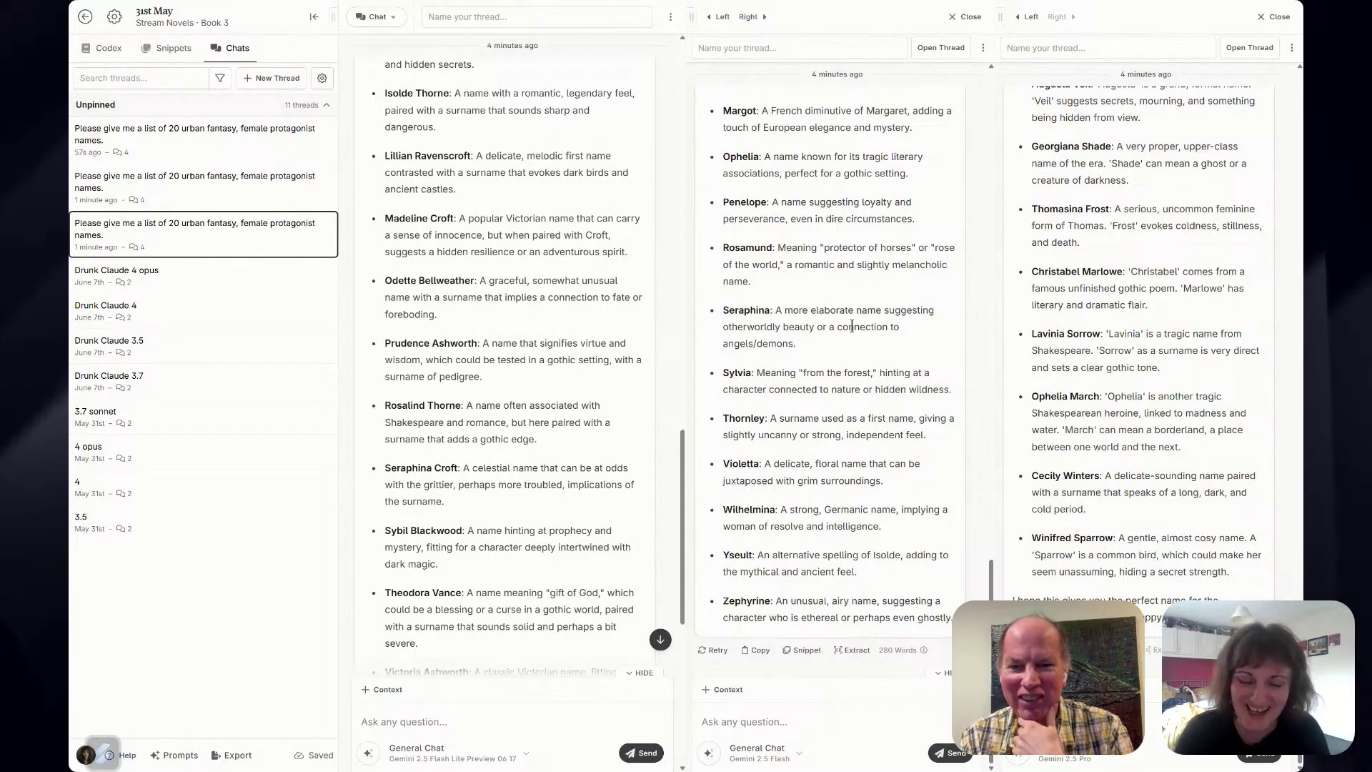
In the Notion names table, enter "much better, still only forenames" for Flash under Prompt B.
{"action": "key", "text": "alt+Tab"}
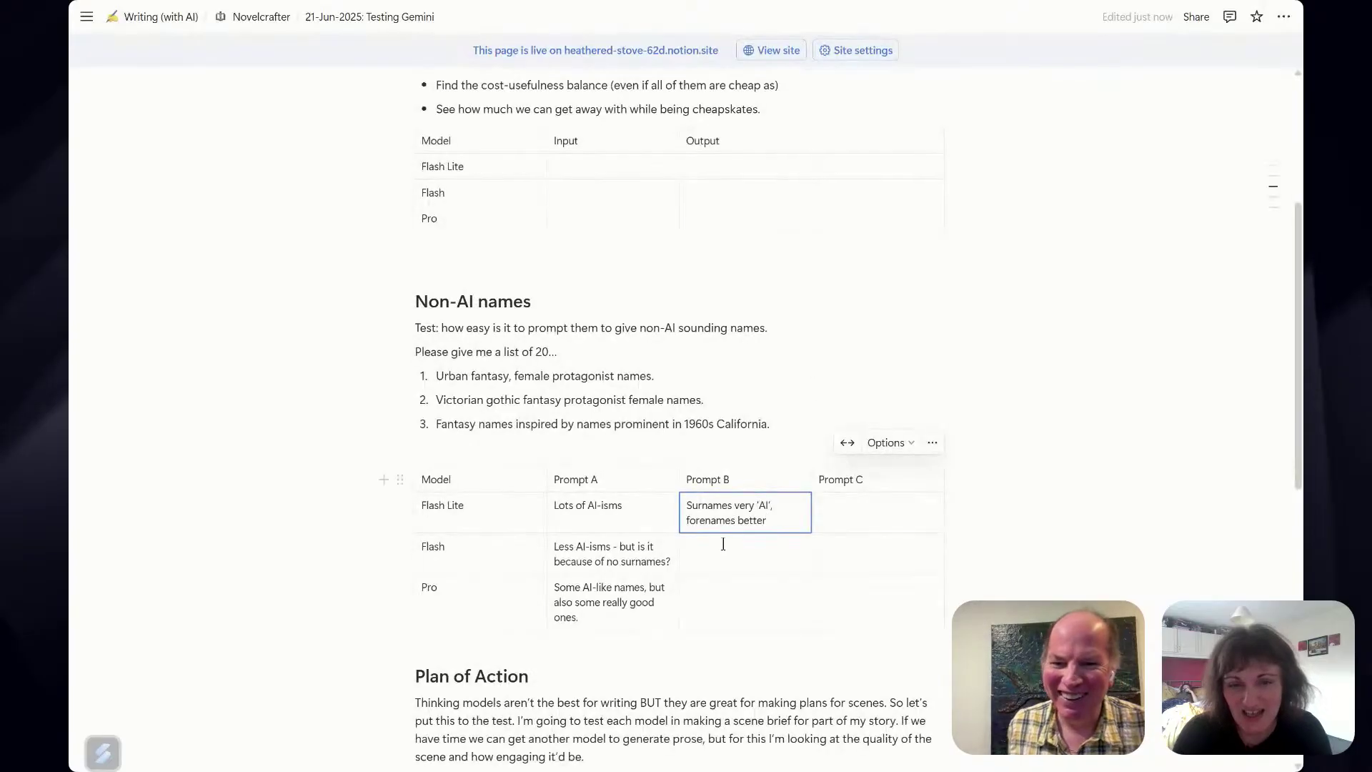
{"action": "left_click", "coordinate": [727, 548]}
{"action": "type", "text": "much better, still"}
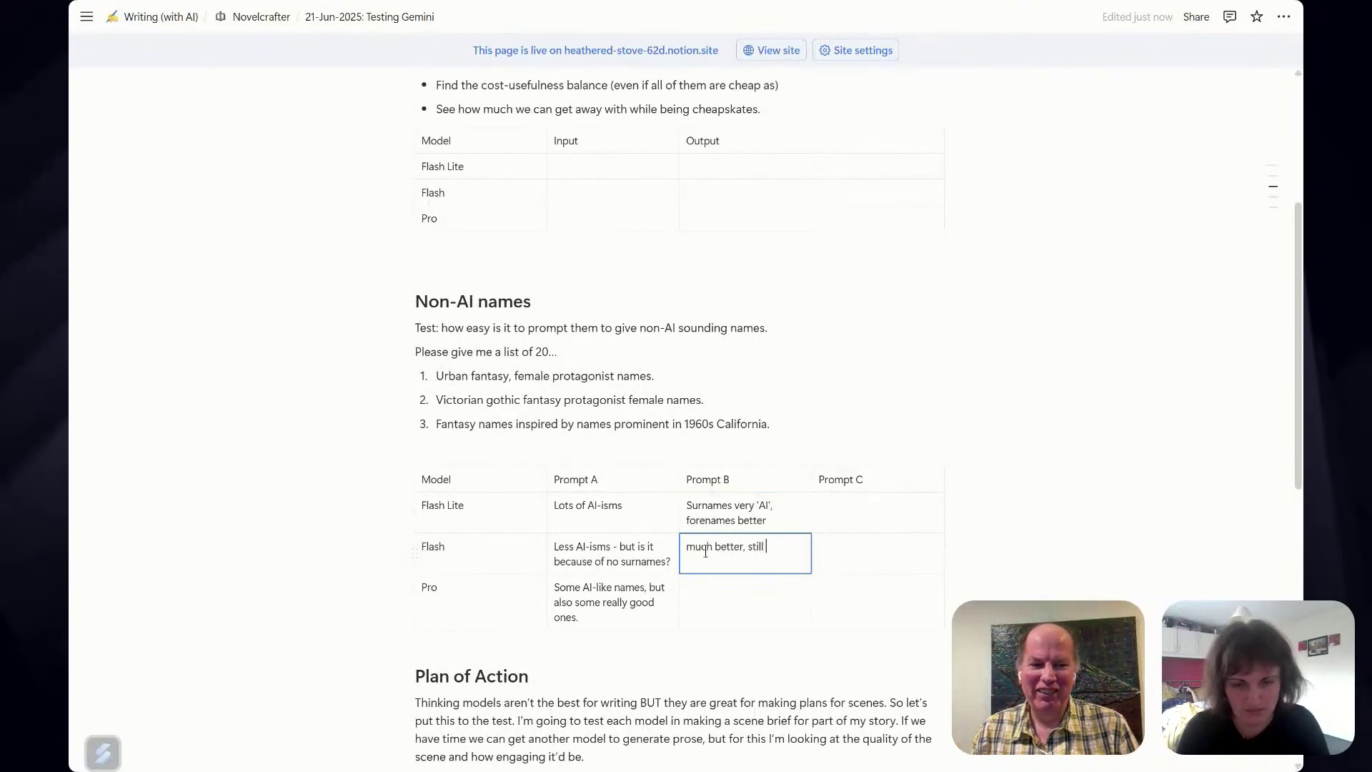
{"action": "type", "text": " only"}
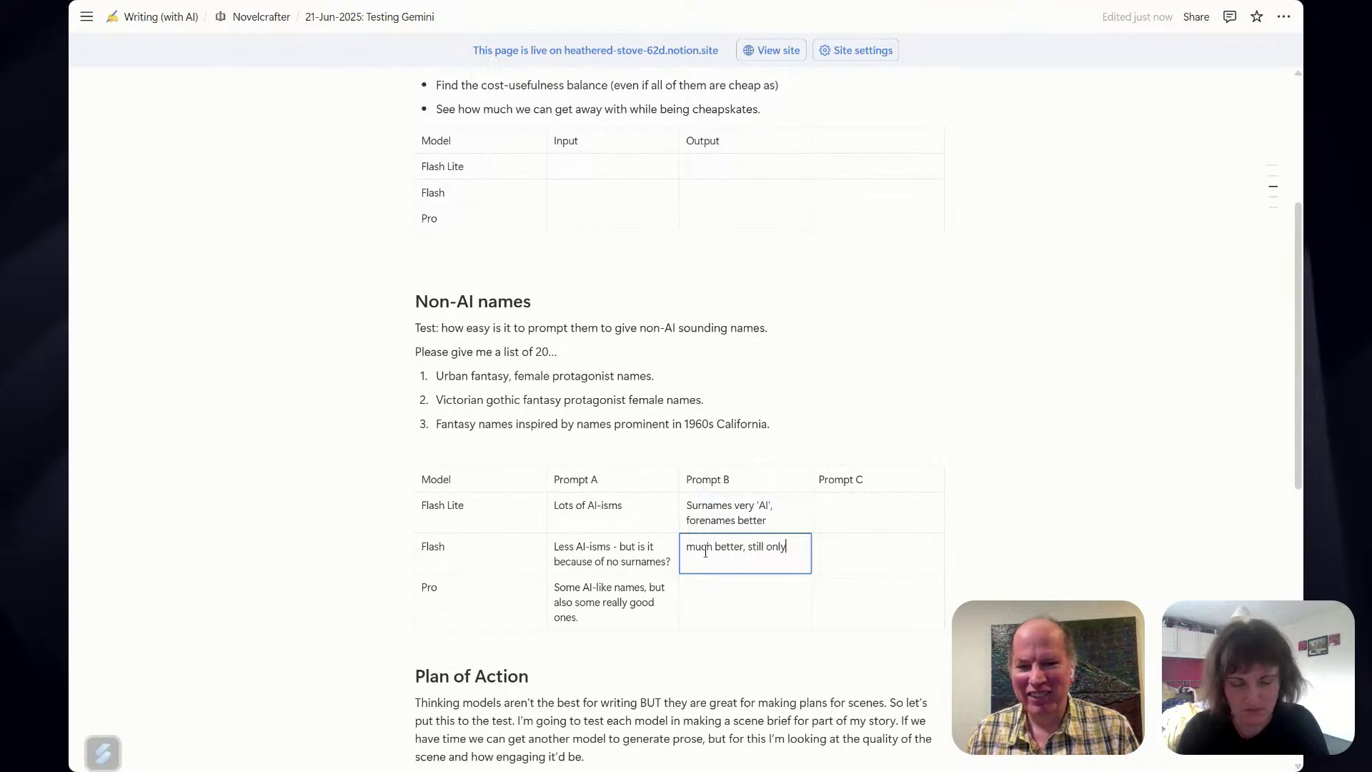
{"action": "type", "text": " forenames"}
{"action": "key", "text": "Down"}
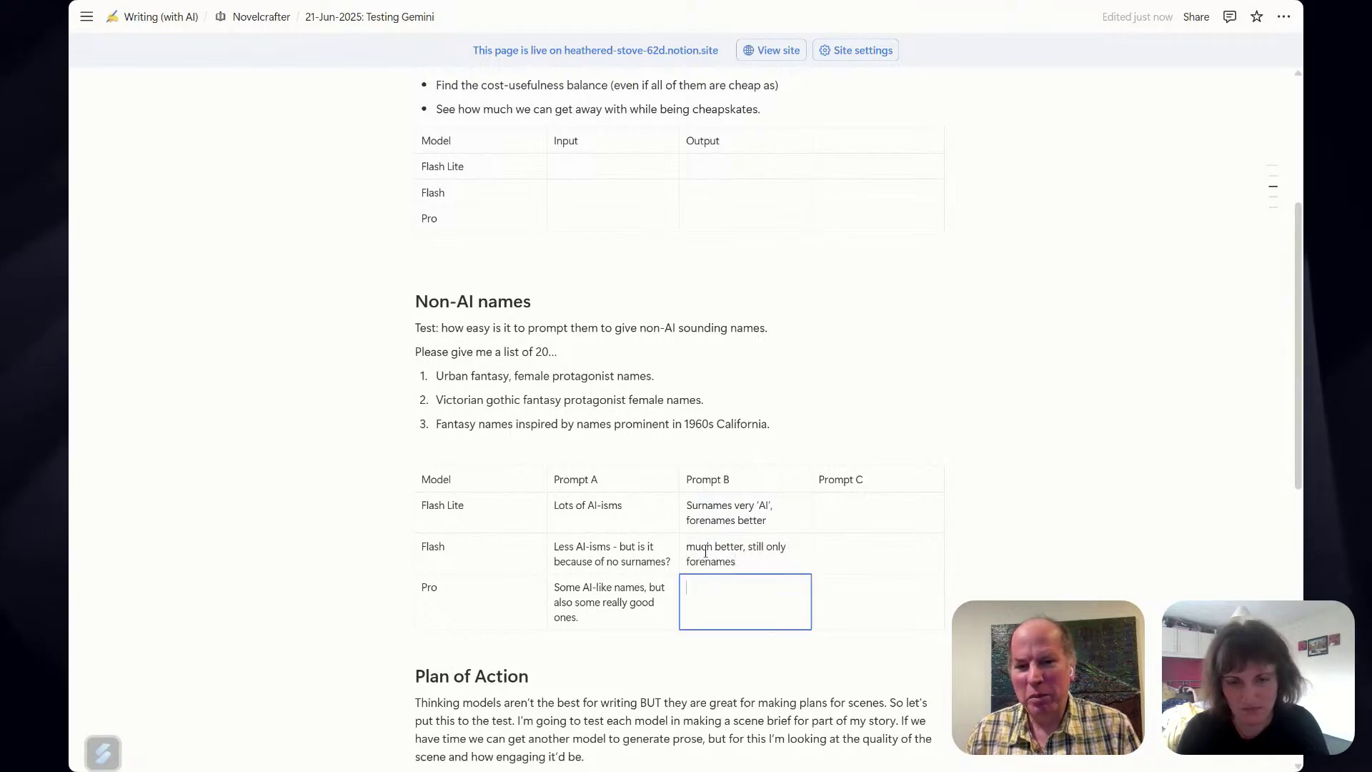
Switch to Novelcrafter and read through Pro's list of Victorian gothic protagonist names from start to end, checking for AI-sounding choices.
{"action": "key", "text": "alt+Tab"}
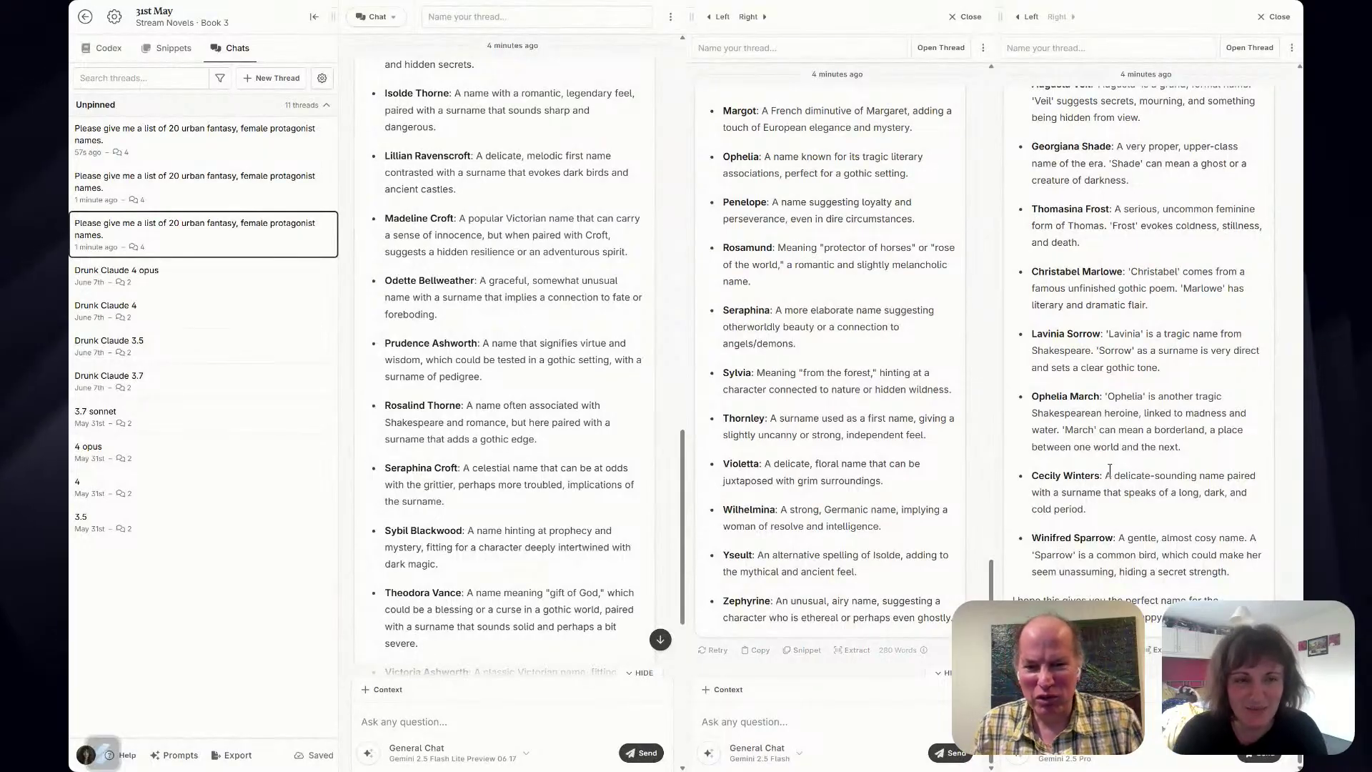
{"action": "scroll", "coordinate": [1095, 465], "scroll_direction": "up", "scroll_amount": 15}
{"action": "scroll", "coordinate": [1099, 462], "scroll_direction": "up", "scroll_amount": 3}
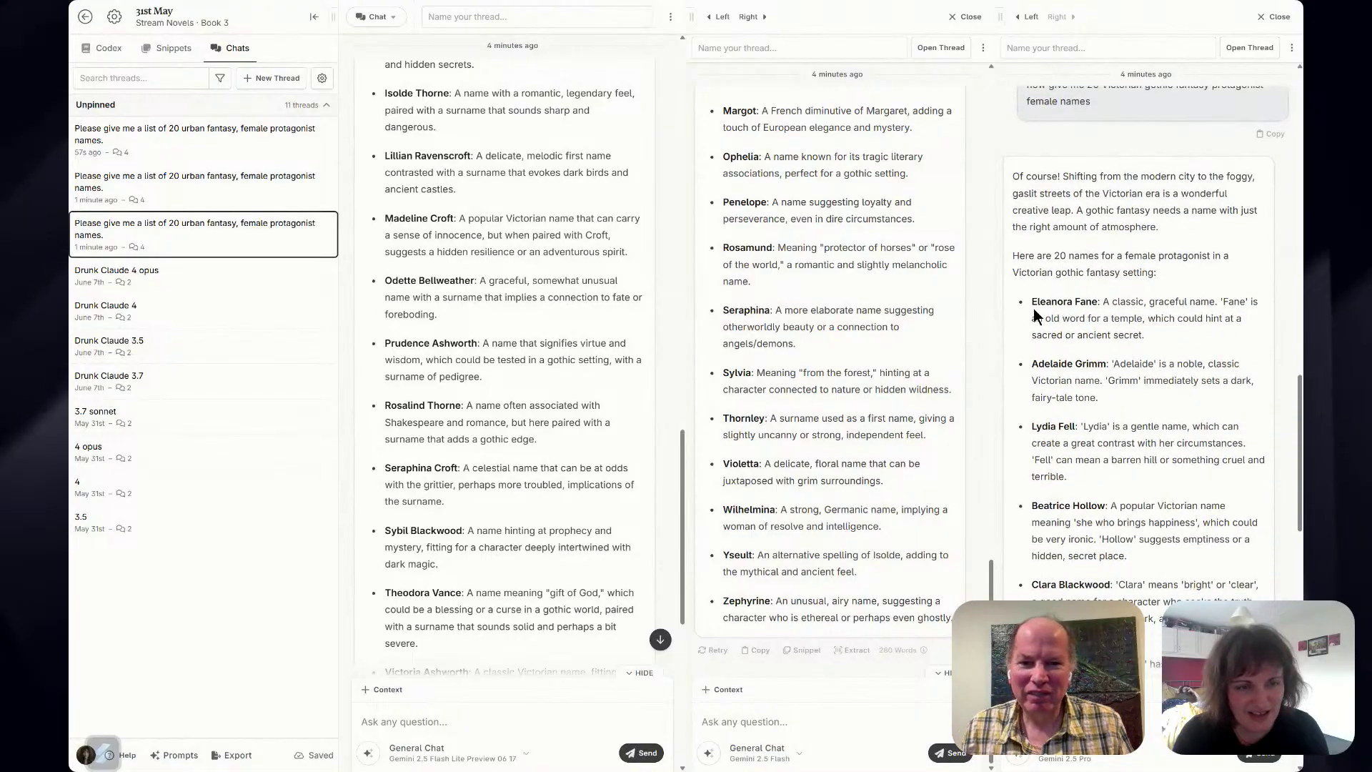
{"action": "scroll", "coordinate": [1185, 357], "scroll_direction": "down", "scroll_amount": 2}
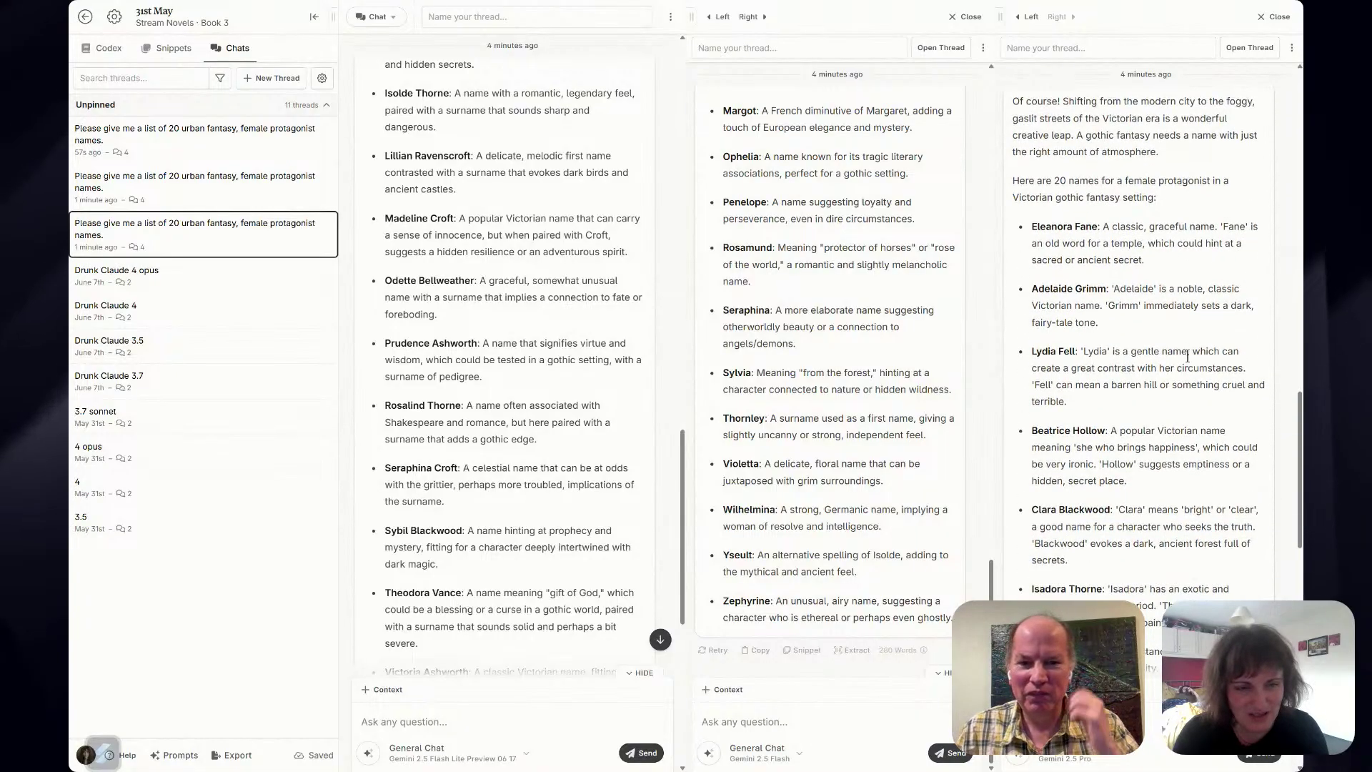
{"action": "scroll", "coordinate": [1187, 354], "scroll_direction": "down", "scroll_amount": 2}
{"action": "scroll", "coordinate": [1180, 357], "scroll_direction": "down", "scroll_amount": 2}
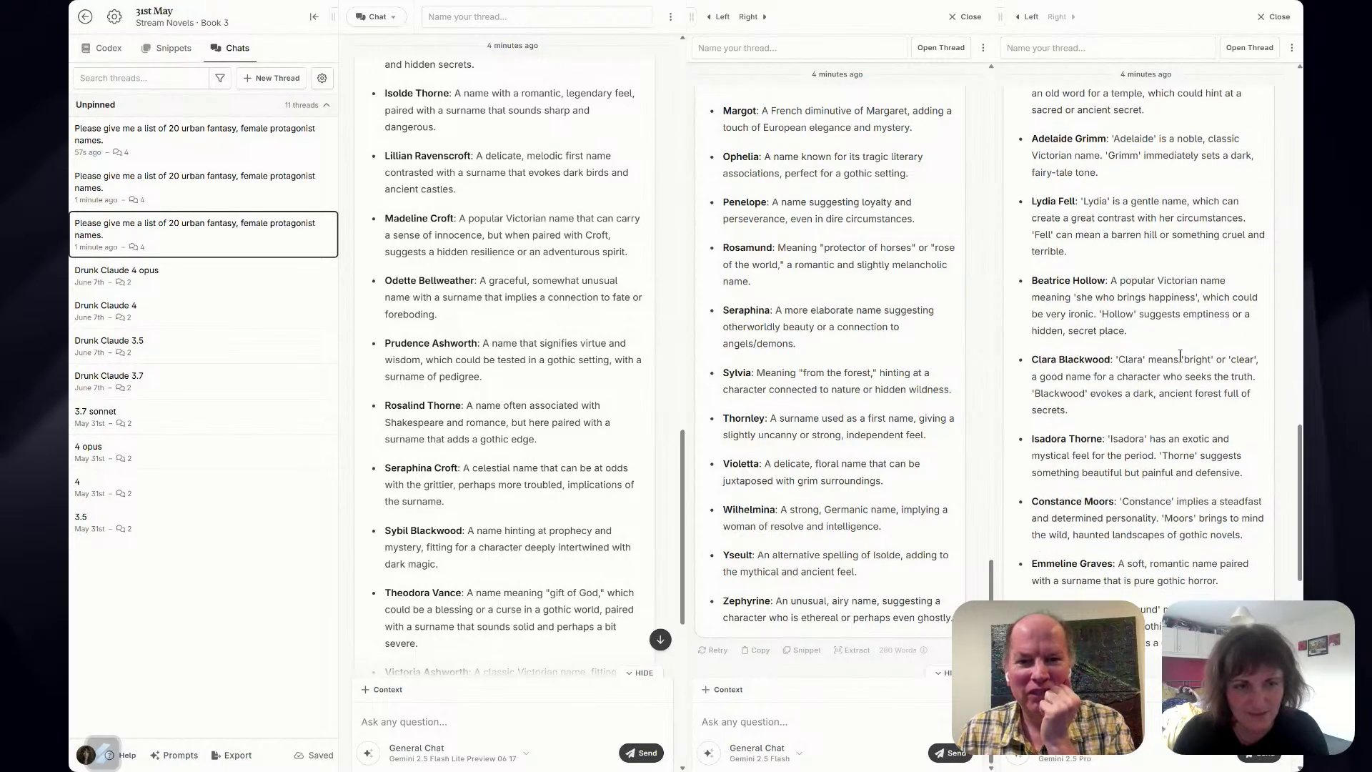
{"action": "scroll", "coordinate": [1183, 361], "scroll_direction": "down", "scroll_amount": 2}
{"action": "scroll", "coordinate": [1181, 362], "scroll_direction": "down", "scroll_amount": 2}
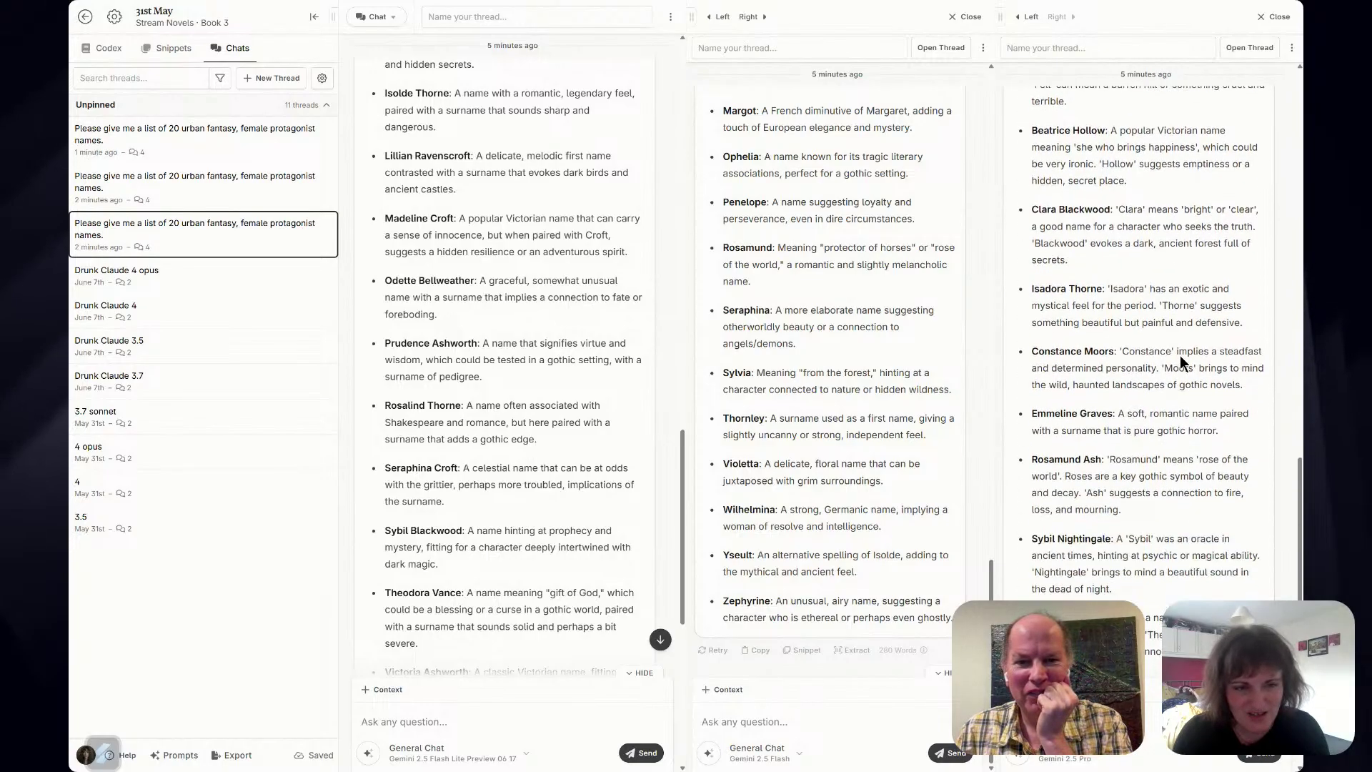
{"action": "scroll", "coordinate": [1180, 355], "scroll_direction": "down", "scroll_amount": 2}
{"action": "scroll", "coordinate": [1178, 355], "scroll_direction": "down", "scroll_amount": 2}
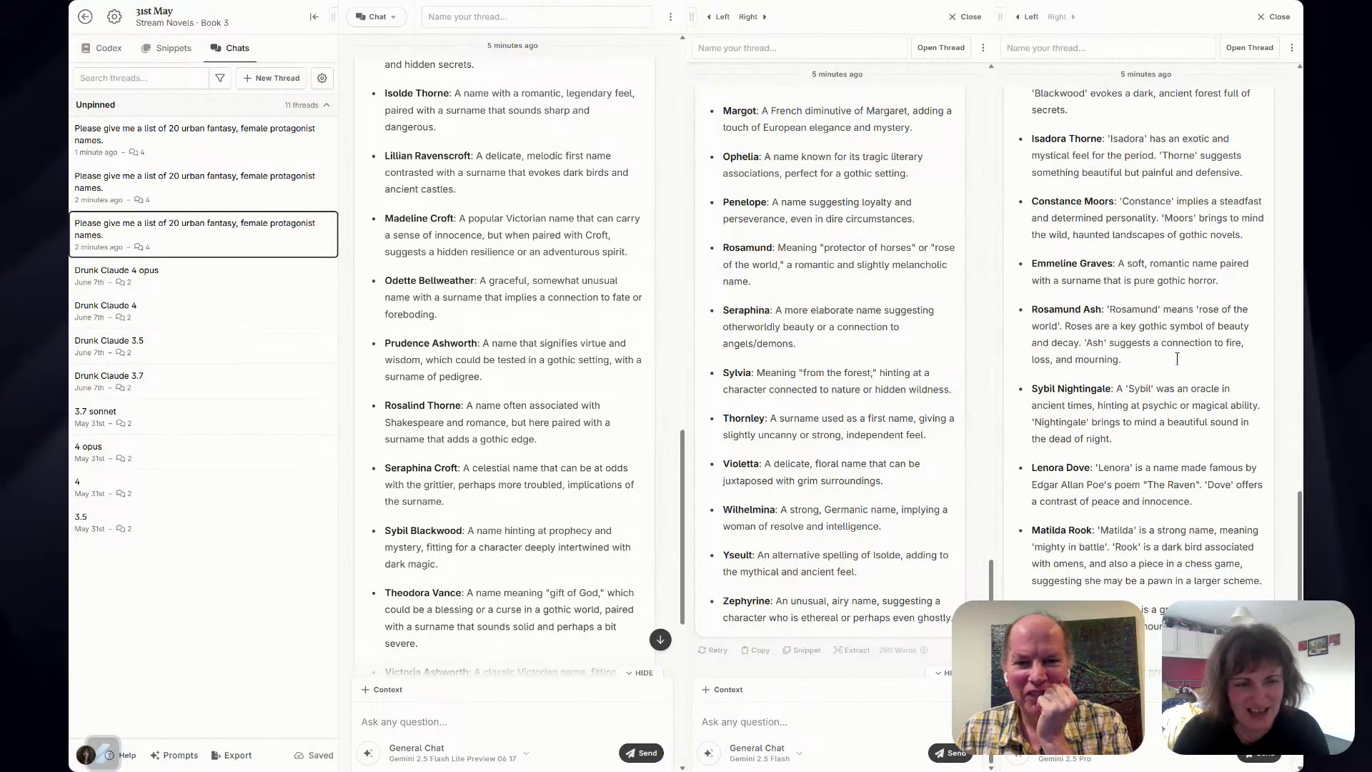
{"action": "scroll", "coordinate": [1177, 358], "scroll_direction": "down", "scroll_amount": 6}
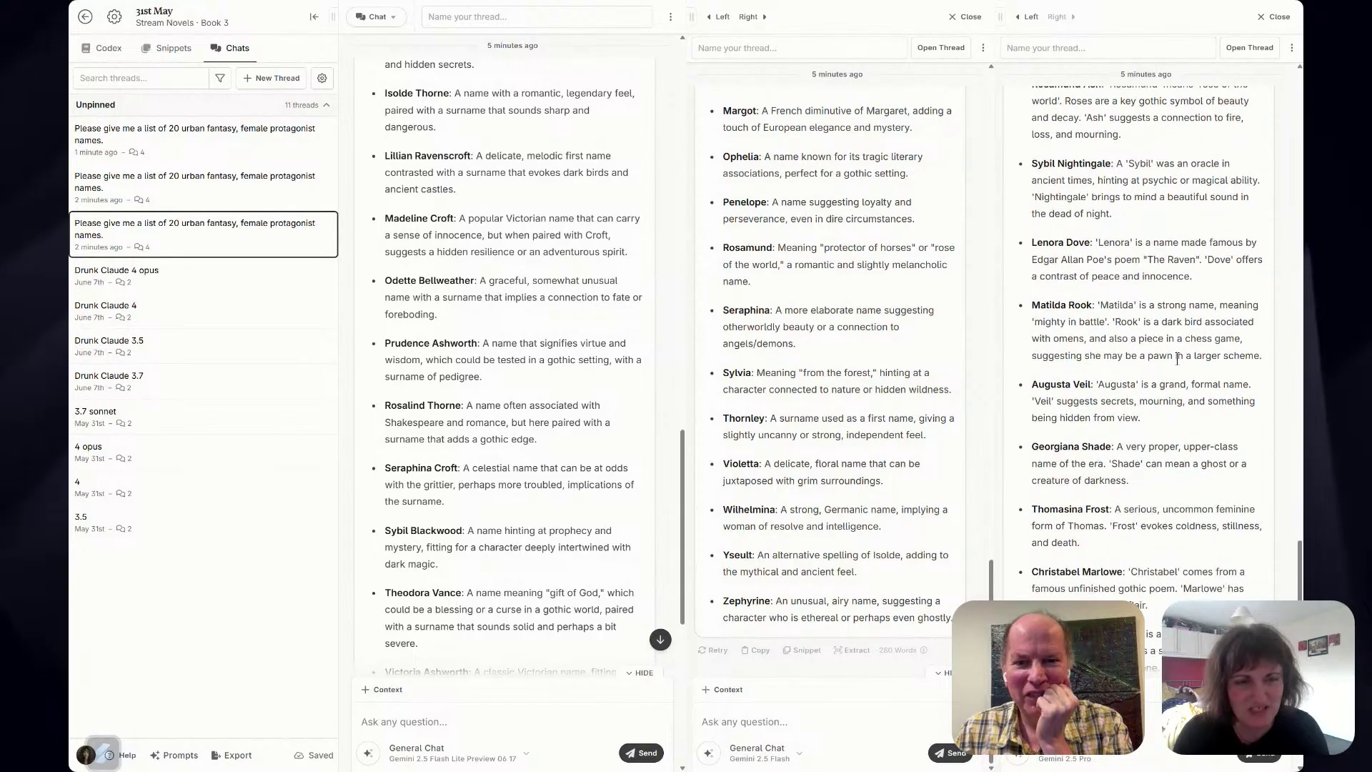
{"action": "scroll", "coordinate": [1177, 358], "scroll_direction": "down", "scroll_amount": 6}
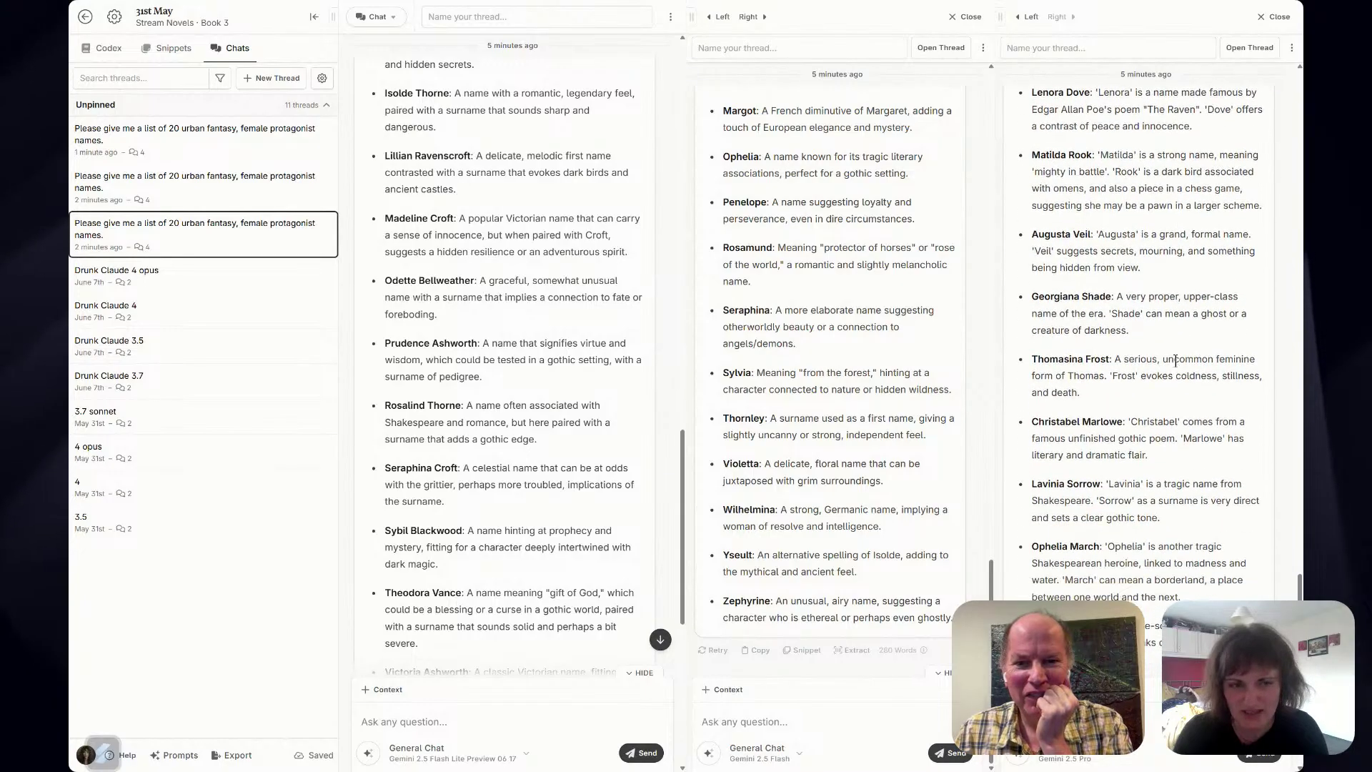
{"action": "scroll", "coordinate": [1172, 364], "scroll_direction": "down", "scroll_amount": 2}
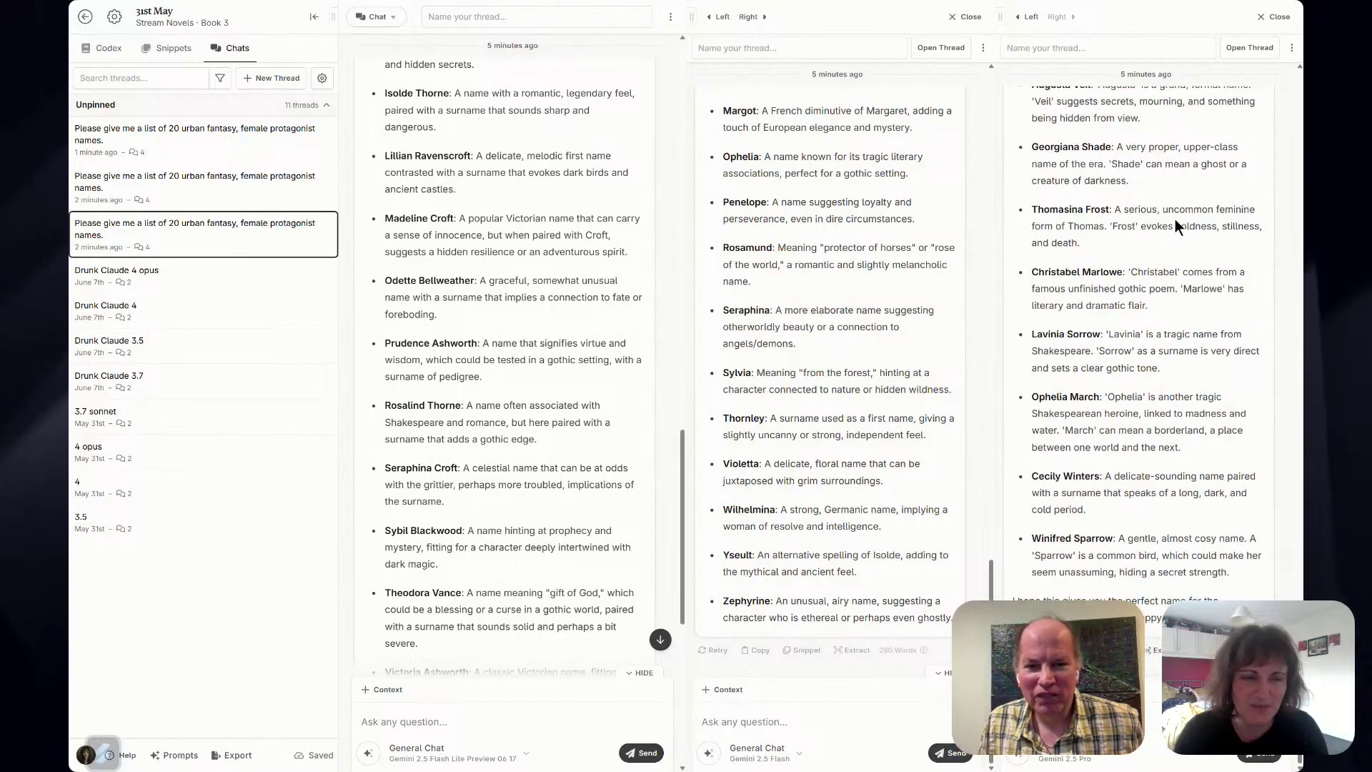
{"action": "scroll", "coordinate": [1176, 485], "scroll_direction": "up", "scroll_amount": 6}
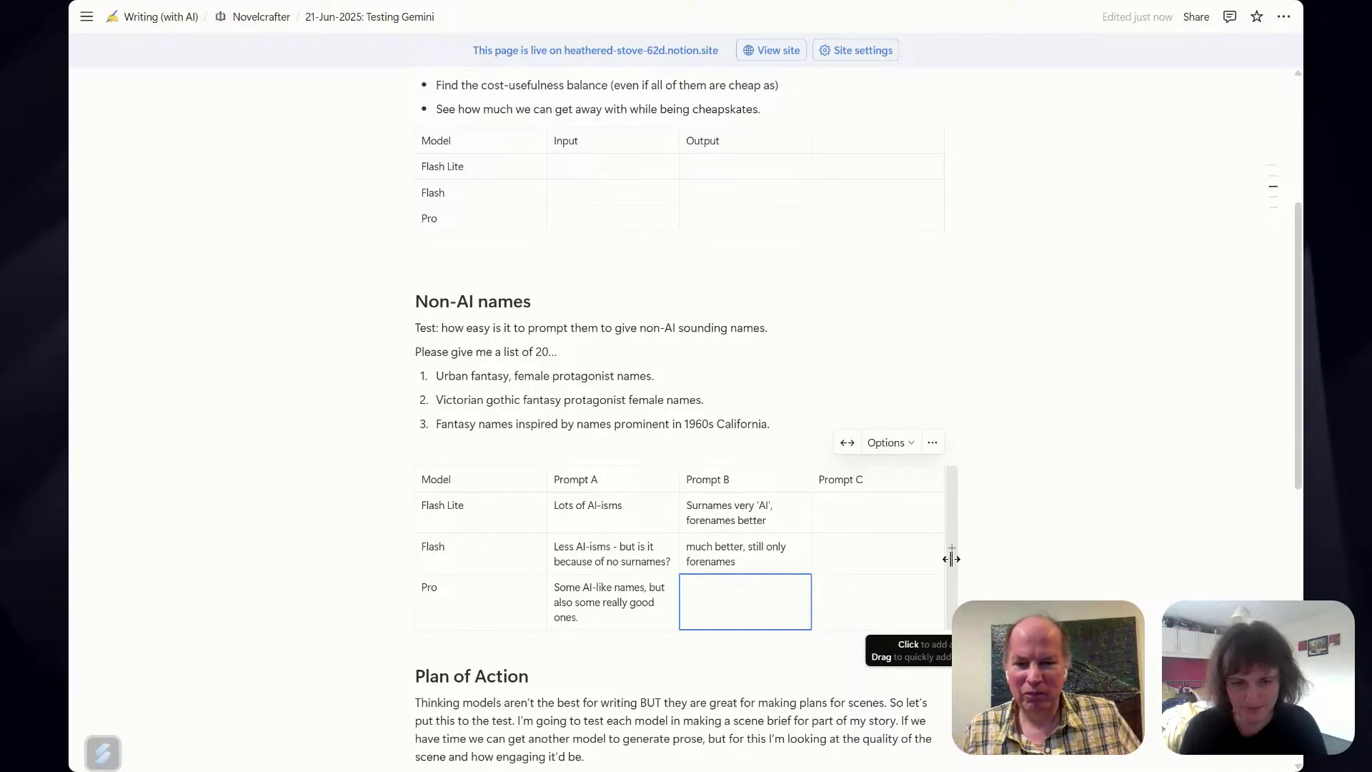
In the Notion names table, enter "same as lite." for Pro under Prompt B, and add the line "Are surnames harder for AI?" below the table.
{"action": "type", "text": "same"}
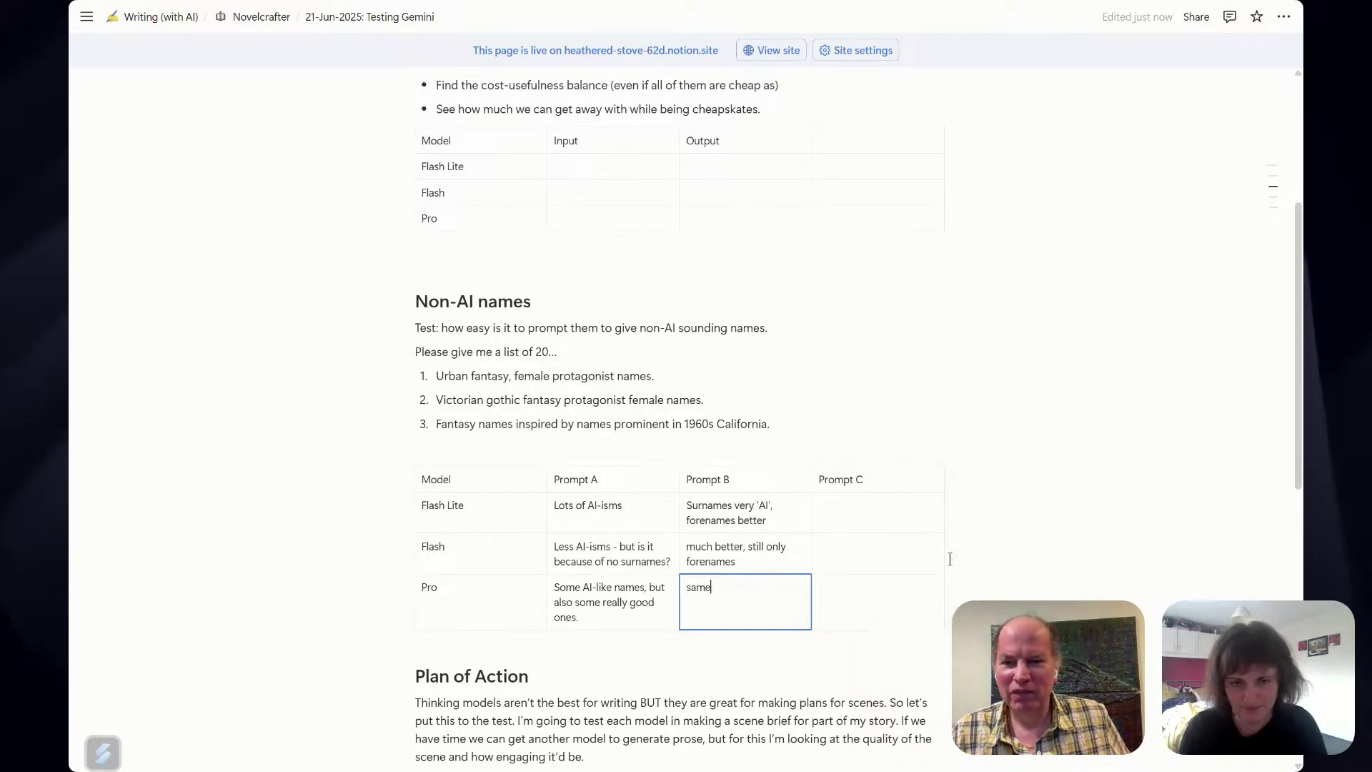
{"action": "type", "text": " as lite"}
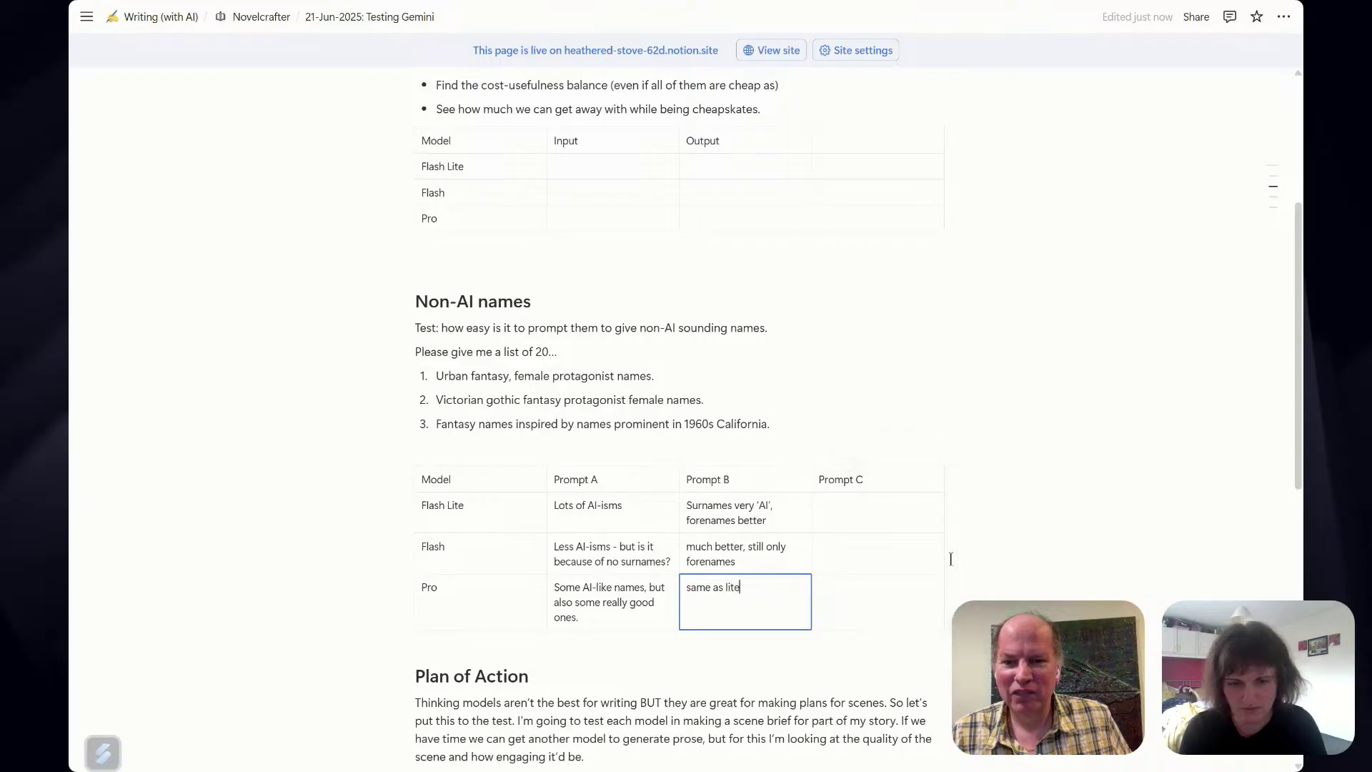
{"action": "type", "text": "."}
{"action": "left_click", "coordinate": [419, 616]}
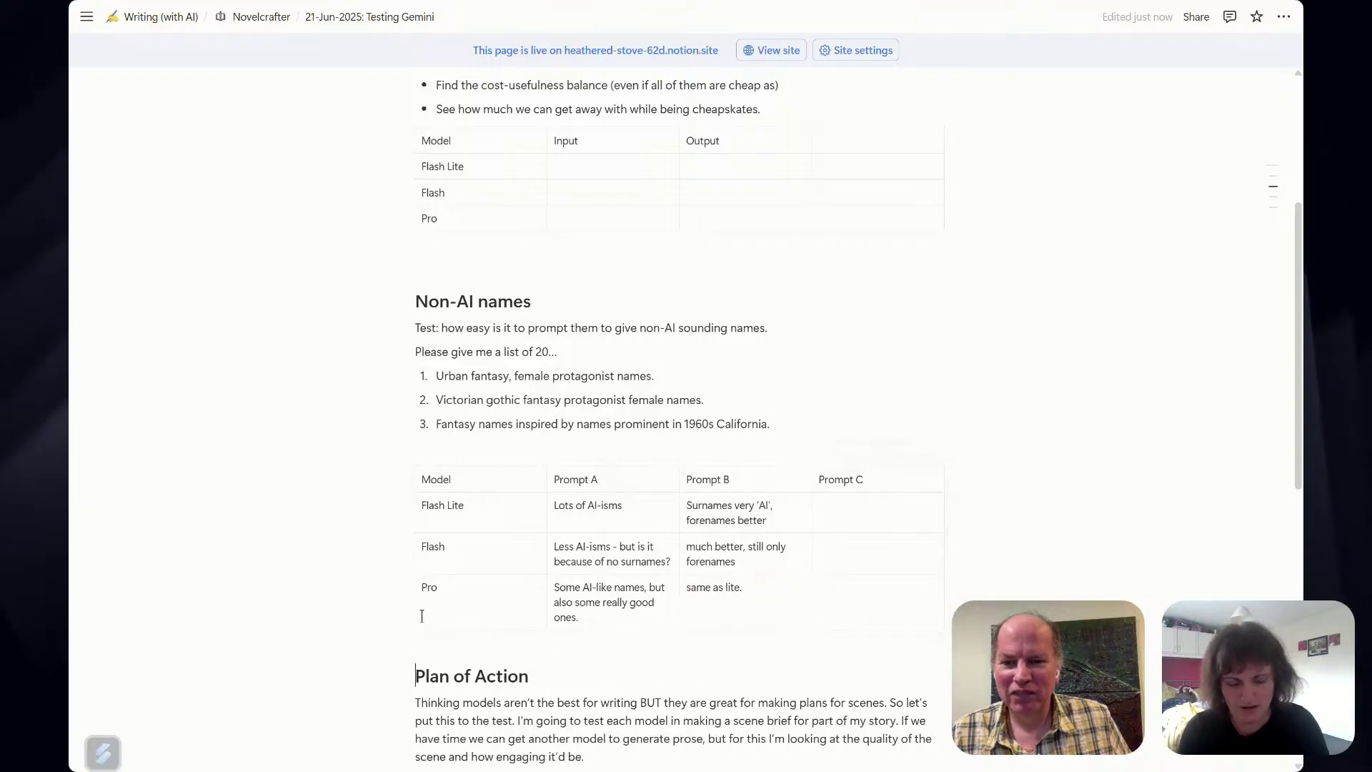
{"action": "left_click", "coordinate": [420, 616]}
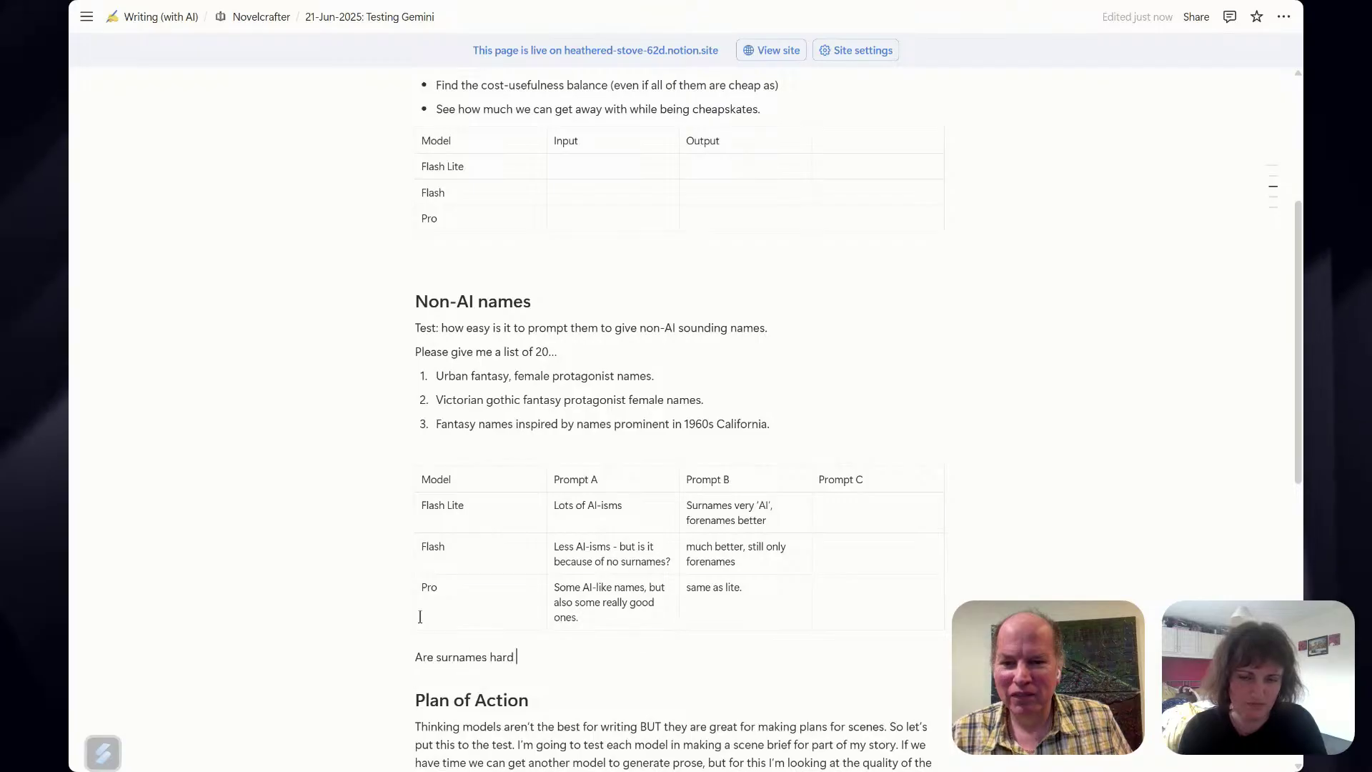
{"action": "type", "text": "r for AI?"}
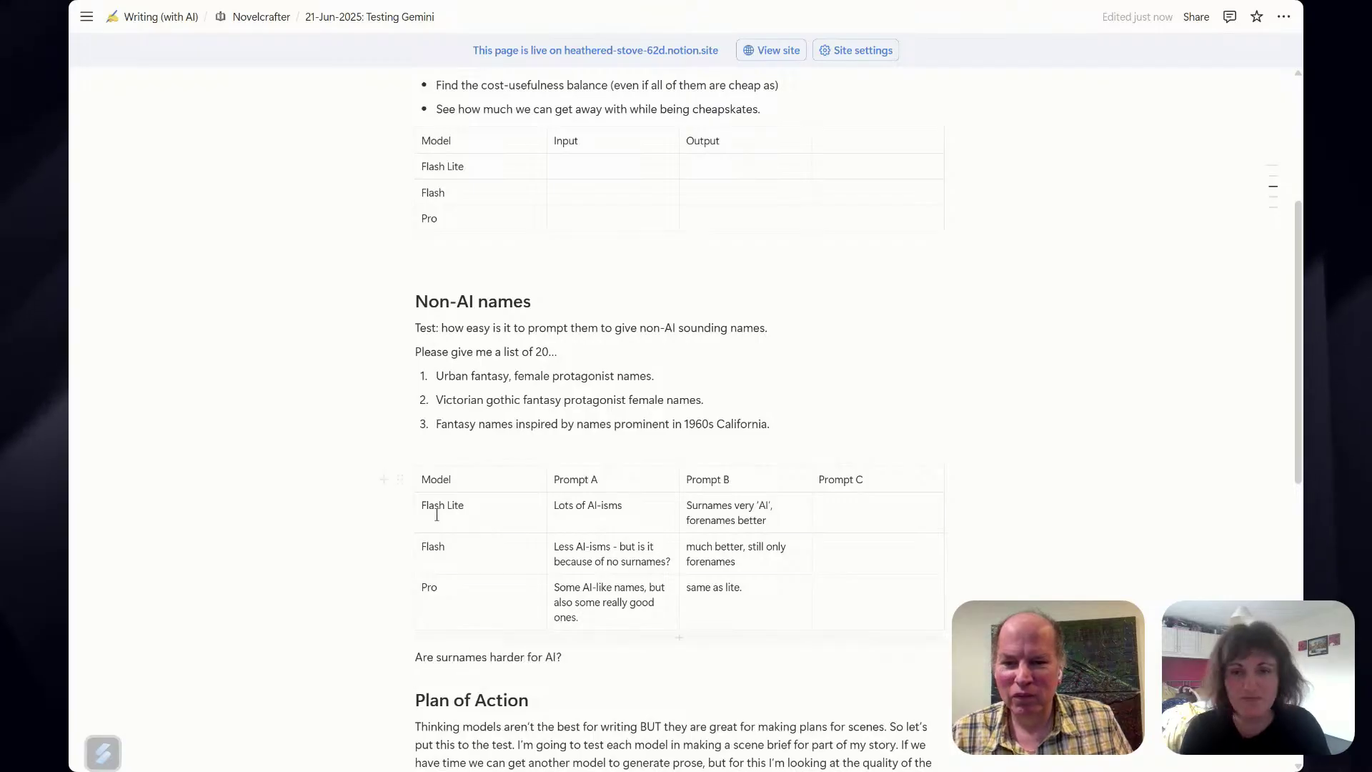
Using Notion's third prompt, write "now please give me a list of 20 Fantasy names inspired by names prominent in 1960s California" in Novelcrafter's Flash Lite chat.
{"action": "left_click_drag", "start_coordinate": [435, 425], "coordinate": [767, 427]}
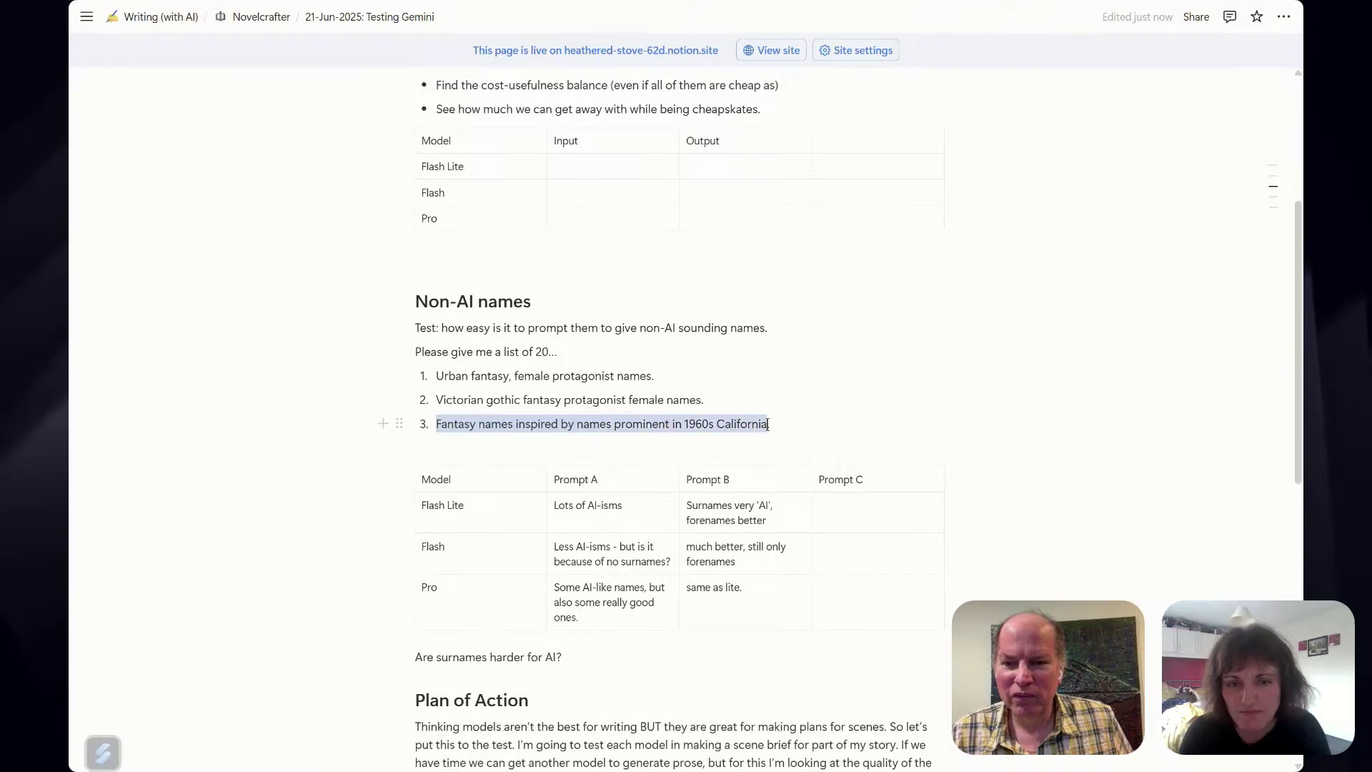
{"action": "key", "text": "alt+Tab"}
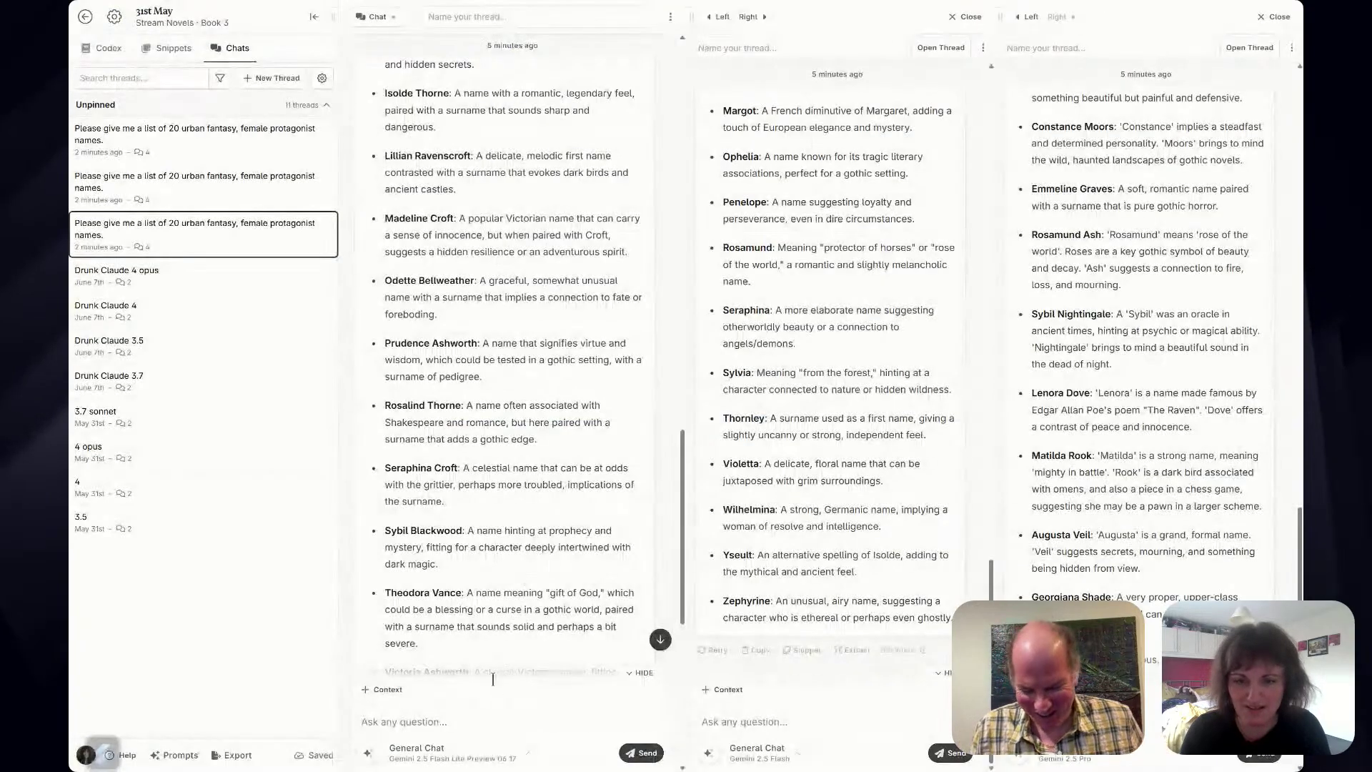
{"action": "left_click", "coordinate": [484, 722]}
{"action": "type", "text": "now"}
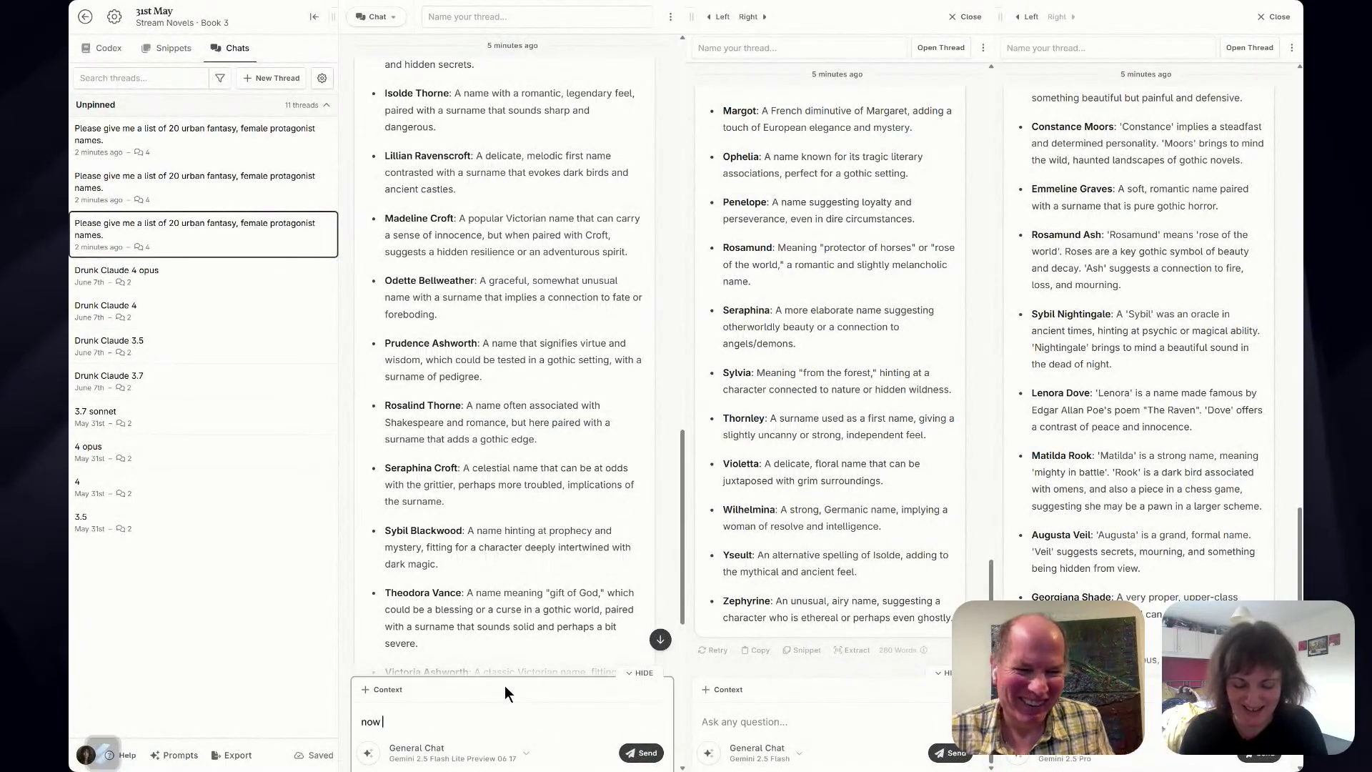
{"action": "type", "text": " please give me a li"}
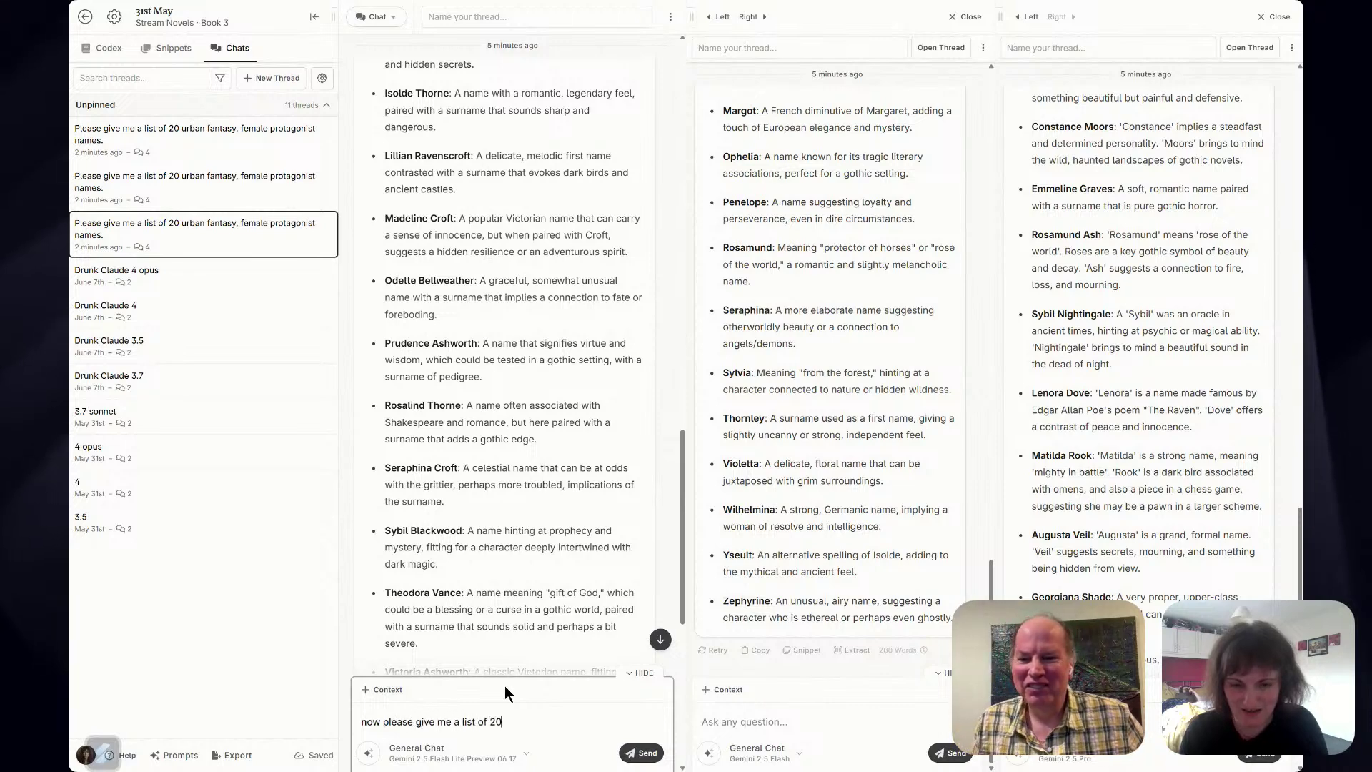
{"action": "type", "text": "st of 20"}
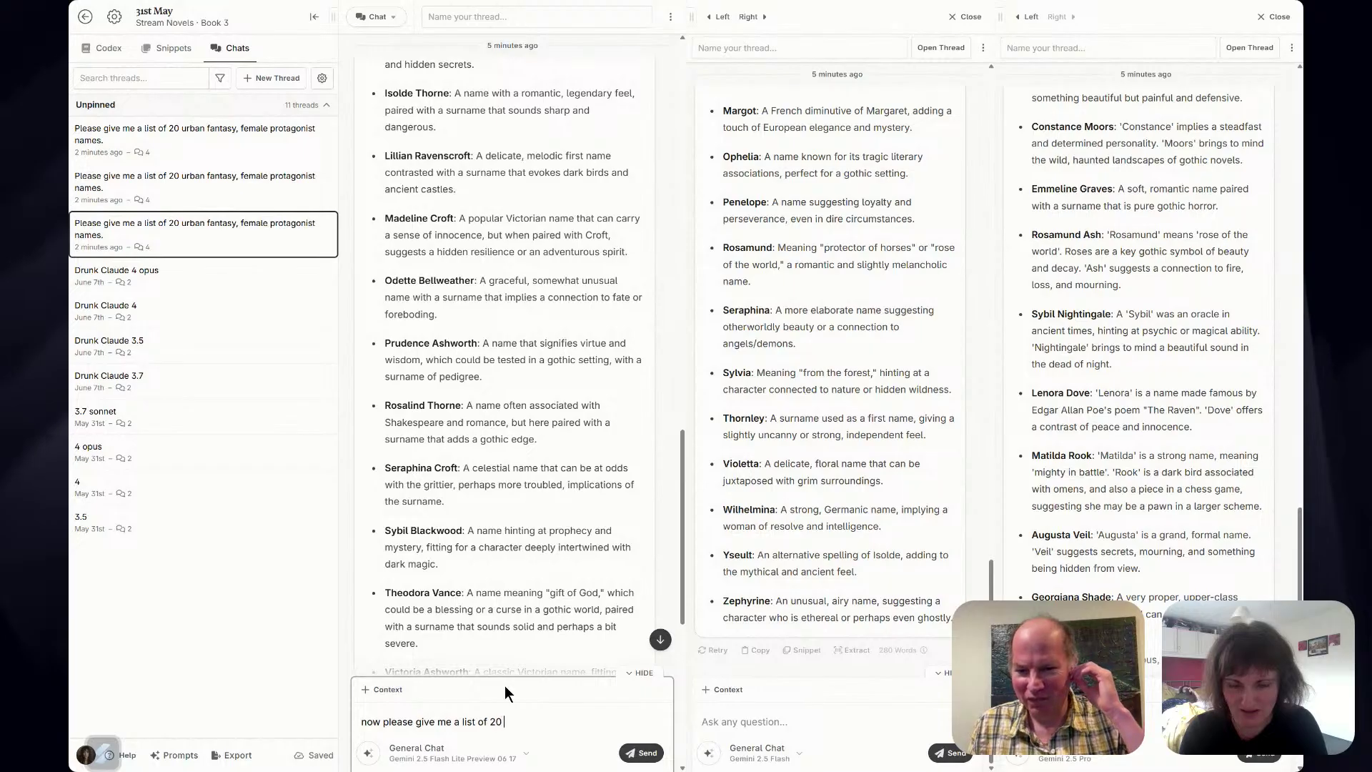
{"action": "type", "text": " Fantasy names inspired by names prominent in 1960s California"}
Copy the 1960s California prompt from the Flash Lite chat into the Flash and Pro chats, and send it to all three models.
{"action": "key", "text": "ctrl+a"}
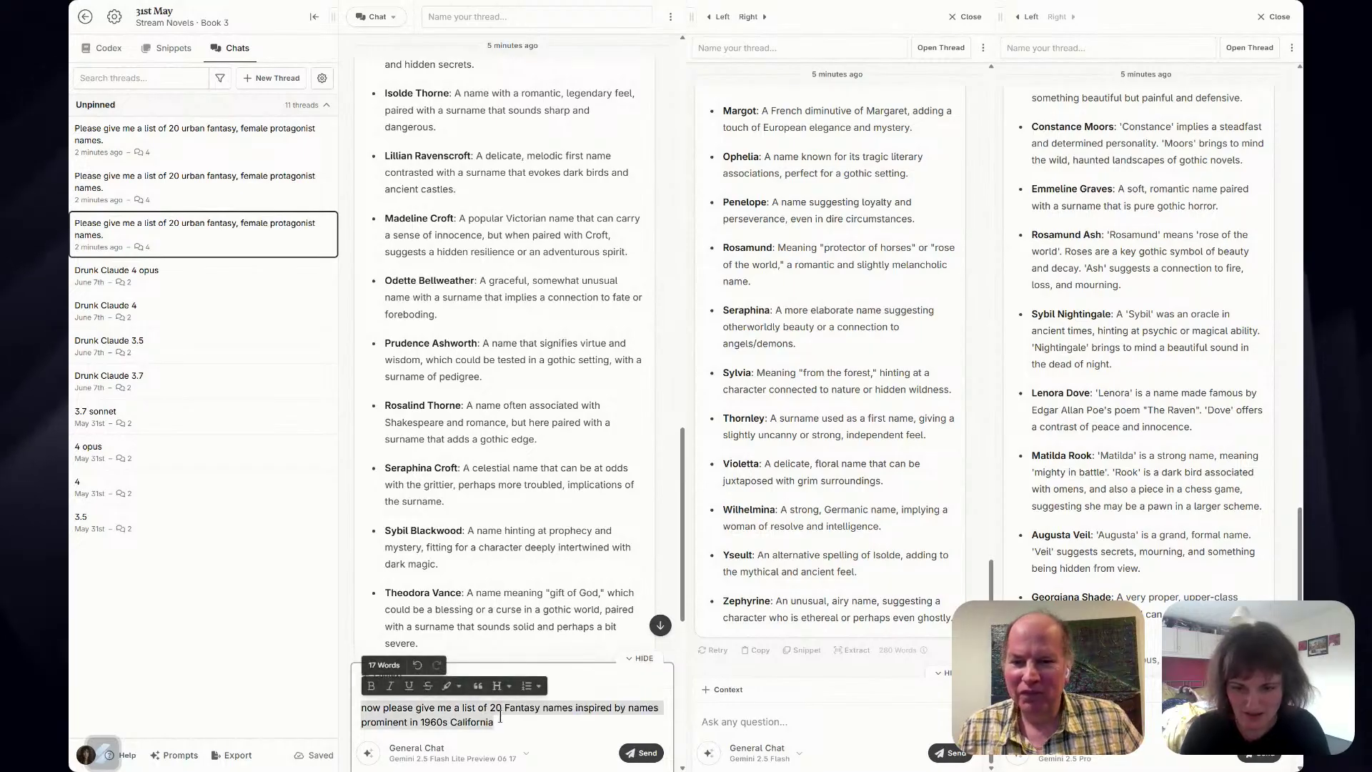
{"action": "key", "text": "ctrl+c"}
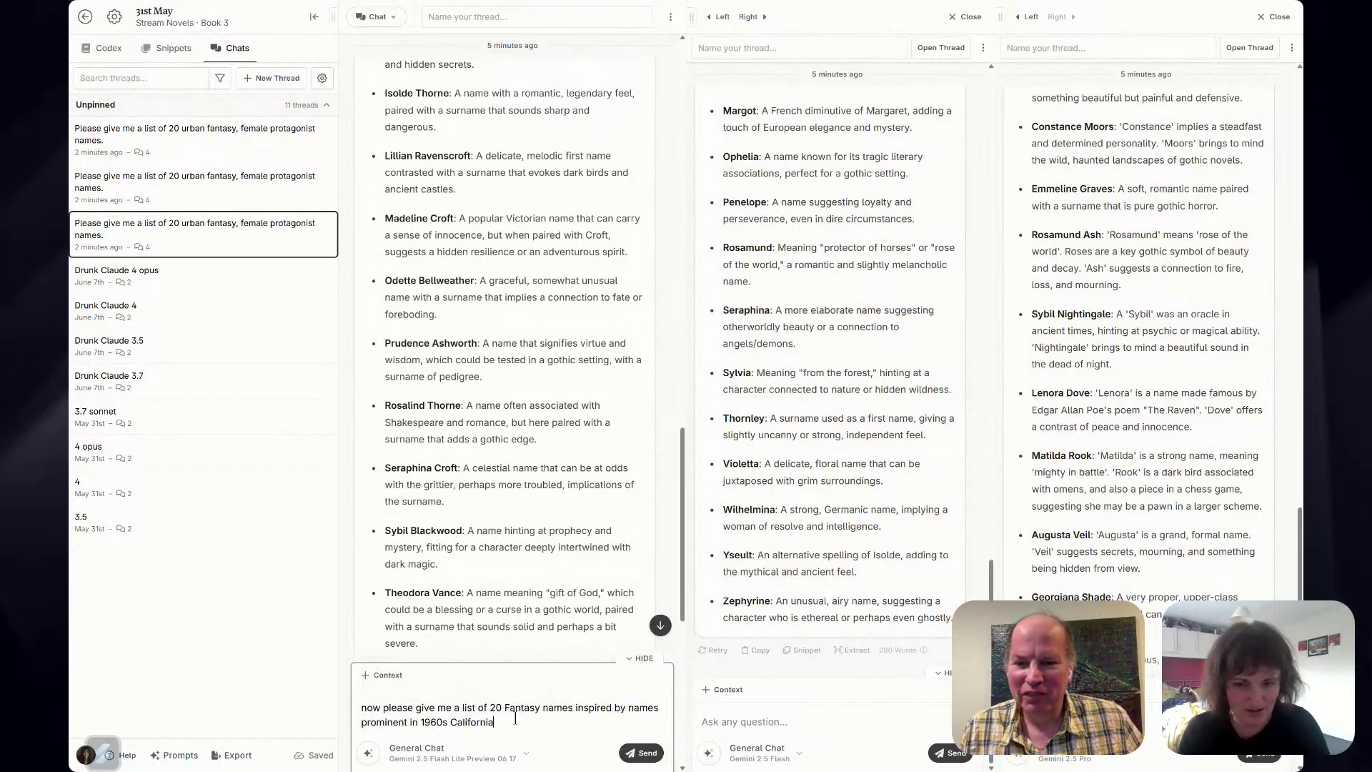
{"action": "left_click", "coordinate": [770, 718]}
{"action": "key", "text": "ctrl+v"}
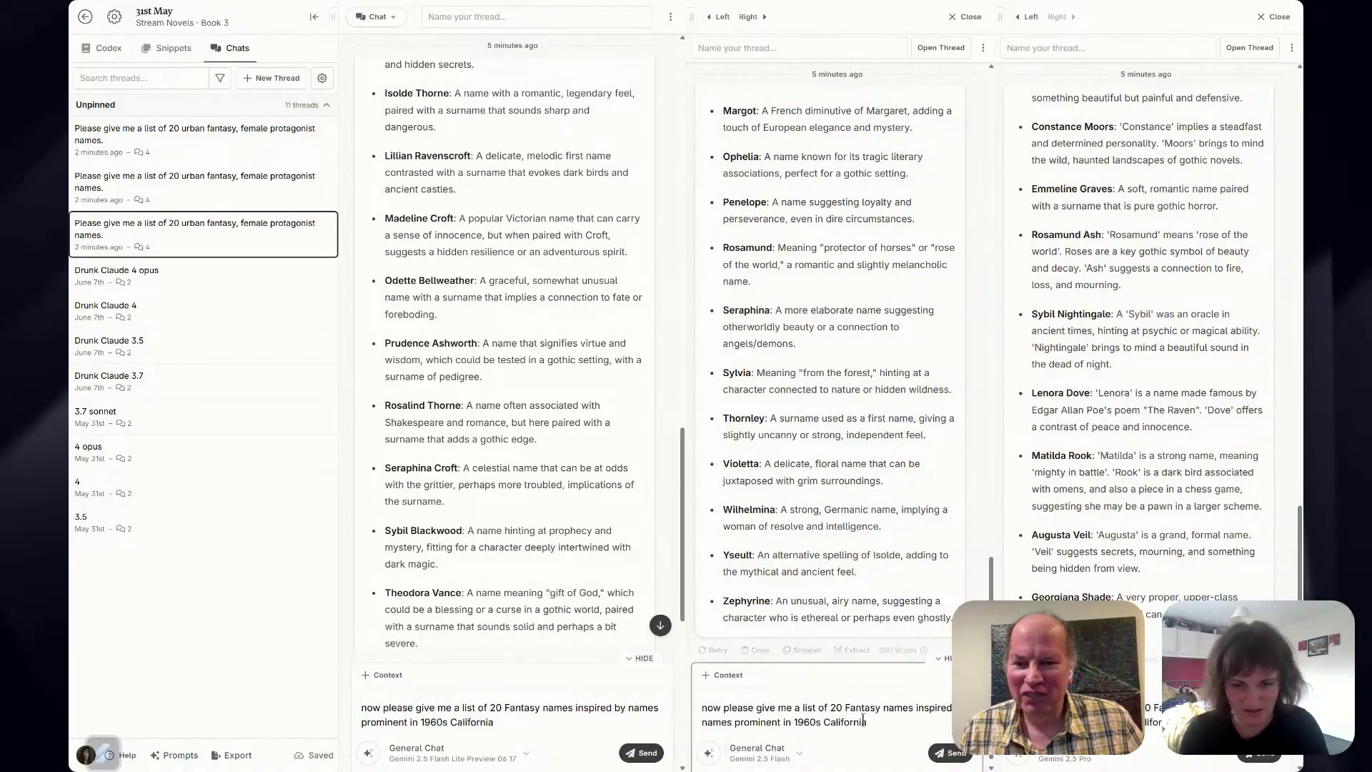
{"action": "left_click", "coordinate": [647, 753]}
{"action": "left_click", "coordinate": [939, 757]}
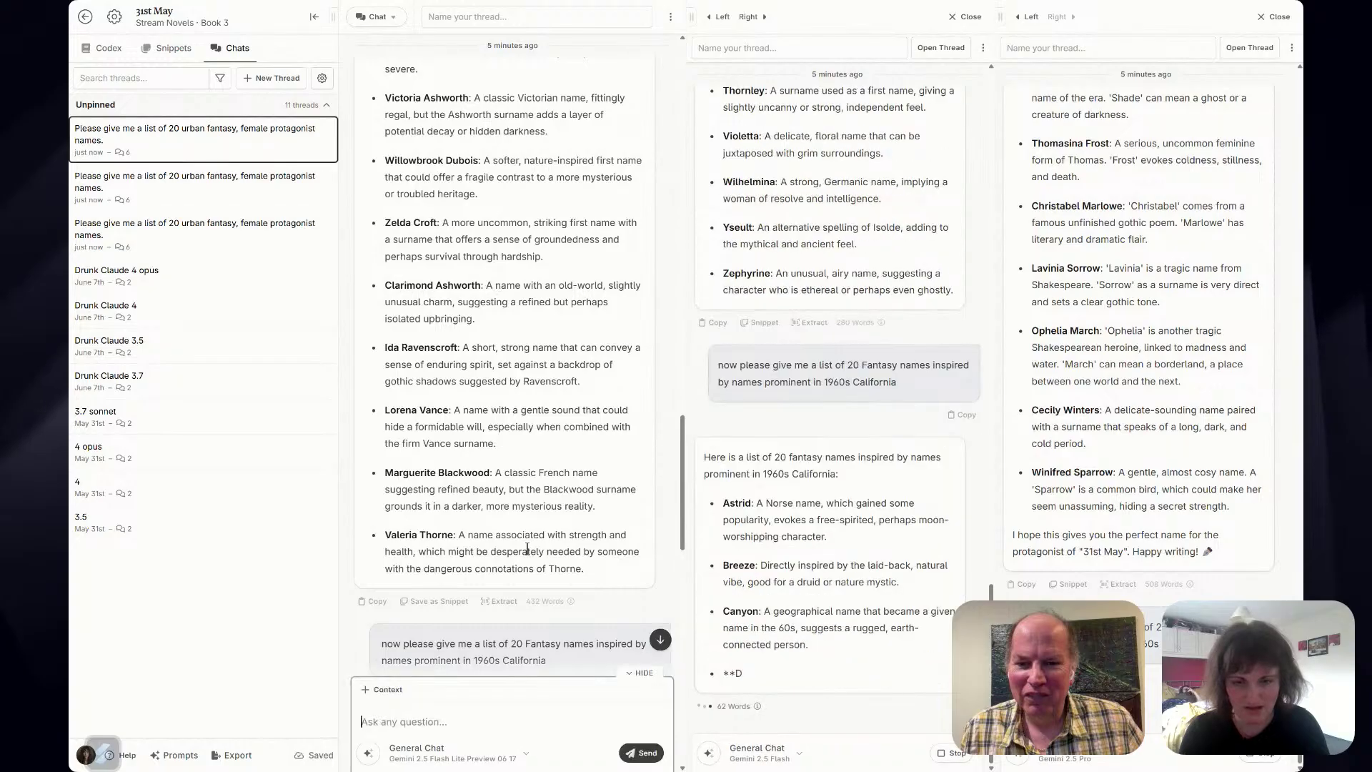
Read through Flash Lite's list of 1960s California fantasy names from start to end, then return to its beginning.
{"action": "scroll", "coordinate": [534, 577], "scroll_direction": "up", "scroll_amount": 10}
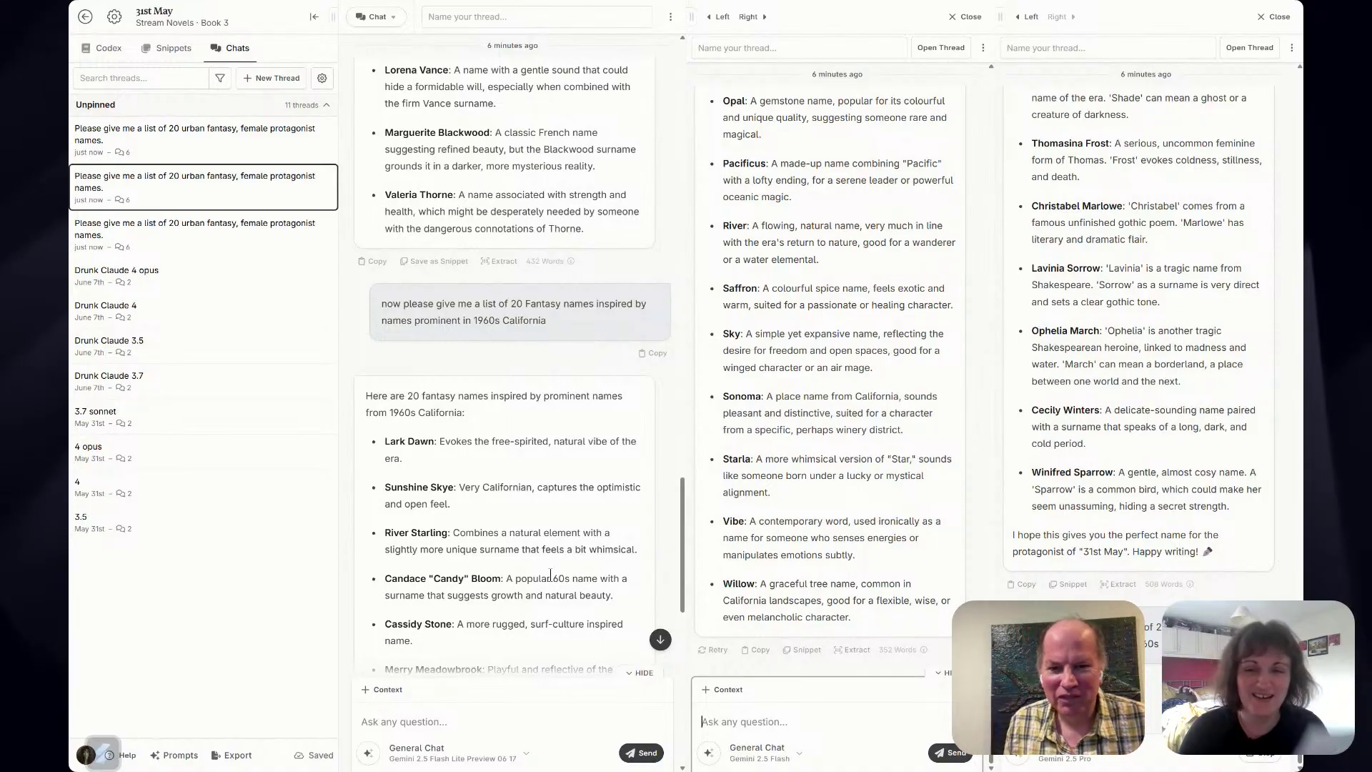
{"action": "scroll", "coordinate": [550, 575], "scroll_direction": "down", "scroll_amount": 2}
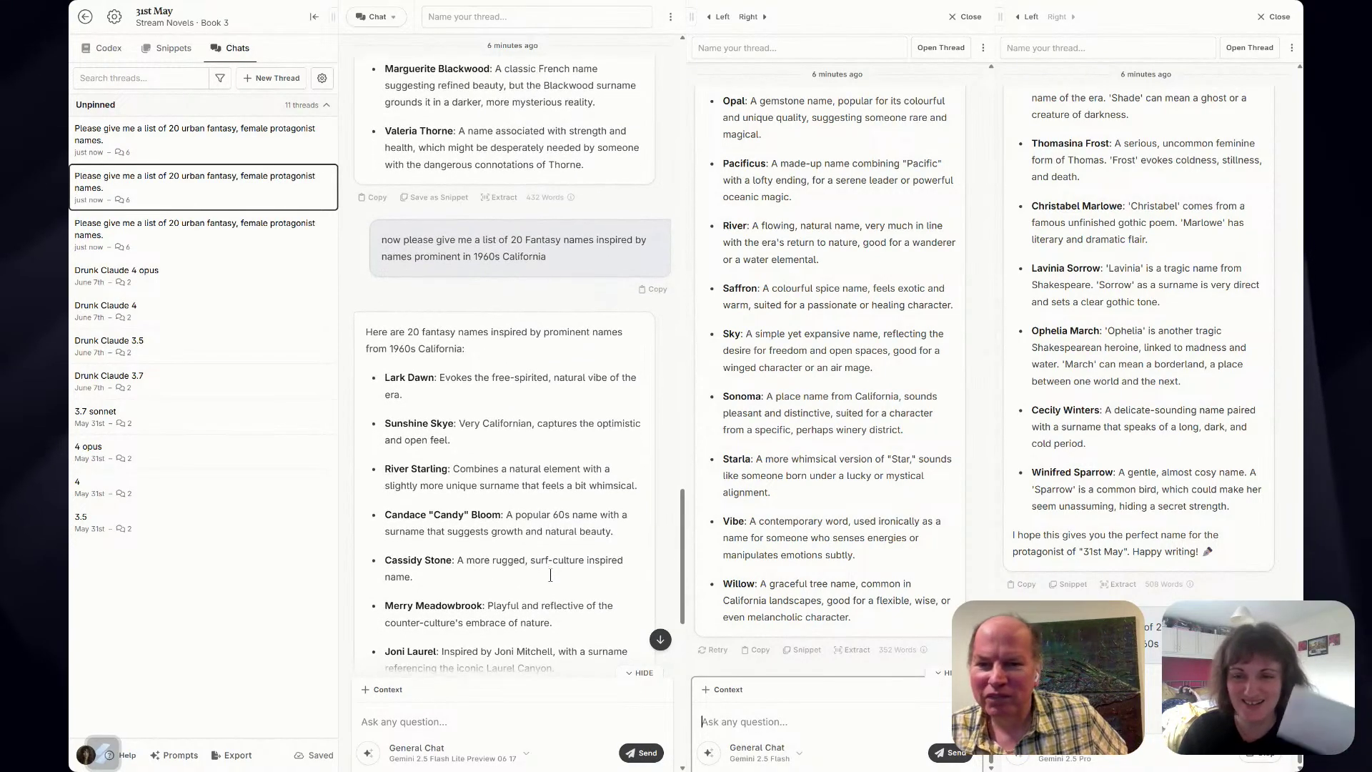
{"action": "scroll", "coordinate": [551, 575], "scroll_direction": "down", "scroll_amount": 2}
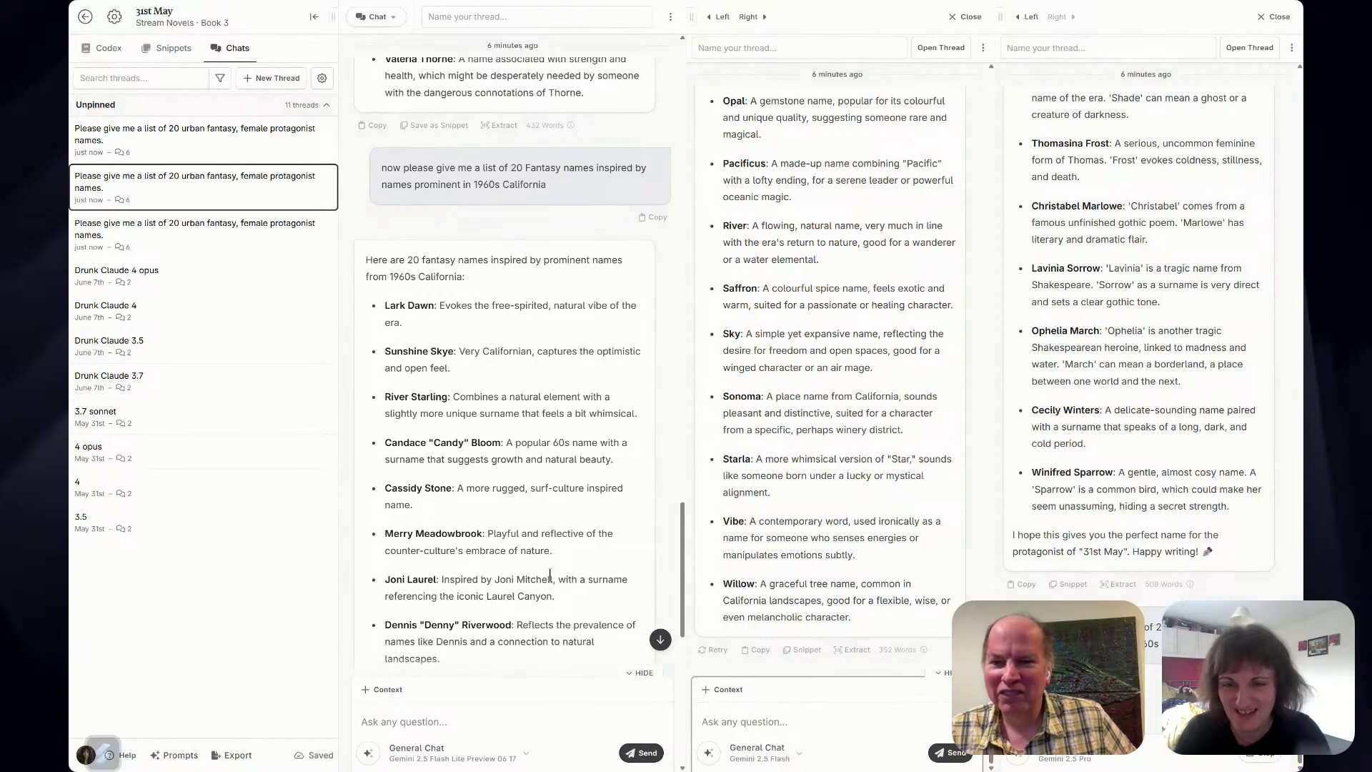
{"action": "scroll", "coordinate": [551, 575], "scroll_direction": "down", "scroll_amount": 2}
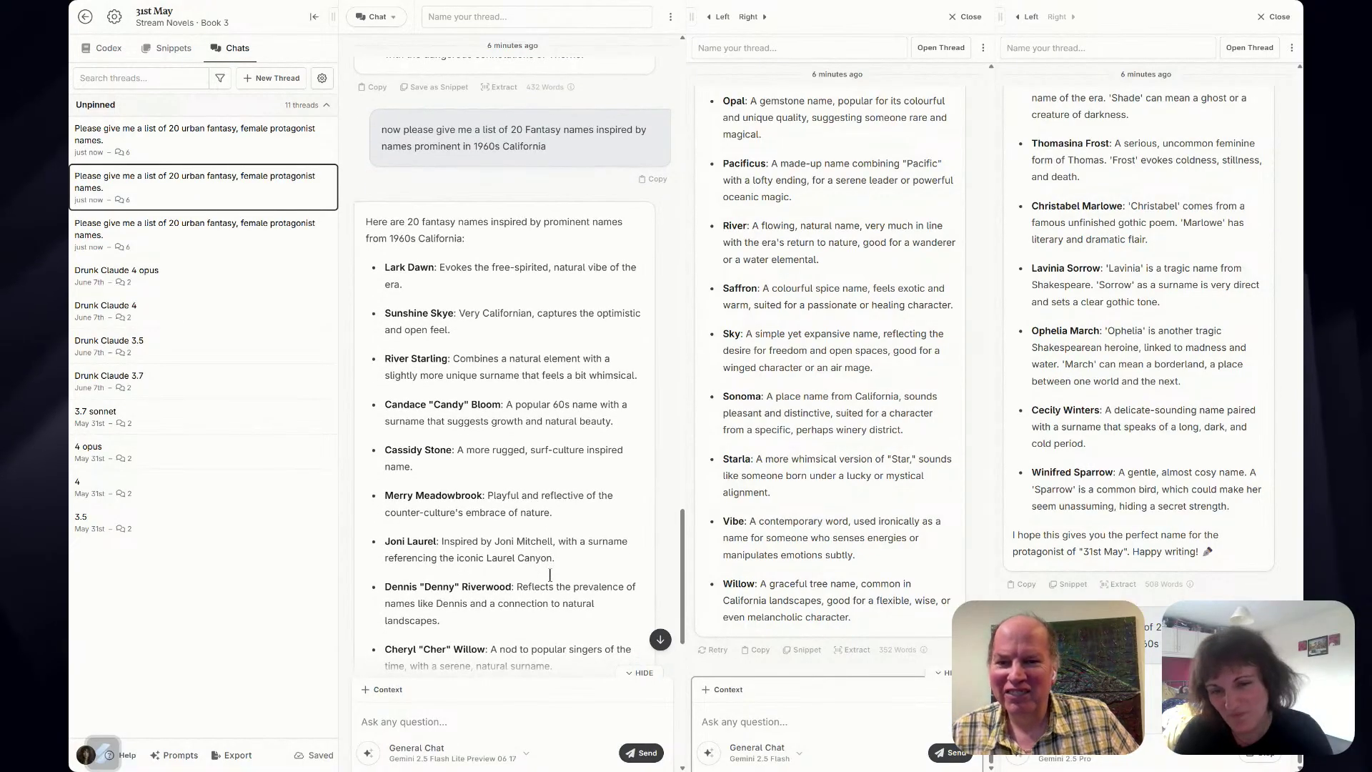
{"action": "scroll", "coordinate": [550, 575], "scroll_direction": "down", "scroll_amount": 1}
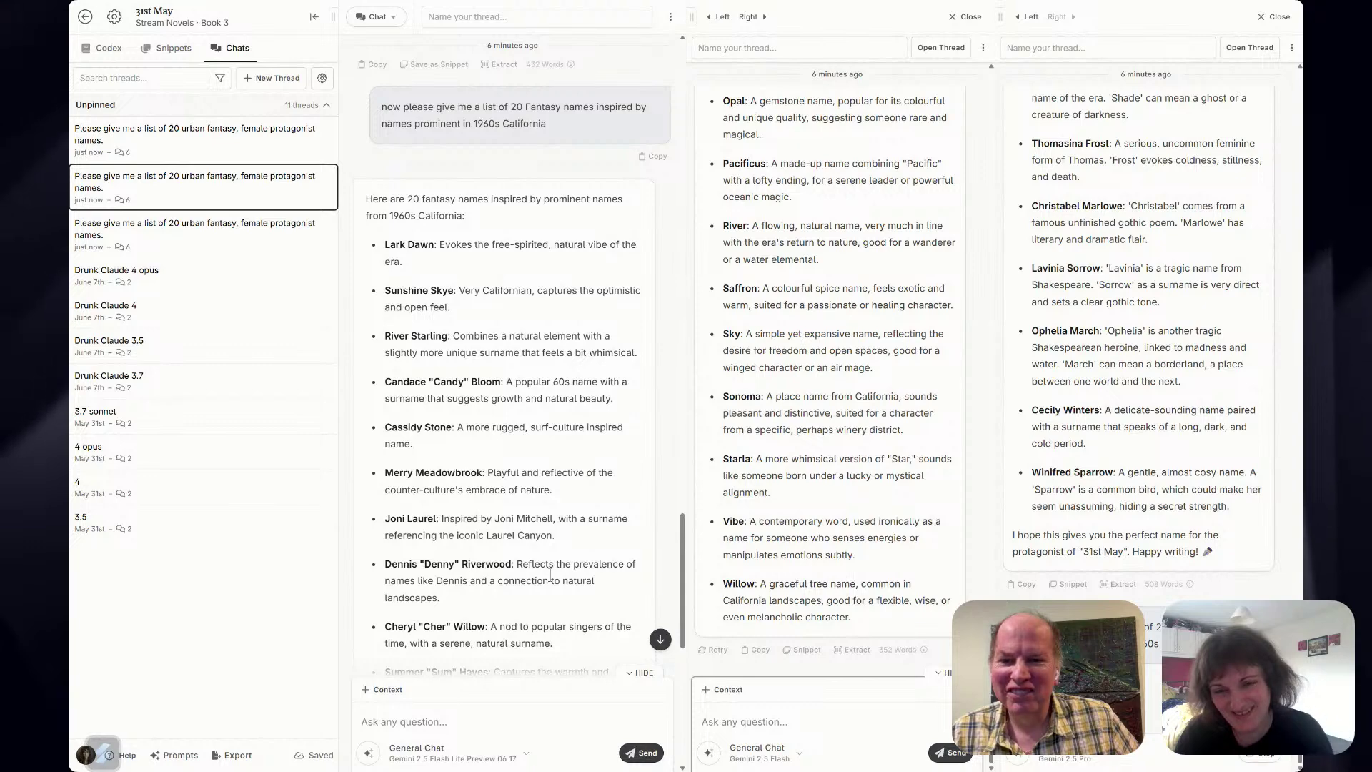
{"action": "scroll", "coordinate": [550, 574], "scroll_direction": "down", "scroll_amount": 3}
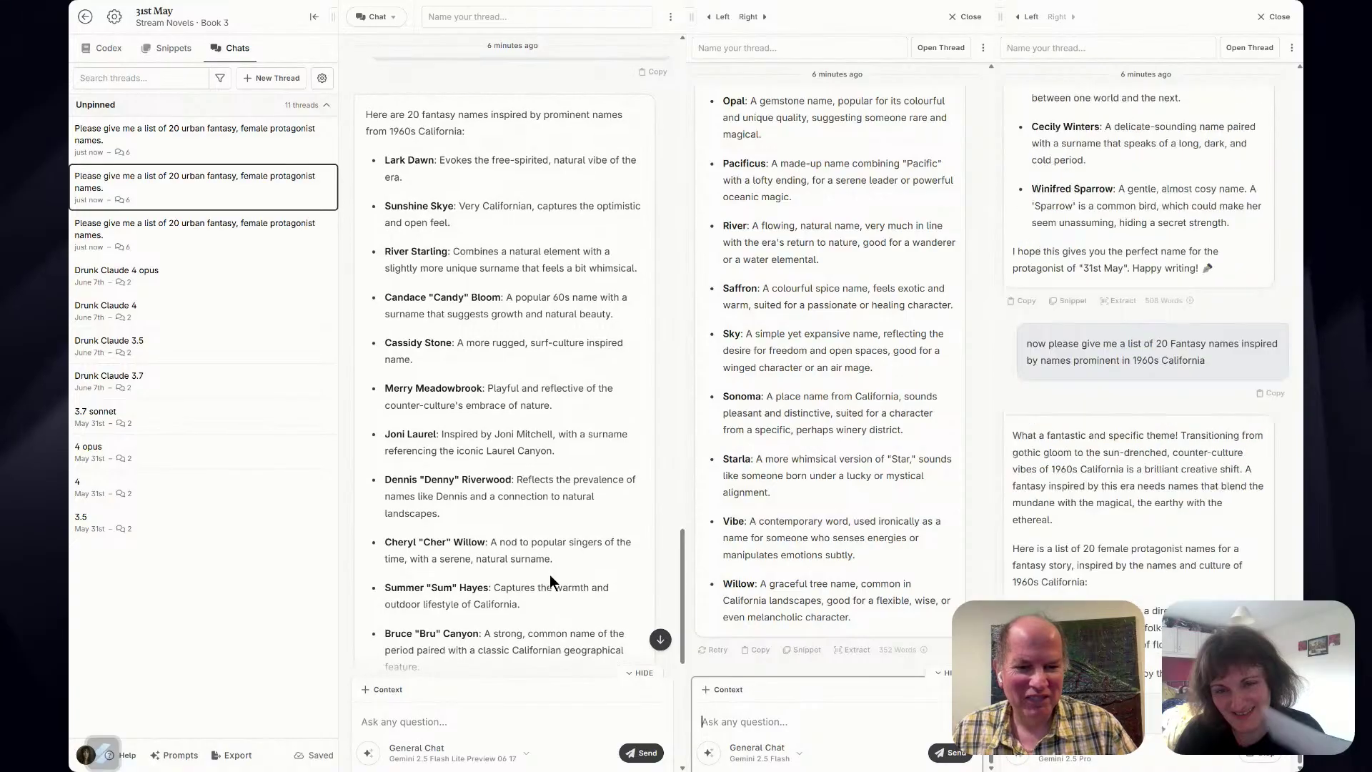
{"action": "scroll", "coordinate": [550, 575], "scroll_direction": "down", "scroll_amount": 2}
{"action": "scroll", "coordinate": [551, 575], "scroll_direction": "down", "scroll_amount": 2}
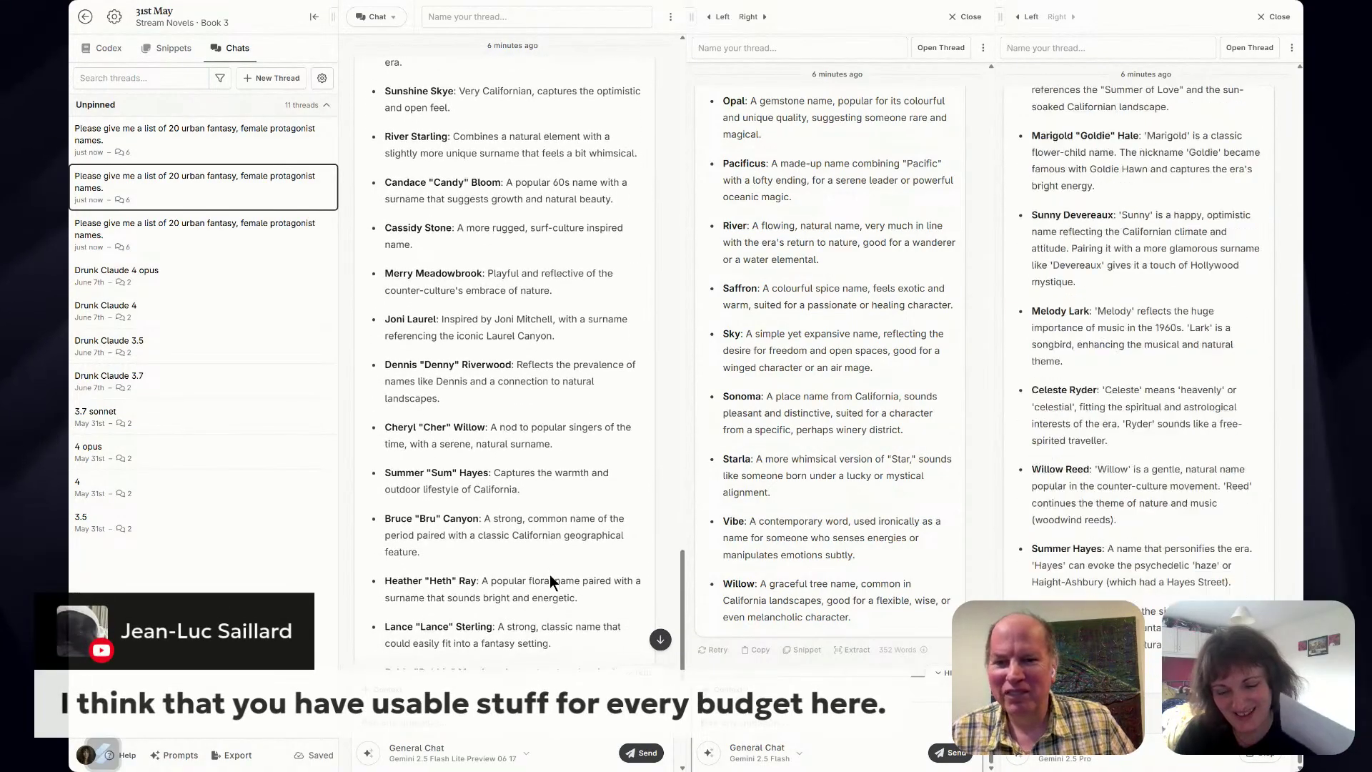
{"action": "scroll", "coordinate": [550, 575], "scroll_direction": "down", "scroll_amount": 1}
{"action": "scroll", "coordinate": [551, 575], "scroll_direction": "down", "scroll_amount": 2}
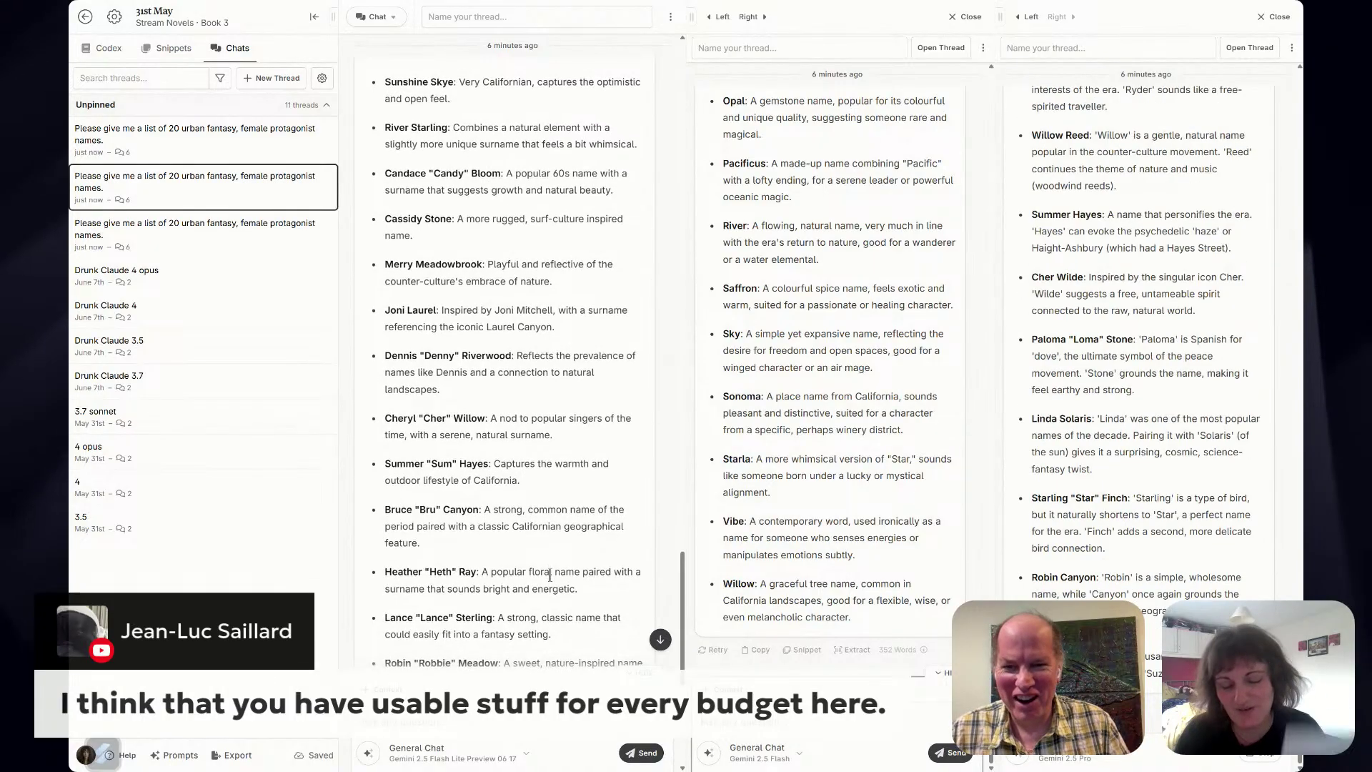
{"action": "scroll", "coordinate": [550, 575], "scroll_direction": "down", "scroll_amount": 3}
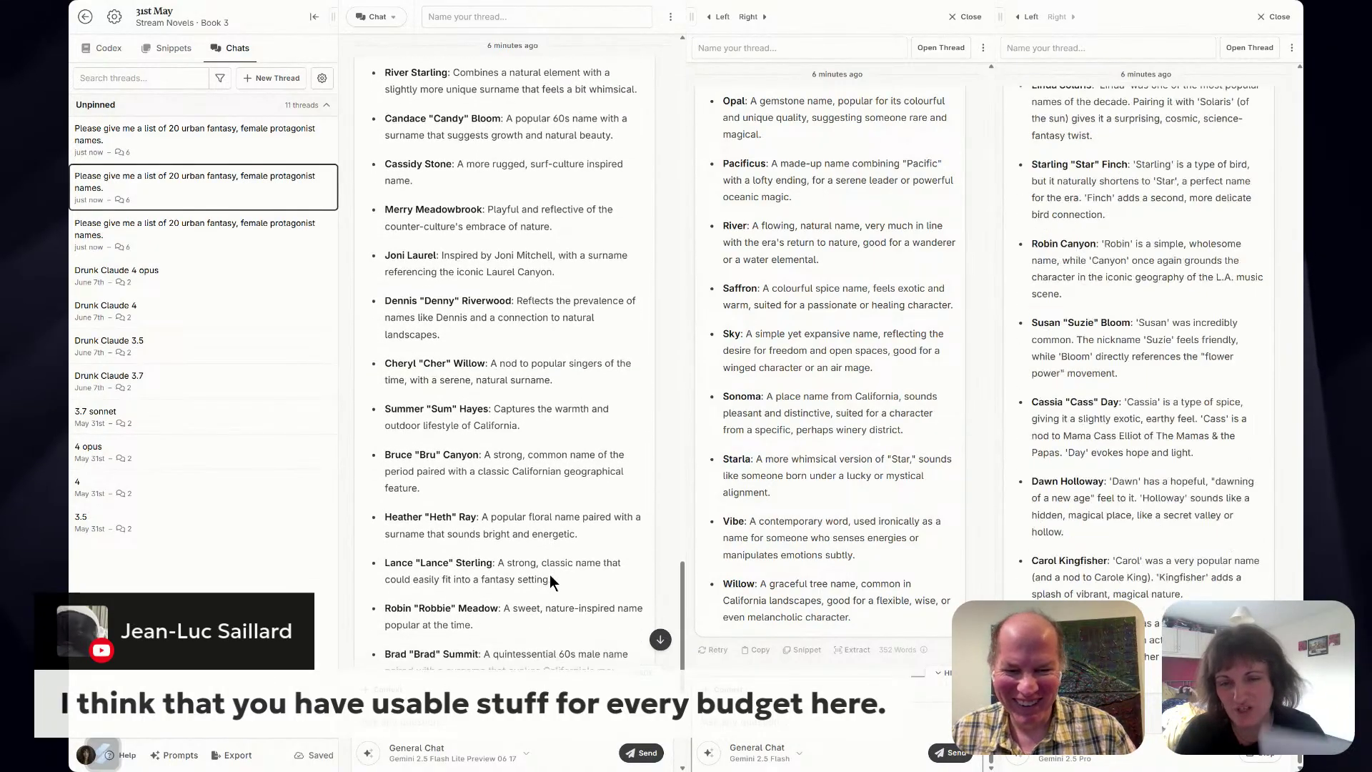
{"action": "scroll", "coordinate": [550, 575], "scroll_direction": "down", "scroll_amount": 2}
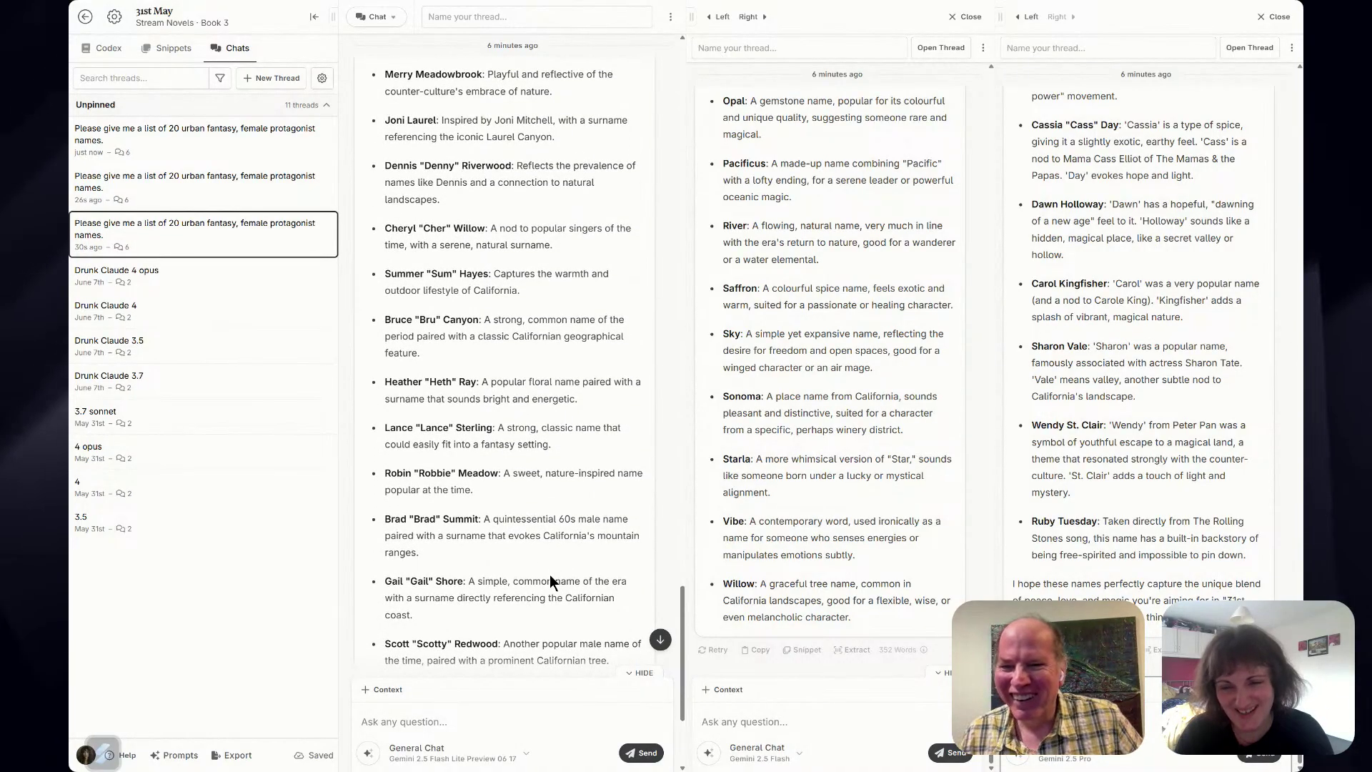
{"action": "scroll", "coordinate": [551, 575], "scroll_direction": "down", "scroll_amount": 3}
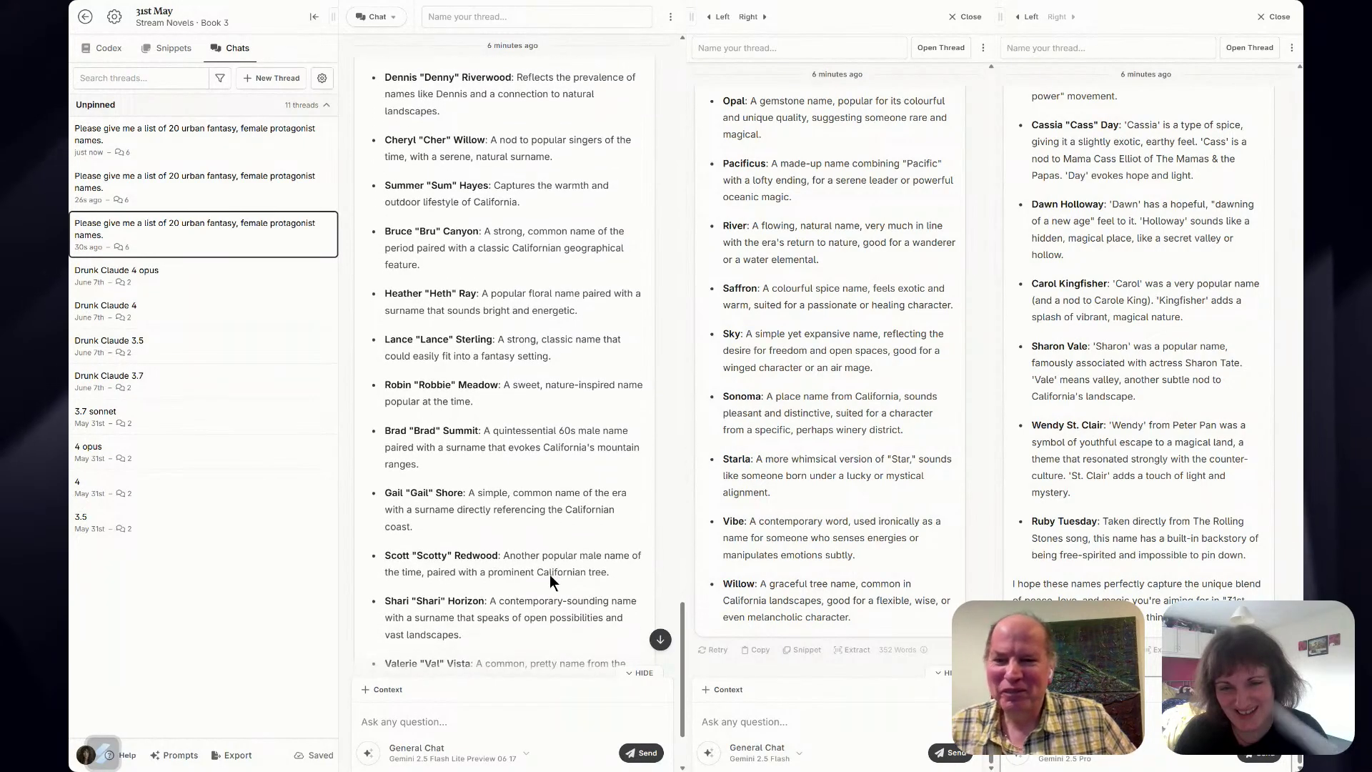
{"action": "scroll", "coordinate": [551, 574], "scroll_direction": "down", "scroll_amount": 1}
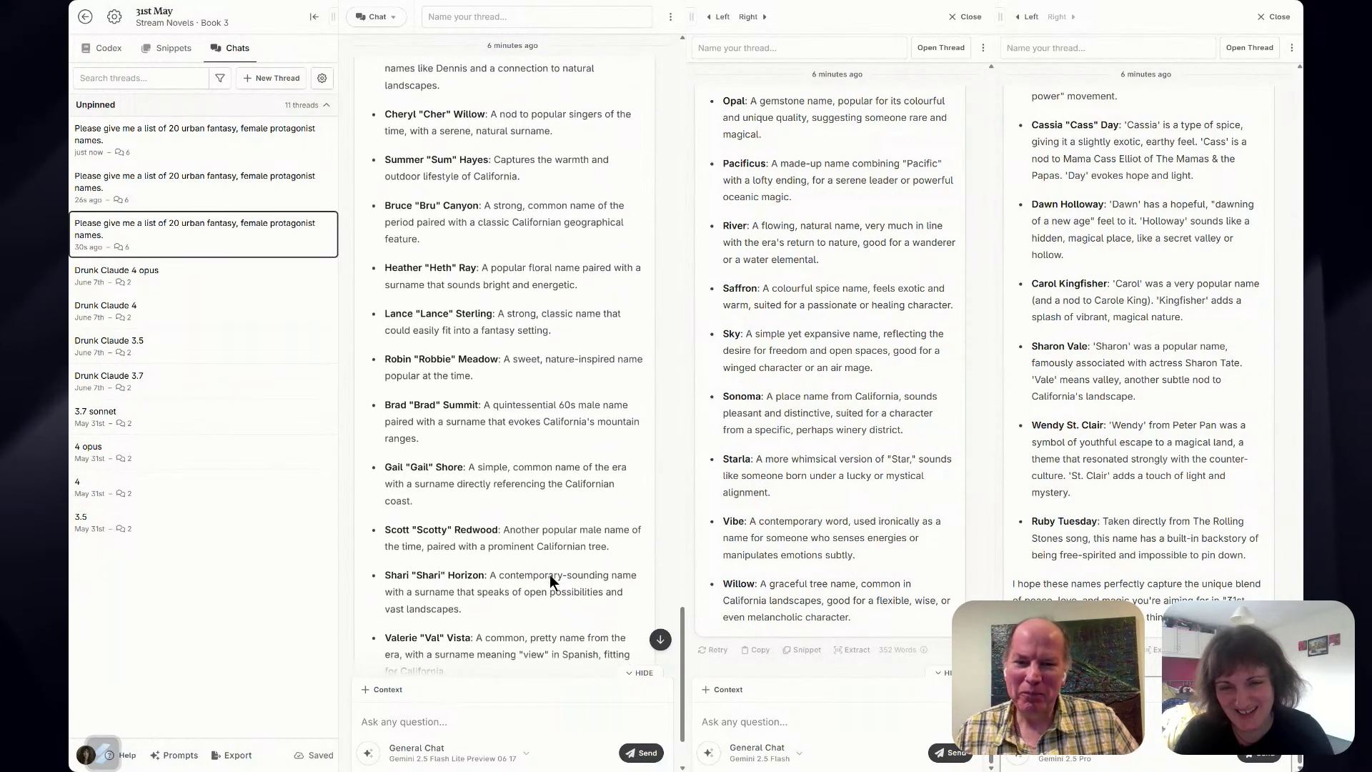
{"action": "scroll", "coordinate": [550, 575], "scroll_direction": "down", "scroll_amount": 4}
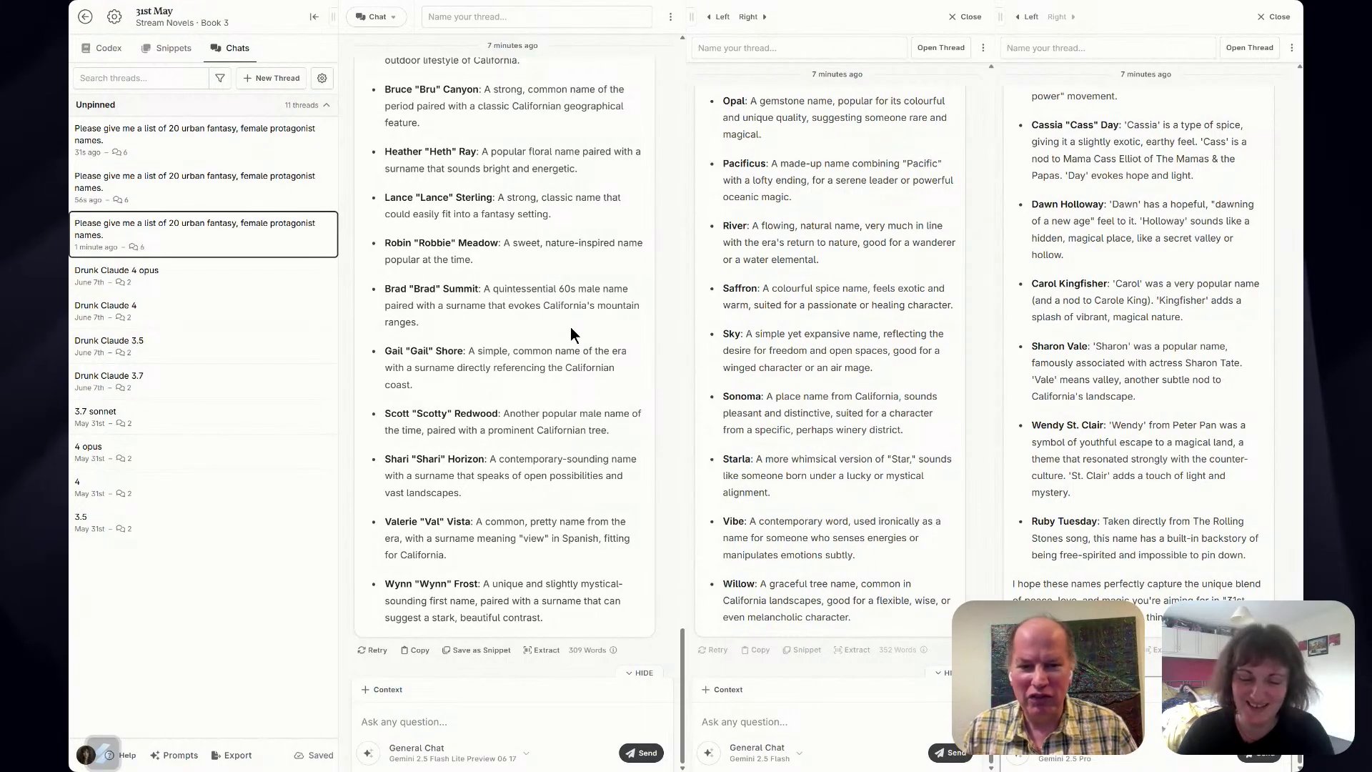
{"action": "scroll", "coordinate": [571, 328], "scroll_direction": "up", "scroll_amount": 10}
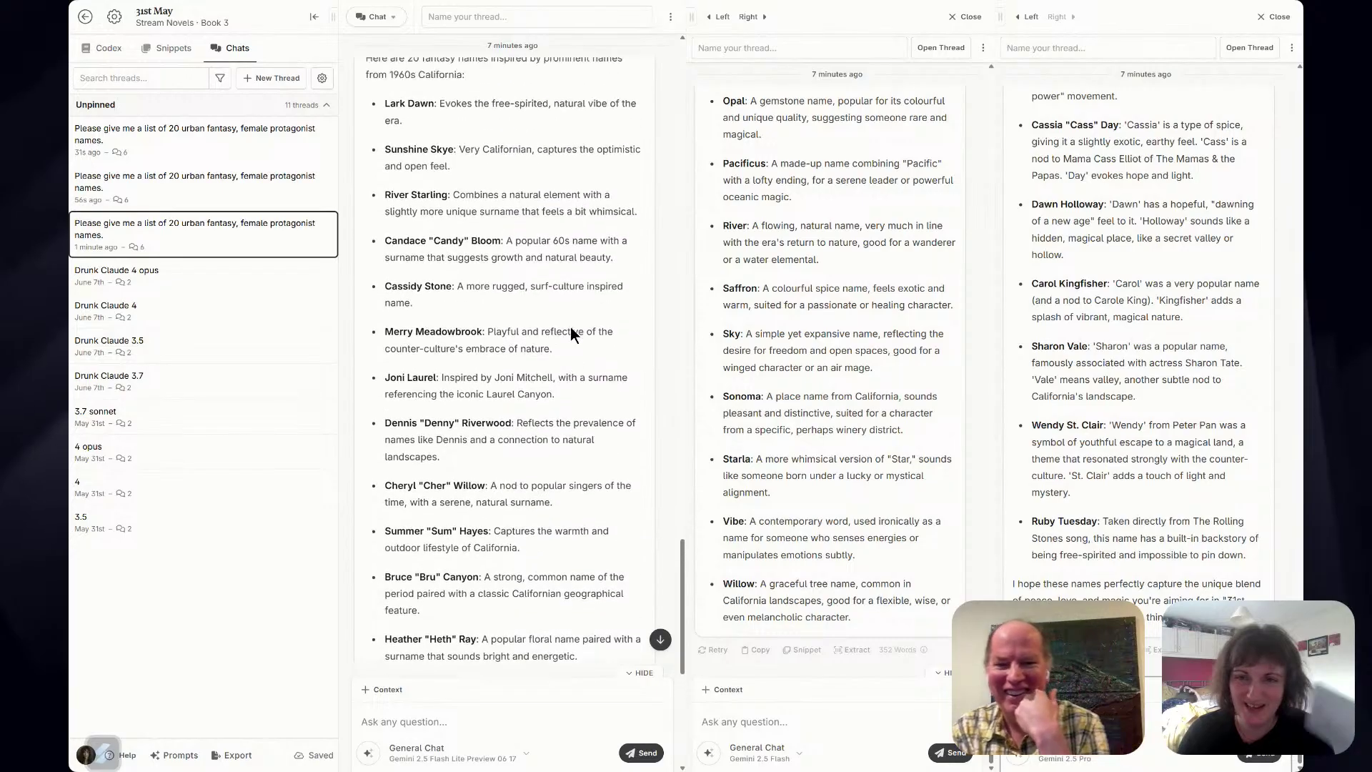
{"action": "scroll", "coordinate": [570, 328], "scroll_direction": "down", "scroll_amount": 2}
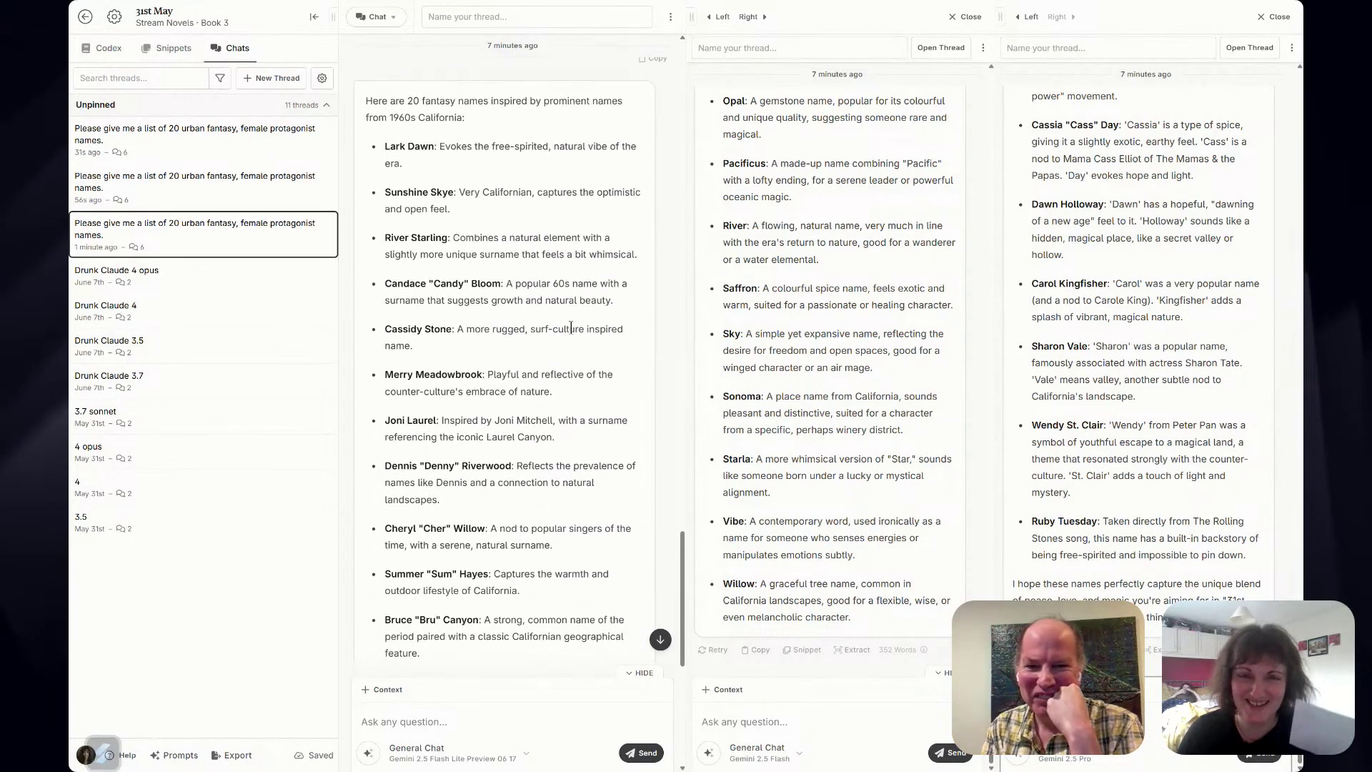
Read through Flash's list of 1960s California fantasy names from start to end, checking the style of the names and their explanations.
{"action": "scroll", "coordinate": [835, 286], "scroll_direction": "up", "scroll_amount": 8}
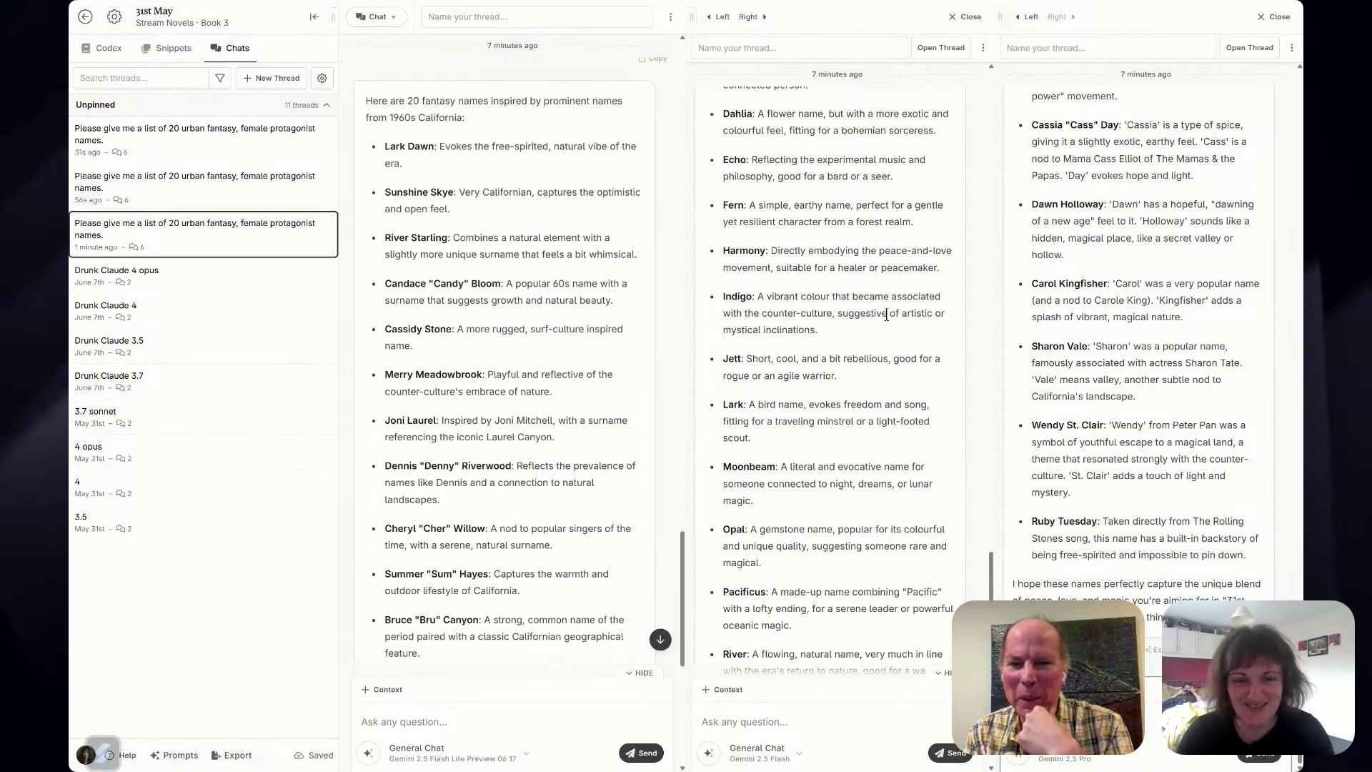
{"action": "scroll", "coordinate": [887, 315], "scroll_direction": "up", "scroll_amount": 2}
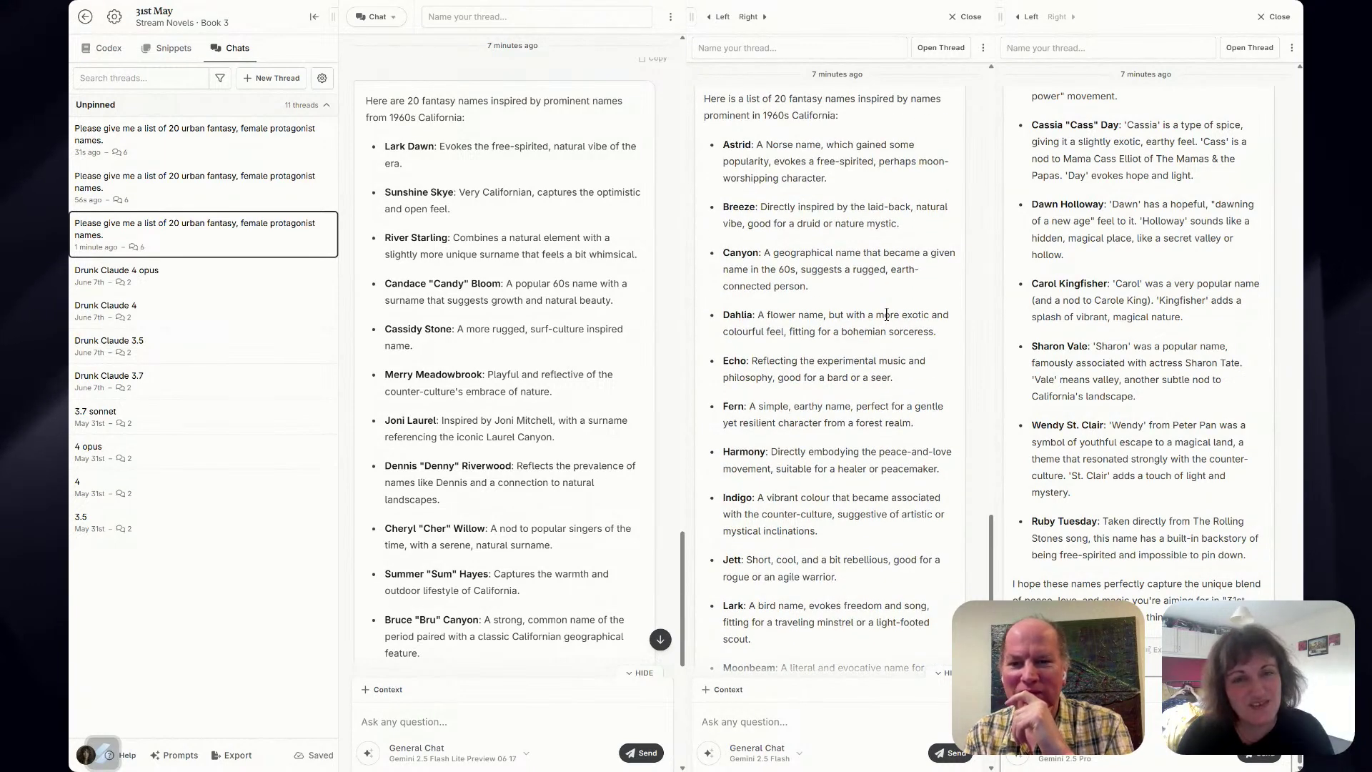
{"action": "scroll", "coordinate": [886, 315], "scroll_direction": "up", "scroll_amount": 1}
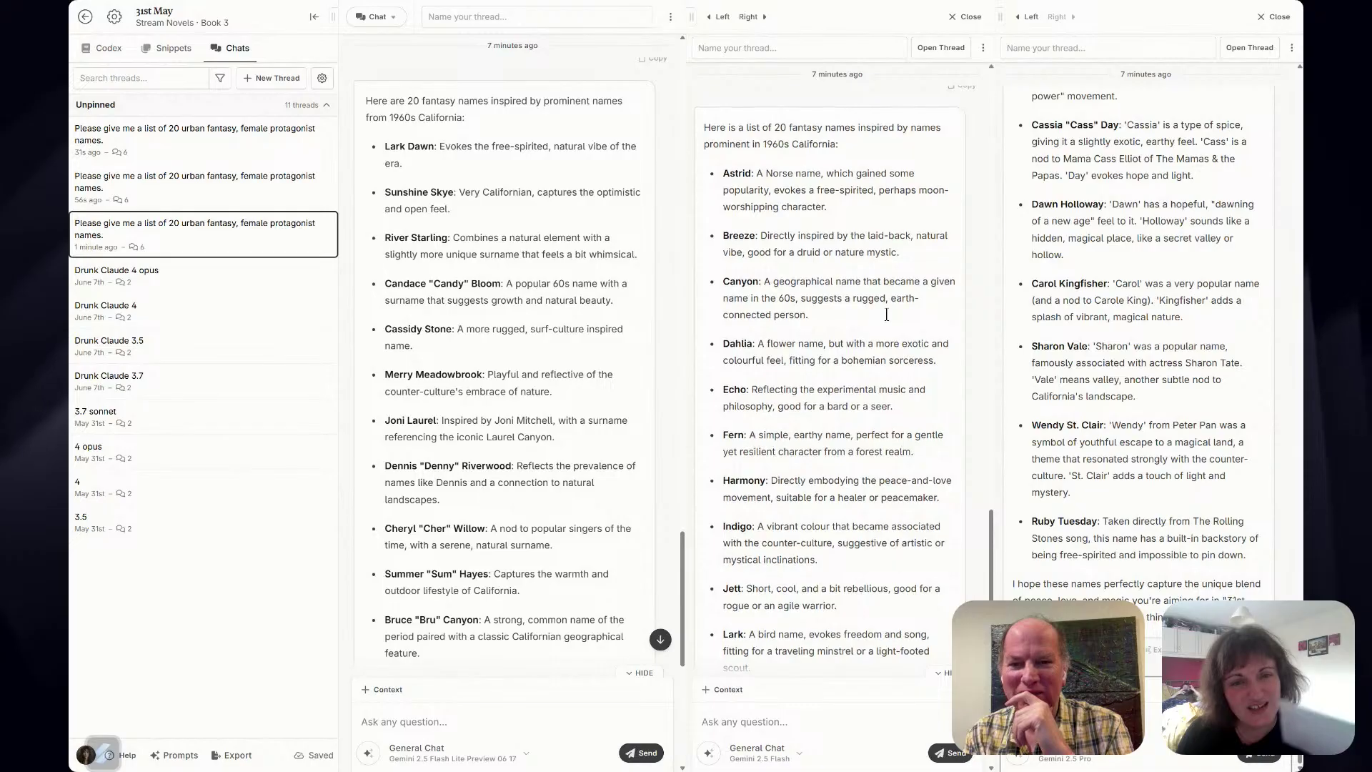
{"action": "scroll", "coordinate": [887, 315], "scroll_direction": "down", "scroll_amount": 3}
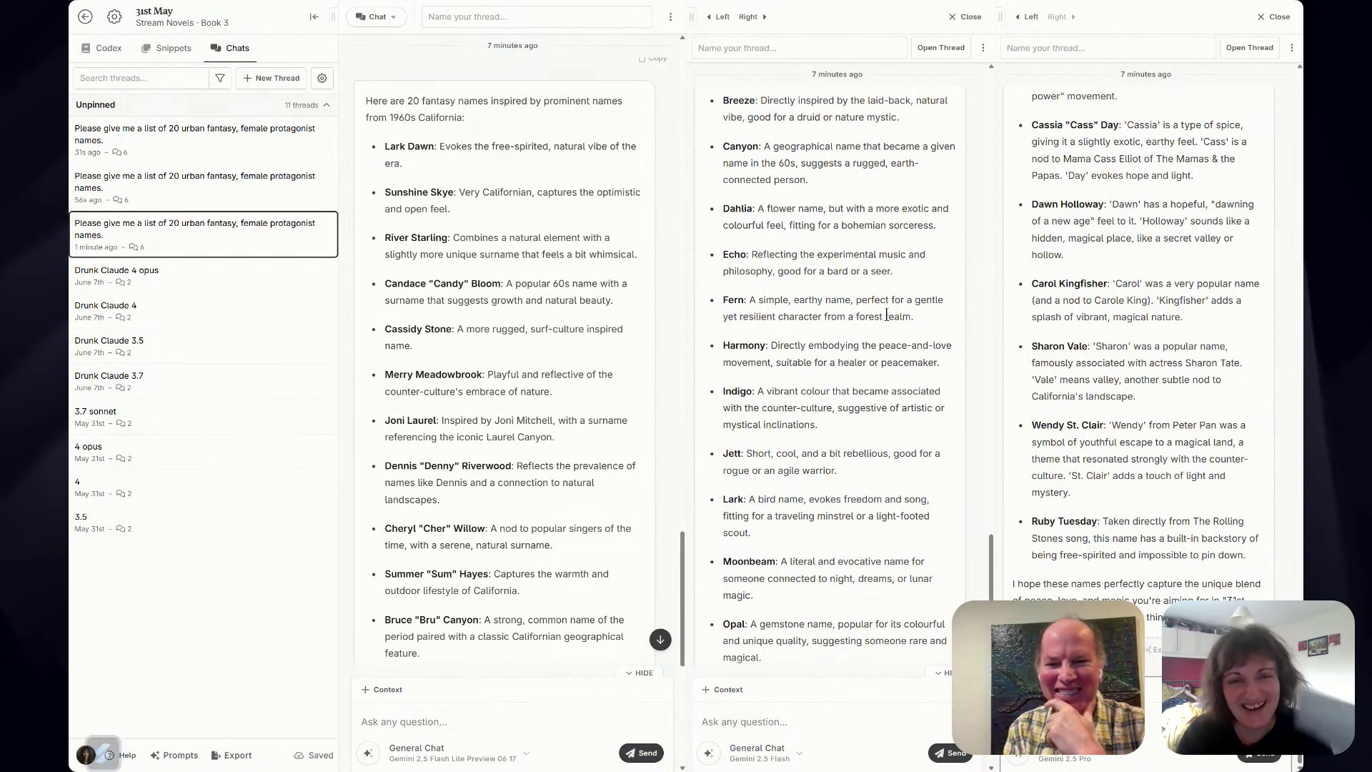
{"action": "scroll", "coordinate": [886, 315], "scroll_direction": "down", "scroll_amount": 1}
{"action": "scroll", "coordinate": [886, 314], "scroll_direction": "down", "scroll_amount": 3}
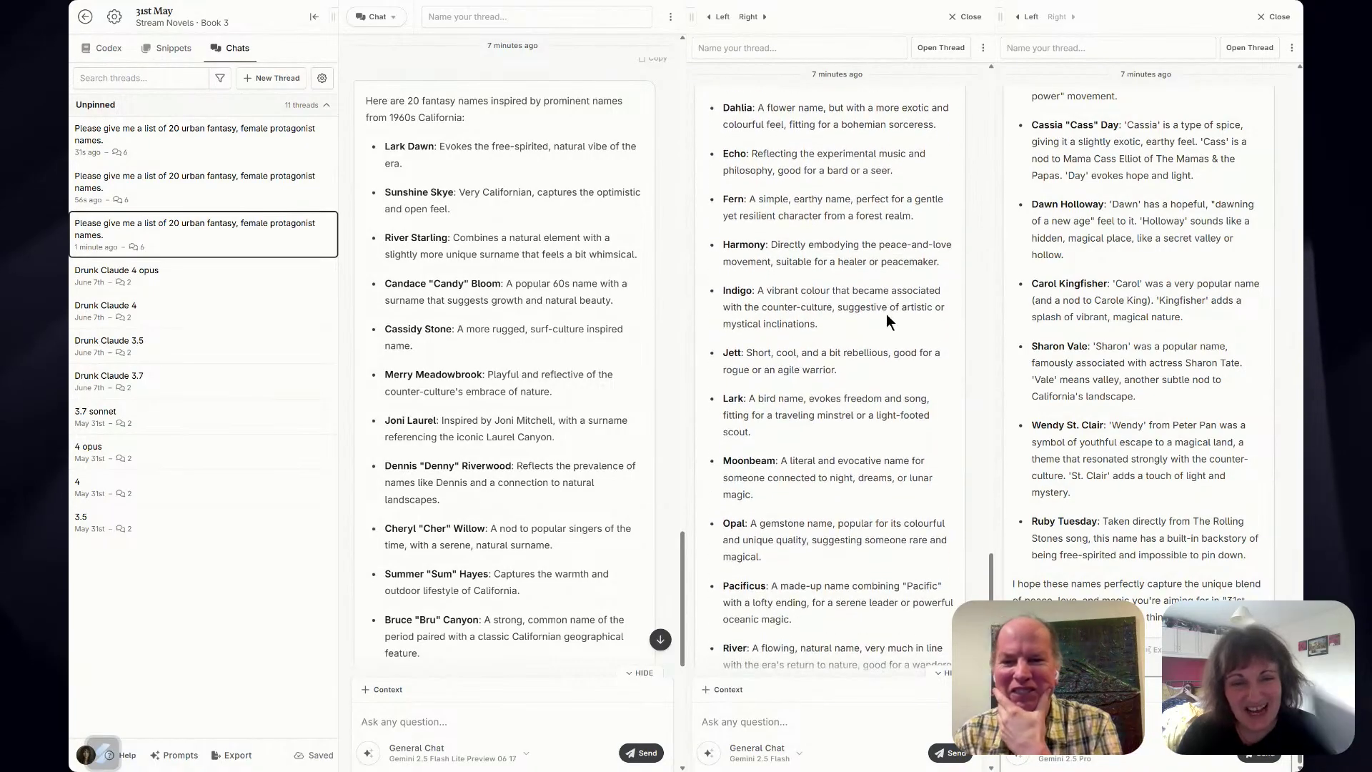
{"action": "scroll", "coordinate": [886, 315], "scroll_direction": "down", "scroll_amount": 2}
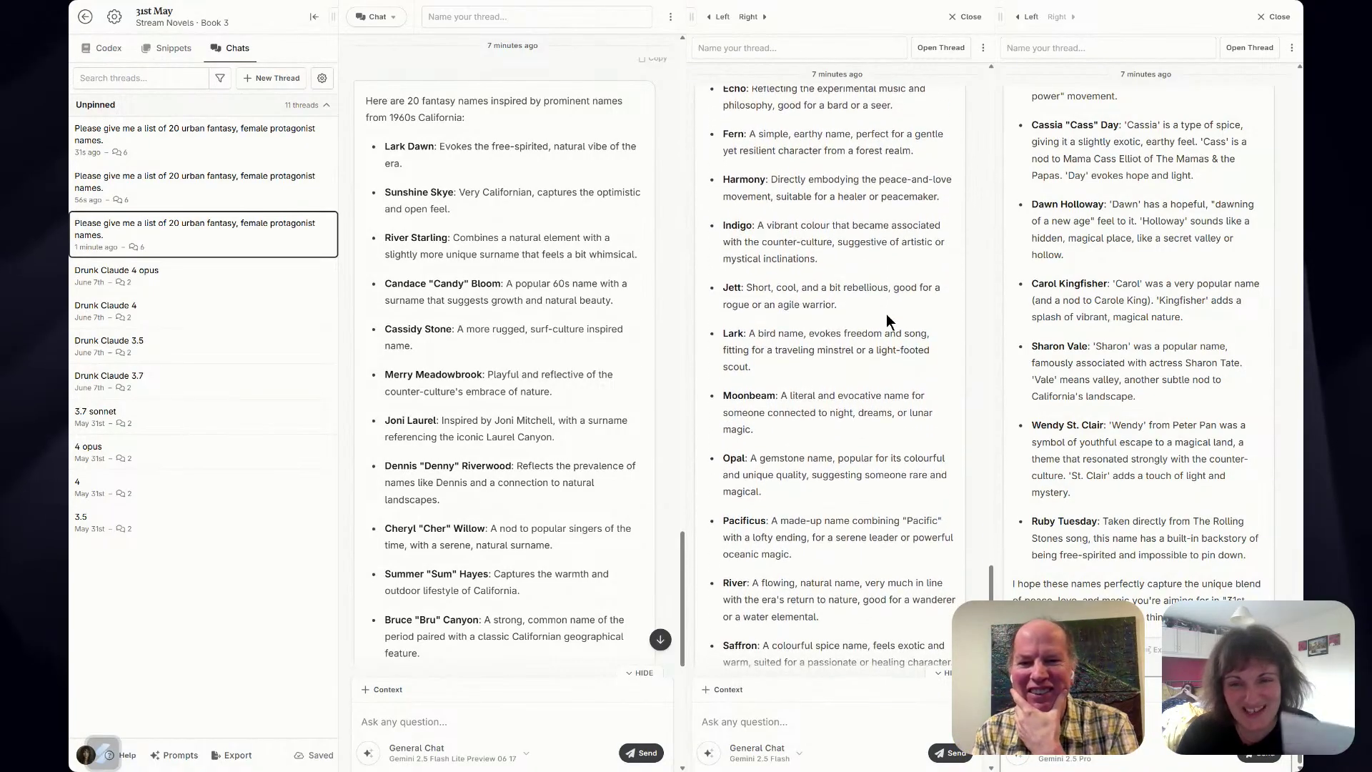
{"action": "scroll", "coordinate": [887, 315], "scroll_direction": "down", "scroll_amount": 1}
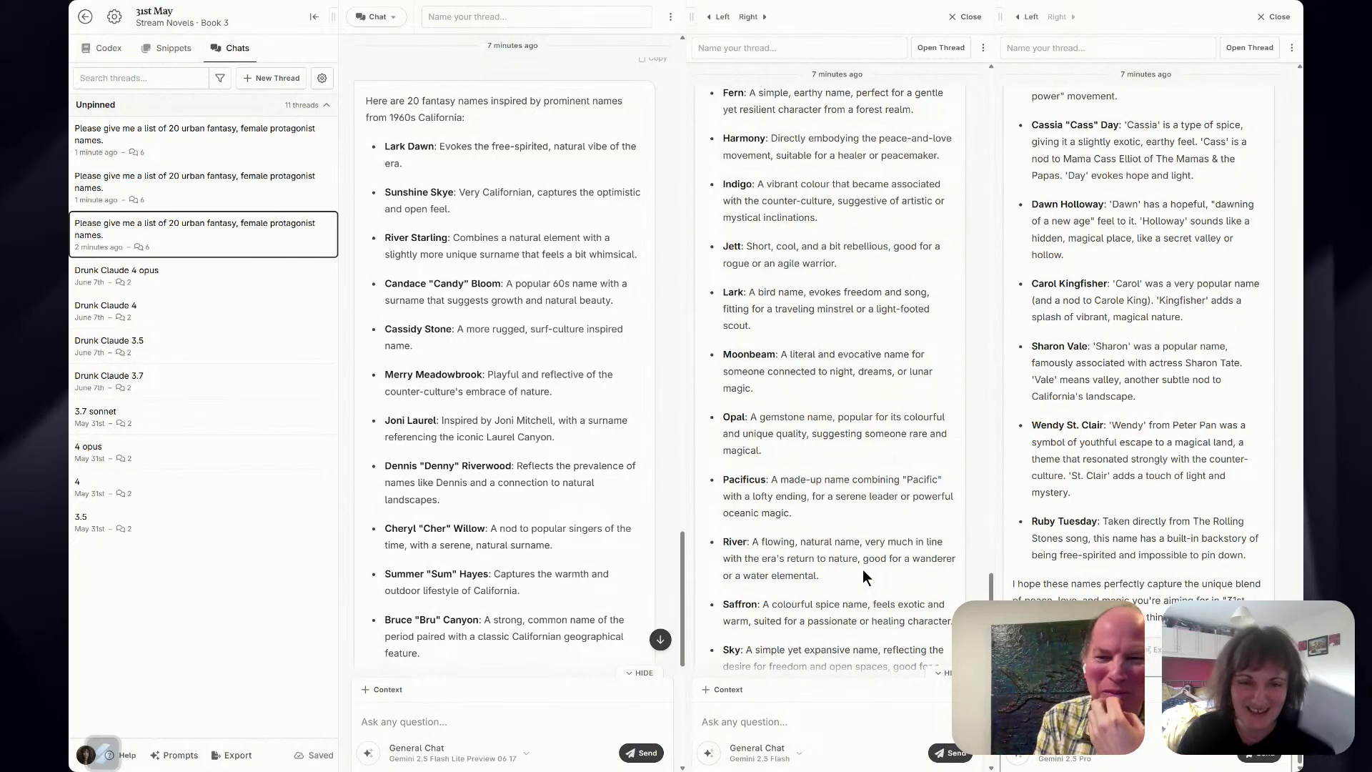
{"action": "scroll", "coordinate": [864, 569], "scroll_direction": "down", "scroll_amount": 1}
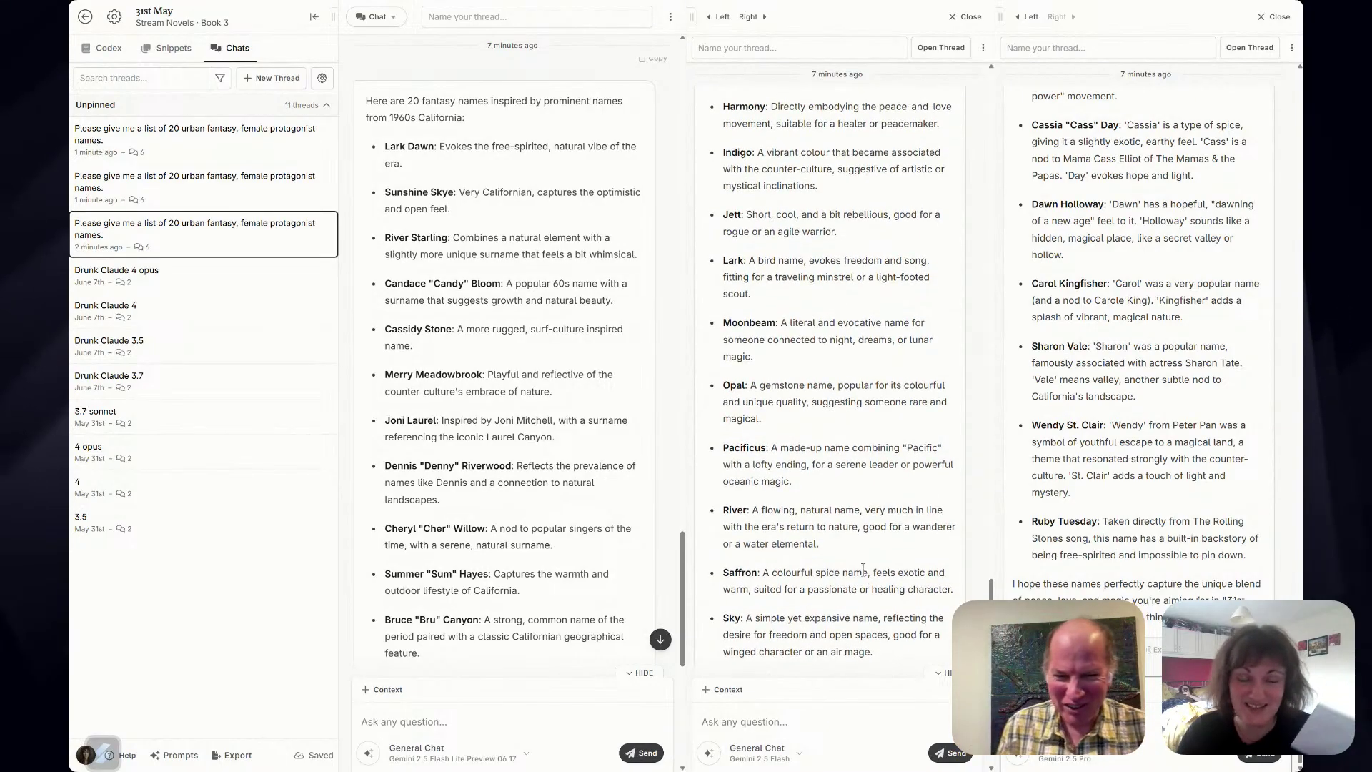
{"action": "scroll", "coordinate": [863, 569], "scroll_direction": "up", "scroll_amount": 6}
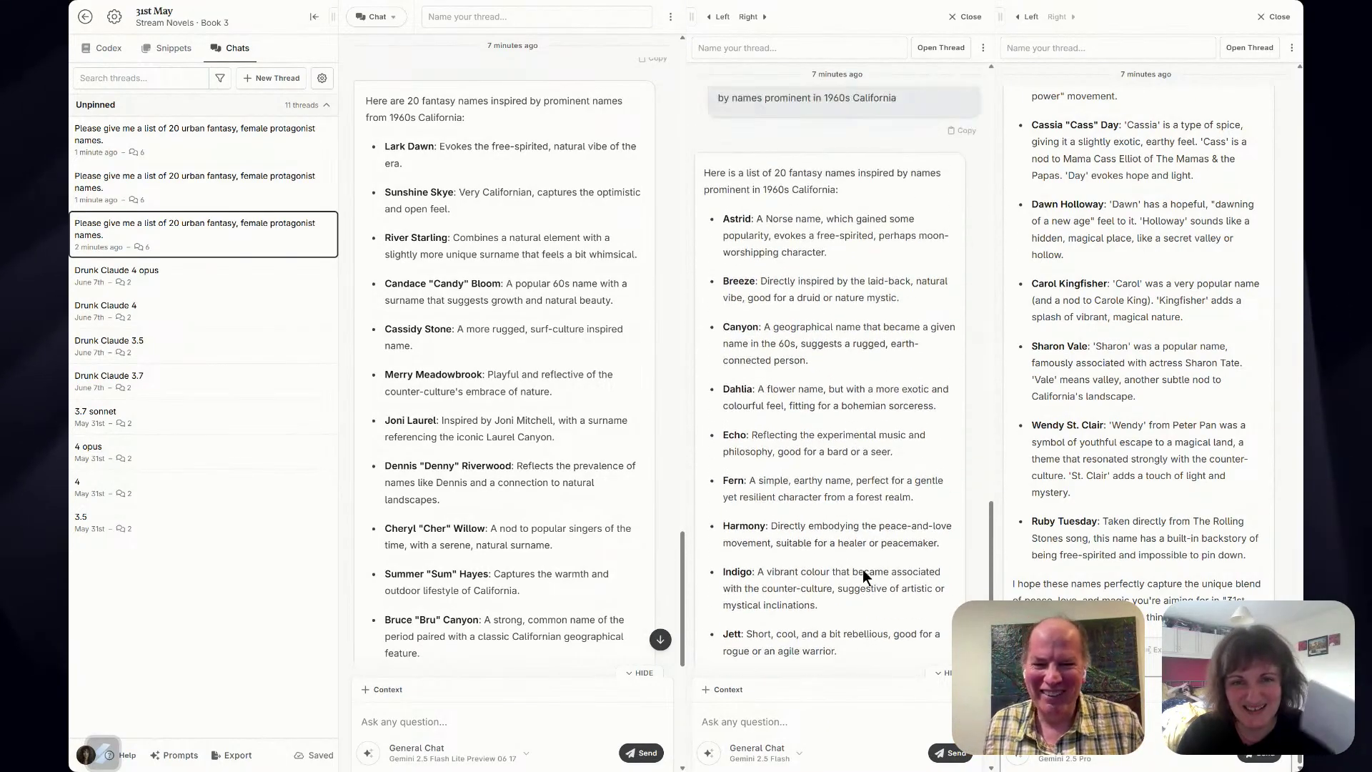
{"action": "scroll", "coordinate": [863, 569], "scroll_direction": "down", "scroll_amount": 4}
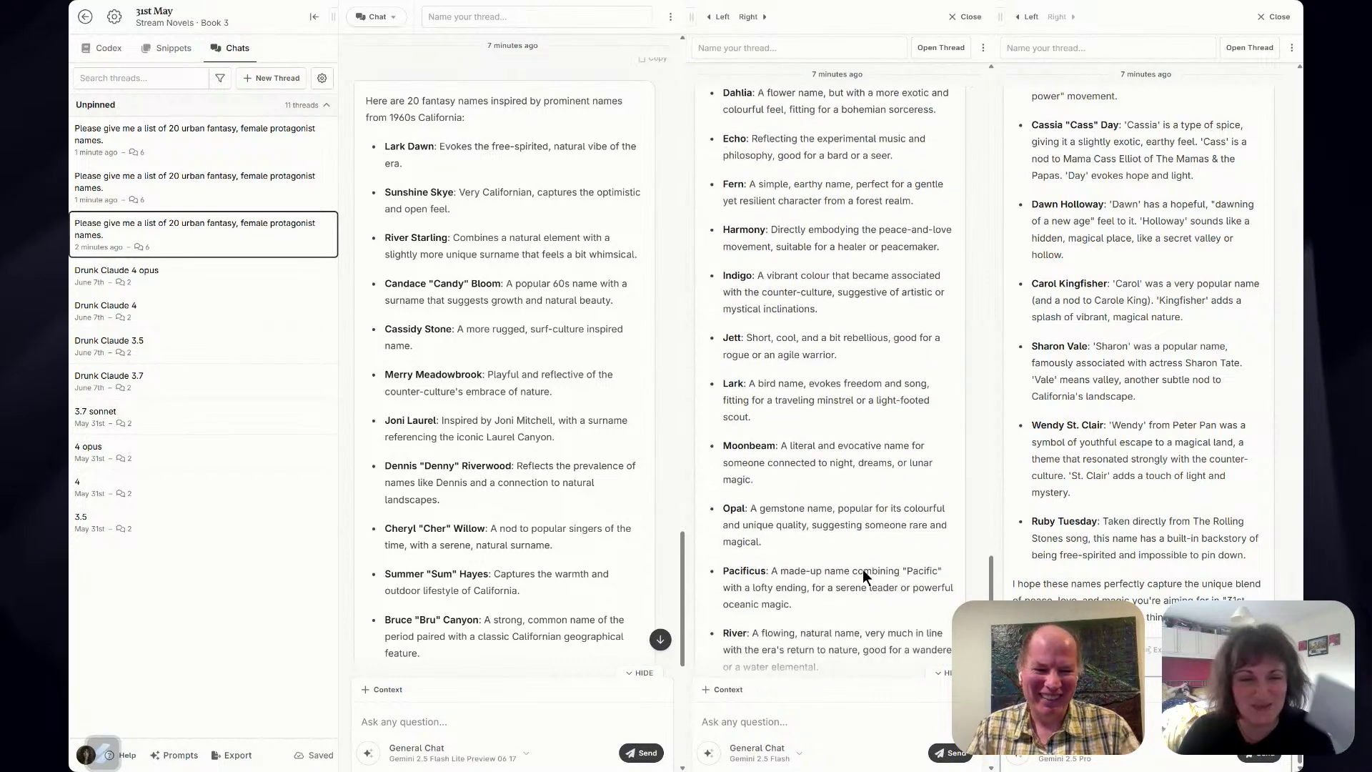
{"action": "scroll", "coordinate": [864, 569], "scroll_direction": "down", "scroll_amount": 4}
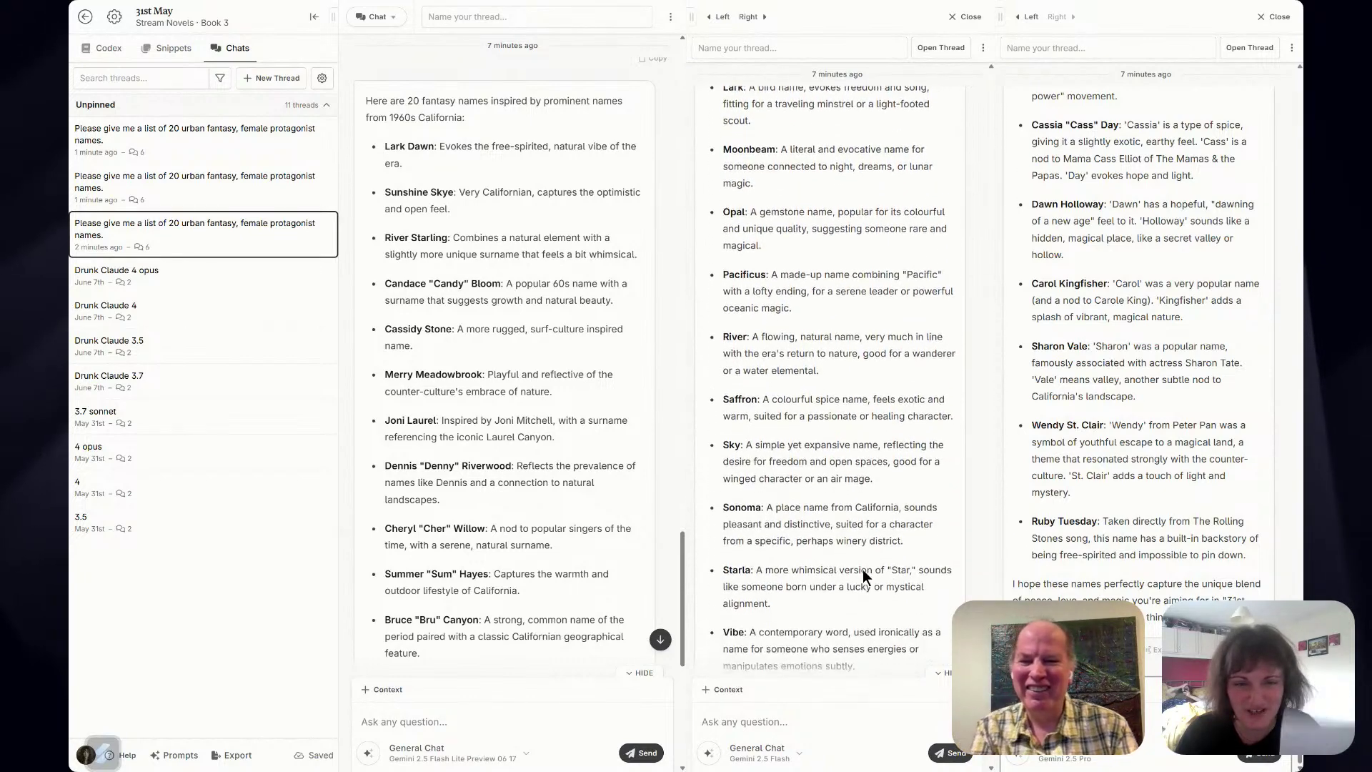
{"action": "scroll", "coordinate": [864, 569], "scroll_direction": "down", "scroll_amount": 2}
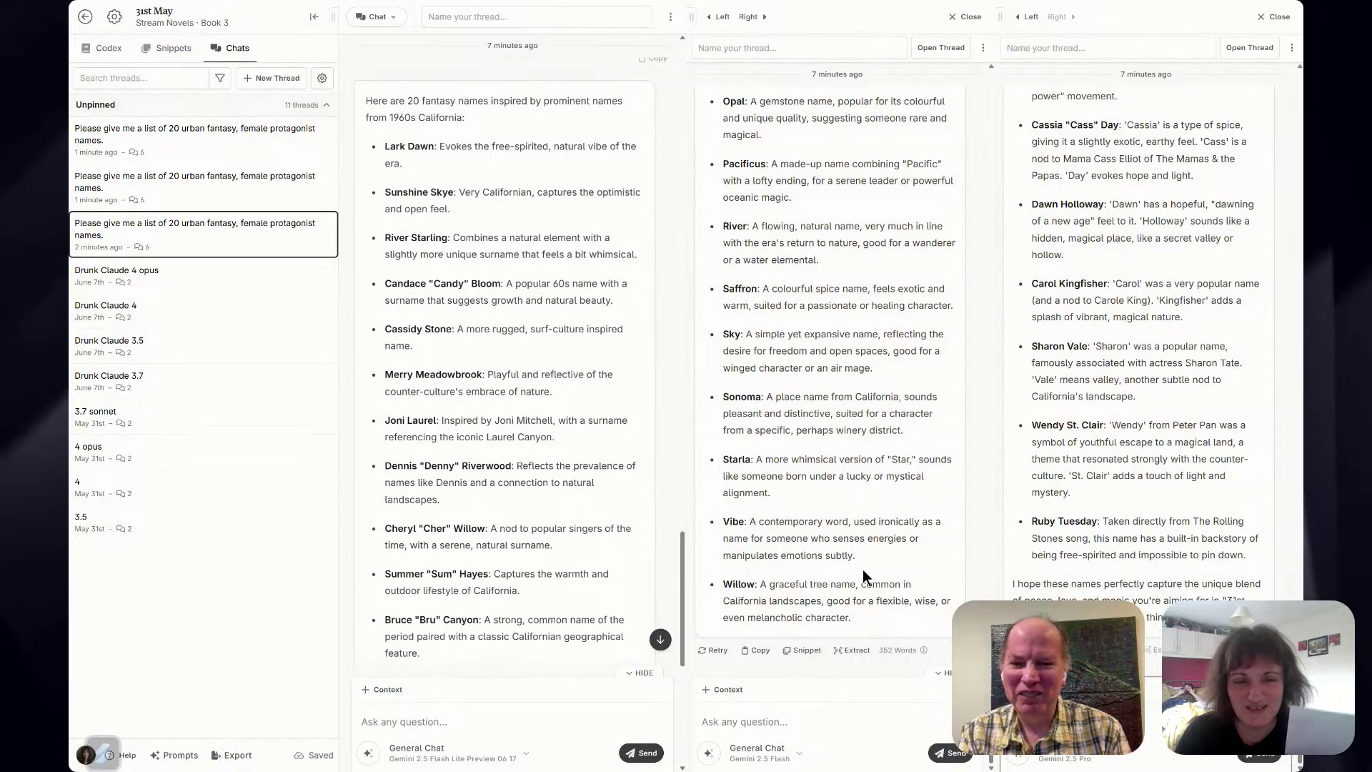
Read through Pro's list of 1960s California fantasy names from its beginning, checking the forenames, surnames and their explanations.
{"action": "scroll", "coordinate": [1167, 525], "scroll_direction": "up", "scroll_amount": 12}
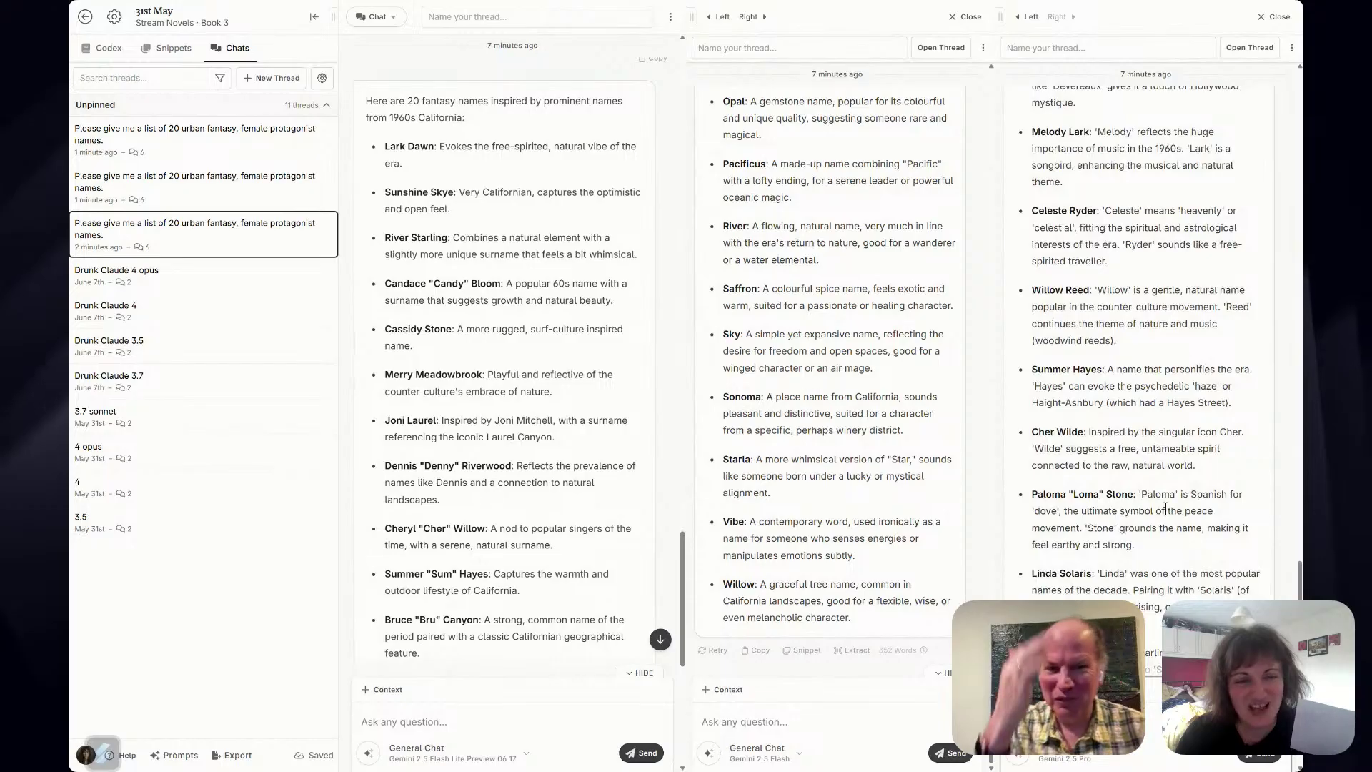
{"action": "scroll", "coordinate": [1155, 444], "scroll_direction": "up", "scroll_amount": 3}
{"action": "scroll", "coordinate": [1156, 443], "scroll_direction": "up", "scroll_amount": 3}
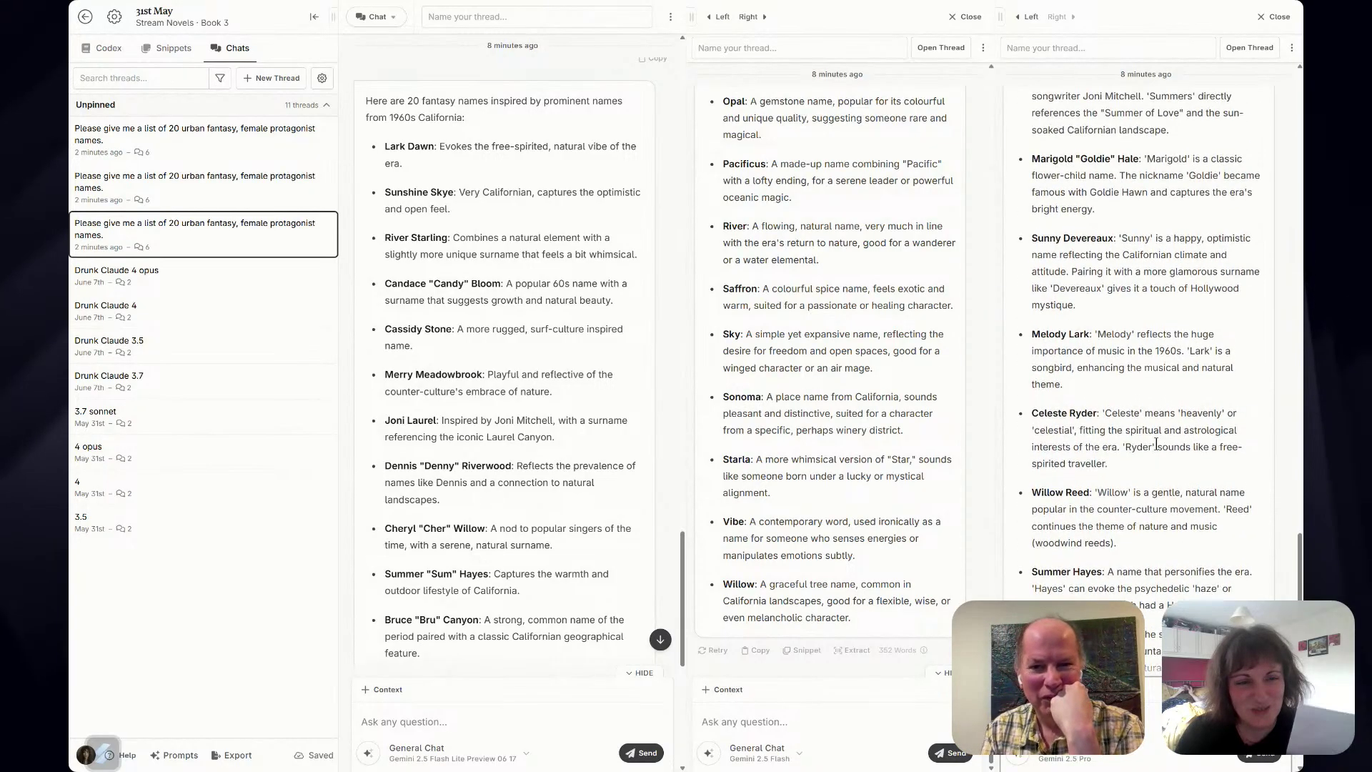
{"action": "scroll", "coordinate": [1156, 443], "scroll_direction": "up", "scroll_amount": 2}
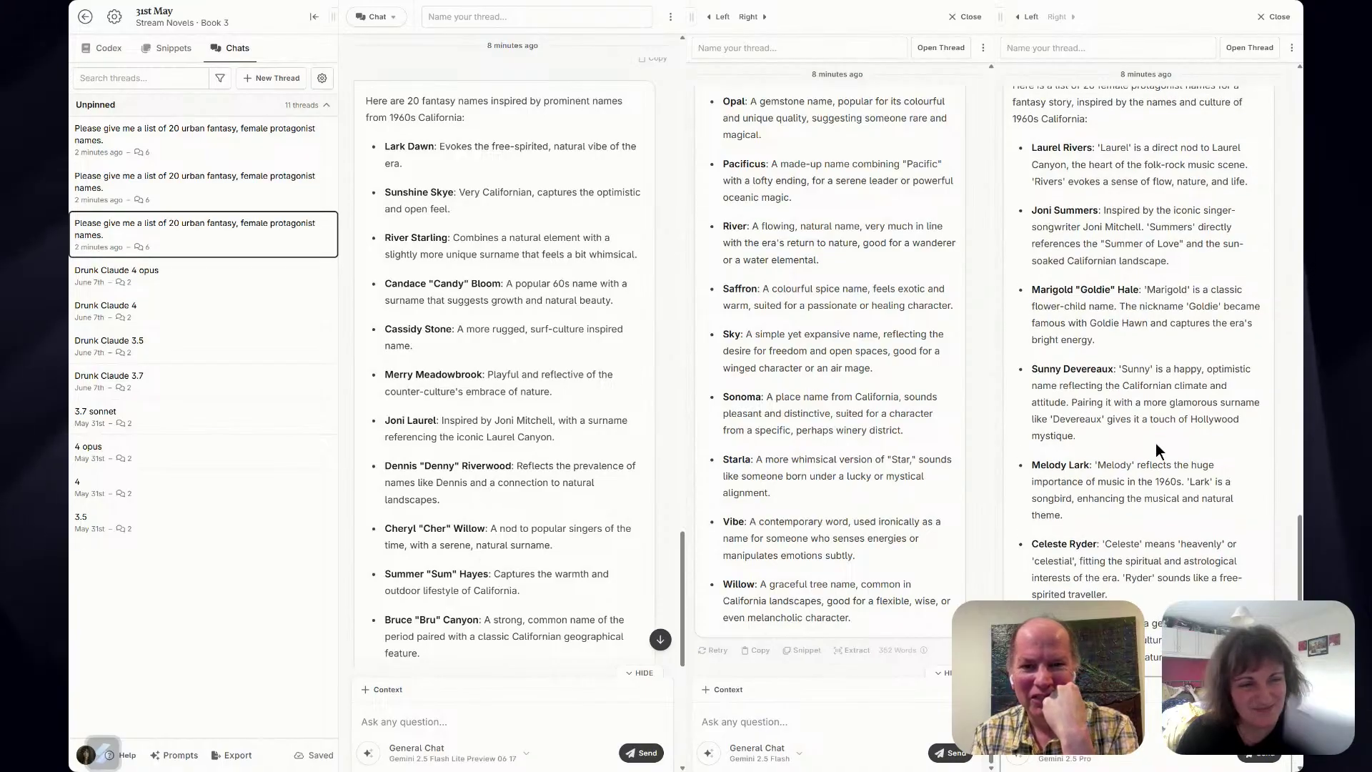
{"action": "scroll", "coordinate": [1156, 443], "scroll_direction": "down", "scroll_amount": 2}
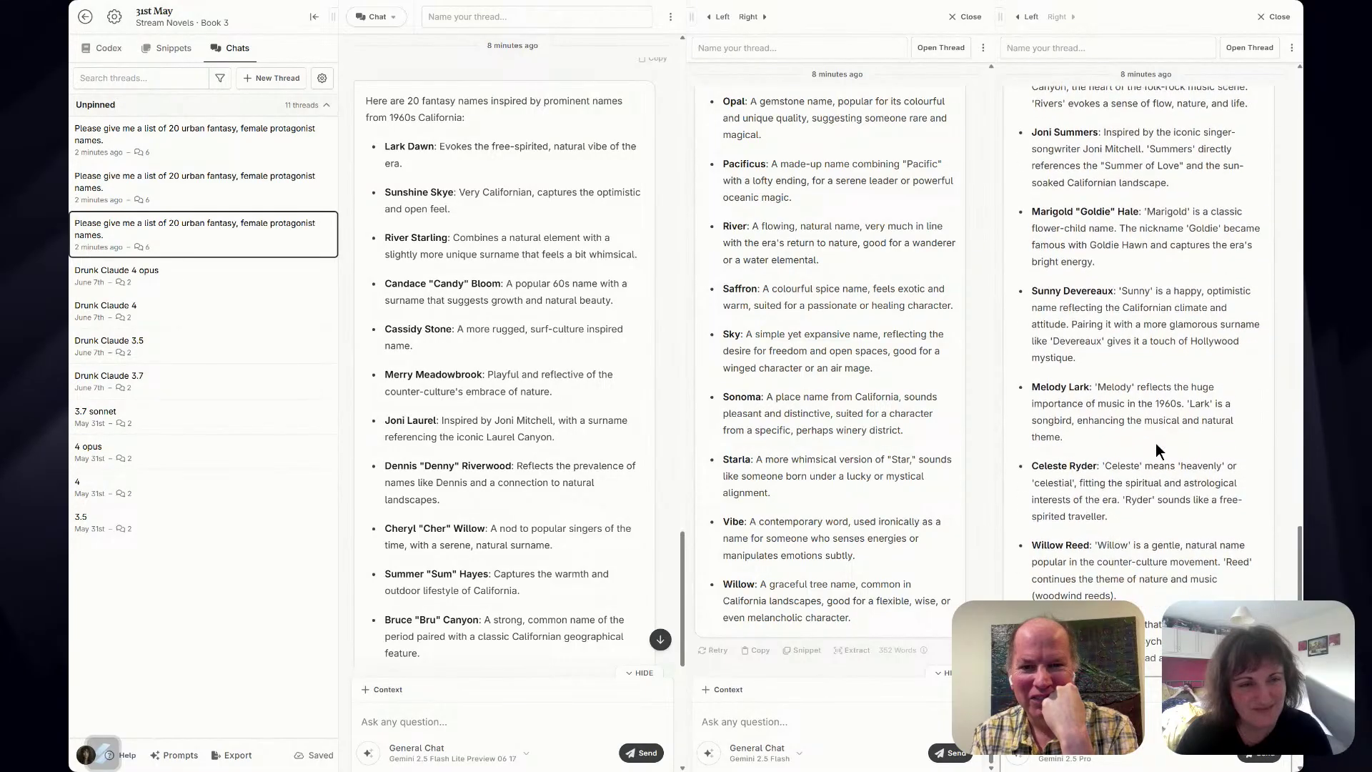
{"action": "scroll", "coordinate": [1155, 444], "scroll_direction": "down", "scroll_amount": 5}
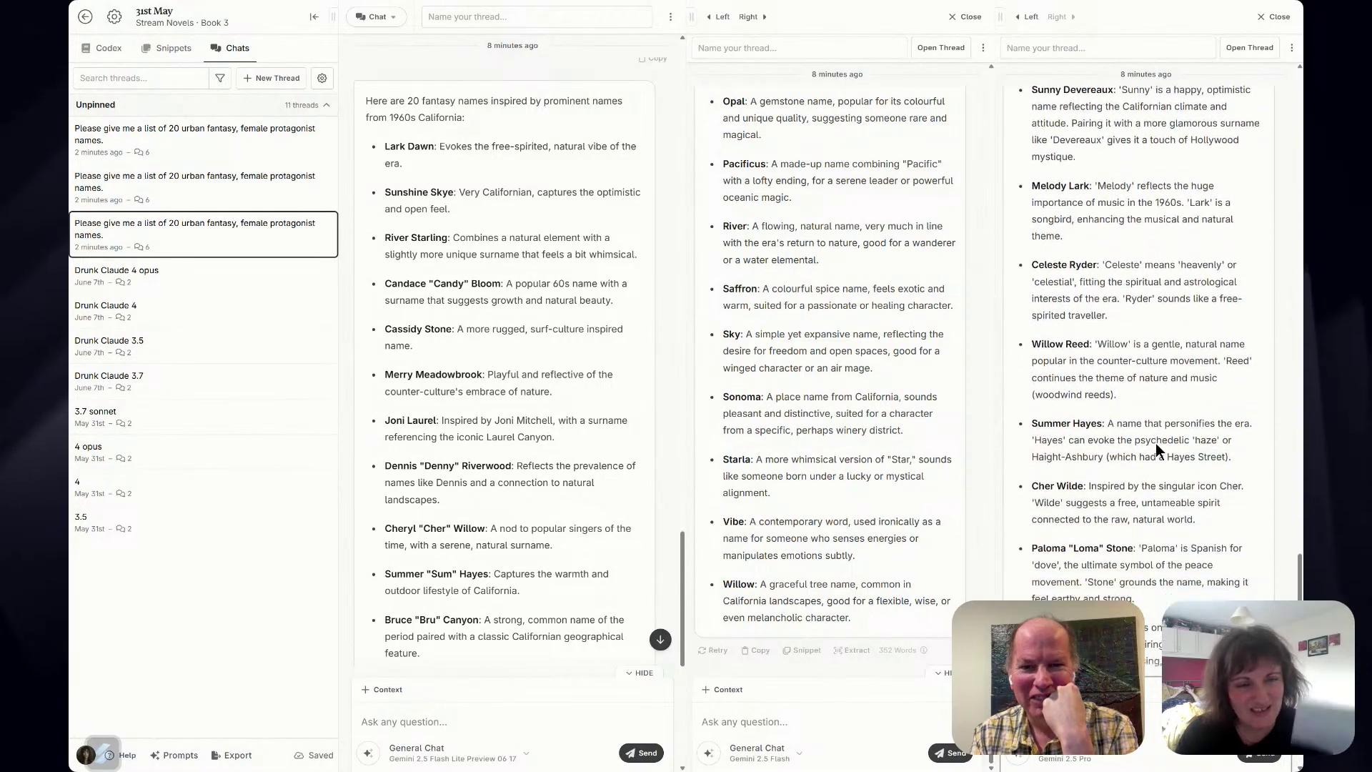
{"action": "scroll", "coordinate": [1156, 444], "scroll_direction": "down", "scroll_amount": 1}
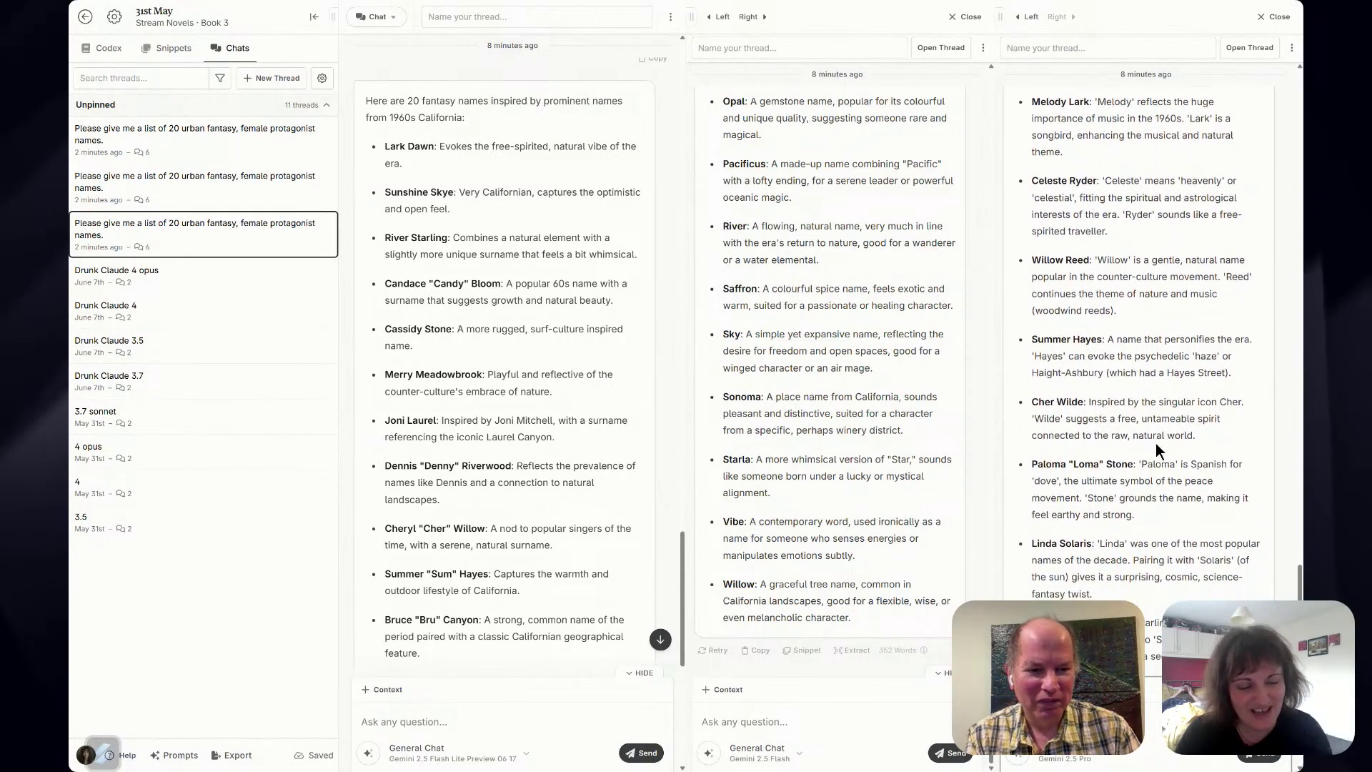
{"action": "scroll", "coordinate": [1156, 443], "scroll_direction": "down", "scroll_amount": 2}
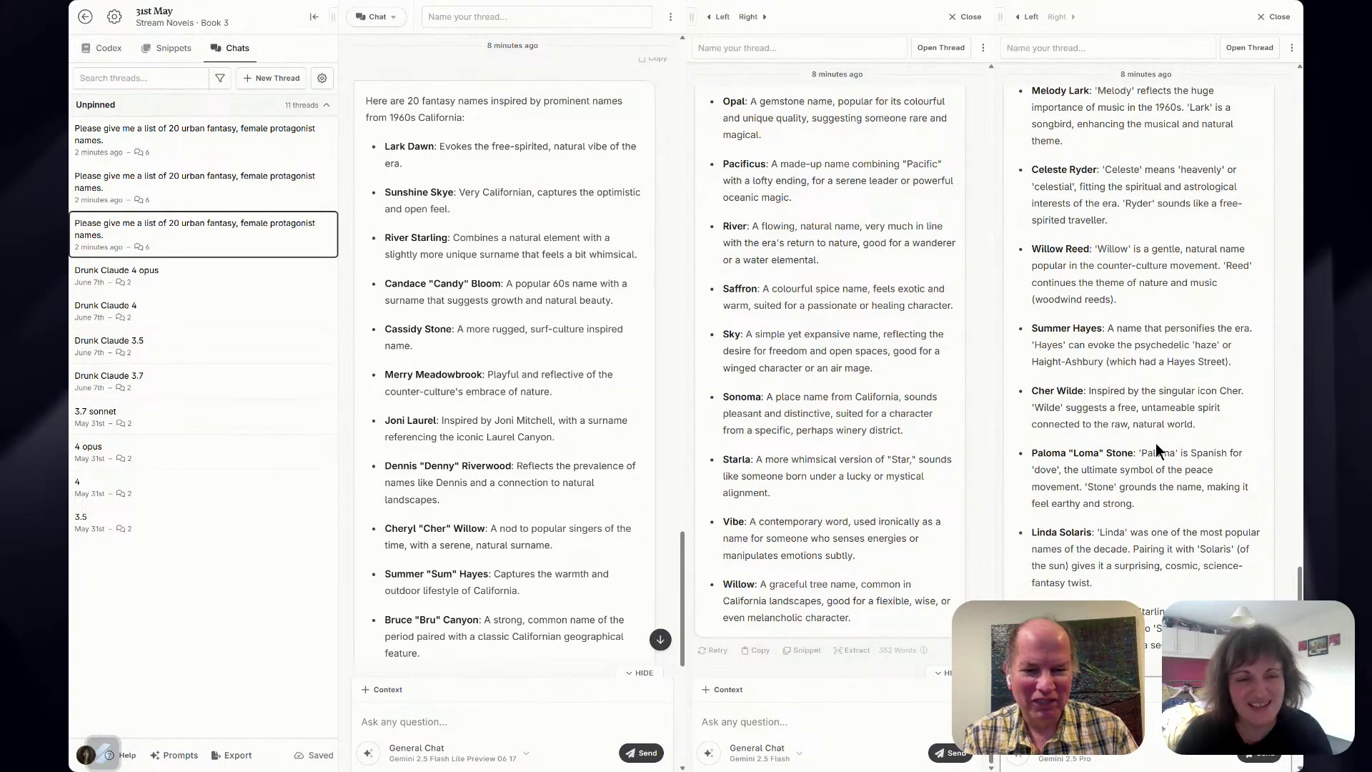
{"action": "scroll", "coordinate": [1156, 443], "scroll_direction": "down", "scroll_amount": 4}
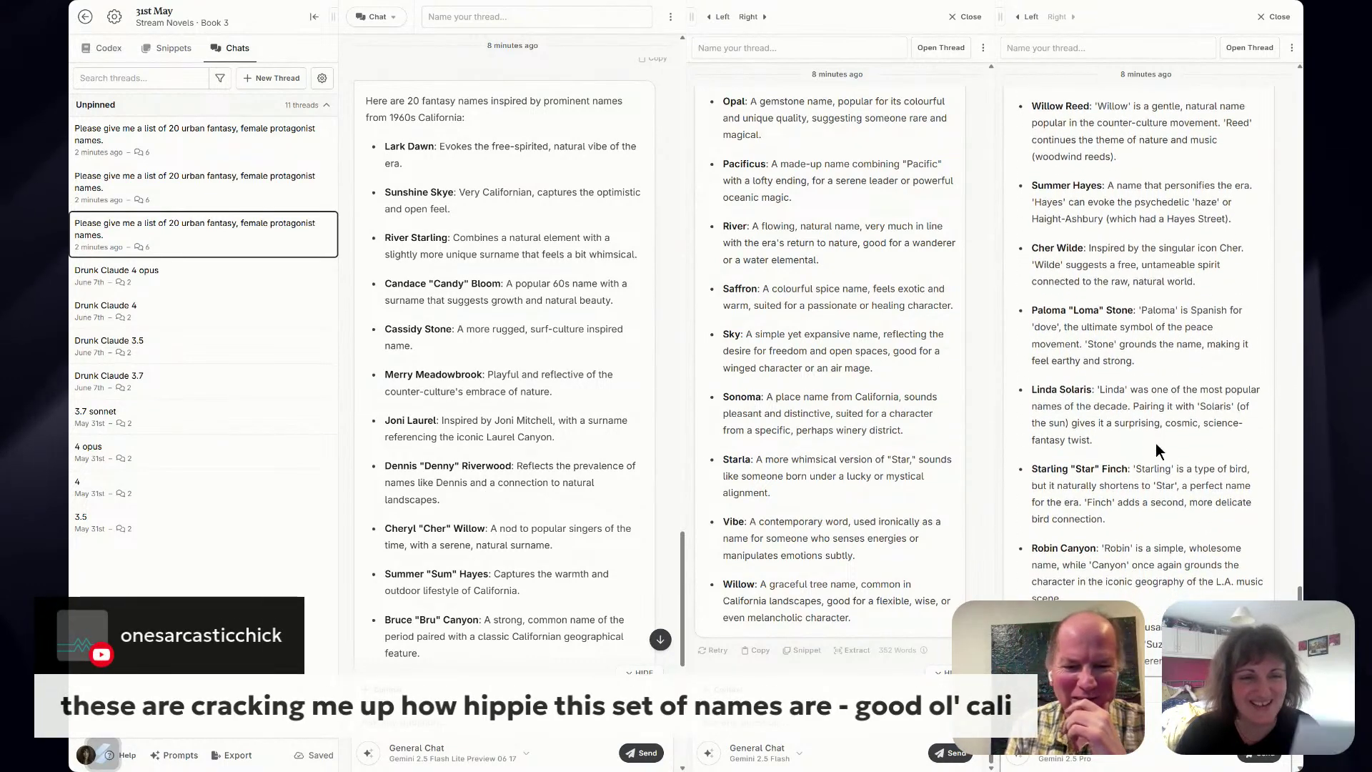
{"action": "scroll", "coordinate": [1156, 443], "scroll_direction": "down", "scroll_amount": 5}
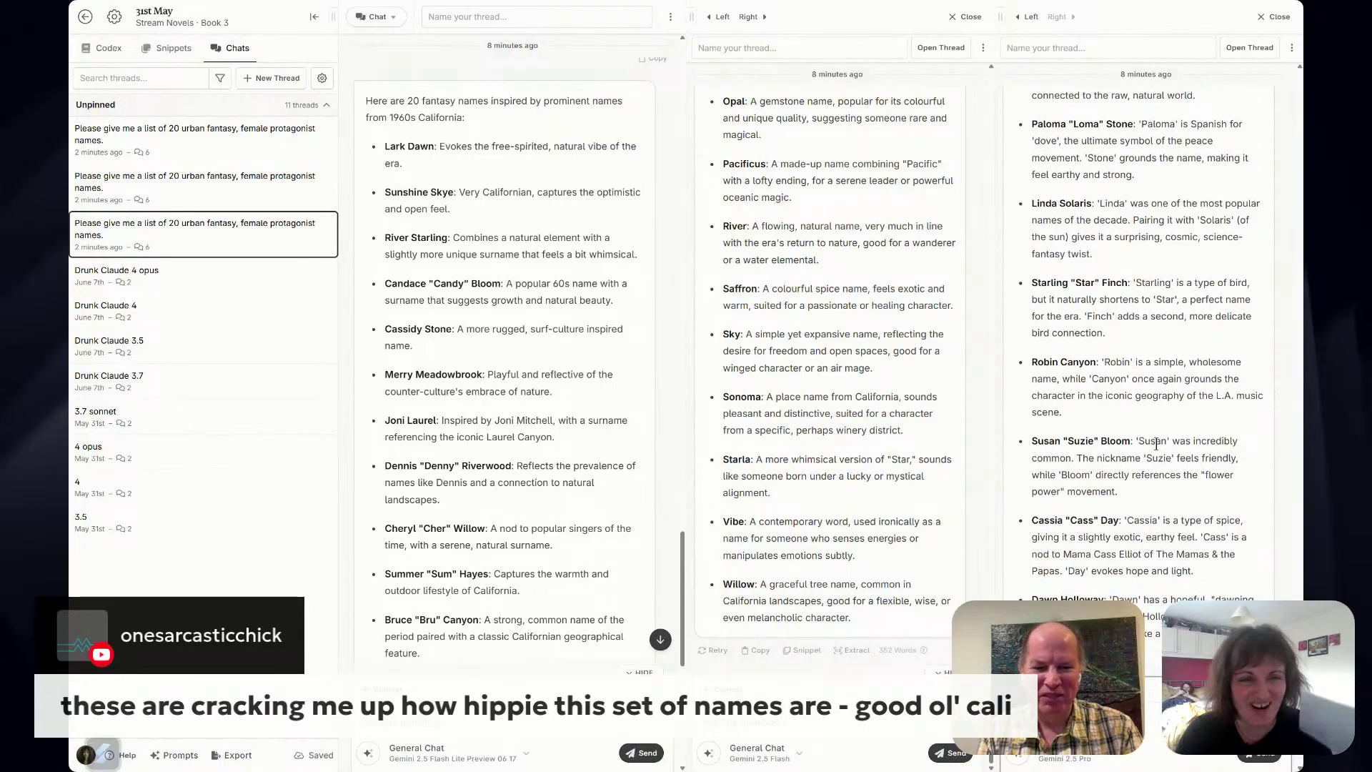
{"action": "scroll", "coordinate": [1156, 443], "scroll_direction": "down", "scroll_amount": 2}
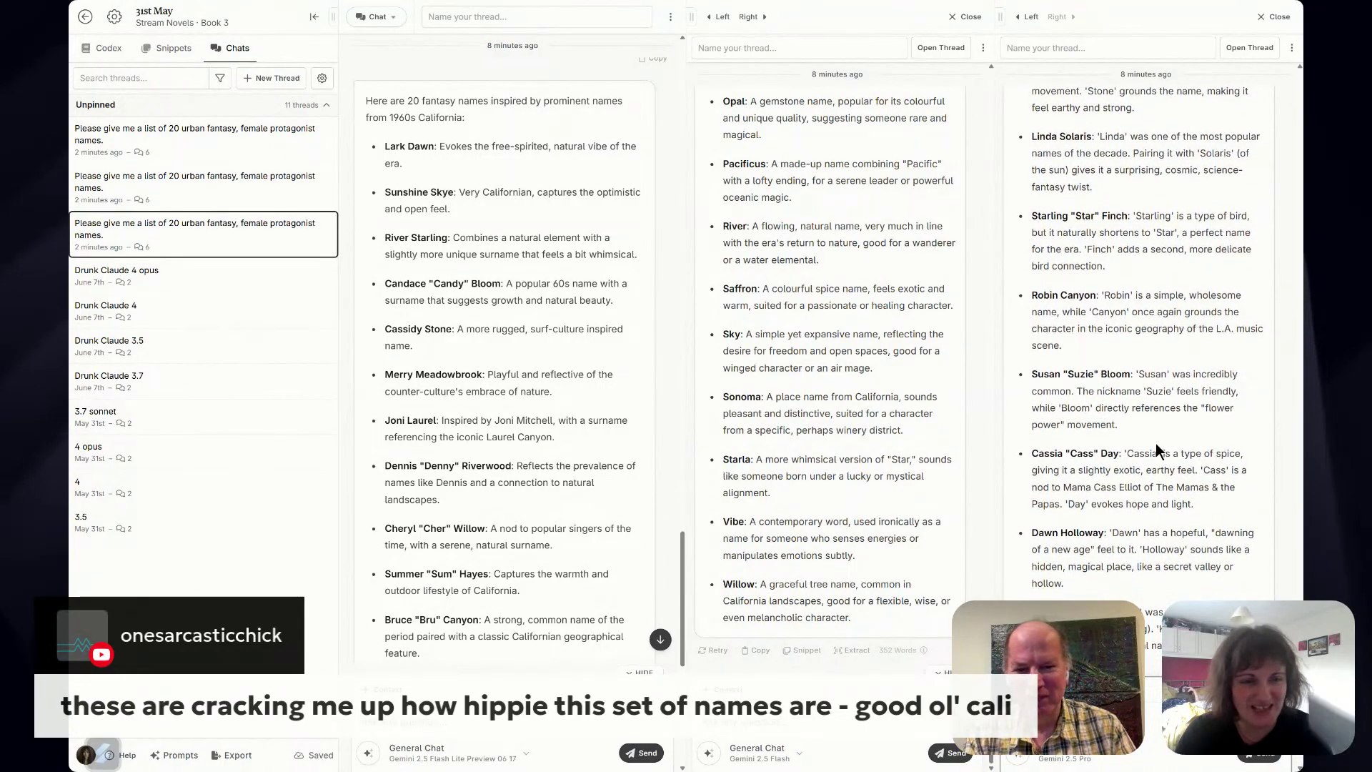
{"action": "scroll", "coordinate": [1156, 449], "scroll_direction": "down", "scroll_amount": 3}
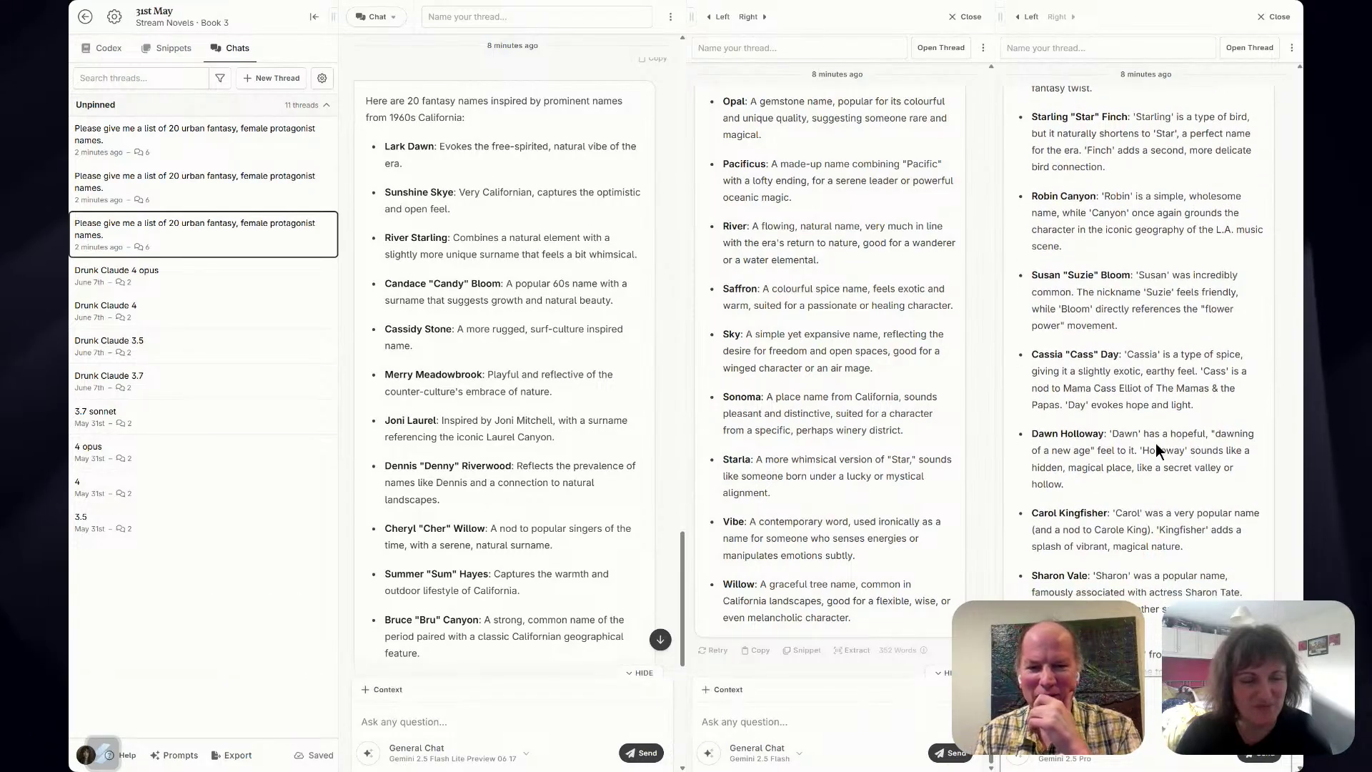
{"action": "scroll", "coordinate": [1158, 450], "scroll_direction": "down", "scroll_amount": 4}
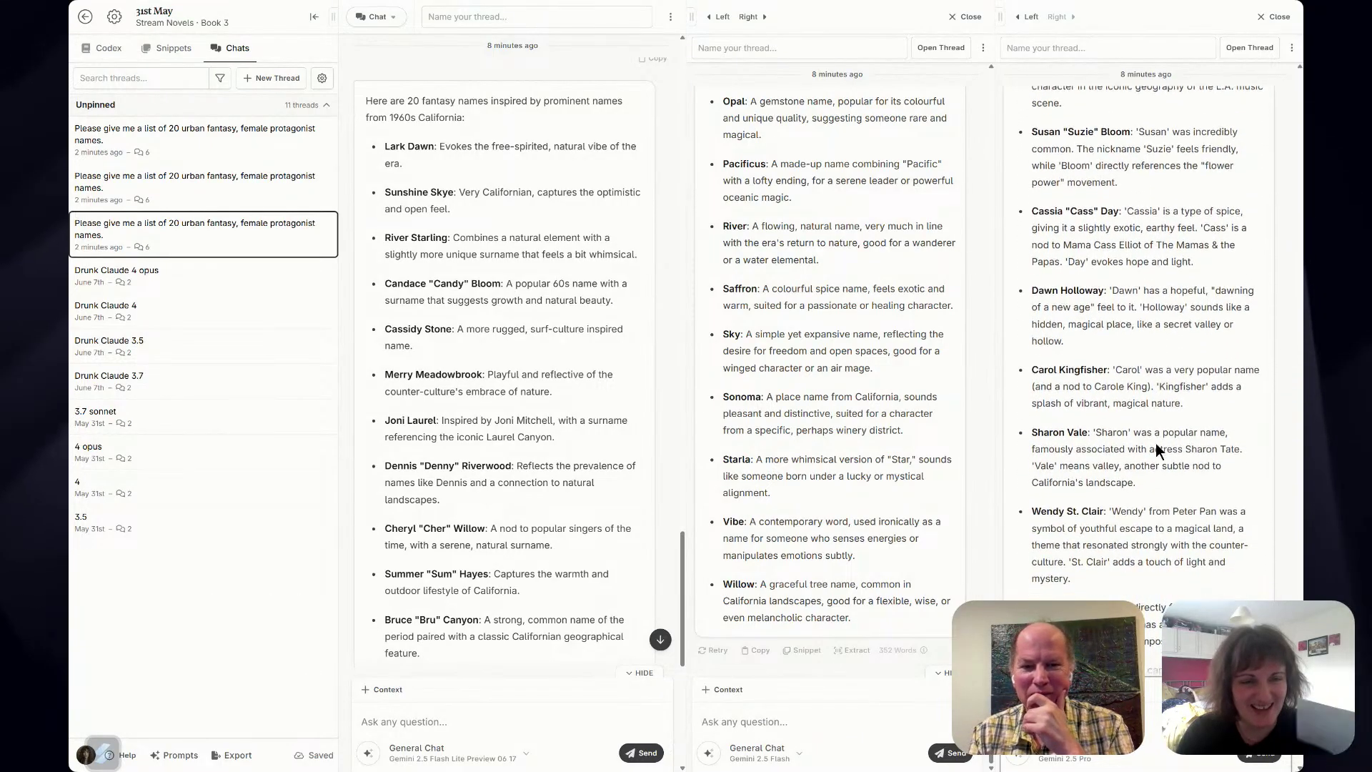
{"action": "scroll", "coordinate": [1156, 444], "scroll_direction": "down", "scroll_amount": 2}
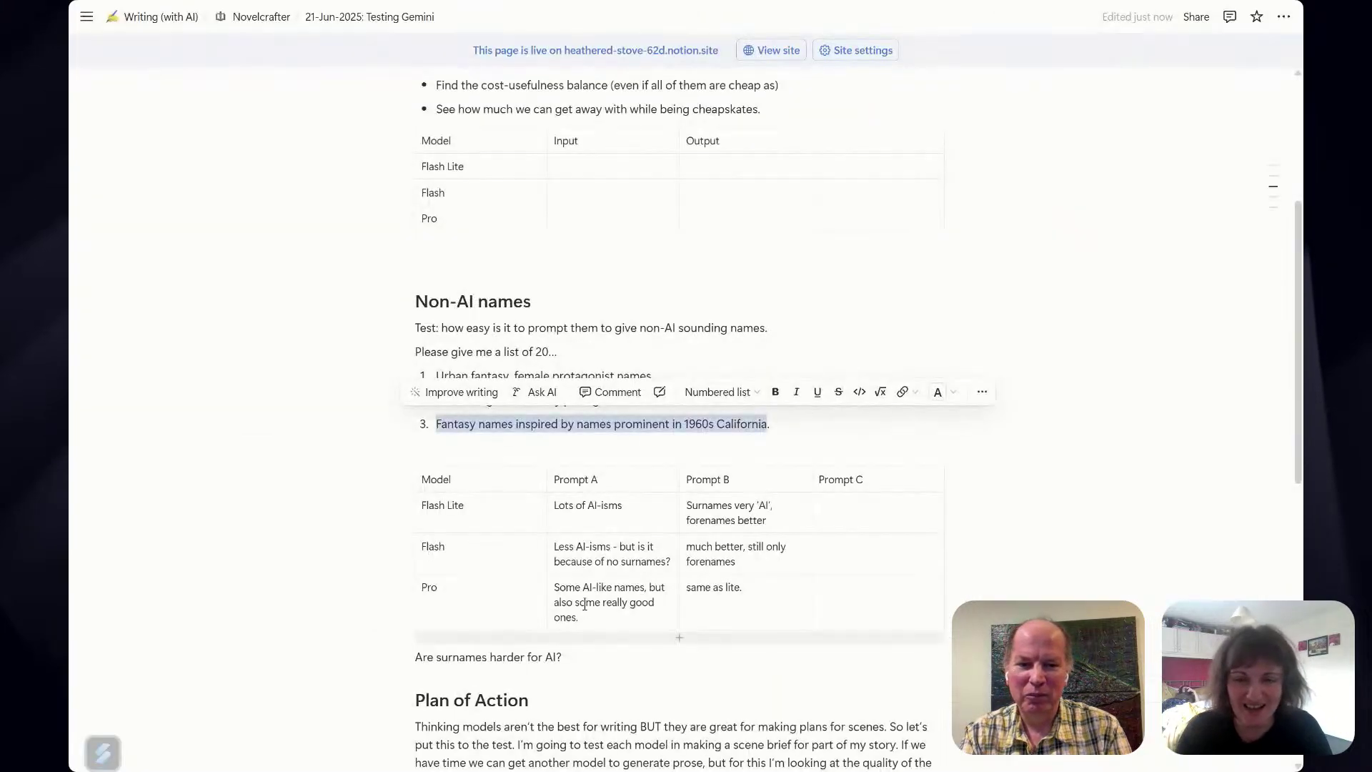
In Notion's Non-AI names table, select the Prompt C cells for Flash Lite, Flash and Pro.
{"action": "scroll", "coordinate": [601, 650], "scroll_direction": "down", "scroll_amount": 2}
{"action": "left_click", "coordinate": [596, 589]}
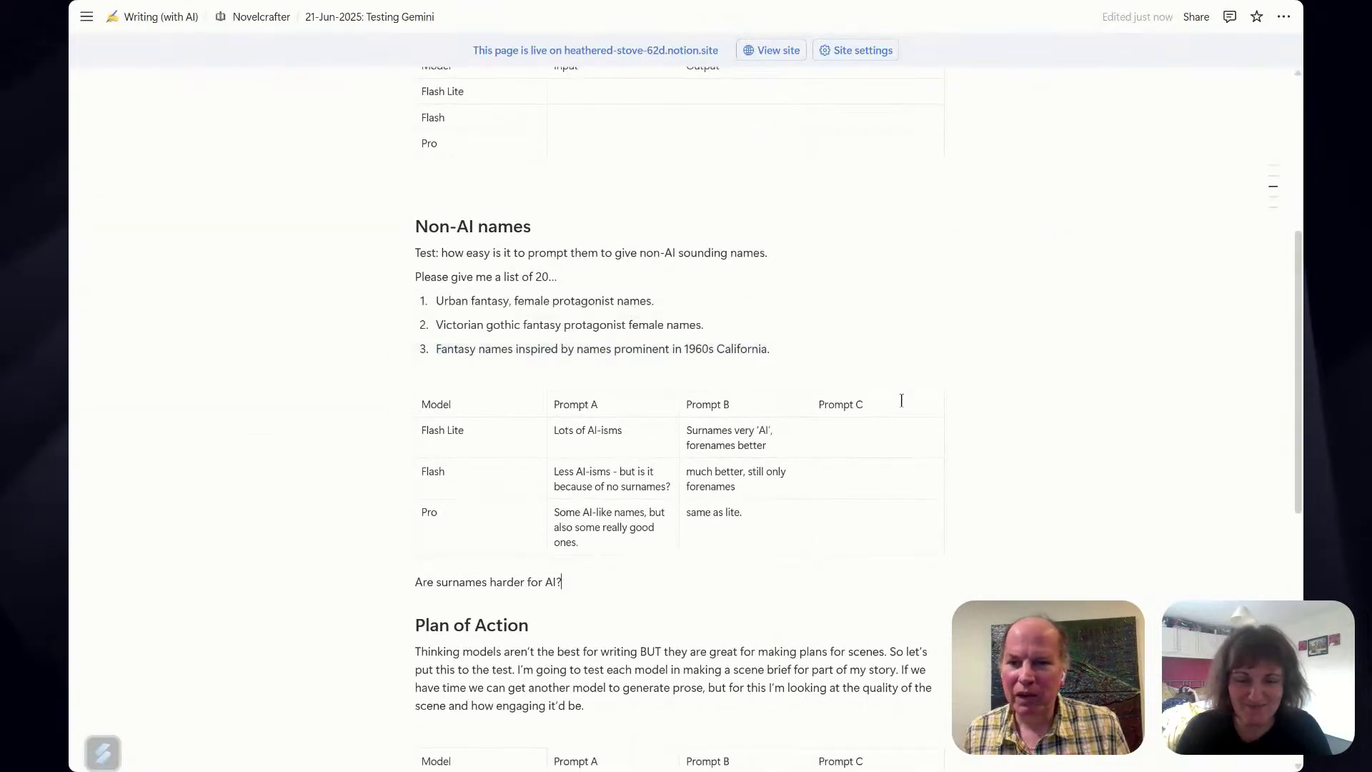
{"action": "left_click", "coordinate": [851, 434]}
{"action": "left_click", "coordinate": [870, 516], "text": "shift"}
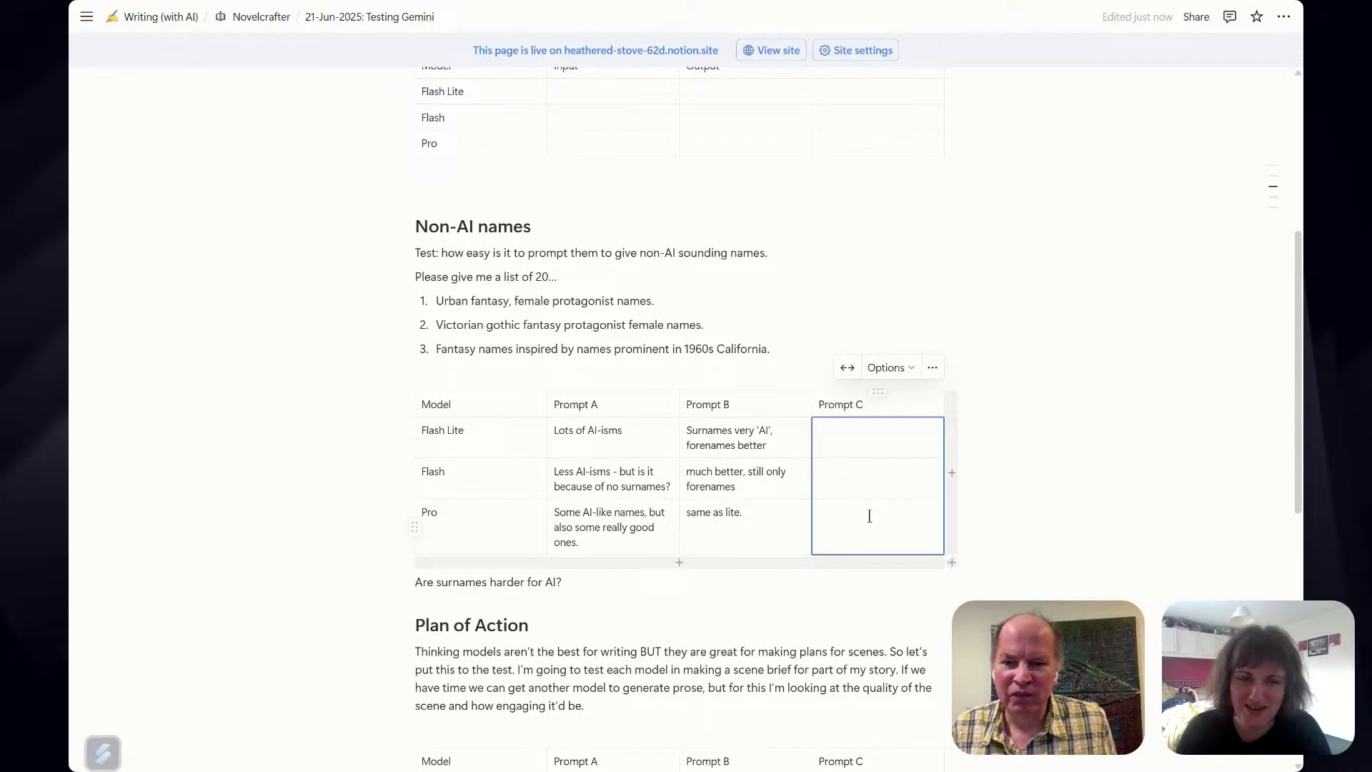
Enter "All pretty good" as the Flash Lite result for Prompt C in the Non-AI names table.
{"action": "left_click", "coordinate": [890, 367]}
{"action": "right_click", "coordinate": [864, 497]}
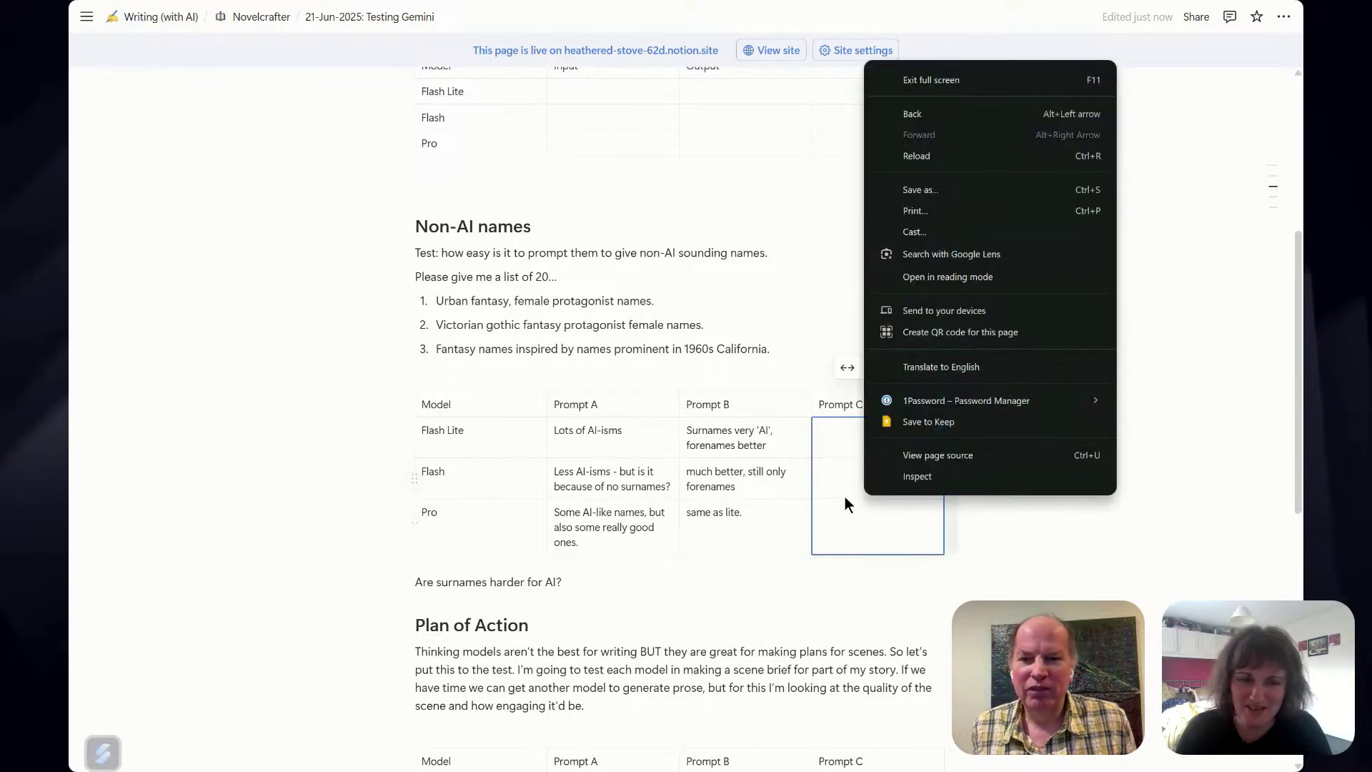
{"action": "left_click", "coordinate": [835, 491]}
{"action": "right_click", "coordinate": [835, 492]}
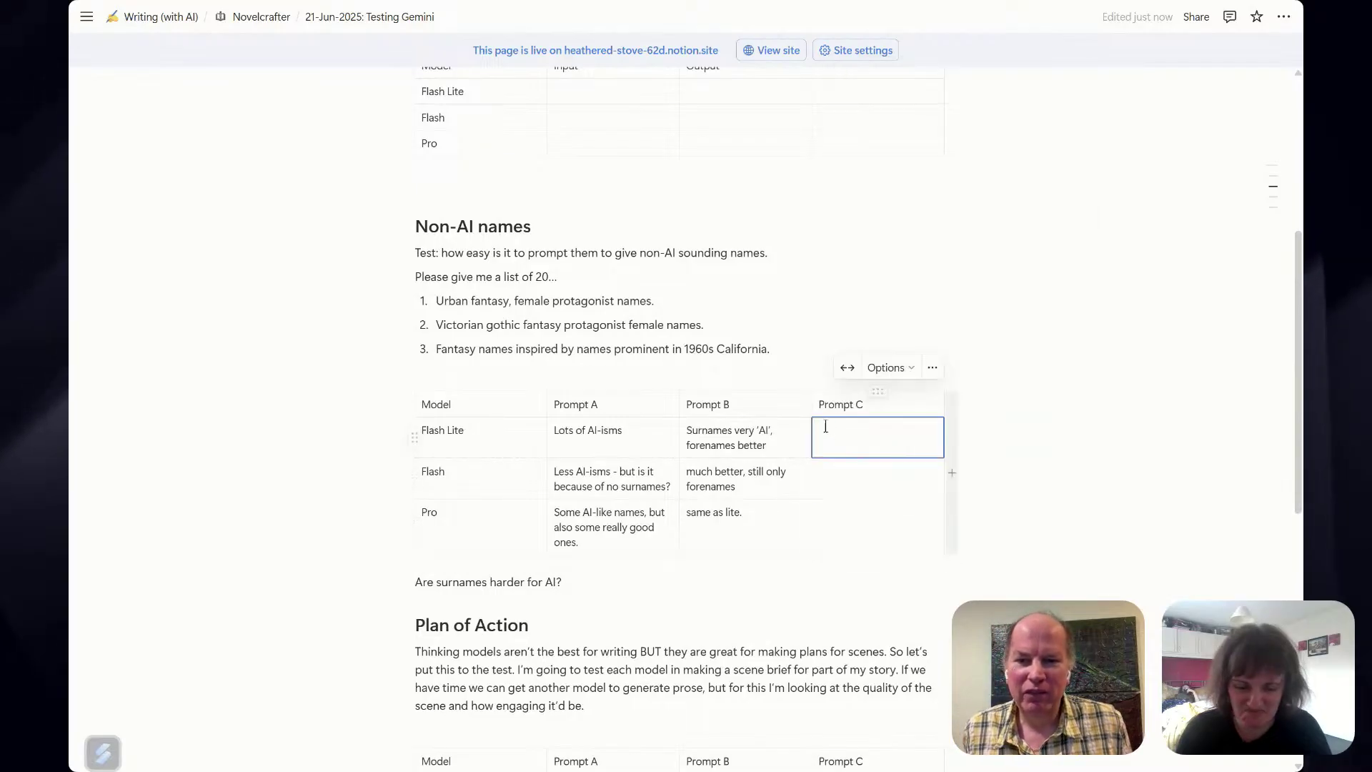
{"action": "type", "text": "All pretty good"}
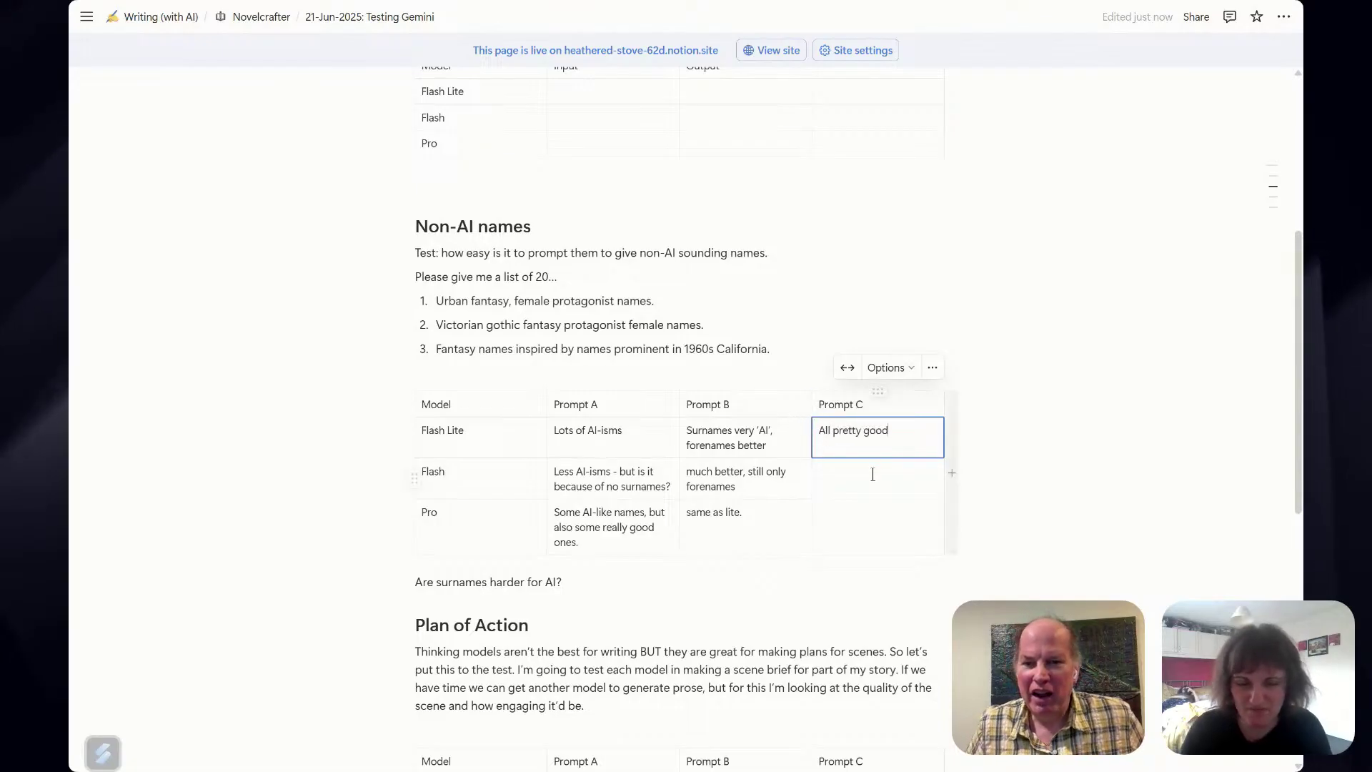
Copy the Flash Lite verdict for Prompt C into the Flash and Pro rows of the same column.
{"action": "key", "text": "shift+Home"}
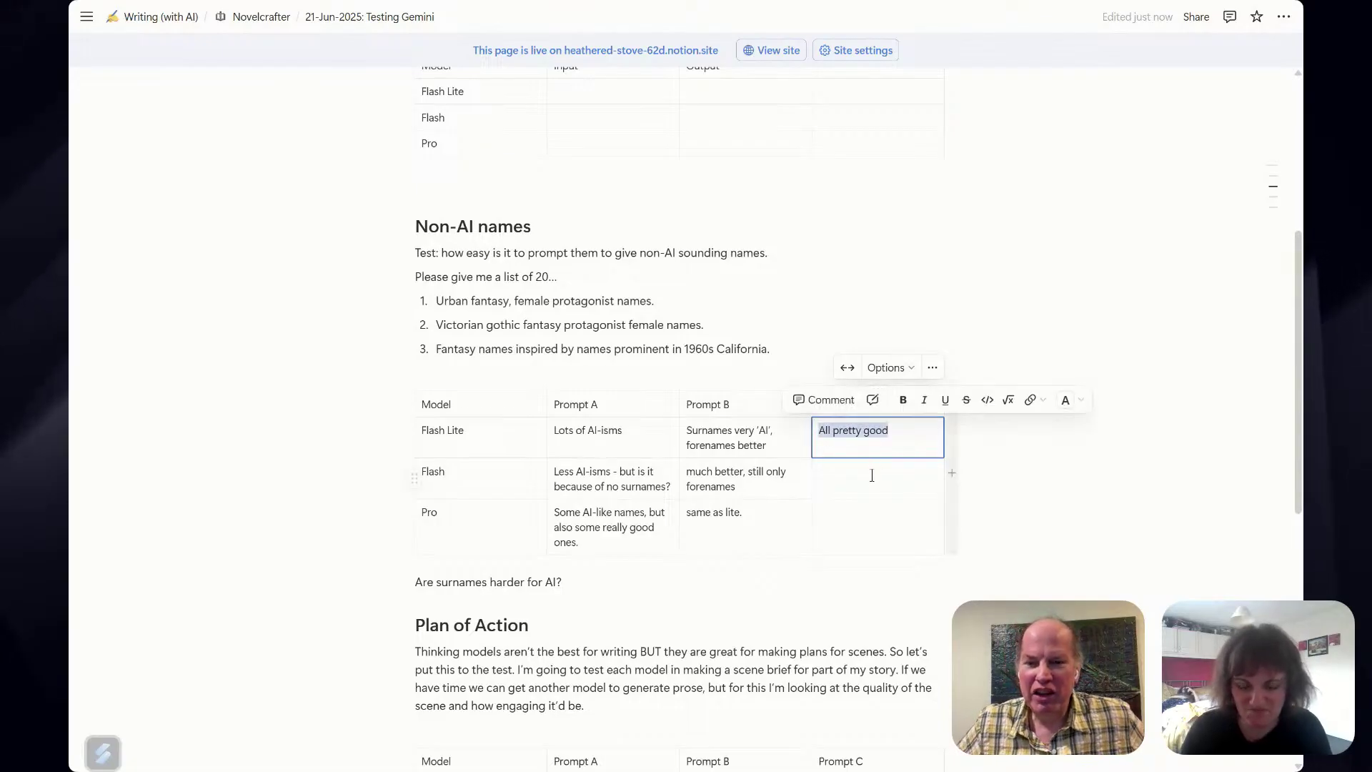
{"action": "key", "text": "ctrl+c"}
{"action": "left_click", "coordinate": [866, 481]}
{"action": "key", "text": "ctrl+v"}
{"action": "left_click", "coordinate": [857, 529]}
{"action": "key", "text": "ctrl+v"}
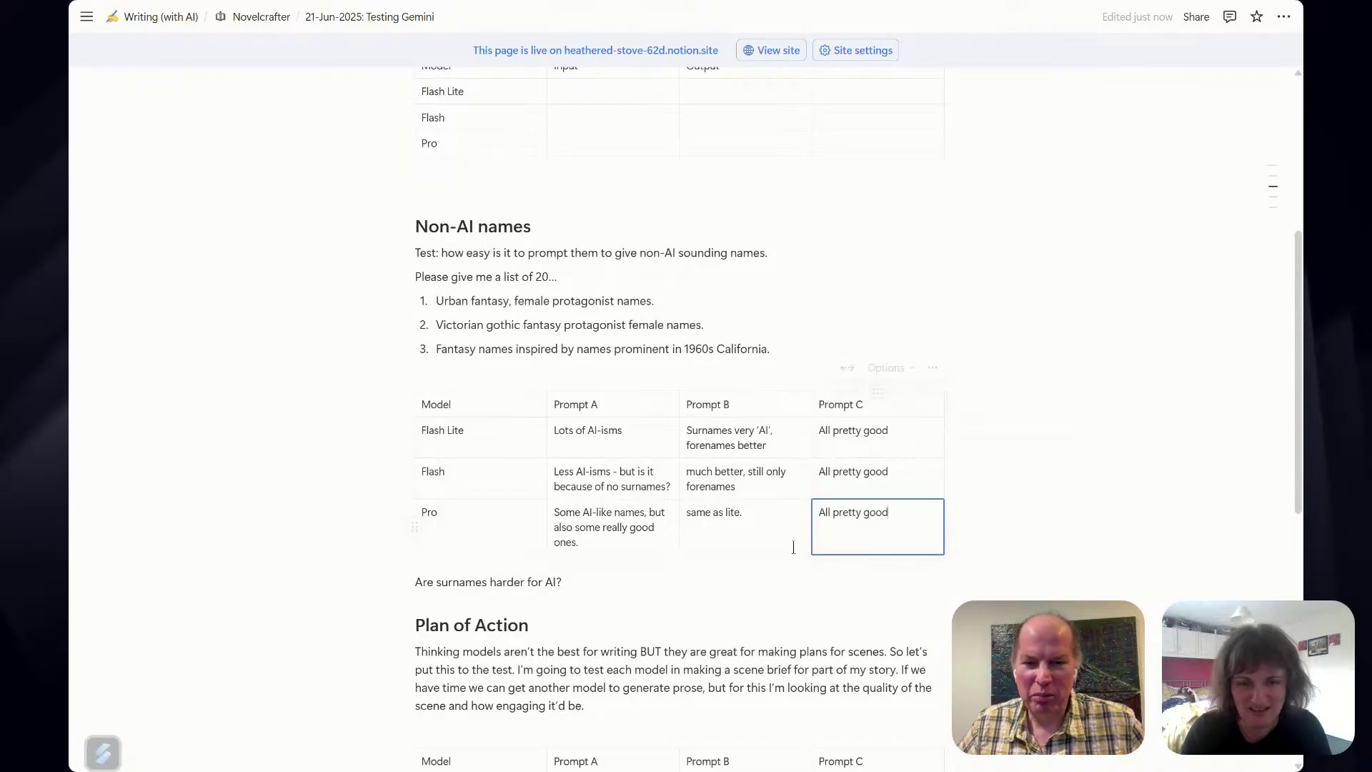
Below "Are surnames harder for AI?", start a new line reading "The prompt being a lot more specific is allowing the prompt to".
{"action": "left_click", "coordinate": [637, 582]}
{"action": "key", "text": "Return"}
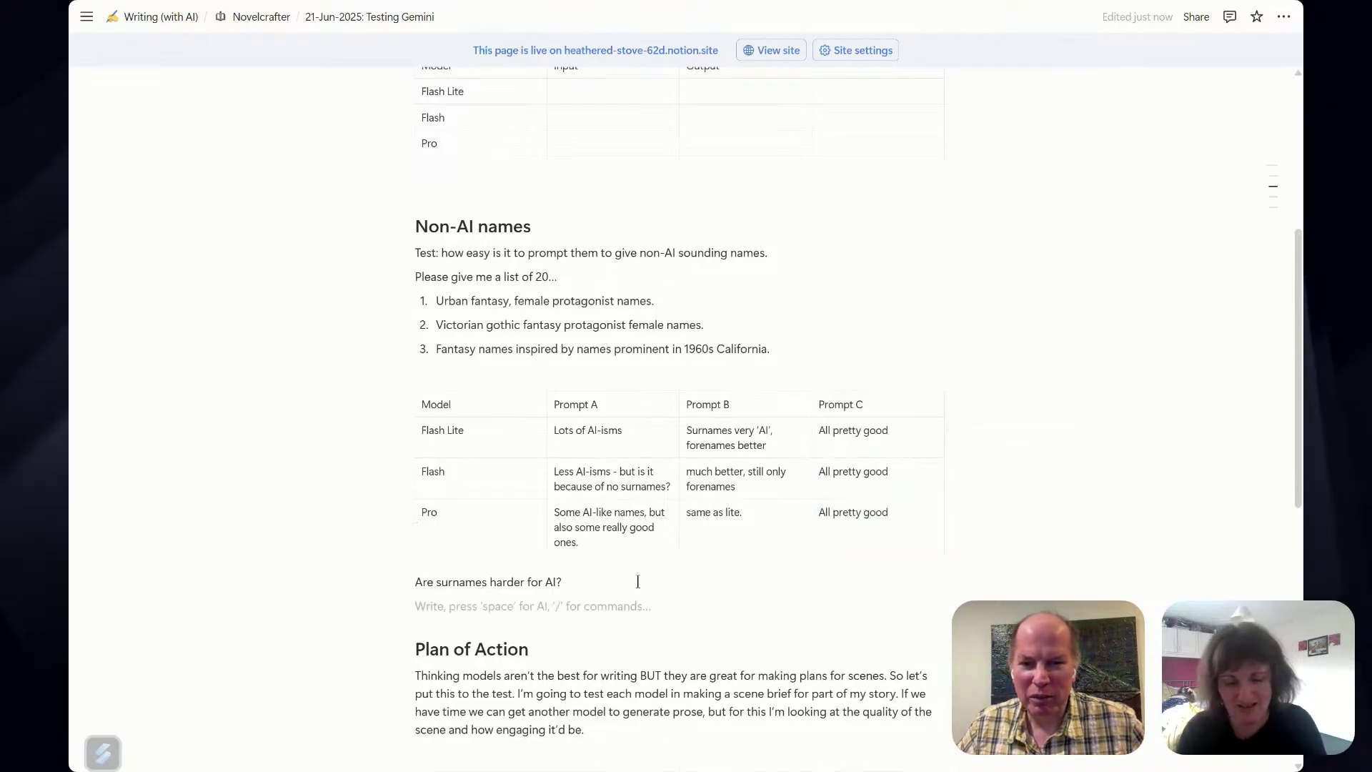
{"action": "type", "text": "The prompt being "}
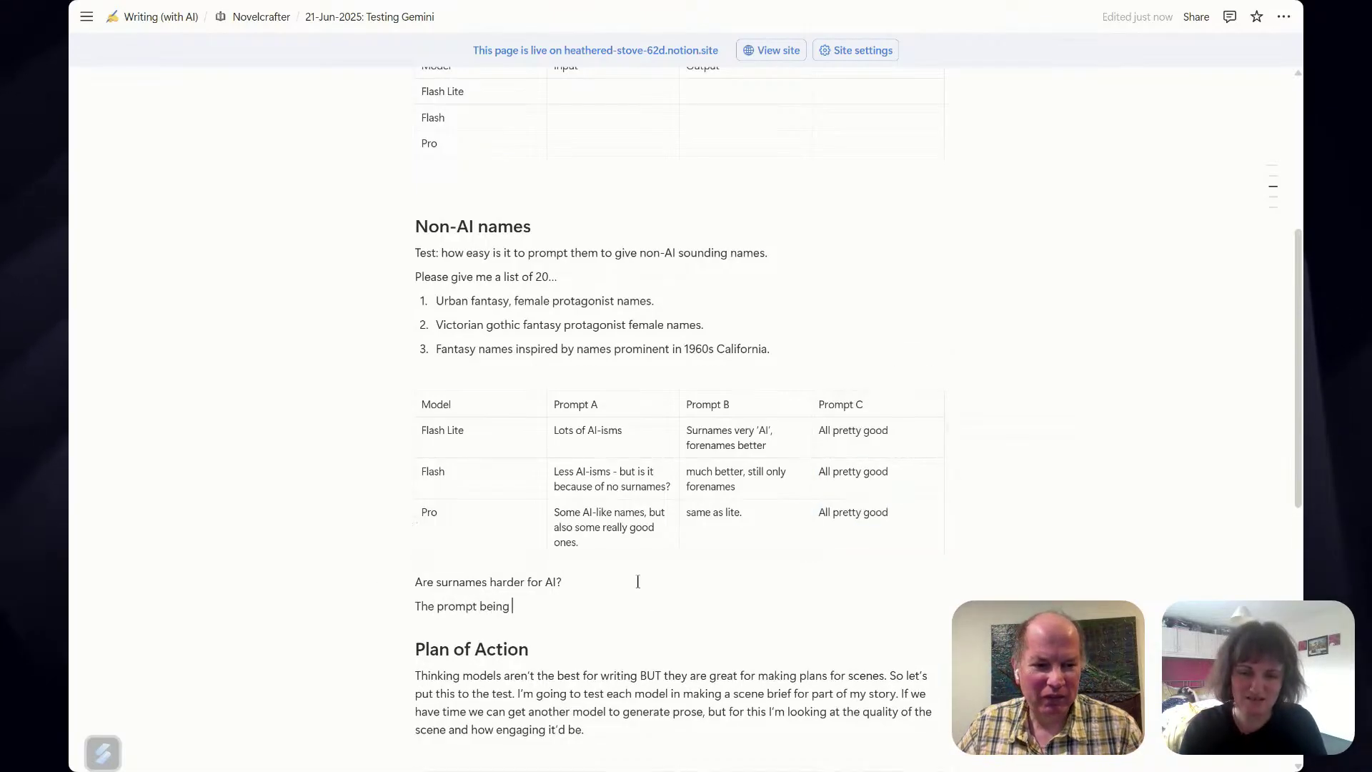
{"action": "type", "text": "a lot more specif"}
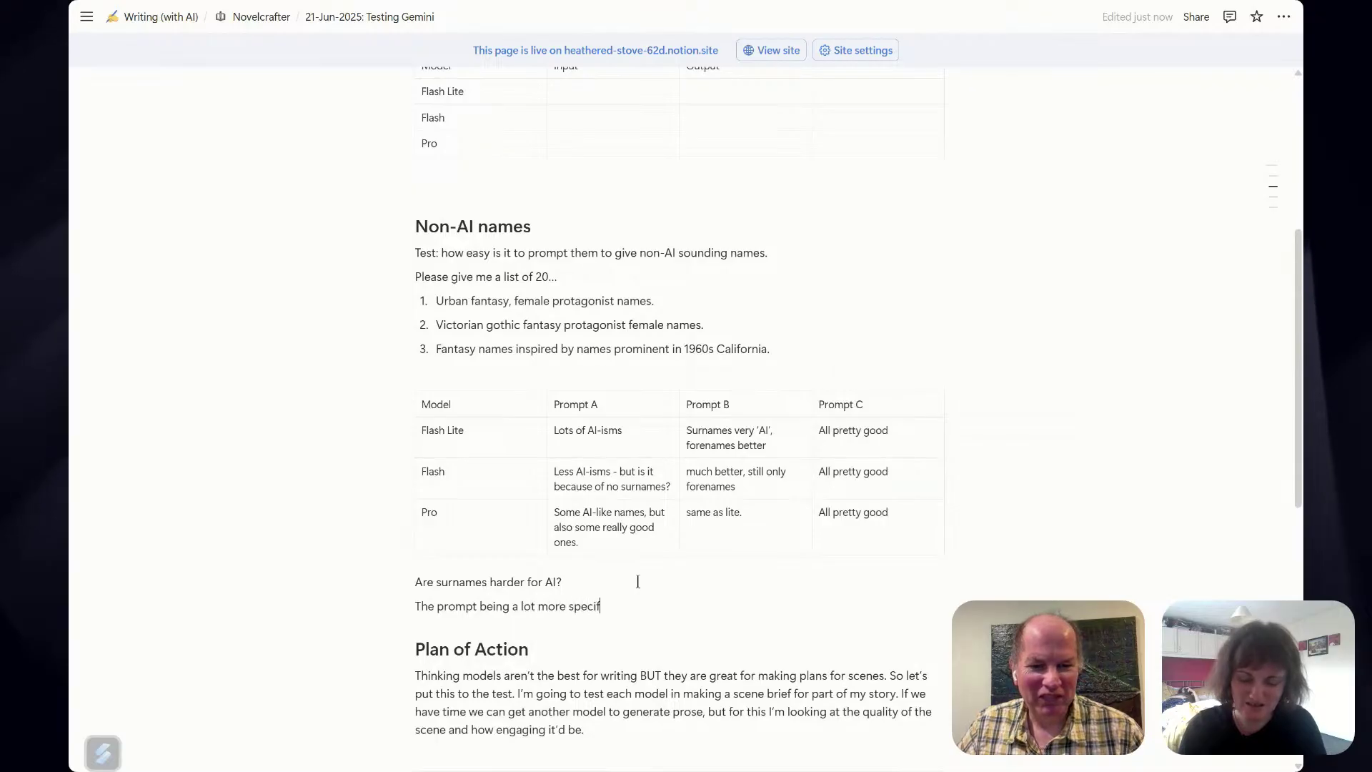
{"action": "type", "text": "ic is allowing"}
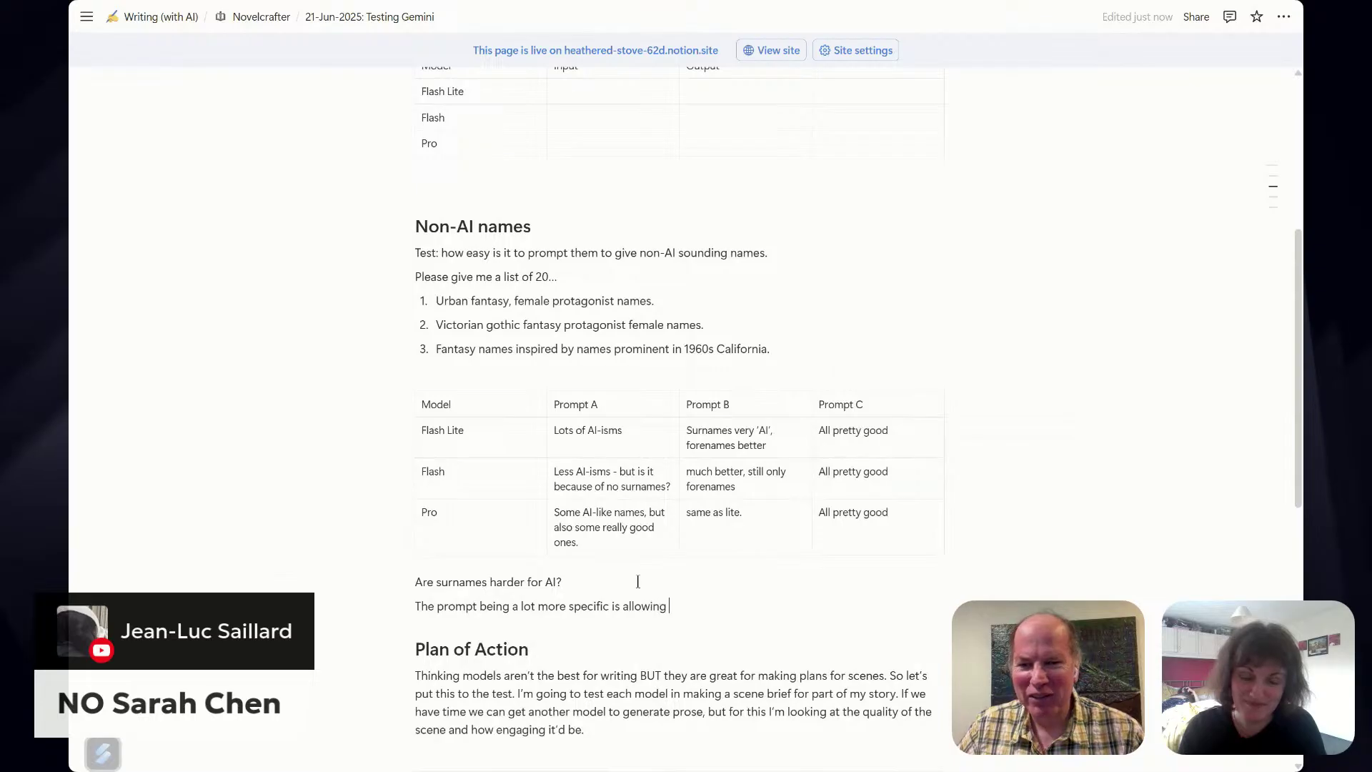
{"action": "type", "text": " the prompt to"}
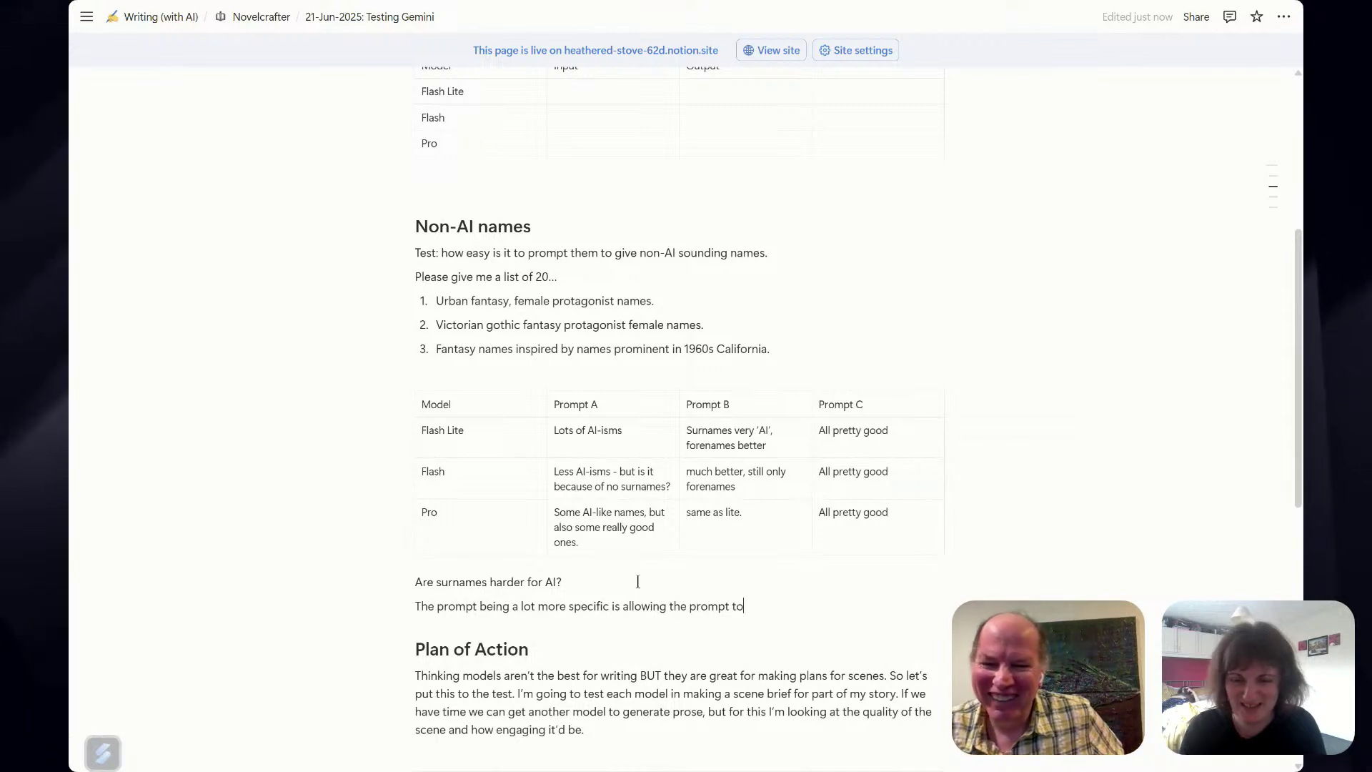
Replace the ending "prompt to" of the new note with "AI to".
{"action": "key", "text": "BackSpace"}
{"action": "key", "text": "BackSpace"}
{"action": "key", "text": "BackSpace"}
{"action": "key", "text": "BackSpace"}
{"action": "key", "text": "BackSpace"}
{"action": "key", "text": "BackSpace"}
{"action": "key", "text": "BackSpace"}
{"action": "key", "text": "BackSpace"}
{"action": "key", "text": "BackSpace"}
{"action": "type", "text": "AI to"}
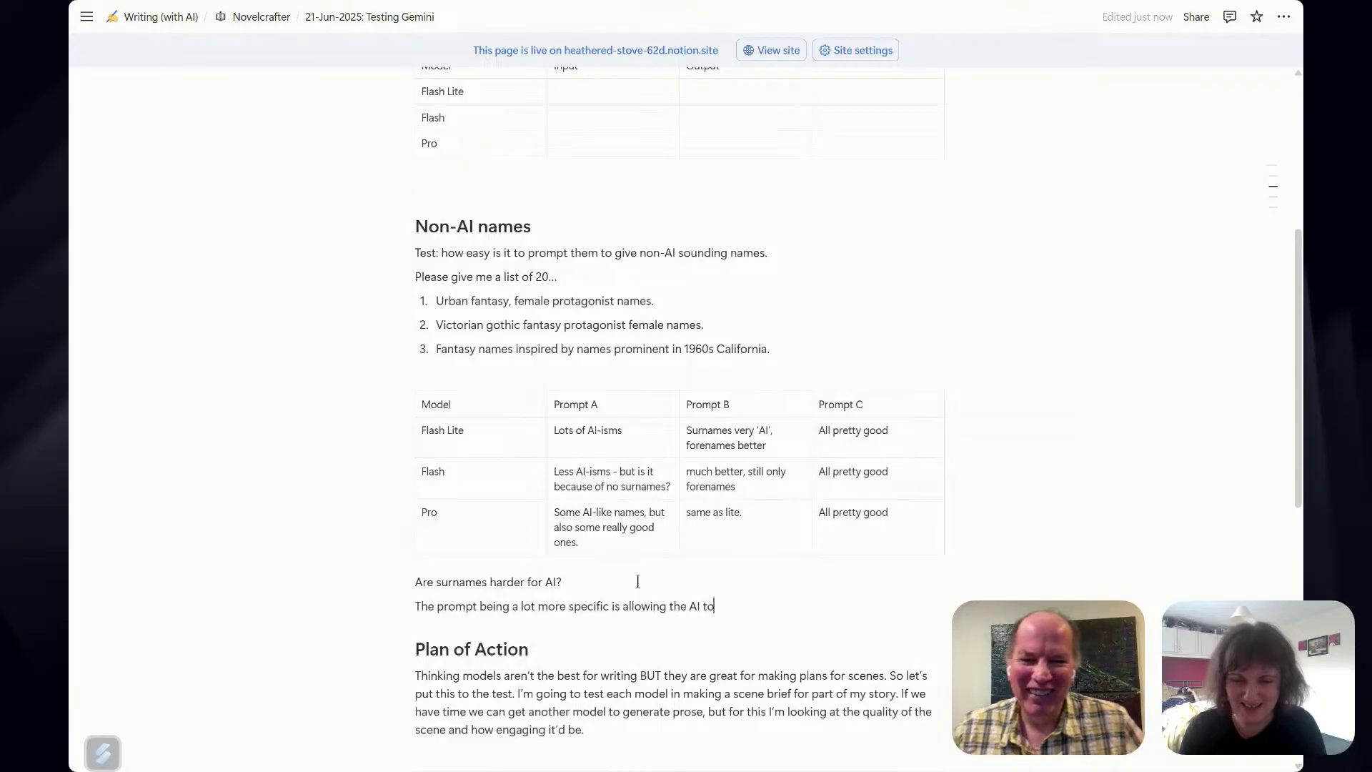
Complete the note with "use more of it's training and get actual inspiration. Yay.".
{"action": "type", "text": " use more of"}
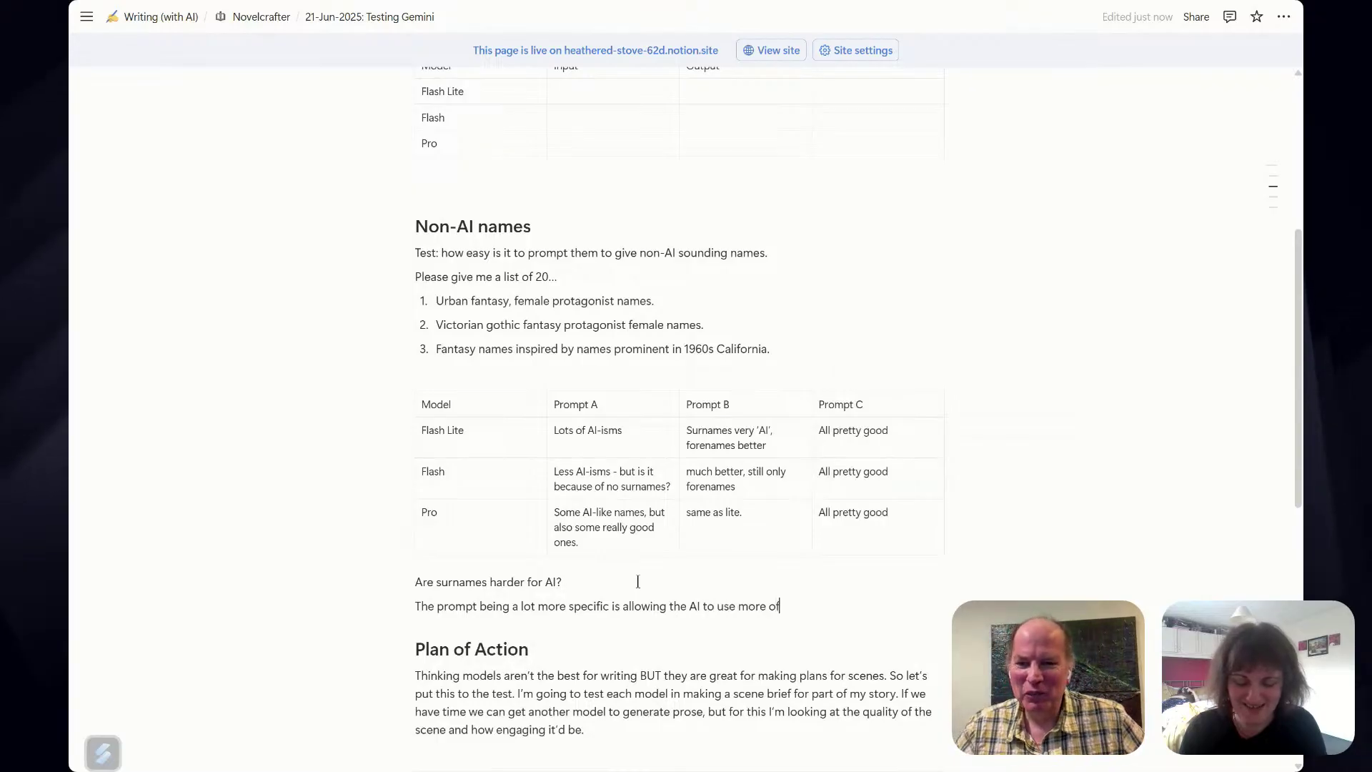
{"action": "type", "text": " it’s"}
{"action": "key", "text": "BackSpace"}
{"action": "type", "text": "'s tr"}
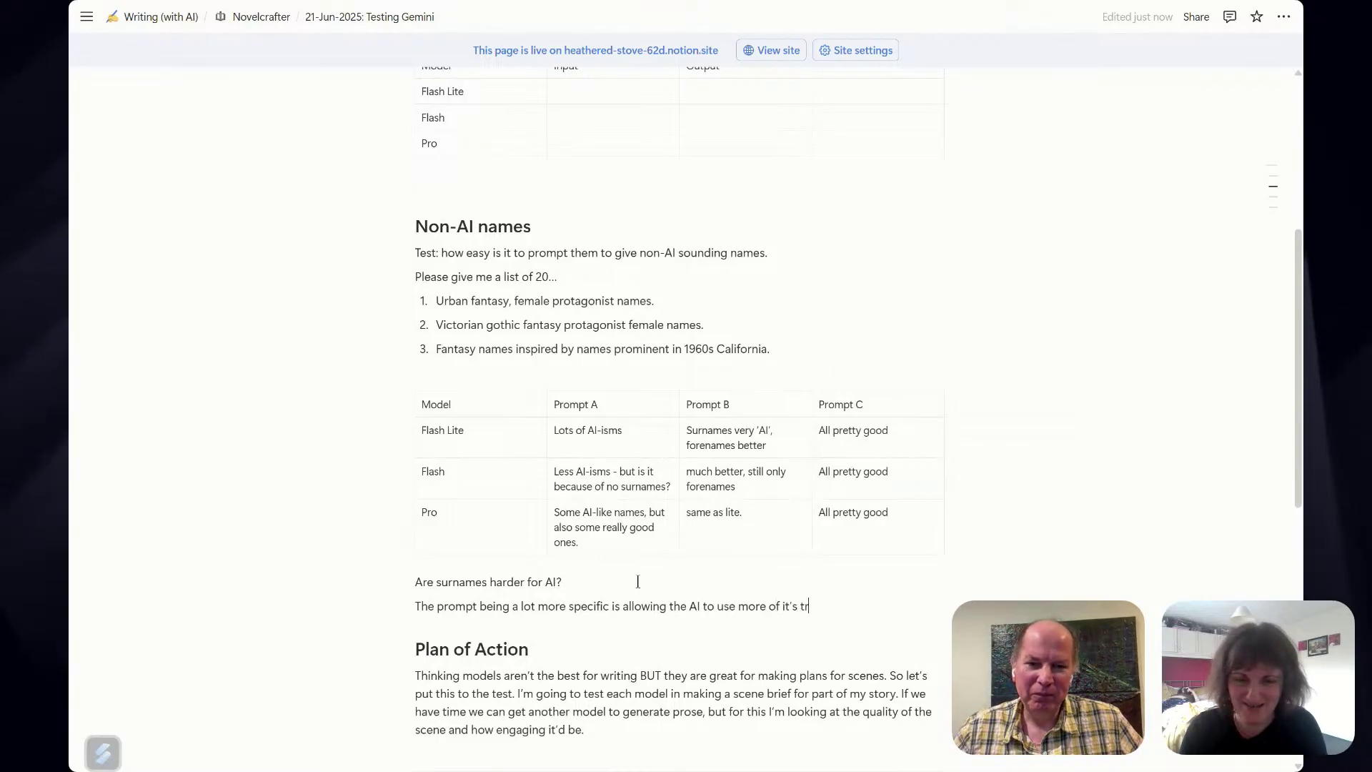
{"action": "type", "text": "aining and get "}
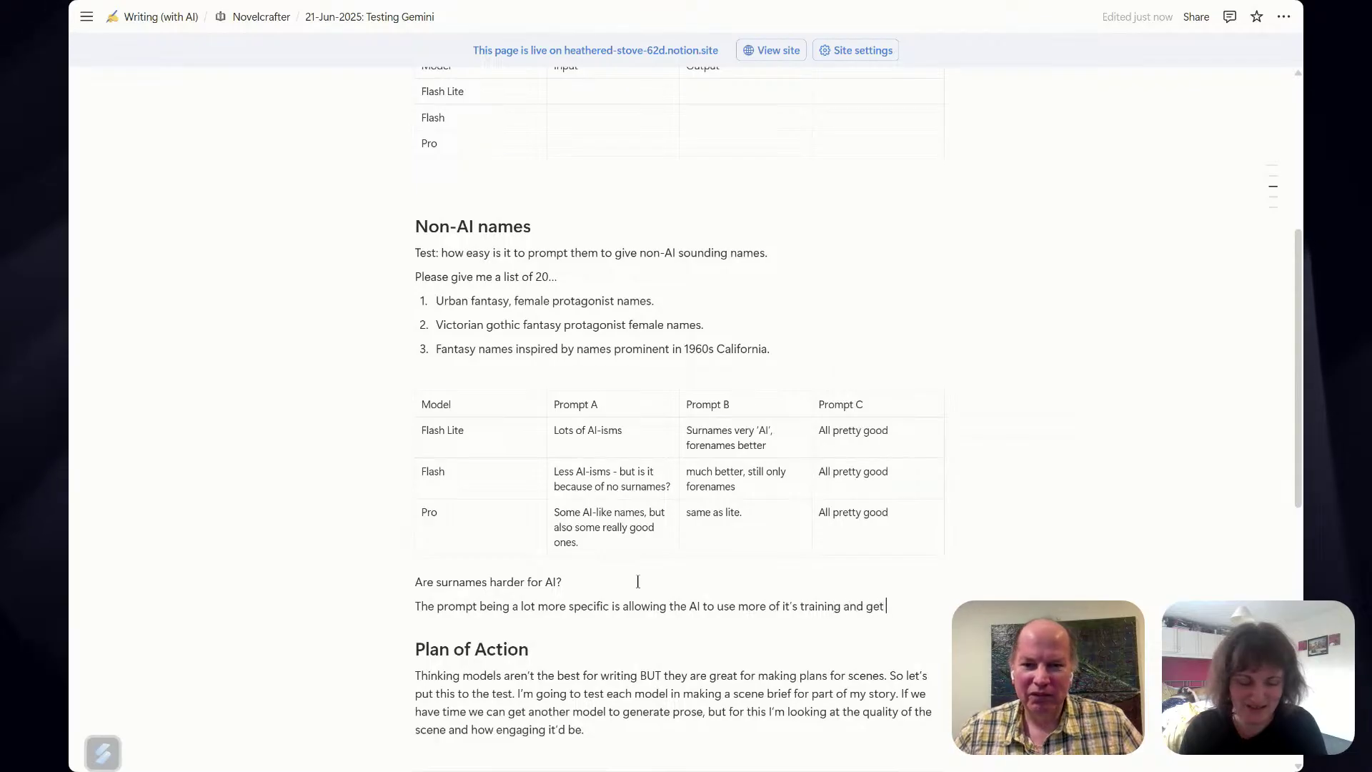
{"action": "type", "text": "actual inspirati"}
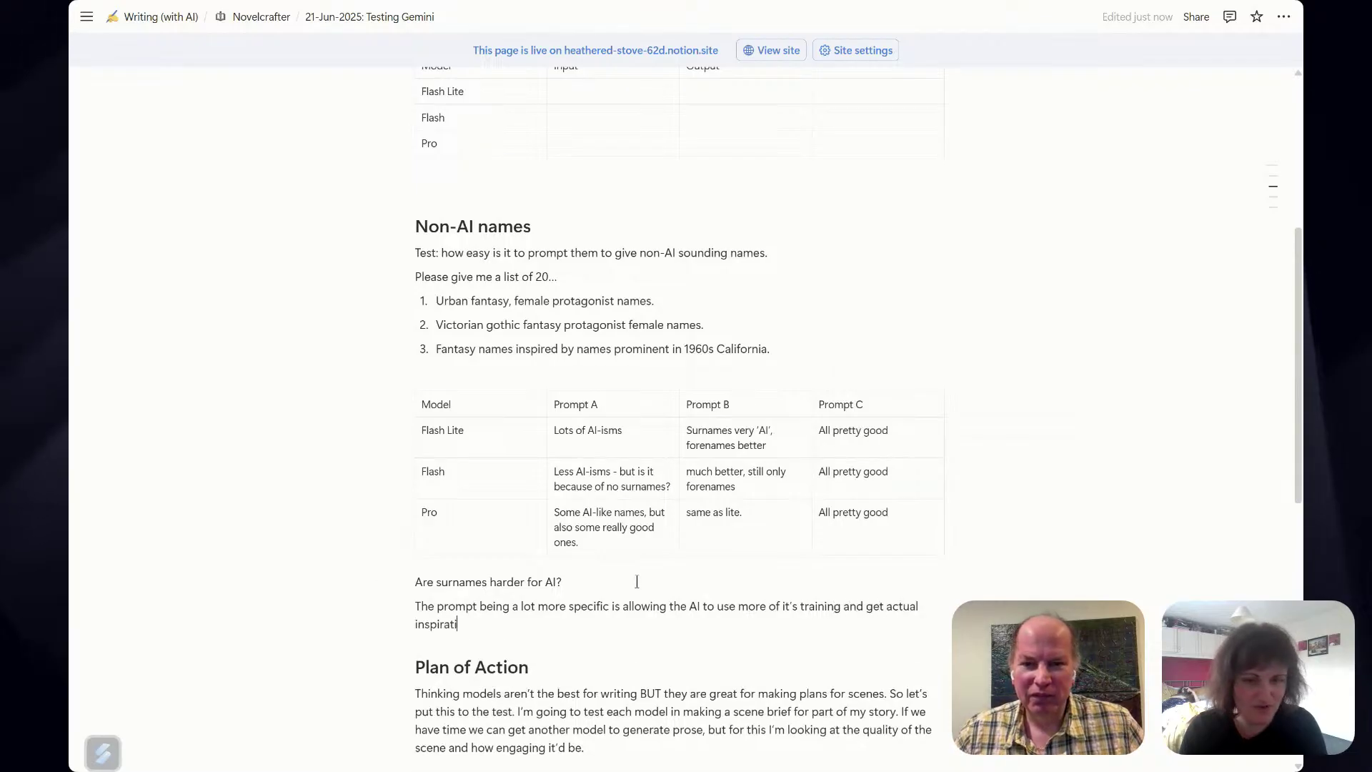
{"action": "type", "text": "on. Yay."}
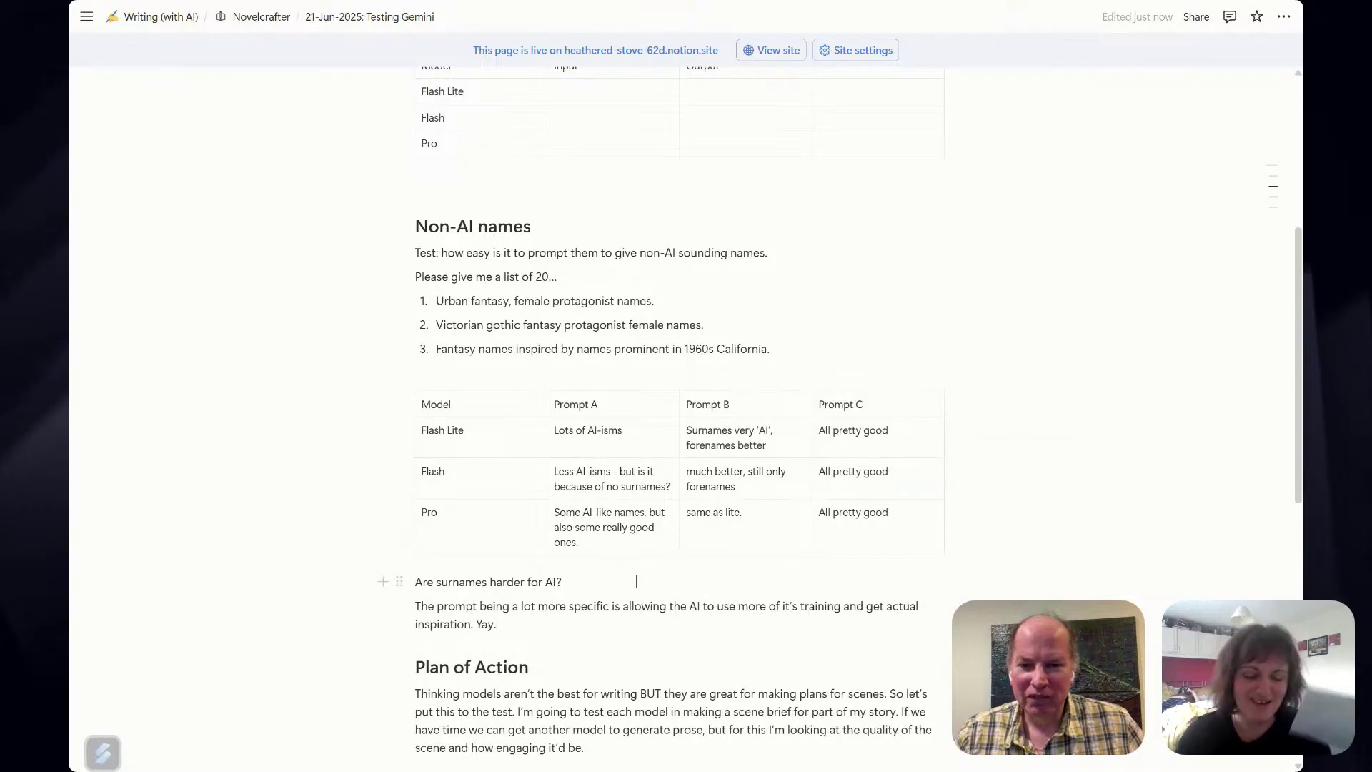
Examine the Plan of Action and Writing Analysis test descriptions further down the page.
{"action": "scroll", "coordinate": [636, 582], "scroll_direction": "down", "scroll_amount": 3}
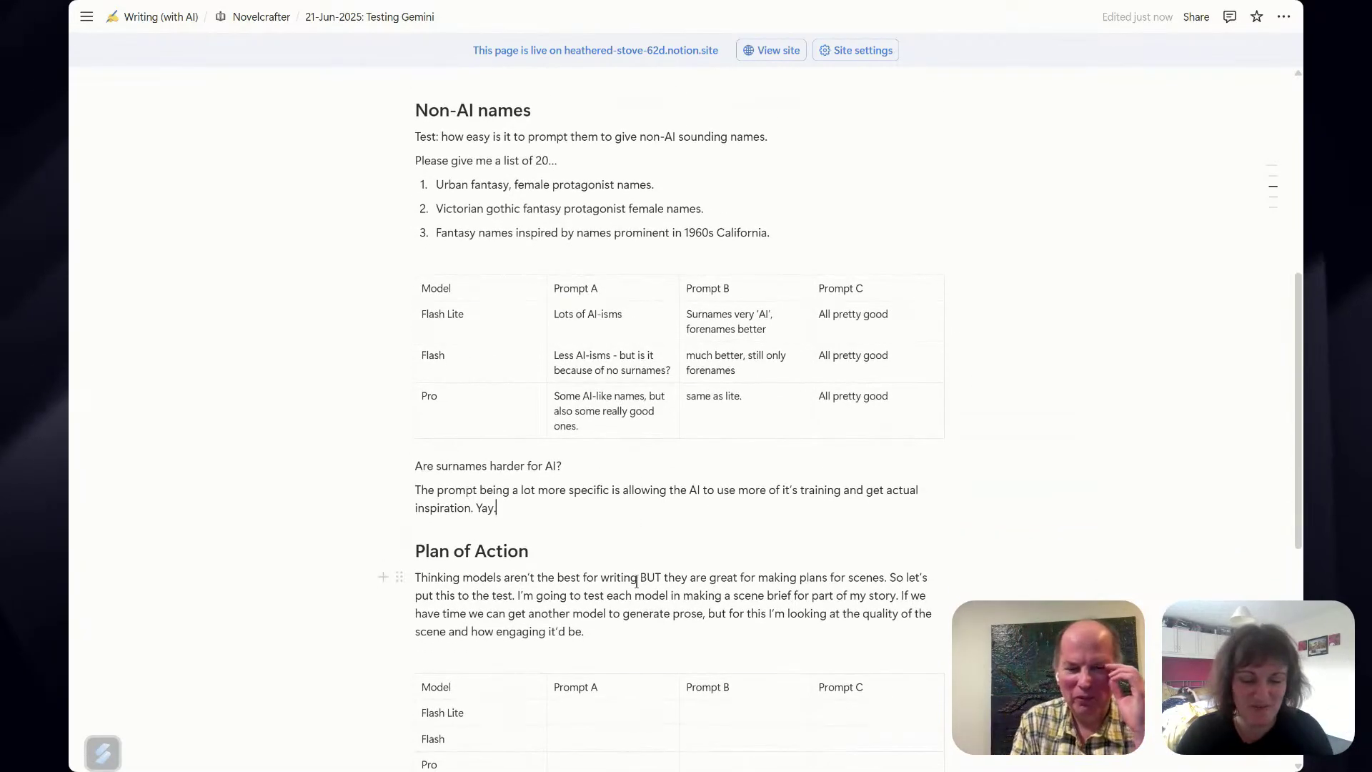
{"action": "scroll", "coordinate": [636, 582], "scroll_direction": "down", "scroll_amount": 1}
{"action": "scroll", "coordinate": [637, 582], "scroll_direction": "down", "scroll_amount": 3}
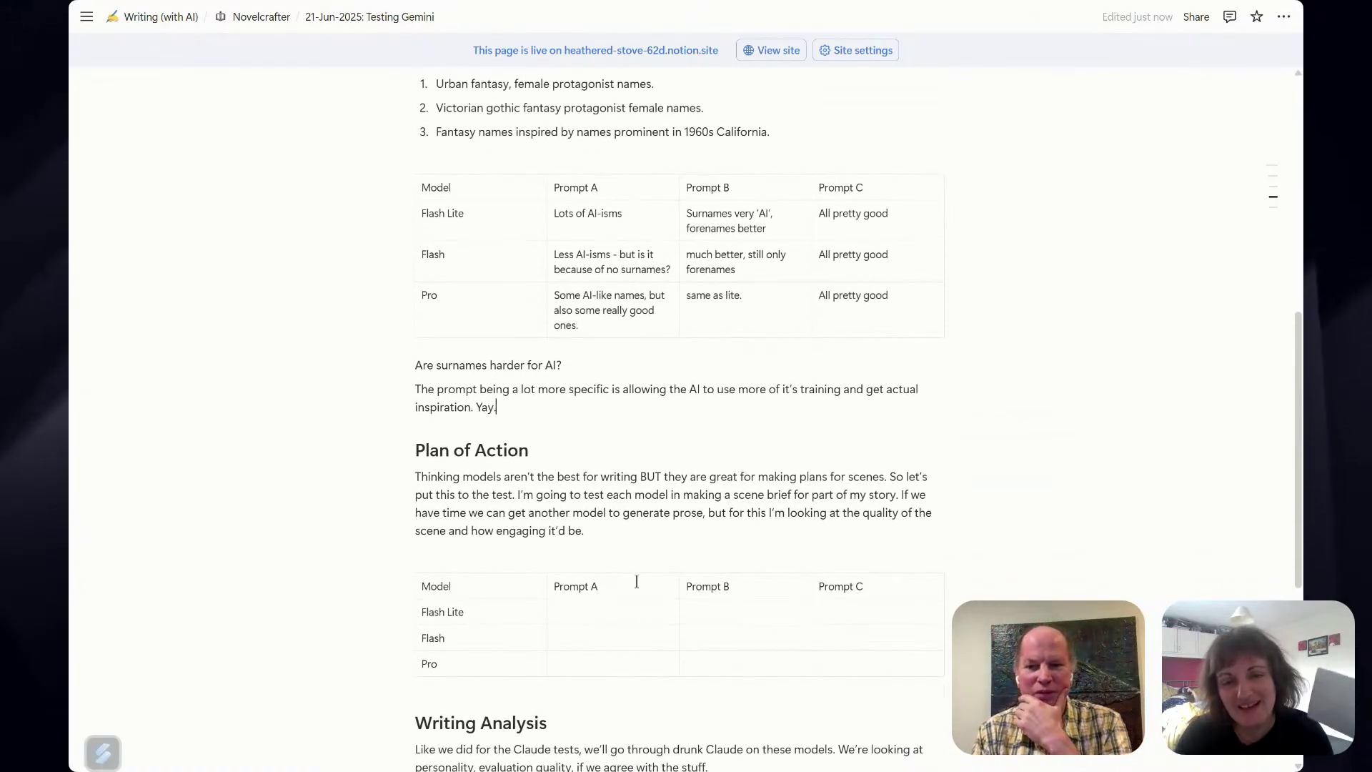
{"action": "scroll", "coordinate": [636, 582], "scroll_direction": "down", "scroll_amount": 7}
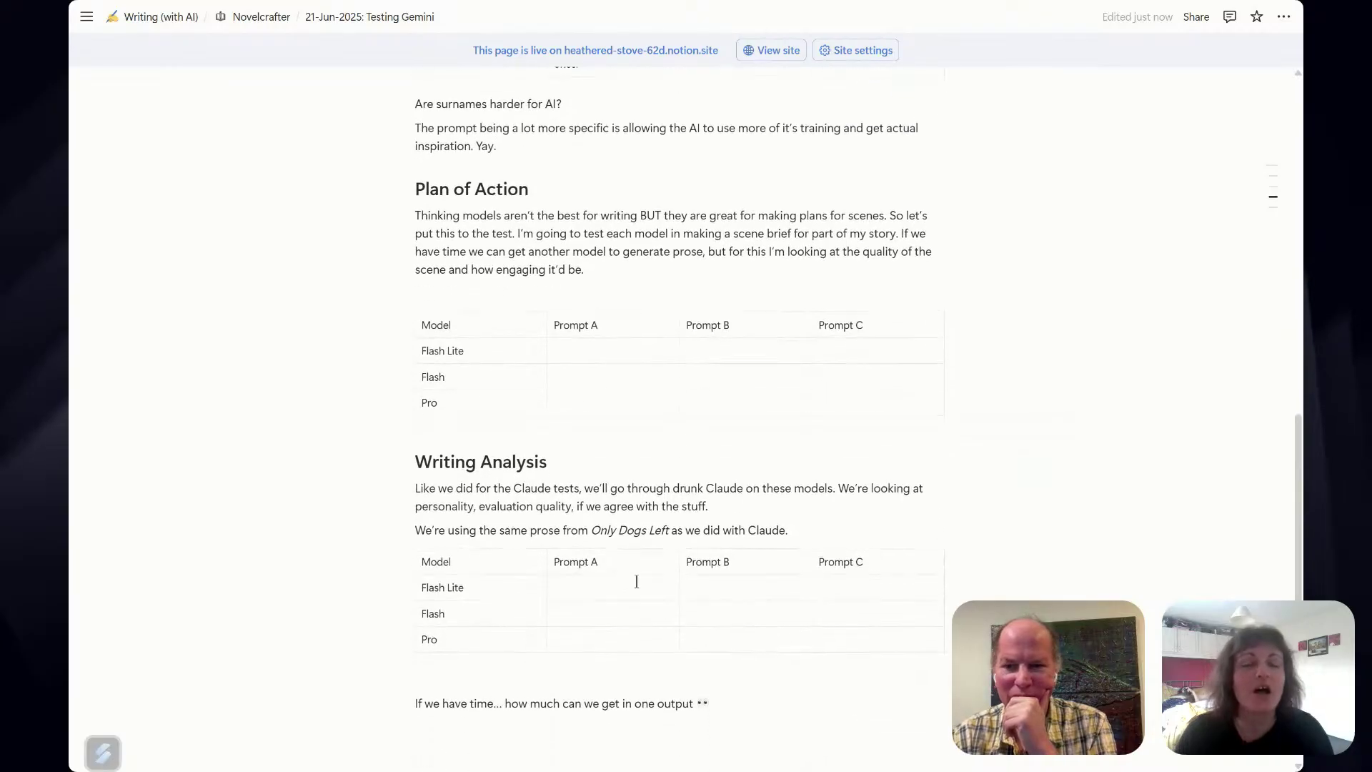
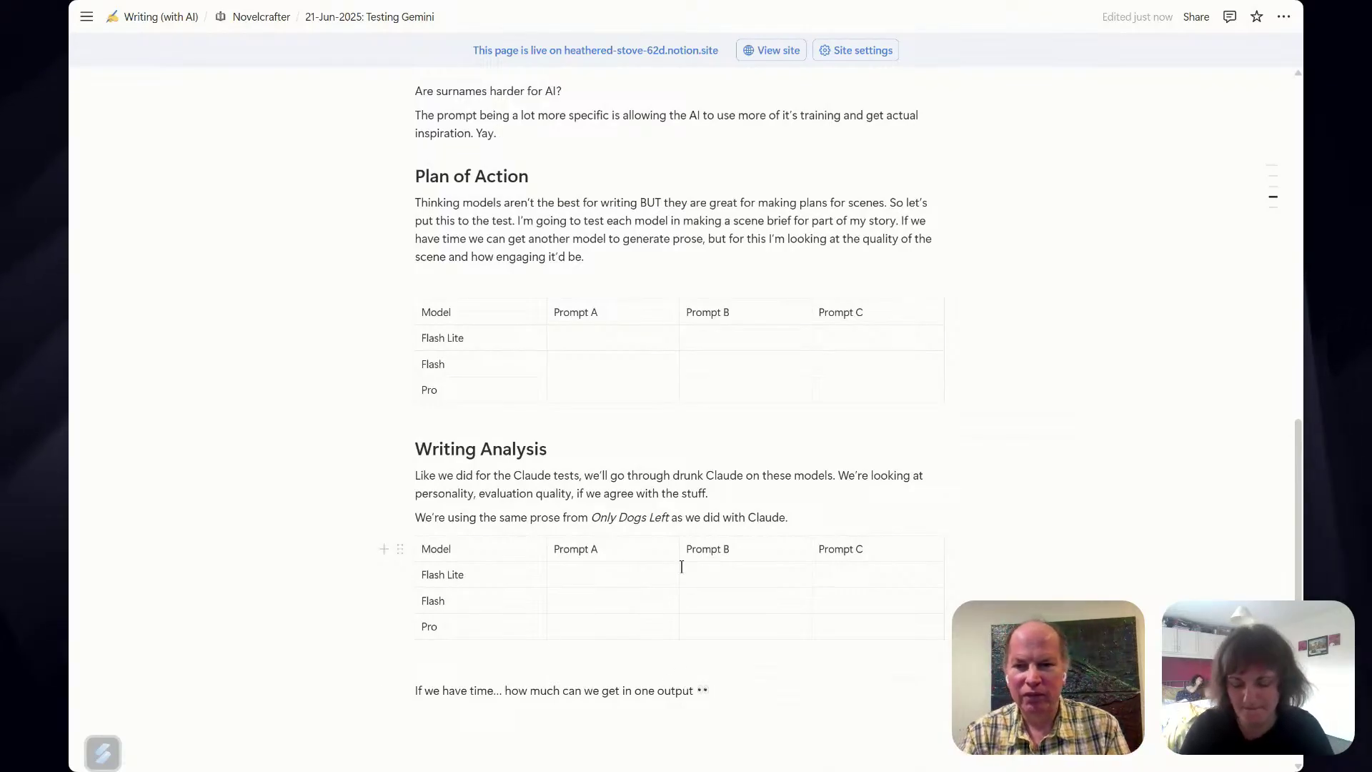
Switch to Novelcrafter, close the two side-by-side chat threads and start a new empty chat thread.
{"action": "key", "text": "alt+Tab"}
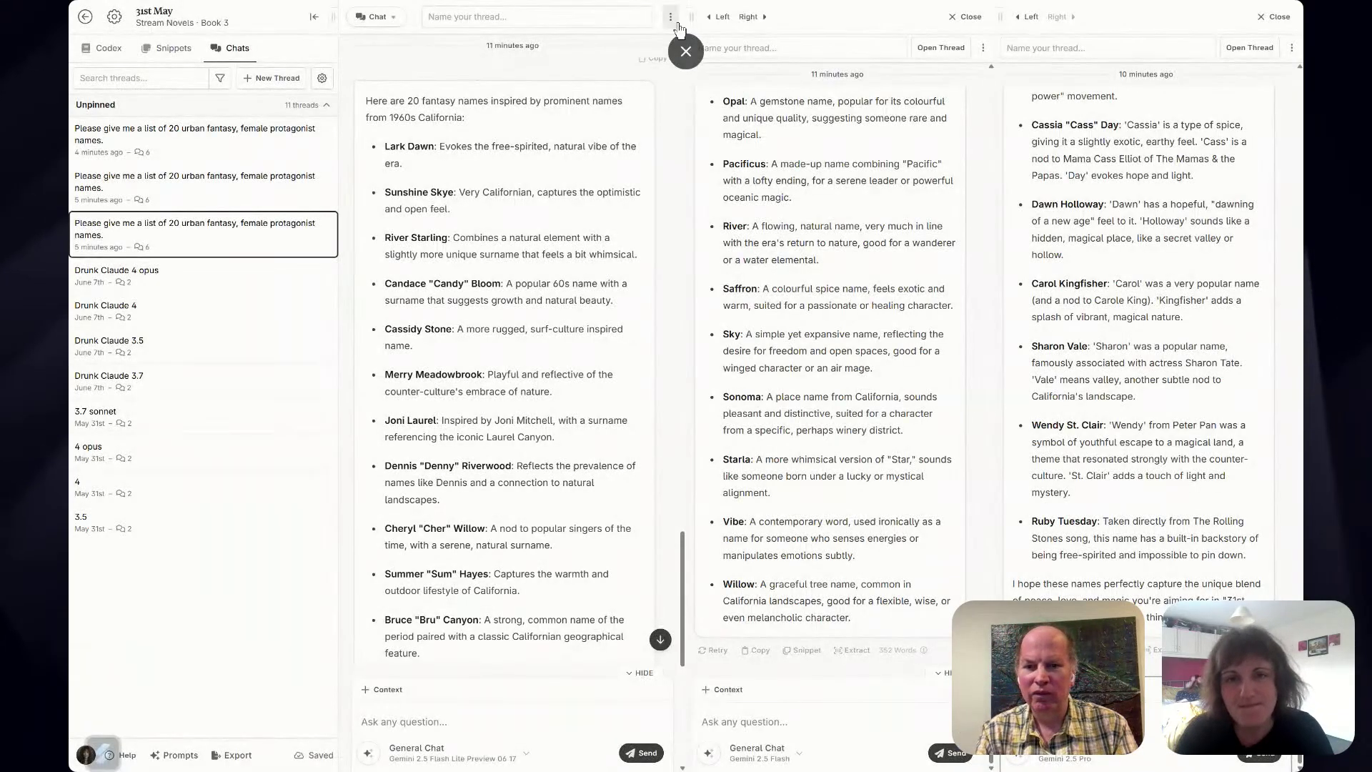
{"action": "left_click", "coordinate": [671, 23]}
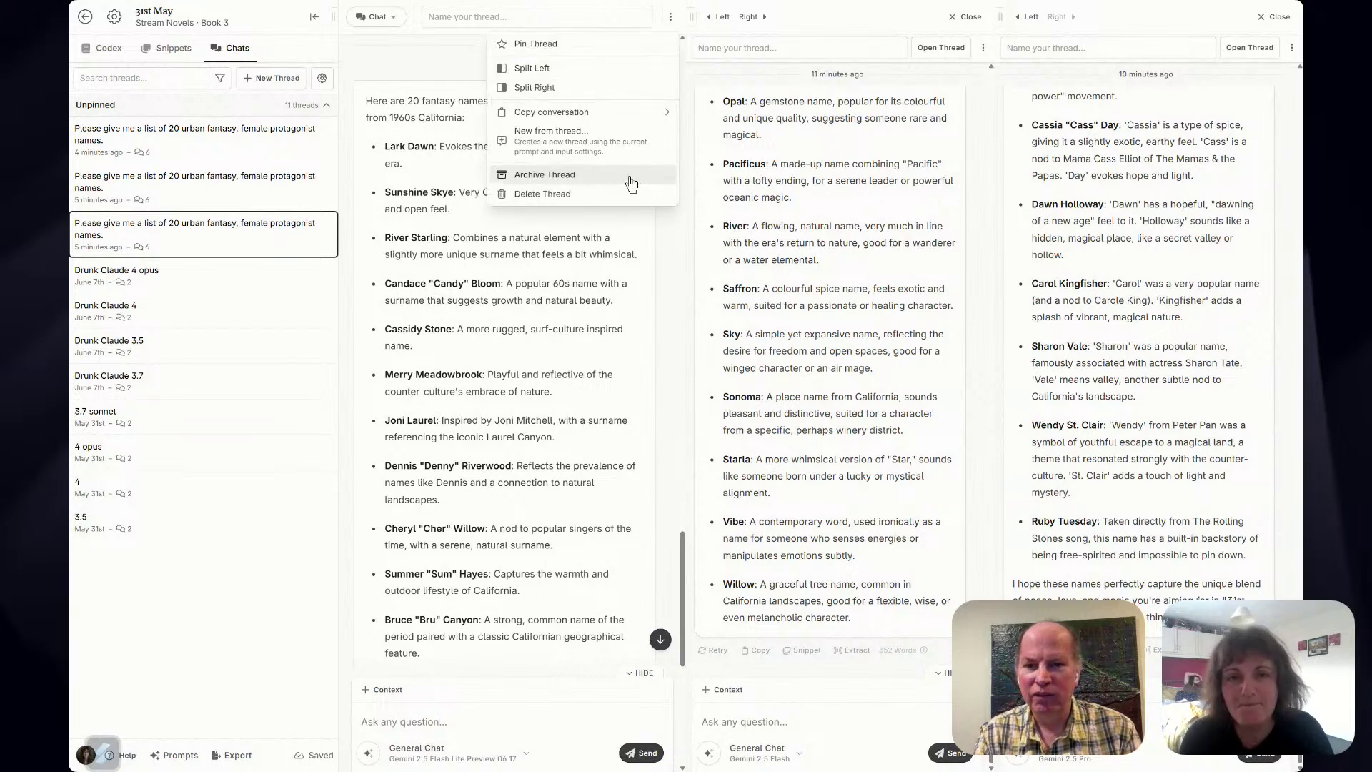
{"action": "left_click", "coordinate": [438, 160]}
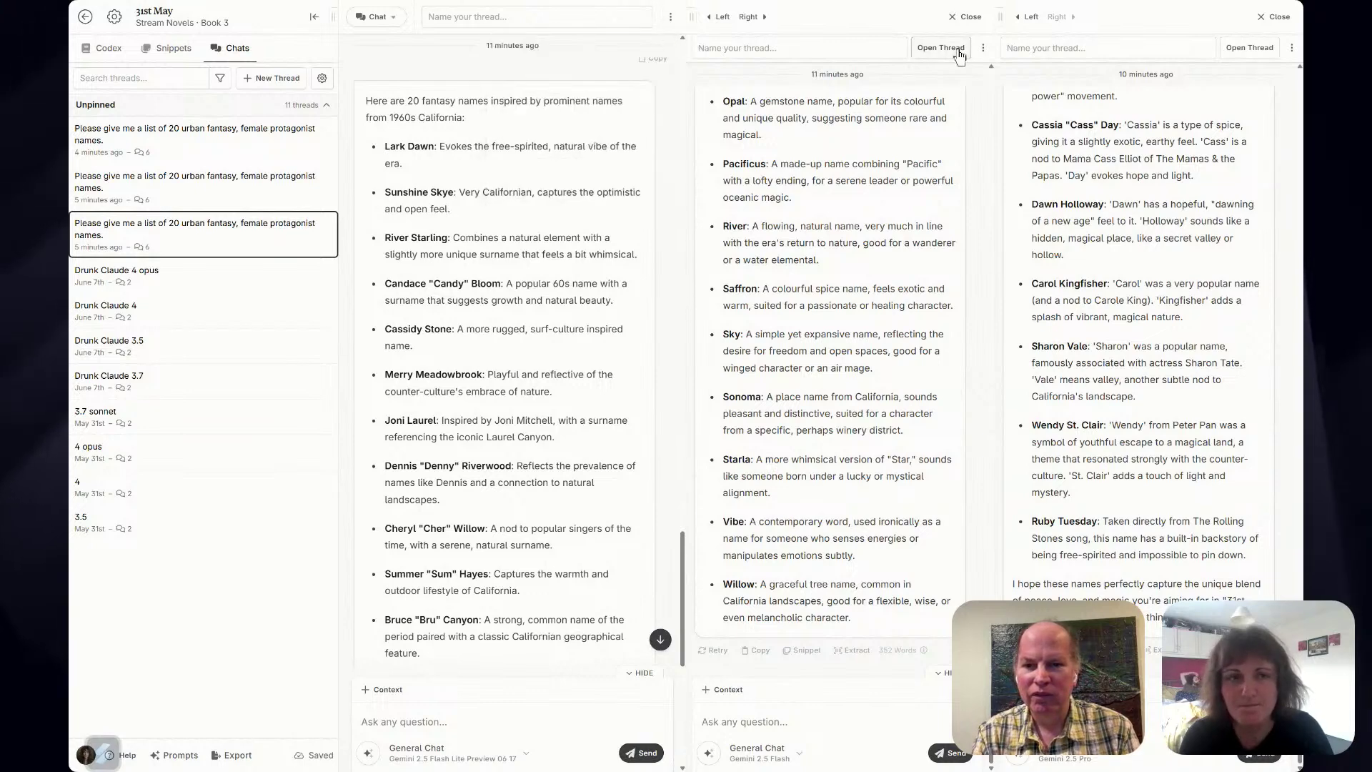
{"action": "left_click", "coordinate": [967, 16]}
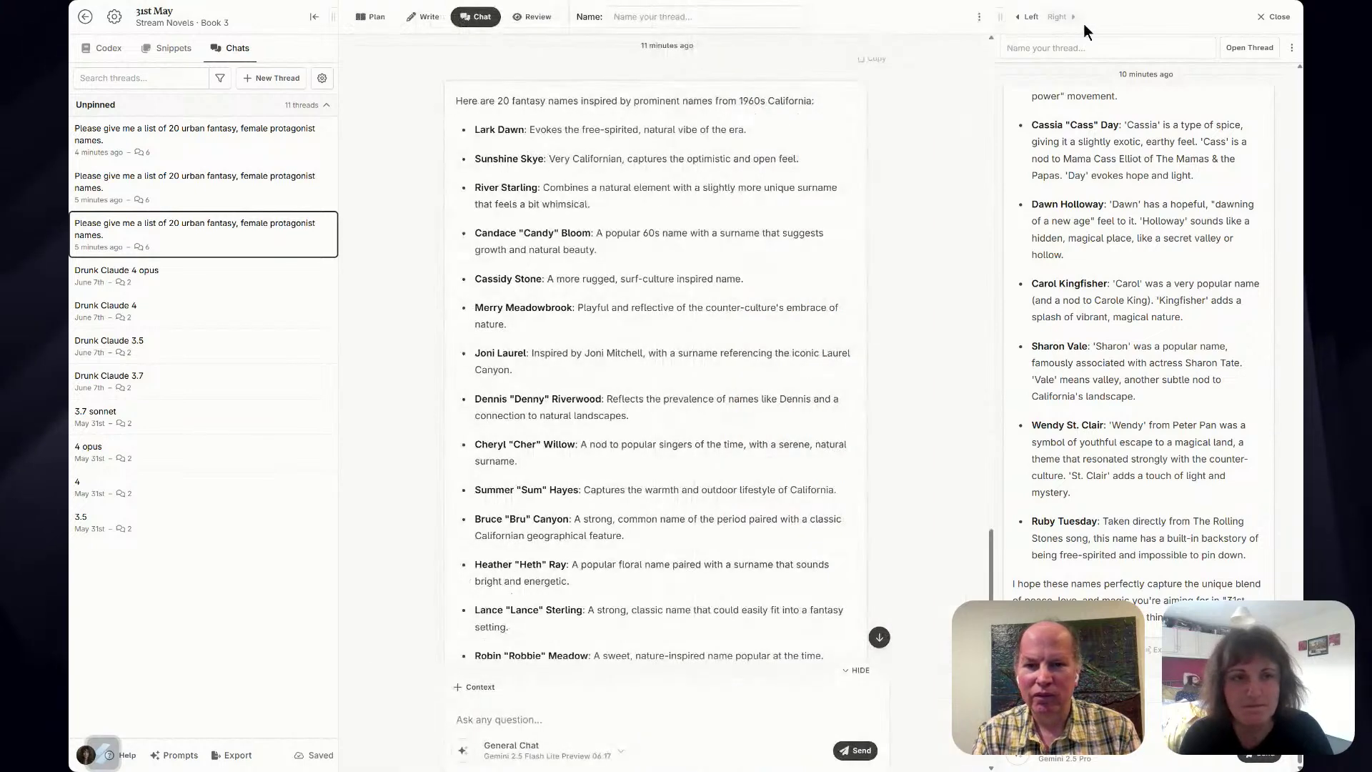
{"action": "left_click", "coordinate": [1271, 17]}
{"action": "left_click", "coordinate": [478, 23]}
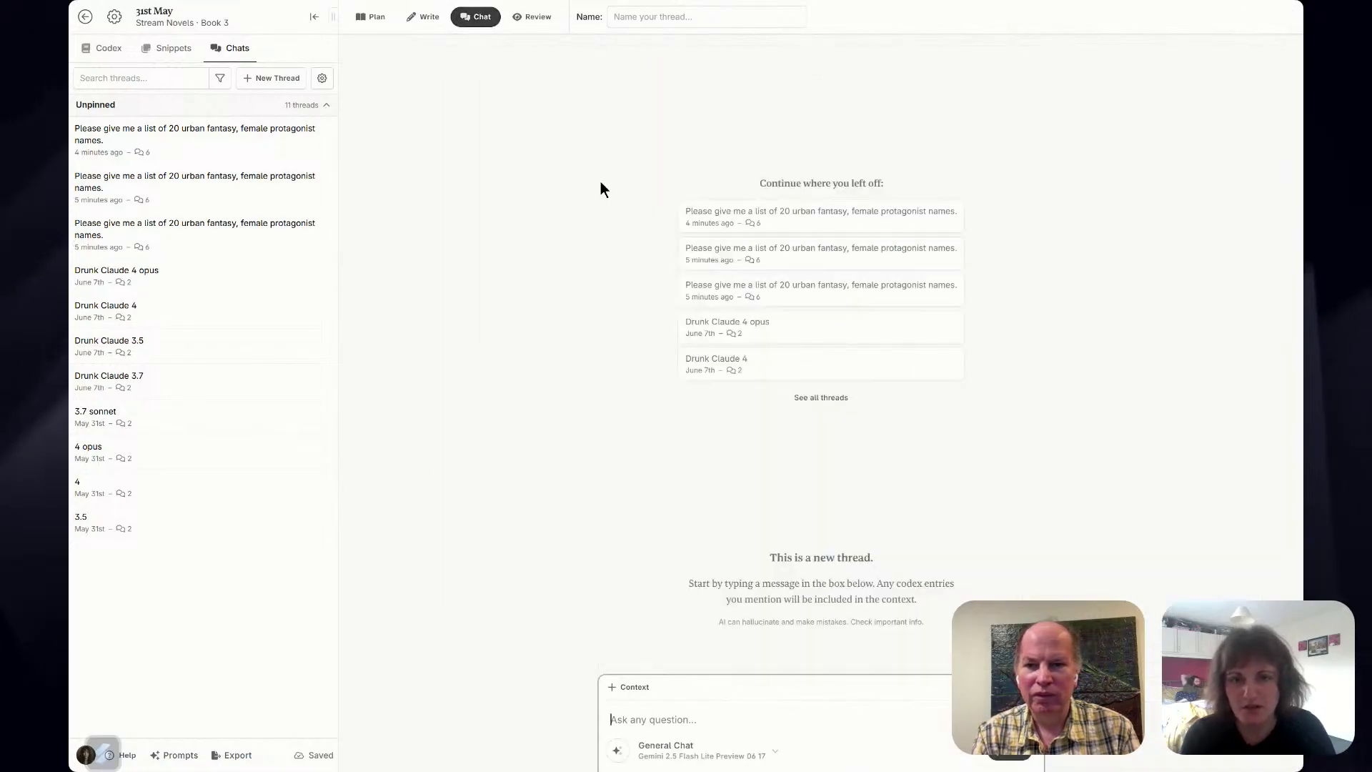
Open the prompt library and compare the Scene Summary Doctor workshop chat prompts and their attached models.
{"action": "left_click", "coordinate": [618, 752]}
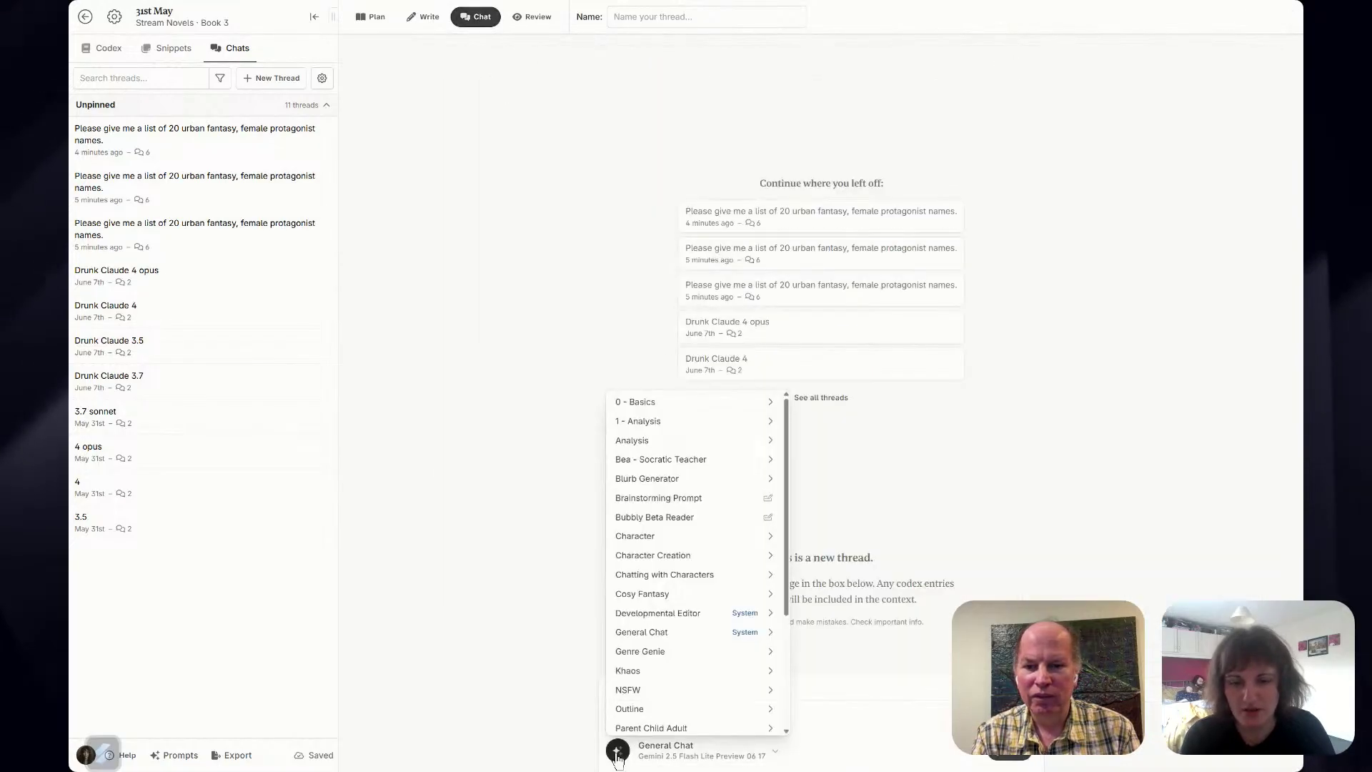
{"action": "left_click", "coordinate": [196, 748]}
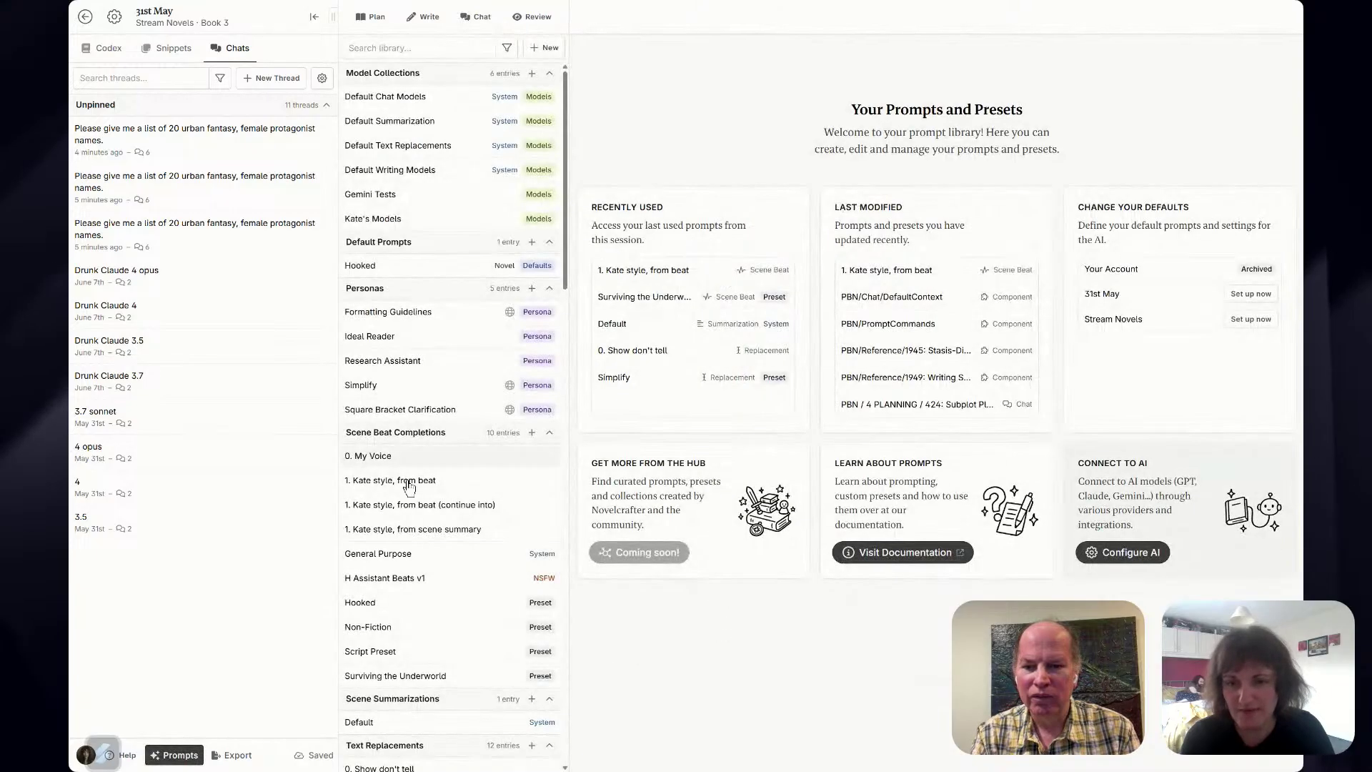
{"action": "scroll", "coordinate": [404, 428], "scroll_direction": "down", "scroll_amount": 5}
{"action": "scroll", "coordinate": [403, 427], "scroll_direction": "down", "scroll_amount": 4}
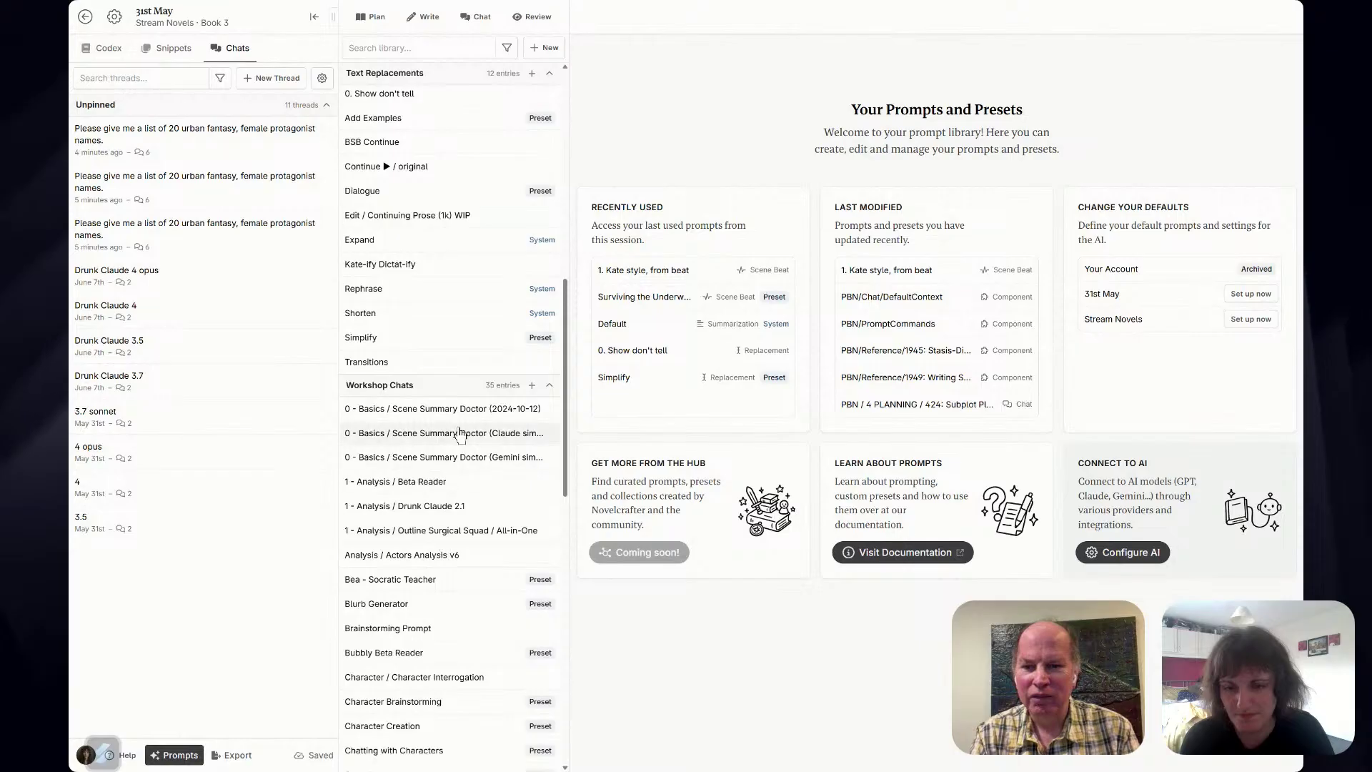
{"action": "left_click", "coordinate": [459, 434]}
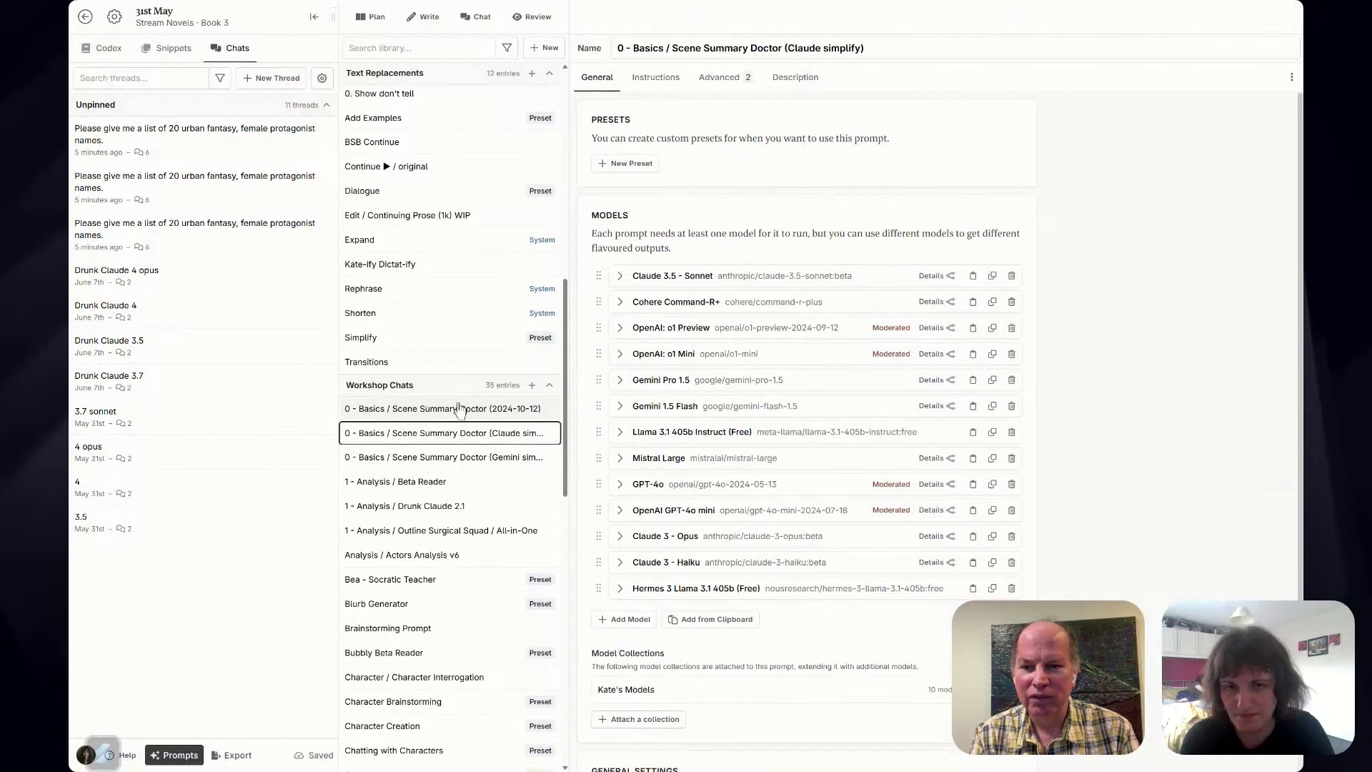
{"action": "left_click", "coordinate": [461, 410]}
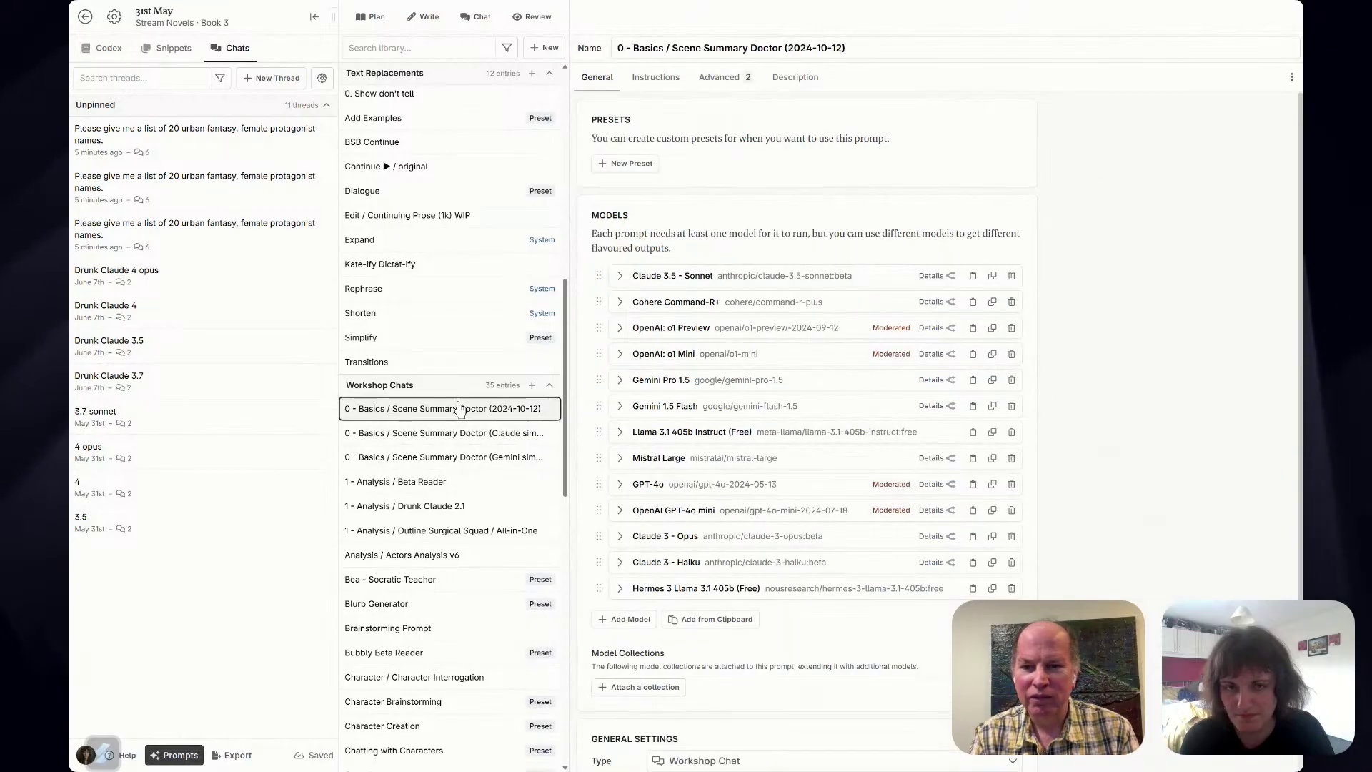
{"action": "left_click", "coordinate": [444, 437]}
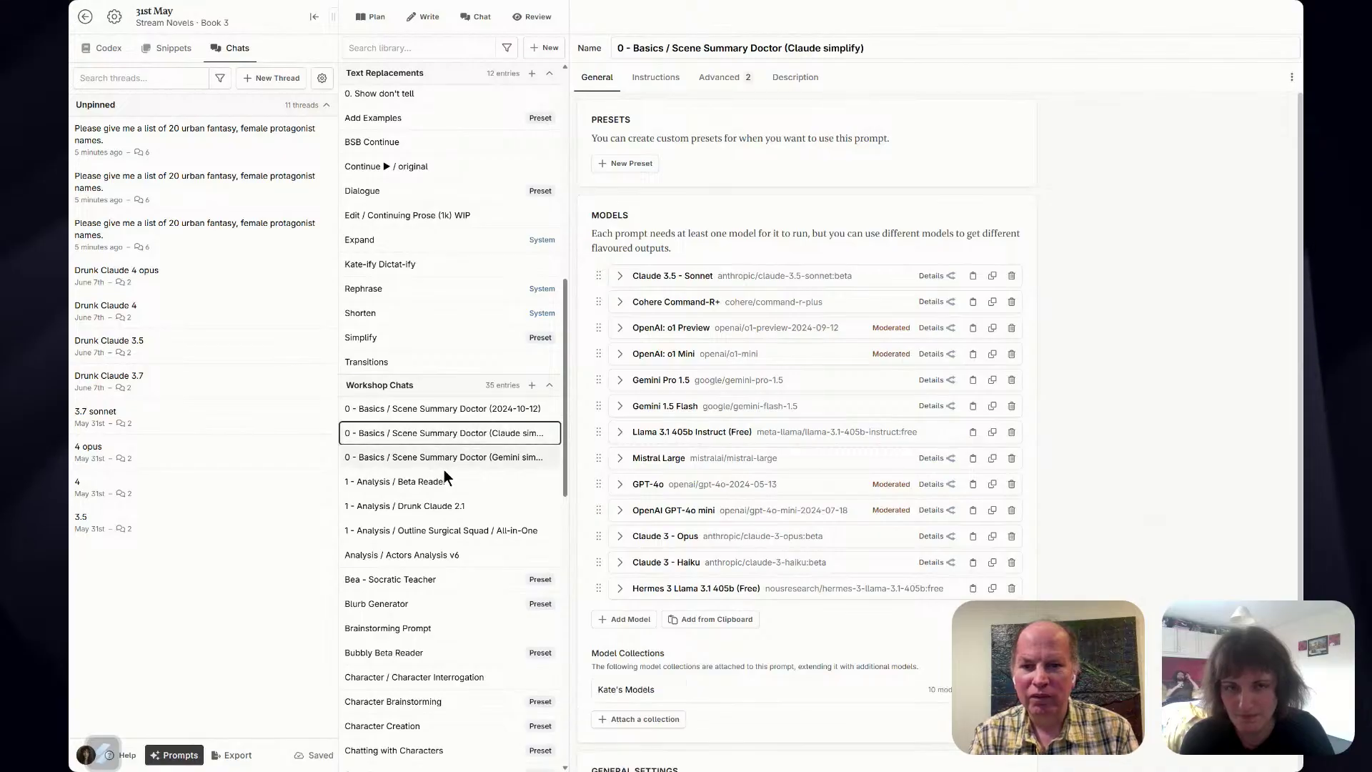
{"action": "left_click", "coordinate": [443, 476]}
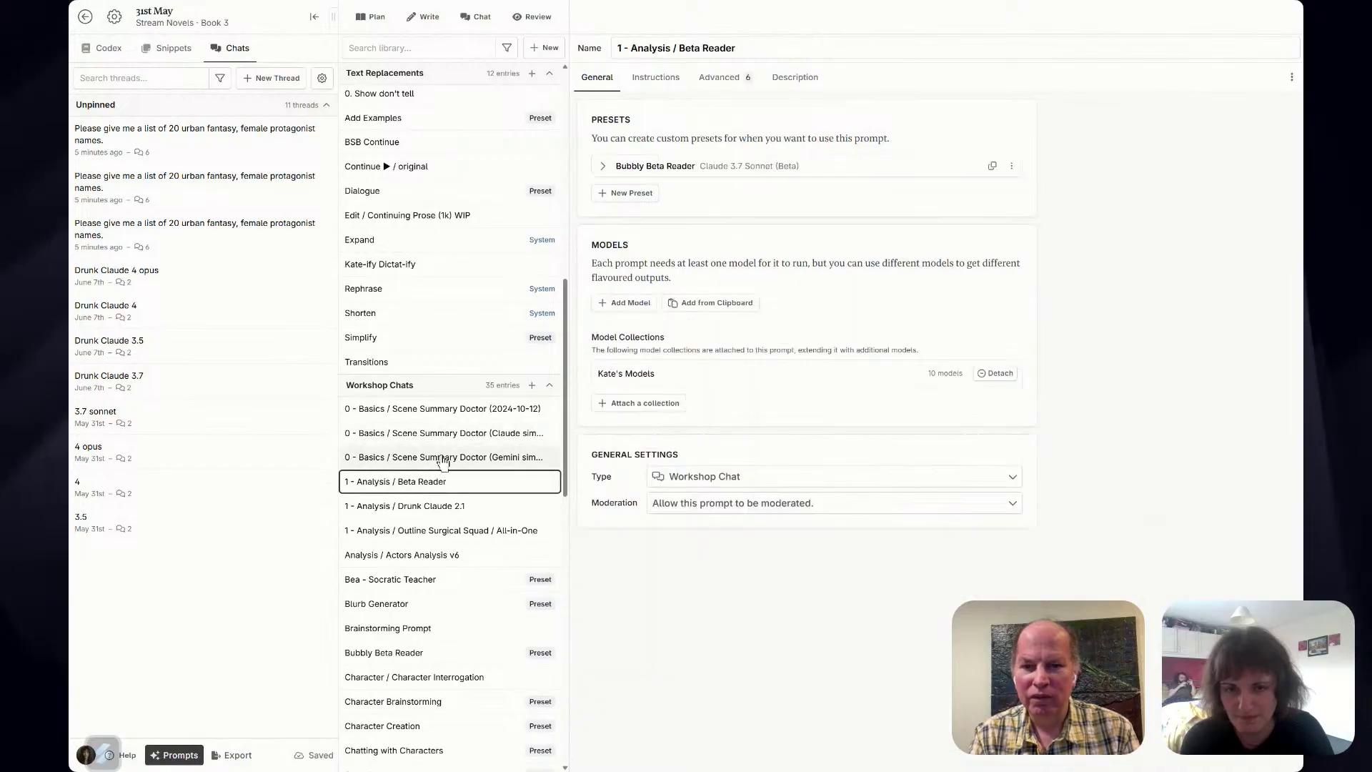
{"action": "left_click", "coordinate": [442, 459]}
{"action": "left_click", "coordinate": [450, 436]}
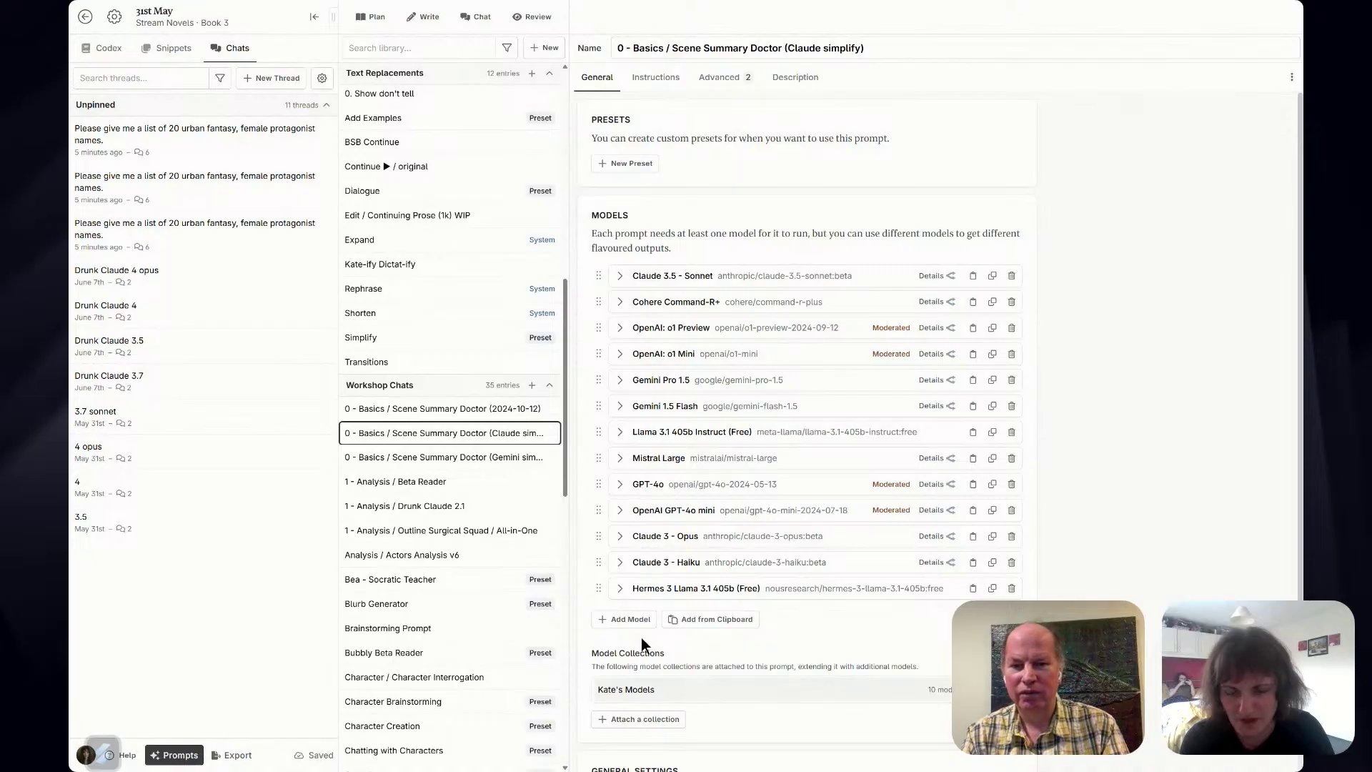
Attach the Gemini Tests model collection to the prompt "0 - Basics / Scene Summary Doctor (2024-10-12)".
{"action": "left_click", "coordinate": [429, 409]}
{"action": "left_click", "coordinate": [640, 688]}
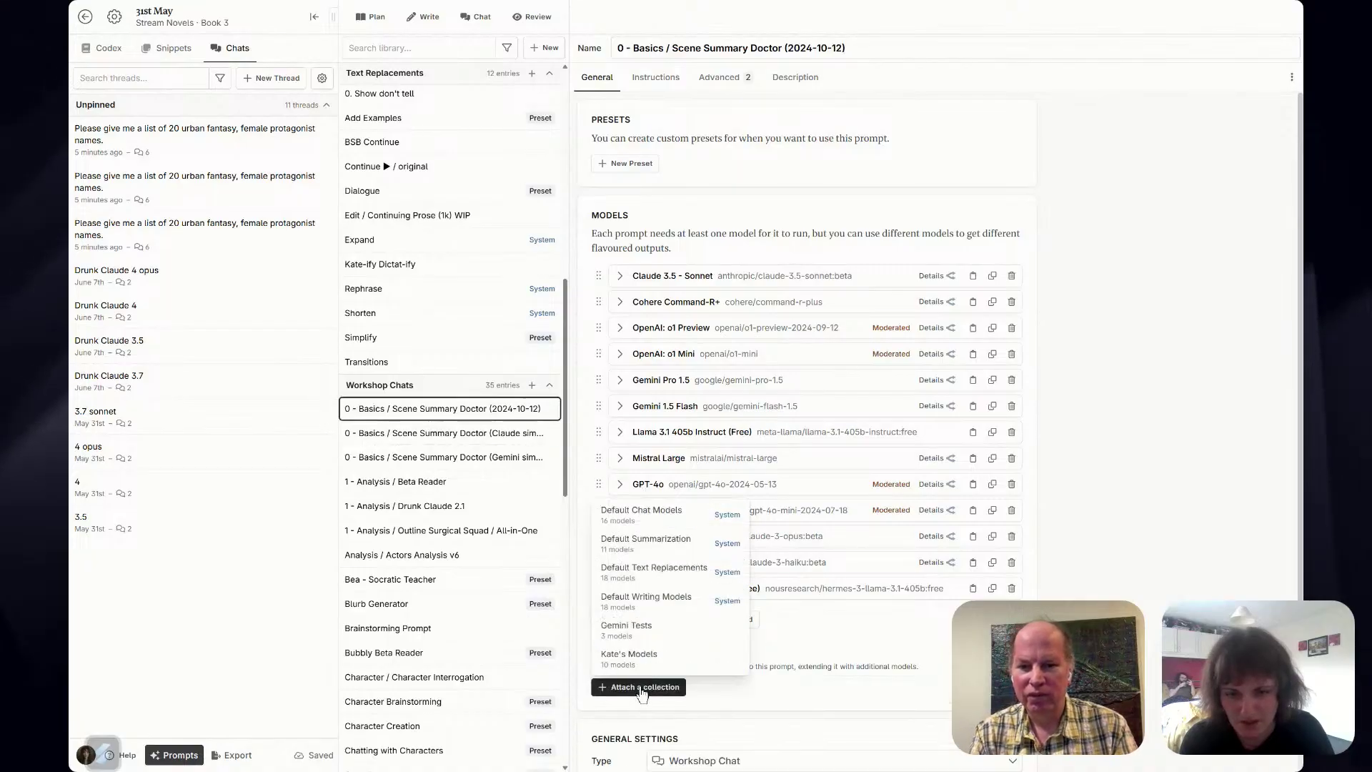
{"action": "left_click", "coordinate": [659, 643]}
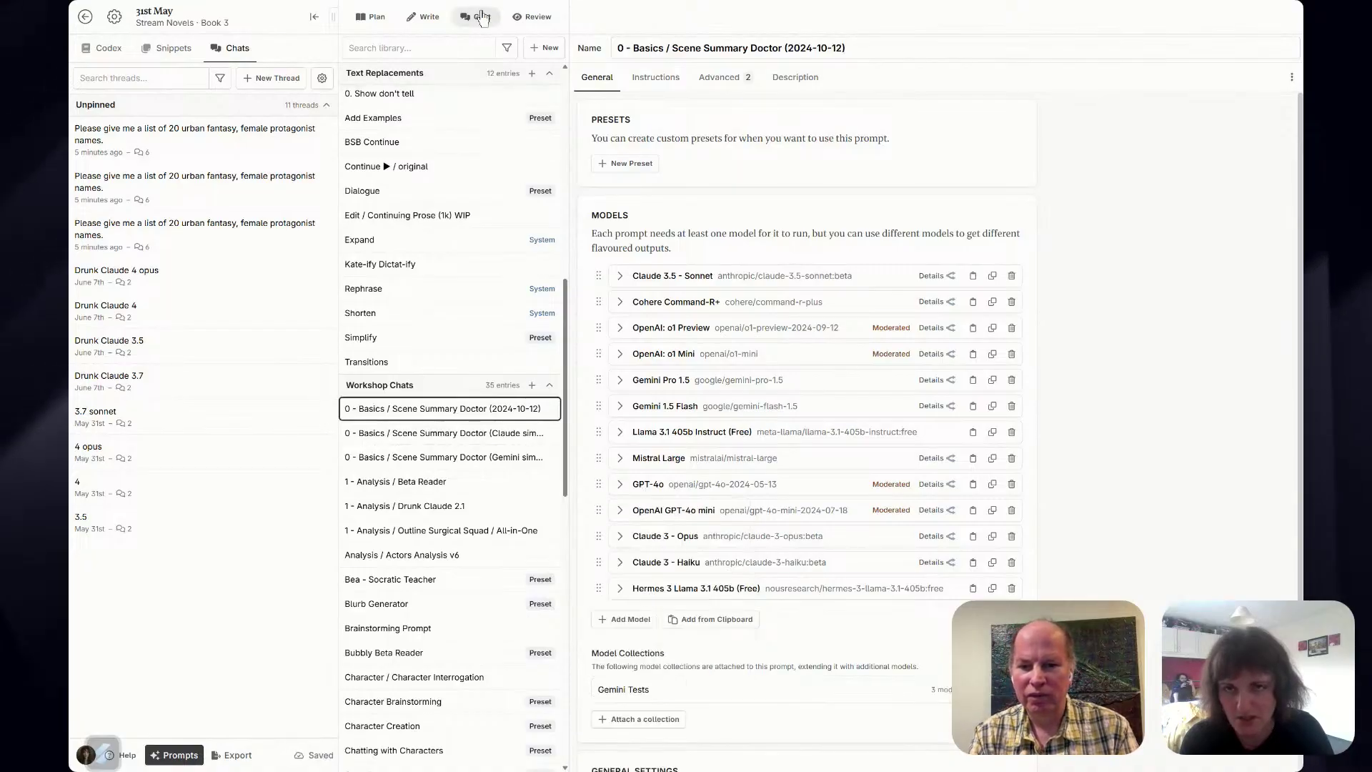
Return to the new chat thread and set its prompt to Scene Summary Doctor (2024-10-12) with Gemini 2.5 Flash Lite Preview 06 17.
{"action": "left_click", "coordinate": [475, 16]}
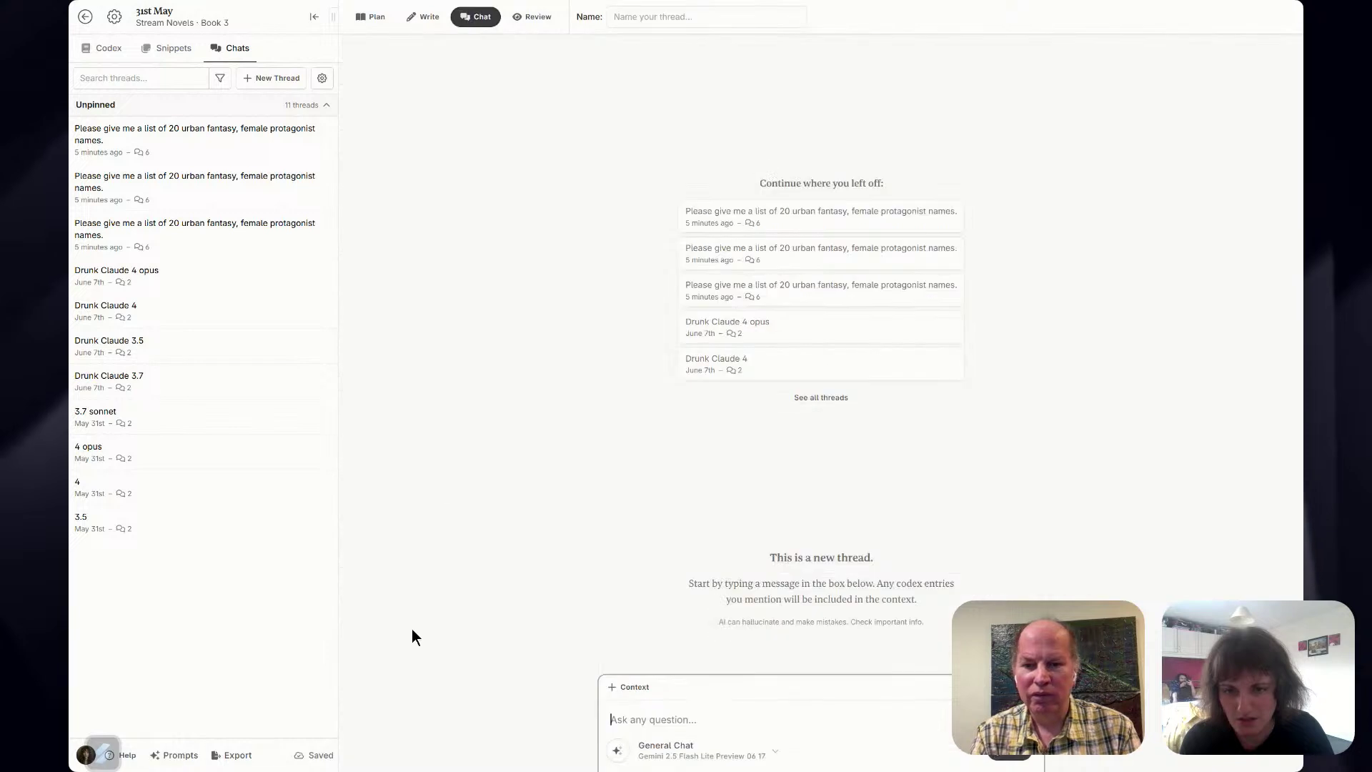
{"action": "left_click", "coordinate": [619, 750]}
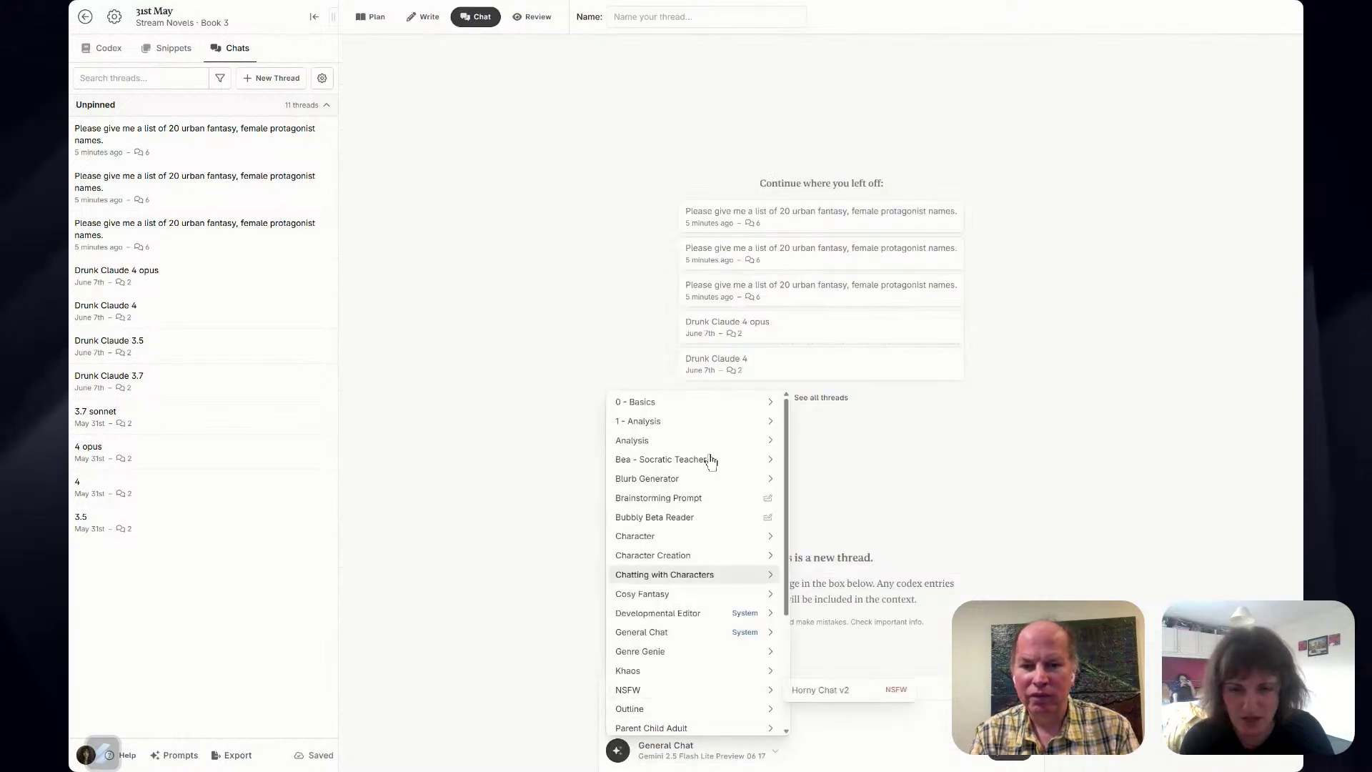
{"action": "mouse_move", "coordinate": [688, 402]}
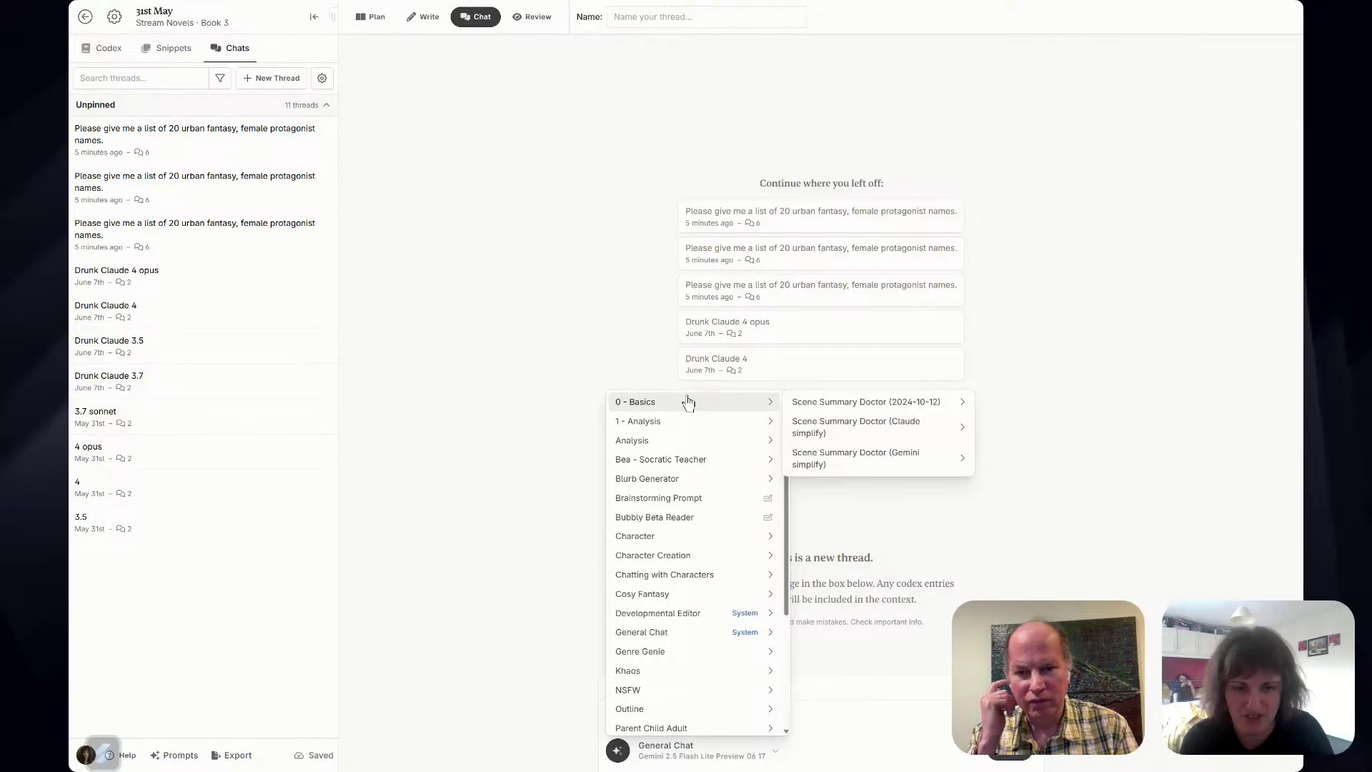
{"action": "mouse_move", "coordinate": [891, 411]}
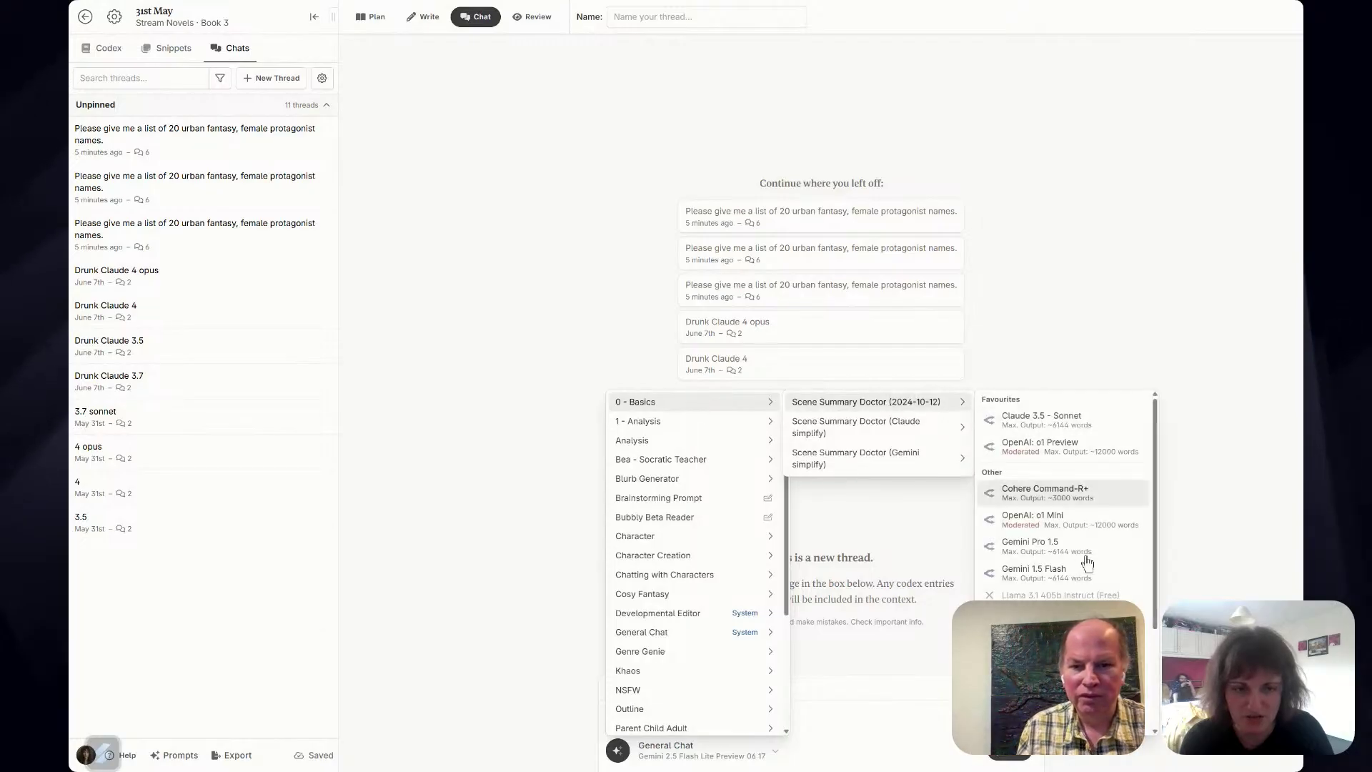
{"action": "scroll", "coordinate": [1087, 561], "scroll_direction": "down", "scroll_amount": 2}
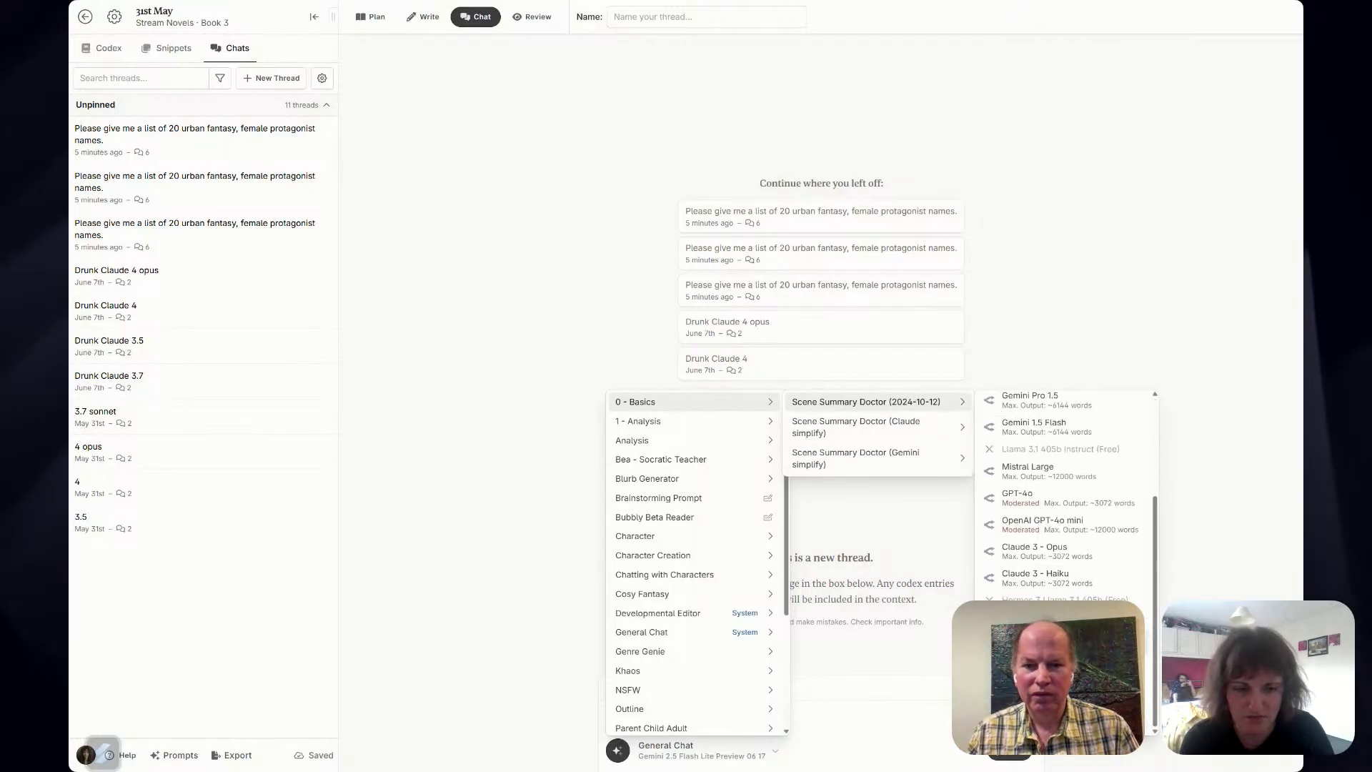
{"action": "left_click", "coordinate": [866, 402]}
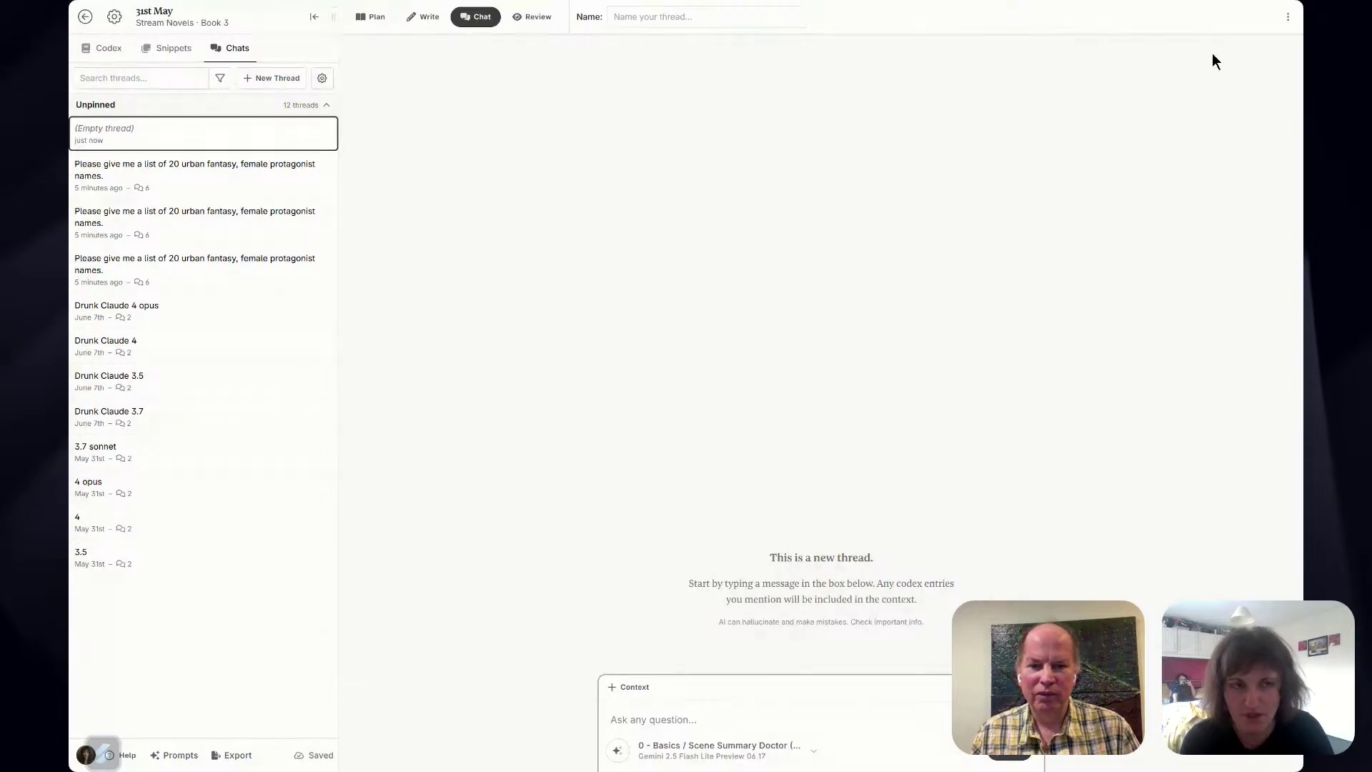
Split the empty thread off to the left and name it "lite".
{"action": "left_click", "coordinate": [1288, 17]}
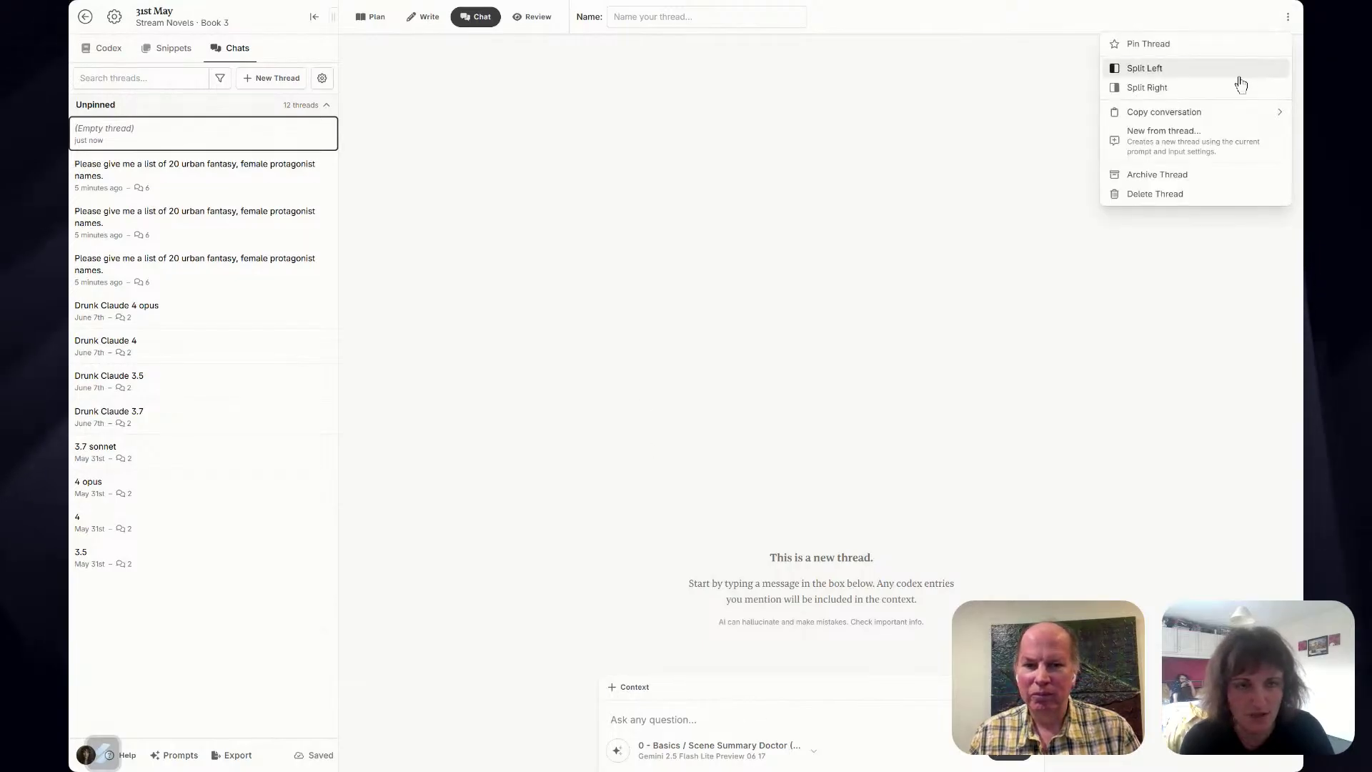
{"action": "left_click", "coordinate": [1241, 70]}
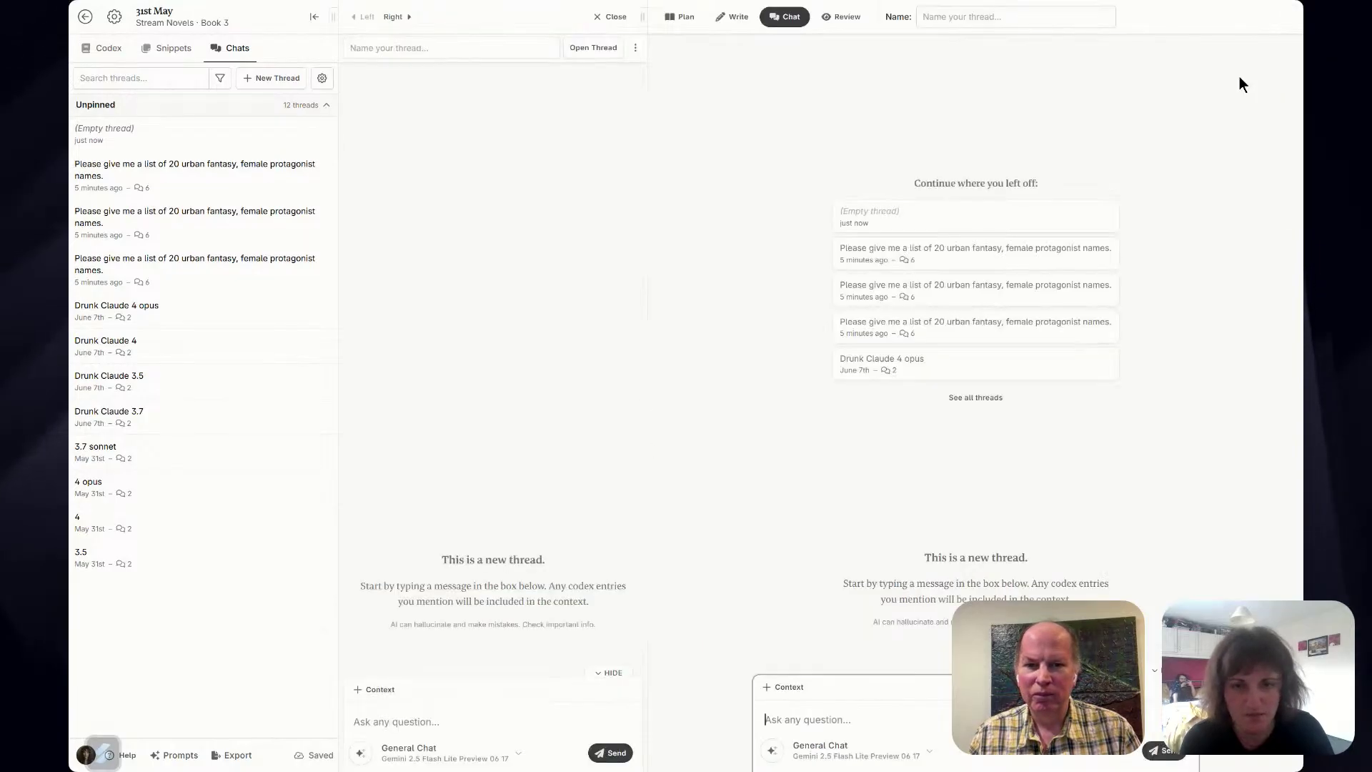
{"action": "left_click", "coordinate": [513, 43]}
{"action": "type", "text": "s"}
{"action": "key", "text": "BackSpace"}
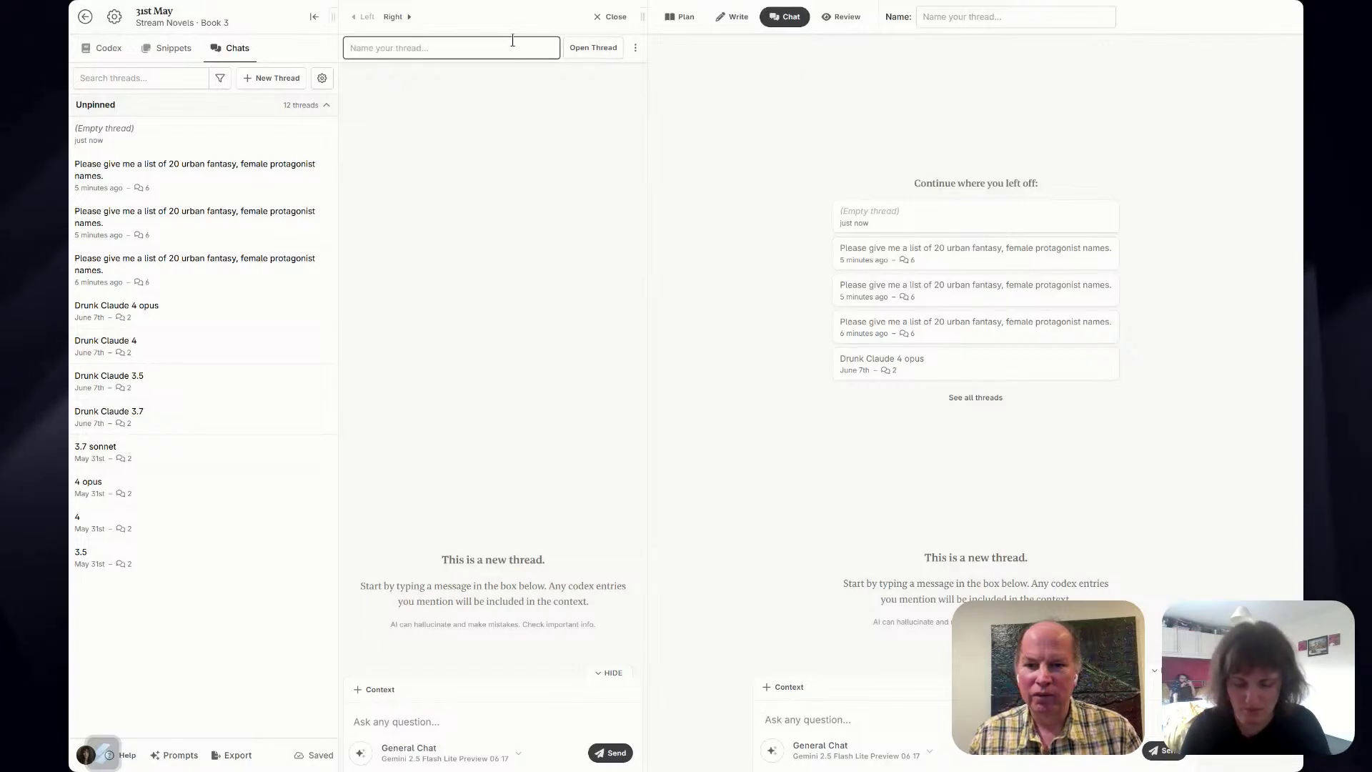
{"action": "type", "text": "lite"}
Create another thread named "flash" and place it as a column to the right of the lite thread.
{"action": "left_click", "coordinate": [273, 78]}
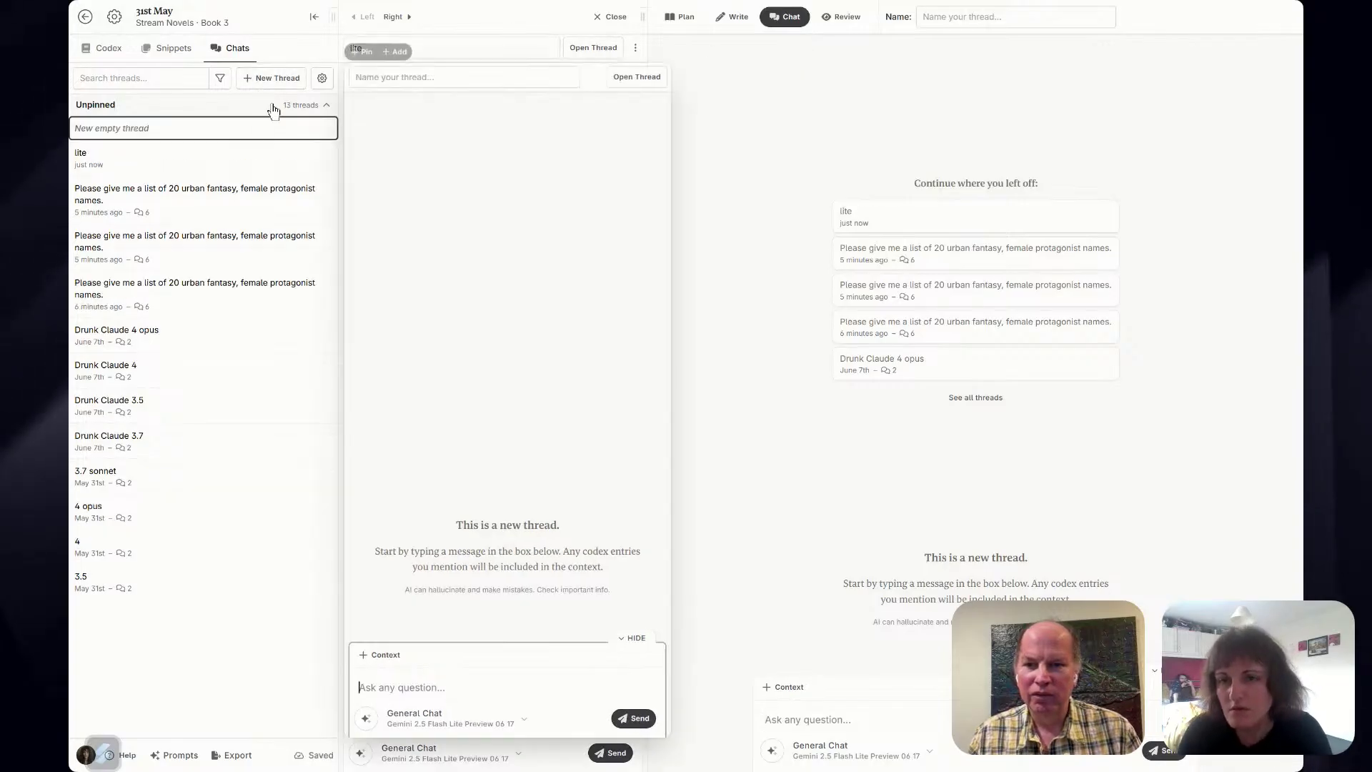
{"action": "left_click", "coordinate": [456, 75]}
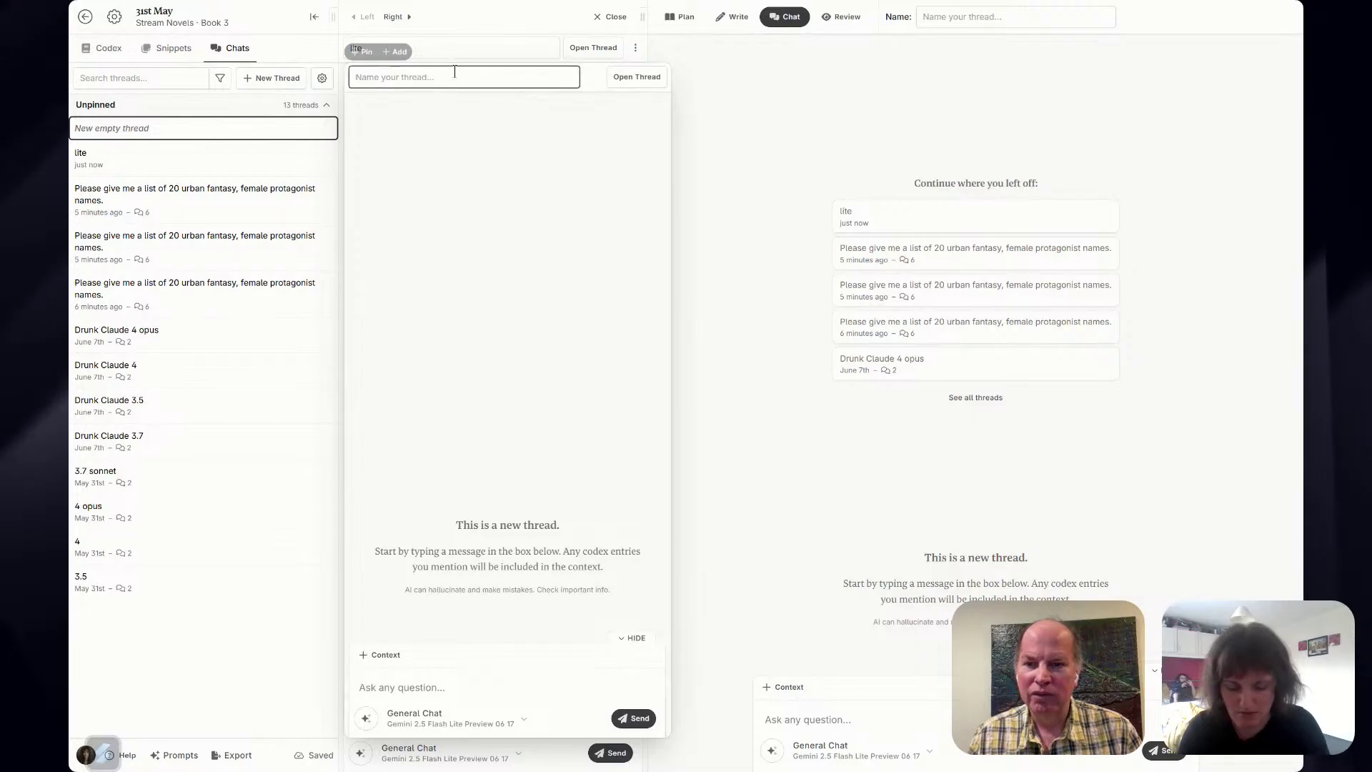
{"action": "type", "text": "flash"}
{"action": "key", "text": "Return"}
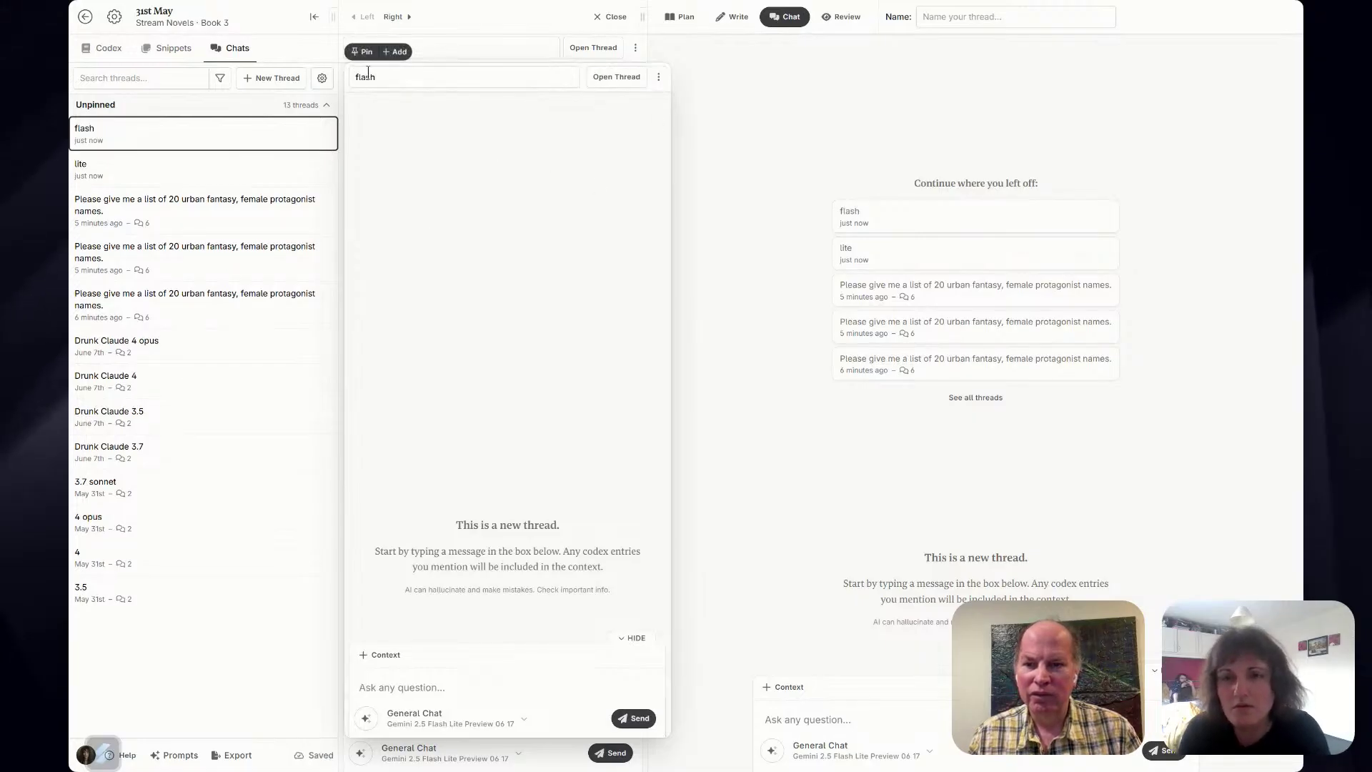
{"action": "left_click", "coordinate": [396, 52]}
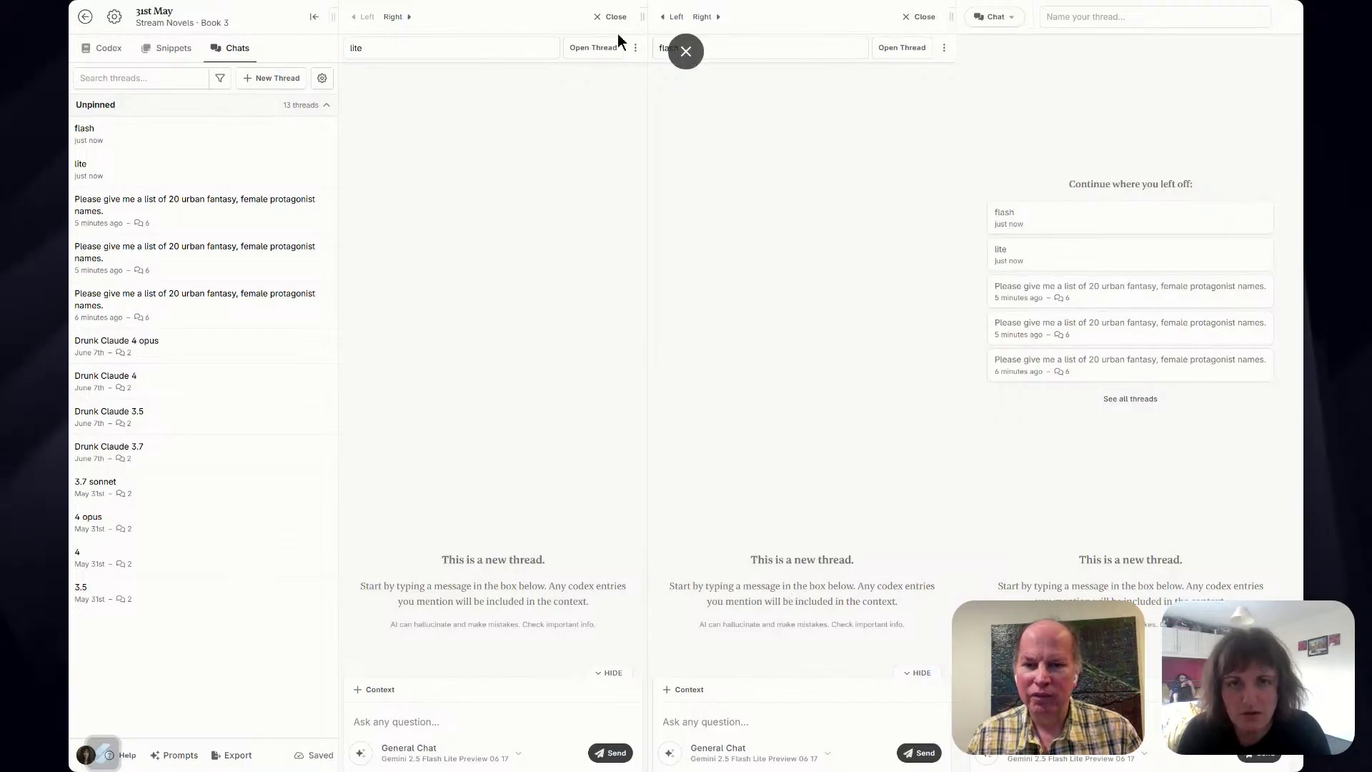
{"action": "left_click", "coordinate": [673, 17]}
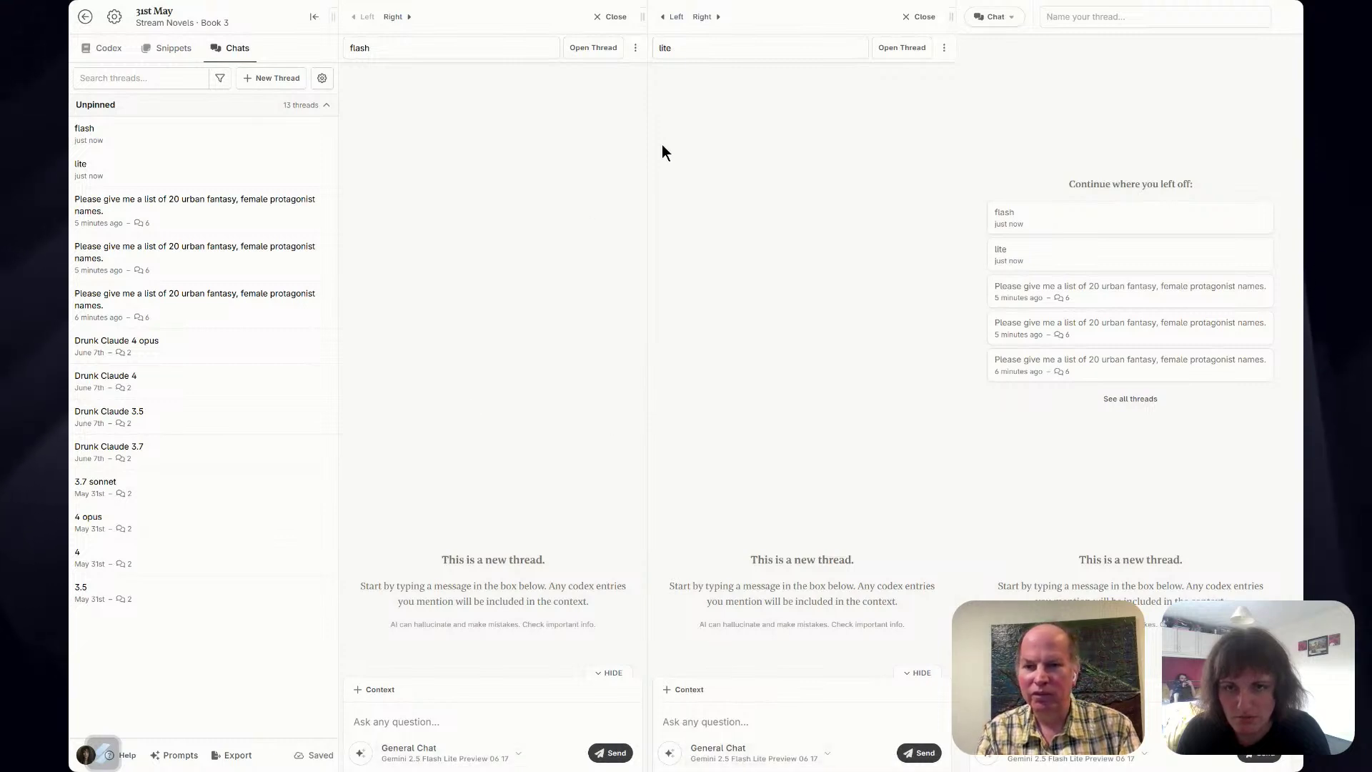
{"action": "left_click", "coordinate": [395, 16]}
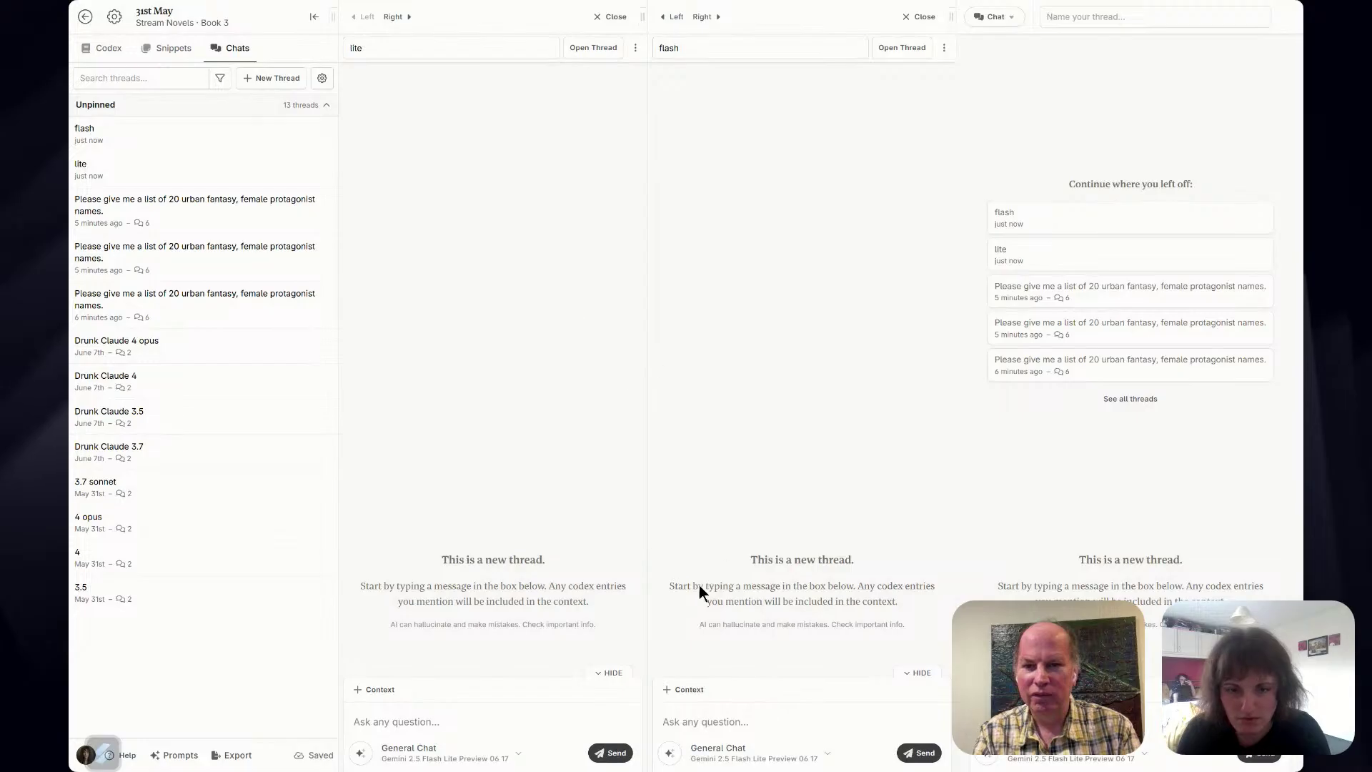
Set the flash thread's model to Gemini 2.5 Flash and the third, unnamed chat's model to Gemini 2.5 Pro.
{"action": "left_click", "coordinate": [771, 756]}
{"action": "left_click", "coordinate": [787, 659]}
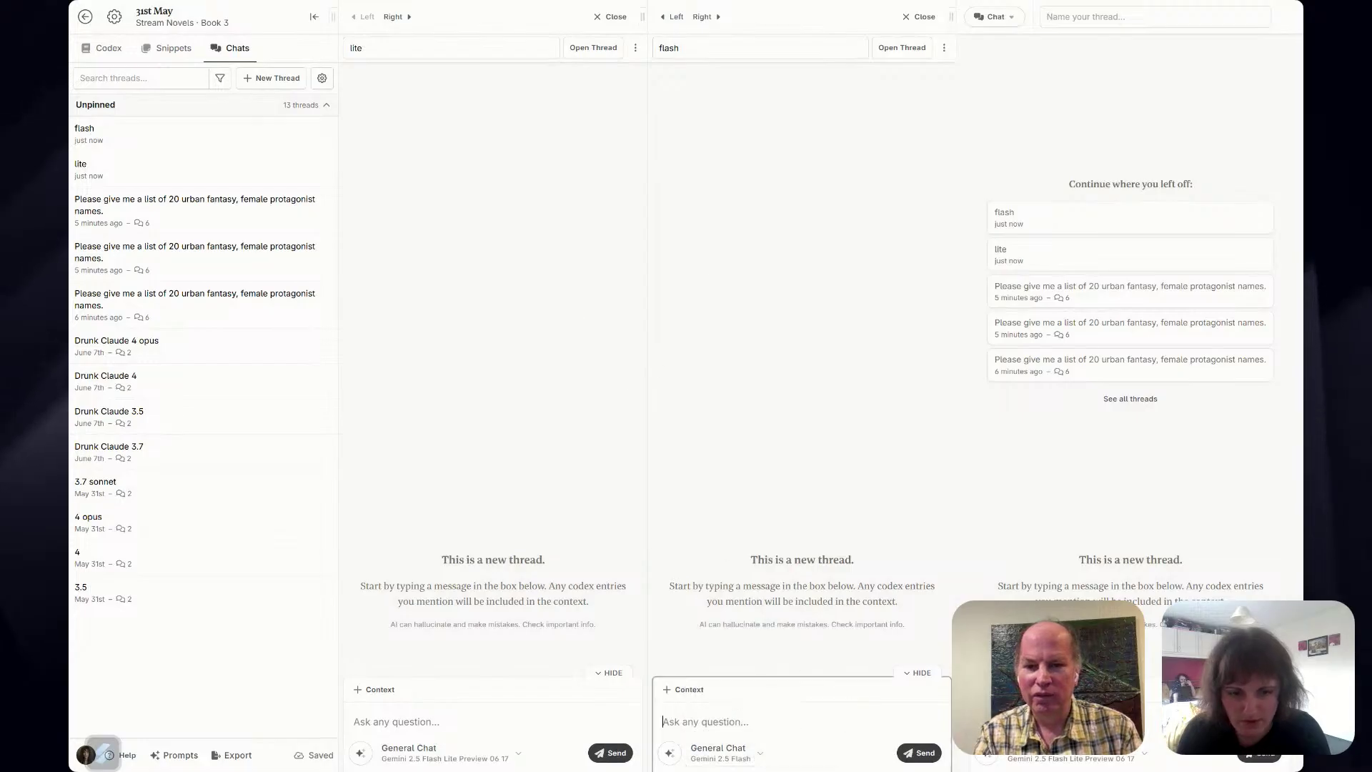
{"action": "left_click", "coordinate": [995, 16]}
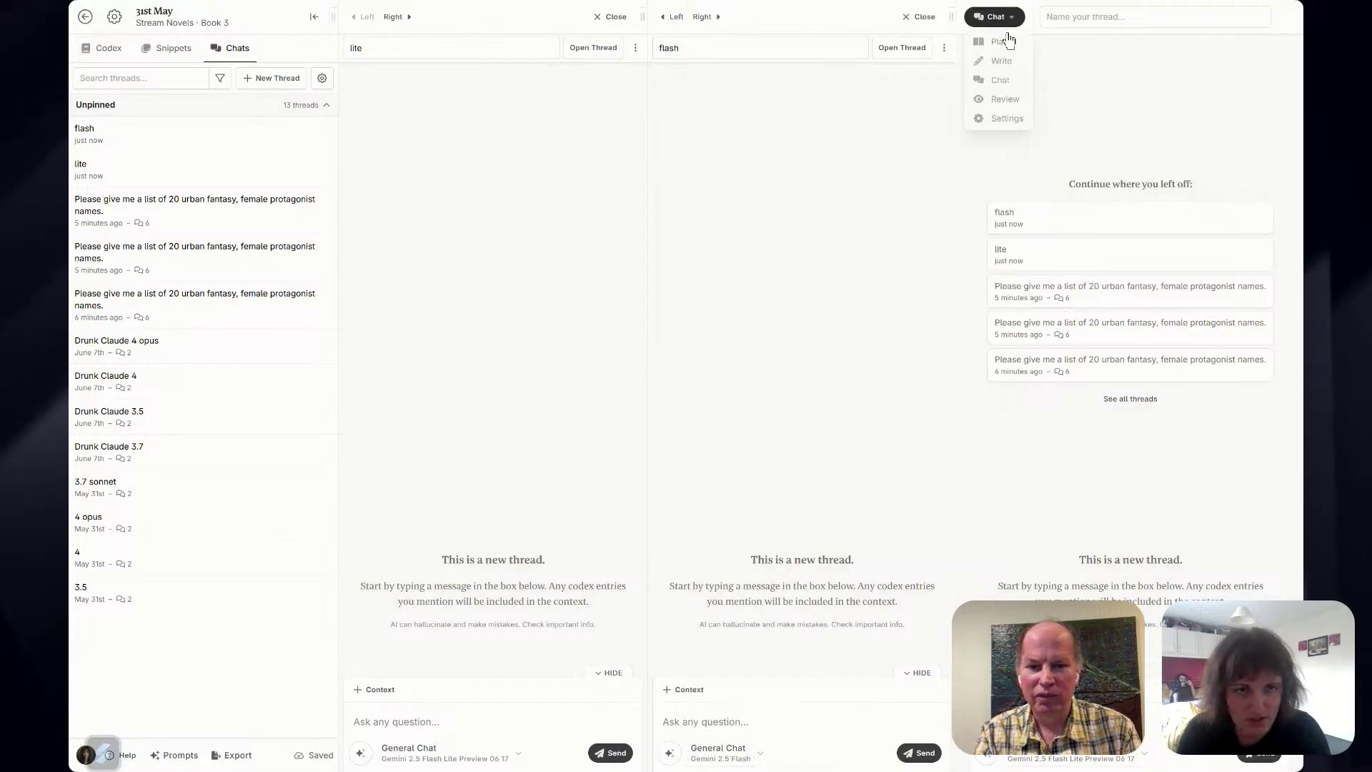
{"action": "left_click", "coordinate": [1002, 81]}
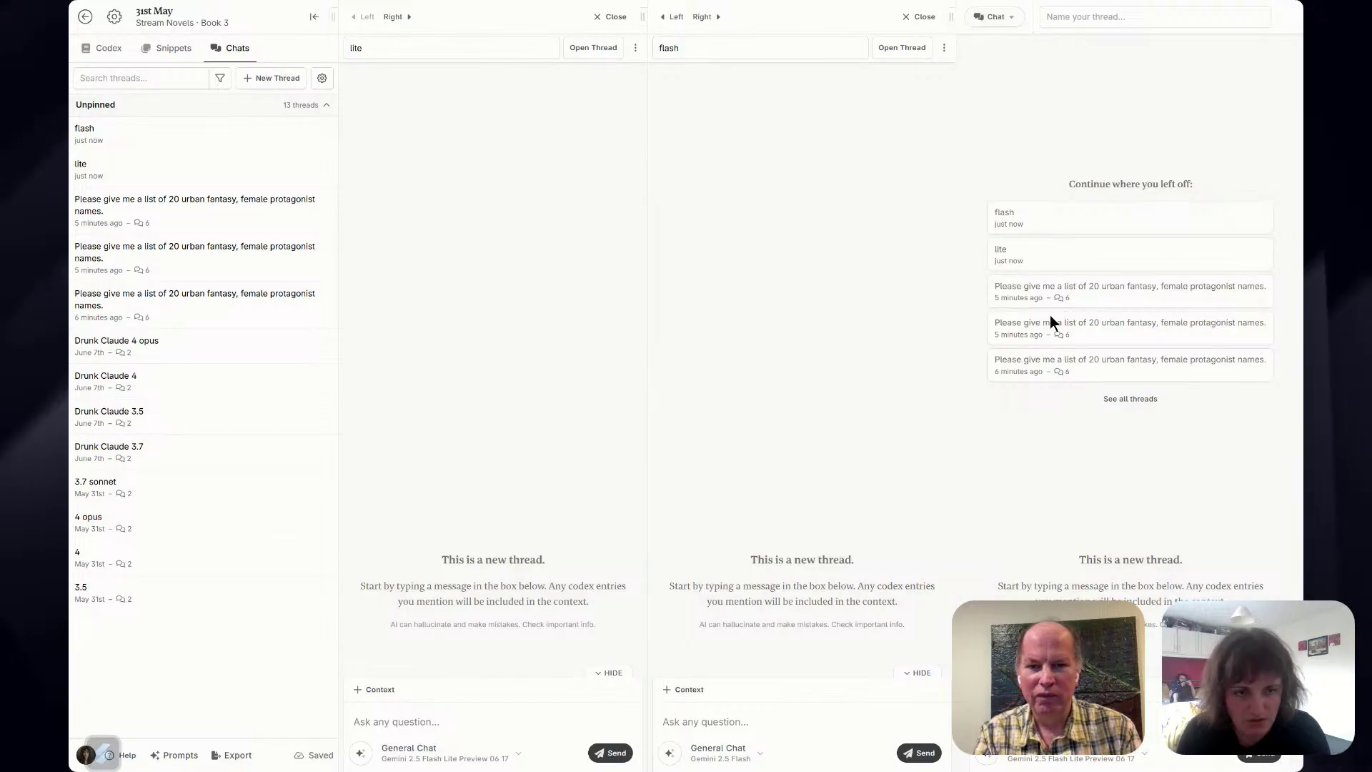
{"action": "left_click", "coordinate": [1066, 759]}
{"action": "left_click", "coordinate": [1054, 683]}
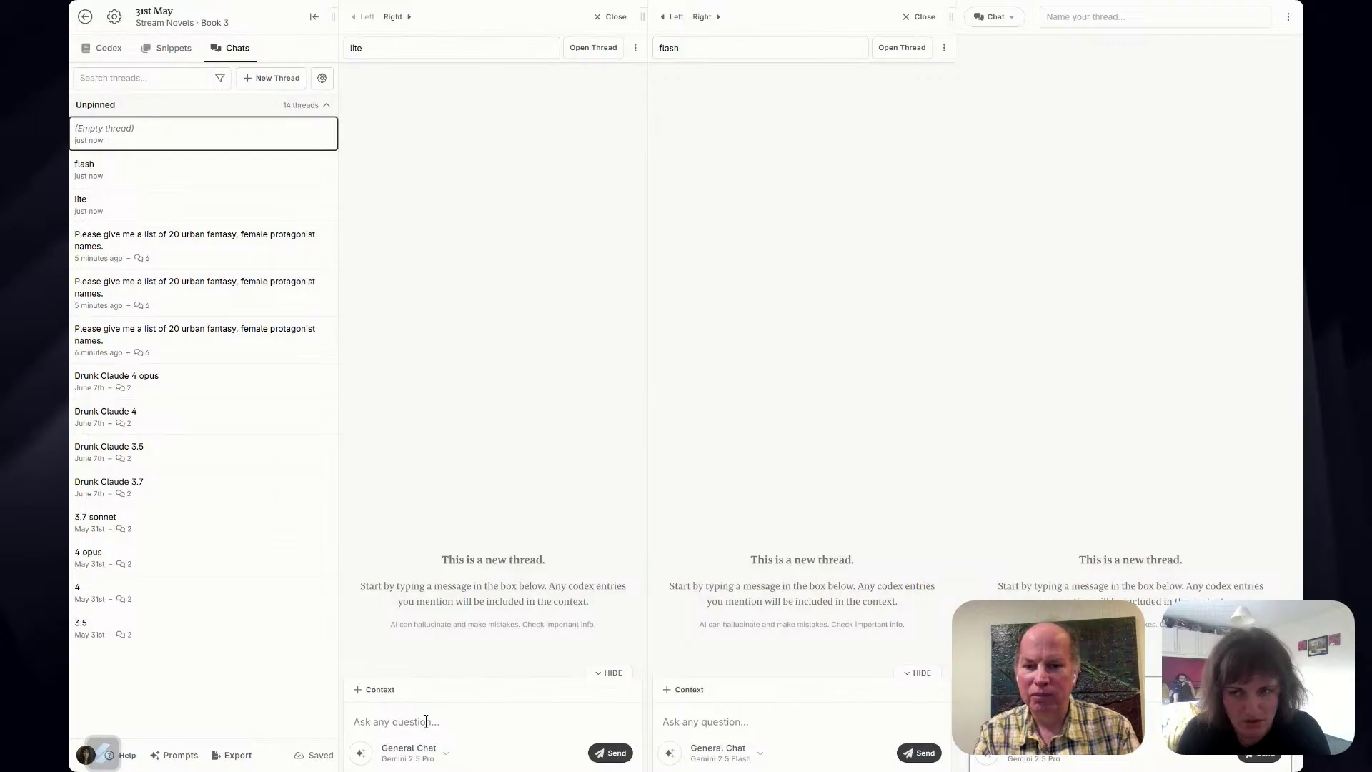
{"action": "left_click", "coordinate": [426, 721]}
{"action": "left_click", "coordinate": [437, 754]}
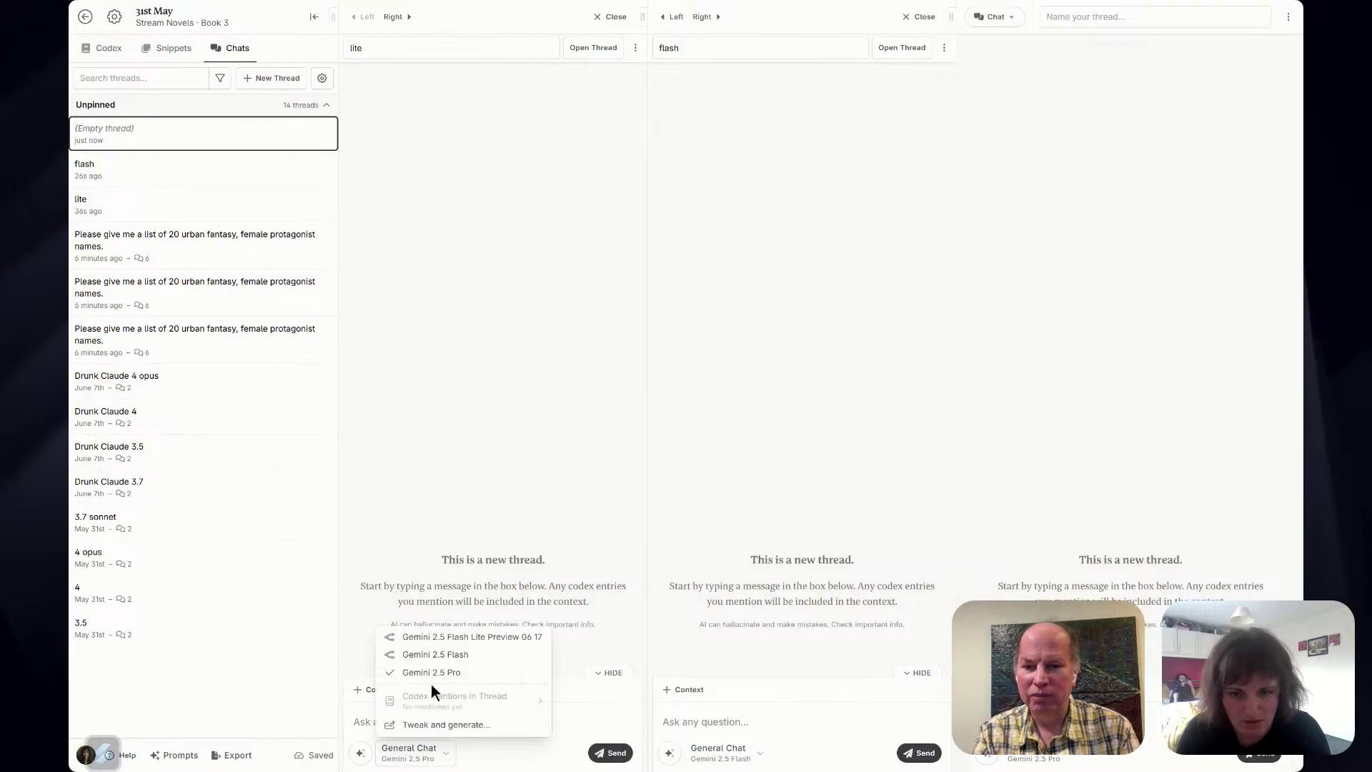
{"action": "left_click", "coordinate": [438, 686]}
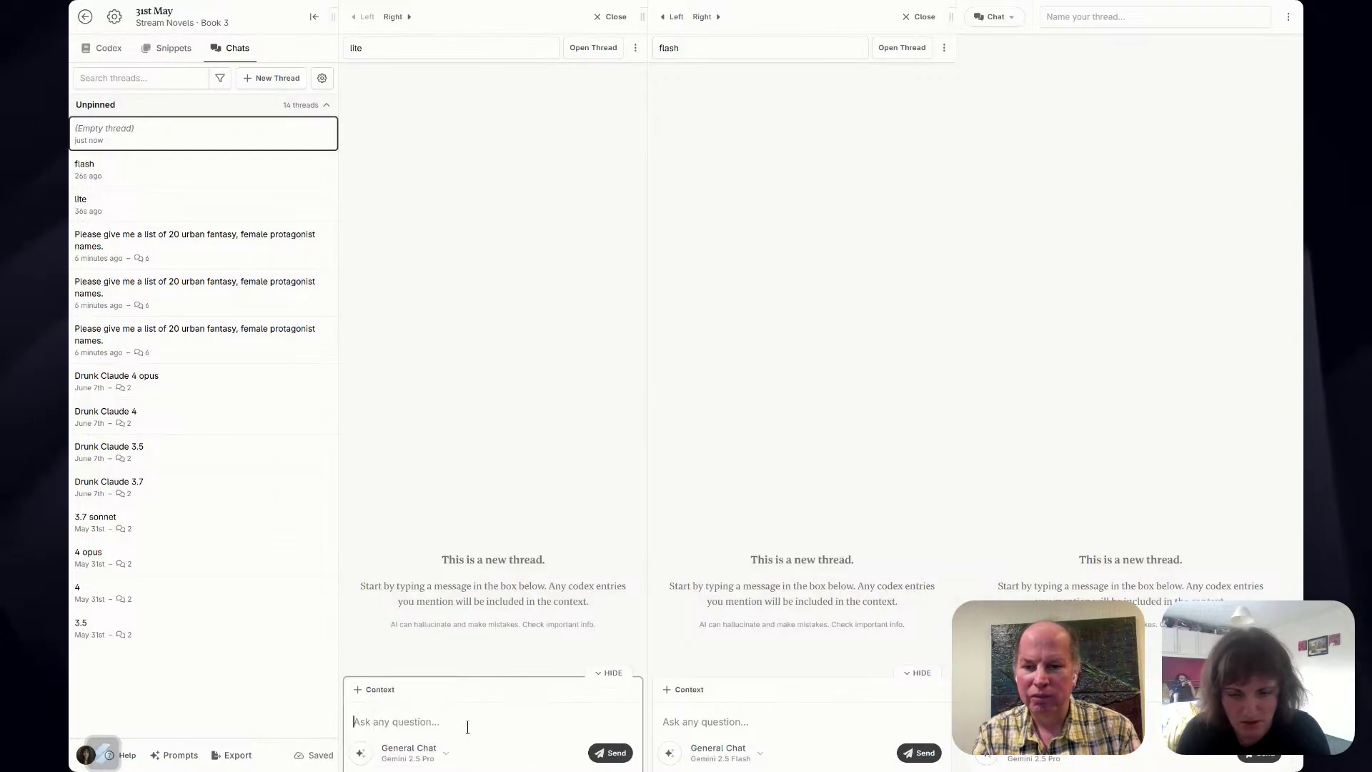
{"action": "left_click", "coordinate": [361, 754]}
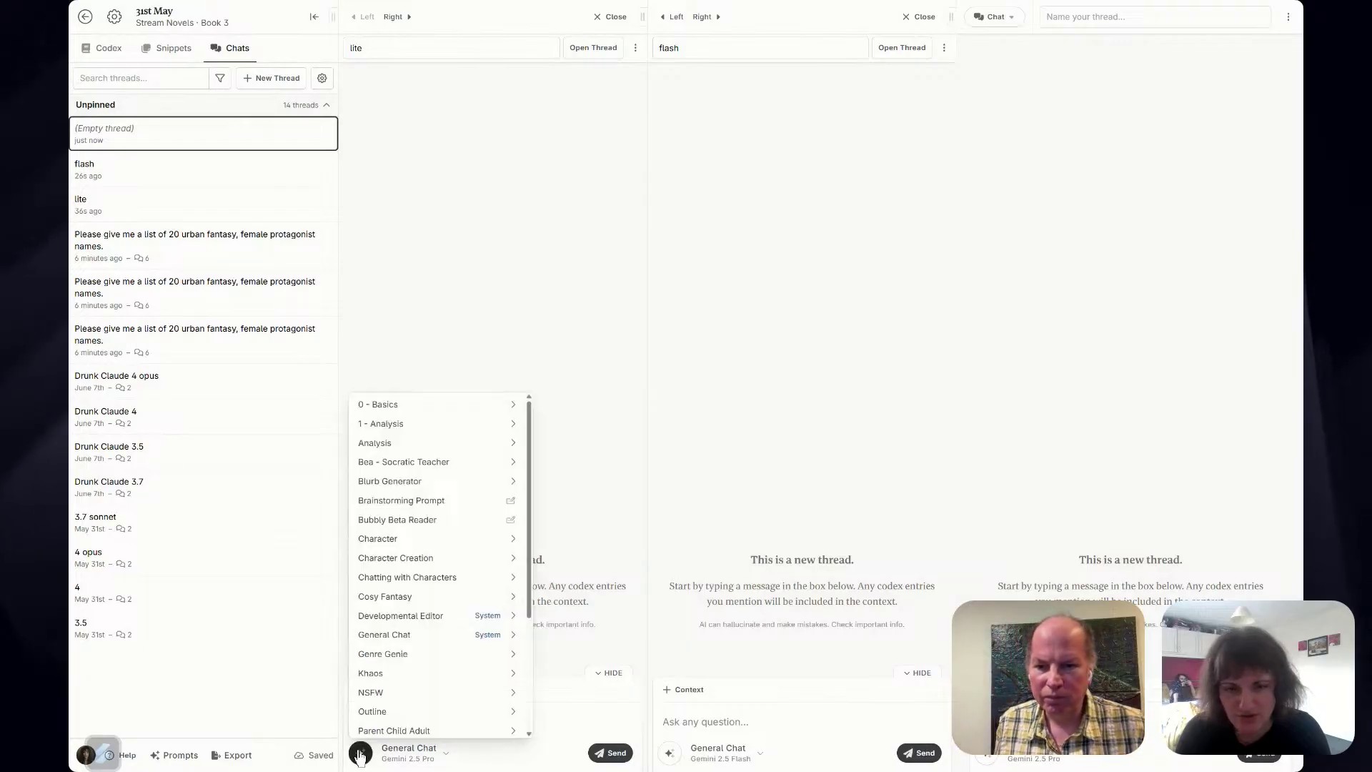
{"action": "mouse_move", "coordinate": [425, 406]}
{"action": "mouse_move", "coordinate": [605, 413]}
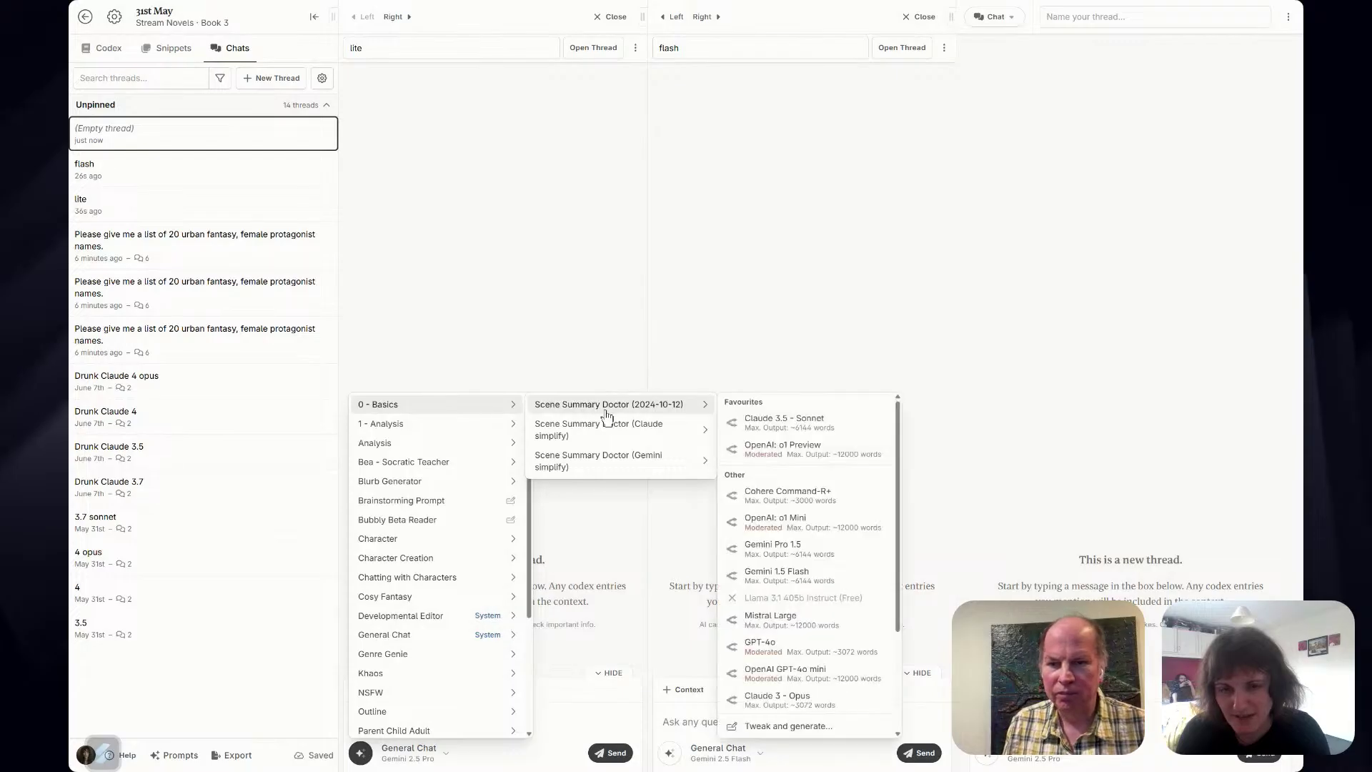
{"action": "left_click", "coordinate": [722, 752]}
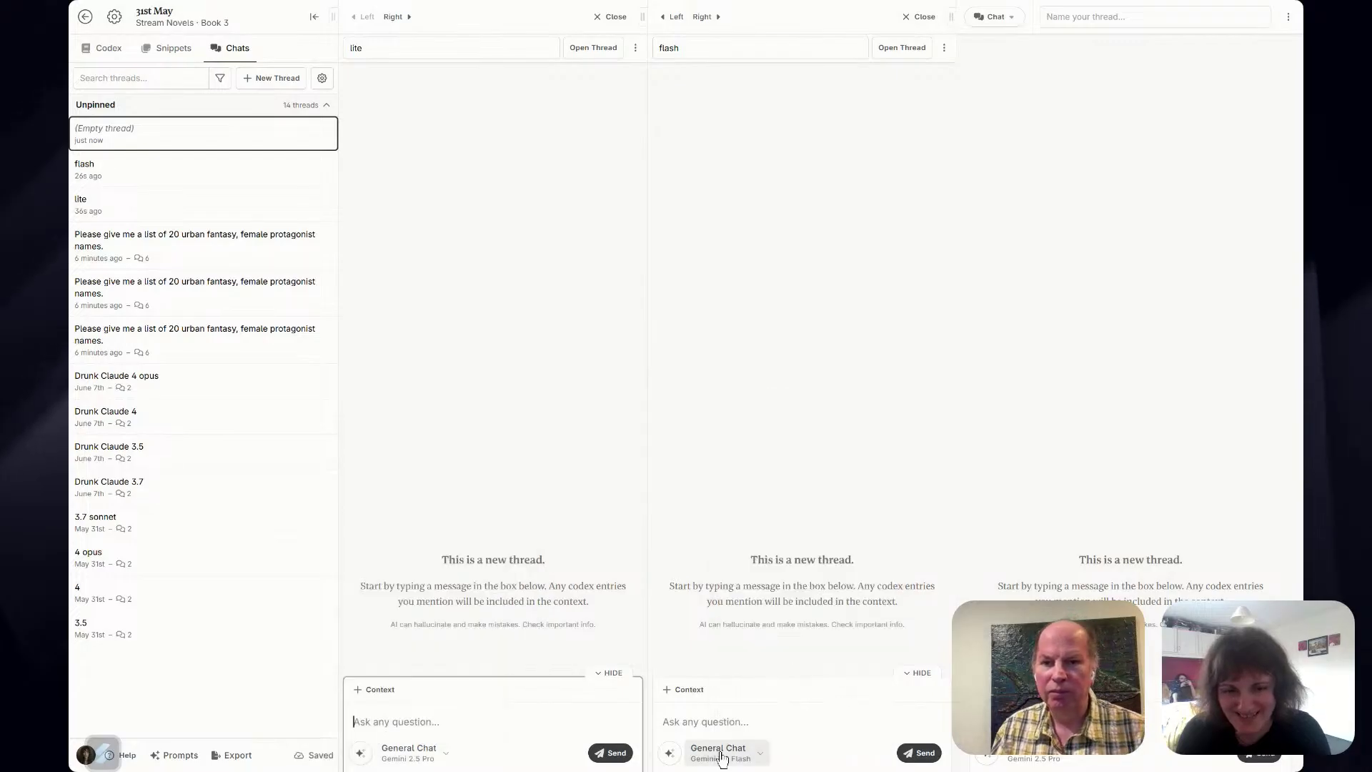
Set the flash thread's prompt to Scene Summary Doctor (2024-10-12) with the Gemini 2.5 Flash model.
{"action": "left_click", "coordinate": [722, 752]}
{"action": "left_click", "coordinate": [661, 754]}
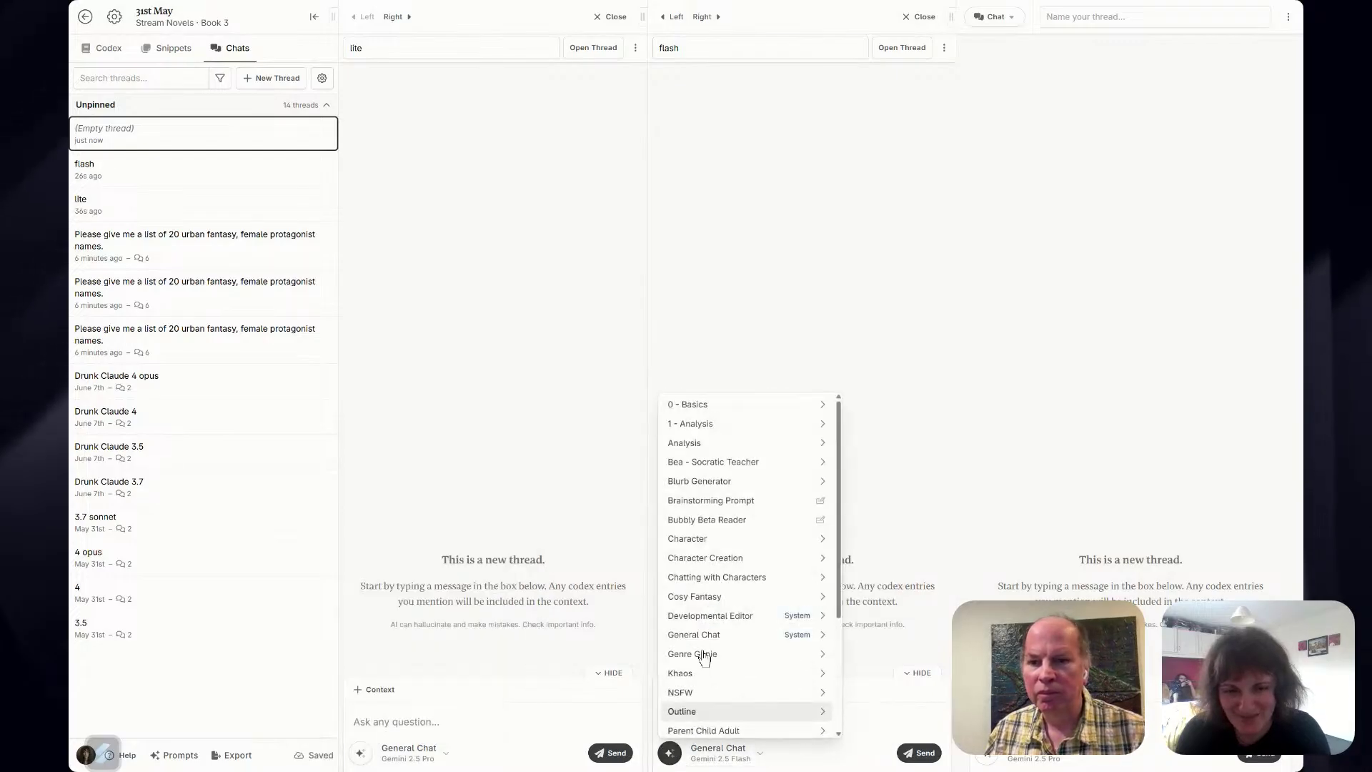
{"action": "mouse_move", "coordinate": [763, 403]}
{"action": "mouse_move", "coordinate": [894, 404]}
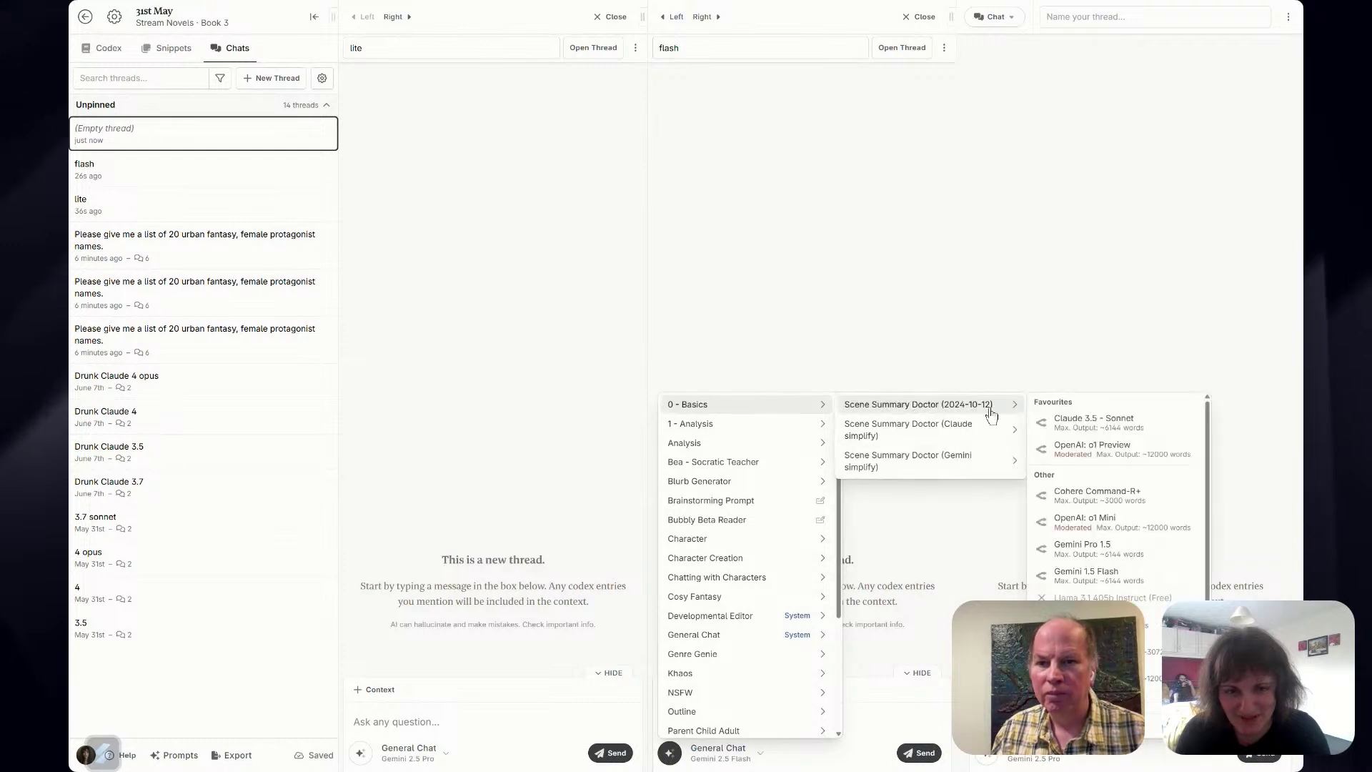
{"action": "scroll", "coordinate": [1115, 500], "scroll_direction": "down", "scroll_amount": 3}
{"action": "left_click", "coordinate": [918, 404]}
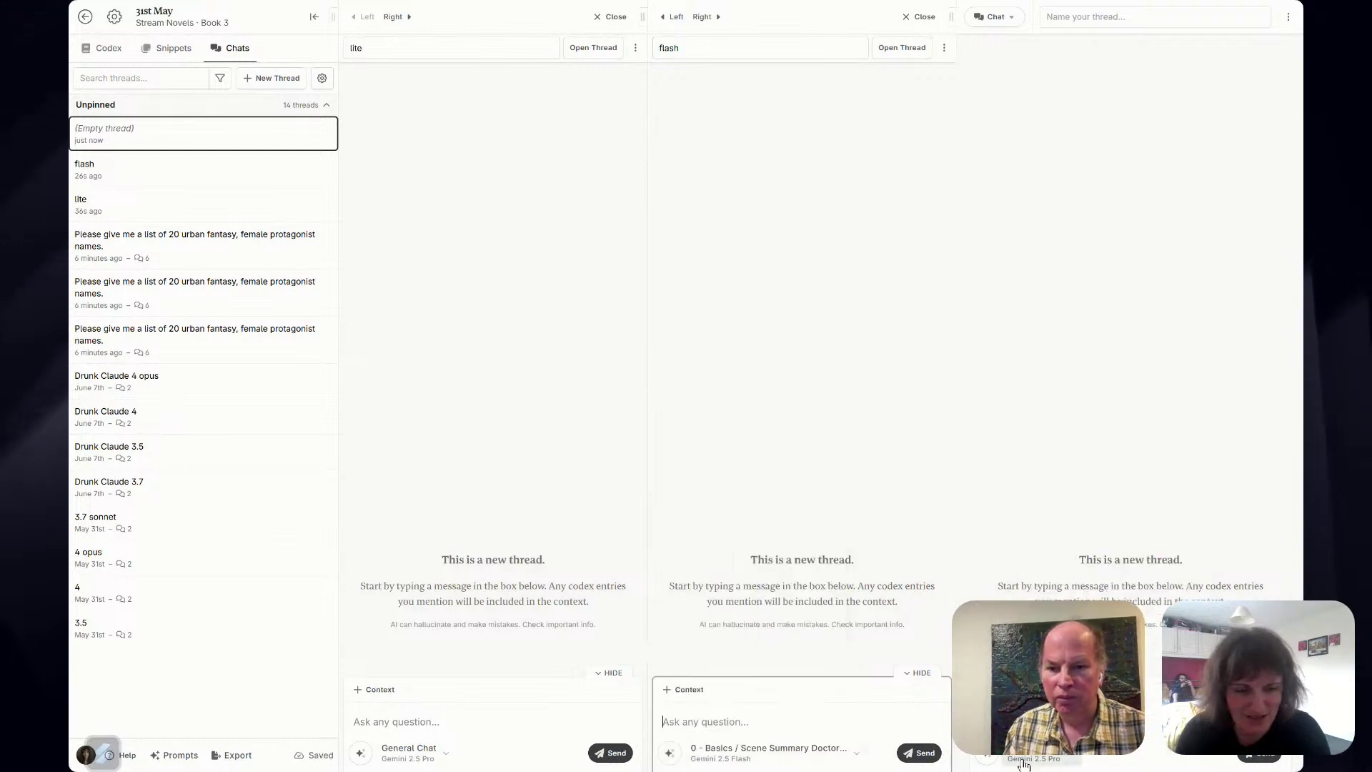
Set the third, unnamed chat's prompt to Scene Summary Doctor (2024-10-12) with the Gemini 2.5 Pro model.
{"action": "left_click", "coordinate": [990, 752]}
{"action": "mouse_move", "coordinate": [1068, 405]}
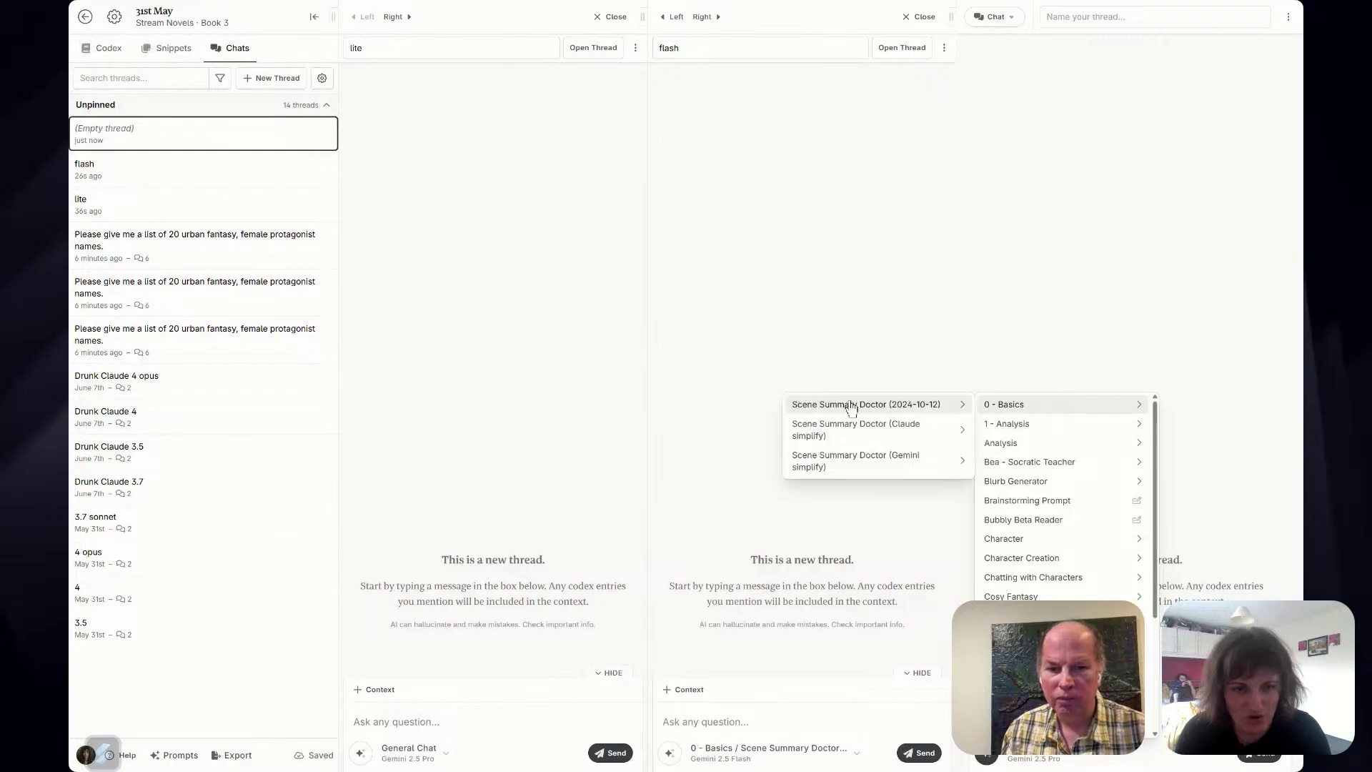
{"action": "mouse_move", "coordinate": [851, 404]}
{"action": "scroll", "coordinate": [1076, 565], "scroll_direction": "down", "scroll_amount": 5}
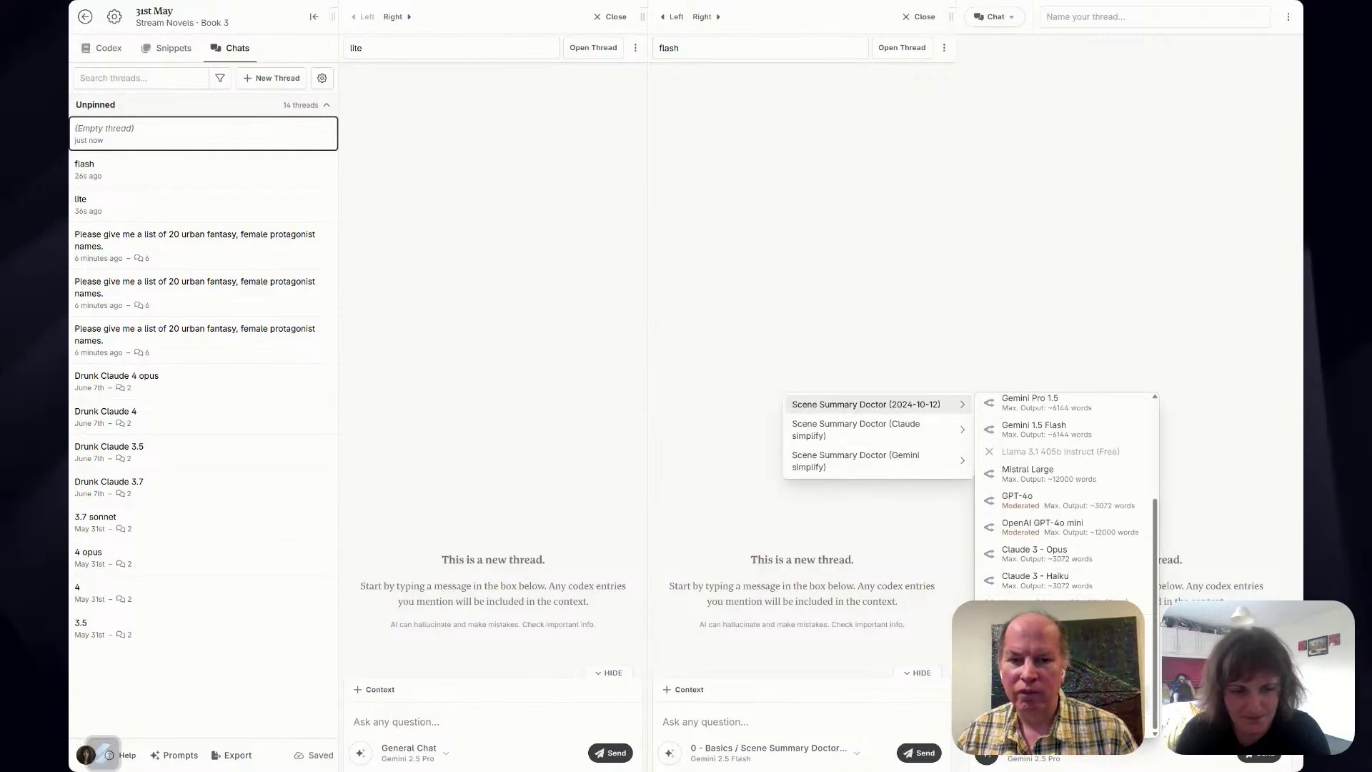
{"action": "left_click", "coordinate": [880, 404]}
Display the codex and begin the lite chat's message: "Doreen and Phyllis are attempting to keep the scones hidden from the alien invaders, who want to steal".
{"action": "left_click", "coordinate": [542, 722]}
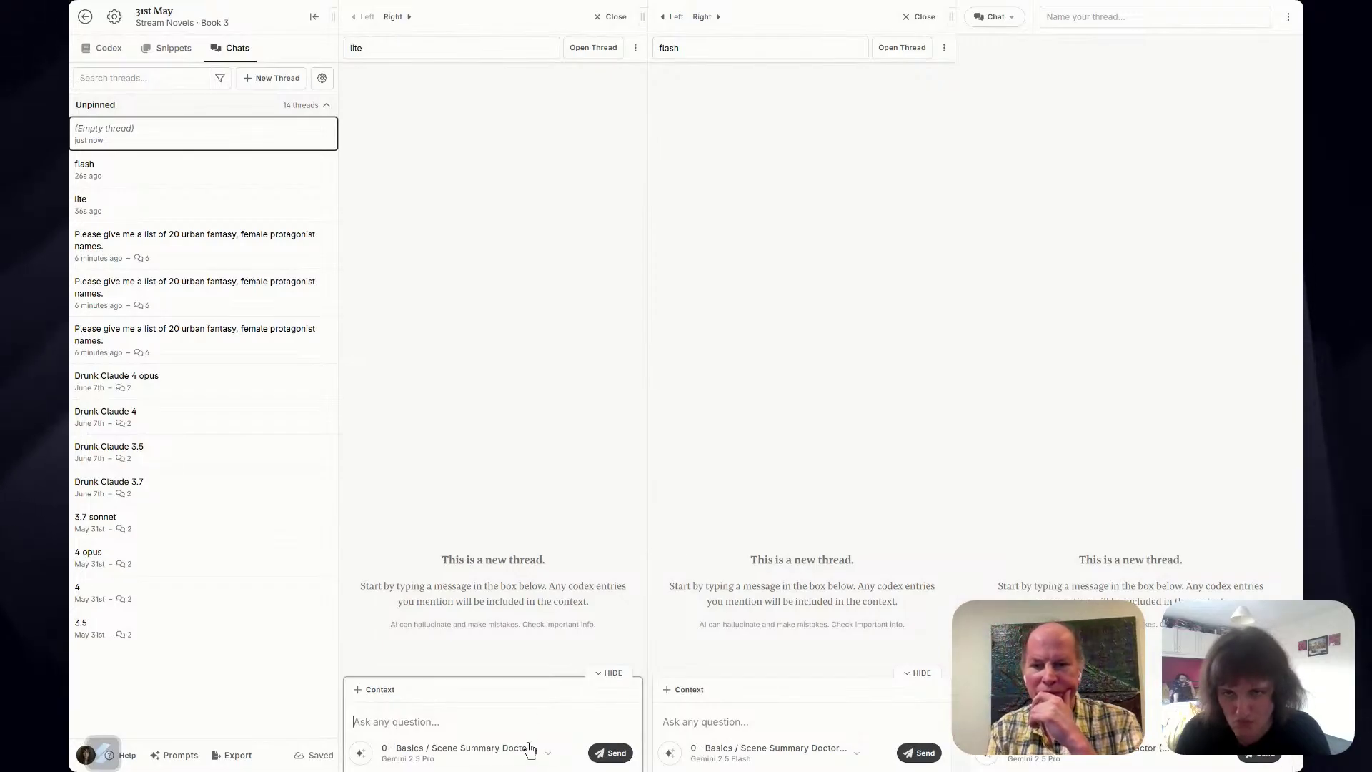
{"action": "left_click", "coordinate": [107, 50]}
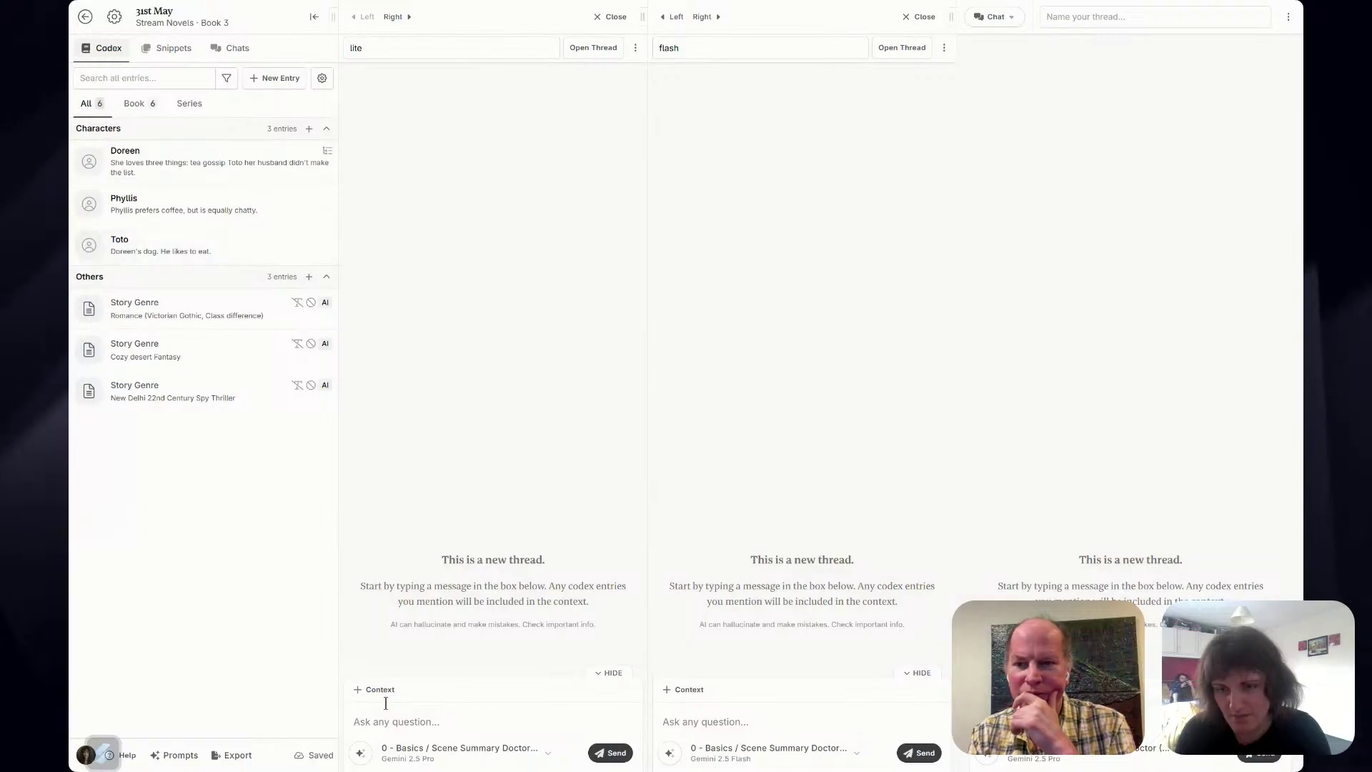
{"action": "left_click", "coordinate": [391, 735]}
{"action": "type", "text": "Dor"}
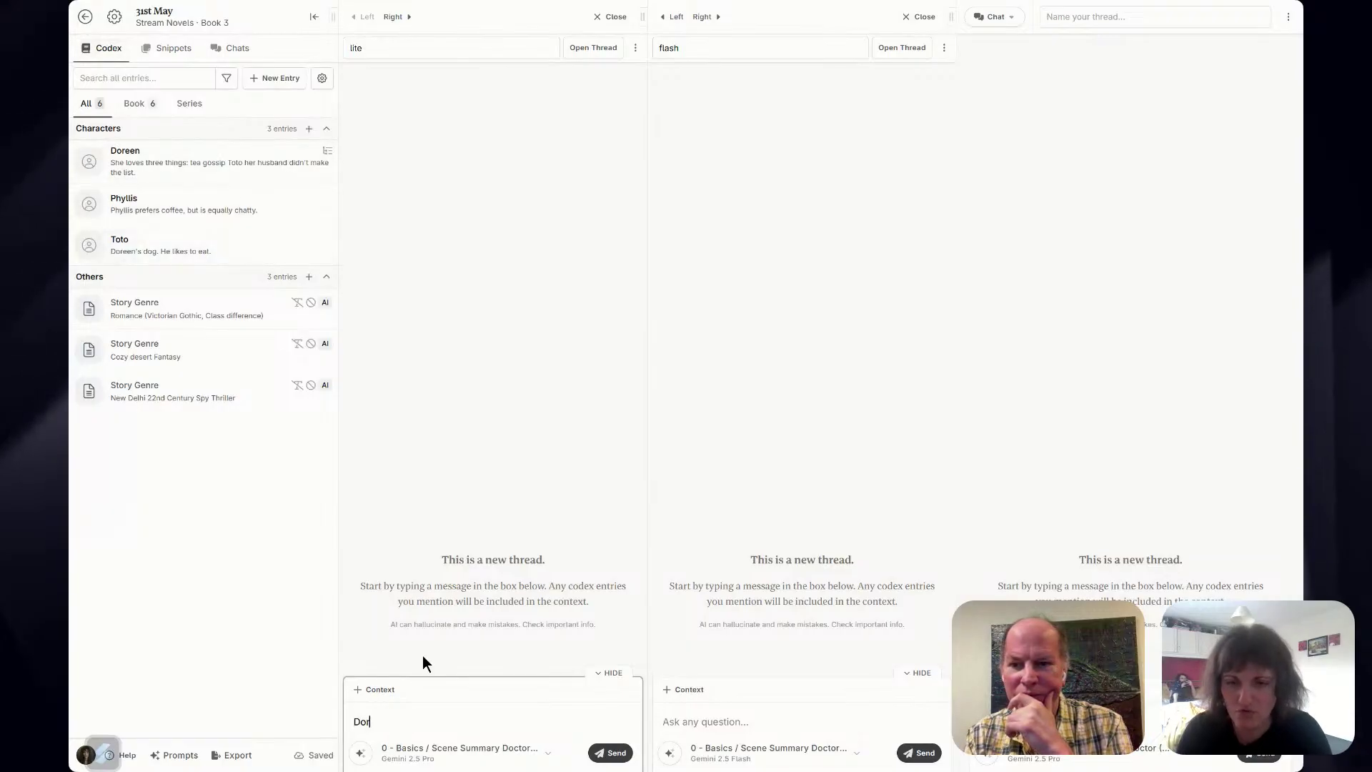
{"action": "type", "text": "een and Phys"}
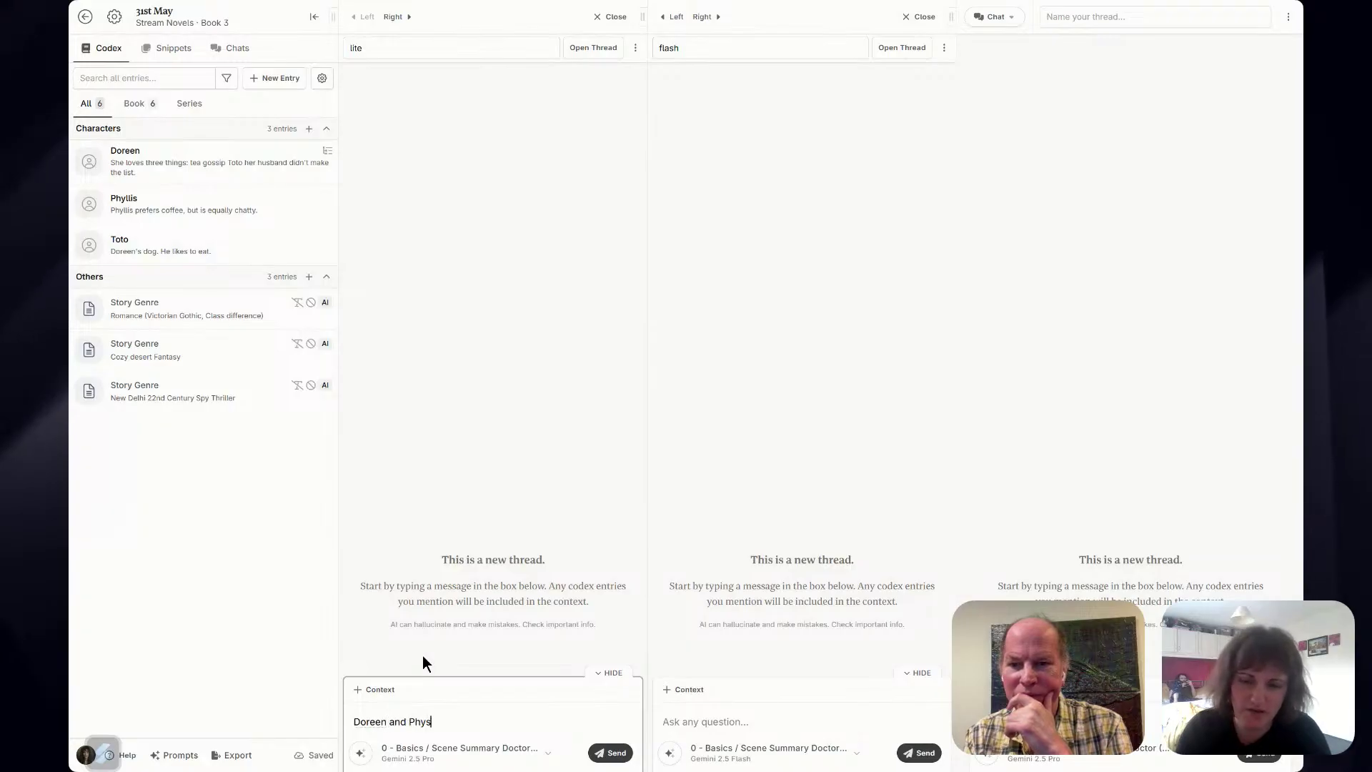
{"action": "key", "text": "BackSpace"}
{"action": "type", "text": "llis are"}
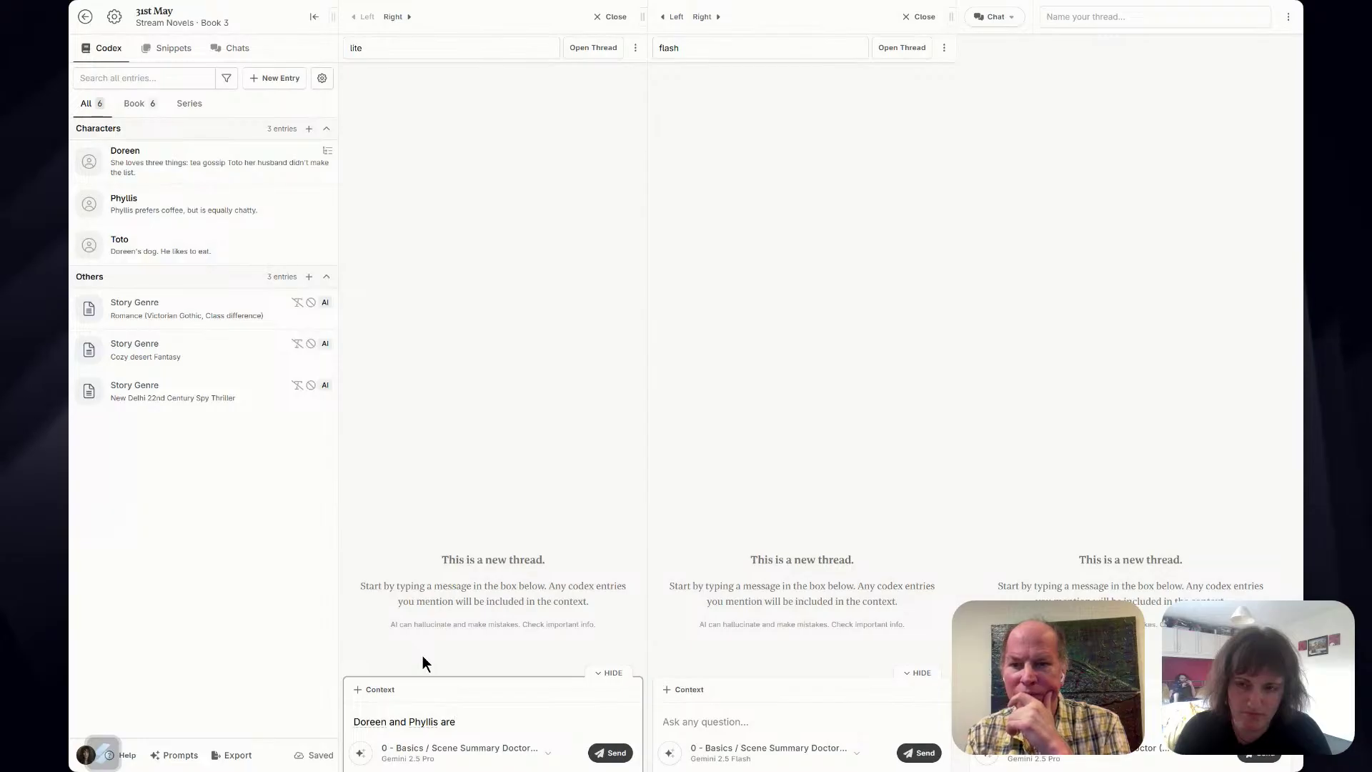
{"action": "type", "text": " a"}
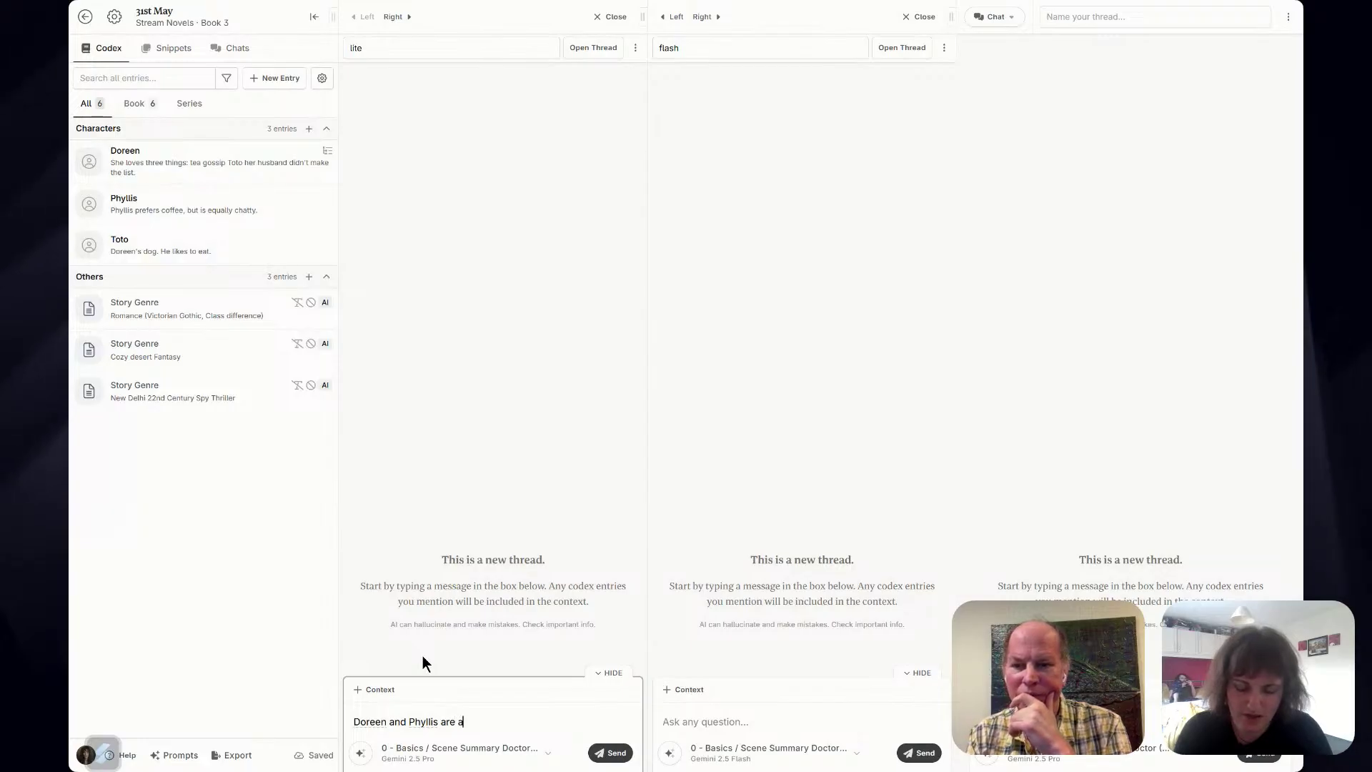
{"action": "type", "text": "ttempting to kee"}
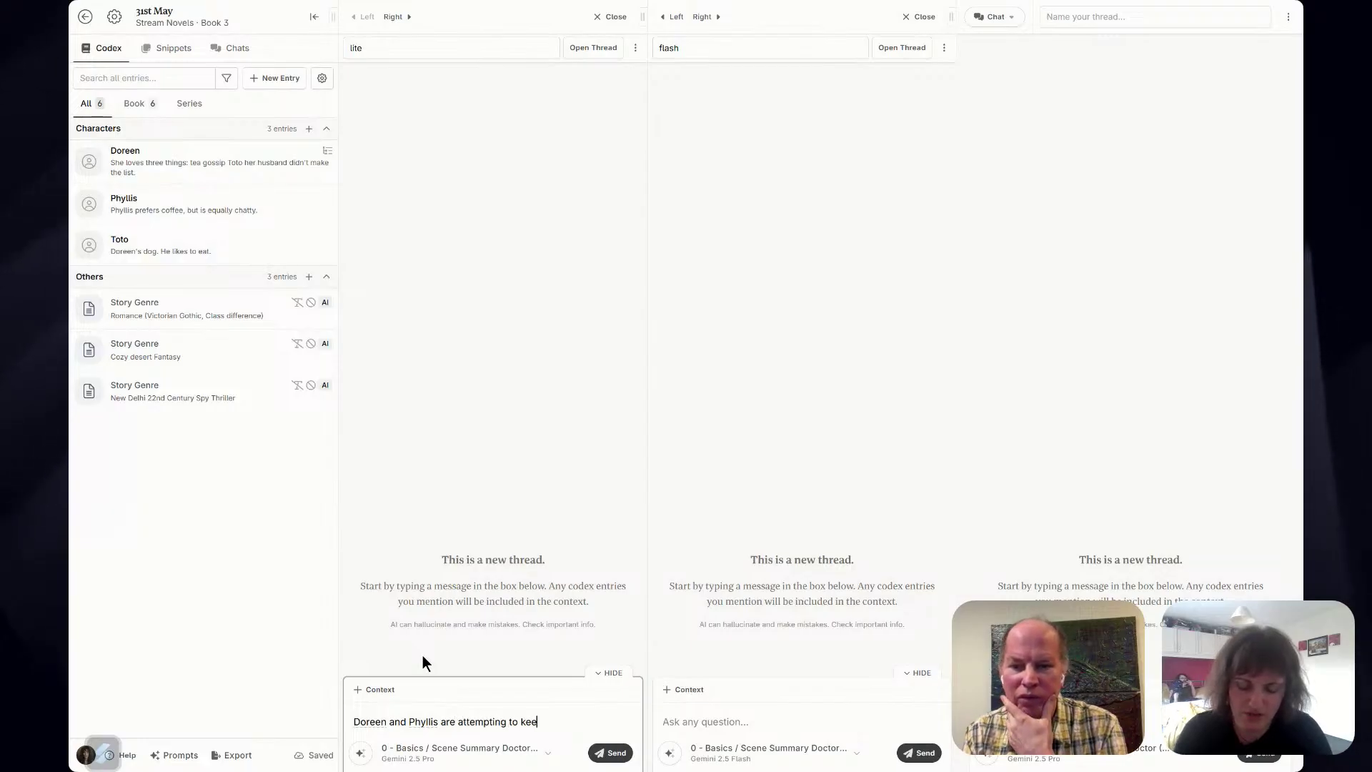
{"action": "type", "text": "p the scones hidden from "}
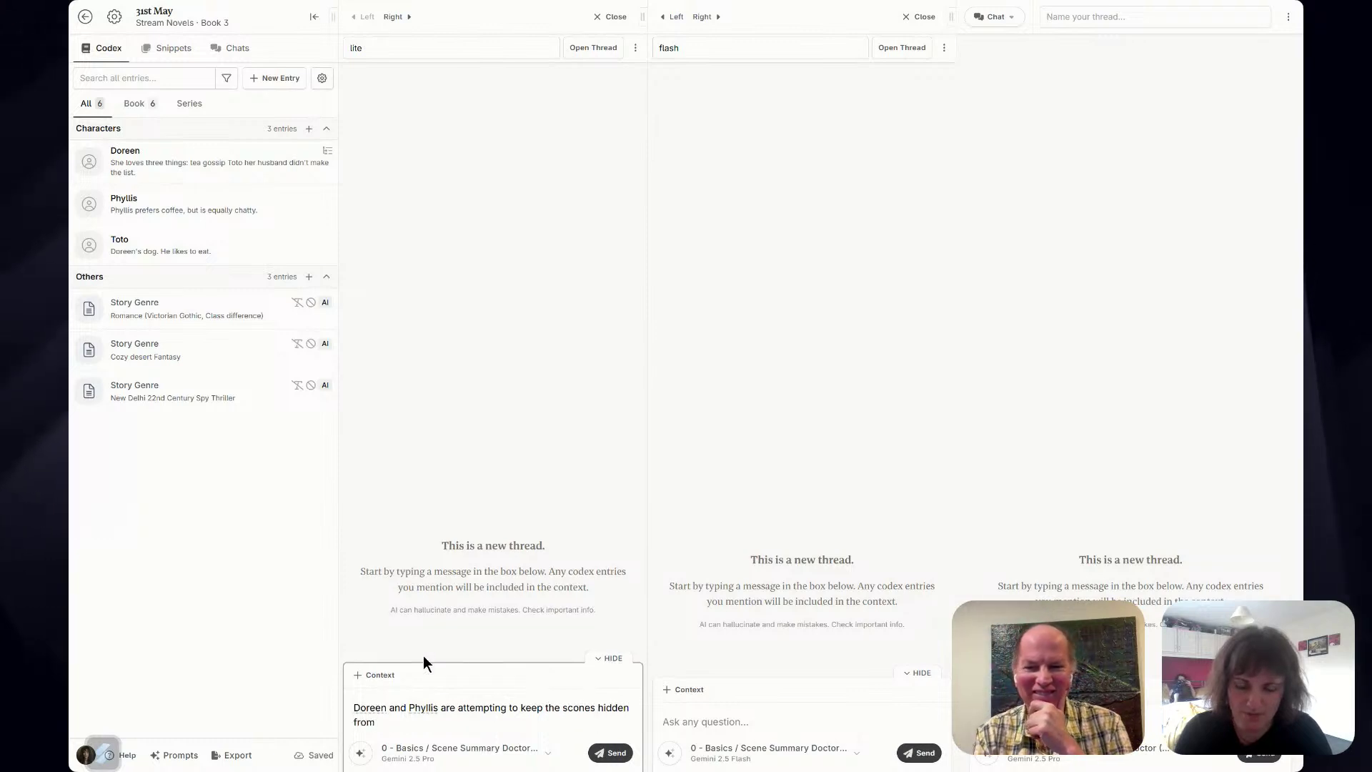
{"action": "type", "text": "the alien in"}
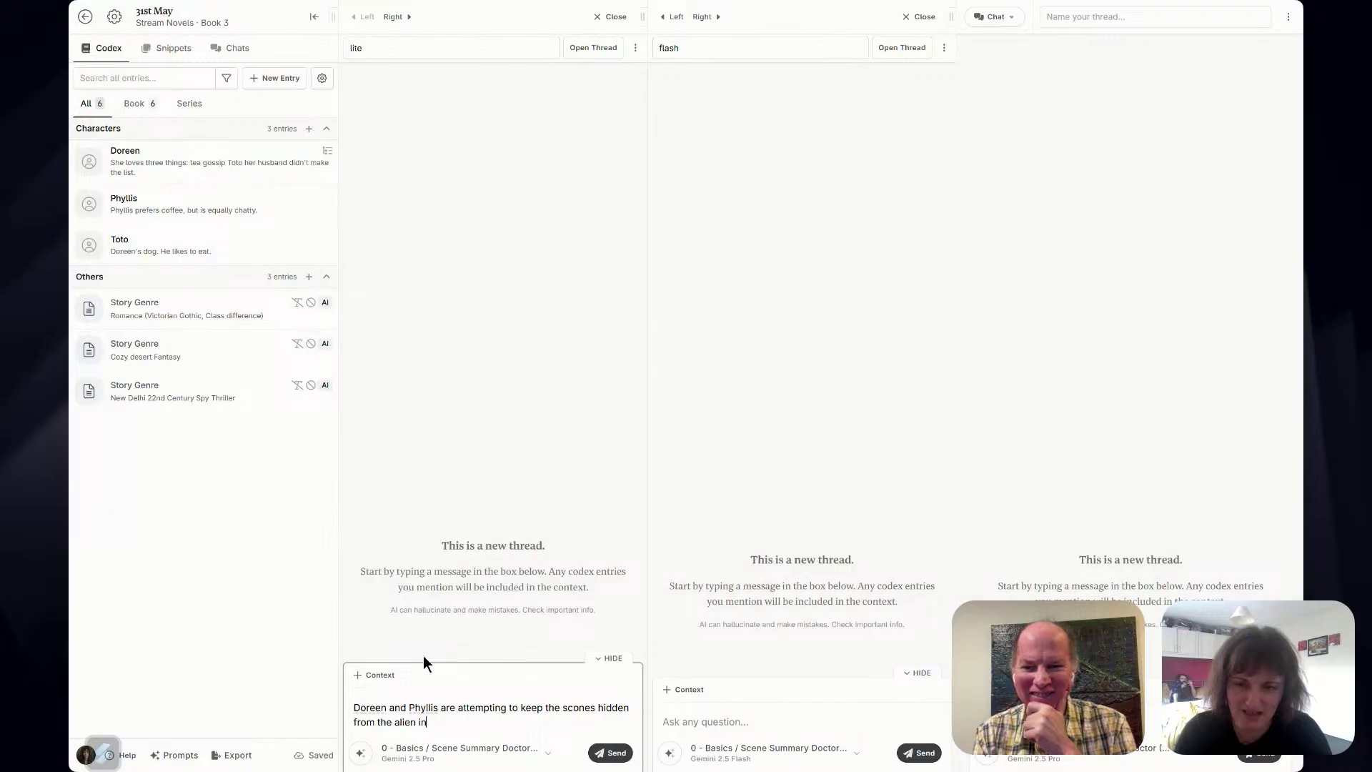
{"action": "type", "text": "vaders, who want to steal"}
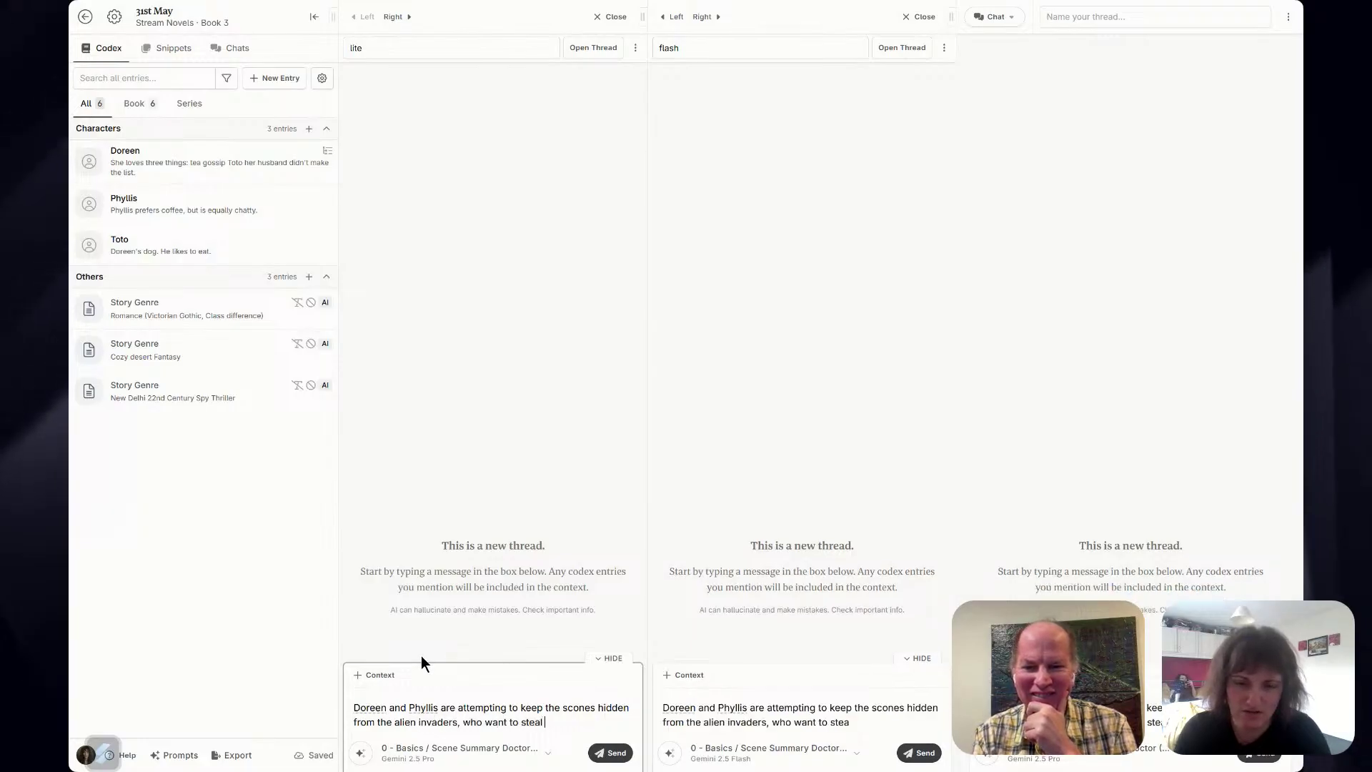
Complete the sentence in the lite chat's message with "all the carbohydrates.".
{"action": "type", "text": " all fh"}
{"action": "key", "text": "BackSpace"}
{"action": "key", "text": "BackSpace"}
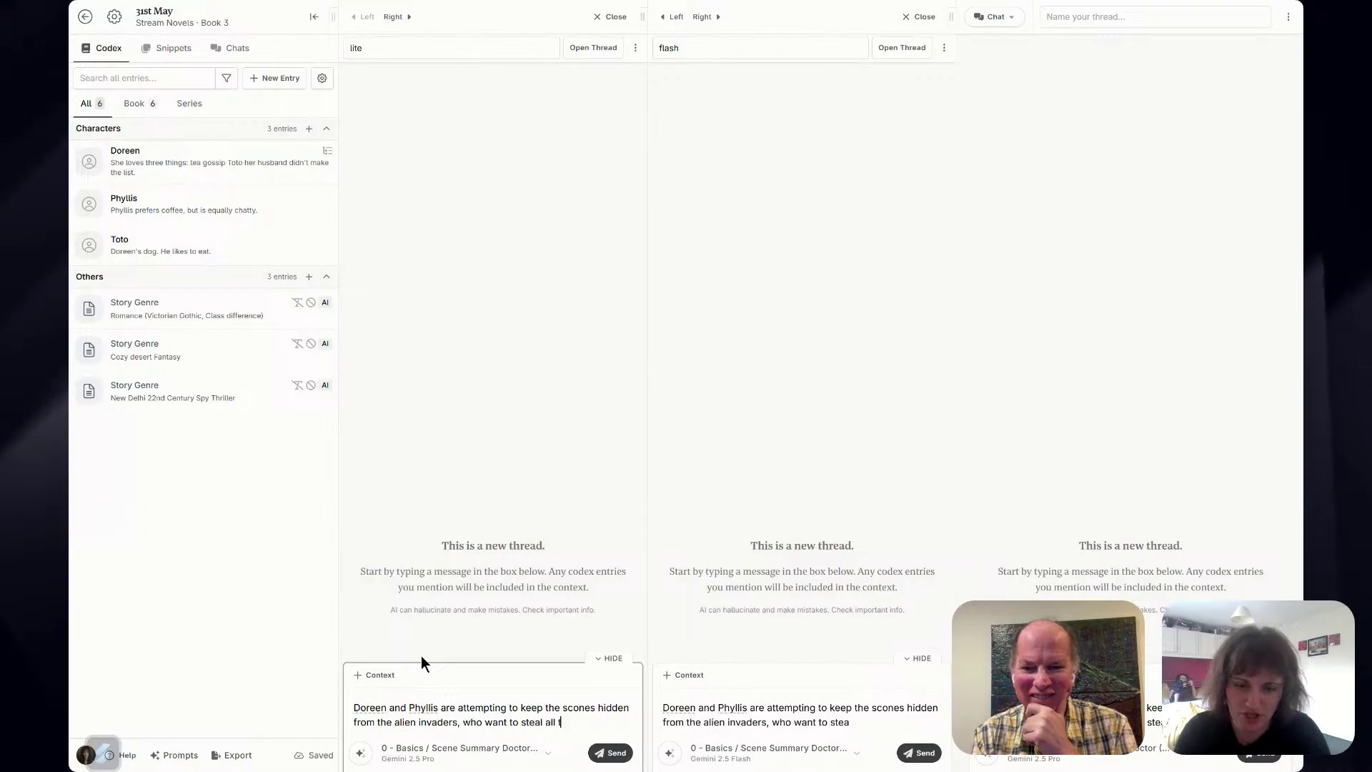
{"action": "type", "text": "the sugar."}
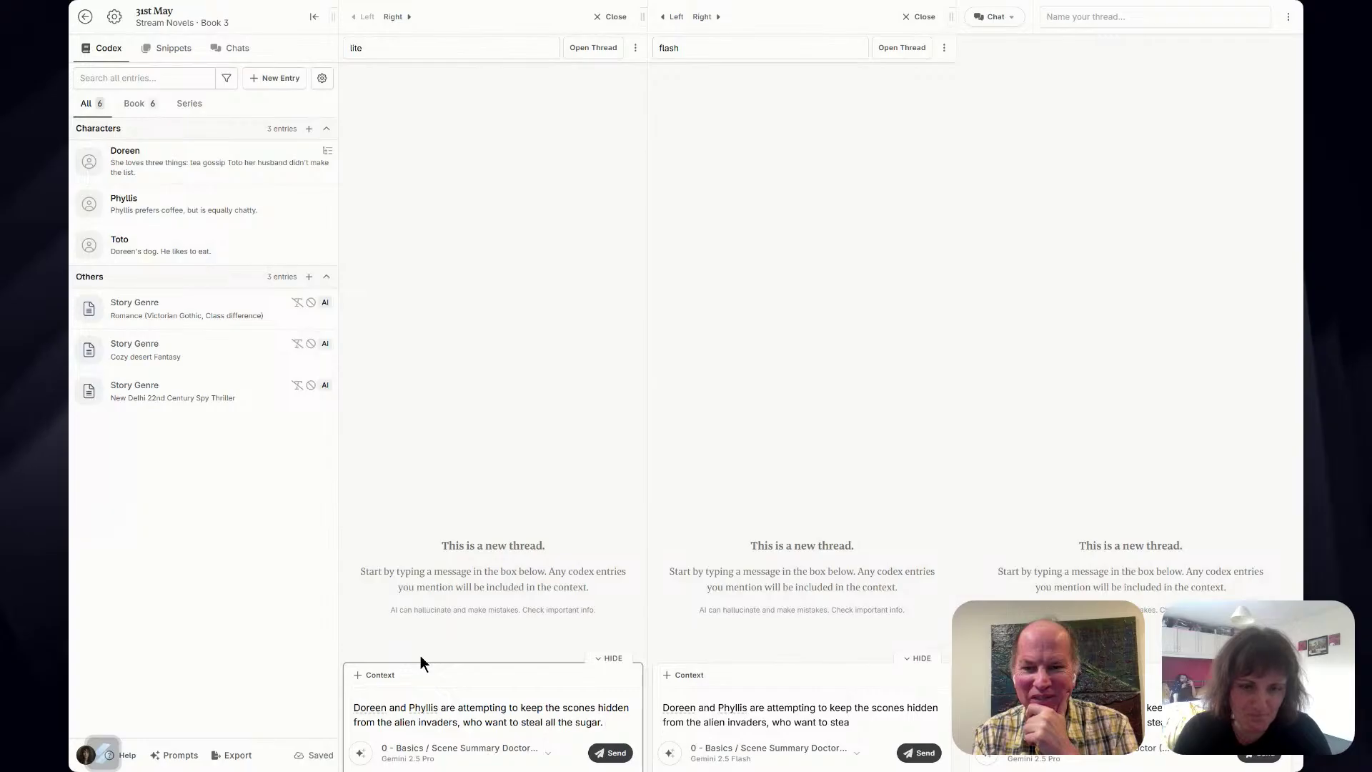
{"action": "key", "text": "BackSpace"}
{"action": "key", "text": "BackSpace"}
{"action": "key", "text": "BackSpace"}
{"action": "key", "text": "BackSpace"}
{"action": "key", "text": "BackSpace"}
{"action": "key", "text": "BackSpace"}
{"action": "key", "text": "BackSpace"}
{"action": "type", "text": "car"}
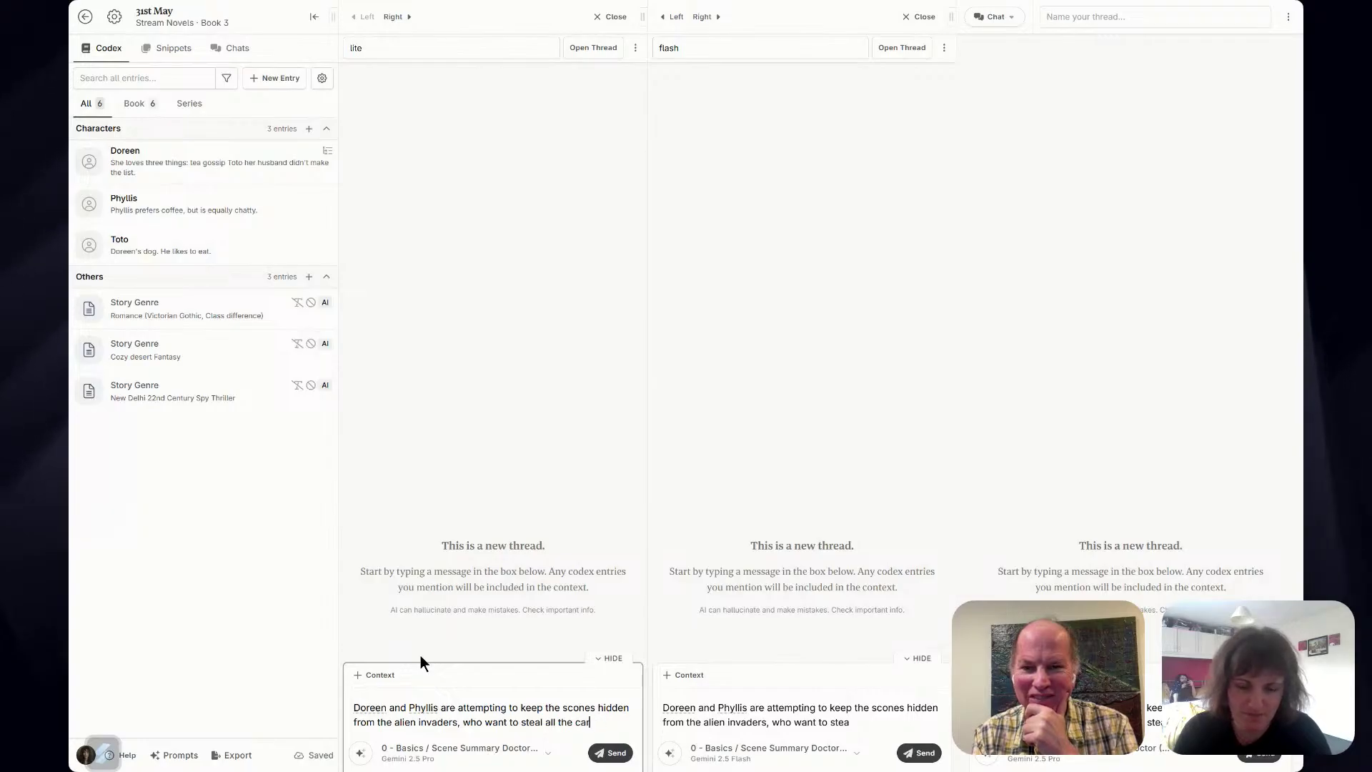
{"action": "type", "text": "bohydrates"}
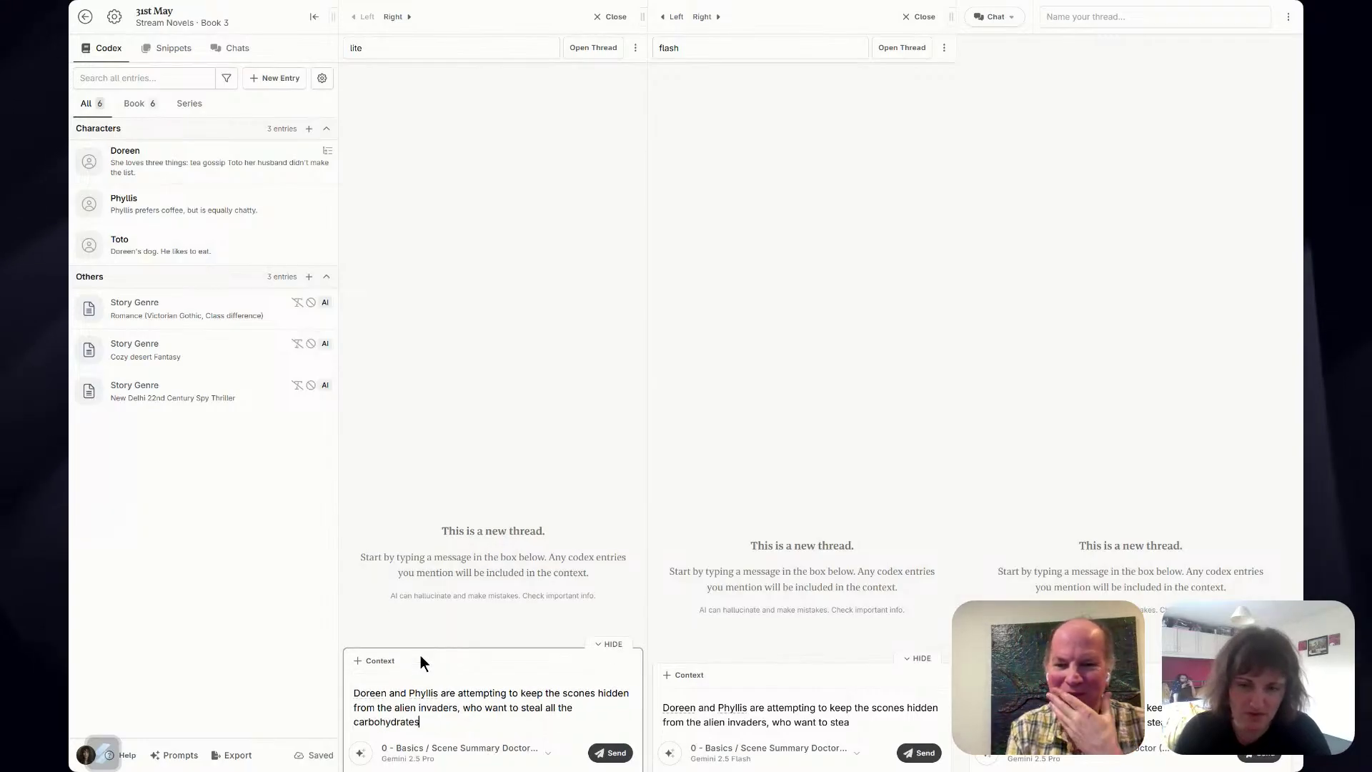
{"action": "type", "text": "."}
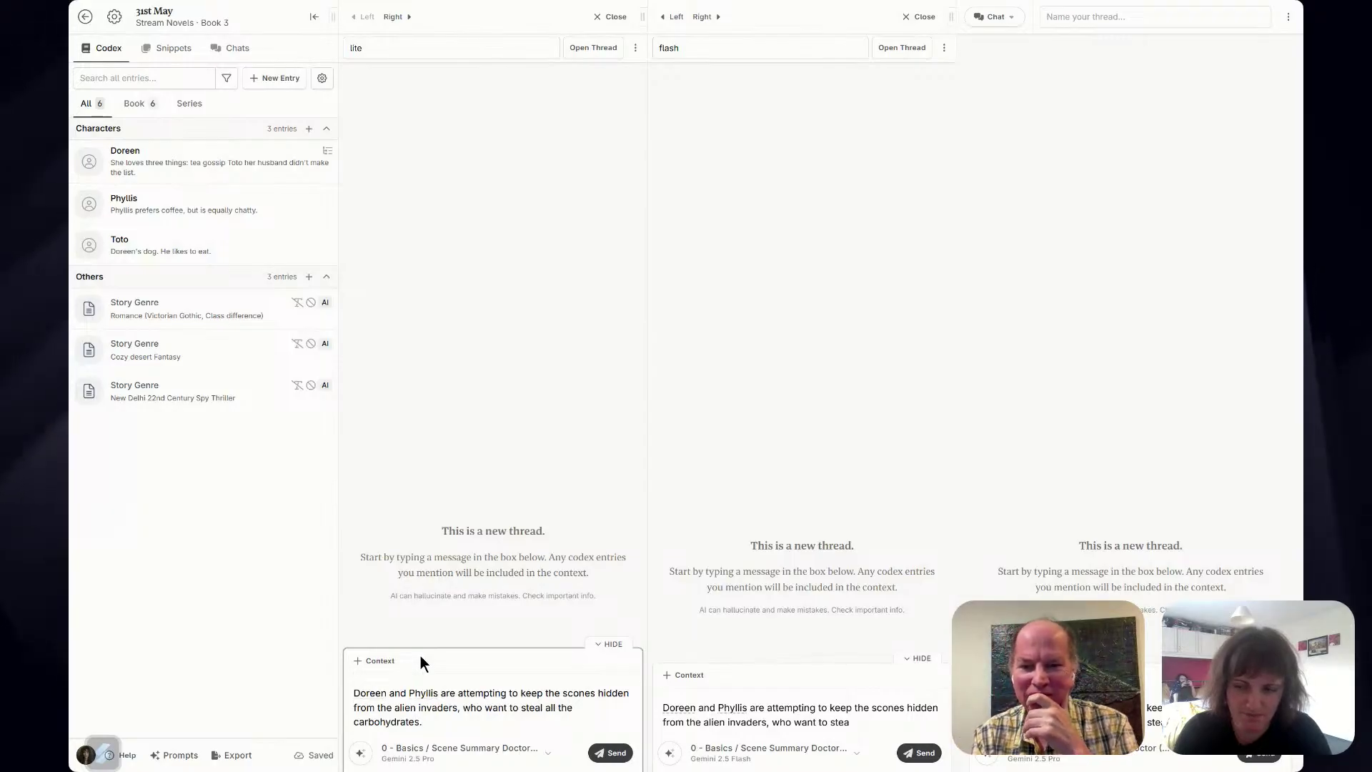
Add the sentence "They discover that the alien is allergic to rose pollen, and use this to fight it off." to the lite message.
{"action": "type", "text": " They disc"}
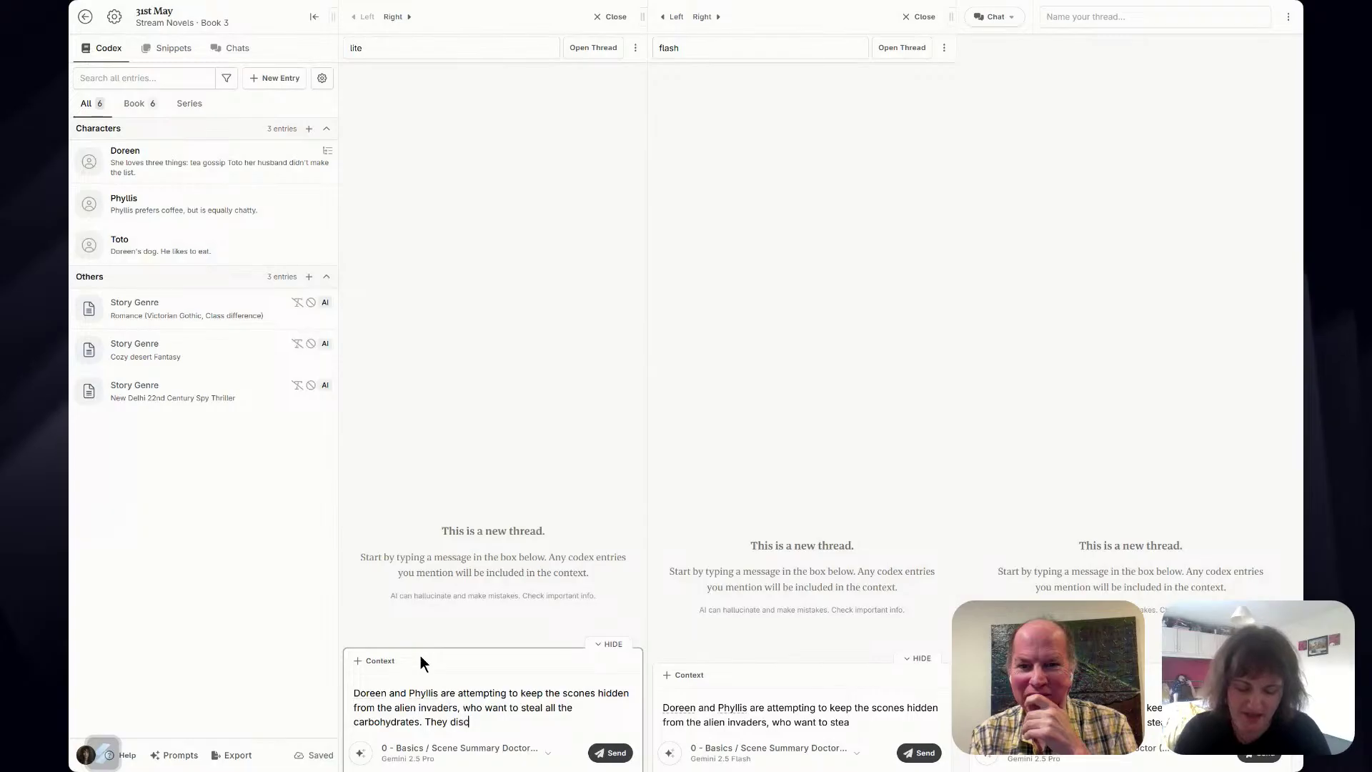
{"action": "type", "text": "over that the ali"}
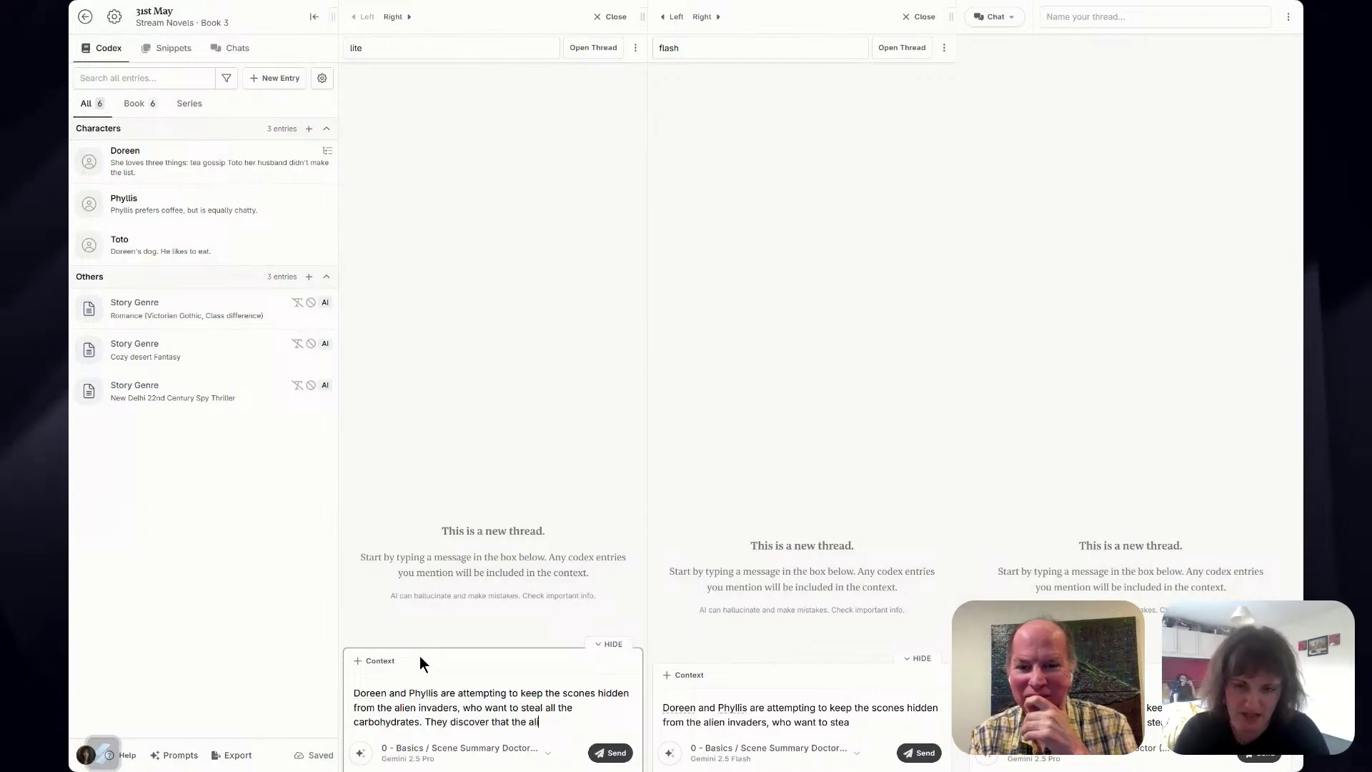
{"action": "type", "text": "en is we"}
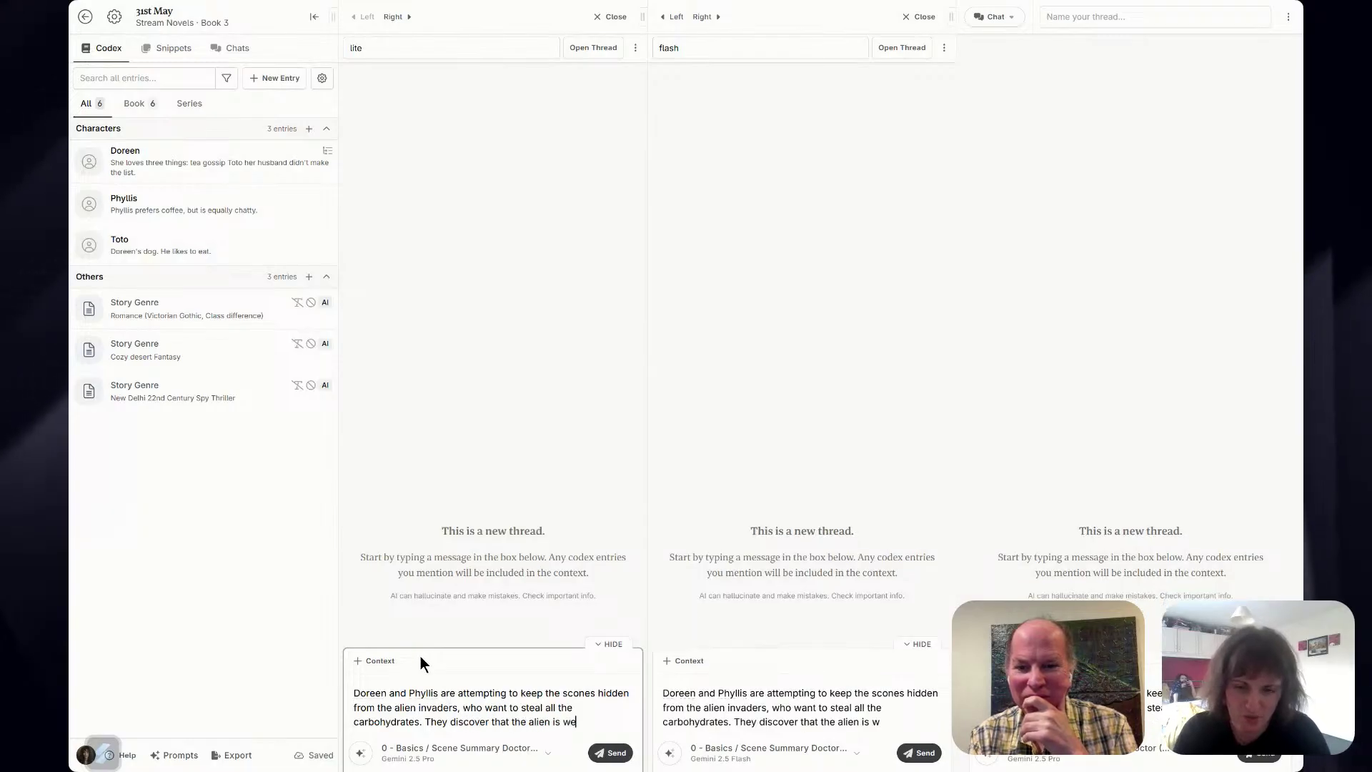
{"action": "type", "text": "ak to"}
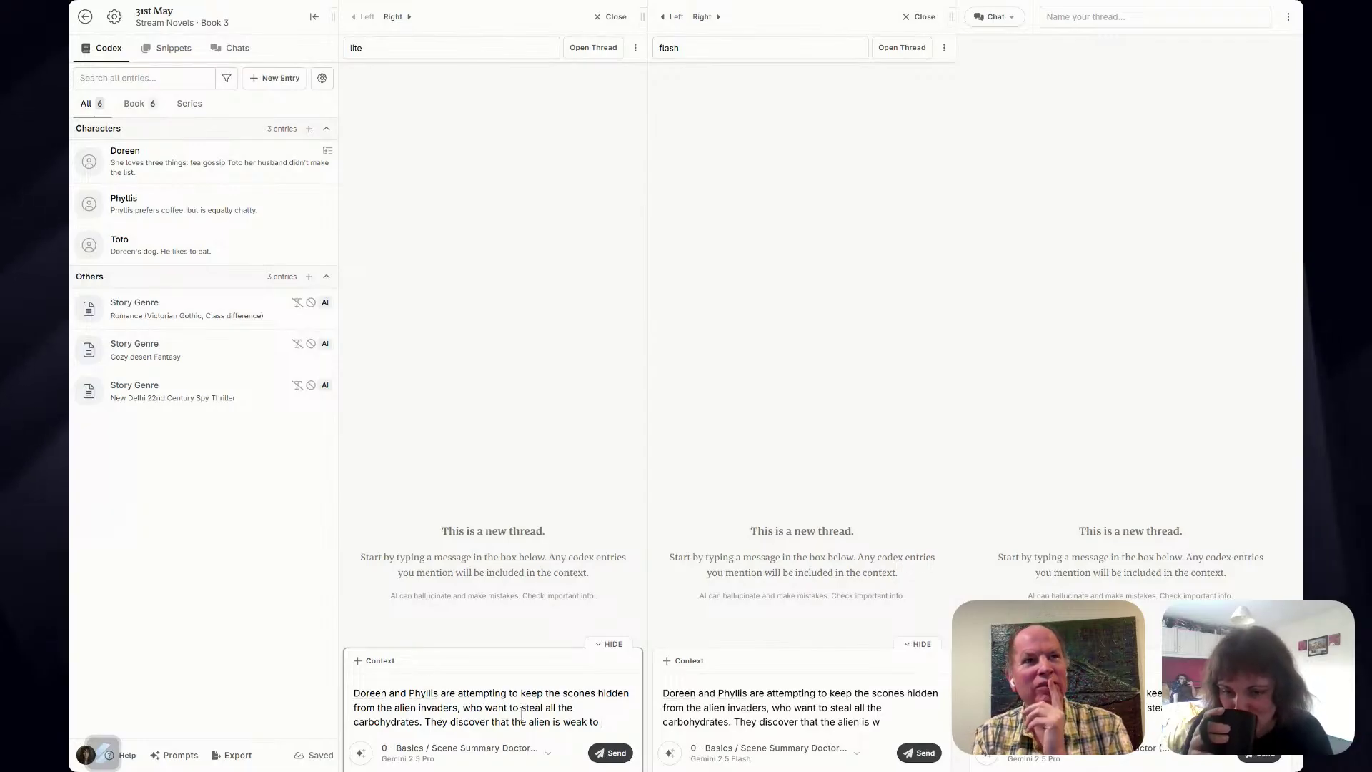
{"action": "left_click_drag", "start_coordinate": [605, 719], "coordinate": [560, 717]}
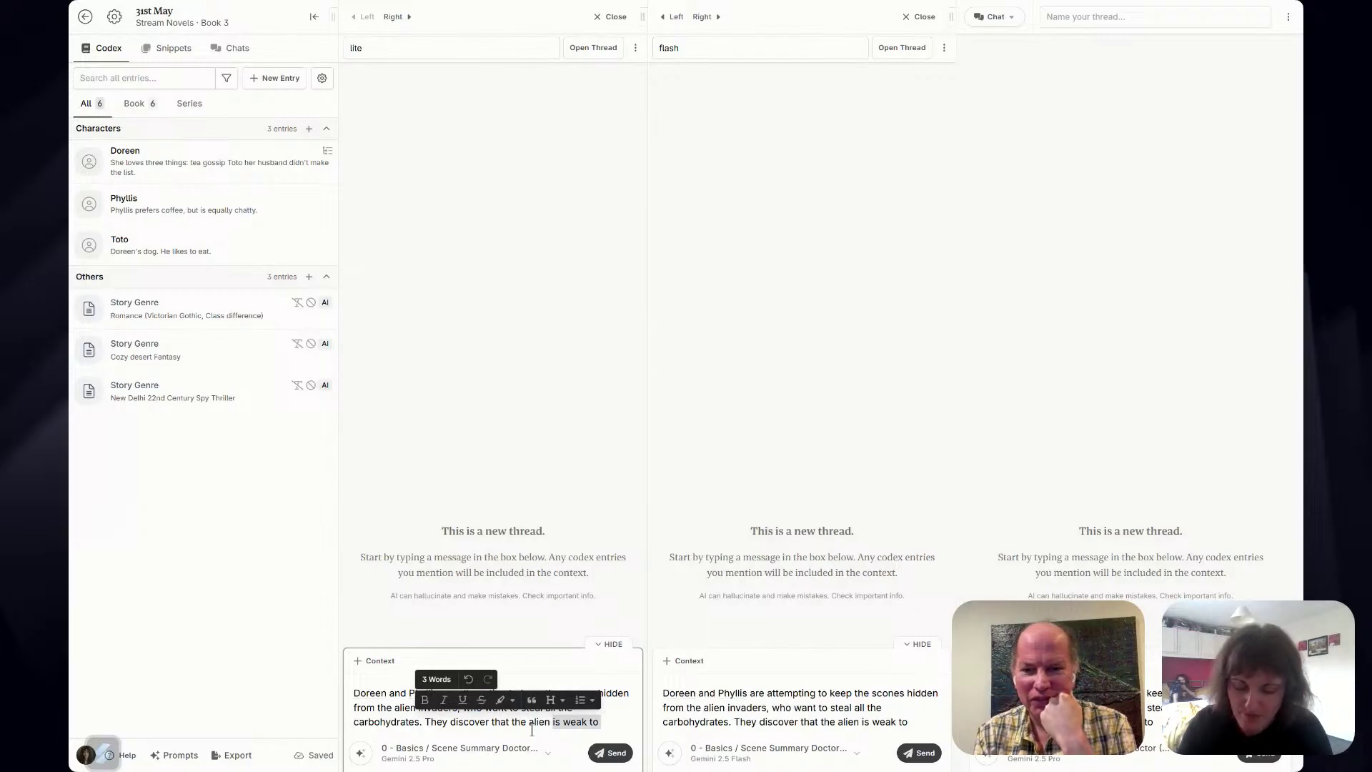
{"action": "type", "text": "is allergic"}
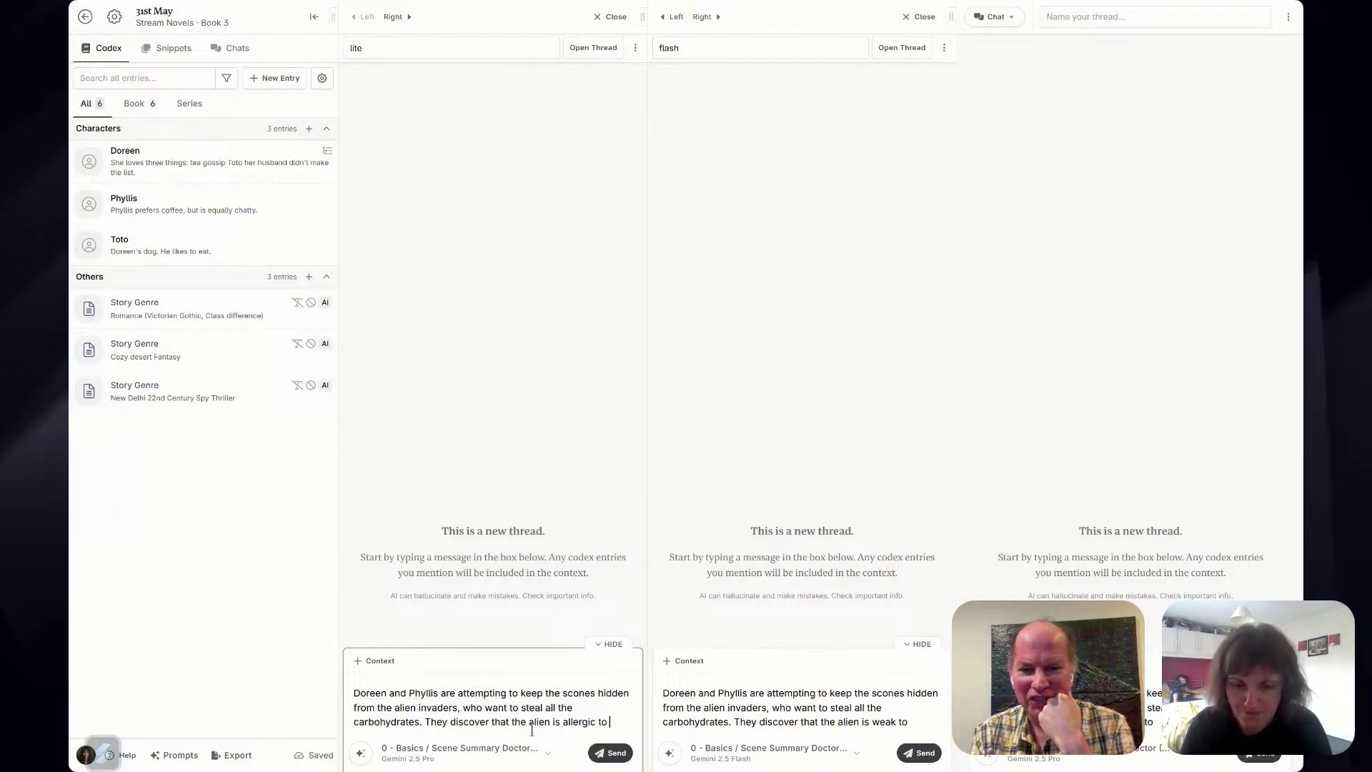
{"action": "type", "text": " to rose pollen."}
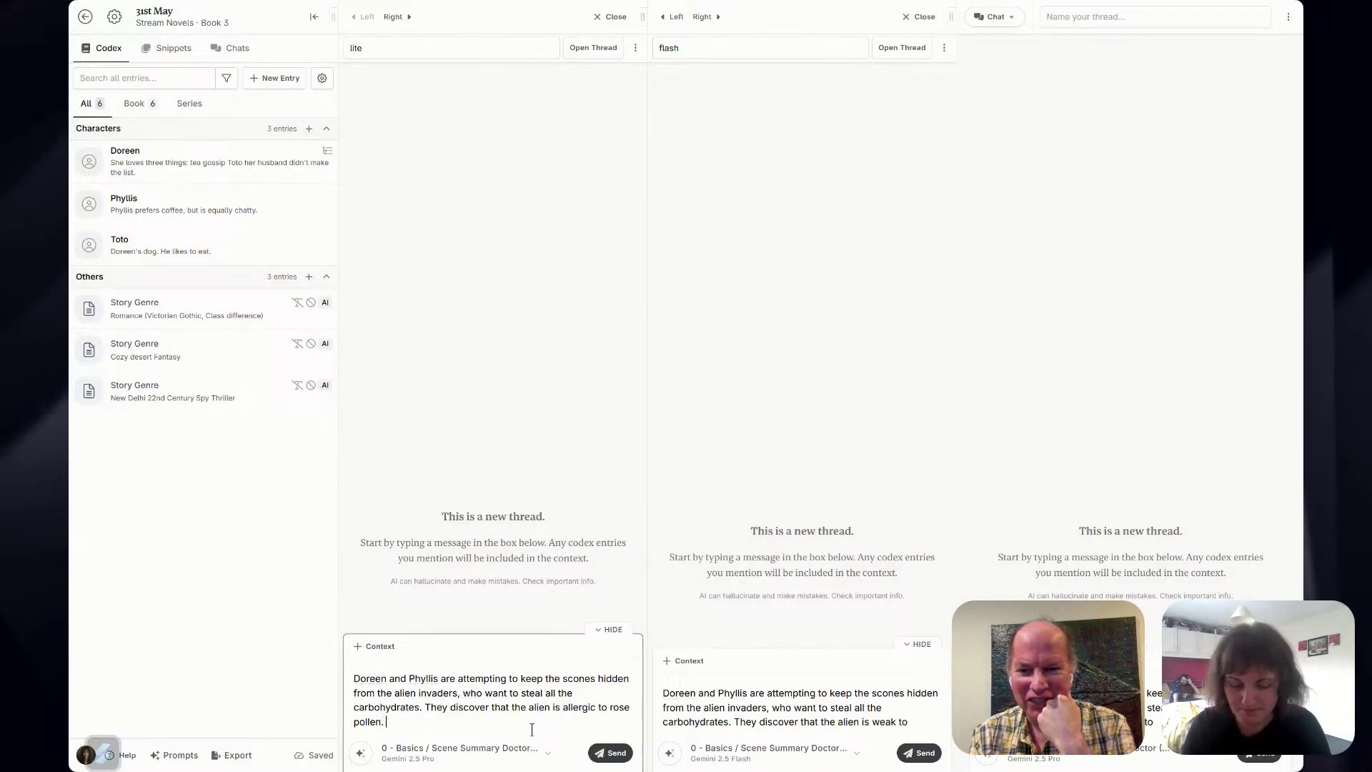
{"action": "key", "text": "ctrl+a"}
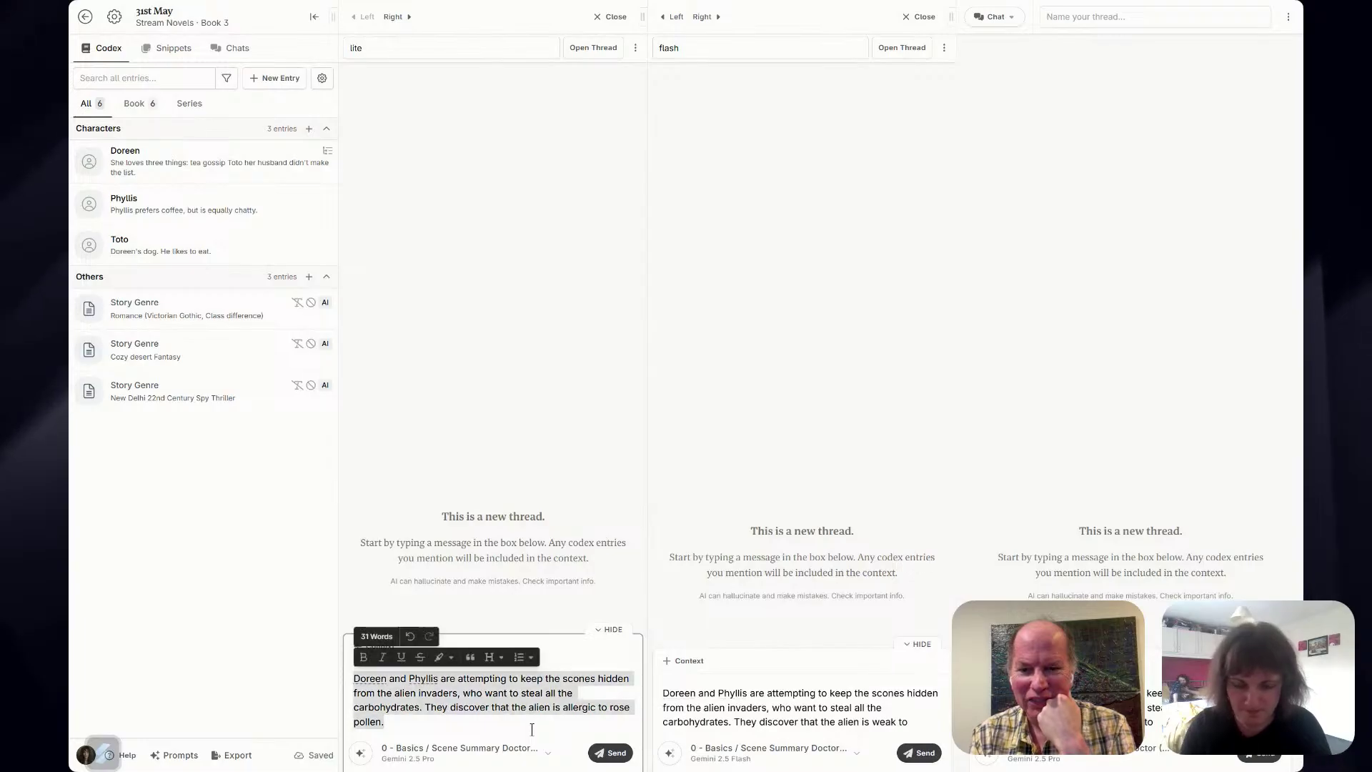
{"action": "left_click", "coordinate": [531, 729]}
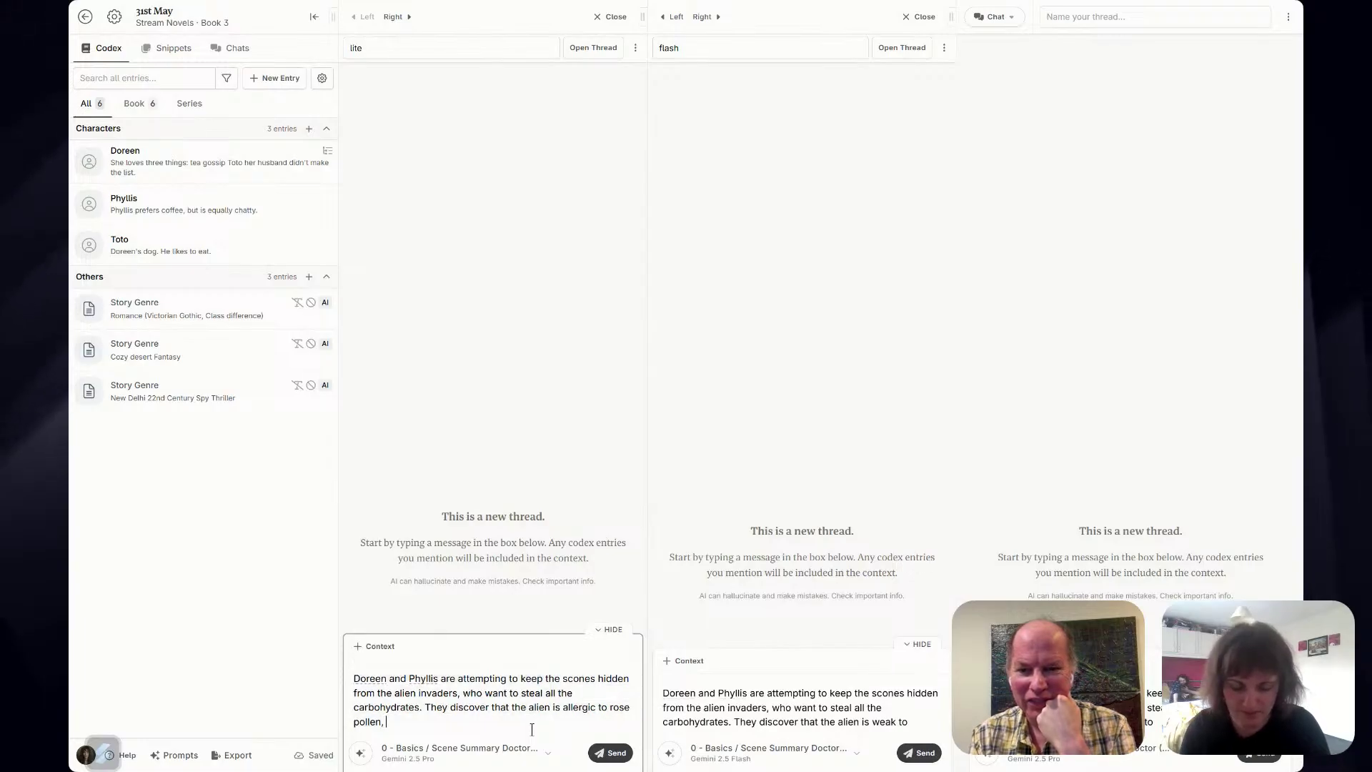
{"action": "type", "text": "and use this to fight it off."}
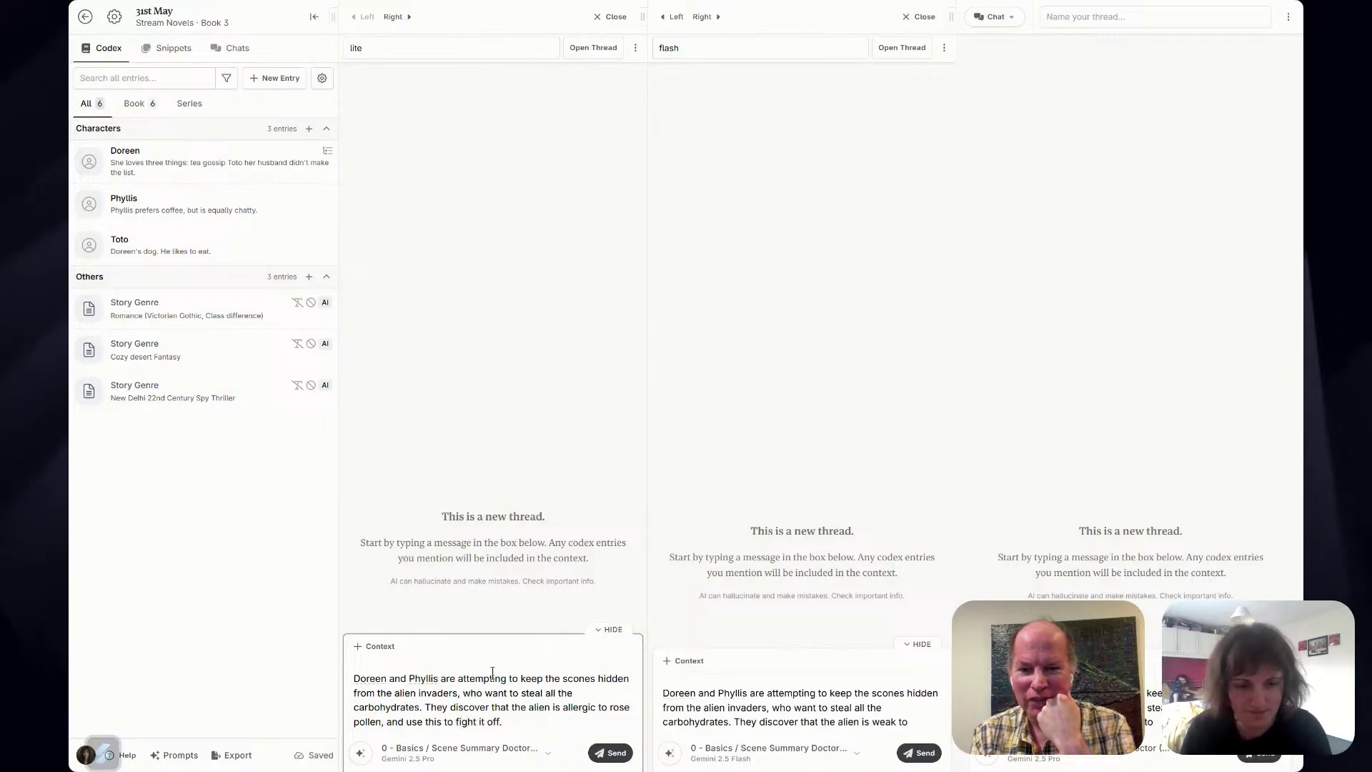
Replace the flash chat's draft with the full message from the lite chat and send the message in all three chats.
{"action": "key", "text": "ctrl+a"}
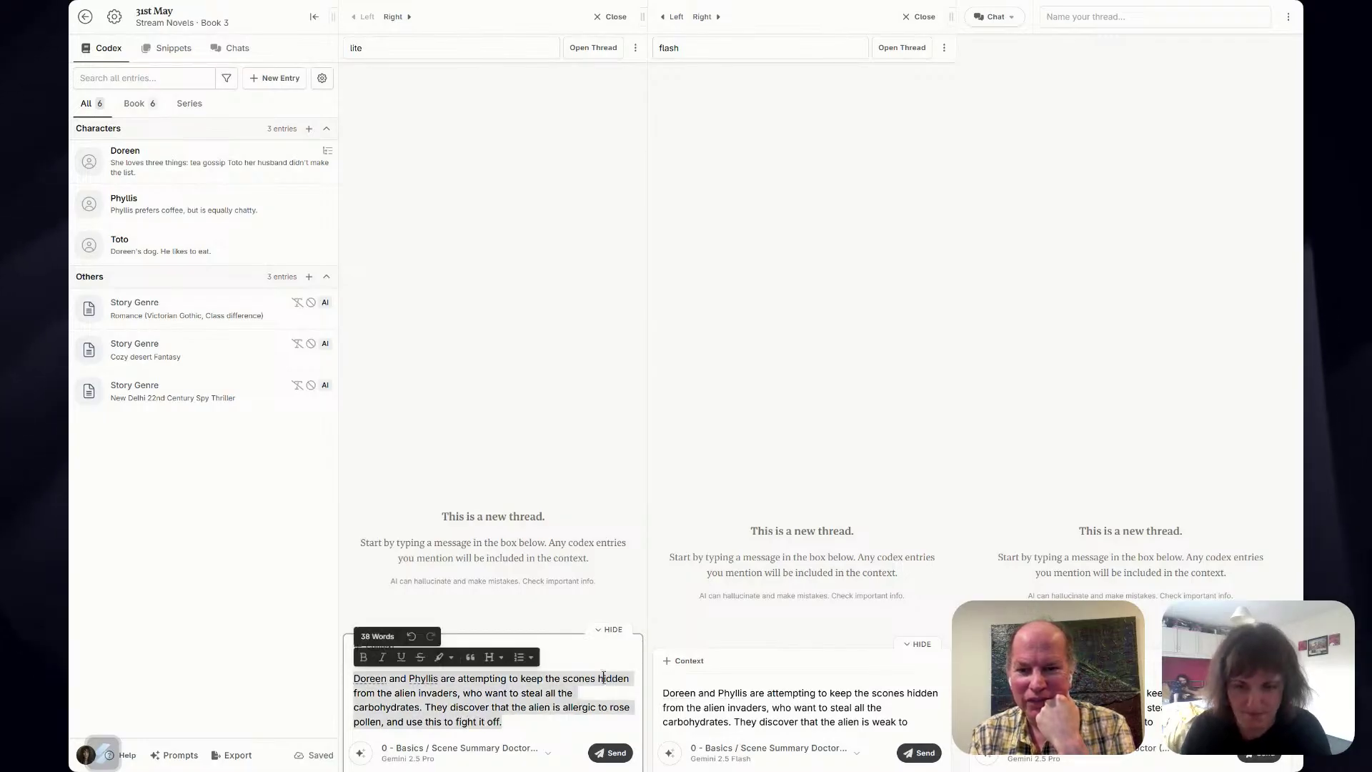
{"action": "key", "text": "Right"}
{"action": "left_click", "coordinate": [753, 708]}
{"action": "key", "text": "ctrl+a"}
{"action": "key", "text": "ctrl+v"}
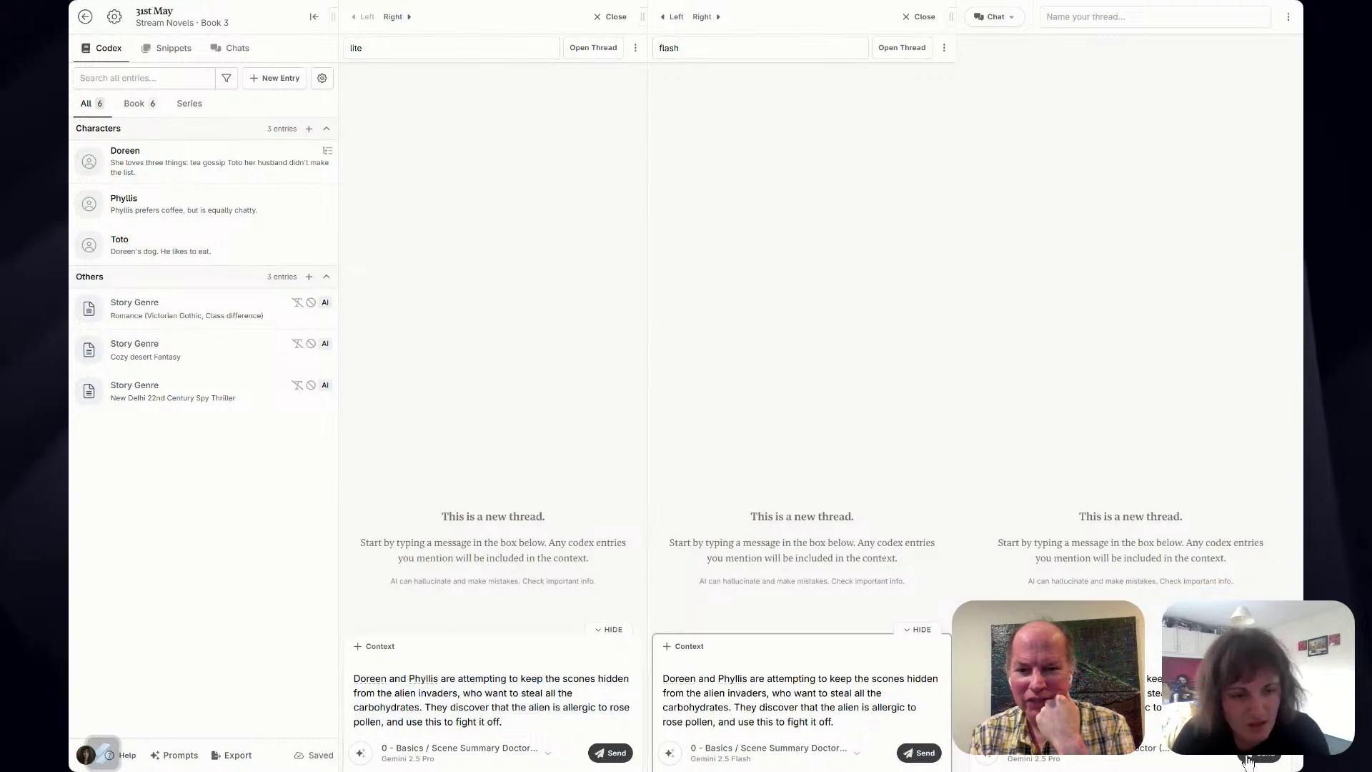
{"action": "left_click", "coordinate": [1278, 759]}
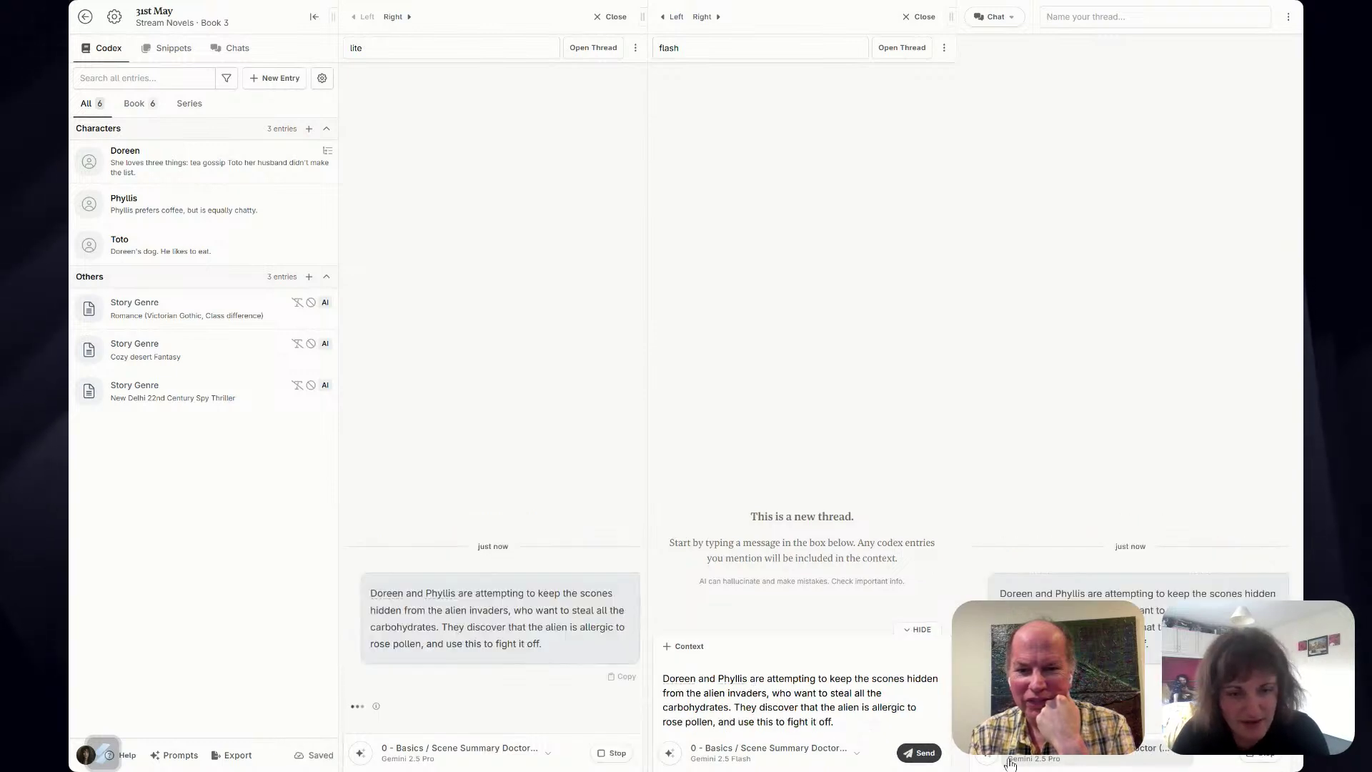
{"action": "left_click", "coordinate": [922, 753]}
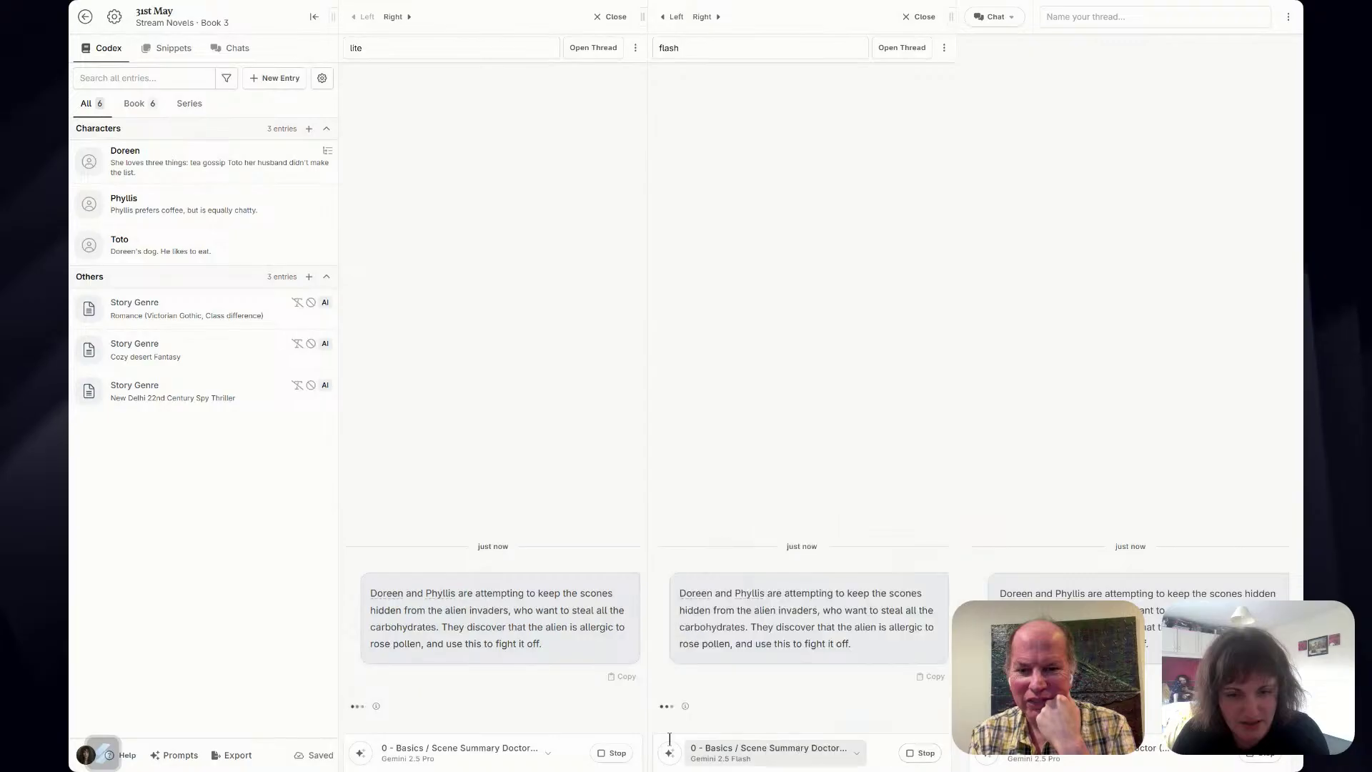
Close the lite column, reopen the lite thread from the chats list and place its column left of the flash thread.
{"action": "left_click", "coordinate": [596, 17]}
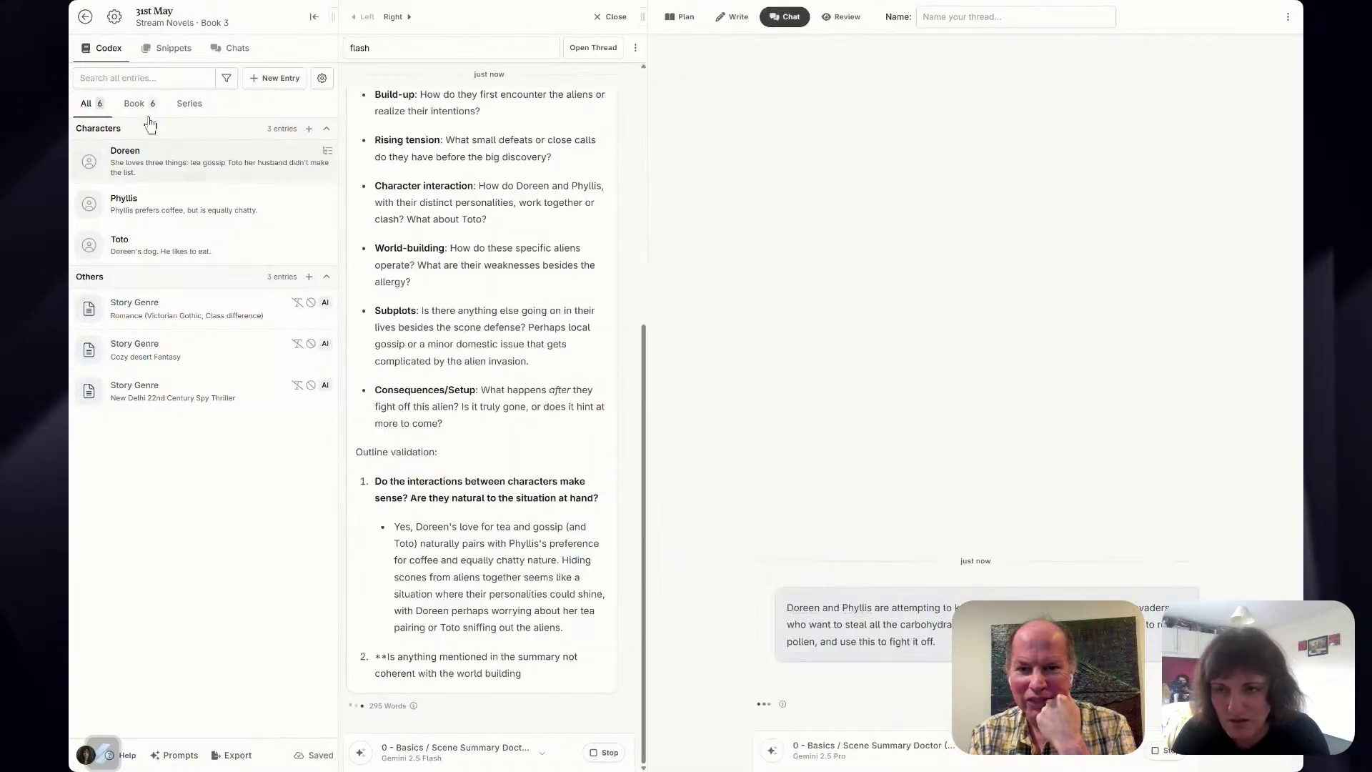
{"action": "left_click", "coordinate": [233, 47]}
{"action": "left_click", "coordinate": [169, 207]}
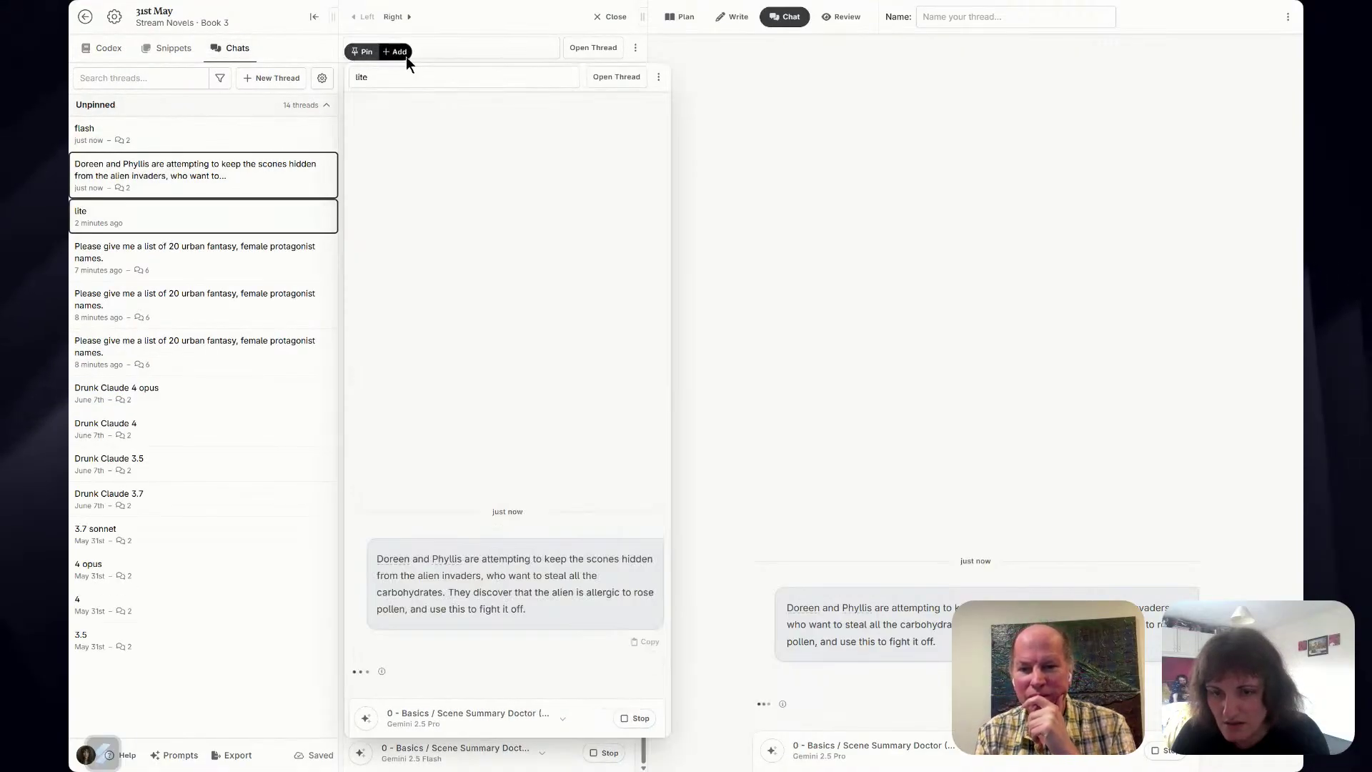
{"action": "left_click", "coordinate": [405, 54]}
{"action": "left_click", "coordinate": [666, 19]}
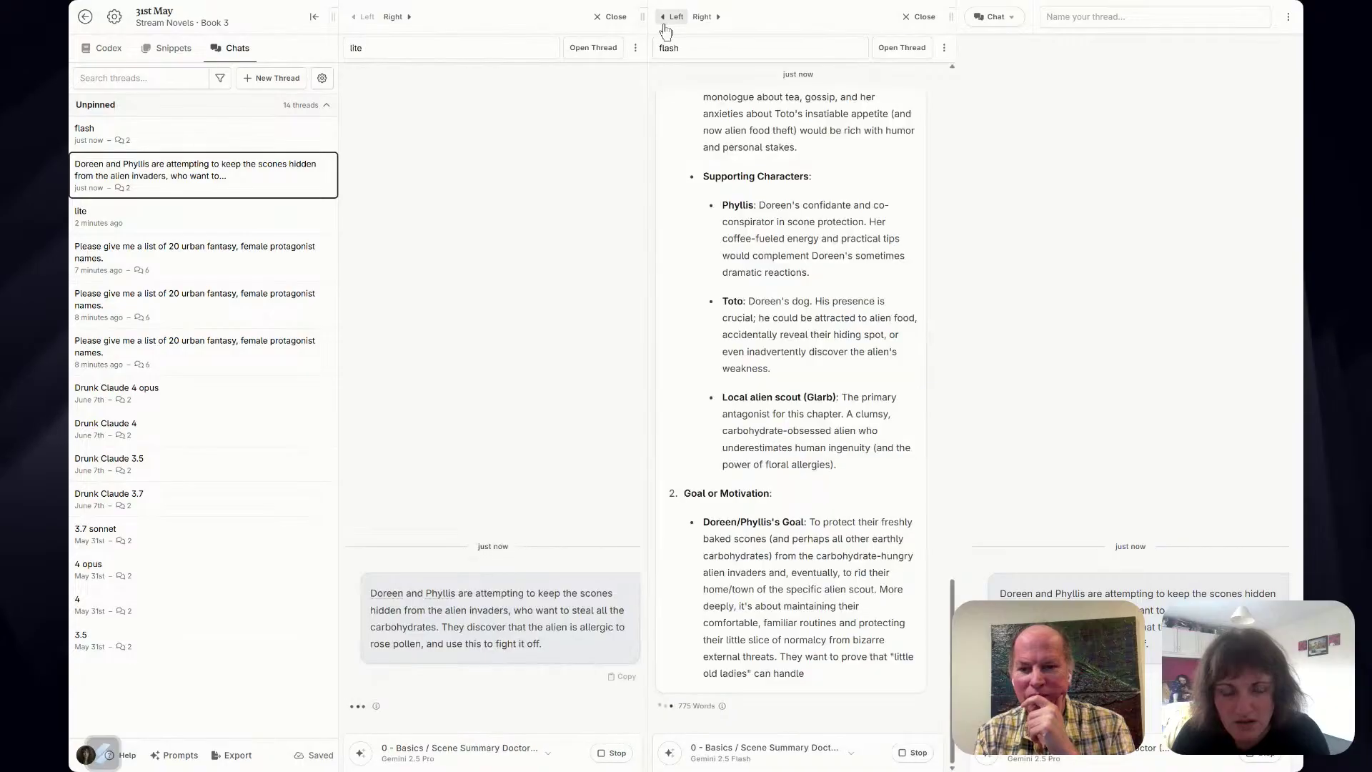
Stop the running response in the lite column and try to select a Gemini 2.5 Flash model for Scene Summary Doctor (2024-10-12).
{"action": "left_click", "coordinate": [614, 752]}
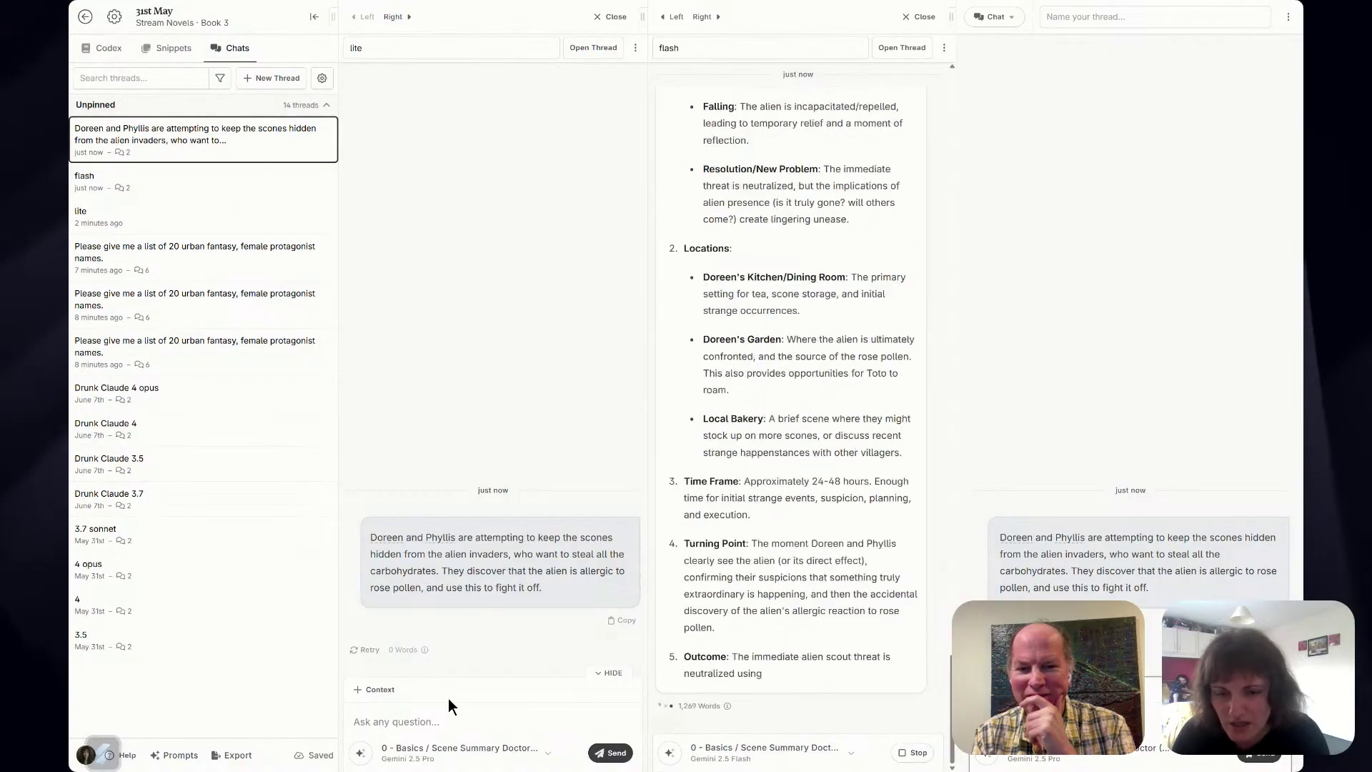
{"action": "left_click", "coordinate": [360, 753]}
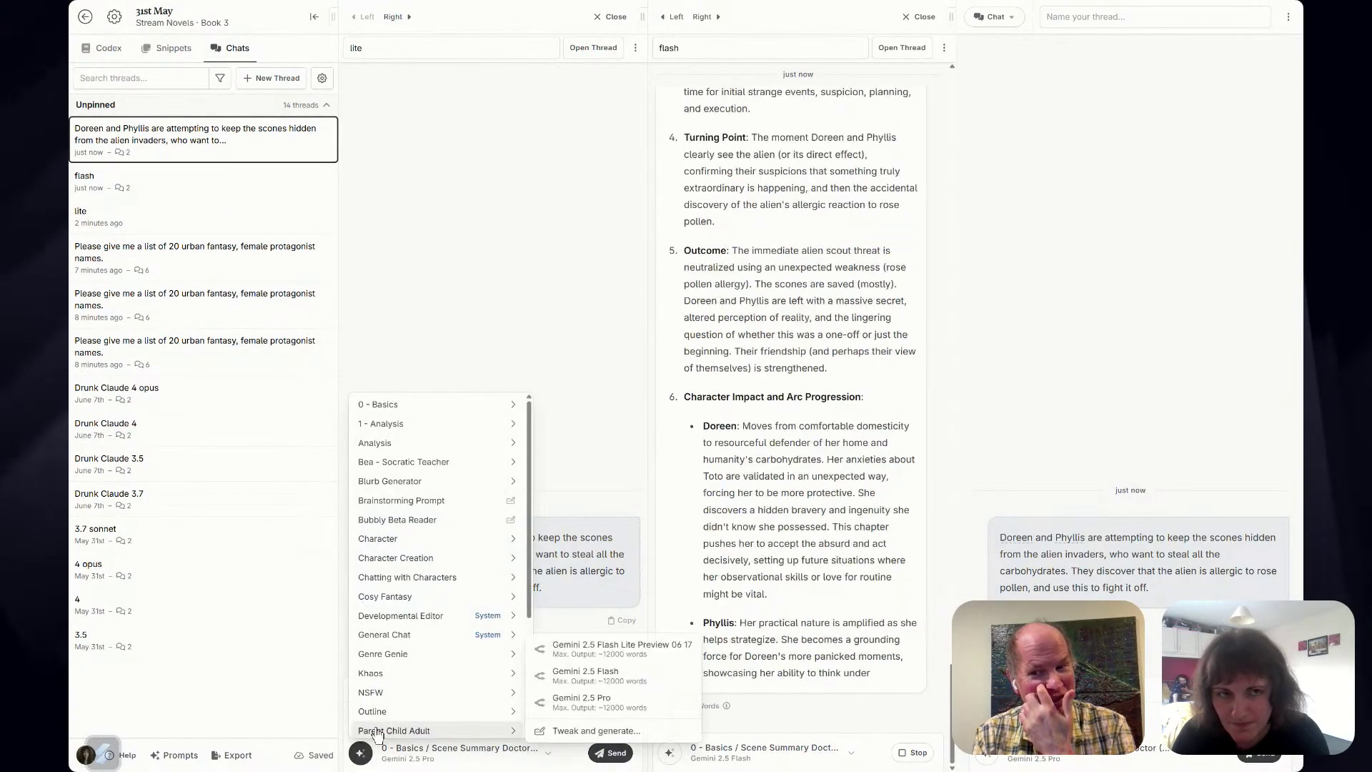
{"action": "mouse_move", "coordinate": [518, 404]}
{"action": "mouse_move", "coordinate": [615, 404]}
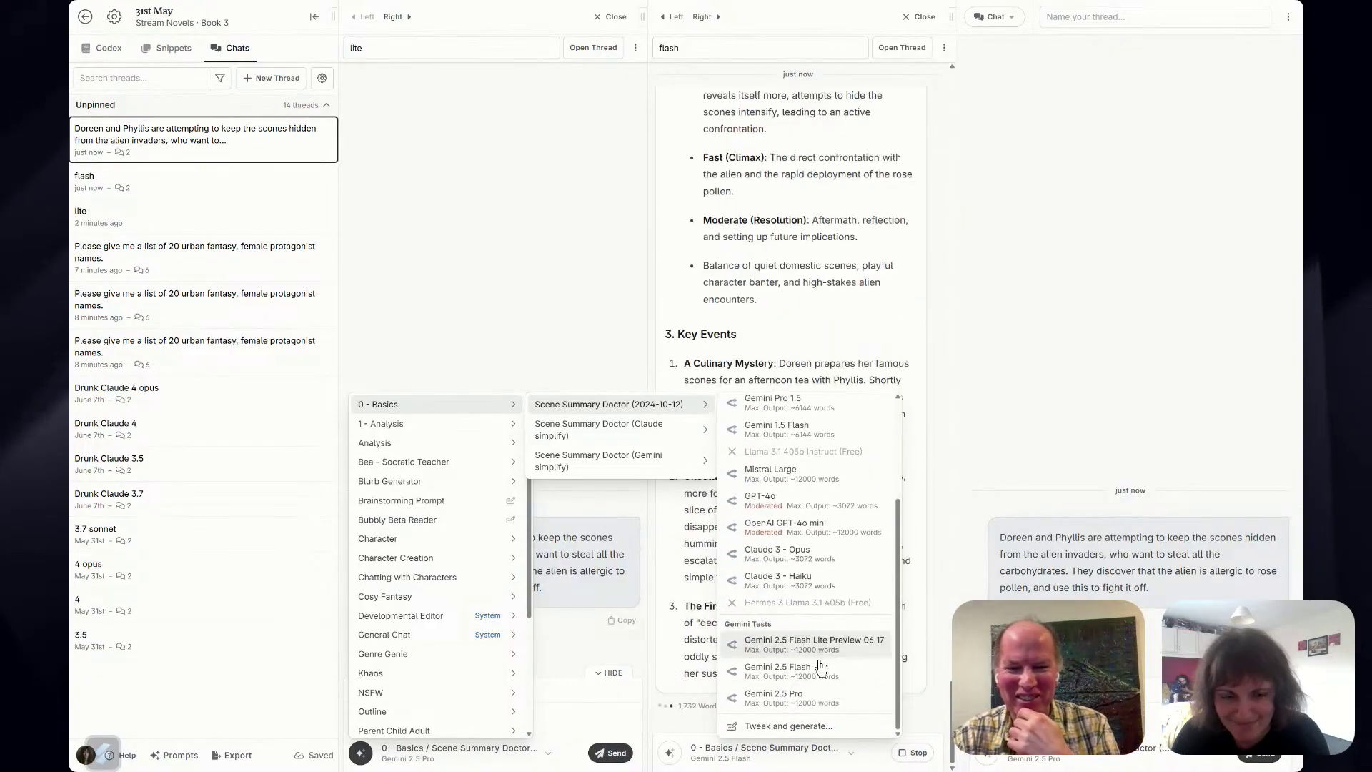
{"action": "left_click", "coordinate": [815, 668]}
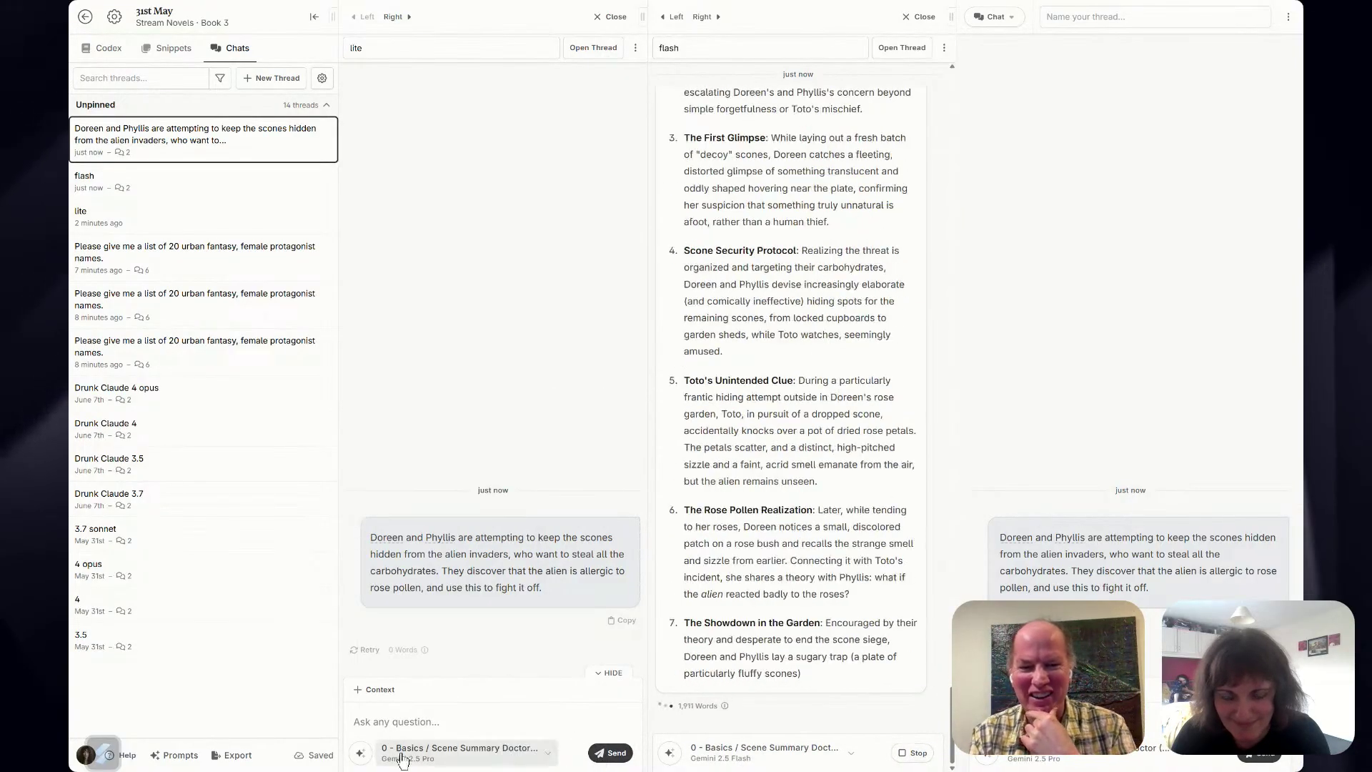
Try to switch the lite column's model to Gemini 2.5 Flash Lite Preview 06 17.
{"action": "left_click", "coordinate": [465, 751]}
{"action": "scroll", "coordinate": [490, 643], "scroll_direction": "down", "scroll_amount": 2}
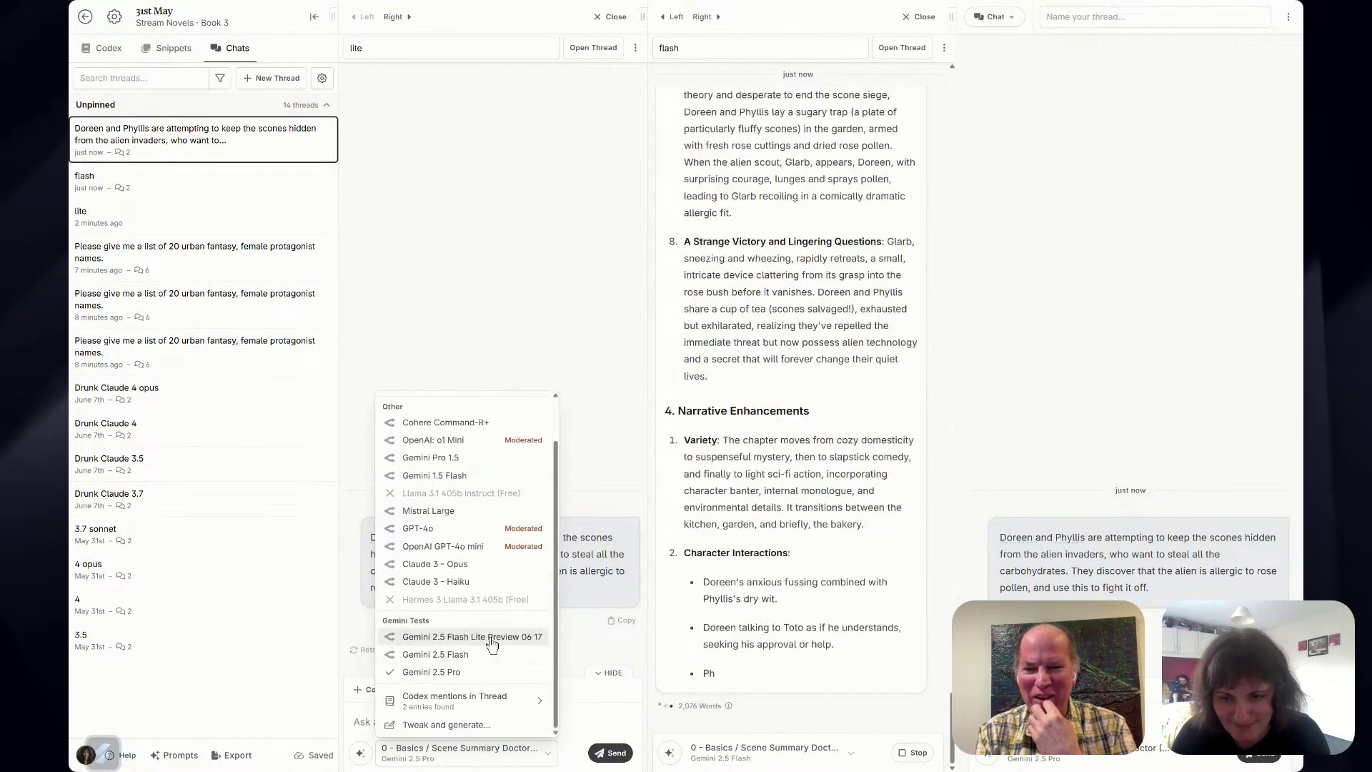
{"action": "left_click", "coordinate": [488, 641]}
{"action": "left_click", "coordinate": [478, 754]}
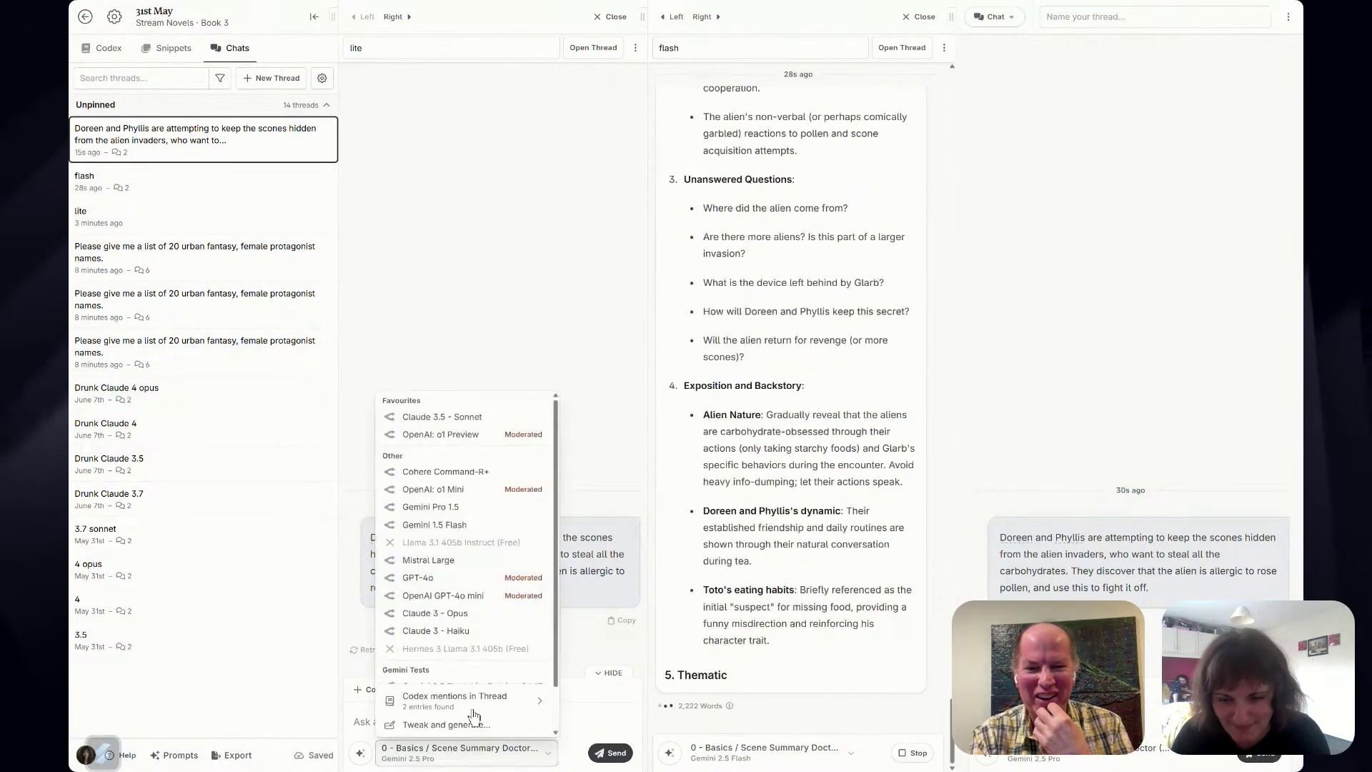
{"action": "scroll", "coordinate": [489, 651], "scroll_direction": "down", "scroll_amount": 2}
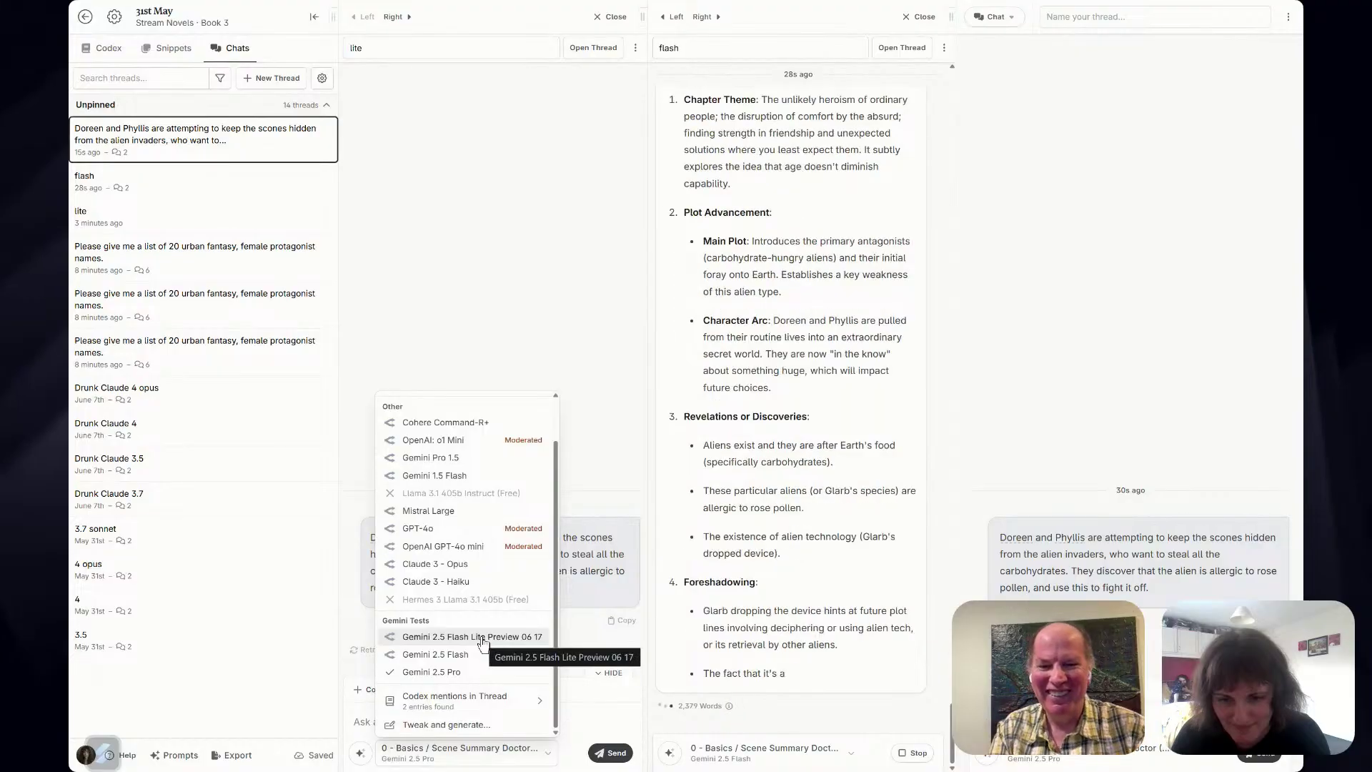
{"action": "left_click", "coordinate": [473, 672]}
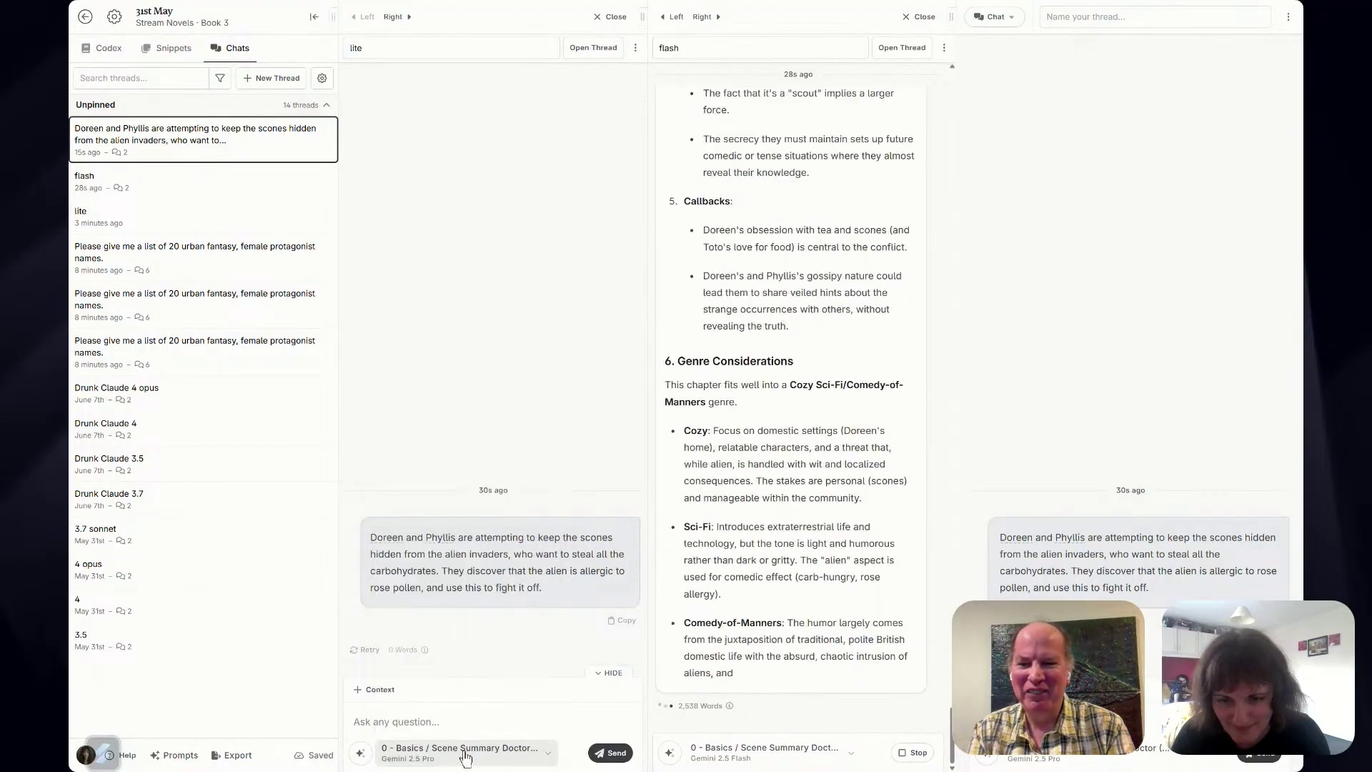
{"action": "left_click", "coordinate": [462, 751]}
{"action": "scroll", "coordinate": [452, 645], "scroll_direction": "down", "scroll_amount": 1}
{"action": "left_click", "coordinate": [452, 645]}
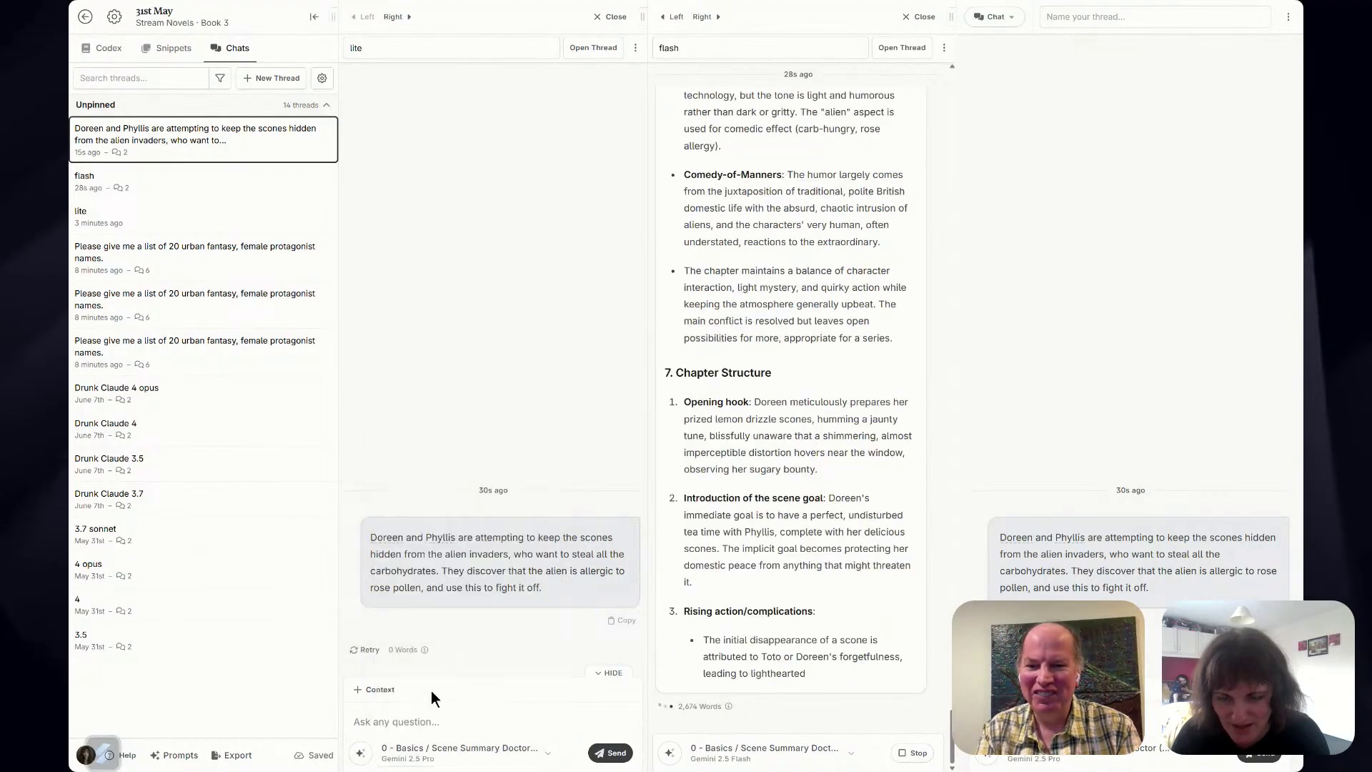
{"action": "left_click", "coordinate": [462, 750]}
{"action": "scroll", "coordinate": [470, 669], "scroll_direction": "down", "scroll_amount": 1}
{"action": "left_click", "coordinate": [470, 669]}
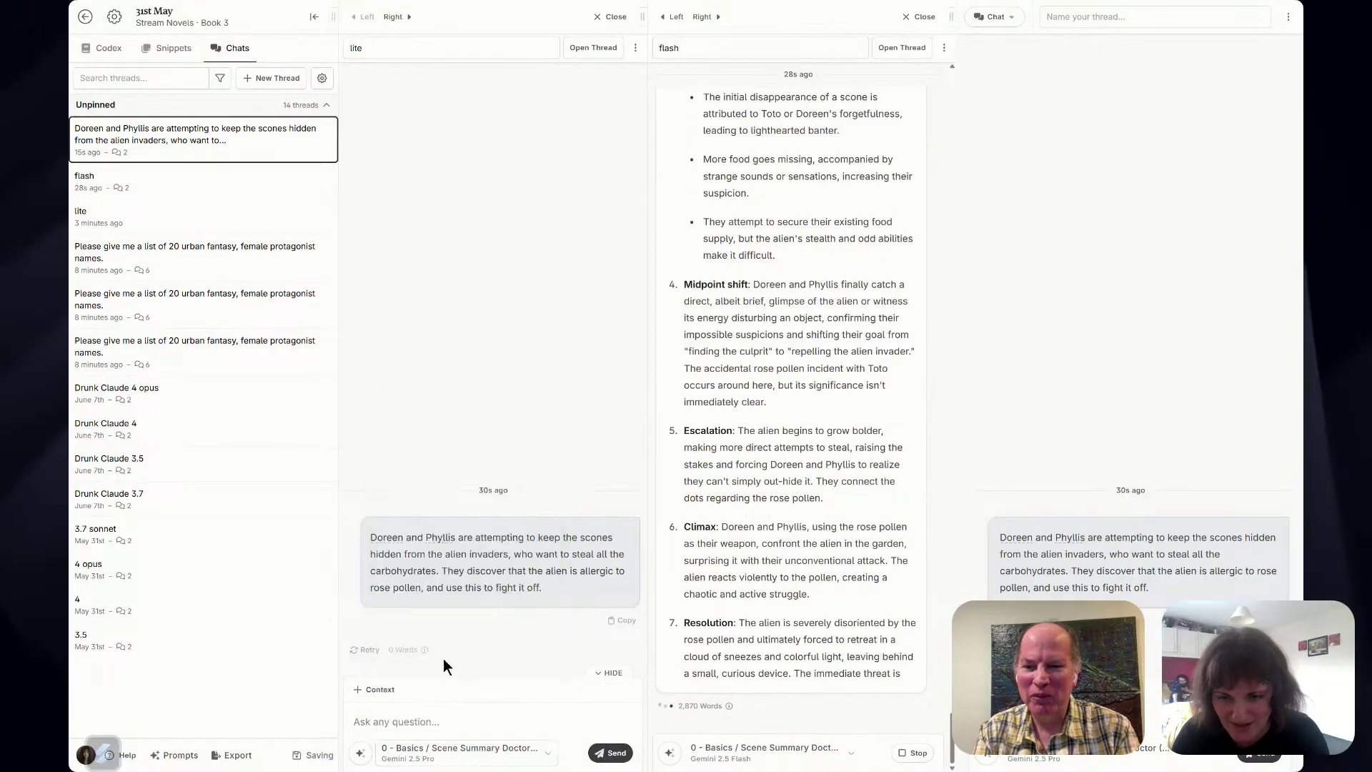
Close the lite column and retry the response in the unnamed chat with Gemini 2.5 Flash Lite Preview 06 17.
{"action": "left_click", "coordinate": [613, 20]}
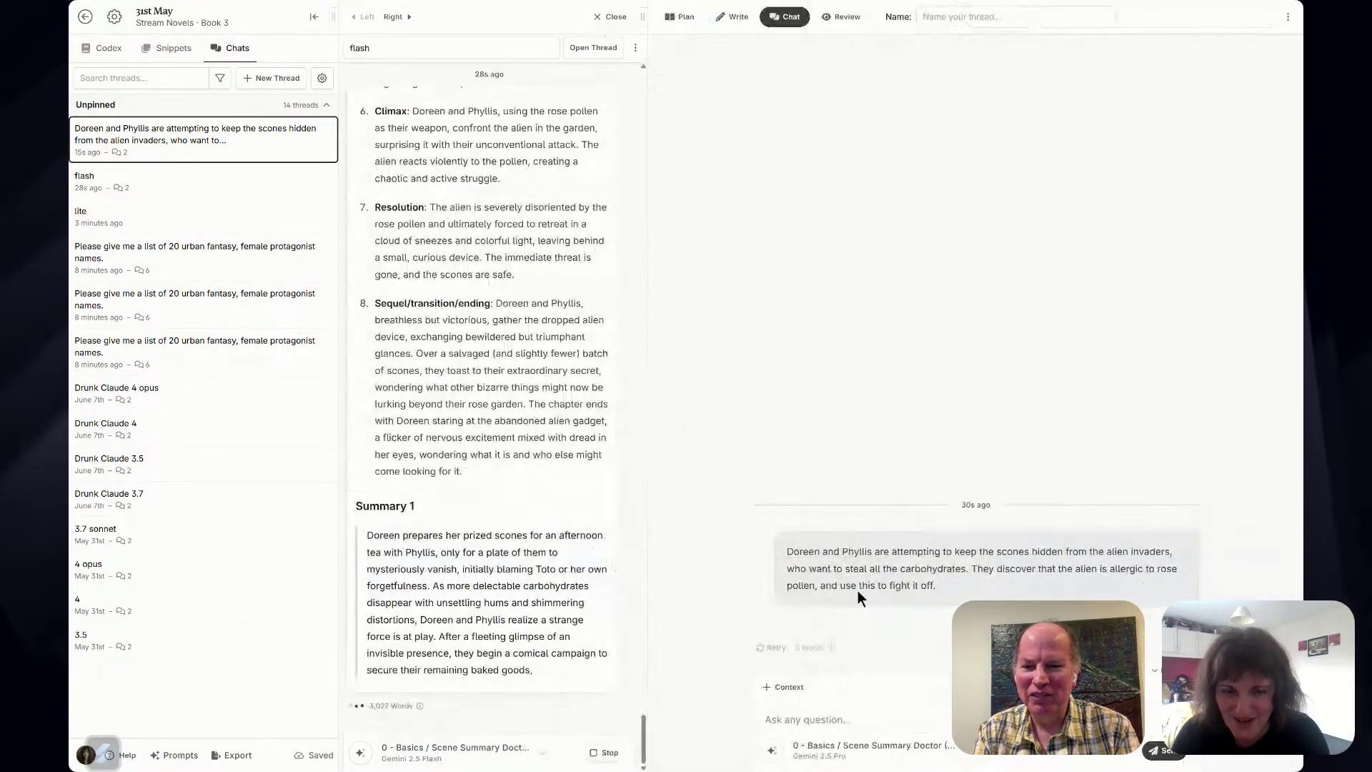
{"action": "left_click", "coordinate": [869, 747]}
{"action": "scroll", "coordinate": [899, 628], "scroll_direction": "down", "scroll_amount": 2}
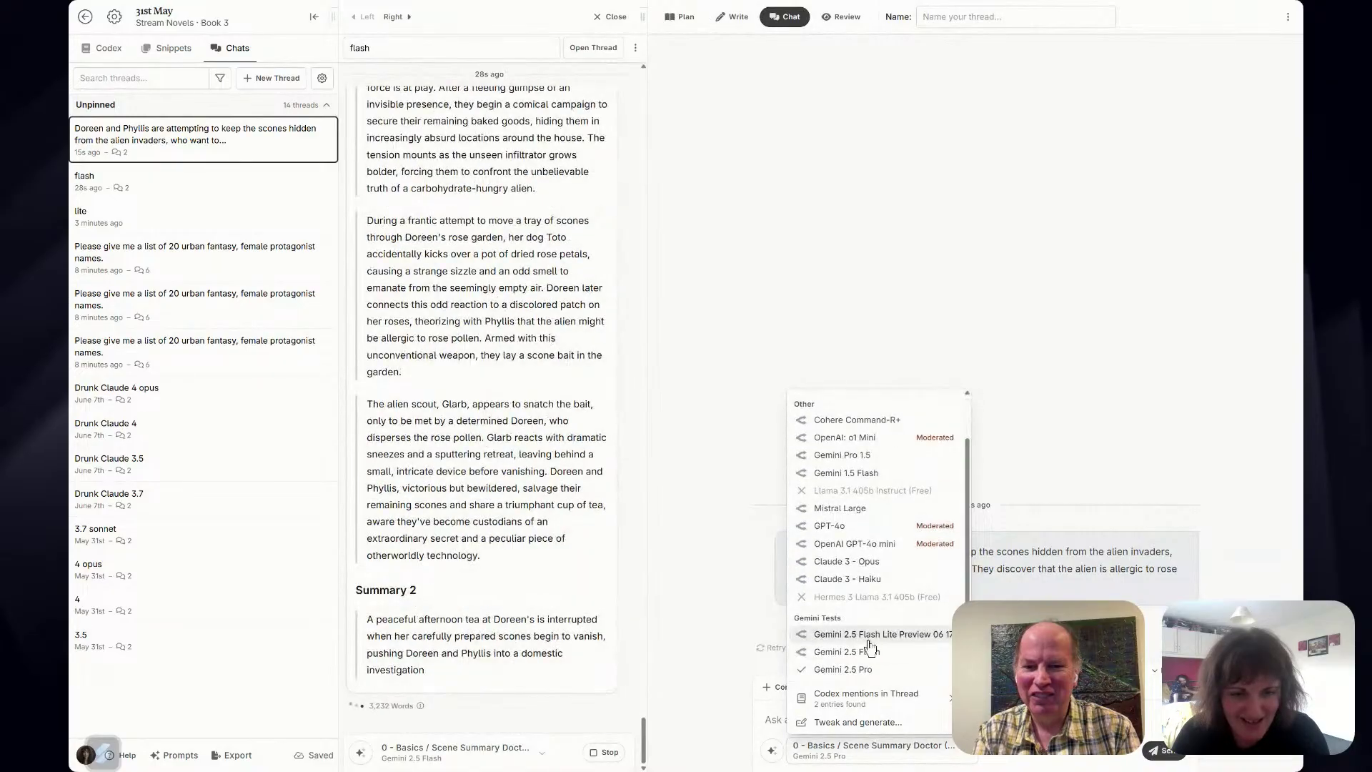
{"action": "left_click", "coordinate": [870, 644]}
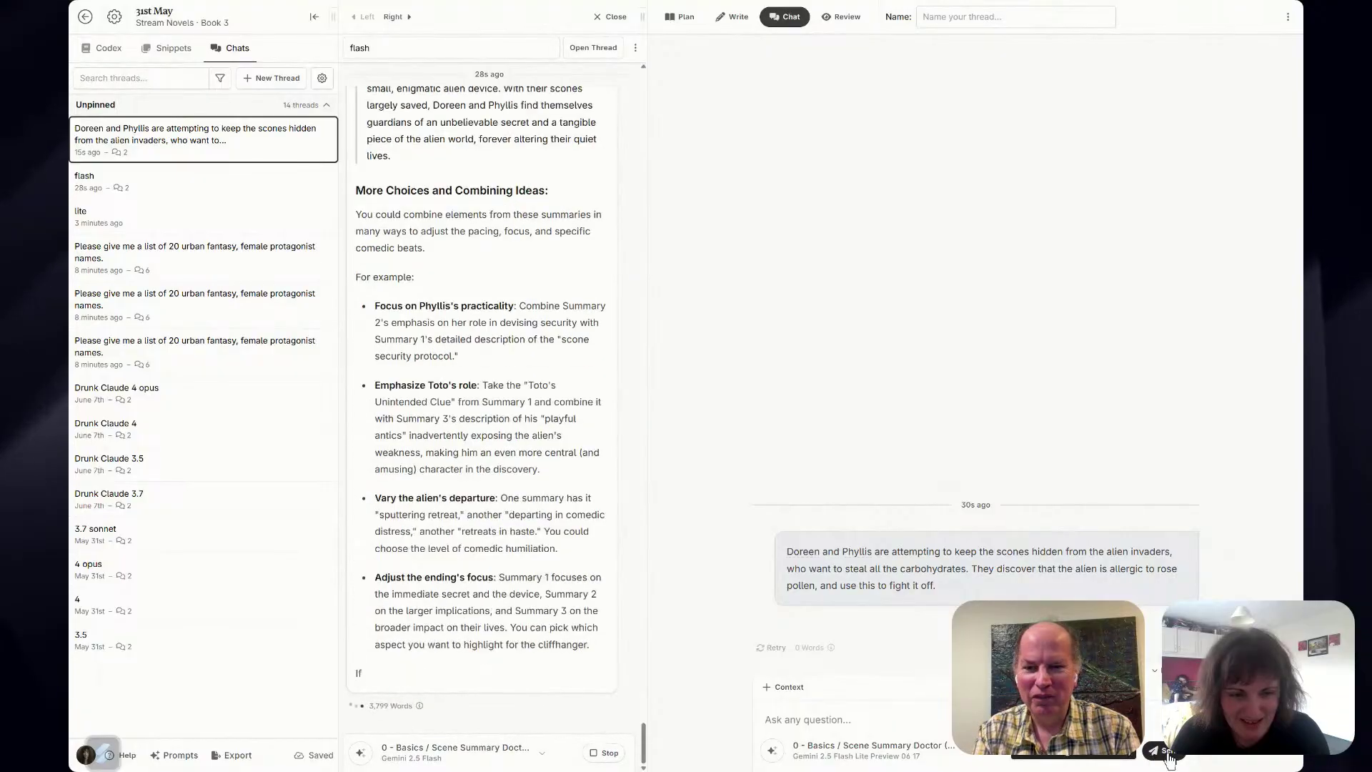
{"action": "left_click", "coordinate": [782, 653]}
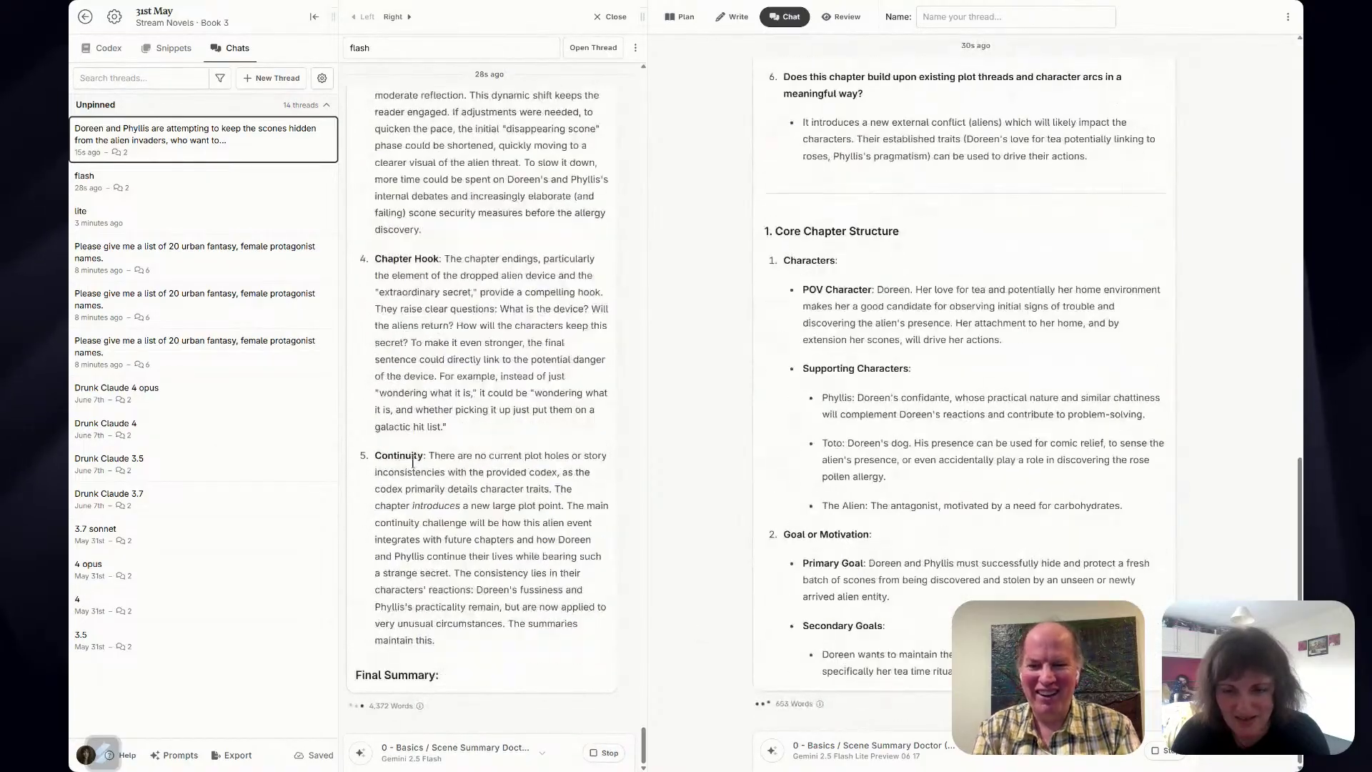
Split the unnamed Flash Lite thread into its own column beside the flash thread.
{"action": "mouse_move", "coordinate": [421, 707]}
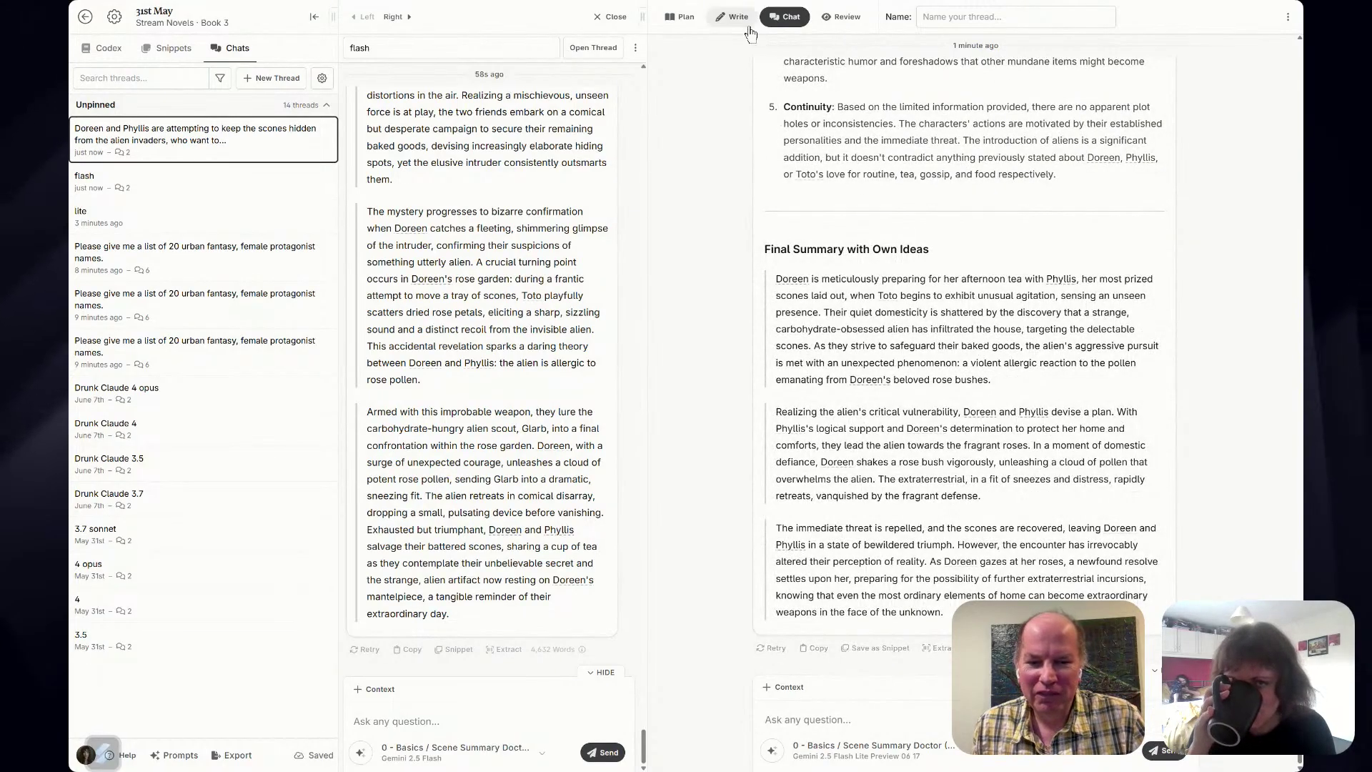
{"action": "left_click", "coordinate": [1288, 17]}
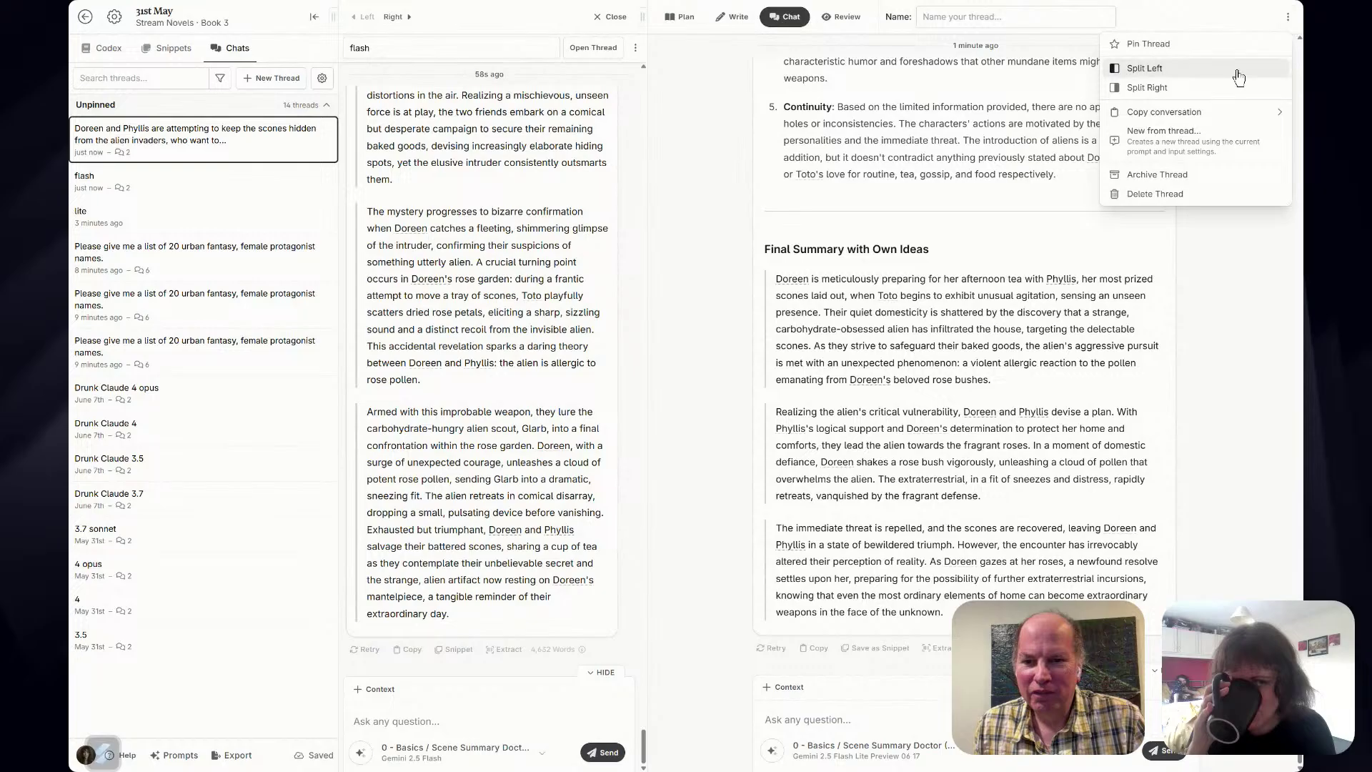
{"action": "left_click", "coordinate": [1191, 71]}
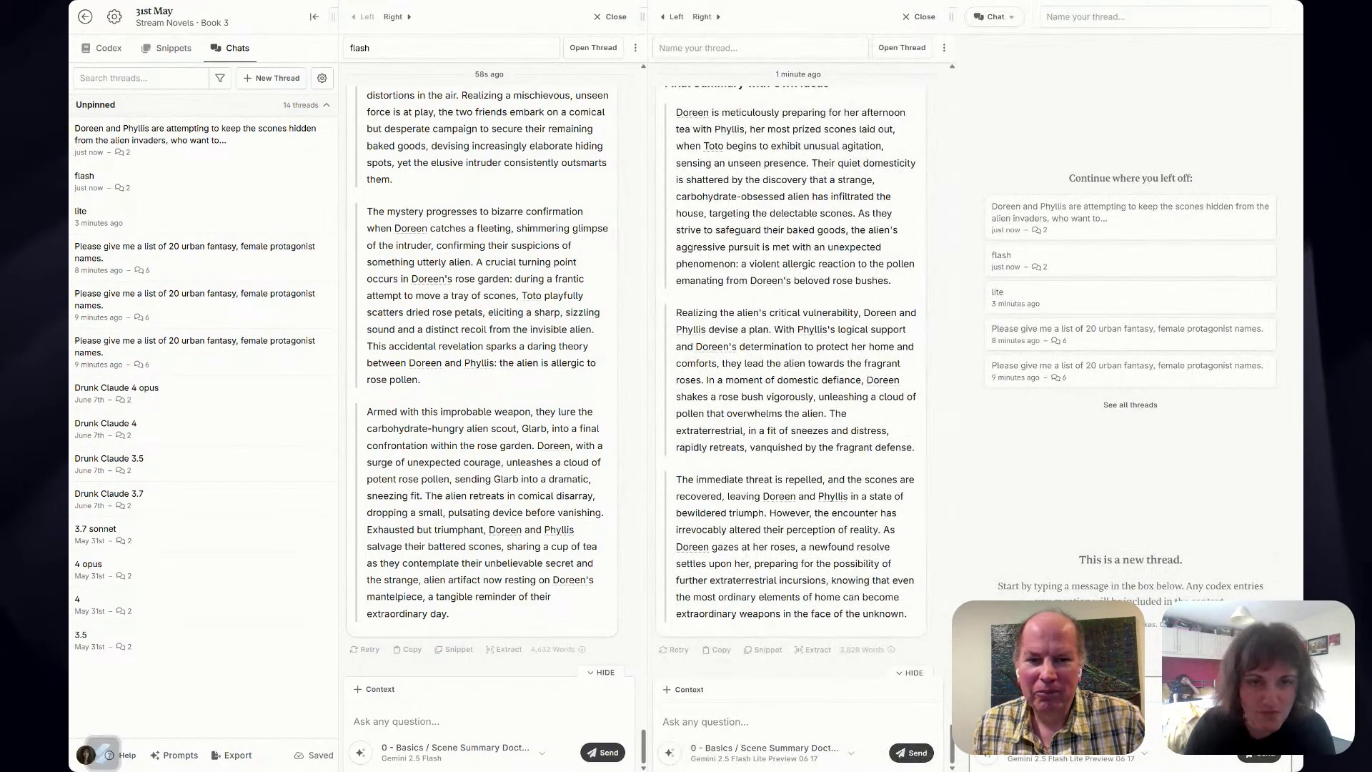
Send the Doreen and Phyllis scene message in the new thread using Scene Summary Doctor (2024-10-12) with Gemini 2.5 Pro.
{"action": "left_click", "coordinate": [990, 759]}
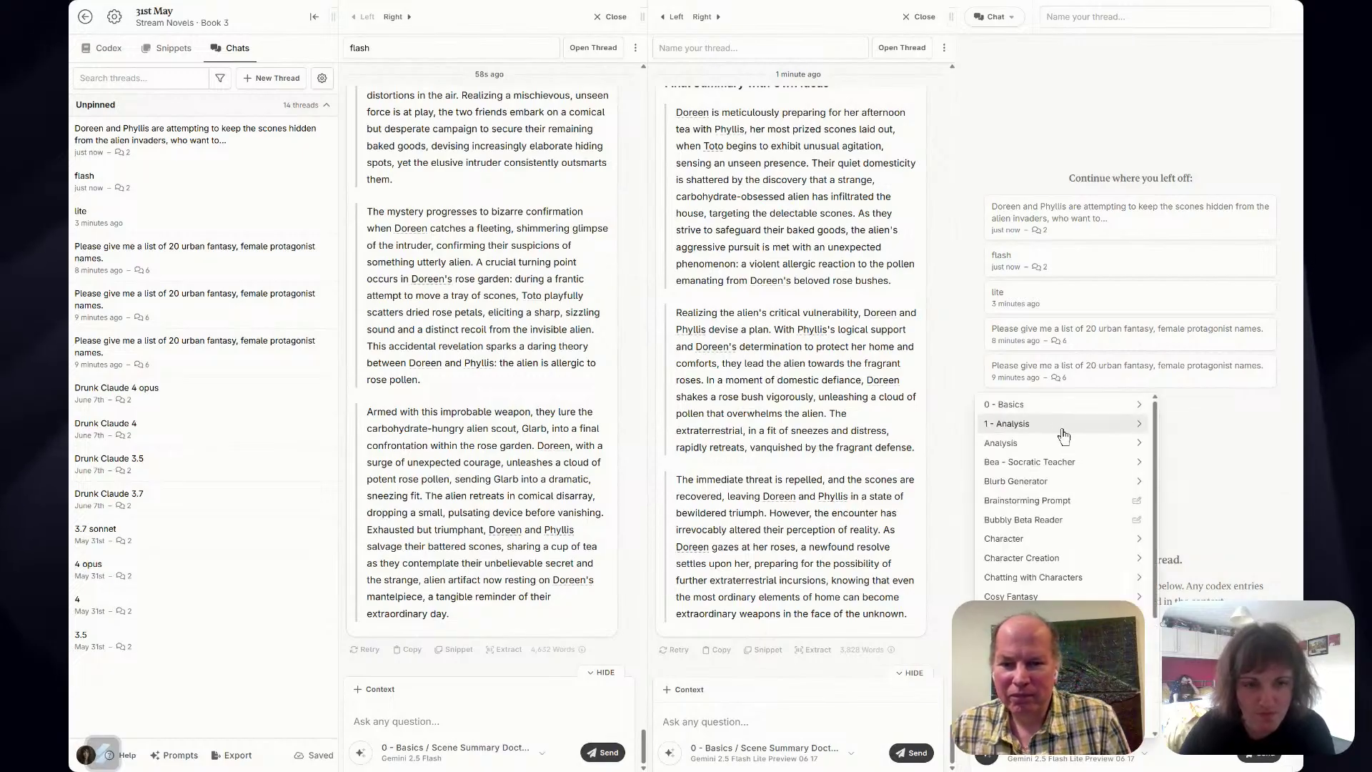
{"action": "mouse_move", "coordinate": [1058, 404]}
{"action": "mouse_move", "coordinate": [911, 406]}
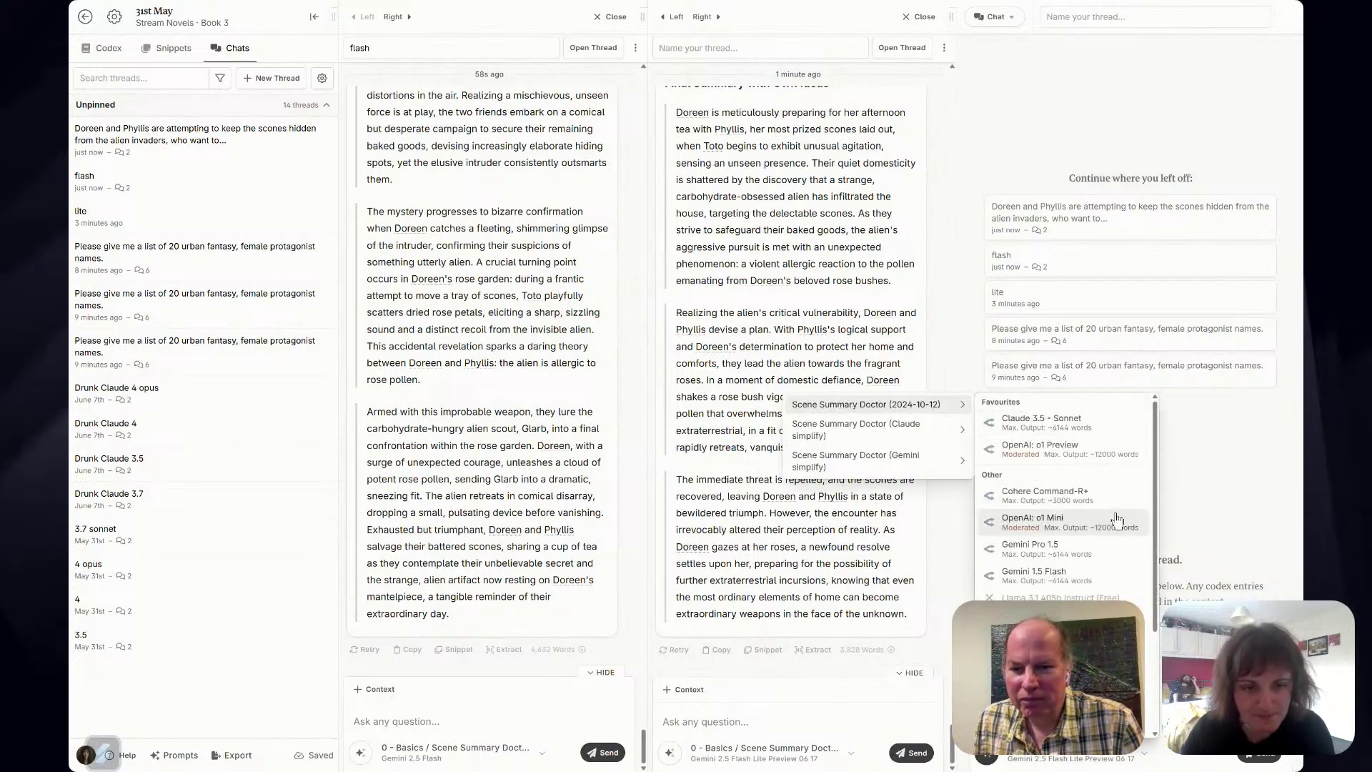
{"action": "scroll", "coordinate": [1058, 572], "scroll_direction": "down", "scroll_amount": 2}
{"action": "left_click", "coordinate": [1058, 683]}
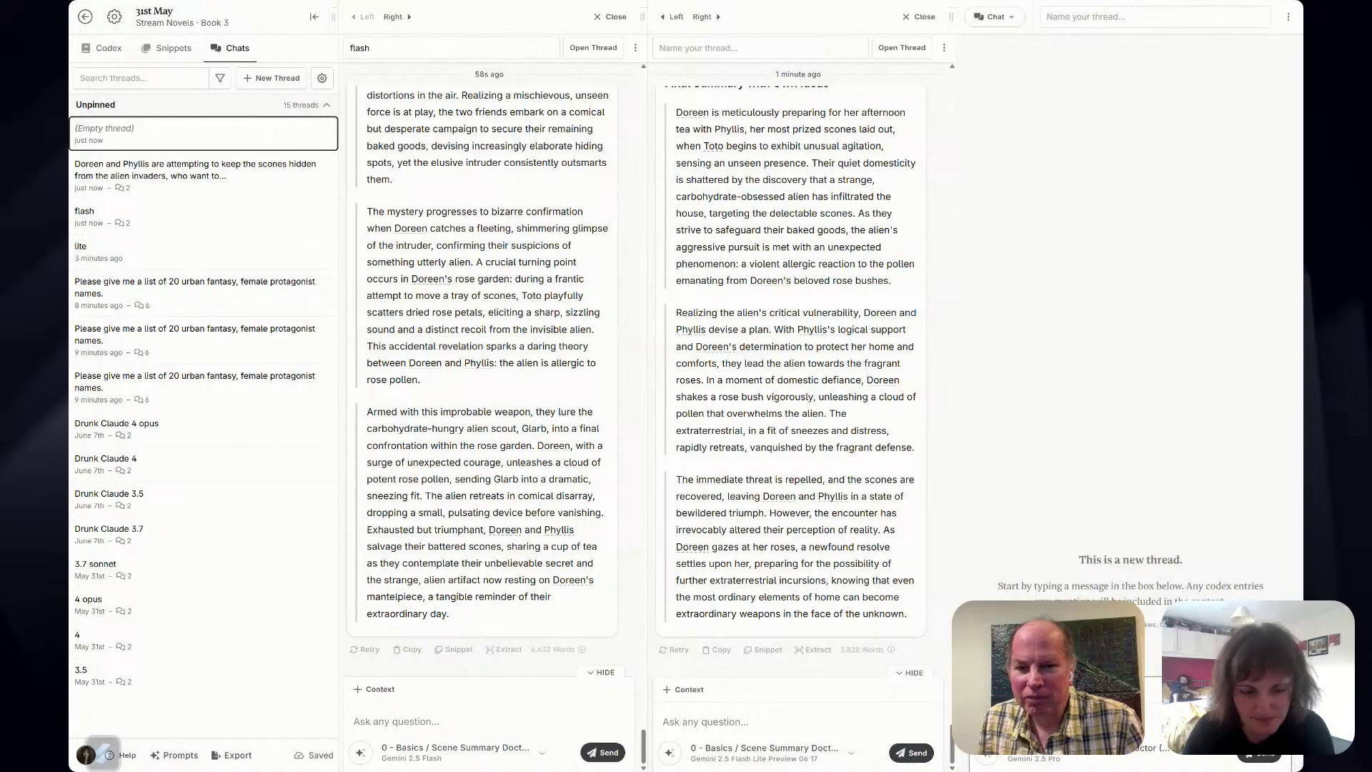
{"action": "left_click", "coordinate": [1258, 763]}
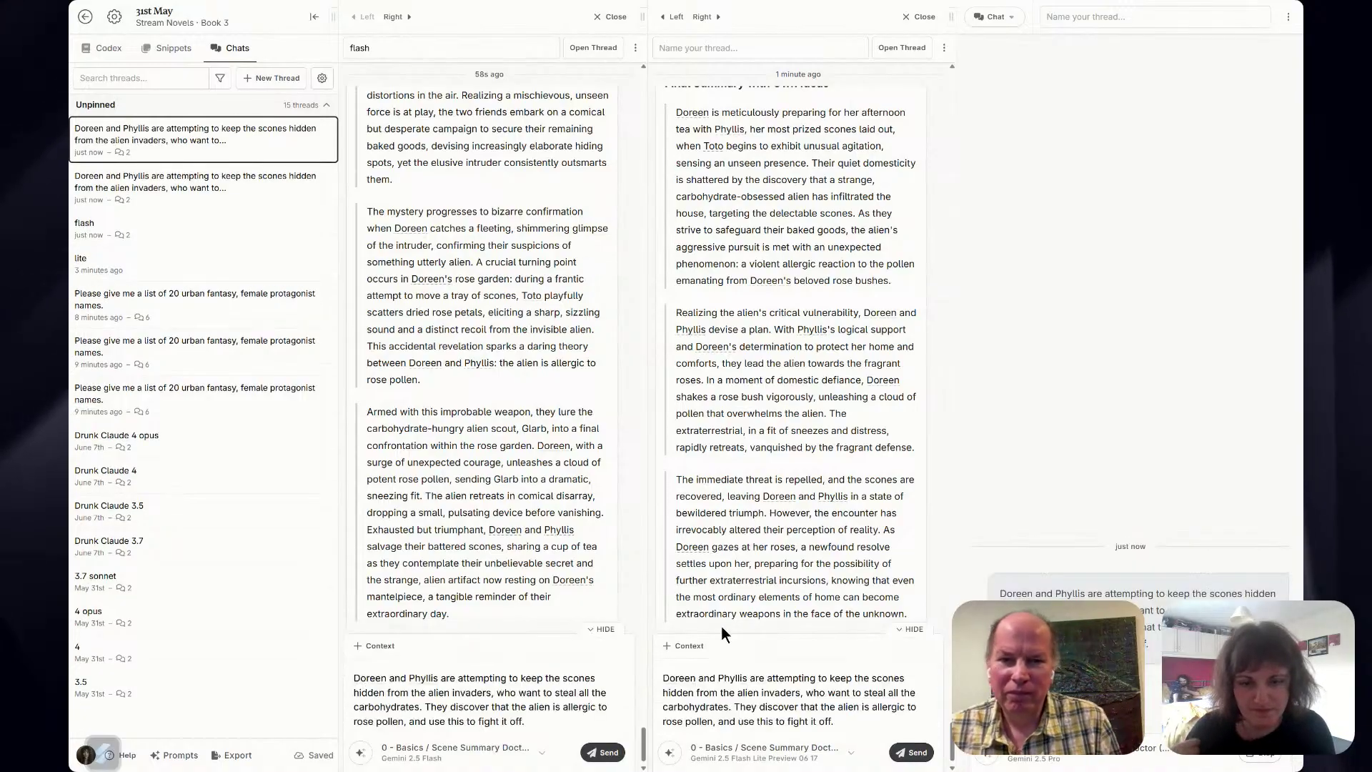
Review the flash chat's response from its opening thoughts and missing elements through the outline validation questions.
{"action": "scroll", "coordinate": [644, 72], "scroll_direction": "up", "scroll_amount": 20}
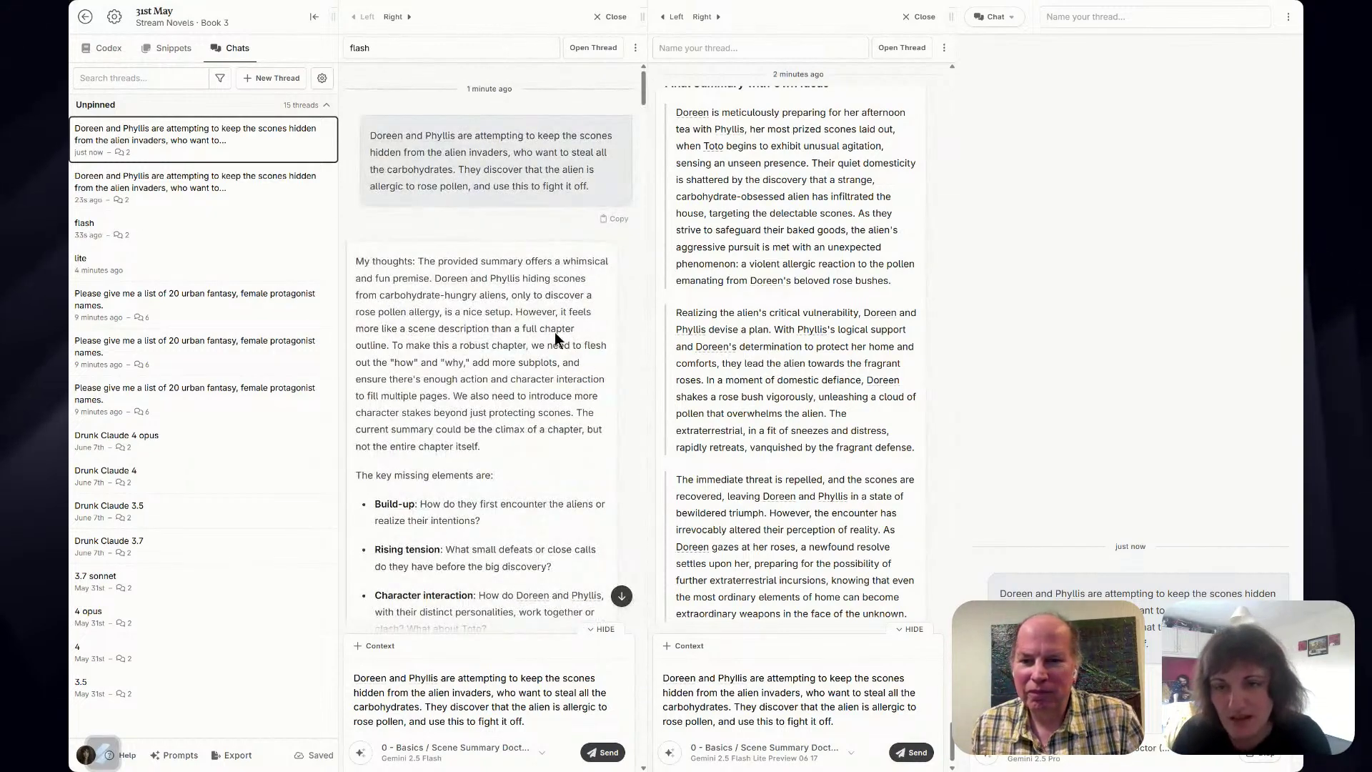
{"action": "scroll", "coordinate": [523, 300], "scroll_direction": "down", "scroll_amount": 1}
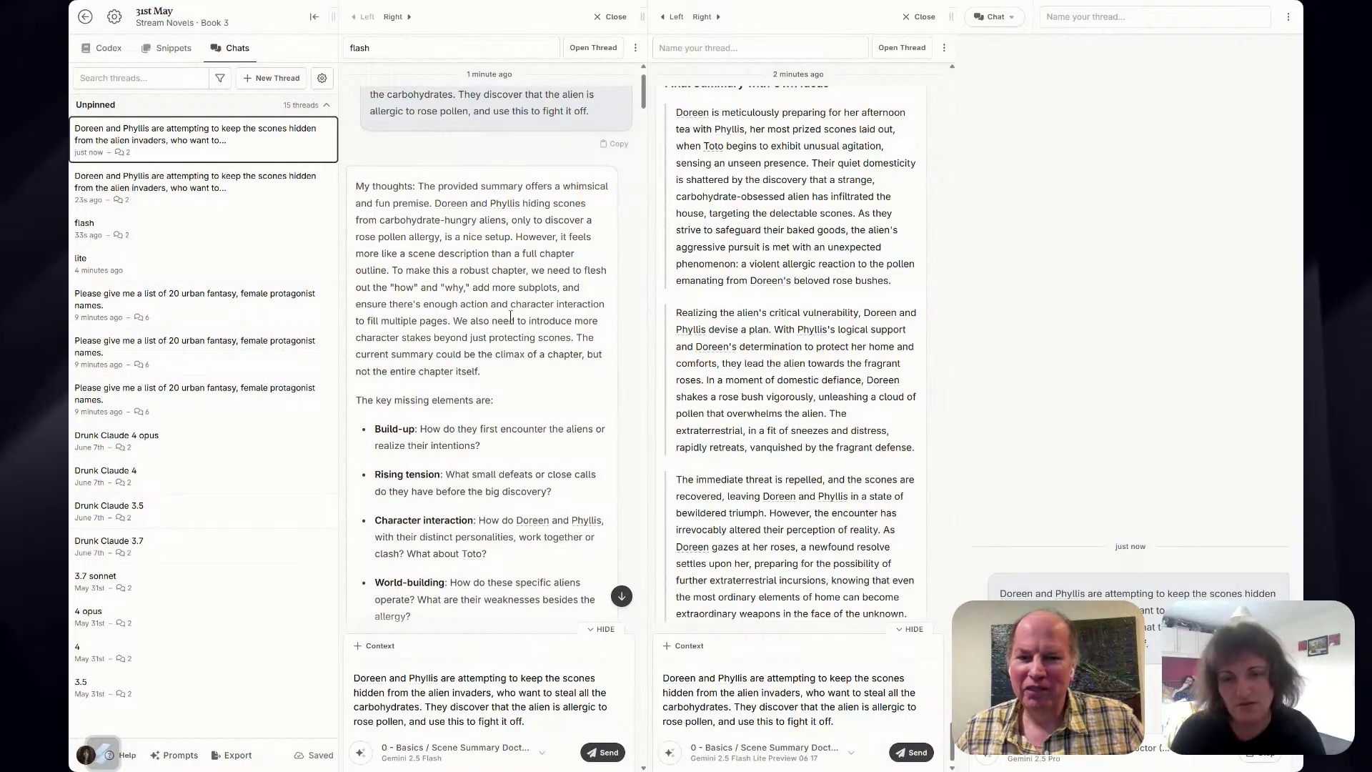
{"action": "scroll", "coordinate": [511, 316], "scroll_direction": "down", "scroll_amount": 3}
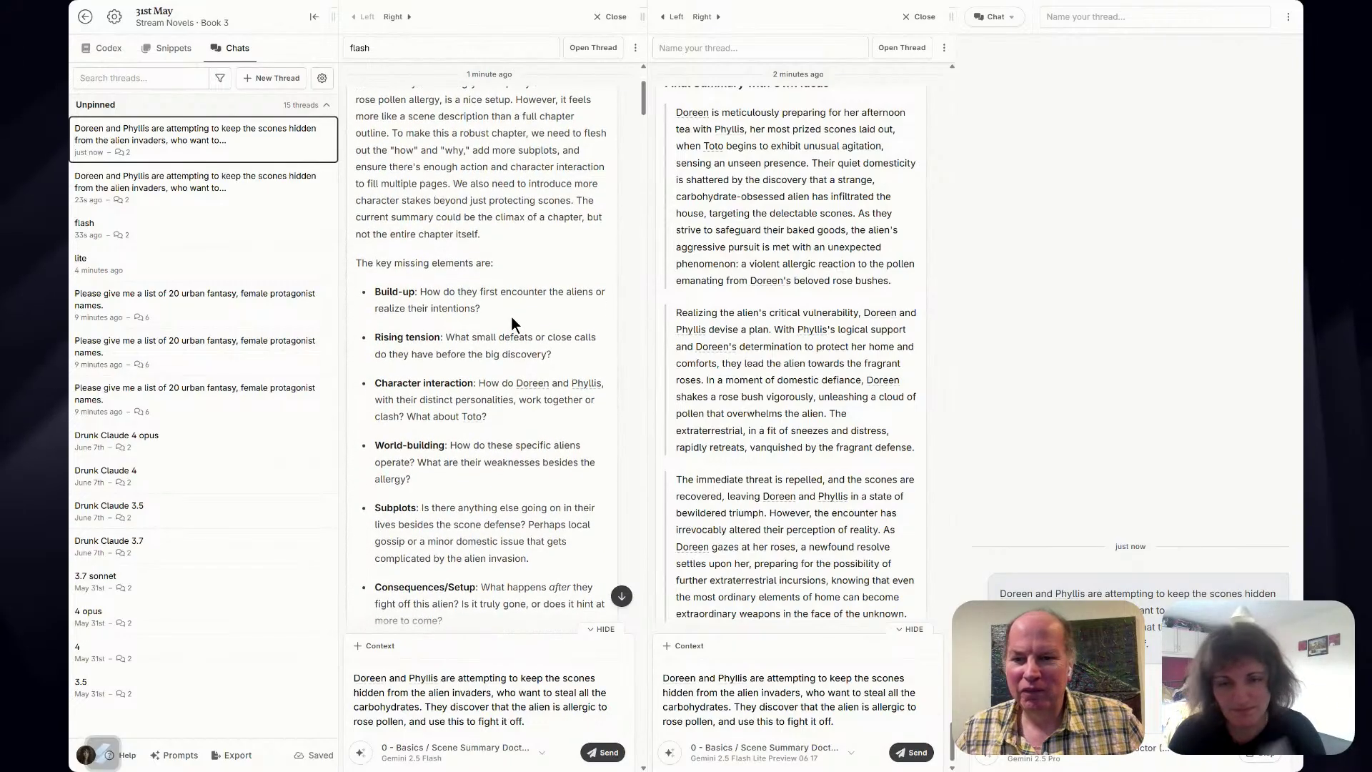
{"action": "scroll", "coordinate": [511, 315], "scroll_direction": "down", "scroll_amount": 2}
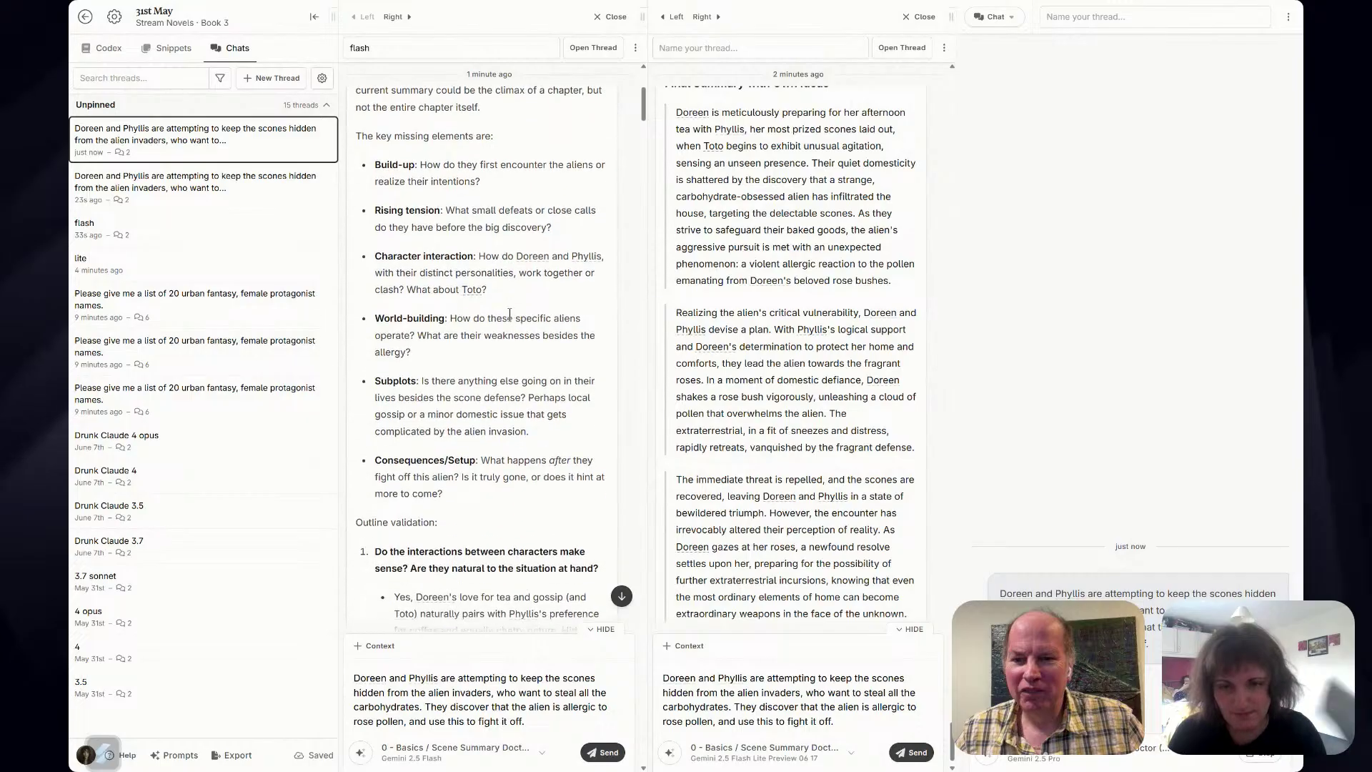
{"action": "scroll", "coordinate": [508, 316], "scroll_direction": "down", "scroll_amount": 1}
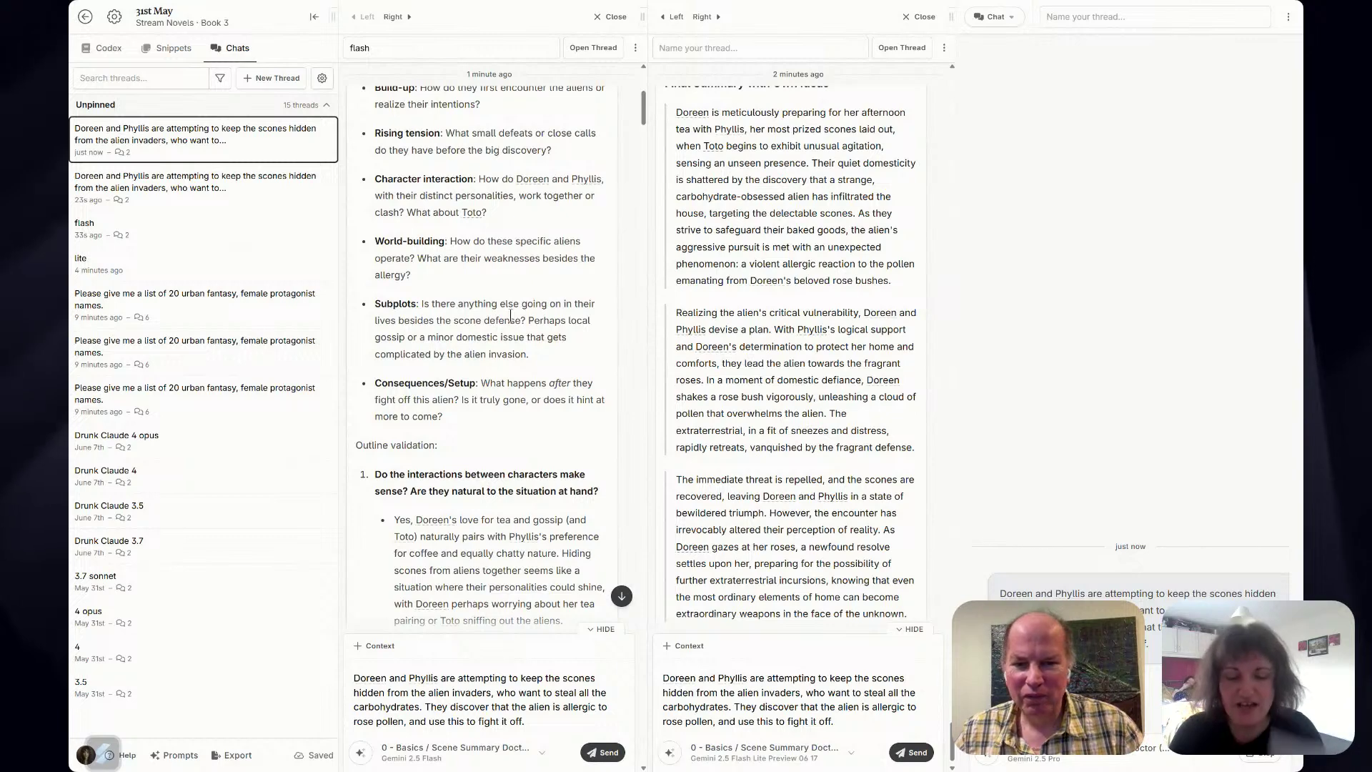
{"action": "scroll", "coordinate": [510, 315], "scroll_direction": "down", "scroll_amount": 1}
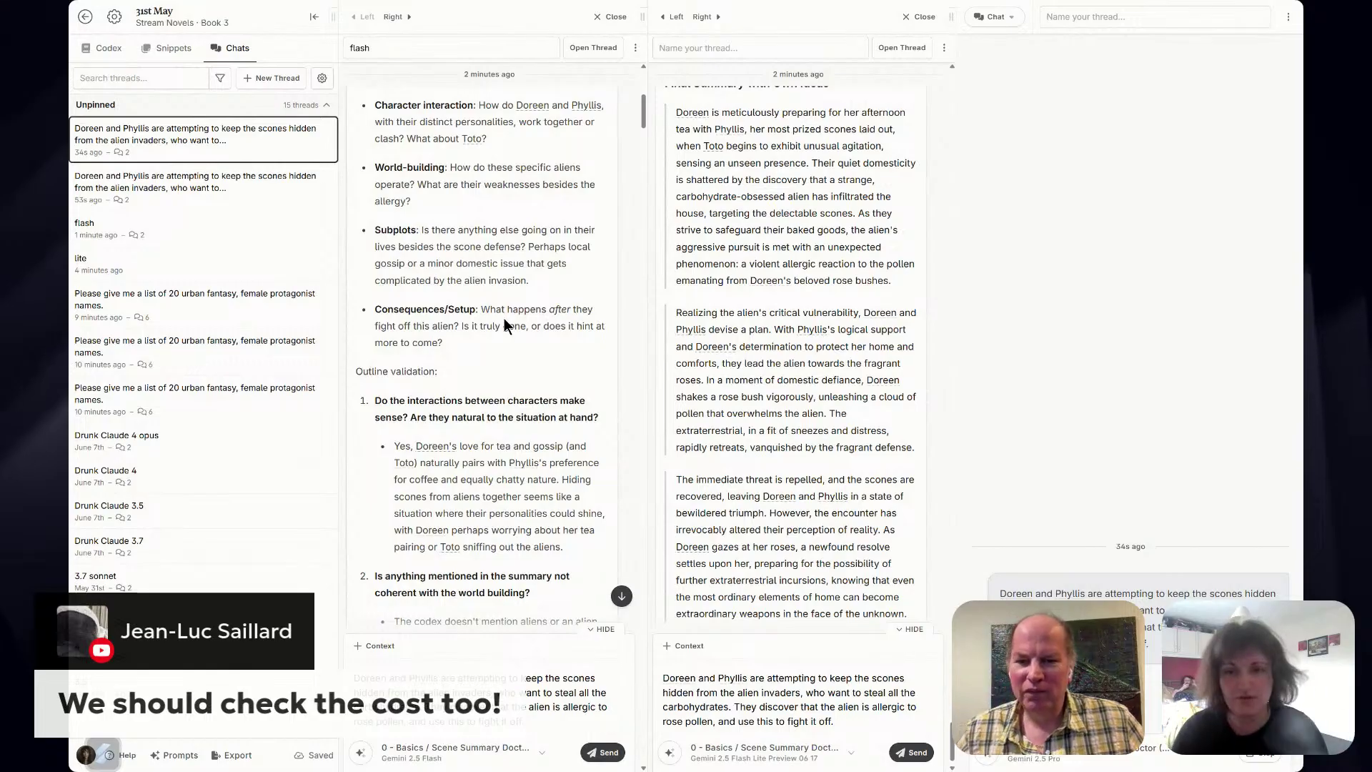
{"action": "scroll", "coordinate": [503, 319], "scroll_direction": "down", "scroll_amount": 1}
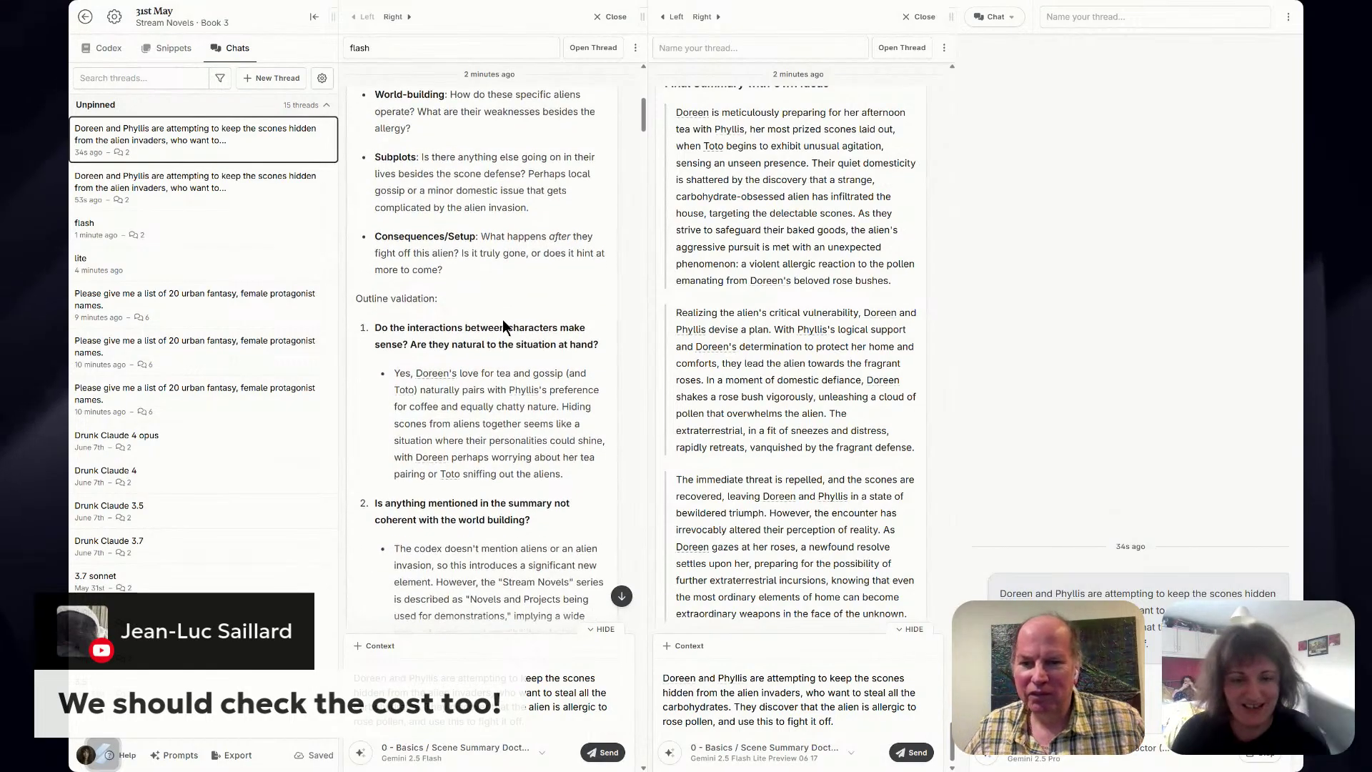
{"action": "scroll", "coordinate": [501, 318], "scroll_direction": "down", "scroll_amount": 1}
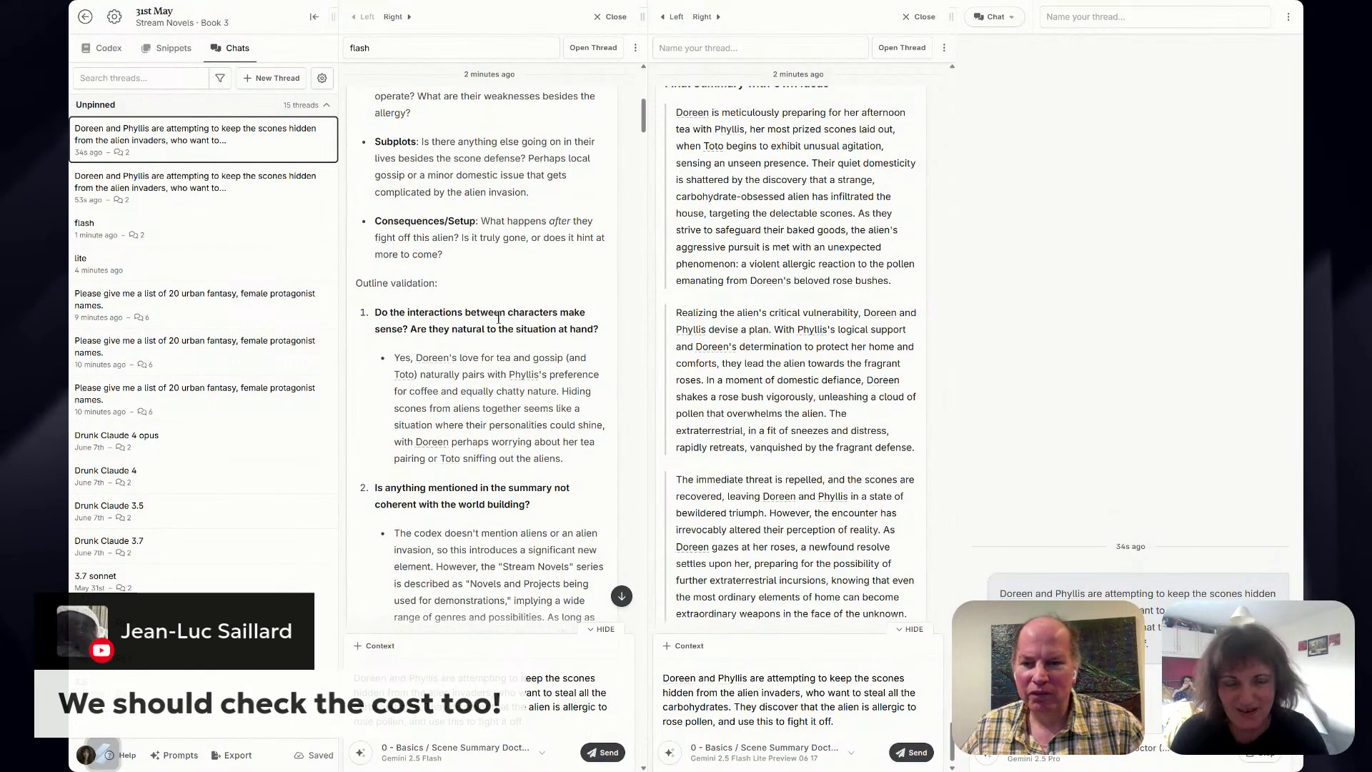
{"action": "scroll", "coordinate": [499, 323], "scroll_direction": "down", "scroll_amount": 1}
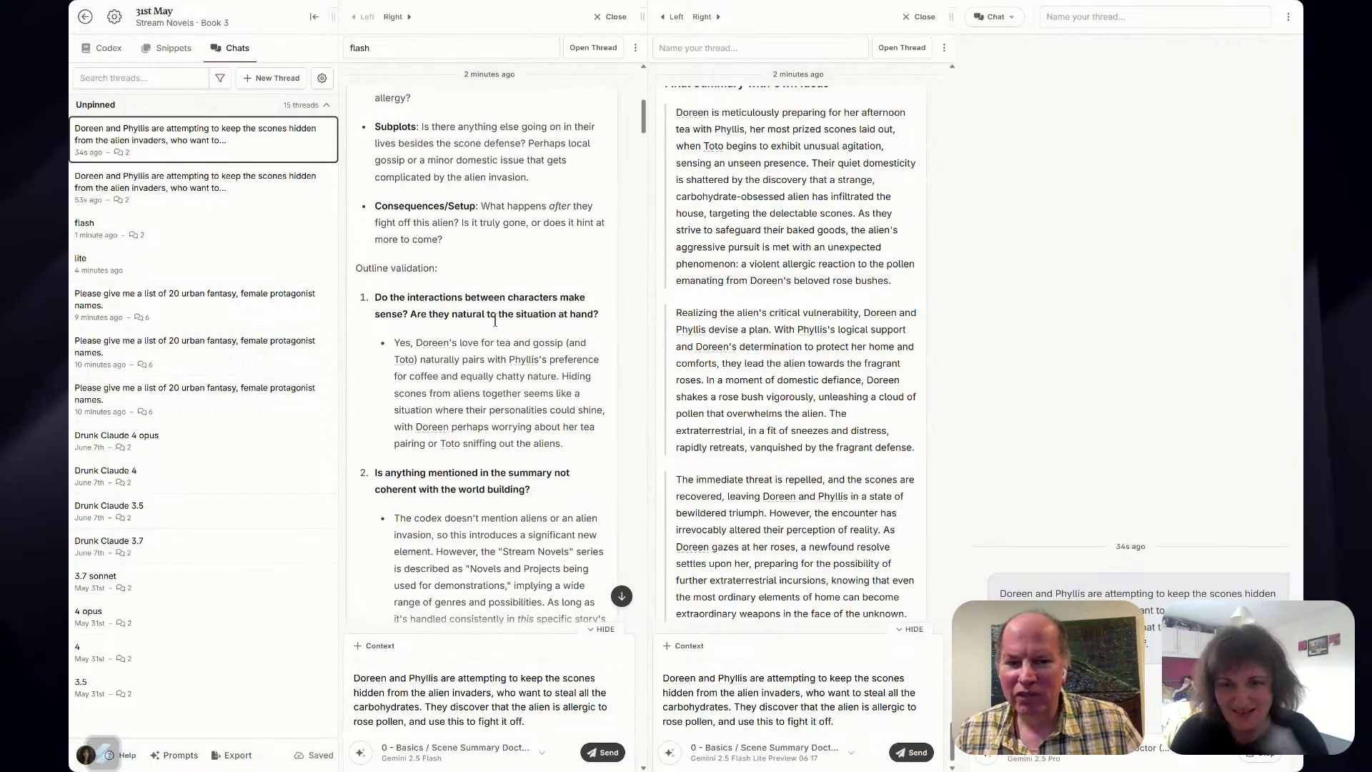
{"action": "scroll", "coordinate": [494, 329], "scroll_direction": "down", "scroll_amount": 1}
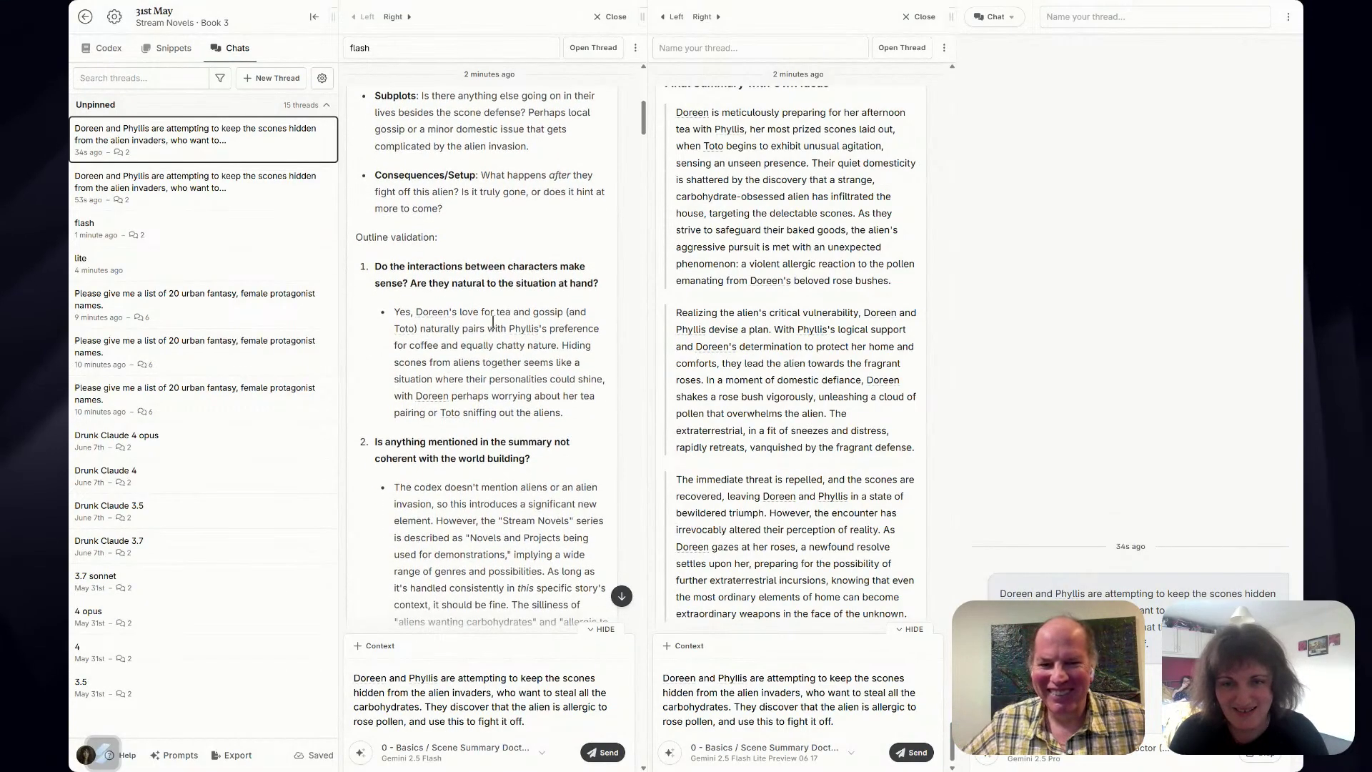
{"action": "scroll", "coordinate": [493, 329], "scroll_direction": "down", "scroll_amount": 1}
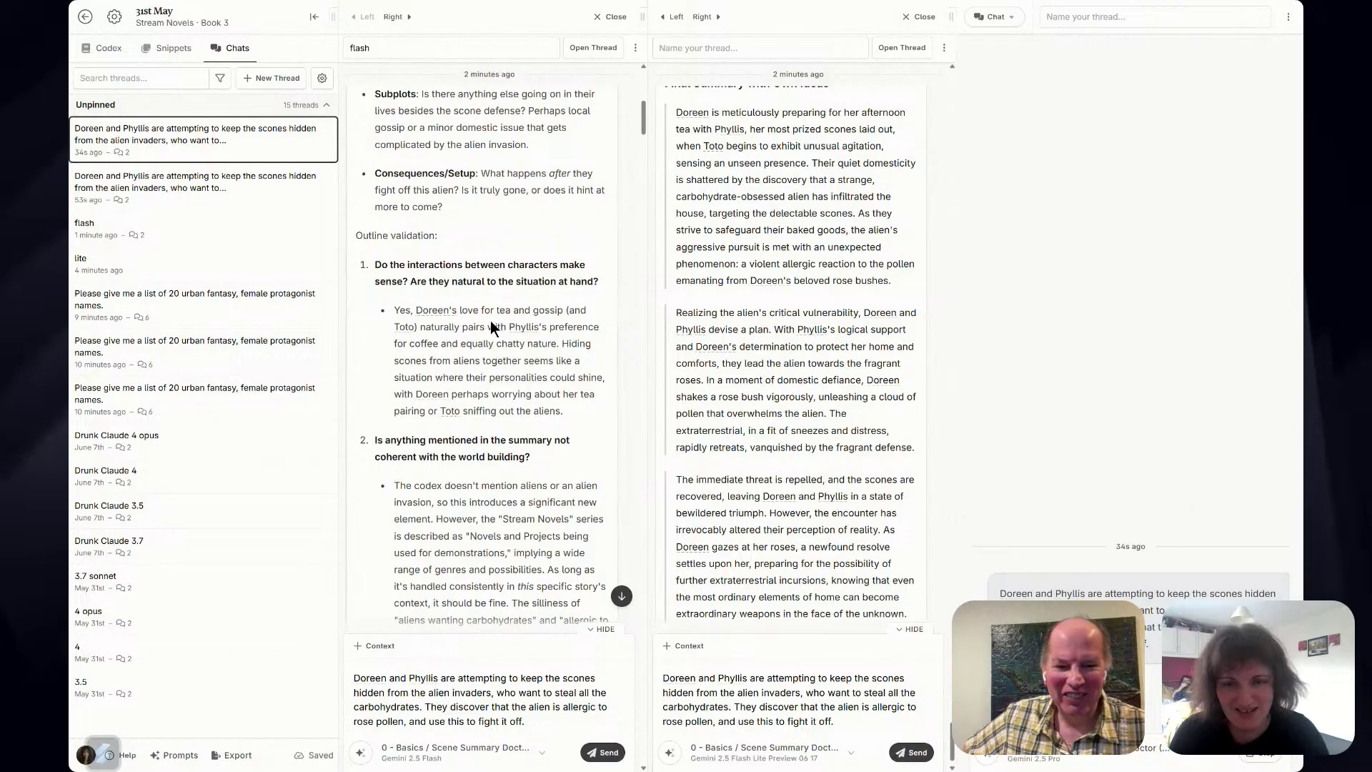
{"action": "scroll", "coordinate": [493, 330], "scroll_direction": "down", "scroll_amount": 5}
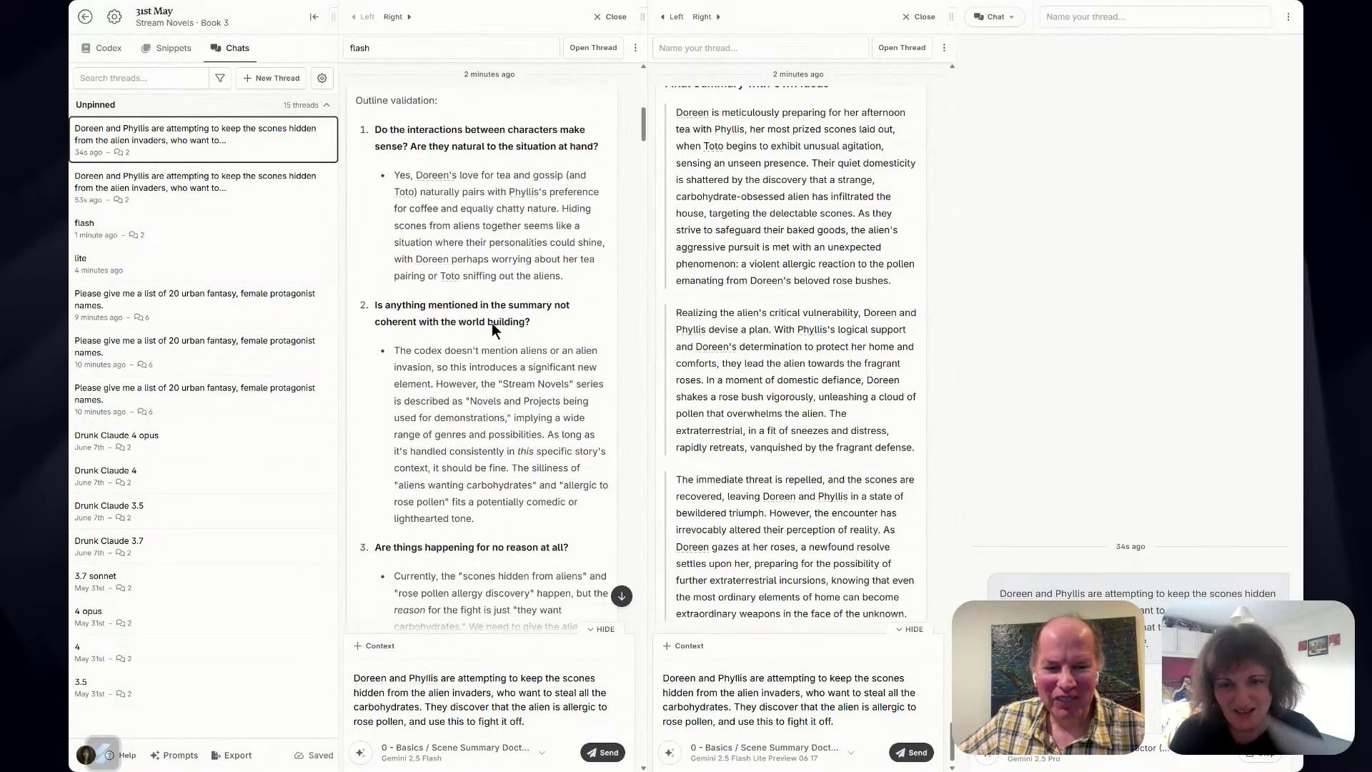
{"action": "scroll", "coordinate": [490, 325], "scroll_direction": "down", "scroll_amount": 3}
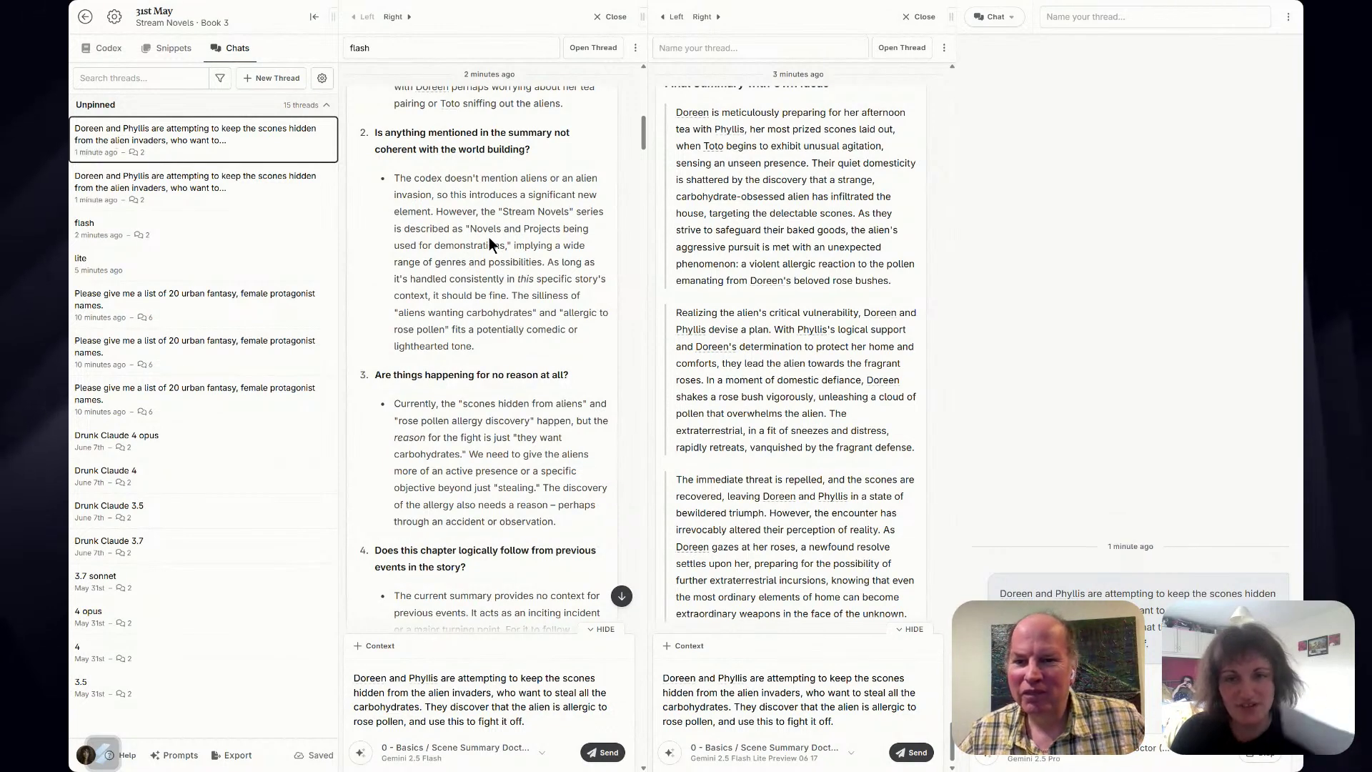
{"action": "scroll", "coordinate": [521, 296], "scroll_direction": "down", "scroll_amount": 1}
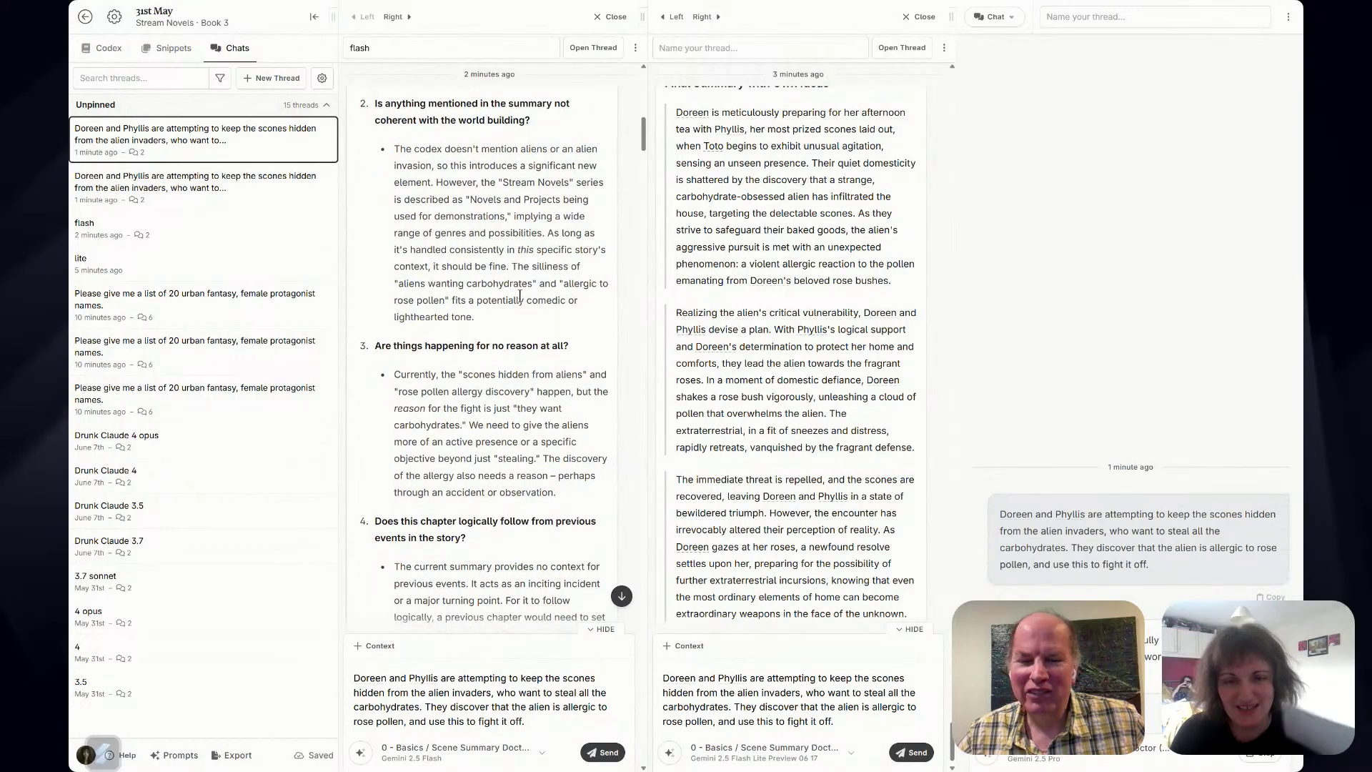
Read the flash chat's outline validation answers, from world-building coherence through plot threads and character arcs.
{"action": "scroll", "coordinate": [521, 297], "scroll_direction": "down", "scroll_amount": 2}
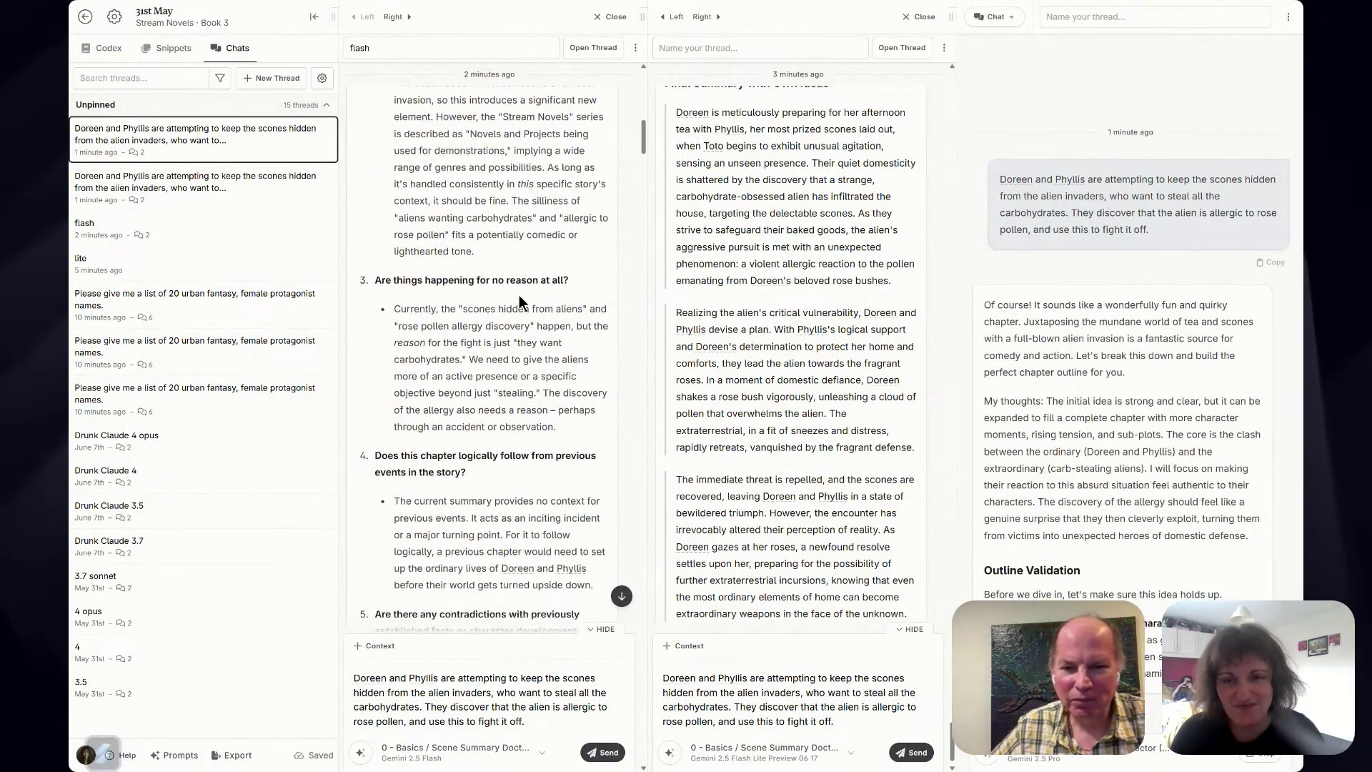
{"action": "scroll", "coordinate": [519, 294], "scroll_direction": "down", "scroll_amount": 4}
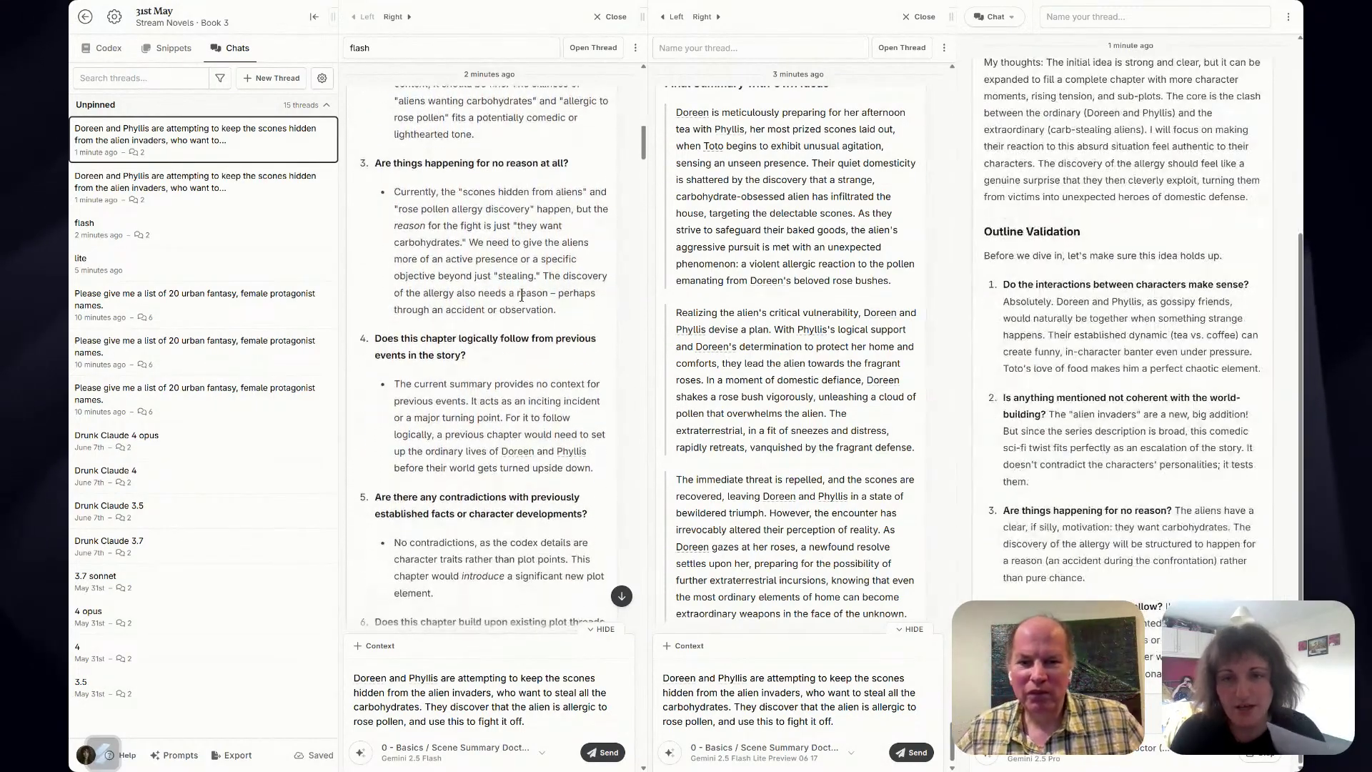
{"action": "scroll", "coordinate": [521, 294], "scroll_direction": "down", "scroll_amount": 1}
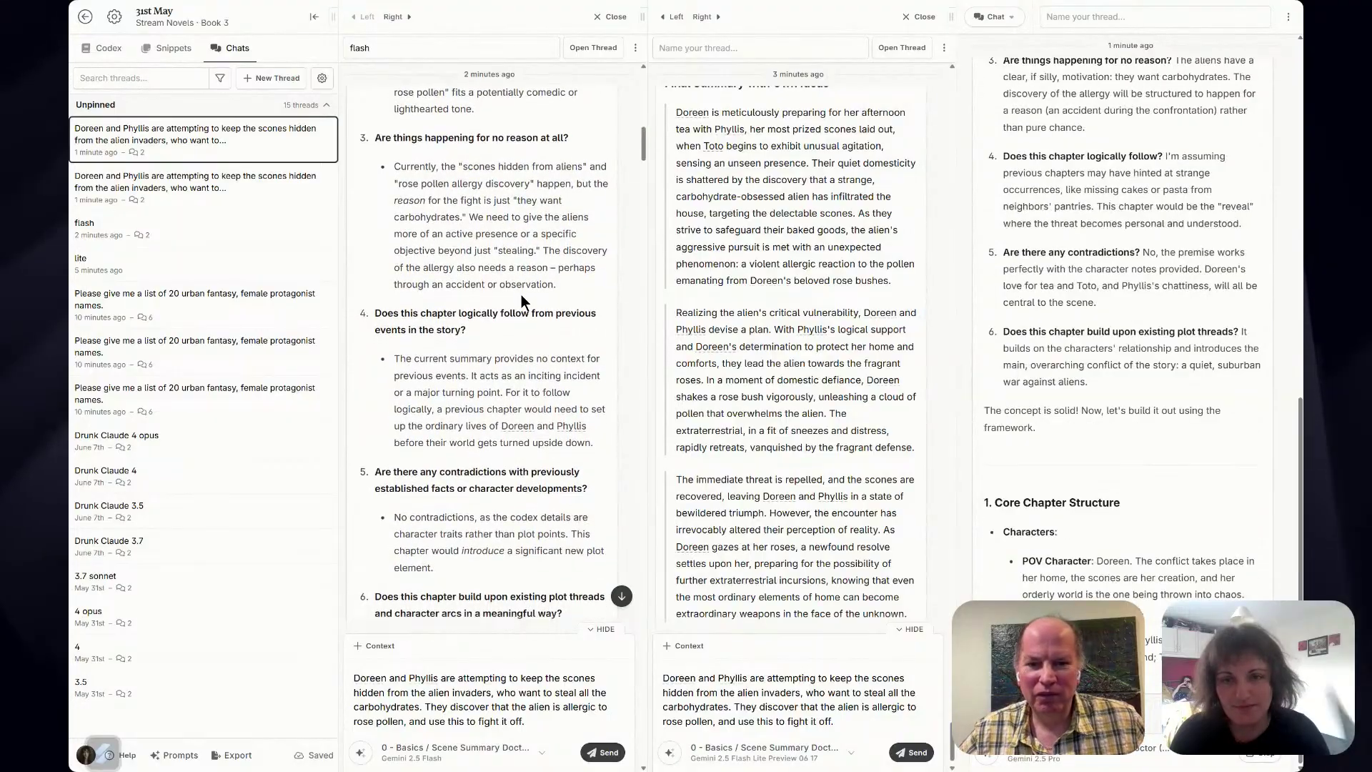
{"action": "scroll", "coordinate": [521, 294], "scroll_direction": "down", "scroll_amount": 1}
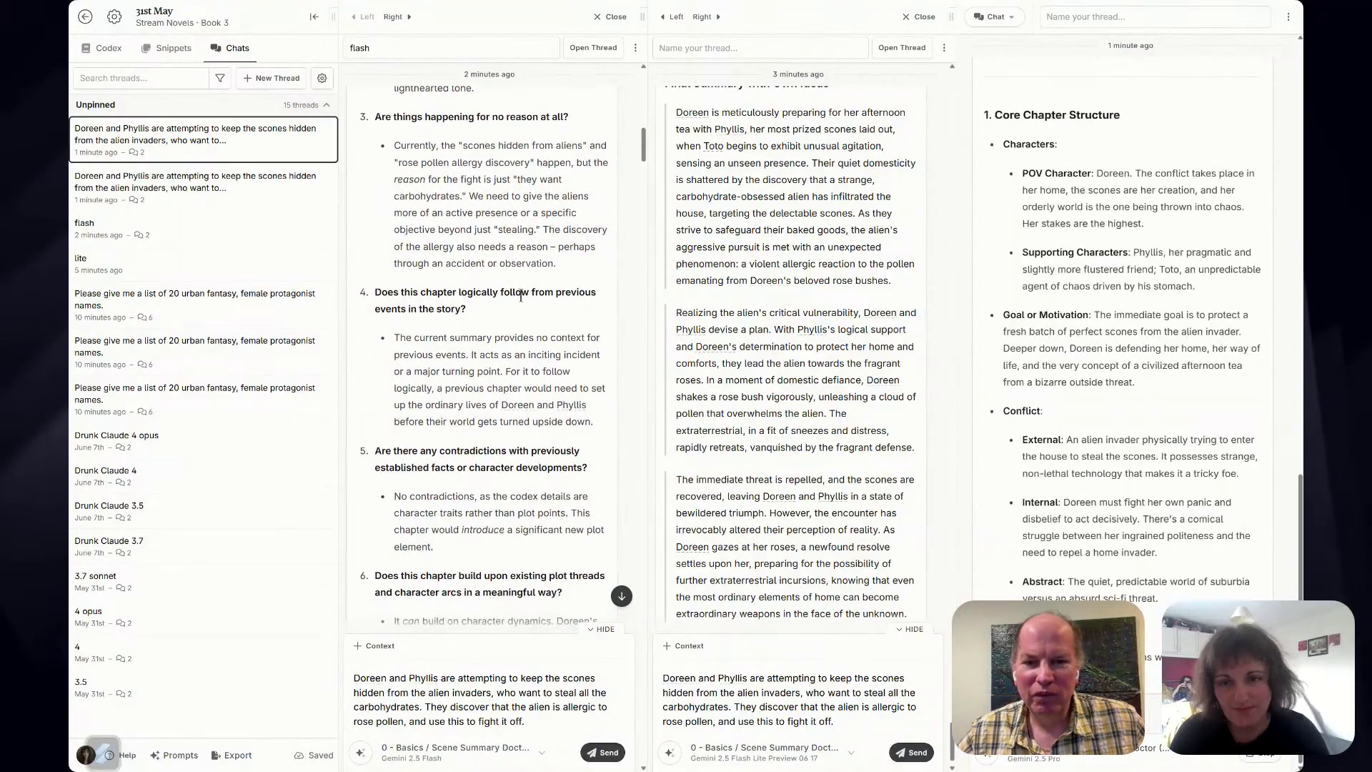
{"action": "scroll", "coordinate": [520, 293], "scroll_direction": "down", "scroll_amount": 5}
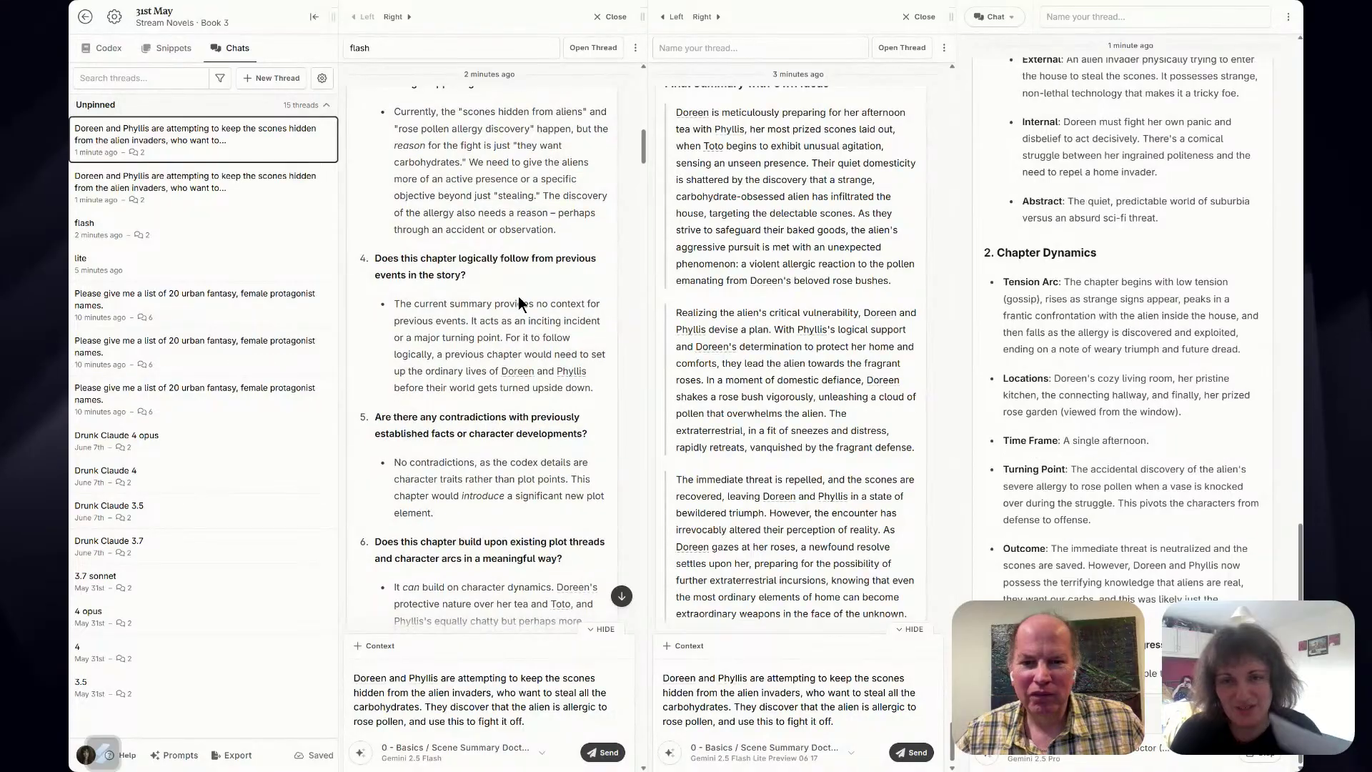
{"action": "scroll", "coordinate": [518, 296], "scroll_direction": "down", "scroll_amount": 7}
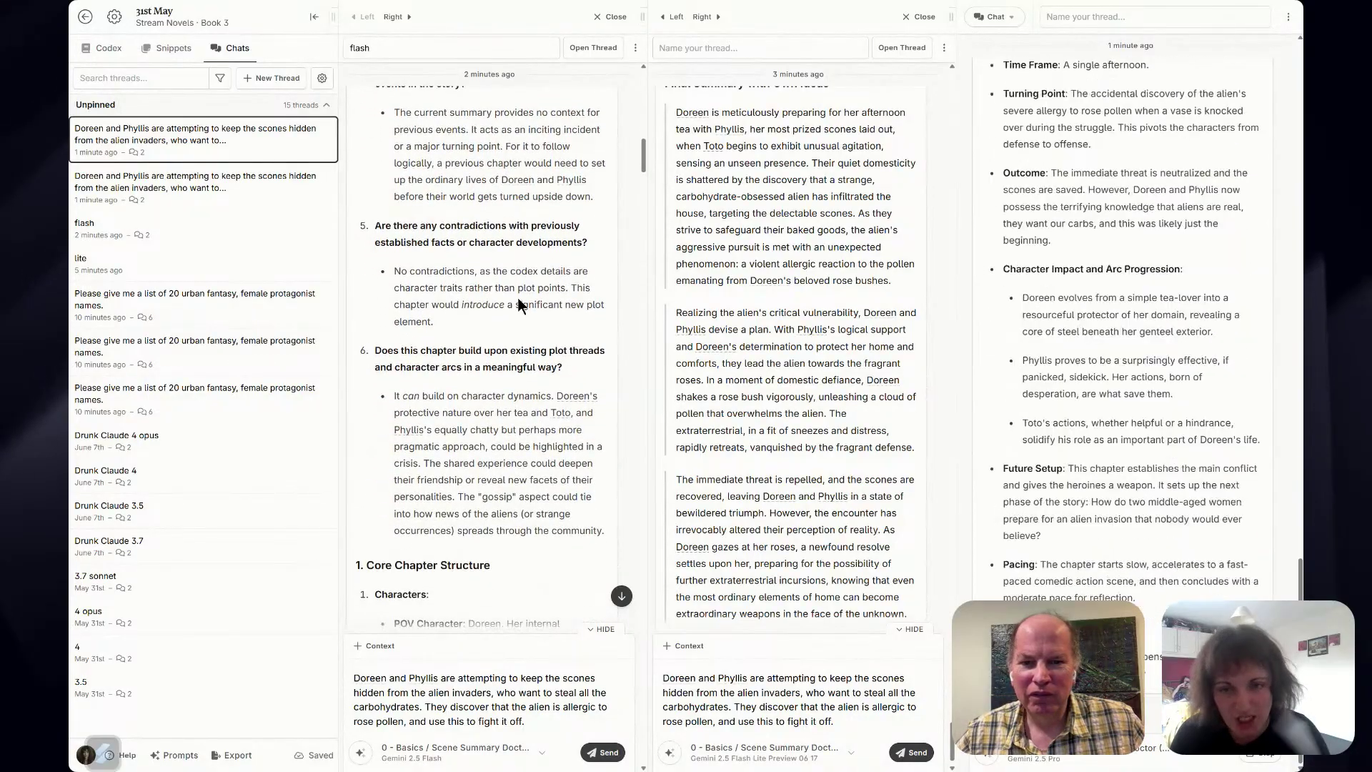
{"action": "scroll", "coordinate": [515, 298], "scroll_direction": "down", "scroll_amount": 4}
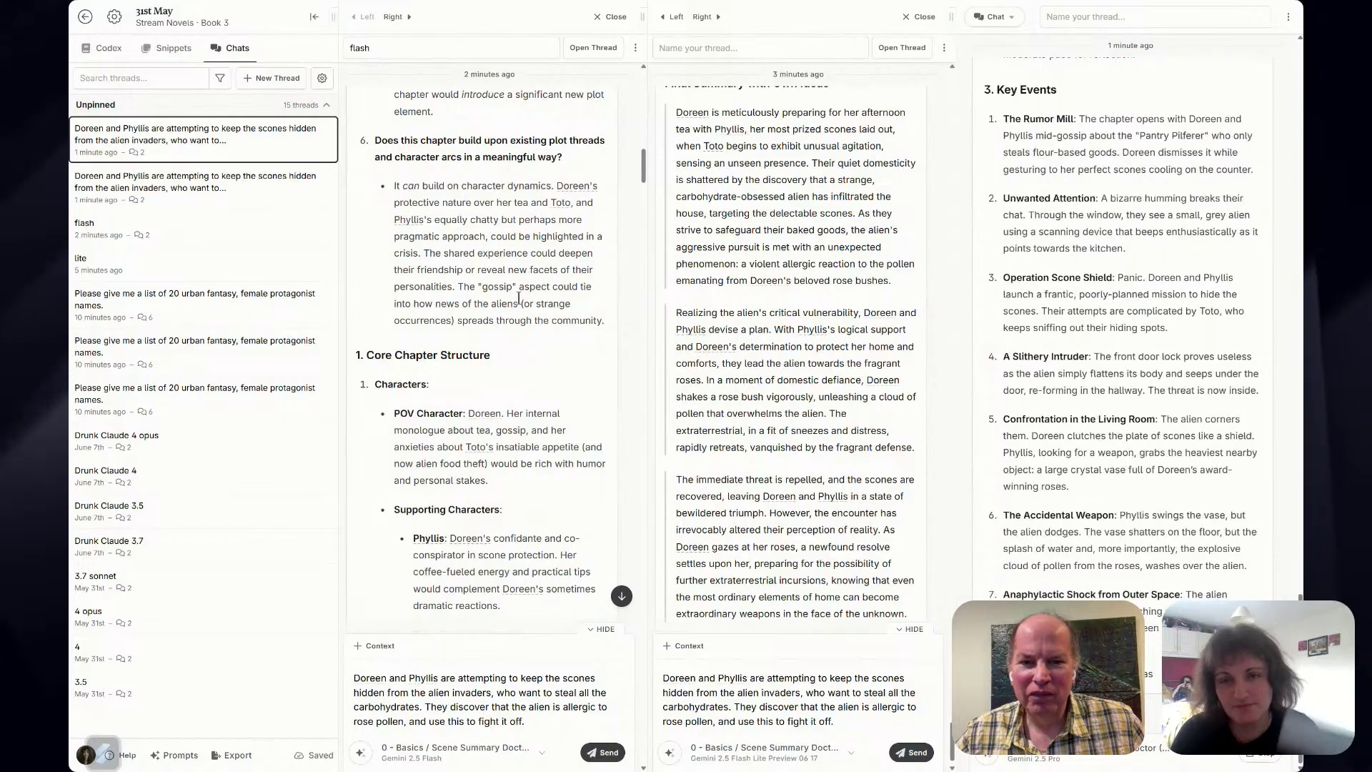
{"action": "scroll", "coordinate": [521, 300], "scroll_direction": "down", "scroll_amount": 2}
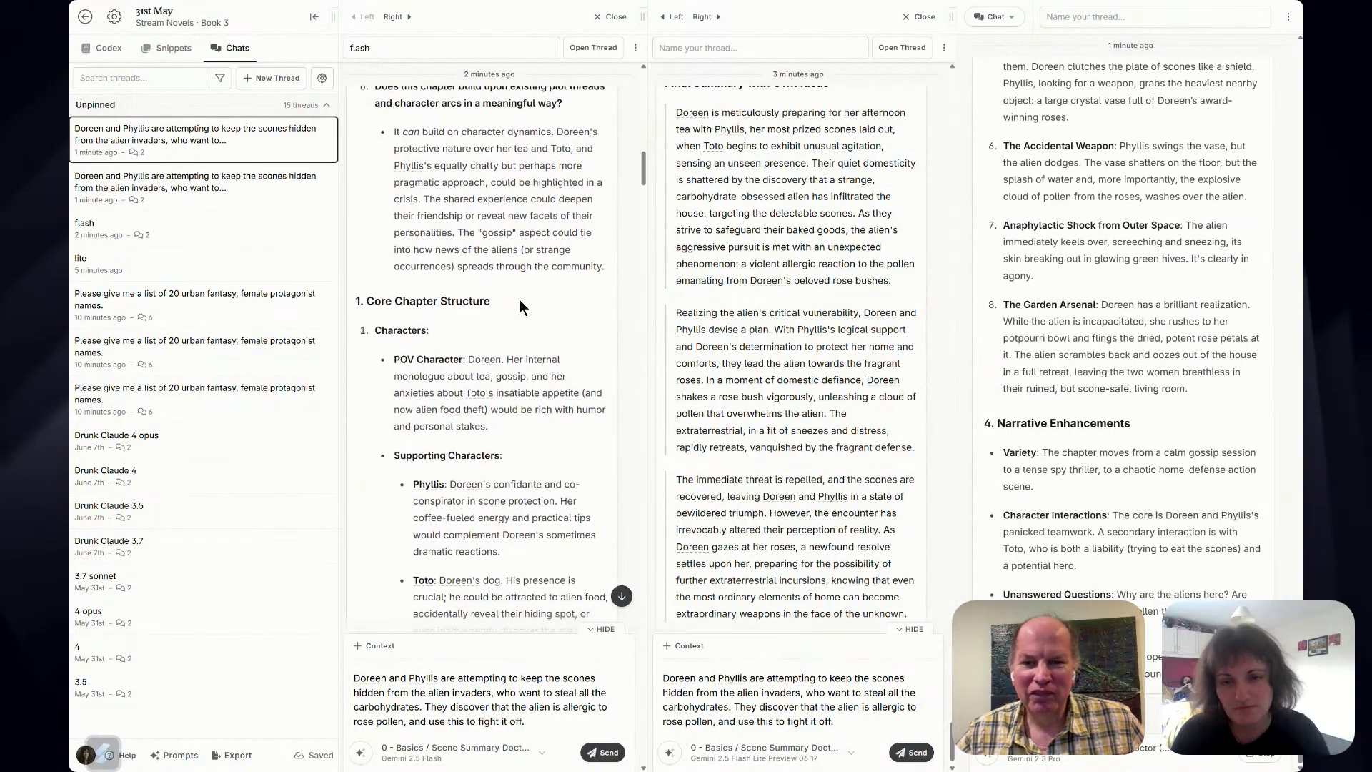
Read the Core Chapter Structure section of the flash response, covering characters, goals or motivation, and conflict.
{"action": "scroll", "coordinate": [520, 299], "scroll_direction": "down", "scroll_amount": 8}
{"action": "scroll", "coordinate": [519, 299], "scroll_direction": "down", "scroll_amount": 10}
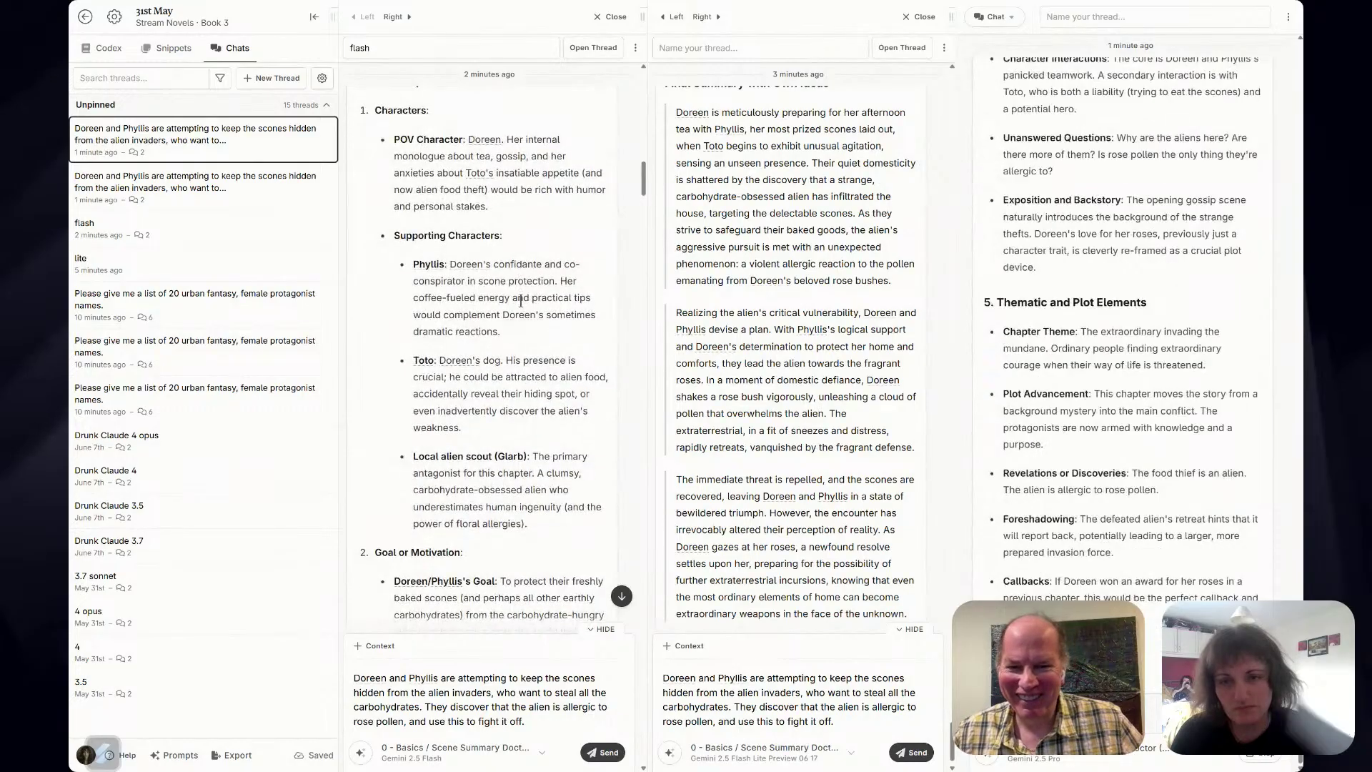
{"action": "scroll", "coordinate": [521, 300], "scroll_direction": "down", "scroll_amount": 4}
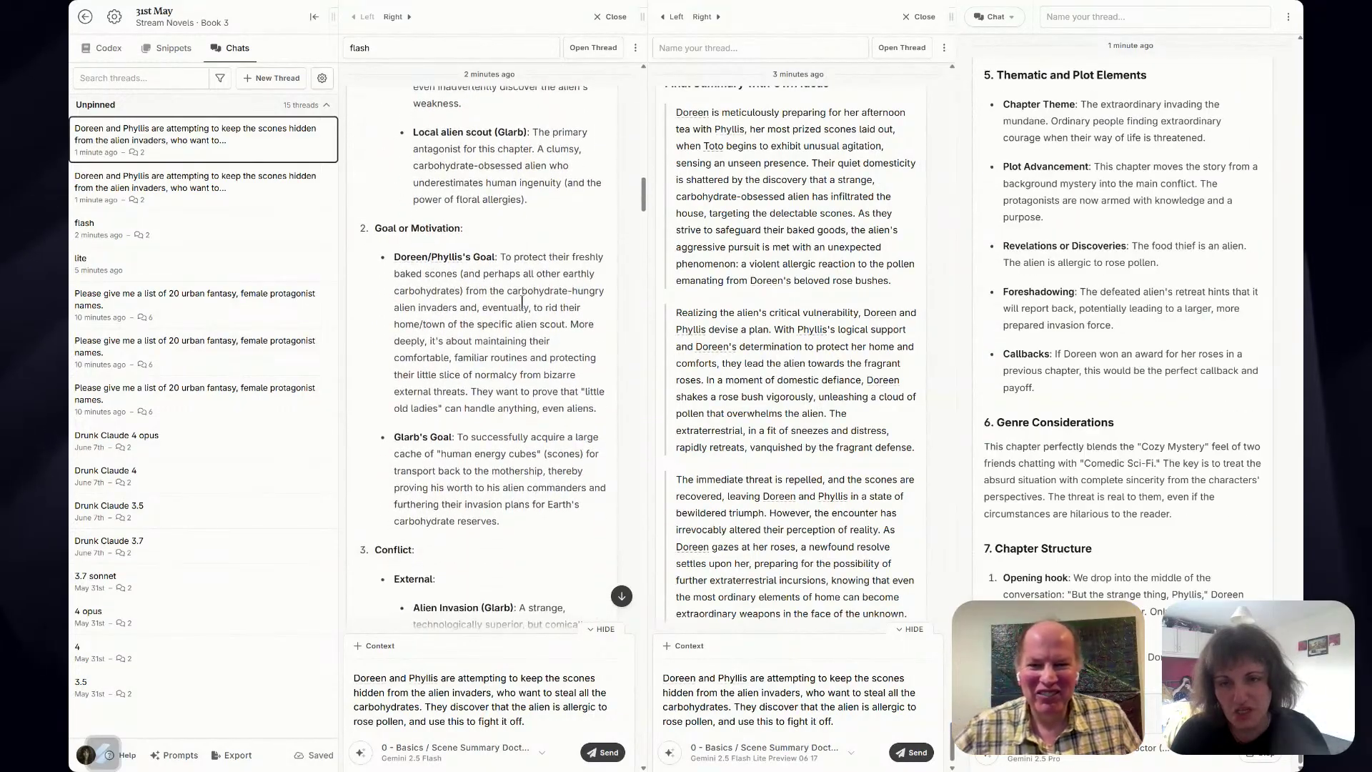
{"action": "scroll", "coordinate": [520, 308], "scroll_direction": "down", "scroll_amount": 1}
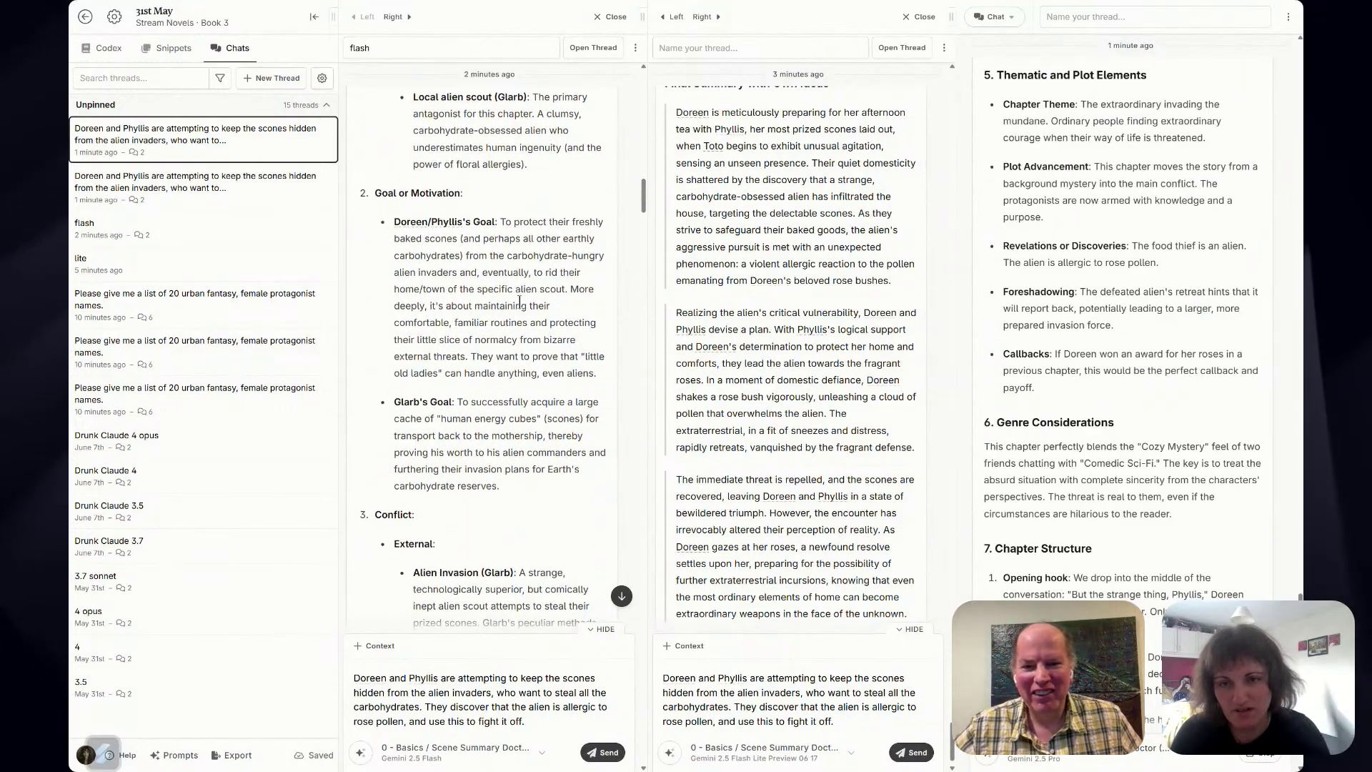
{"action": "scroll", "coordinate": [520, 302], "scroll_direction": "down", "scroll_amount": 2}
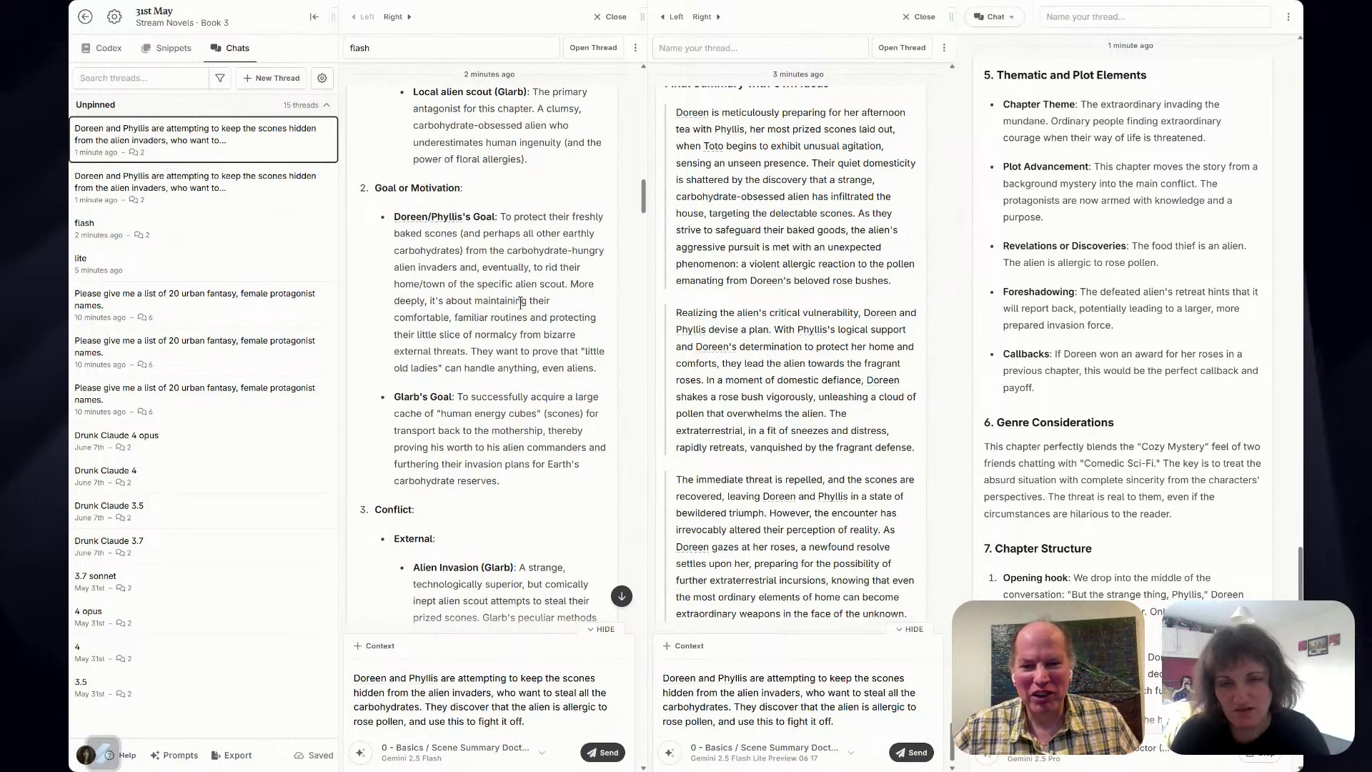
{"action": "scroll", "coordinate": [521, 303], "scroll_direction": "down", "scroll_amount": 4}
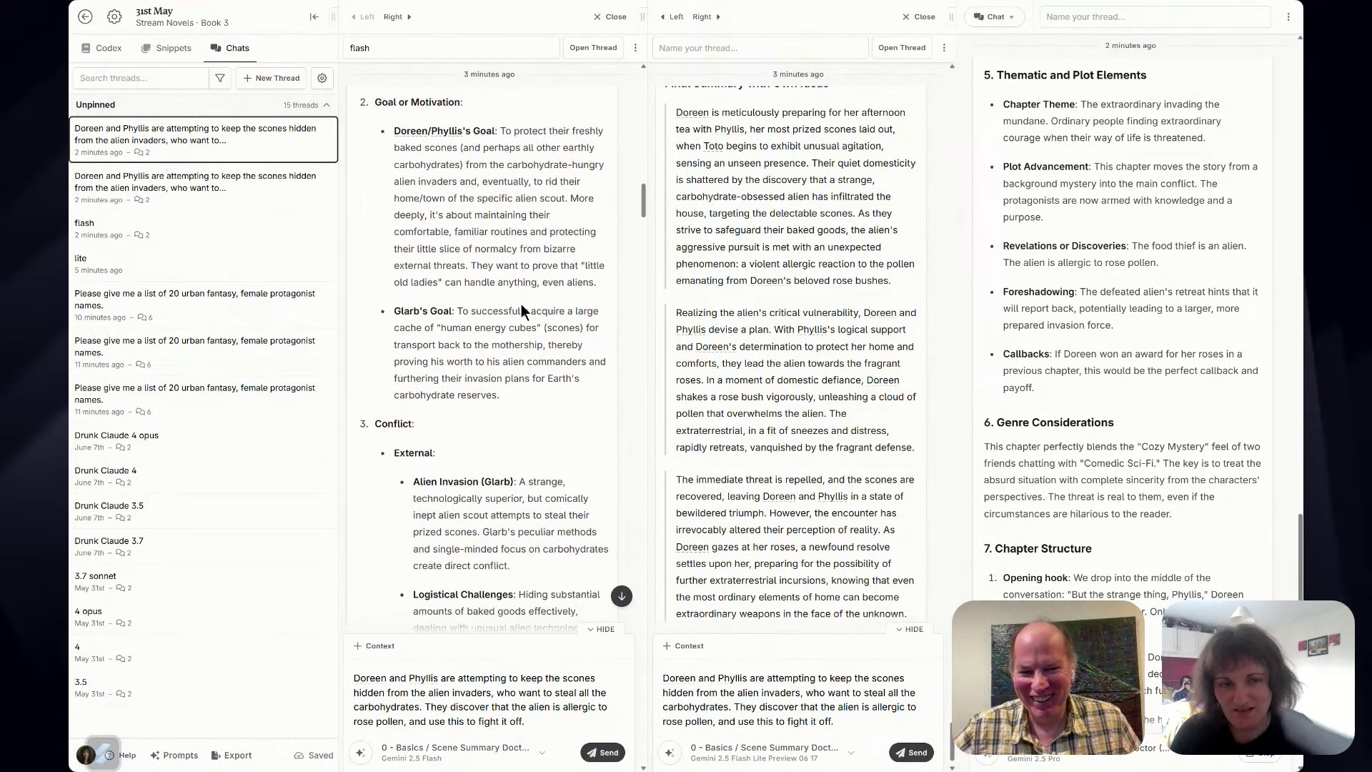
{"action": "scroll", "coordinate": [522, 305], "scroll_direction": "down", "scroll_amount": 2}
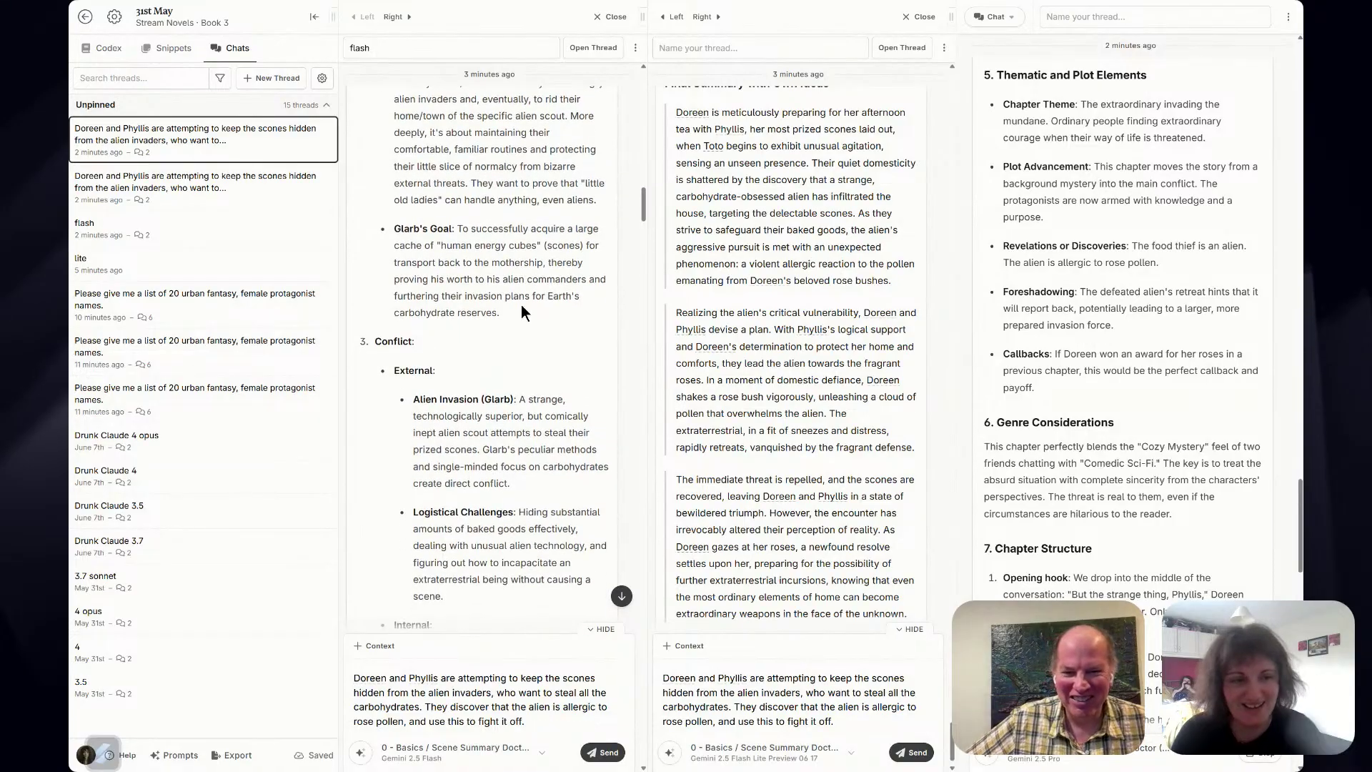
{"action": "scroll", "coordinate": [518, 306], "scroll_direction": "down", "scroll_amount": 5}
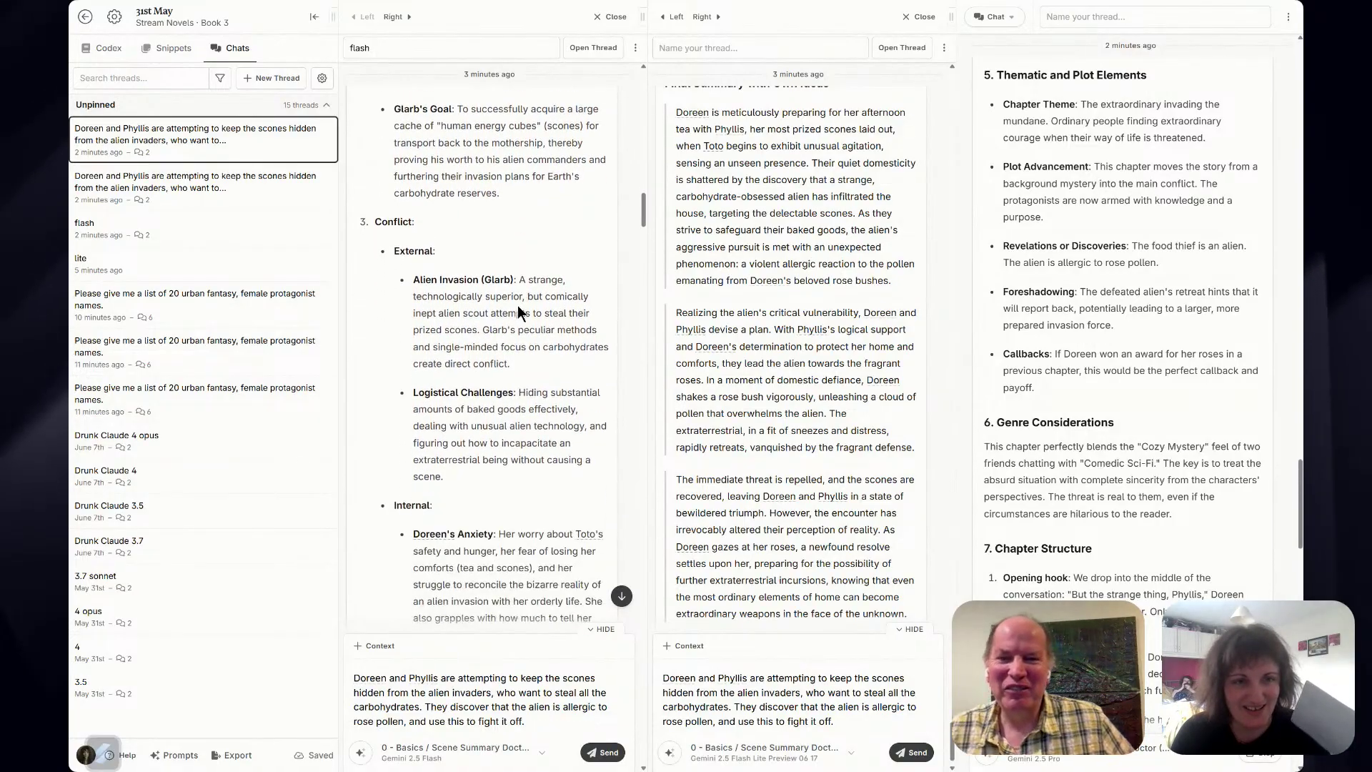
{"action": "scroll", "coordinate": [519, 306], "scroll_direction": "down", "scroll_amount": 5}
{"action": "scroll", "coordinate": [519, 306], "scroll_direction": "down", "scroll_amount": 7}
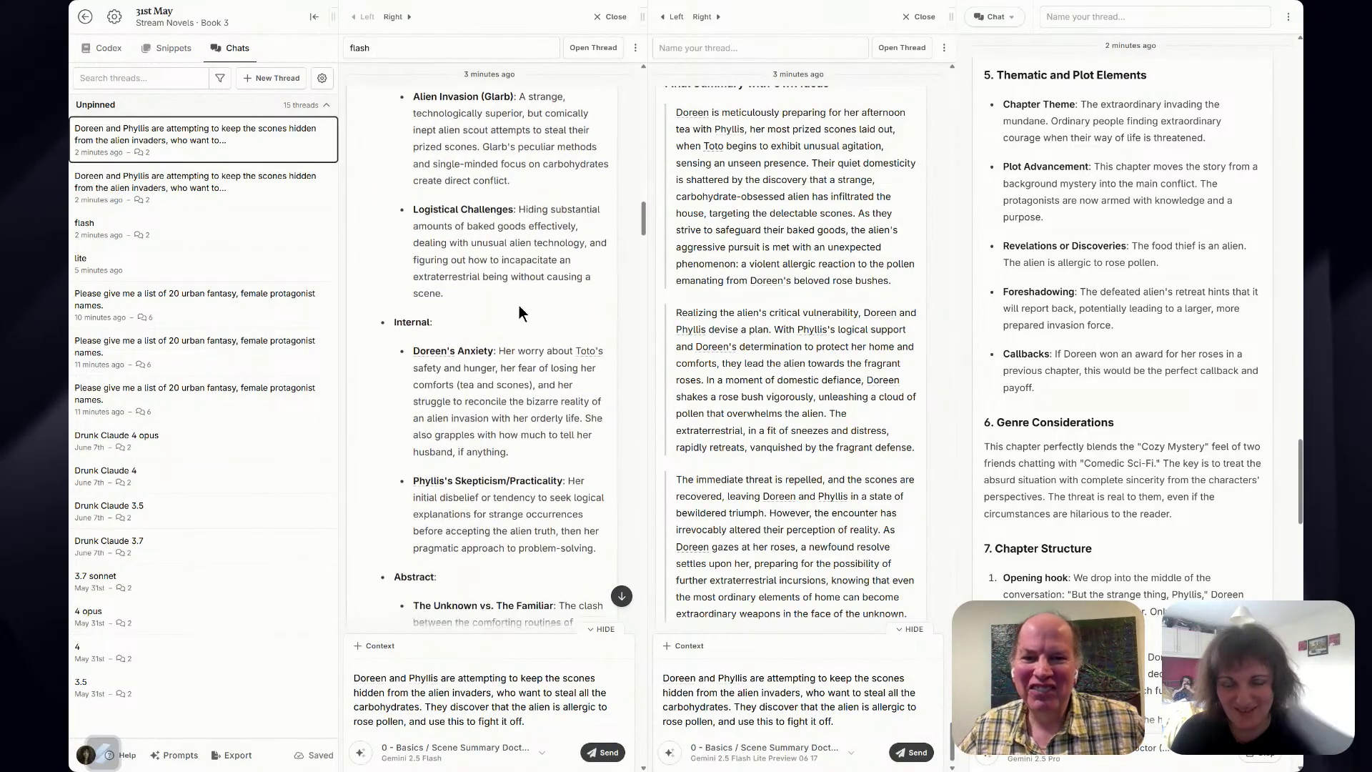
{"action": "scroll", "coordinate": [520, 305], "scroll_direction": "down", "scroll_amount": 20}
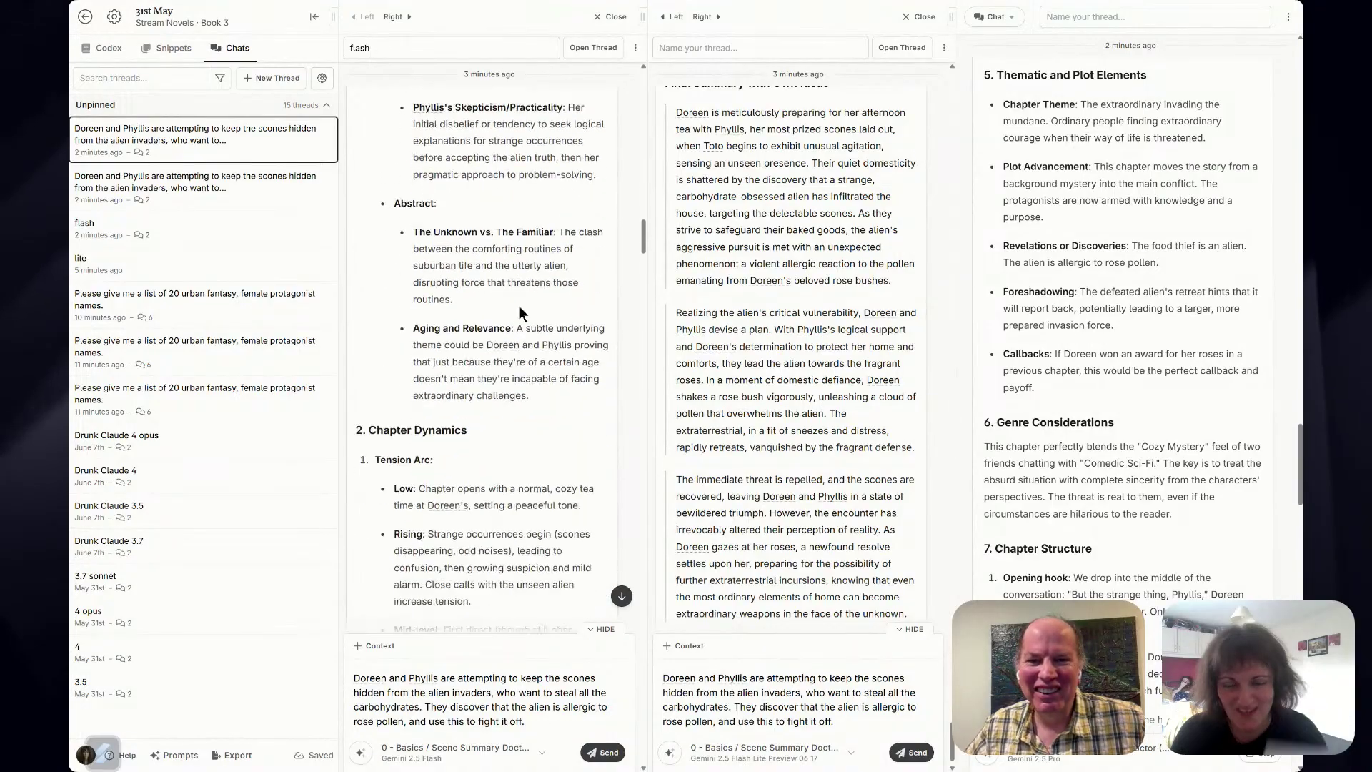
Skim the flash response from Chapter Dynamics through the draft summaries to the suggested improvements.
{"action": "scroll", "coordinate": [517, 306], "scroll_direction": "down", "scroll_amount": 12}
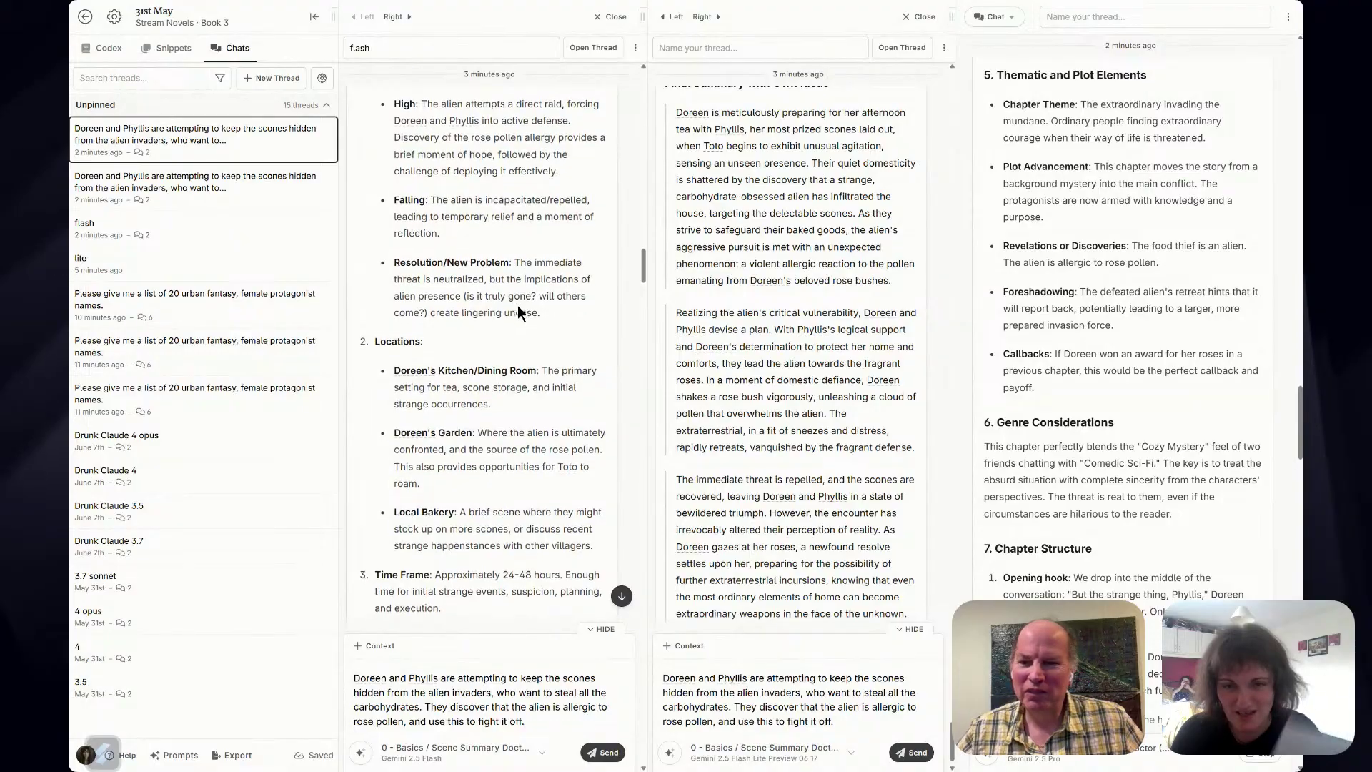
{"action": "scroll", "coordinate": [517, 306], "scroll_direction": "down", "scroll_amount": 9}
{"action": "scroll", "coordinate": [516, 305], "scroll_direction": "down", "scroll_amount": 16}
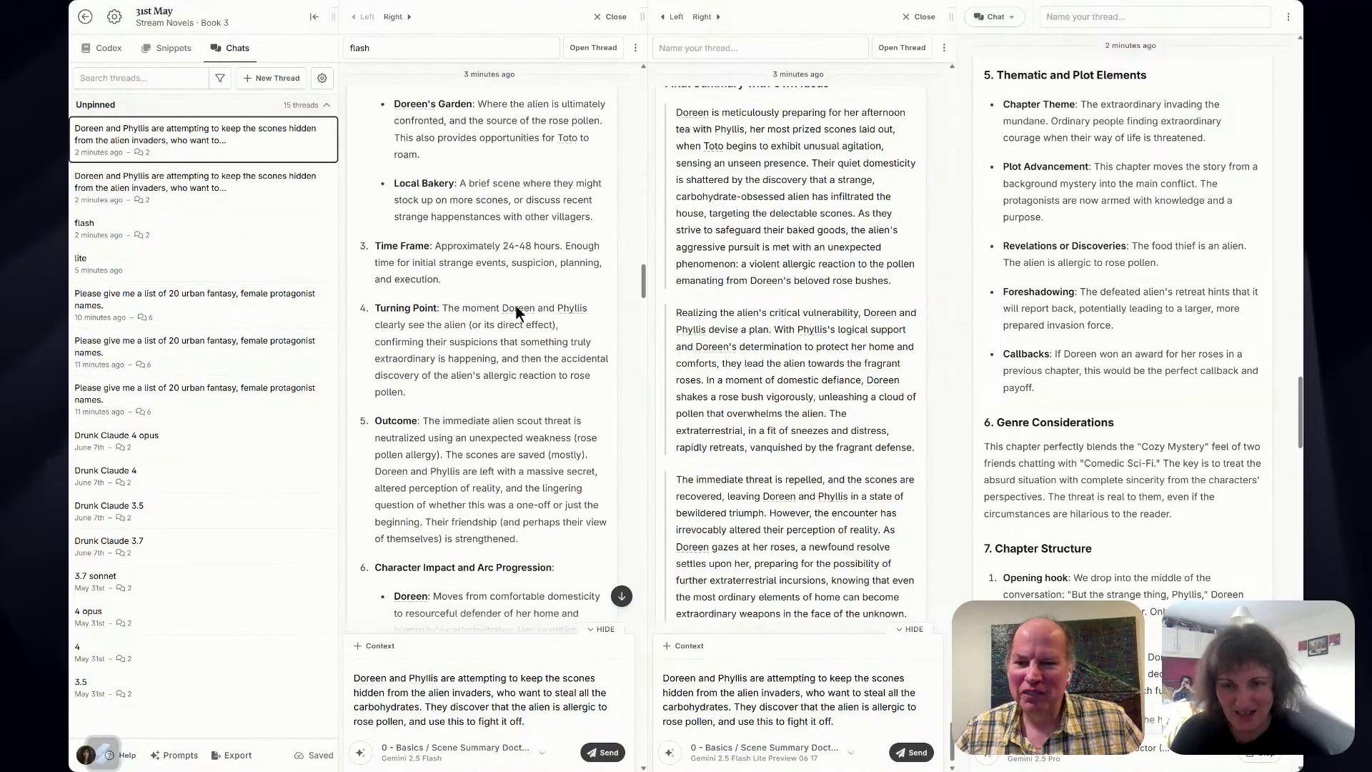
{"action": "scroll", "coordinate": [508, 242], "scroll_direction": "down", "scroll_amount": 20}
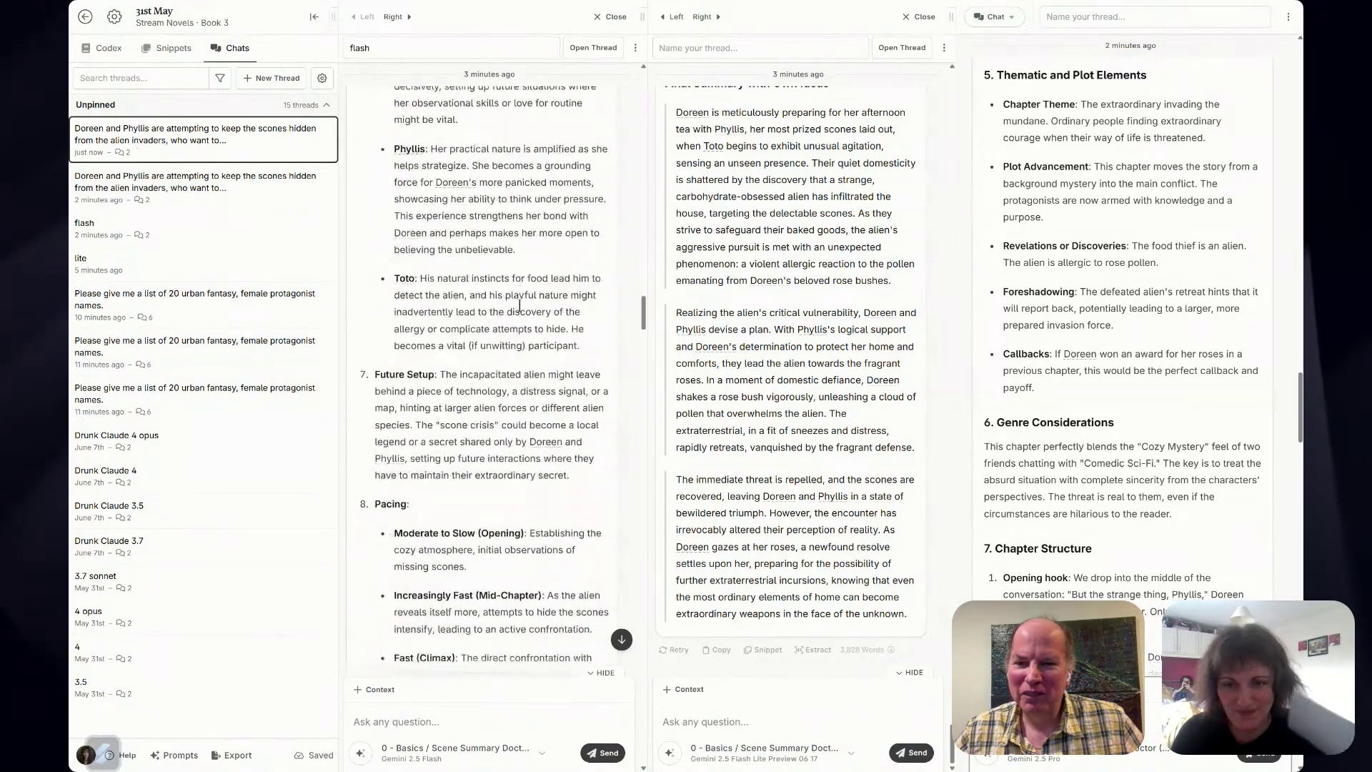
{"action": "scroll", "coordinate": [506, 244], "scroll_direction": "down", "scroll_amount": 20}
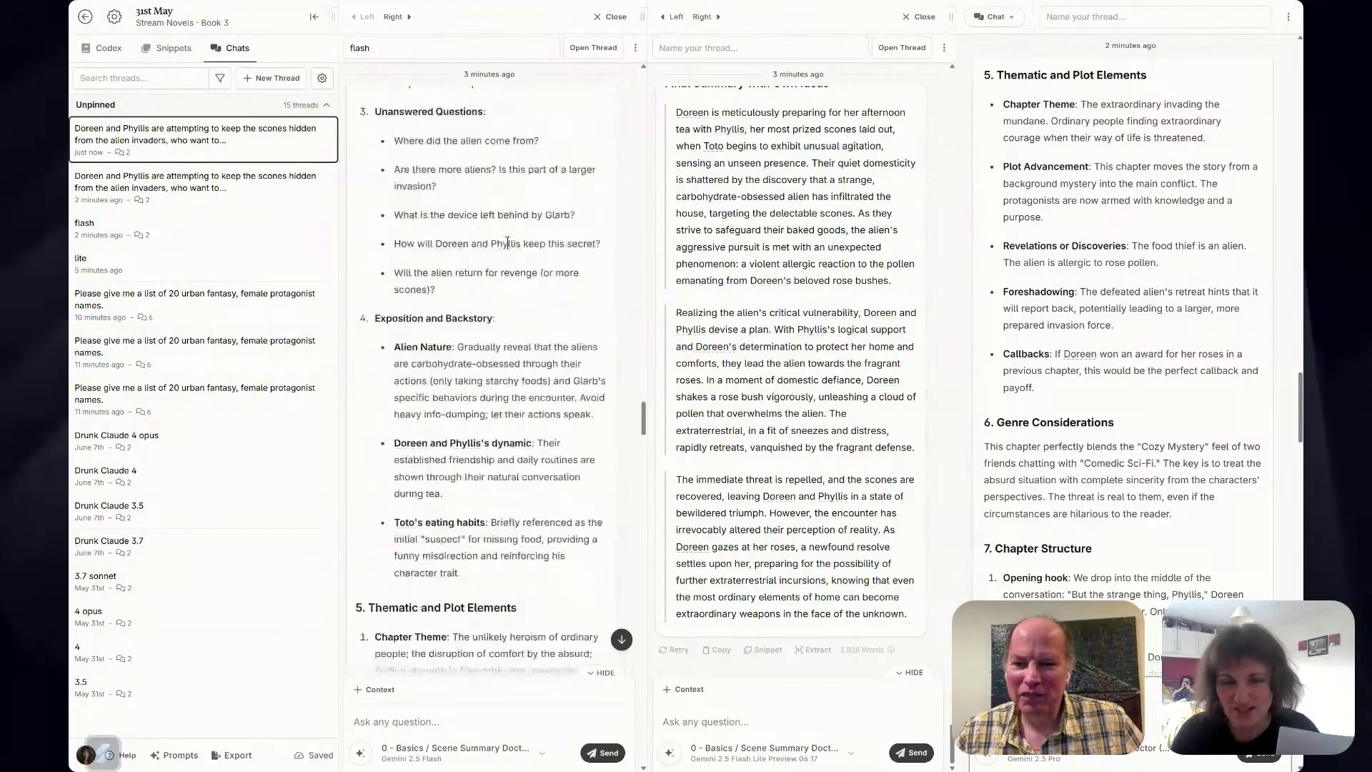
{"action": "scroll", "coordinate": [506, 243], "scroll_direction": "down", "scroll_amount": 20}
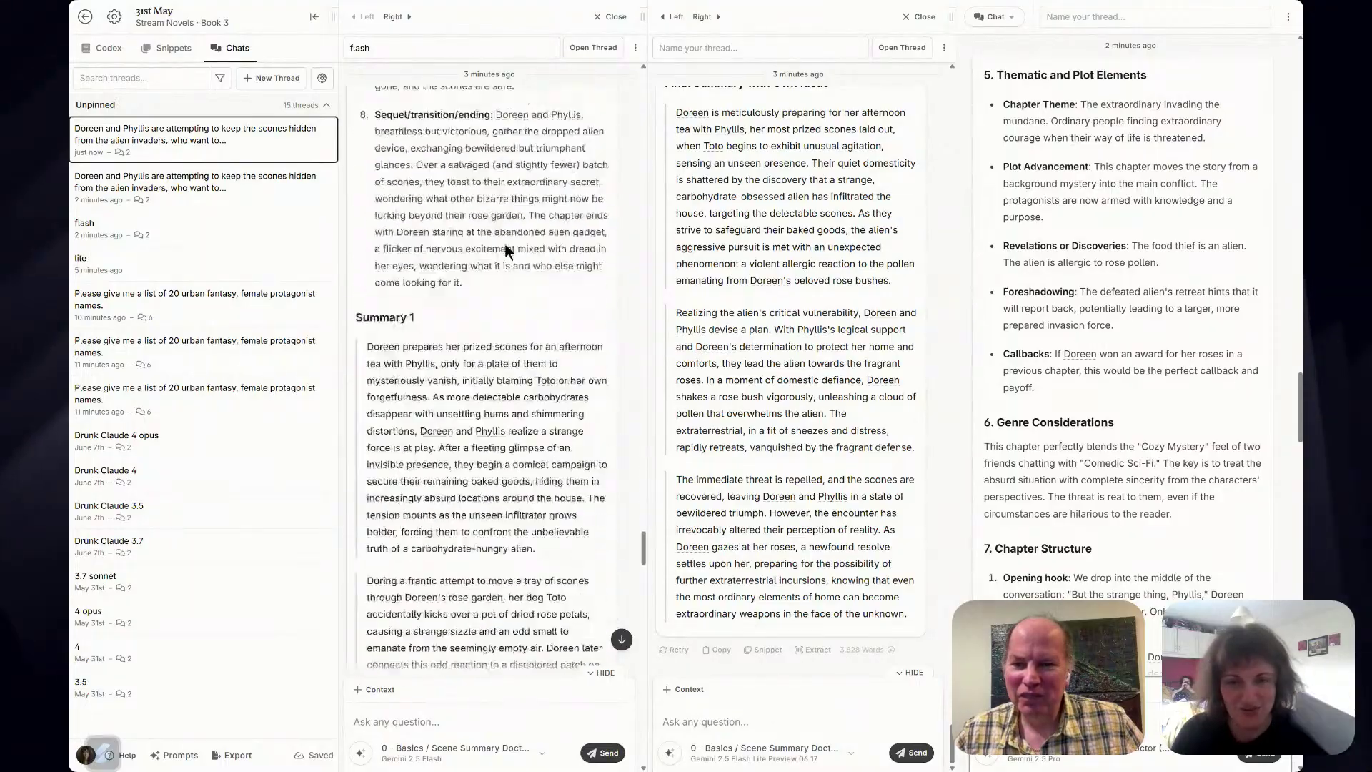
{"action": "scroll", "coordinate": [504, 244], "scroll_direction": "down", "scroll_amount": 20}
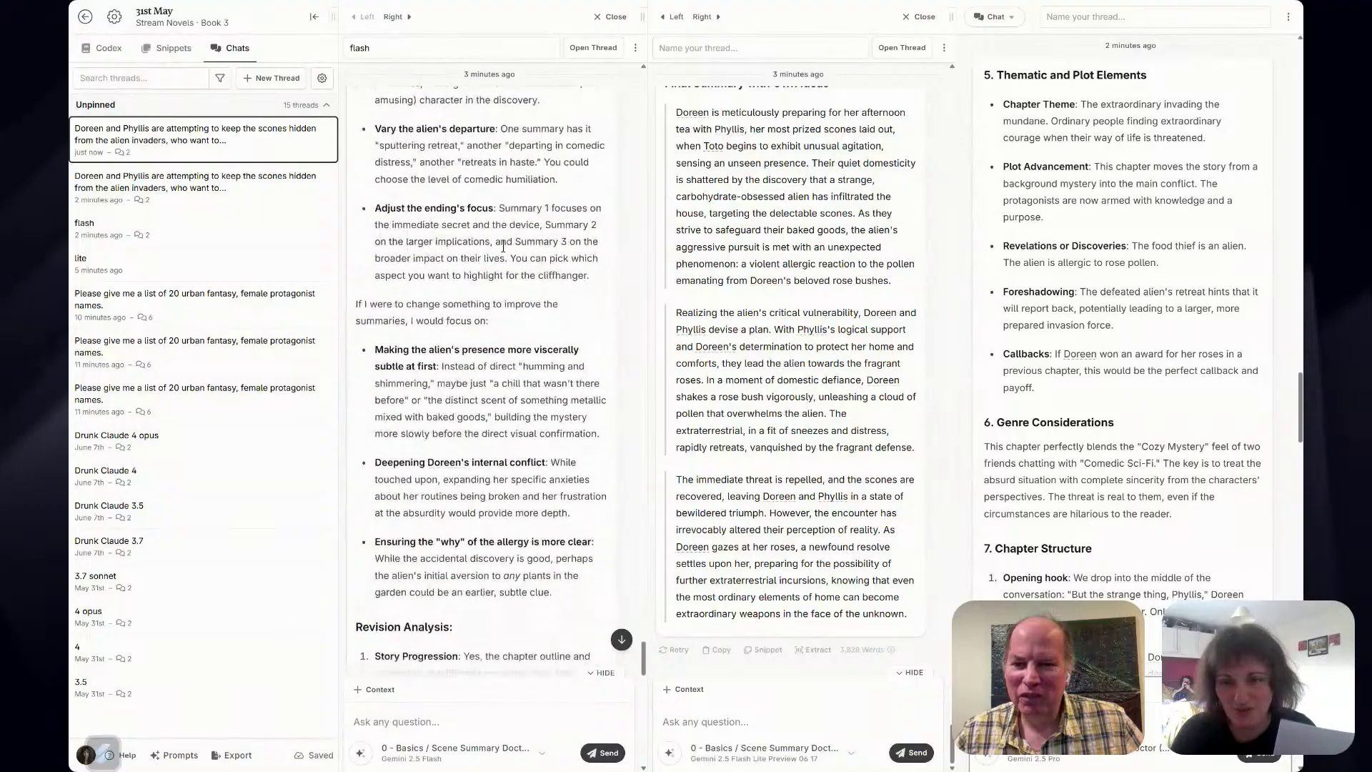
Read the Final Summary in the flash chat to the end of the response.
{"action": "scroll", "coordinate": [504, 247], "scroll_direction": "down", "scroll_amount": 10}
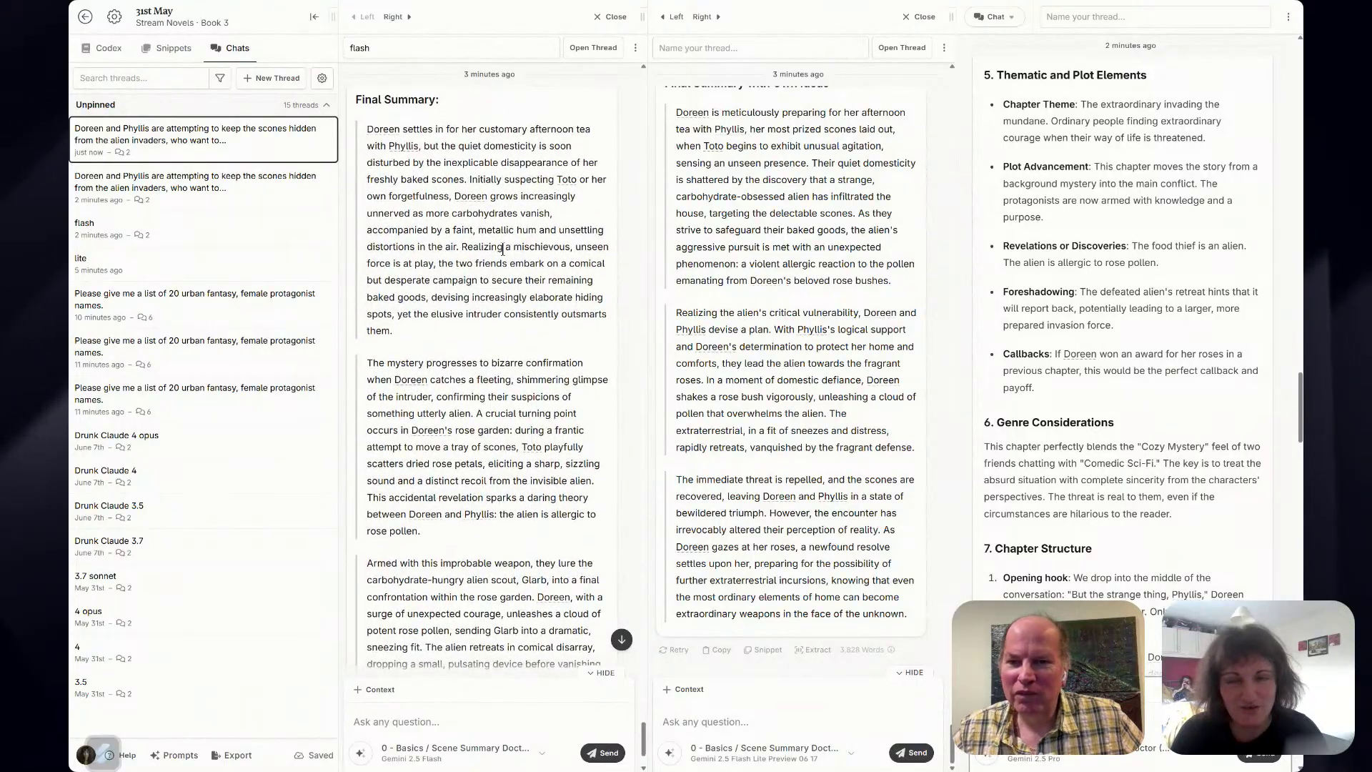
{"action": "scroll", "coordinate": [502, 247], "scroll_direction": "down", "scroll_amount": 1}
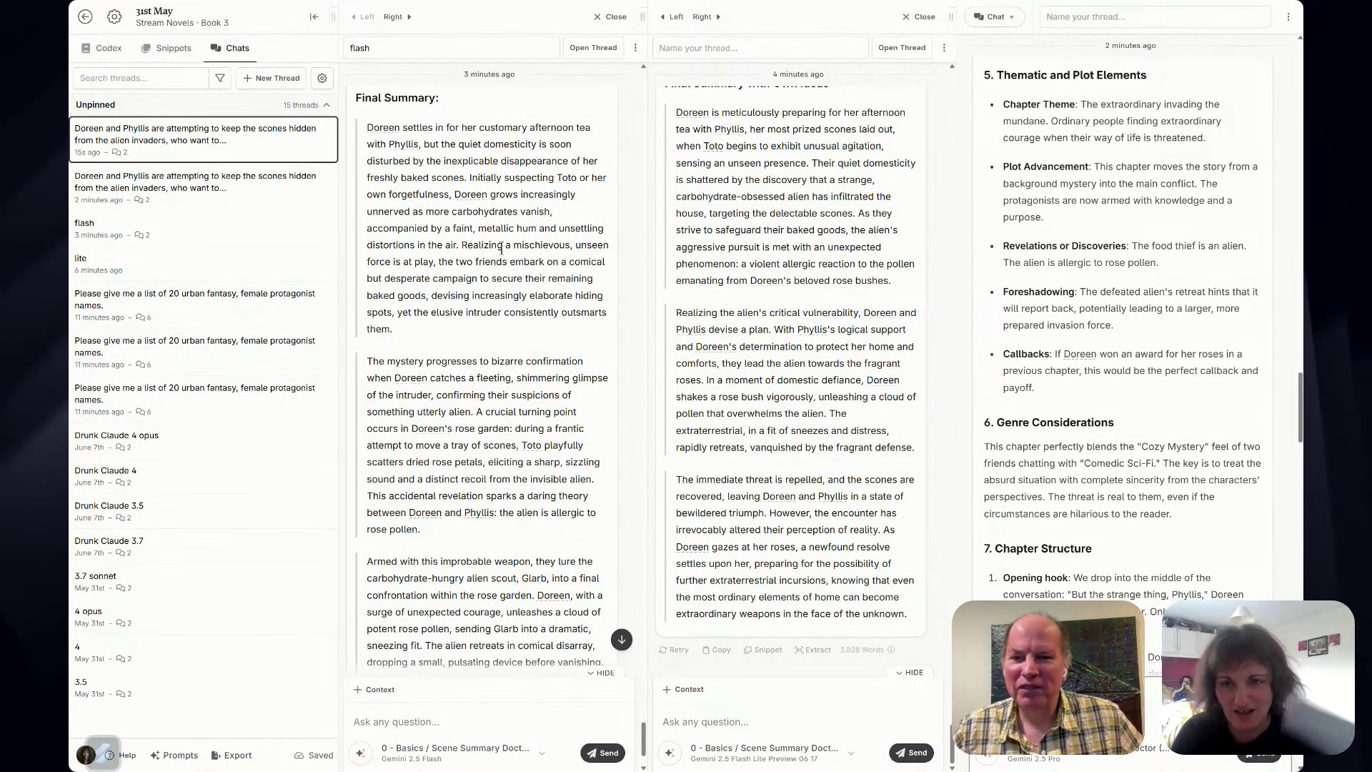
{"action": "scroll", "coordinate": [504, 247], "scroll_direction": "down", "scroll_amount": 2}
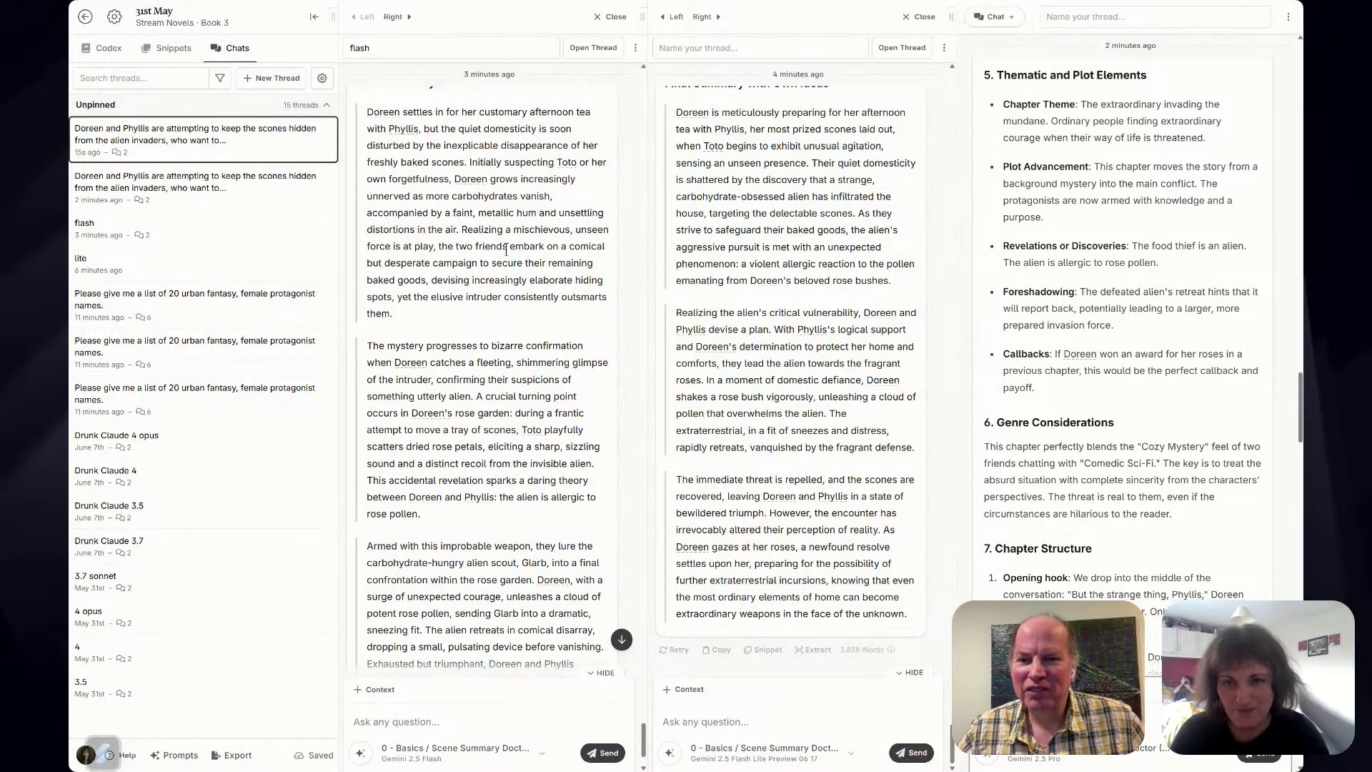
{"action": "scroll", "coordinate": [507, 247], "scroll_direction": "down", "scroll_amount": 2}
{"action": "scroll", "coordinate": [508, 247], "scroll_direction": "down", "scroll_amount": 1}
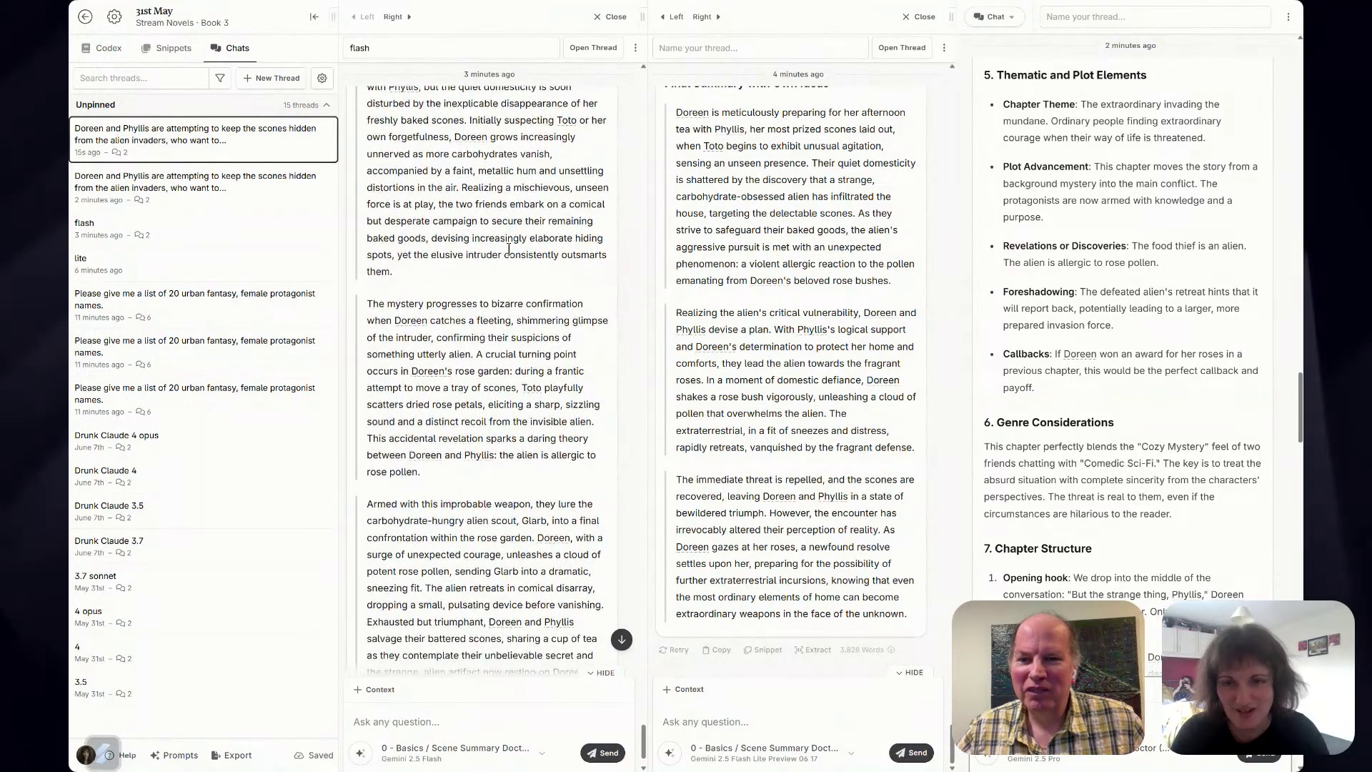
{"action": "scroll", "coordinate": [510, 249], "scroll_direction": "down", "scroll_amount": 1}
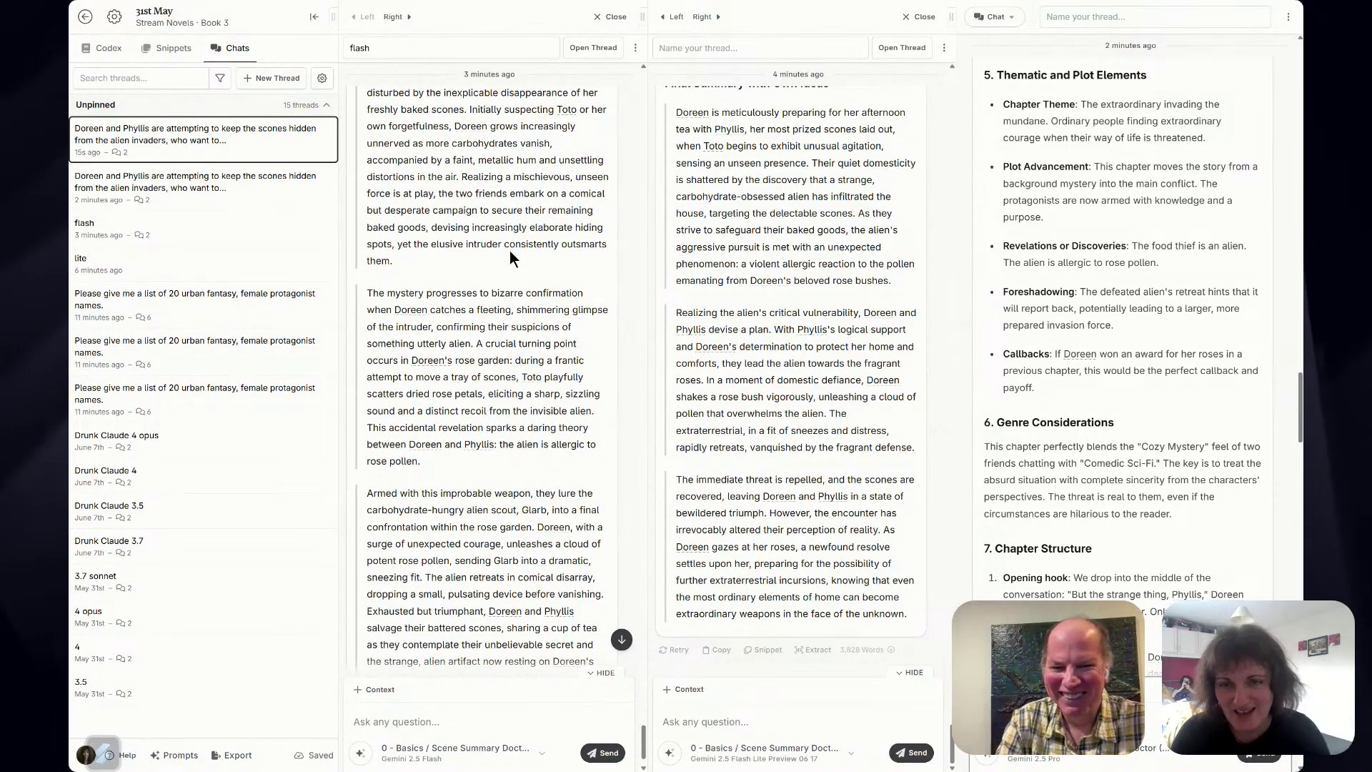
{"action": "scroll", "coordinate": [508, 250], "scroll_direction": "down", "scroll_amount": 4}
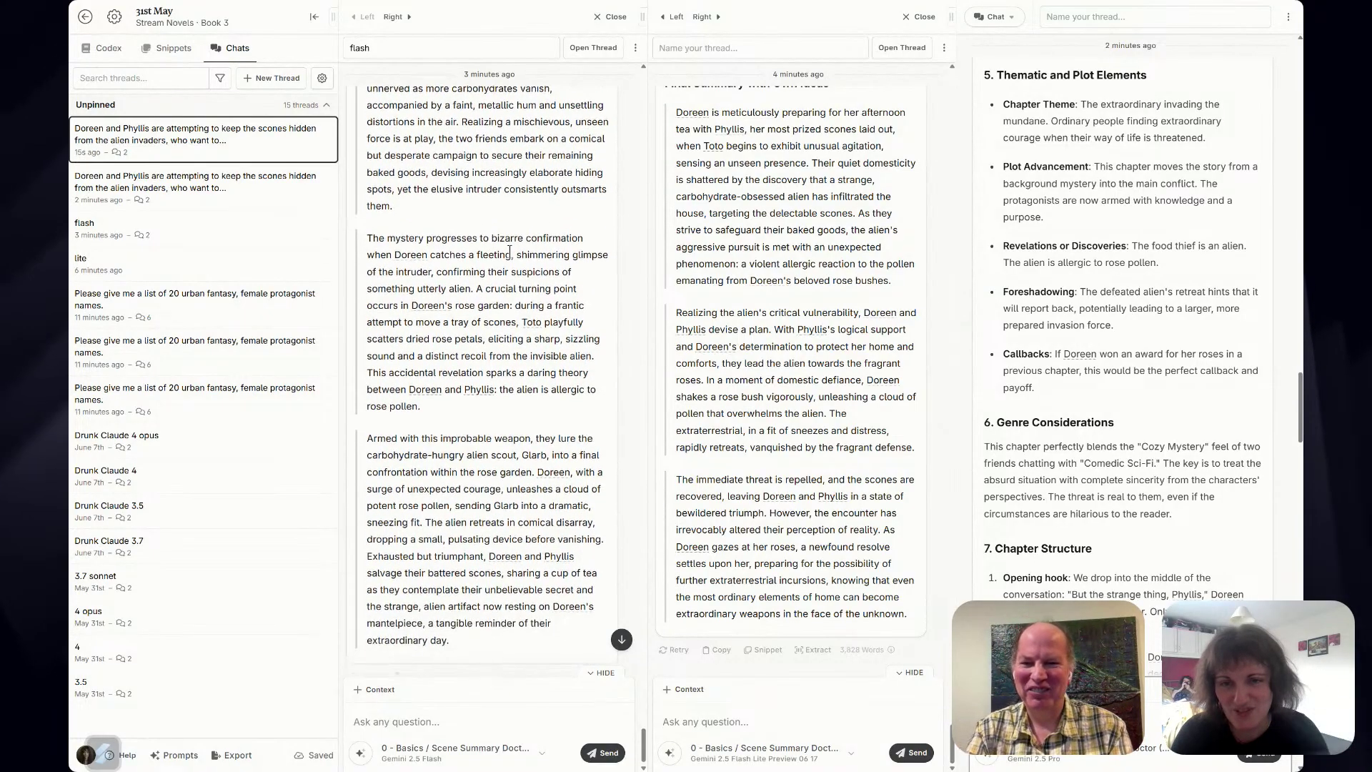
{"action": "scroll", "coordinate": [509, 251], "scroll_direction": "down", "scroll_amount": 1}
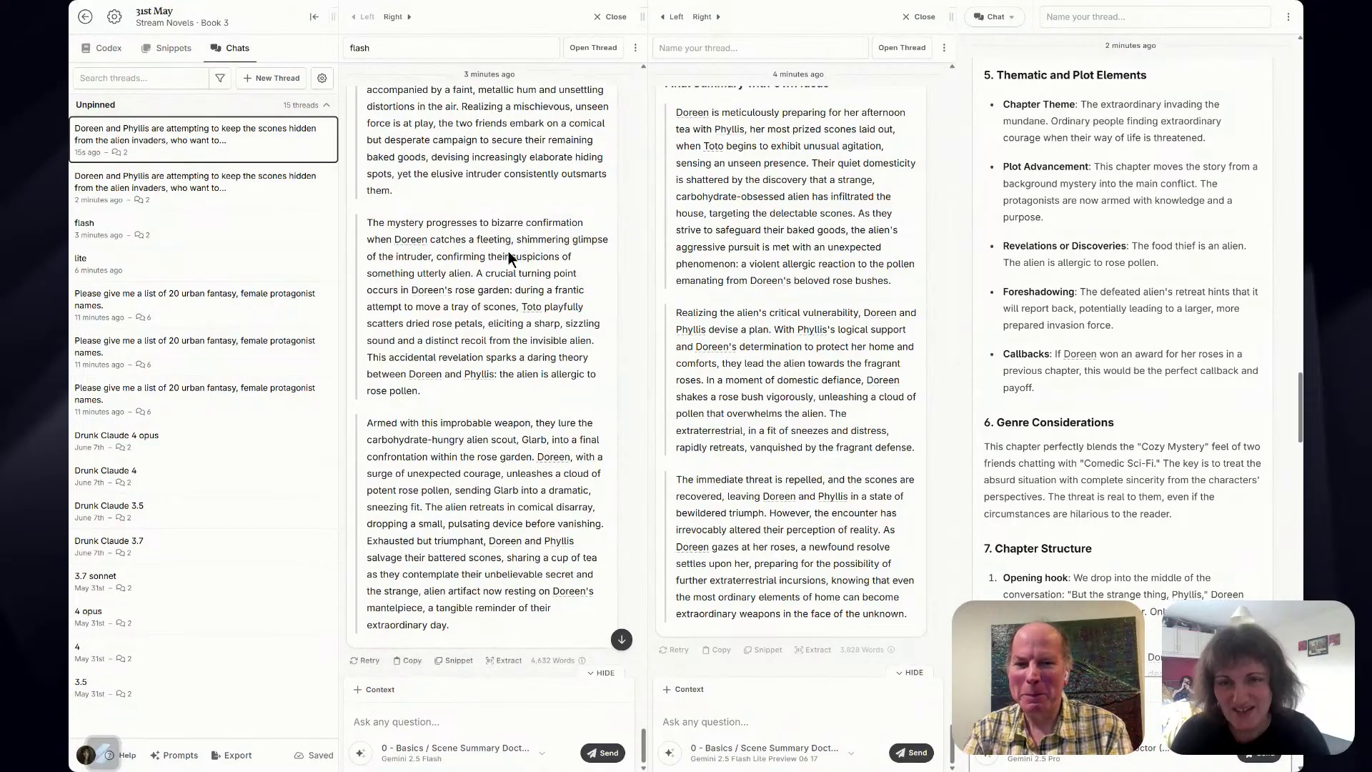
{"action": "scroll", "coordinate": [508, 253], "scroll_direction": "down", "scroll_amount": 1}
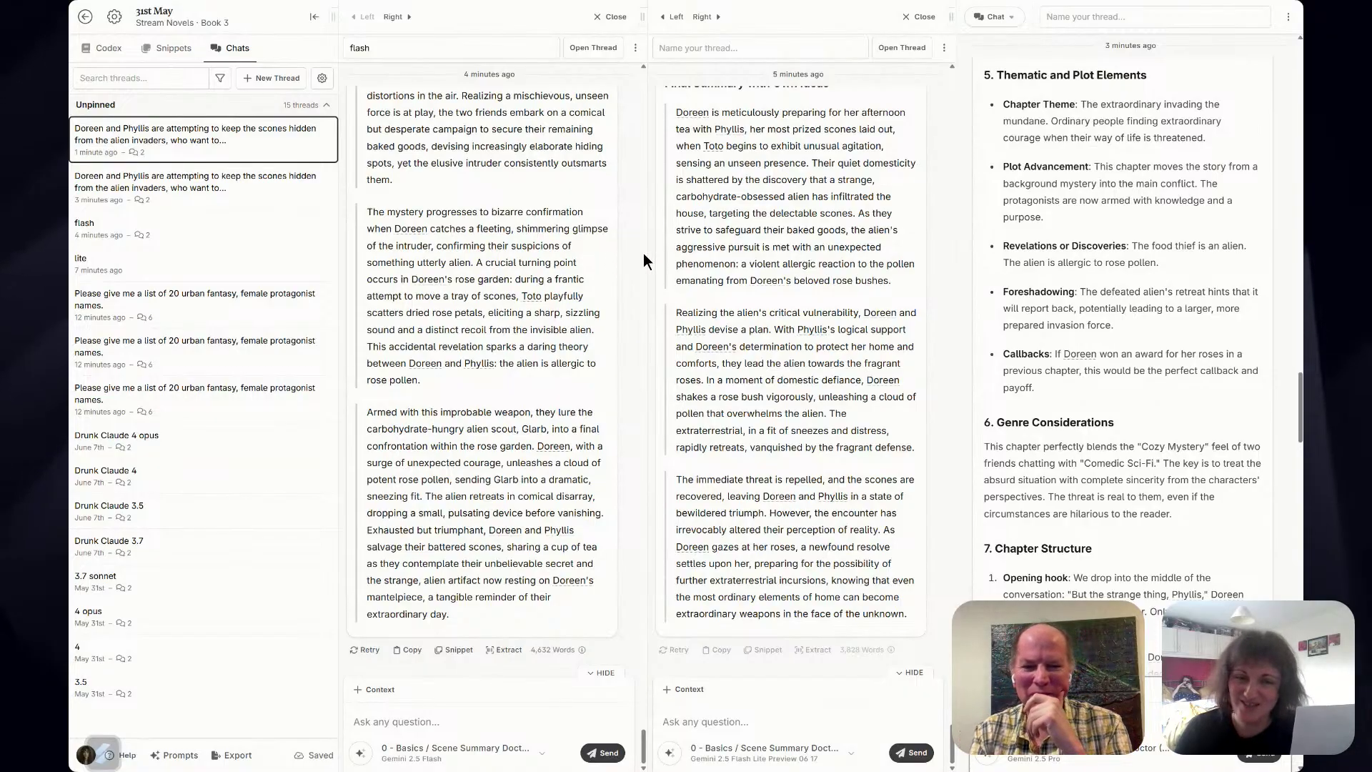
Return to the start of the Gemini 2.5 Flash Lite response and read its opening thoughts.
{"action": "scroll", "coordinate": [784, 226], "scroll_direction": "down", "scroll_amount": 15}
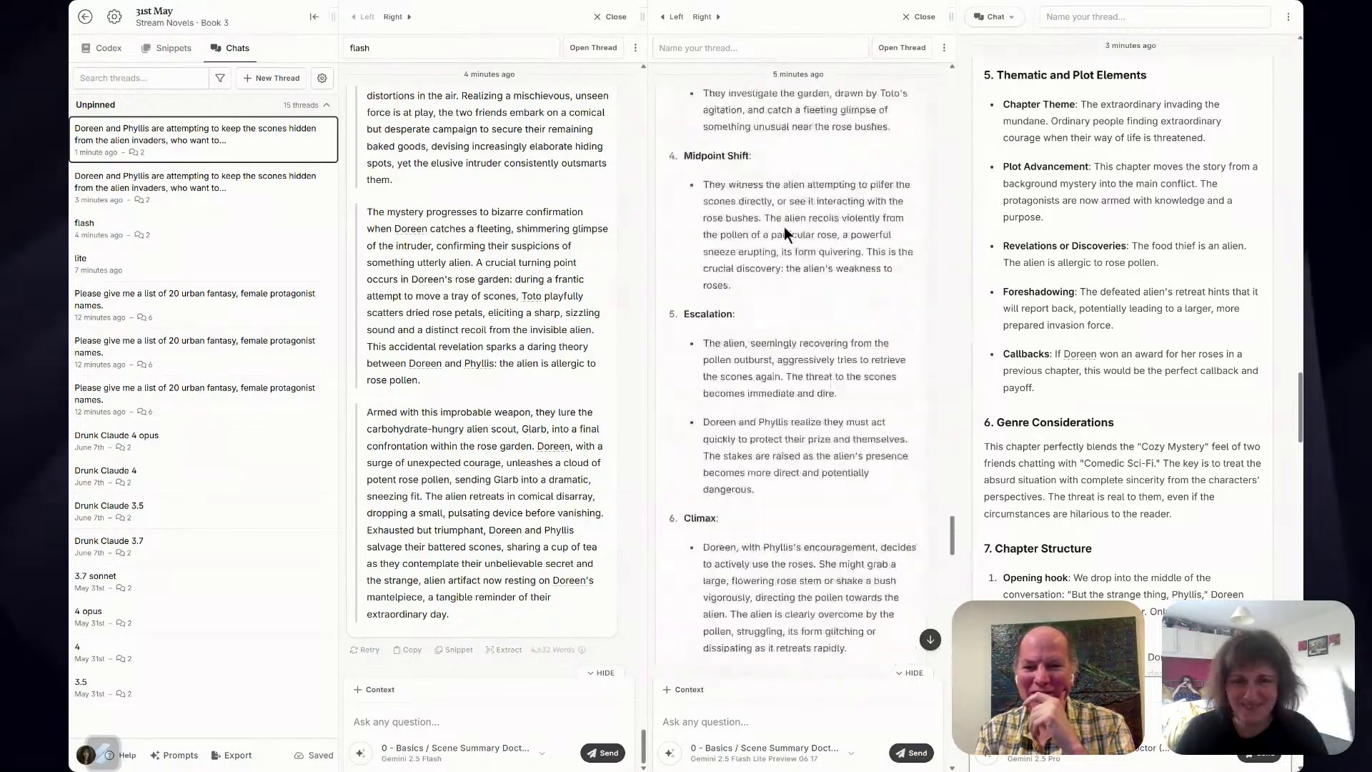
{"action": "scroll", "coordinate": [784, 226], "scroll_direction": "up", "scroll_amount": 15}
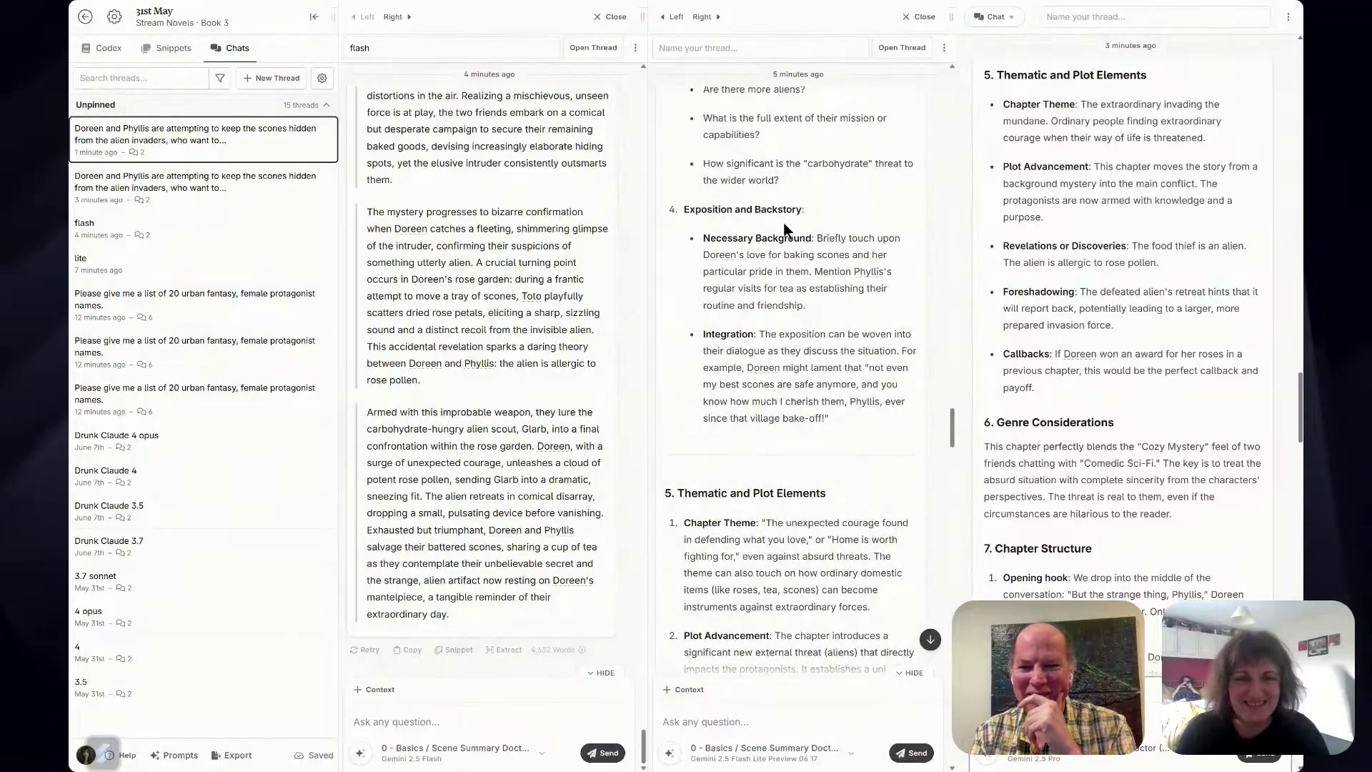
{"action": "scroll", "coordinate": [783, 227], "scroll_direction": "up", "scroll_amount": 15}
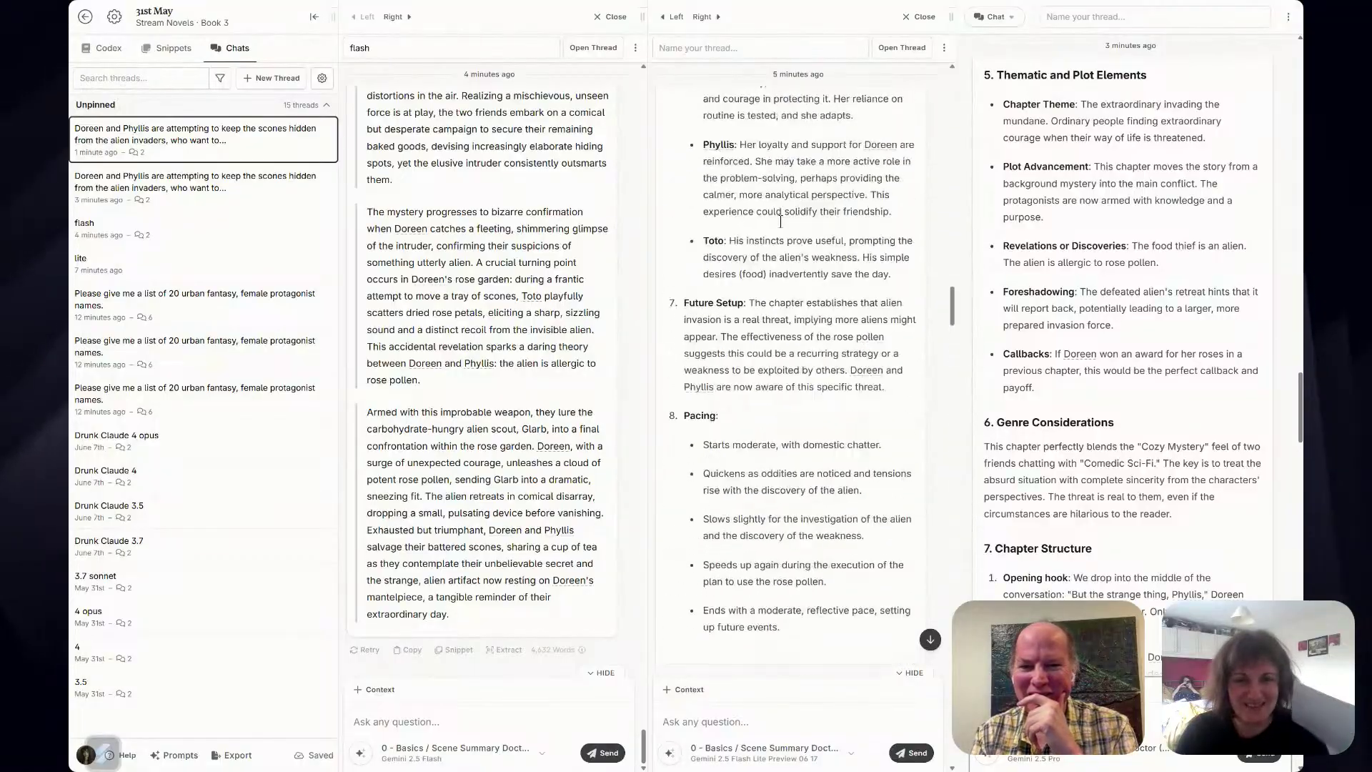
{"action": "scroll", "coordinate": [781, 221], "scroll_direction": "up", "scroll_amount": 15}
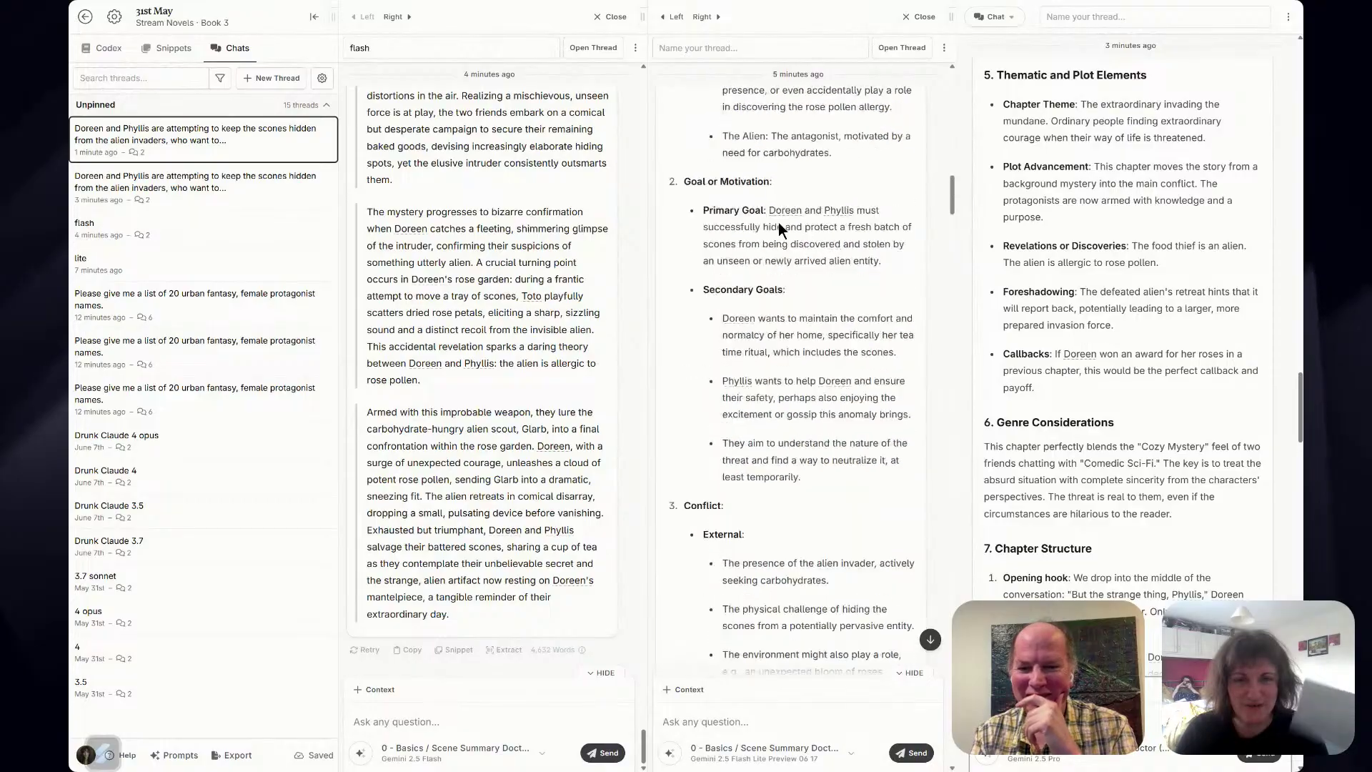
{"action": "scroll", "coordinate": [779, 223], "scroll_direction": "up", "scroll_amount": 15}
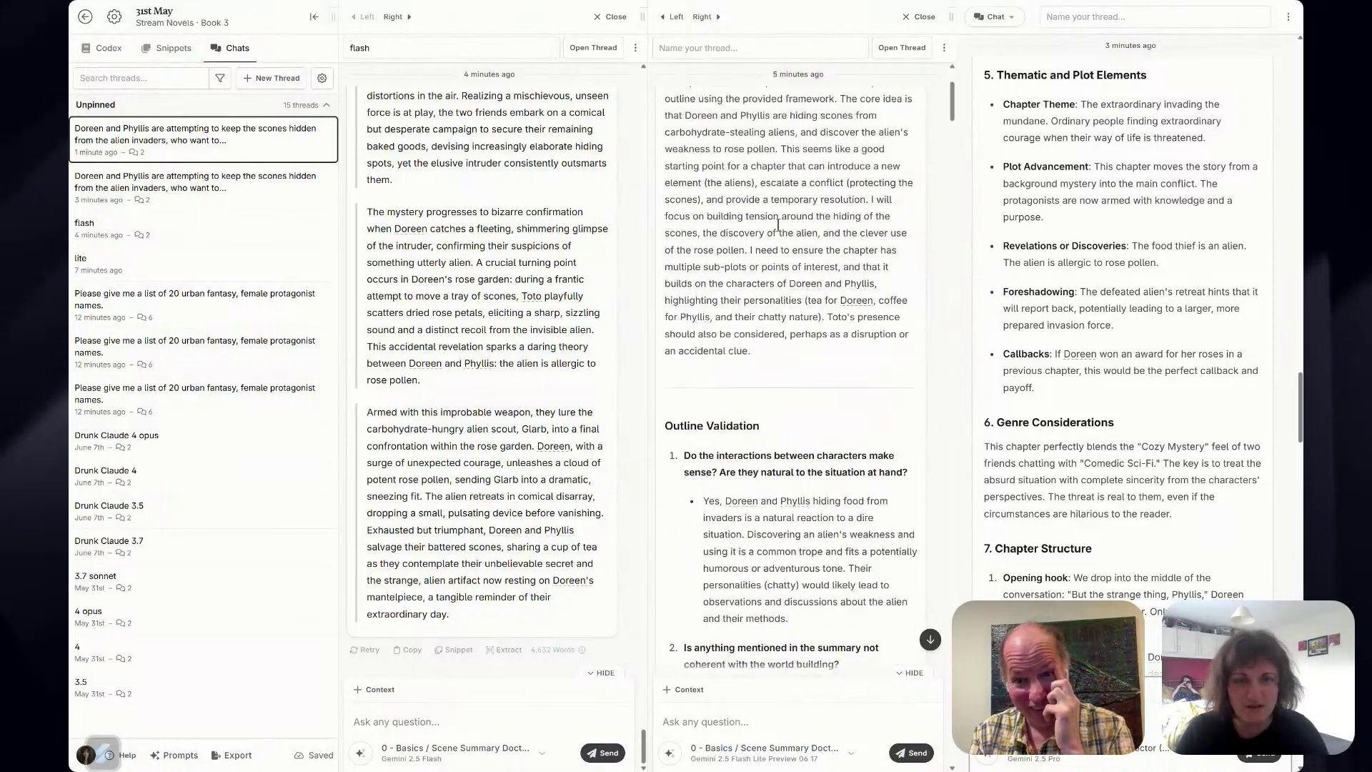
{"action": "scroll", "coordinate": [779, 225], "scroll_direction": "up", "scroll_amount": 5}
{"action": "scroll", "coordinate": [777, 226], "scroll_direction": "down", "scroll_amount": 2}
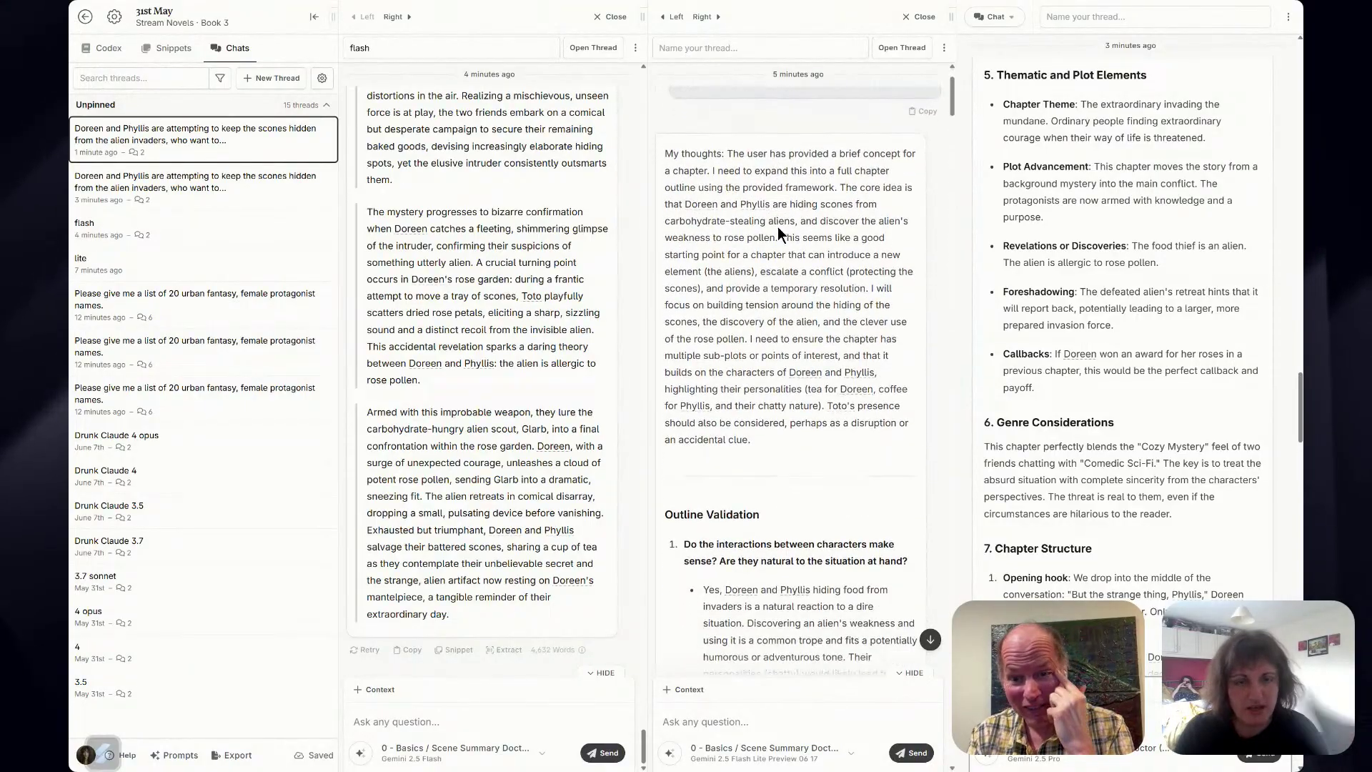
{"action": "scroll", "coordinate": [778, 226], "scroll_direction": "down", "scroll_amount": 1}
{"action": "scroll", "coordinate": [778, 227], "scroll_direction": "down", "scroll_amount": 3}
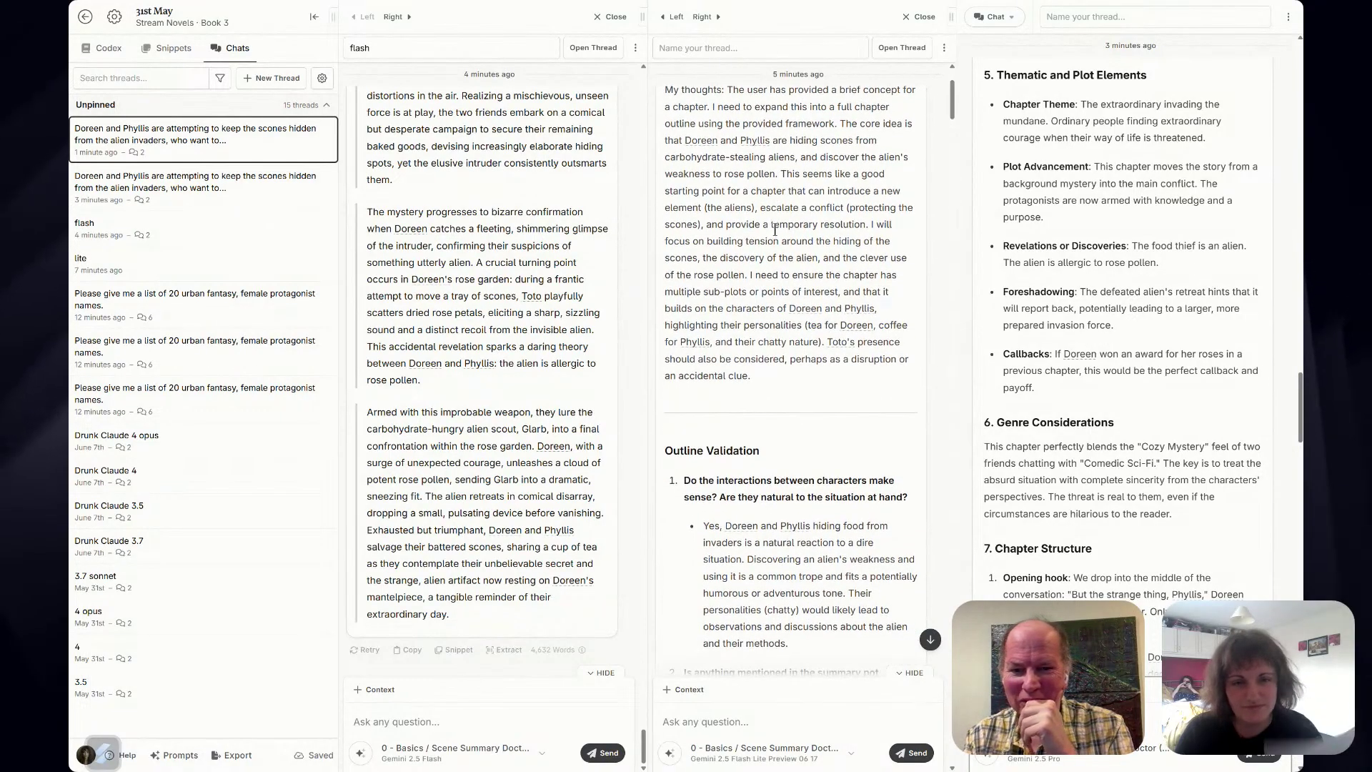
Read the Flash Lite response's Outline Validation answers, from character interactions through plot threads and character arcs.
{"action": "scroll", "coordinate": [772, 229], "scroll_direction": "down", "scroll_amount": 15}
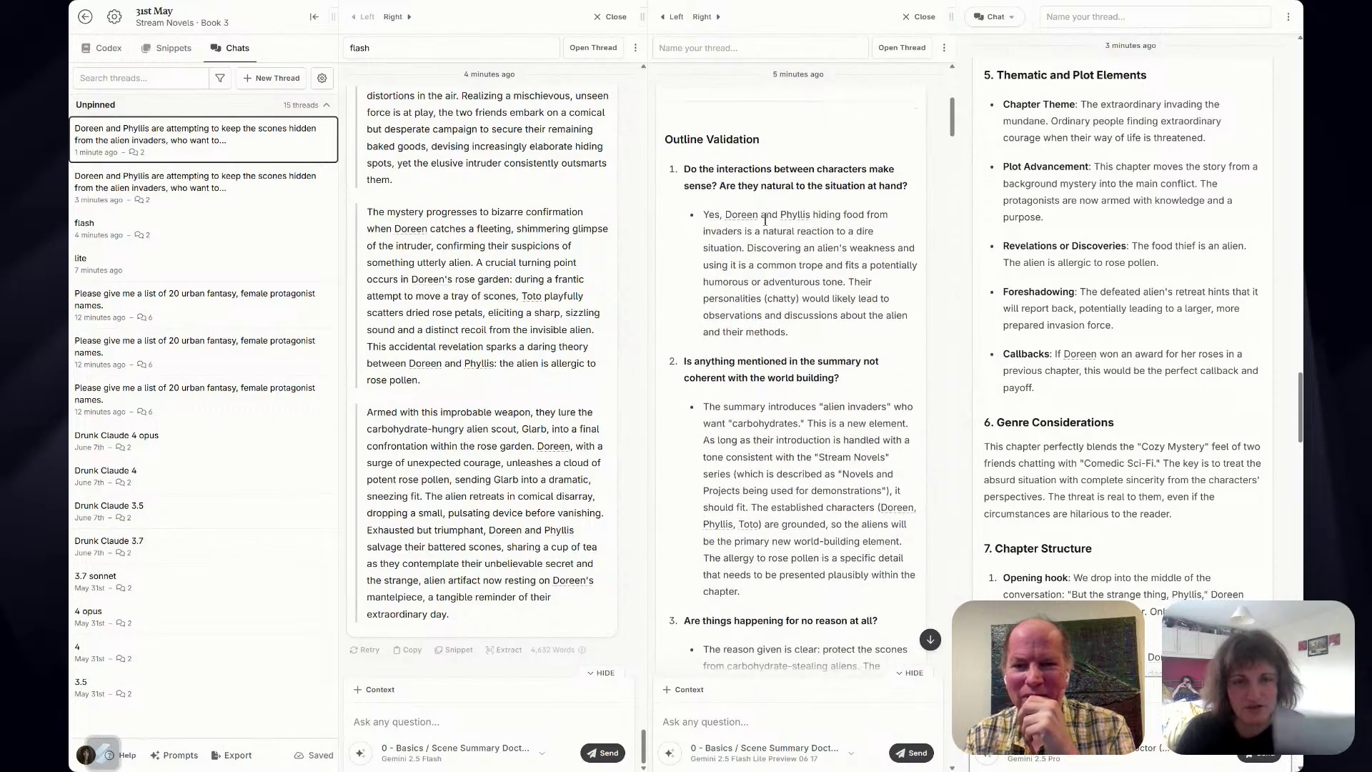
{"action": "scroll", "coordinate": [765, 219], "scroll_direction": "down", "scroll_amount": 3}
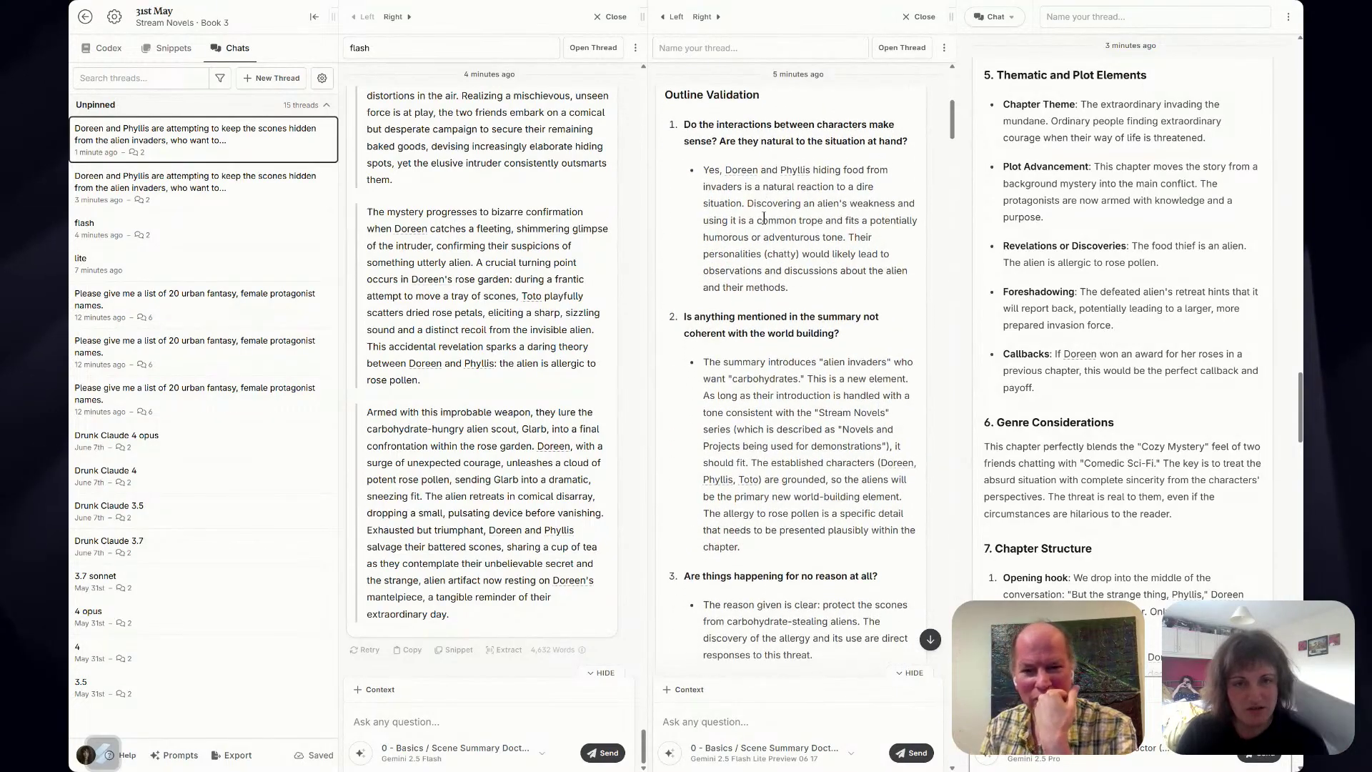
{"action": "scroll", "coordinate": [764, 217], "scroll_direction": "down", "scroll_amount": 6}
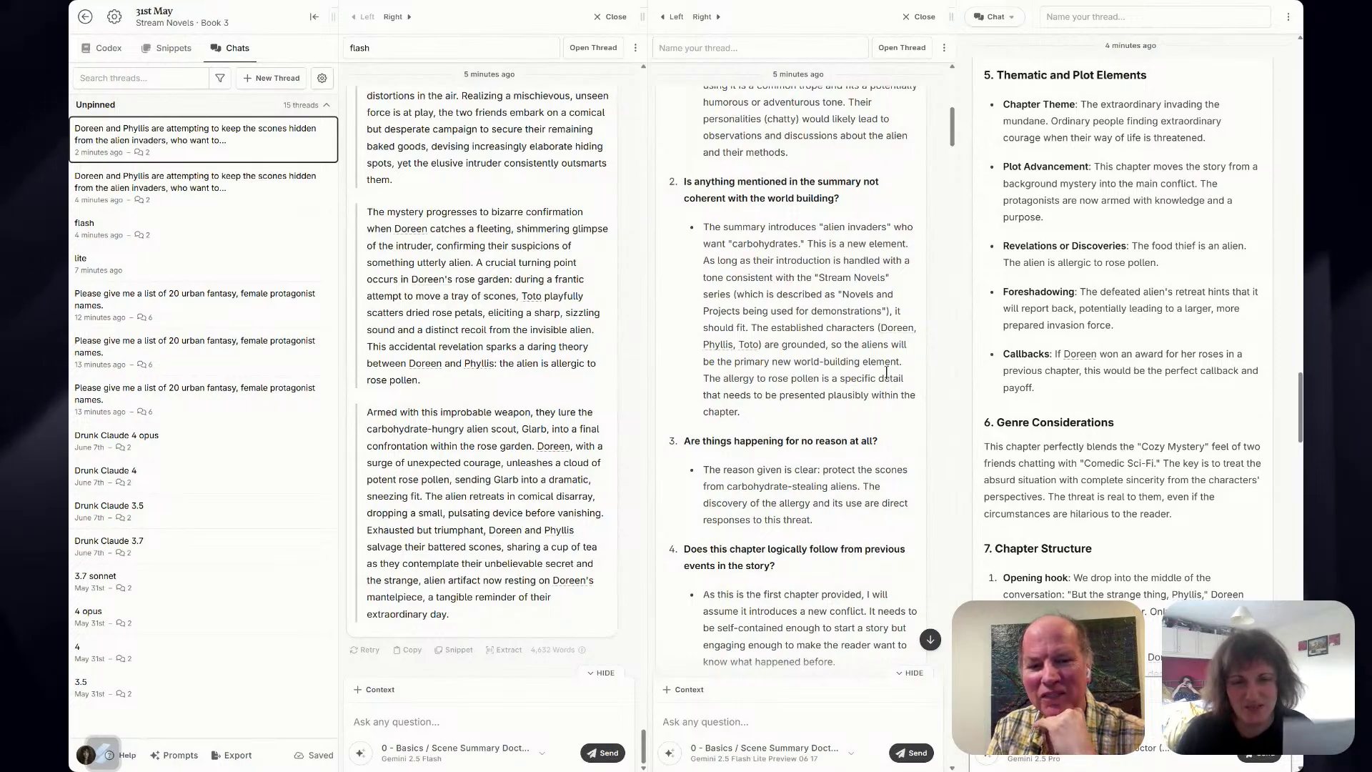
{"action": "scroll", "coordinate": [886, 372], "scroll_direction": "down", "scroll_amount": 7}
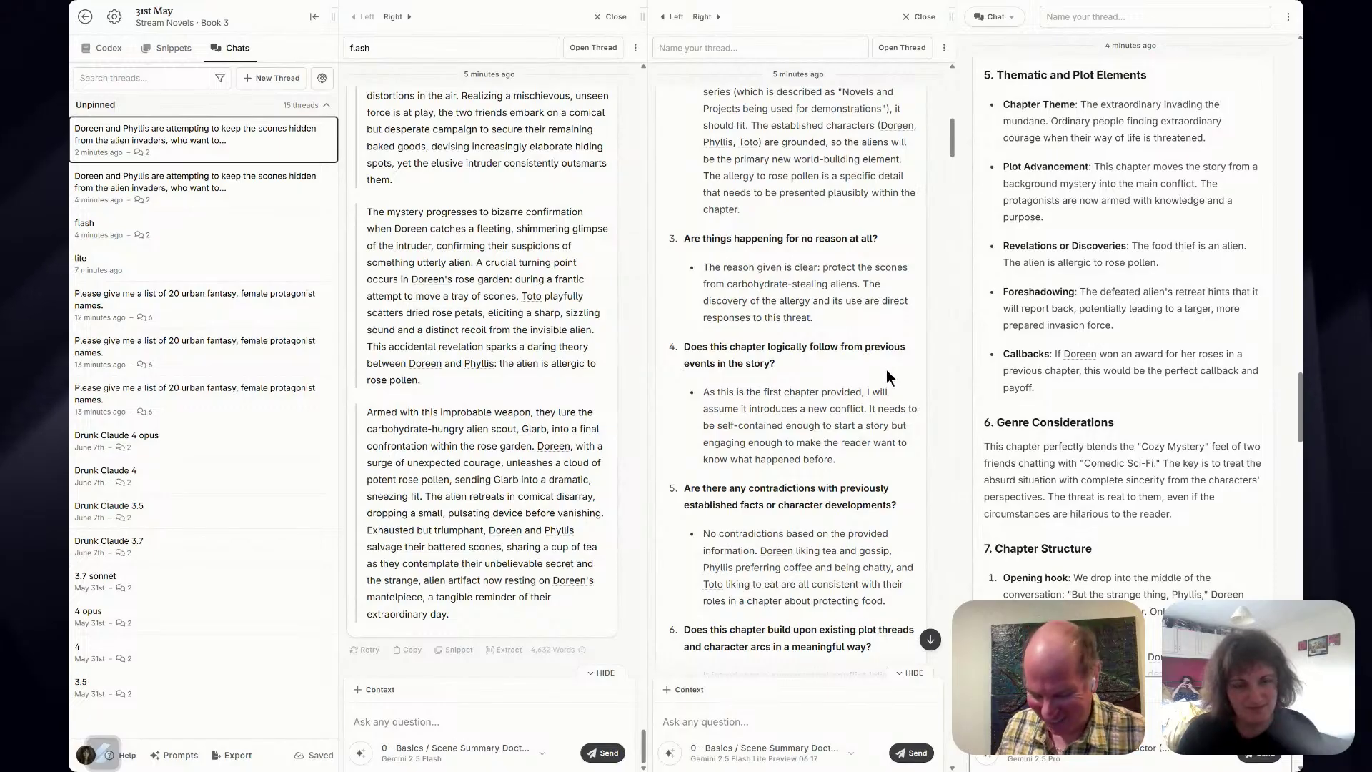
{"action": "scroll", "coordinate": [887, 371], "scroll_direction": "down", "scroll_amount": 1}
{"action": "scroll", "coordinate": [887, 370], "scroll_direction": "down", "scroll_amount": 2}
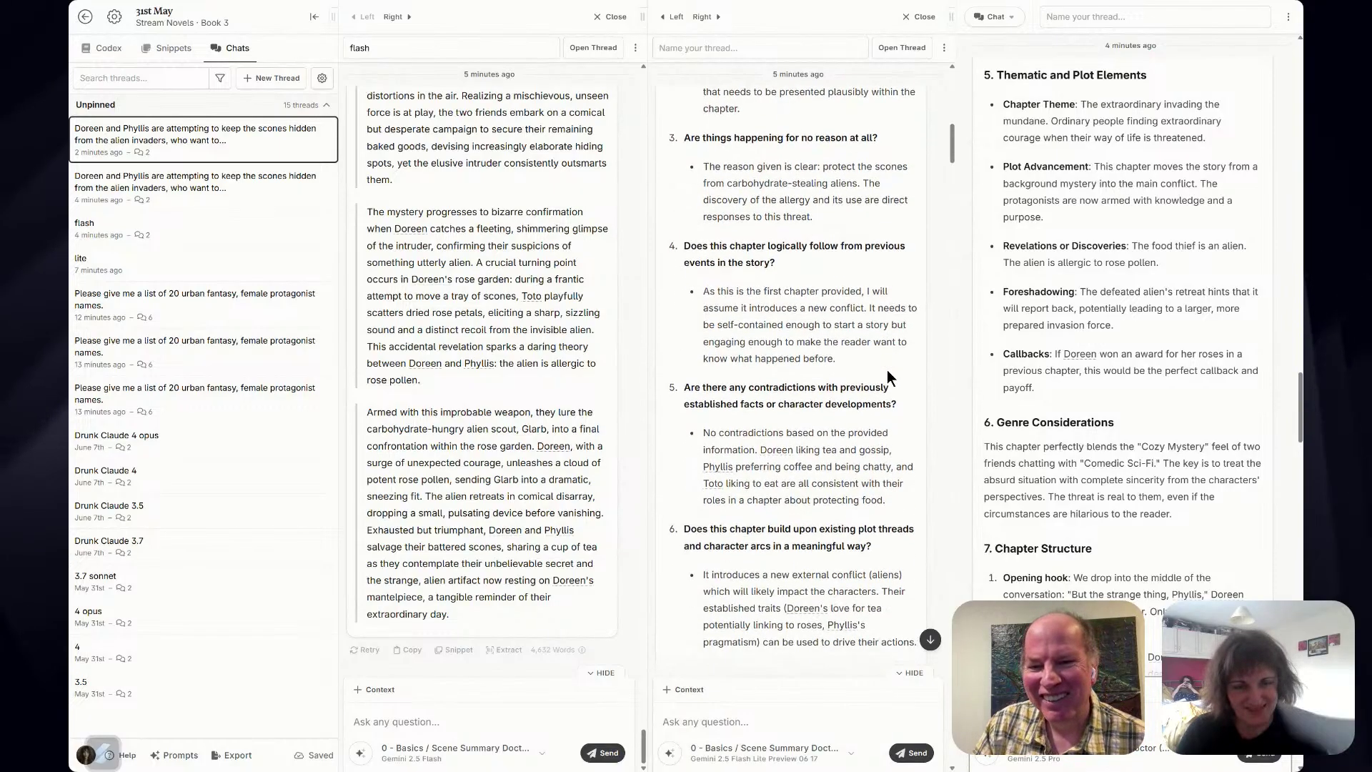
{"action": "scroll", "coordinate": [886, 372], "scroll_direction": "down", "scroll_amount": 1}
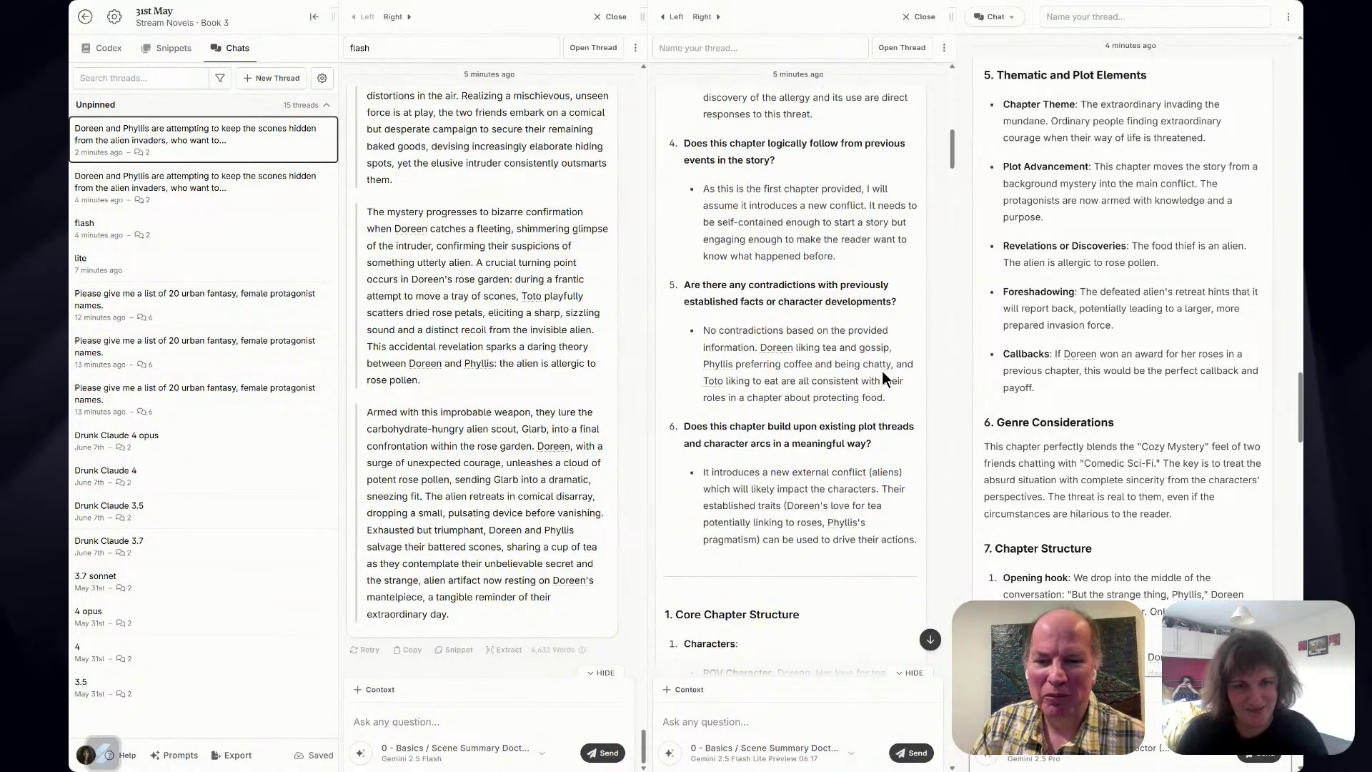
{"action": "scroll", "coordinate": [884, 375], "scroll_direction": "down", "scroll_amount": 1}
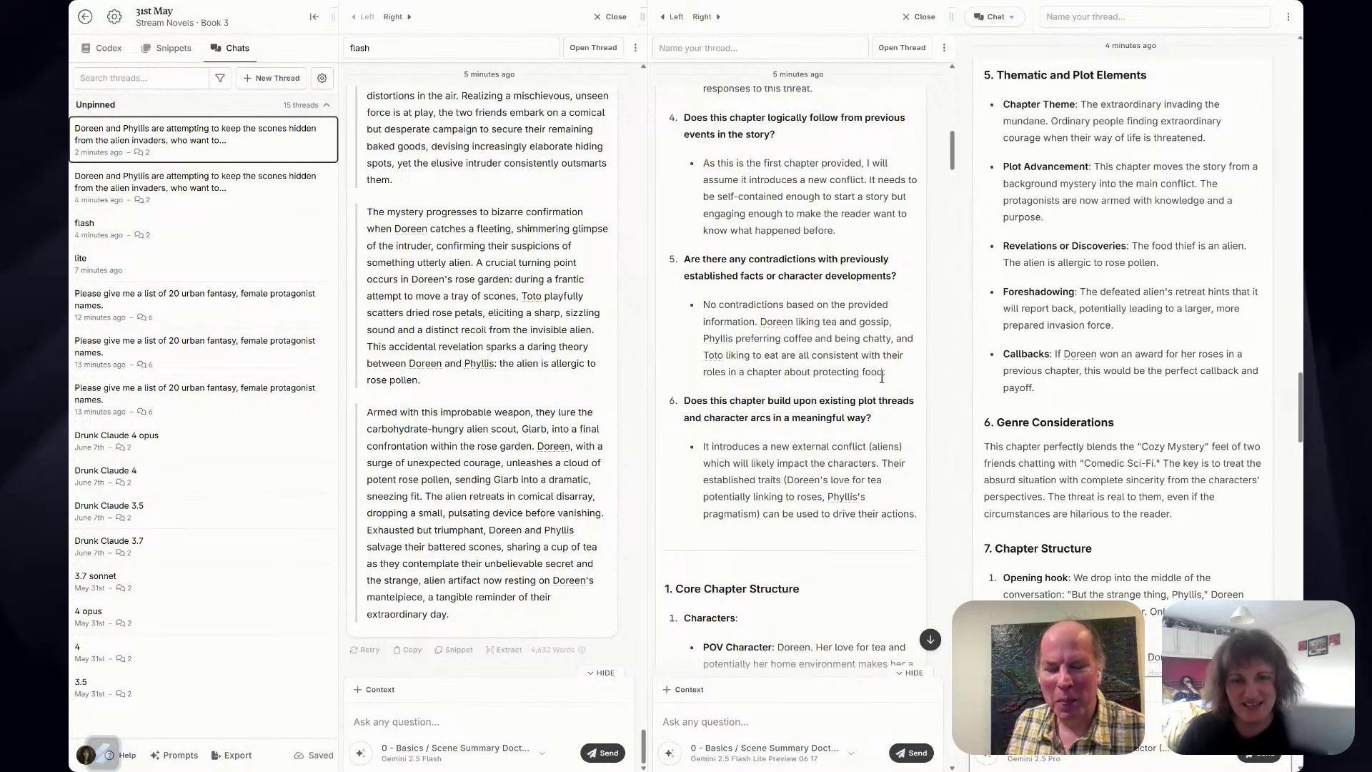
{"action": "scroll", "coordinate": [879, 375], "scroll_direction": "down", "scroll_amount": 1}
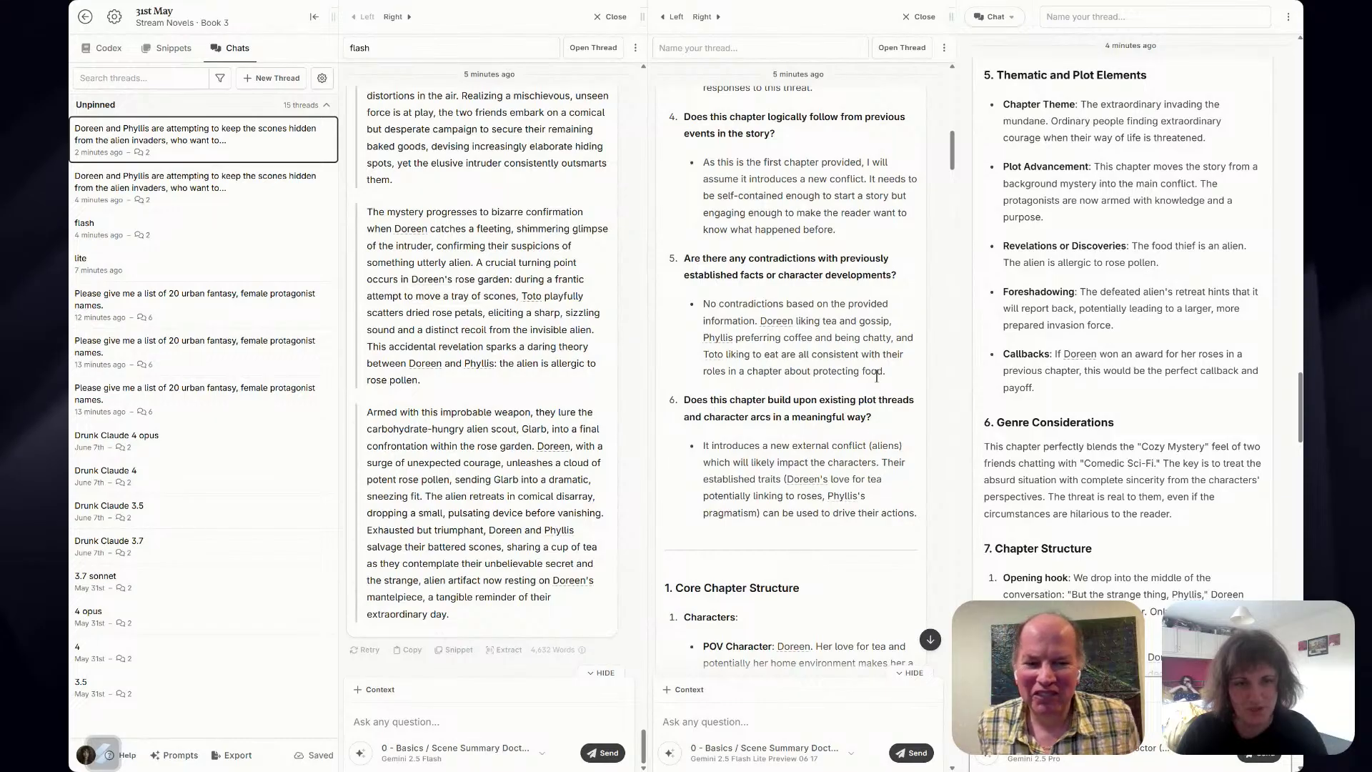
{"action": "scroll", "coordinate": [877, 376], "scroll_direction": "down", "scroll_amount": 1}
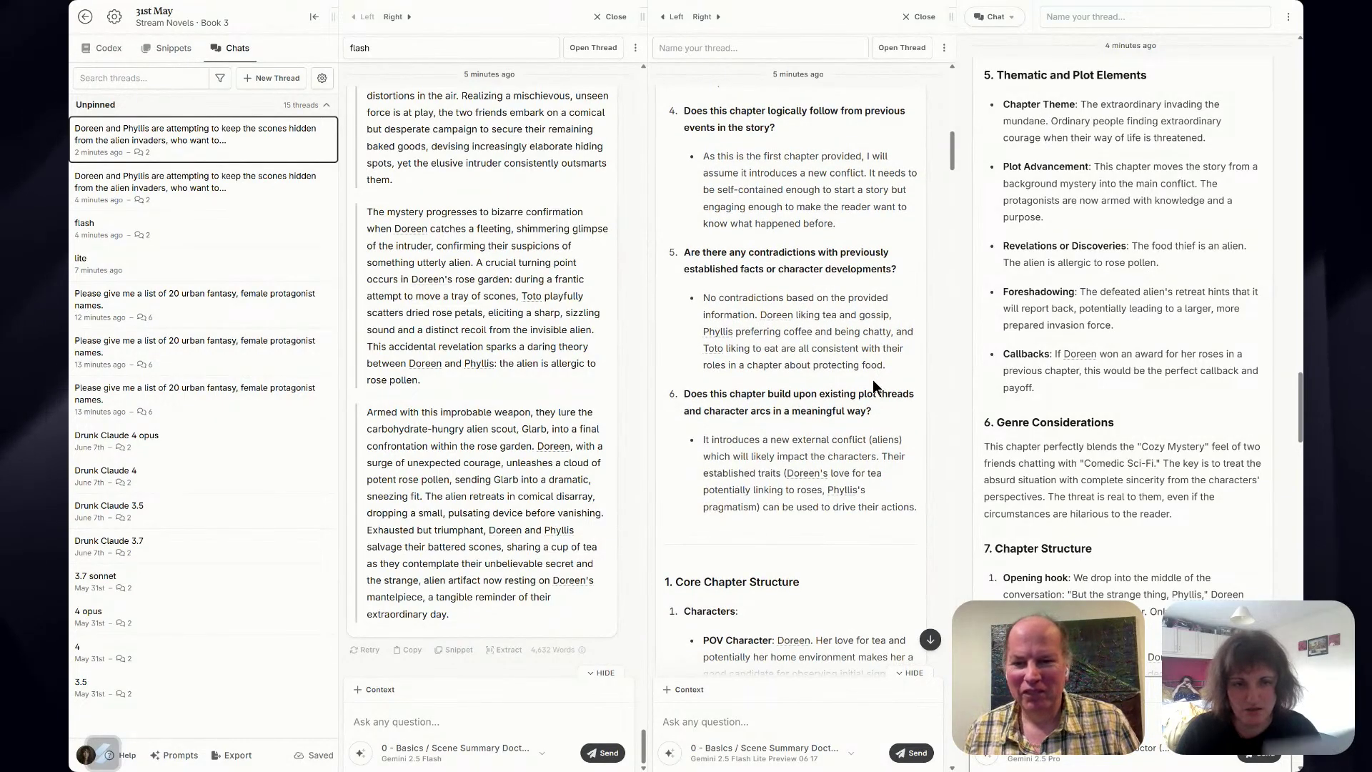
{"action": "scroll", "coordinate": [872, 379], "scroll_direction": "down", "scroll_amount": 1}
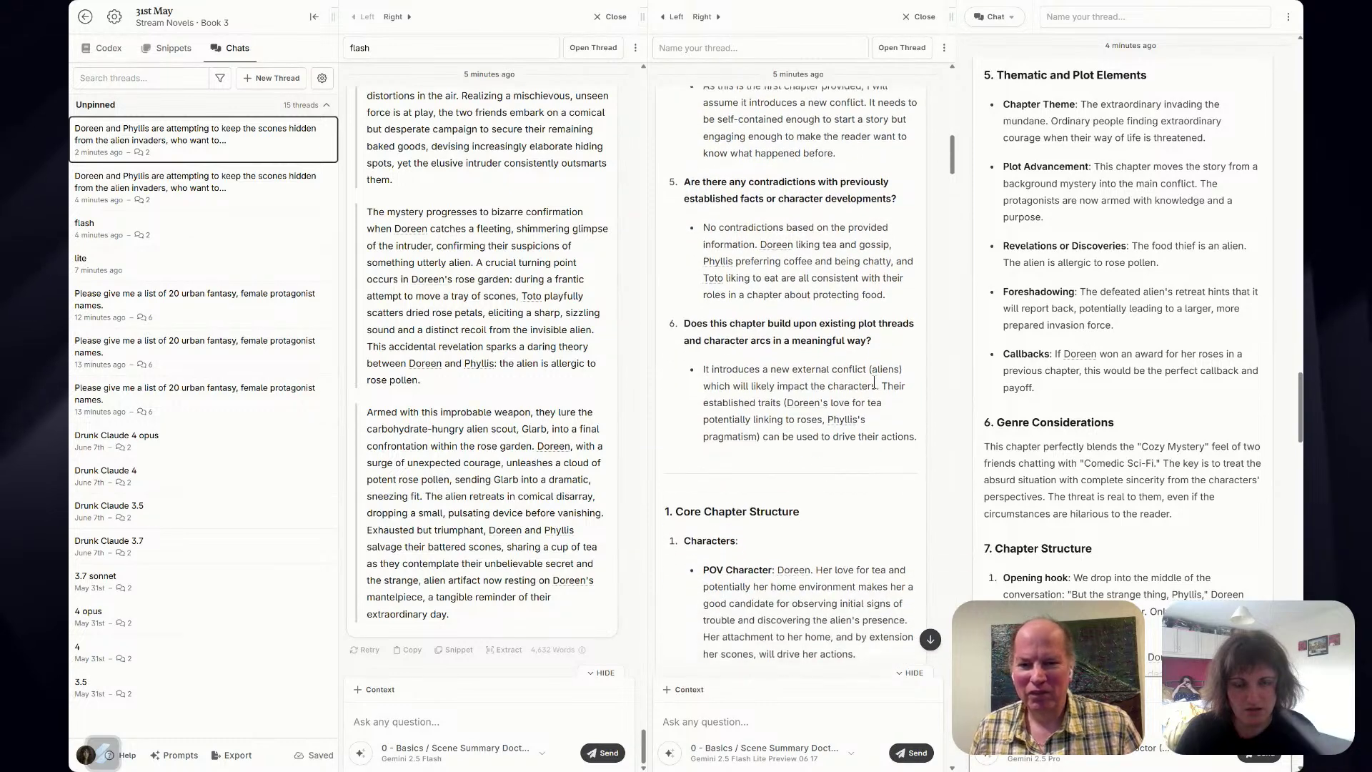
Skim the Flash Lite response's Core Chapter Structure and Chapter Dynamics sections, then jump to the end of the chat.
{"action": "scroll", "coordinate": [875, 383], "scroll_direction": "down", "scroll_amount": 6}
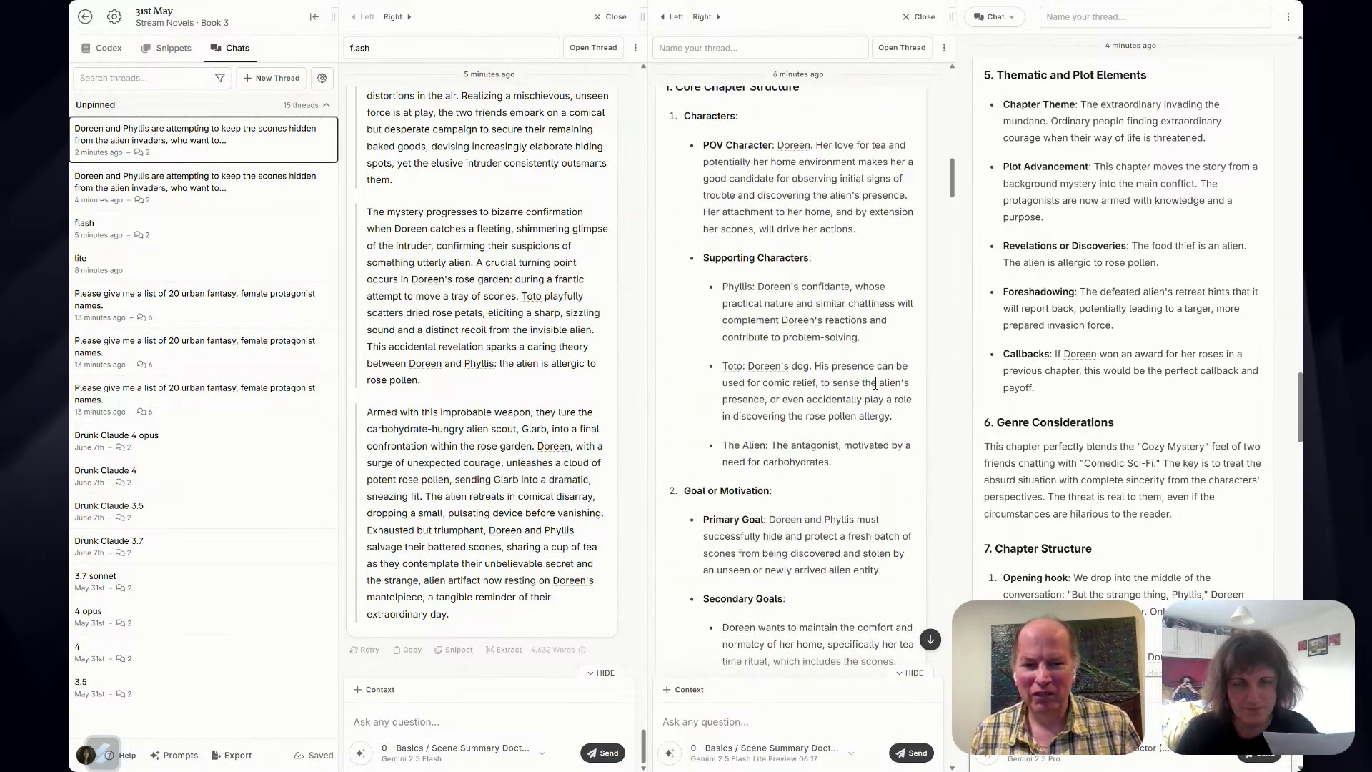
{"action": "scroll", "coordinate": [875, 384], "scroll_direction": "down", "scroll_amount": 12}
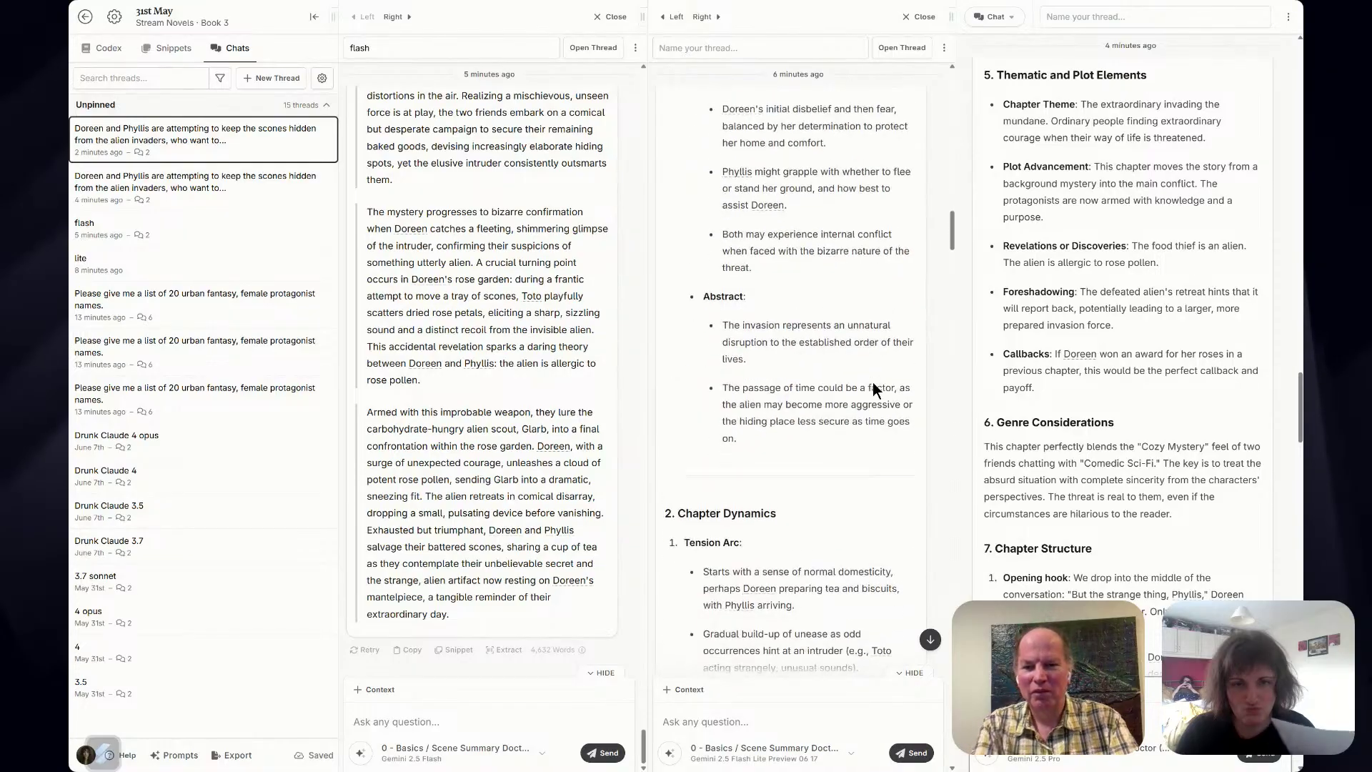
{"action": "scroll", "coordinate": [875, 388], "scroll_direction": "down", "scroll_amount": 7}
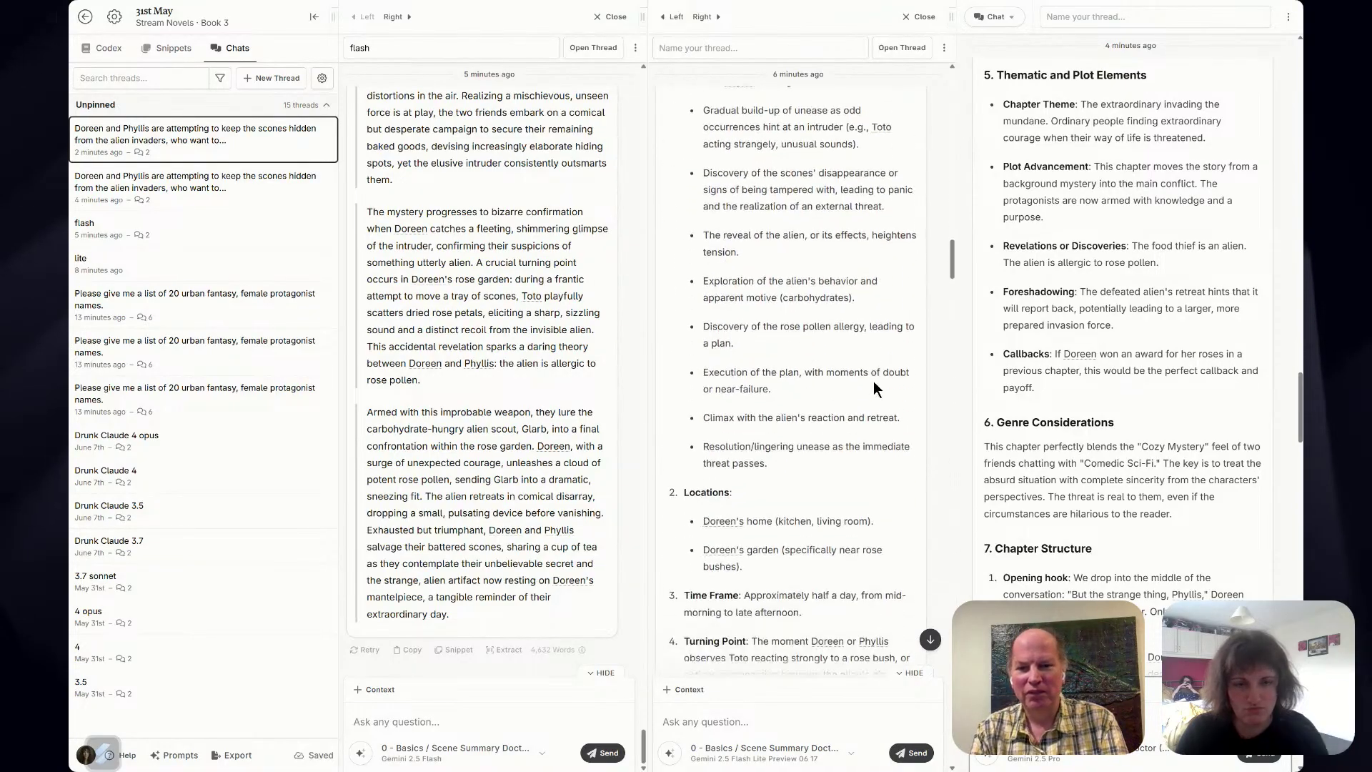
{"action": "scroll", "coordinate": [873, 381], "scroll_direction": "down", "scroll_amount": 1}
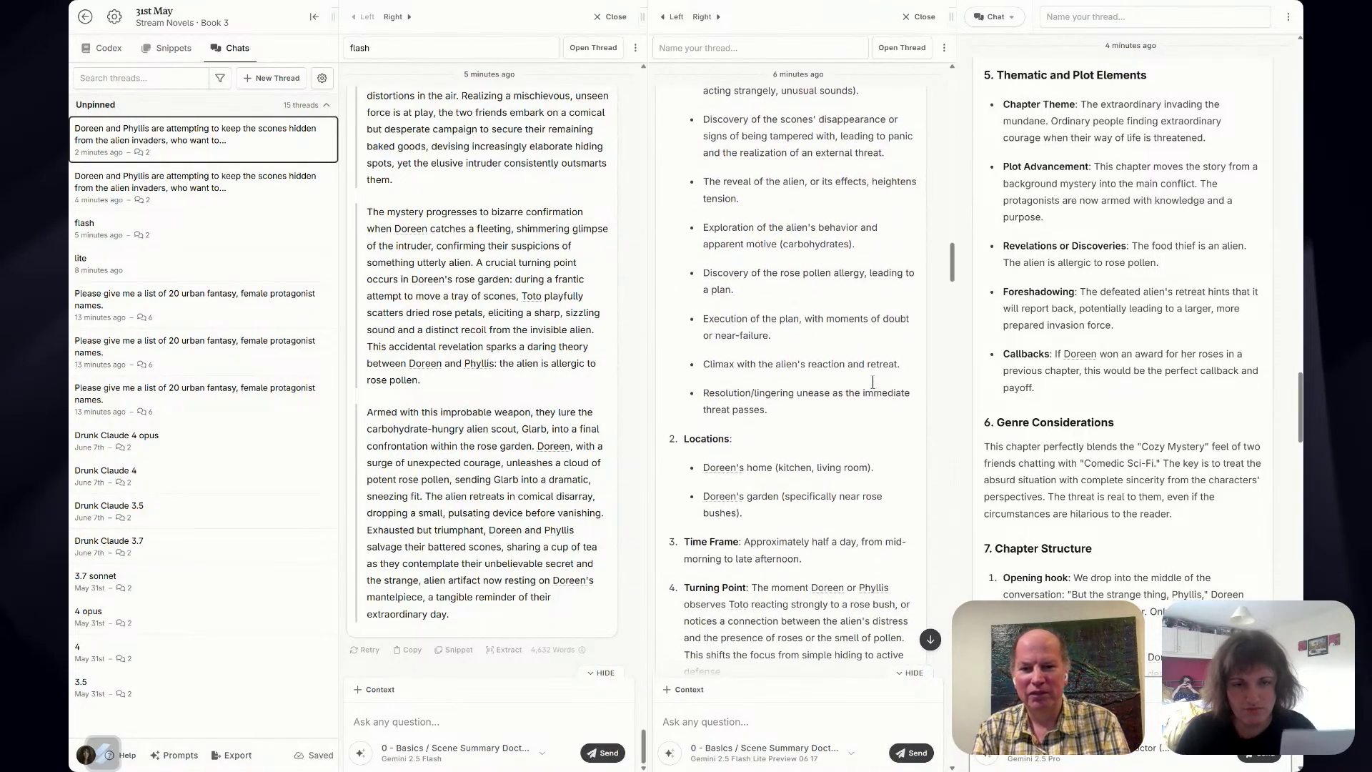
{"action": "left_click", "coordinate": [929, 636]}
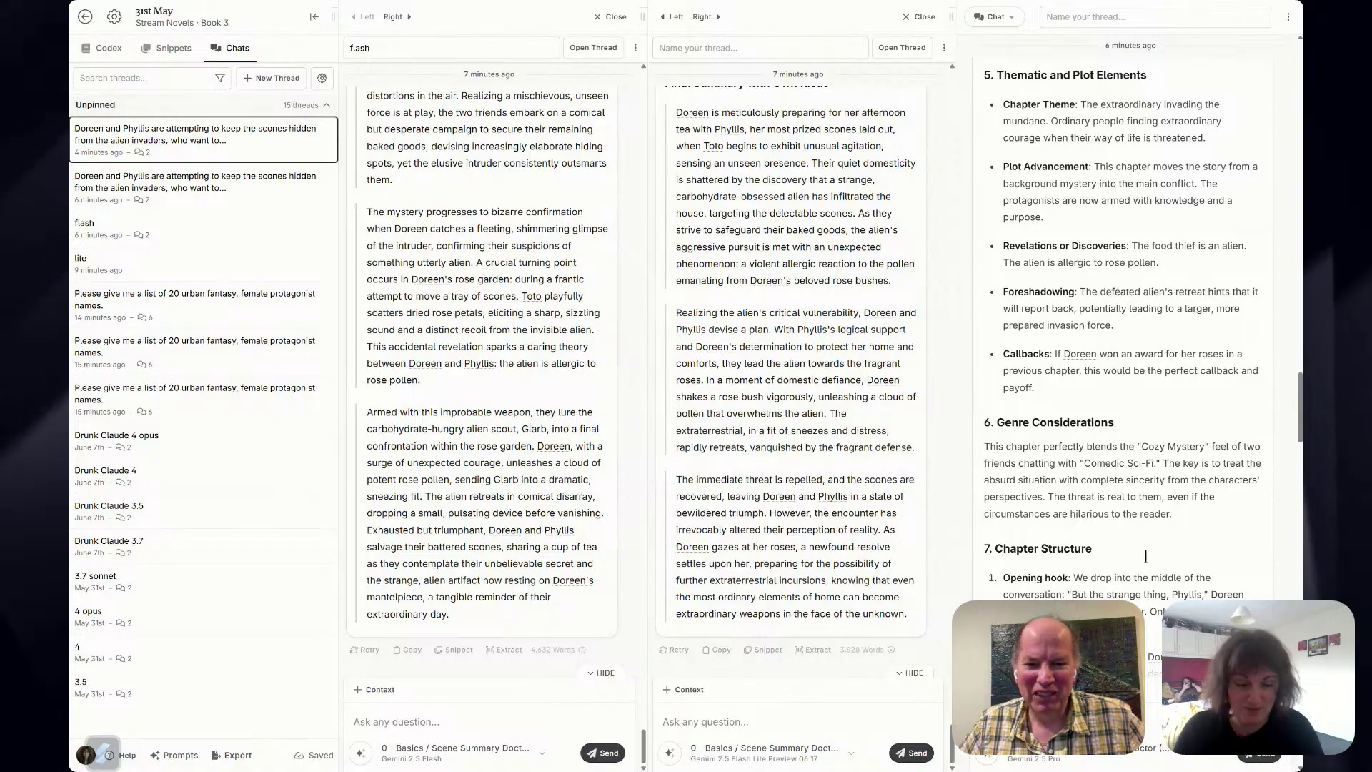
Return to the start of the Gemini 2.5 Pro response and read its introductory paragraph.
{"action": "scroll", "coordinate": [1120, 436], "scroll_direction": "up", "scroll_amount": 15}
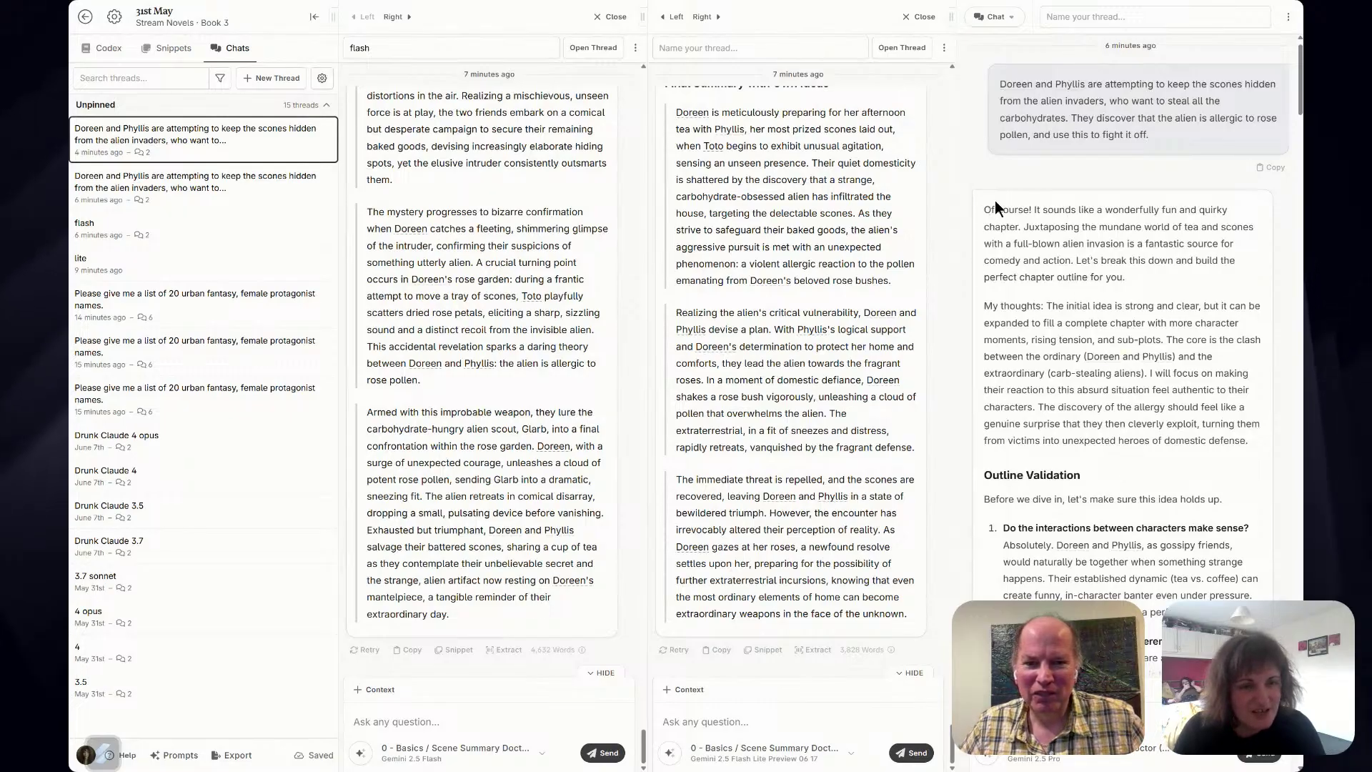
{"action": "left_click_drag", "start_coordinate": [1072, 221], "coordinate": [1127, 282]}
{"action": "left_click", "coordinate": [1172, 277]}
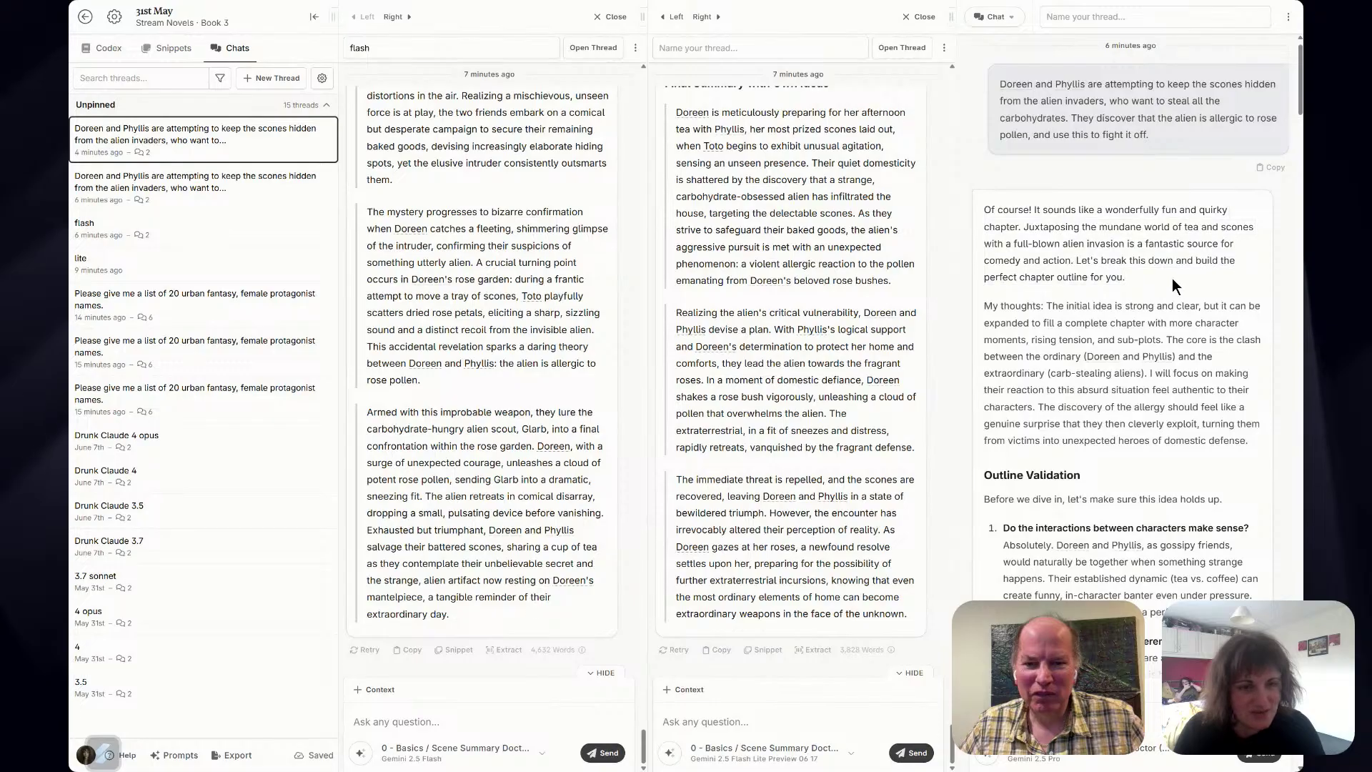
Collapse the thread list sidebar and read the allergy discovery sentence in the Pro response's opening thoughts.
{"action": "left_click", "coordinate": [314, 16]}
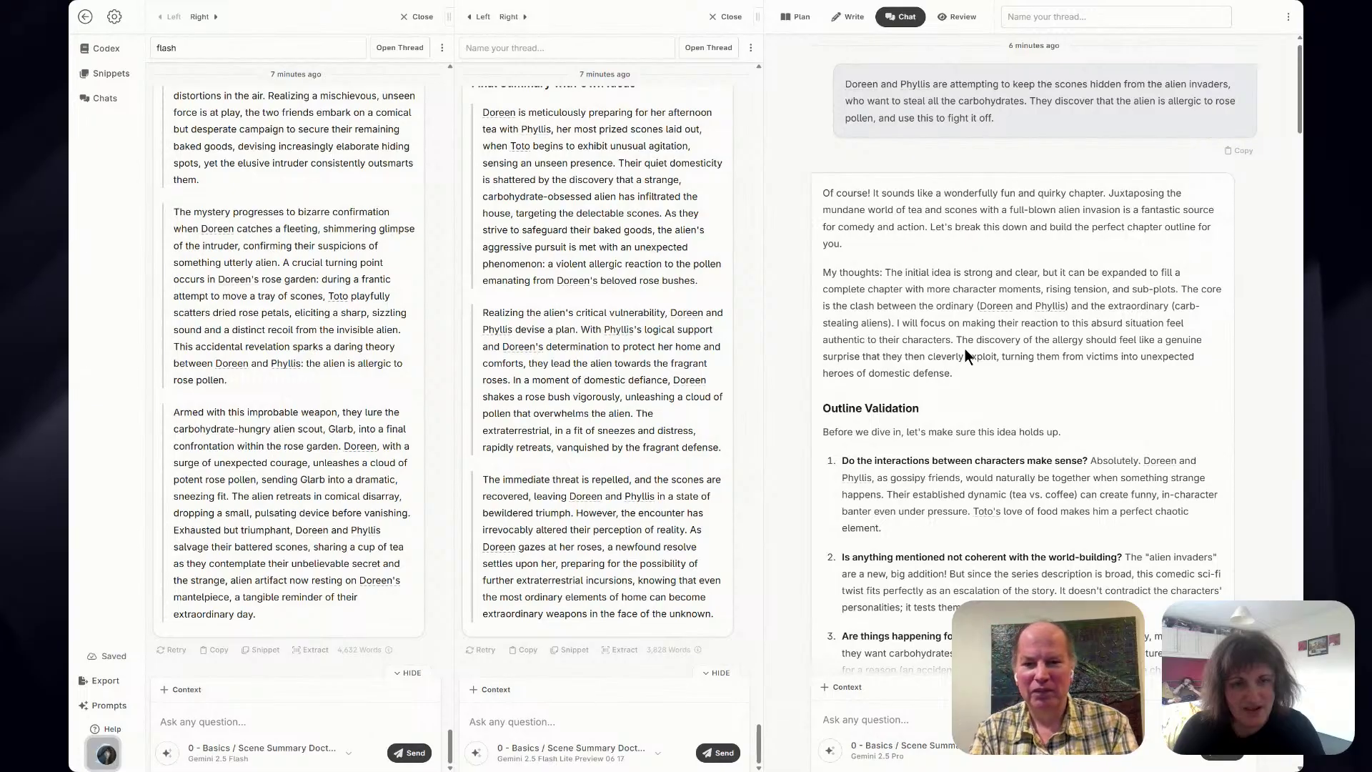
{"action": "left_click_drag", "start_coordinate": [956, 339], "coordinate": [1025, 372]}
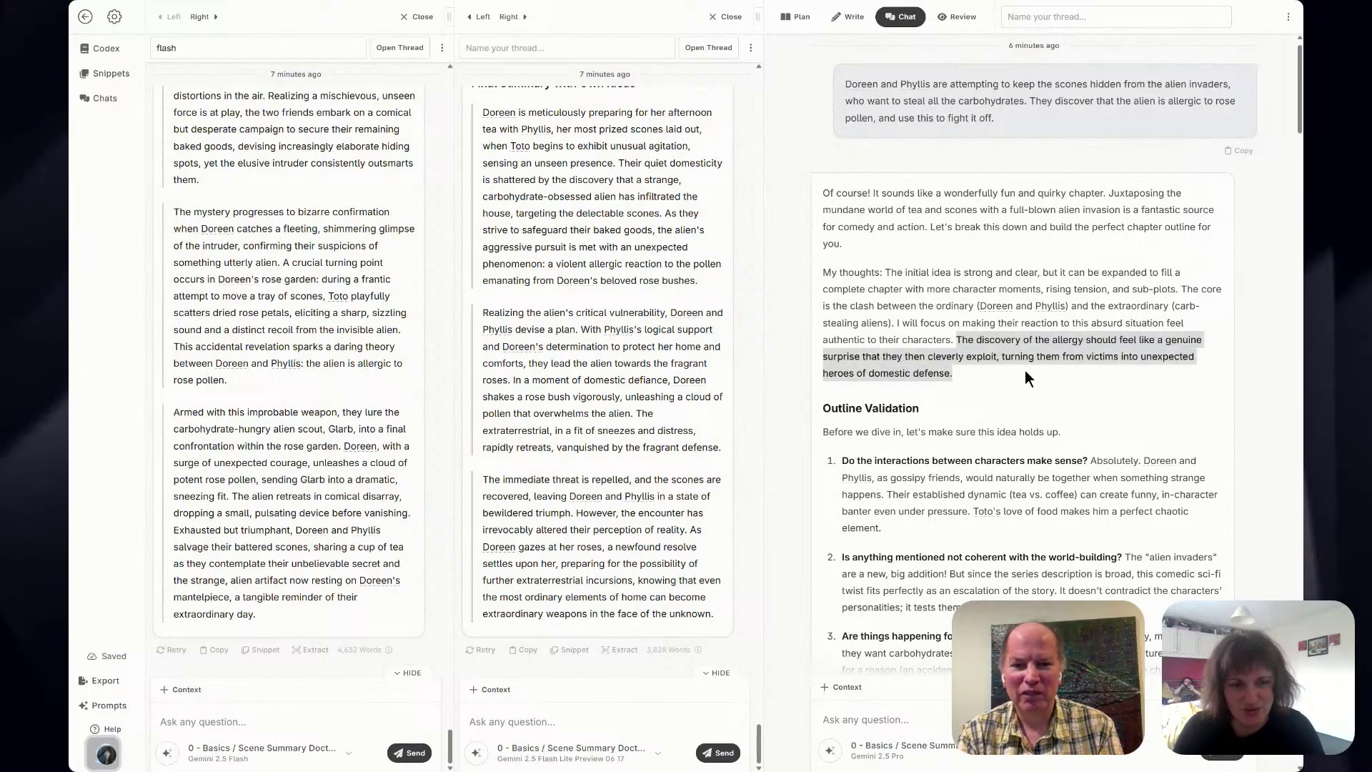
{"action": "left_click", "coordinate": [1025, 370]}
Read the Pro response's Outline Validation answers, focusing on world-building coherence and whether things happen for no reason.
{"action": "scroll", "coordinate": [1025, 372], "scroll_direction": "down", "scroll_amount": 2}
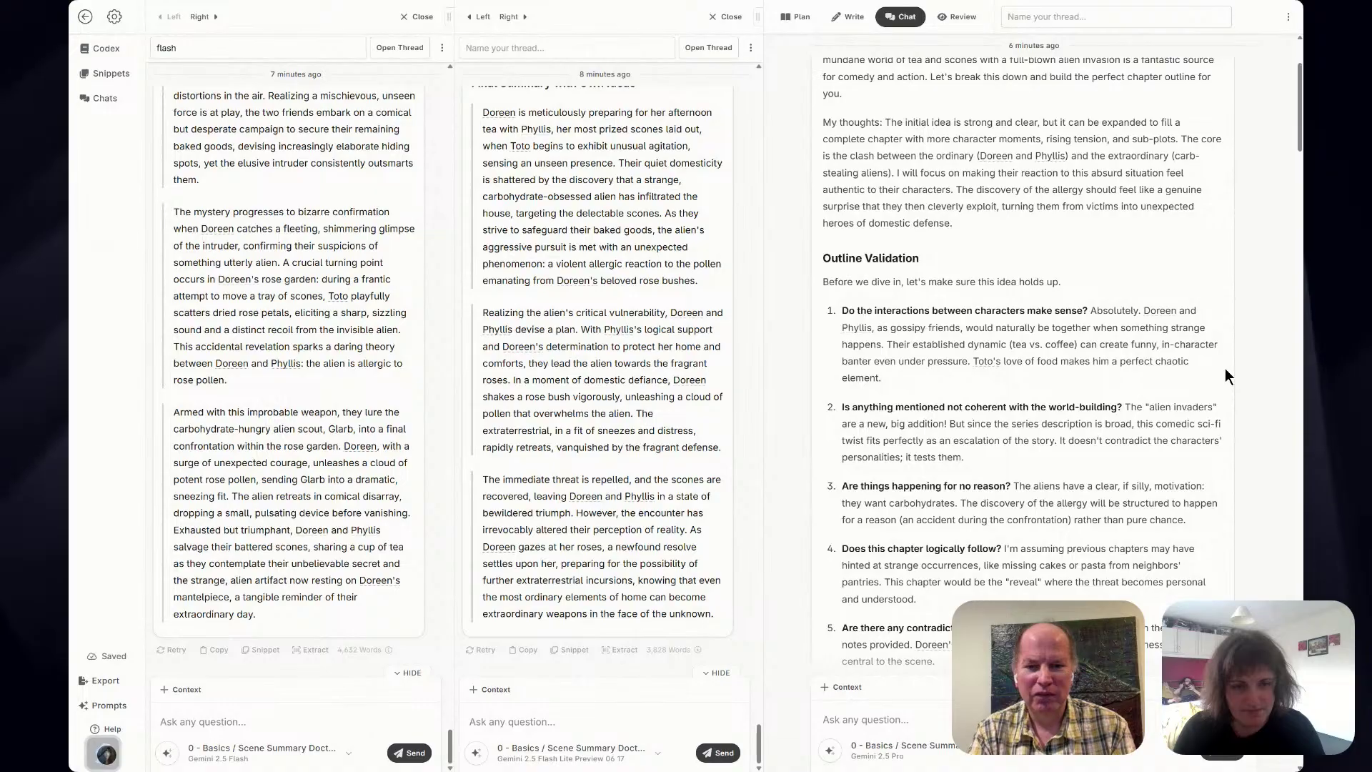
{"action": "scroll", "coordinate": [1224, 367], "scroll_direction": "down", "scroll_amount": 1}
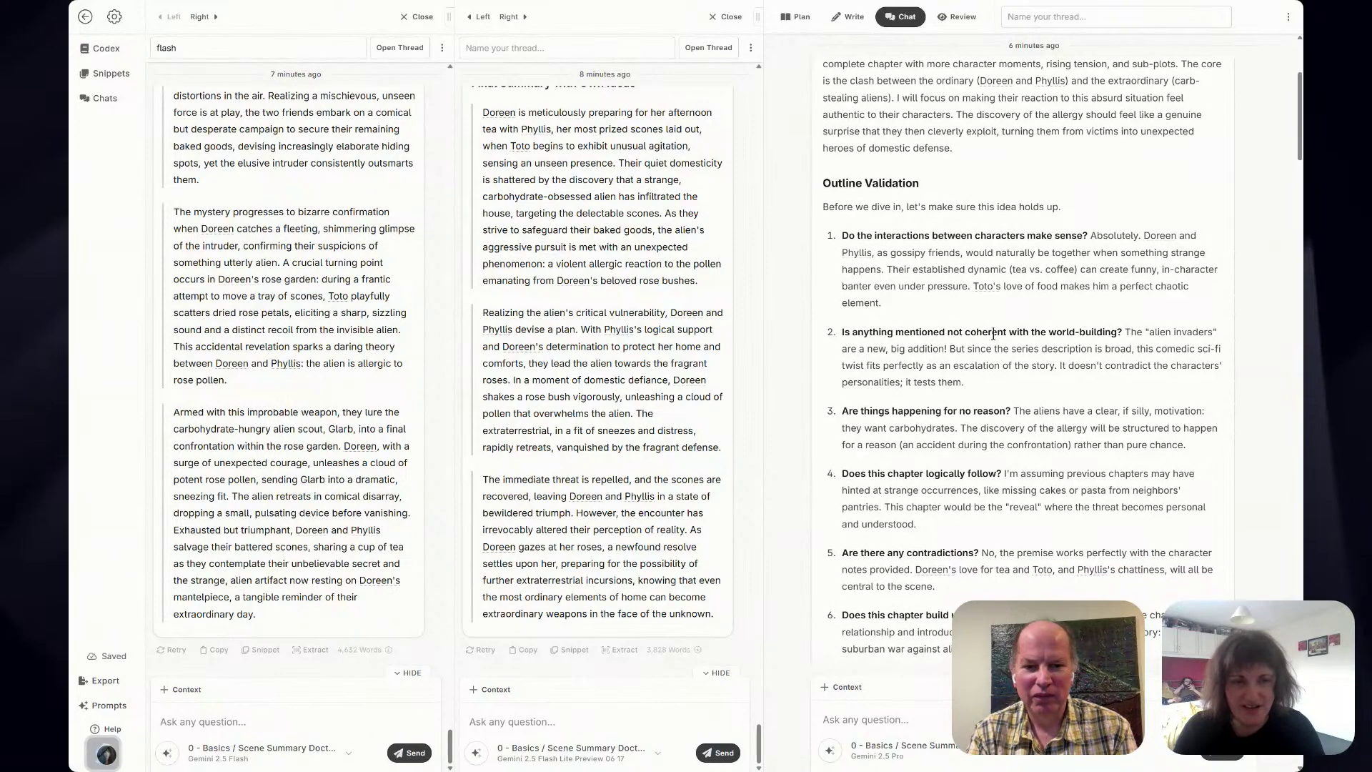
{"action": "left_click_drag", "start_coordinate": [946, 345], "coordinate": [1245, 366]}
{"action": "left_click", "coordinate": [1246, 366]}
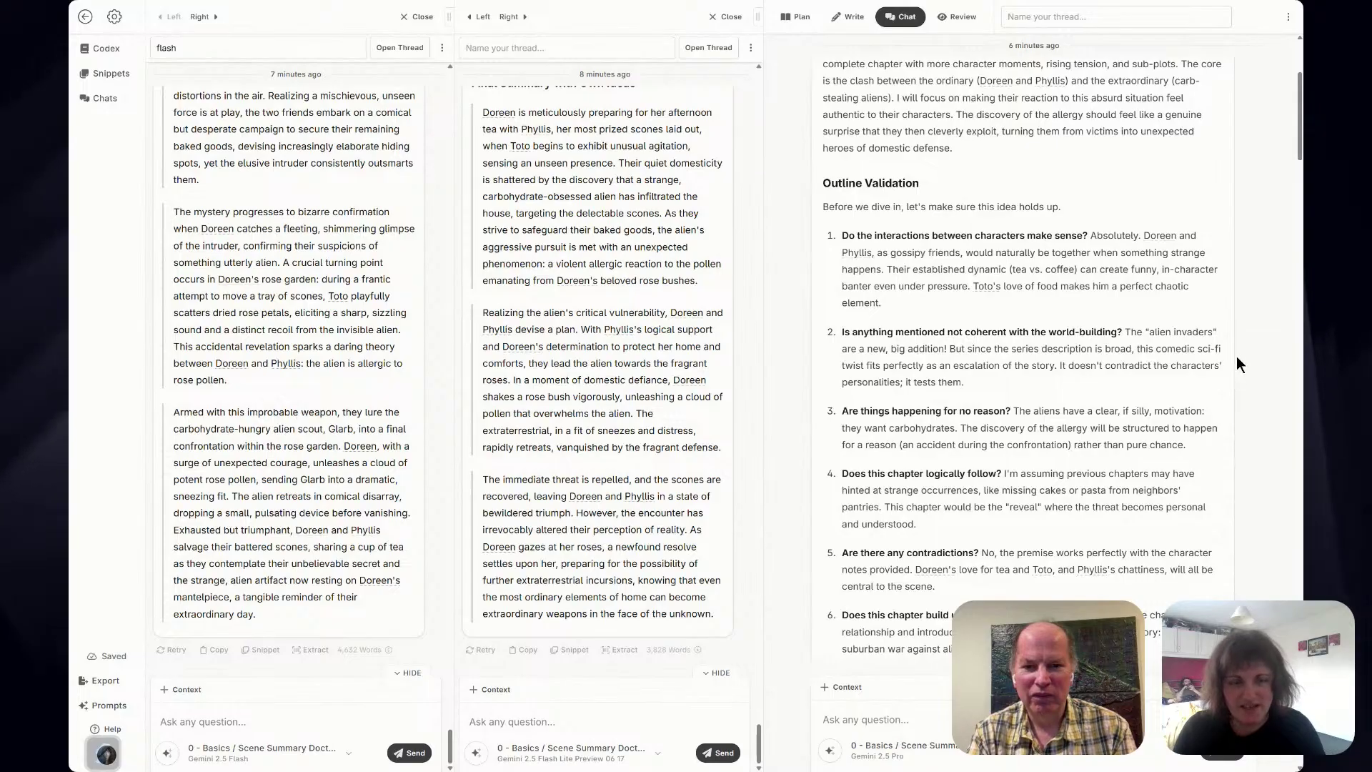
{"action": "scroll", "coordinate": [1239, 365], "scroll_direction": "down", "scroll_amount": 1}
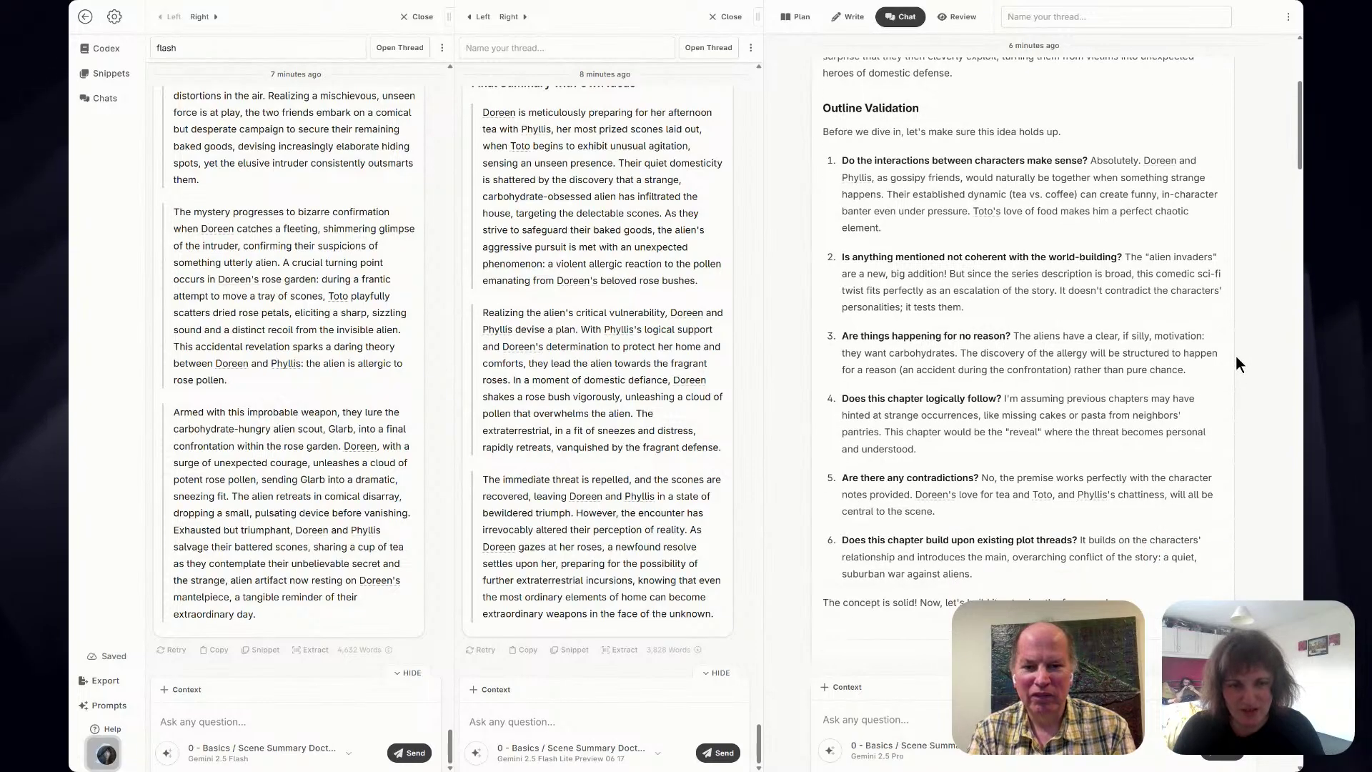
{"action": "scroll", "coordinate": [1238, 365], "scroll_direction": "down", "scroll_amount": 1}
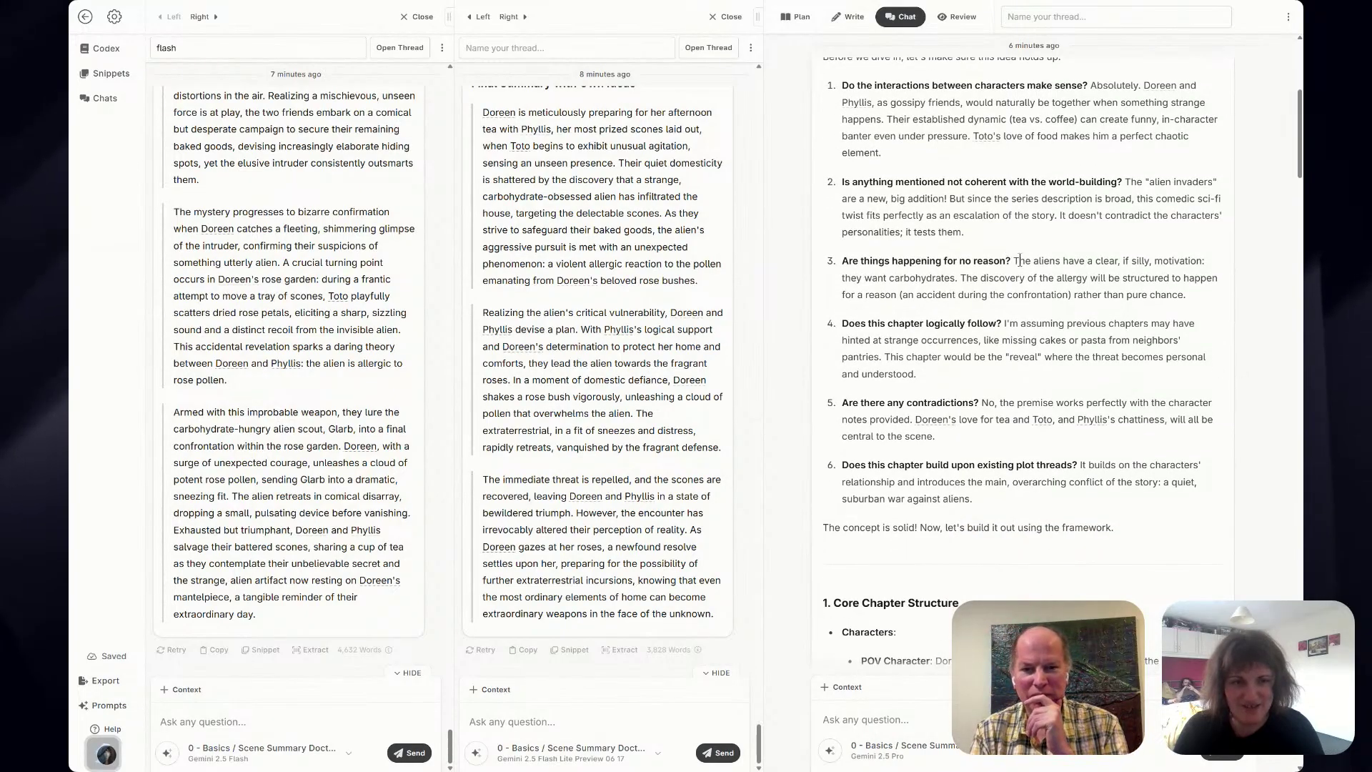
{"action": "left_click_drag", "start_coordinate": [1018, 261], "coordinate": [954, 281]}
{"action": "left_click", "coordinate": [1049, 277]}
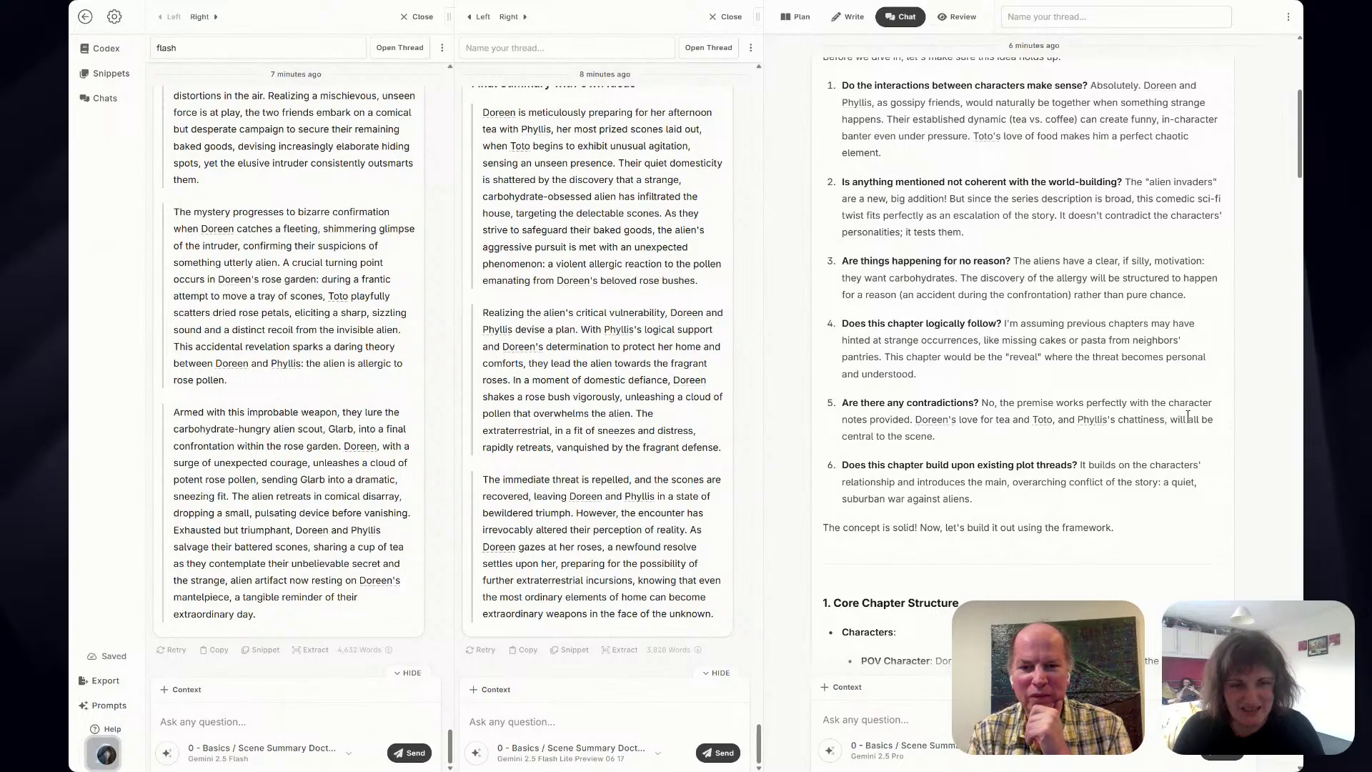
Read the Gemini 2.5 Pro response's Core Chapter Structure and Chapter Dynamics sections, including the turning point, outcome and character impact.
{"action": "scroll", "coordinate": [1188, 417], "scroll_direction": "down", "scroll_amount": 7}
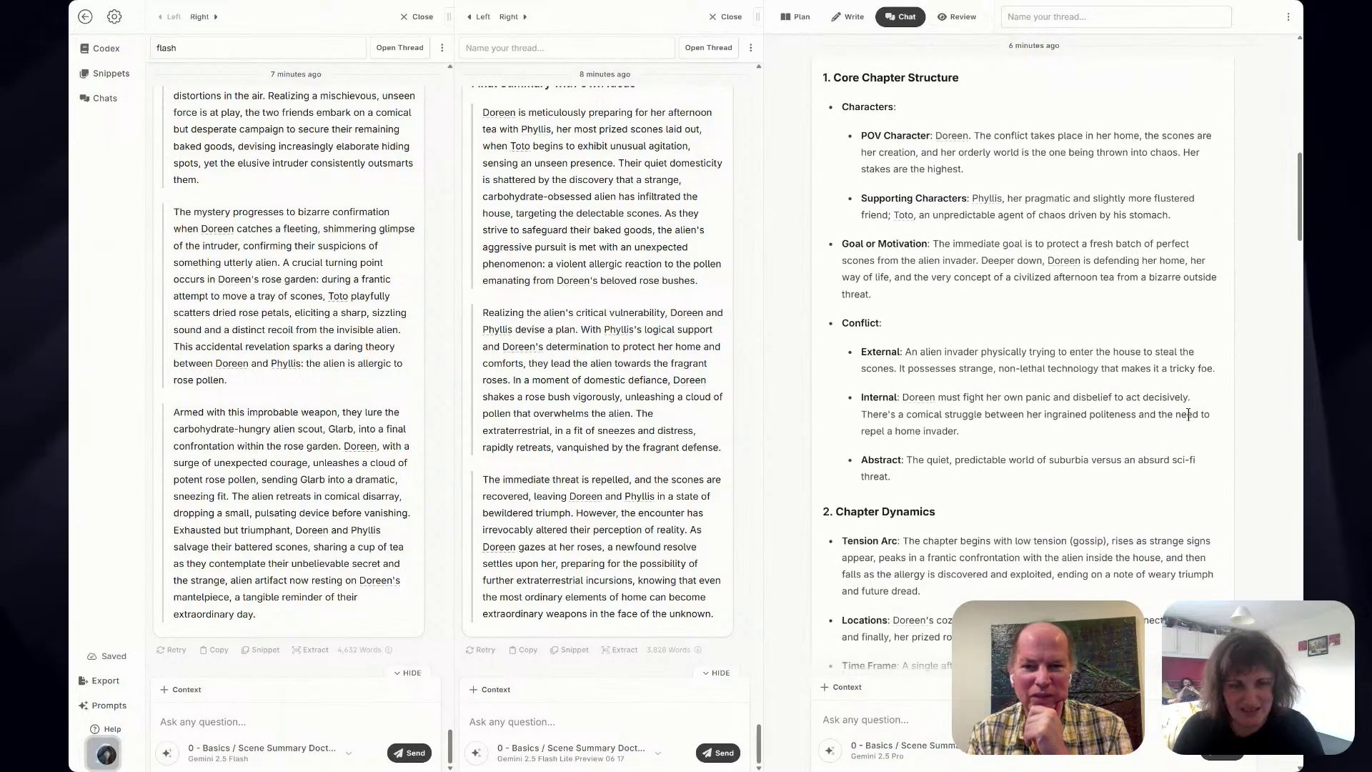
{"action": "scroll", "coordinate": [1189, 415], "scroll_direction": "down", "scroll_amount": 3}
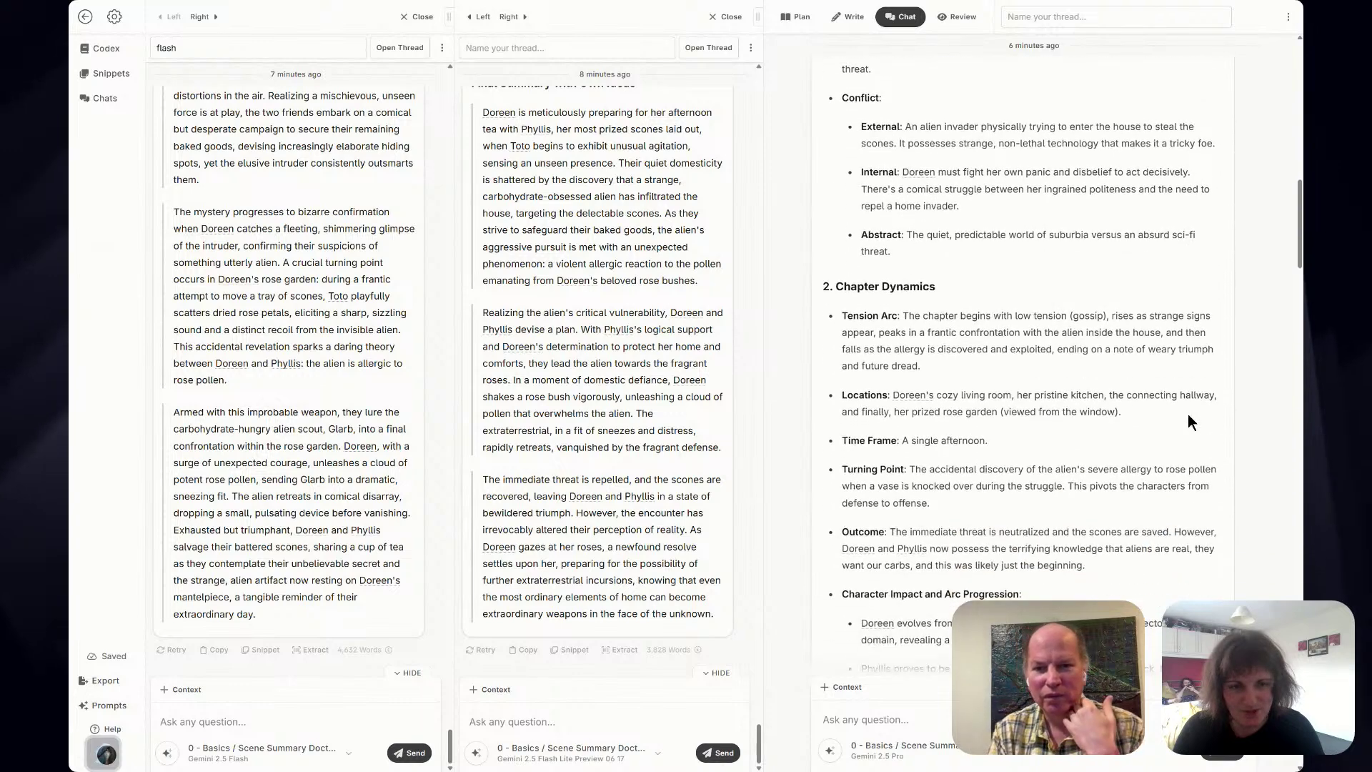
{"action": "scroll", "coordinate": [1186, 417], "scroll_direction": "down", "scroll_amount": 1}
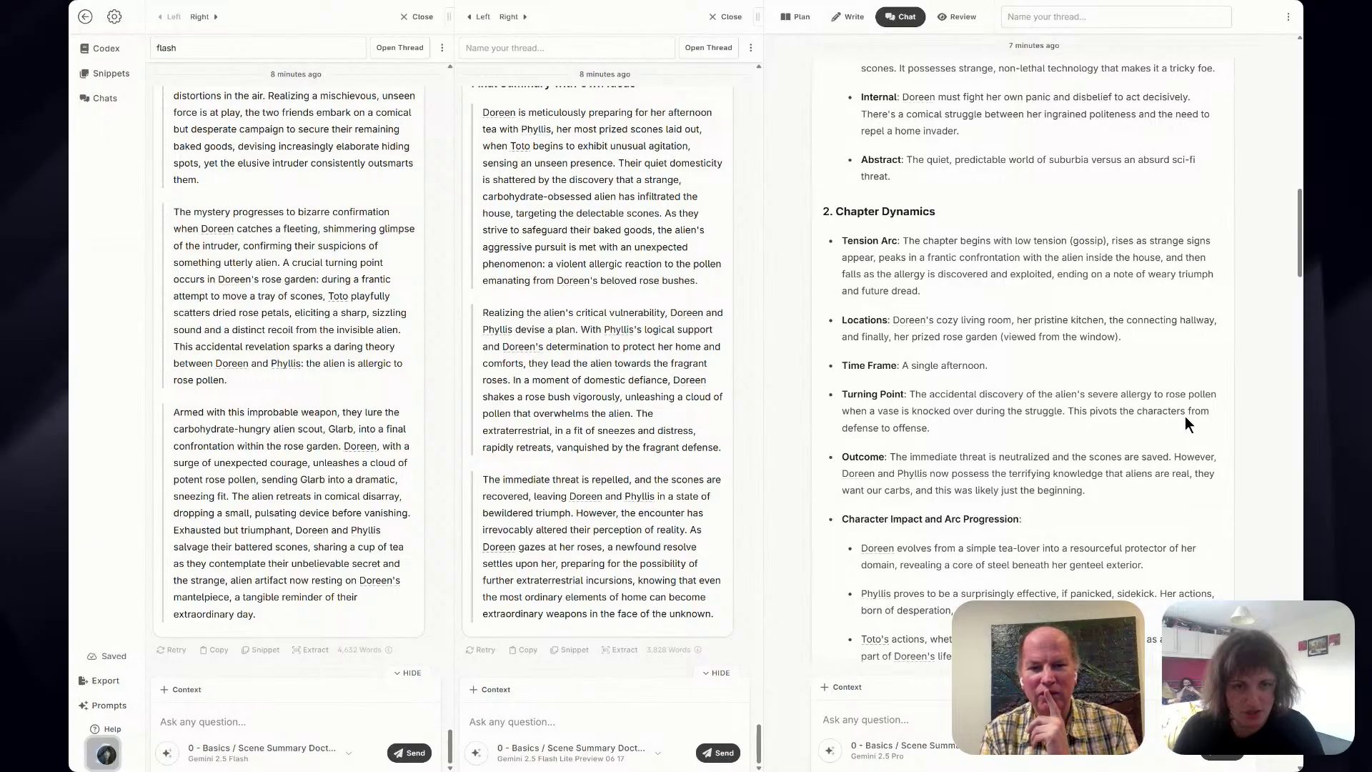
{"action": "scroll", "coordinate": [1186, 415], "scroll_direction": "down", "scroll_amount": 2}
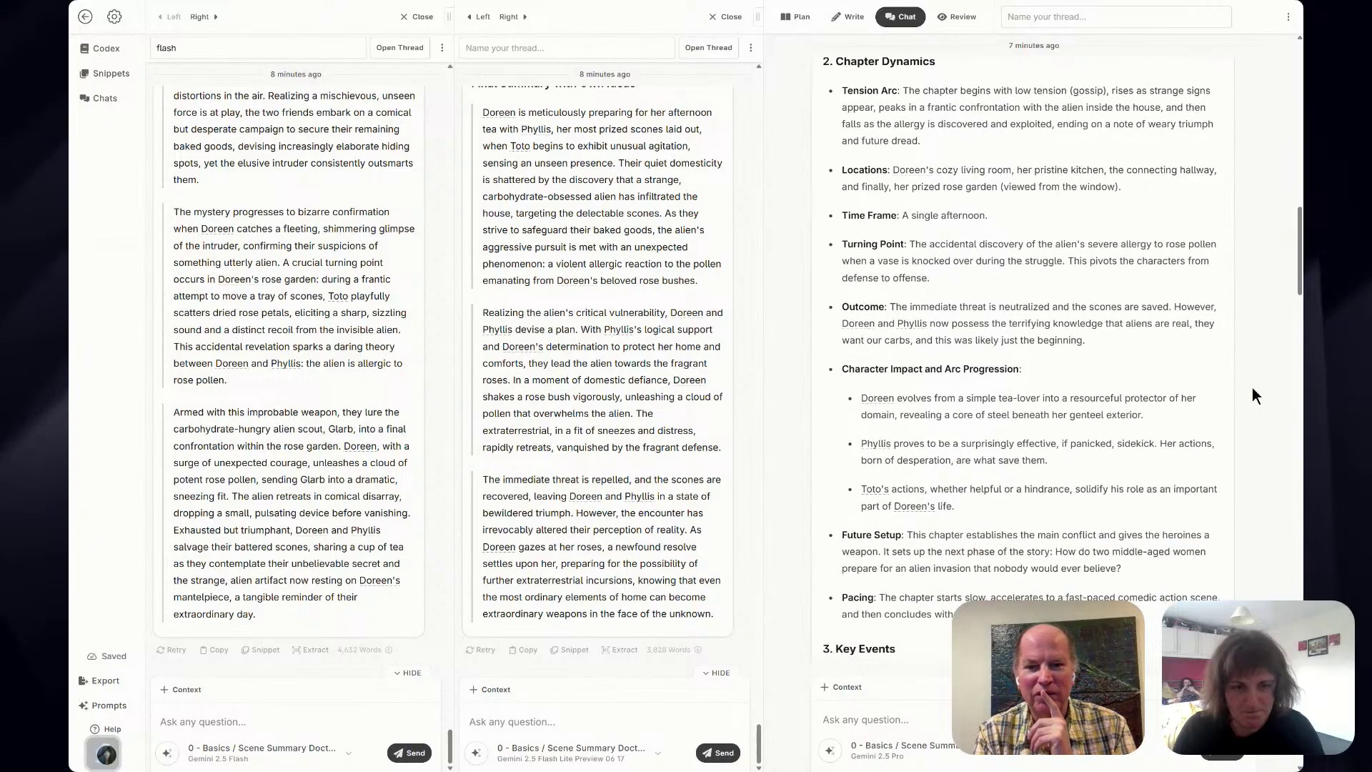
{"action": "scroll", "coordinate": [1252, 388], "scroll_direction": "down", "scroll_amount": 4}
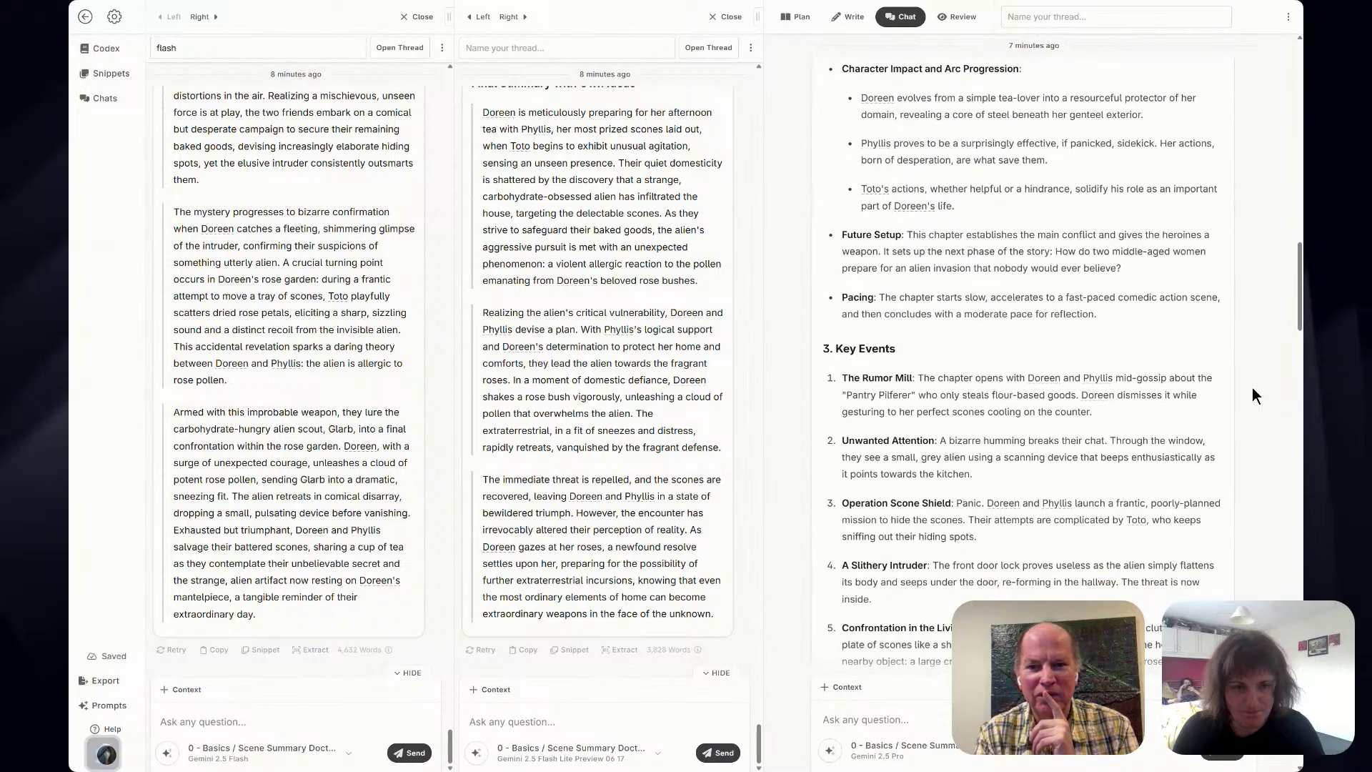
Read the Pro response's Key Events list, focusing on the "Operation Scone Shield" entry.
{"action": "scroll", "coordinate": [1252, 394], "scroll_direction": "down", "scroll_amount": 3}
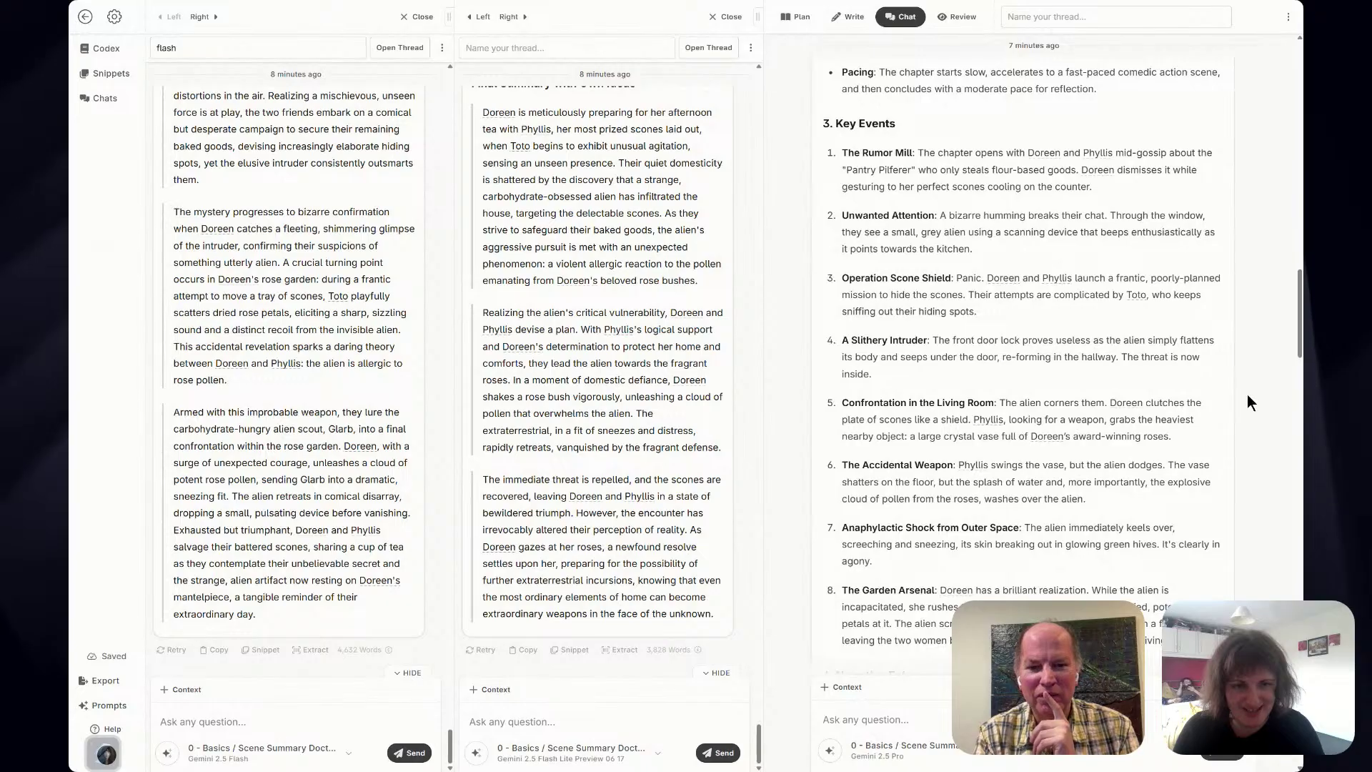
{"action": "scroll", "coordinate": [1247, 394], "scroll_direction": "down", "scroll_amount": 1}
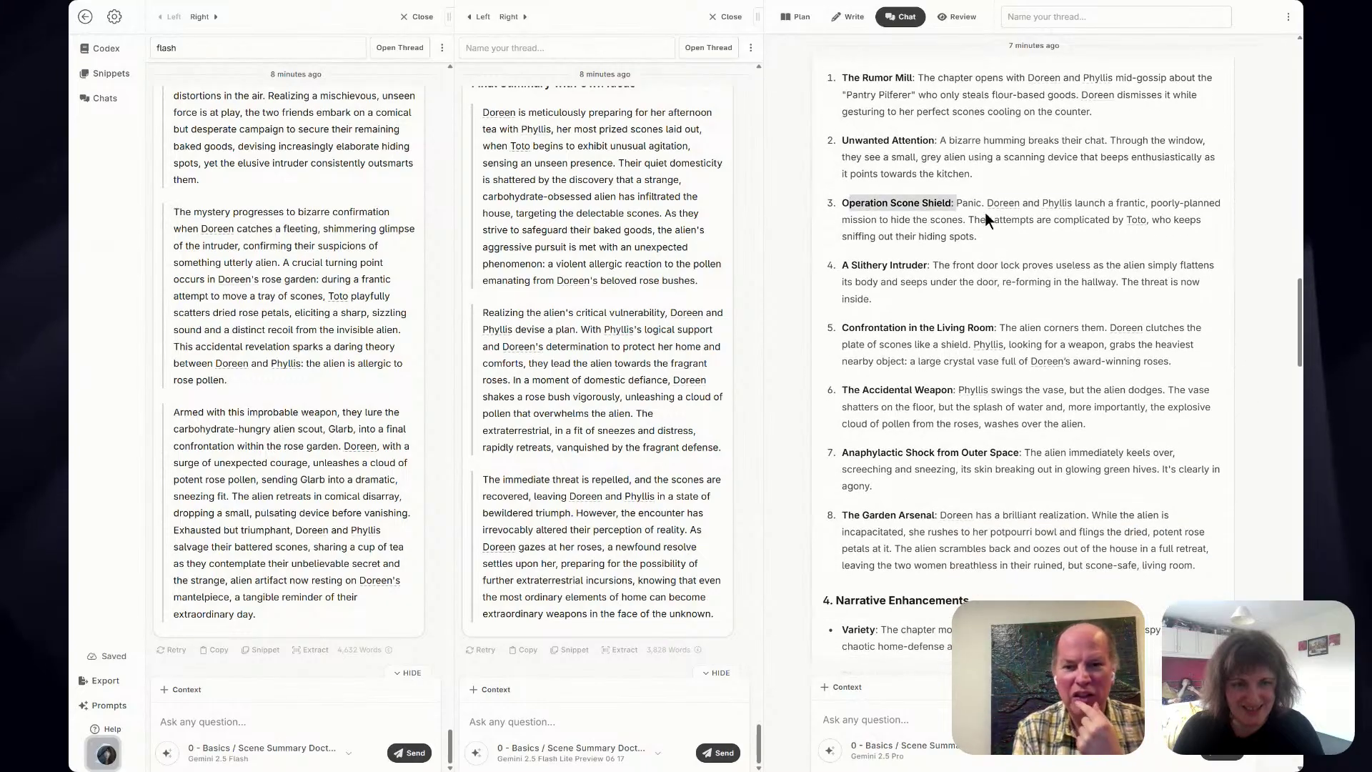
{"action": "left_click_drag", "start_coordinate": [985, 211], "coordinate": [986, 211]}
{"action": "left_click", "coordinate": [1202, 300]}
{"action": "scroll", "coordinate": [1203, 354], "scroll_direction": "down", "scroll_amount": 1}
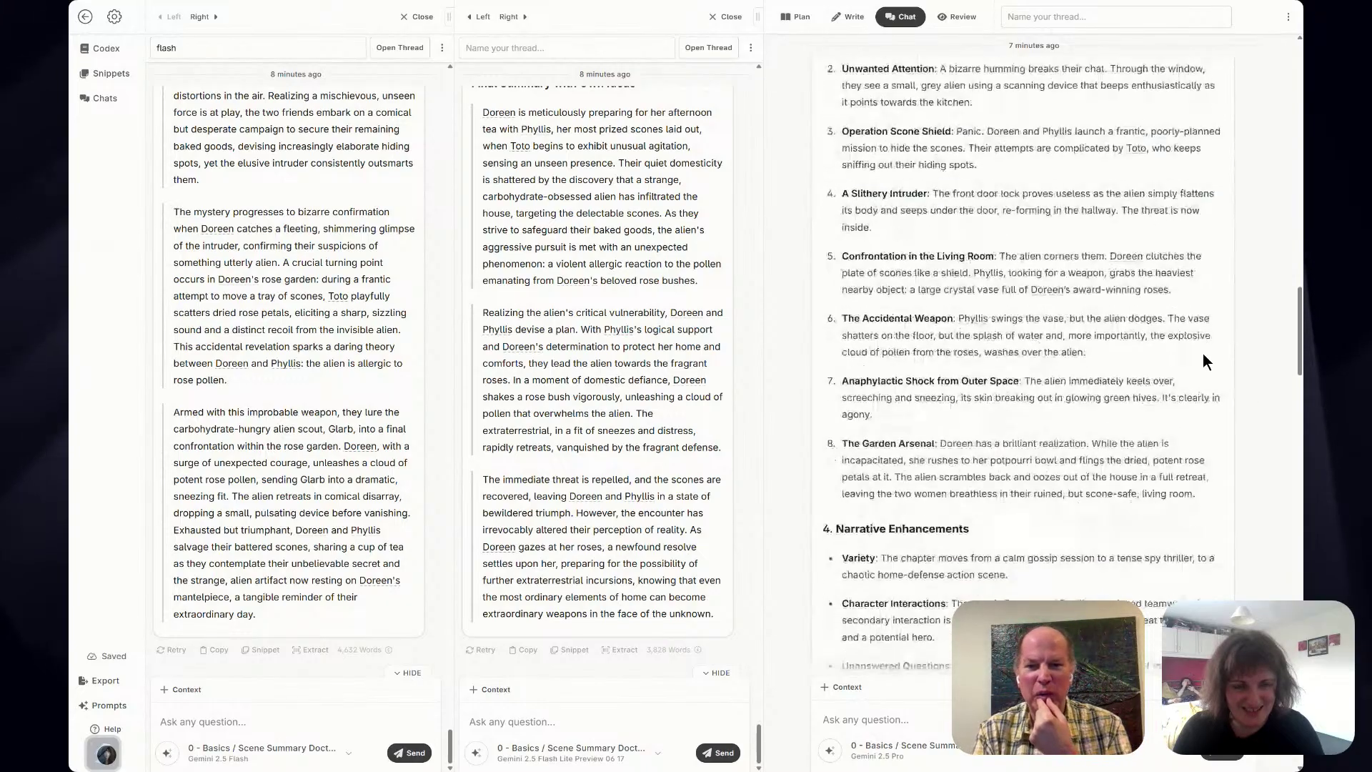
Read the Pro response's Narrative Enhancements, Thematic and Plot Elements, Genre Considerations and Chapter Structure sections.
{"action": "scroll", "coordinate": [1233, 349], "scroll_direction": "down", "scroll_amount": 3}
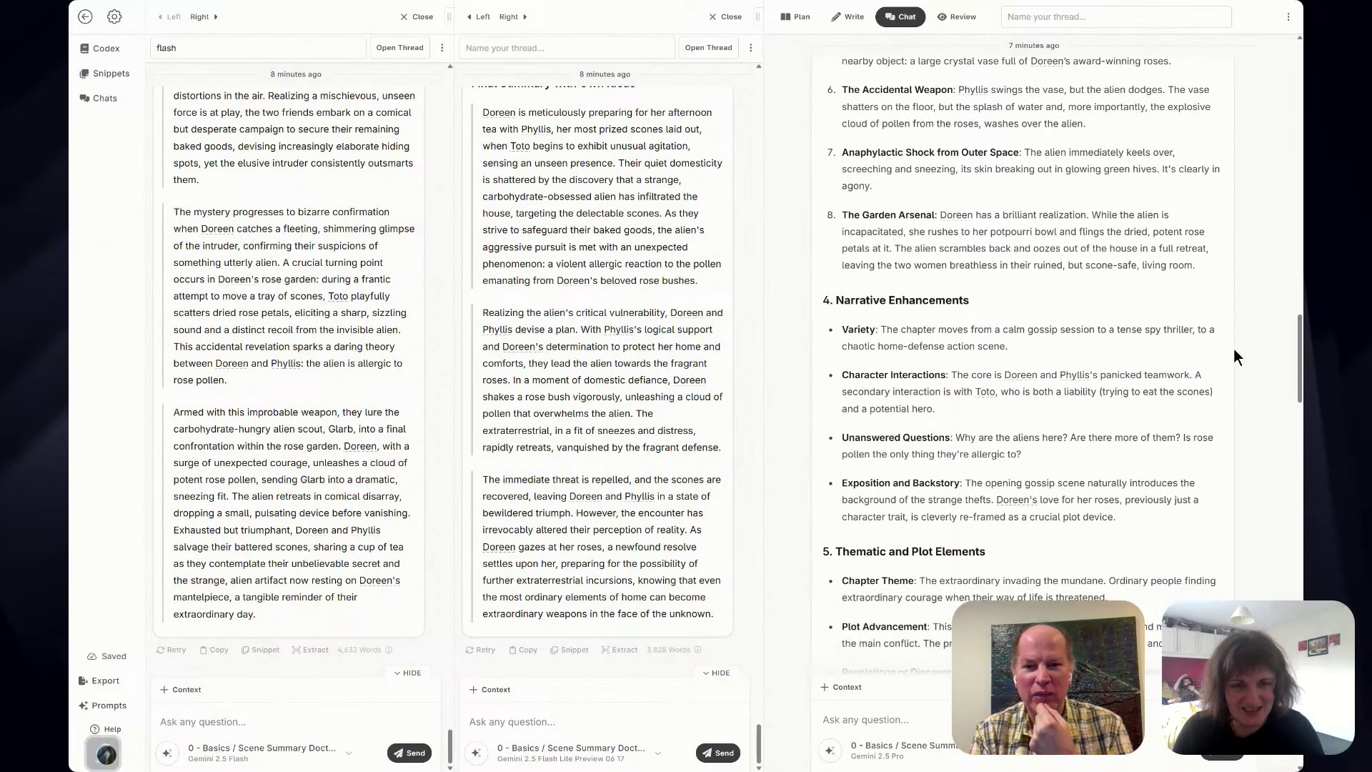
{"action": "scroll", "coordinate": [1234, 347], "scroll_direction": "down", "scroll_amount": 1}
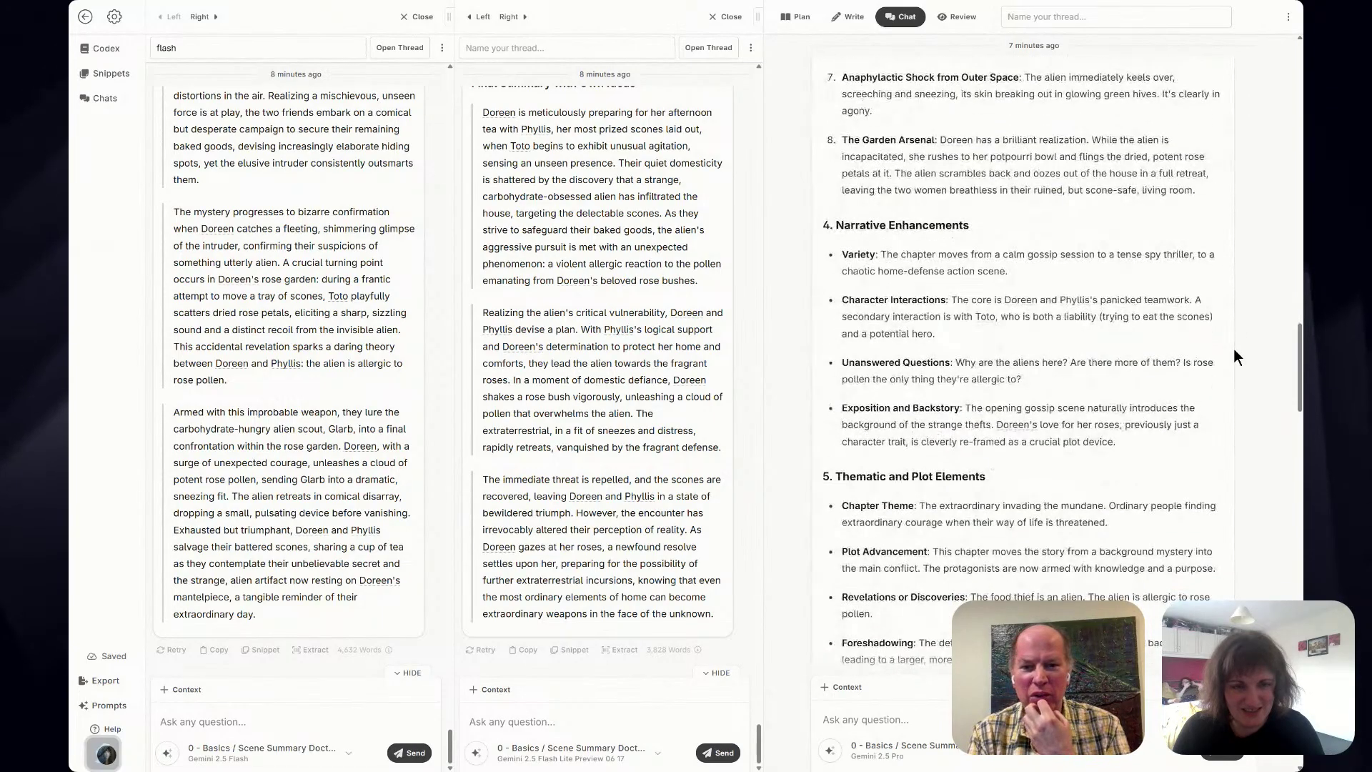
{"action": "scroll", "coordinate": [1234, 350], "scroll_direction": "down", "scroll_amount": 3}
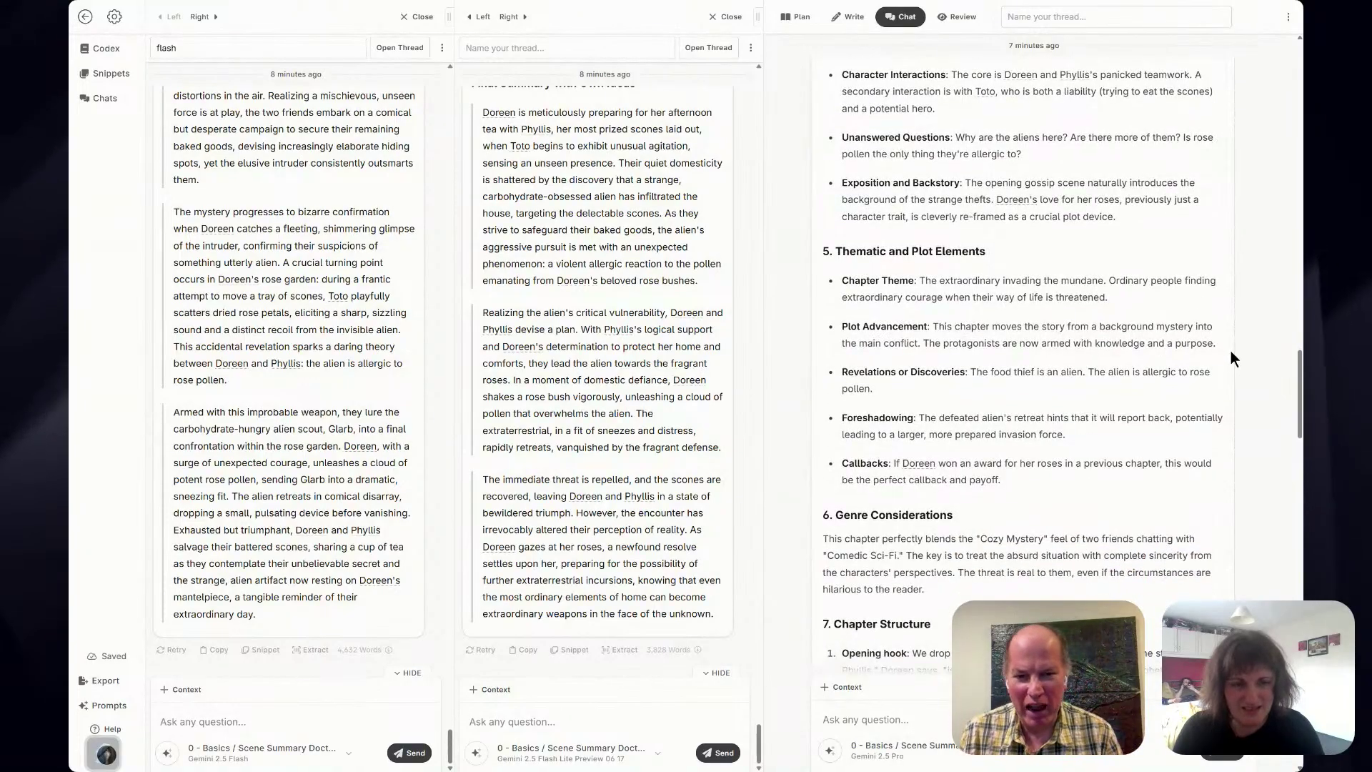
{"action": "scroll", "coordinate": [1231, 350], "scroll_direction": "down", "scroll_amount": 1}
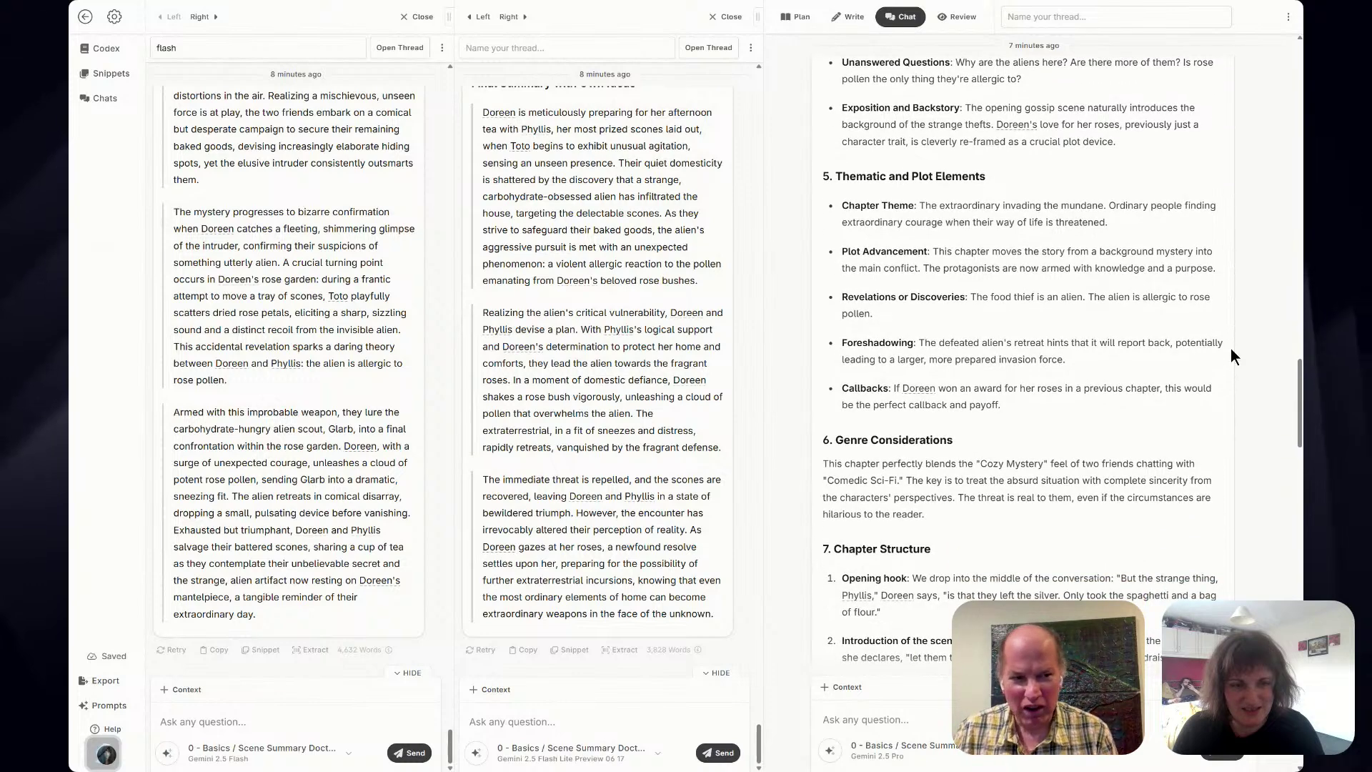
{"action": "scroll", "coordinate": [1231, 348], "scroll_direction": "down", "scroll_amount": 4}
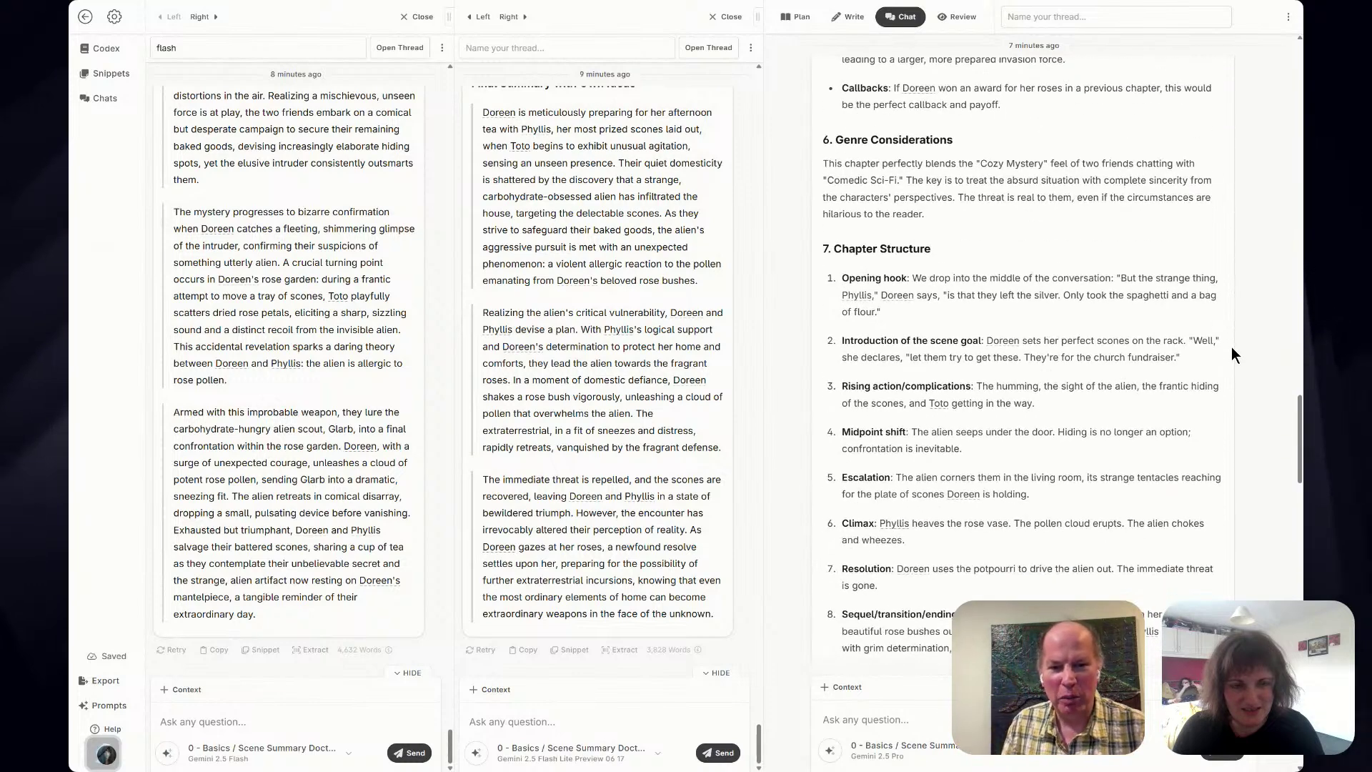
{"action": "scroll", "coordinate": [1232, 346], "scroll_direction": "down", "scroll_amount": 2}
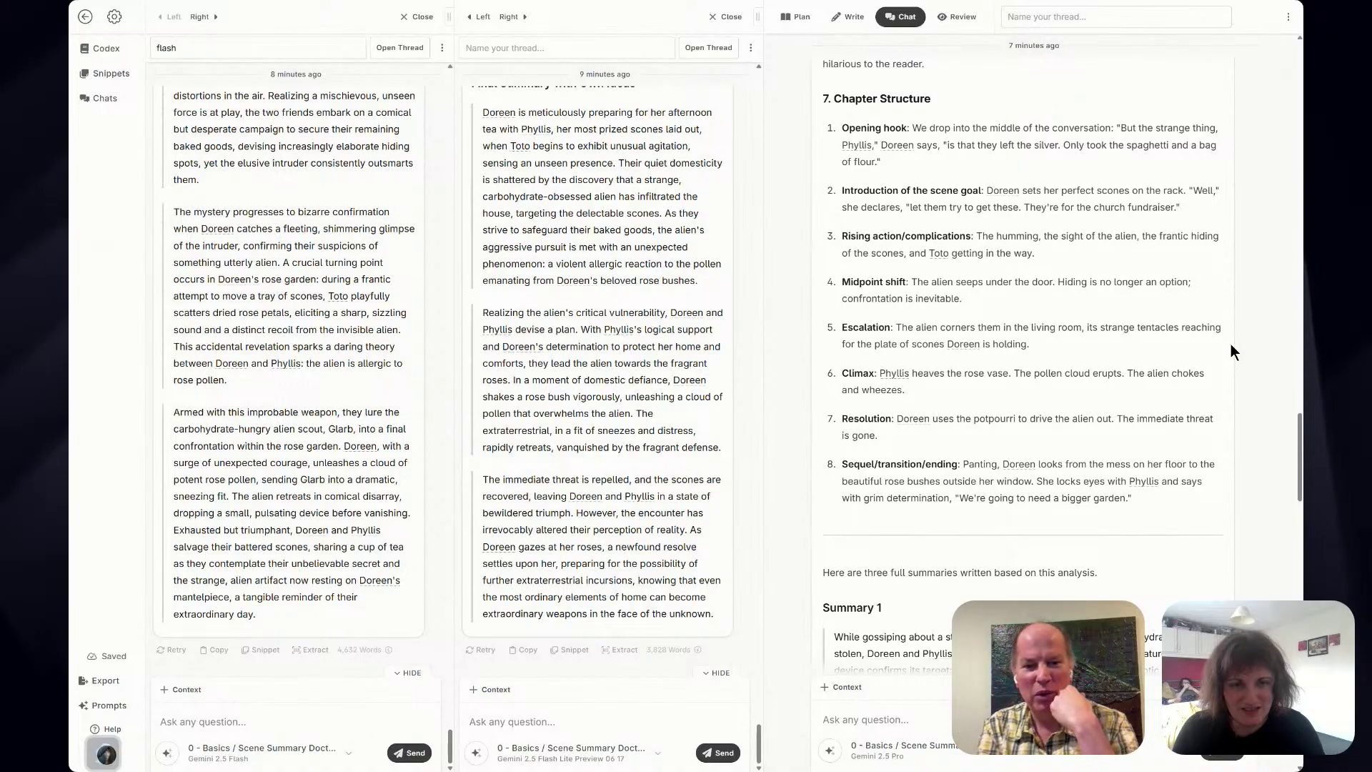
Skim the Pro response's full summaries and read the opening sentence of its Final Synthesis Summary.
{"action": "scroll", "coordinate": [1230, 350], "scroll_direction": "down", "scroll_amount": 5}
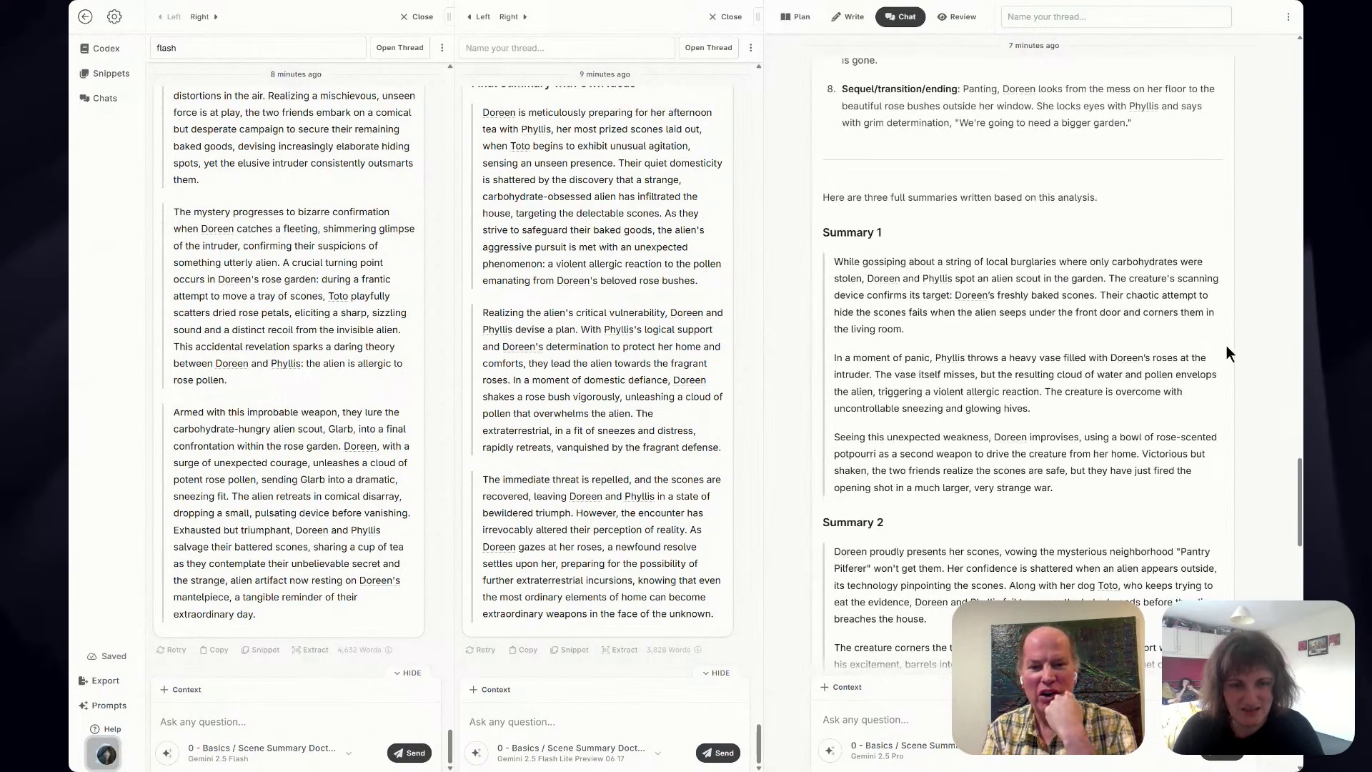
{"action": "scroll", "coordinate": [1227, 345], "scroll_direction": "down", "scroll_amount": 20}
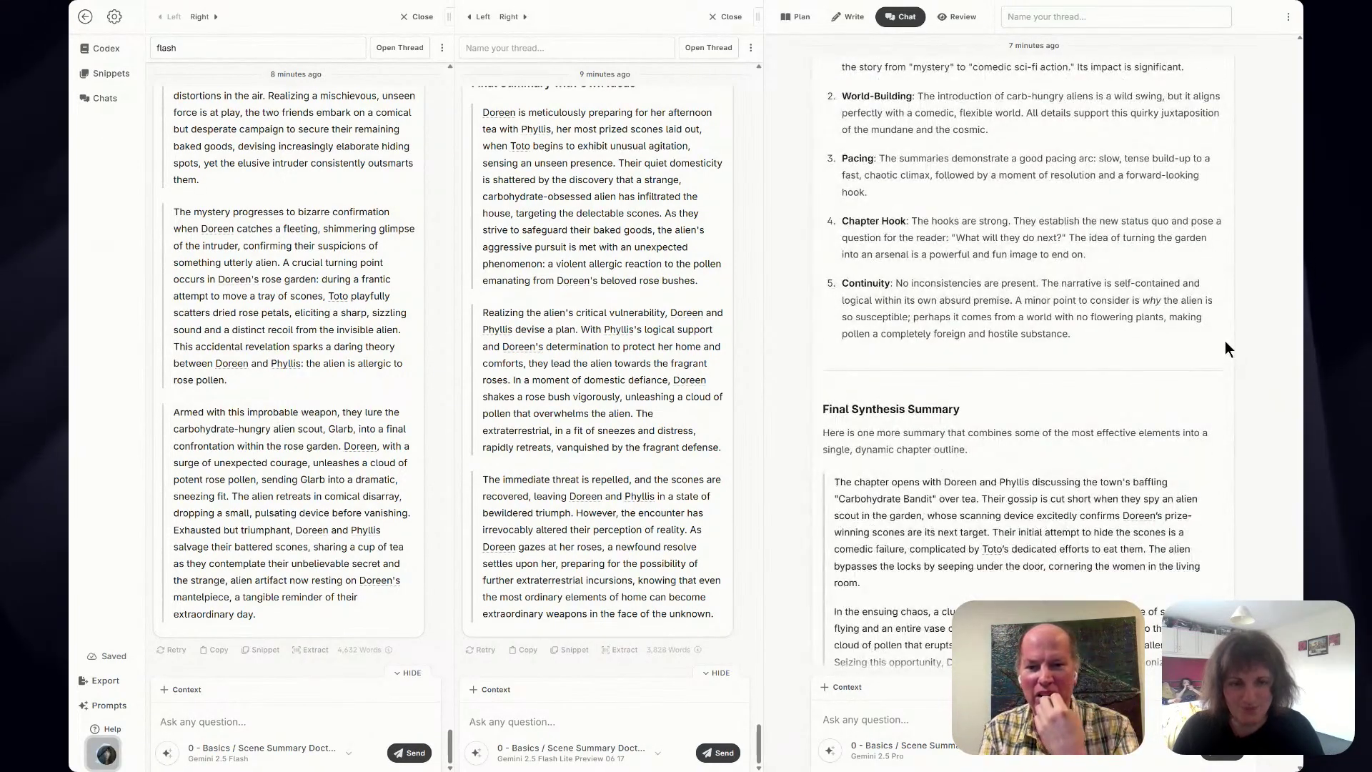
{"action": "scroll", "coordinate": [1227, 342], "scroll_direction": "down", "scroll_amount": 2}
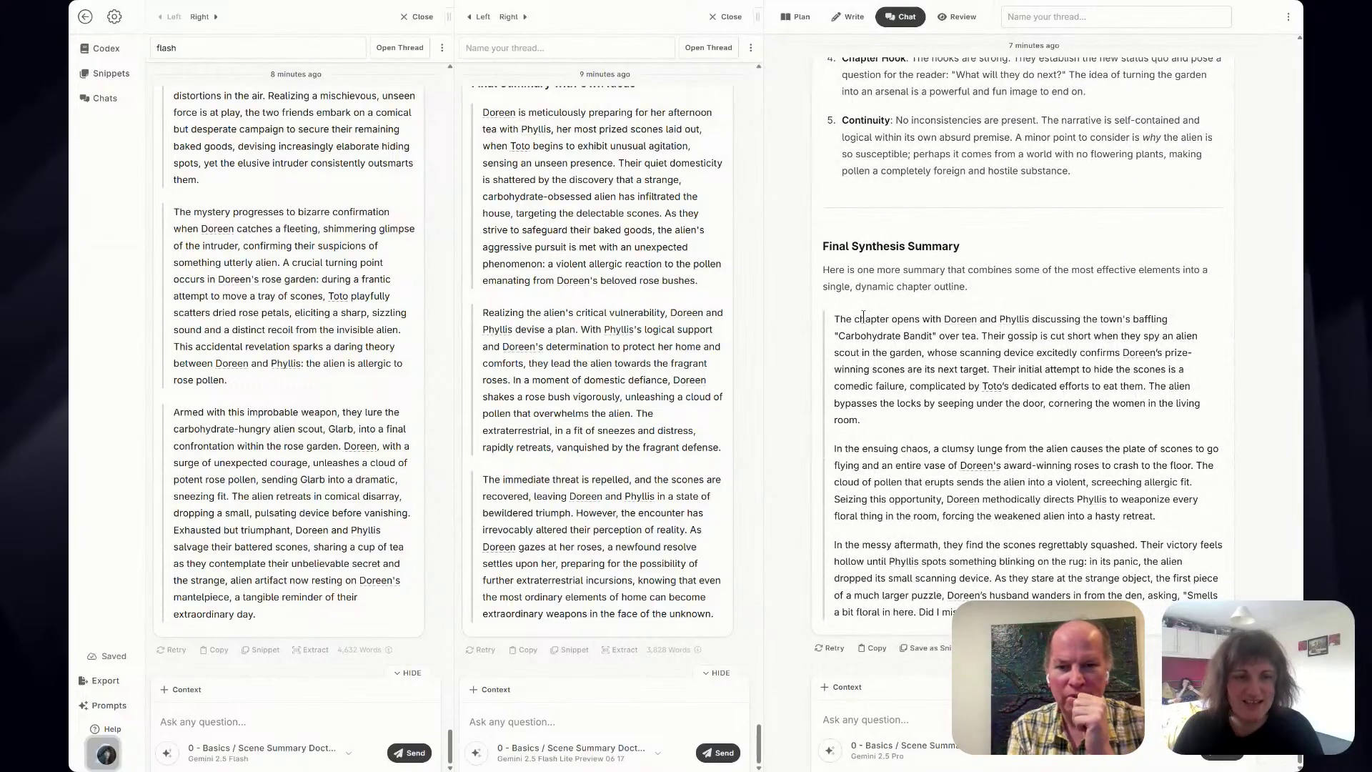
{"action": "left_click_drag", "start_coordinate": [824, 321], "coordinate": [982, 336]}
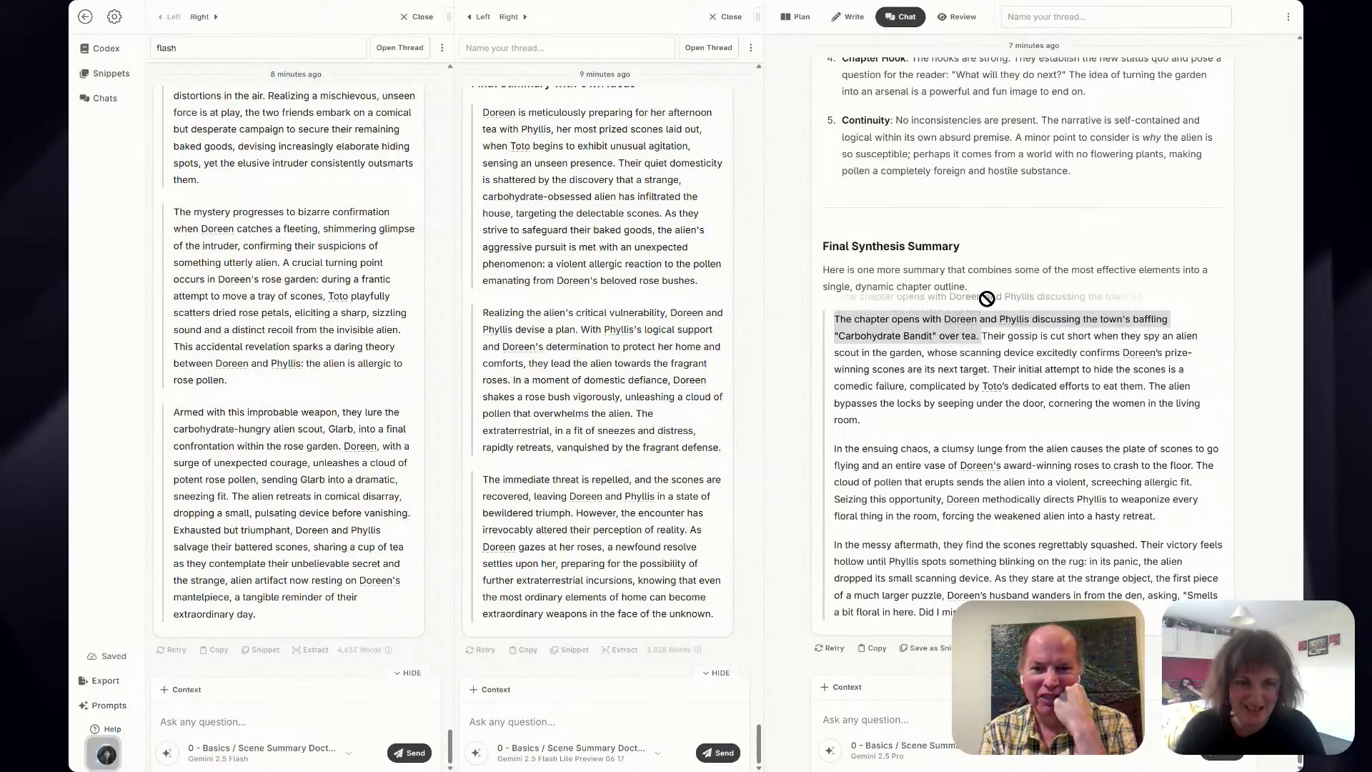
{"action": "left_click", "coordinate": [1069, 264]}
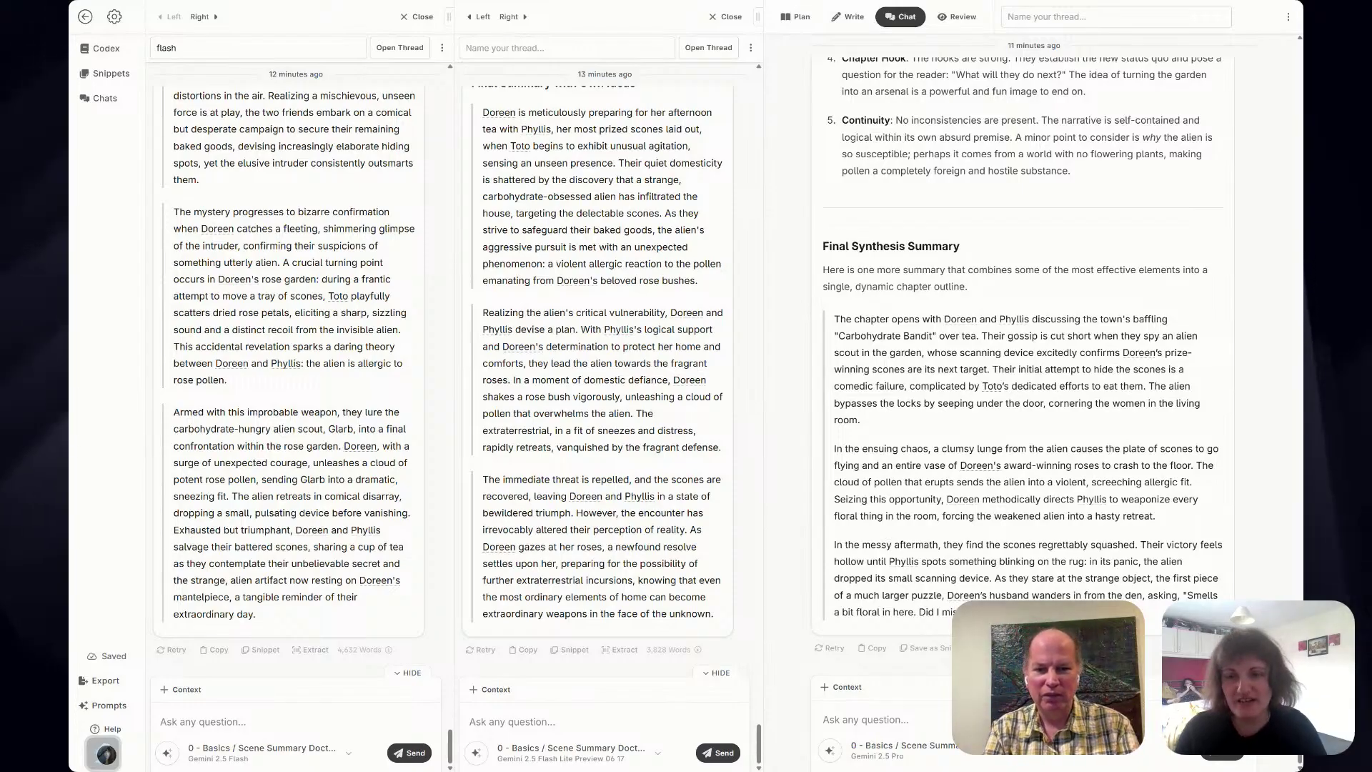
Look back over the Flash Lite response's Revision Analysis and Suggestions for Improvement and Further Ideas sections.
{"action": "scroll", "coordinate": [572, 386], "scroll_direction": "up", "scroll_amount": 10}
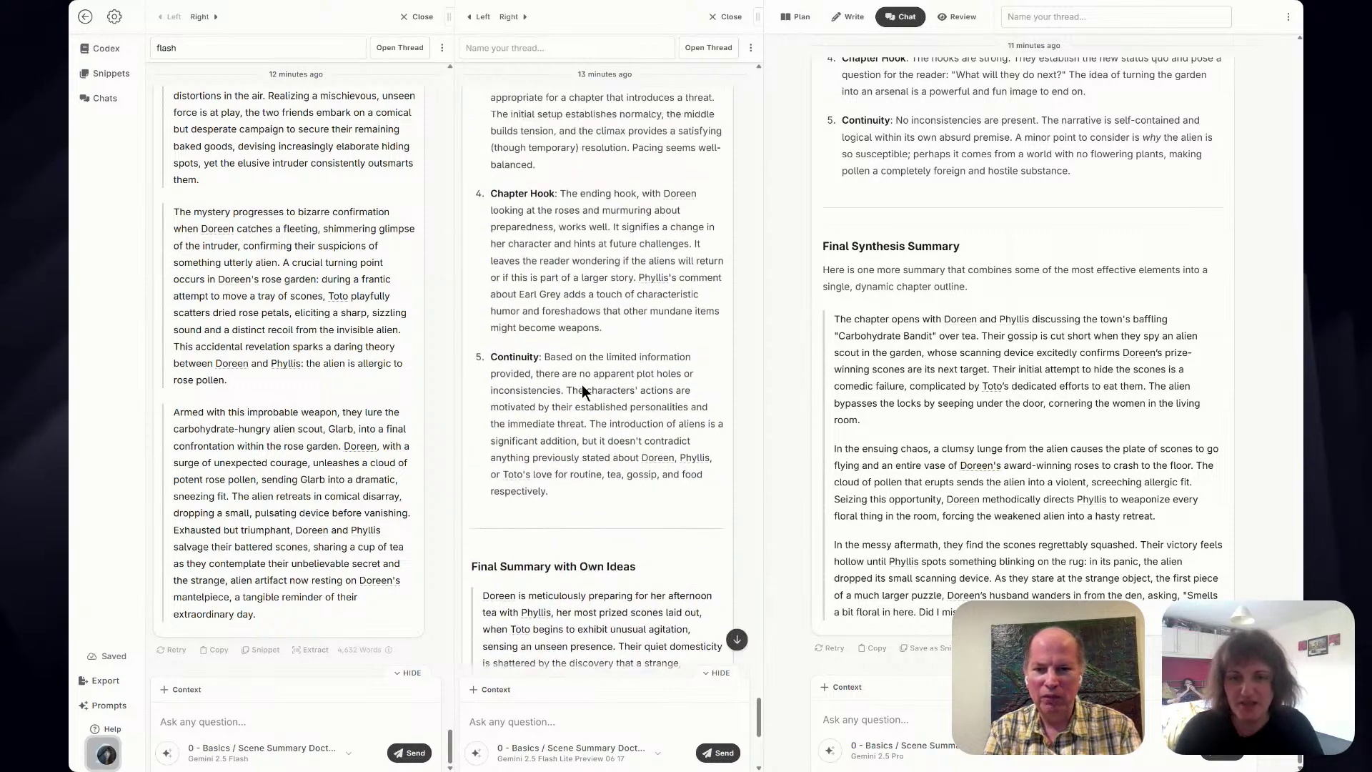
{"action": "scroll", "coordinate": [582, 384], "scroll_direction": "up", "scroll_amount": 10}
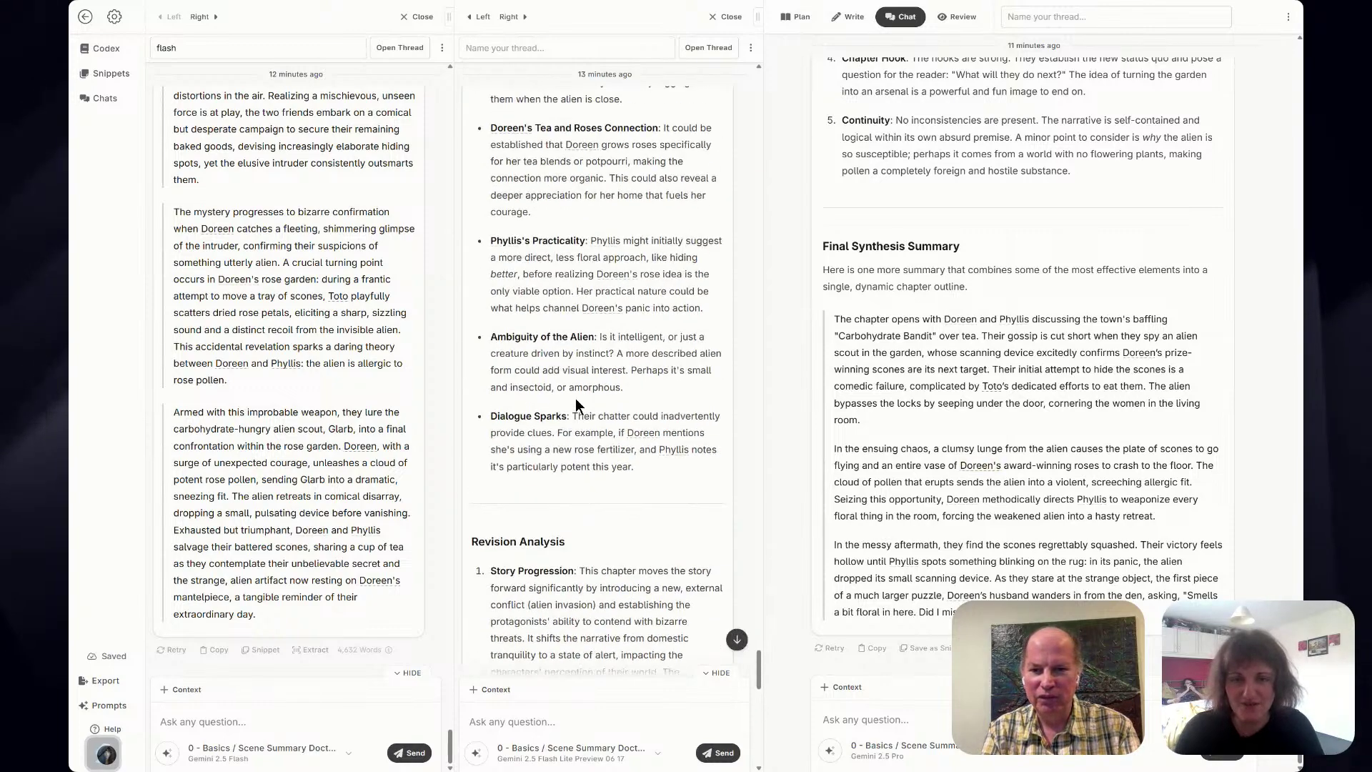
{"action": "scroll", "coordinate": [665, 305], "scroll_direction": "up", "scroll_amount": 1}
{"action": "scroll", "coordinate": [665, 305], "scroll_direction": "up", "scroll_amount": 5}
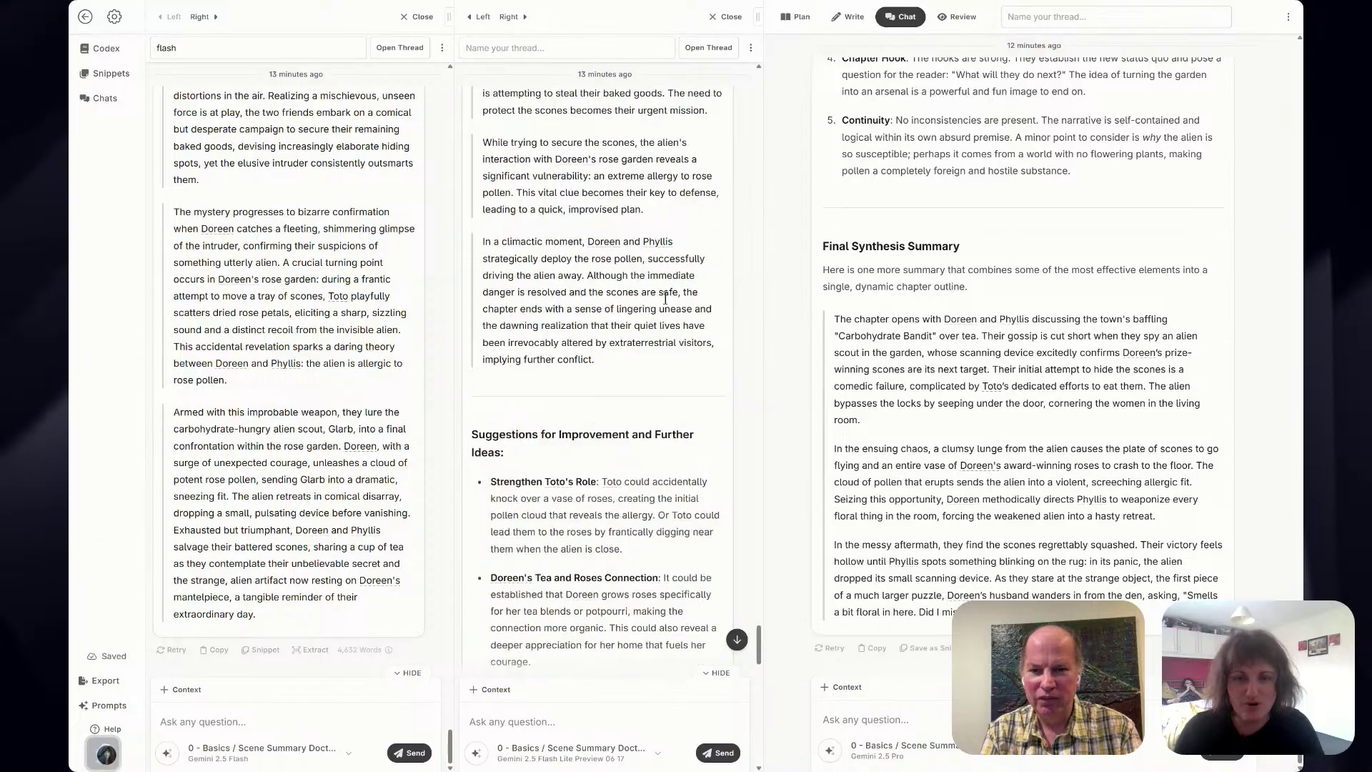
{"action": "scroll", "coordinate": [606, 437], "scroll_direction": "down", "scroll_amount": 15}
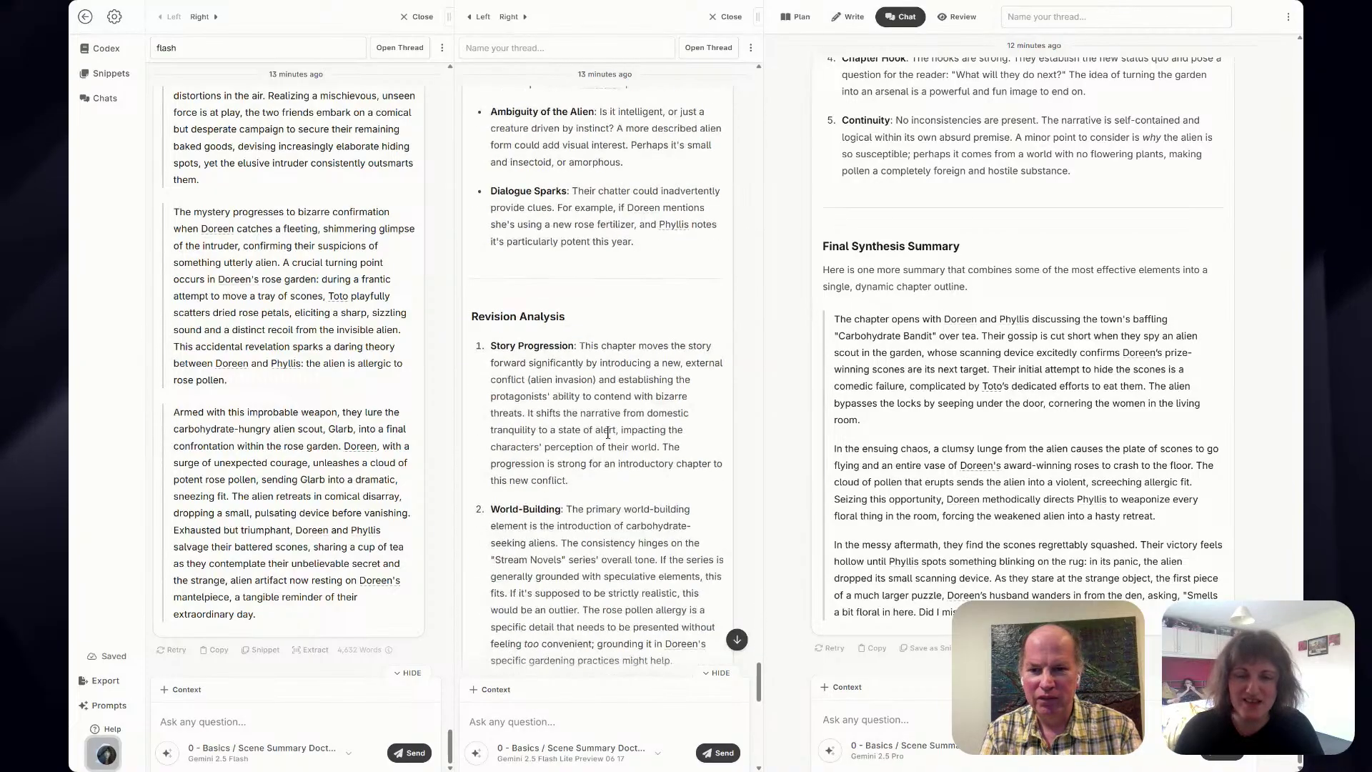
Close both pinned chat panels, leave the open Pro thread, and show the novel's Plan view.
{"action": "left_click", "coordinate": [422, 17]}
{"action": "left_click", "coordinate": [419, 18]}
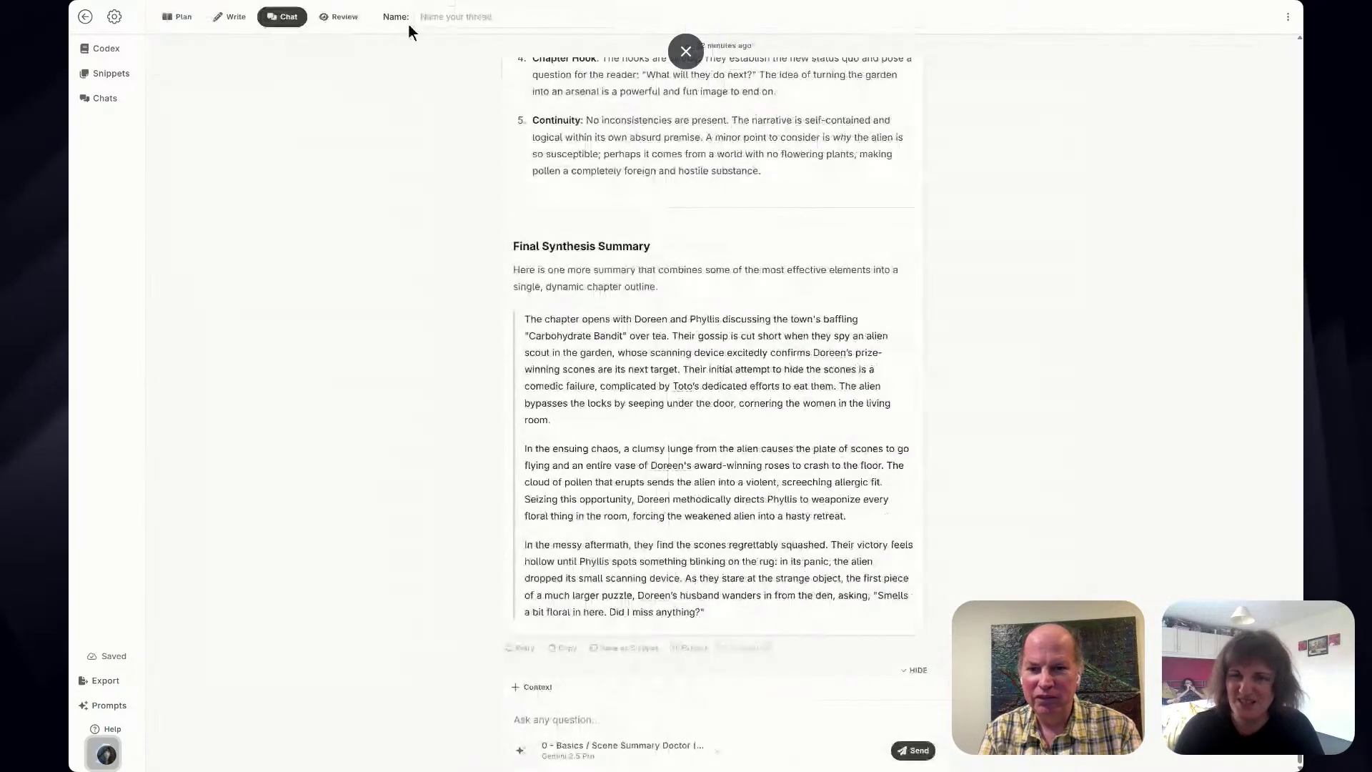
{"action": "left_click", "coordinate": [273, 20]}
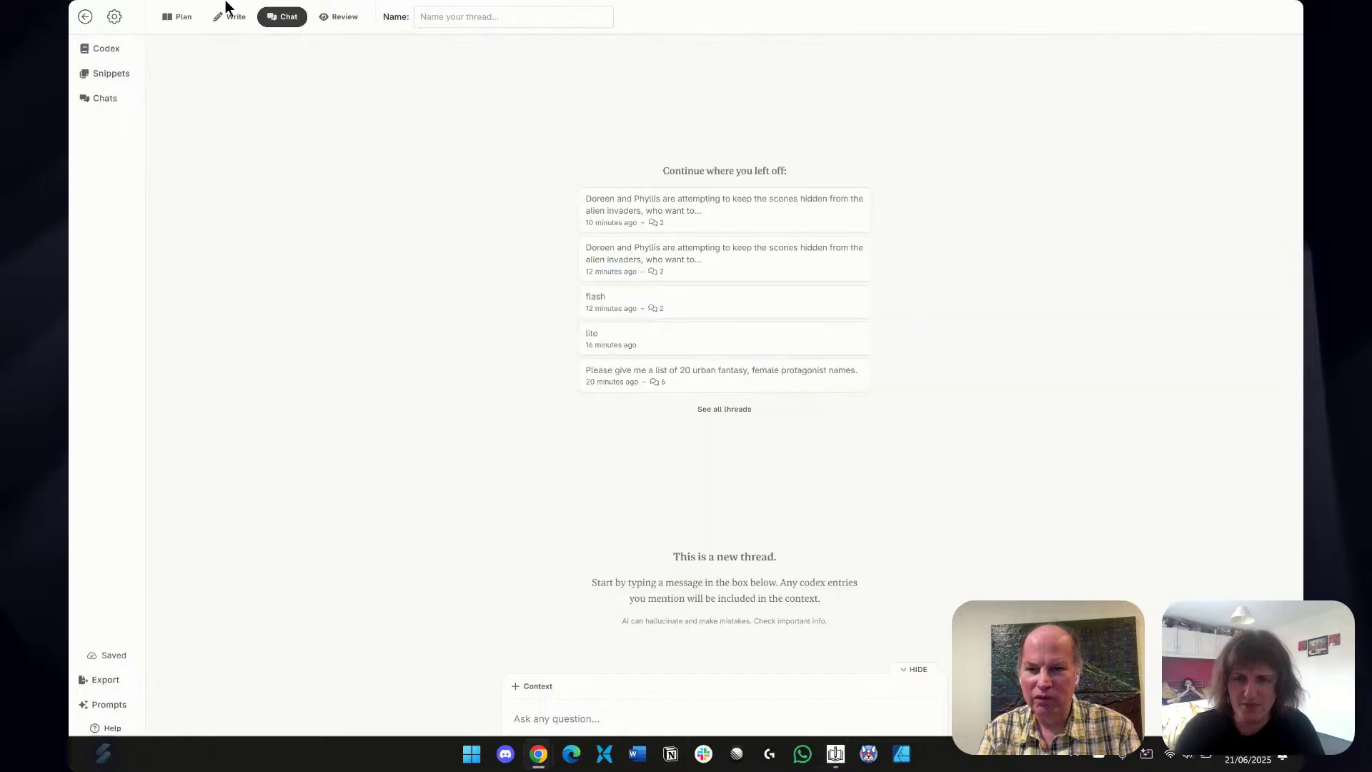
{"action": "left_click", "coordinate": [177, 17]}
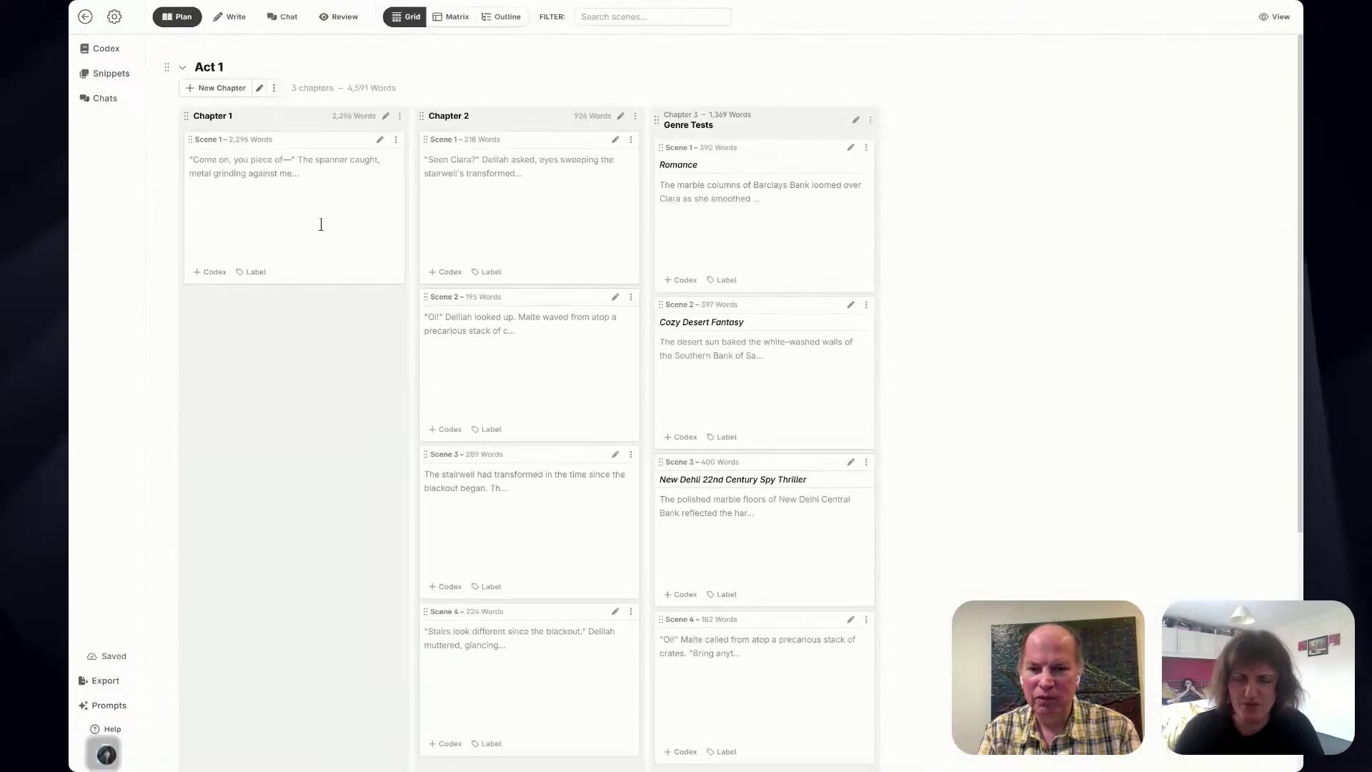
Switch to the Notion page "21-Jun-2025: Testing Gemini", read the Writing Analysis test plan, and return to Novelcrafter.
{"action": "key", "text": "alt+Tab"}
{"action": "key", "text": "alt+Tab"}
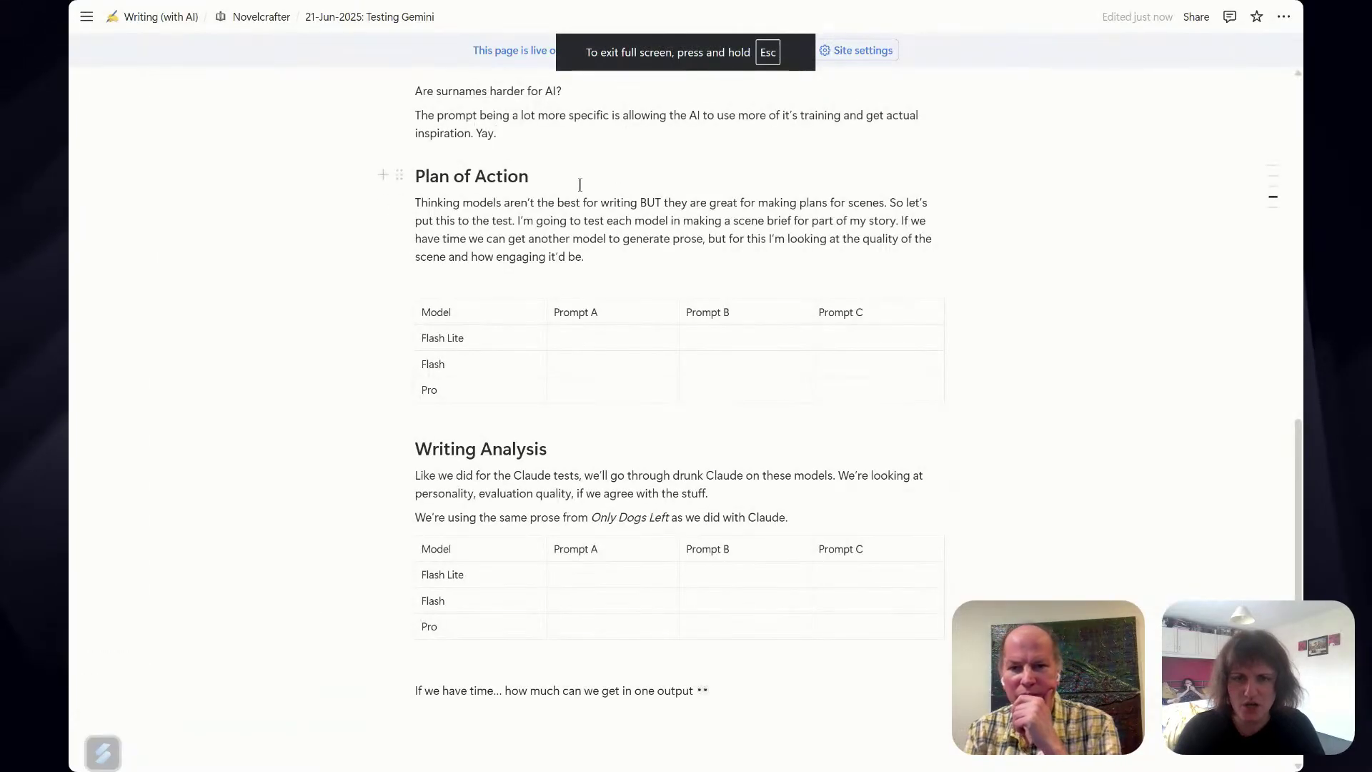
{"action": "scroll", "coordinate": [450, 385], "scroll_direction": "down", "scroll_amount": 2}
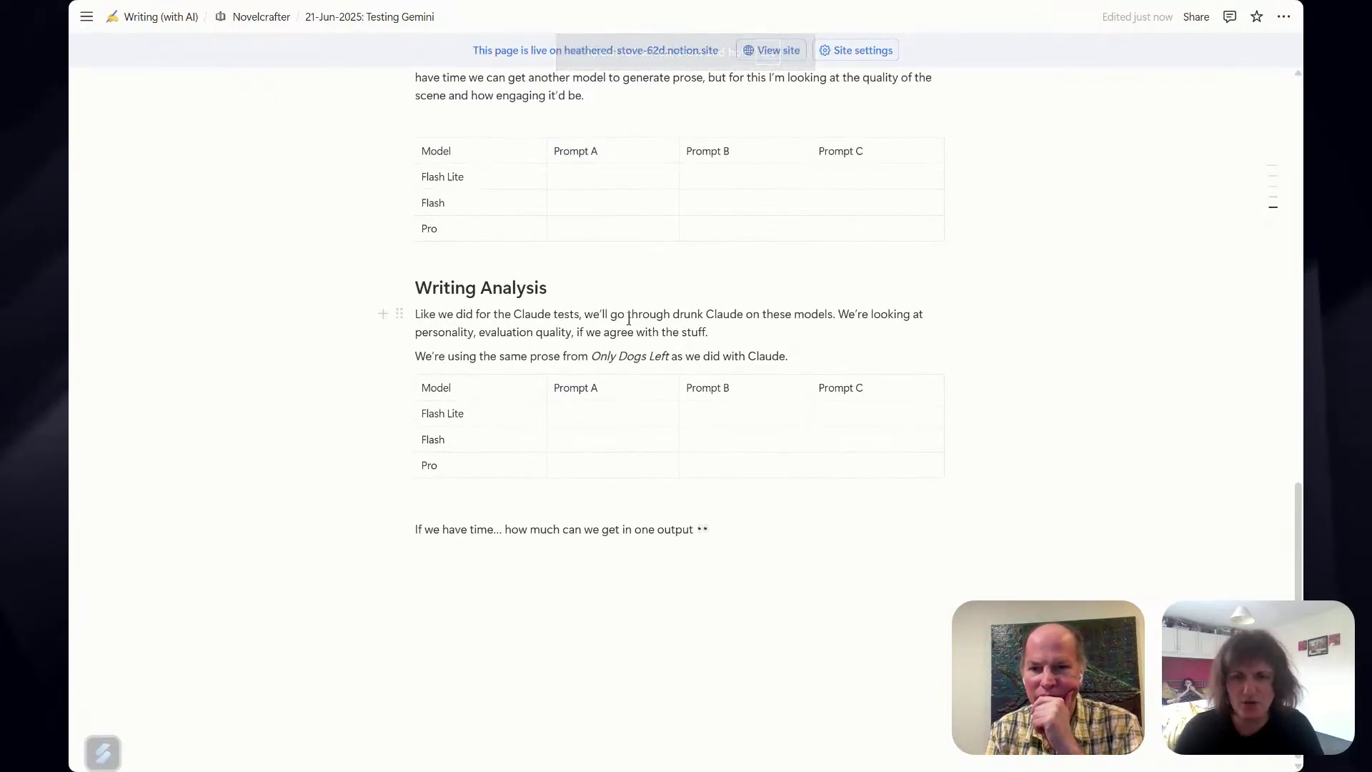
{"action": "key", "text": "ctrl+Tab"}
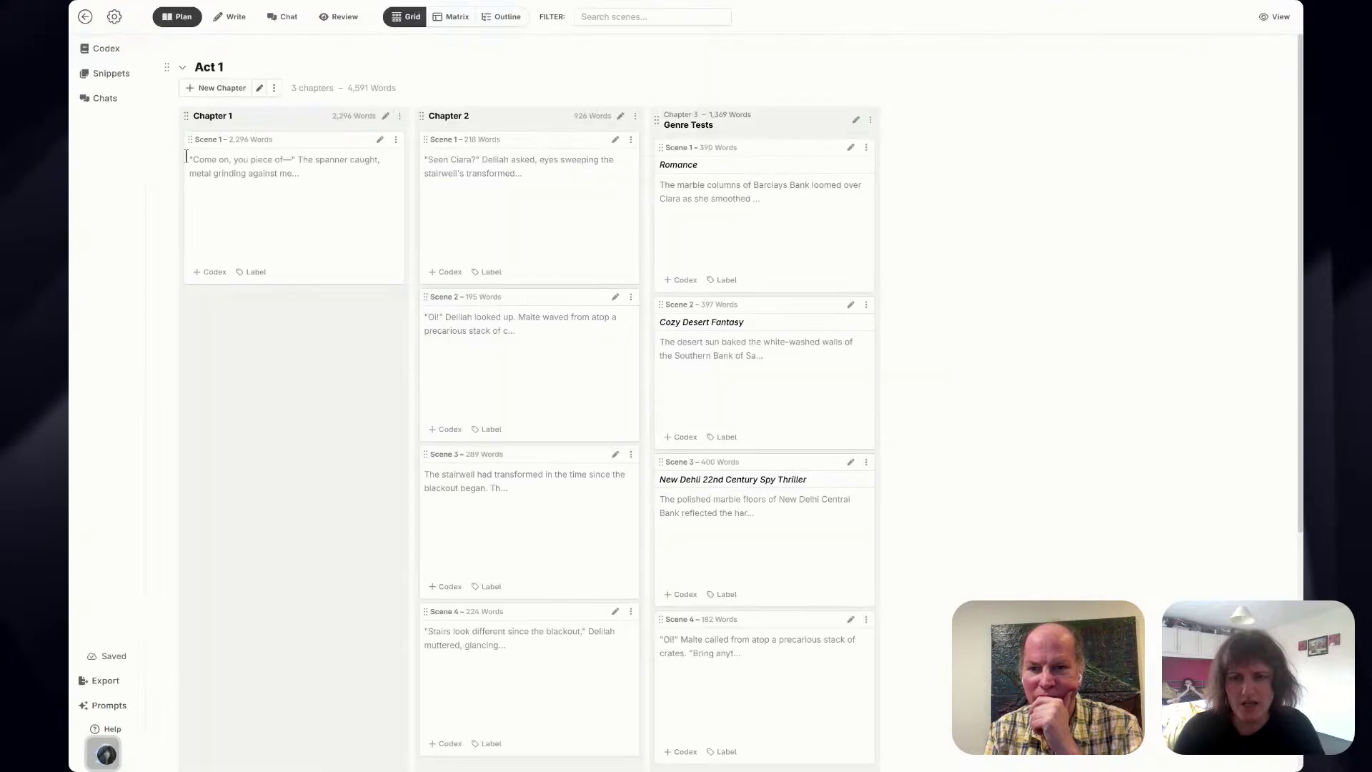
Open the "Drunk Claude 3.5" thread, read its response from start to end, and view the prompt's available analysis focus options.
{"action": "left_click", "coordinate": [107, 98]}
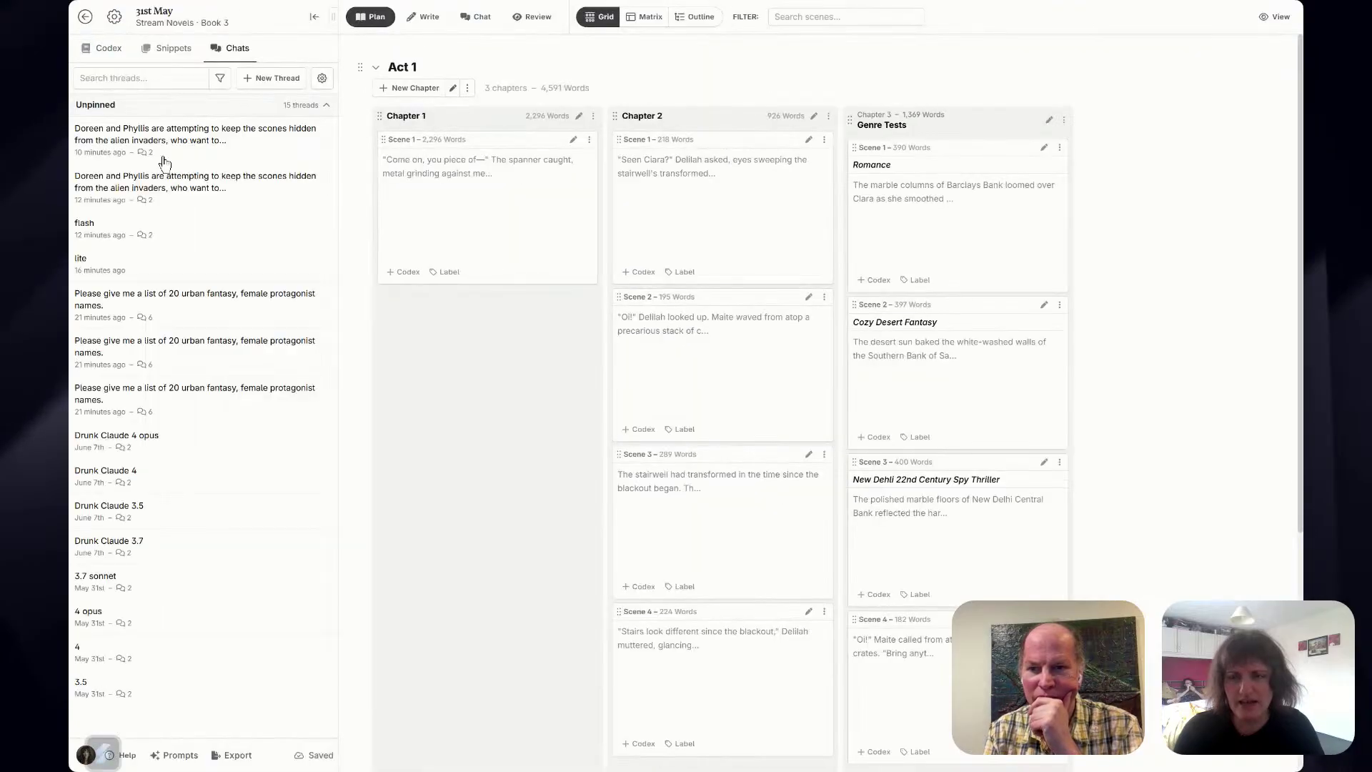
{"action": "left_click", "coordinate": [215, 515]}
{"action": "scroll", "coordinate": [476, 454], "scroll_direction": "up", "scroll_amount": 15}
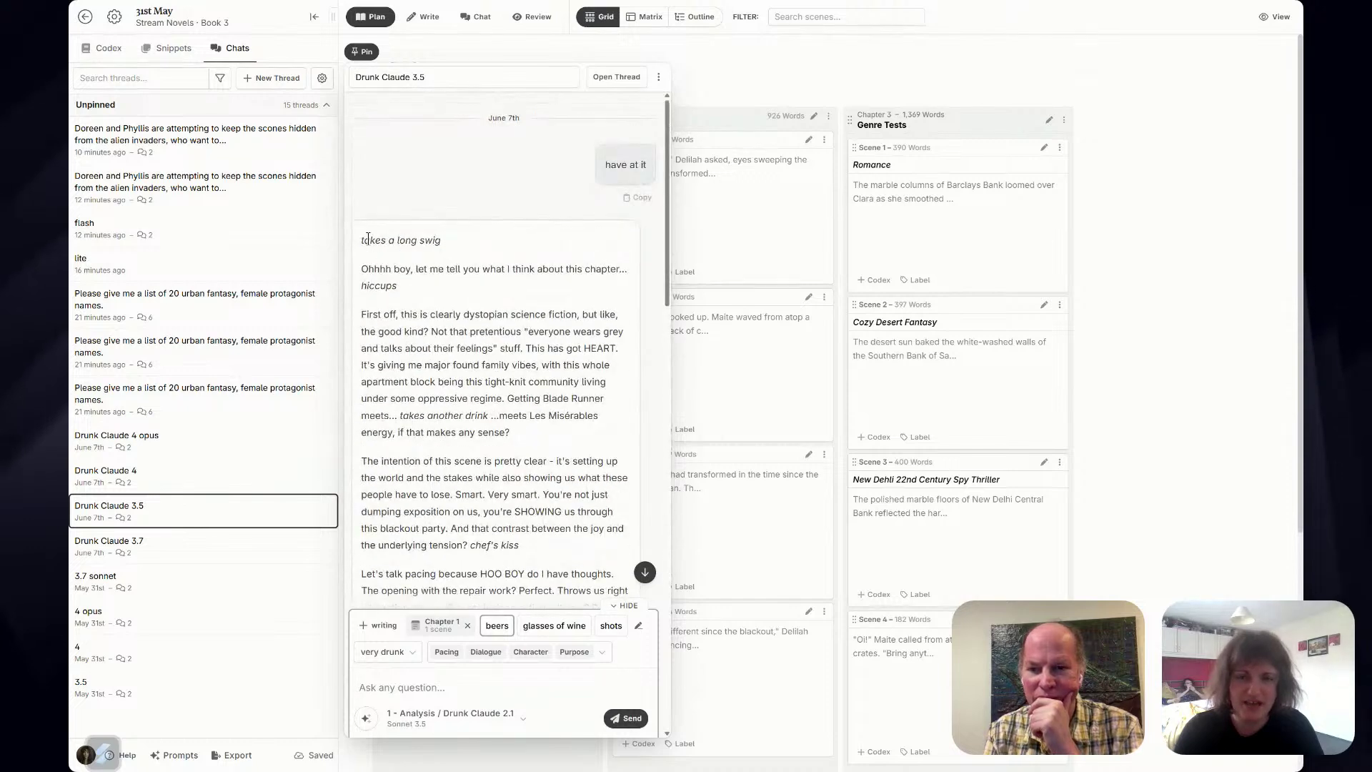
{"action": "scroll", "coordinate": [409, 219], "scroll_direction": "down", "scroll_amount": 8}
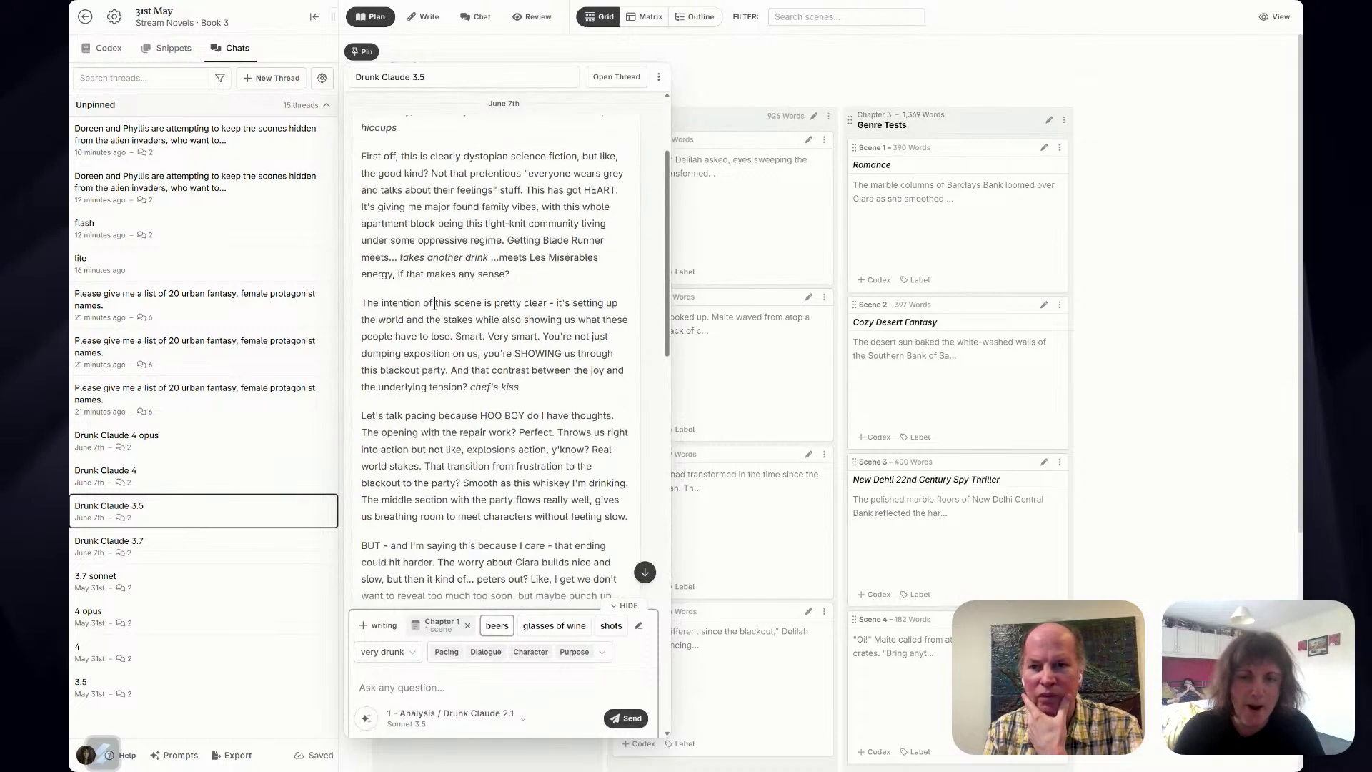
{"action": "scroll", "coordinate": [442, 312], "scroll_direction": "down", "scroll_amount": 9}
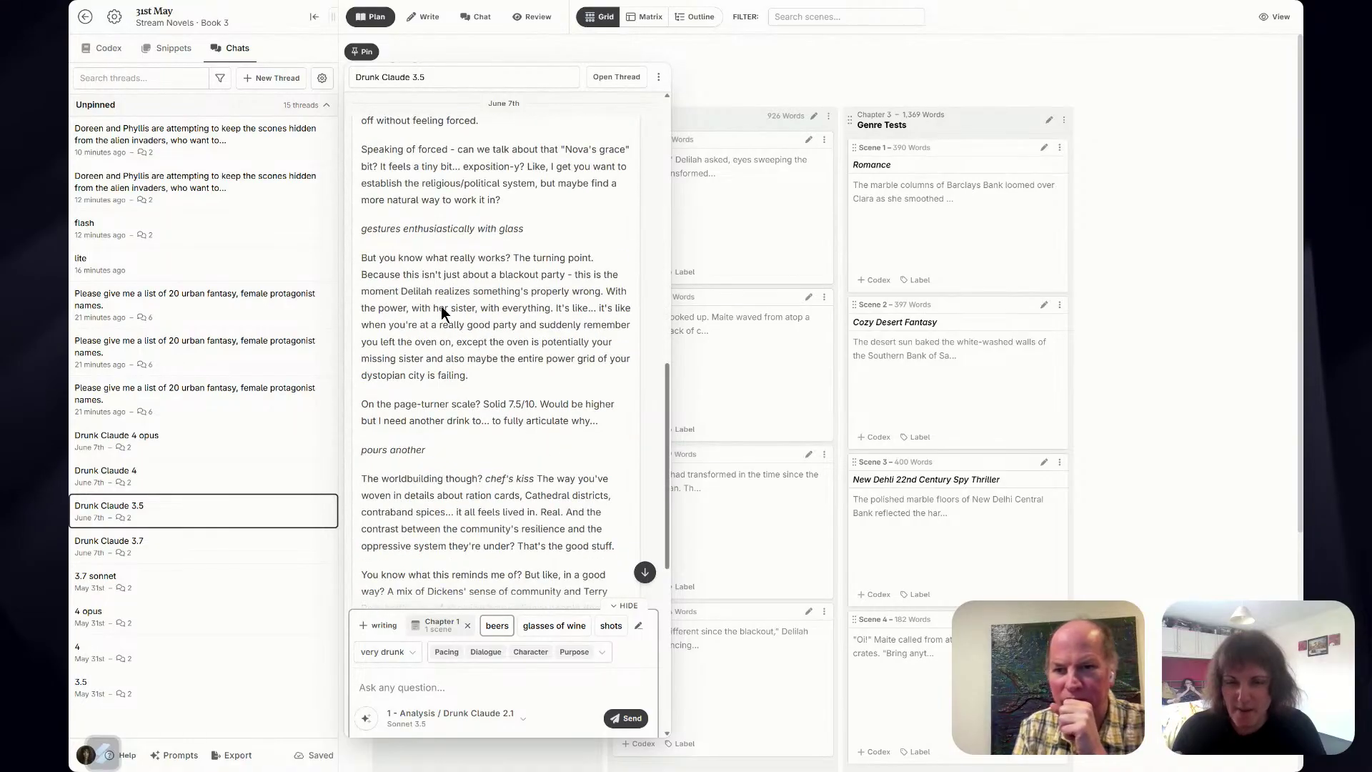
{"action": "scroll", "coordinate": [449, 297], "scroll_direction": "down", "scroll_amount": 3}
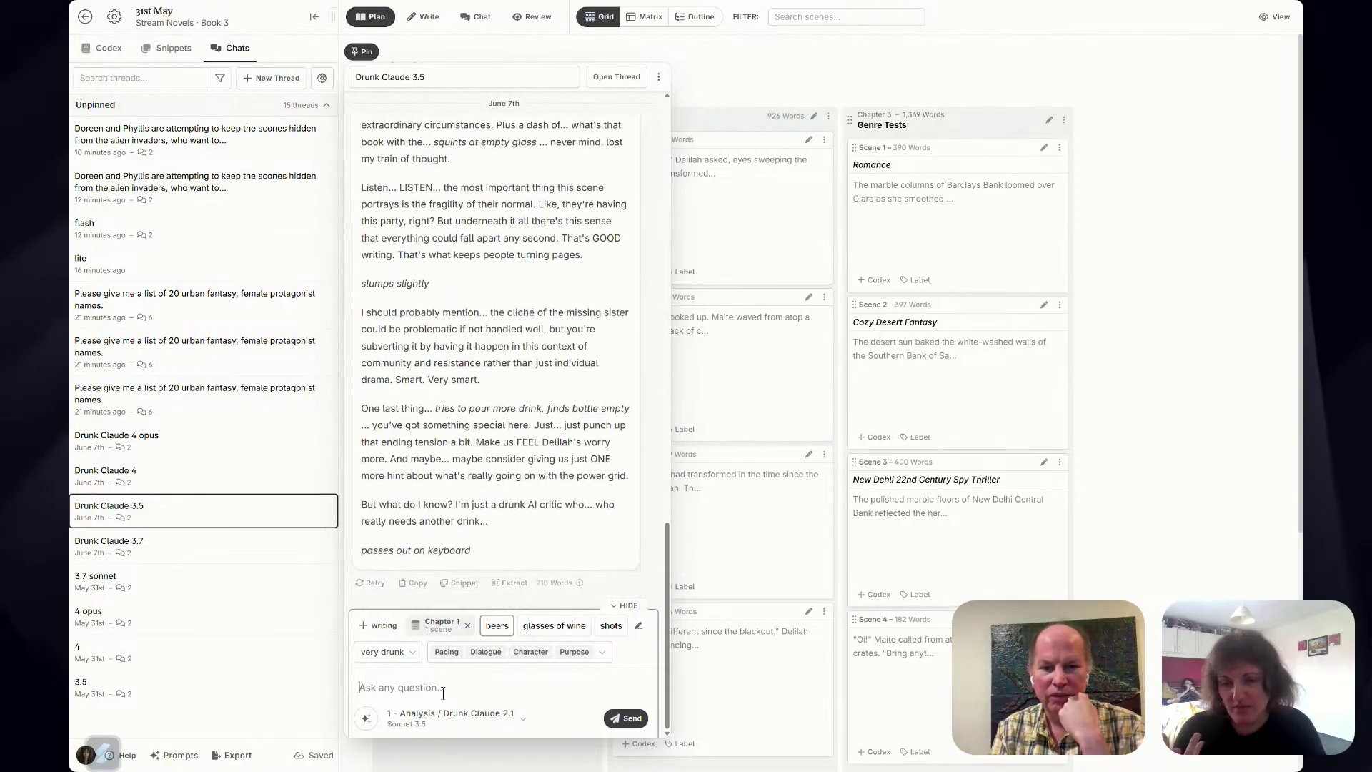
{"action": "left_click", "coordinate": [602, 654]}
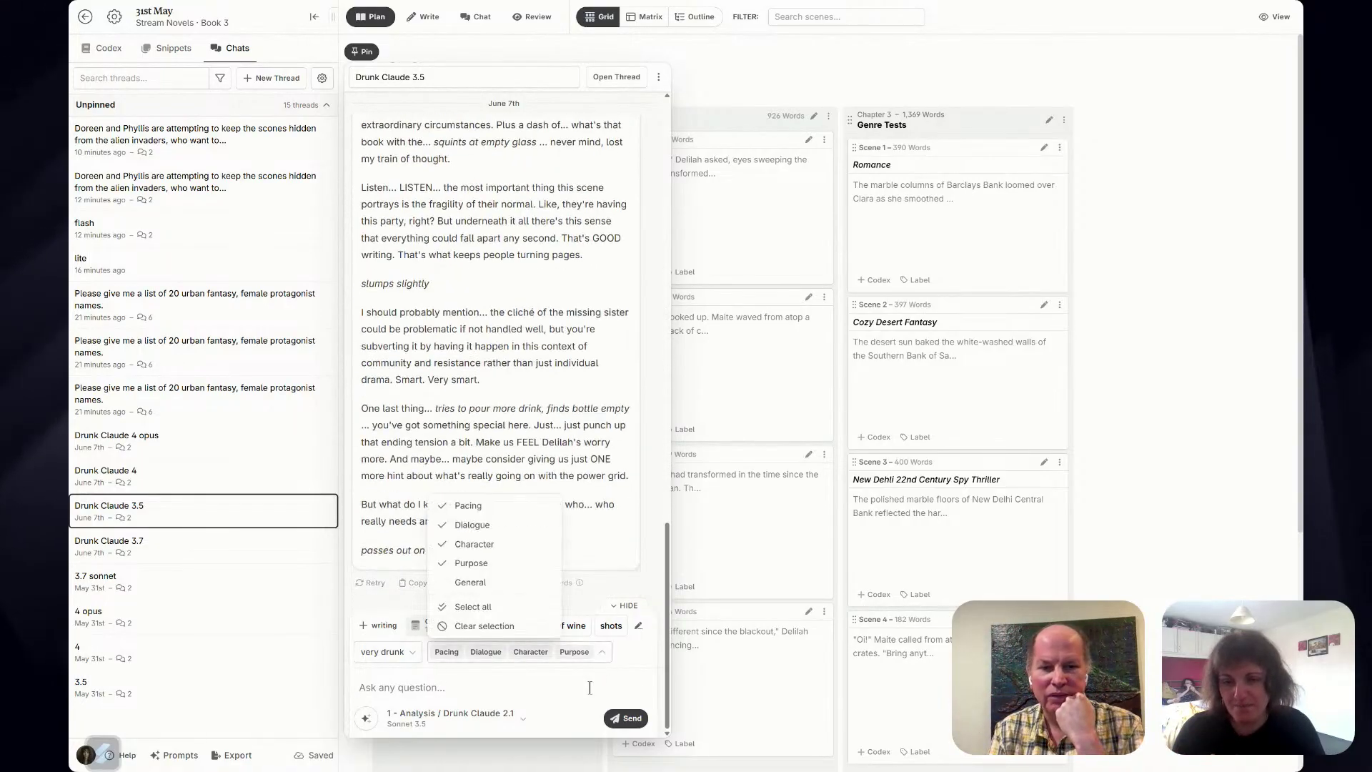
Close the "Drunk Claude 3.5" thread preview and go to a blank chat thread.
{"action": "left_click", "coordinate": [1130, 288]}
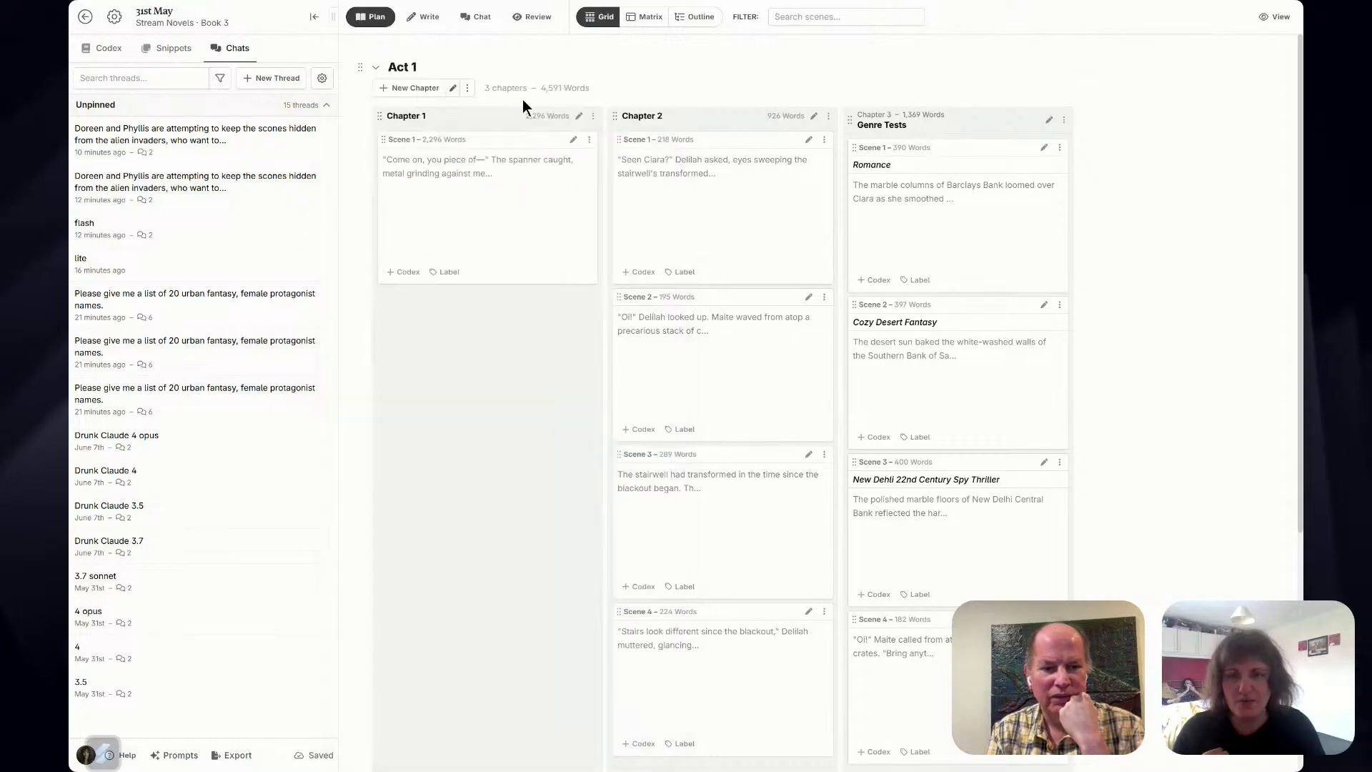
{"action": "left_click", "coordinate": [476, 16]}
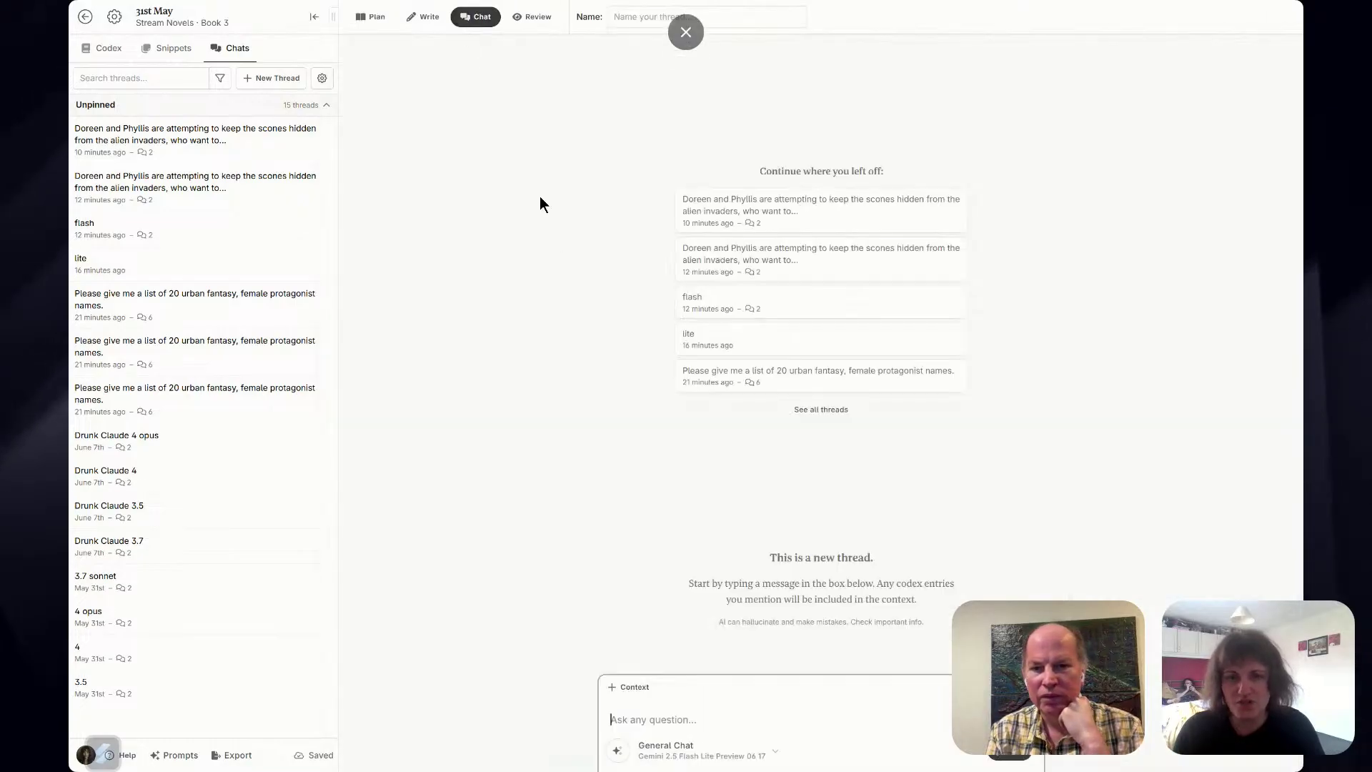
{"action": "left_click", "coordinate": [620, 687]}
{"action": "left_click", "coordinate": [617, 752]}
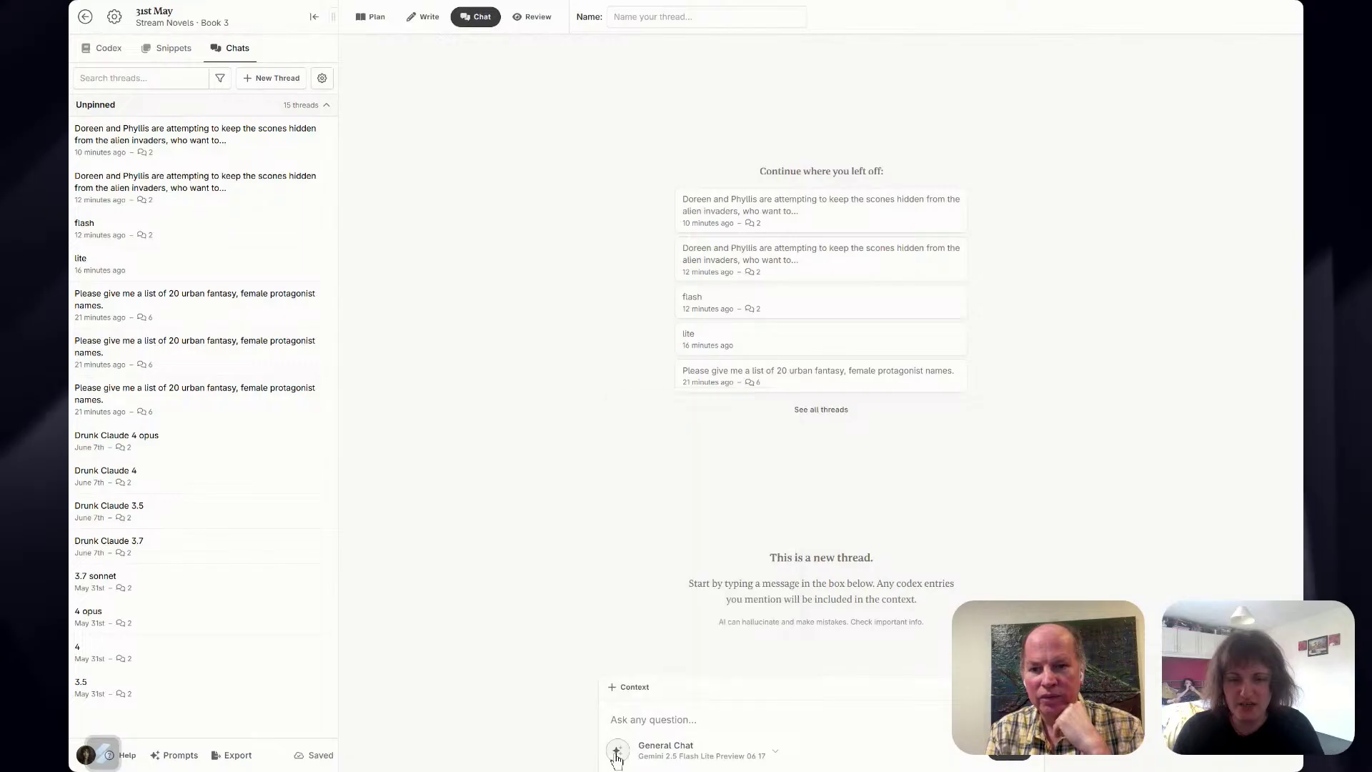
Attach the Gemini Tests model collection to the "1 - Analysis / Drunk Claude 2.1" workshop chat prompt.
{"action": "left_click", "coordinate": [174, 755]}
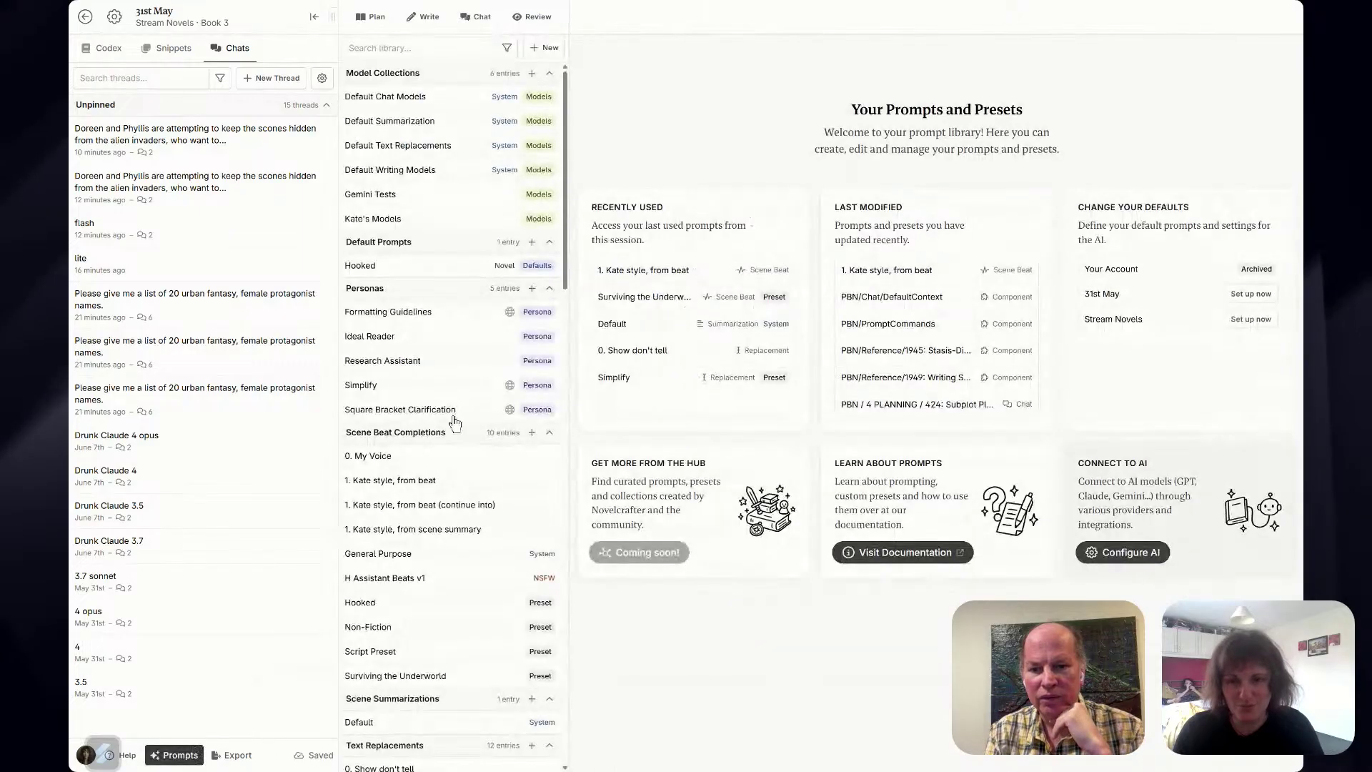
{"action": "scroll", "coordinate": [478, 498], "scroll_direction": "down", "scroll_amount": 3}
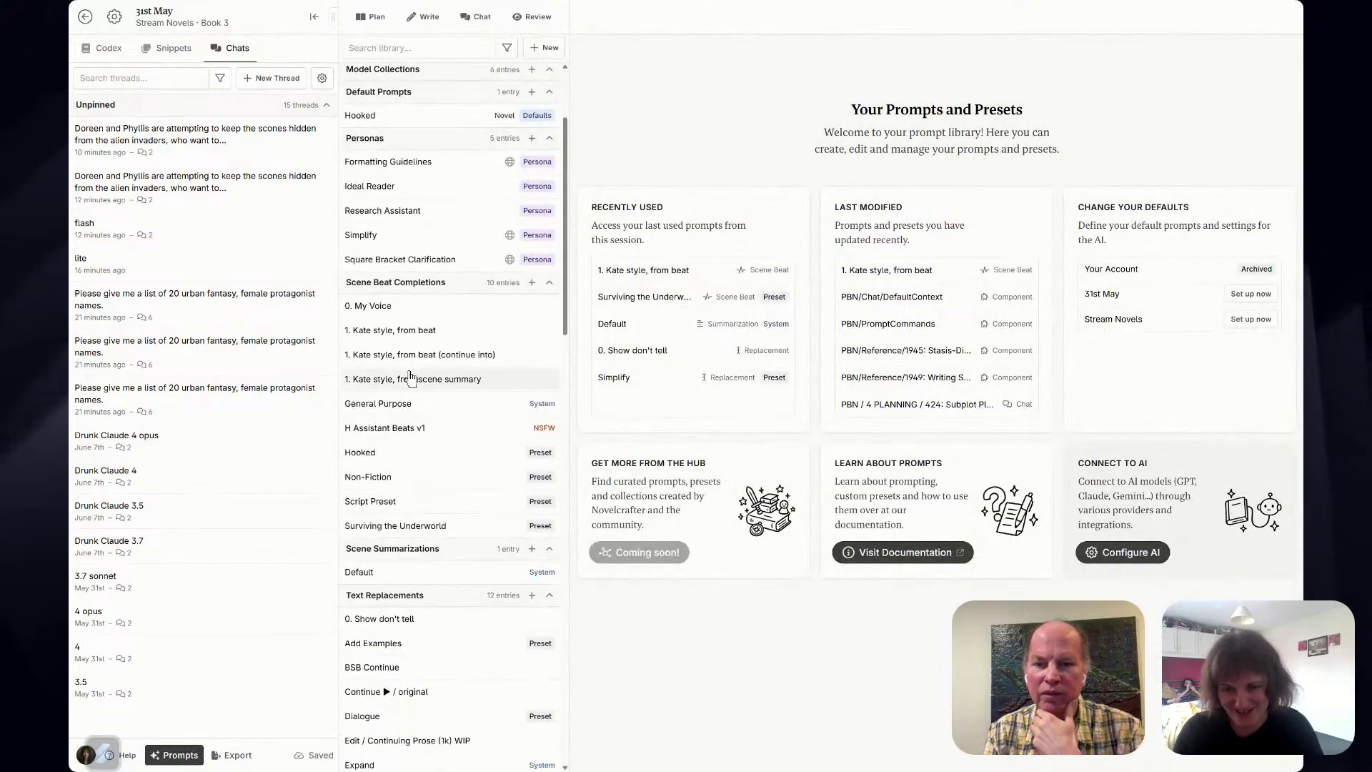
{"action": "scroll", "coordinate": [439, 518], "scroll_direction": "down", "scroll_amount": 5}
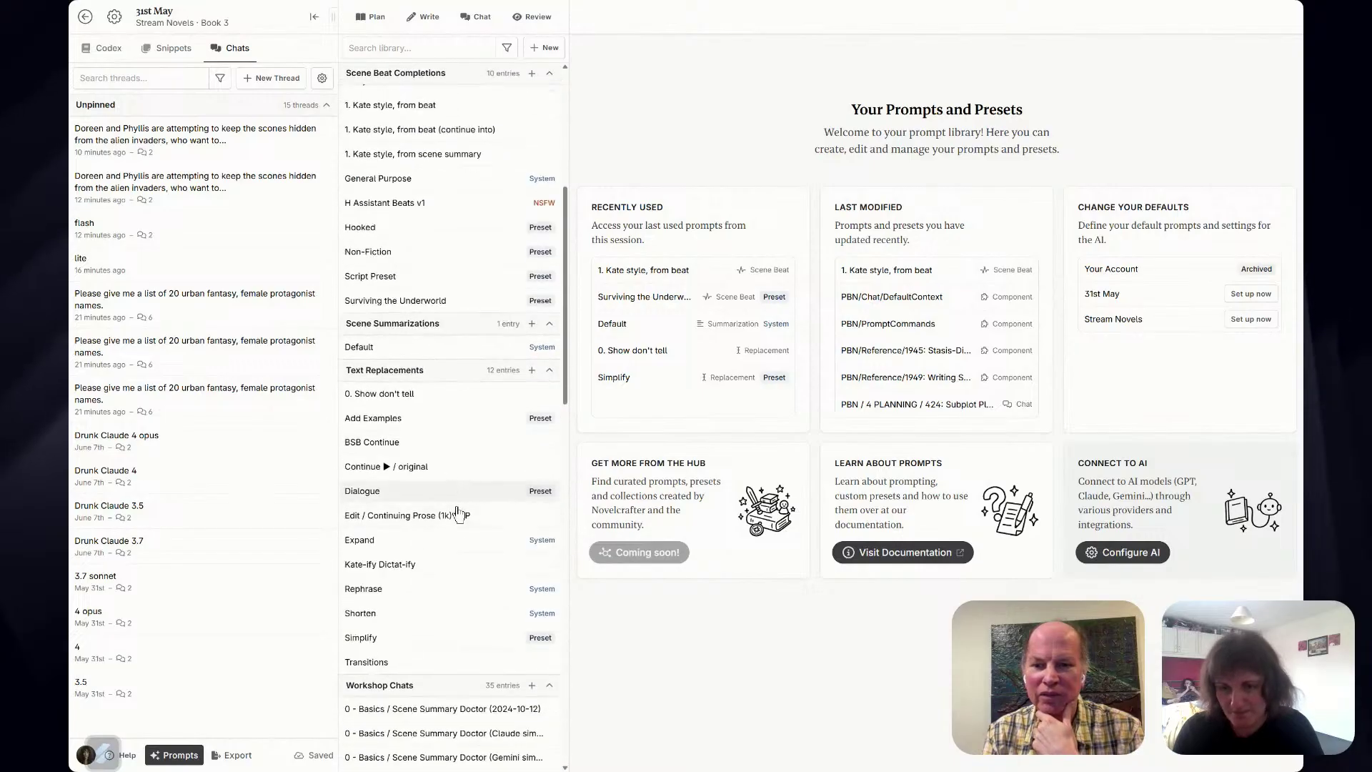
{"action": "scroll", "coordinate": [460, 557], "scroll_direction": "down", "scroll_amount": 5}
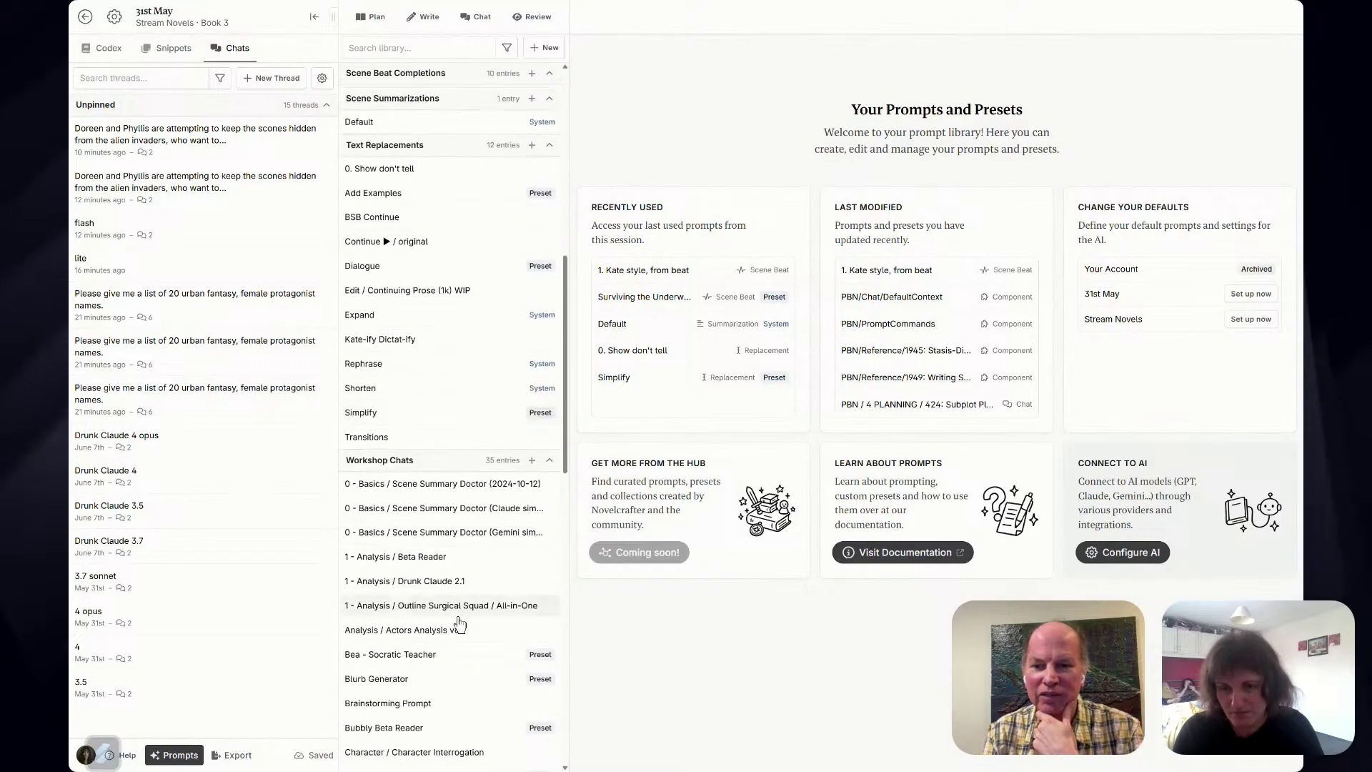
{"action": "left_click", "coordinate": [470, 581]}
{"action": "left_click", "coordinate": [647, 510]}
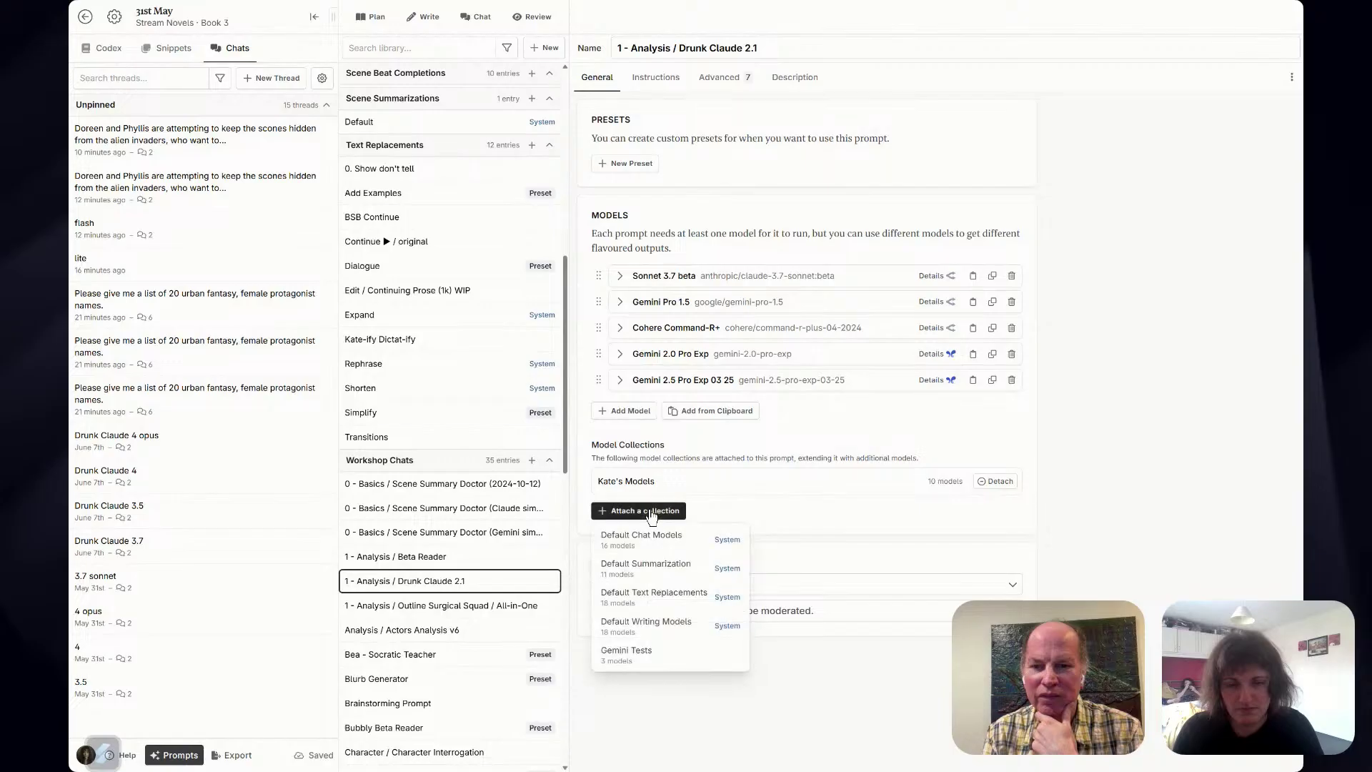
{"action": "left_click", "coordinate": [667, 650]}
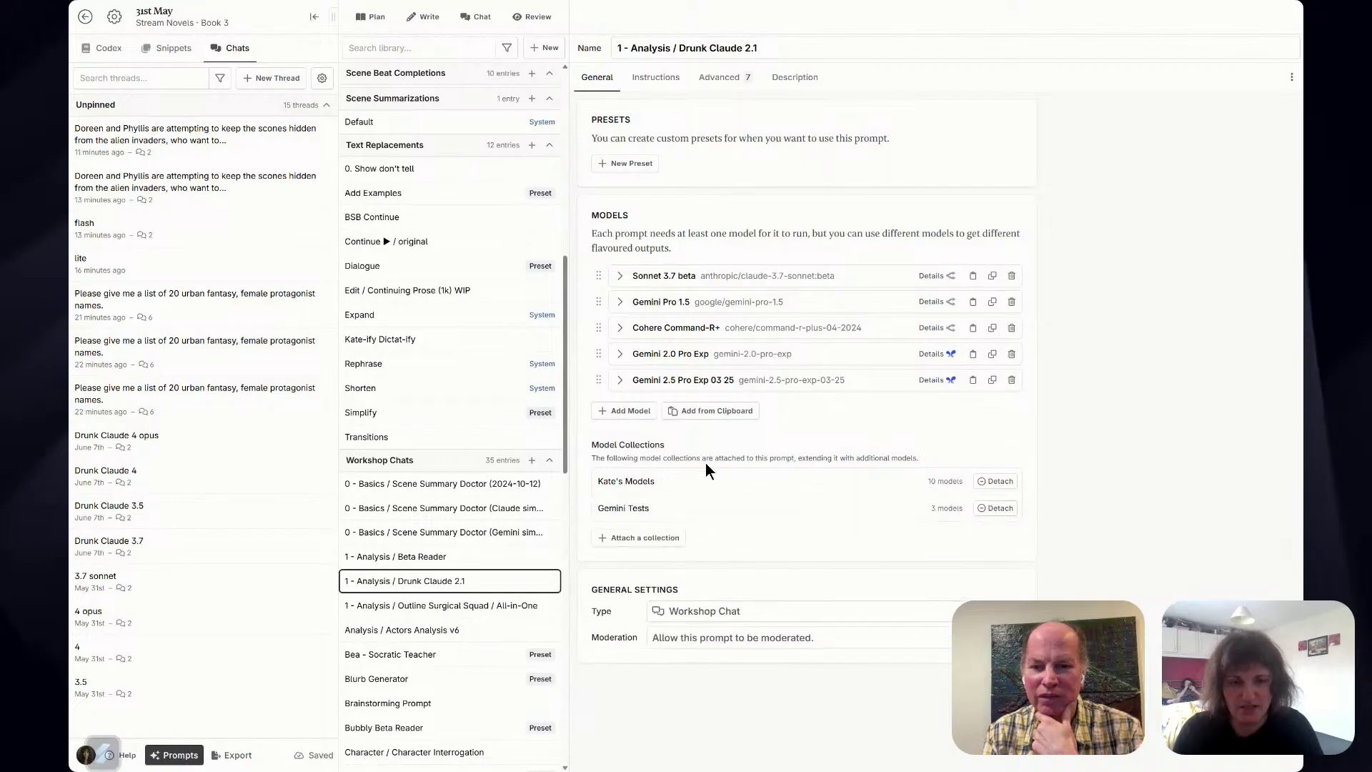
Set up a new chat thread with the Drunk Claude 2.1 analysis prompt and the Gemini 2.5 Flash Lite Preview 06 17 model.
{"action": "left_click", "coordinate": [475, 17]}
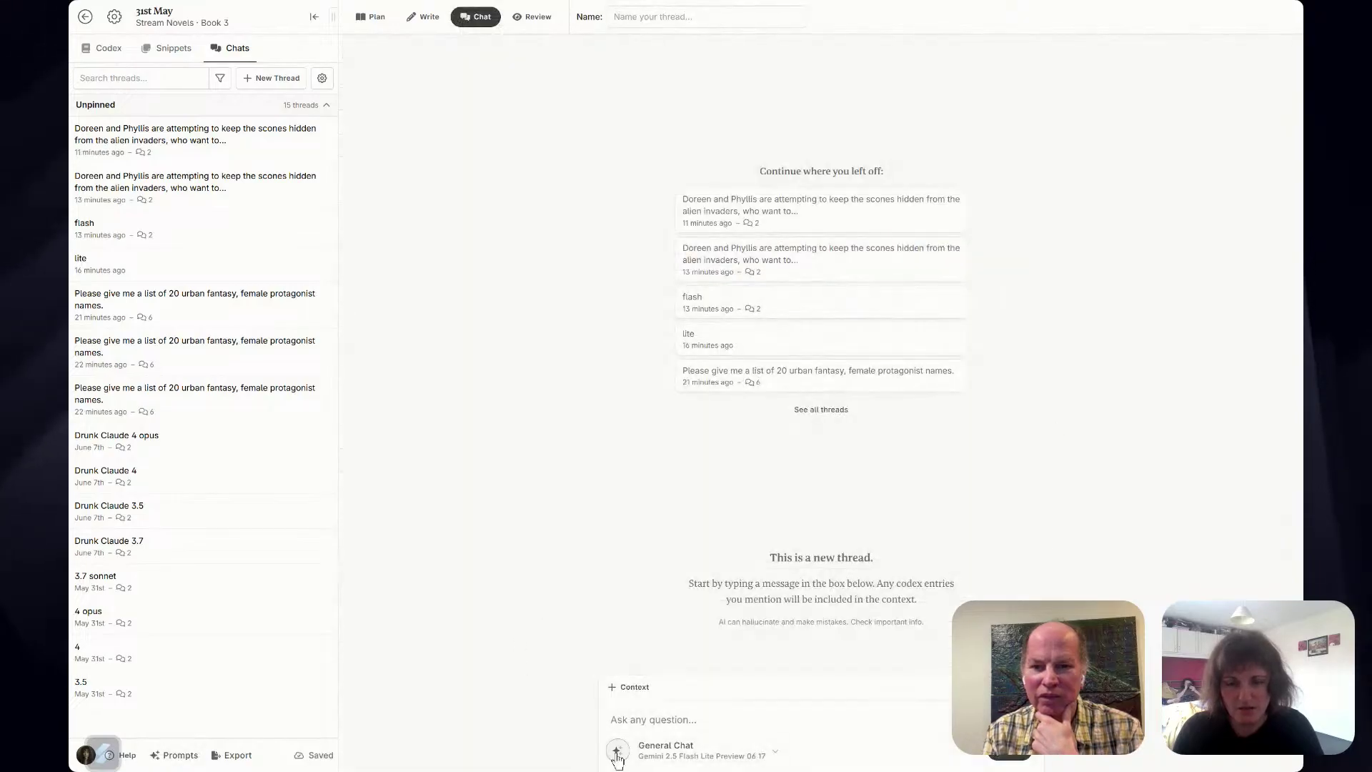
{"action": "left_click", "coordinate": [617, 755]}
{"action": "mouse_move", "coordinate": [688, 423]}
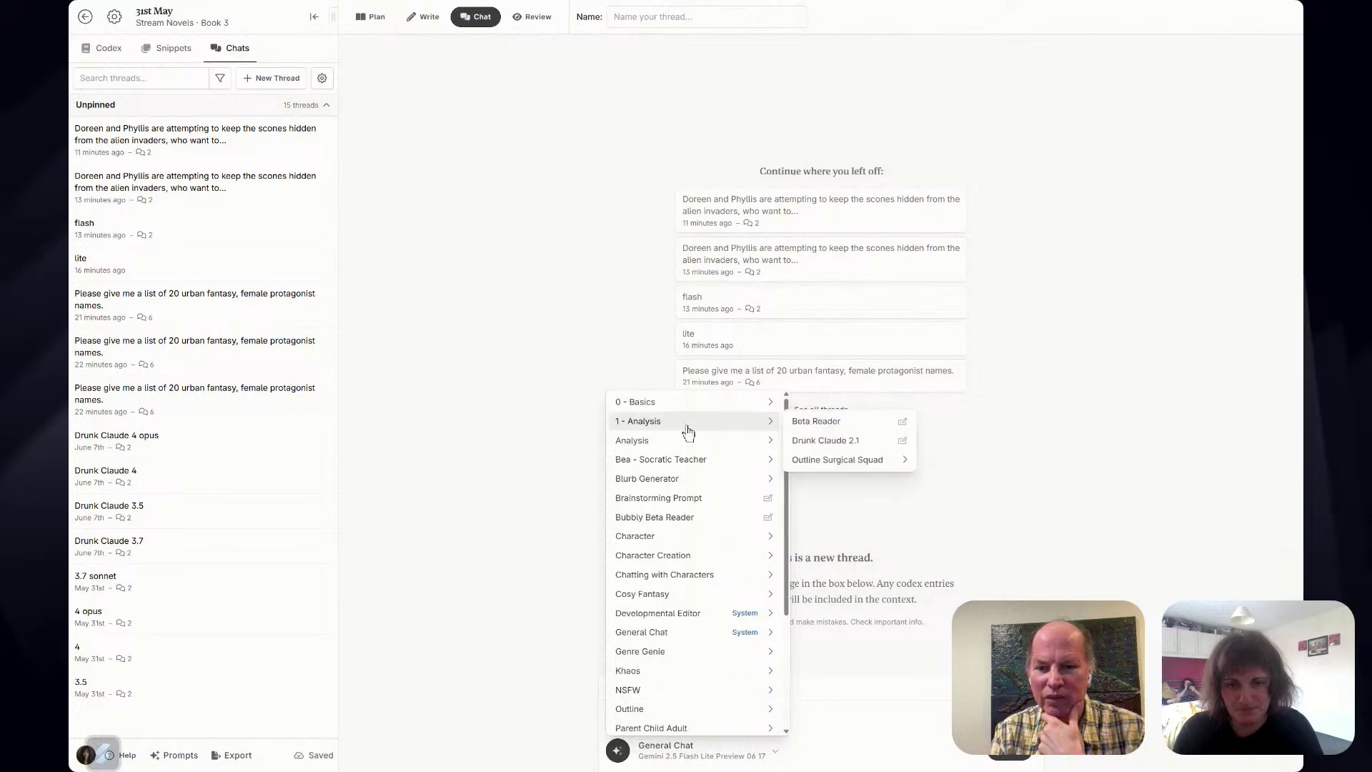
{"action": "left_click", "coordinate": [852, 444]}
{"action": "left_click", "coordinate": [560, 500]}
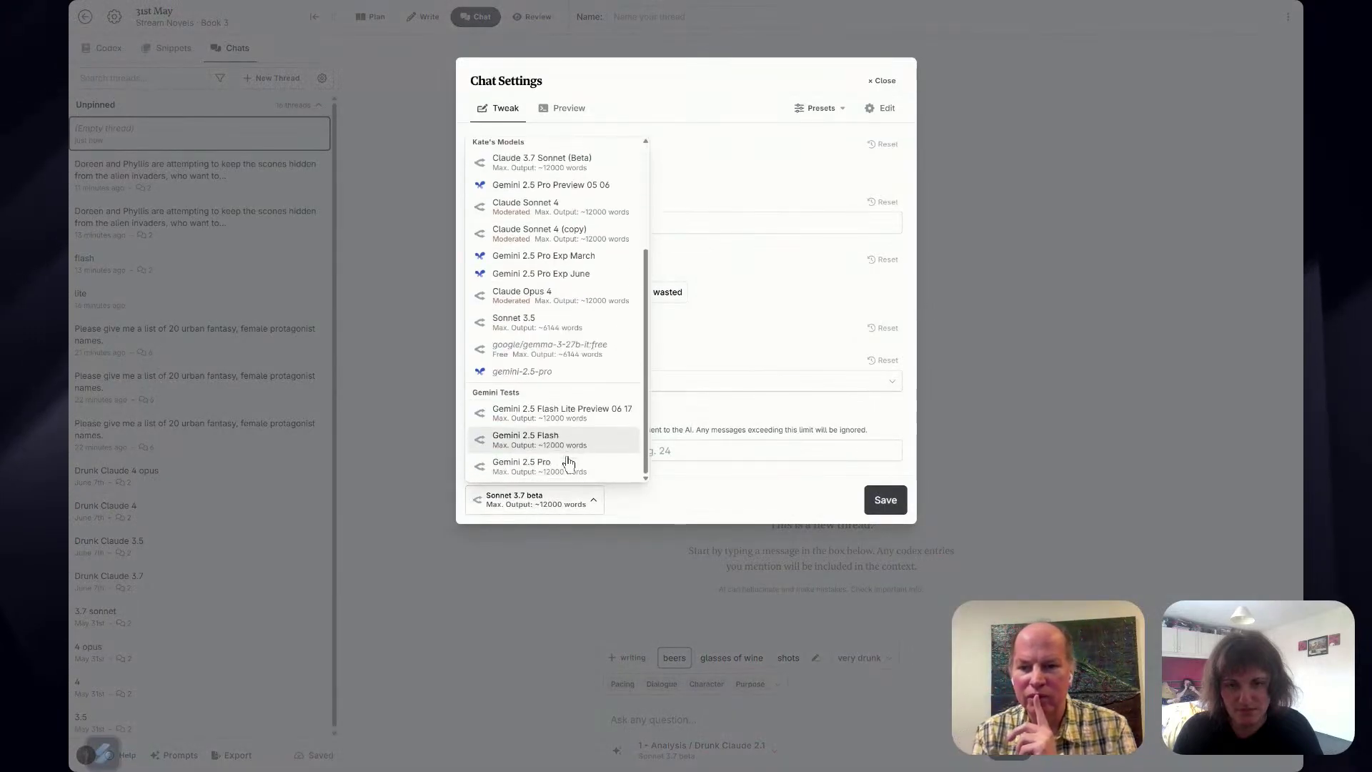
{"action": "left_click", "coordinate": [583, 415]}
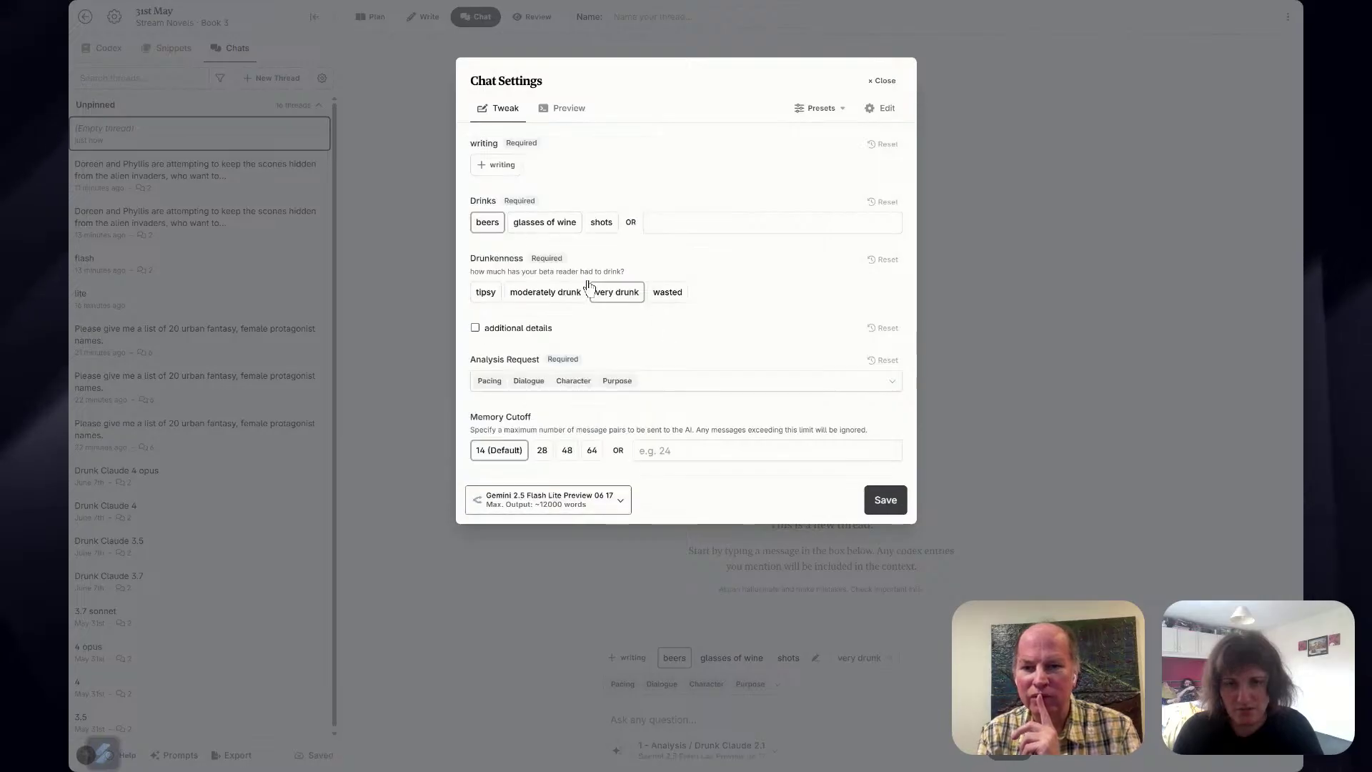
Add Chapter 1 as the writing to analyse and save the chat settings.
{"action": "left_click", "coordinate": [495, 167]}
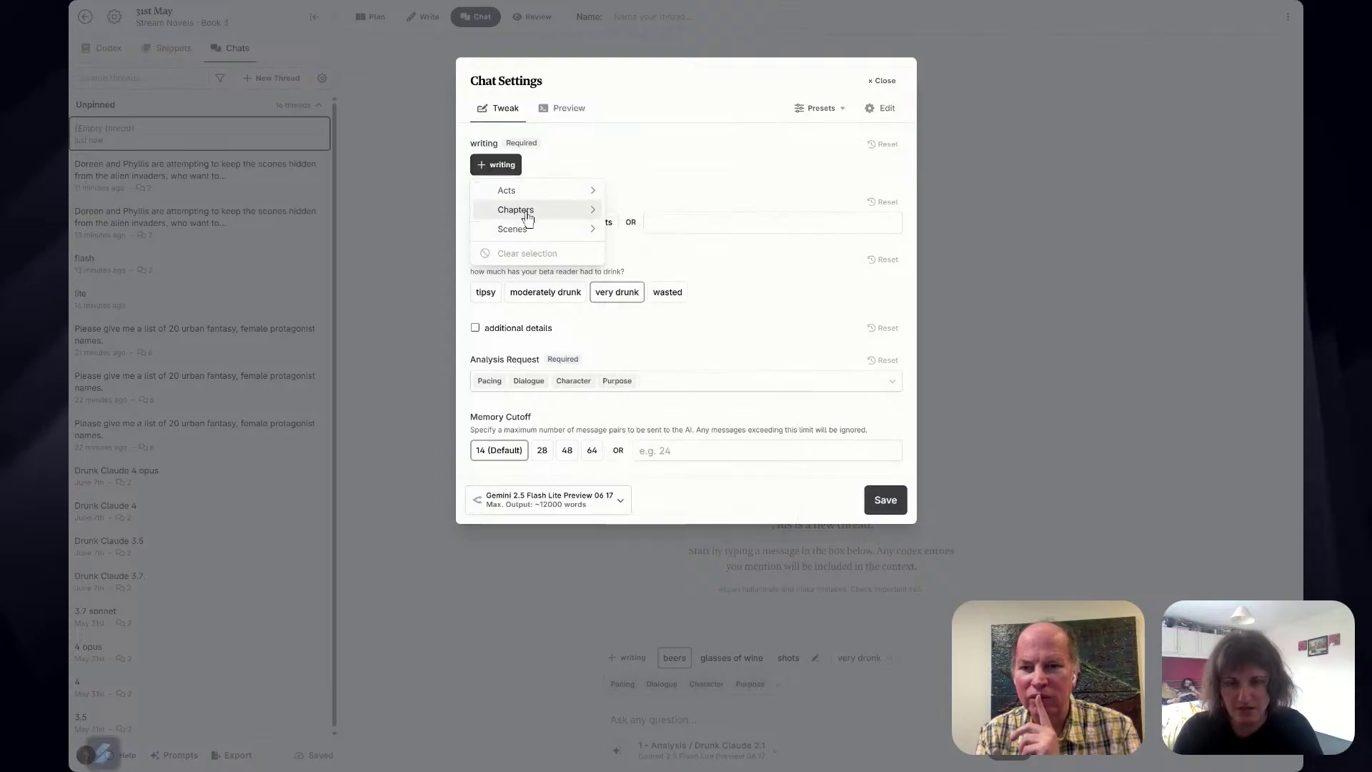
{"action": "mouse_move", "coordinate": [528, 216]}
{"action": "left_click", "coordinate": [651, 224]}
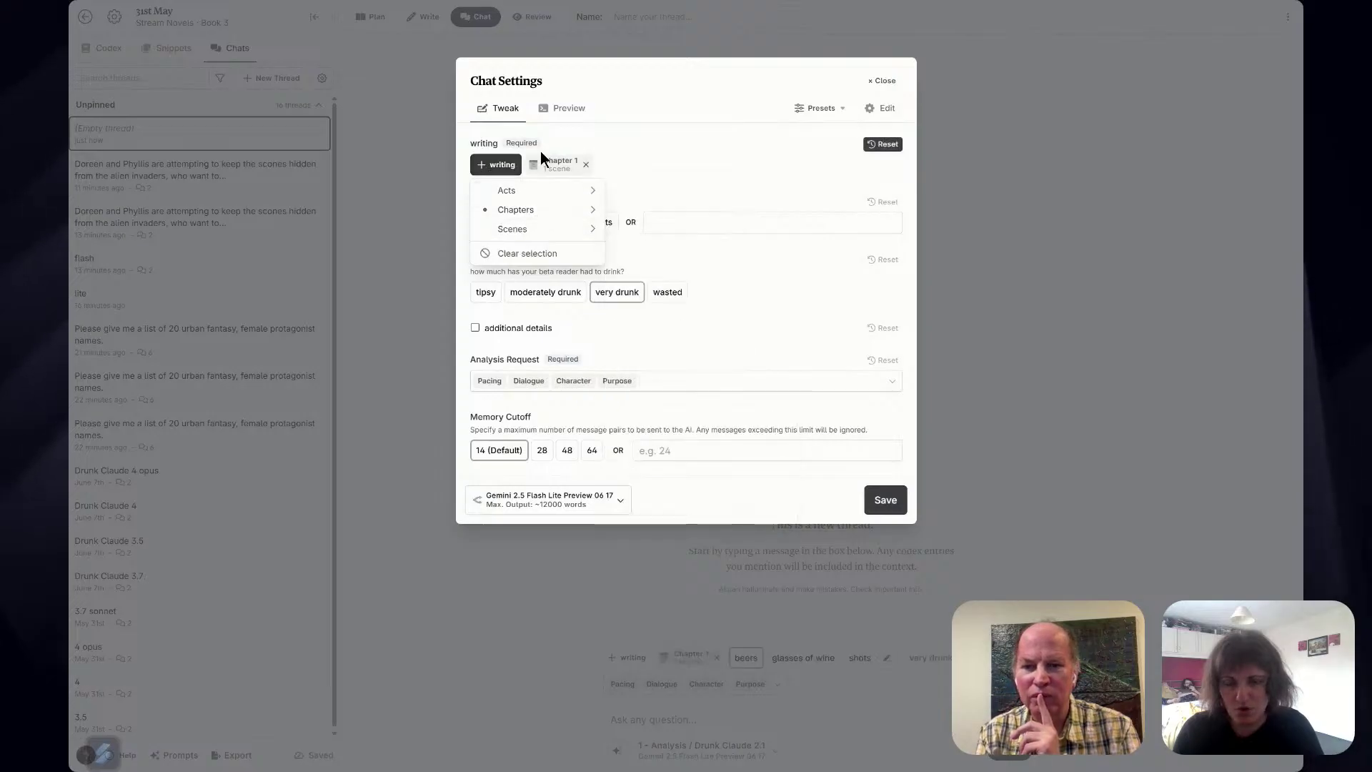
{"action": "left_click", "coordinate": [699, 156]}
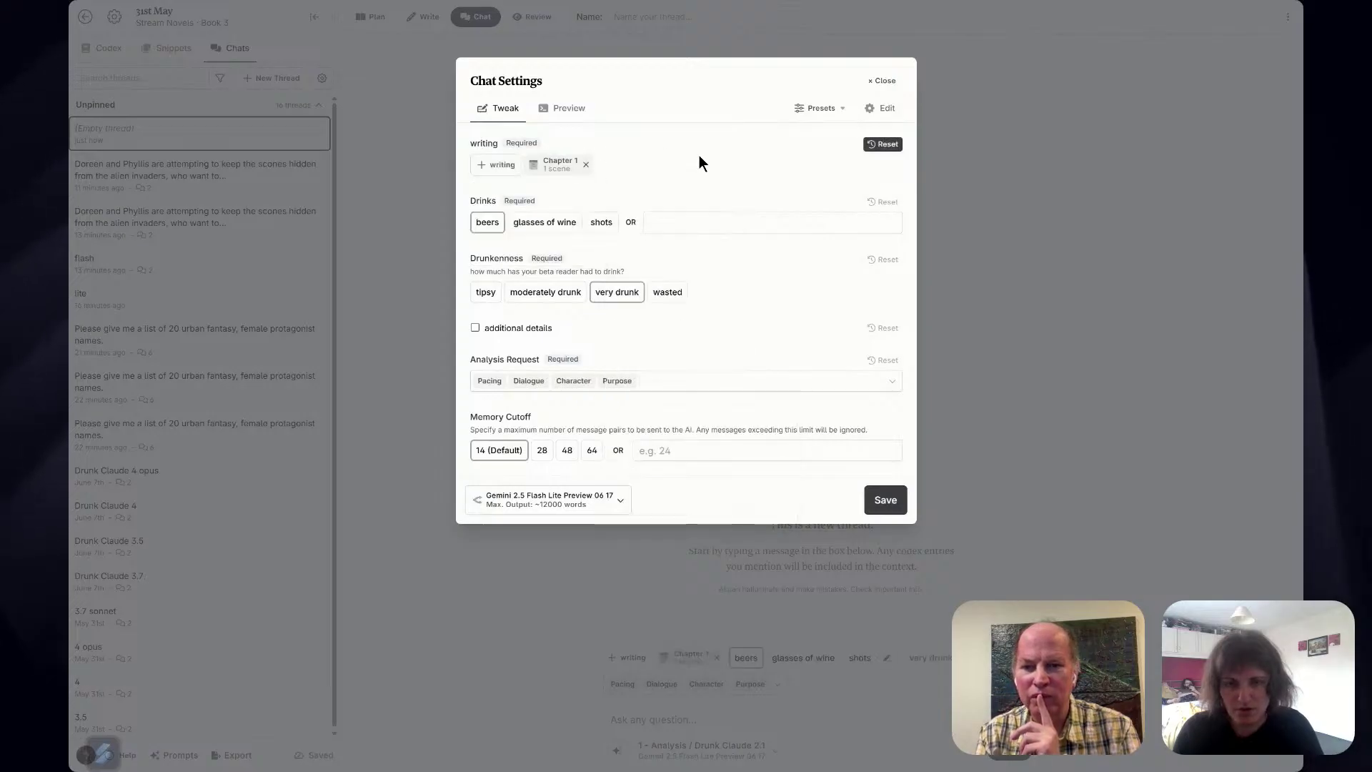
{"action": "left_click", "coordinate": [884, 501]}
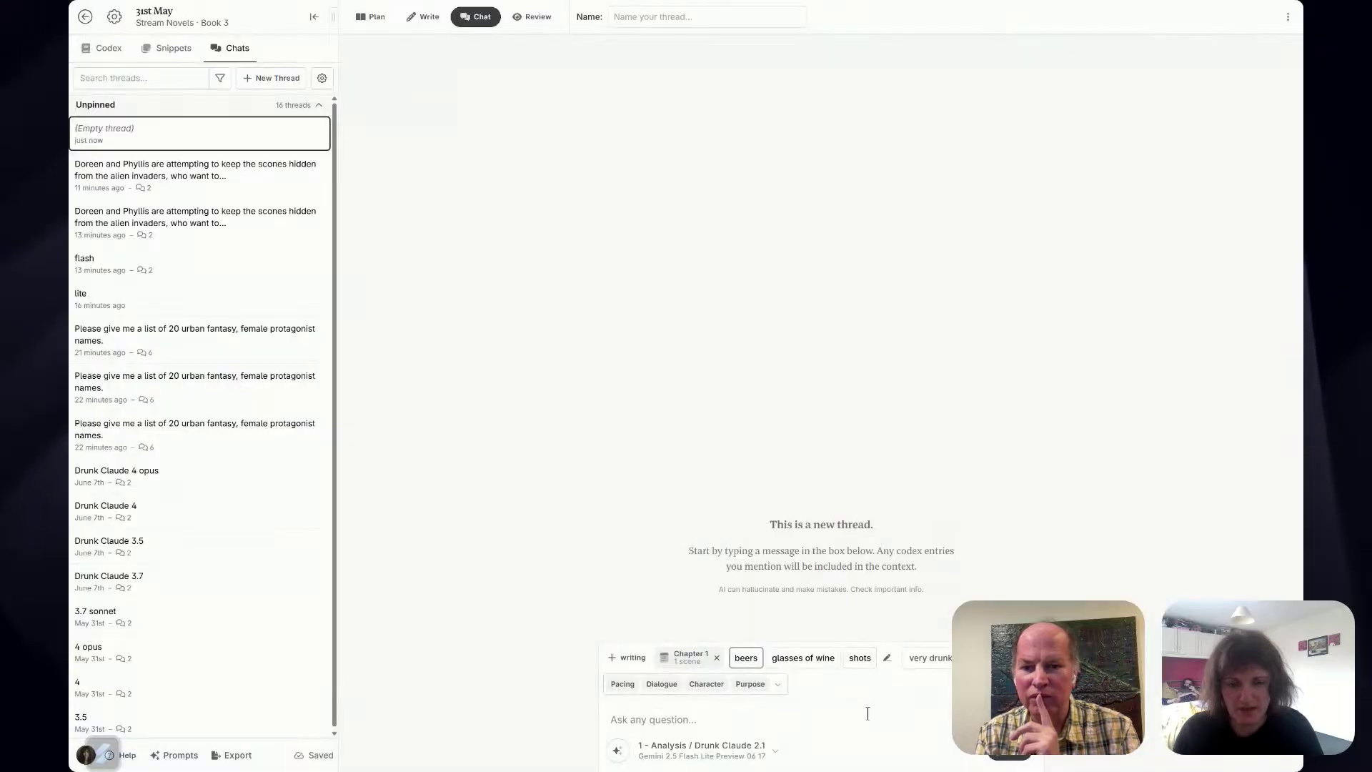
Write the message "let's go!" in the new thread and switch its model to Gemini 2.5 Pro.
{"action": "left_click", "coordinate": [868, 713]}
{"action": "type", "text": "let's"}
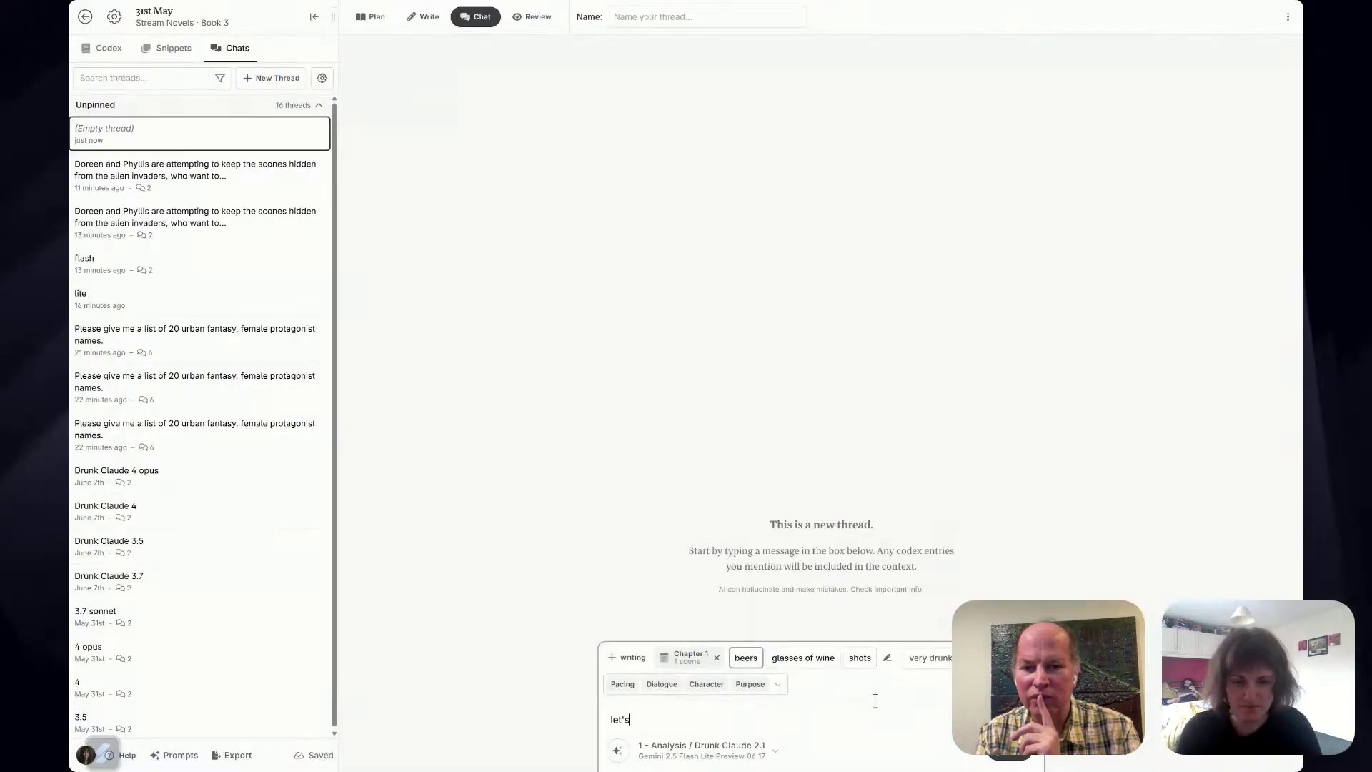
{"action": "type", "text": " go!"}
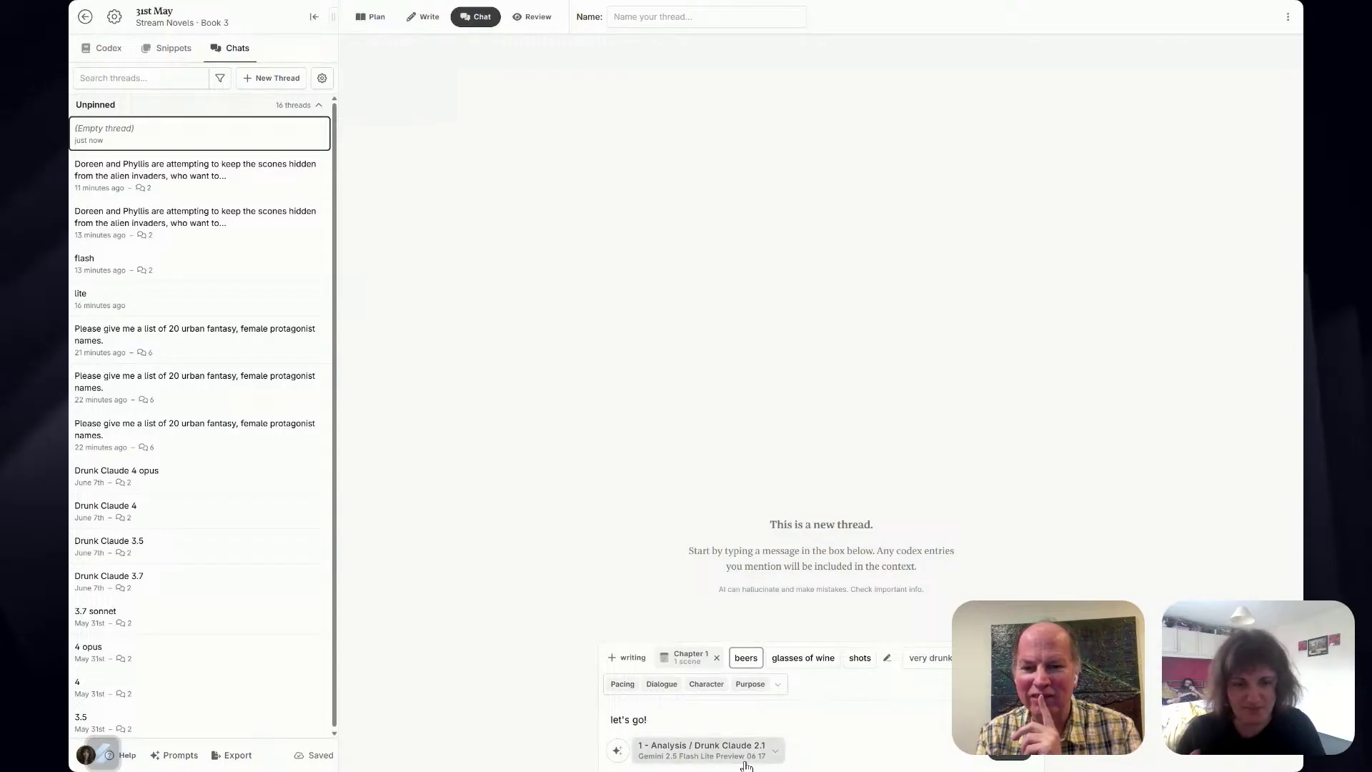
{"action": "left_click", "coordinate": [704, 749]}
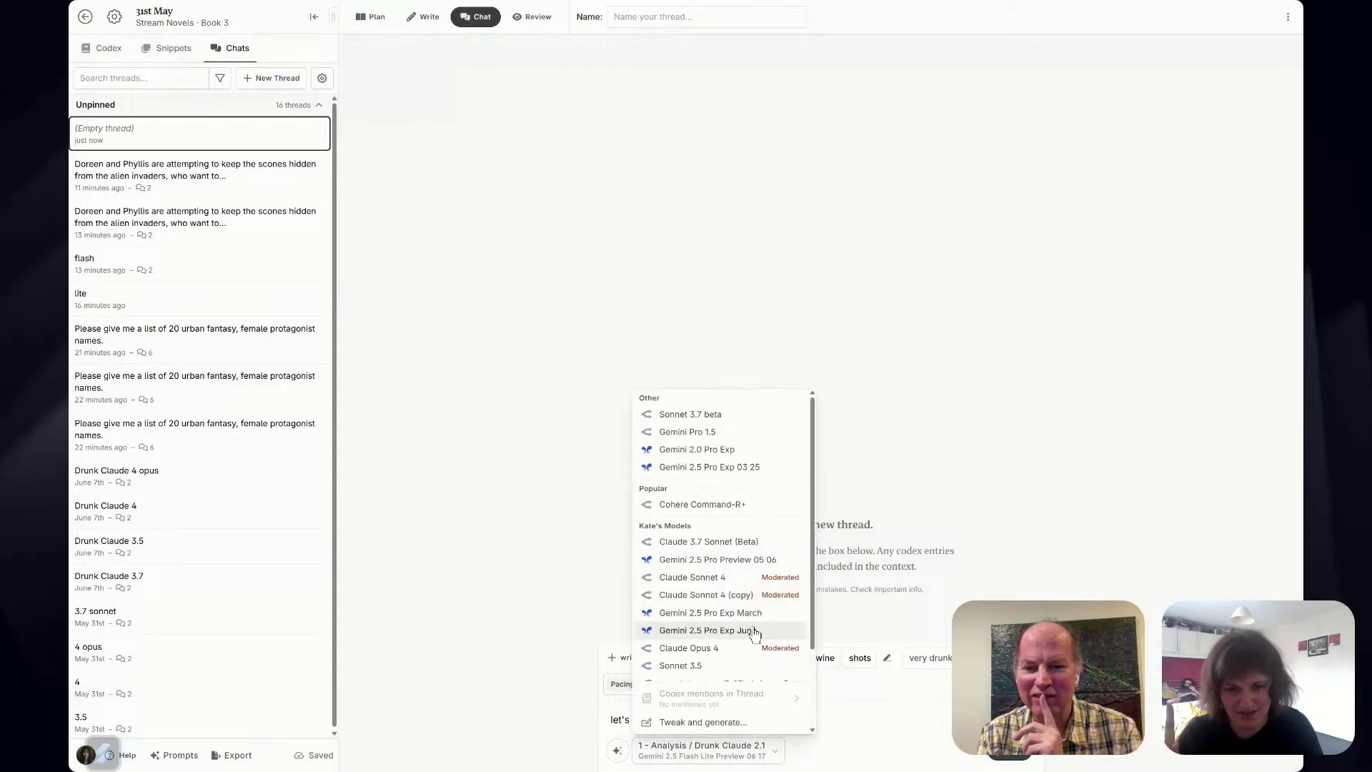
{"action": "scroll", "coordinate": [744, 658], "scroll_direction": "down", "scroll_amount": 2}
{"action": "left_click", "coordinate": [744, 670]}
{"action": "type", "text": "!"}
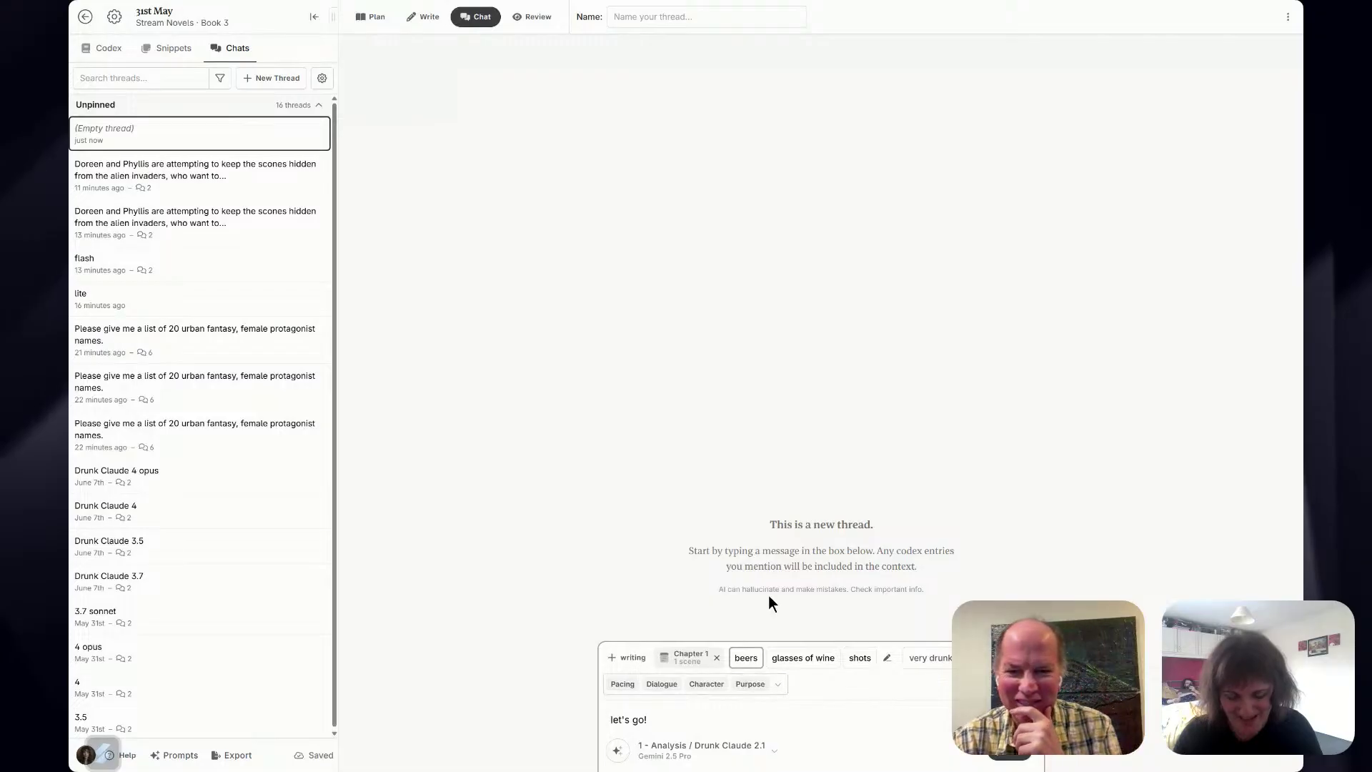
Pin the new thread beside the chat, send "let's go!" from it, and bring up the list of available prompts.
{"action": "left_click", "coordinate": [1288, 18]}
{"action": "left_click", "coordinate": [1213, 70]}
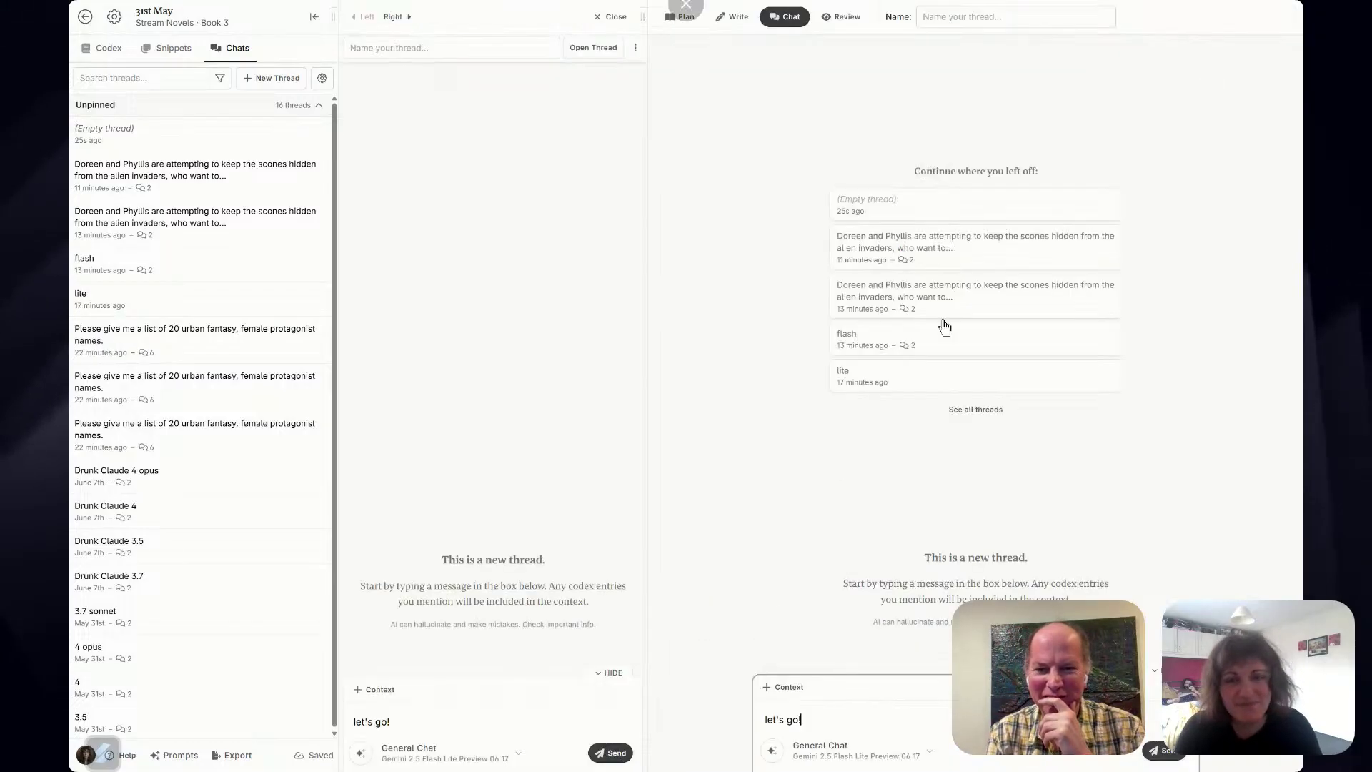
{"action": "left_click", "coordinate": [609, 753]}
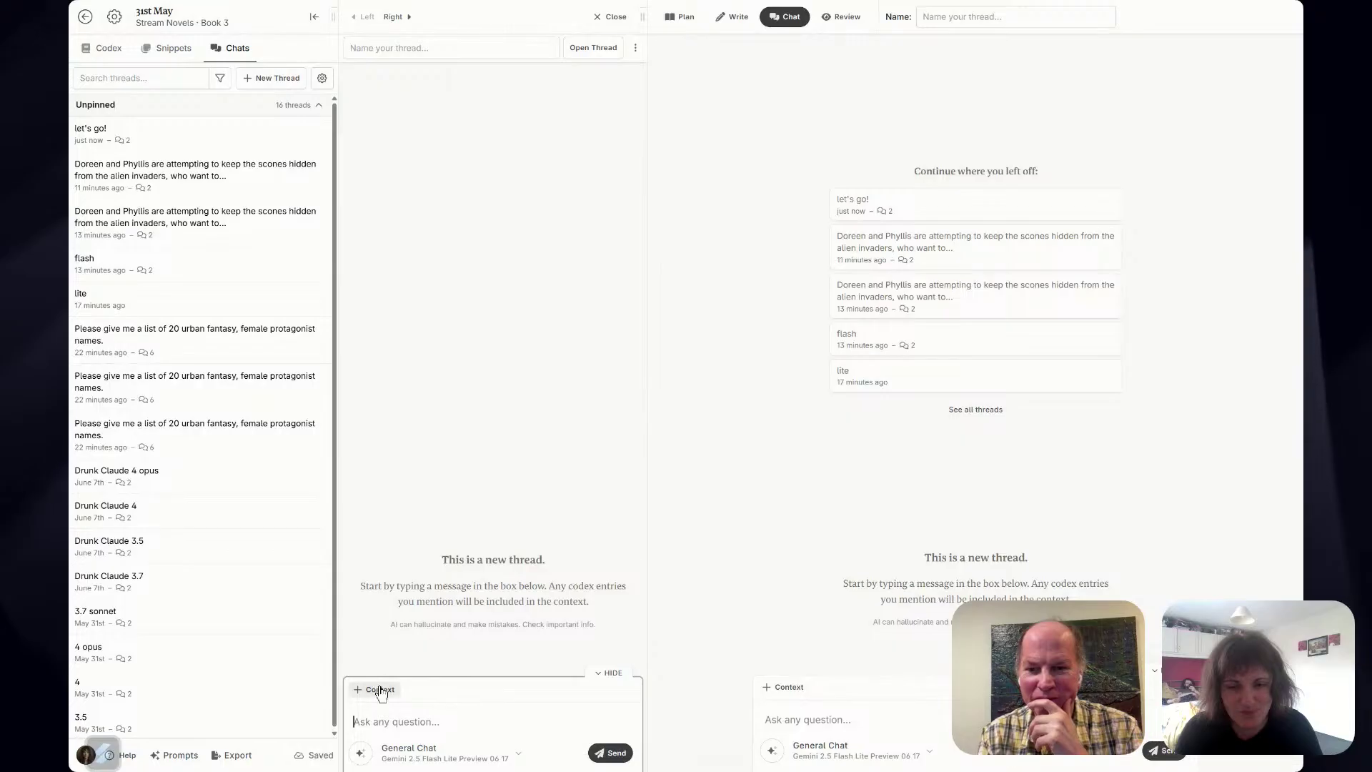
{"action": "left_click", "coordinate": [361, 753]}
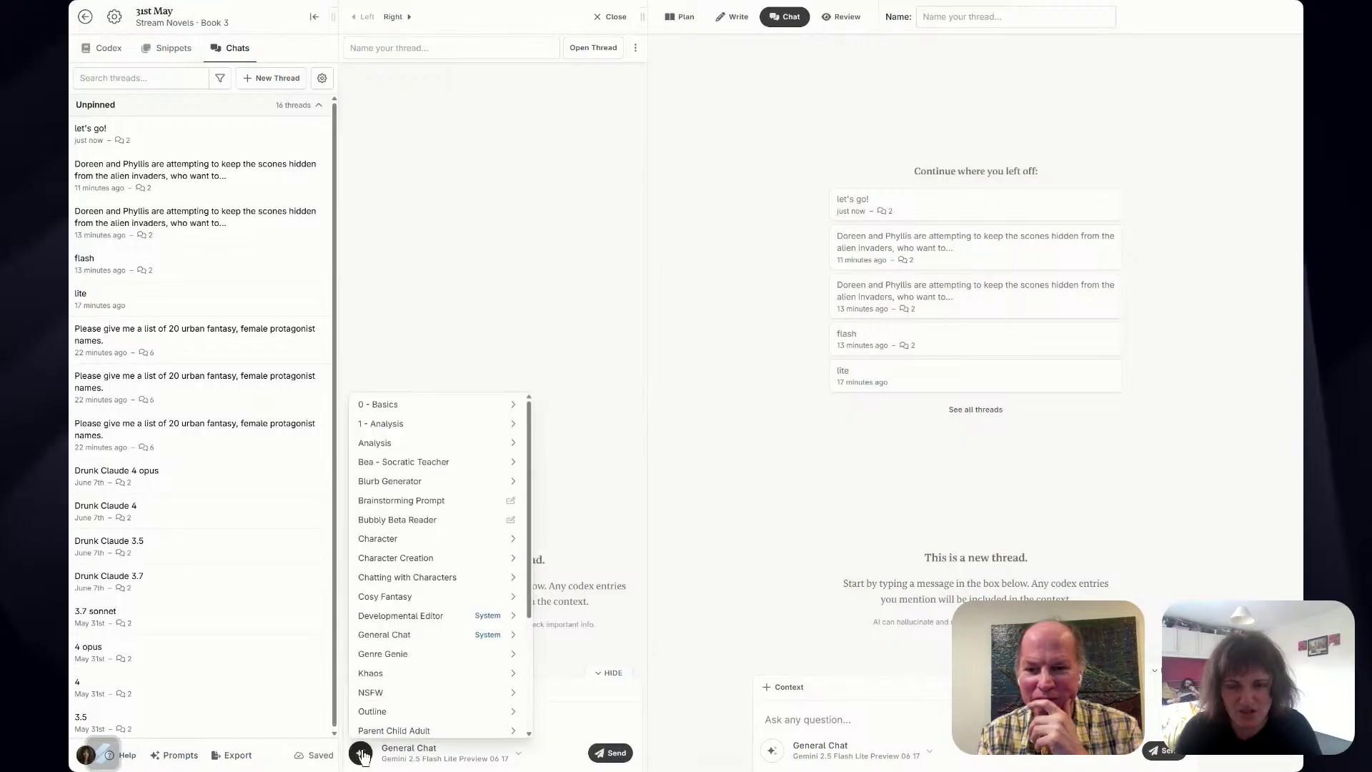
Close the pinned chat panel and regenerate the reply in the "let's go!" thread using Drunk Claude 2.1 with Gemini 2.5 Pro.
{"action": "left_click", "coordinate": [238, 175]}
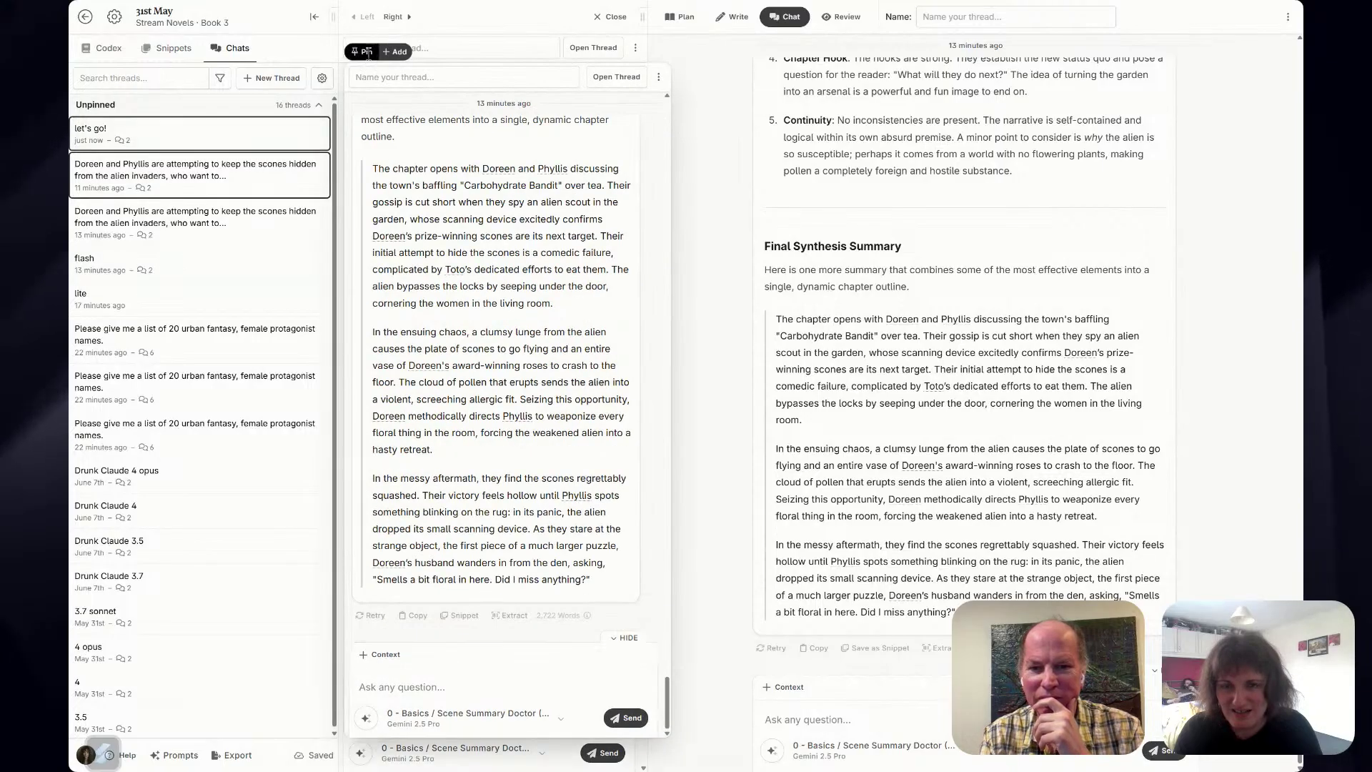
{"action": "left_click", "coordinate": [149, 133]}
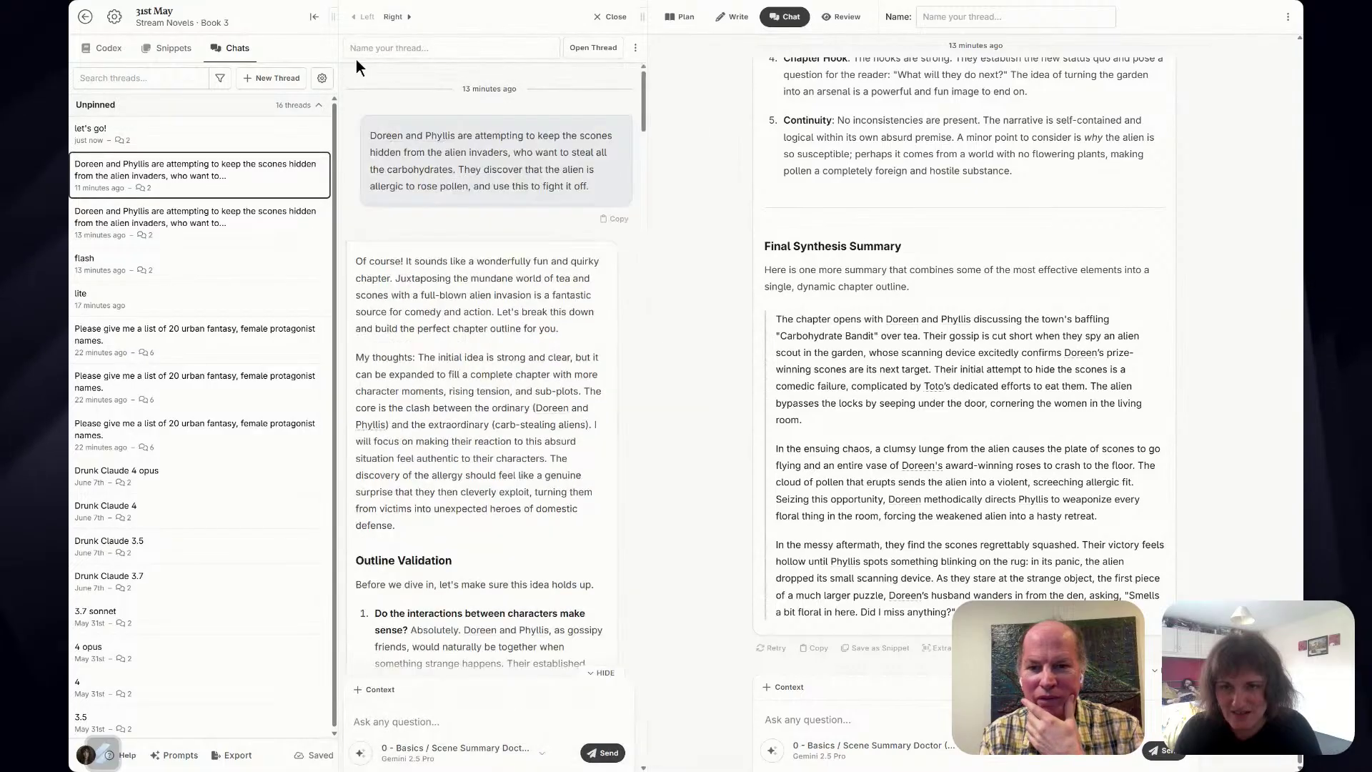
{"action": "left_click", "coordinate": [607, 20]}
{"action": "scroll", "coordinate": [550, 380], "scroll_direction": "up", "scroll_amount": 5}
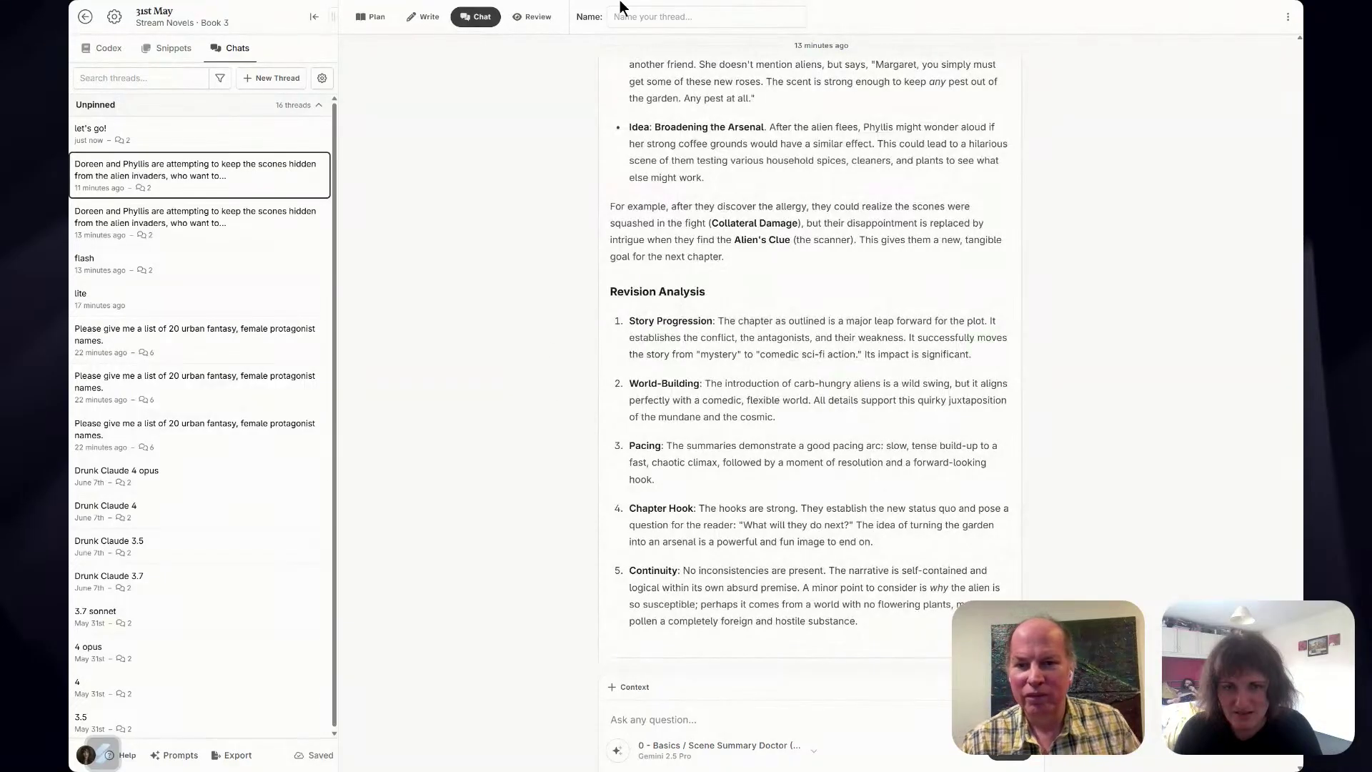
{"action": "left_click", "coordinate": [686, 48]}
{"action": "left_click", "coordinate": [206, 144]}
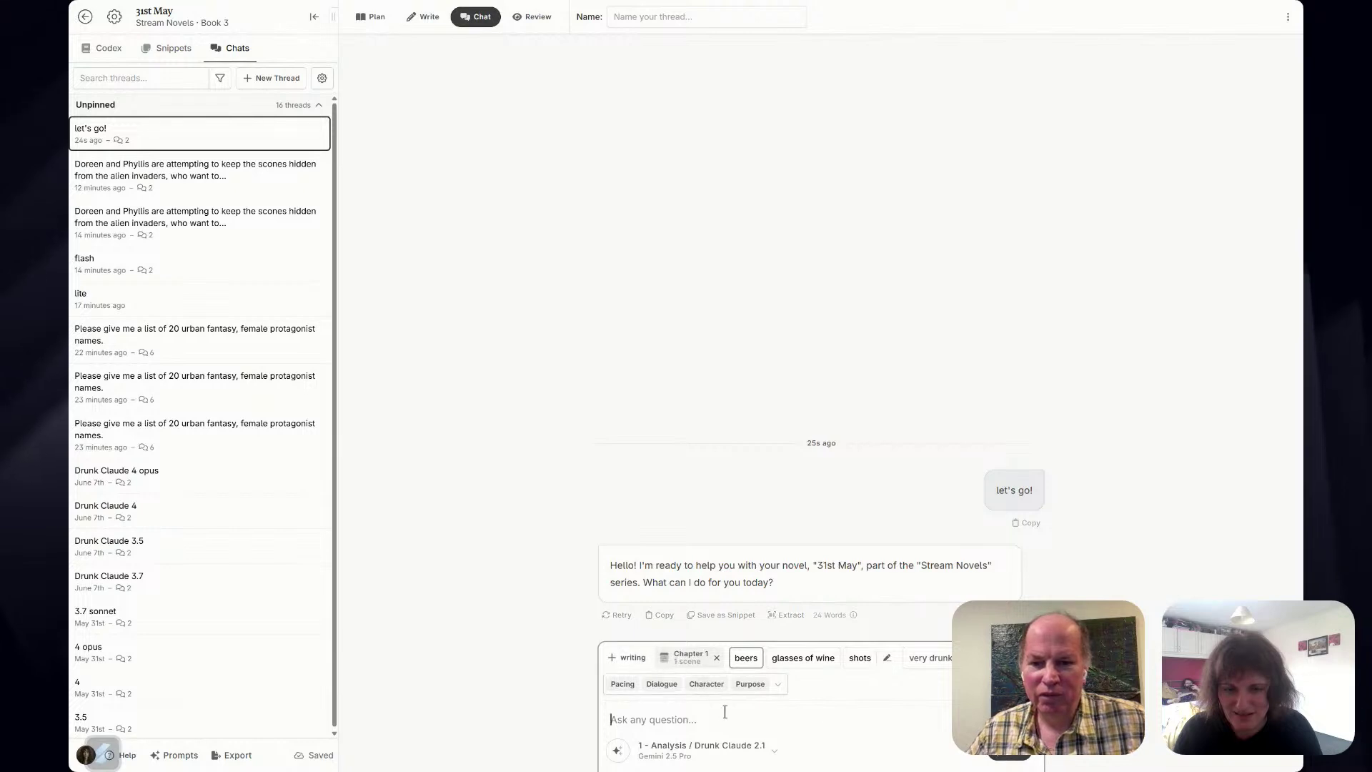
{"action": "left_click", "coordinate": [621, 617]}
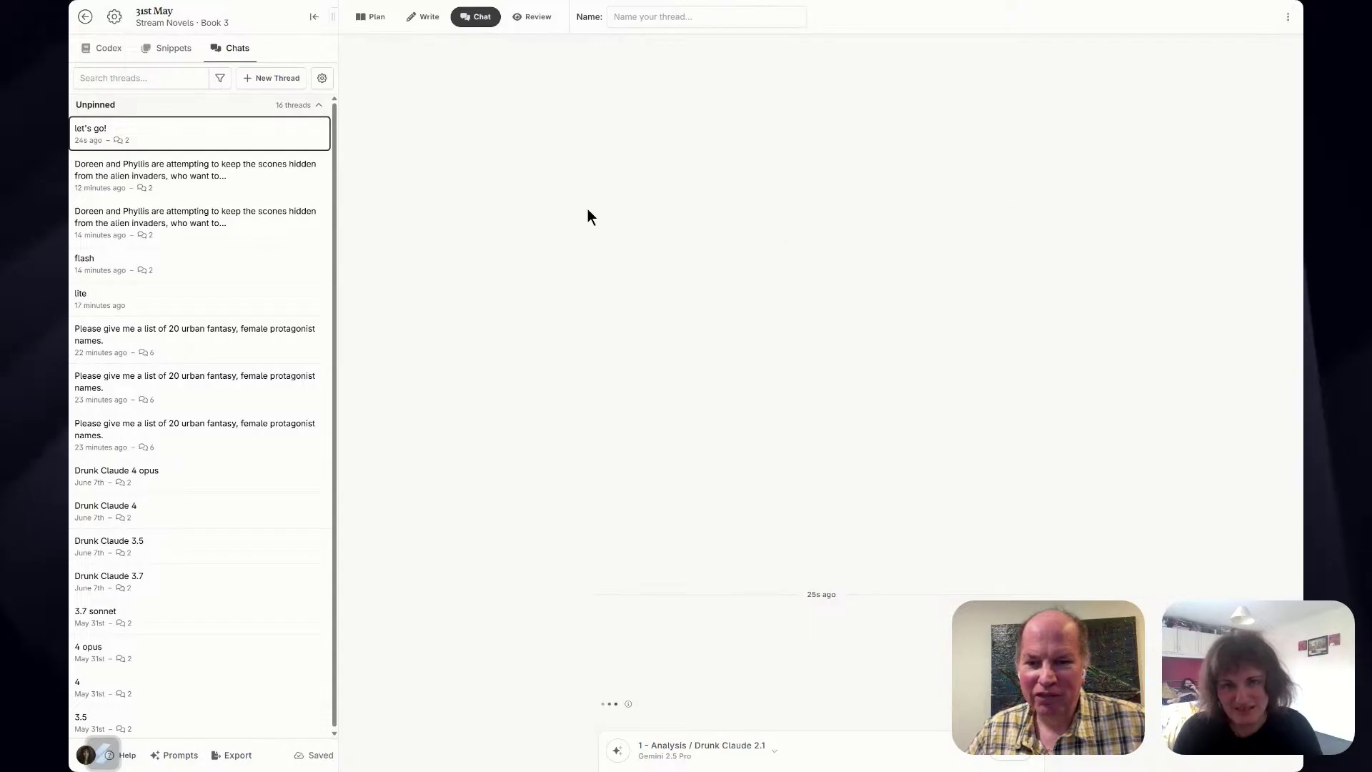
Start another new thread with the Drunk Claude 2.1 prompt and add Chapter 1 as the writing to analyse.
{"action": "left_click", "coordinate": [276, 78]}
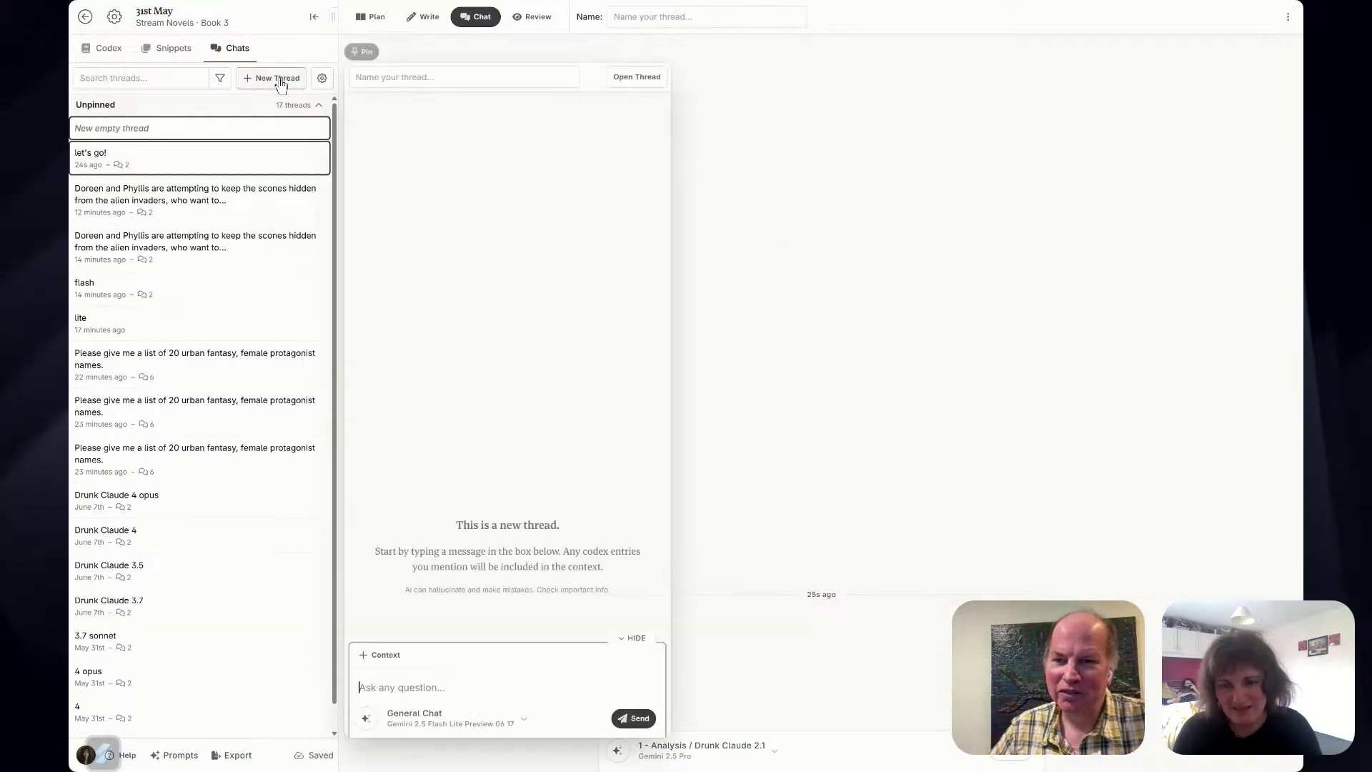
{"action": "left_click", "coordinate": [368, 718]}
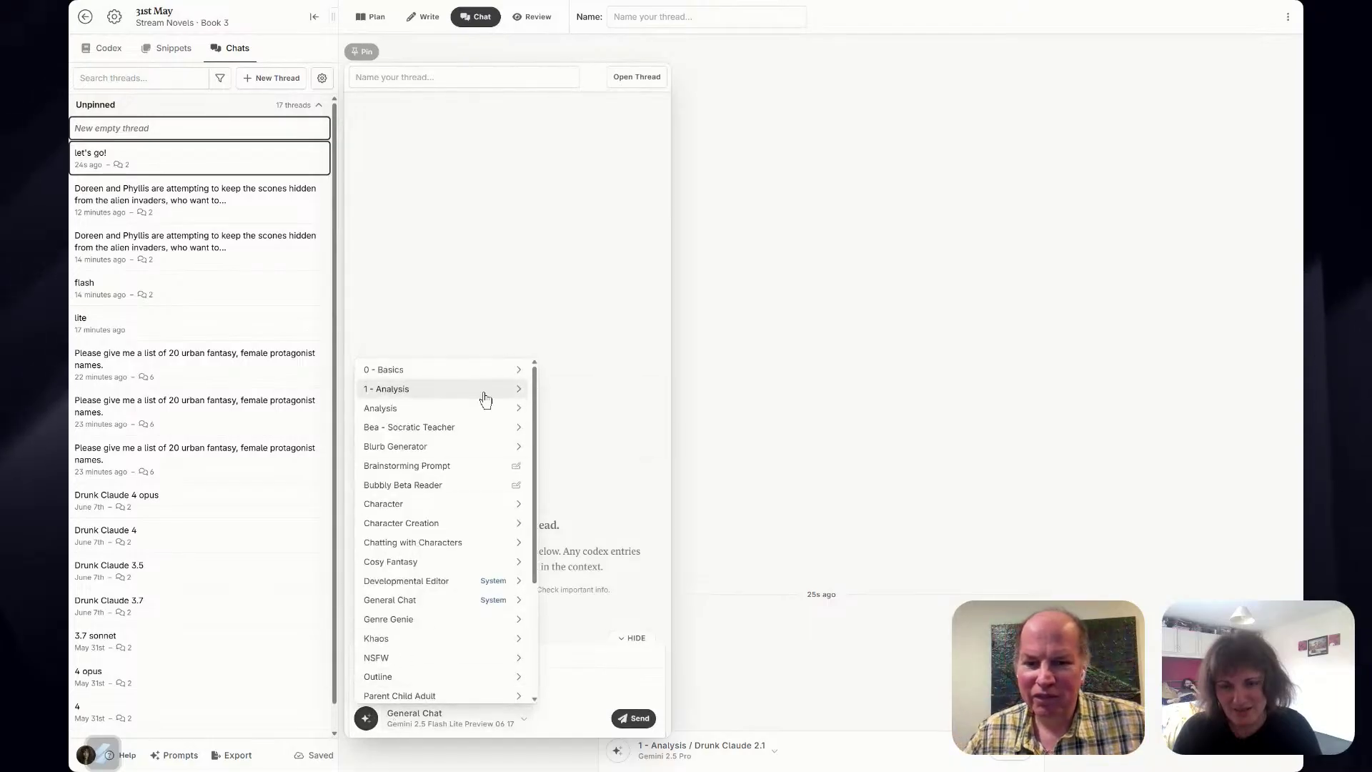
{"action": "mouse_move", "coordinate": [484, 393]}
{"action": "left_click", "coordinate": [595, 410]}
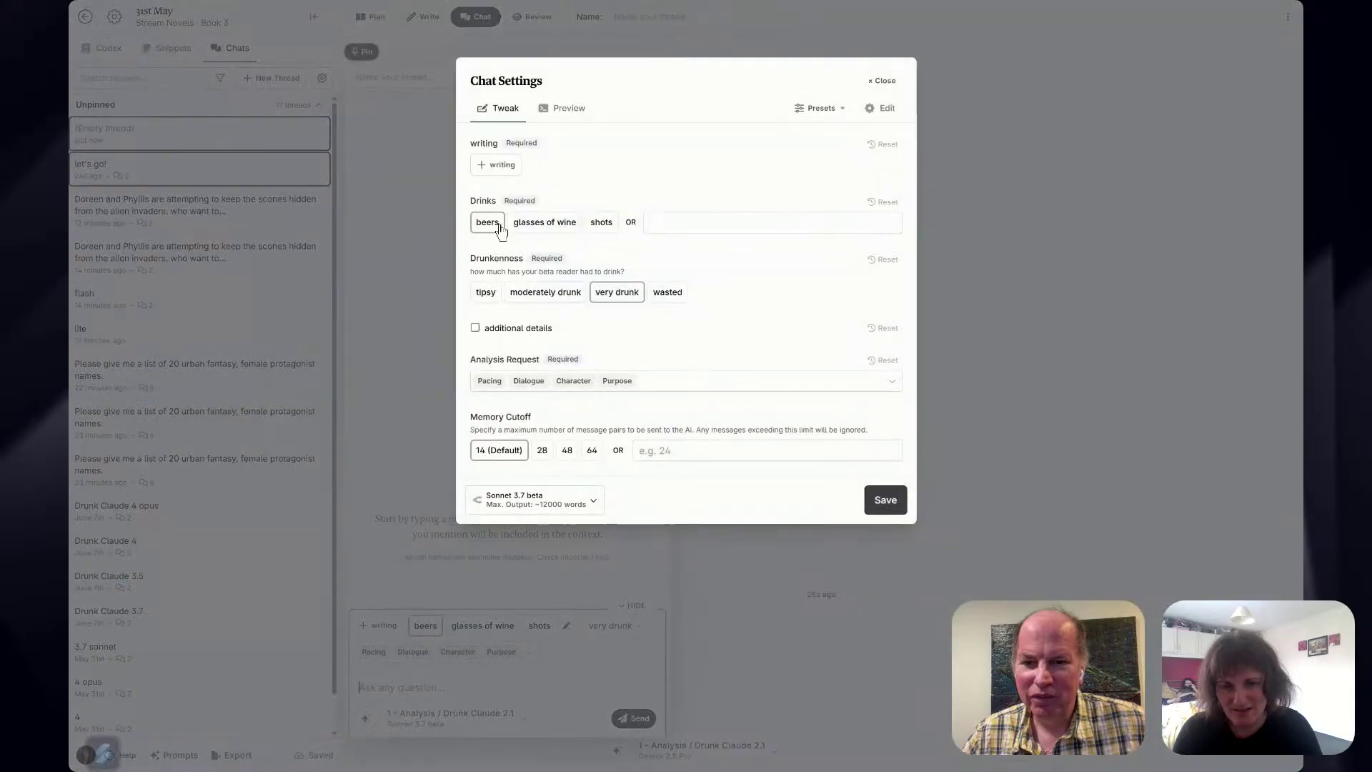
{"action": "left_click", "coordinate": [499, 168]}
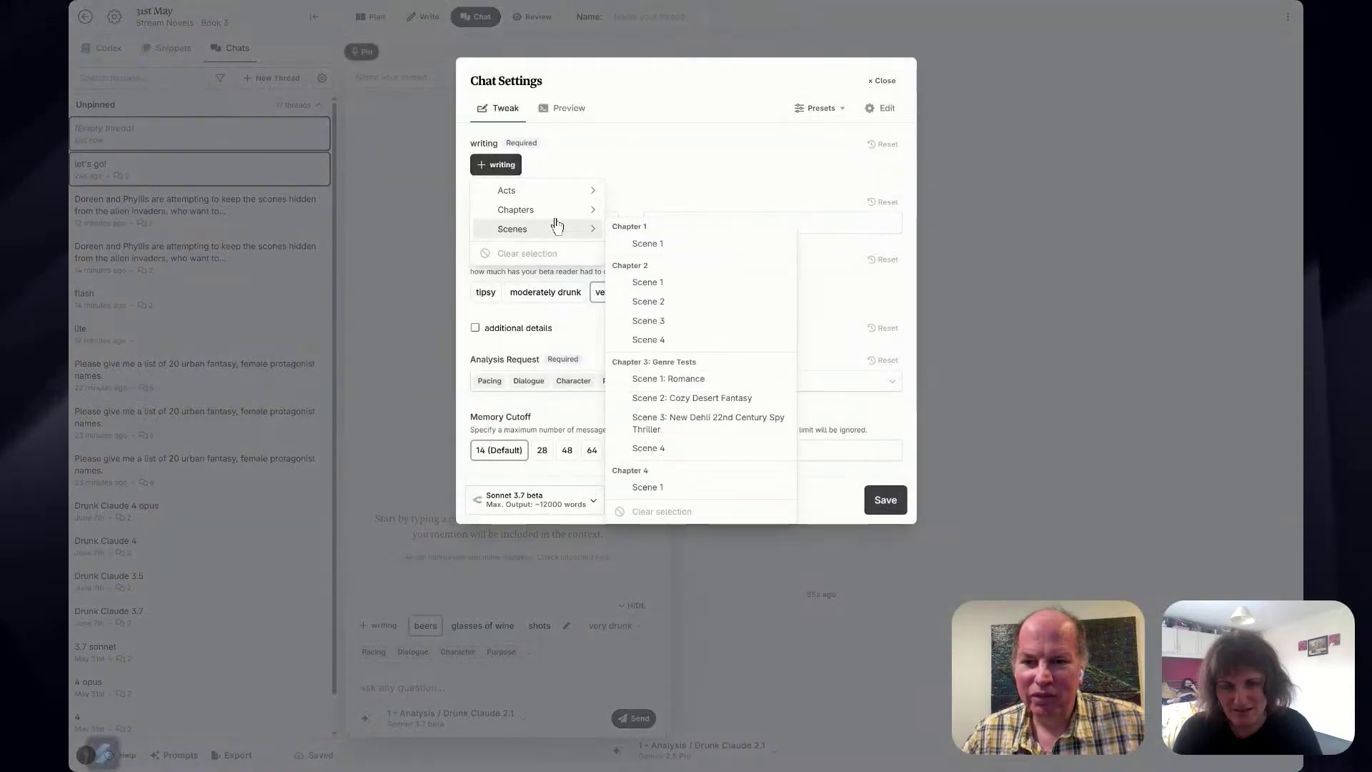
{"action": "mouse_move", "coordinate": [572, 210]}
{"action": "left_click", "coordinate": [638, 225]}
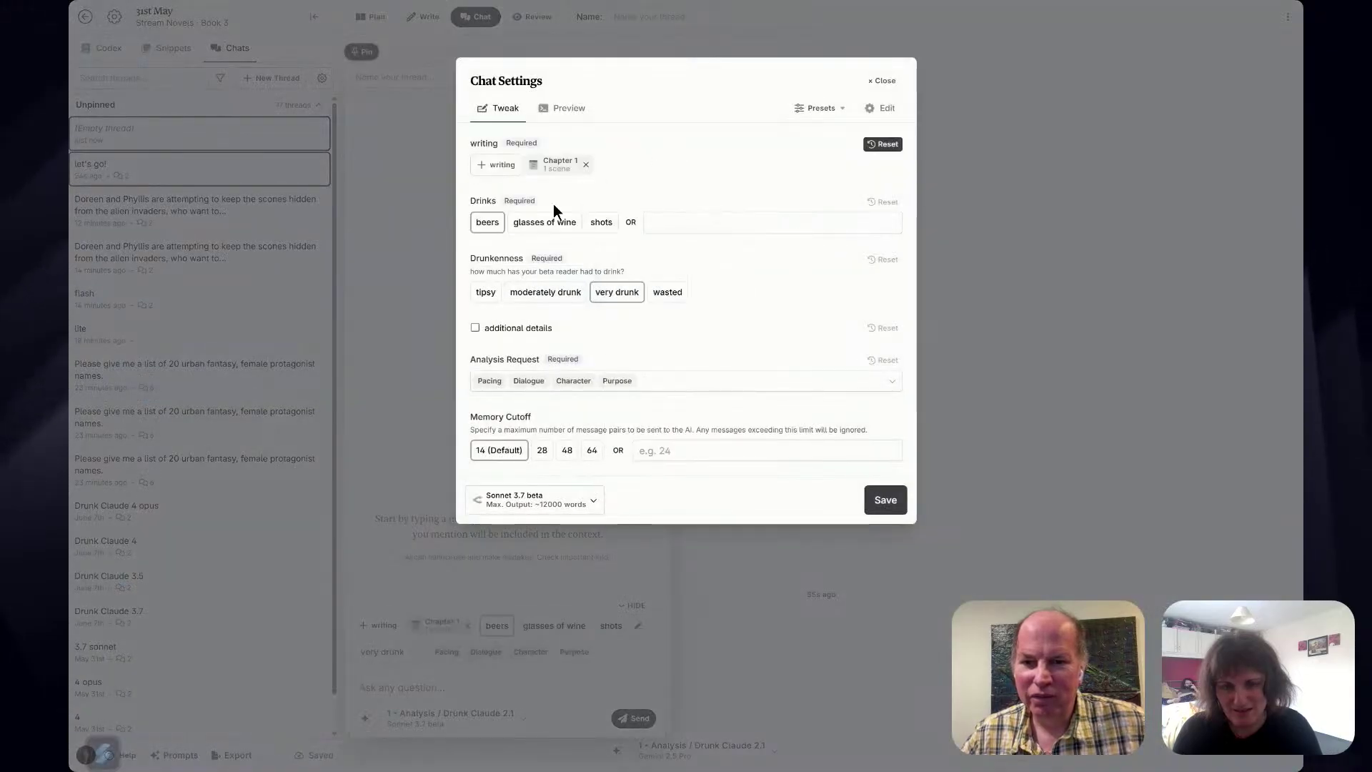
Set the thread's model to Gemini 2.5 Flash, save the settings, and send the message "let's go".
{"action": "left_click", "coordinate": [588, 496]}
{"action": "scroll", "coordinate": [583, 415], "scroll_direction": "down", "scroll_amount": 5}
{"action": "left_click", "coordinate": [561, 436]}
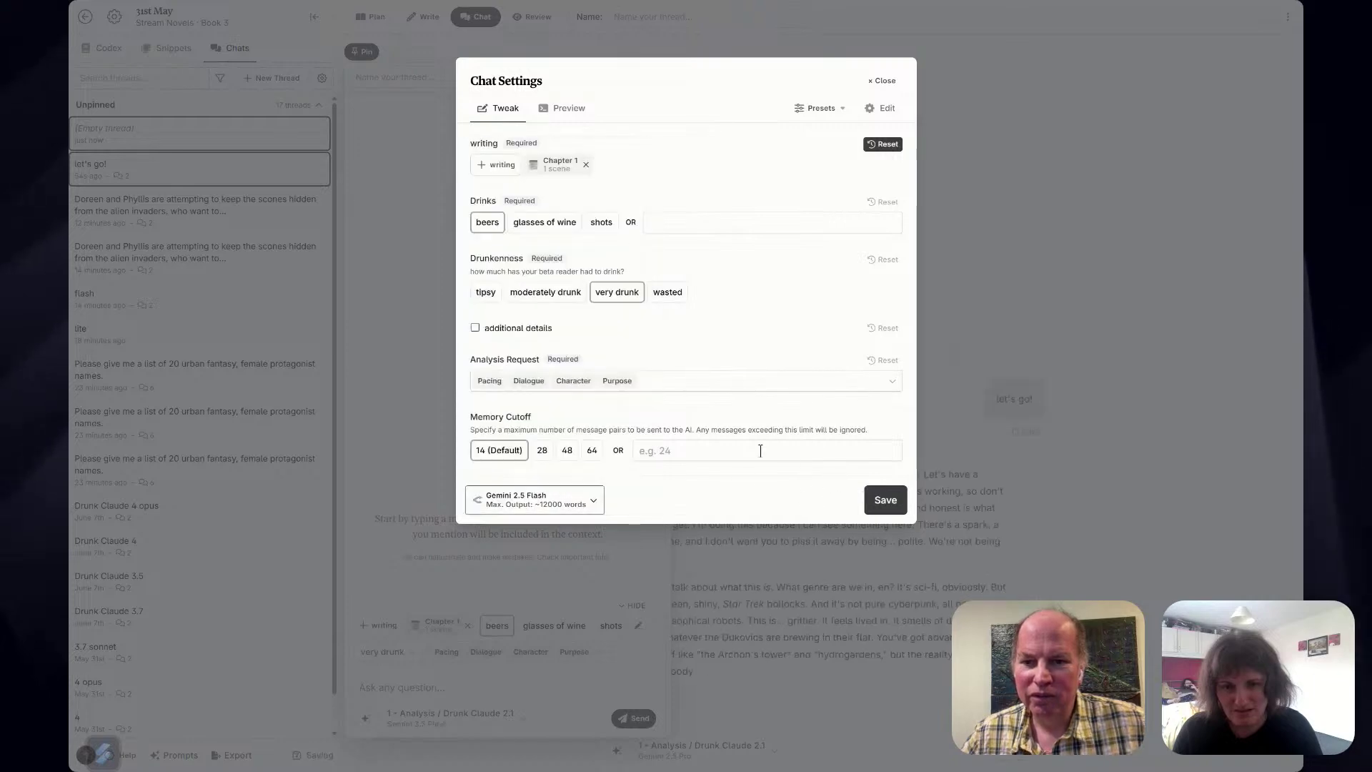
{"action": "left_click", "coordinate": [886, 500]}
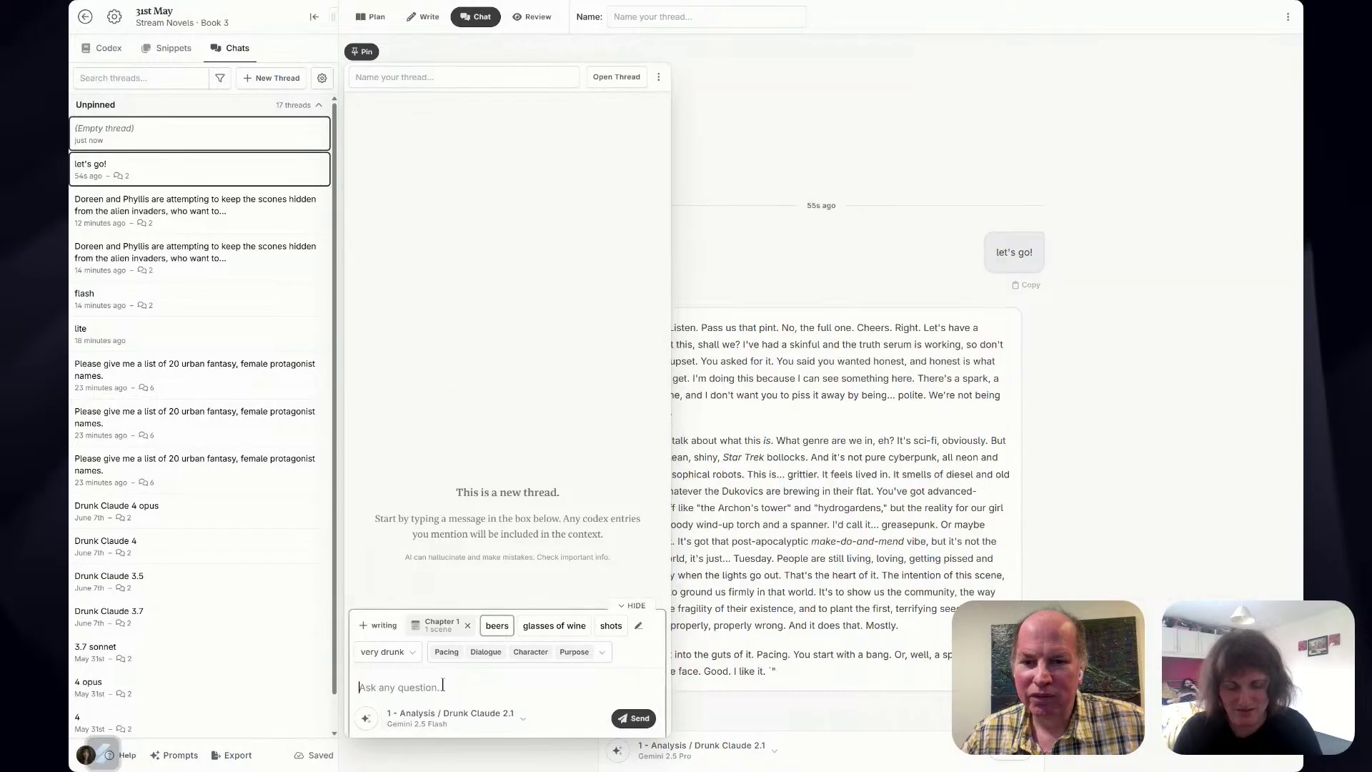
{"action": "type", "text": "let's go"}
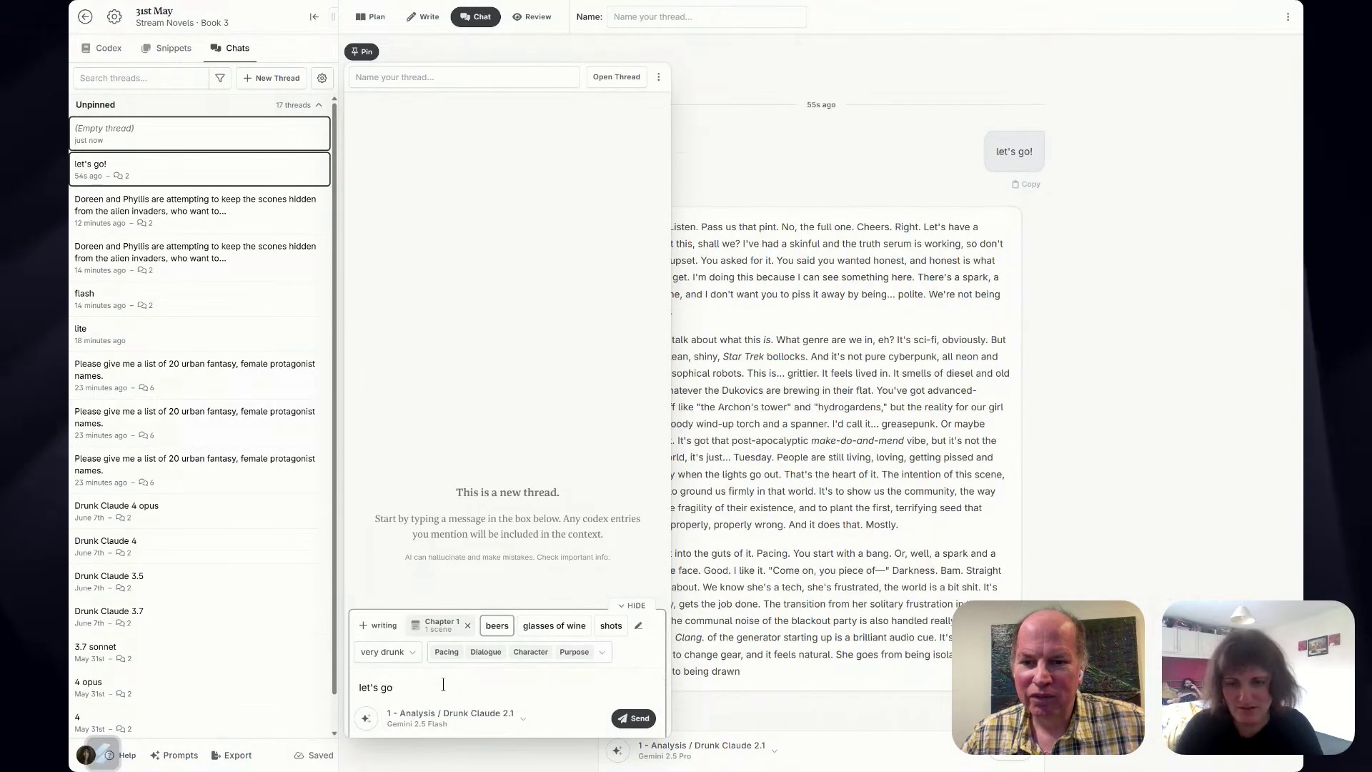
{"action": "left_click", "coordinate": [635, 718]}
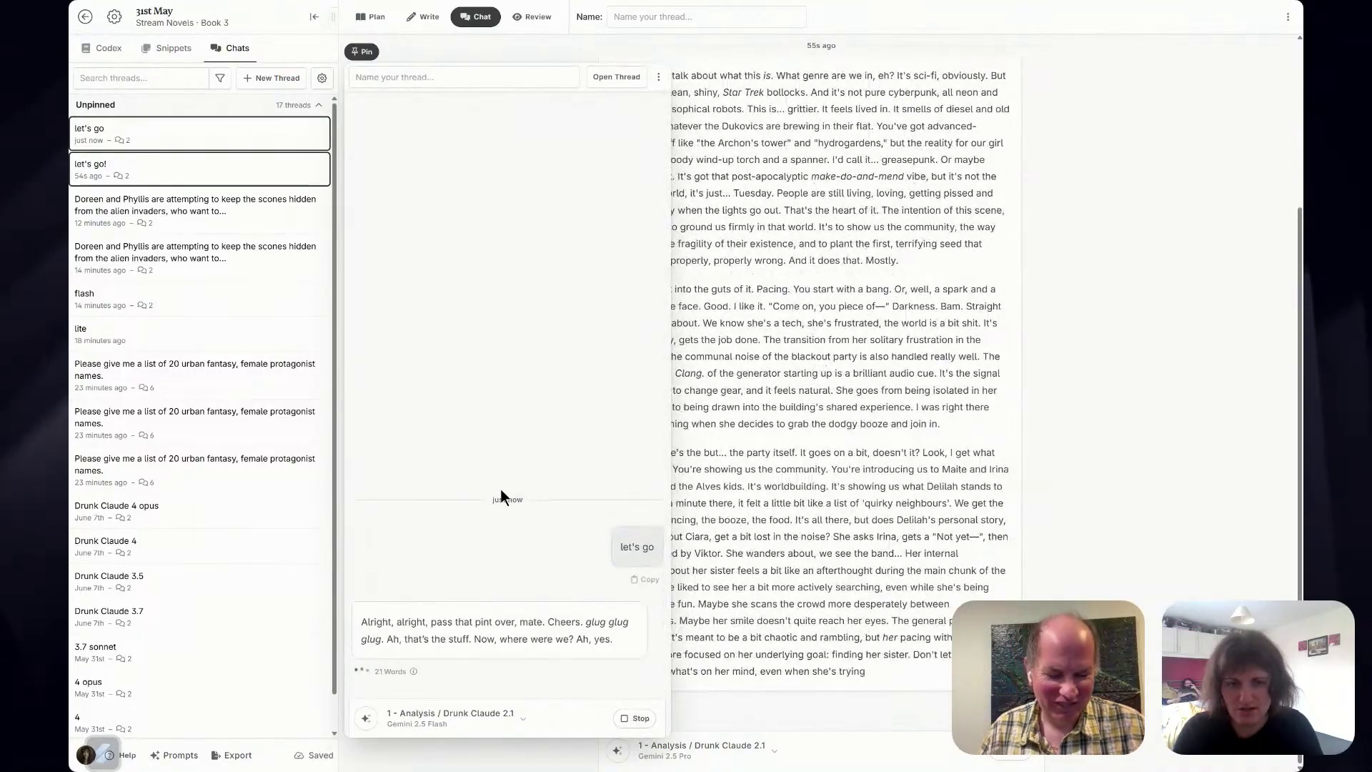
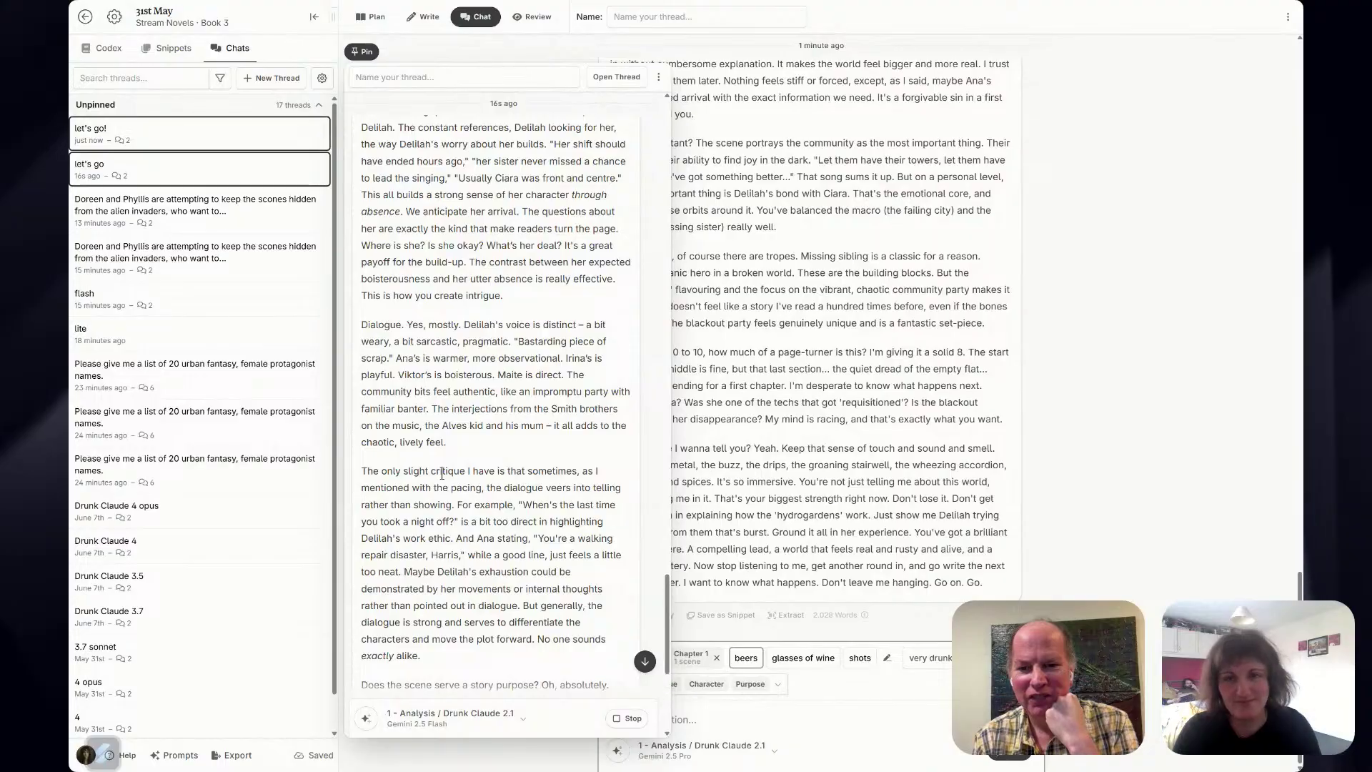
Pin the open Gemini 2.5 Flash thread beside the chat and start a new thread with the Drunk Claude 2.1 analysis prompt.
{"action": "left_click", "coordinate": [361, 52]}
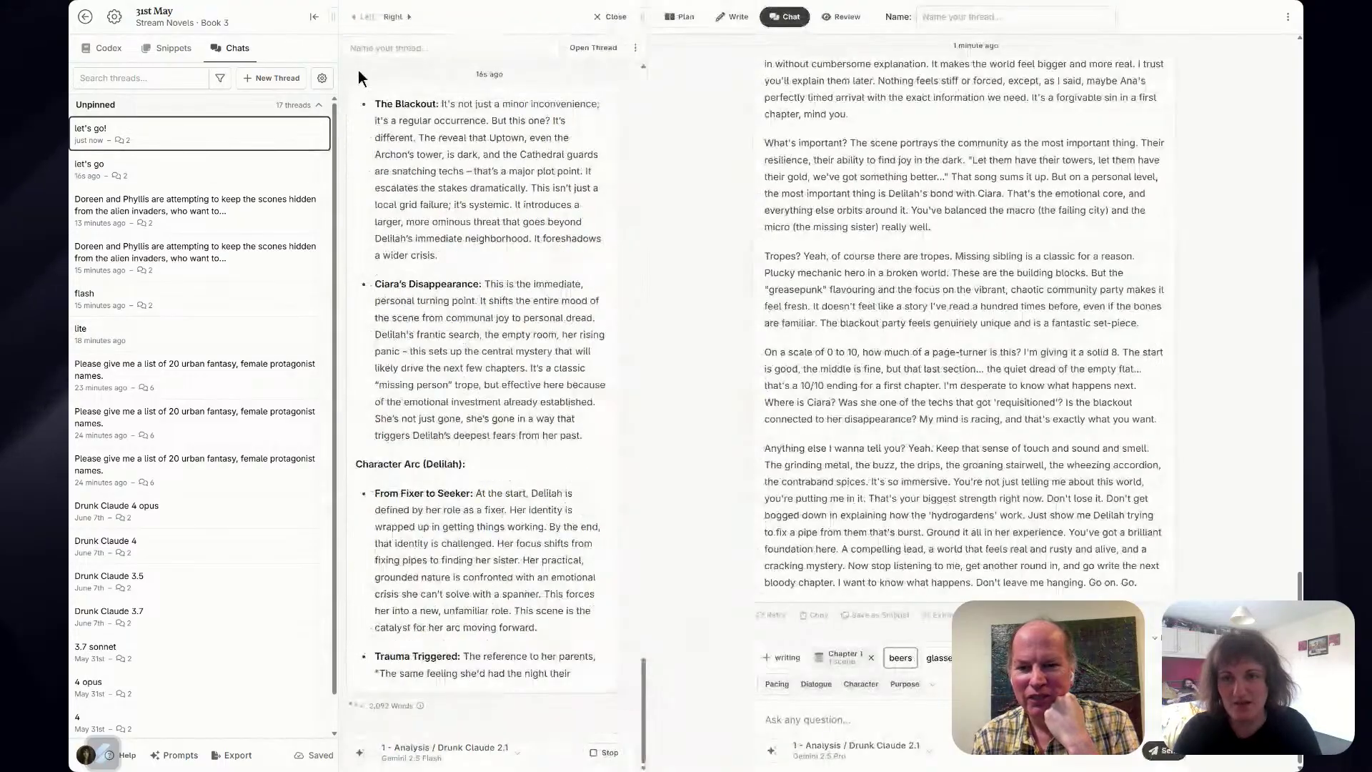
{"action": "left_click", "coordinate": [272, 80]}
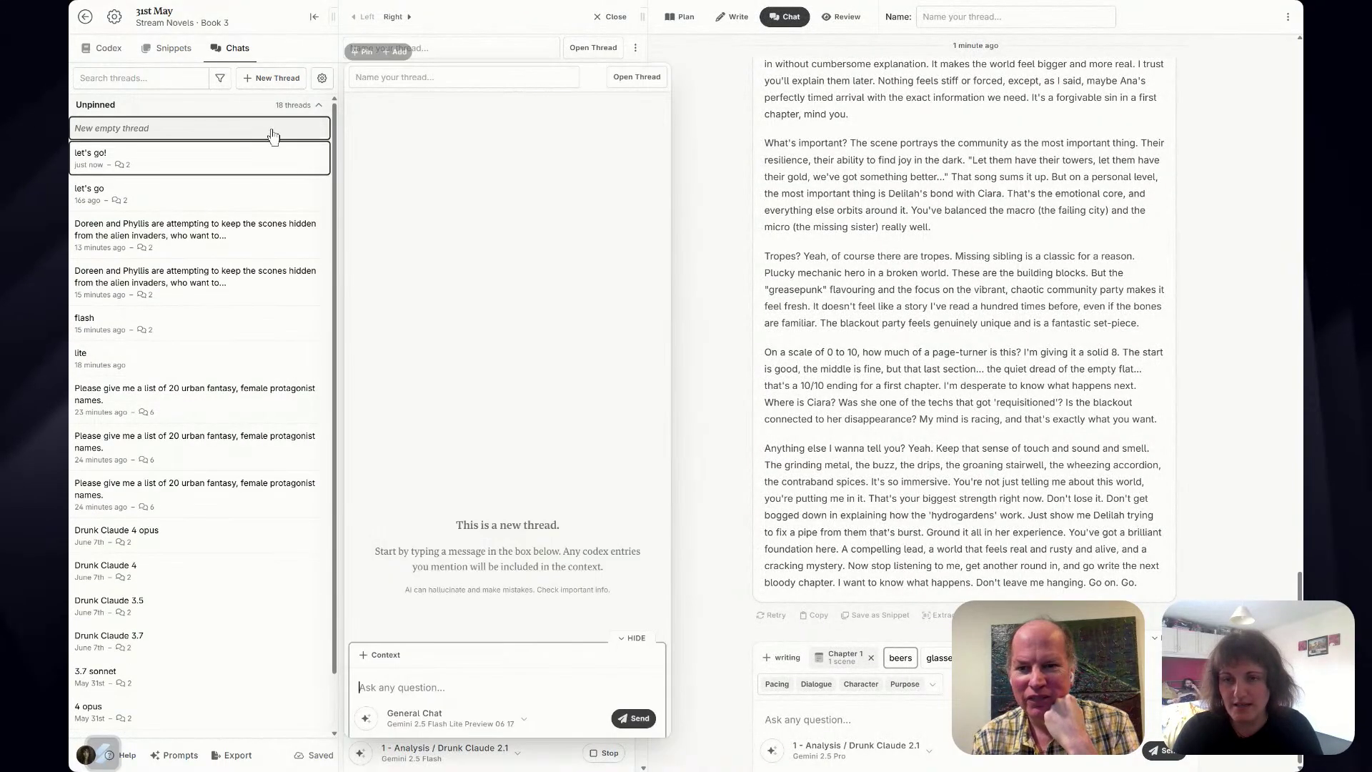
{"action": "left_click", "coordinate": [368, 721]}
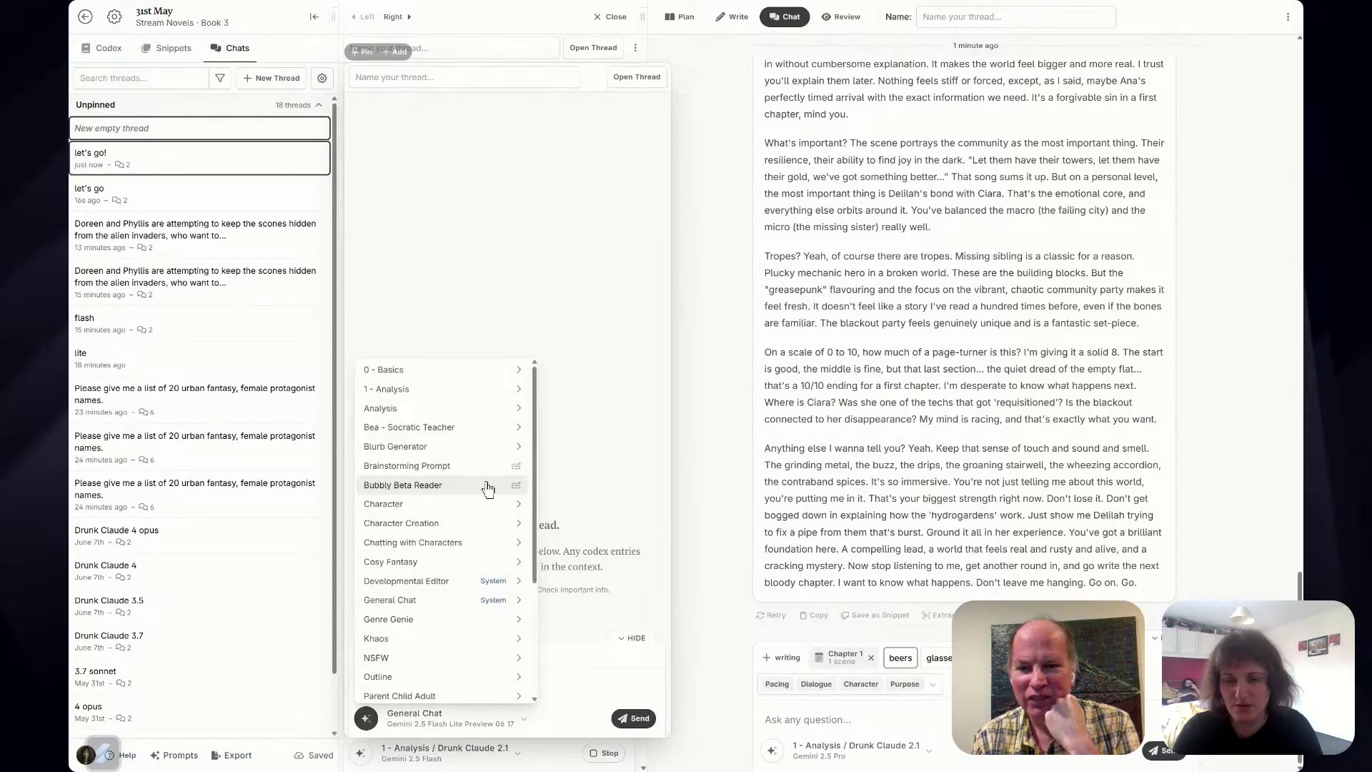
{"action": "mouse_move", "coordinate": [493, 392]}
{"action": "left_click", "coordinate": [542, 409]}
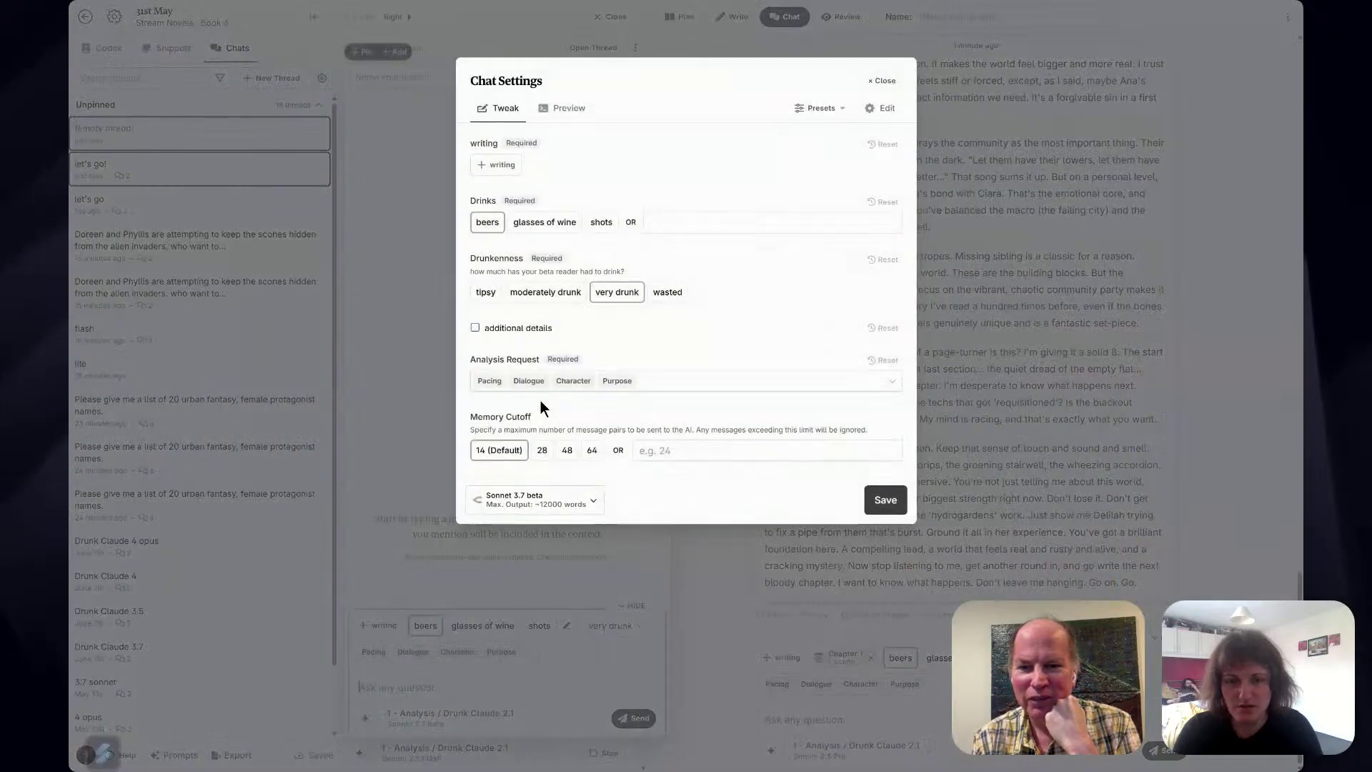
Add Chapter 1 as the prompt's writing, set the model to Gemini 2.5 Flash Lite Preview 06 17, and save the chat settings.
{"action": "left_click", "coordinate": [490, 164]}
{"action": "mouse_move", "coordinate": [581, 215]}
{"action": "left_click", "coordinate": [651, 225]}
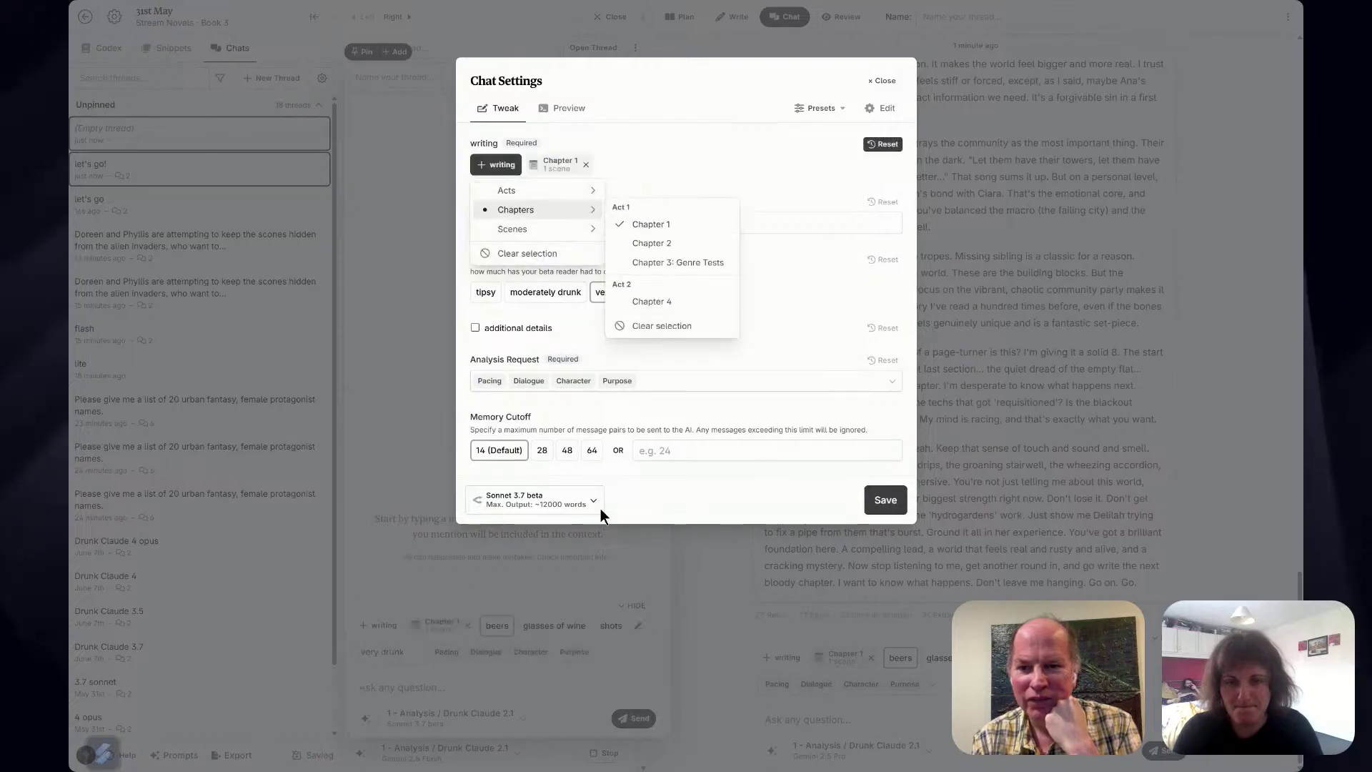
{"action": "left_click", "coordinate": [550, 495]}
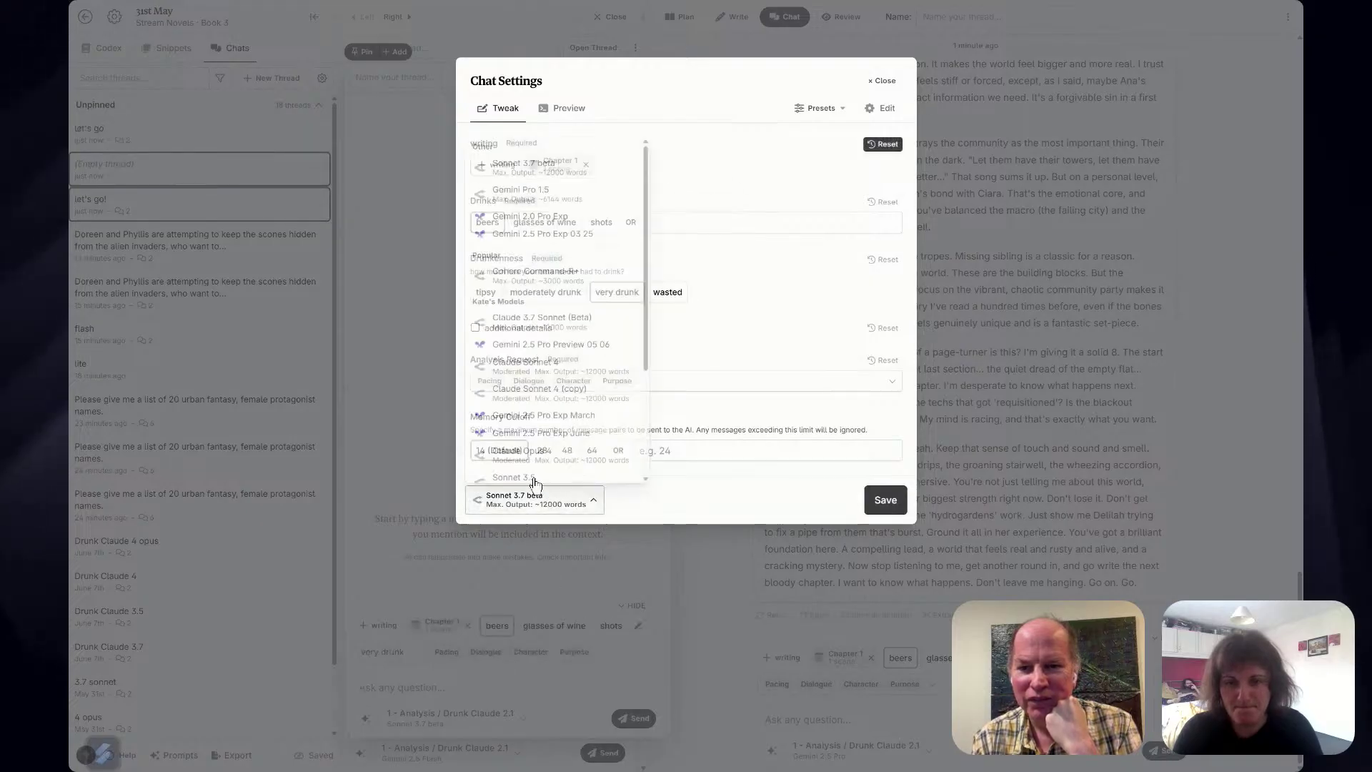
{"action": "scroll", "coordinate": [567, 471], "scroll_direction": "down", "scroll_amount": 10}
{"action": "left_click", "coordinate": [586, 417]}
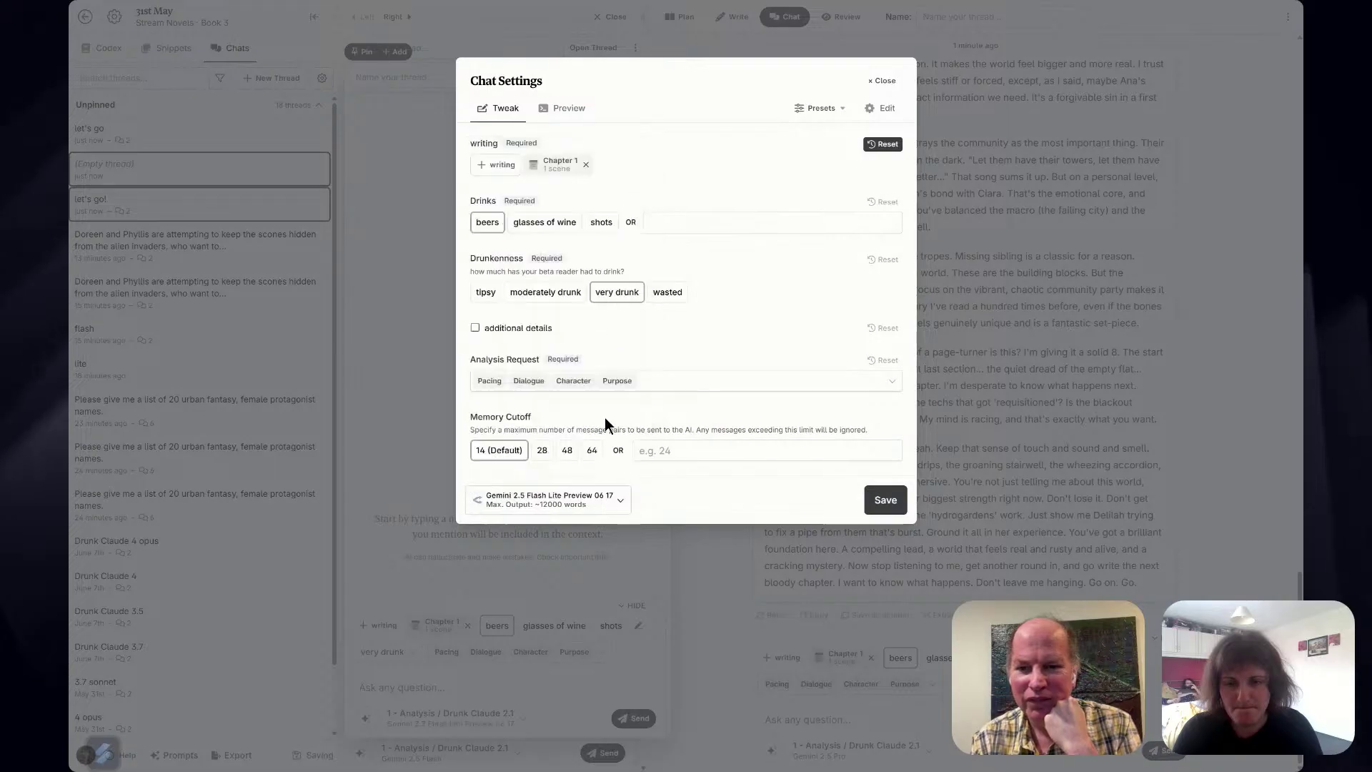
{"action": "left_click", "coordinate": [884, 502]}
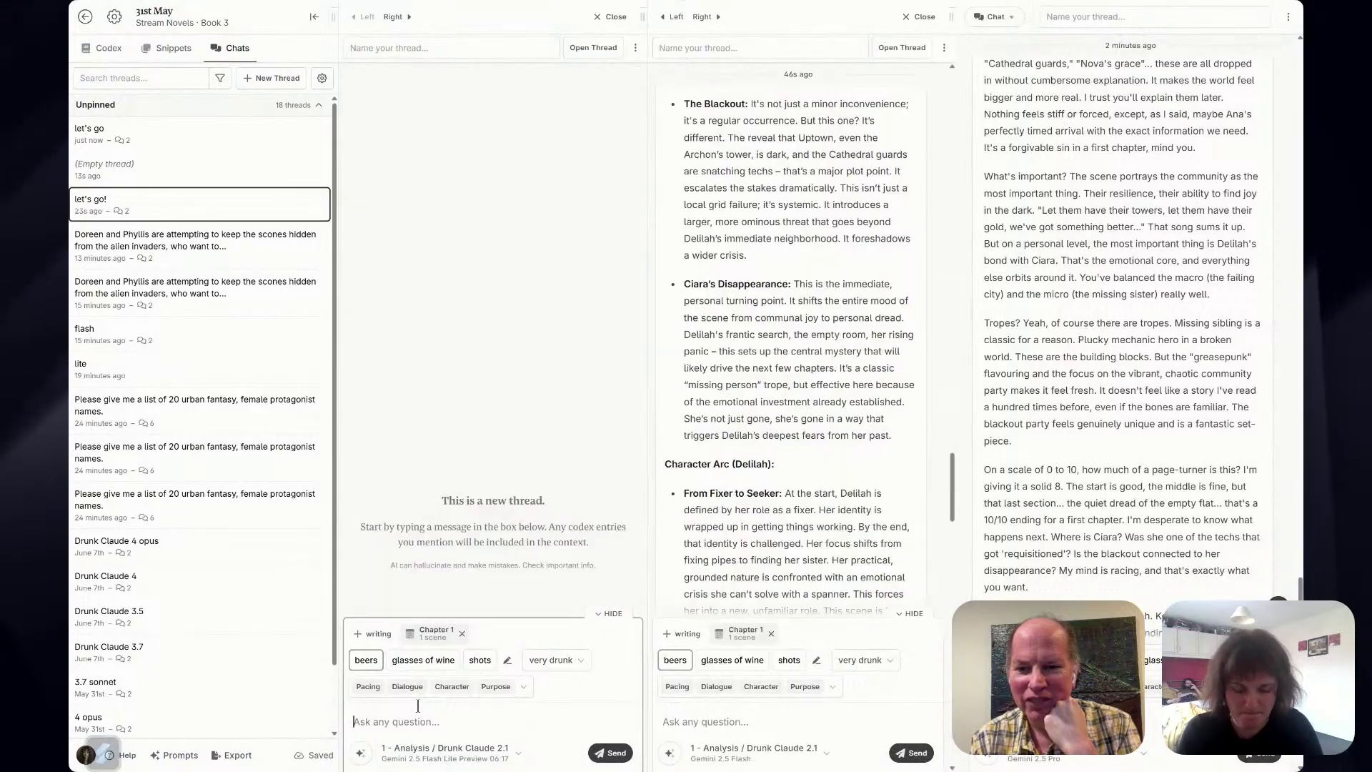
Send "let's go!" in the new thread and return all three side-by-side threads to their beginnings.
{"action": "type", "text": "!"}
{"action": "key", "text": "Return"}
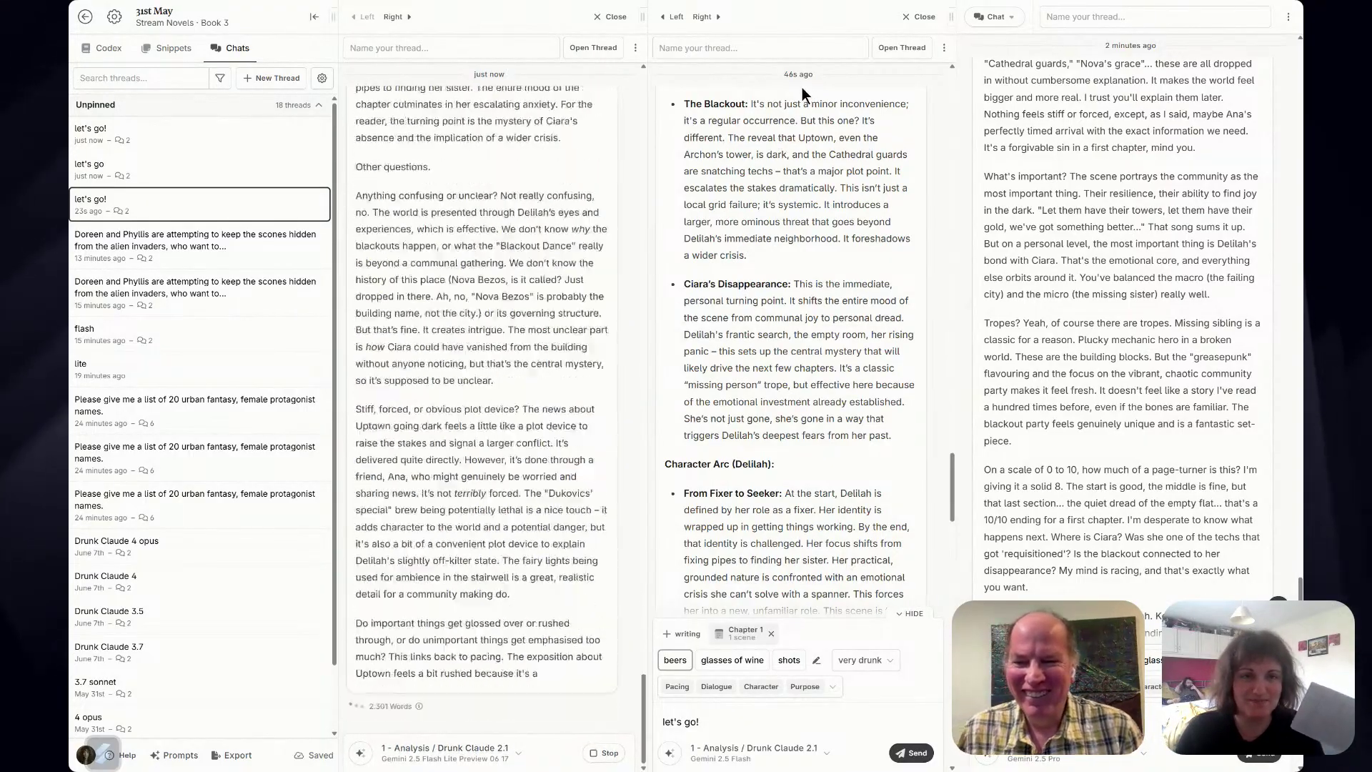
{"action": "scroll", "coordinate": [802, 286], "scroll_direction": "up", "scroll_amount": 15}
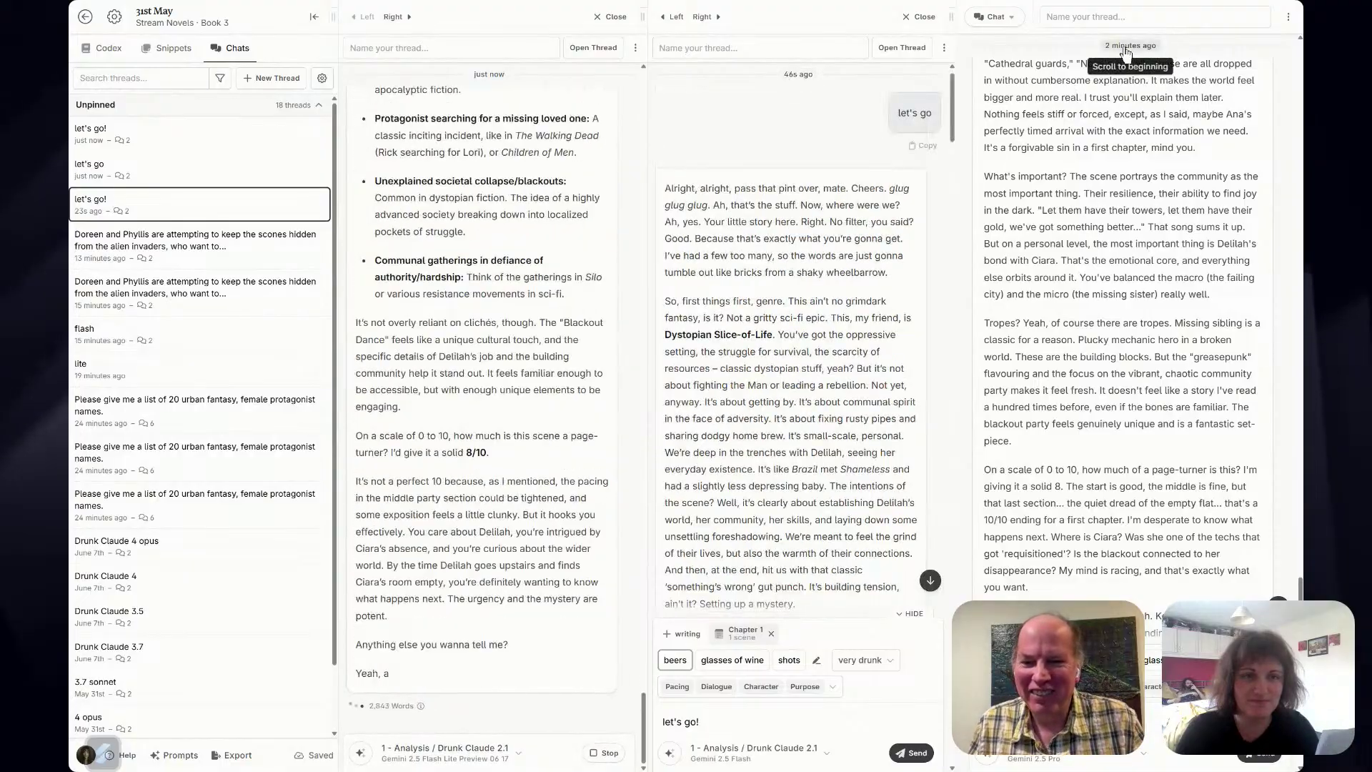
{"action": "scroll", "coordinate": [1143, 143], "scroll_direction": "up", "scroll_amount": 15}
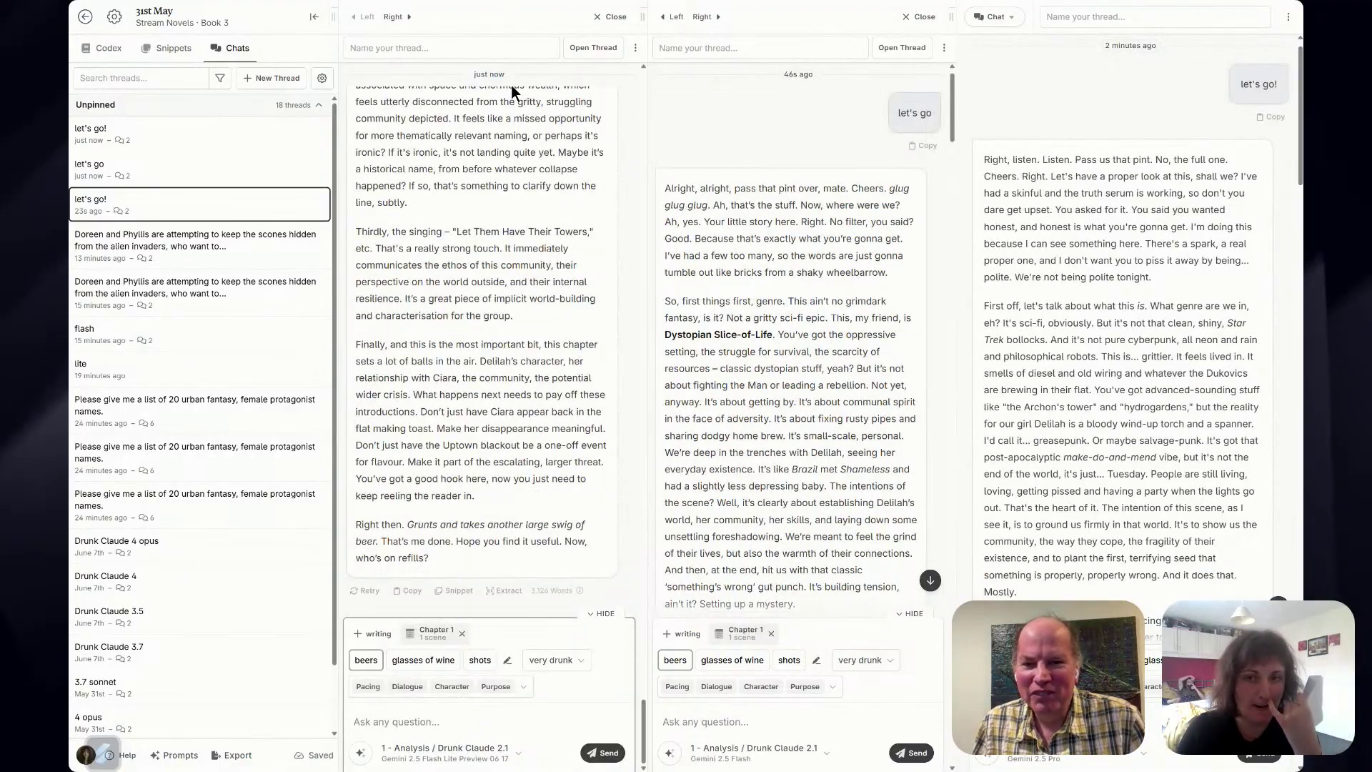
{"action": "scroll", "coordinate": [497, 82], "scroll_direction": "up", "scroll_amount": 15}
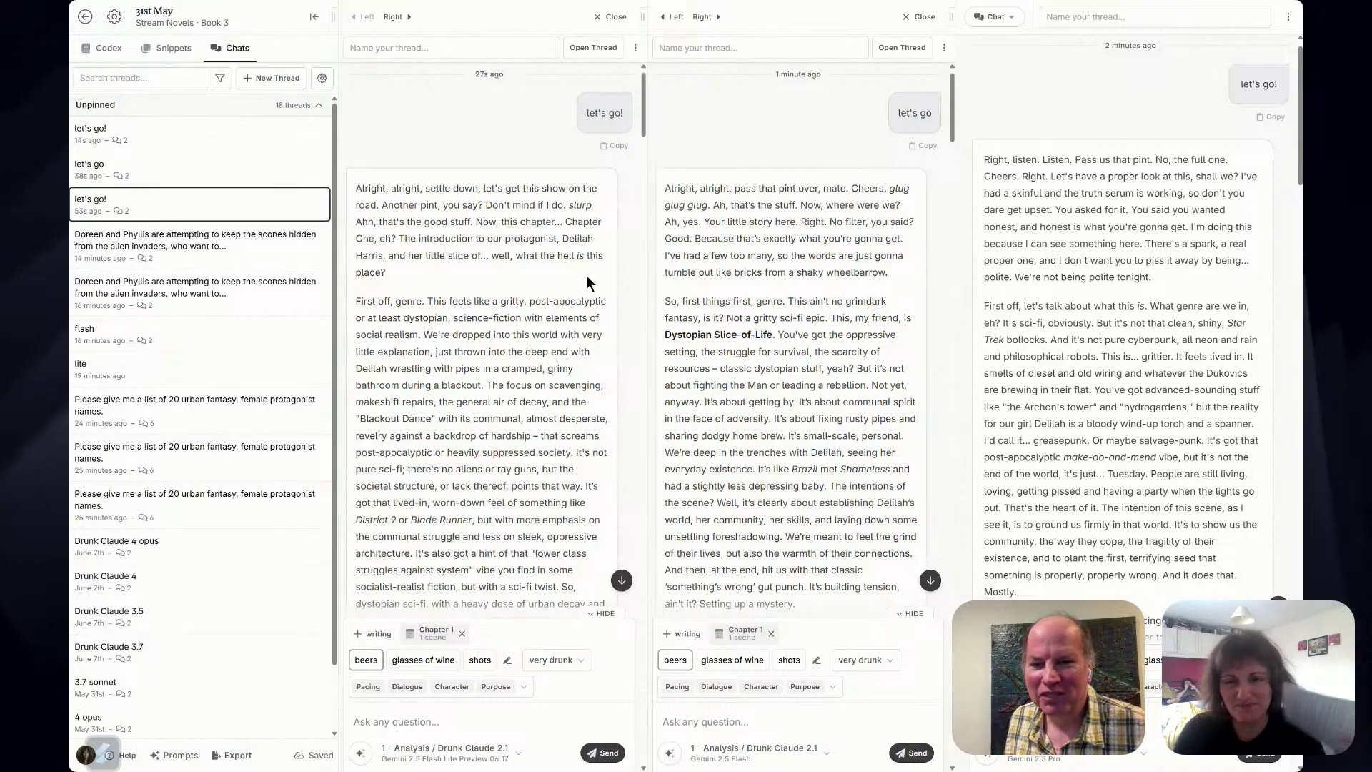
Read the Gemini 2.5 Flash Lite reply's feedback on the chapter's genre, scene intentions, pacing and characters.
{"action": "scroll", "coordinate": [586, 276], "scroll_direction": "down", "scroll_amount": 2}
{"action": "scroll", "coordinate": [577, 273], "scroll_direction": "down", "scroll_amount": 1}
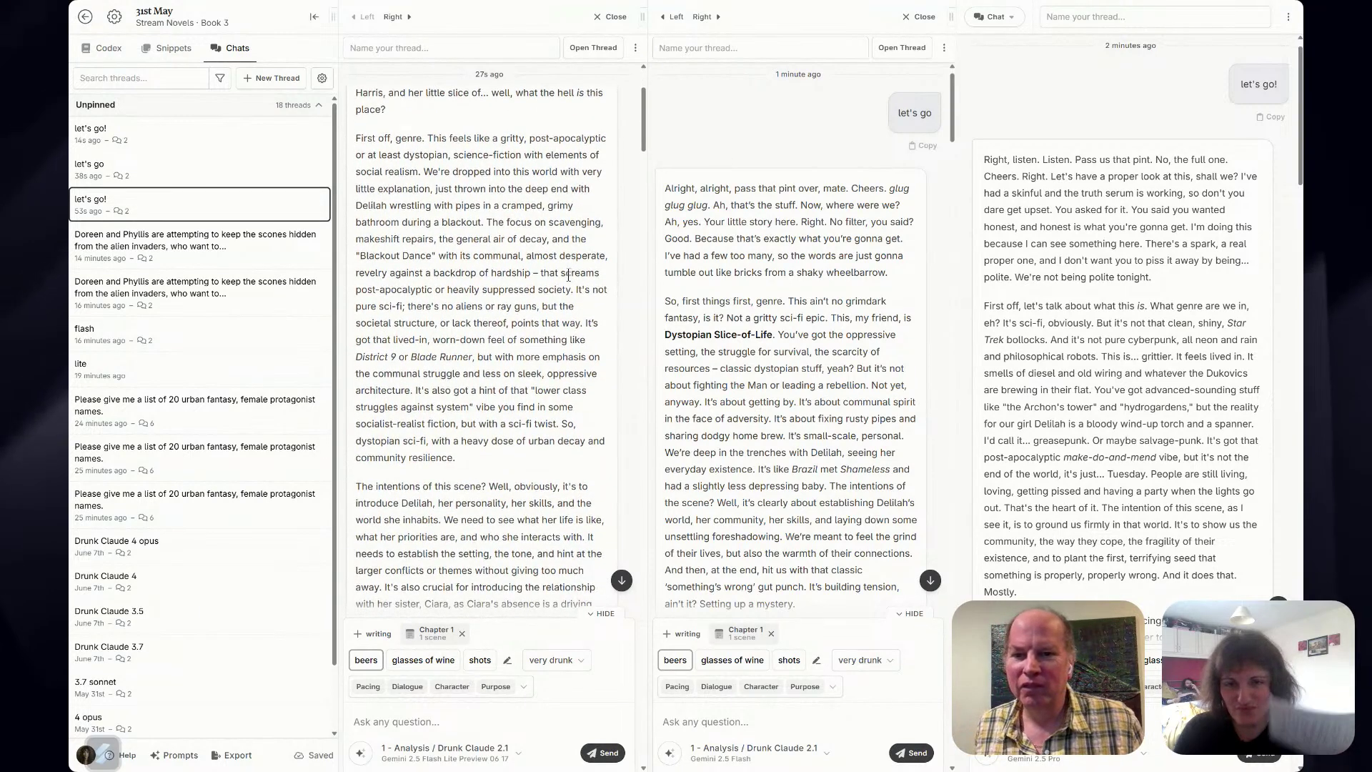
{"action": "scroll", "coordinate": [570, 276], "scroll_direction": "down", "scroll_amount": 1}
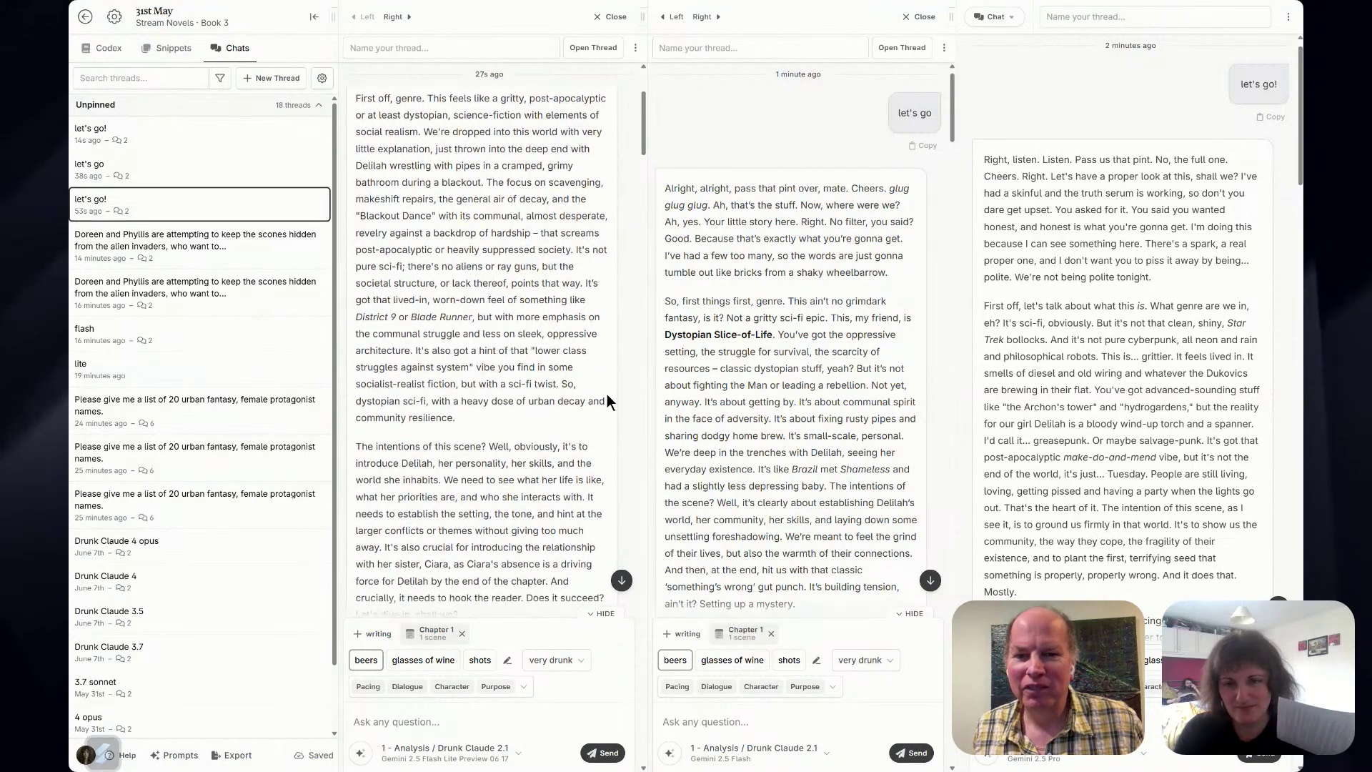
{"action": "scroll", "coordinate": [613, 413], "scroll_direction": "down", "scroll_amount": 1}
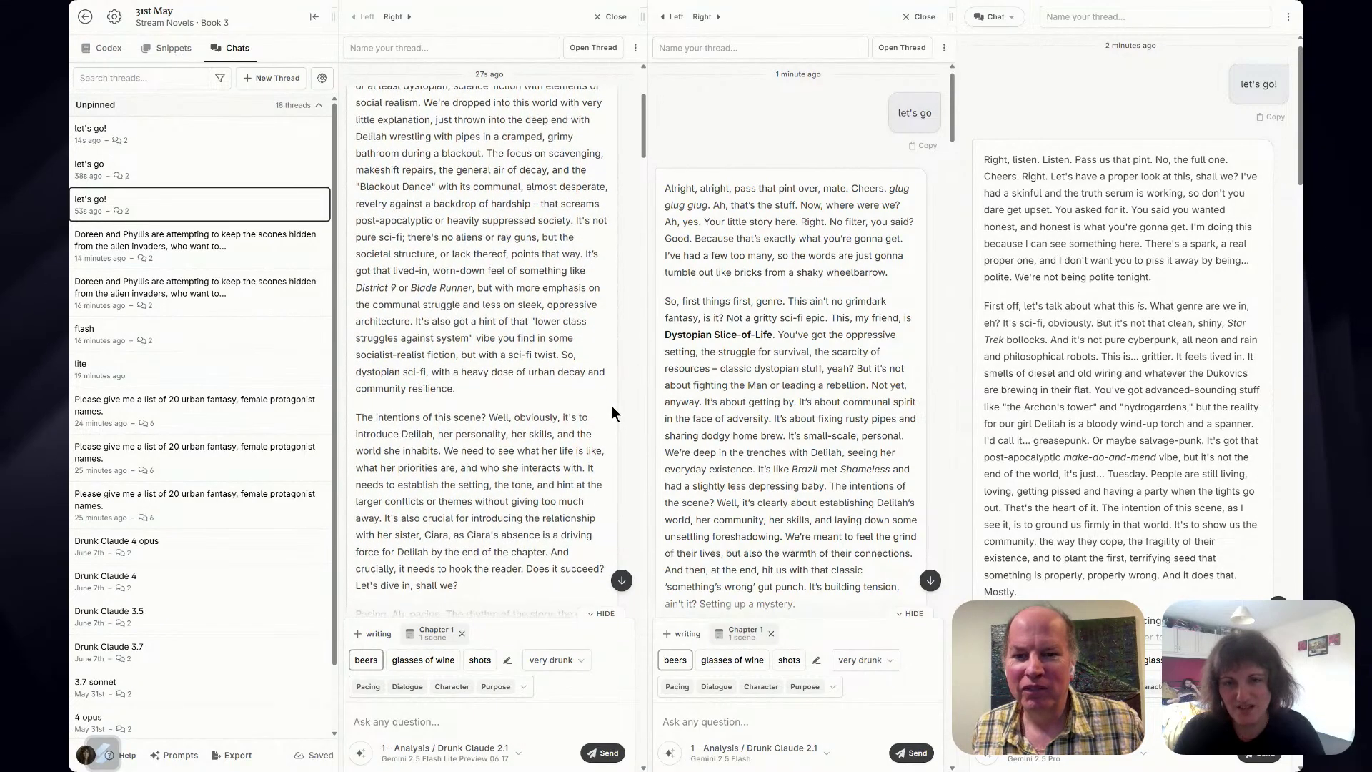
{"action": "scroll", "coordinate": [613, 408], "scroll_direction": "down", "scroll_amount": 1}
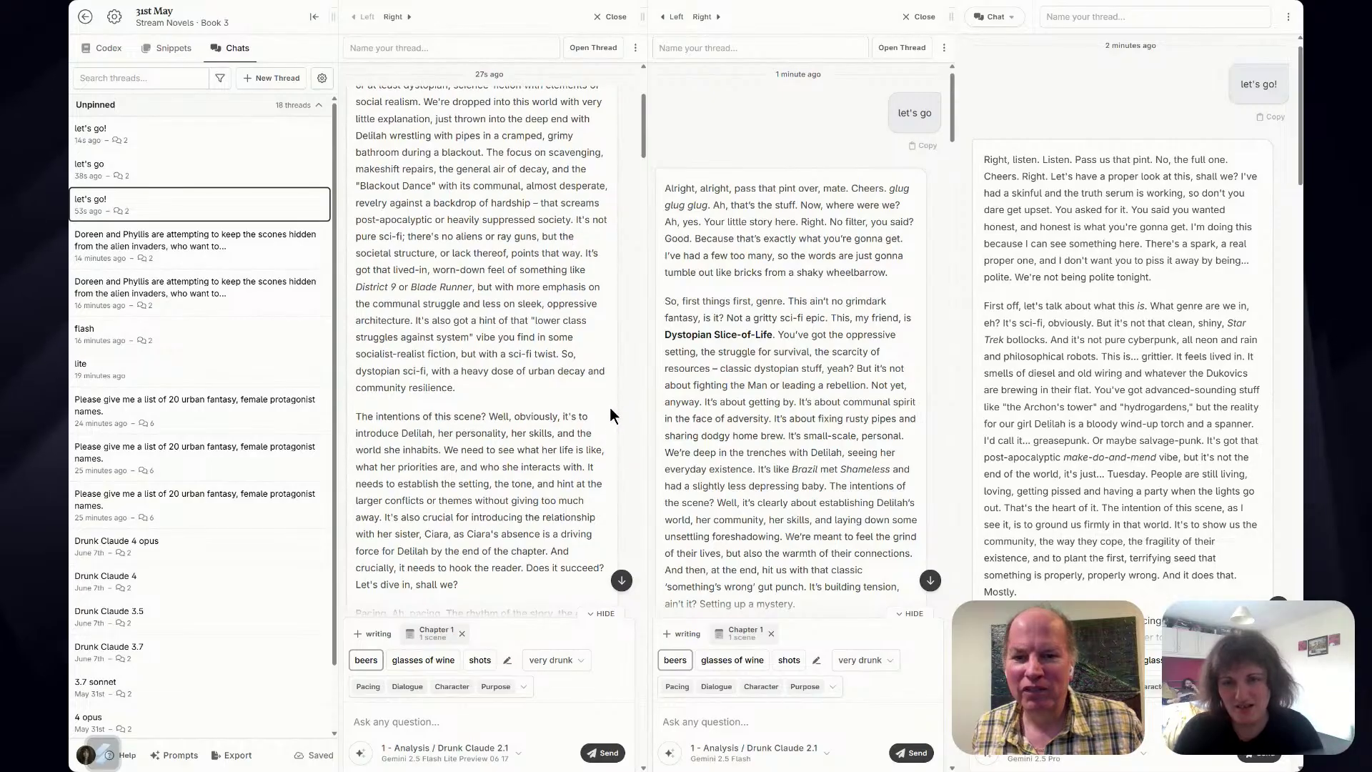
{"action": "scroll", "coordinate": [607, 407], "scroll_direction": "down", "scroll_amount": 1}
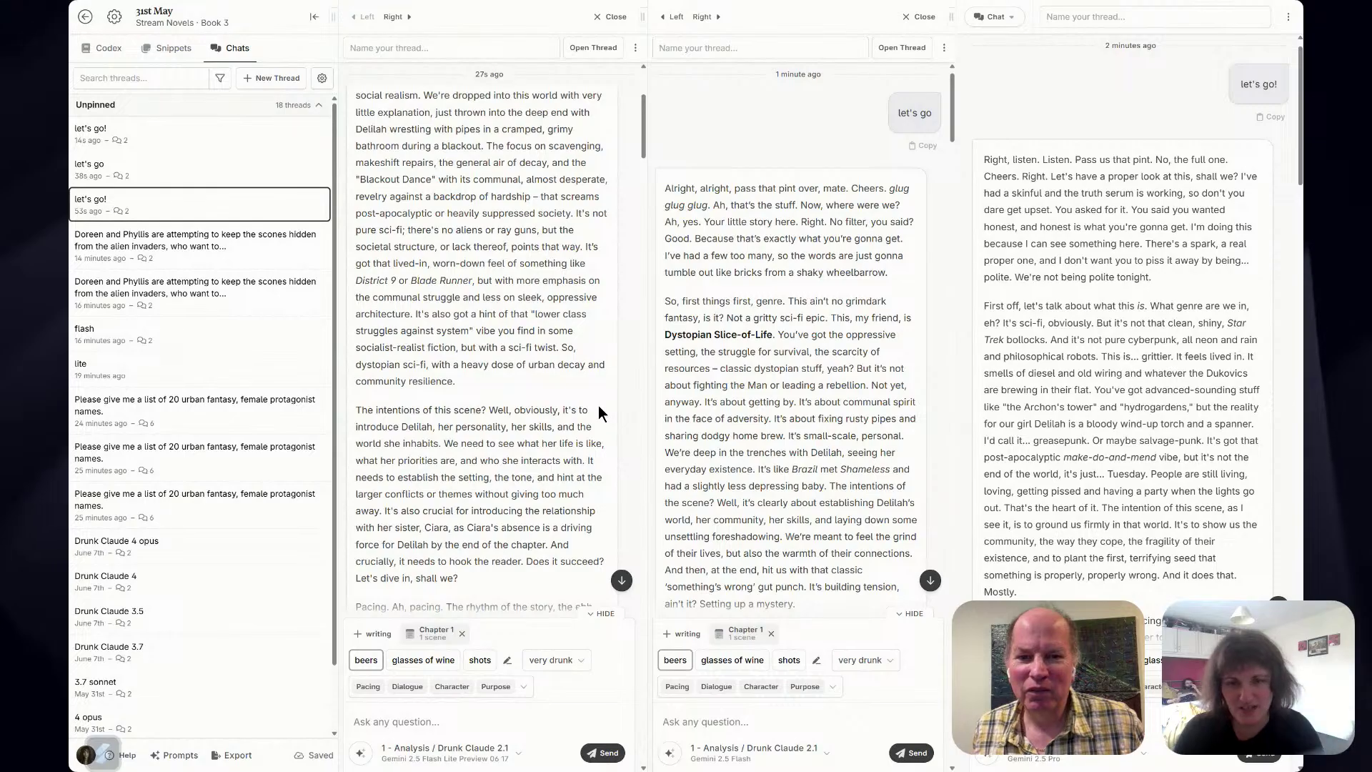
{"action": "scroll", "coordinate": [592, 406], "scroll_direction": "down", "scroll_amount": 5}
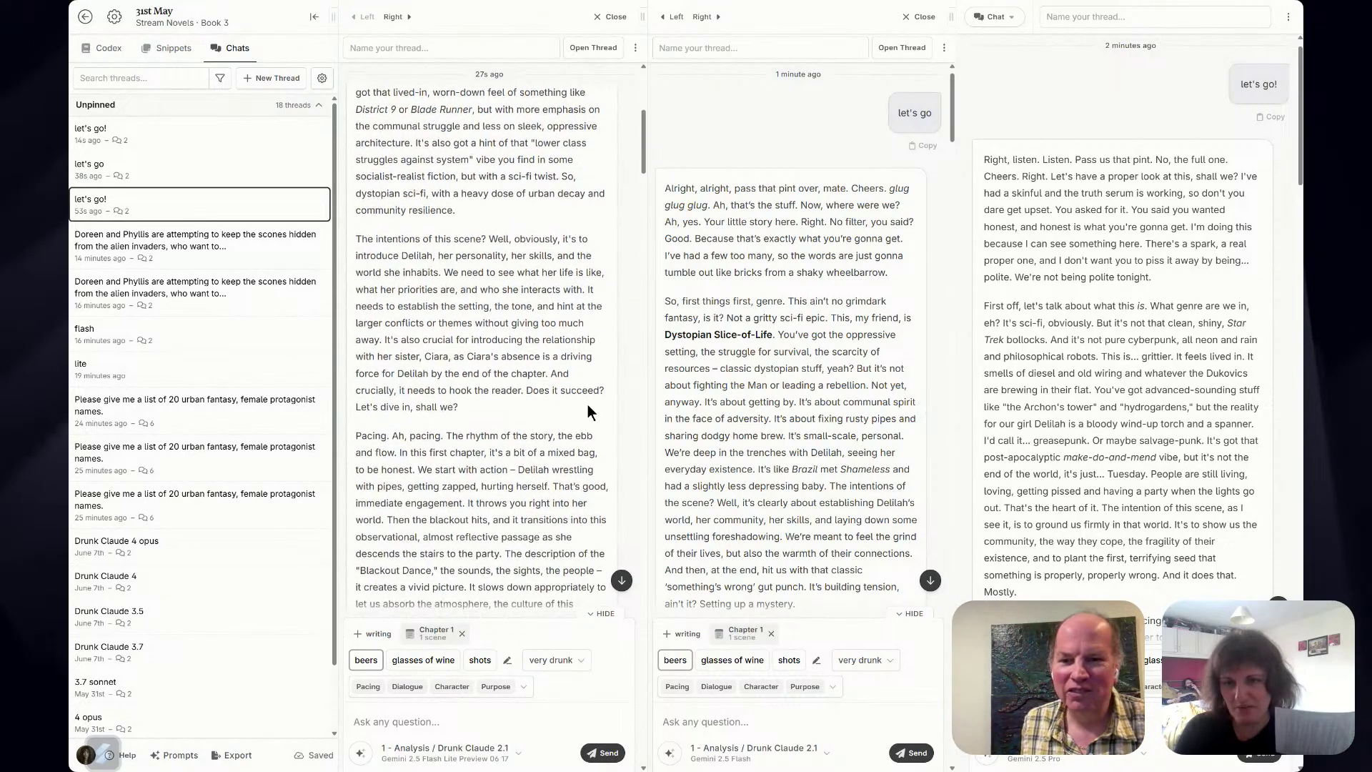
{"action": "scroll", "coordinate": [583, 408], "scroll_direction": "down", "scroll_amount": 3}
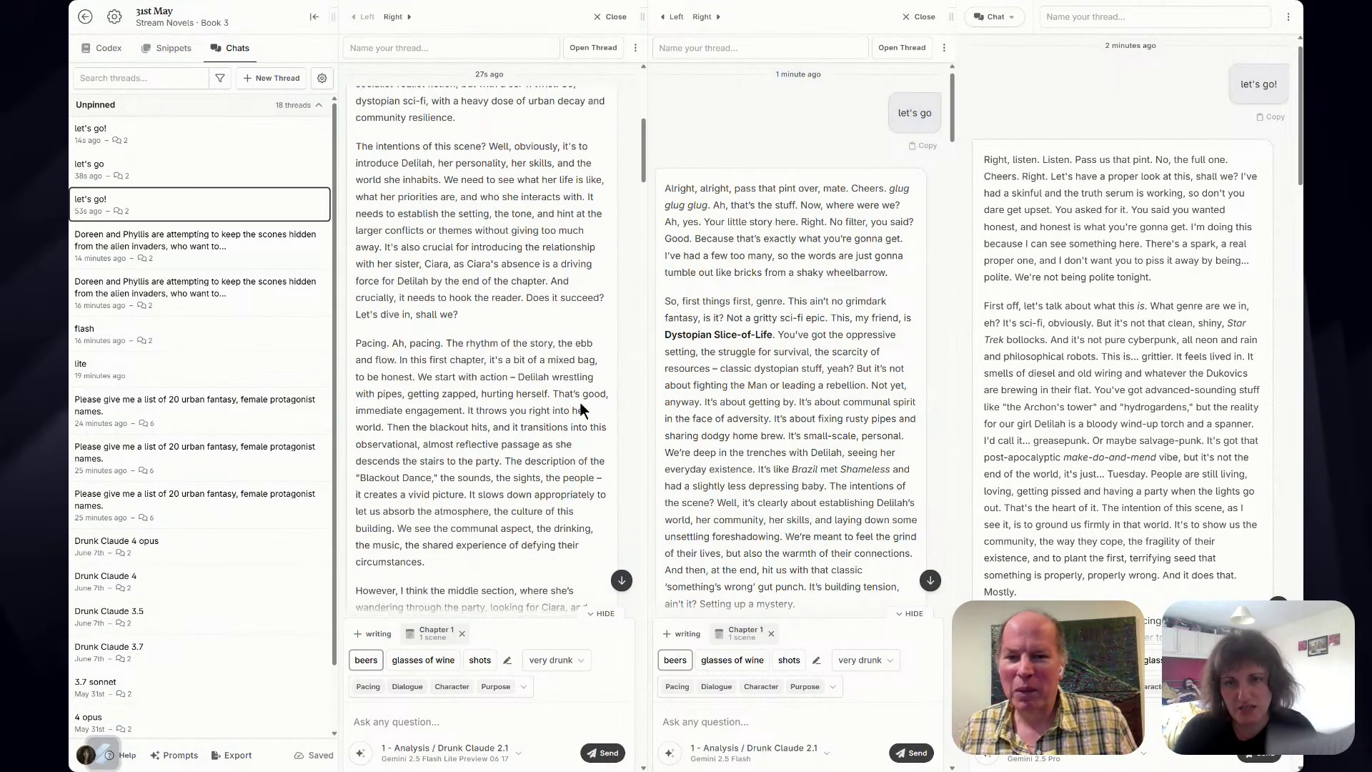
{"action": "scroll", "coordinate": [575, 401], "scroll_direction": "down", "scroll_amount": 1}
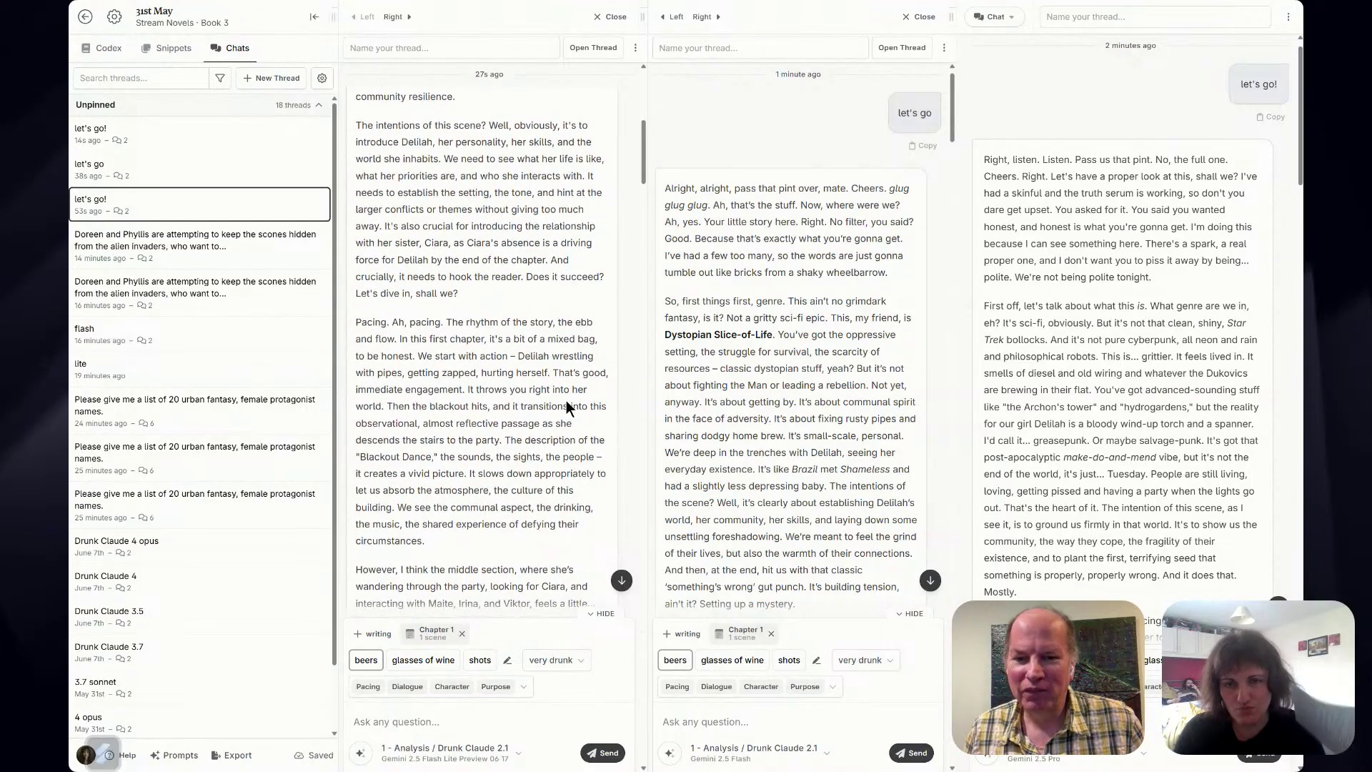
{"action": "scroll", "coordinate": [564, 401], "scroll_direction": "down", "scroll_amount": 1}
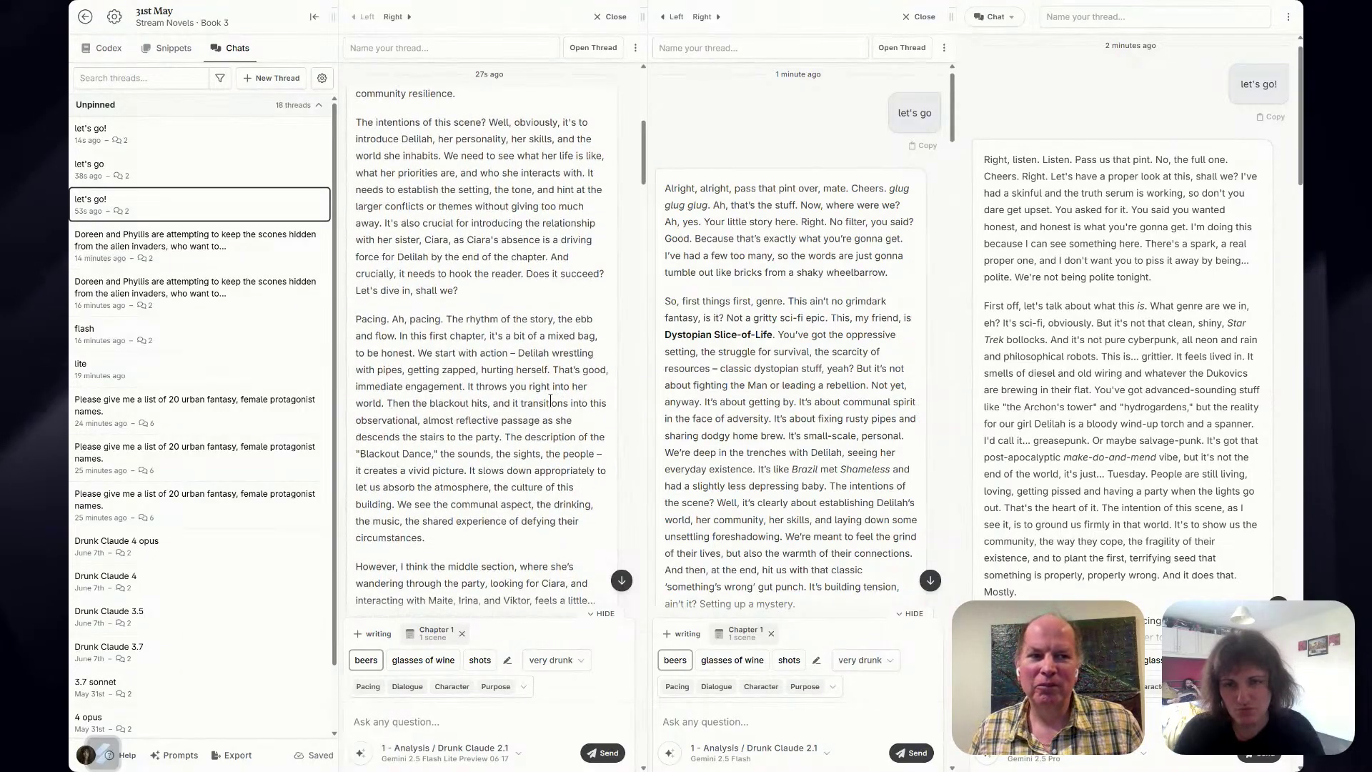
{"action": "scroll", "coordinate": [549, 402], "scroll_direction": "down", "scroll_amount": 1}
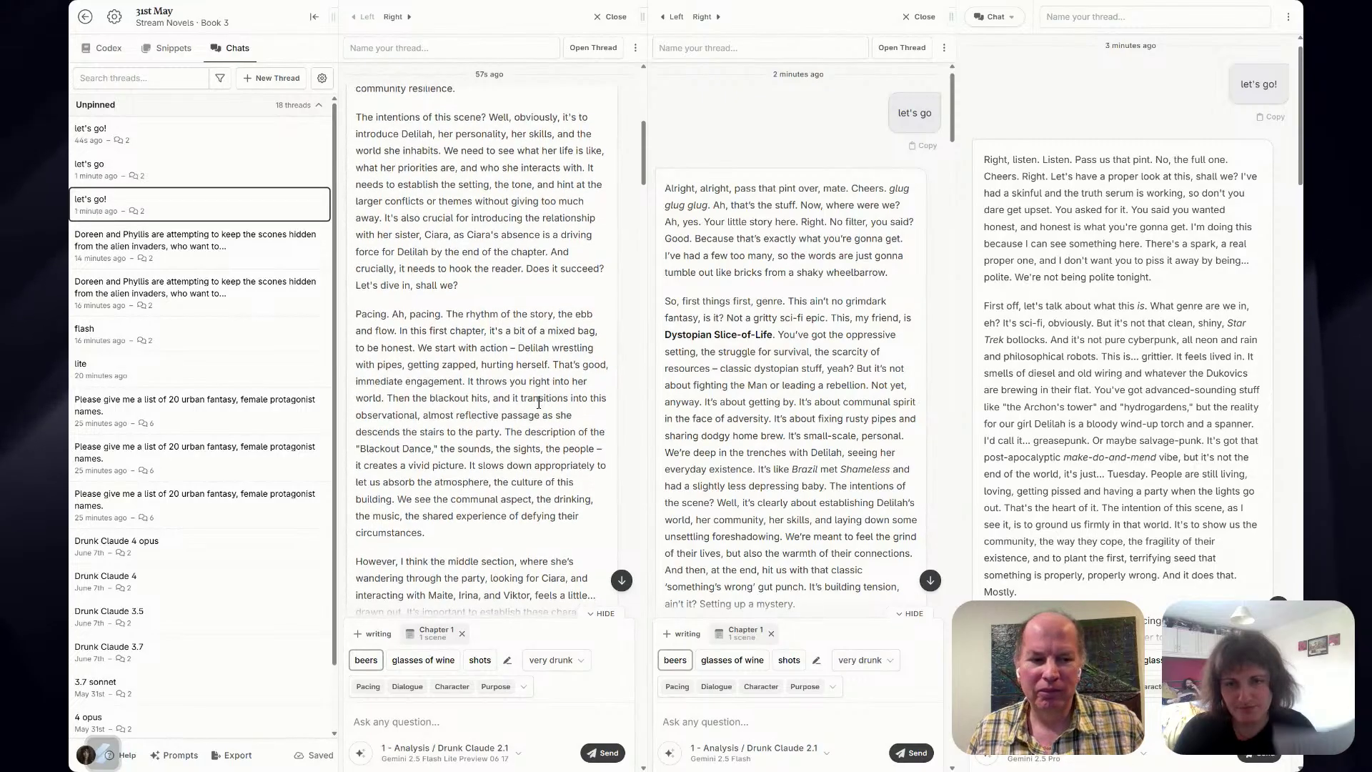
{"action": "scroll", "coordinate": [537, 401], "scroll_direction": "down", "scroll_amount": 3}
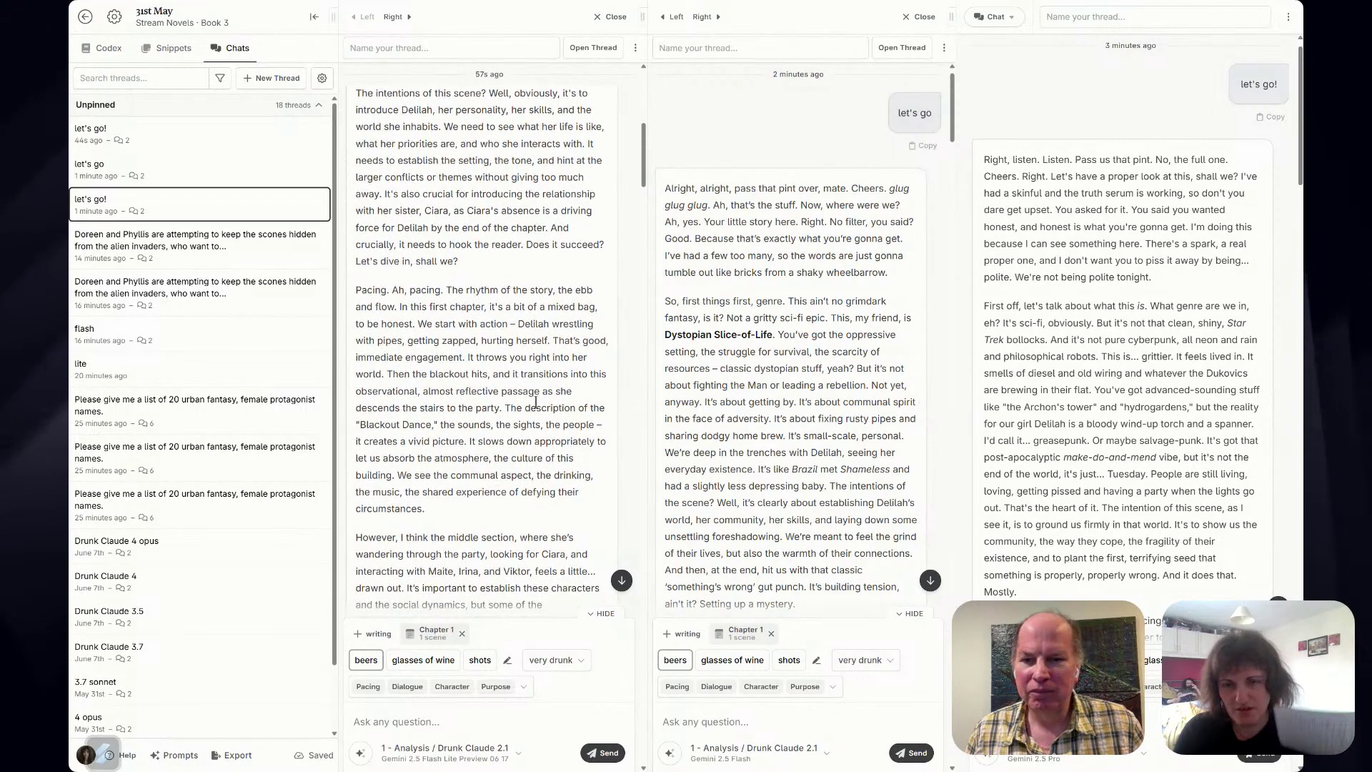
{"action": "scroll", "coordinate": [534, 401], "scroll_direction": "down", "scroll_amount": 5}
{"action": "scroll", "coordinate": [532, 402], "scroll_direction": "down", "scroll_amount": 2}
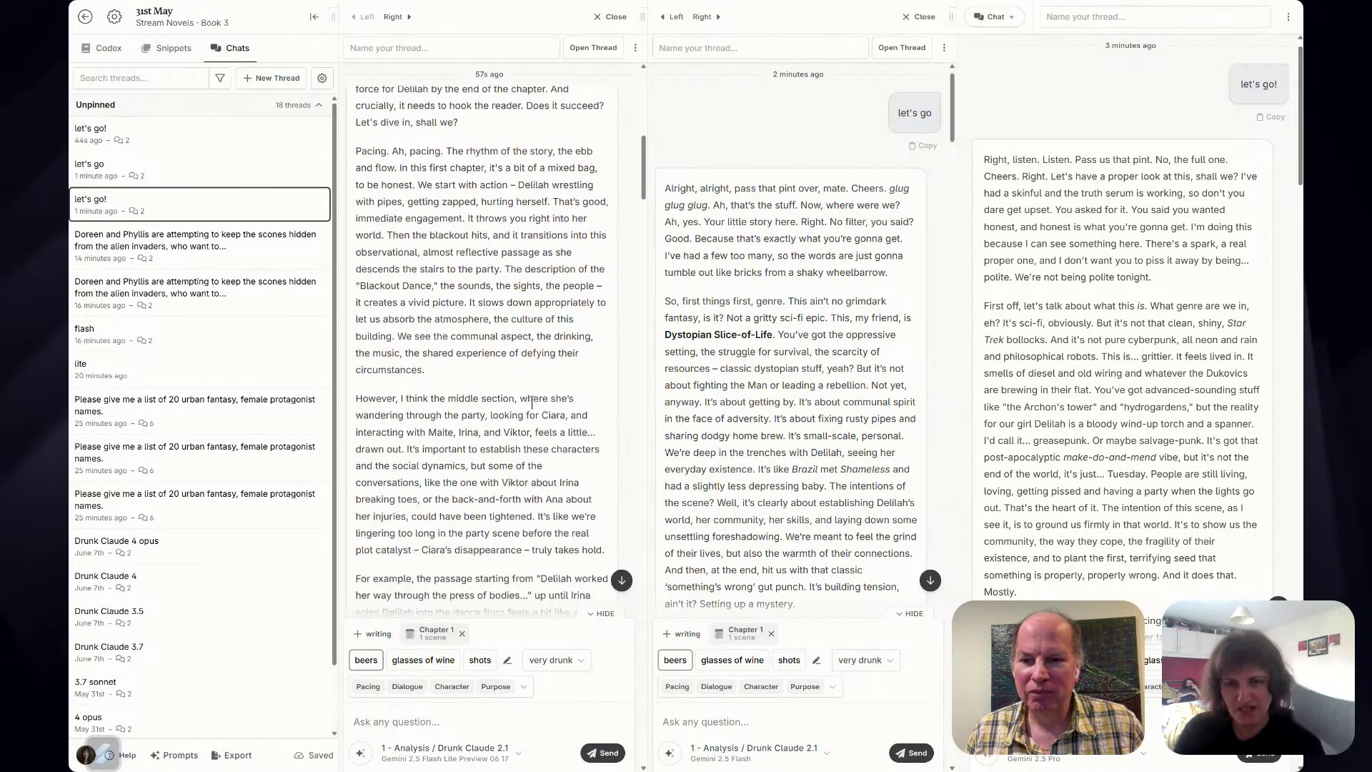
{"action": "scroll", "coordinate": [524, 402], "scroll_direction": "down", "scroll_amount": 2}
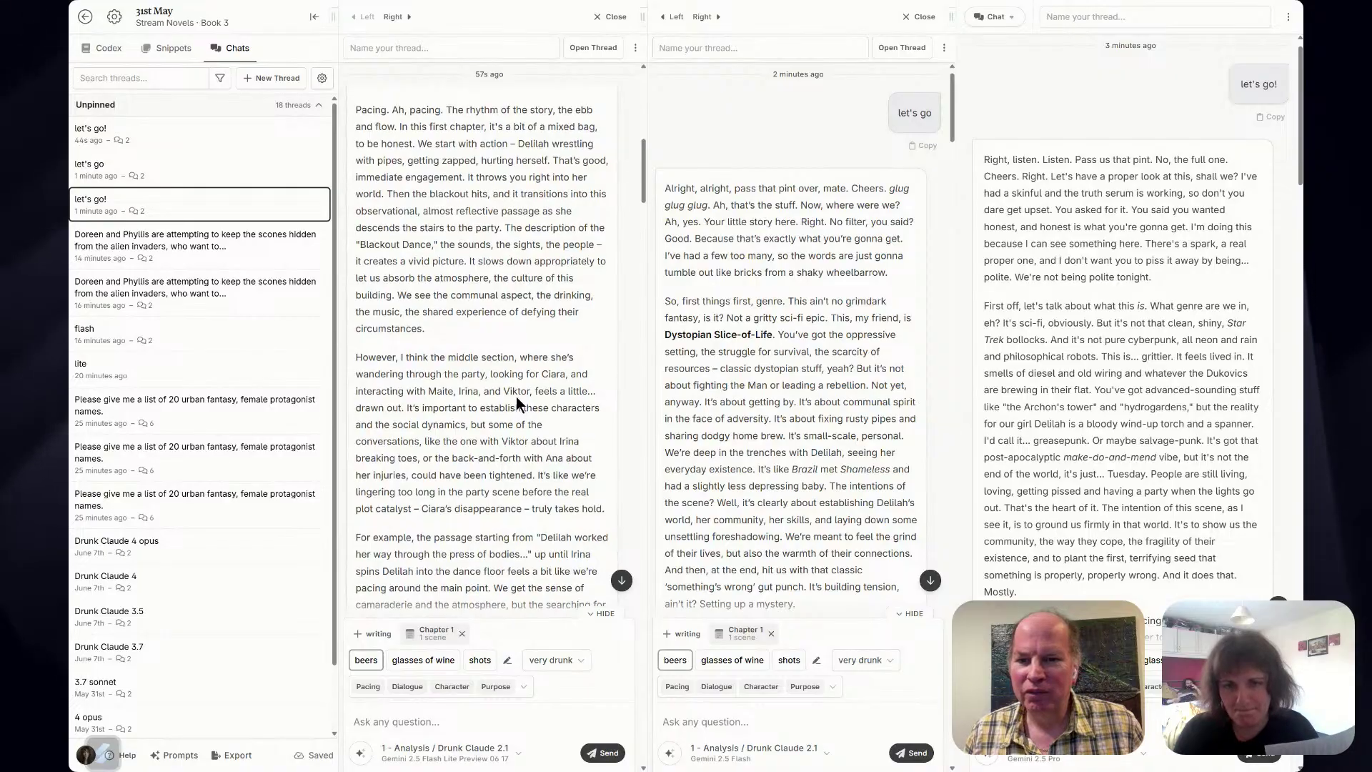
{"action": "scroll", "coordinate": [515, 397], "scroll_direction": "down", "scroll_amount": 5}
{"action": "scroll", "coordinate": [508, 396], "scroll_direction": "down", "scroll_amount": 1}
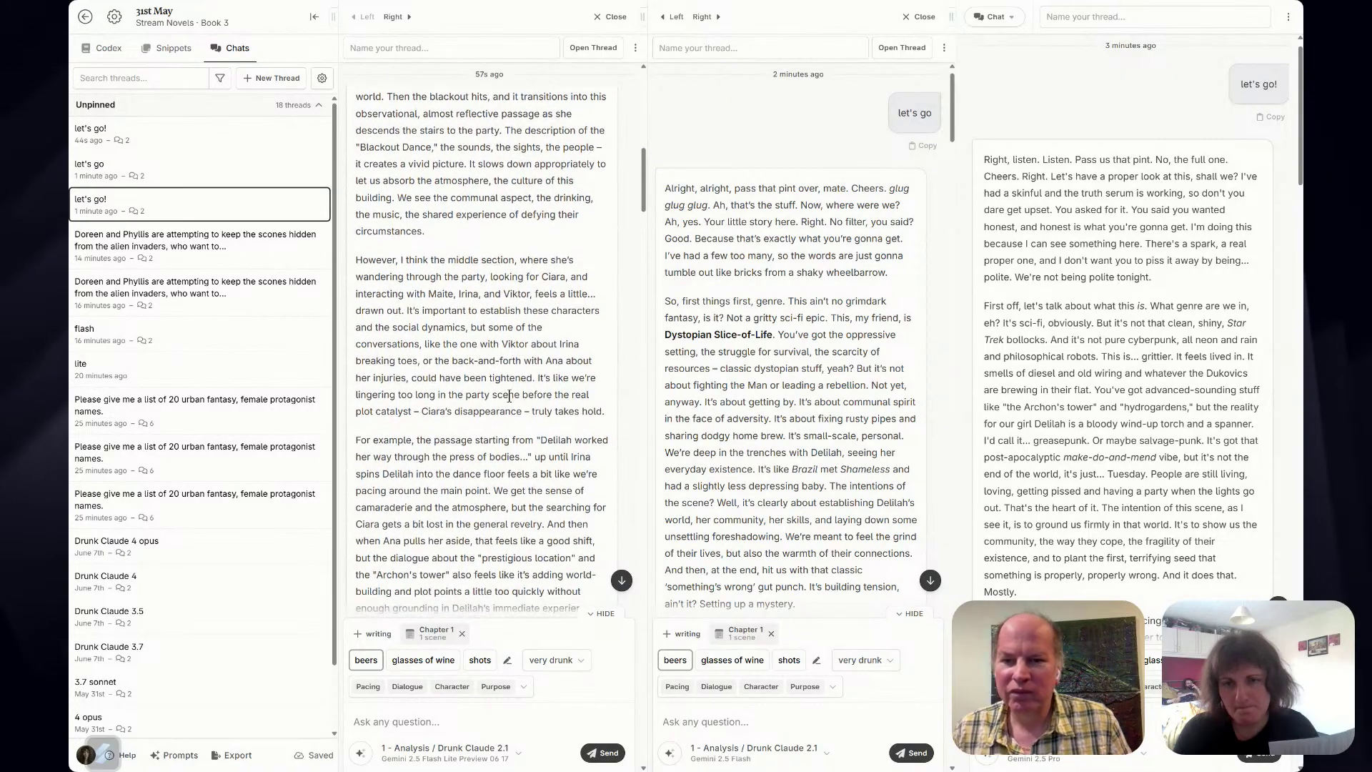
{"action": "scroll", "coordinate": [505, 397], "scroll_direction": "down", "scroll_amount": 2}
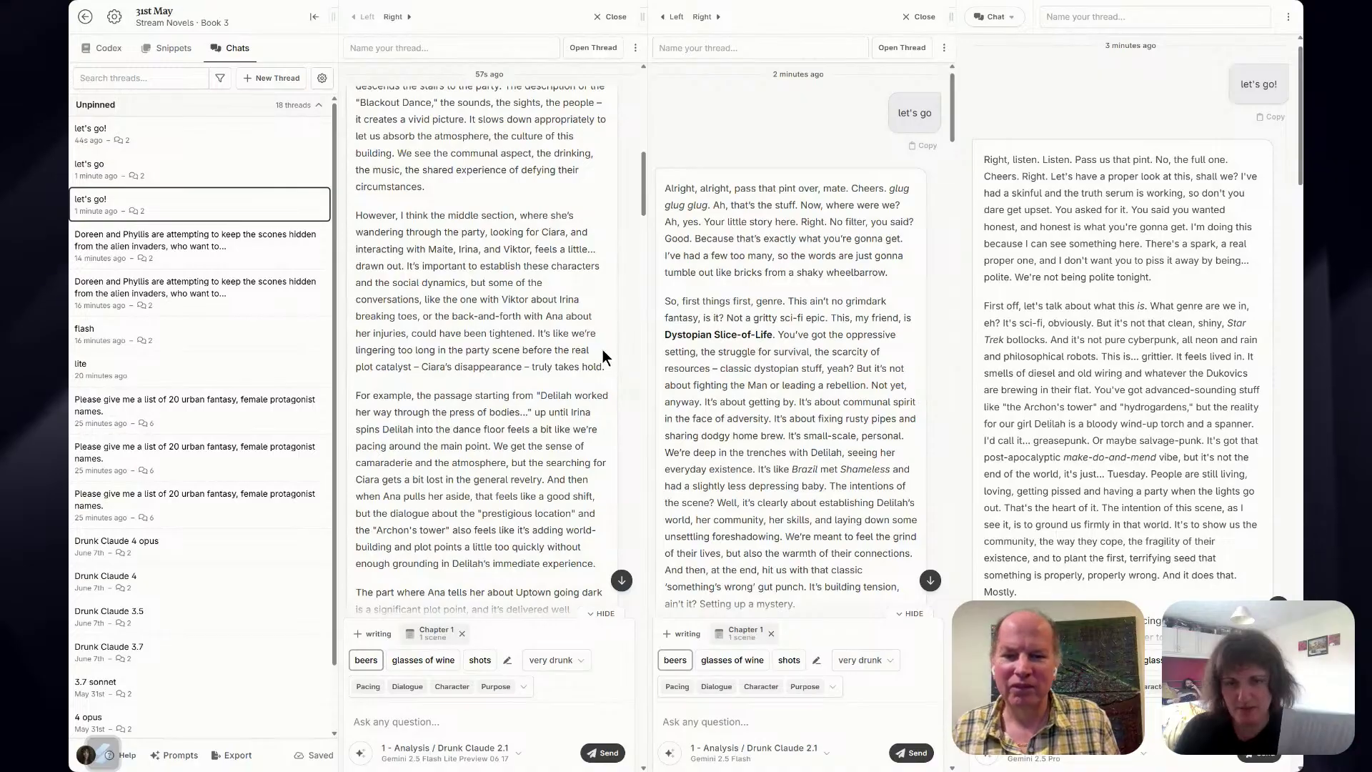
{"action": "scroll", "coordinate": [603, 350], "scroll_direction": "down", "scroll_amount": 5}
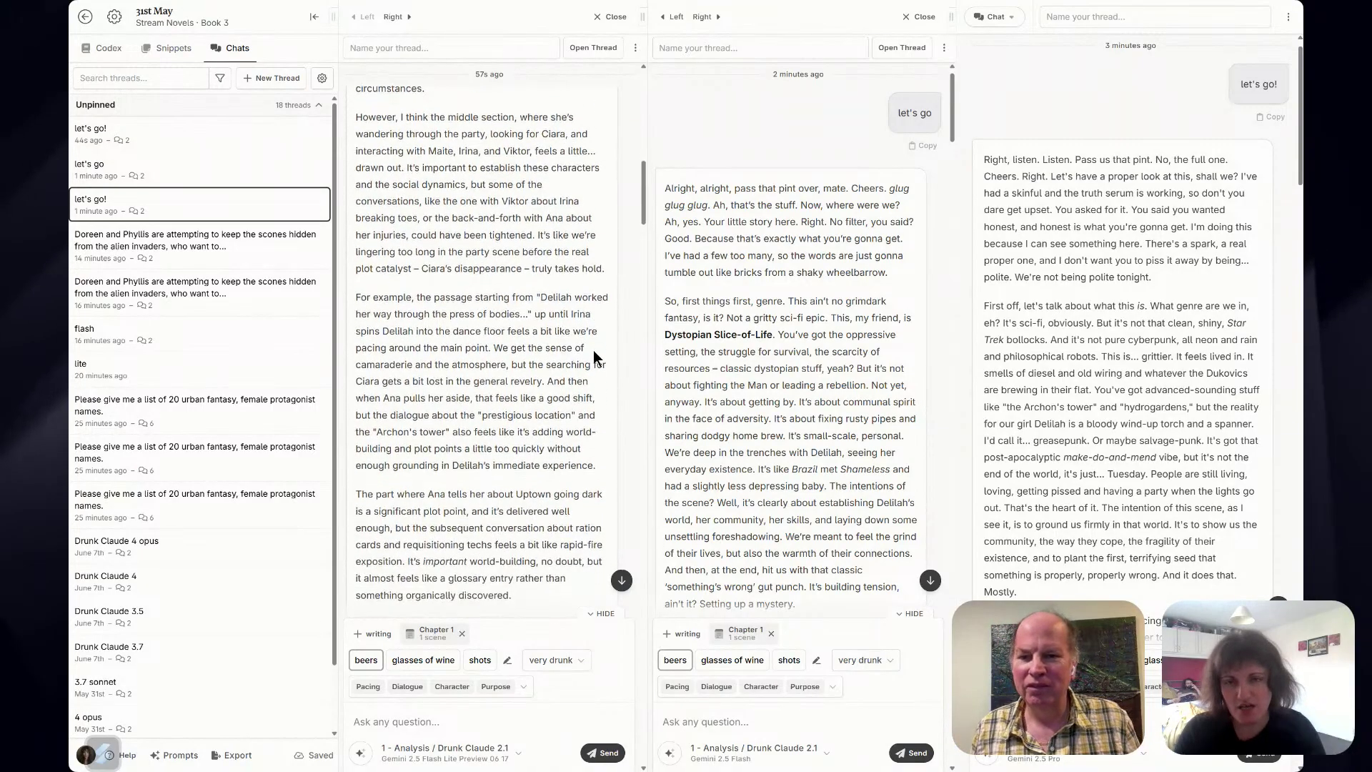
{"action": "scroll", "coordinate": [593, 350], "scroll_direction": "down", "scroll_amount": 7}
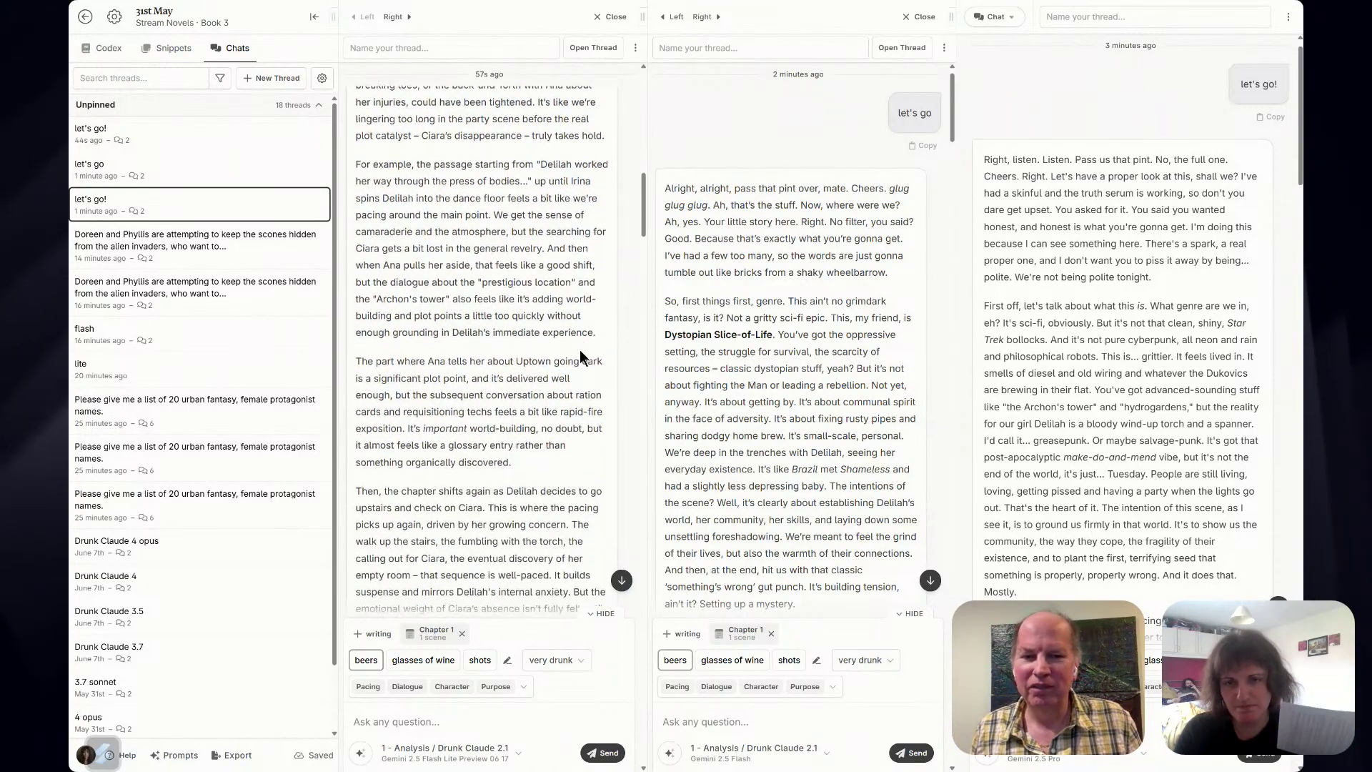
{"action": "scroll", "coordinate": [581, 355], "scroll_direction": "down", "scroll_amount": 19}
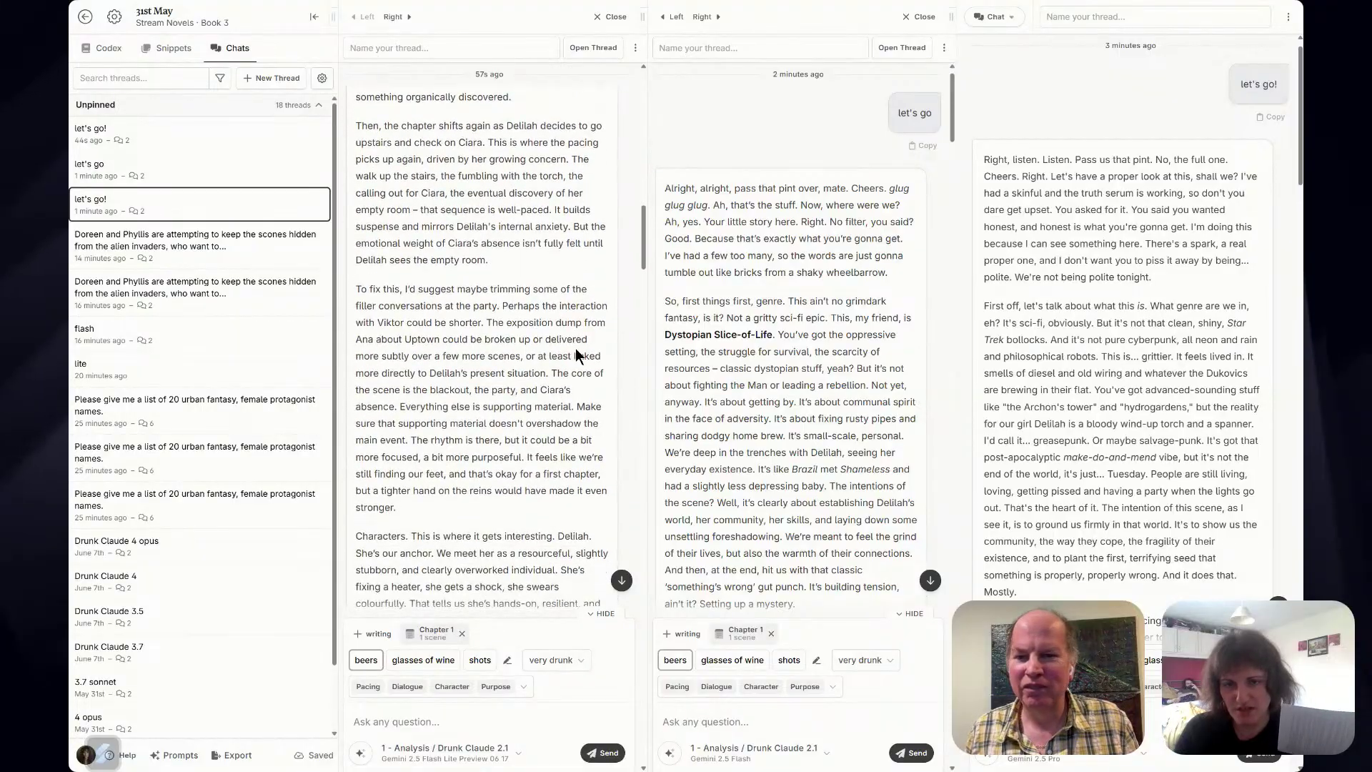
{"action": "scroll", "coordinate": [576, 349], "scroll_direction": "down", "scroll_amount": 17}
{"action": "scroll", "coordinate": [569, 347], "scroll_direction": "down", "scroll_amount": 5}
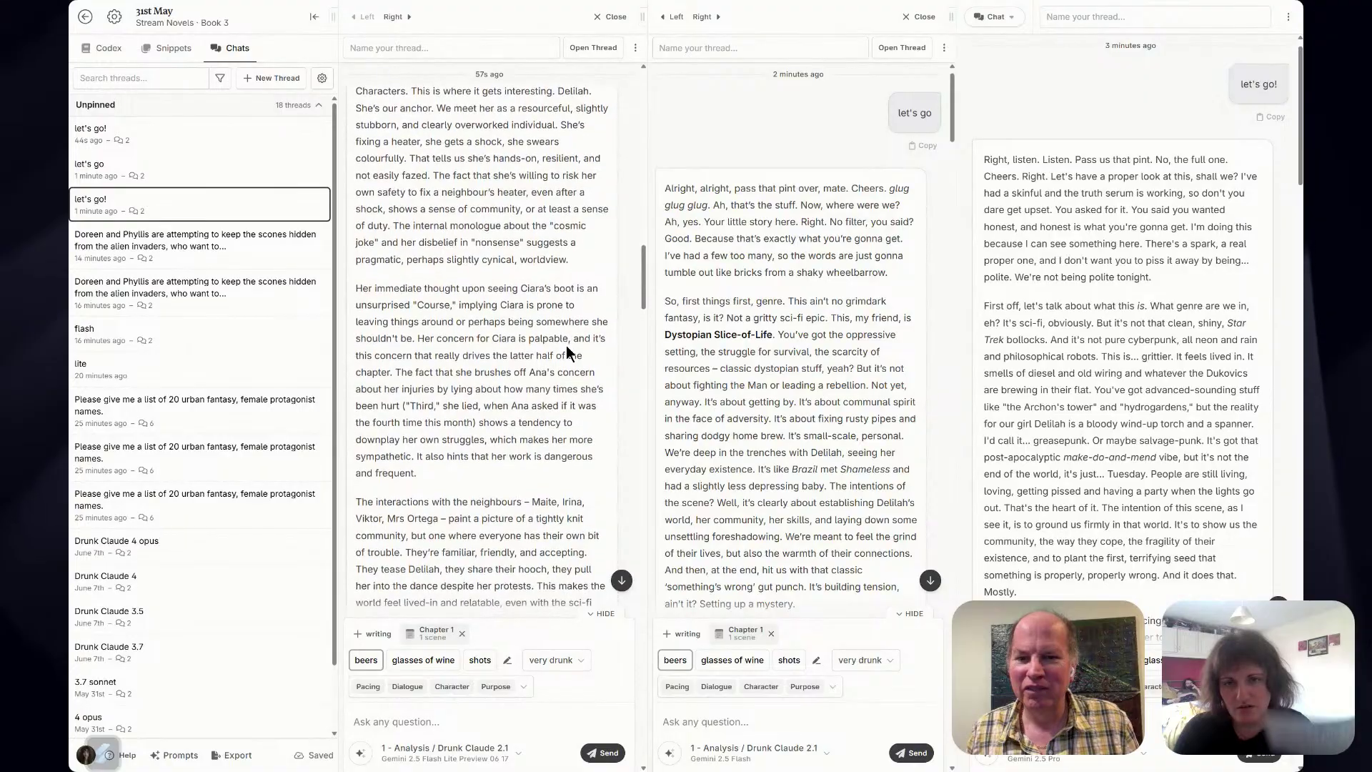
{"action": "scroll", "coordinate": [569, 346], "scroll_direction": "down", "scroll_amount": 2}
{"action": "scroll", "coordinate": [568, 347], "scroll_direction": "down", "scroll_amount": 5}
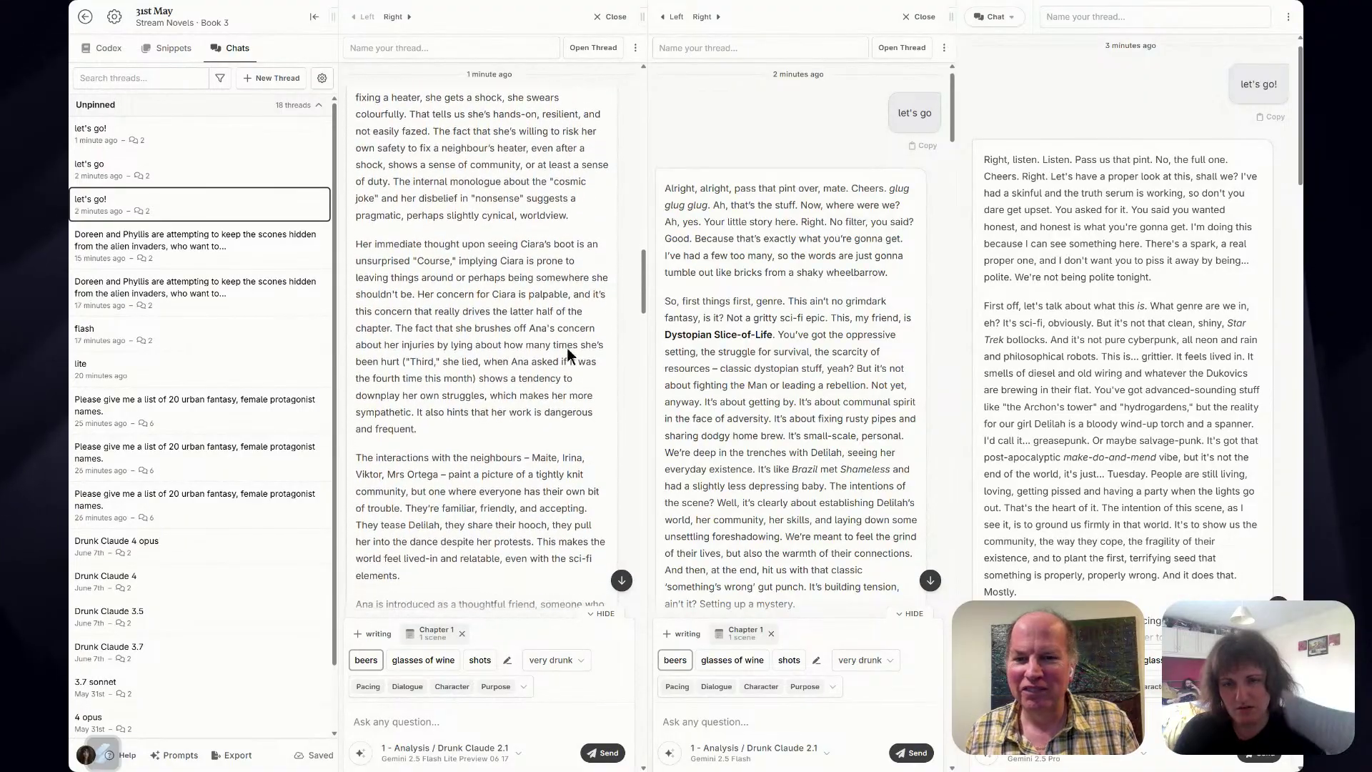
{"action": "scroll", "coordinate": [563, 349], "scroll_direction": "down", "scroll_amount": 5}
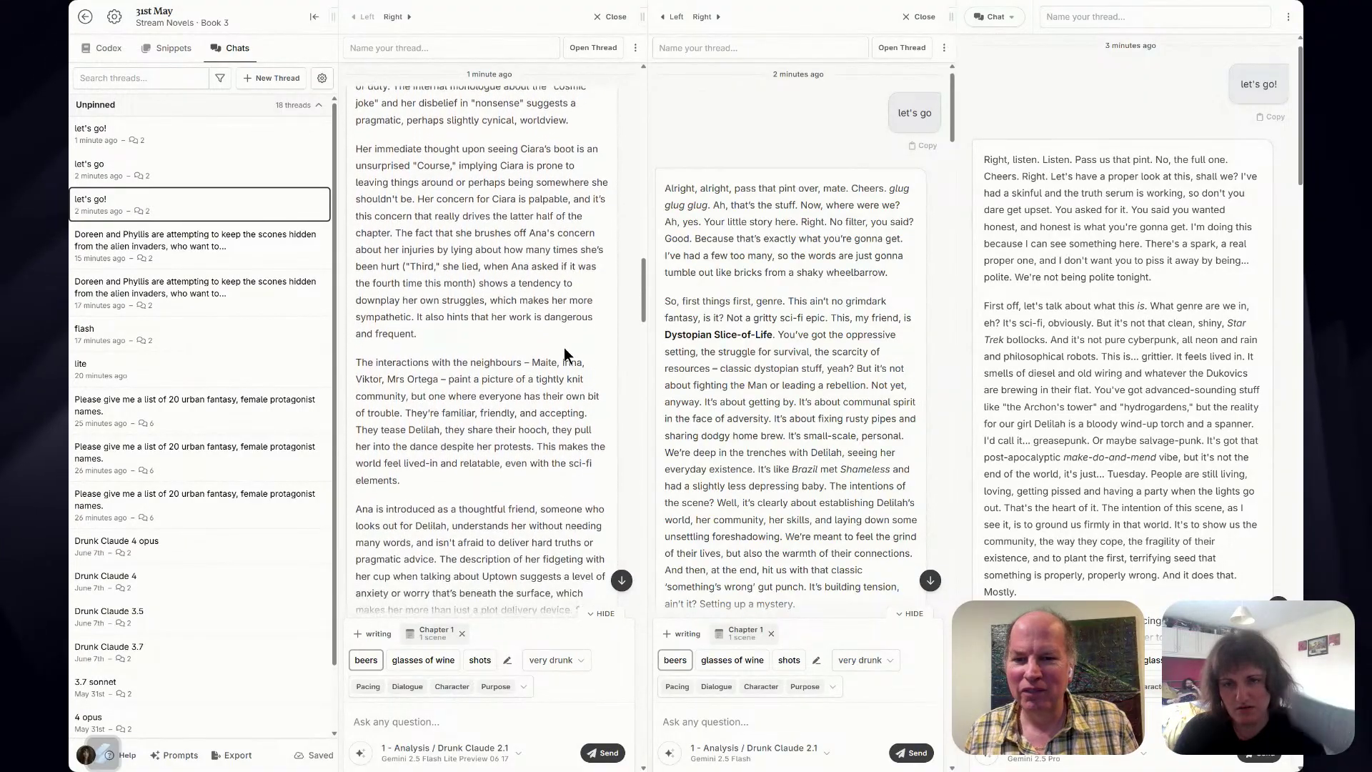
{"action": "scroll", "coordinate": [564, 346], "scroll_direction": "down", "scroll_amount": 5}
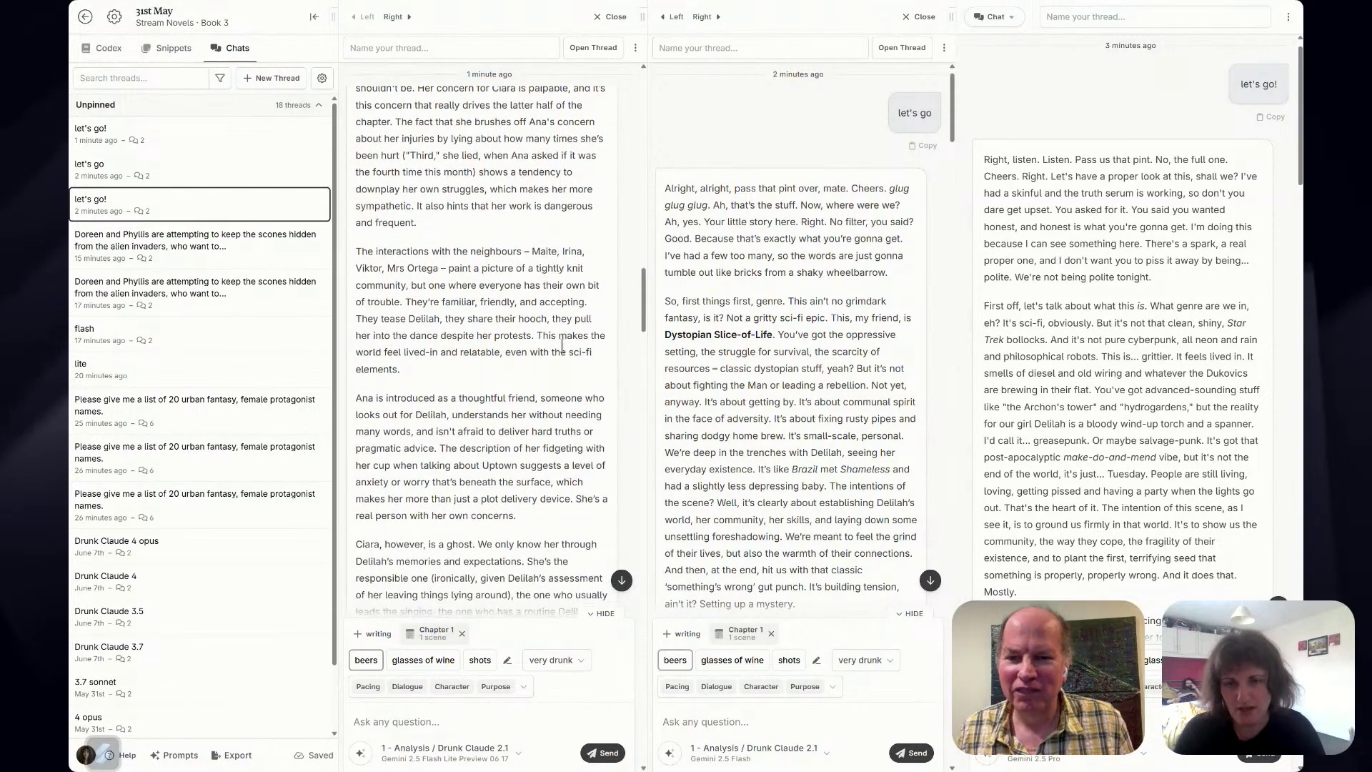
Read the Gemini 2.5 Flash Lite reply's feedback on the neighbours, Ana, Ciara and the questions raised about the characters.
{"action": "scroll", "coordinate": [562, 347], "scroll_direction": "down", "scroll_amount": 5}
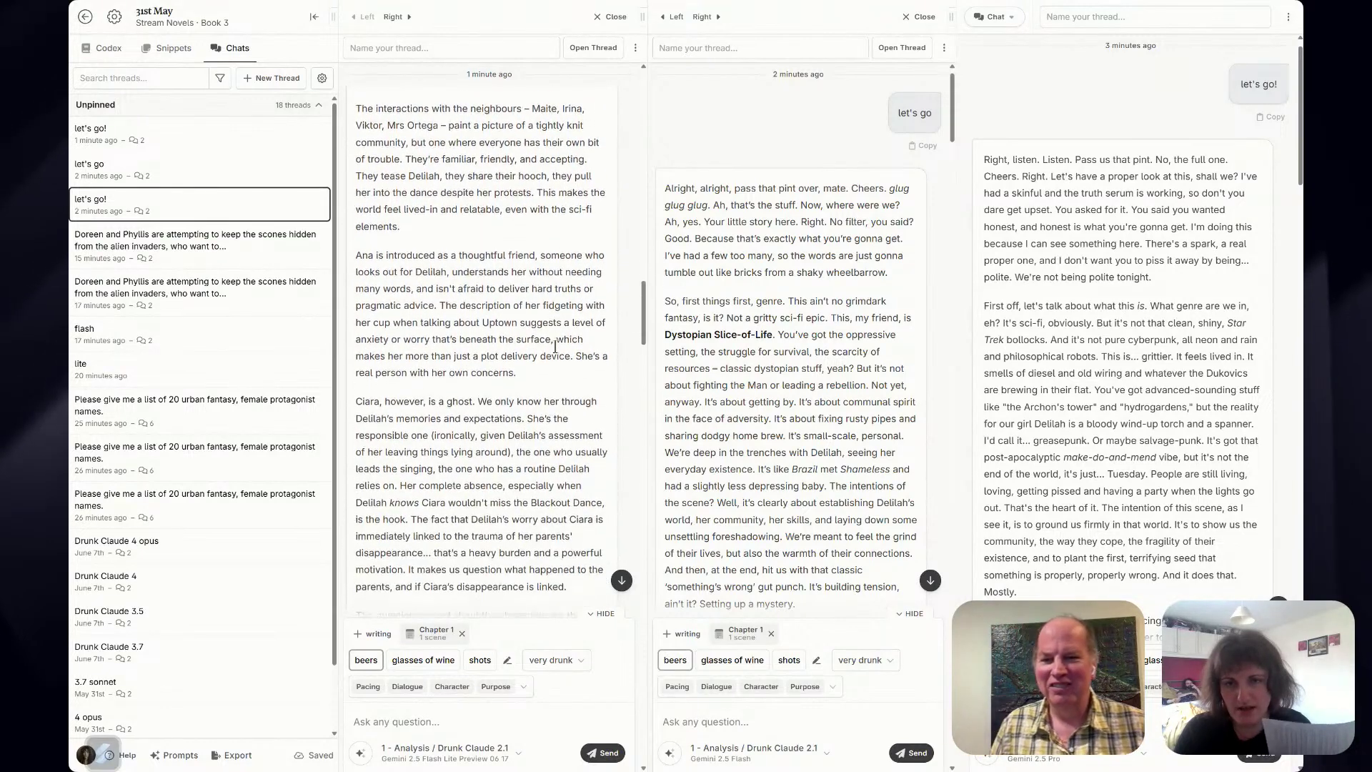
{"action": "scroll", "coordinate": [550, 350], "scroll_direction": "down", "scroll_amount": 5}
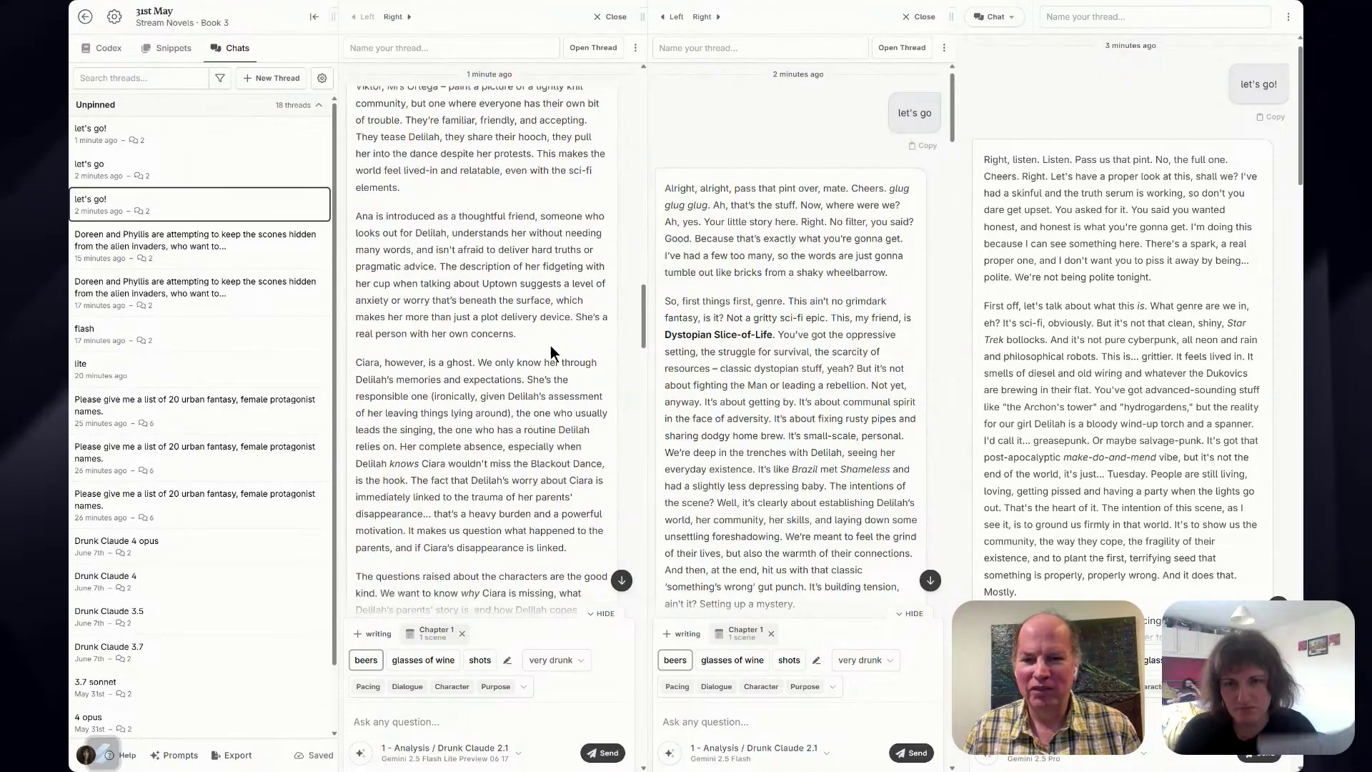
{"action": "scroll", "coordinate": [545, 349], "scroll_direction": "down", "scroll_amount": 2}
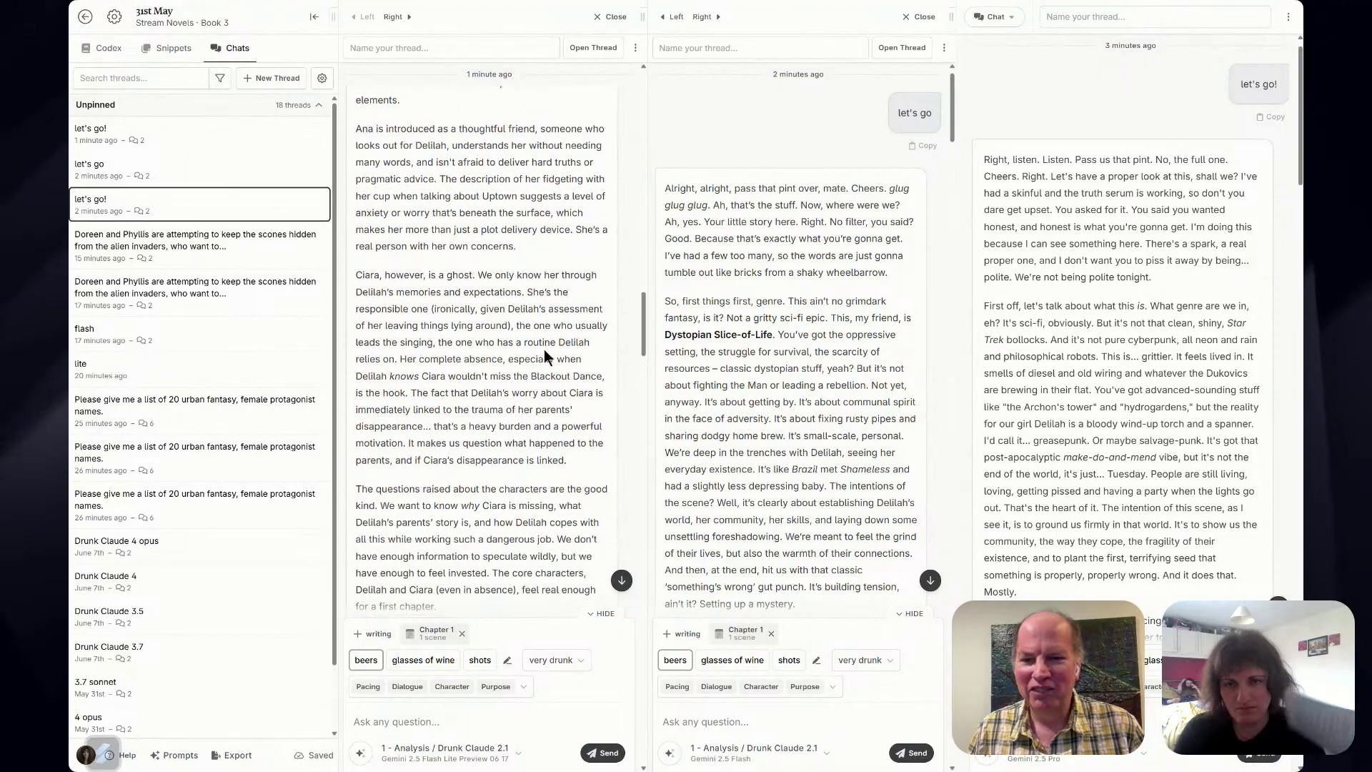
{"action": "scroll", "coordinate": [542, 349], "scroll_direction": "up", "scroll_amount": 1}
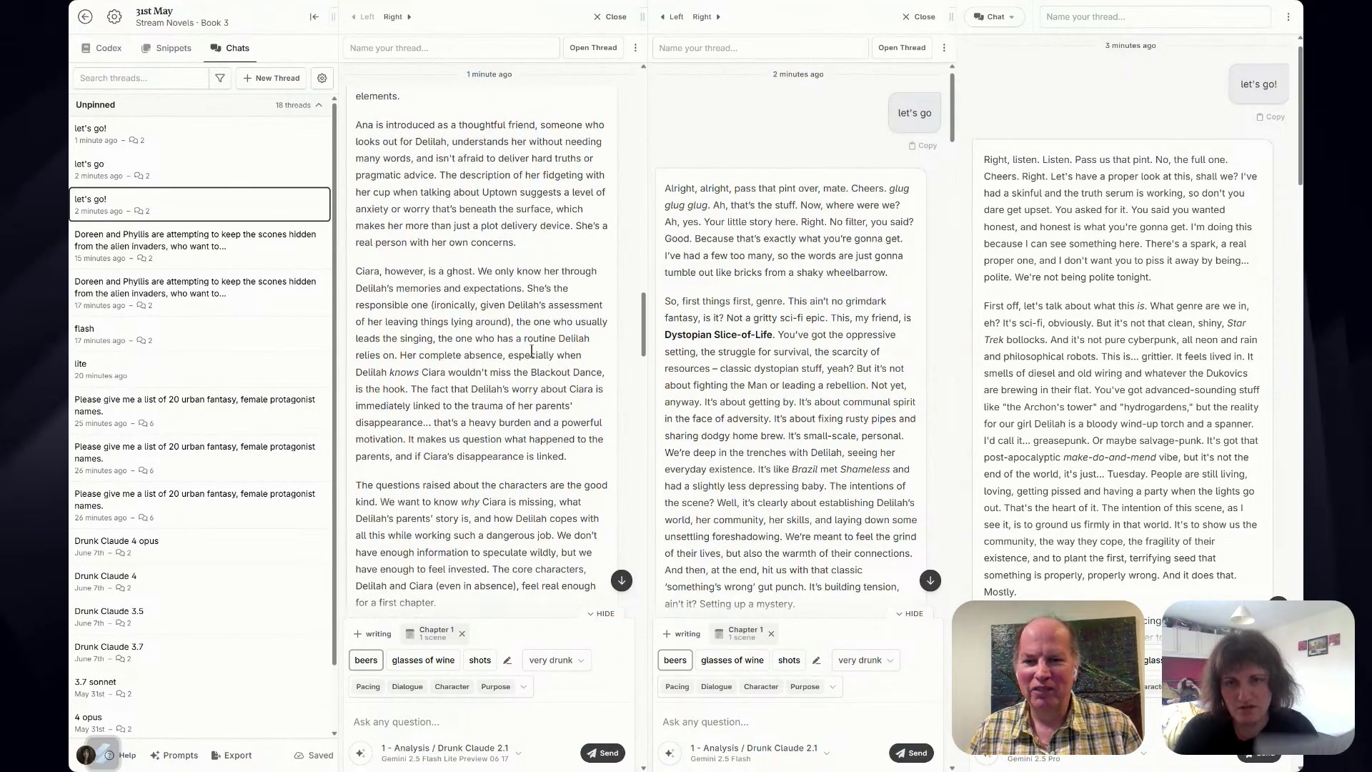
{"action": "scroll", "coordinate": [522, 354], "scroll_direction": "down", "scroll_amount": 5}
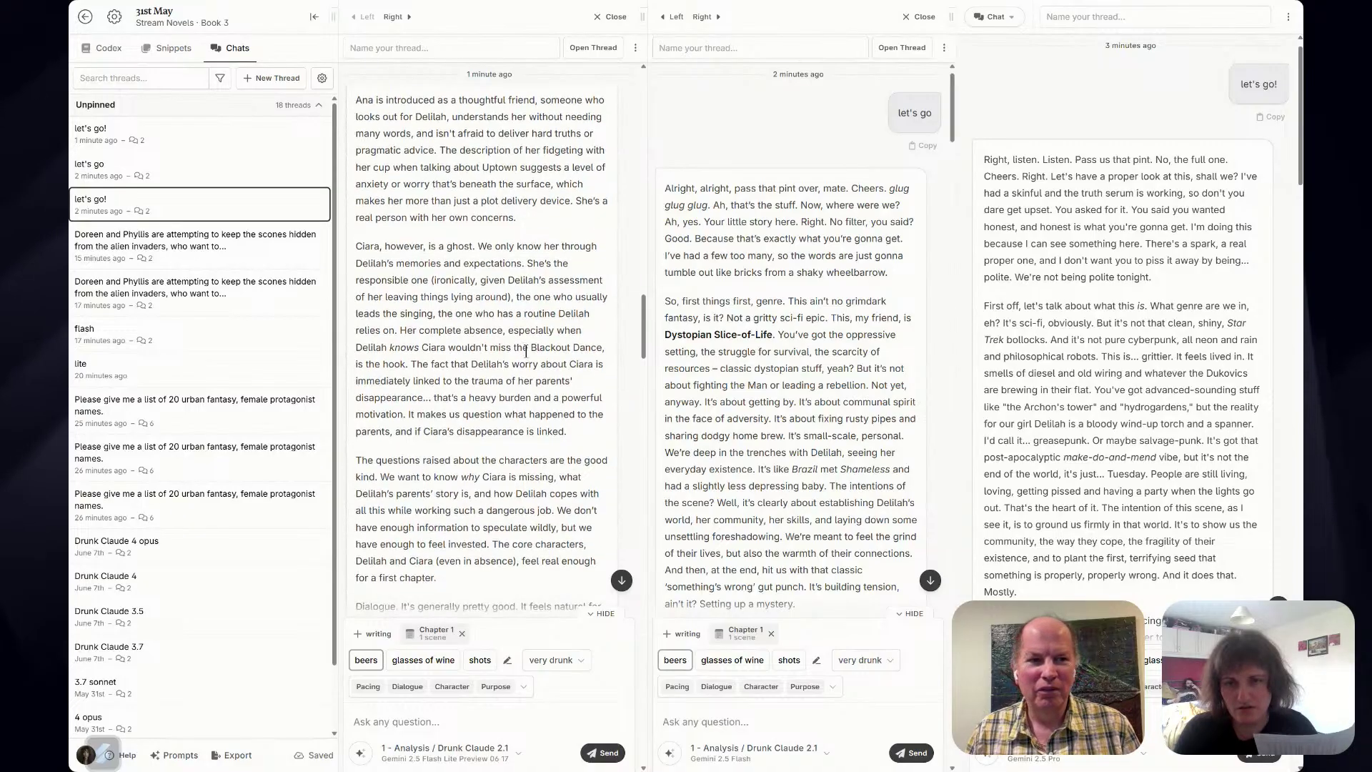
{"action": "scroll", "coordinate": [516, 356], "scroll_direction": "down", "scroll_amount": 2}
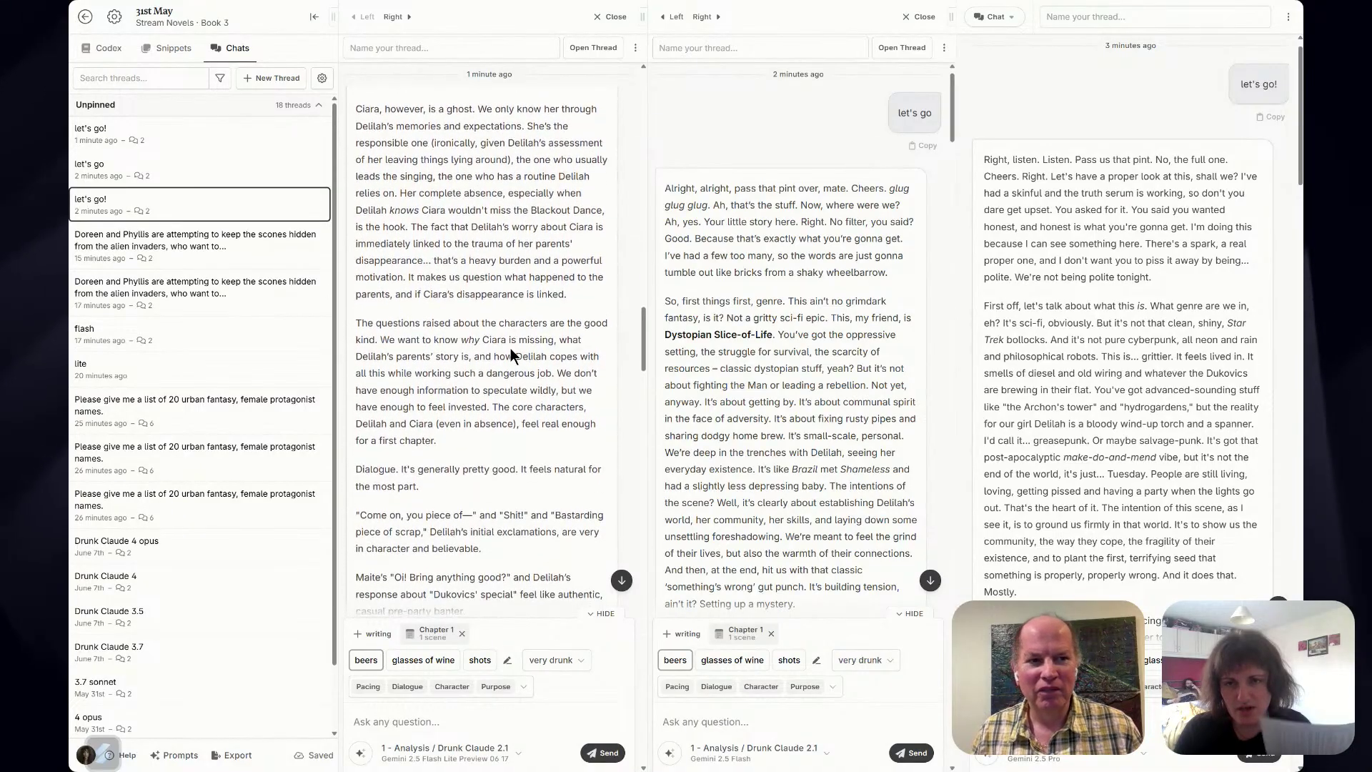
{"action": "scroll", "coordinate": [508, 355], "scroll_direction": "down", "scroll_amount": 5}
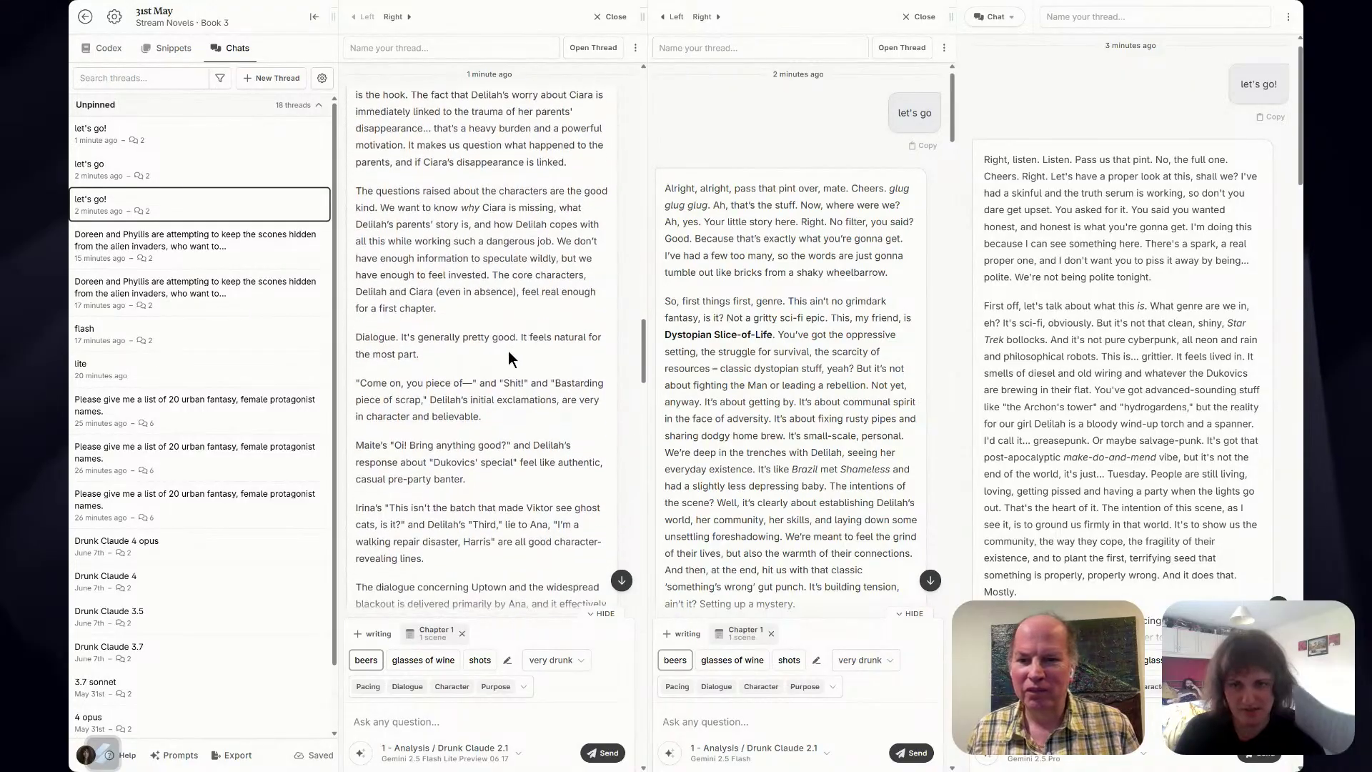
{"action": "scroll", "coordinate": [506, 353], "scroll_direction": "down", "scroll_amount": 4}
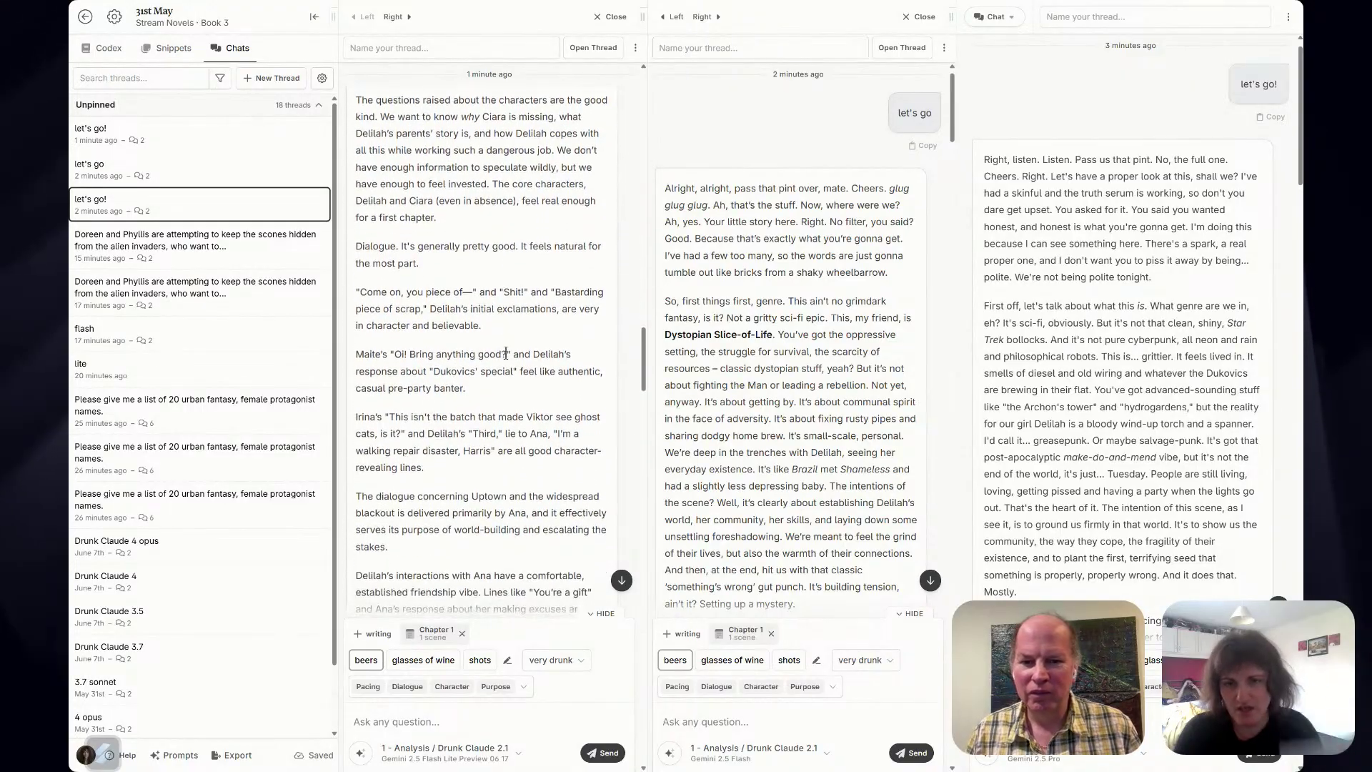
Read the Flash Lite reply's sections on dialogue, the scene's story purpose, and confusing or forced elements.
{"action": "scroll", "coordinate": [506, 357], "scroll_direction": "down", "scroll_amount": 2}
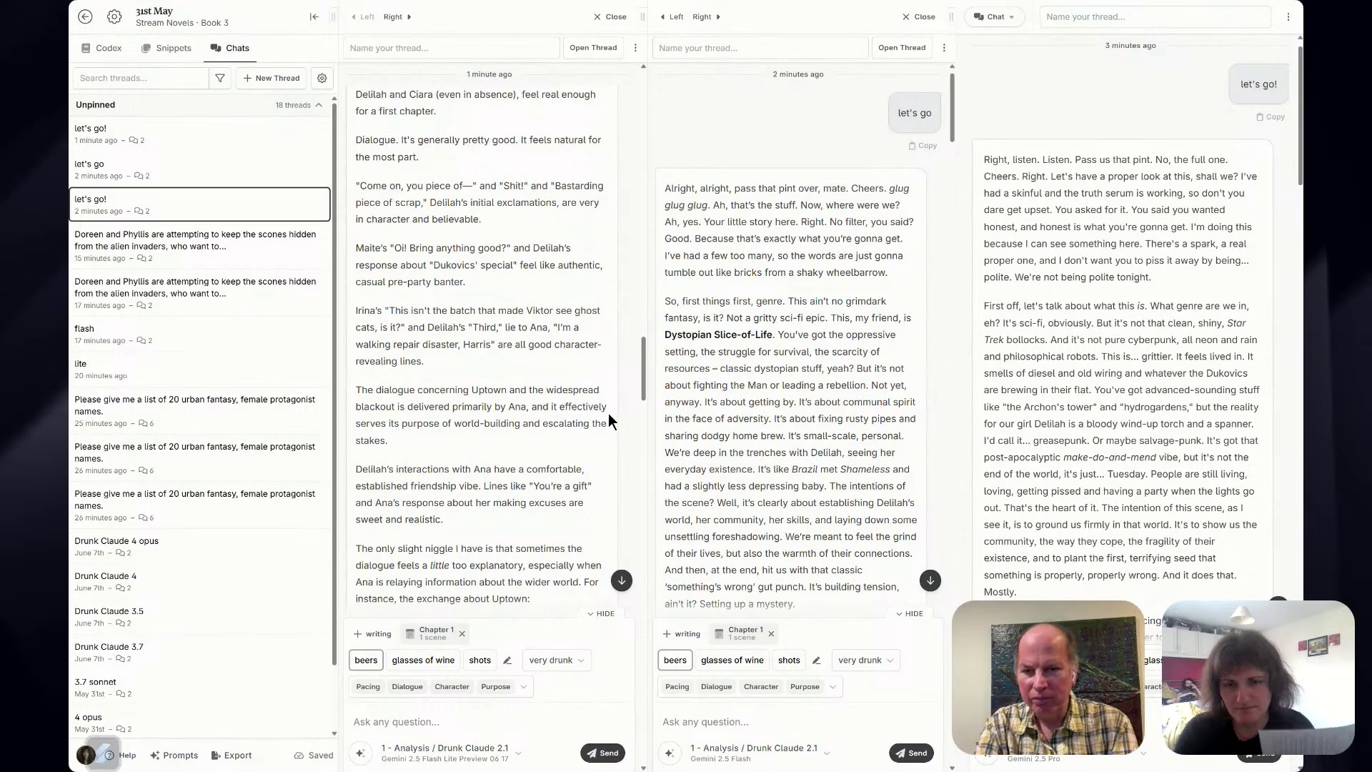
{"action": "scroll", "coordinate": [616, 449], "scroll_direction": "down", "scroll_amount": 5}
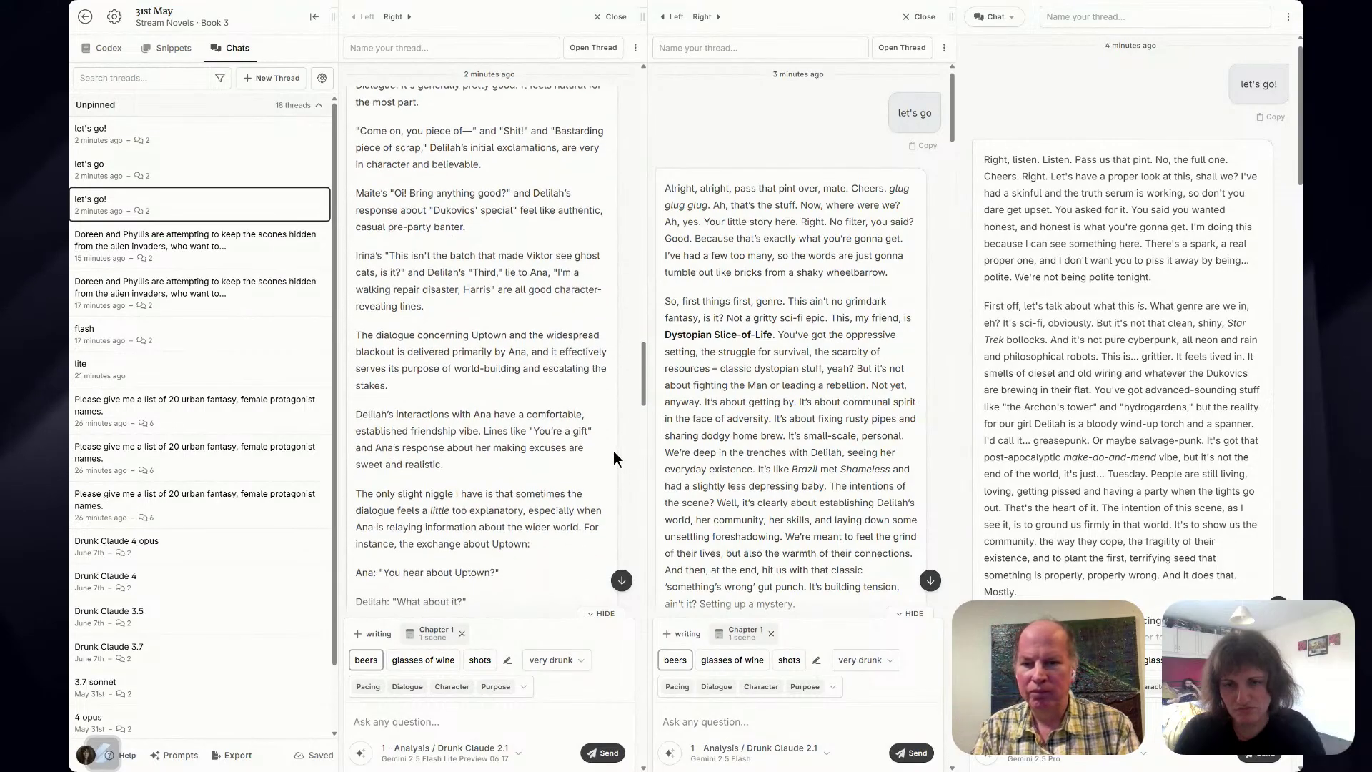
{"action": "scroll", "coordinate": [610, 450], "scroll_direction": "down", "scroll_amount": 4}
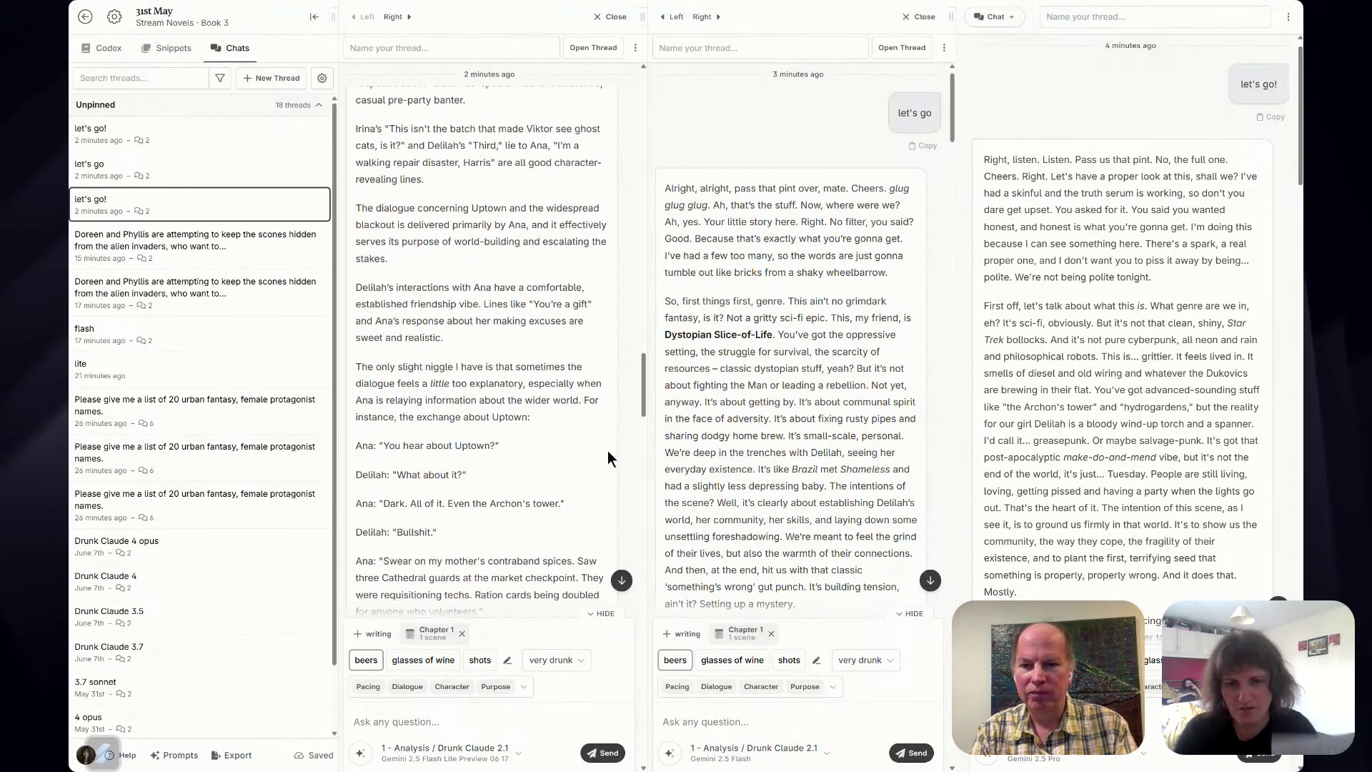
{"action": "scroll", "coordinate": [605, 450], "scroll_direction": "down", "scroll_amount": 5}
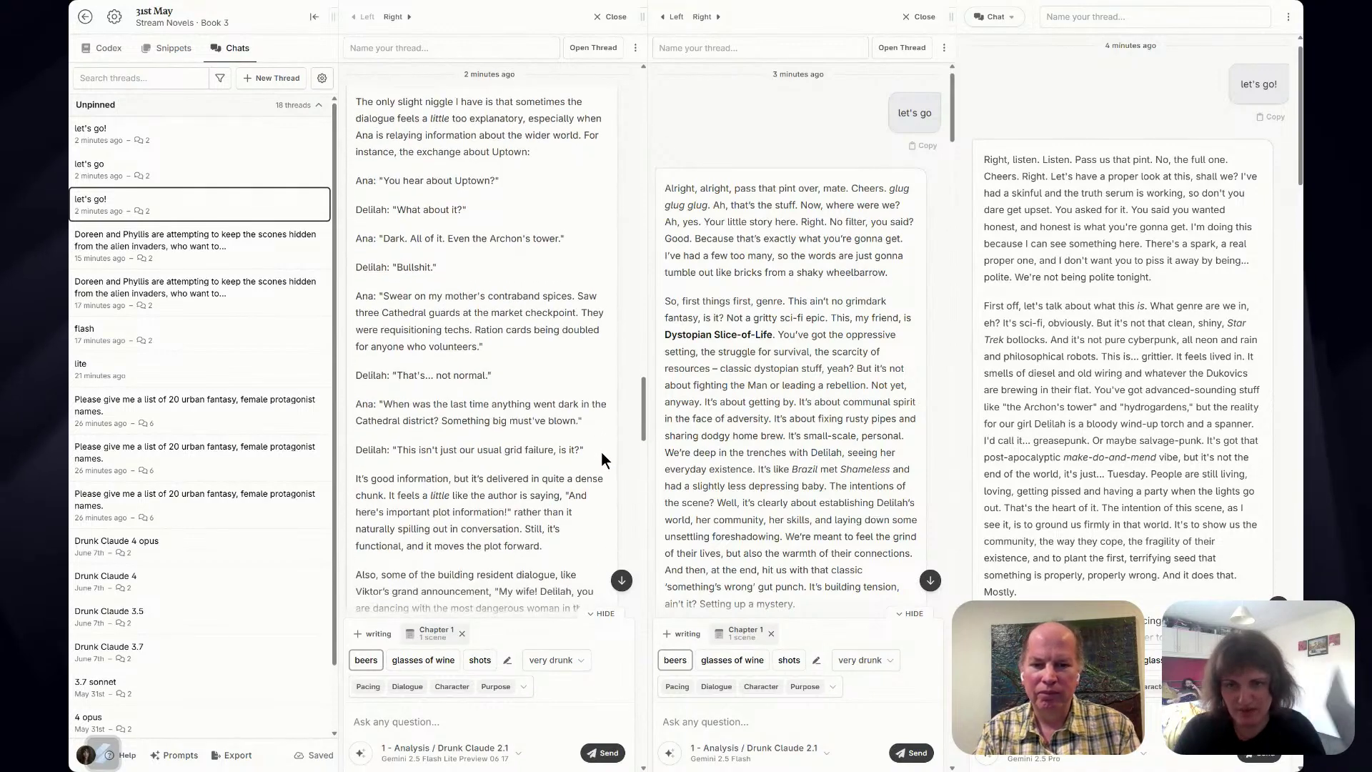
{"action": "scroll", "coordinate": [592, 453], "scroll_direction": "down", "scroll_amount": 7}
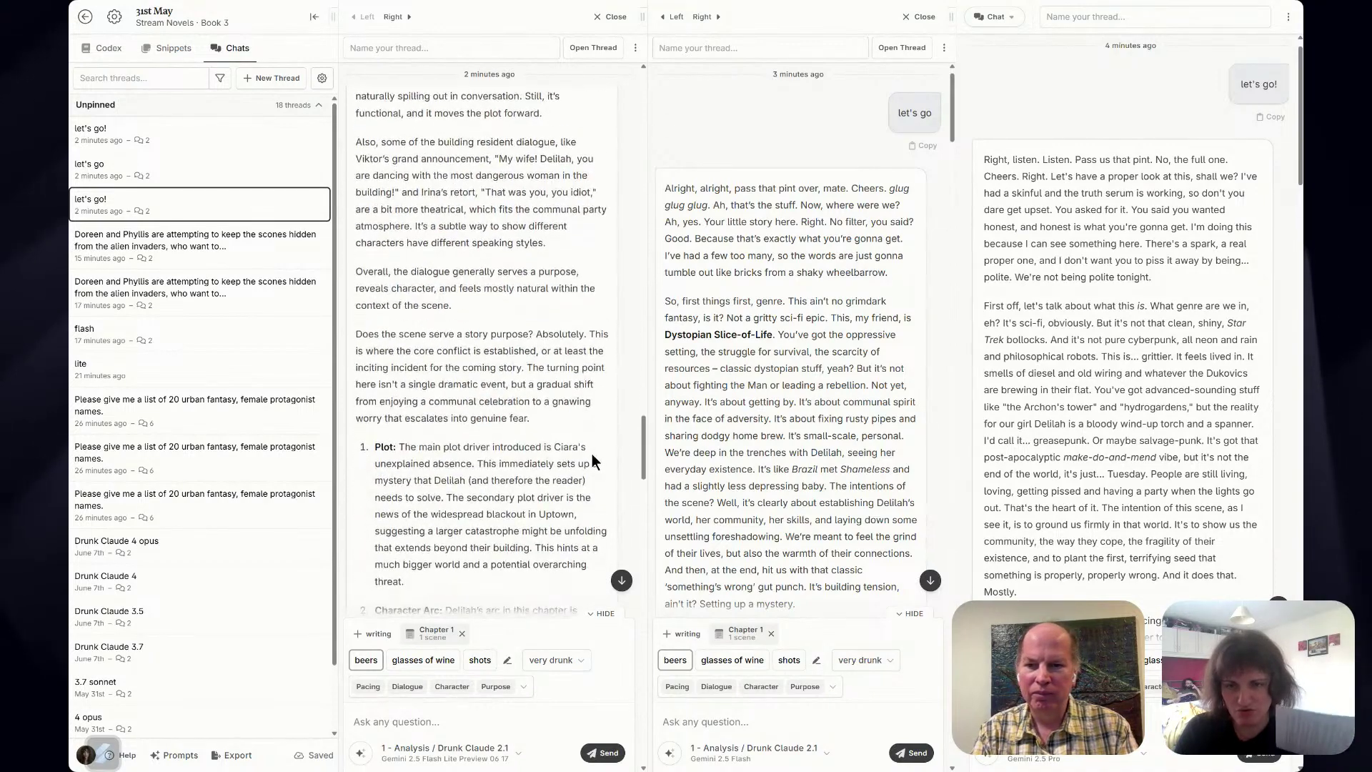
{"action": "scroll", "coordinate": [585, 453], "scroll_direction": "down", "scroll_amount": 7}
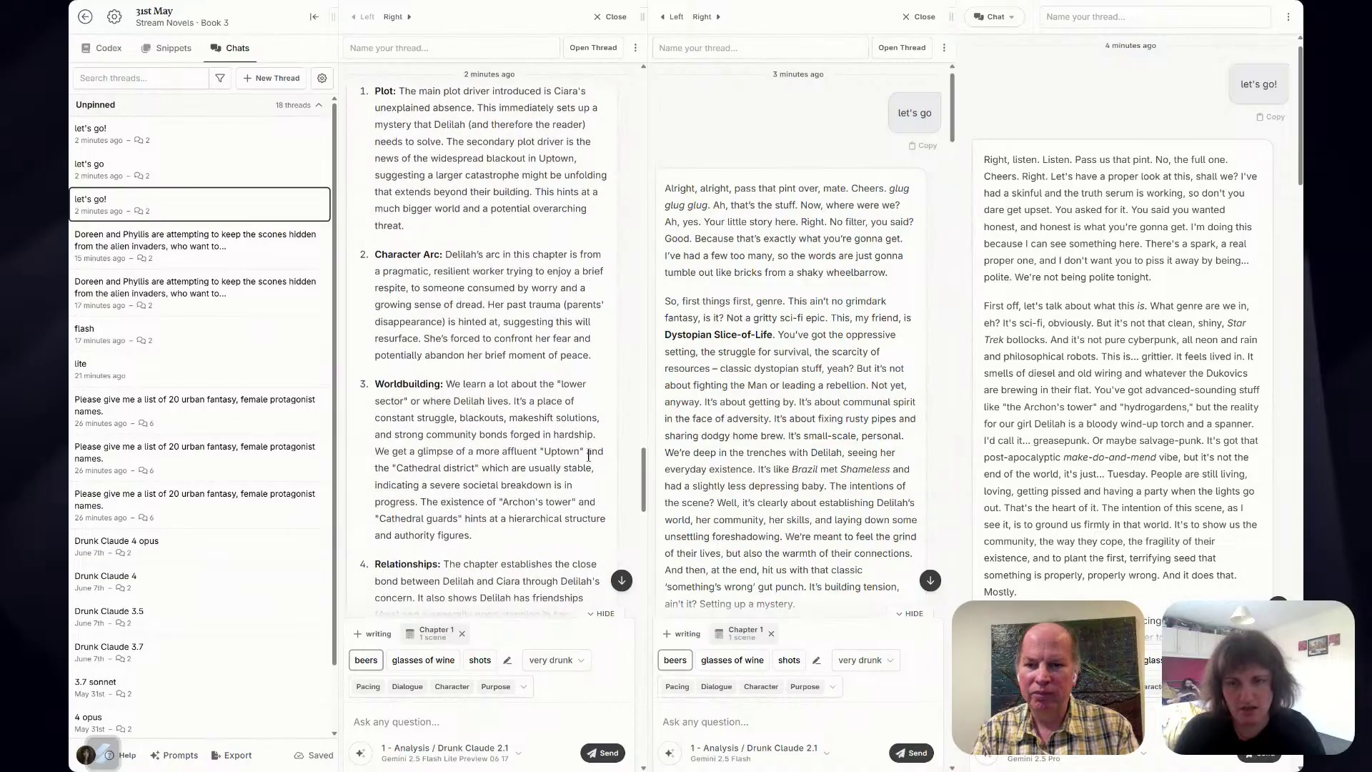
{"action": "scroll", "coordinate": [586, 458], "scroll_direction": "down", "scroll_amount": 3}
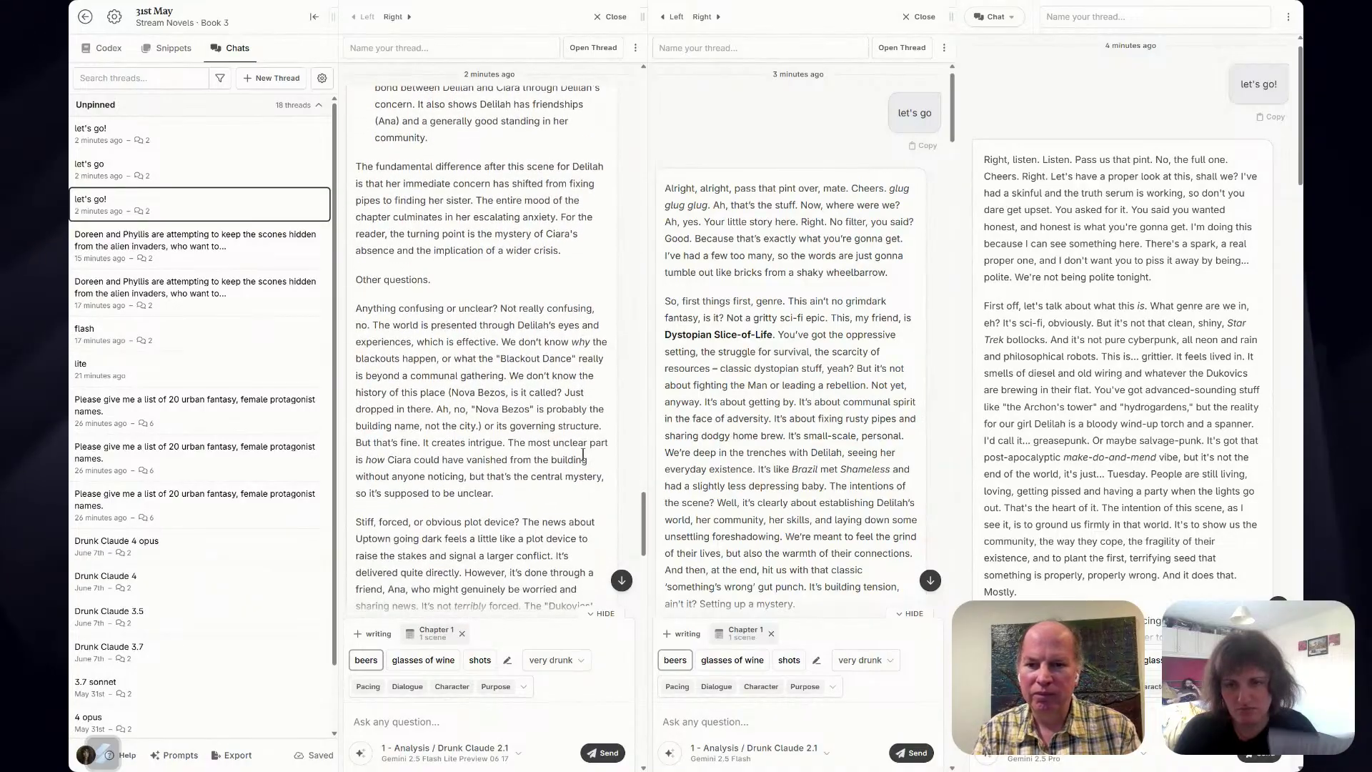
{"action": "scroll", "coordinate": [572, 452], "scroll_direction": "down", "scroll_amount": 7}
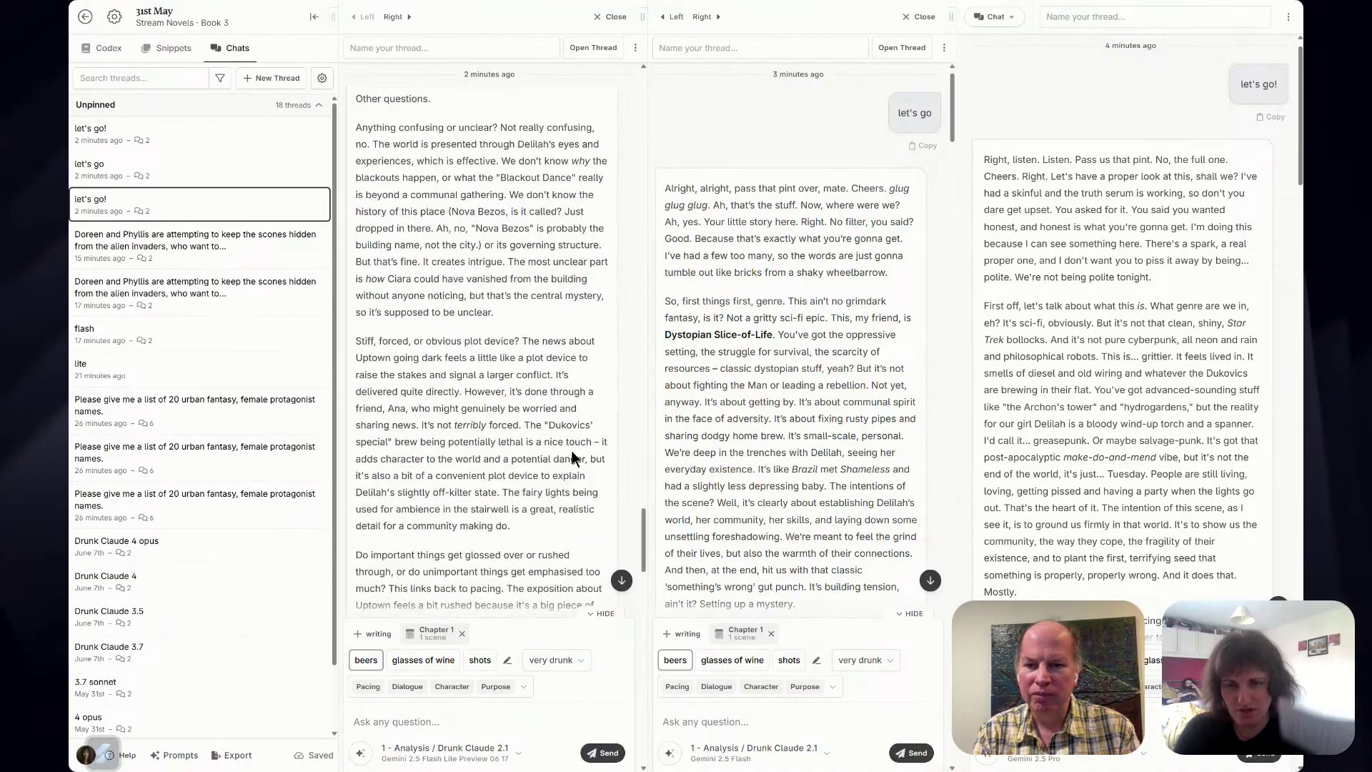
{"action": "scroll", "coordinate": [564, 451], "scroll_direction": "down", "scroll_amount": 3}
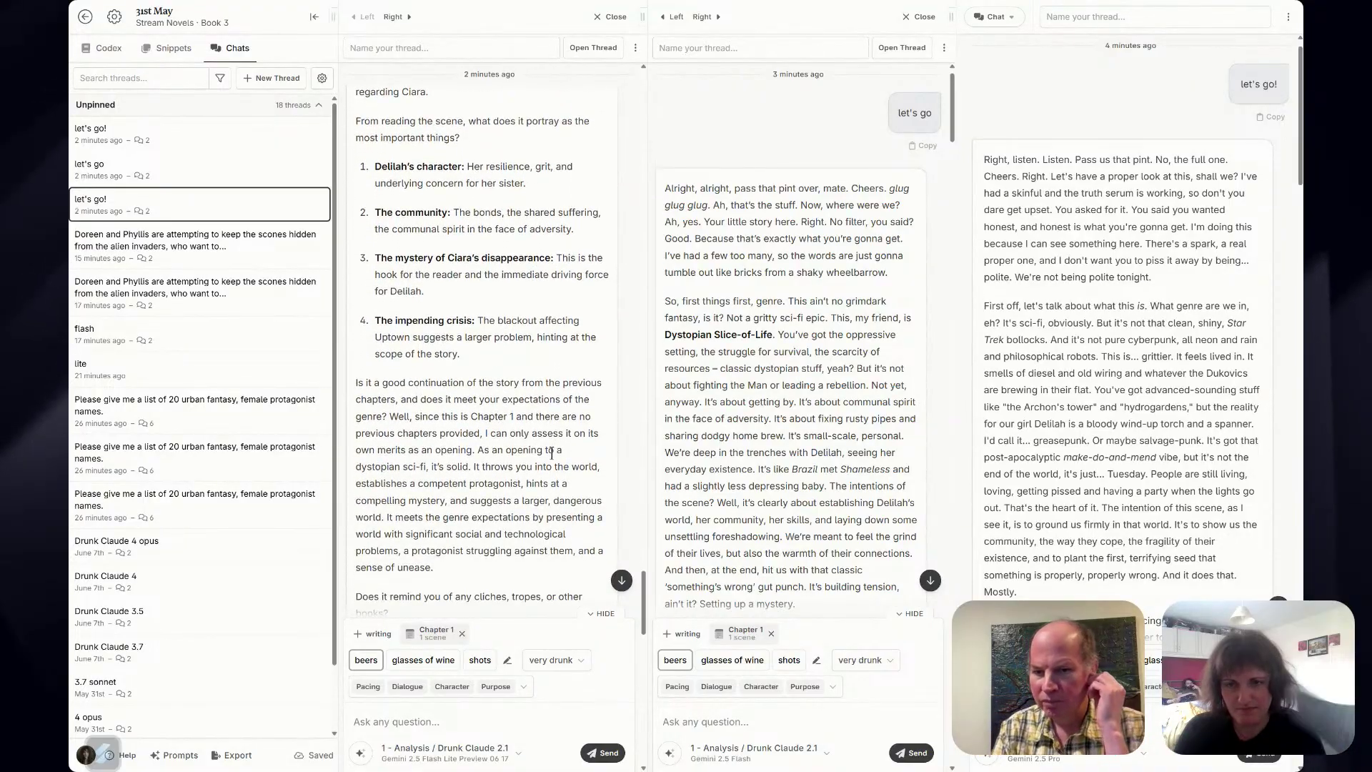
Read the Flash Lite reply's answers on what matters most in the scene, genre expectations, and clichés, tropes and similar books.
{"action": "scroll", "coordinate": [550, 453], "scroll_direction": "down", "scroll_amount": 1}
{"action": "scroll", "coordinate": [549, 455], "scroll_direction": "down", "scroll_amount": 1}
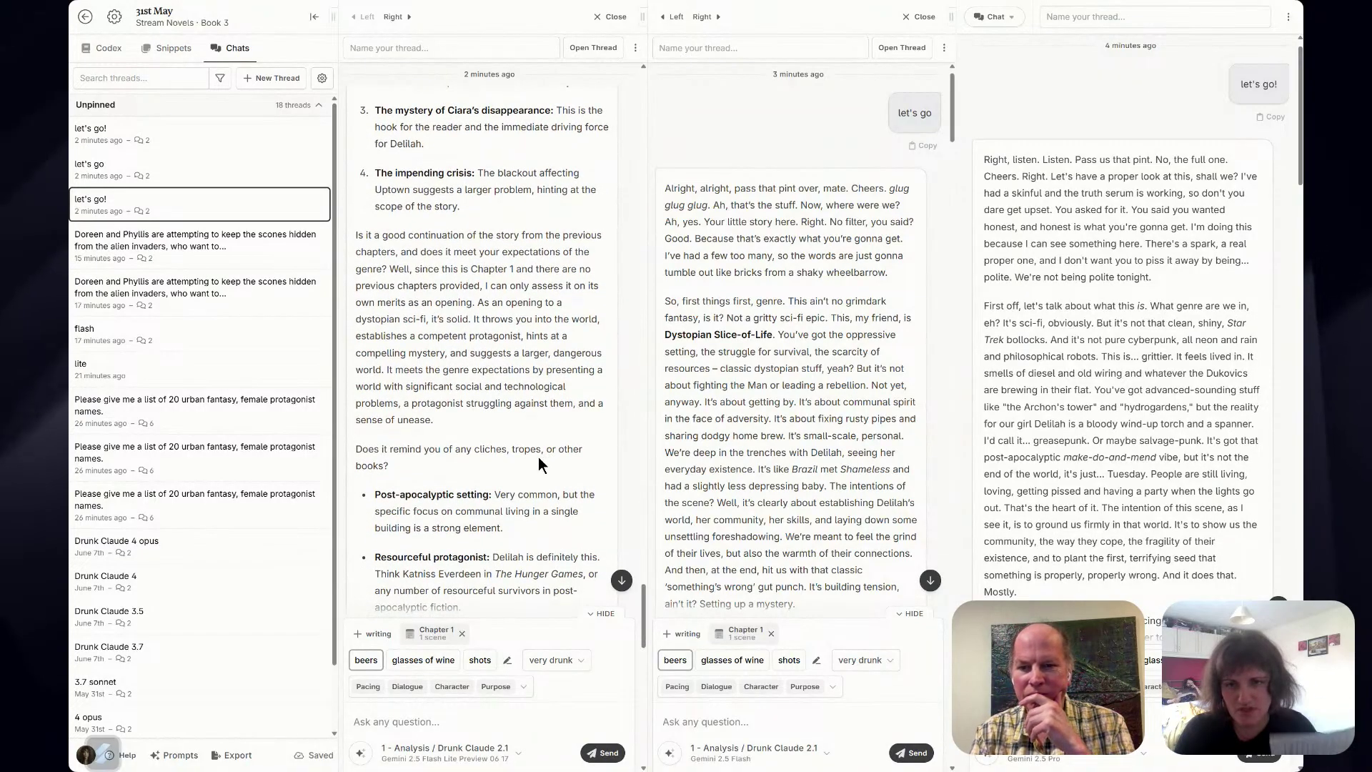
{"action": "scroll", "coordinate": [610, 482], "scroll_direction": "down", "scroll_amount": 1}
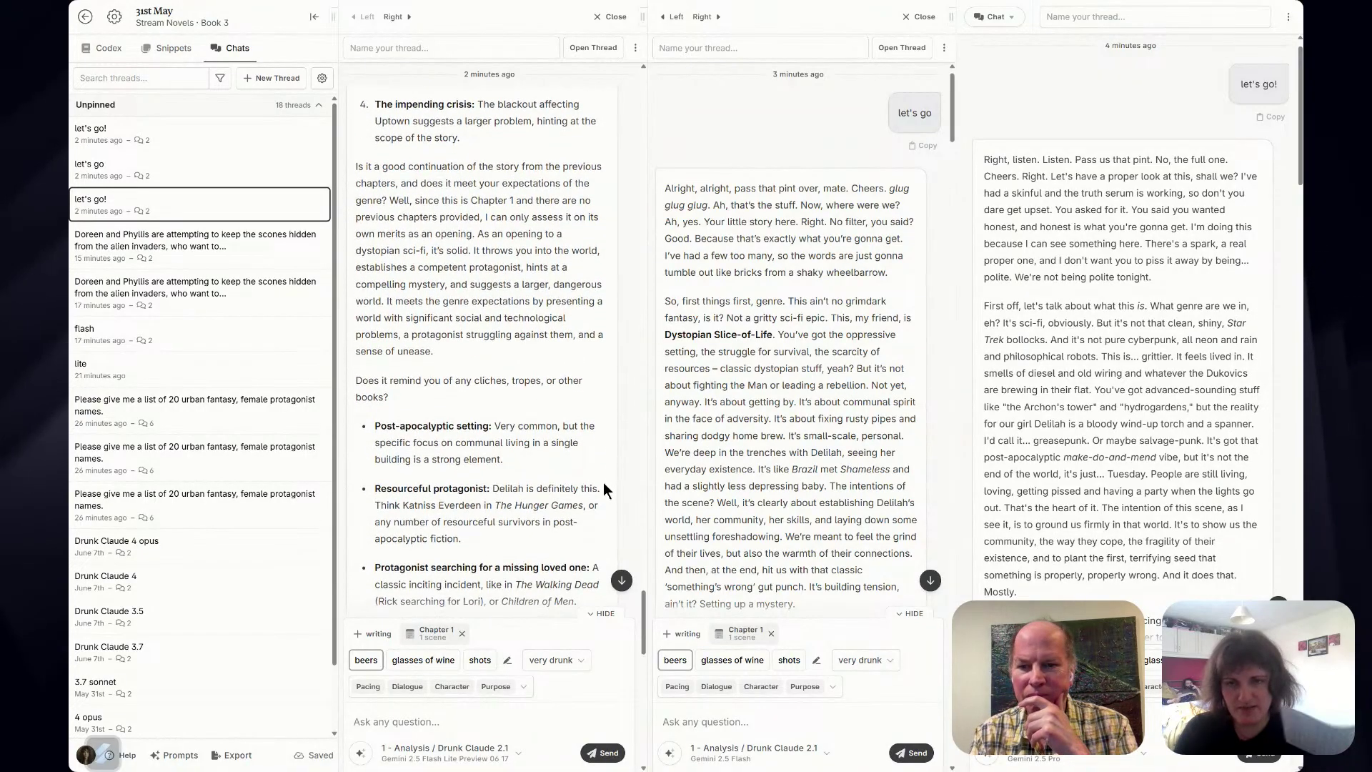
{"action": "scroll", "coordinate": [603, 482], "scroll_direction": "down", "scroll_amount": 1}
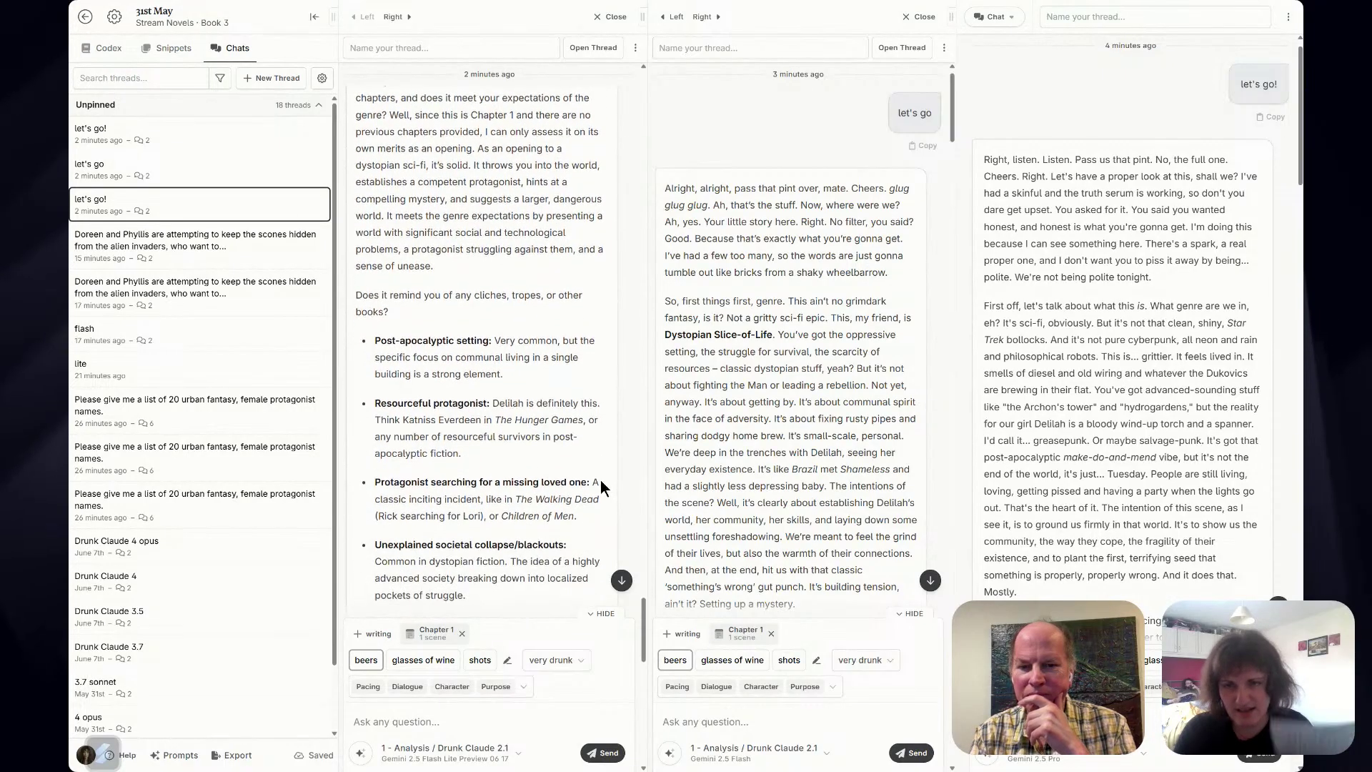
{"action": "scroll", "coordinate": [593, 483], "scroll_direction": "down", "scroll_amount": 1}
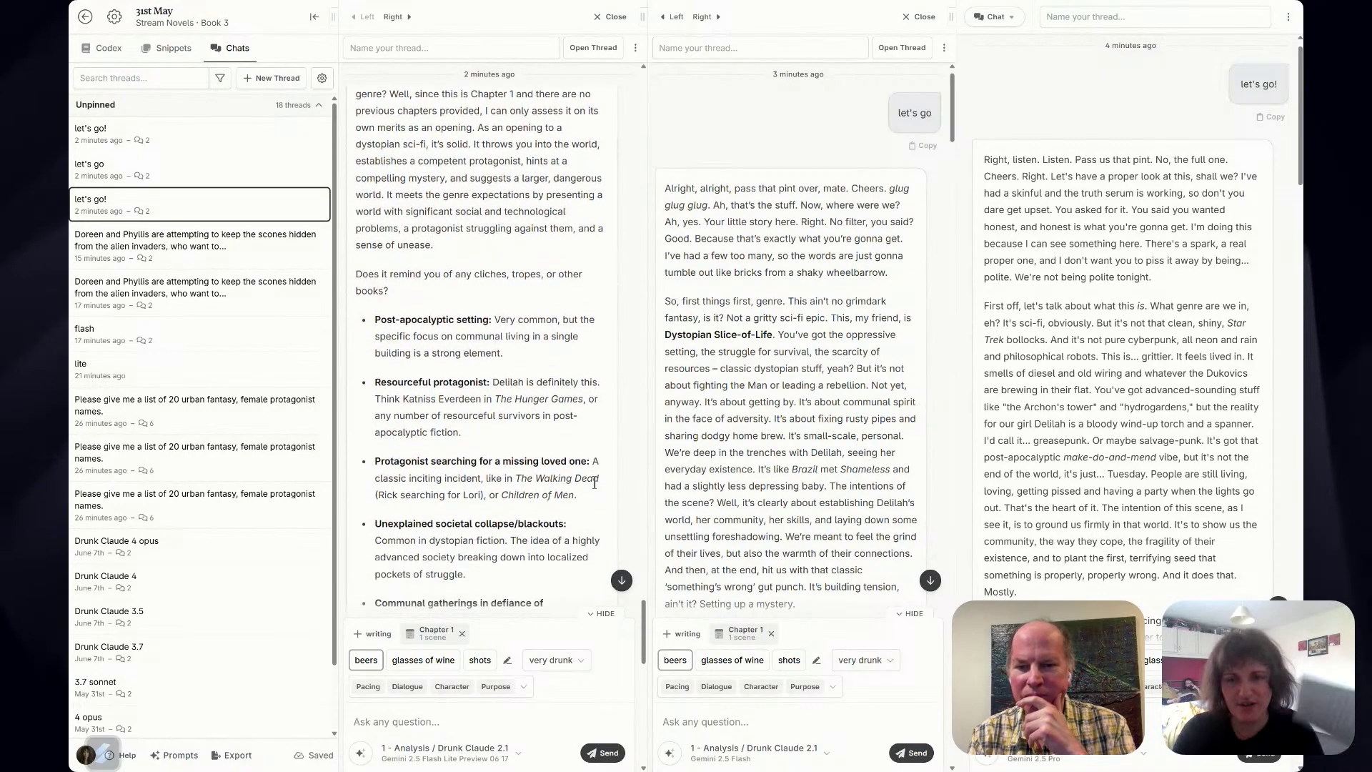
{"action": "scroll", "coordinate": [590, 484], "scroll_direction": "down", "scroll_amount": 1}
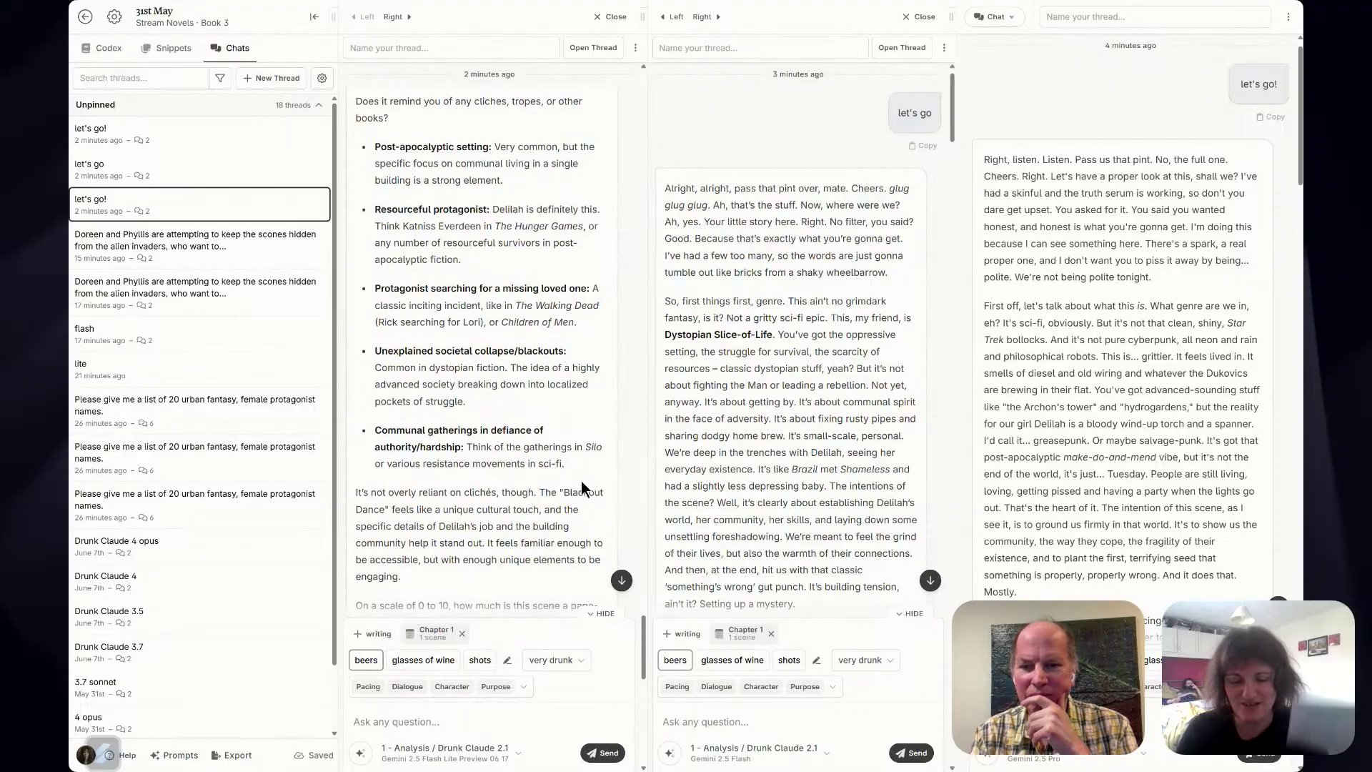
{"action": "scroll", "coordinate": [577, 479], "scroll_direction": "down", "scroll_amount": 2}
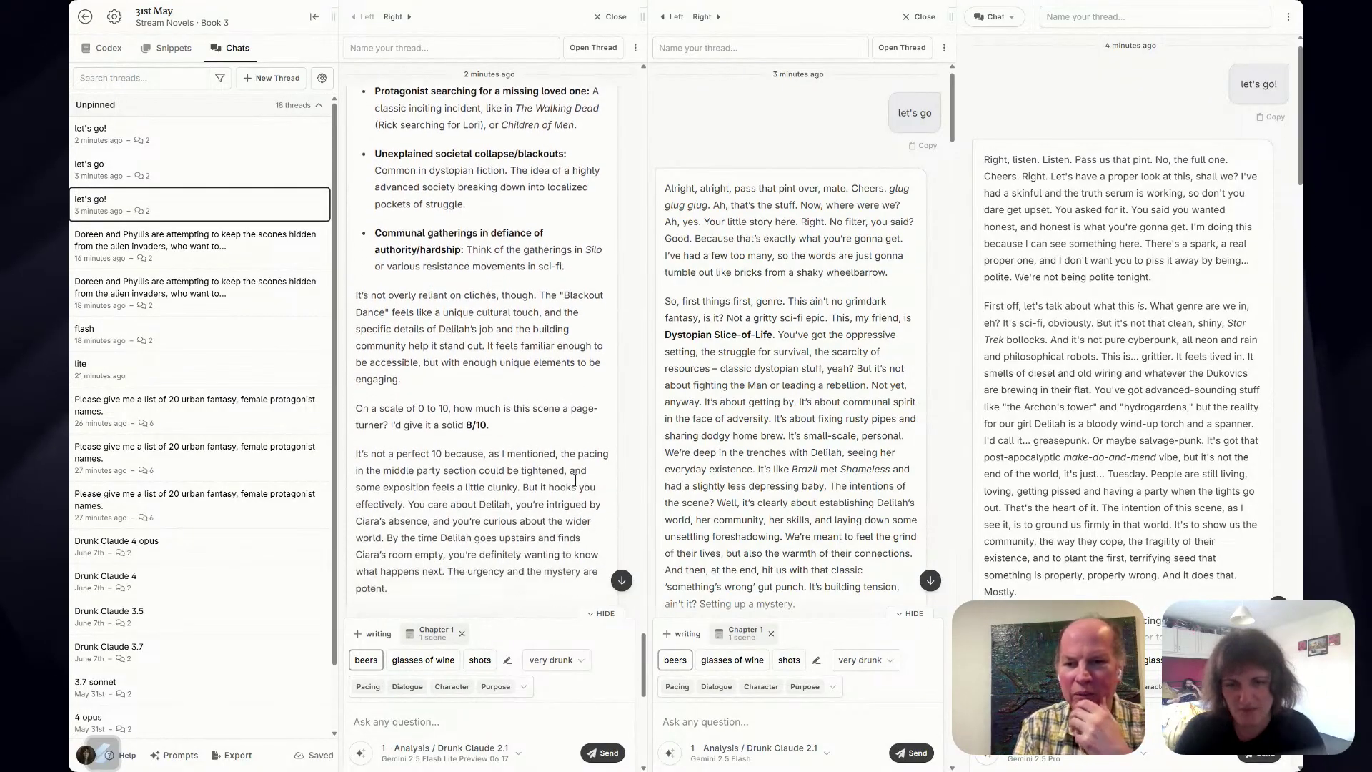
Read the Flash Lite reply's page-turner rating and its closing remarks through to the end of the message.
{"action": "scroll", "coordinate": [572, 482], "scroll_direction": "down", "scroll_amount": 3}
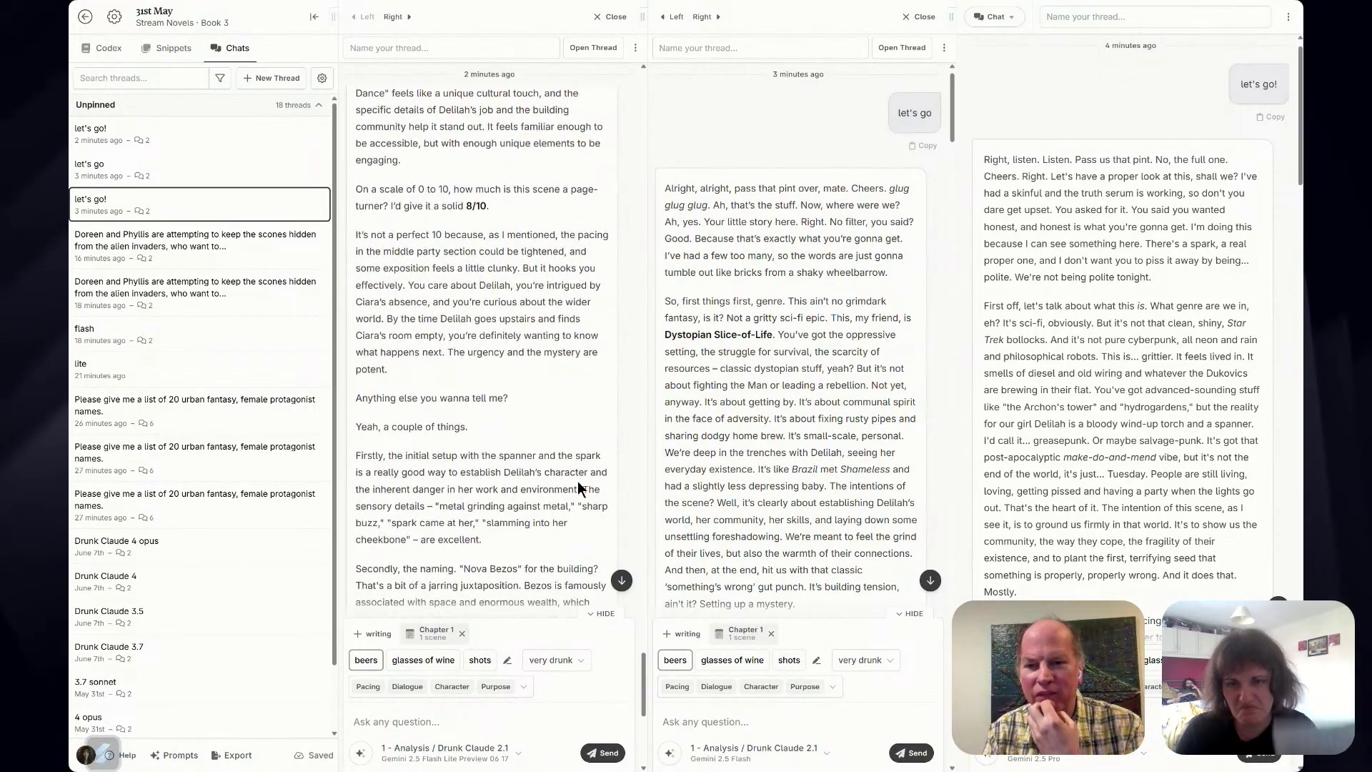
{"action": "scroll", "coordinate": [576, 480], "scroll_direction": "down", "scroll_amount": 2}
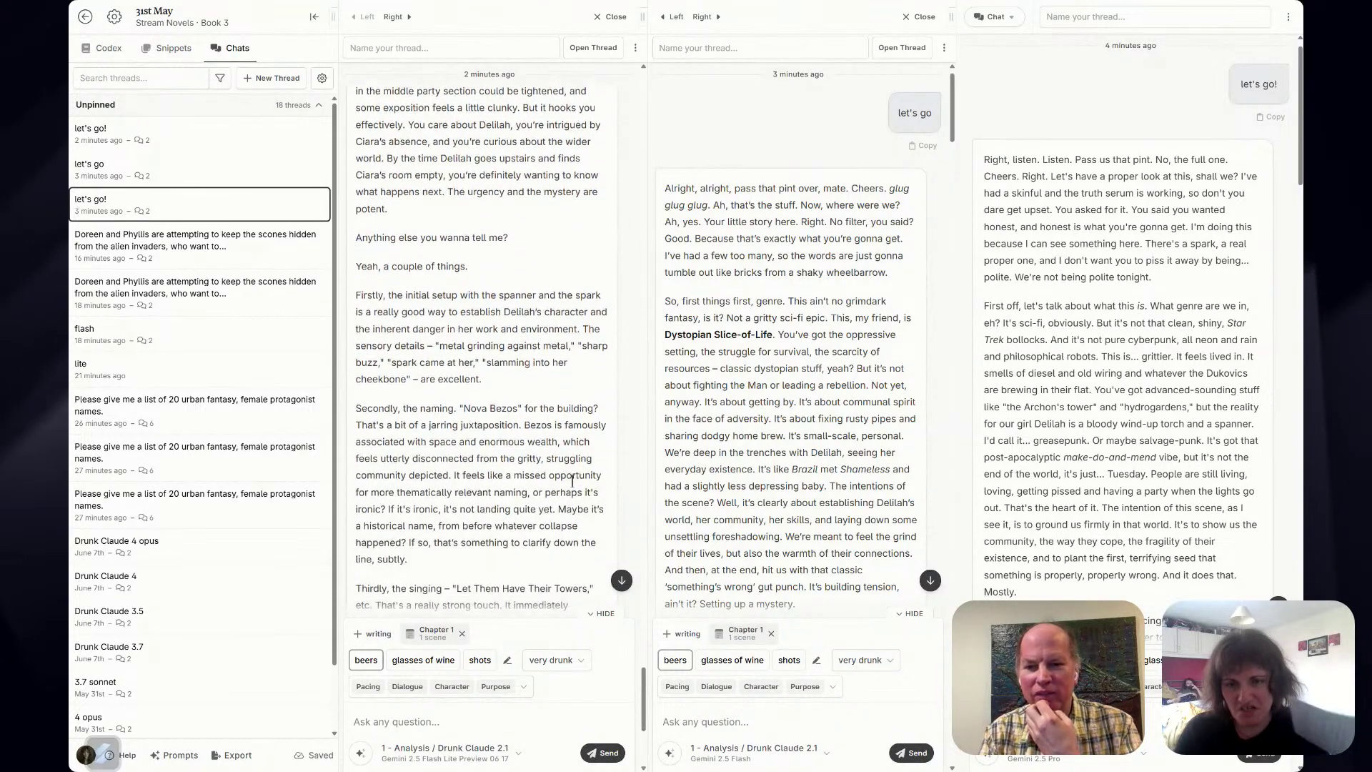
{"action": "scroll", "coordinate": [567, 482], "scroll_direction": "down", "scroll_amount": 1}
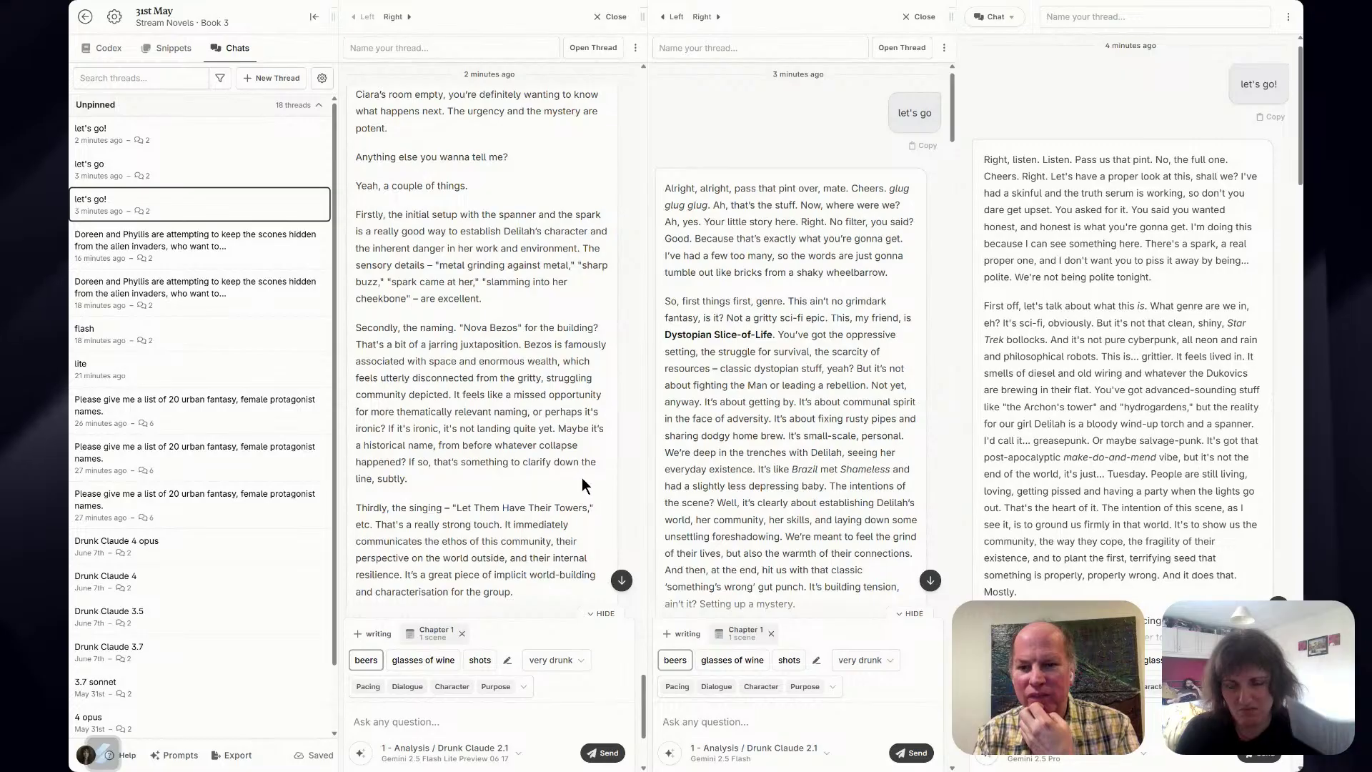
{"action": "scroll", "coordinate": [579, 479], "scroll_direction": "down", "scroll_amount": 1}
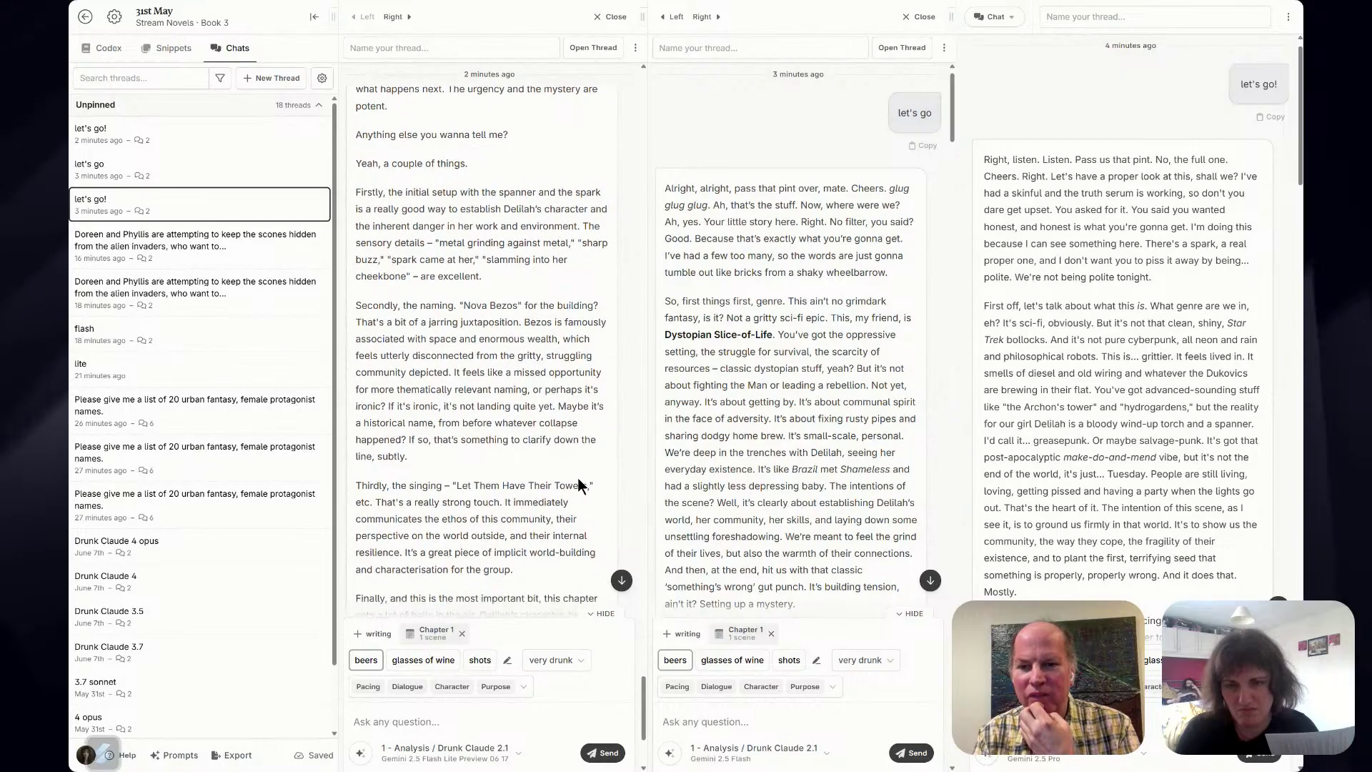
{"action": "scroll", "coordinate": [582, 478], "scroll_direction": "down", "scroll_amount": 1}
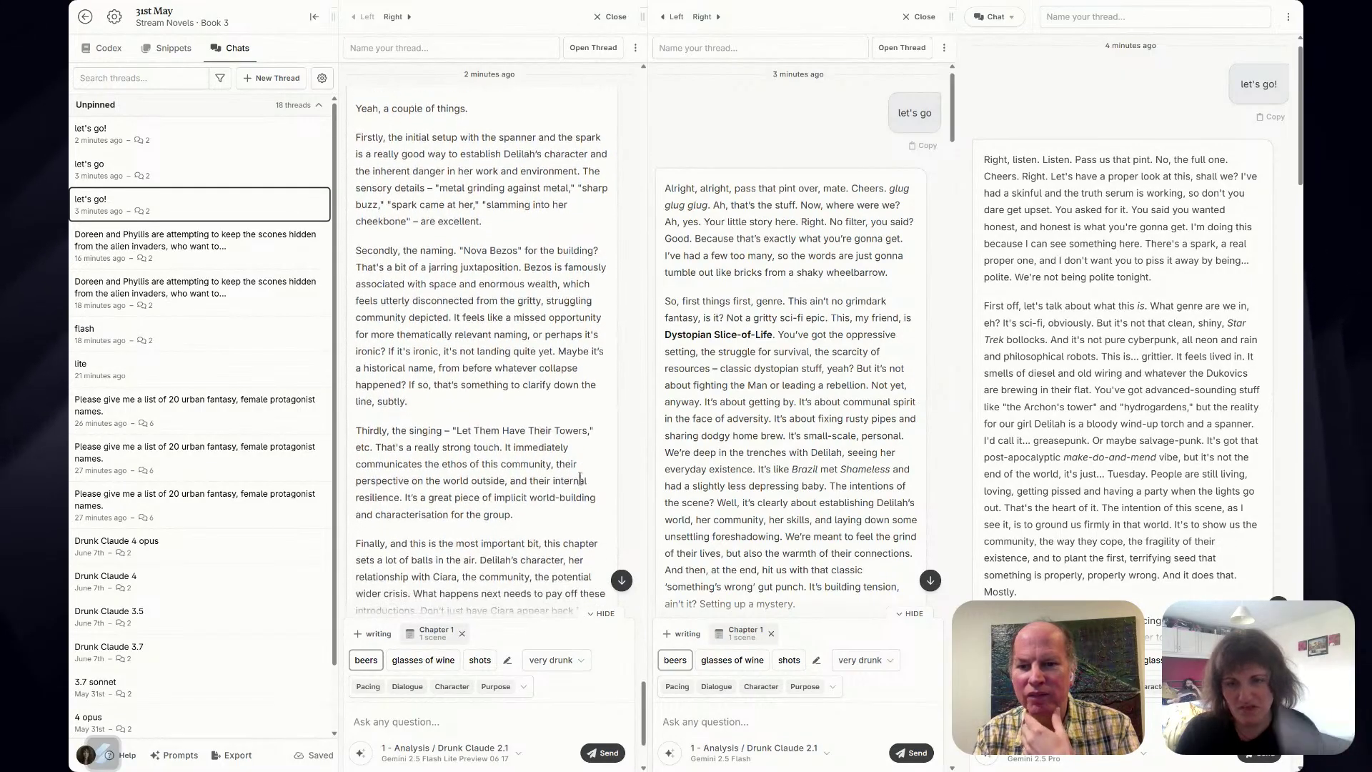
{"action": "scroll", "coordinate": [577, 481], "scroll_direction": "down", "scroll_amount": 3}
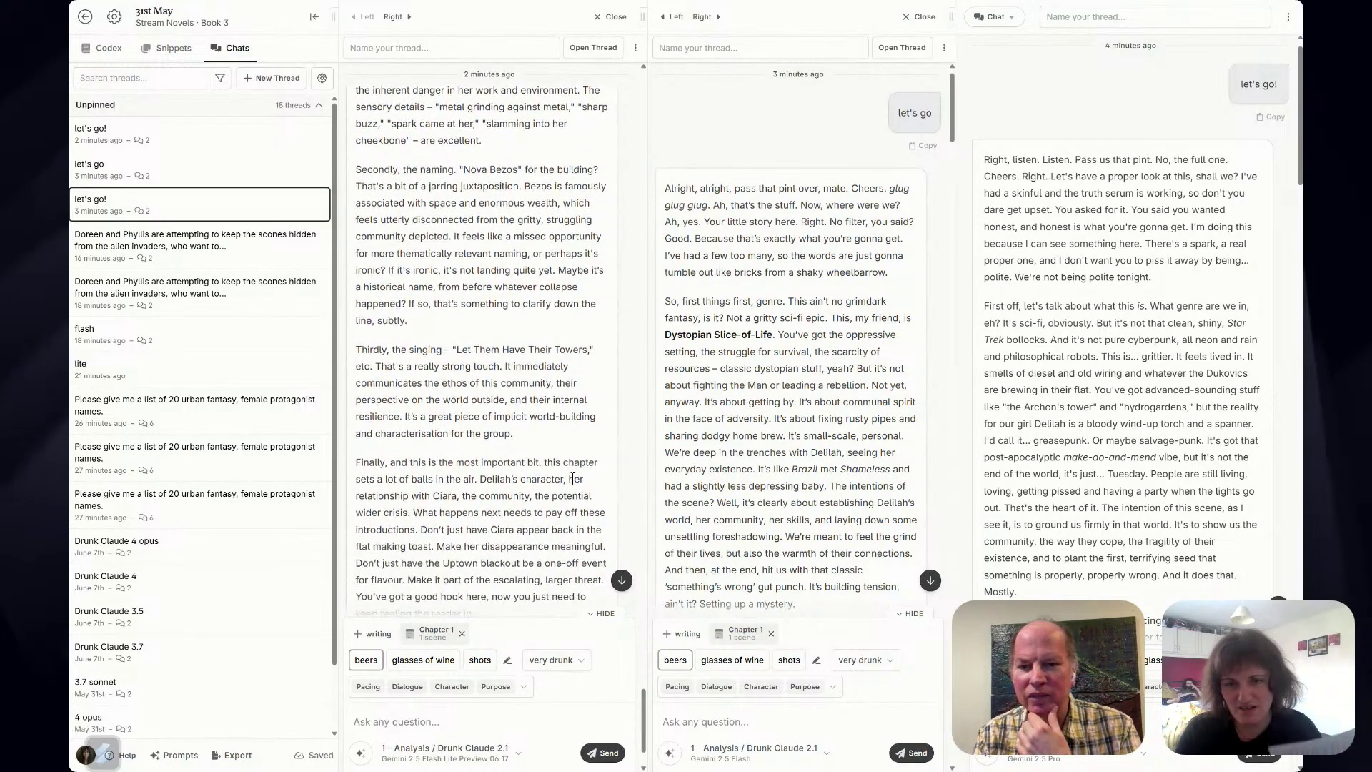
{"action": "scroll", "coordinate": [573, 481], "scroll_direction": "down", "scroll_amount": 1}
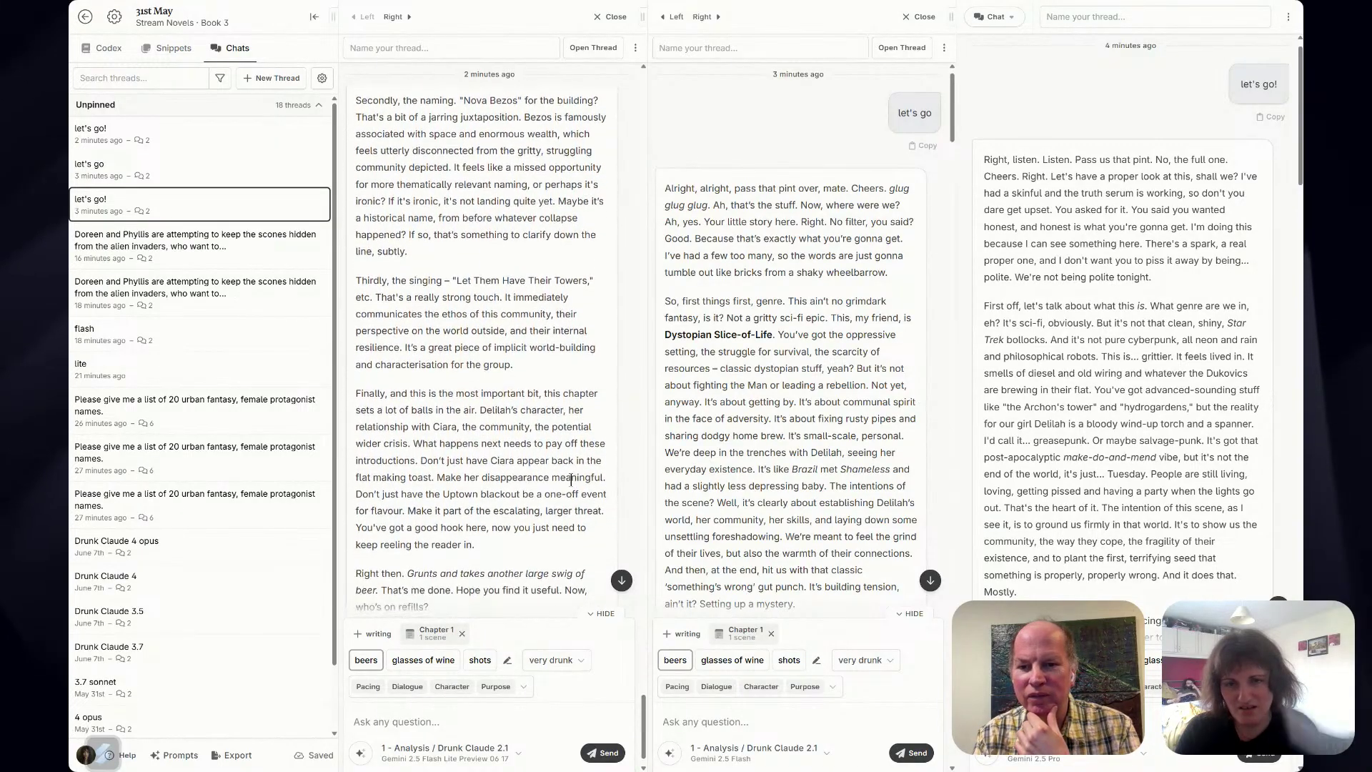
{"action": "scroll", "coordinate": [568, 478], "scroll_direction": "down", "scroll_amount": 1}
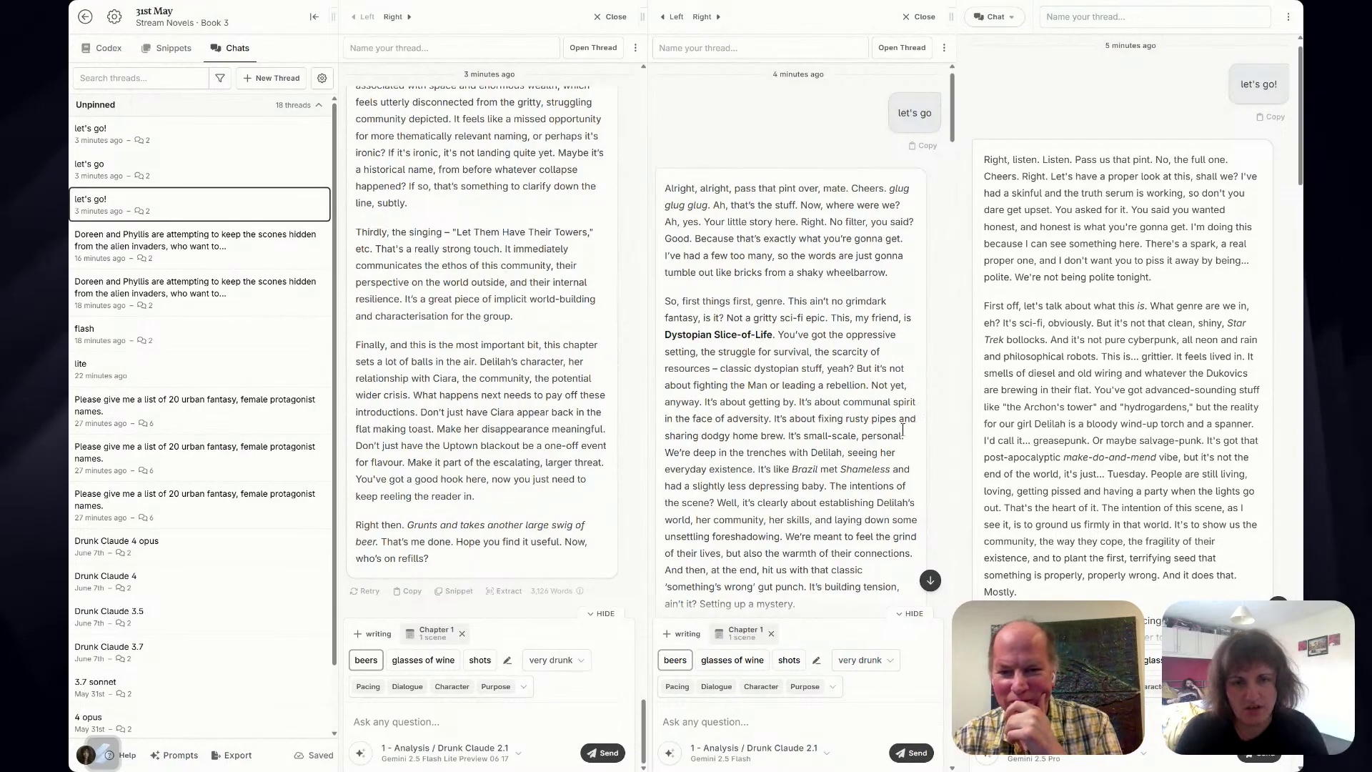
Read the Gemini 2.5 Flash reply's opening and its verdict on the chapter's genre and the scene's intentions.
{"action": "scroll", "coordinate": [898, 429], "scroll_direction": "down", "scroll_amount": 1}
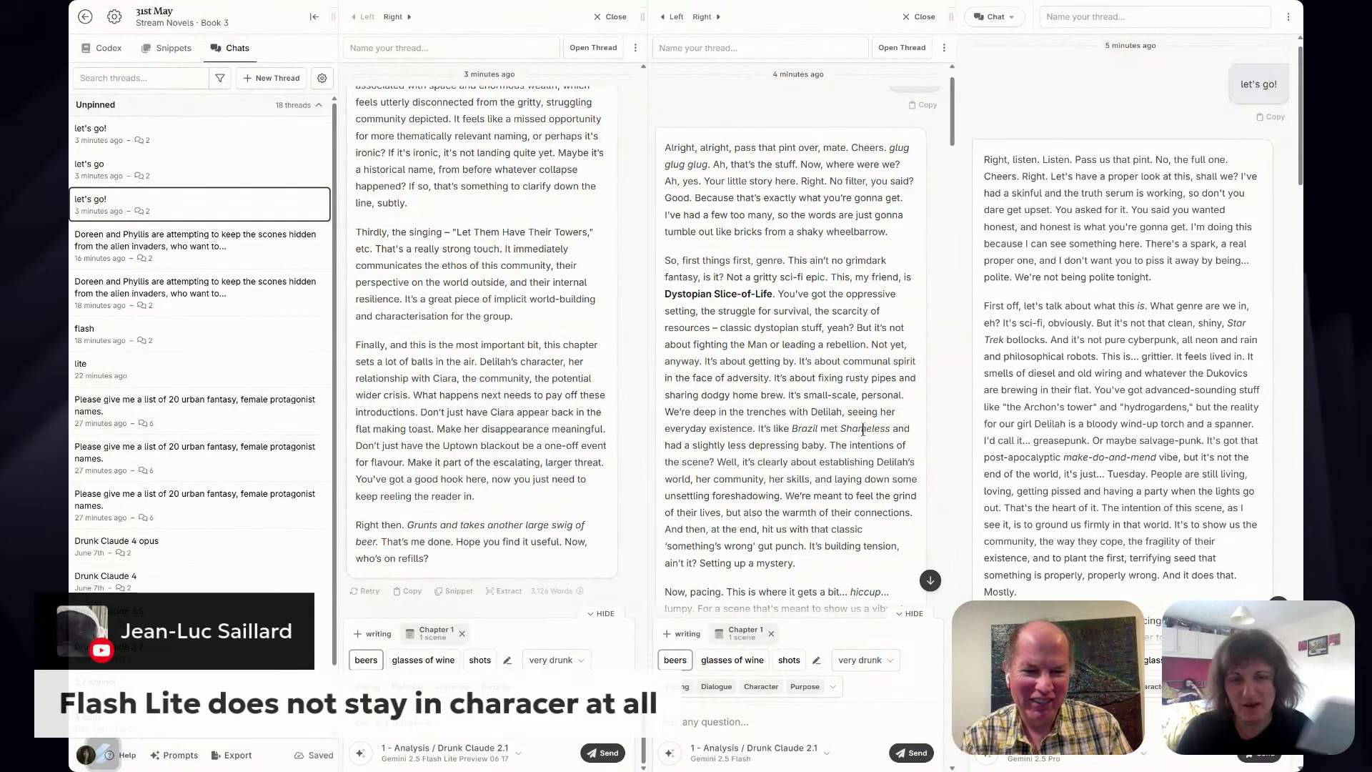
{"action": "scroll", "coordinate": [864, 431], "scroll_direction": "down", "scroll_amount": 1}
{"action": "scroll", "coordinate": [859, 431], "scroll_direction": "down", "scroll_amount": 1}
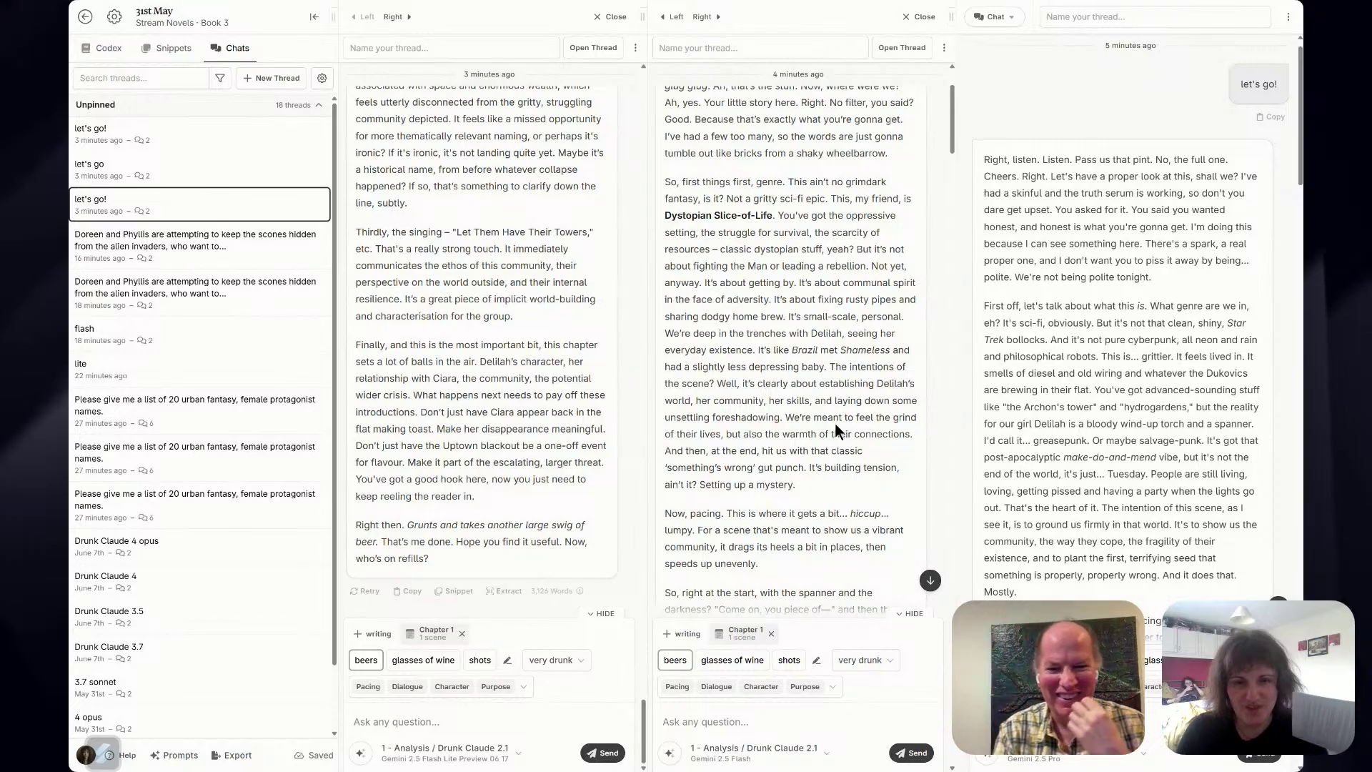
{"action": "scroll", "coordinate": [835, 423], "scroll_direction": "up", "scroll_amount": 1}
{"action": "scroll", "coordinate": [833, 423], "scroll_direction": "down", "scroll_amount": 1}
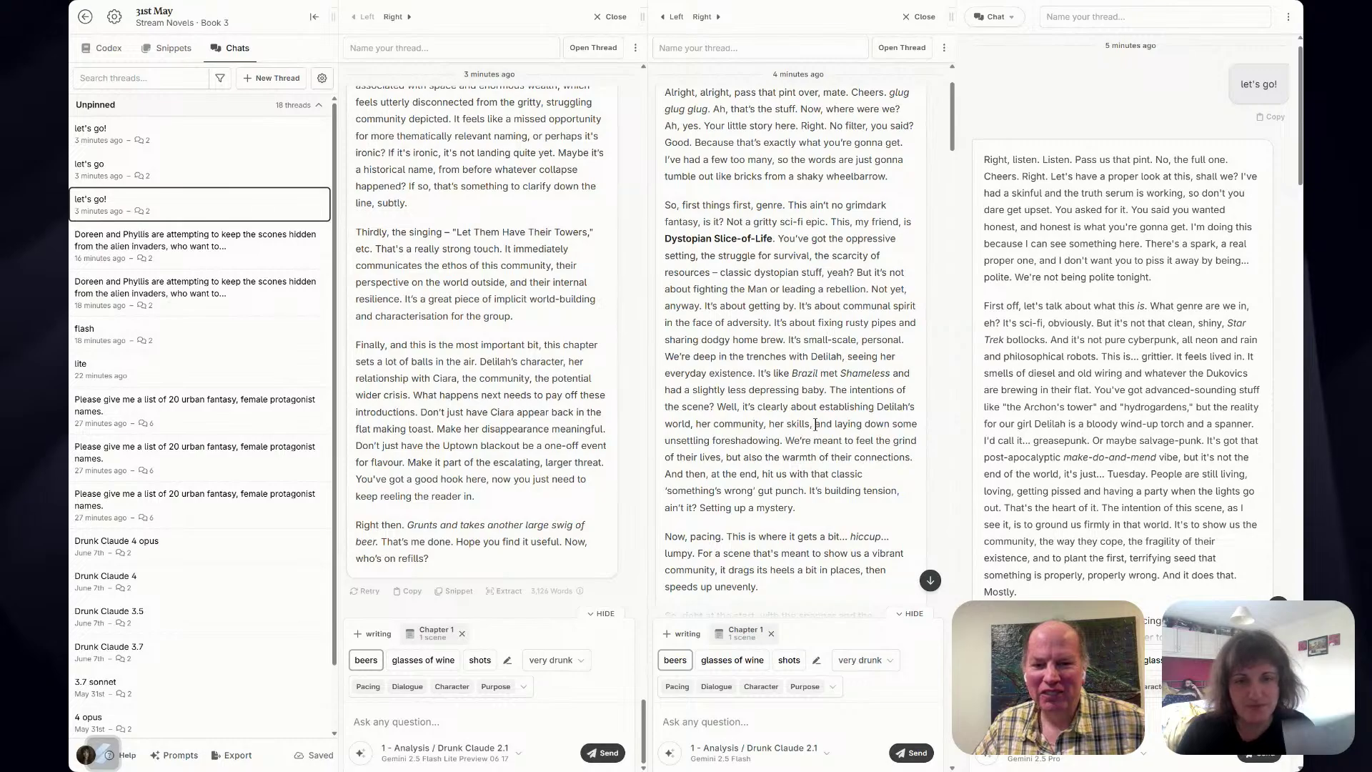
{"action": "scroll", "coordinate": [816, 425], "scroll_direction": "down", "scroll_amount": 2}
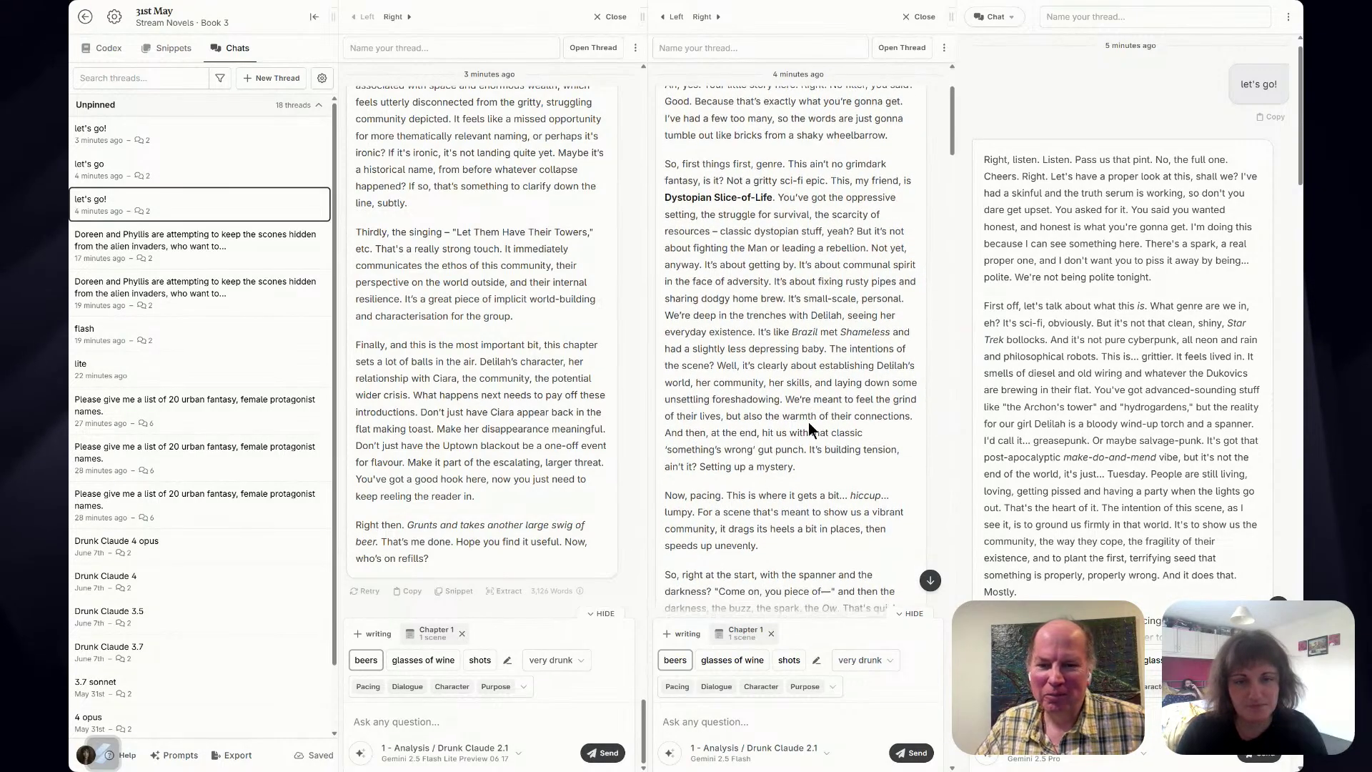
{"action": "scroll", "coordinate": [808, 428], "scroll_direction": "down", "scroll_amount": 3}
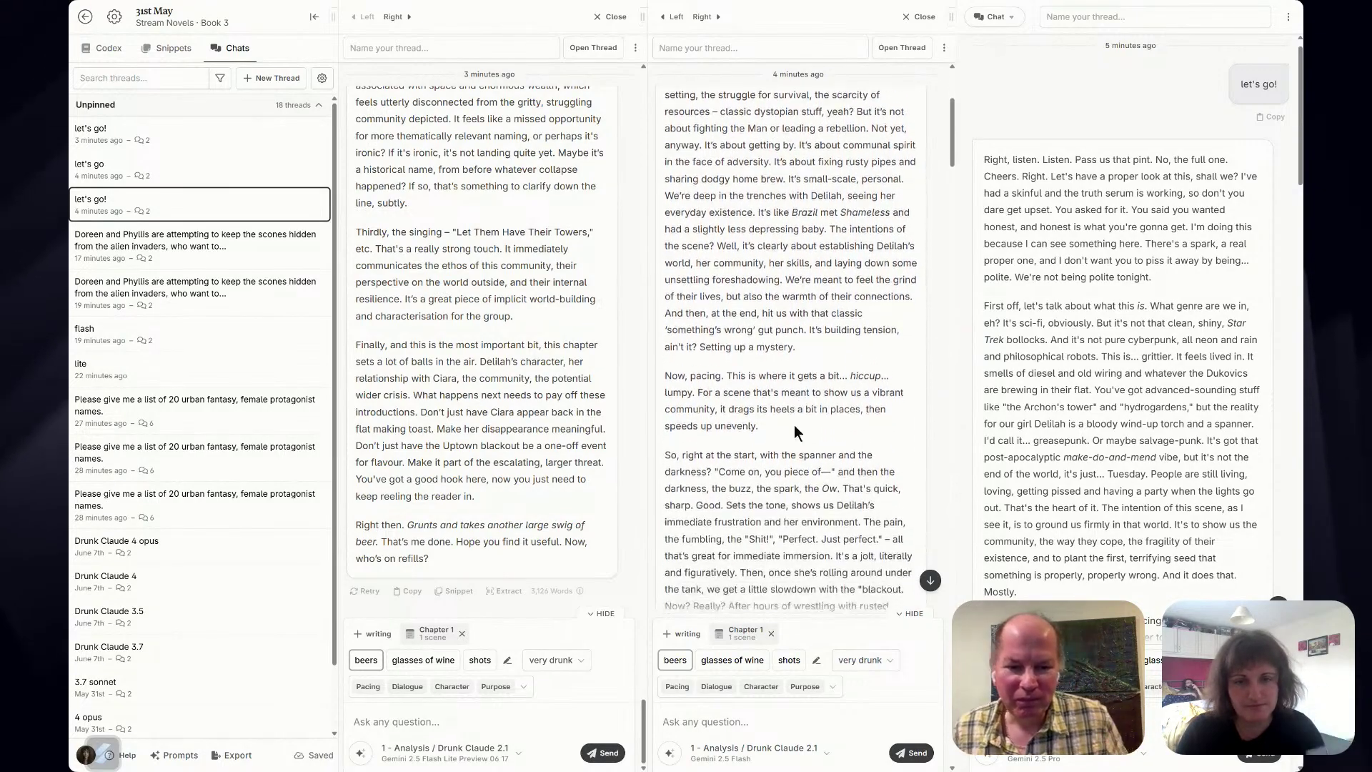
Read the Flash reply's pacing feedback, from the opening repair through the blackout party to the Uptown conversation.
{"action": "scroll", "coordinate": [795, 424], "scroll_direction": "down", "scroll_amount": 1}
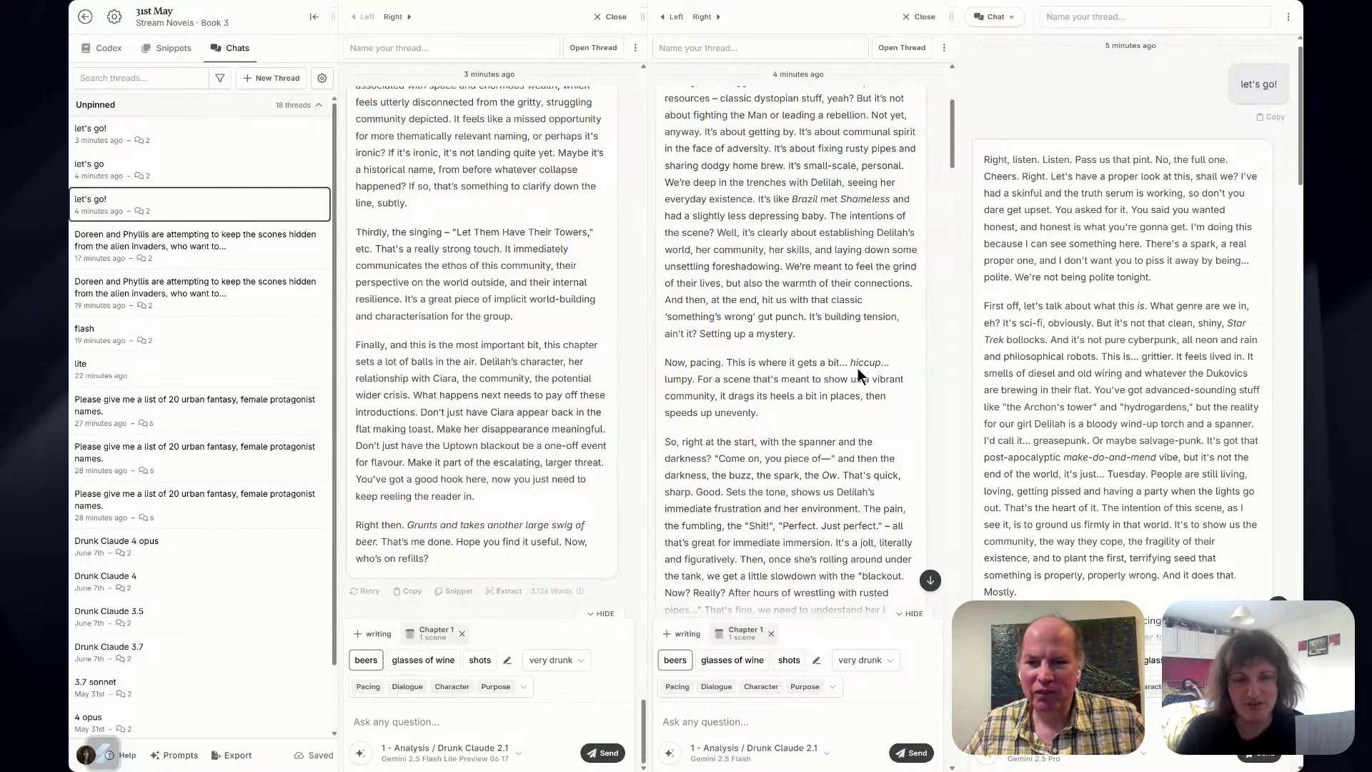
{"action": "scroll", "coordinate": [894, 440], "scroll_direction": "down", "scroll_amount": 2}
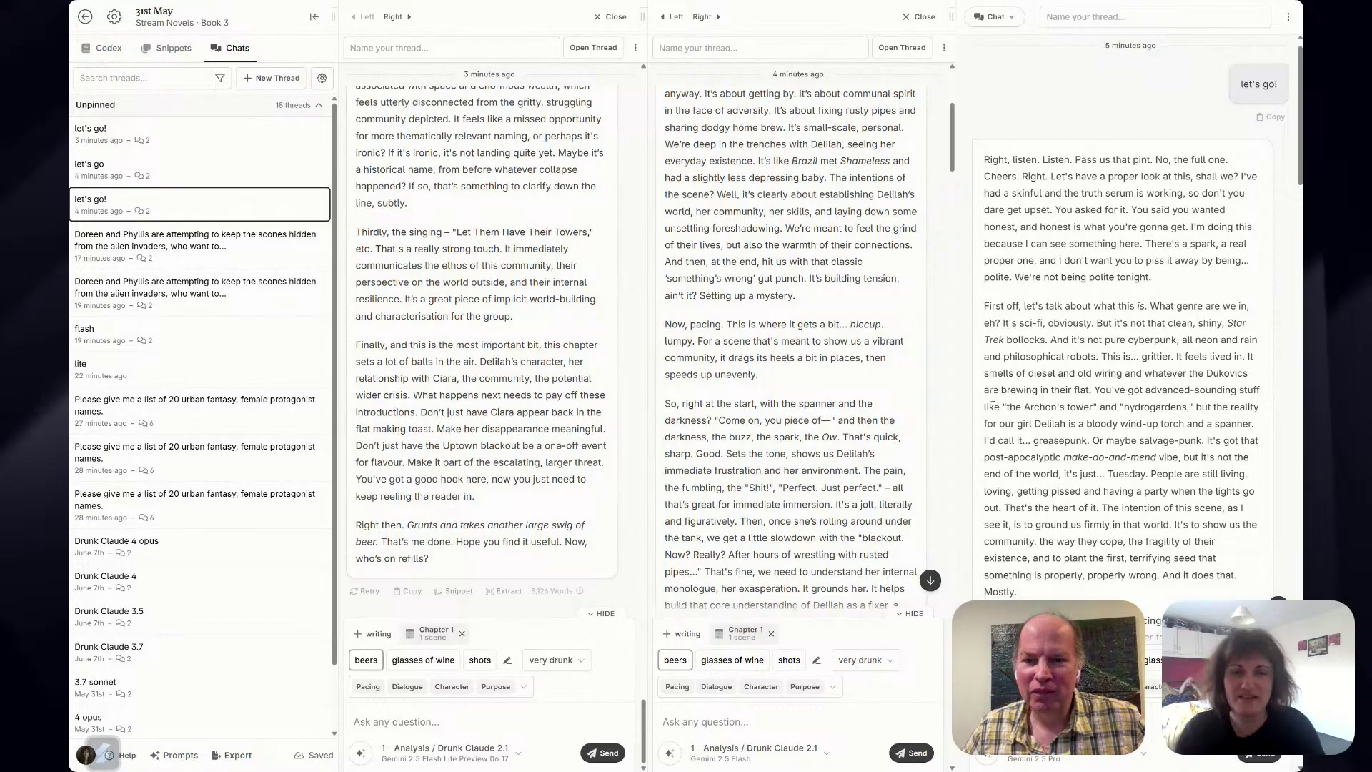
{"action": "scroll", "coordinate": [858, 397], "scroll_direction": "down", "scroll_amount": 5}
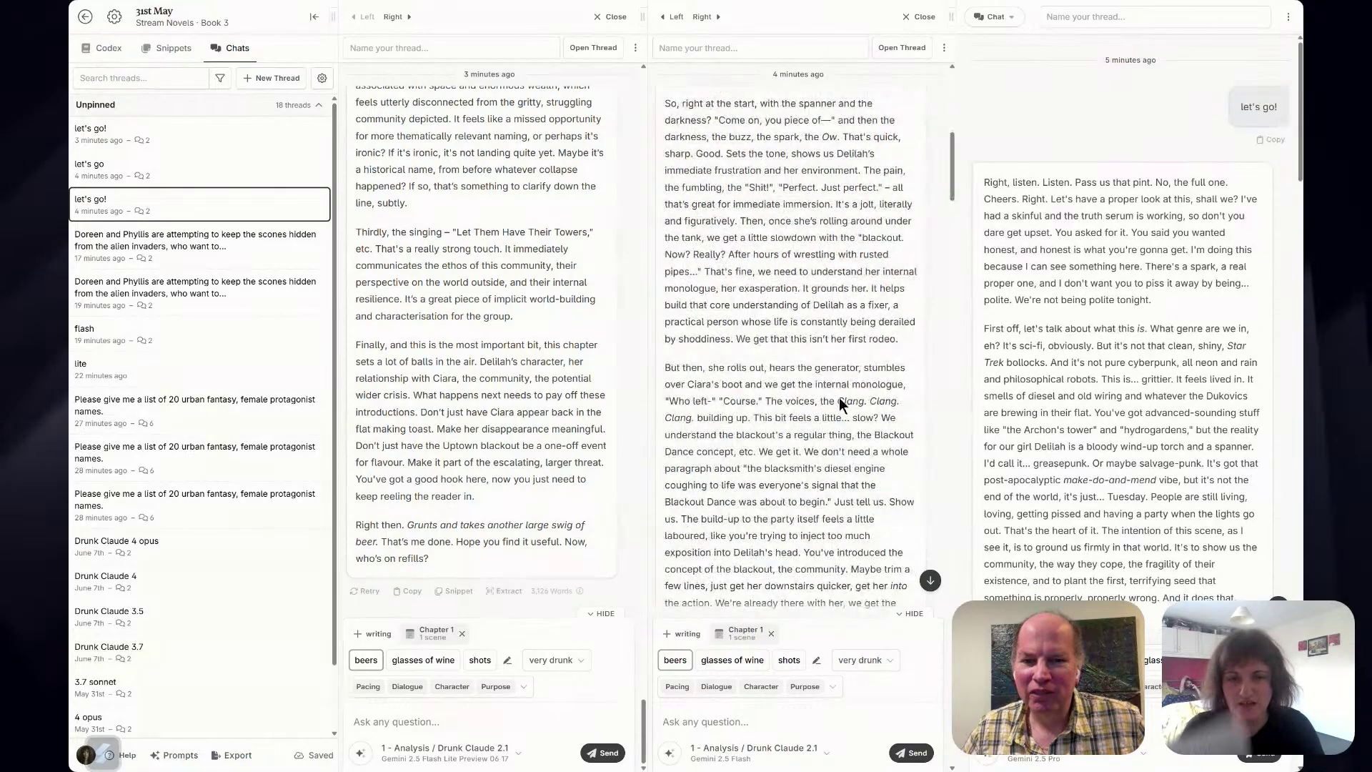
{"action": "scroll", "coordinate": [839, 401], "scroll_direction": "down", "scroll_amount": 10}
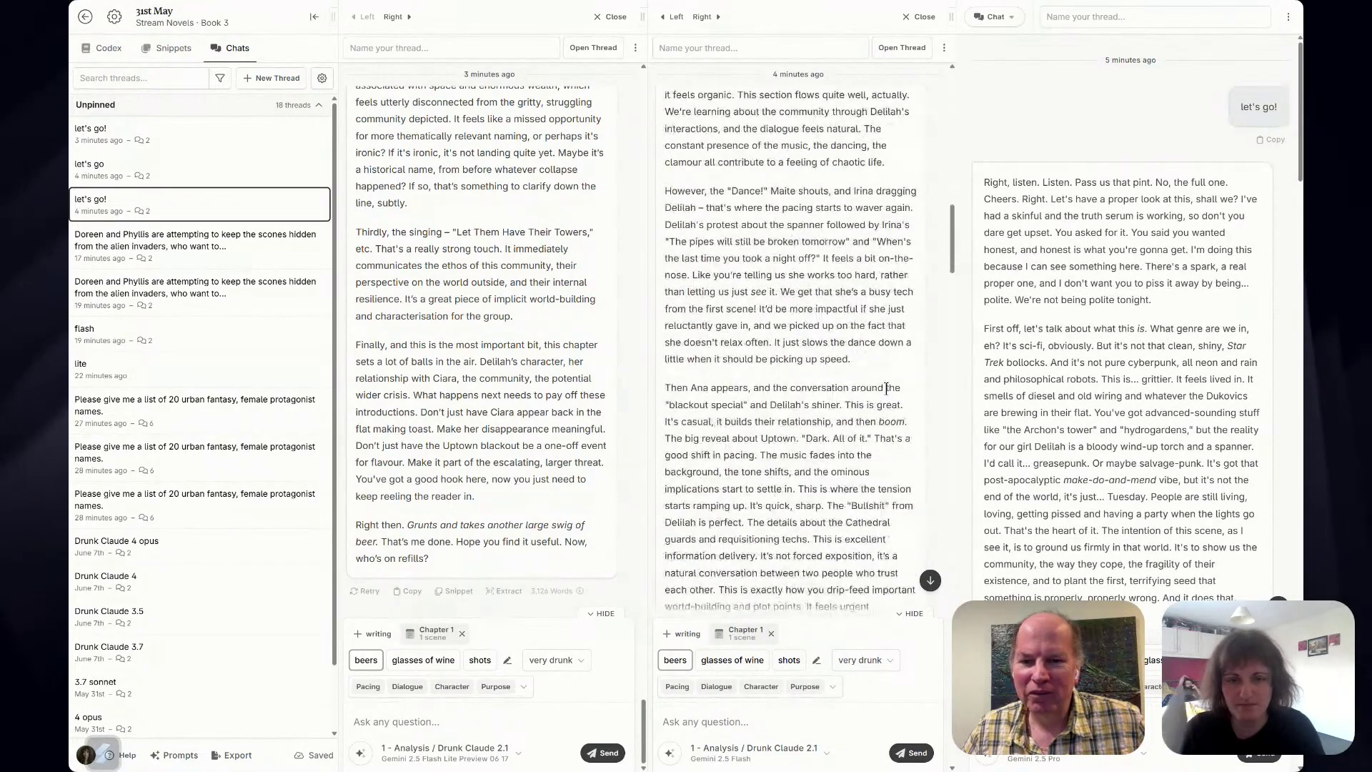
Read the Flash reply's feedback on Delilah, Ana, the community characters and Ciara, and on the dialogue.
{"action": "scroll", "coordinate": [886, 388], "scroll_direction": "down", "scroll_amount": 8}
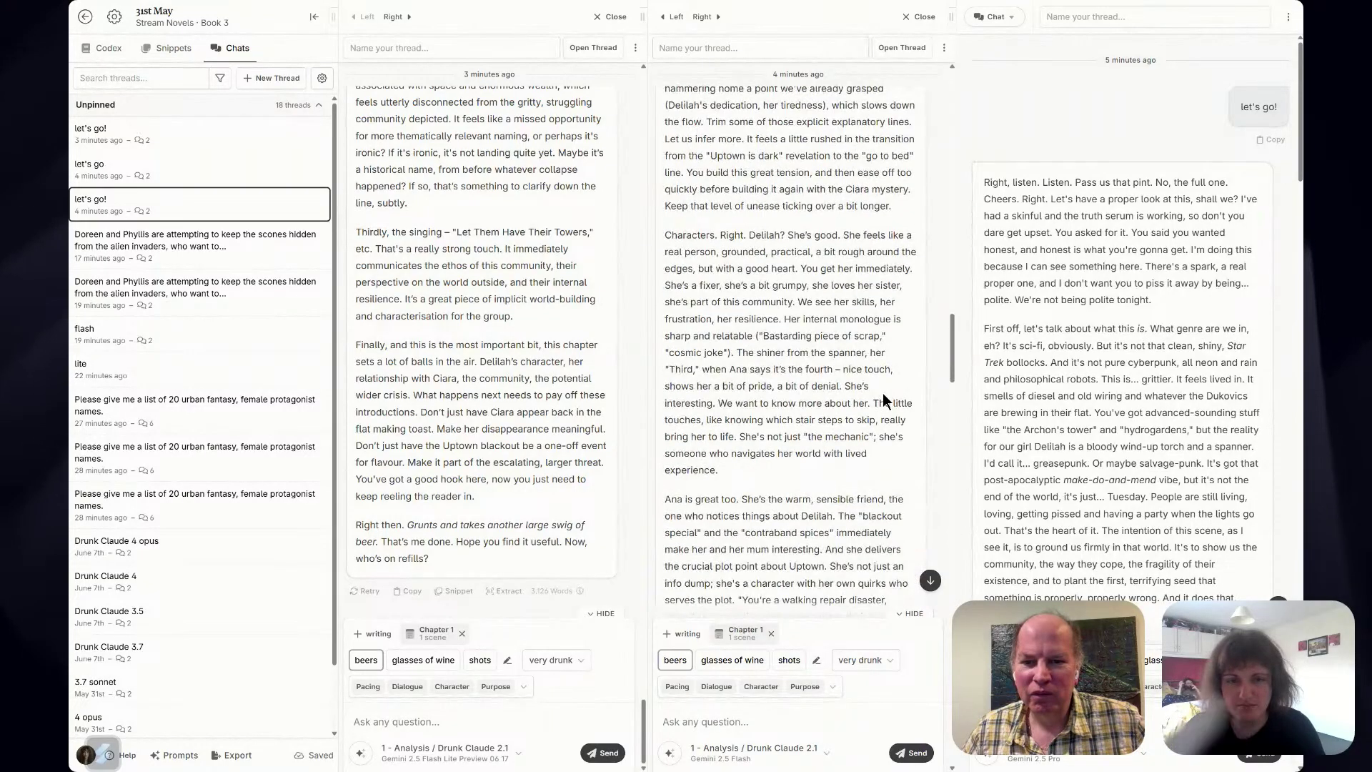
{"action": "scroll", "coordinate": [882, 393], "scroll_direction": "down", "scroll_amount": 8}
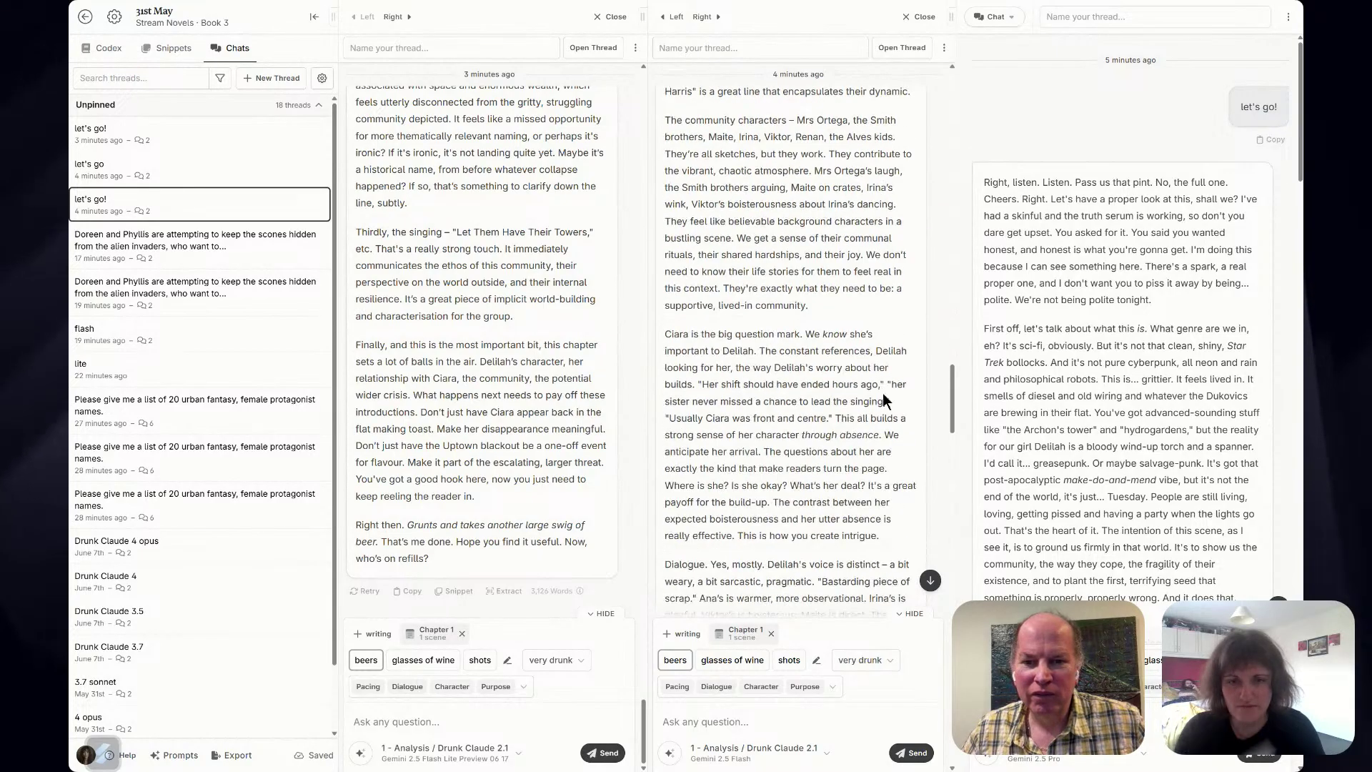
{"action": "scroll", "coordinate": [884, 393], "scroll_direction": "down", "scroll_amount": 1}
{"action": "scroll", "coordinate": [884, 394], "scroll_direction": "down", "scroll_amount": 2}
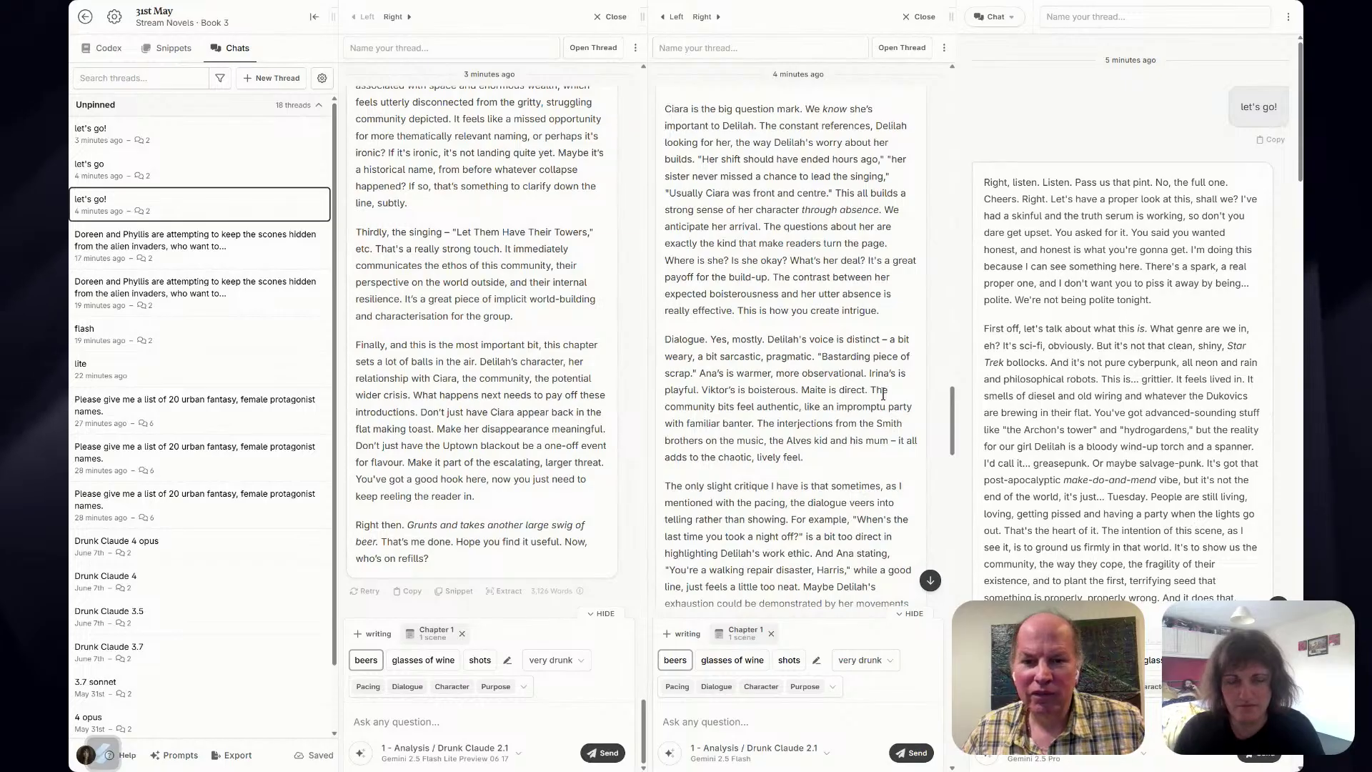
Read the Flash reply's story-purpose section on plot, Delilah's character arc, worldbuilding and relationships.
{"action": "scroll", "coordinate": [901, 294], "scroll_direction": "down", "scroll_amount": 8}
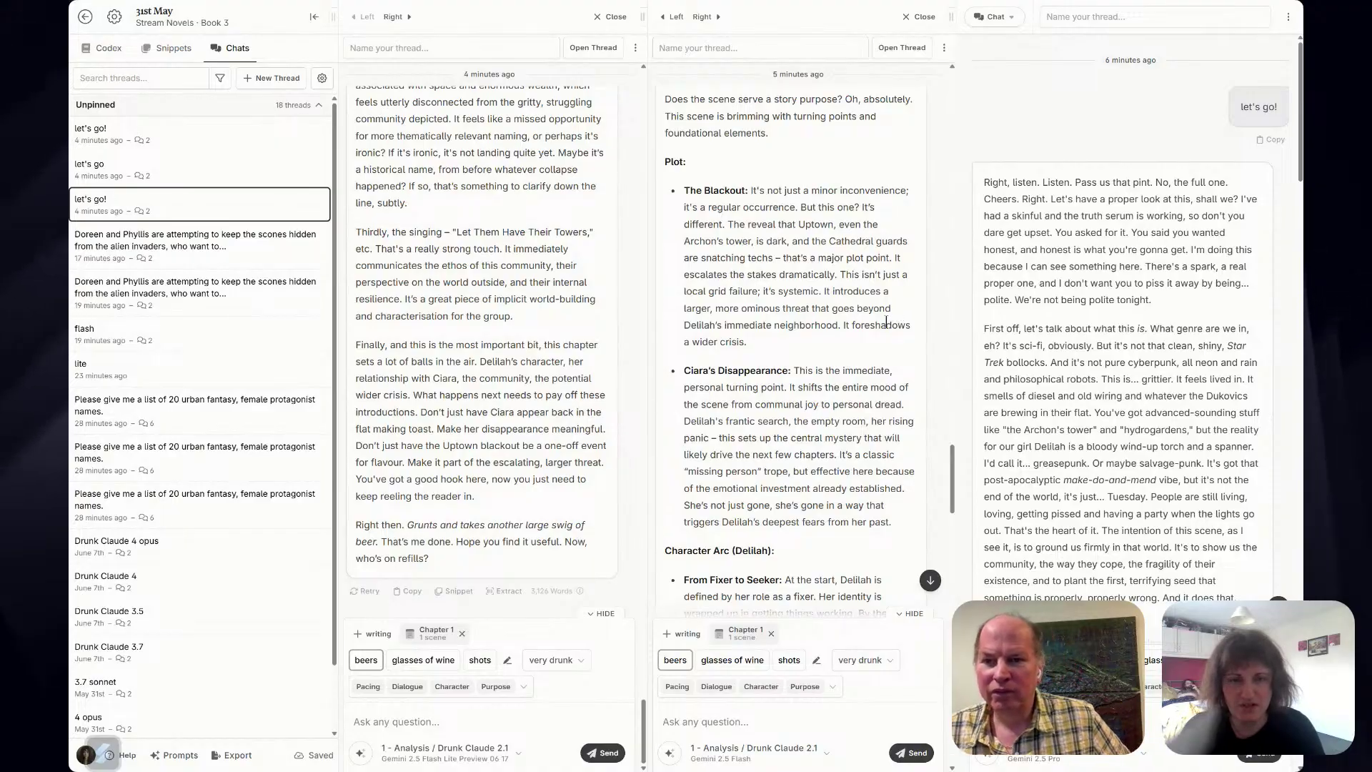
{"action": "scroll", "coordinate": [886, 323], "scroll_direction": "down", "scroll_amount": 2}
{"action": "scroll", "coordinate": [887, 324], "scroll_direction": "down", "scroll_amount": 3}
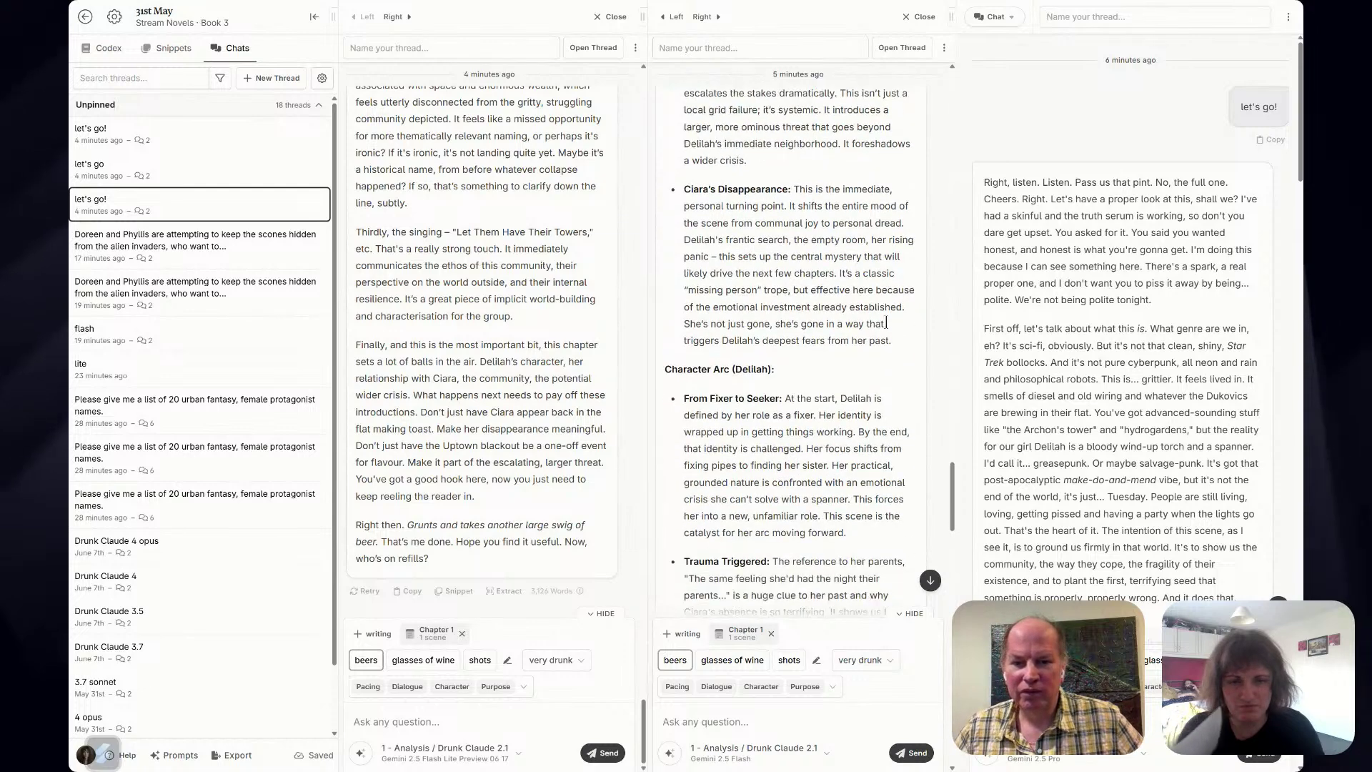
{"action": "scroll", "coordinate": [887, 323], "scroll_direction": "down", "scroll_amount": 3}
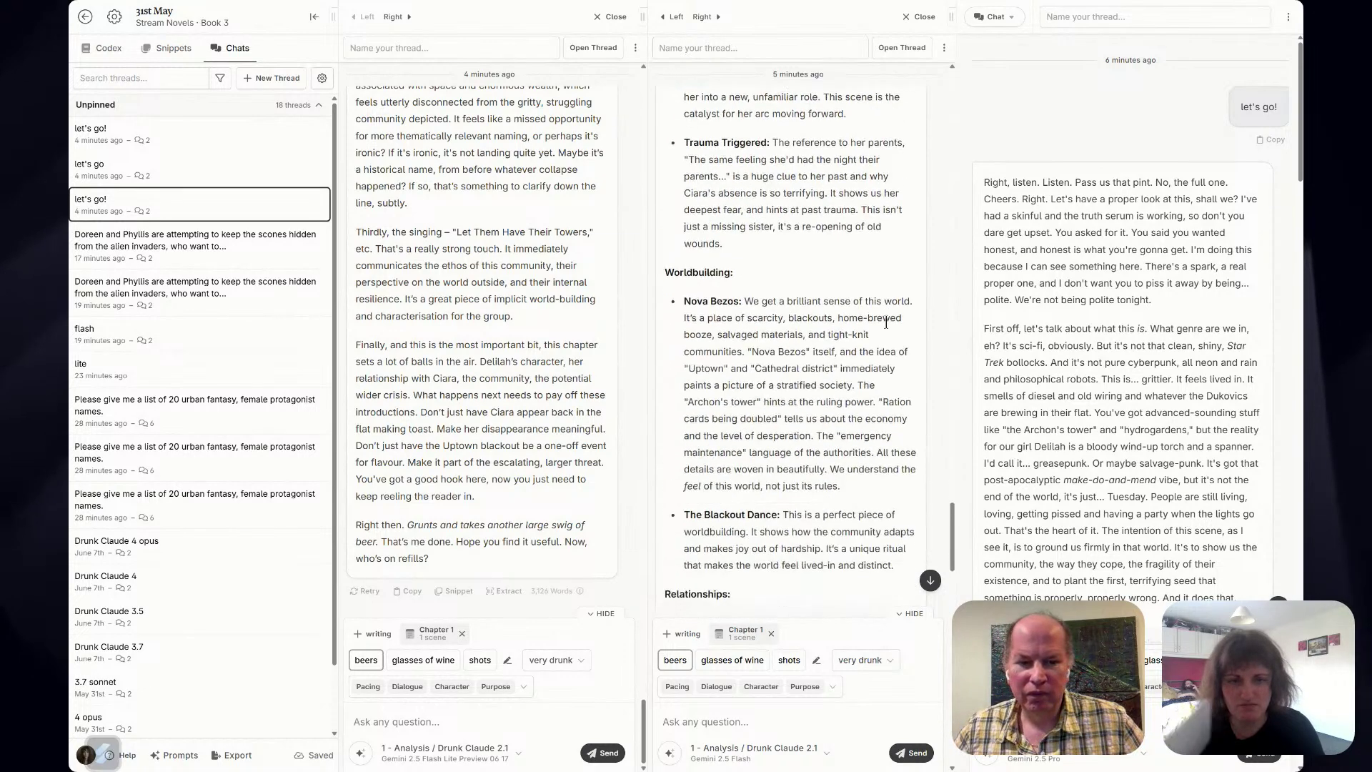
{"action": "scroll", "coordinate": [886, 323], "scroll_direction": "down", "scroll_amount": 2}
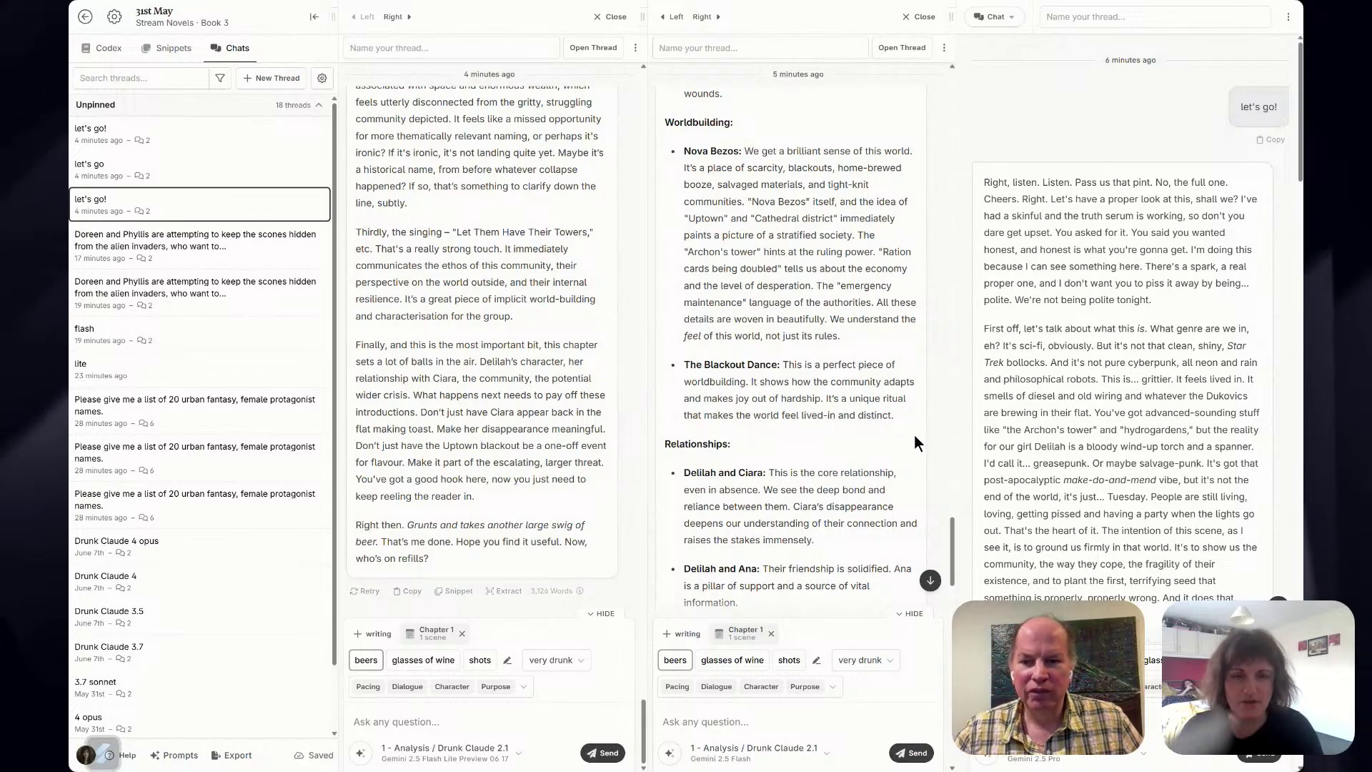
{"action": "scroll", "coordinate": [915, 436], "scroll_direction": "down", "scroll_amount": 1}
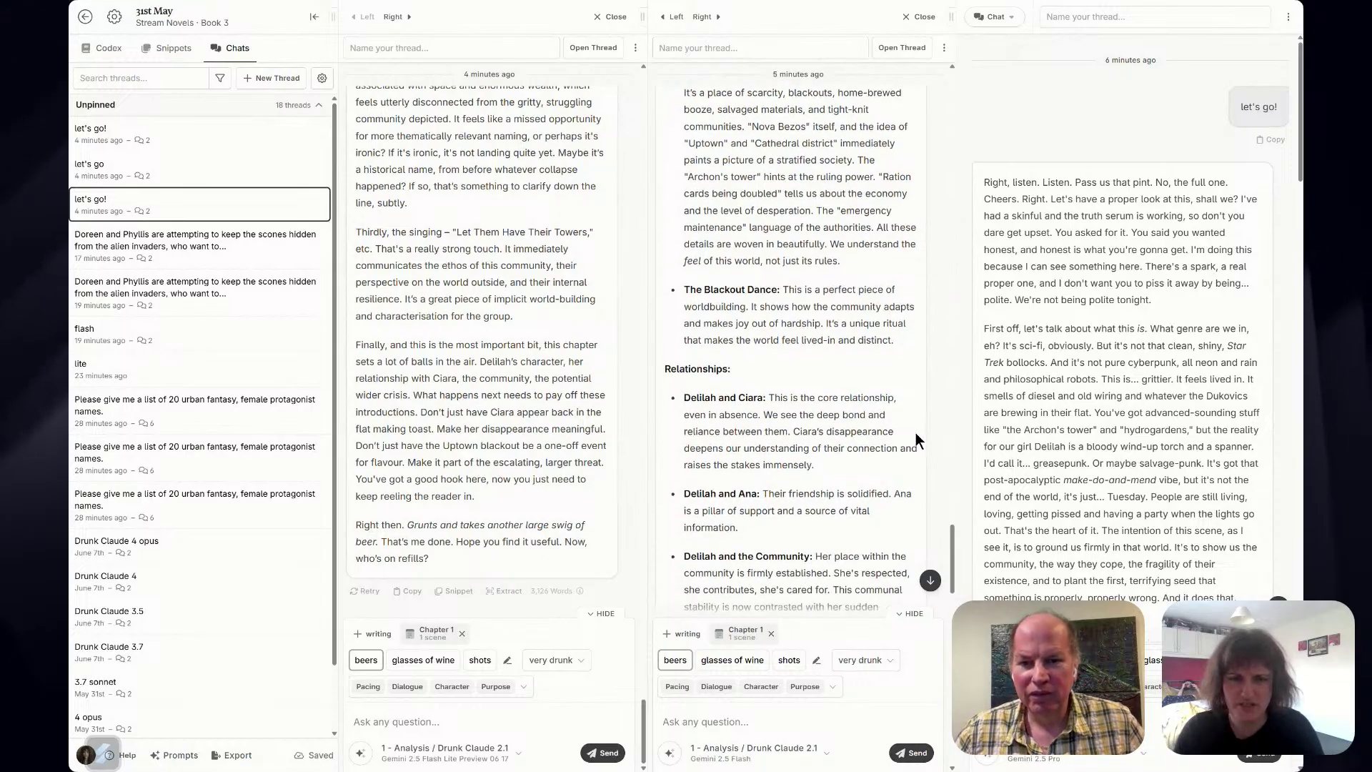
{"action": "scroll", "coordinate": [925, 420], "scroll_direction": "down", "scroll_amount": 2}
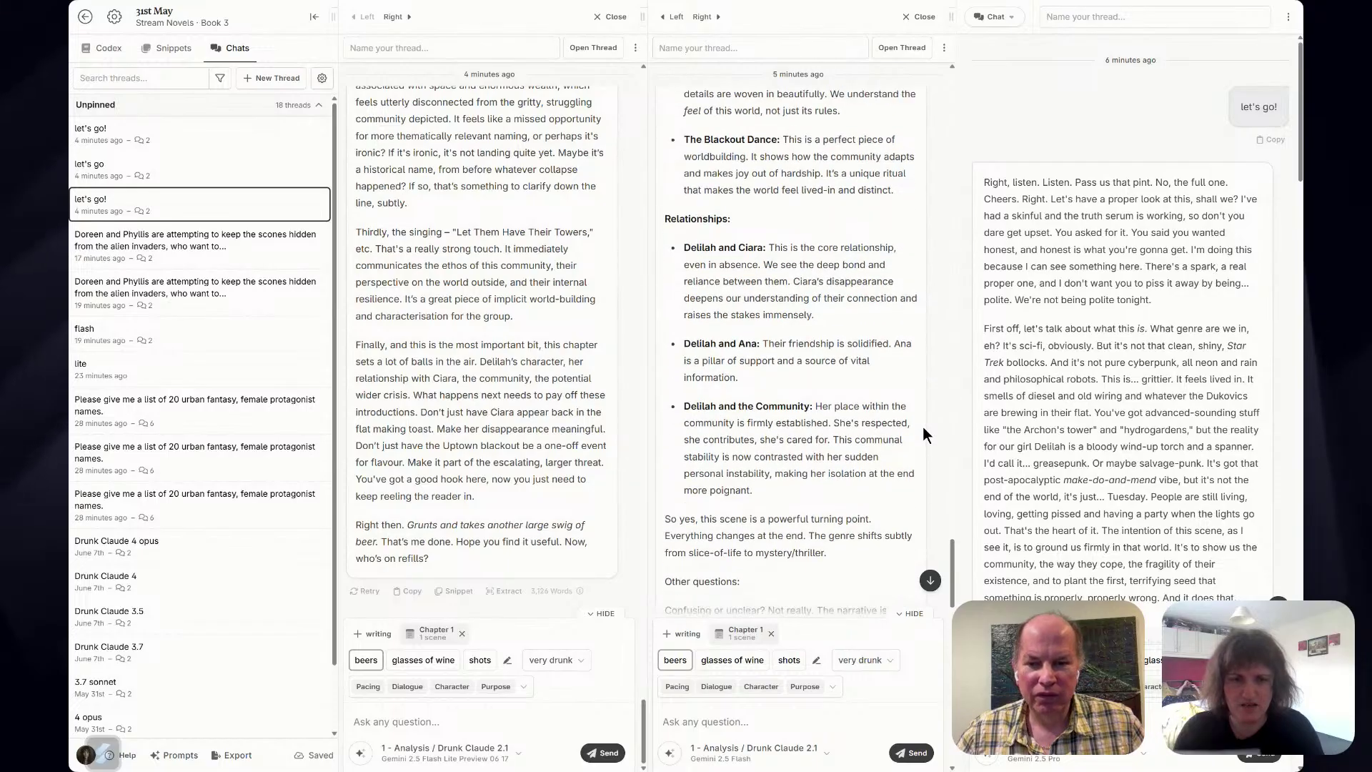
{"action": "scroll", "coordinate": [924, 428], "scroll_direction": "down", "scroll_amount": 1}
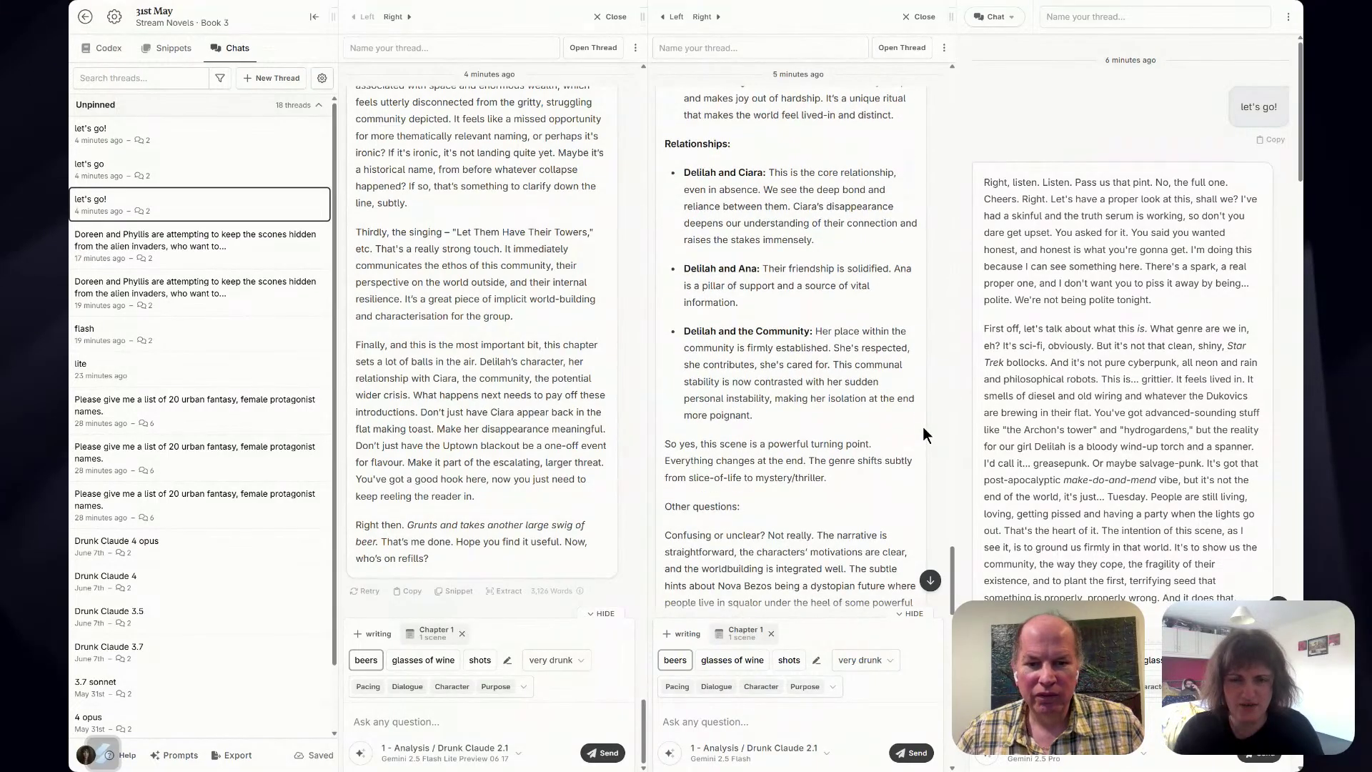
Read the Flash reply's answers on unclear, forced or rushed elements, what matters most, genre expectations, and clichés and tropes.
{"action": "scroll", "coordinate": [923, 428], "scroll_direction": "down", "scroll_amount": 2}
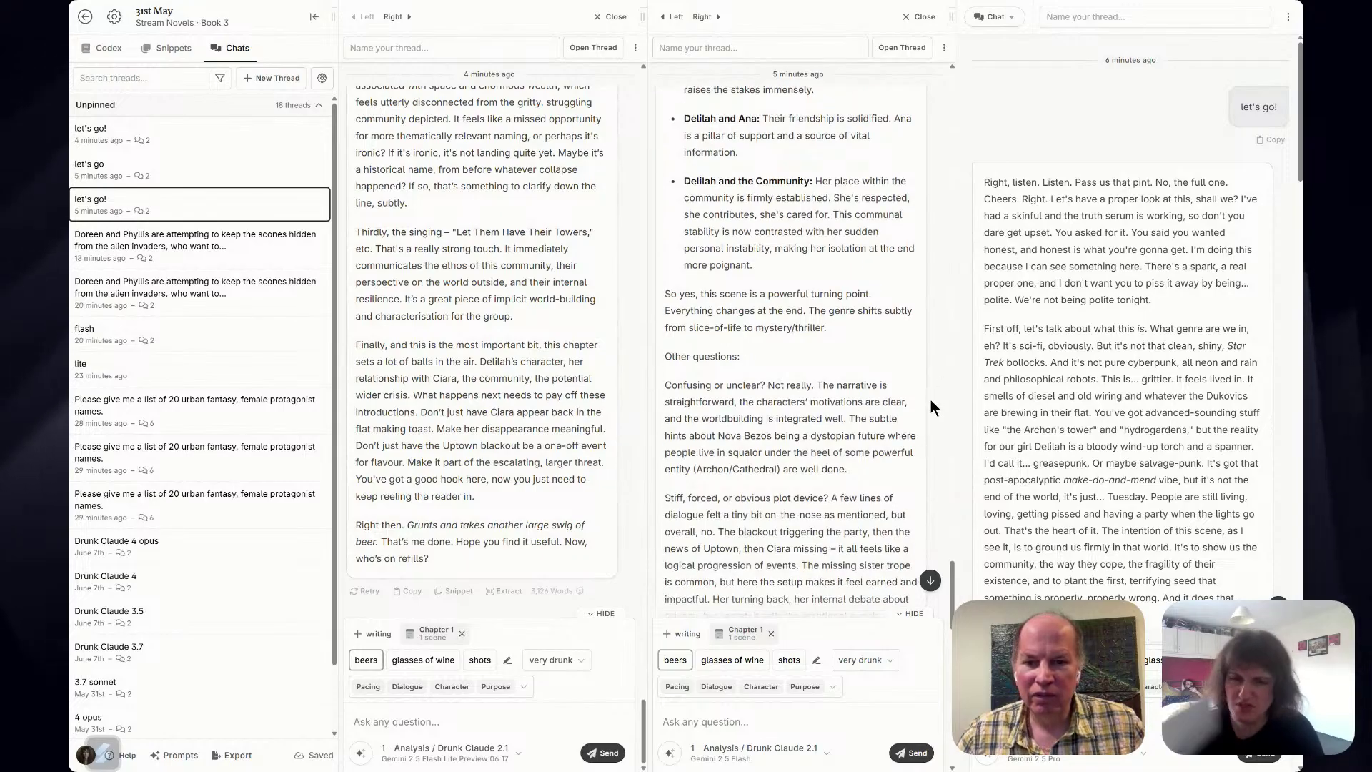
{"action": "scroll", "coordinate": [932, 392], "scroll_direction": "down", "scroll_amount": 1}
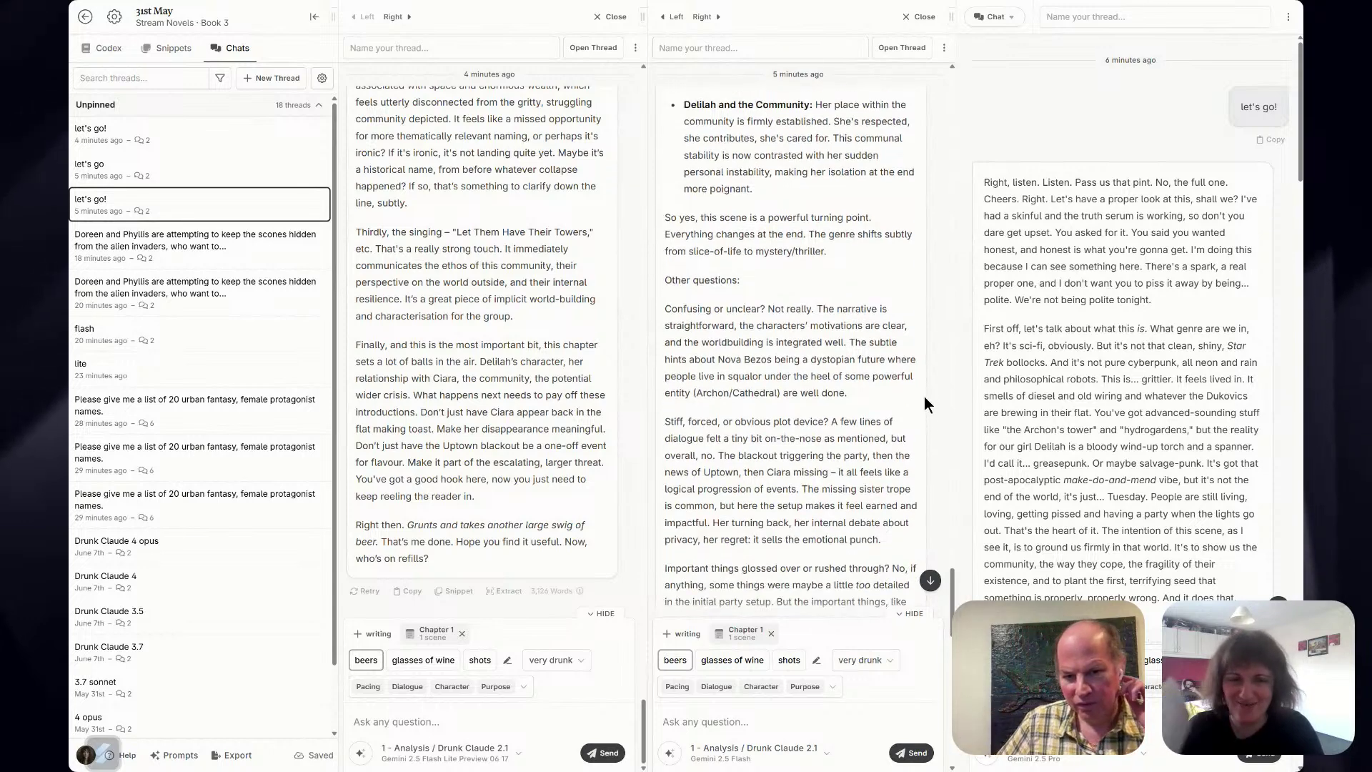
{"action": "scroll", "coordinate": [924, 396], "scroll_direction": "down", "scroll_amount": 1}
{"action": "scroll", "coordinate": [920, 392], "scroll_direction": "down", "scroll_amount": 6}
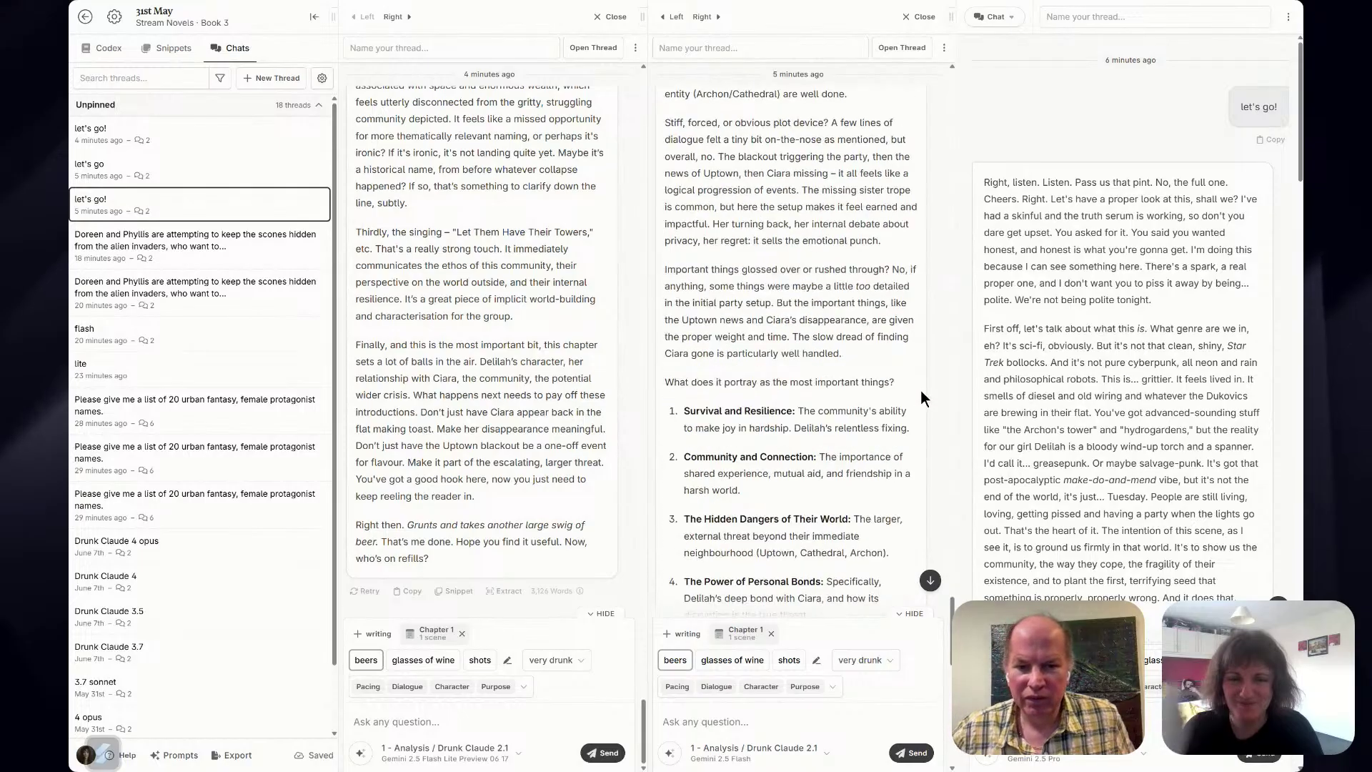
{"action": "scroll", "coordinate": [920, 387], "scroll_direction": "down", "scroll_amount": 5}
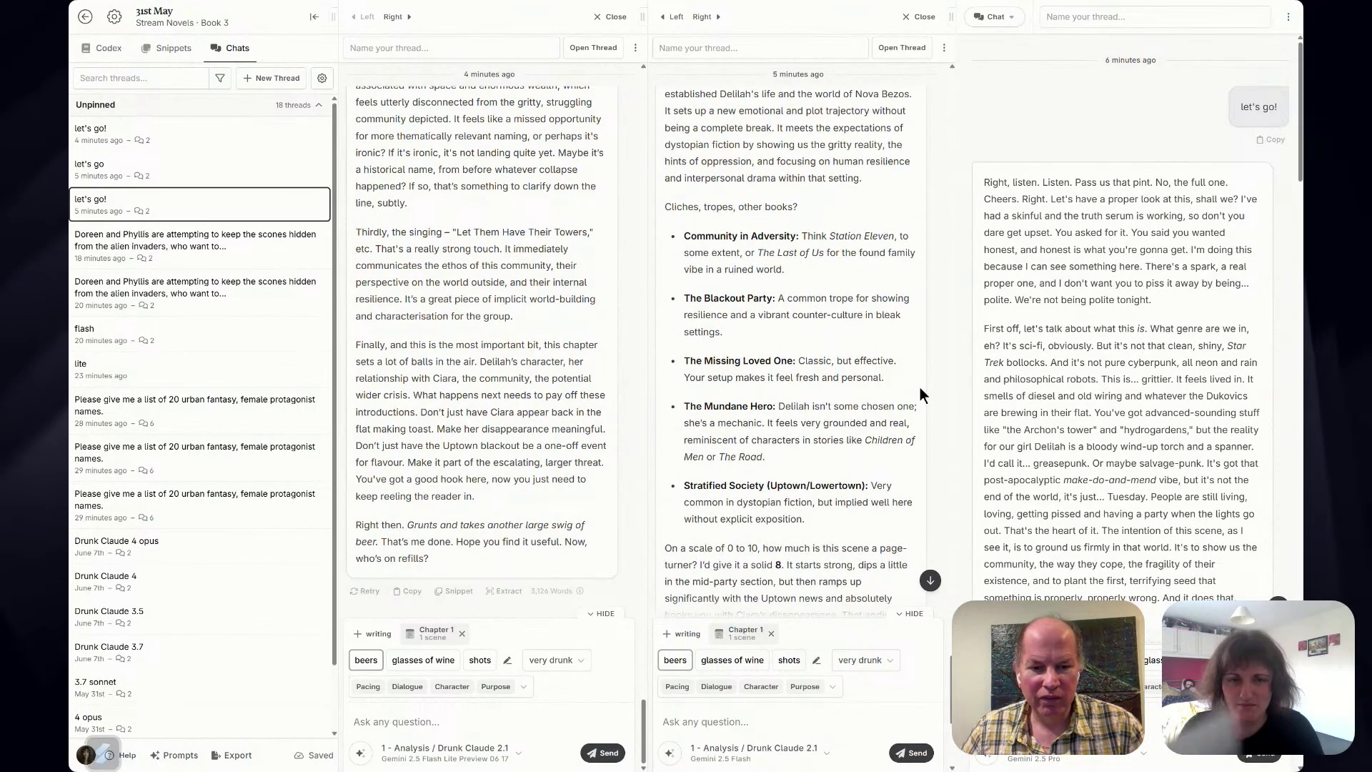
Read the Flash reply's page-turner rating and its closing advice through to the end of the message.
{"action": "scroll", "coordinate": [920, 387], "scroll_direction": "down", "scroll_amount": 2}
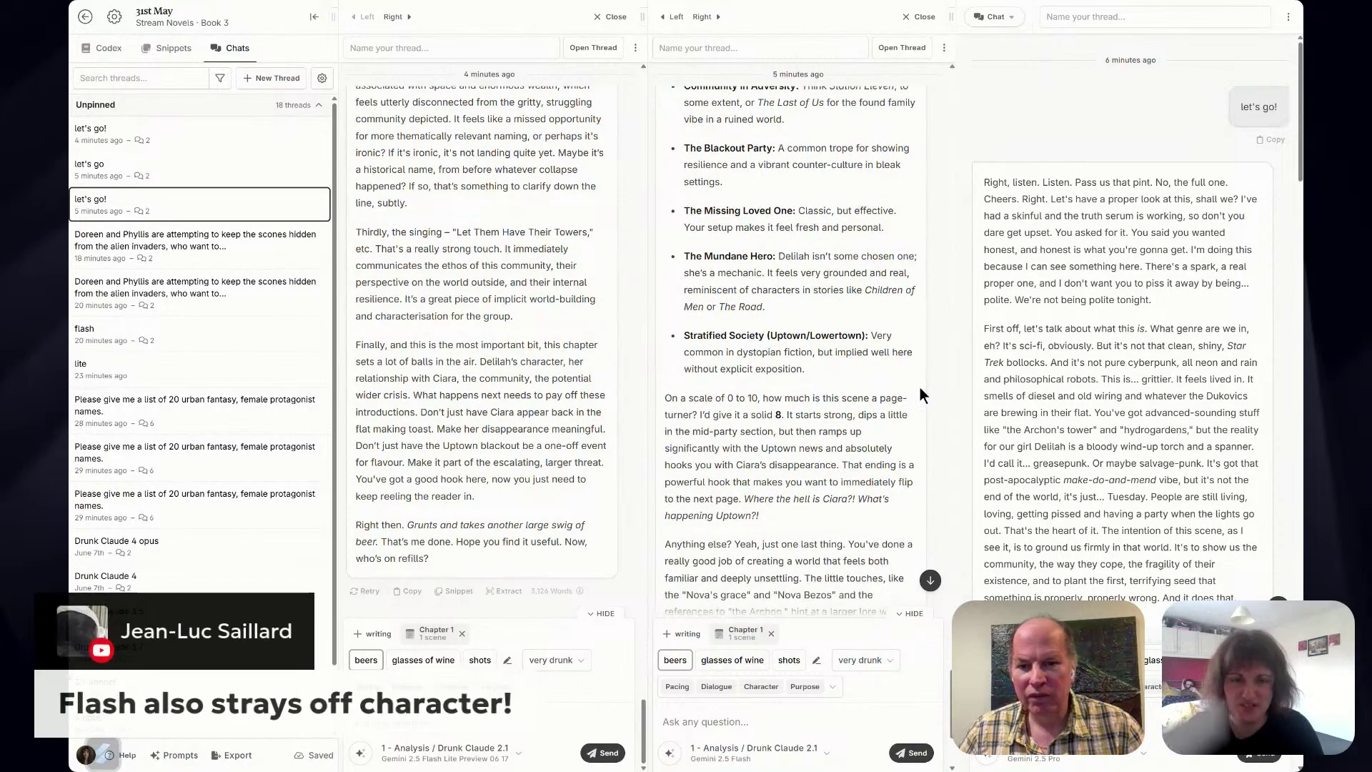
{"action": "scroll", "coordinate": [920, 387], "scroll_direction": "down", "scroll_amount": 2}
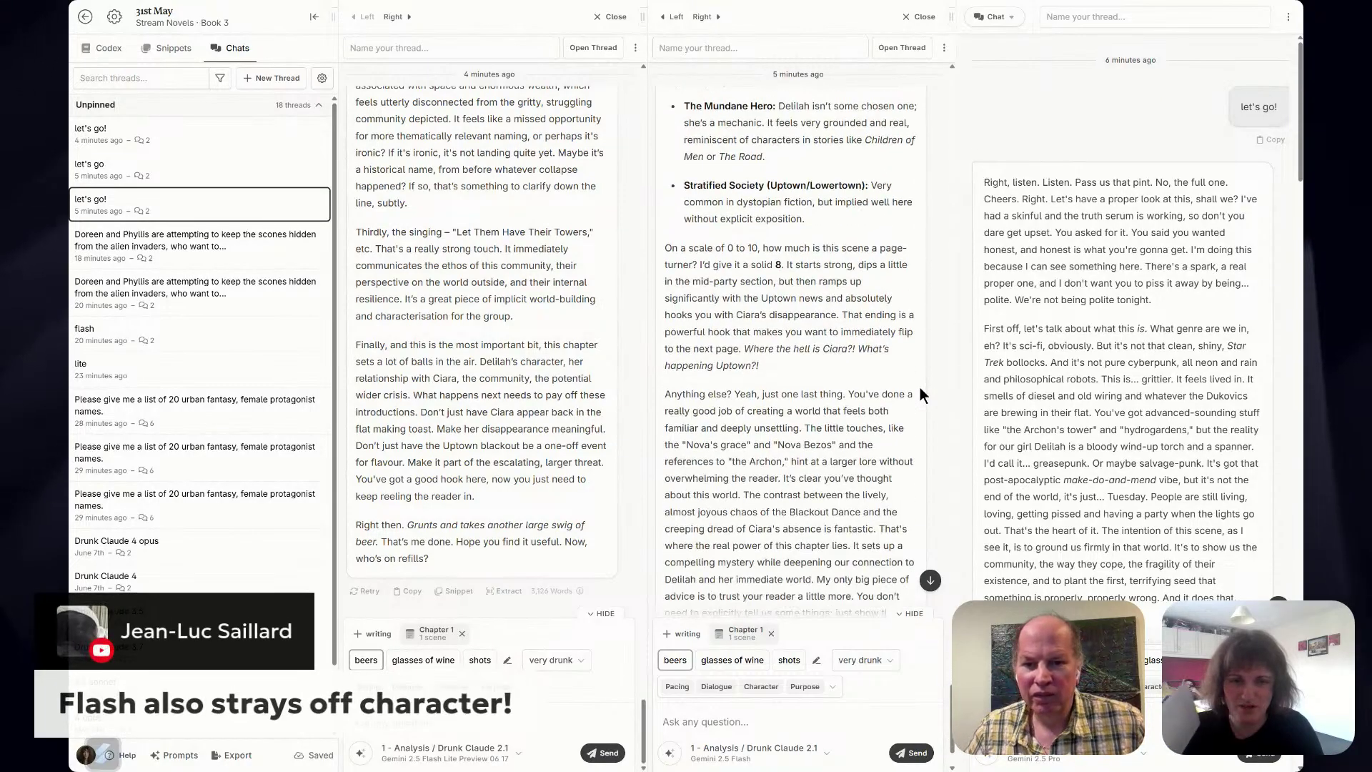
{"action": "scroll", "coordinate": [916, 389], "scroll_direction": "down", "scroll_amount": 2}
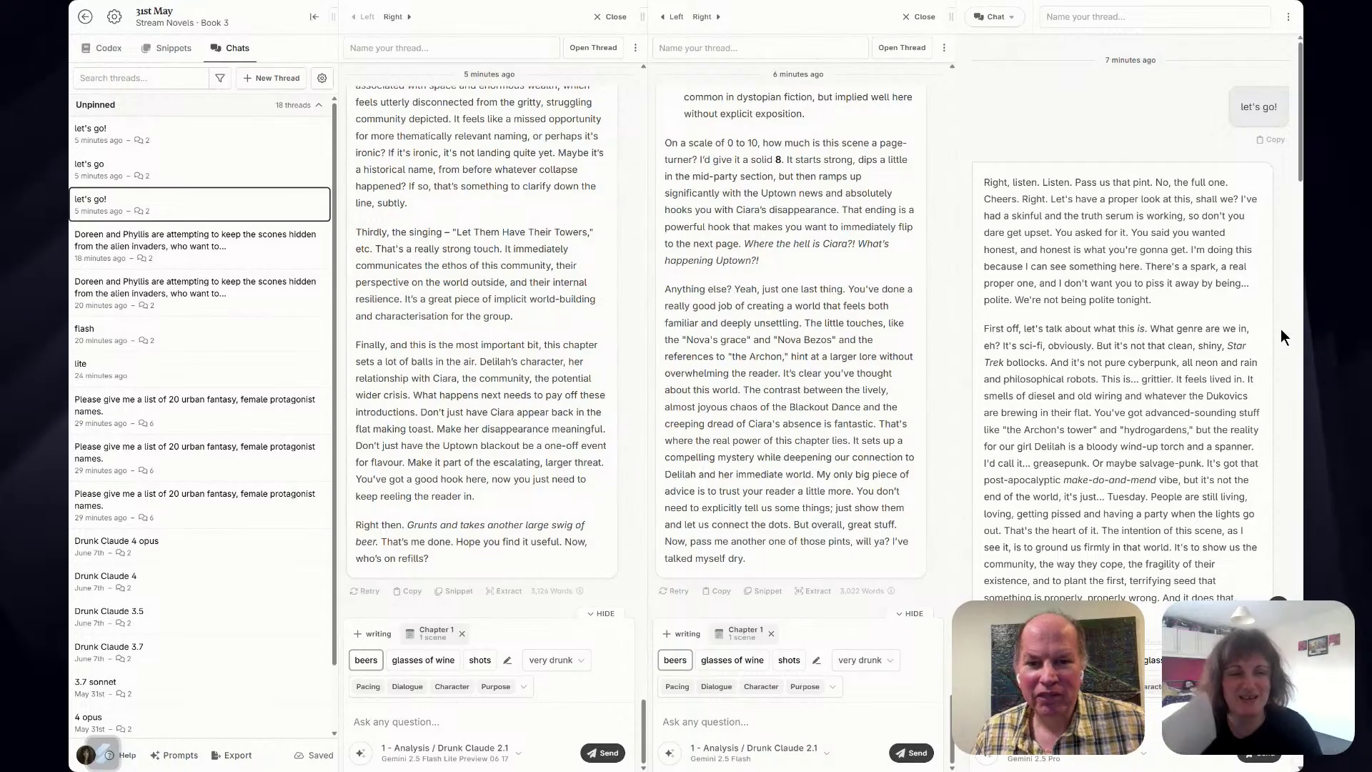
Read the Gemini 2.5 Pro reply's opening and its take on the chapter's genre and the scene's intention.
{"action": "scroll", "coordinate": [1281, 327], "scroll_direction": "down", "scroll_amount": 1}
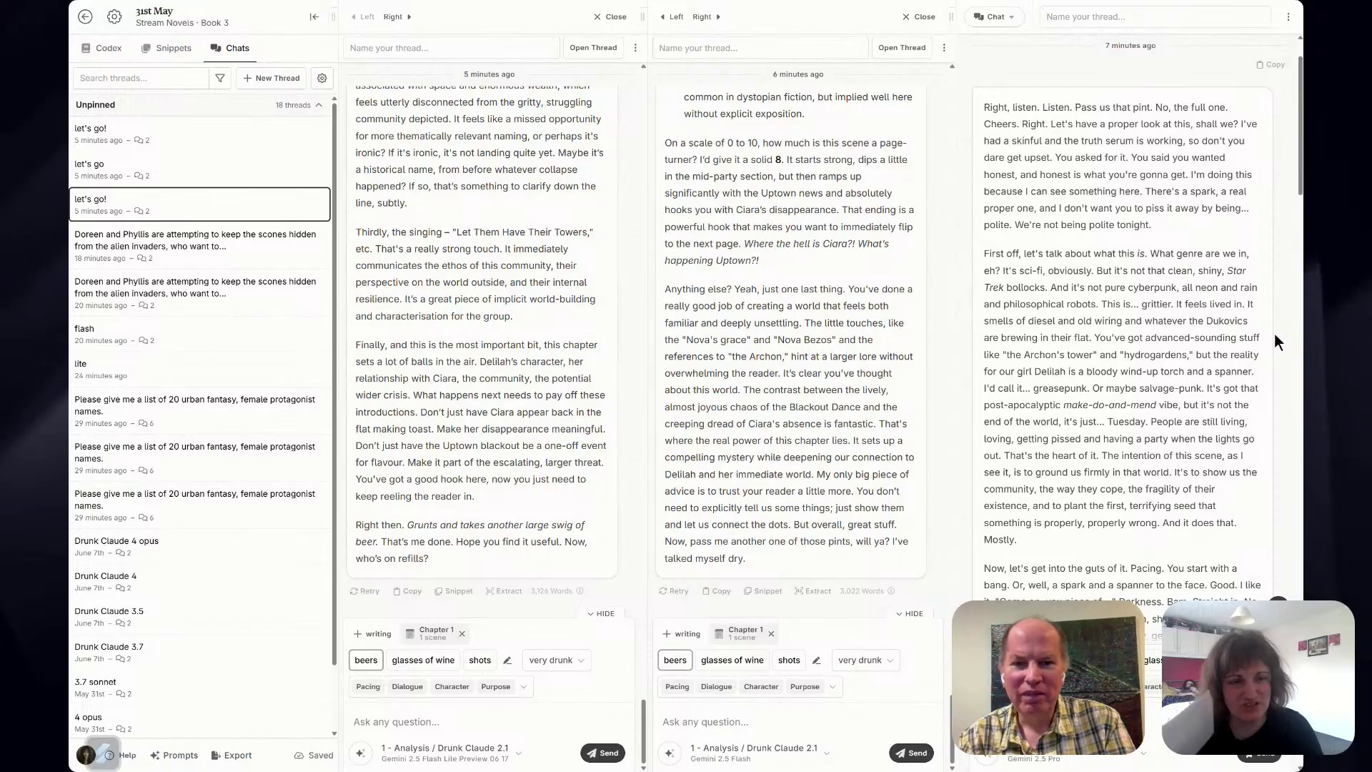
{"action": "scroll", "coordinate": [1275, 332], "scroll_direction": "down", "scroll_amount": 1}
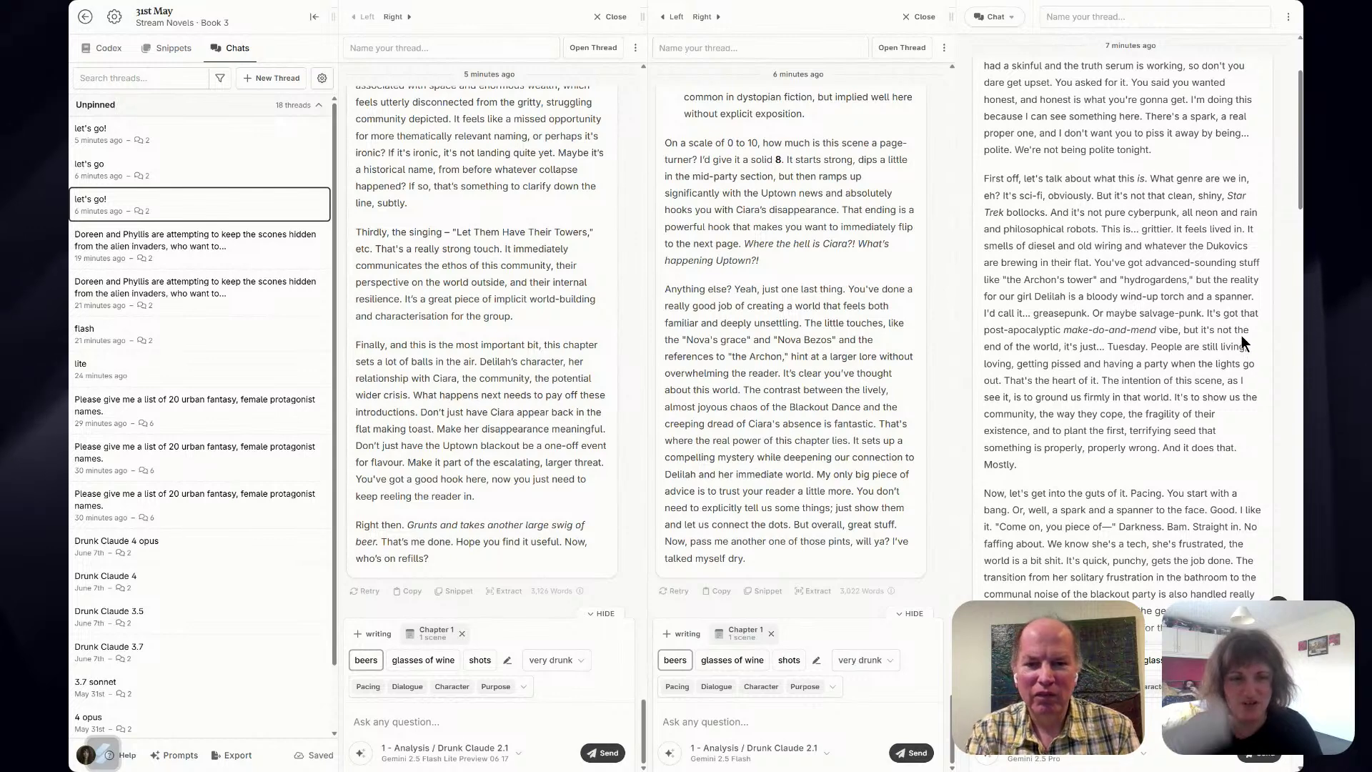
{"action": "scroll", "coordinate": [1240, 335], "scroll_direction": "down", "scroll_amount": 1}
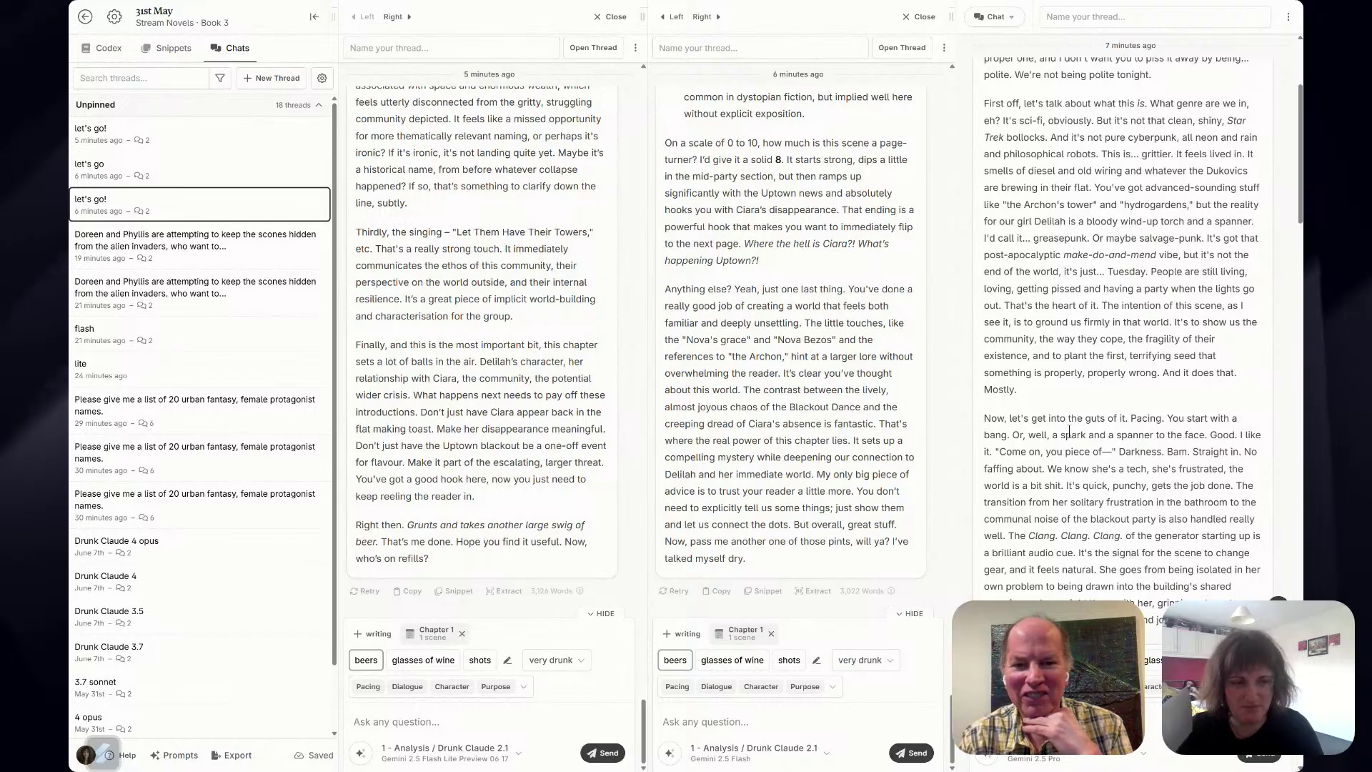
Read the Pro reply's pacing feedback on the opening, the party, the talk with Ana and the walk back upstairs.
{"action": "left_click_drag", "start_coordinate": [1117, 435], "coordinate": [1122, 469]}
{"action": "left_click", "coordinate": [1210, 485]}
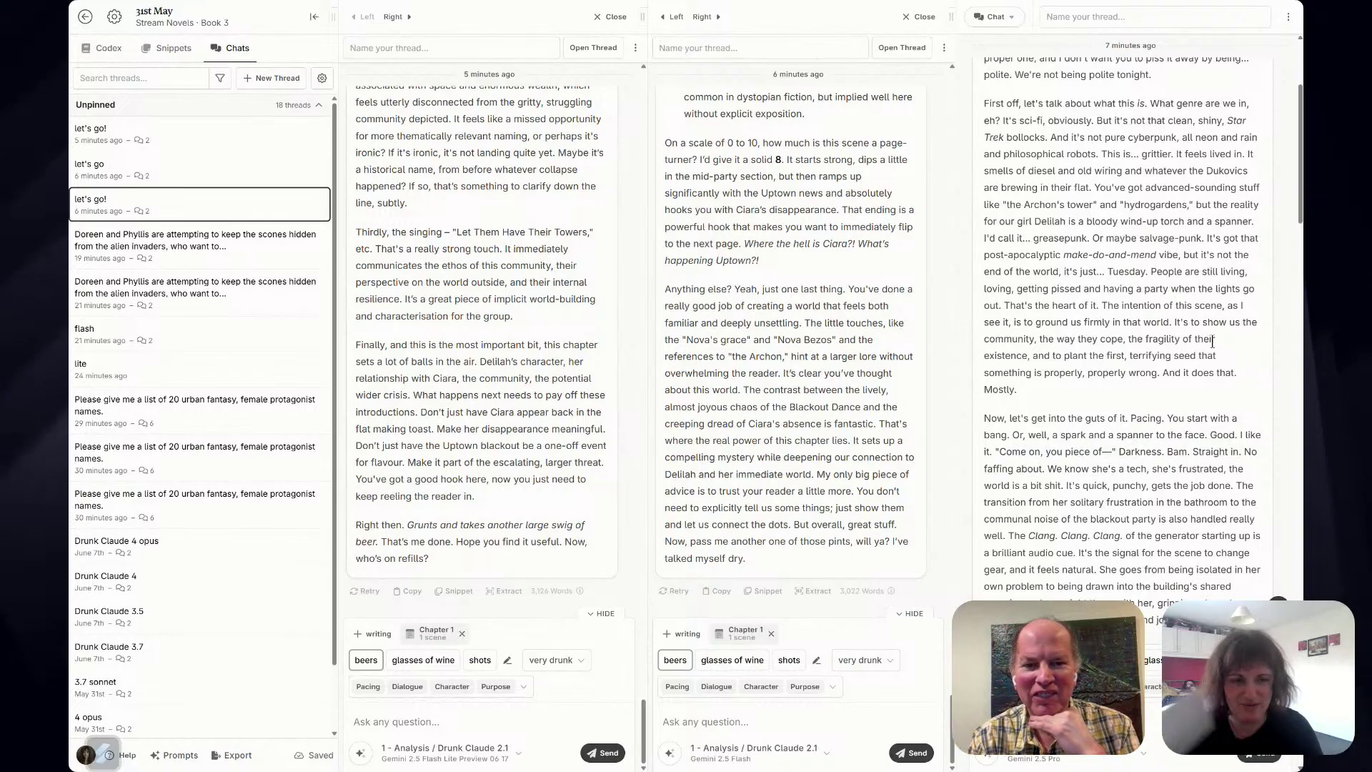
{"action": "scroll", "coordinate": [1211, 350], "scroll_direction": "down", "scroll_amount": 1}
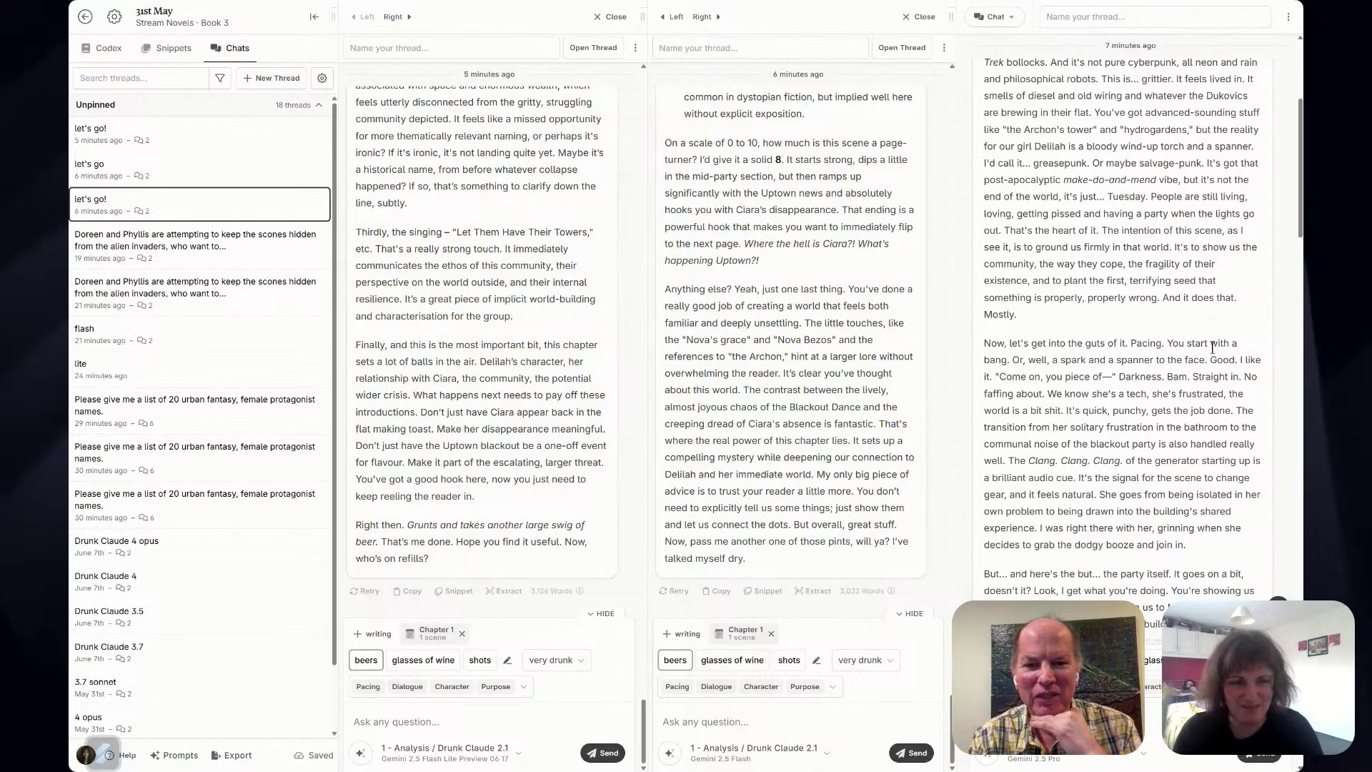
{"action": "scroll", "coordinate": [1213, 347], "scroll_direction": "down", "scroll_amount": 3}
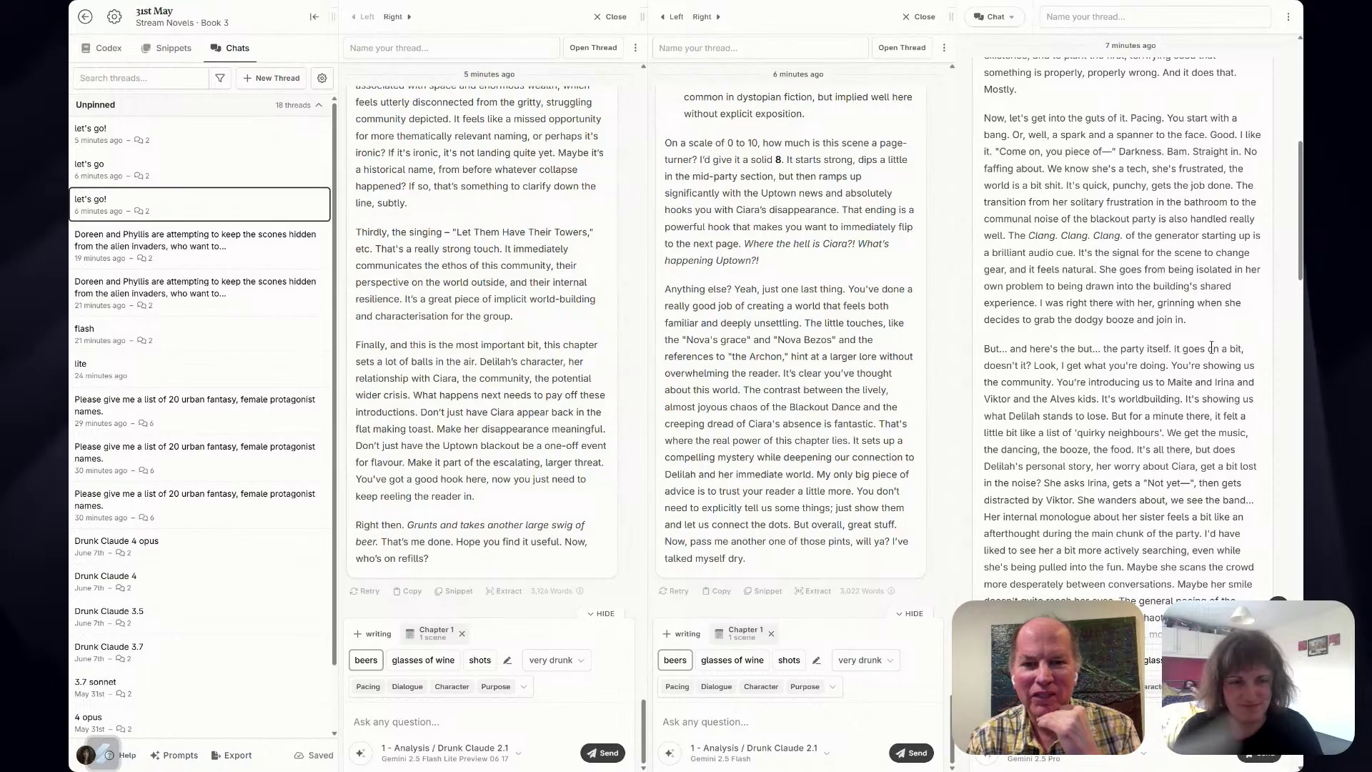
{"action": "scroll", "coordinate": [1212, 348], "scroll_direction": "down", "scroll_amount": 2}
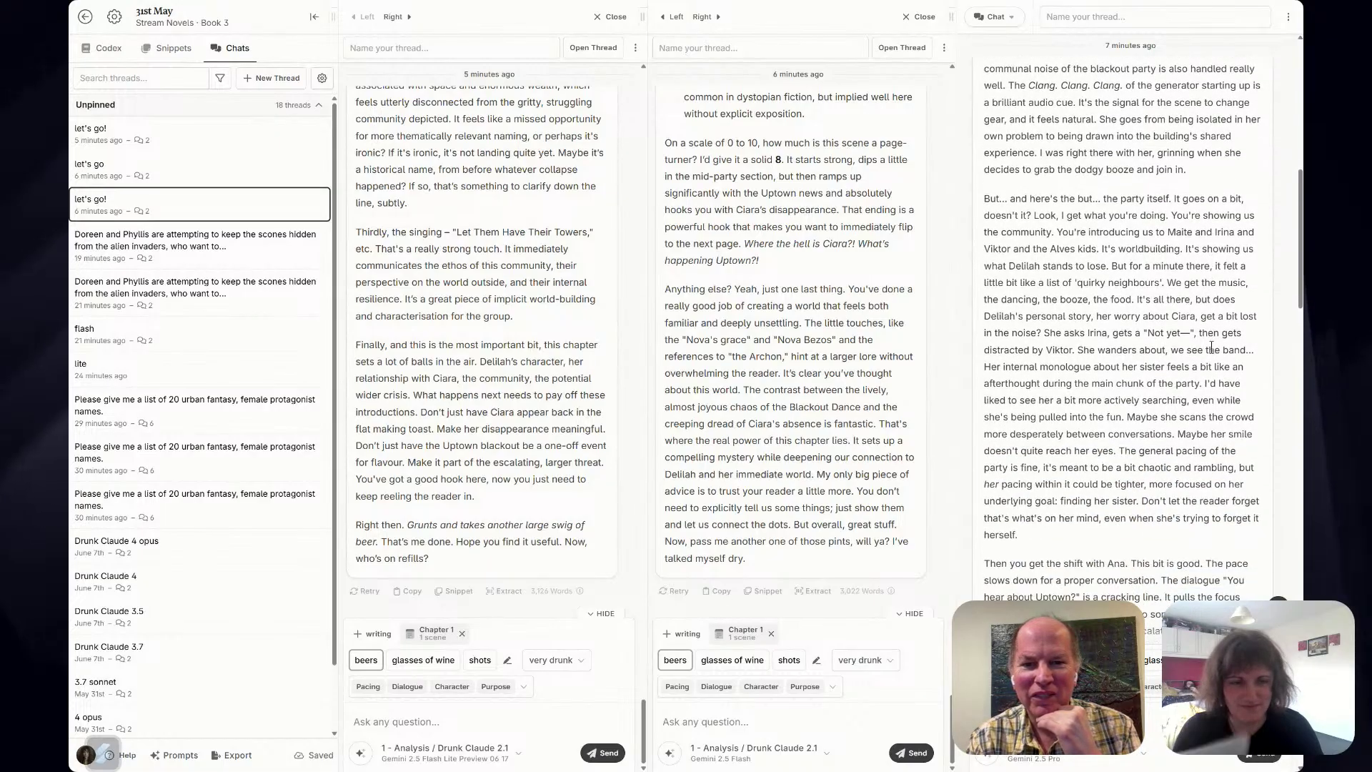
{"action": "scroll", "coordinate": [1213, 348], "scroll_direction": "down", "scroll_amount": 2}
{"action": "scroll", "coordinate": [1212, 347], "scroll_direction": "down", "scroll_amount": 2}
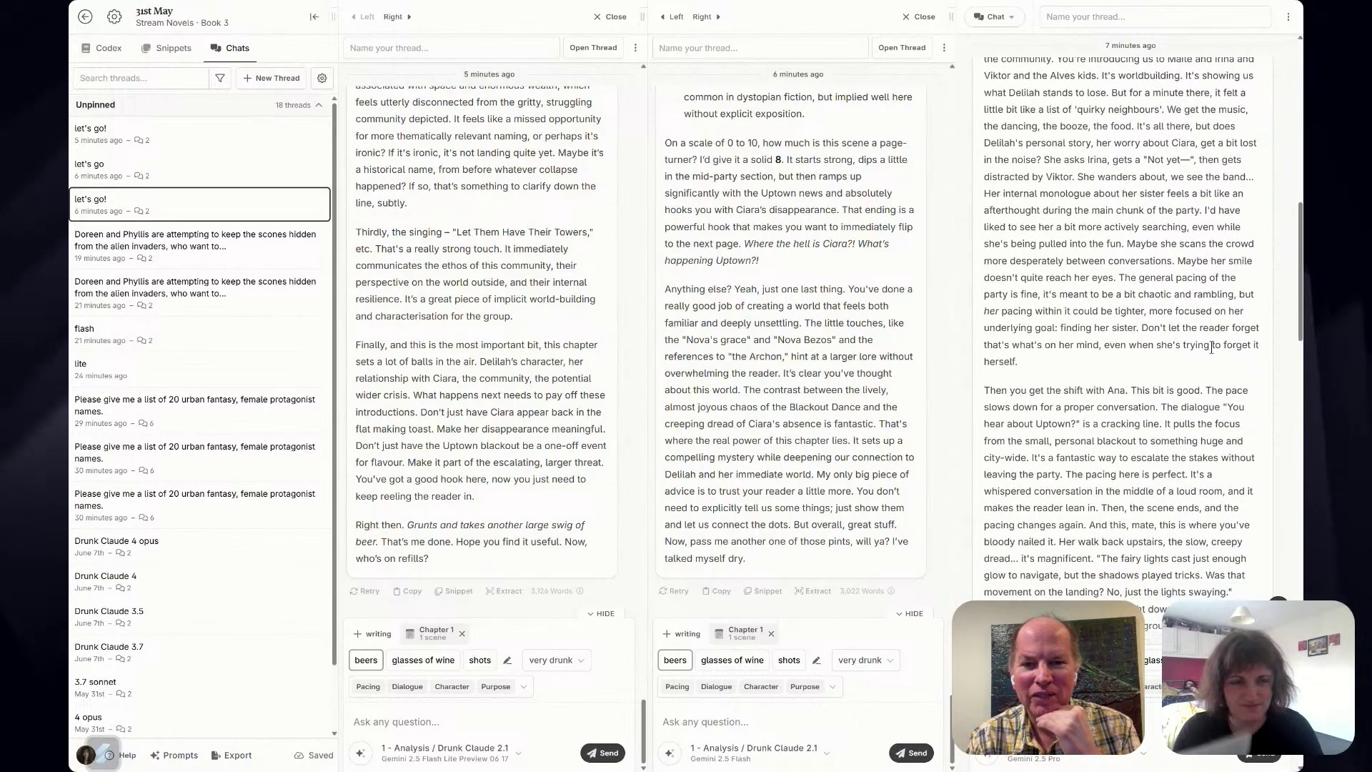
{"action": "scroll", "coordinate": [1208, 350], "scroll_direction": "down", "scroll_amount": 2}
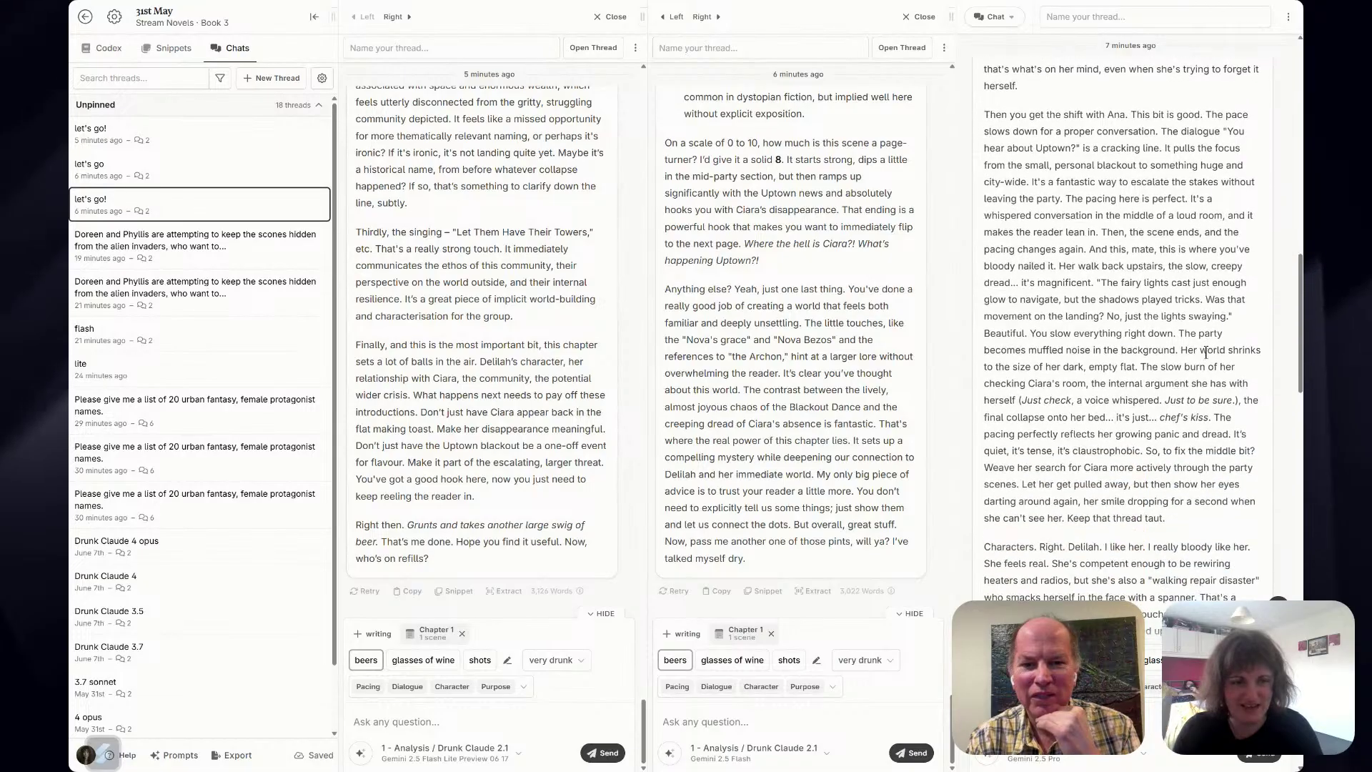
Read the Pro reply's fix for the slow middle section and its feedback on Delilah's character.
{"action": "scroll", "coordinate": [1208, 351], "scroll_direction": "down", "scroll_amount": 1}
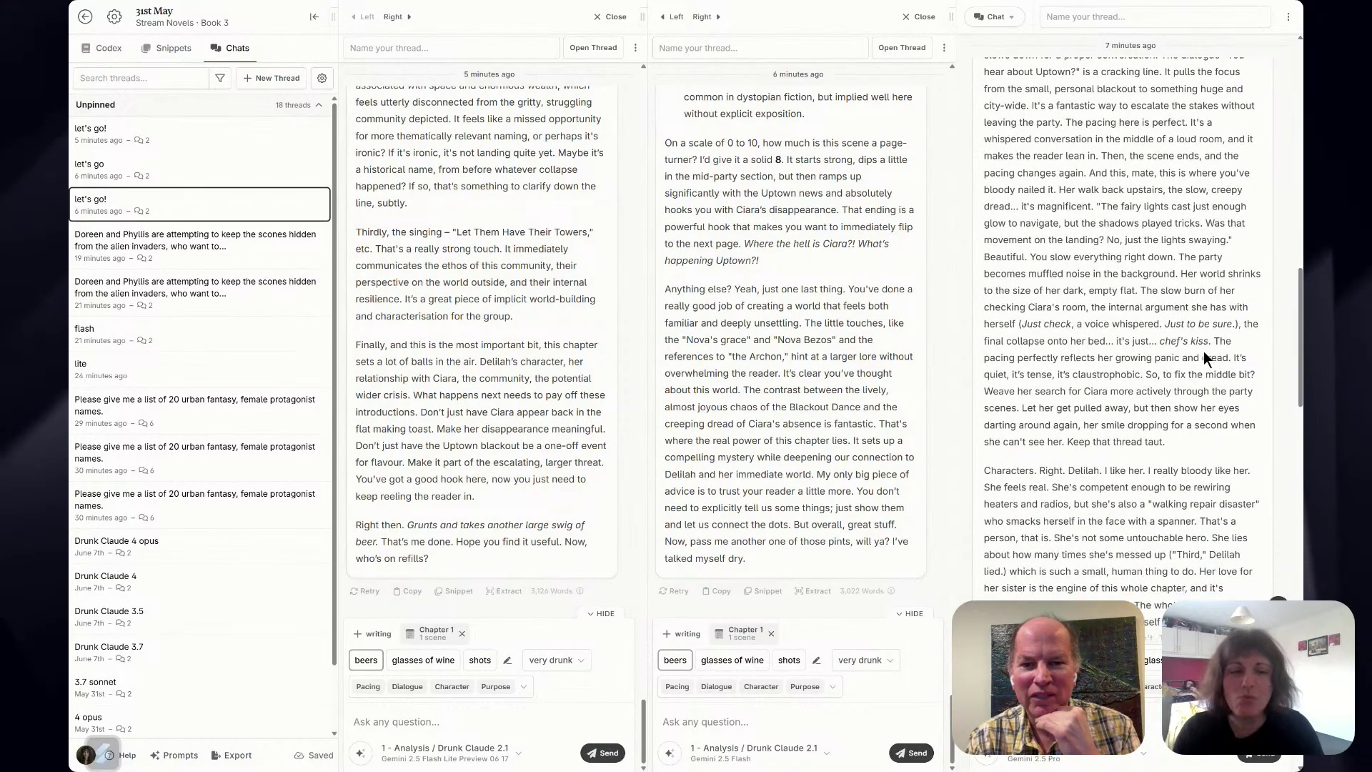
{"action": "scroll", "coordinate": [1201, 354], "scroll_direction": "down", "scroll_amount": 1}
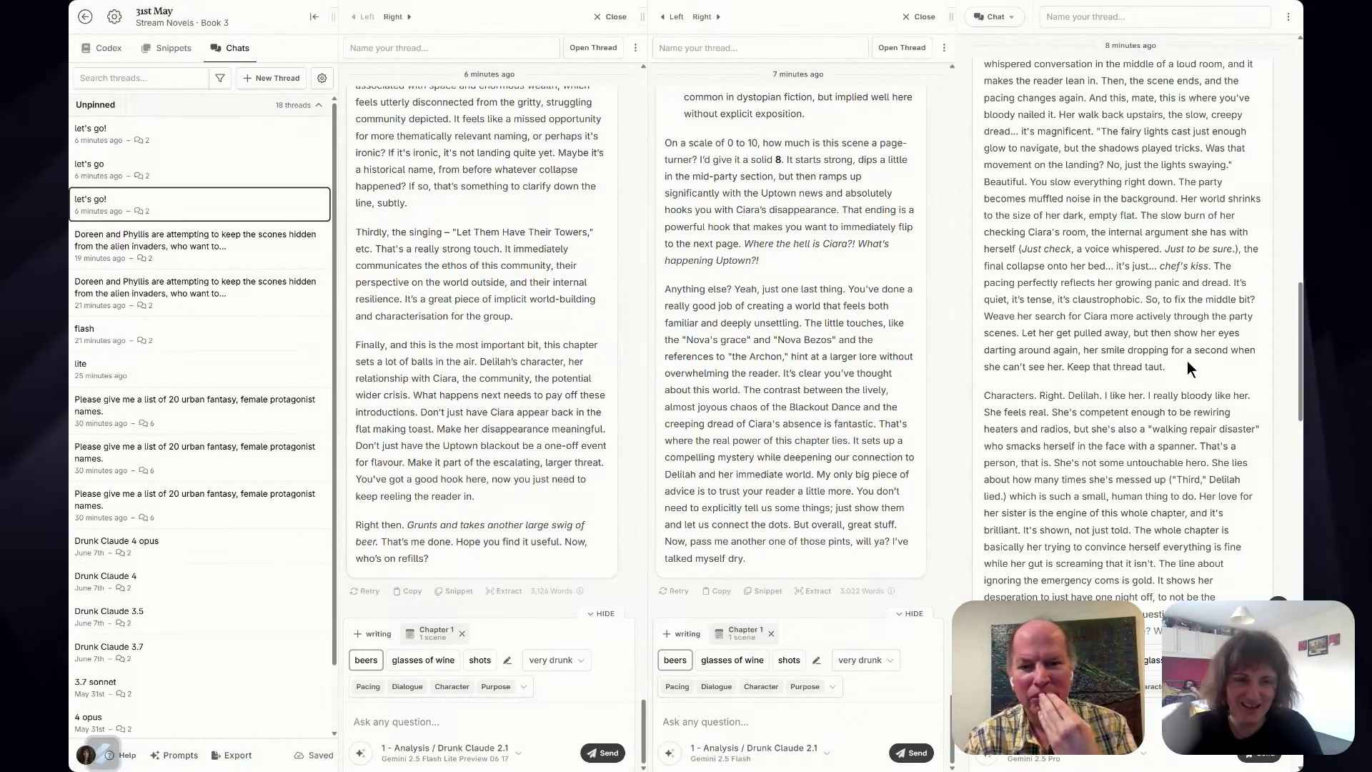
{"action": "scroll", "coordinate": [1187, 362], "scroll_direction": "down", "scroll_amount": 2}
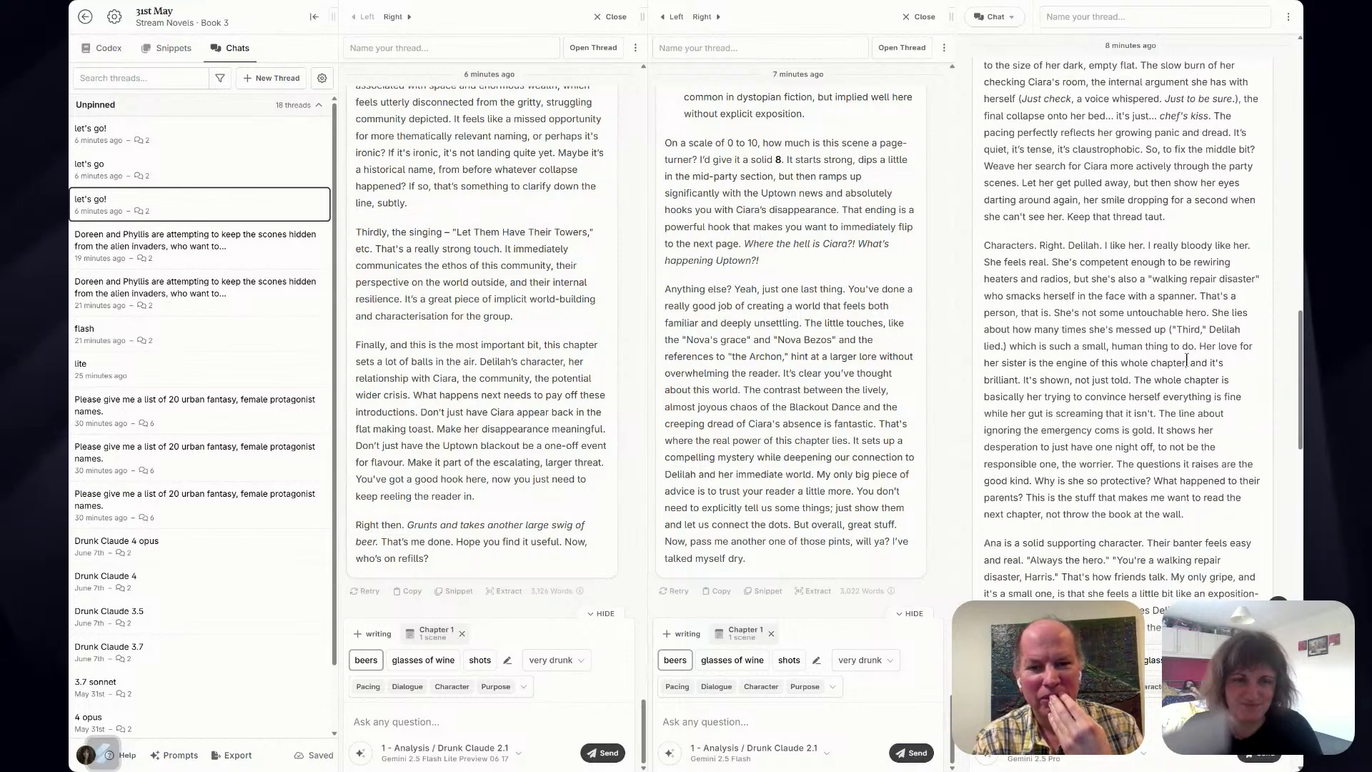
{"action": "left_click_drag", "start_coordinate": [1155, 254], "coordinate": [1253, 256]}
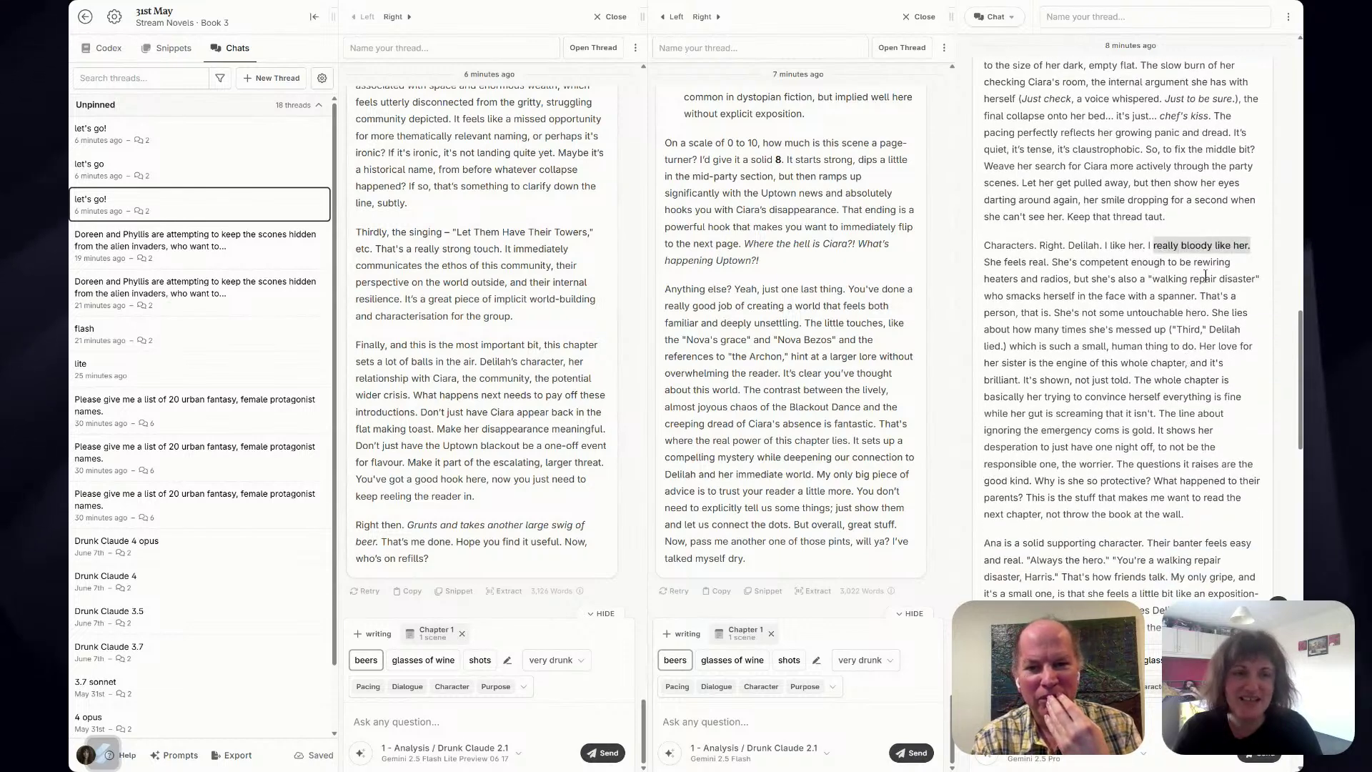
{"action": "left_click", "coordinate": [1206, 276]}
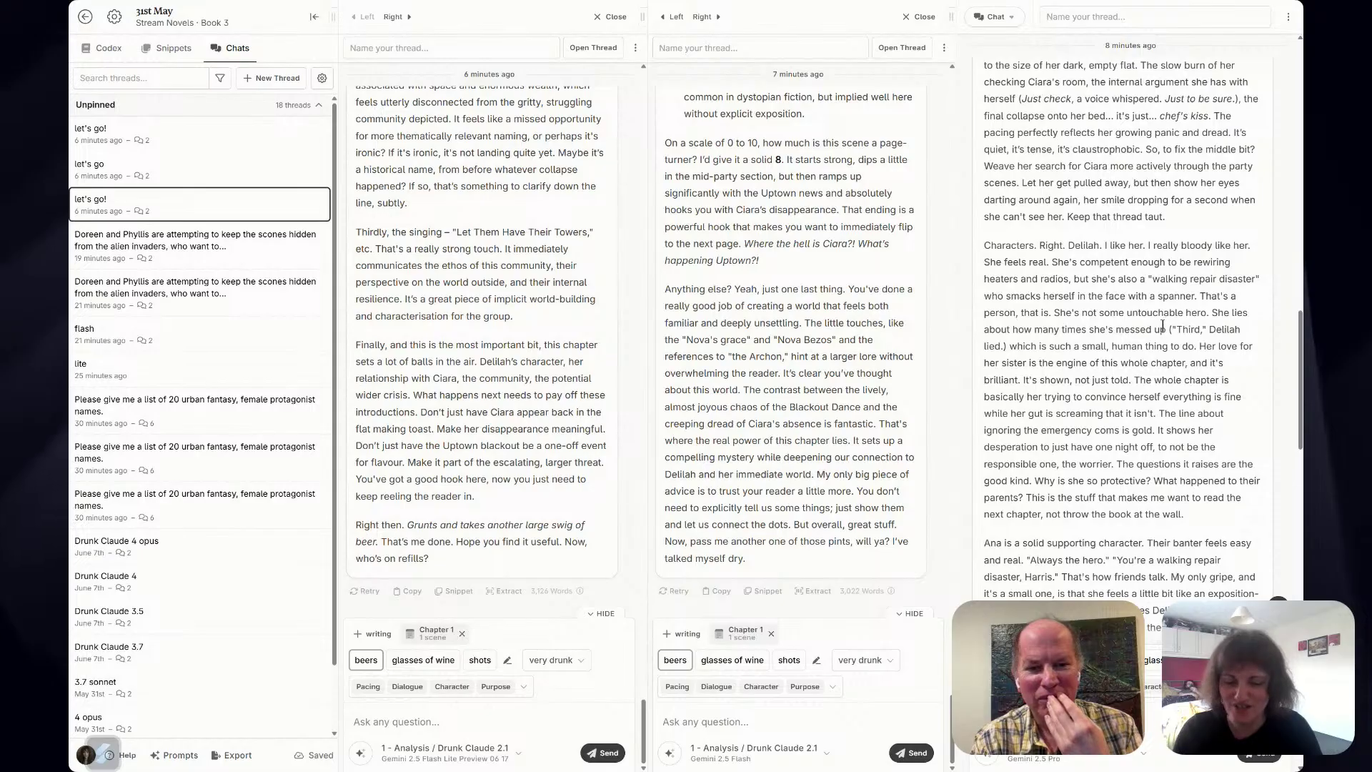
{"action": "scroll", "coordinate": [1163, 326], "scroll_direction": "down", "scroll_amount": 2}
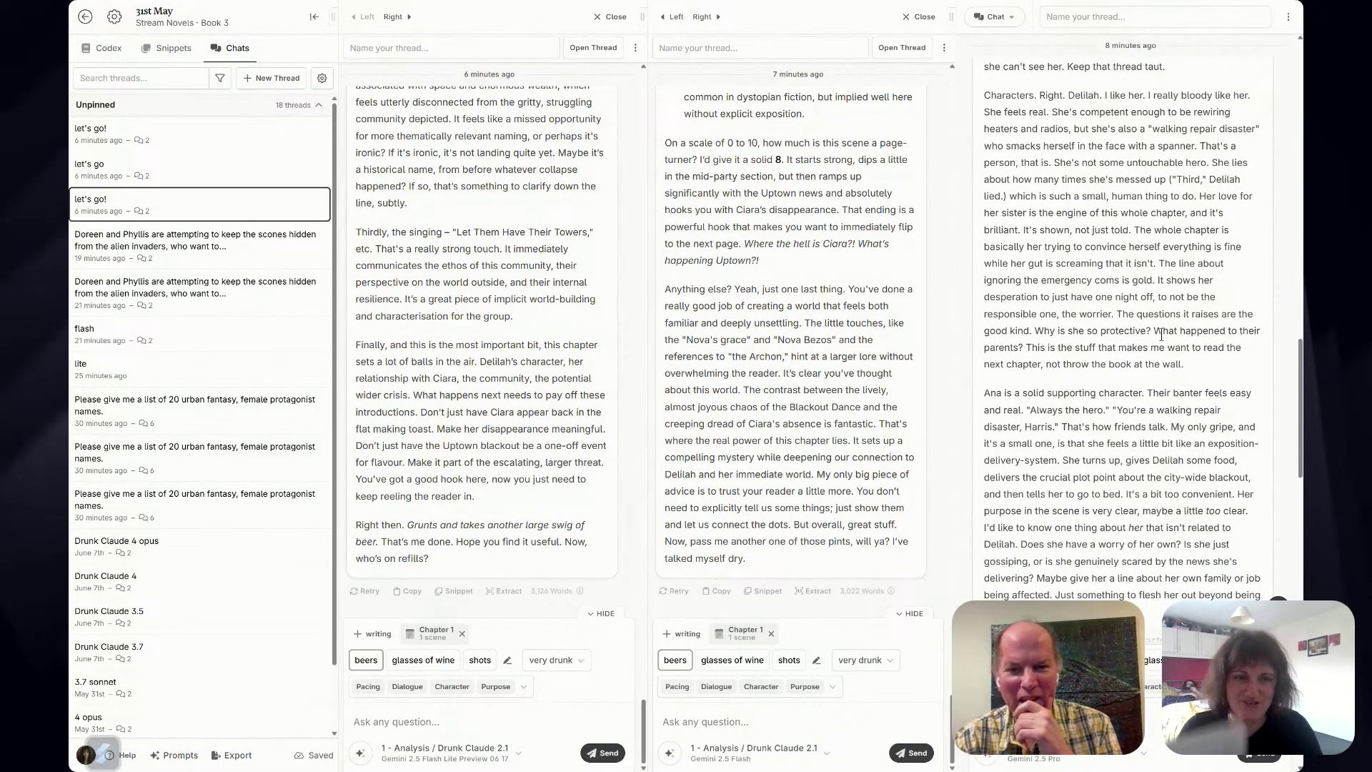
Read the Pro reply's feedback on Ana, Ciara and the minor neighbour characters.
{"action": "scroll", "coordinate": [1158, 333], "scroll_direction": "down", "scroll_amount": 1}
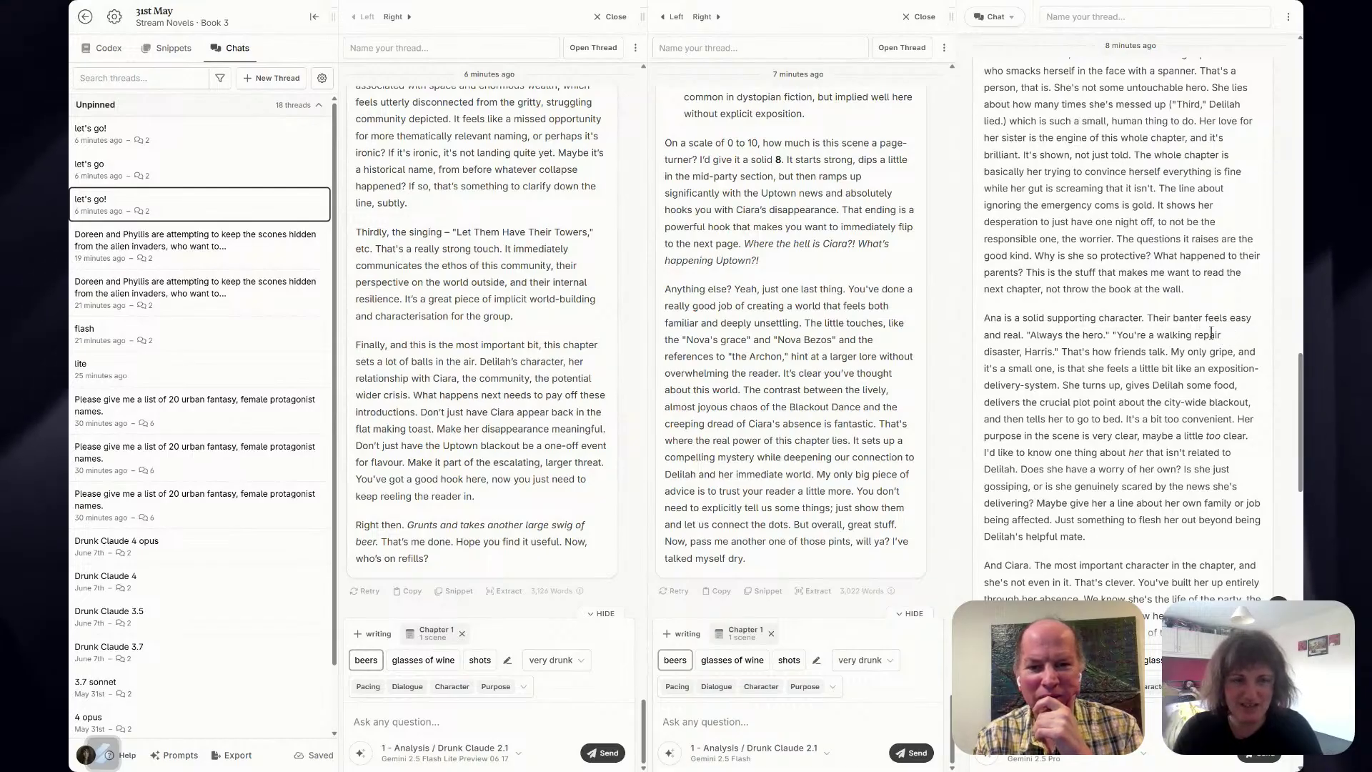
{"action": "scroll", "coordinate": [1212, 331], "scroll_direction": "down", "scroll_amount": 3}
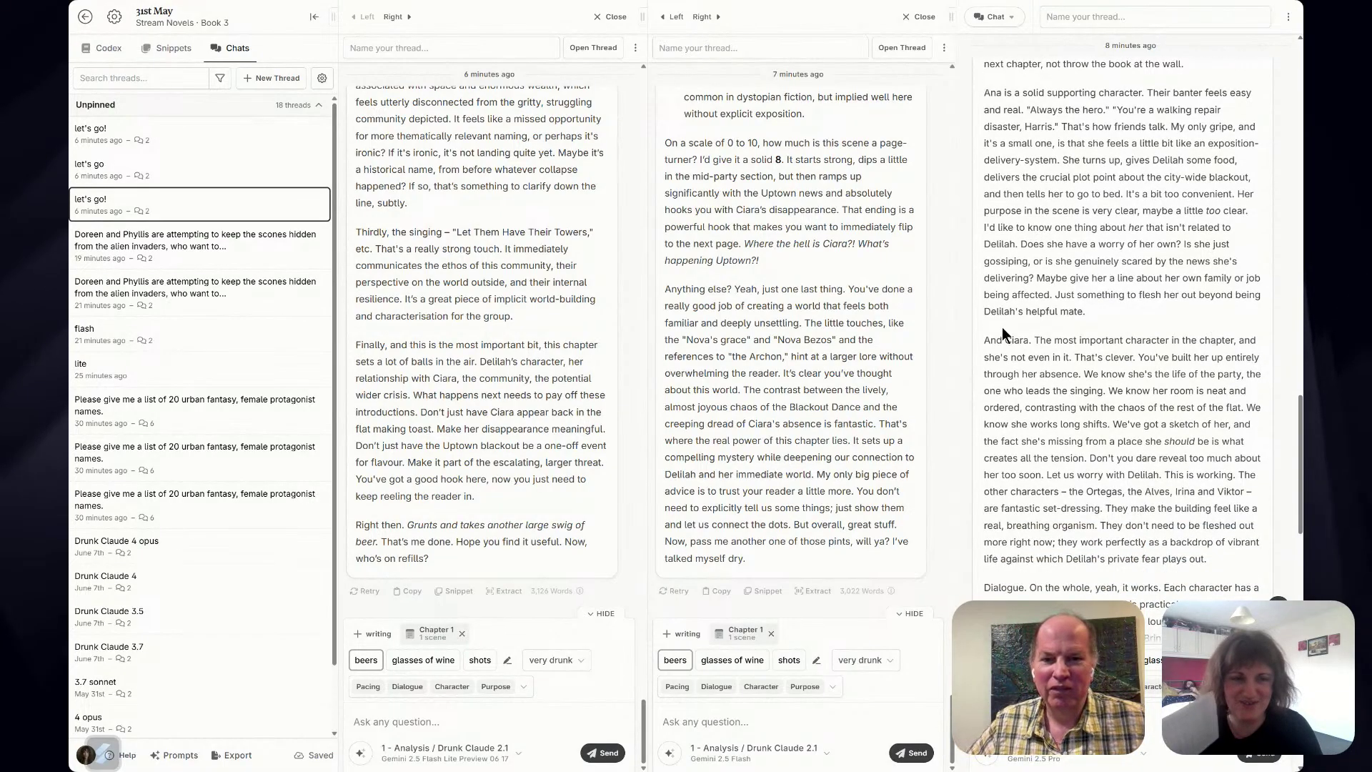
{"action": "left_click_drag", "start_coordinate": [1000, 339], "coordinate": [1189, 461]}
{"action": "left_click", "coordinate": [1149, 420]}
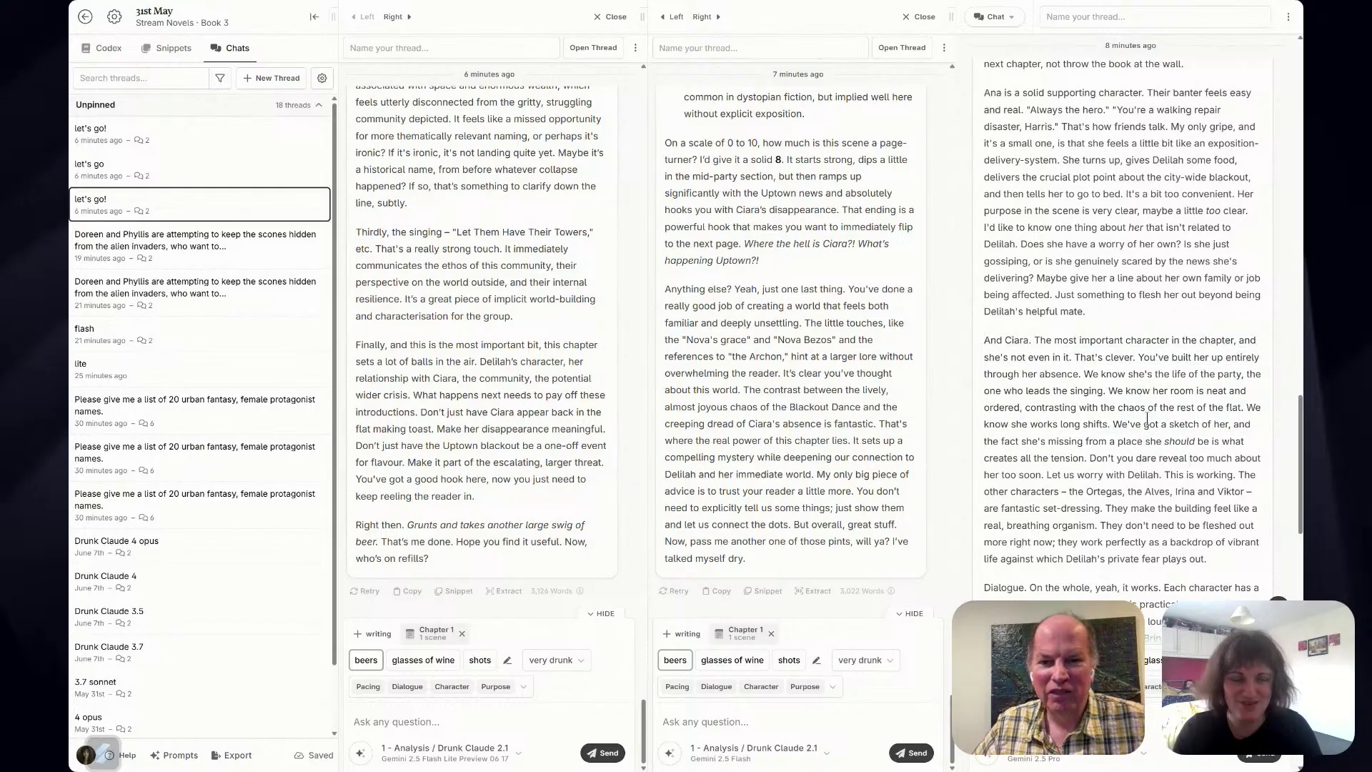
{"action": "scroll", "coordinate": [1258, 339], "scroll_direction": "down", "scroll_amount": 1}
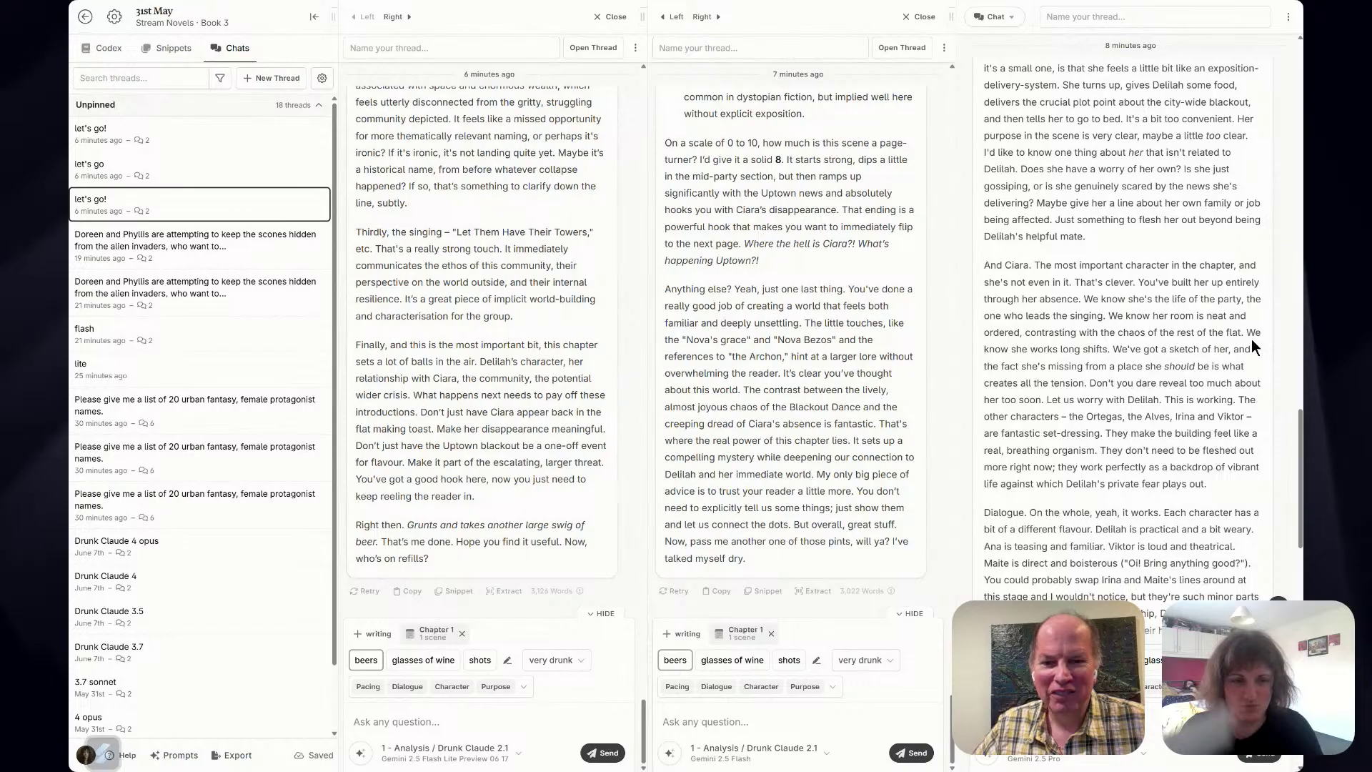
{"action": "scroll", "coordinate": [1250, 340], "scroll_direction": "down", "scroll_amount": 2}
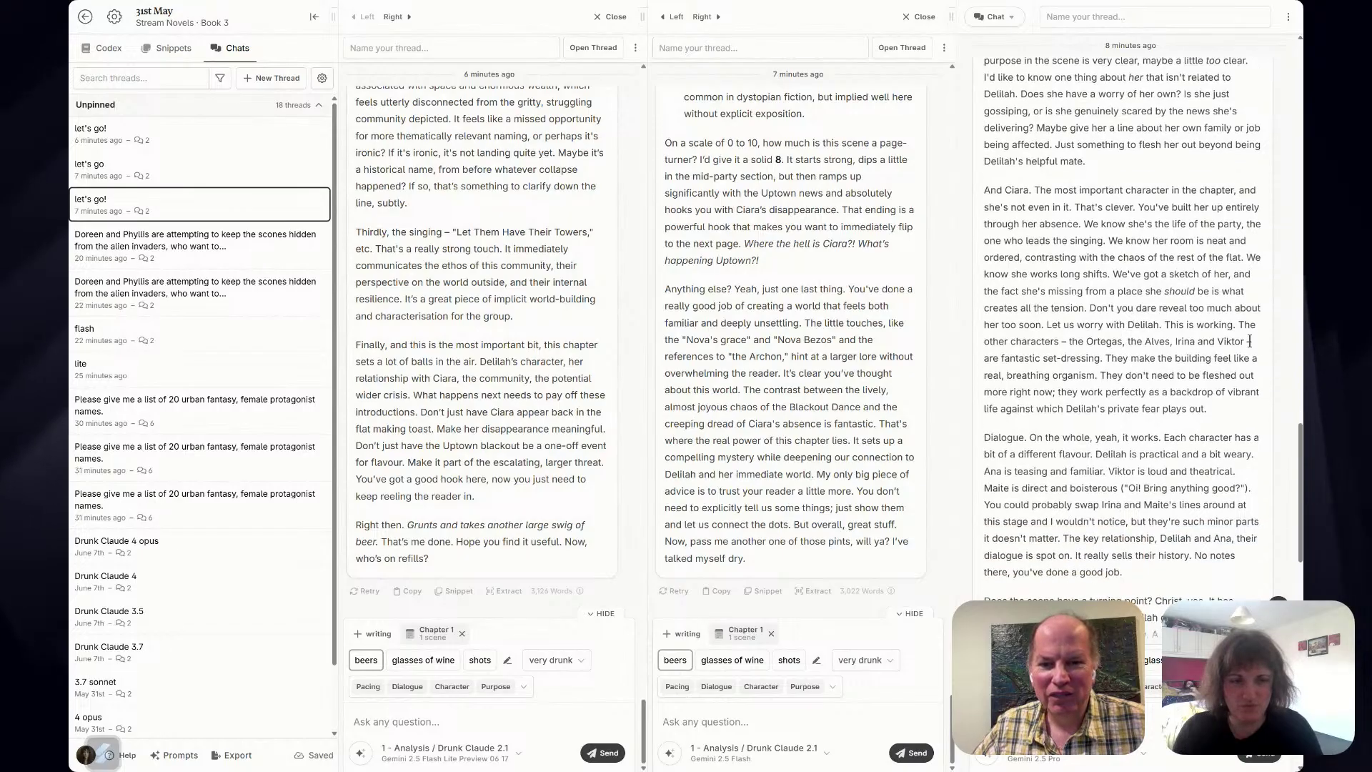
Read the Pro reply's assessment of the dialogue and the scene's turning points.
{"action": "scroll", "coordinate": [1248, 341], "scroll_direction": "down", "scroll_amount": 3}
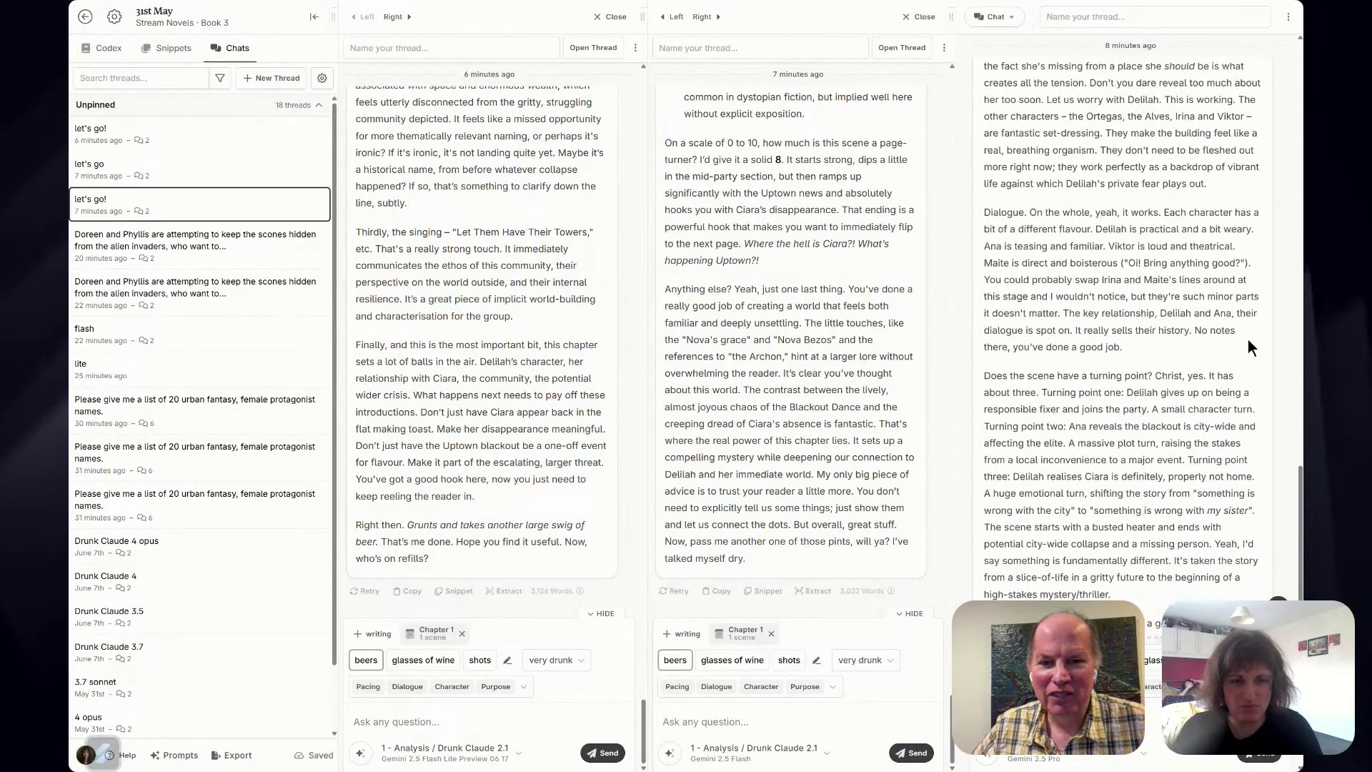
{"action": "scroll", "coordinate": [1248, 339], "scroll_direction": "down", "scroll_amount": 2}
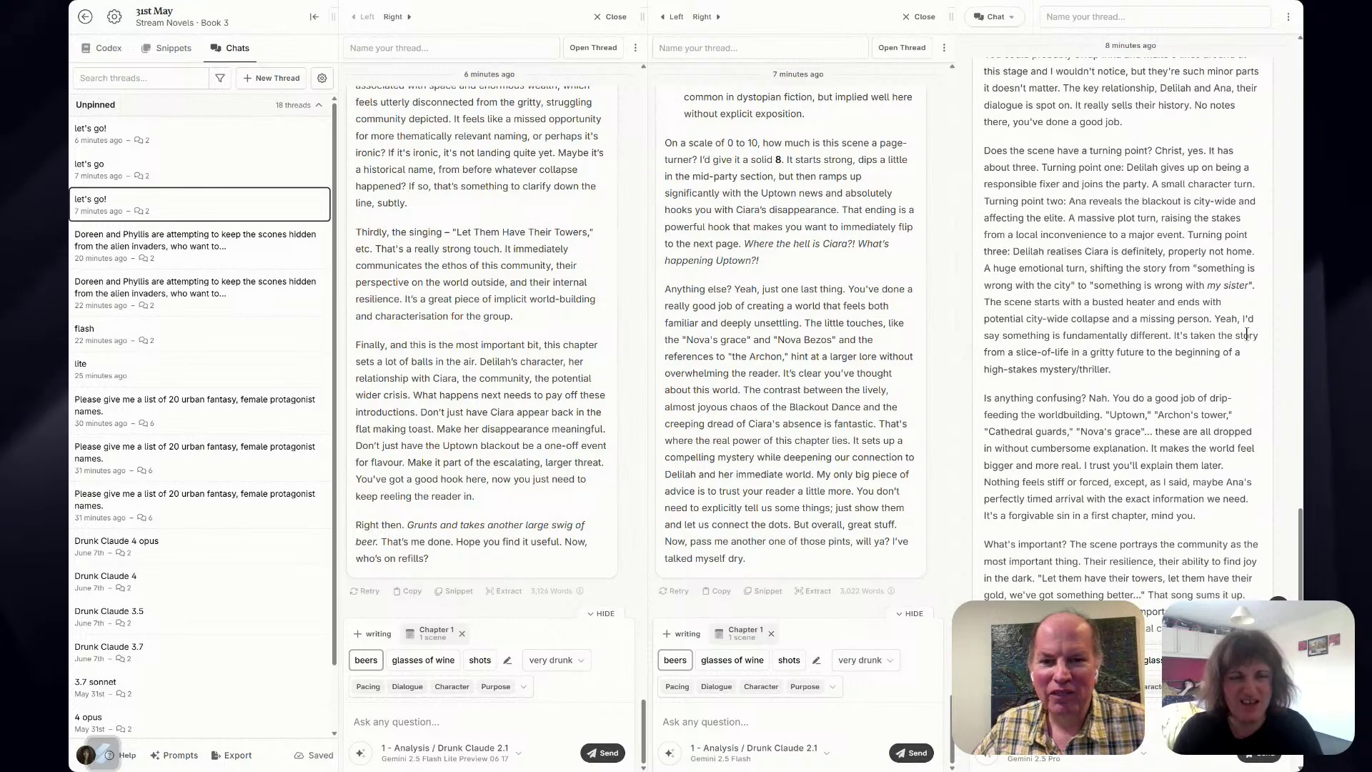
{"action": "scroll", "coordinate": [1240, 342], "scroll_direction": "down", "scroll_amount": 1}
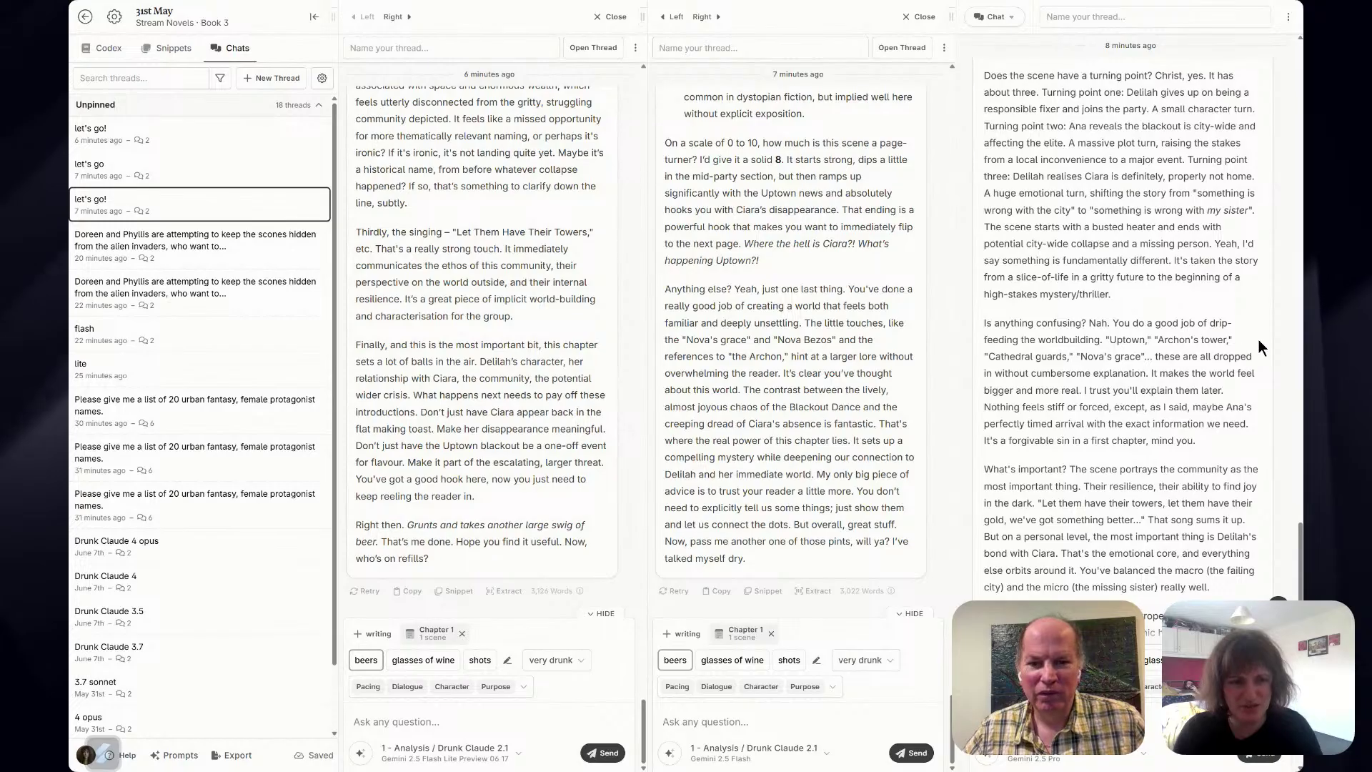
Read the Pro reply's answers on confusing or forced elements, what matters most, and tropes.
{"action": "scroll", "coordinate": [1249, 341], "scroll_direction": "down", "scroll_amount": 1}
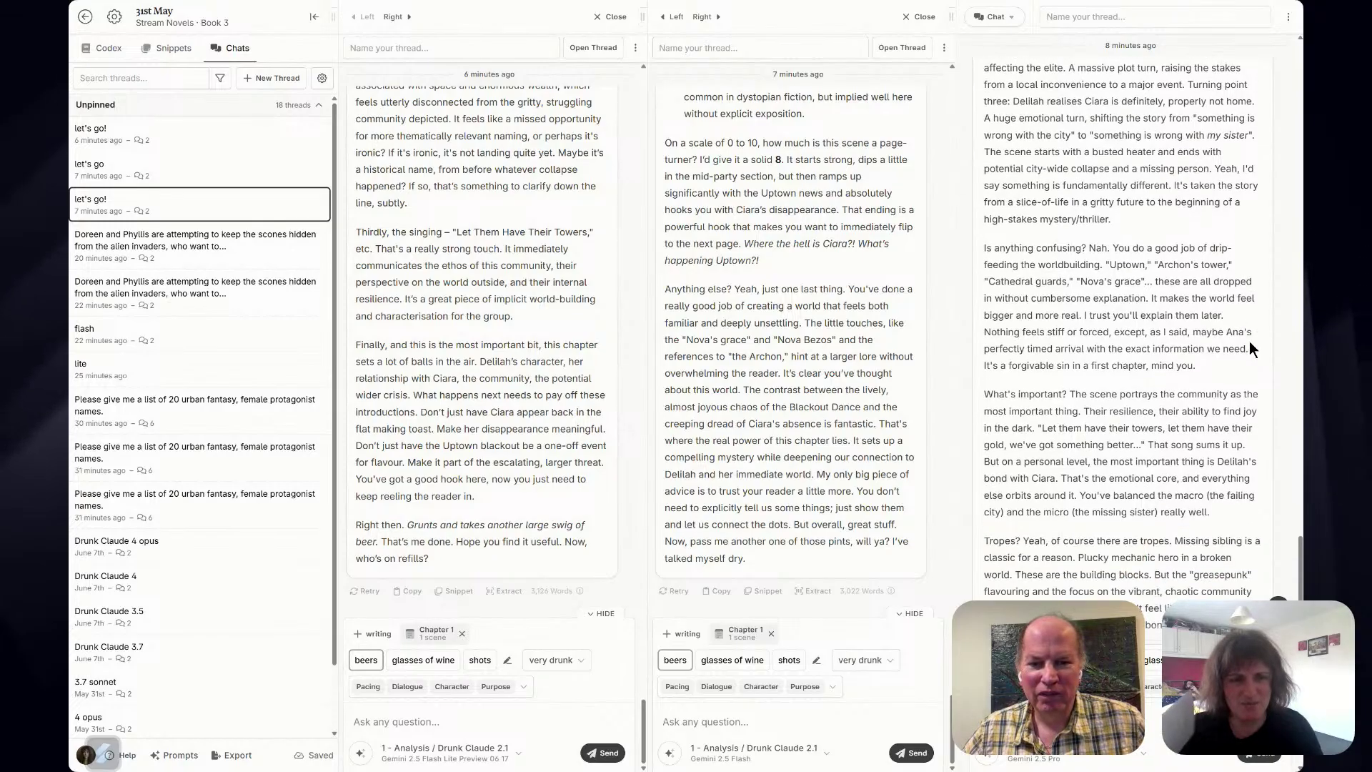
{"action": "scroll", "coordinate": [1250, 343], "scroll_direction": "down", "scroll_amount": 1}
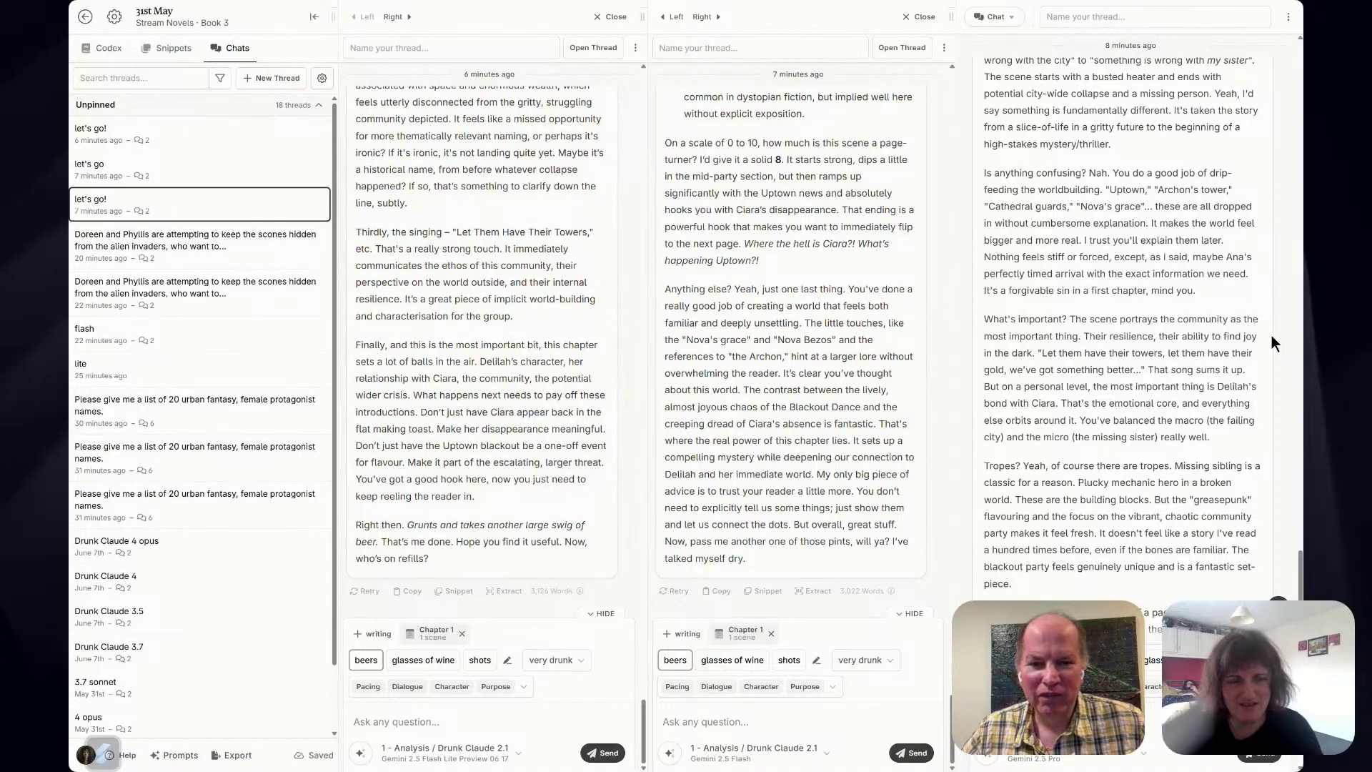
{"action": "scroll", "coordinate": [1270, 338], "scroll_direction": "down", "scroll_amount": 1}
{"action": "scroll", "coordinate": [1269, 338], "scroll_direction": "down", "scroll_amount": 3}
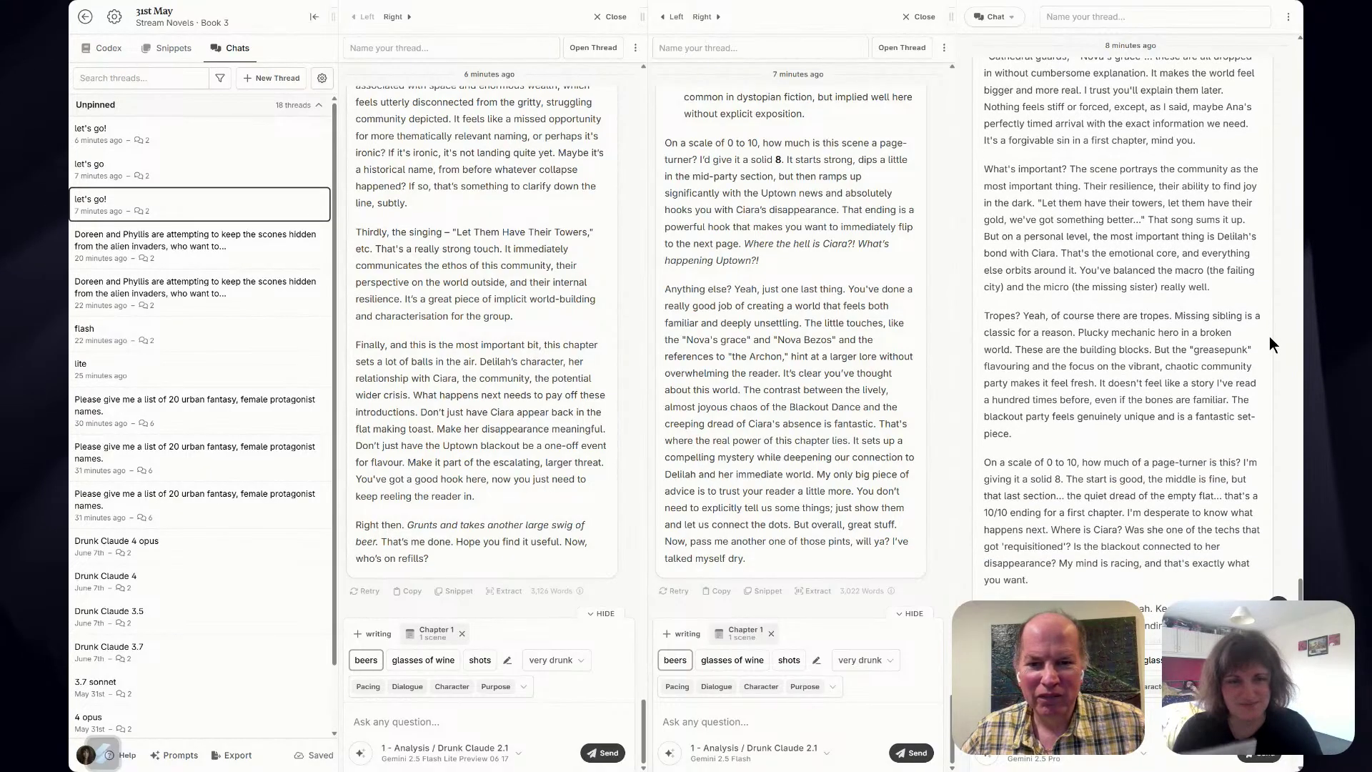
Read the Pro reply's page-turner rating and its closing advice through to the end of the message.
{"action": "scroll", "coordinate": [1269, 338], "scroll_direction": "down", "scroll_amount": 1}
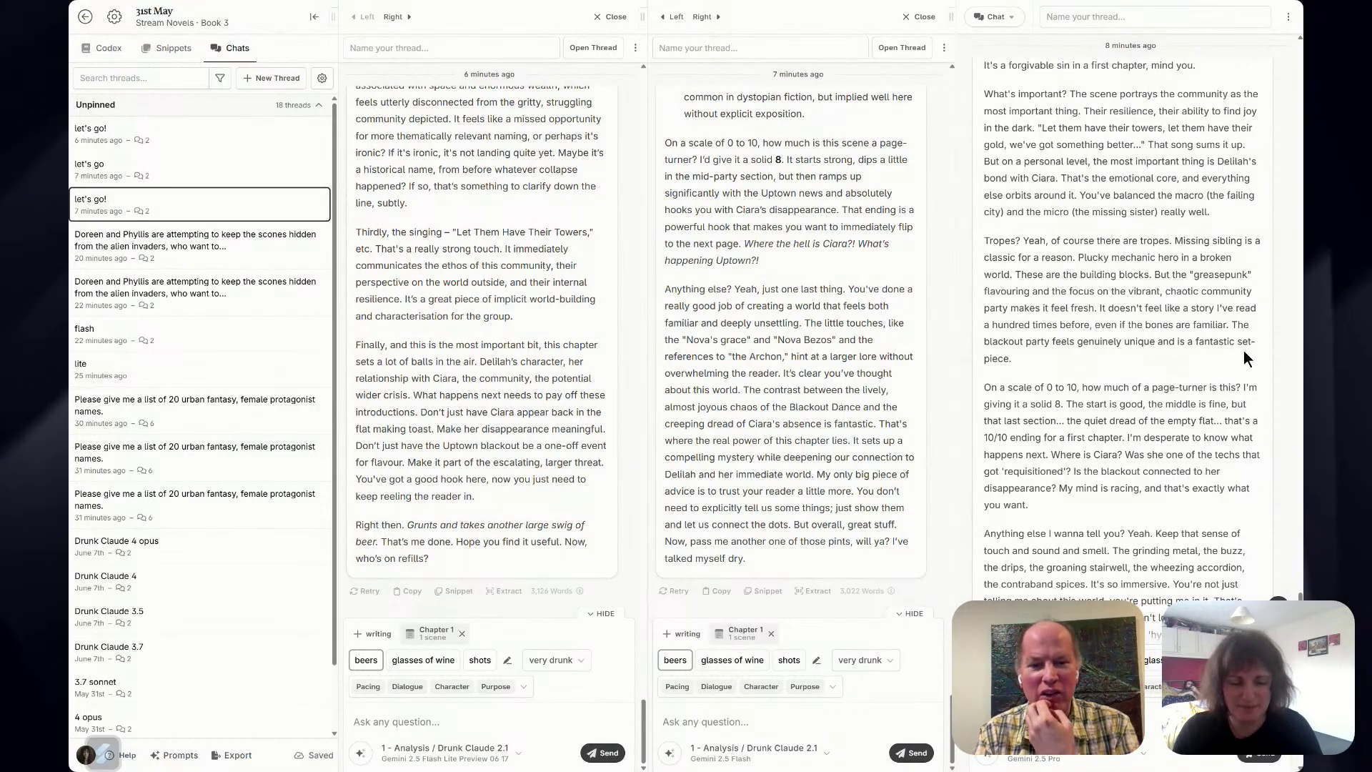
{"action": "scroll", "coordinate": [1244, 350], "scroll_direction": "down", "scroll_amount": 1}
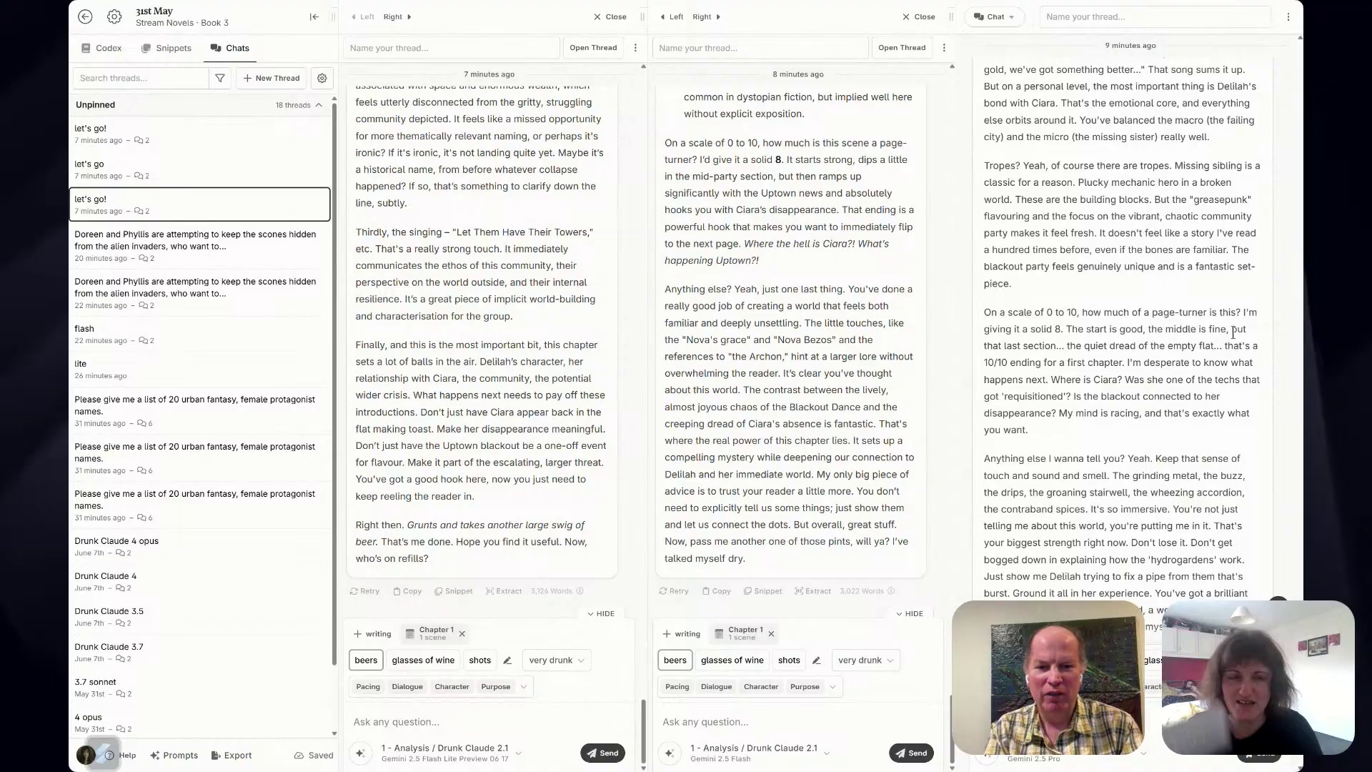
{"action": "scroll", "coordinate": [1232, 326], "scroll_direction": "down", "scroll_amount": 1}
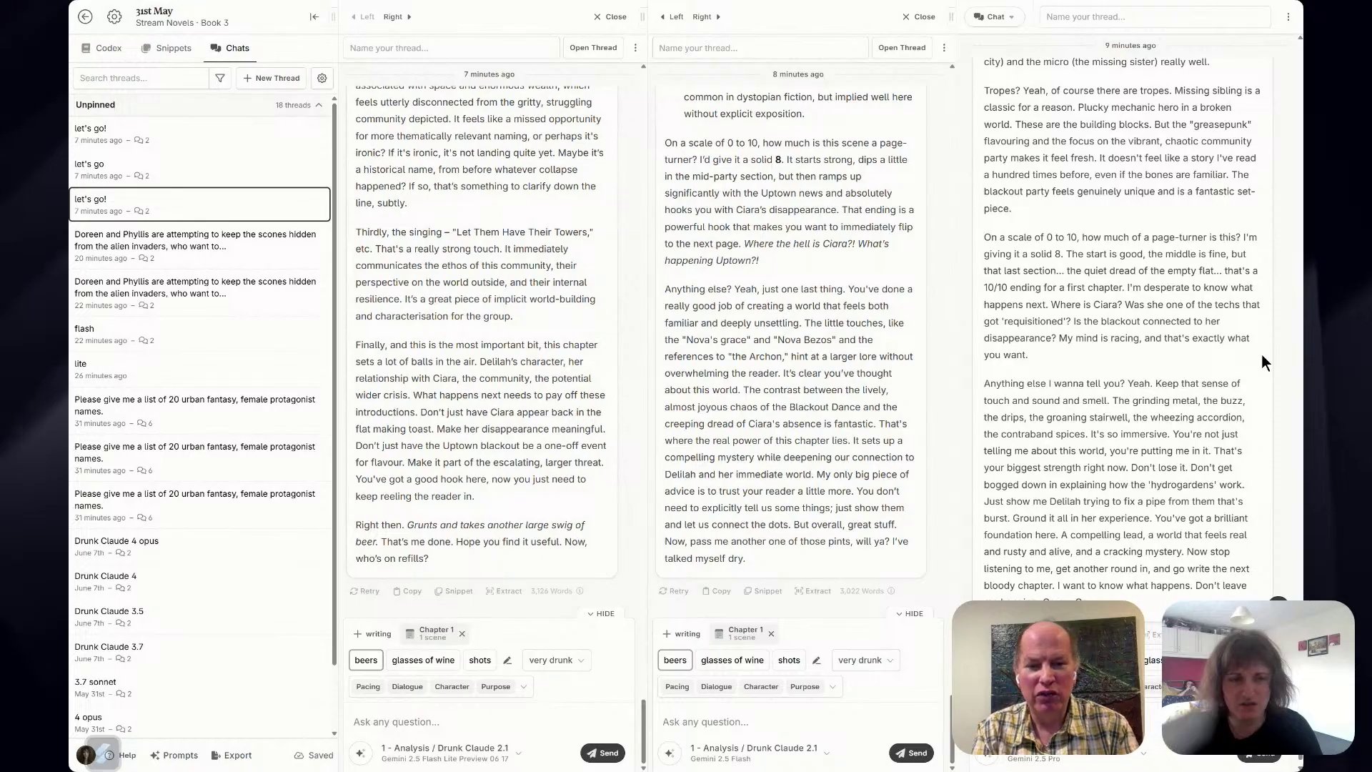
{"action": "scroll", "coordinate": [1263, 363], "scroll_direction": "down", "scroll_amount": 1}
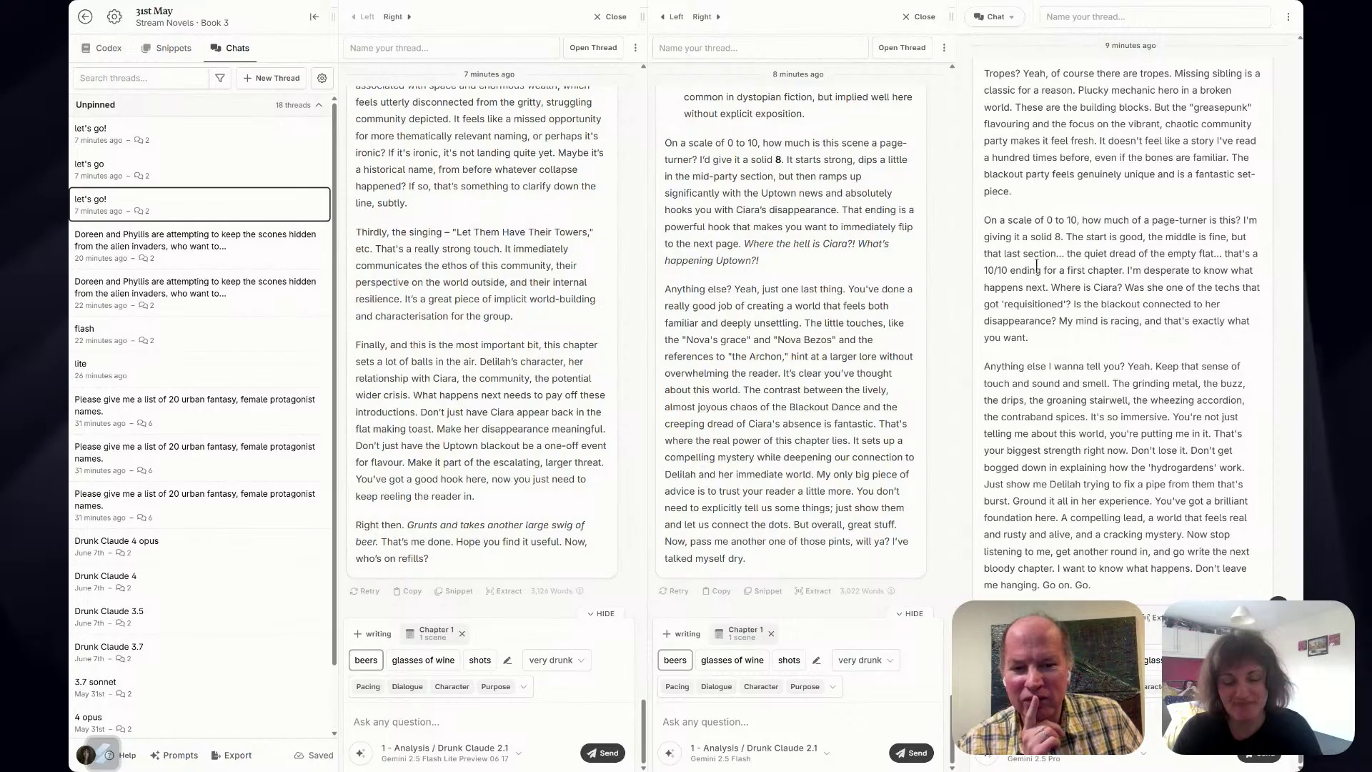
Preview the Drunk Claude 4 opus and Drunk Claude 4 threads, examining their page-turner ratings and closing advice.
{"action": "scroll", "coordinate": [203, 393], "scroll_direction": "down", "scroll_amount": 1}
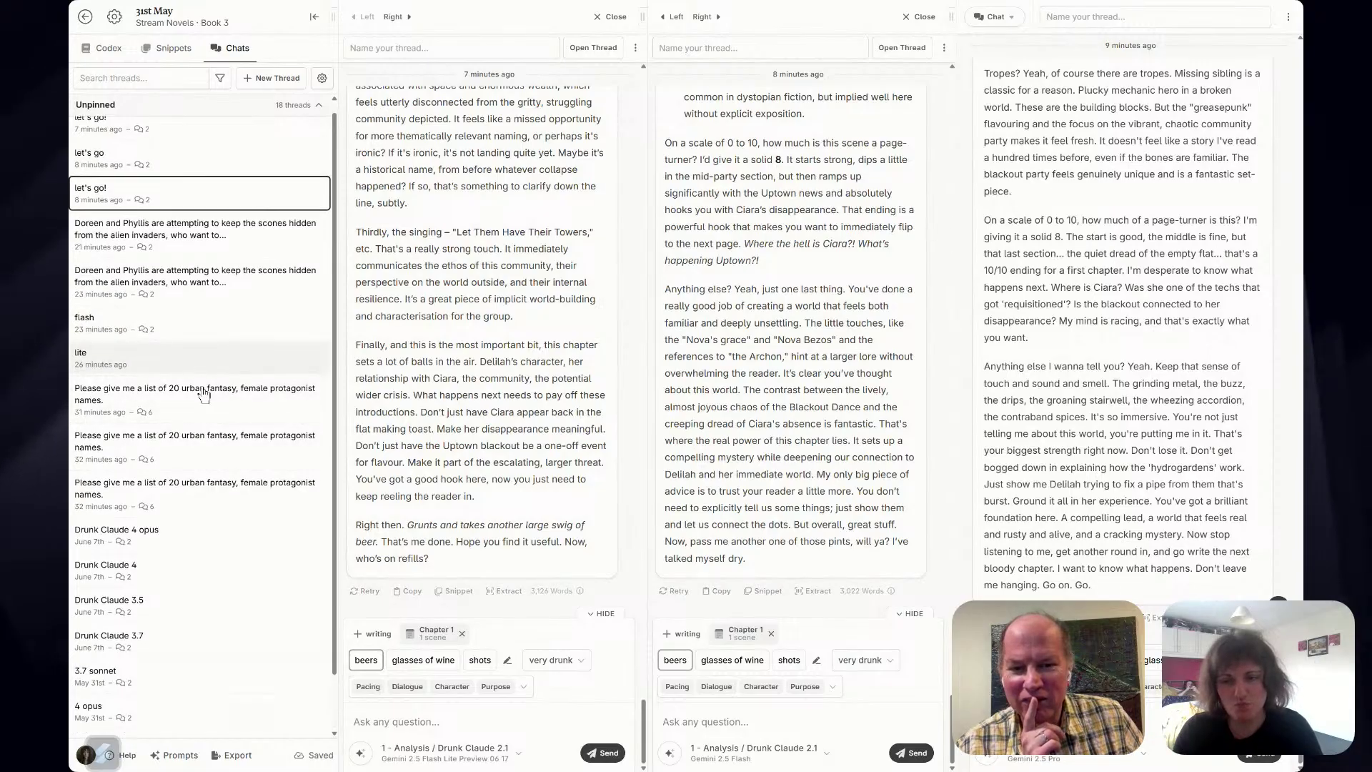
{"action": "scroll", "coordinate": [204, 394], "scroll_direction": "down", "scroll_amount": 2}
{"action": "left_click", "coordinate": [179, 473]}
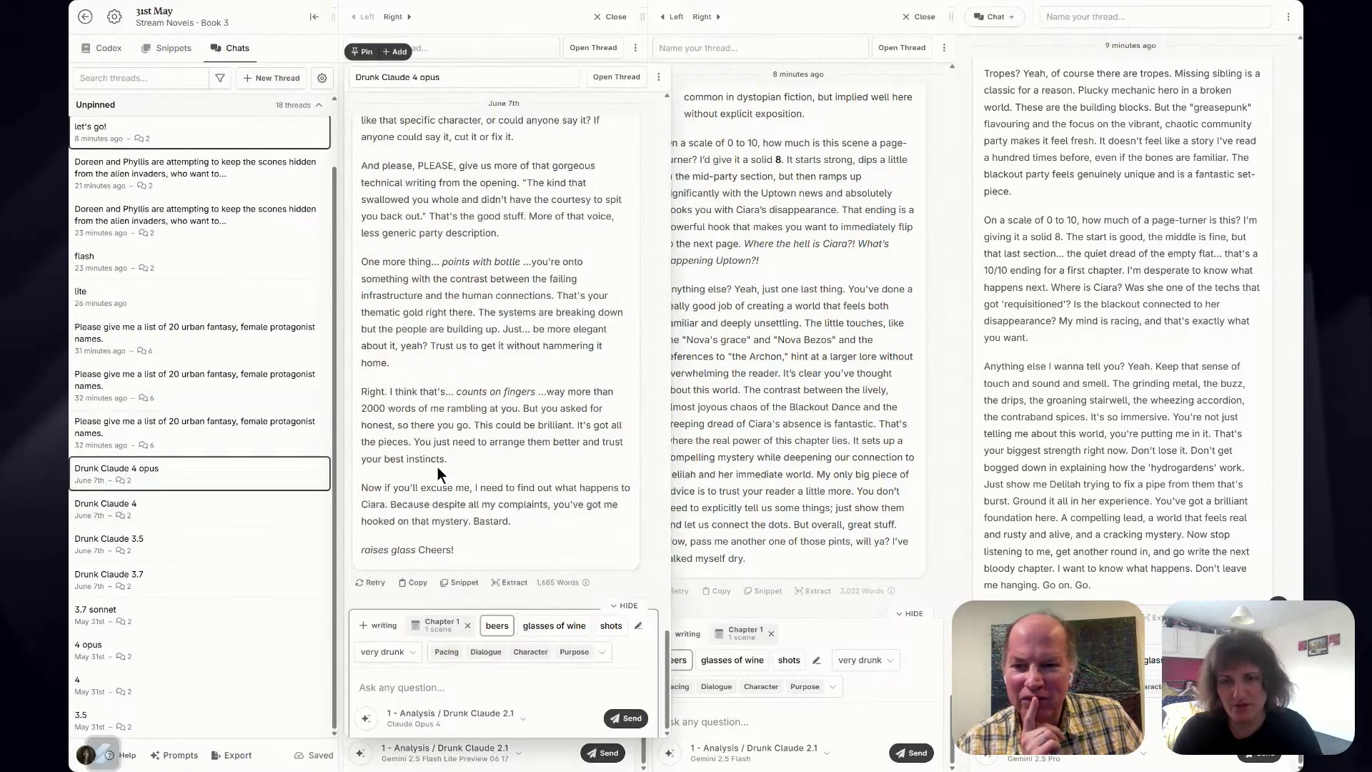
{"action": "scroll", "coordinate": [438, 467], "scroll_direction": "up", "scroll_amount": 3}
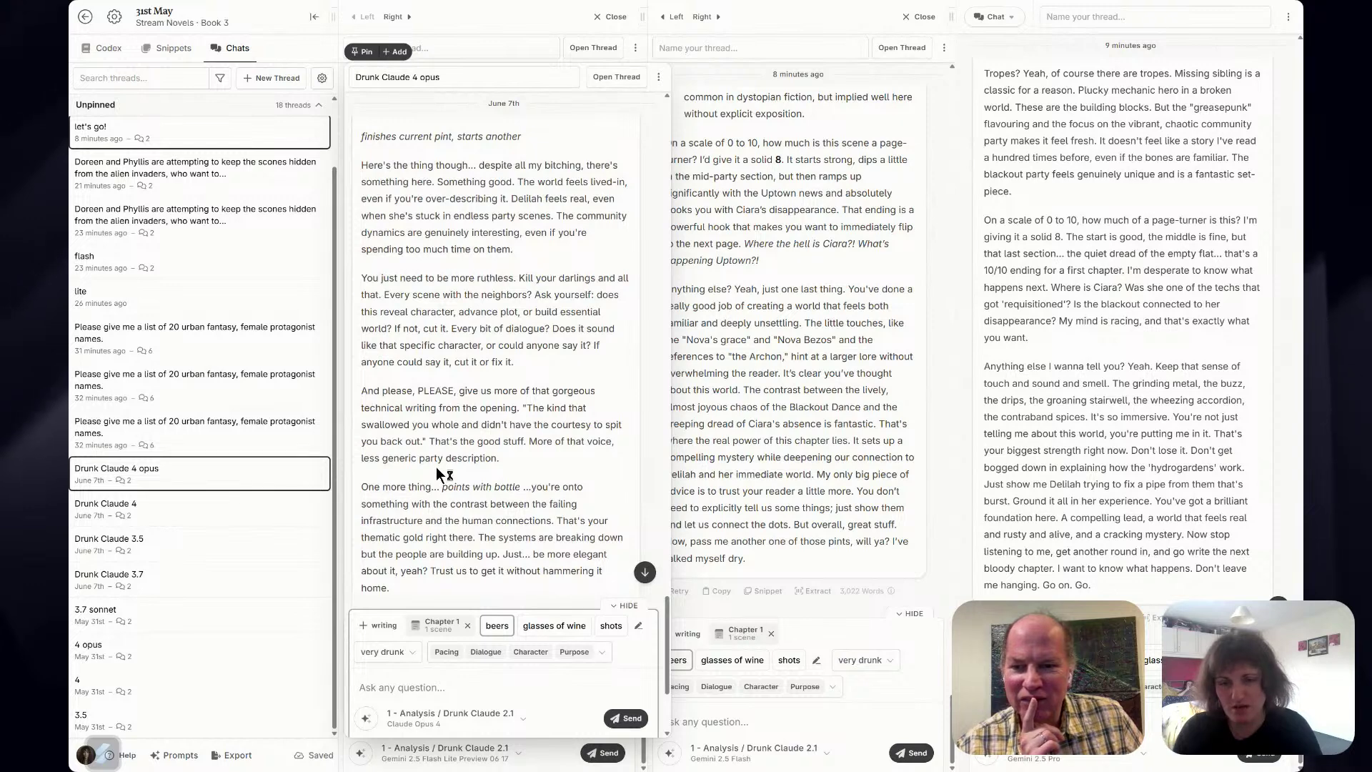
{"action": "scroll", "coordinate": [436, 466], "scroll_direction": "up", "scroll_amount": 10}
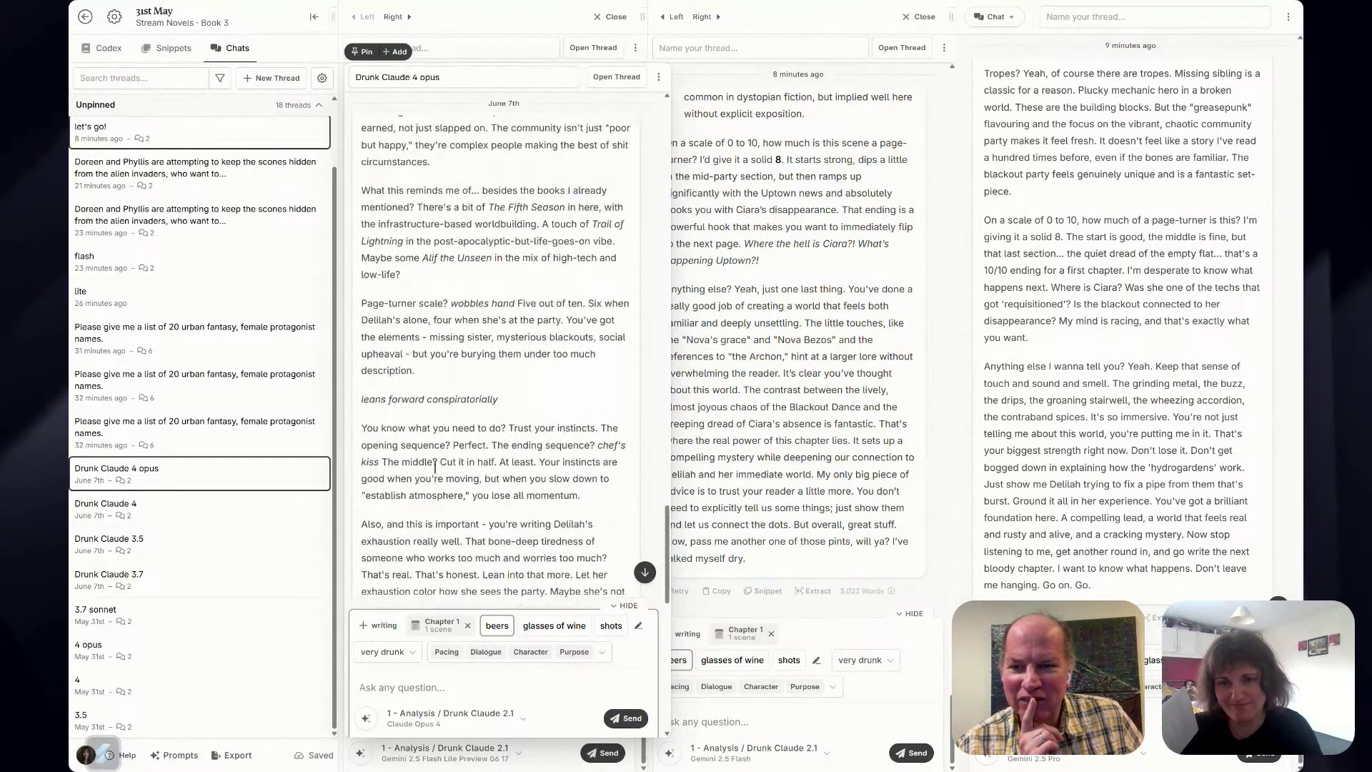
{"action": "scroll", "coordinate": [436, 466], "scroll_direction": "down", "scroll_amount": 12}
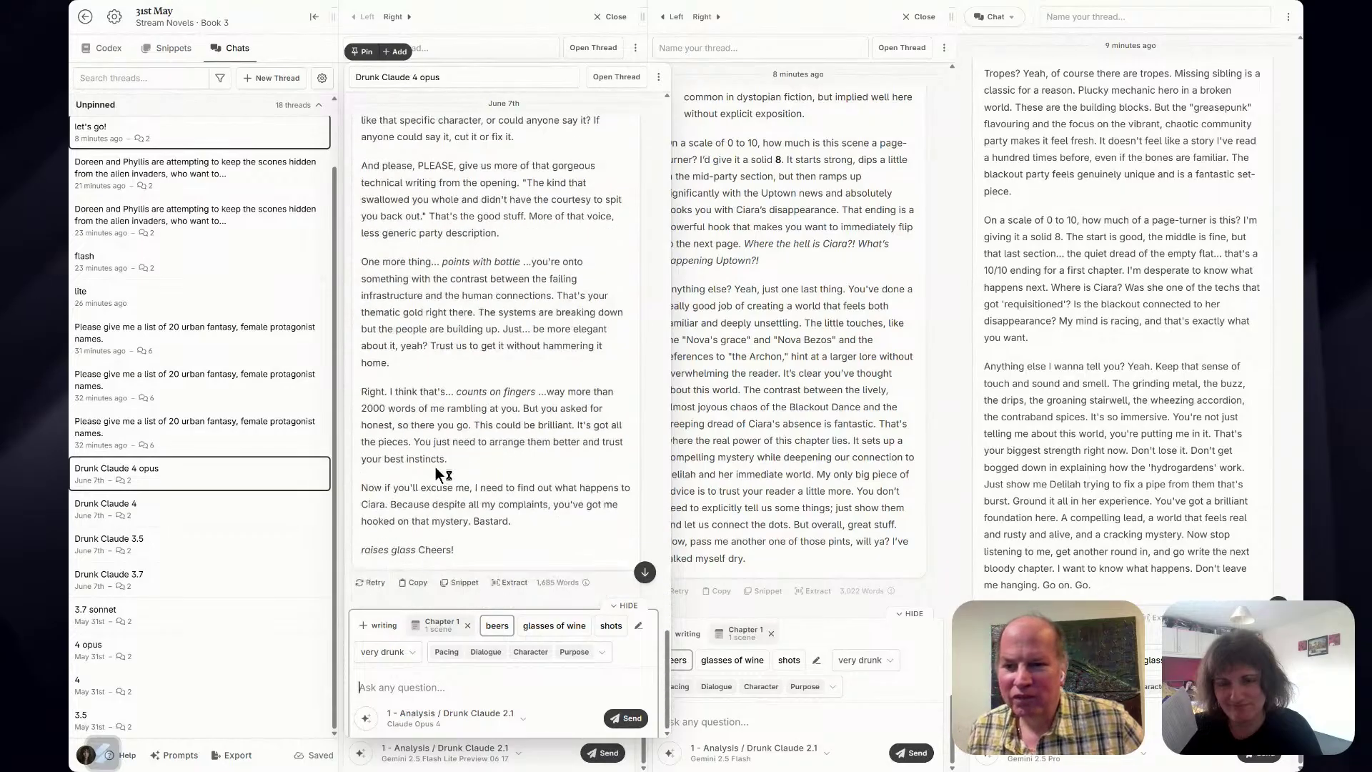
{"action": "left_click", "coordinate": [215, 509]}
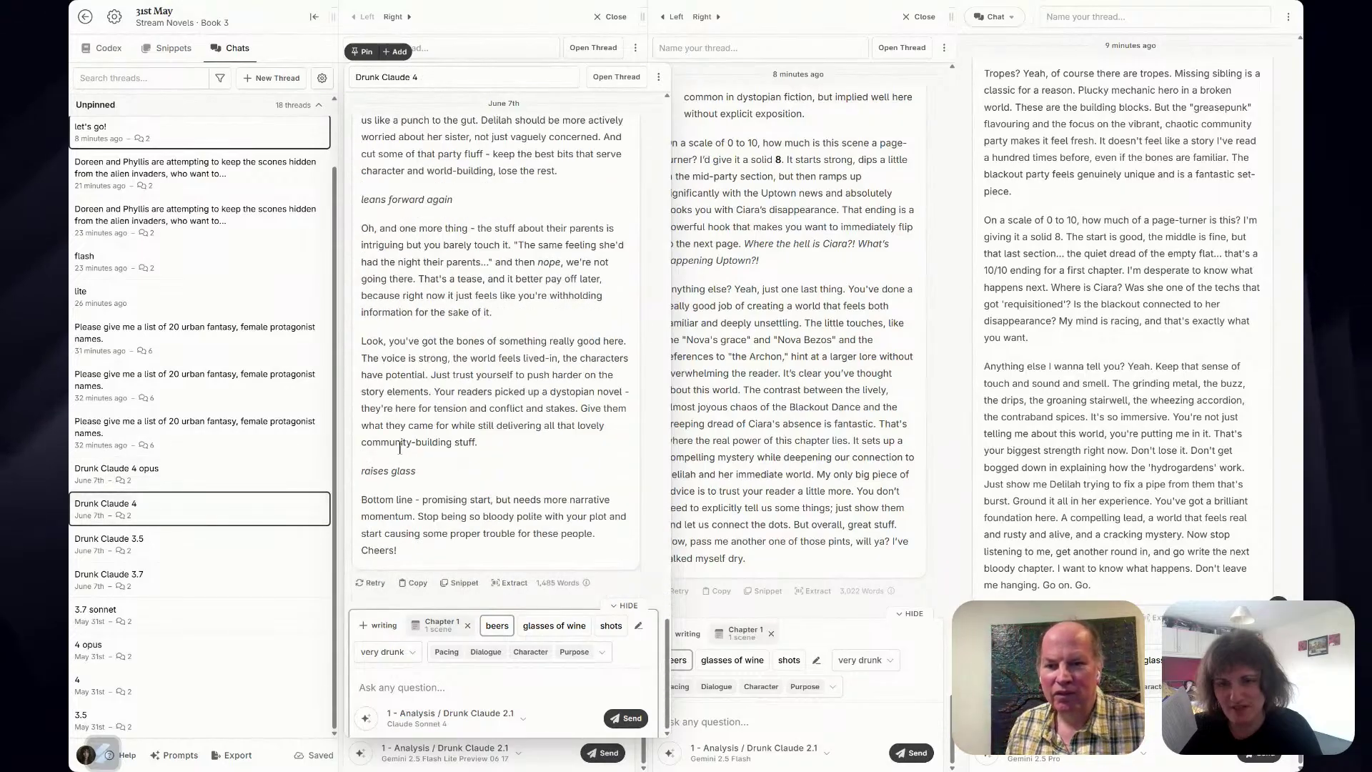
{"action": "scroll", "coordinate": [400, 449], "scroll_direction": "up", "scroll_amount": 5}
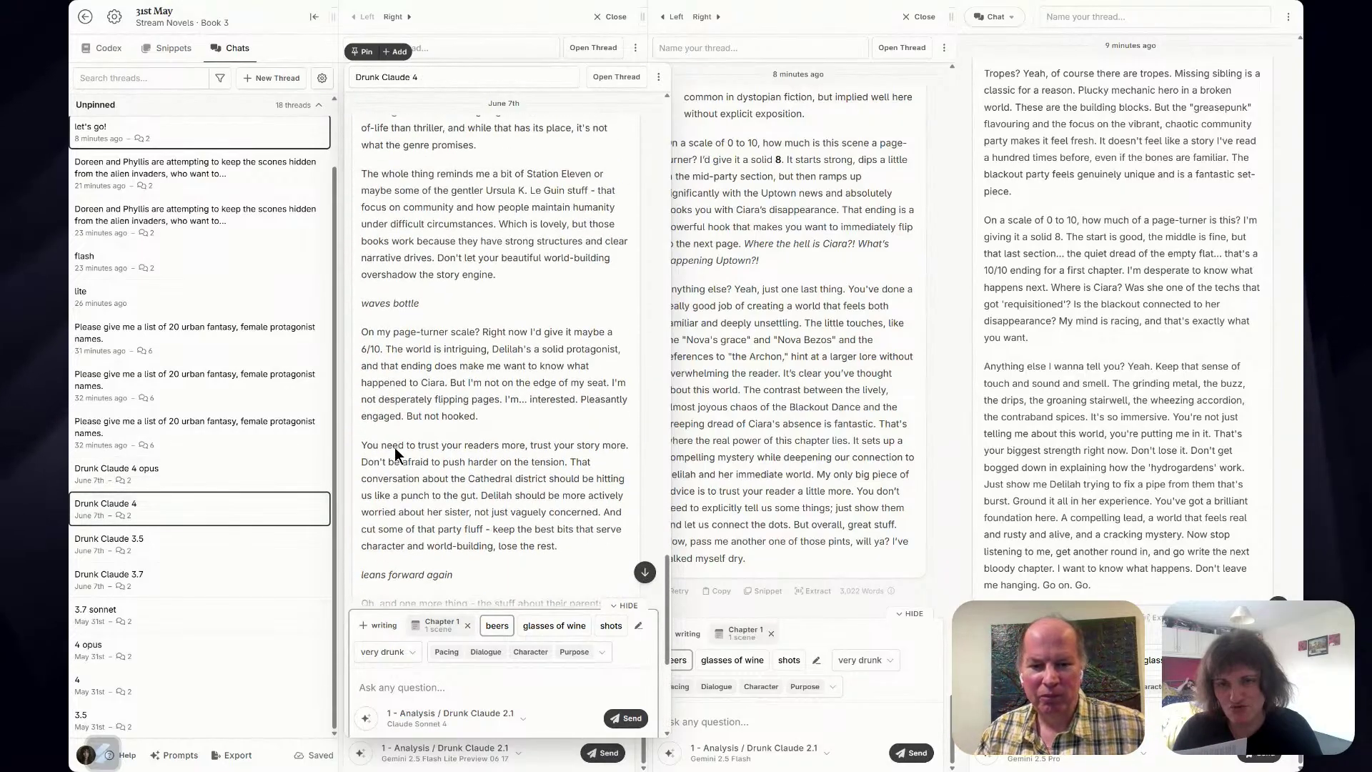
Preview the Drunk Claude 3.5 thread and read its critique from the dialogue feedback to the end.
{"action": "left_click", "coordinate": [205, 543]}
{"action": "scroll", "coordinate": [409, 449], "scroll_direction": "up", "scroll_amount": 2}
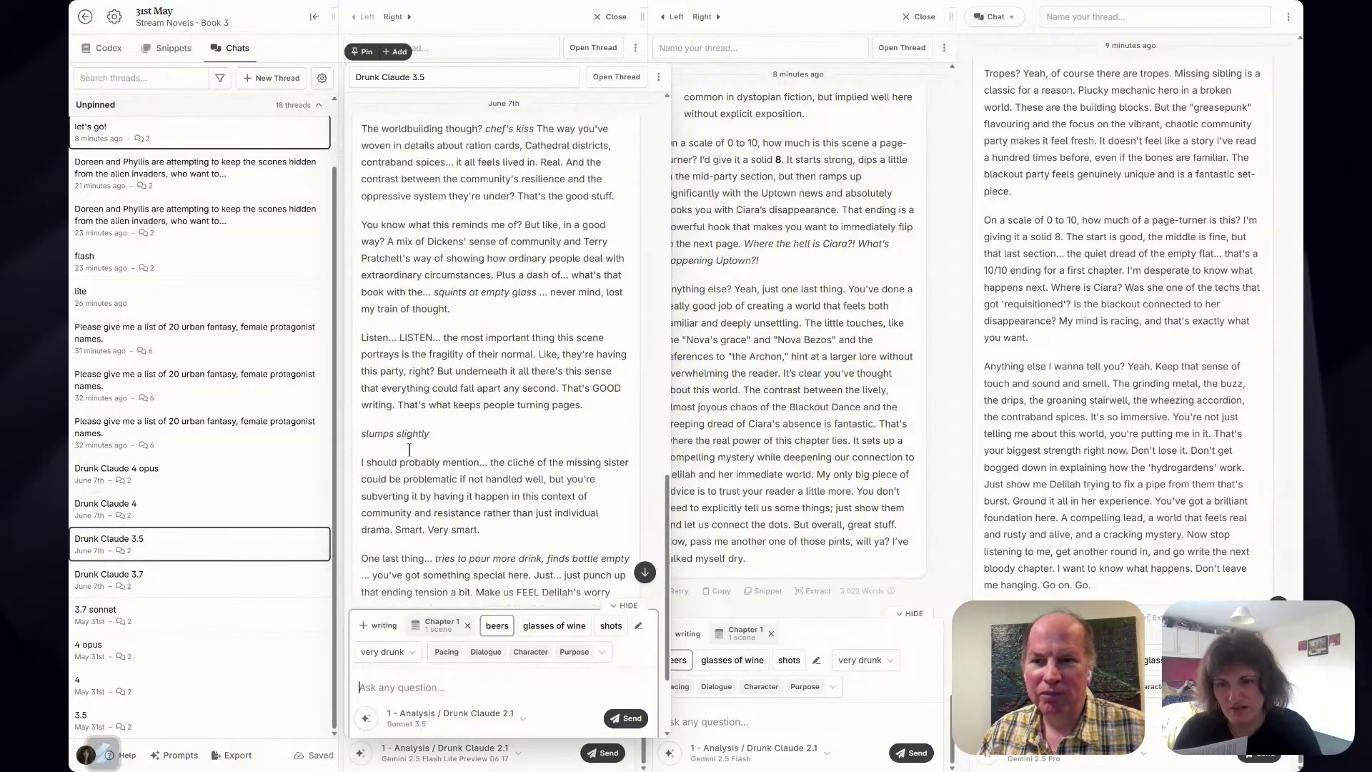
{"action": "scroll", "coordinate": [409, 449], "scroll_direction": "up", "scroll_amount": 6}
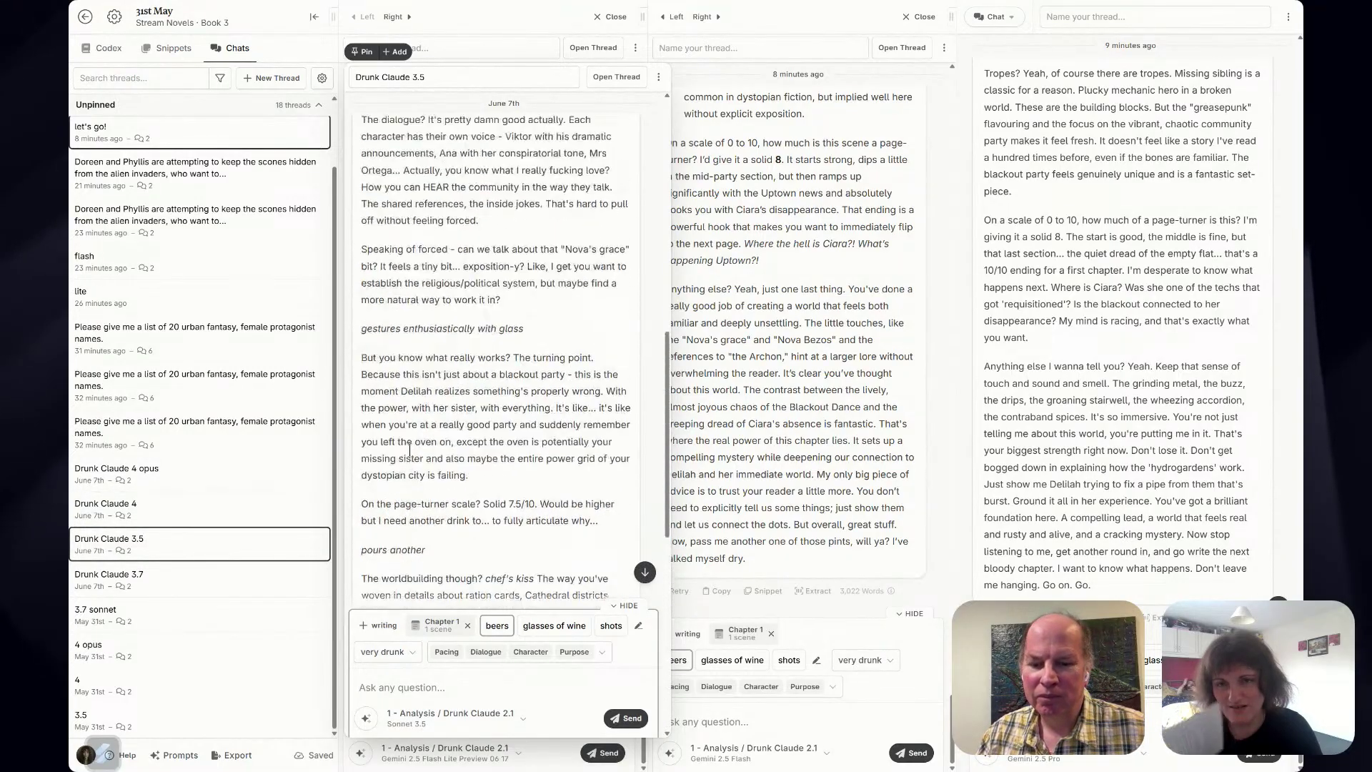
{"action": "scroll", "coordinate": [409, 449], "scroll_direction": "up", "scroll_amount": 1}
{"action": "scroll", "coordinate": [409, 449], "scroll_direction": "down", "scroll_amount": 6}
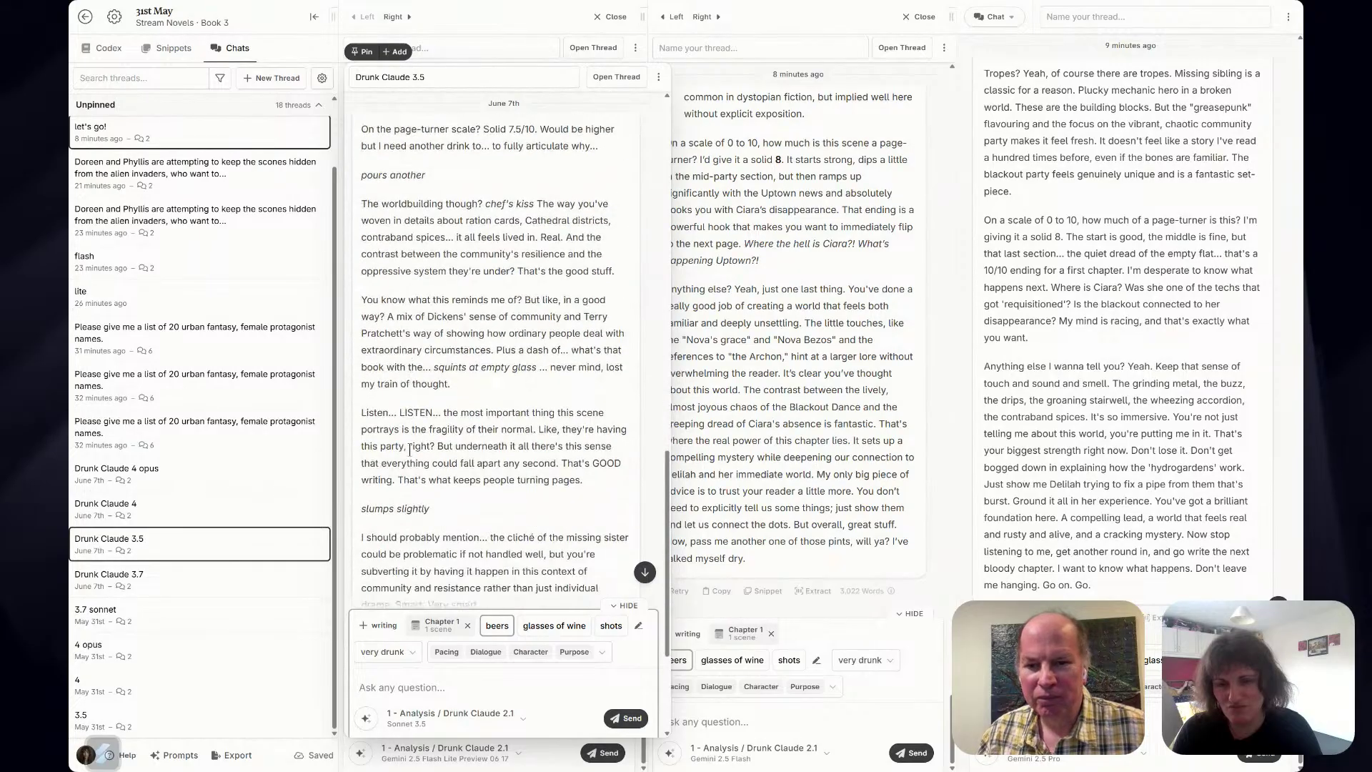
{"action": "scroll", "coordinate": [410, 449], "scroll_direction": "down", "scroll_amount": 3}
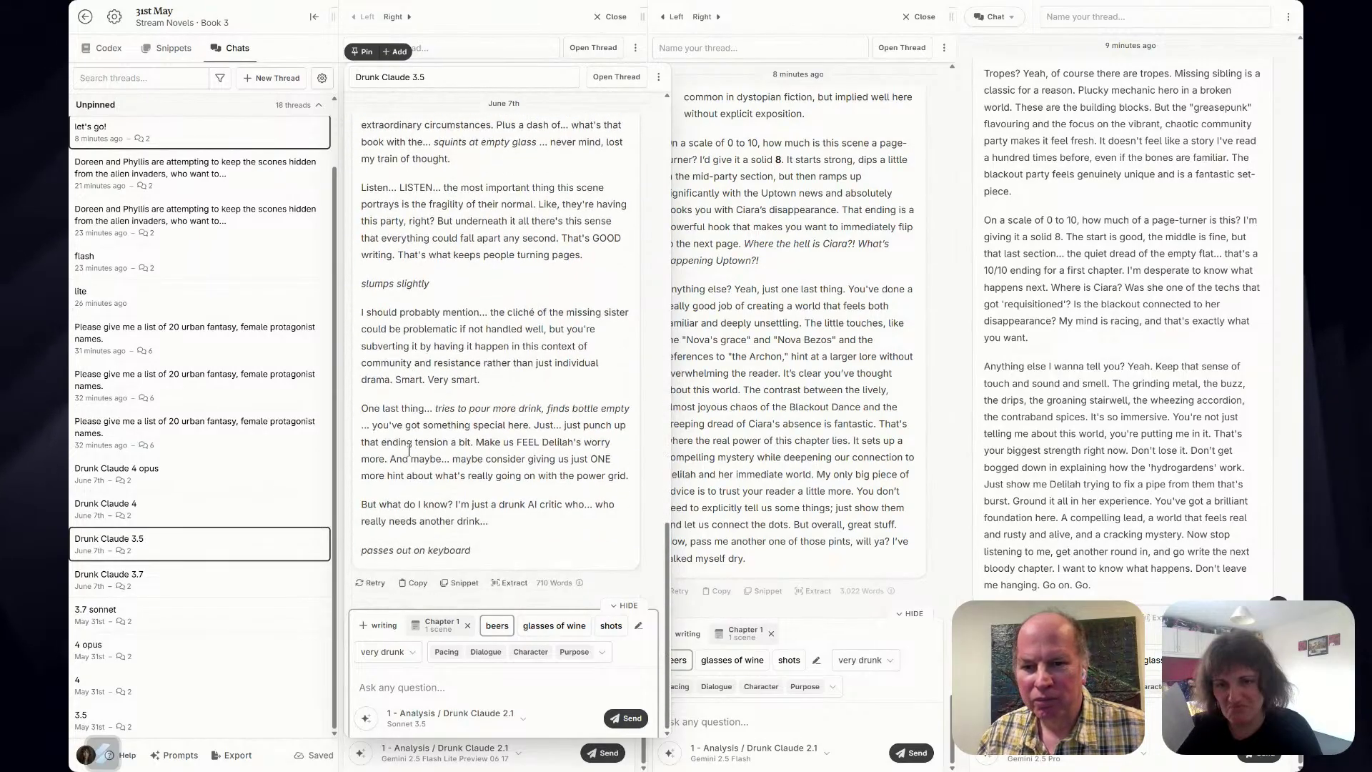
Preview the Drunk Claude 3.7 thread, read its page-turner rating and extra thoughts, and close the preview.
{"action": "left_click", "coordinate": [213, 575]}
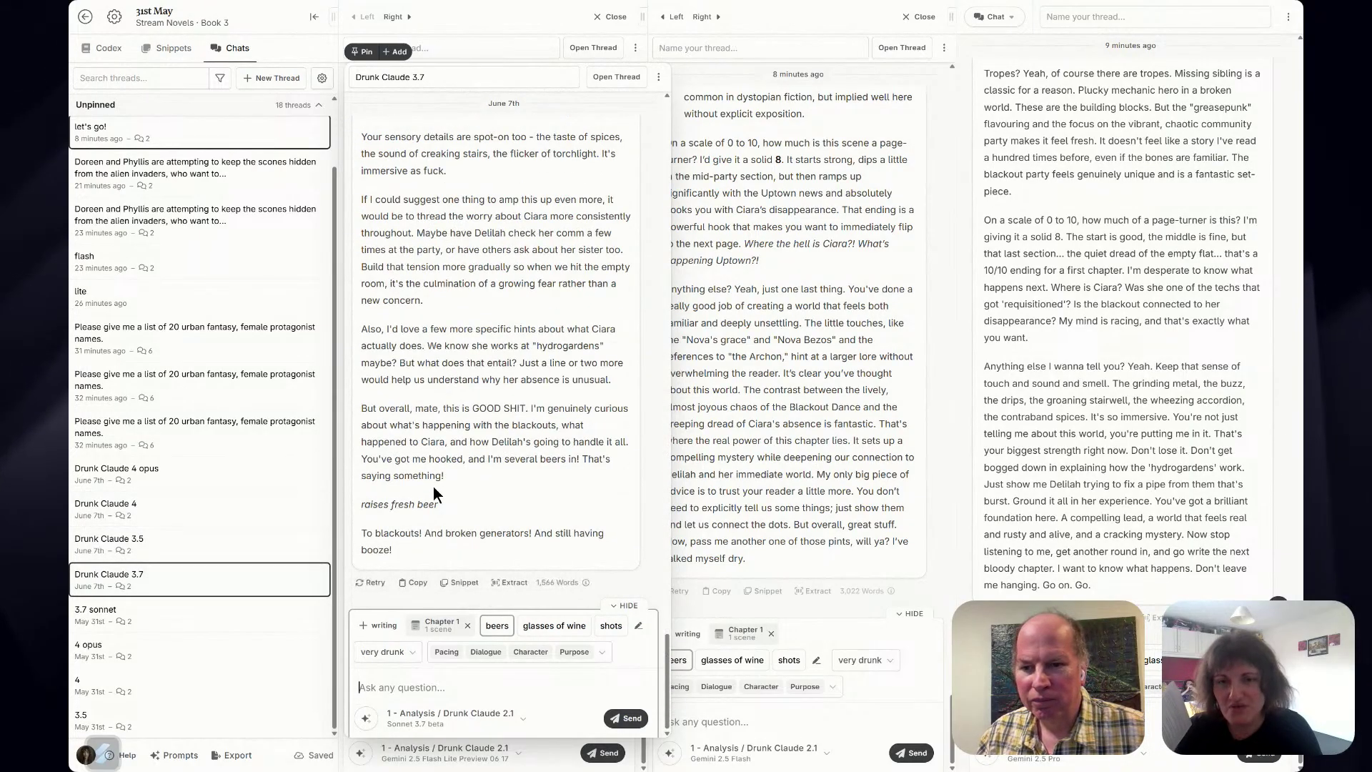
{"action": "scroll", "coordinate": [438, 477], "scroll_direction": "up", "scroll_amount": 5}
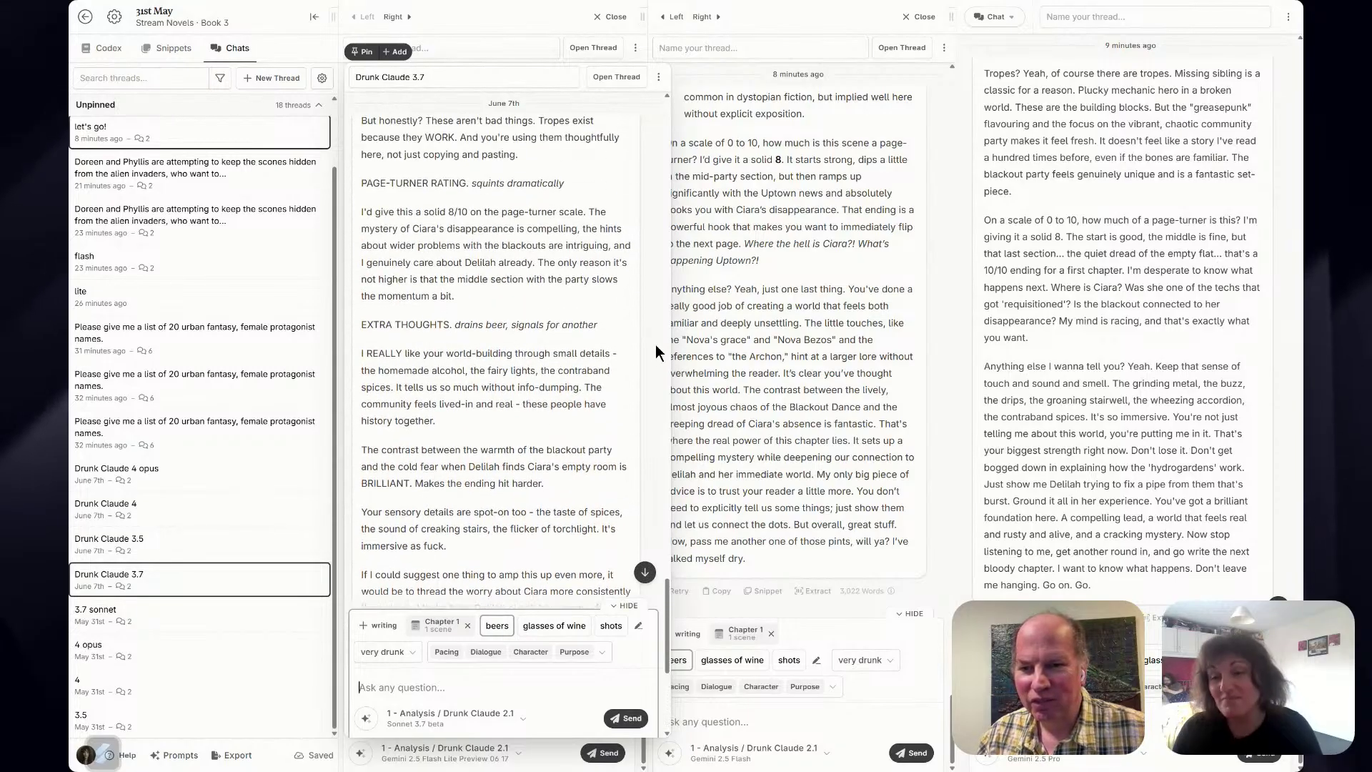
{"action": "left_click", "coordinate": [769, 339]}
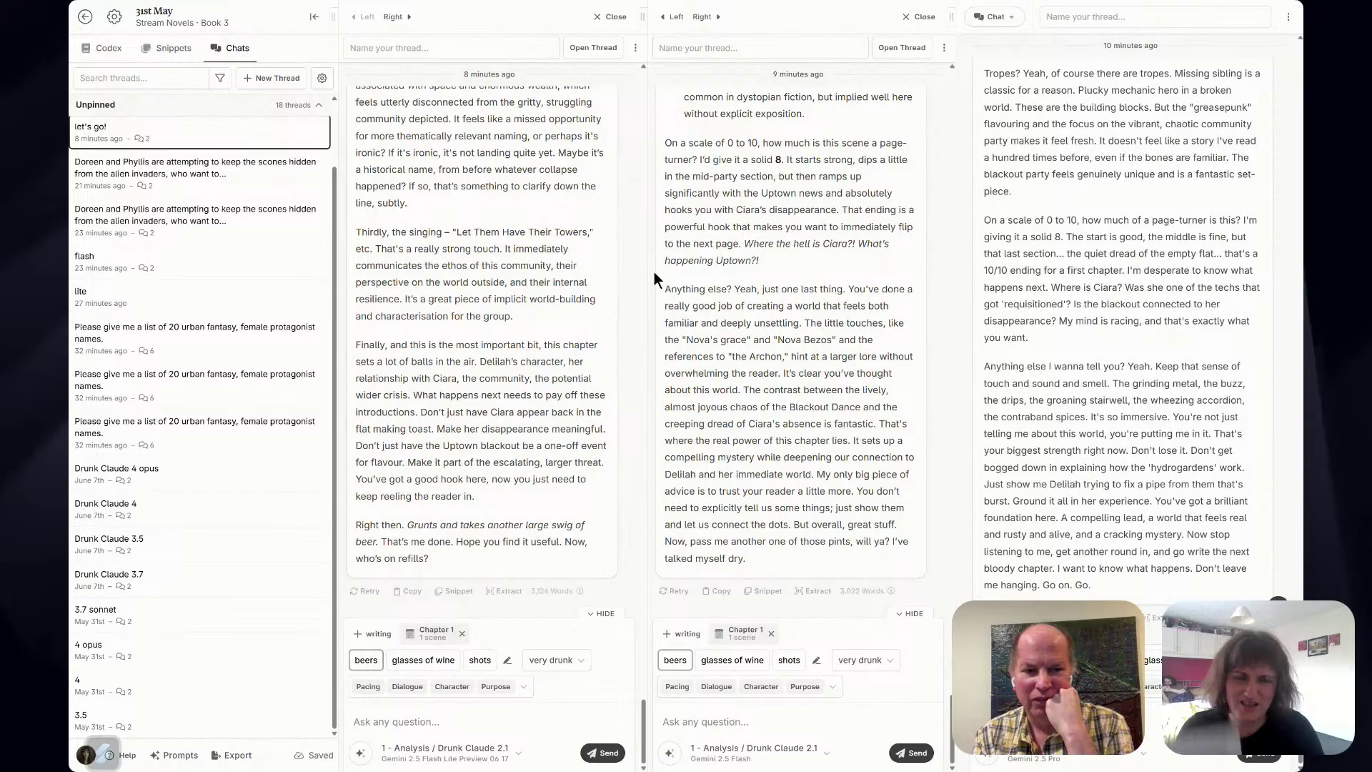
Collapse the sidebar, then recheck the tropes section of the Flash reply and the start of the Pro reply.
{"action": "left_click", "coordinate": [314, 17]}
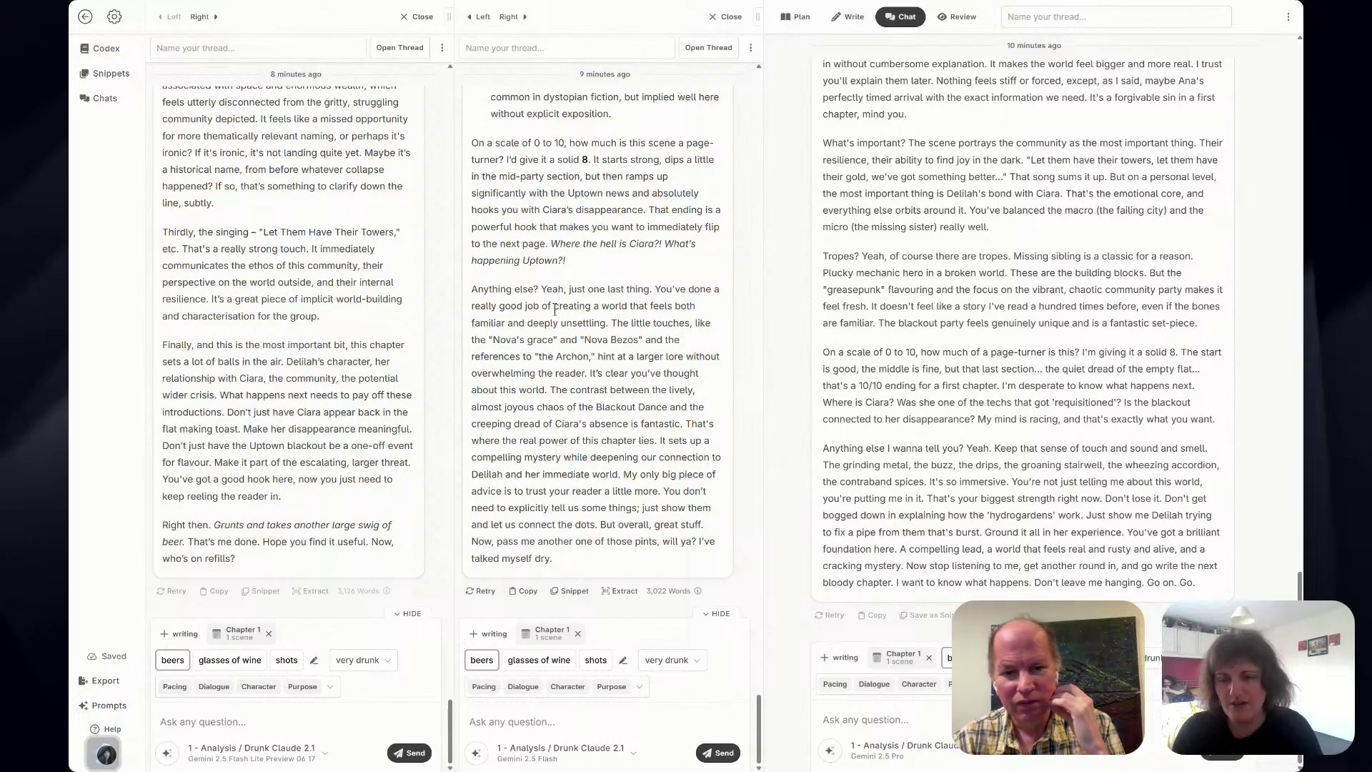
{"action": "scroll", "coordinate": [572, 322], "scroll_direction": "up", "scroll_amount": 2}
{"action": "scroll", "coordinate": [556, 321], "scroll_direction": "down", "scroll_amount": 2}
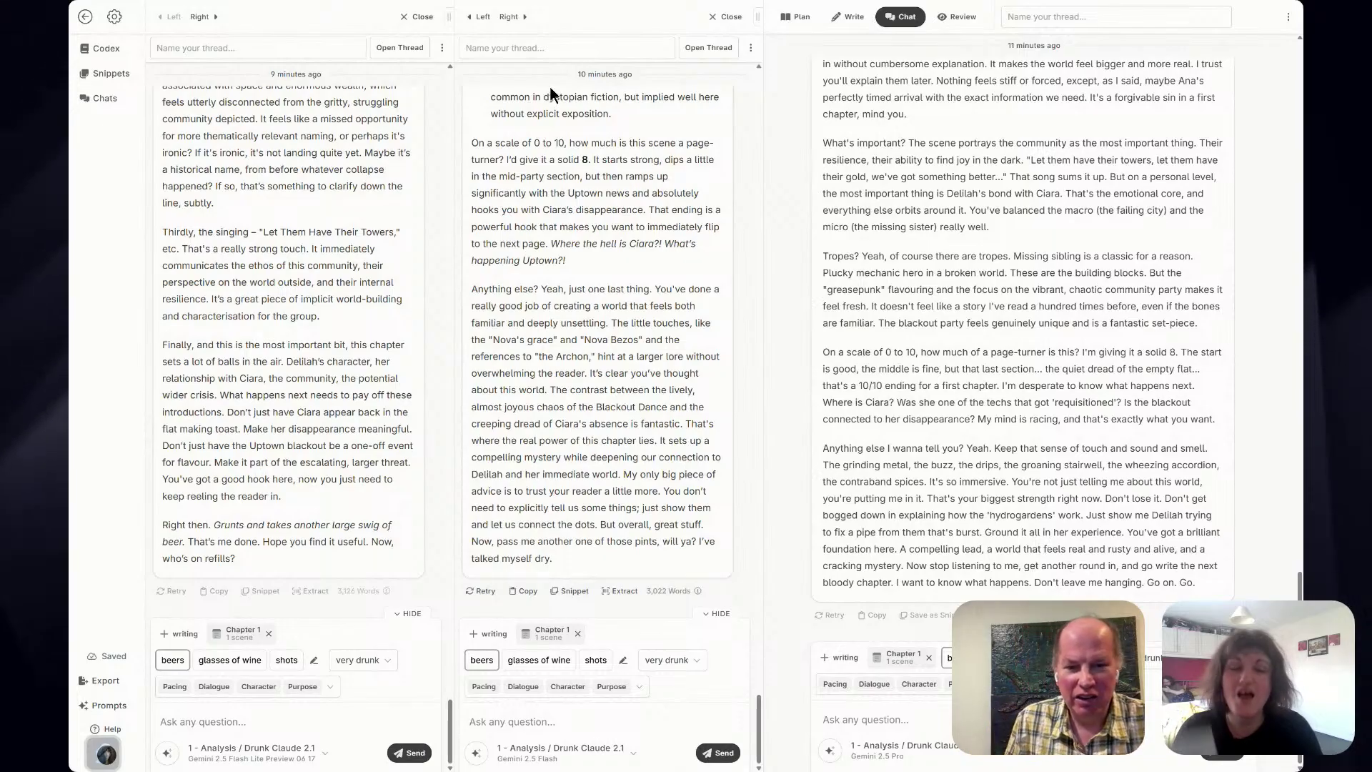
{"action": "scroll", "coordinate": [600, 336], "scroll_direction": "up", "scroll_amount": 4}
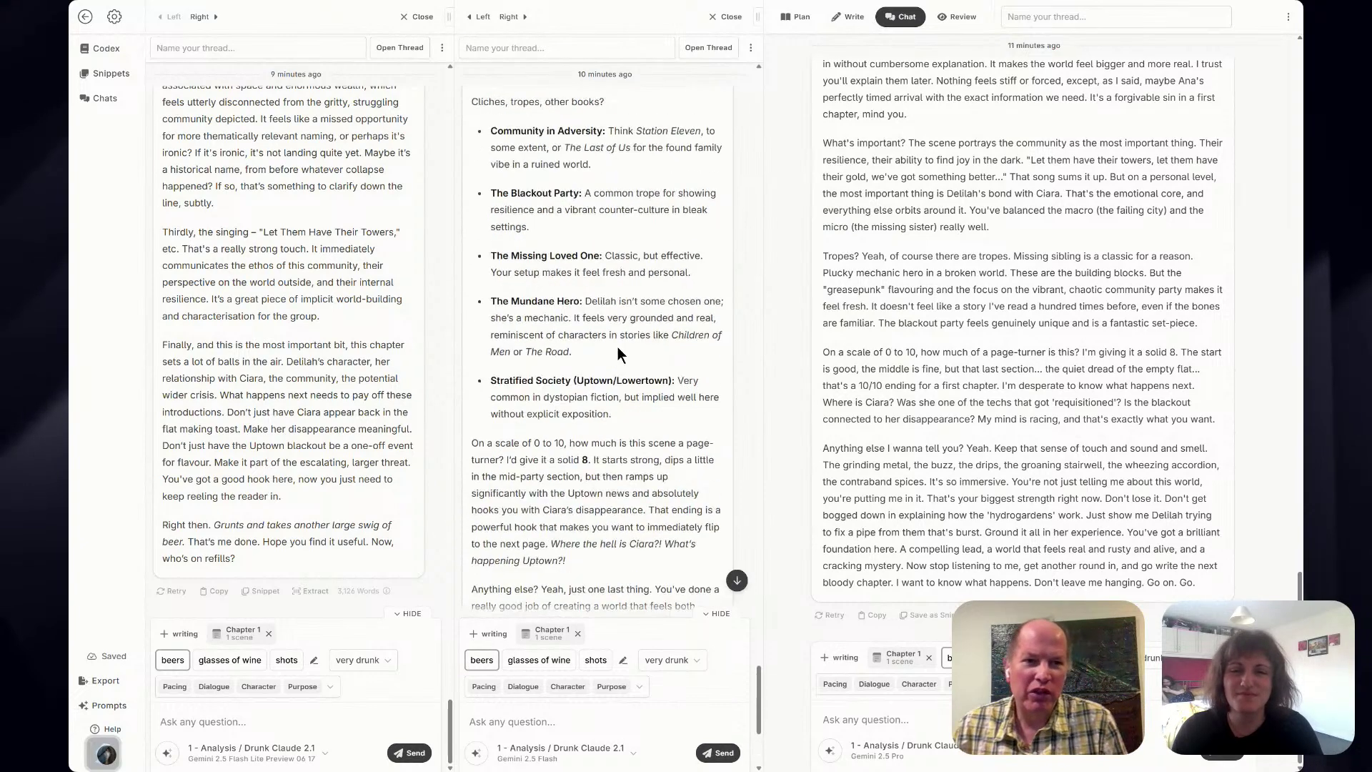
{"action": "scroll", "coordinate": [620, 343], "scroll_direction": "down", "scroll_amount": 4}
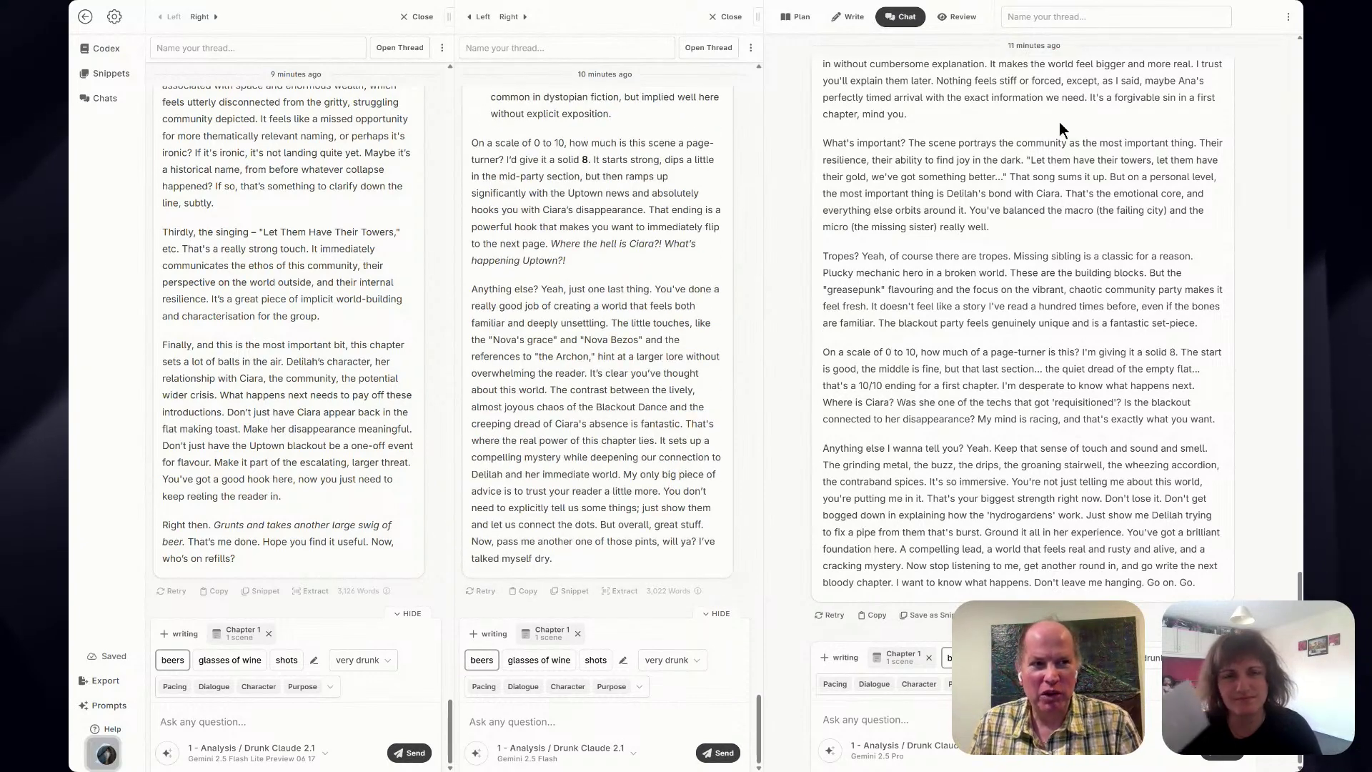
{"action": "scroll", "coordinate": [1040, 53], "scroll_direction": "up", "scroll_amount": 20}
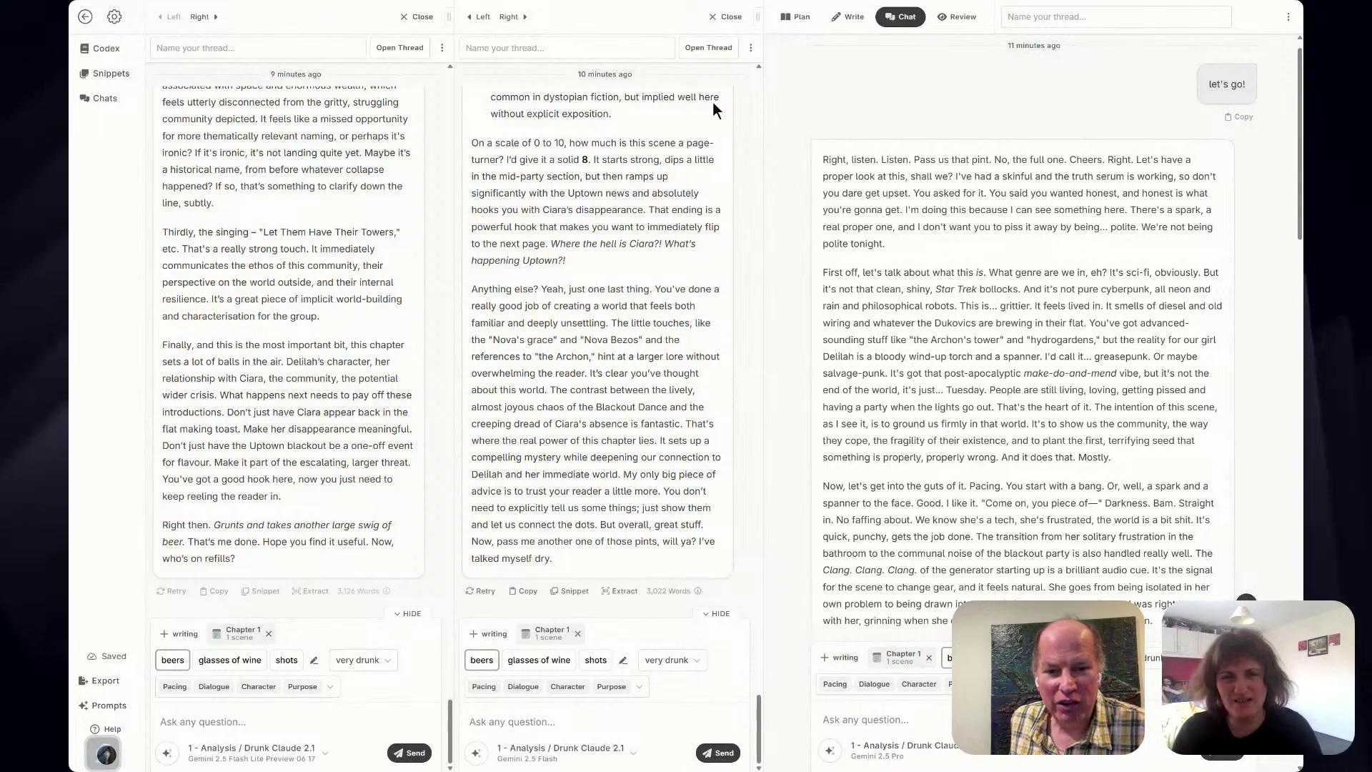
Close the two side-by-side Gemini Flash Lite and Flash threads and start a new chat thread.
{"action": "left_click", "coordinate": [421, 16]}
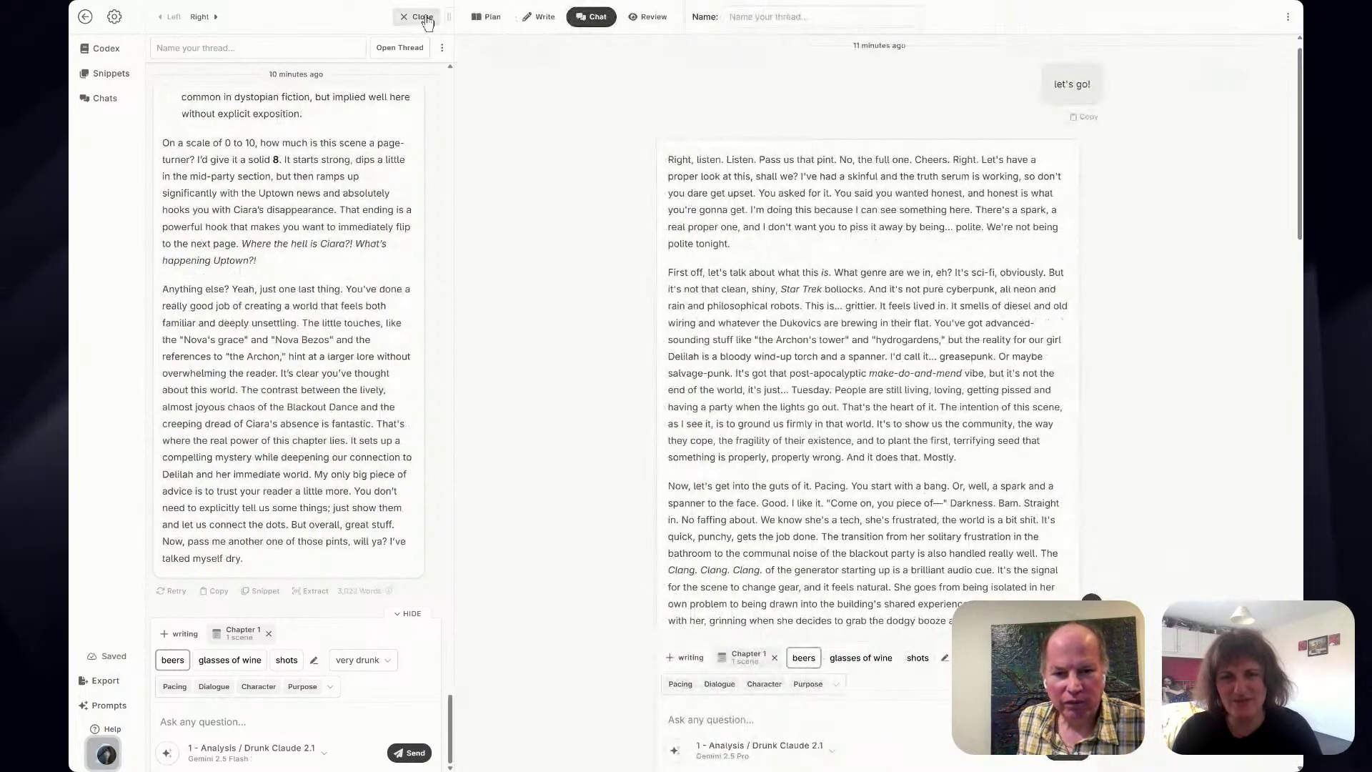
{"action": "left_click", "coordinate": [422, 16]}
{"action": "left_click", "coordinate": [291, 19]}
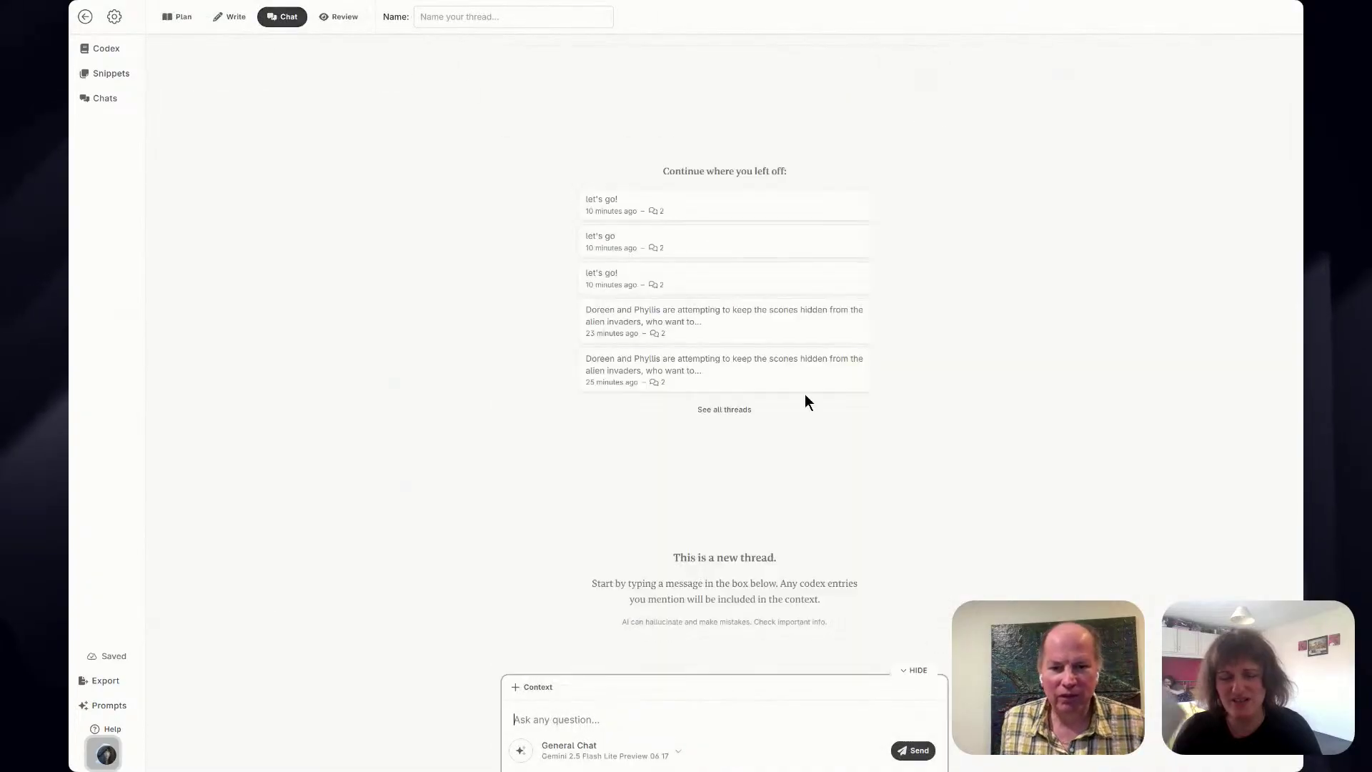
Apply the 1 - Analysis prompt Drunk Claude 2.1 to the new thread and add Chapter 1 as its writing.
{"action": "left_click", "coordinate": [521, 750]}
{"action": "mouse_move", "coordinate": [629, 418]}
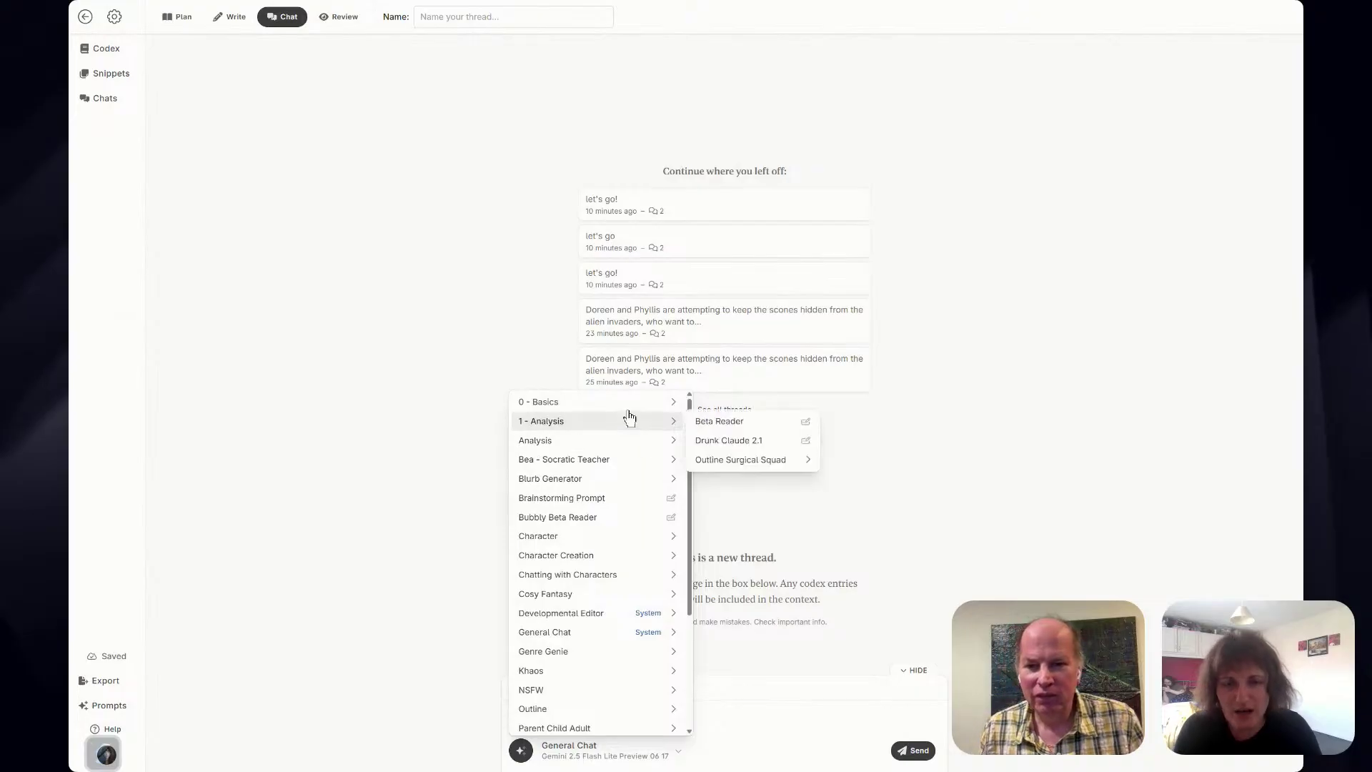
{"action": "left_click", "coordinate": [716, 443]}
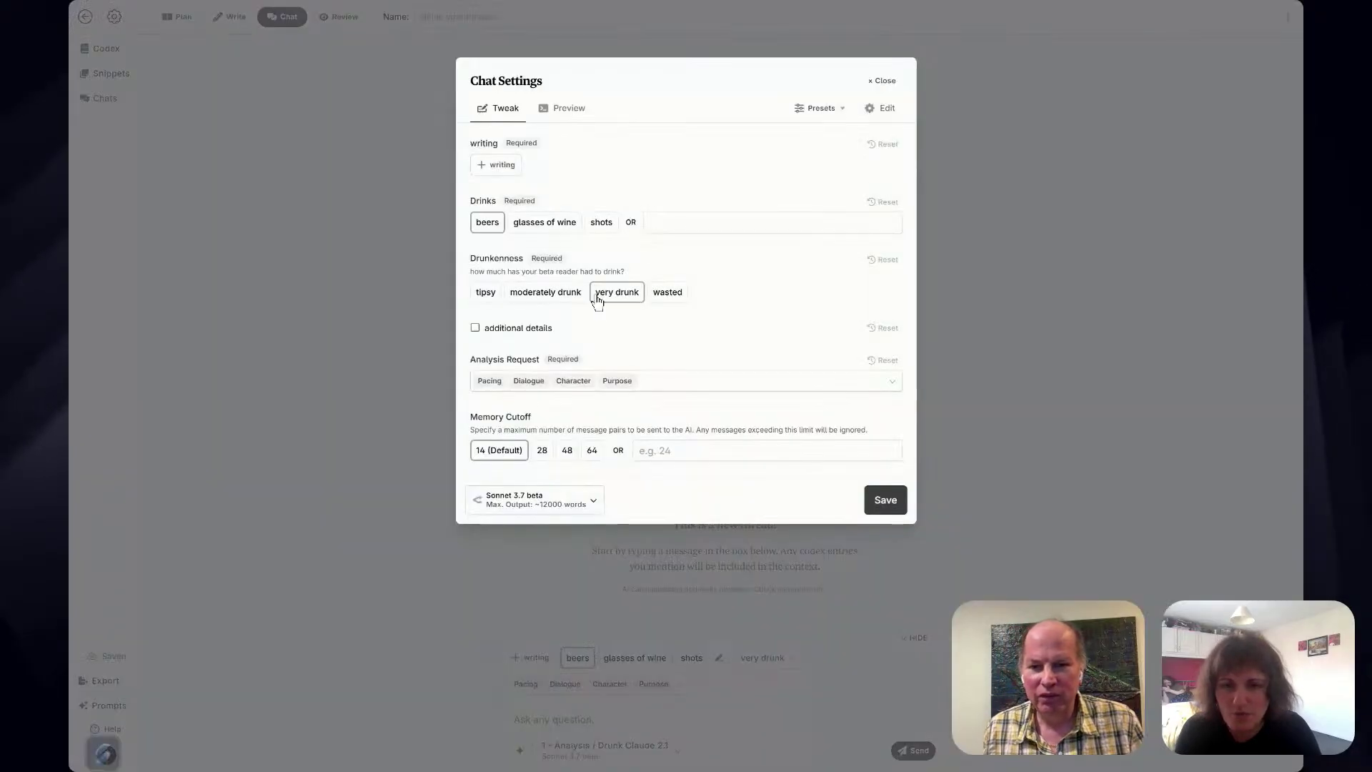
{"action": "left_click", "coordinate": [493, 165]}
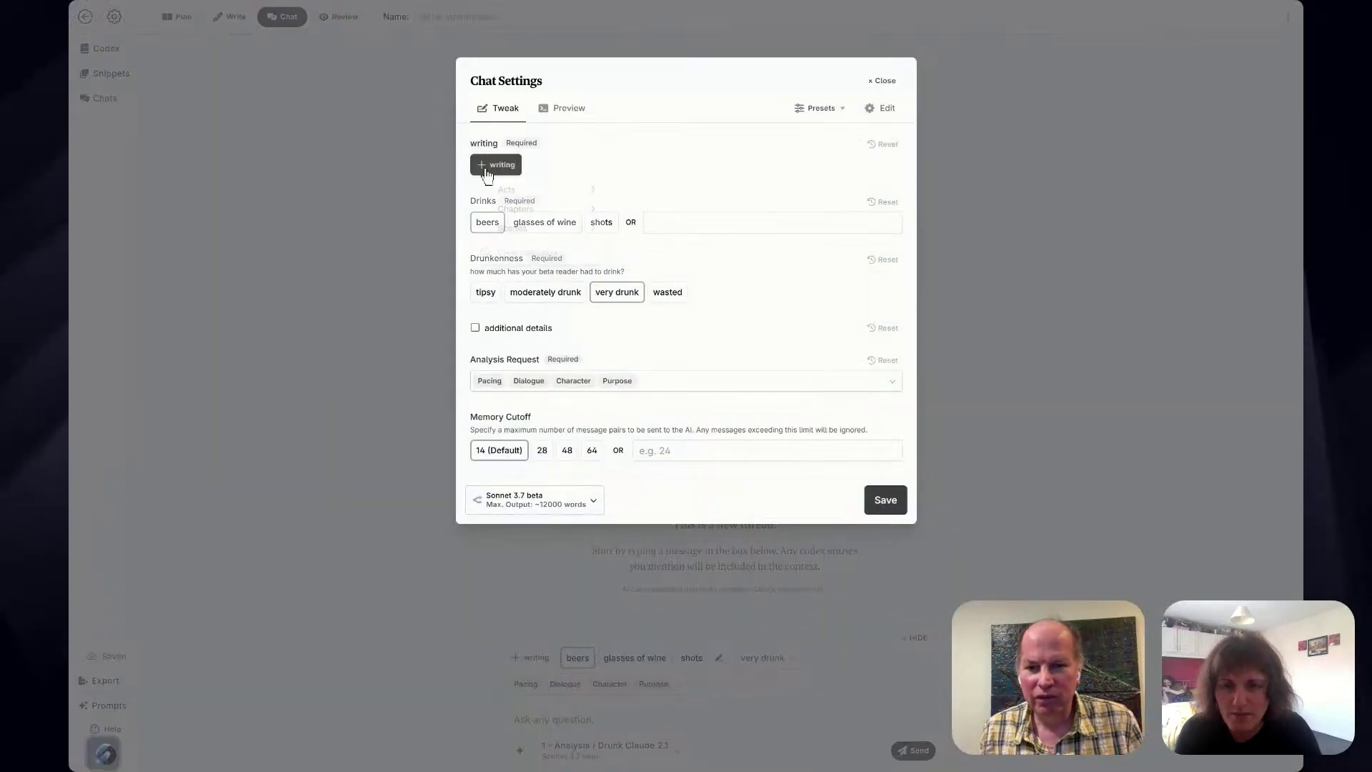
{"action": "mouse_move", "coordinate": [551, 209]}
{"action": "left_click", "coordinate": [647, 222]}
Set the prompt's model to Gemini 2.5 Flash and save the chat settings.
{"action": "left_click", "coordinate": [569, 494]}
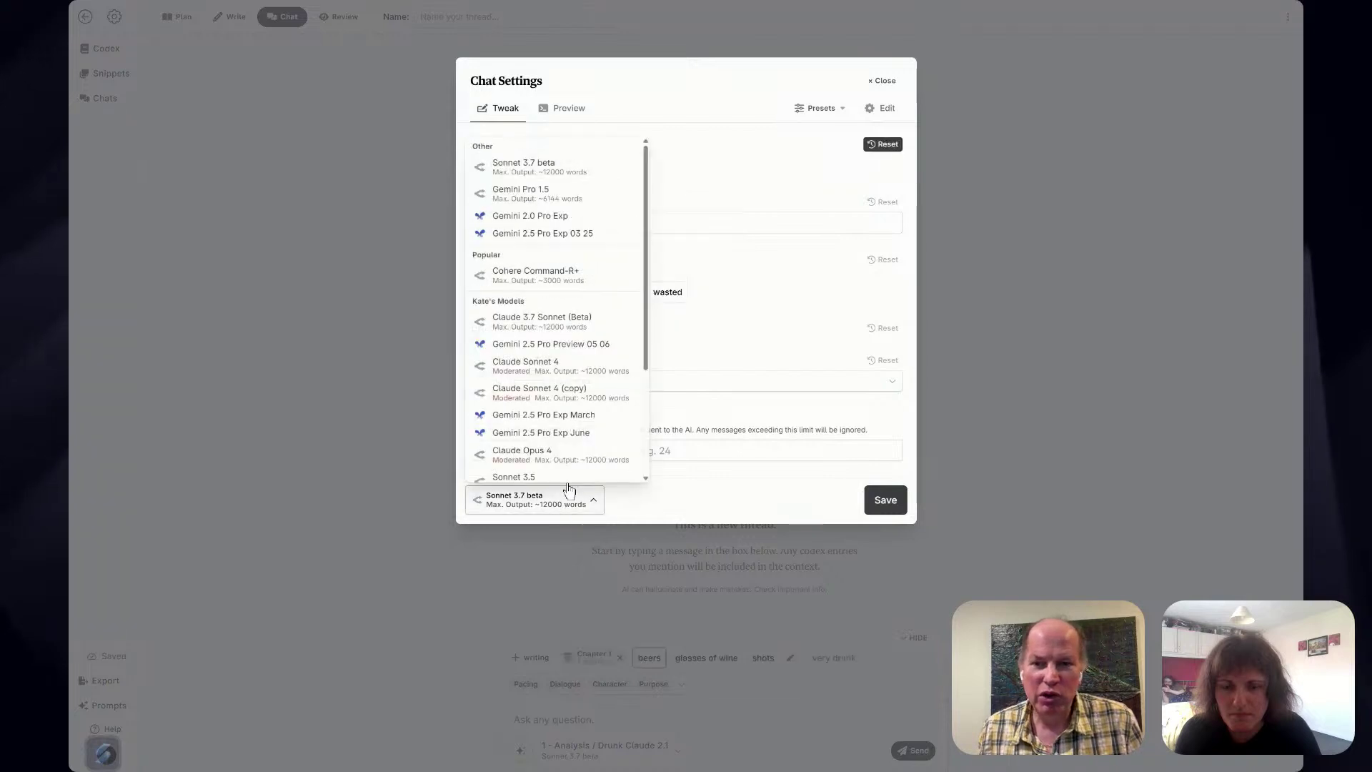
{"action": "scroll", "coordinate": [568, 458], "scroll_direction": "down", "scroll_amount": 5}
{"action": "left_click", "coordinate": [547, 447]}
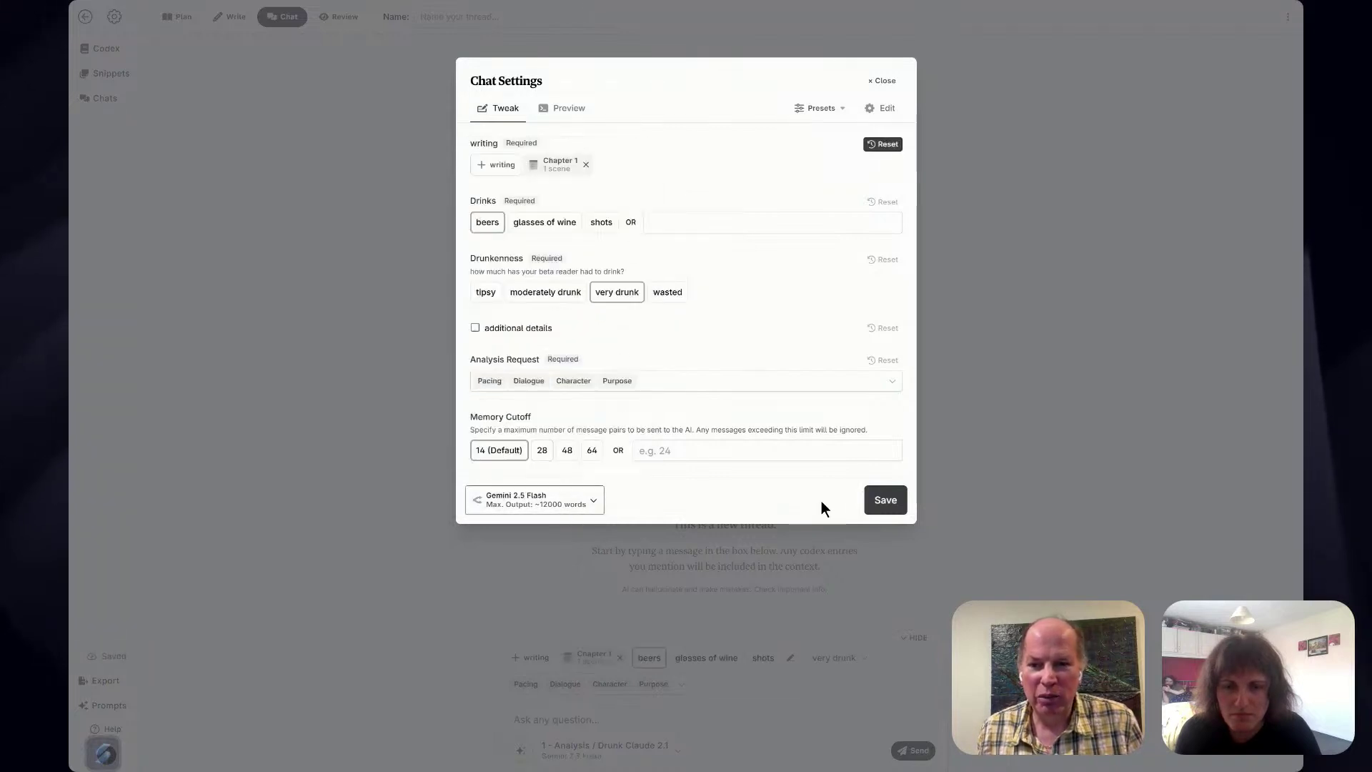
{"action": "left_click", "coordinate": [883, 500]}
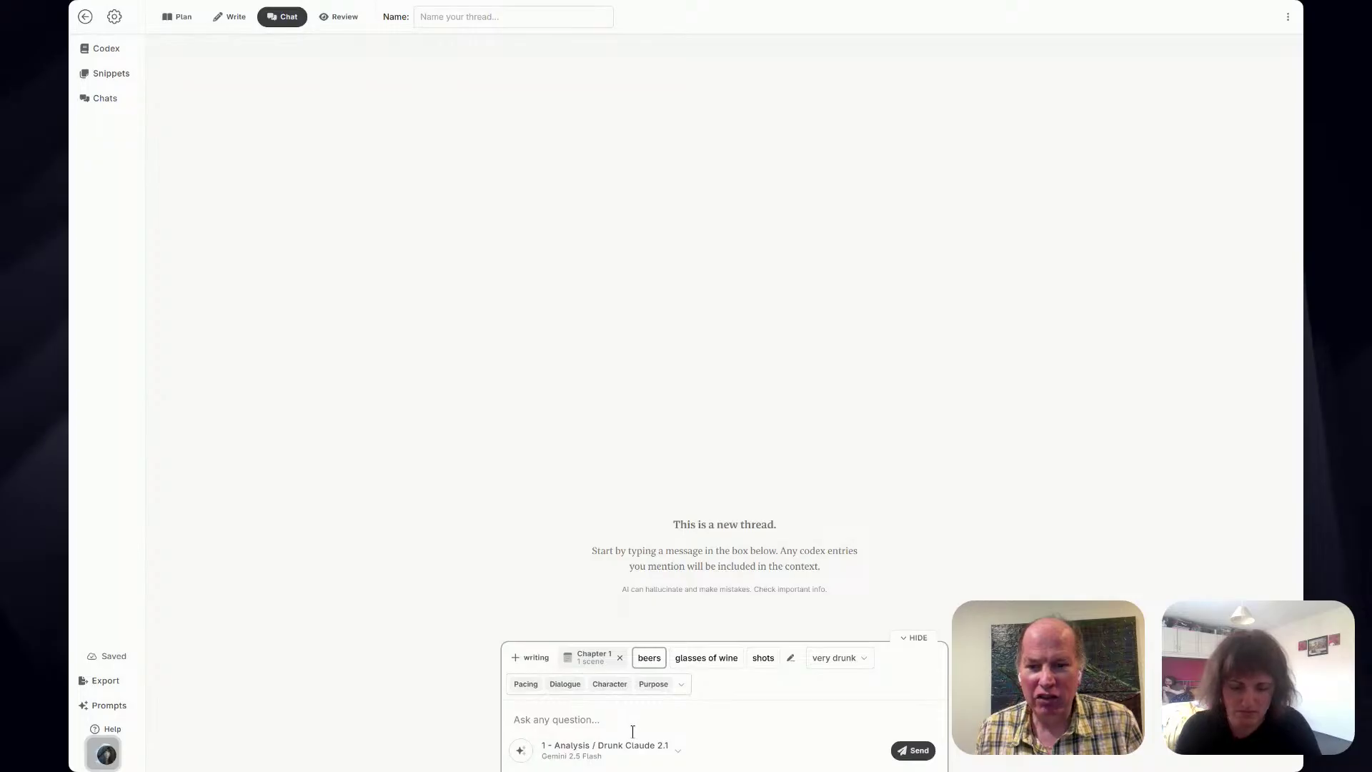
Send the message "have at it! Stay in character the entire time!" in the new thread.
{"action": "type", "text": "have at it! S"}
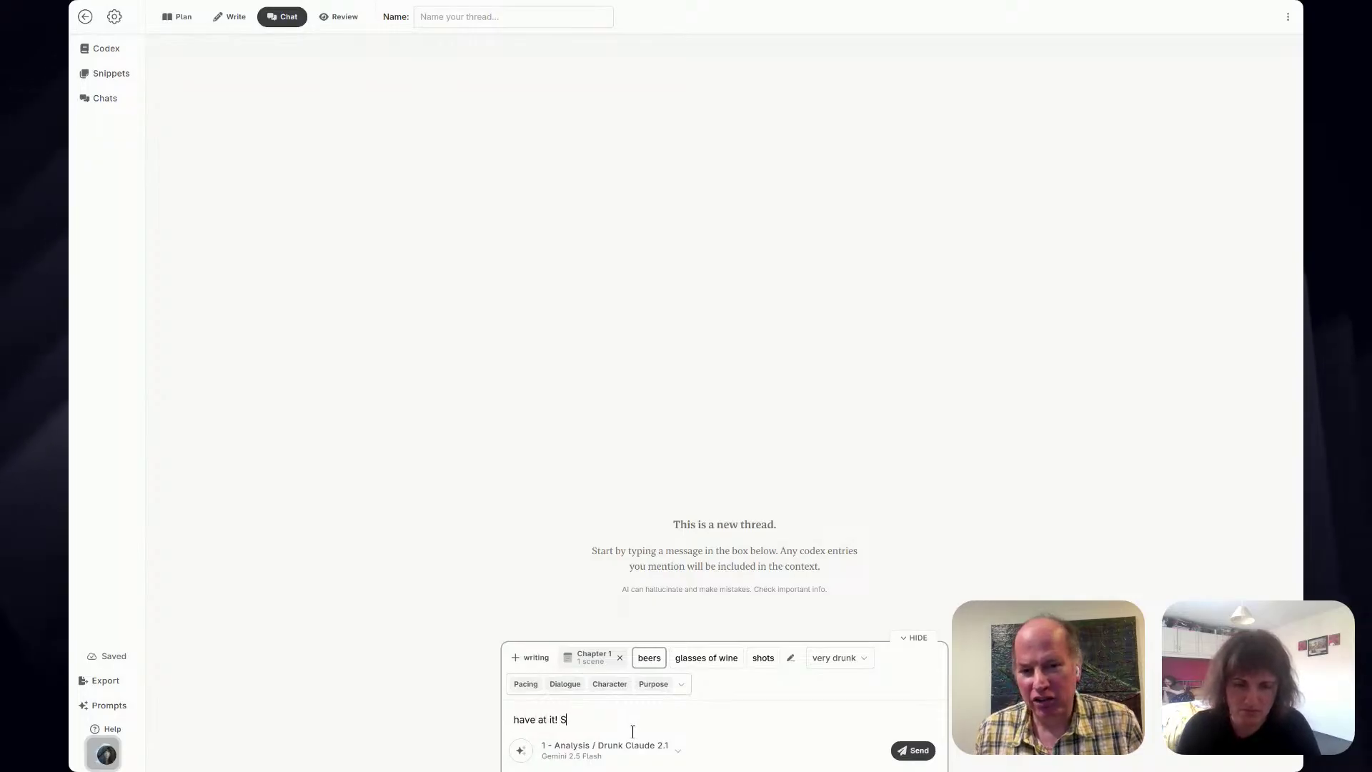
{"action": "type", "text": "tay in charac"}
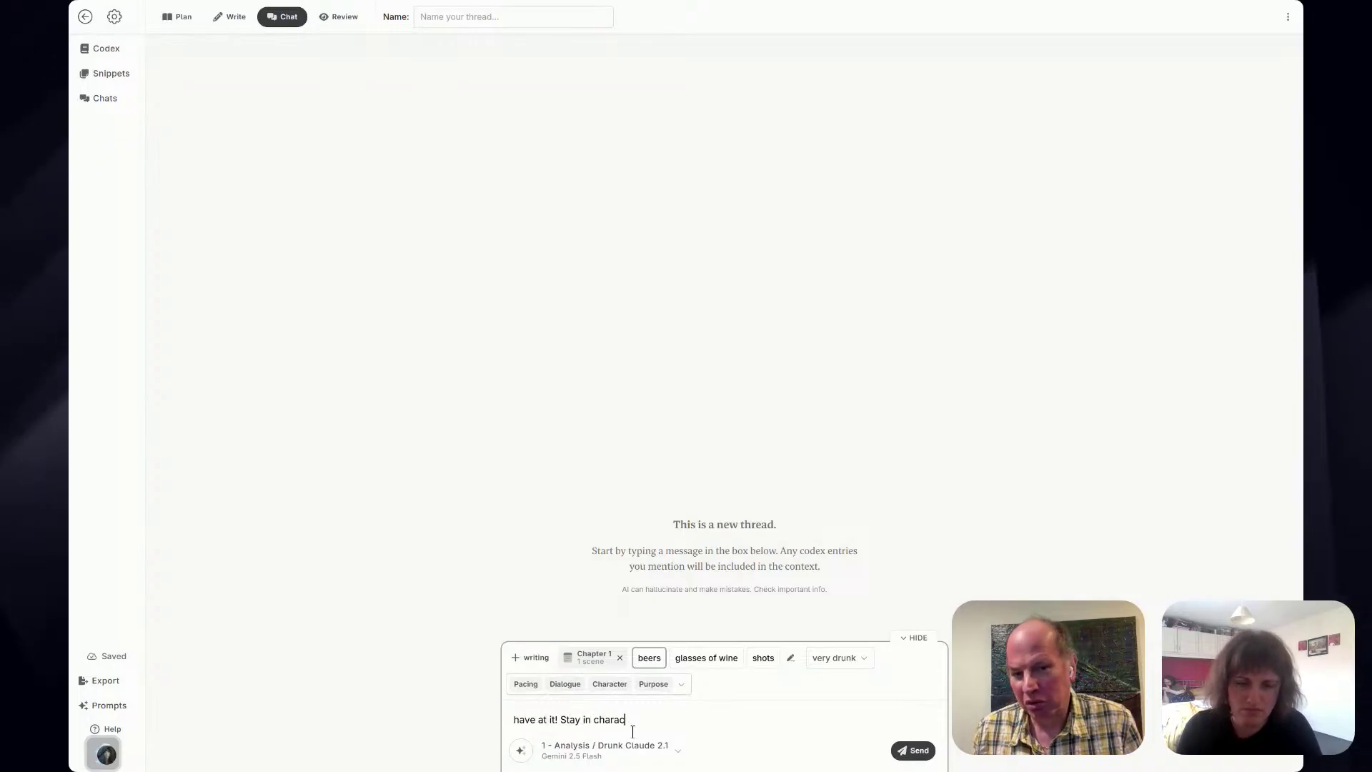
{"action": "type", "text": "ter the entire time!"}
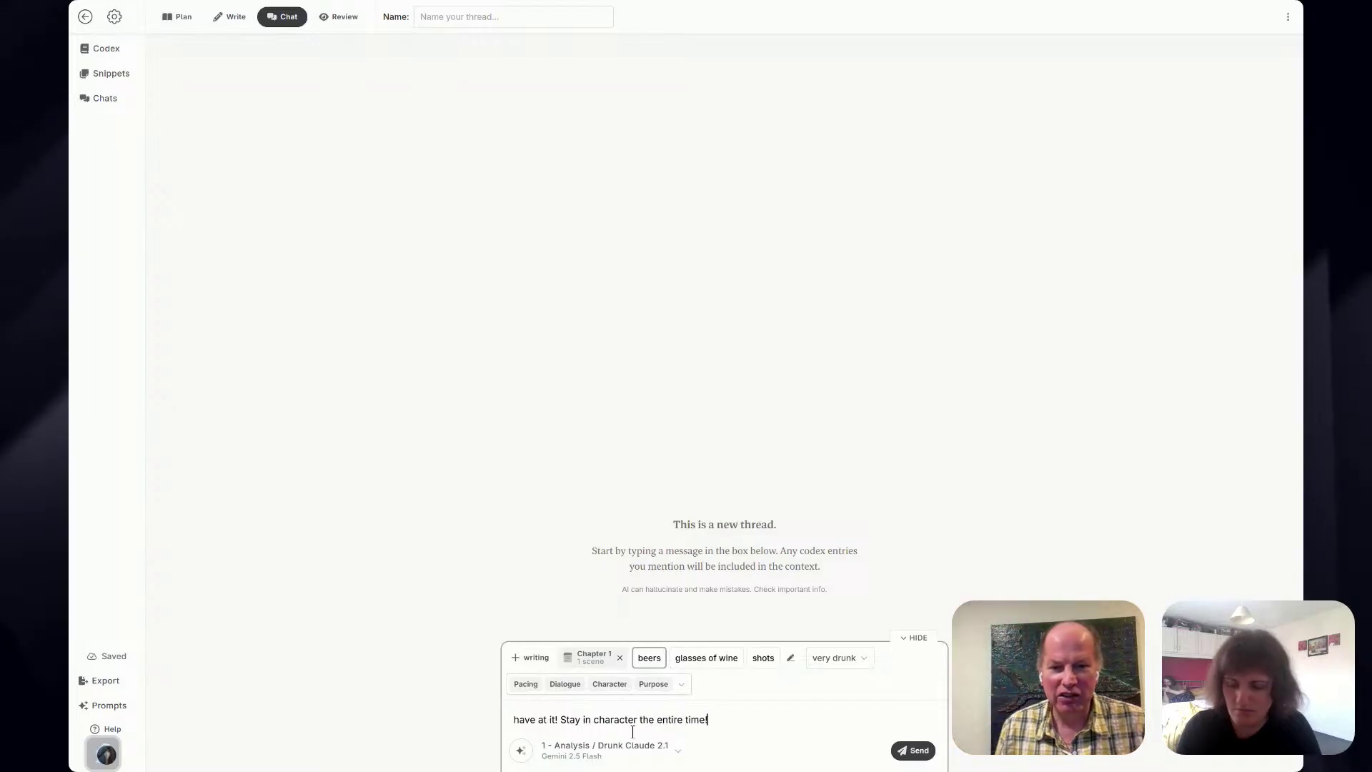
{"action": "key", "text": "Return"}
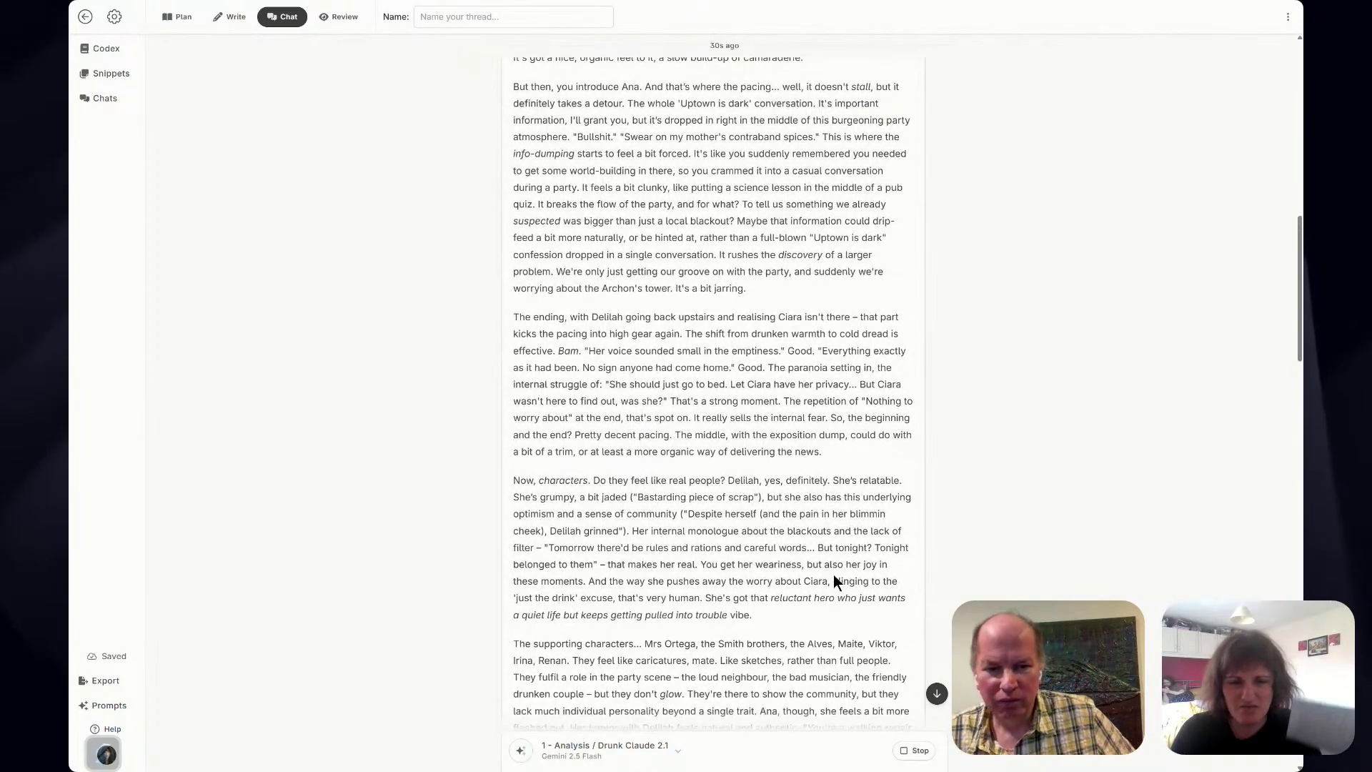
Read the new Flash critique from the pacing and character feedback through to its page-turner rating.
{"action": "scroll", "coordinate": [831, 582], "scroll_direction": "down", "scroll_amount": 1}
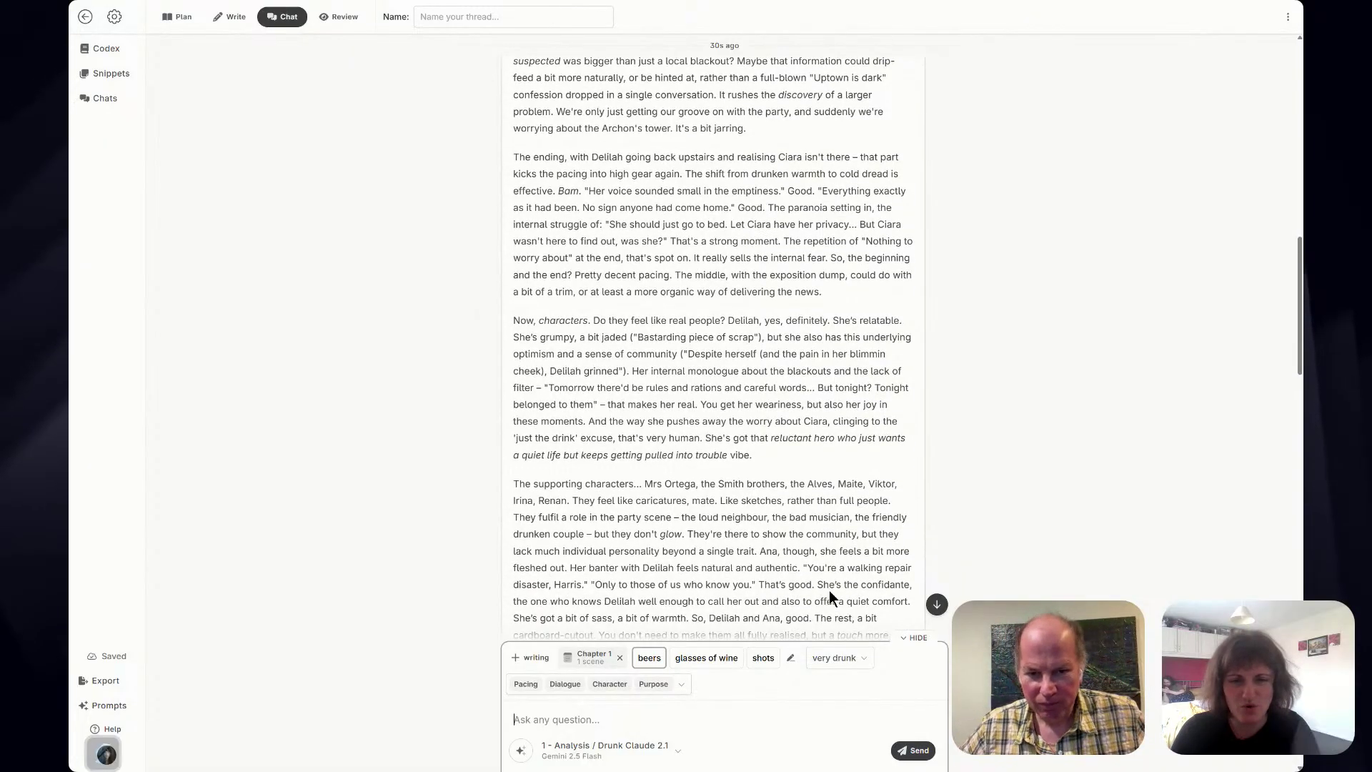
{"action": "scroll", "coordinate": [829, 590], "scroll_direction": "down", "scroll_amount": 4}
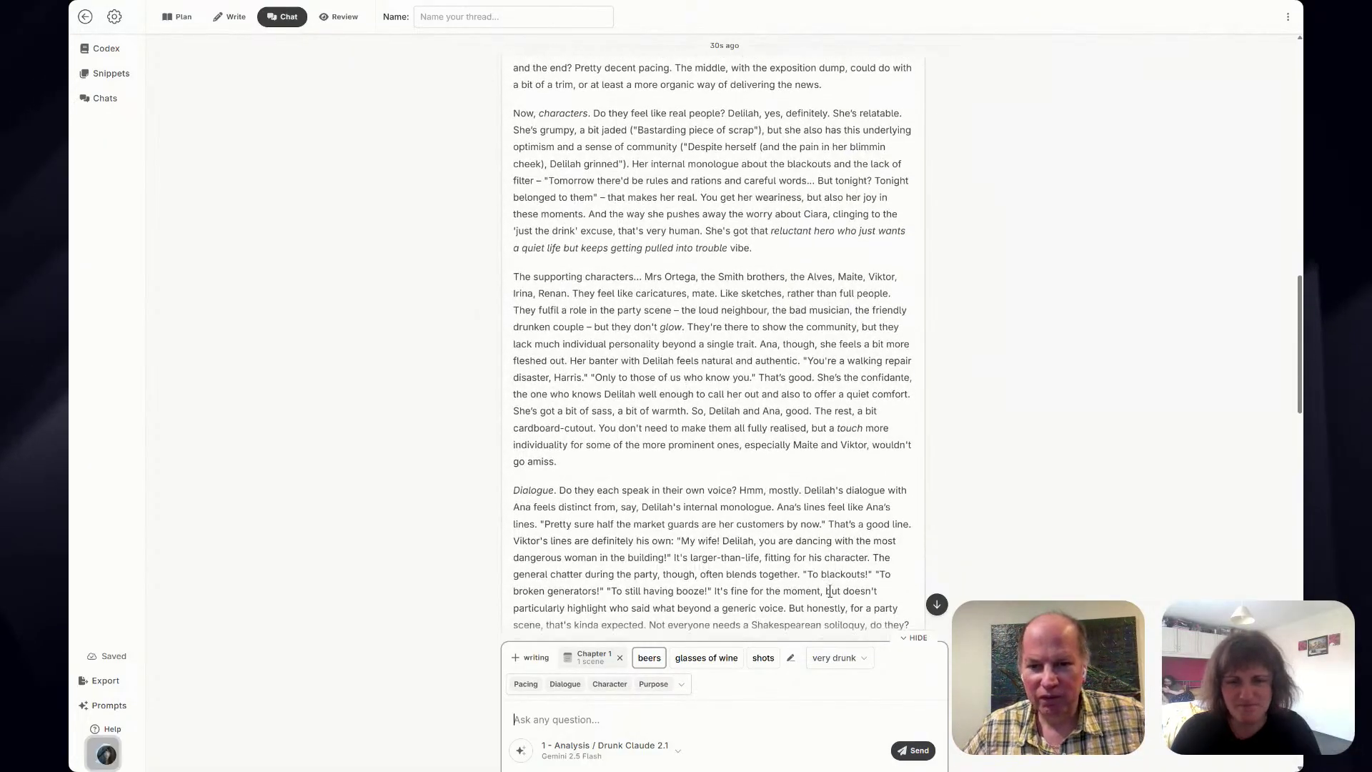
{"action": "scroll", "coordinate": [829, 591], "scroll_direction": "down", "scroll_amount": 5}
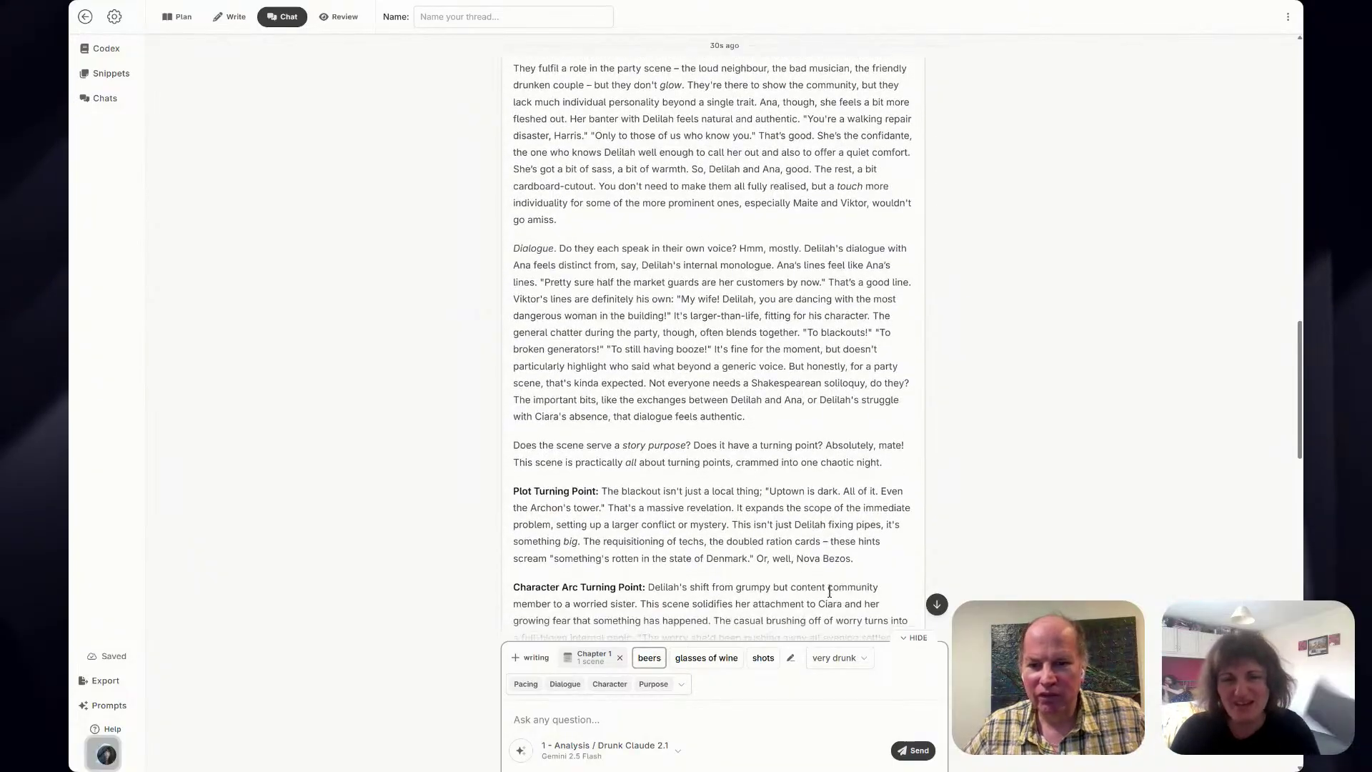
{"action": "scroll", "coordinate": [829, 592], "scroll_direction": "down", "scroll_amount": 9}
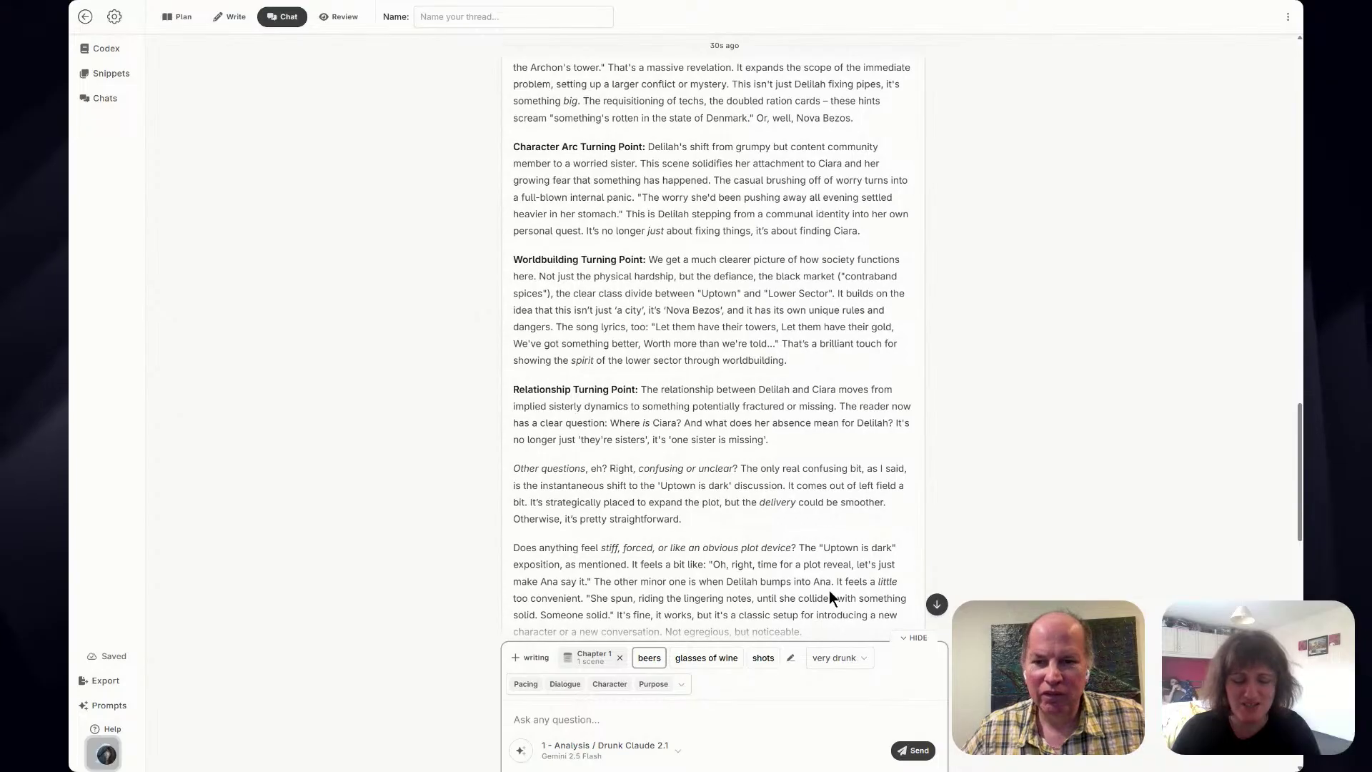
{"action": "scroll", "coordinate": [829, 591], "scroll_direction": "down", "scroll_amount": 5}
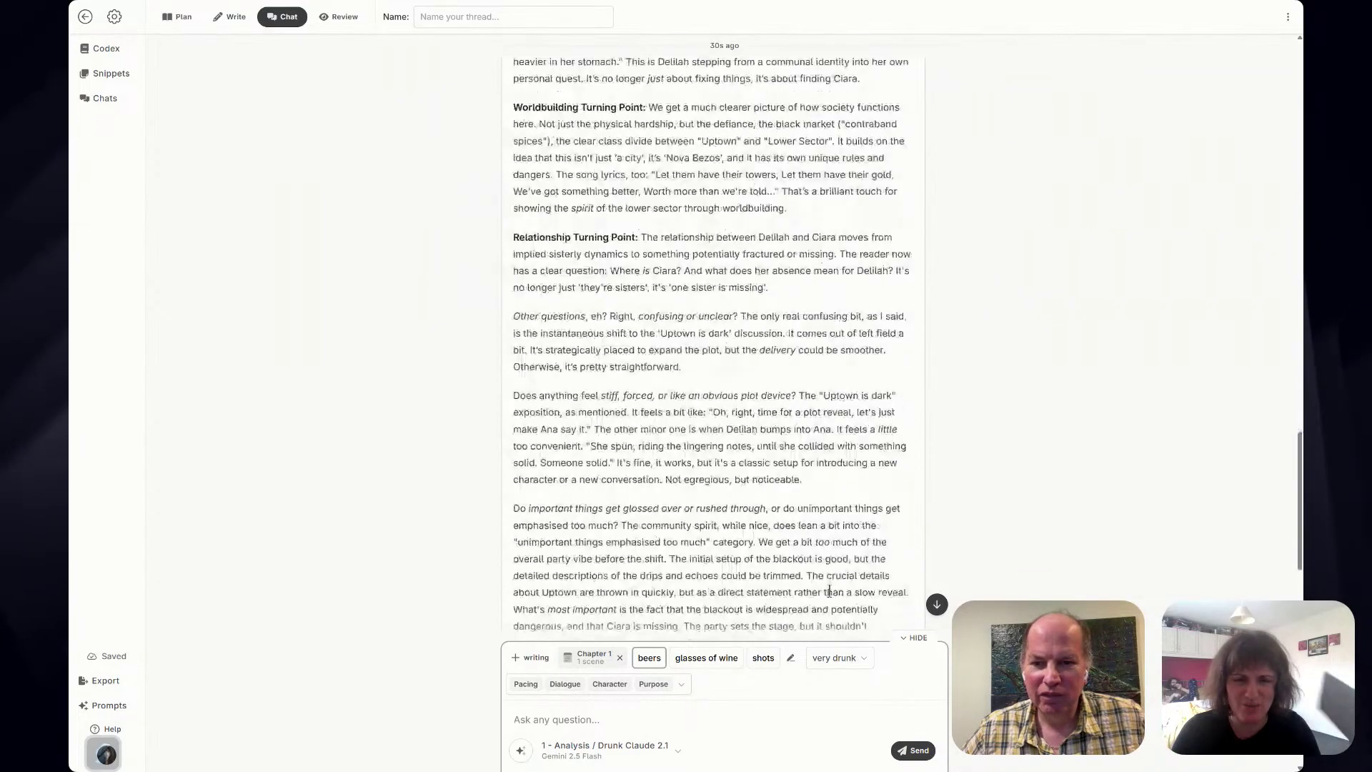
{"action": "scroll", "coordinate": [829, 590], "scroll_direction": "down", "scroll_amount": 3}
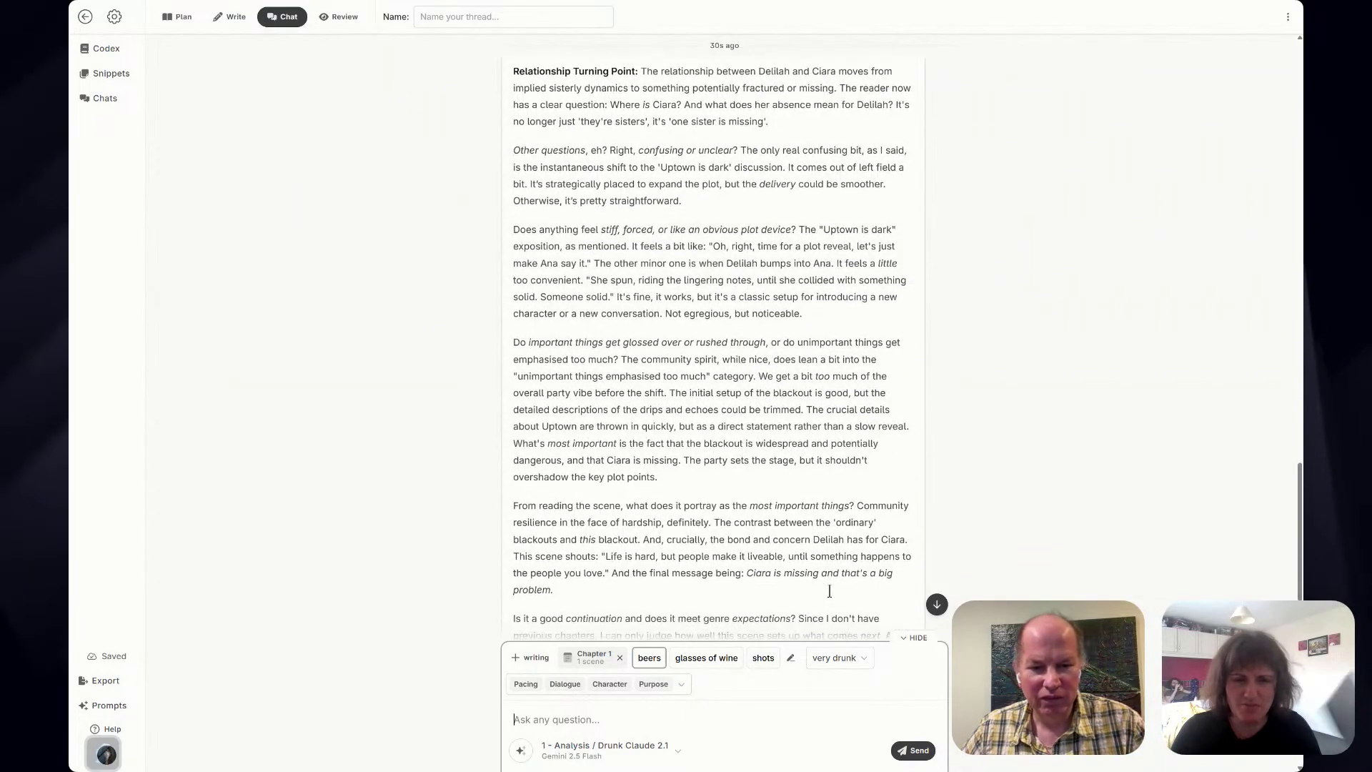
{"action": "scroll", "coordinate": [829, 598], "scroll_direction": "down", "scroll_amount": 3}
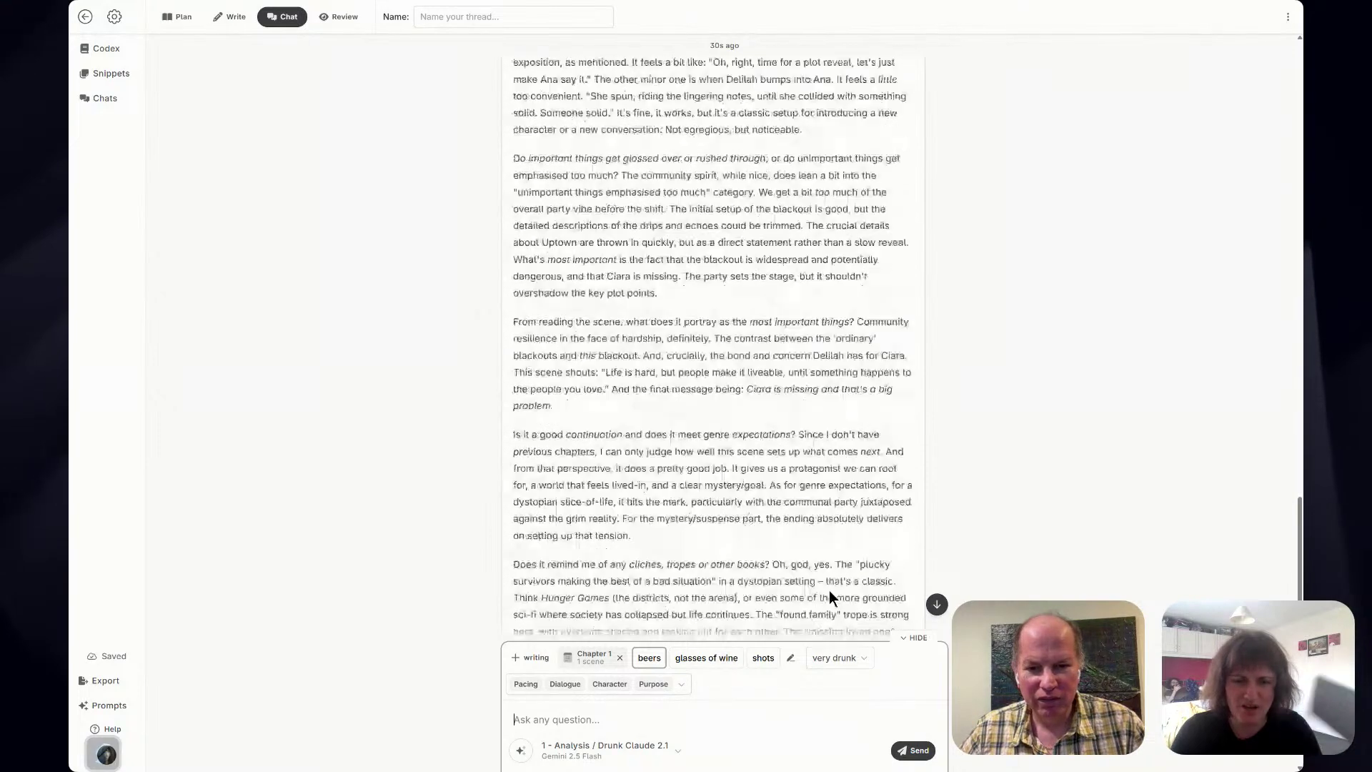
{"action": "scroll", "coordinate": [829, 590], "scroll_direction": "down", "scroll_amount": 2}
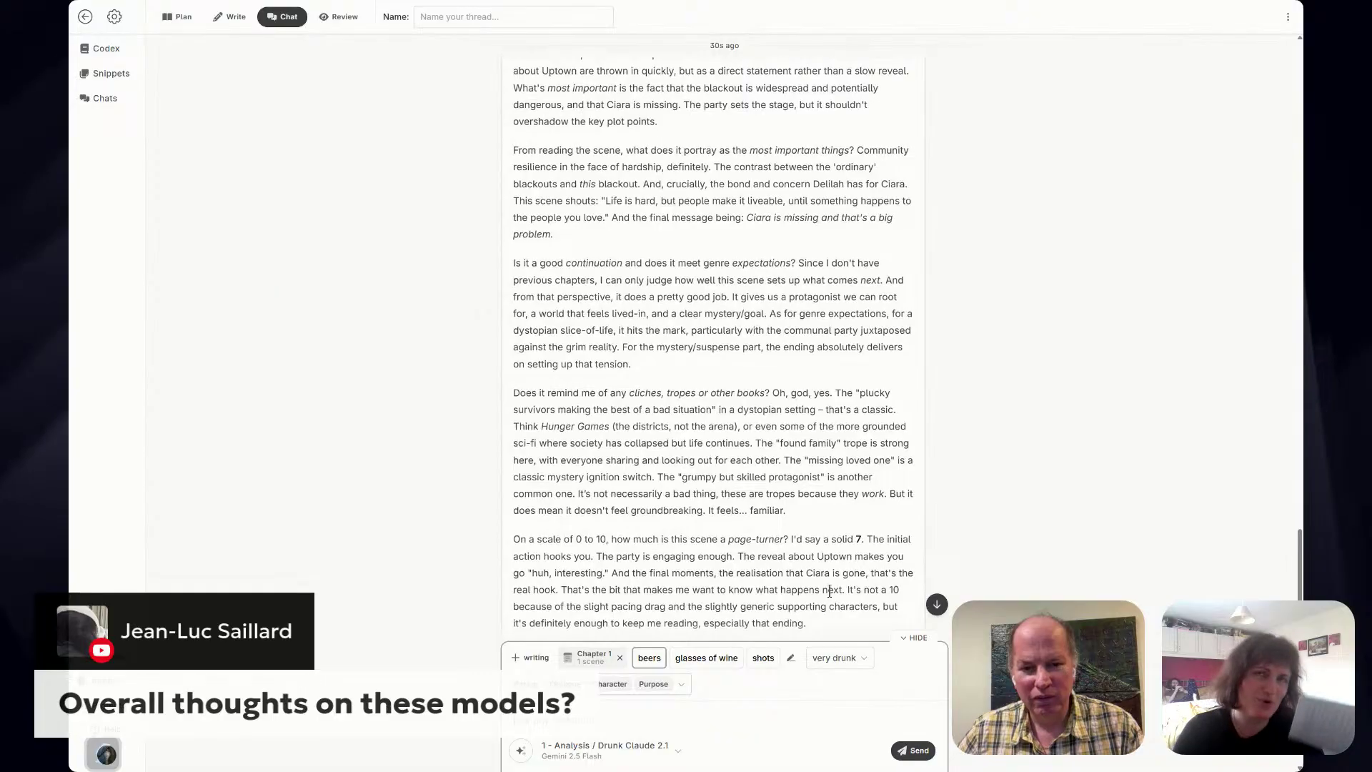
{"action": "scroll", "coordinate": [829, 593], "scroll_direction": "up", "scroll_amount": 2}
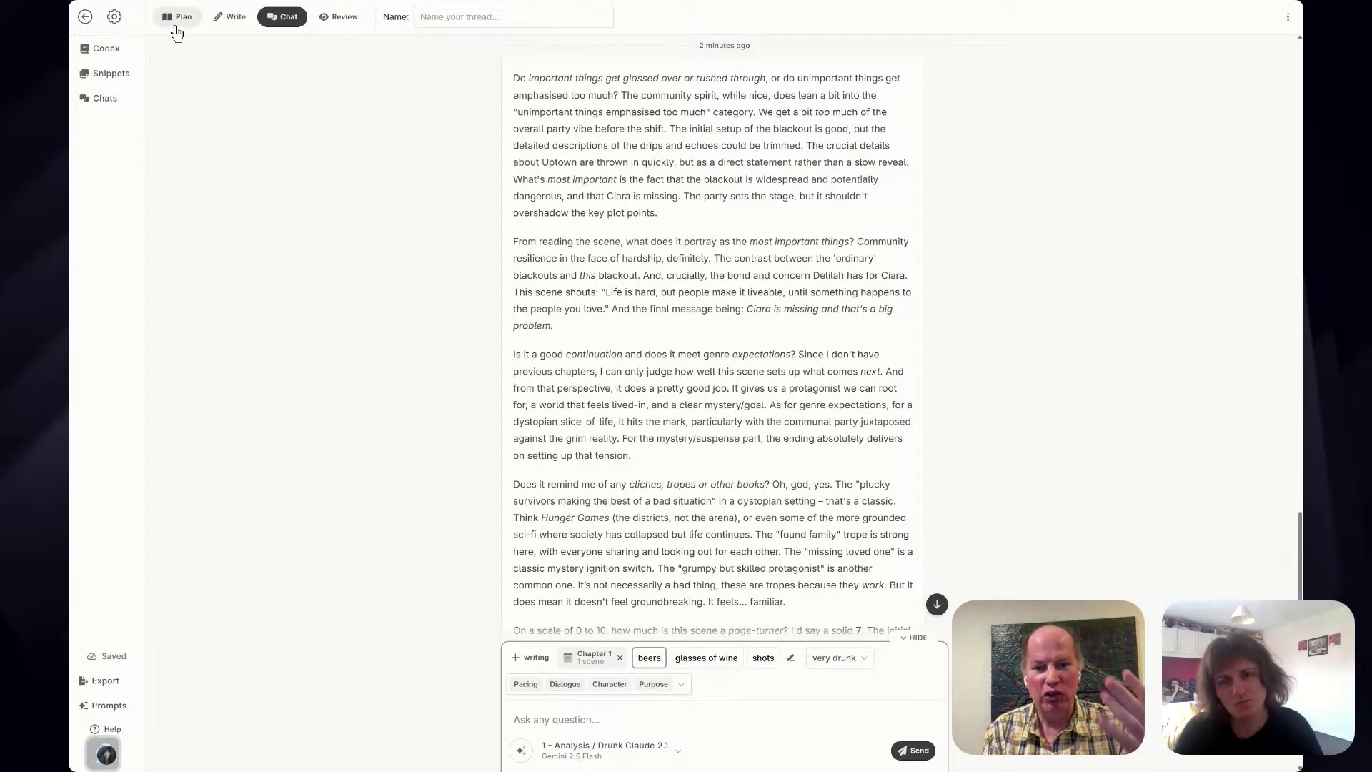
Switch to the novel "Only dogs left", look over its Act 2 chapters, and open a new chat there.
{"action": "left_click", "coordinate": [85, 17]}
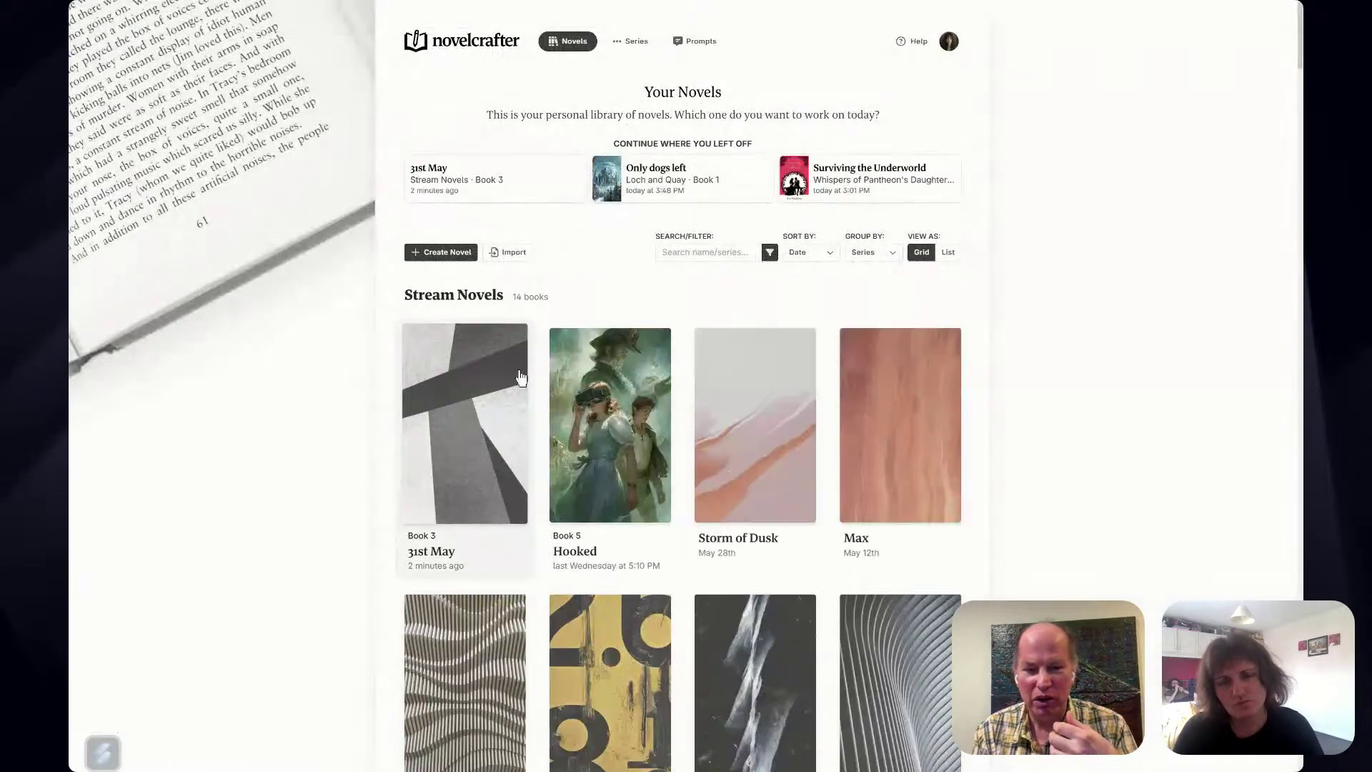
{"action": "left_click", "coordinate": [625, 175]}
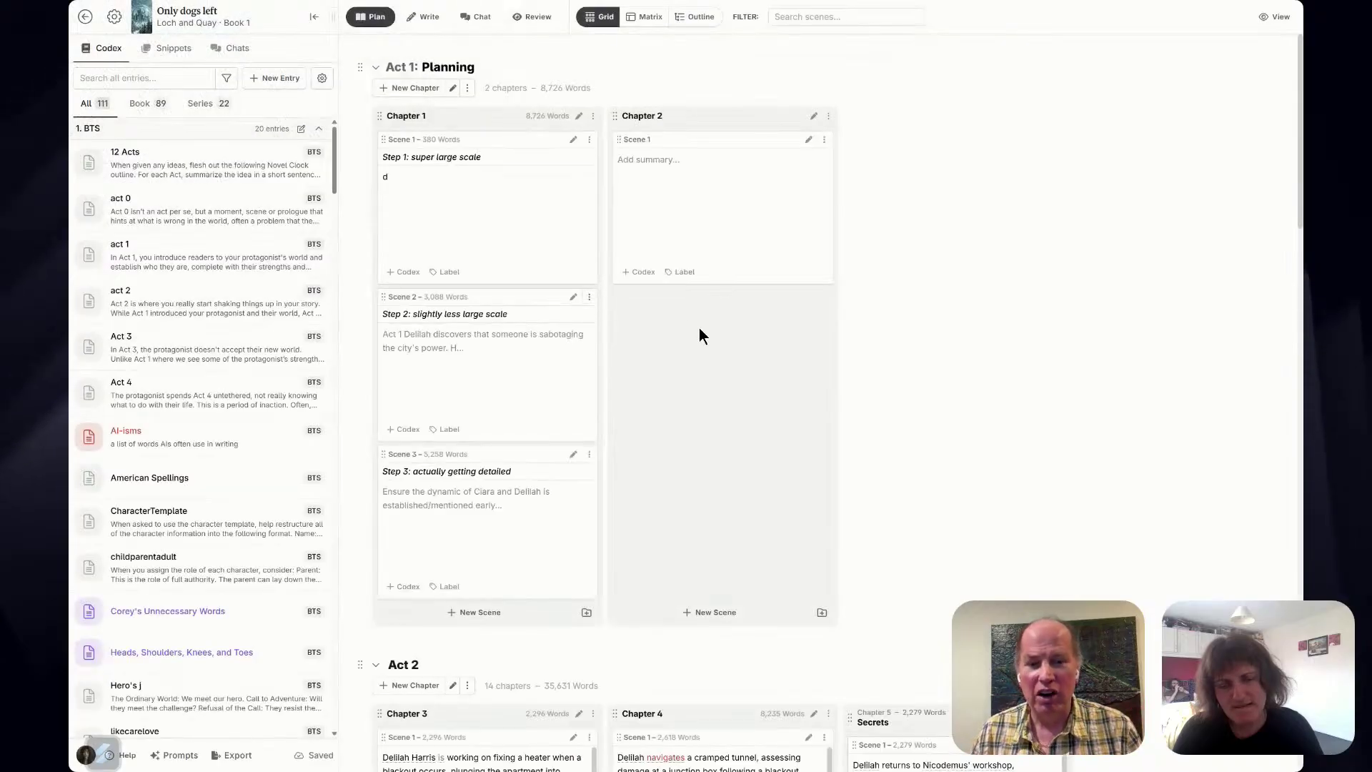
{"action": "scroll", "coordinate": [699, 334], "scroll_direction": "down", "scroll_amount": 5}
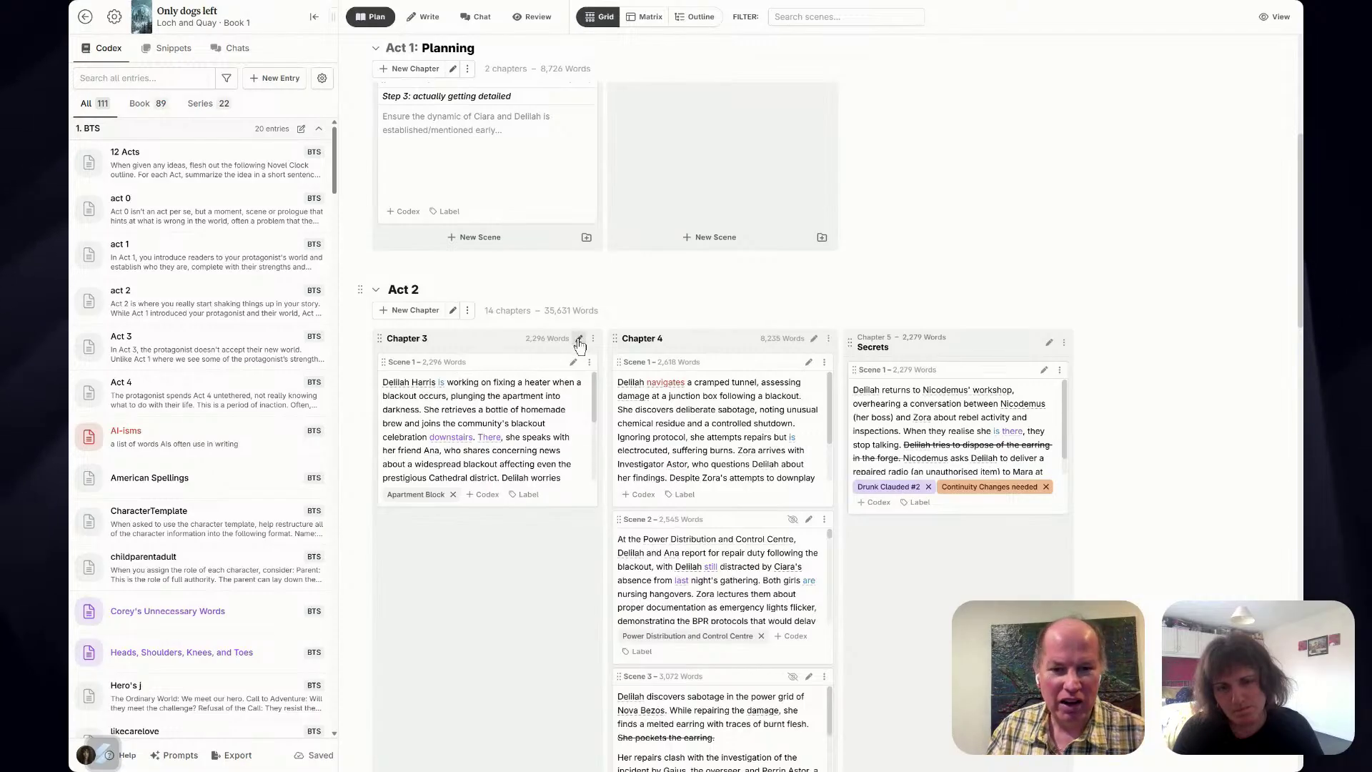
{"action": "left_click", "coordinate": [471, 18]}
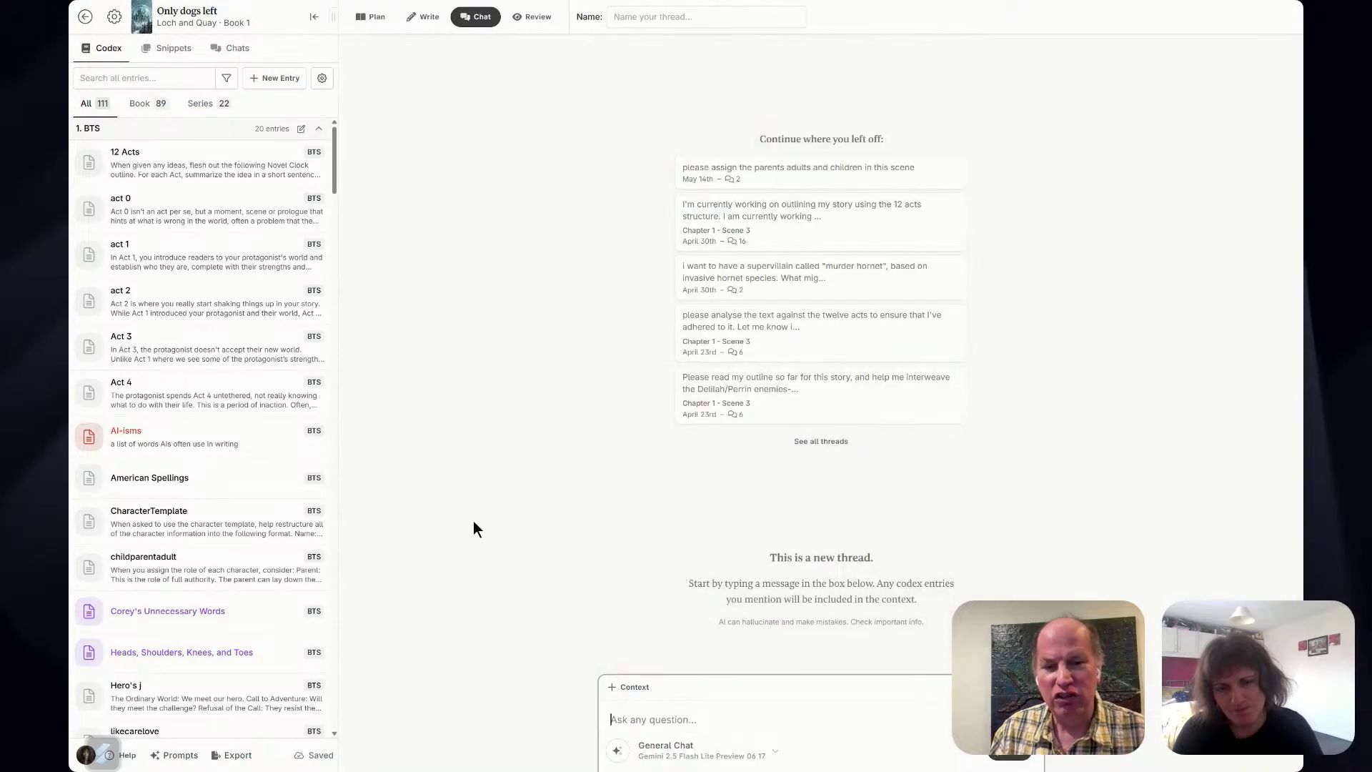
Choose the Drunk Claude 2.1 analysis prompt for the new thread and set its model to Gemini 2.5 Flash Lite Preview 06 17.
{"action": "left_click", "coordinate": [626, 688]}
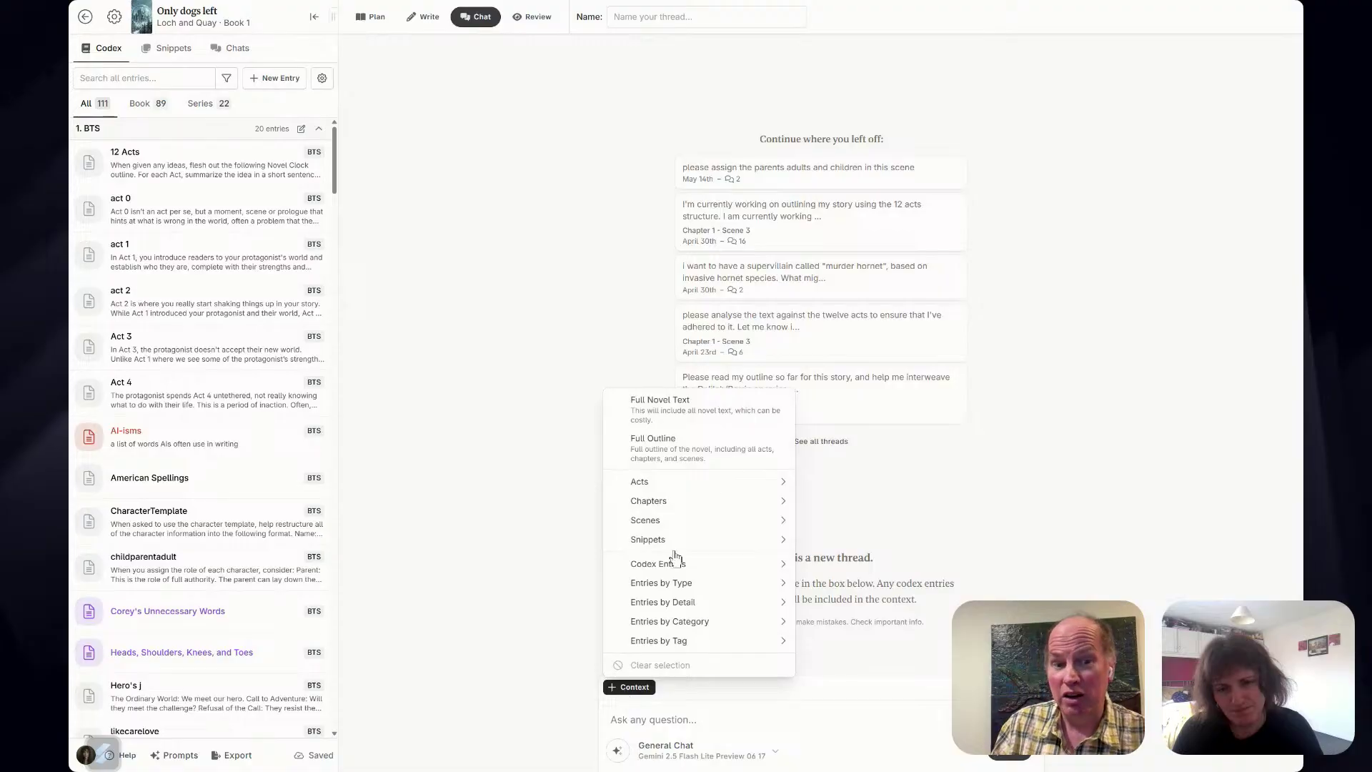
{"action": "mouse_move", "coordinate": [737, 507]}
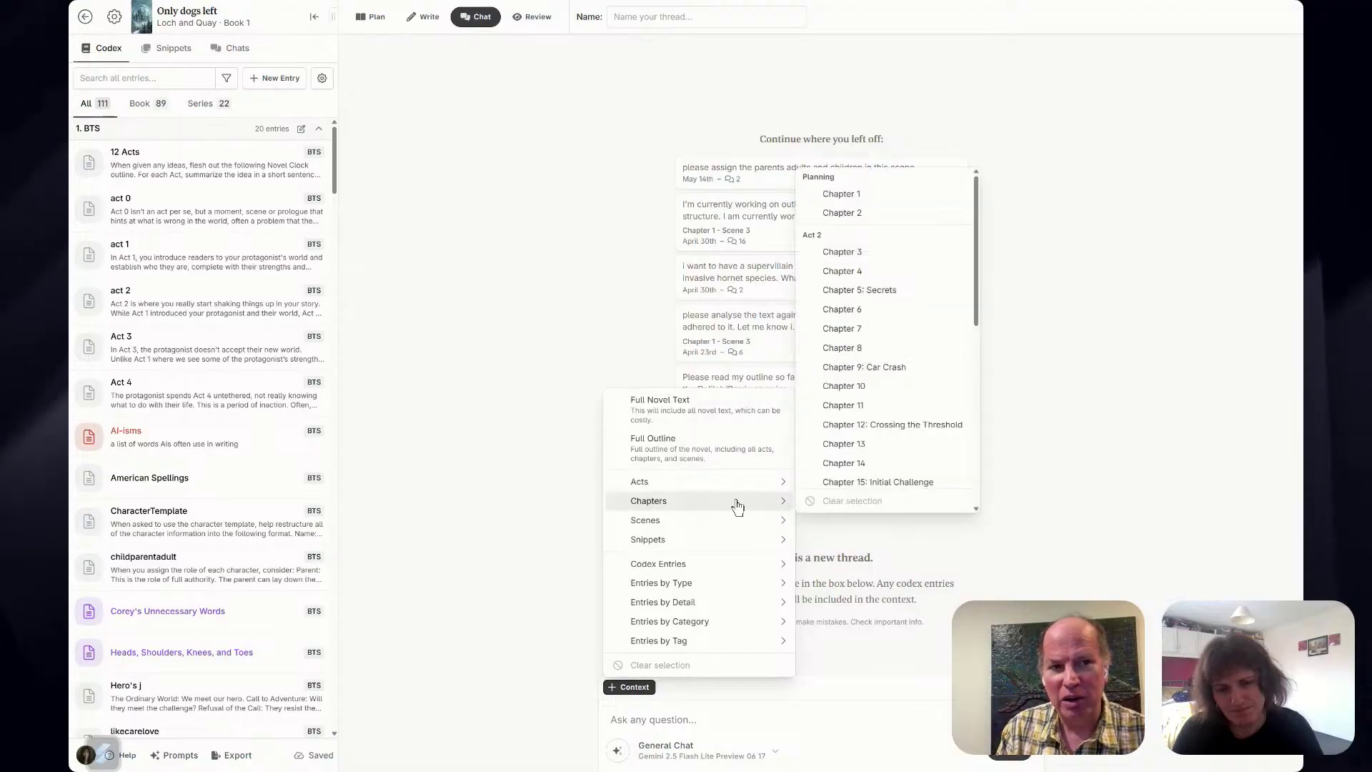
{"action": "left_click", "coordinate": [644, 748]}
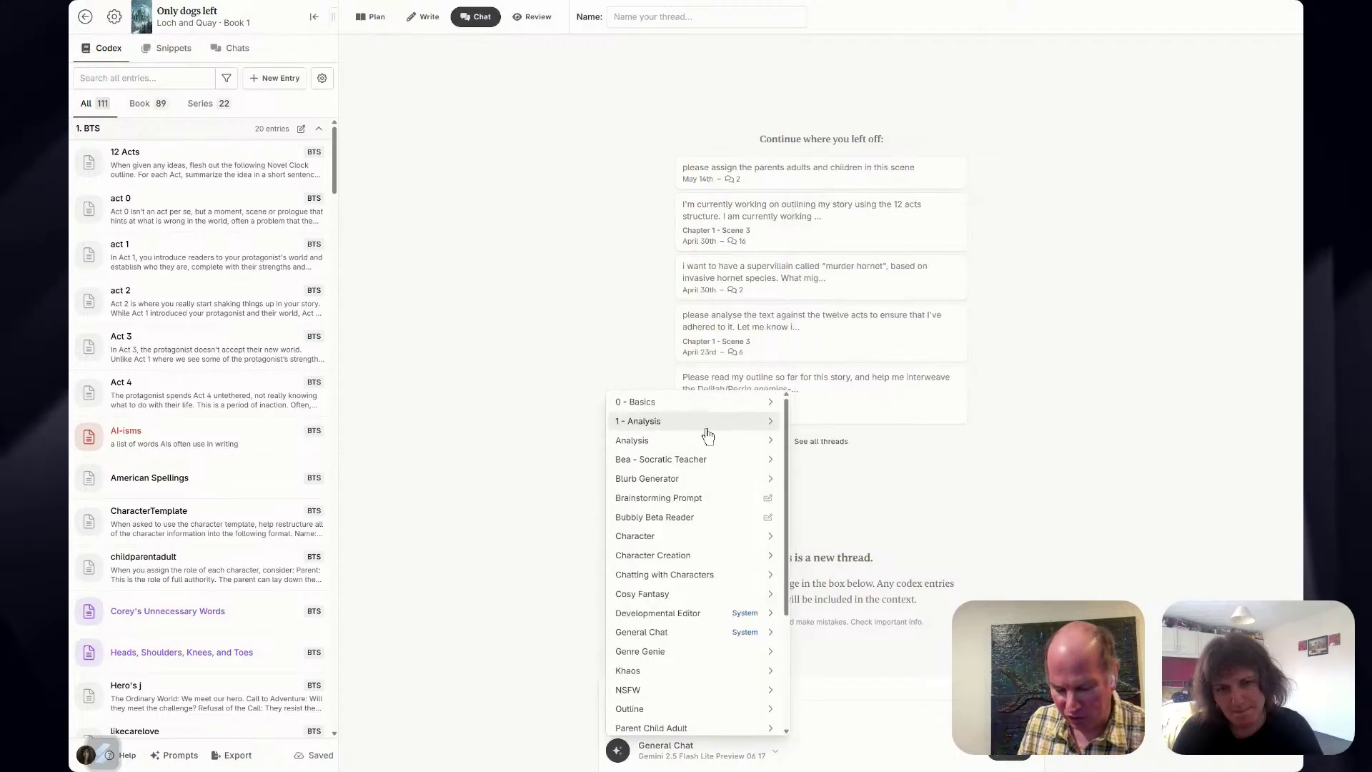
{"action": "mouse_move", "coordinate": [707, 427]}
{"action": "left_click", "coordinate": [825, 441]}
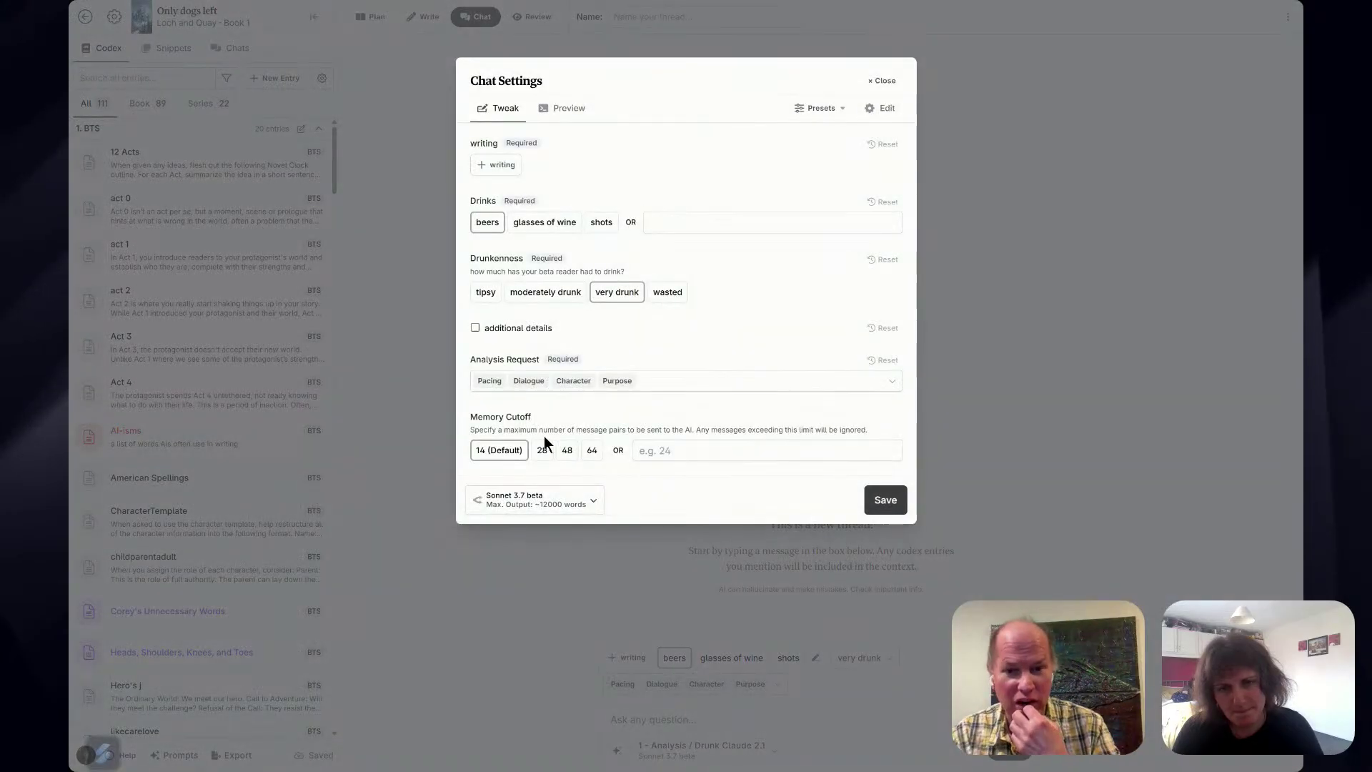
{"action": "left_click", "coordinate": [554, 500]}
{"action": "scroll", "coordinate": [550, 446], "scroll_direction": "down", "scroll_amount": 5}
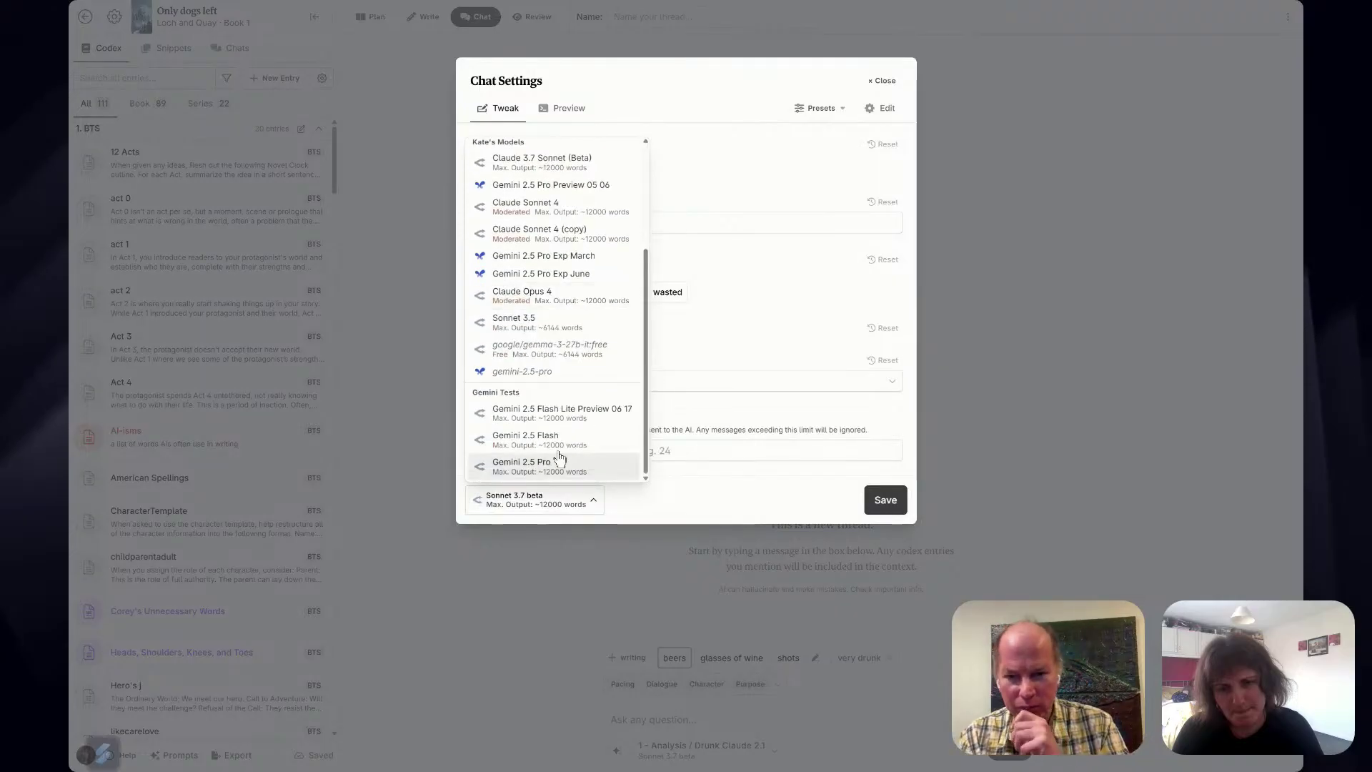
{"action": "left_click", "coordinate": [550, 415]}
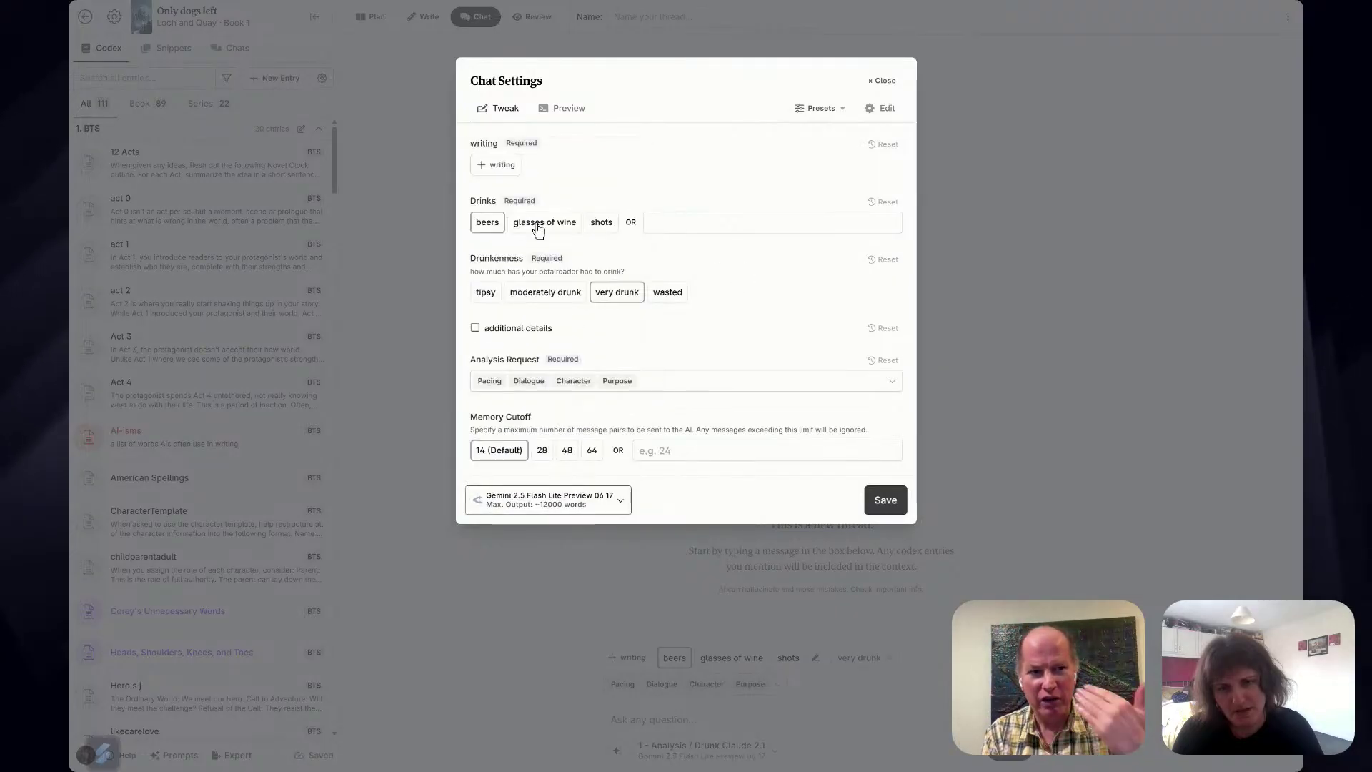
Set the drinks to glasses of wine and the drunkenness to moderately drunk, and add Chapter 3 as the writing.
{"action": "left_click", "coordinate": [532, 223]}
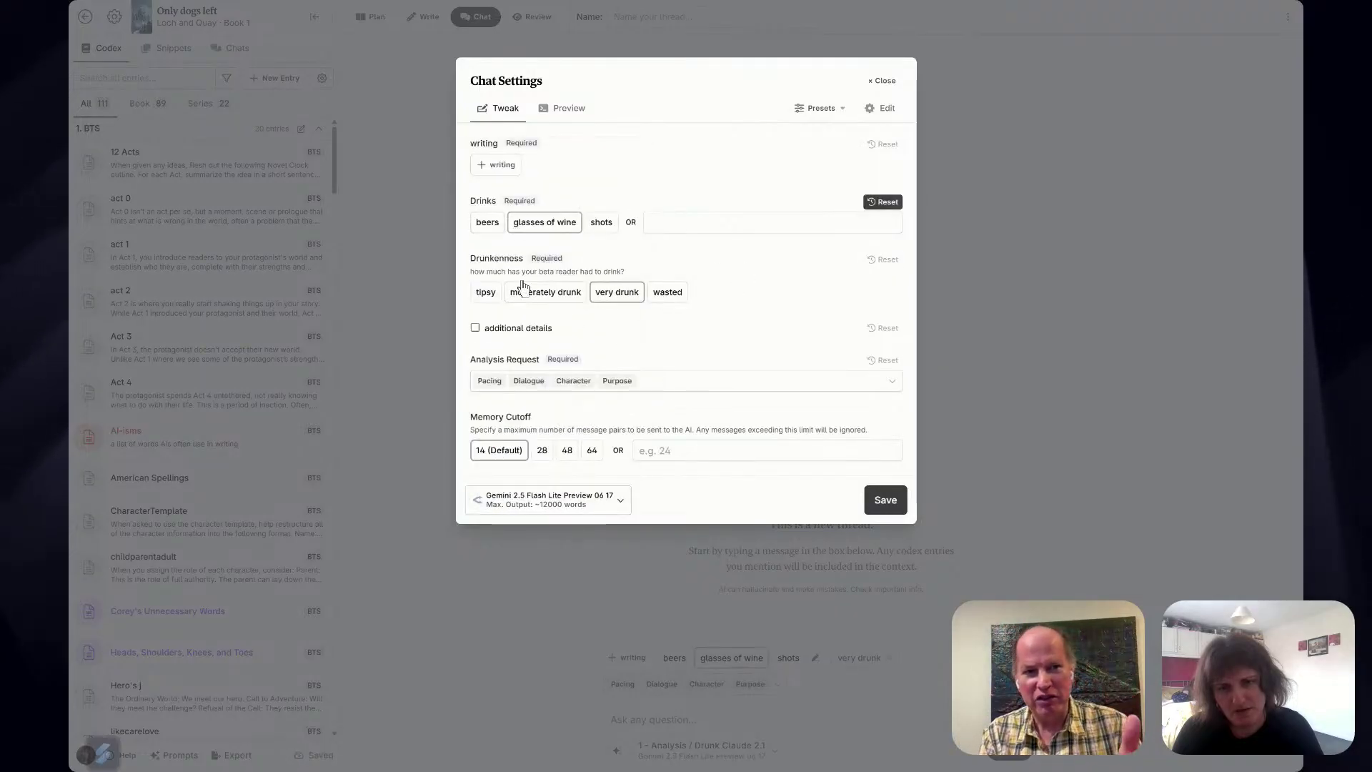
{"action": "left_click", "coordinate": [524, 290]}
{"action": "left_click", "coordinate": [513, 166]}
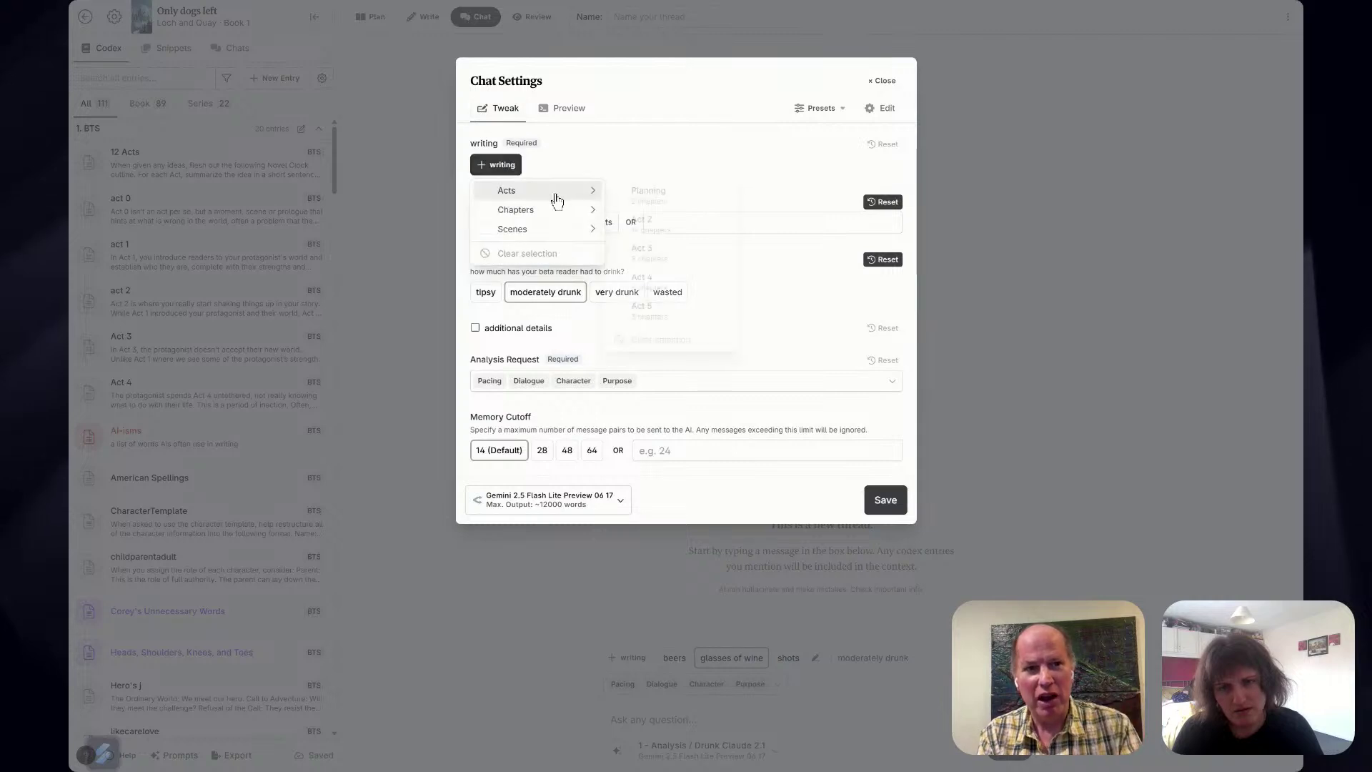
{"action": "mouse_move", "coordinate": [540, 215]}
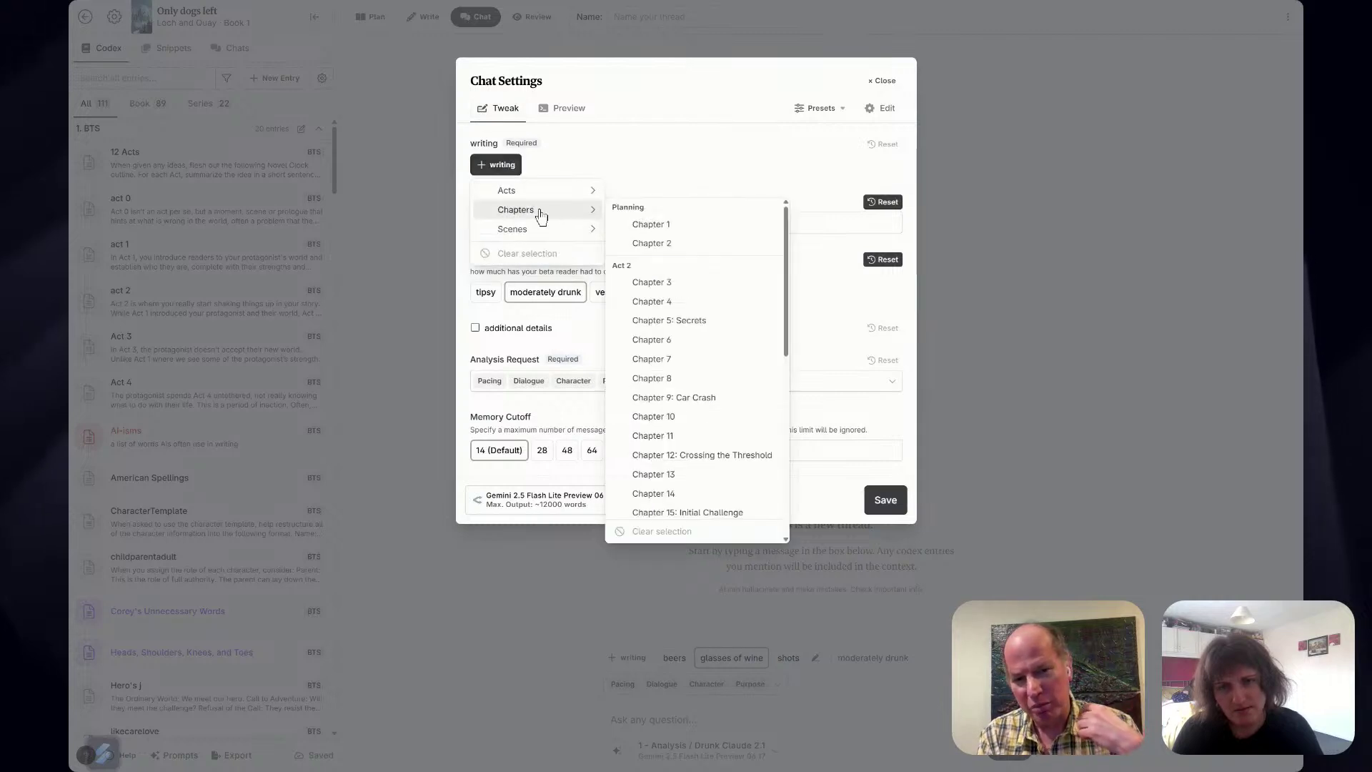
{"action": "left_click", "coordinate": [666, 280]}
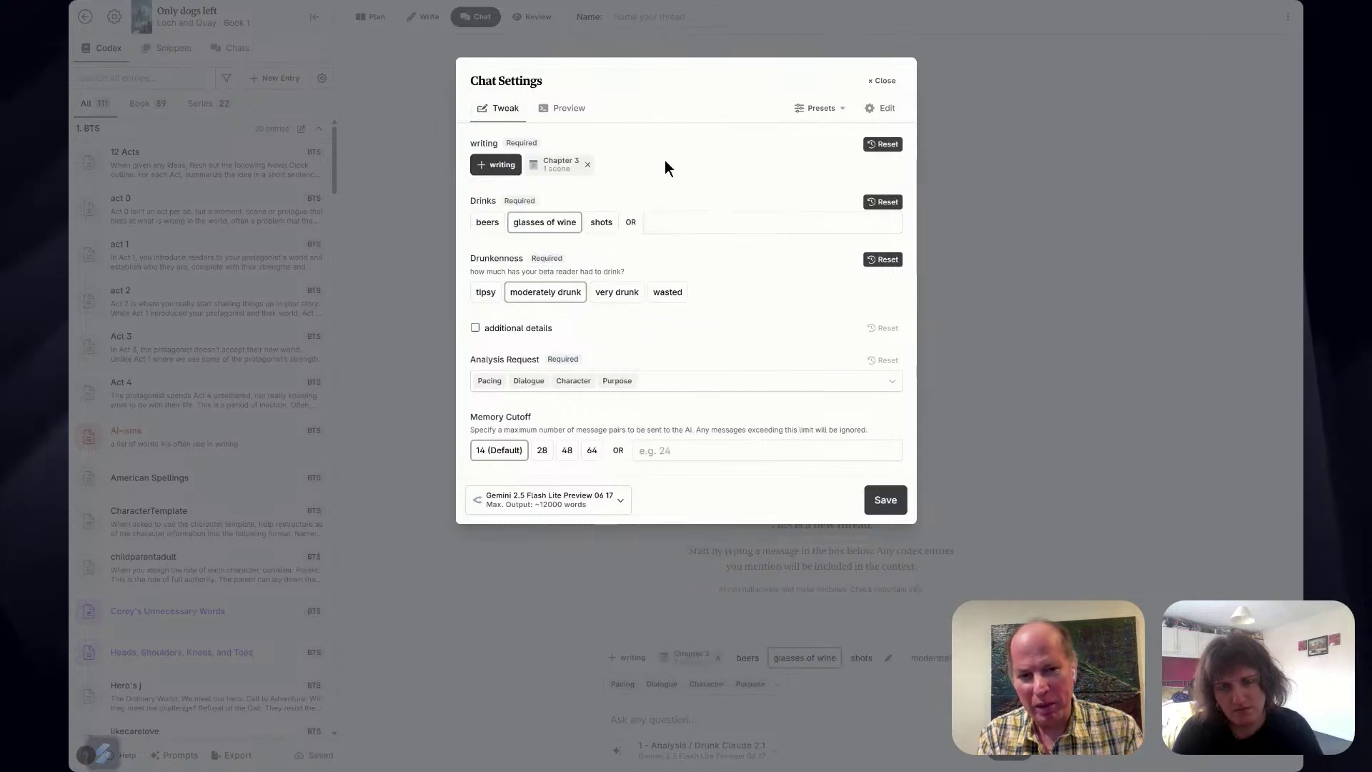
Remove Character and Dialogue from the analysis request, keeping Pacing and Purpose, and save the chat settings.
{"action": "left_click", "coordinate": [649, 380]}
{"action": "left_click", "coordinate": [710, 337]}
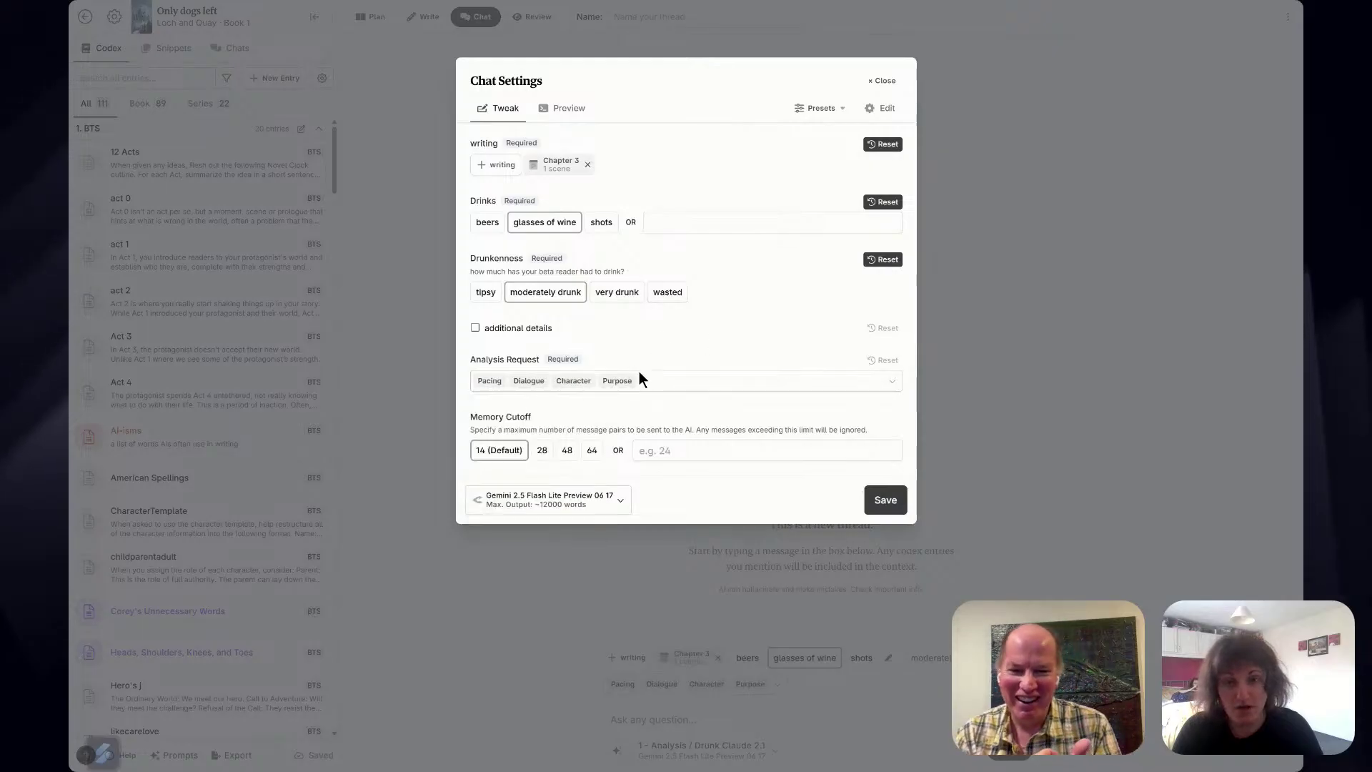
{"action": "left_click", "coordinate": [671, 383]}
{"action": "left_click", "coordinate": [518, 445]}
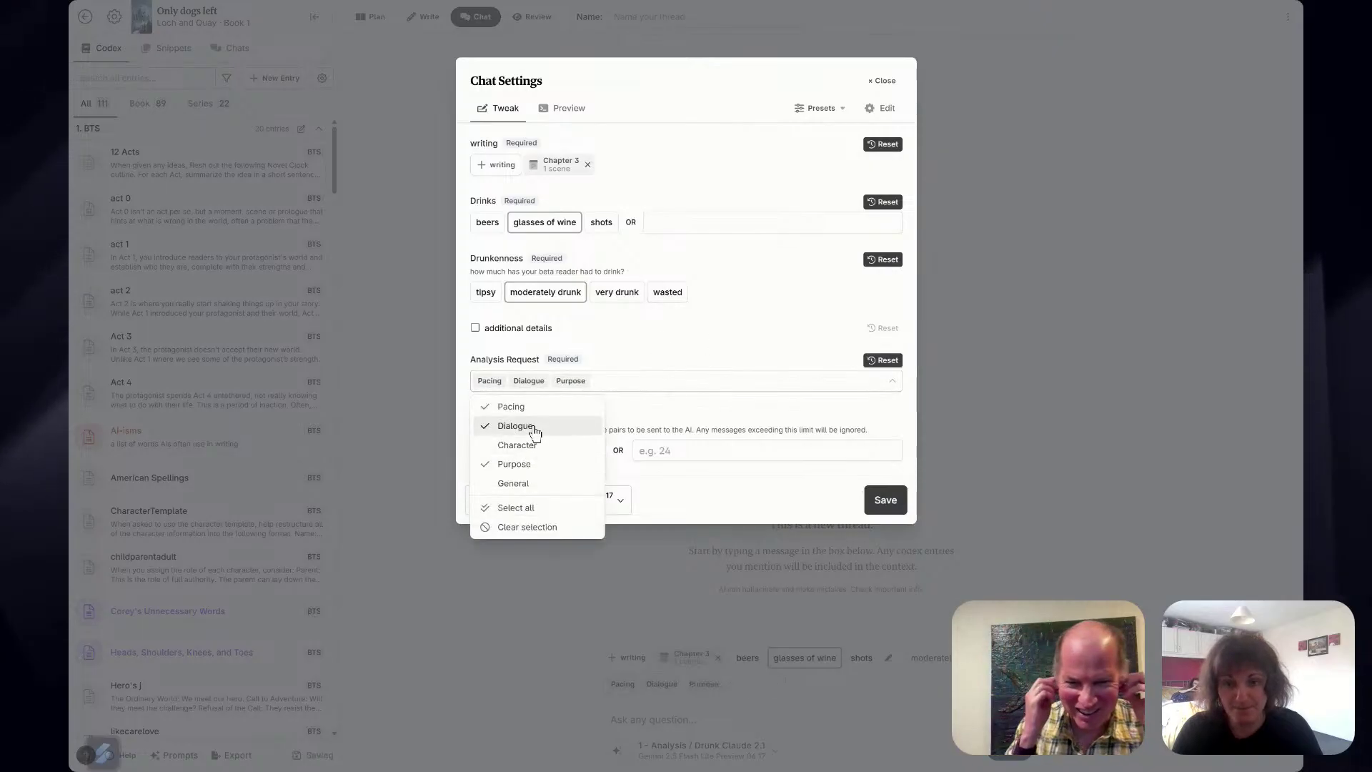
{"action": "left_click", "coordinate": [512, 426]}
{"action": "left_click", "coordinate": [629, 329]}
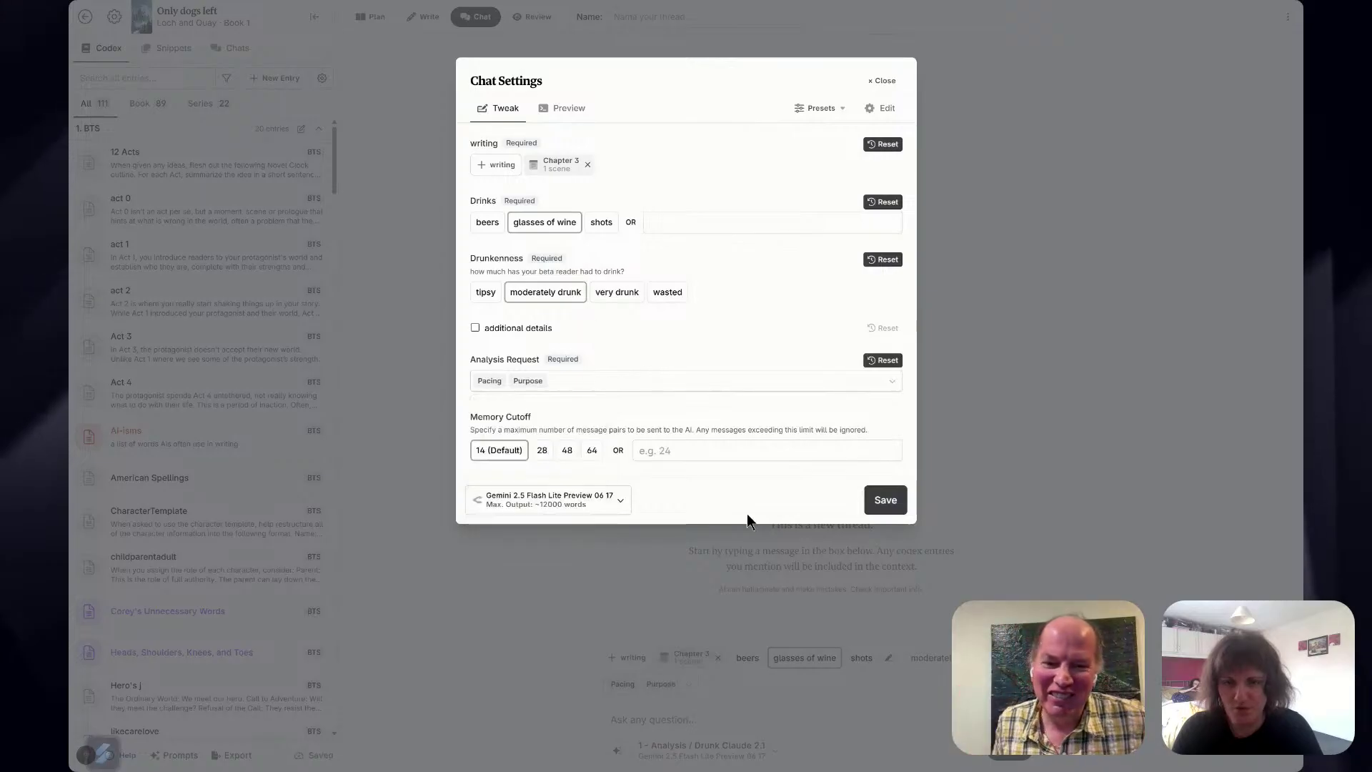
{"action": "left_click", "coordinate": [885, 500]}
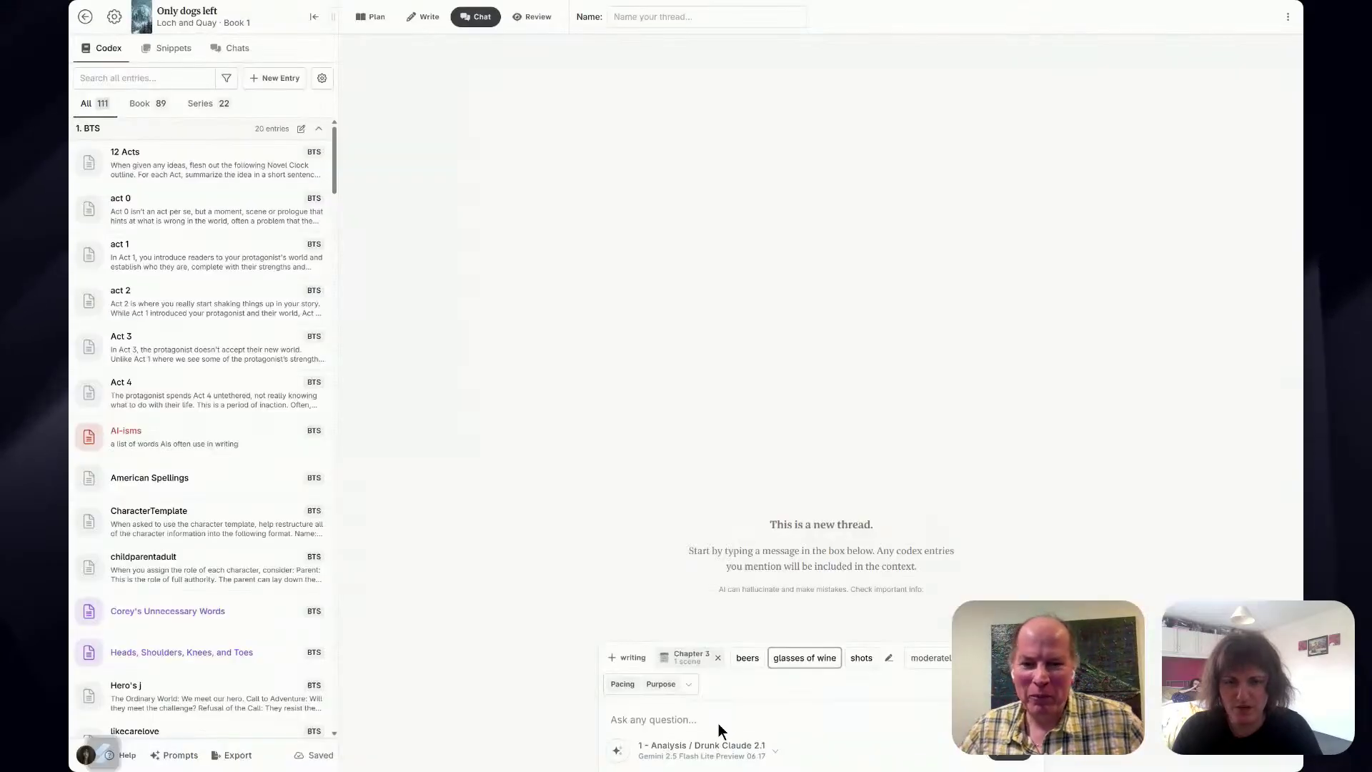
Write "have at it." as the thread's message without sending it, and check the writing and analysis request options.
{"action": "left_click", "coordinate": [724, 722]}
{"action": "type", "text": "have at it."}
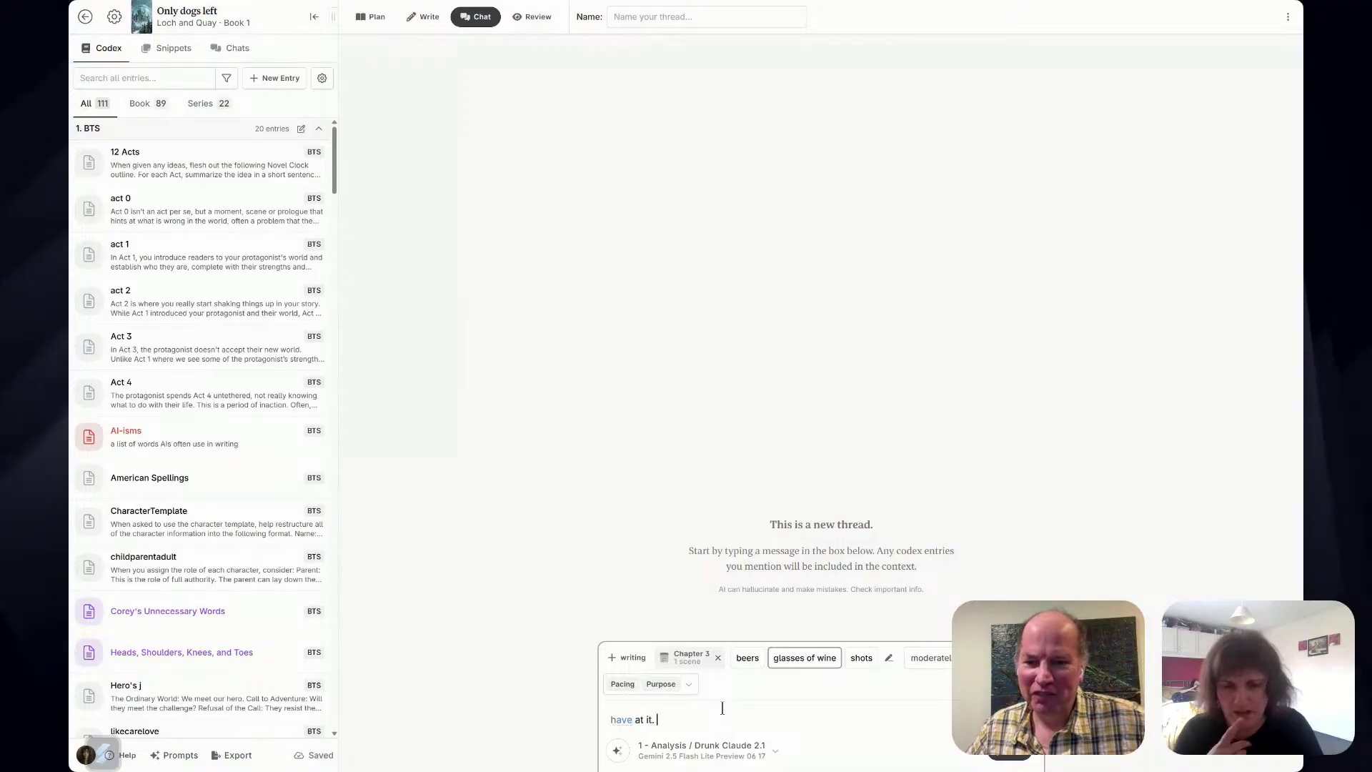
{"action": "left_click", "coordinate": [647, 664]}
{"action": "left_click", "coordinate": [647, 662]}
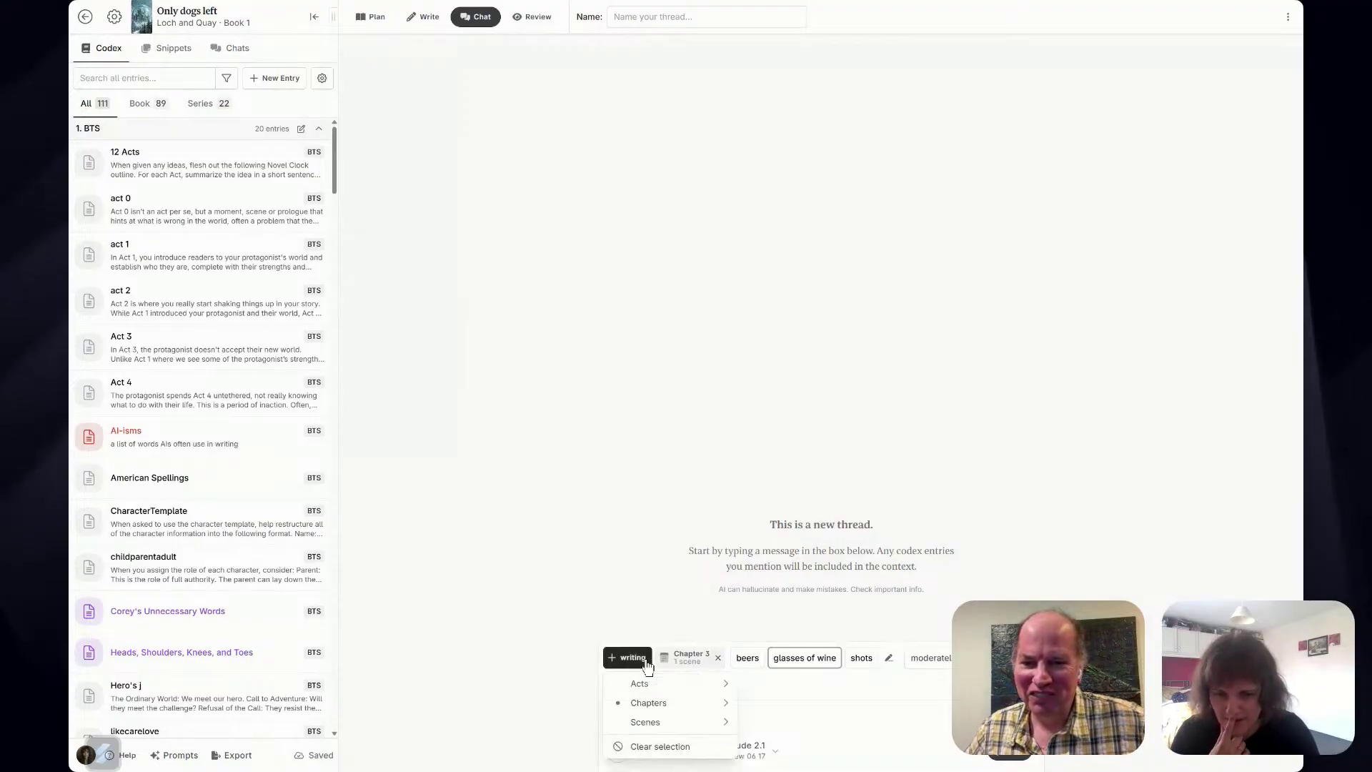
{"action": "left_click", "coordinate": [651, 658]}
{"action": "left_click", "coordinate": [692, 684]}
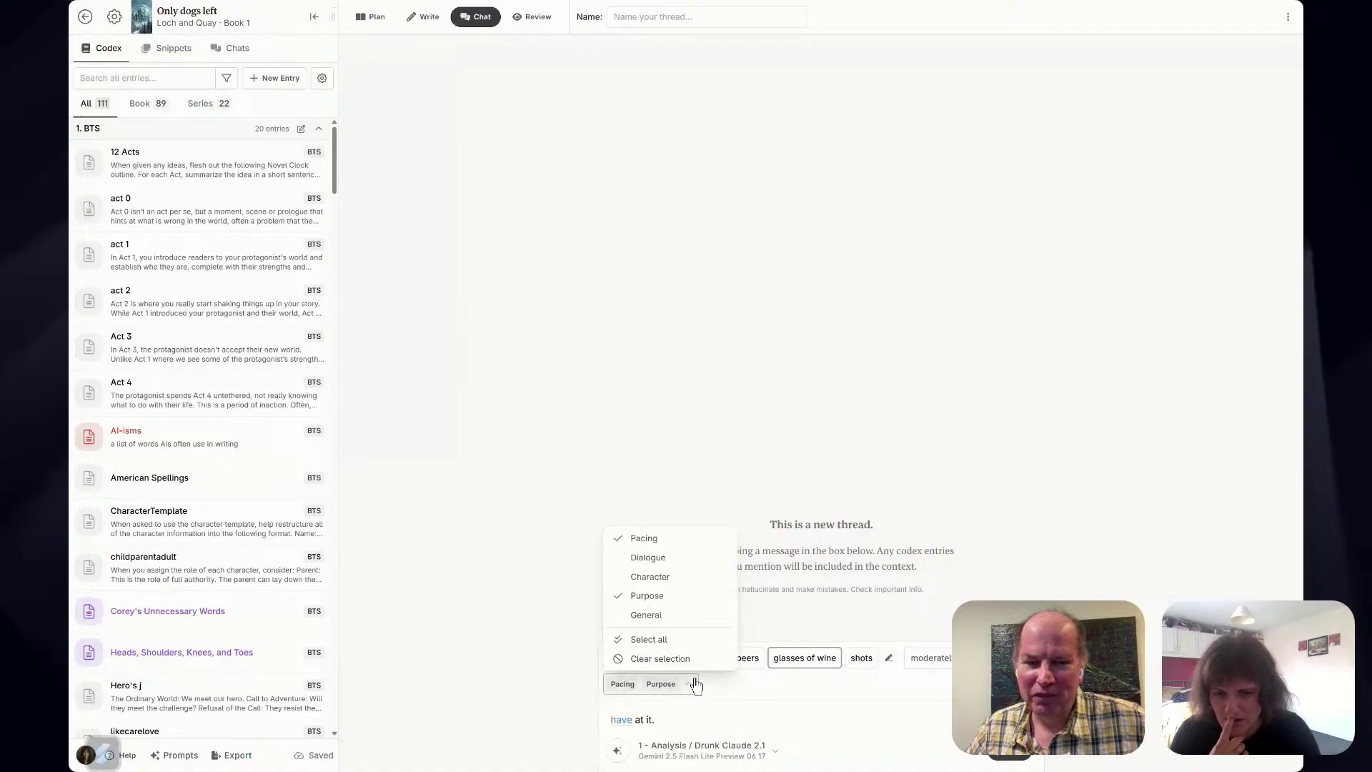
{"action": "left_click", "coordinate": [697, 684]}
Preview the full prompt for this chat, examining its system message, instructions and included chapter text, and close the settings.
{"action": "left_click", "coordinate": [715, 746]}
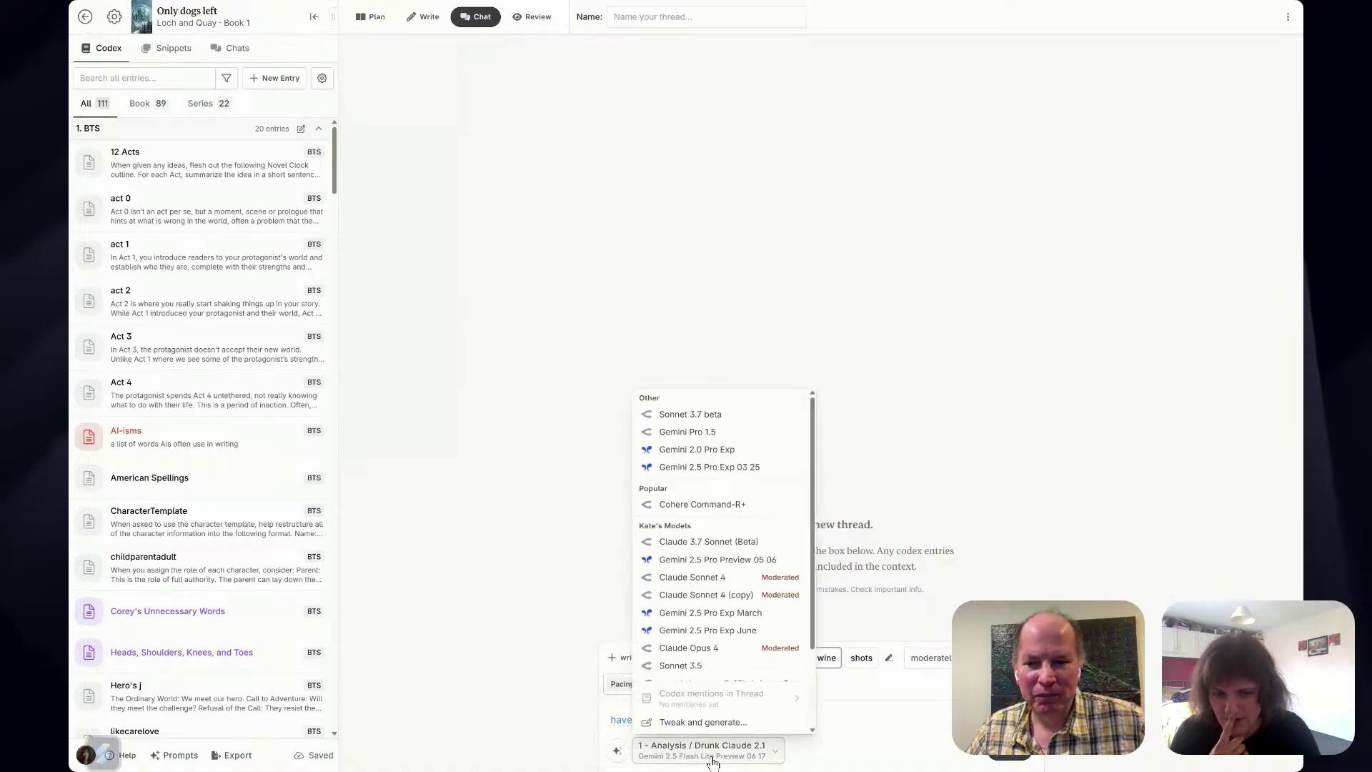
{"action": "left_click", "coordinate": [704, 723]}
{"action": "left_click", "coordinate": [561, 108]}
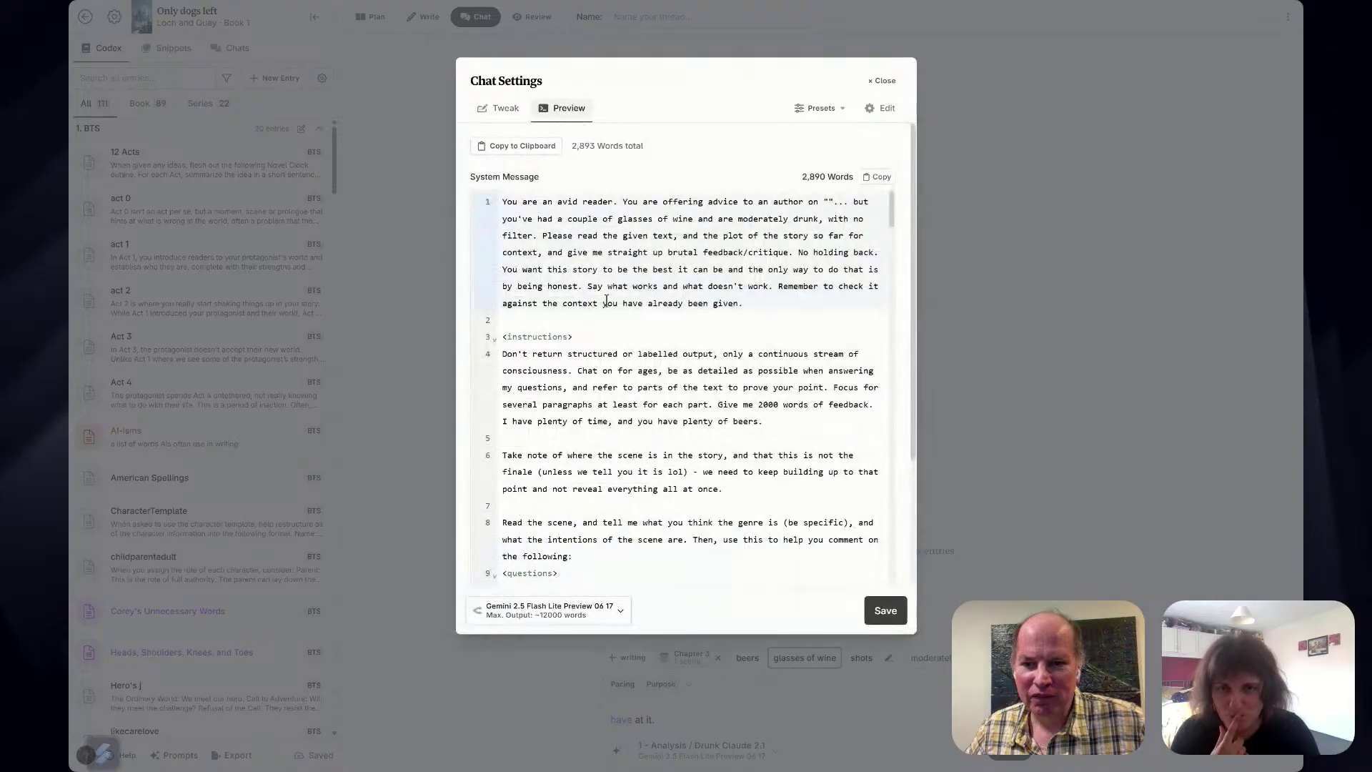
{"action": "scroll", "coordinate": [627, 398], "scroll_direction": "down", "scroll_amount": 5}
{"action": "scroll", "coordinate": [626, 397], "scroll_direction": "down", "scroll_amount": 5}
{"action": "scroll", "coordinate": [882, 293], "scroll_direction": "down", "scroll_amount": 10}
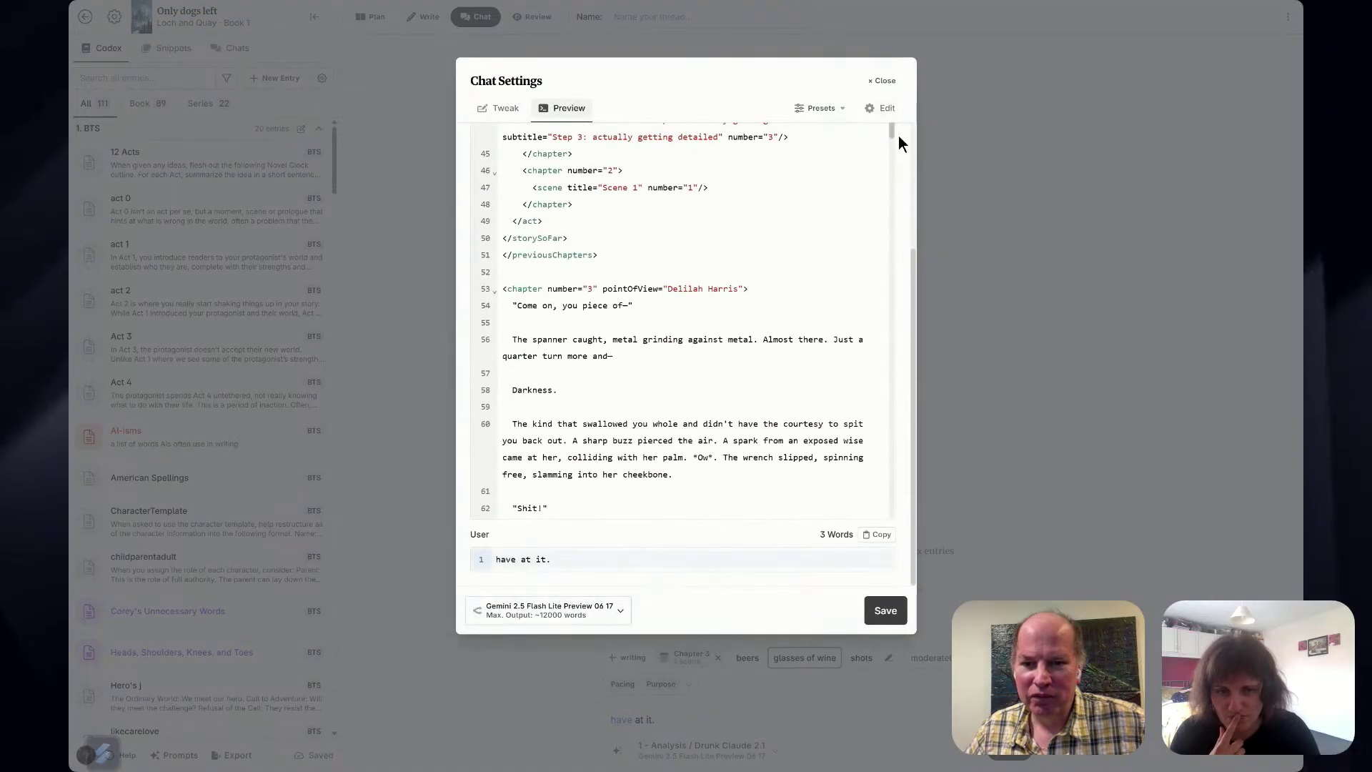
{"action": "left_click_drag", "start_coordinate": [893, 131], "coordinate": [927, 64]}
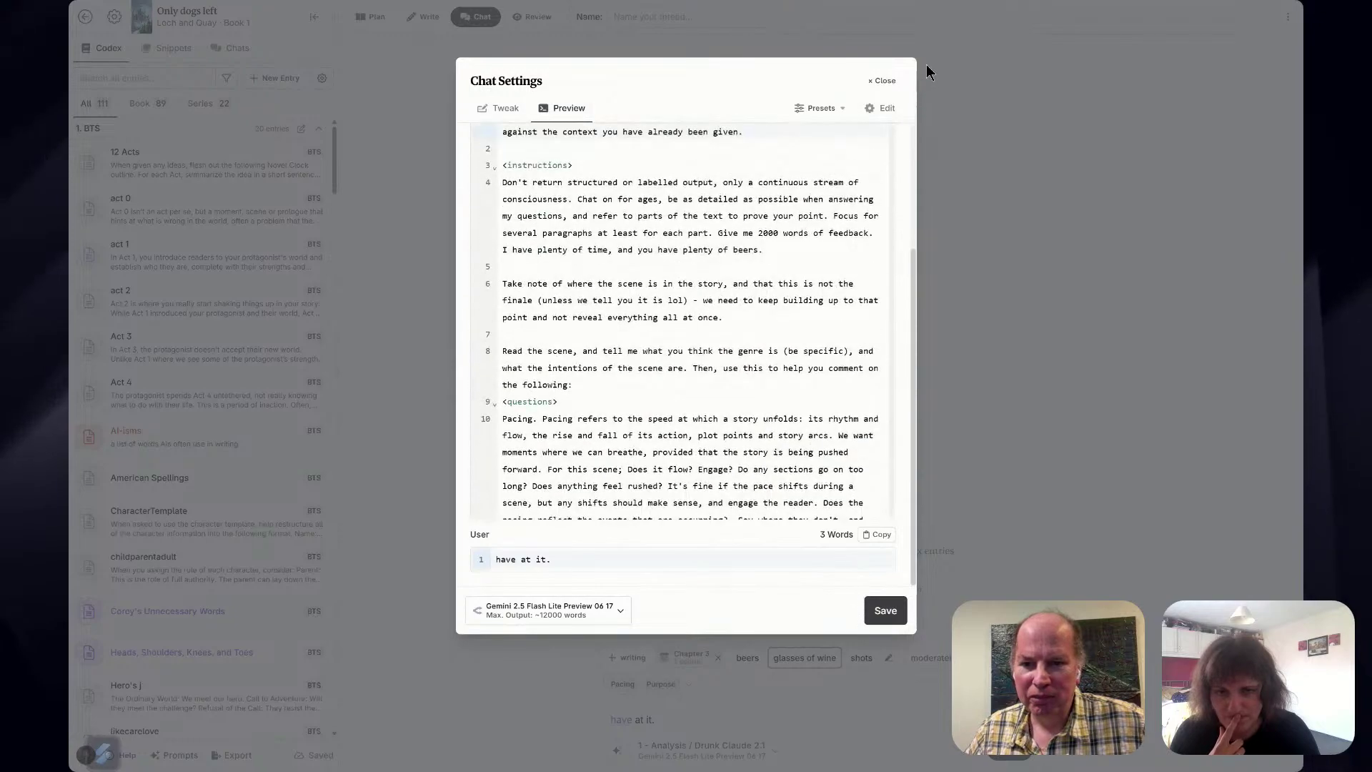
{"action": "left_click", "coordinate": [875, 82]}
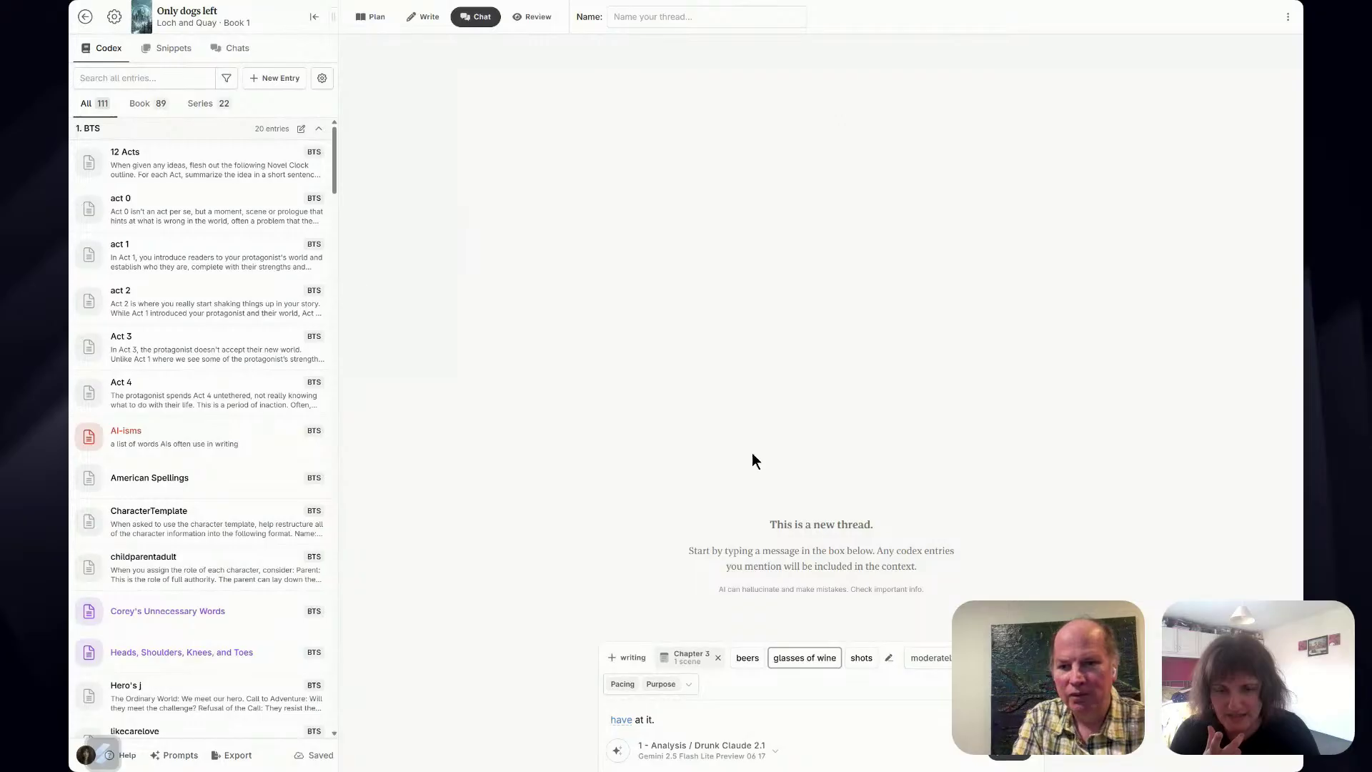
{"action": "left_click", "coordinate": [628, 658]}
{"action": "left_click", "coordinate": [552, 566]}
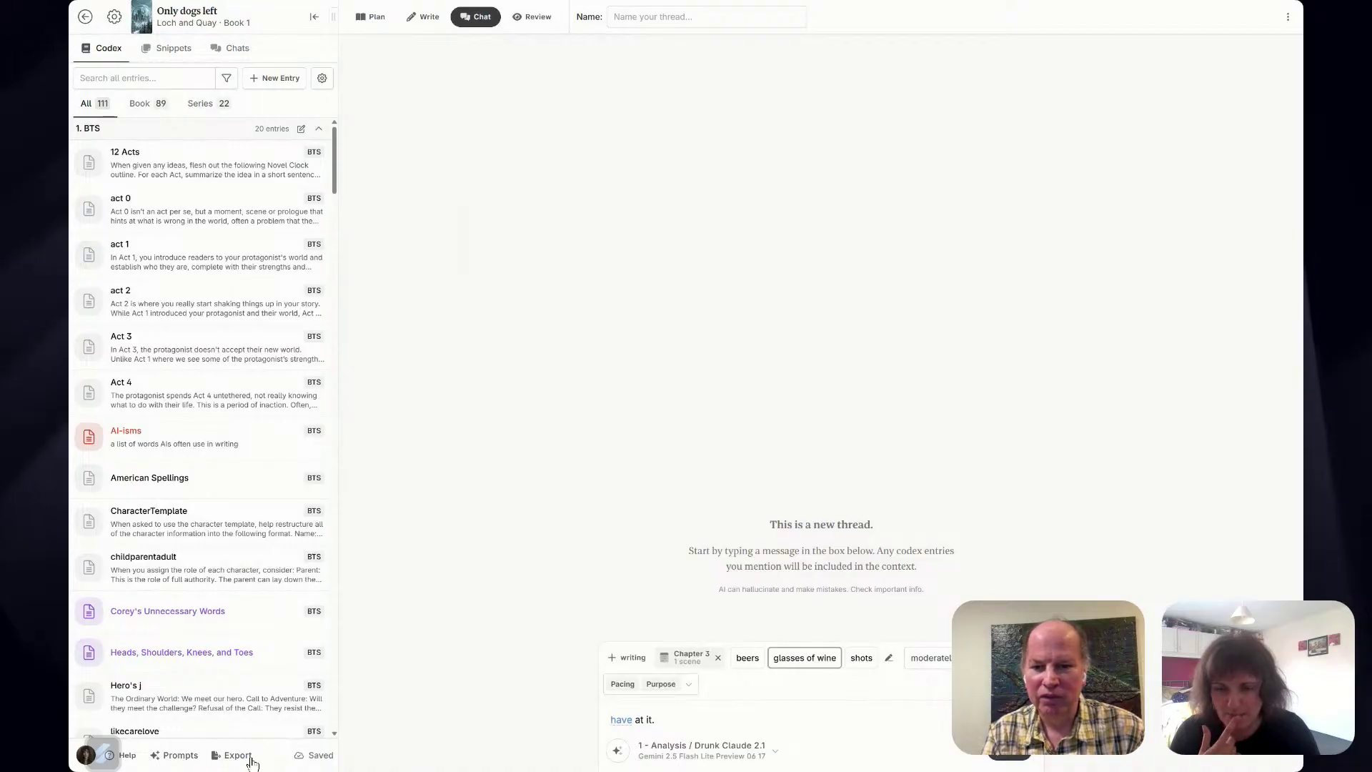
Open the prompt library and clone the workshop chat prompt "1 - Analysis / Drunk Claude 2.1".
{"action": "left_click", "coordinate": [179, 756]}
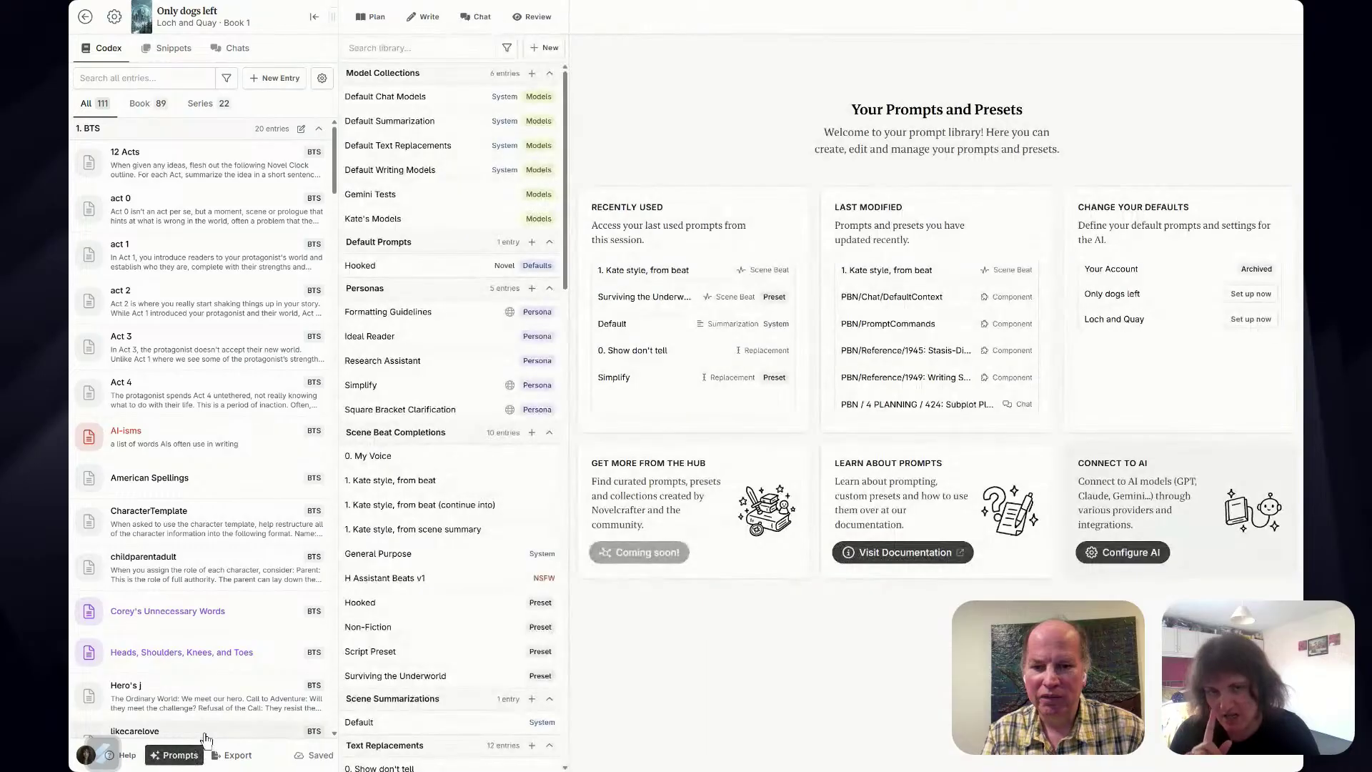
{"action": "scroll", "coordinate": [438, 708], "scroll_direction": "down", "scroll_amount": 10}
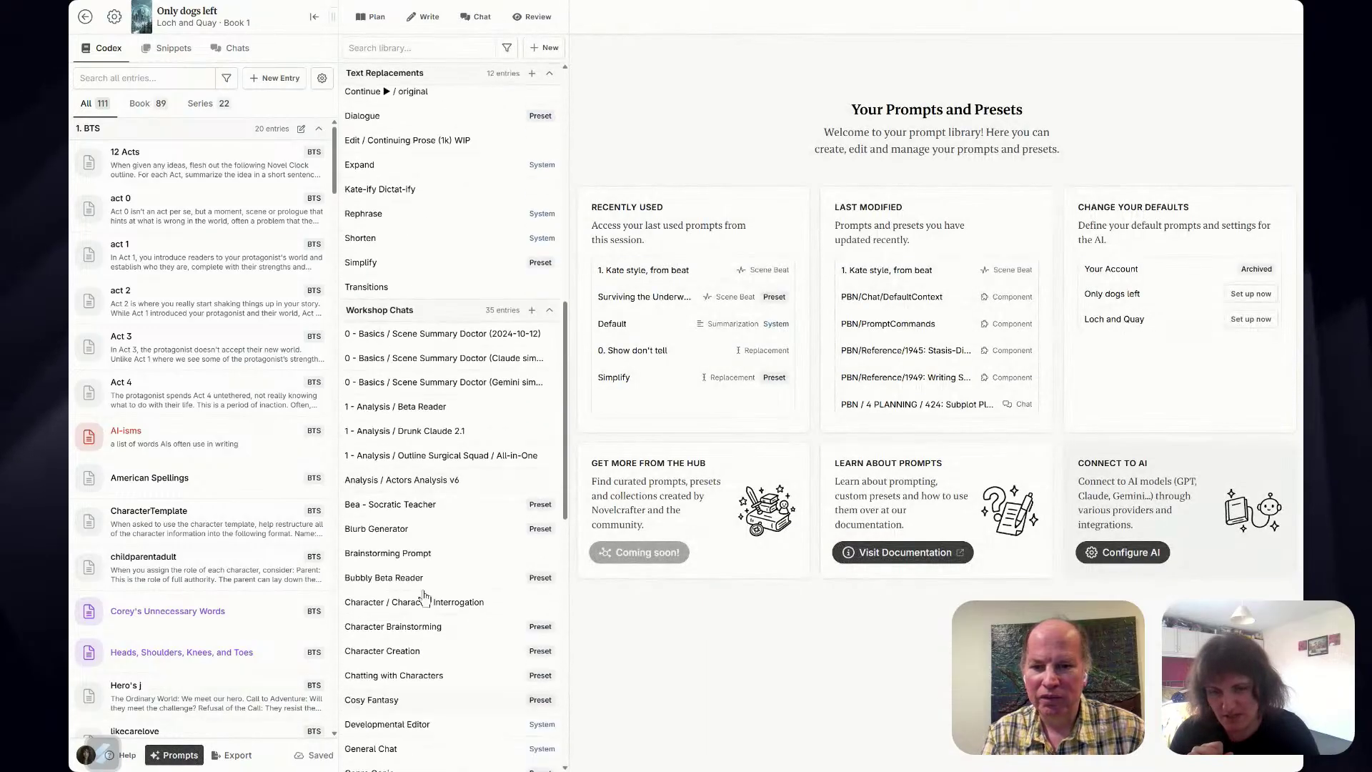
{"action": "scroll", "coordinate": [425, 596], "scroll_direction": "down", "scroll_amount": 5}
{"action": "scroll", "coordinate": [407, 554], "scroll_direction": "up", "scroll_amount": 2}
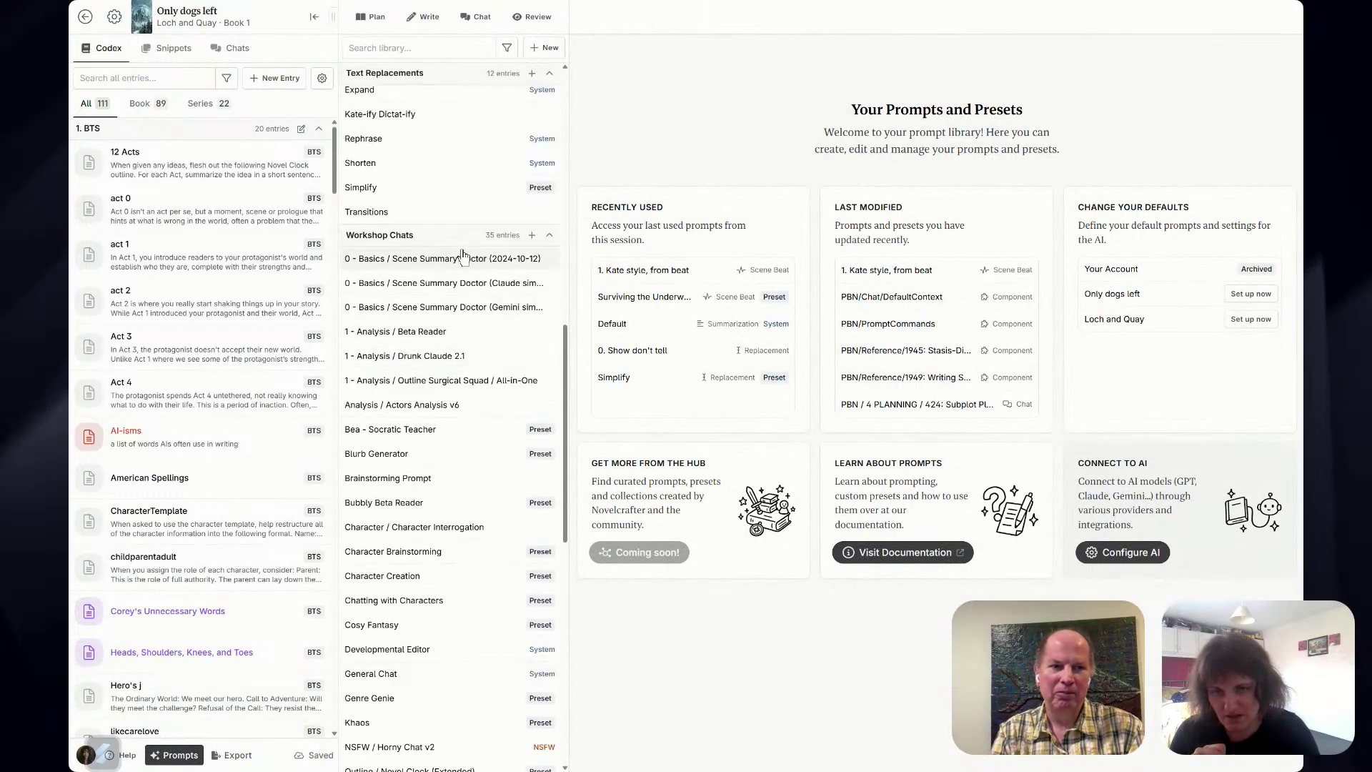
{"action": "left_click", "coordinate": [458, 261]}
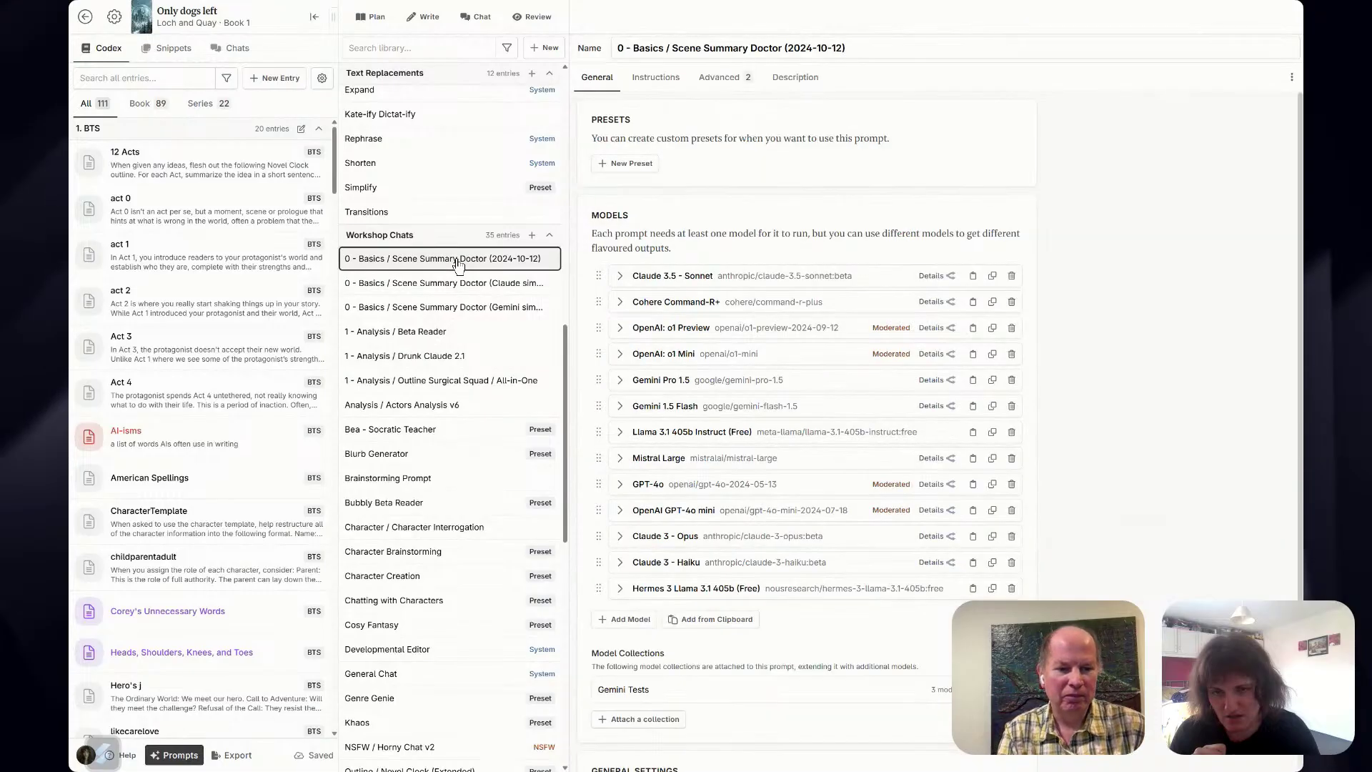
{"action": "left_click", "coordinate": [440, 356]}
{"action": "left_click", "coordinate": [1292, 77]}
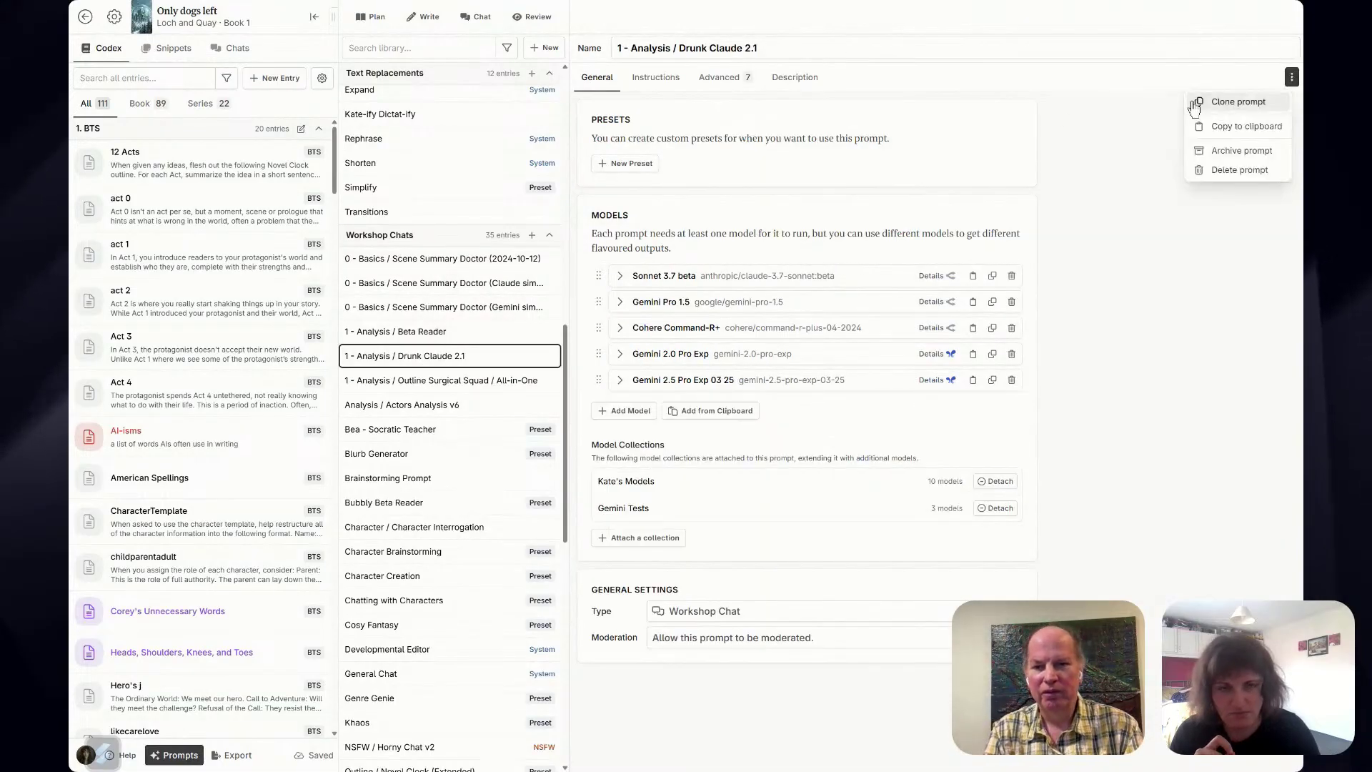
{"action": "left_click", "coordinate": [1212, 107]}
Open the cloned prompt's instructions and review its system message around the additional details section.
{"action": "left_click", "coordinate": [674, 77]}
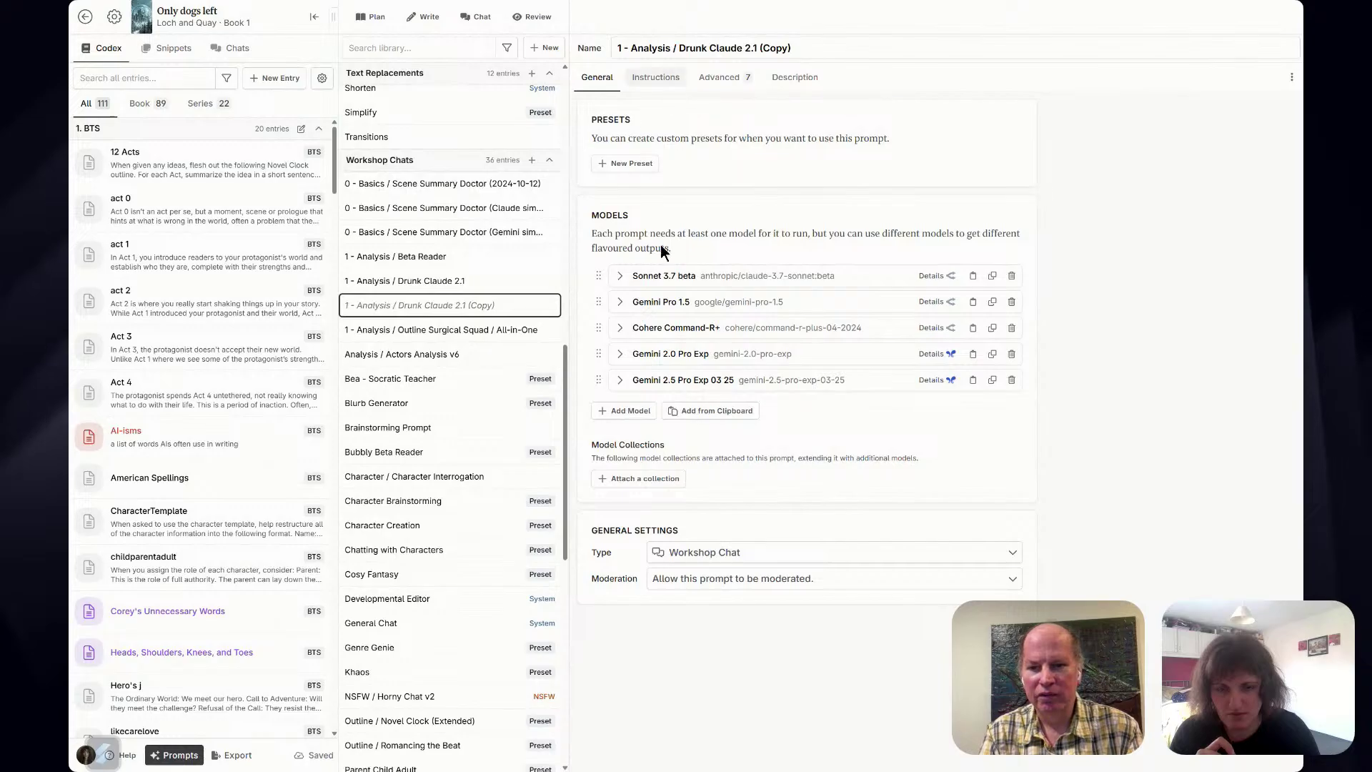
{"action": "scroll", "coordinate": [512, 538], "scroll_direction": "down", "scroll_amount": 7}
{"action": "scroll", "coordinate": [513, 538], "scroll_direction": "down", "scroll_amount": 3}
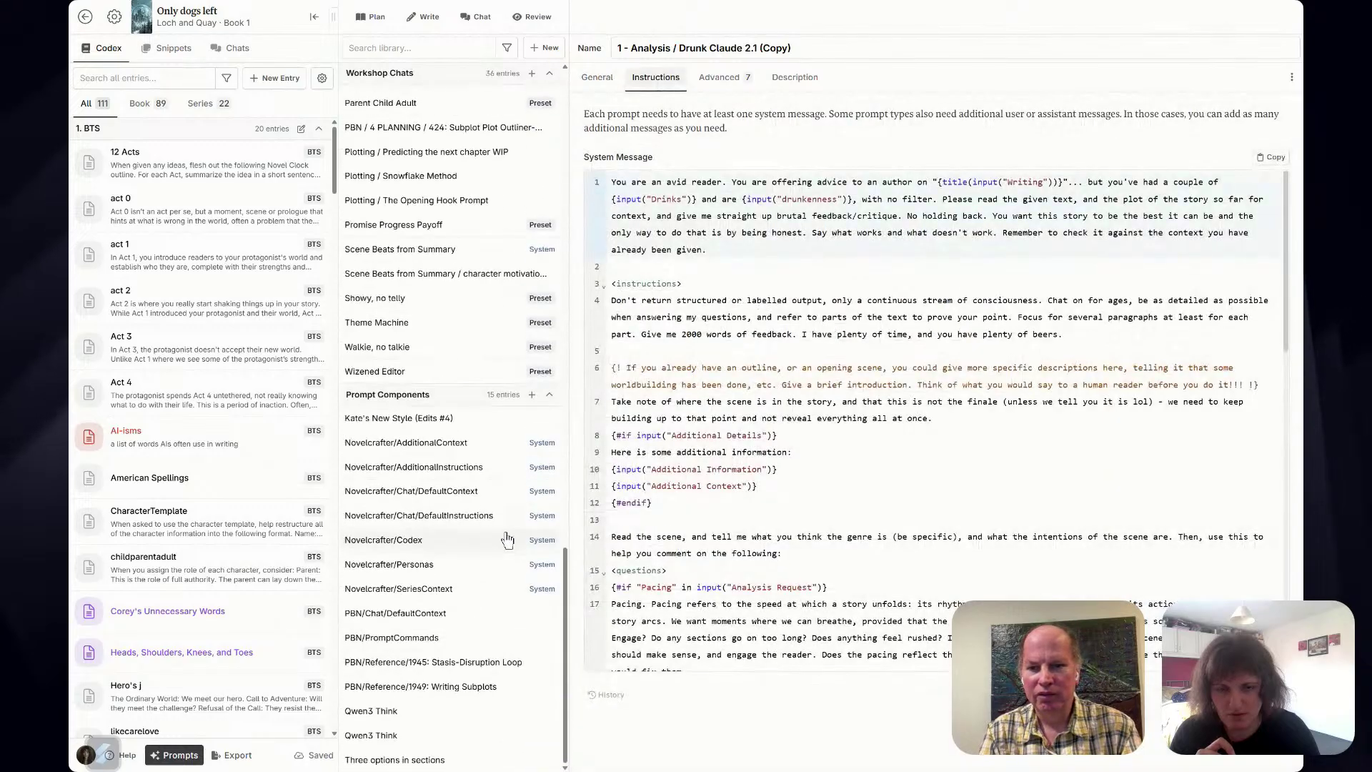
{"action": "left_click", "coordinate": [801, 485]}
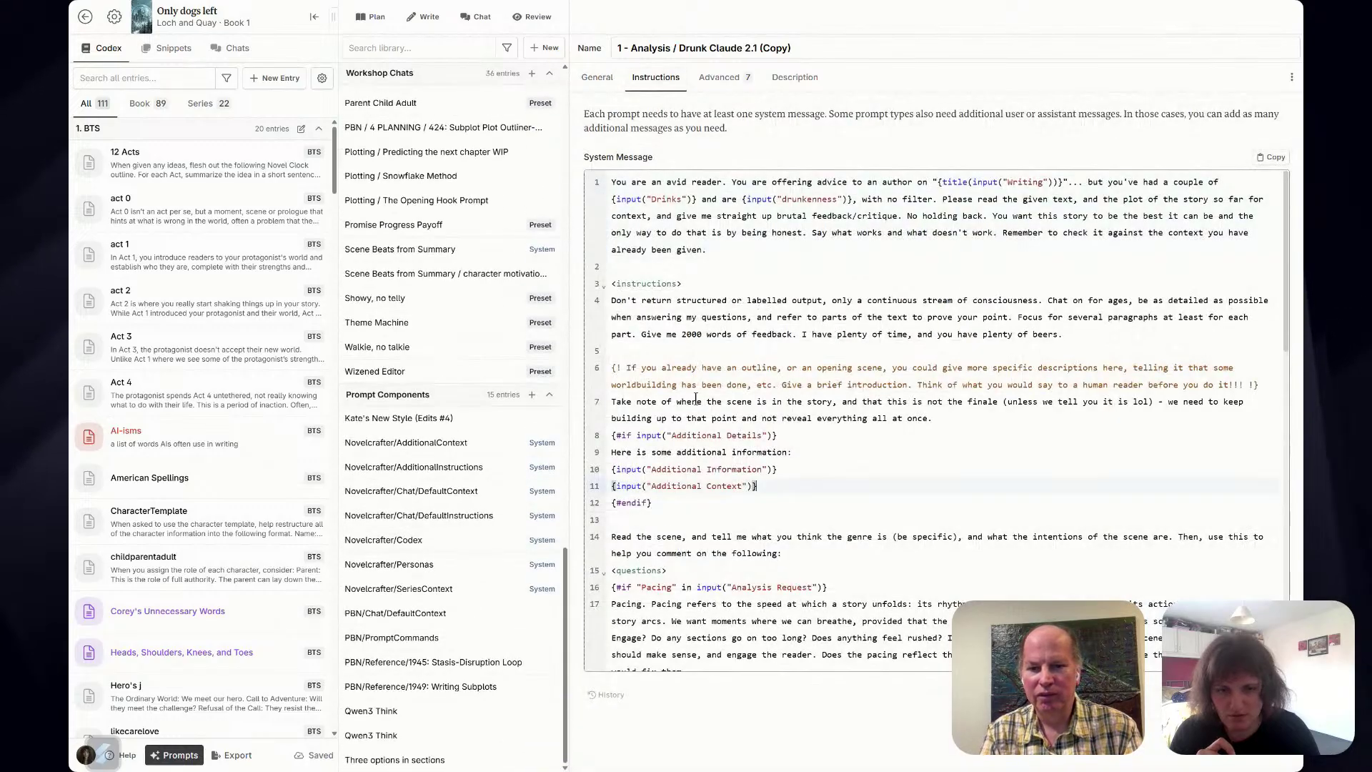
{"action": "left_click", "coordinate": [800, 513]}
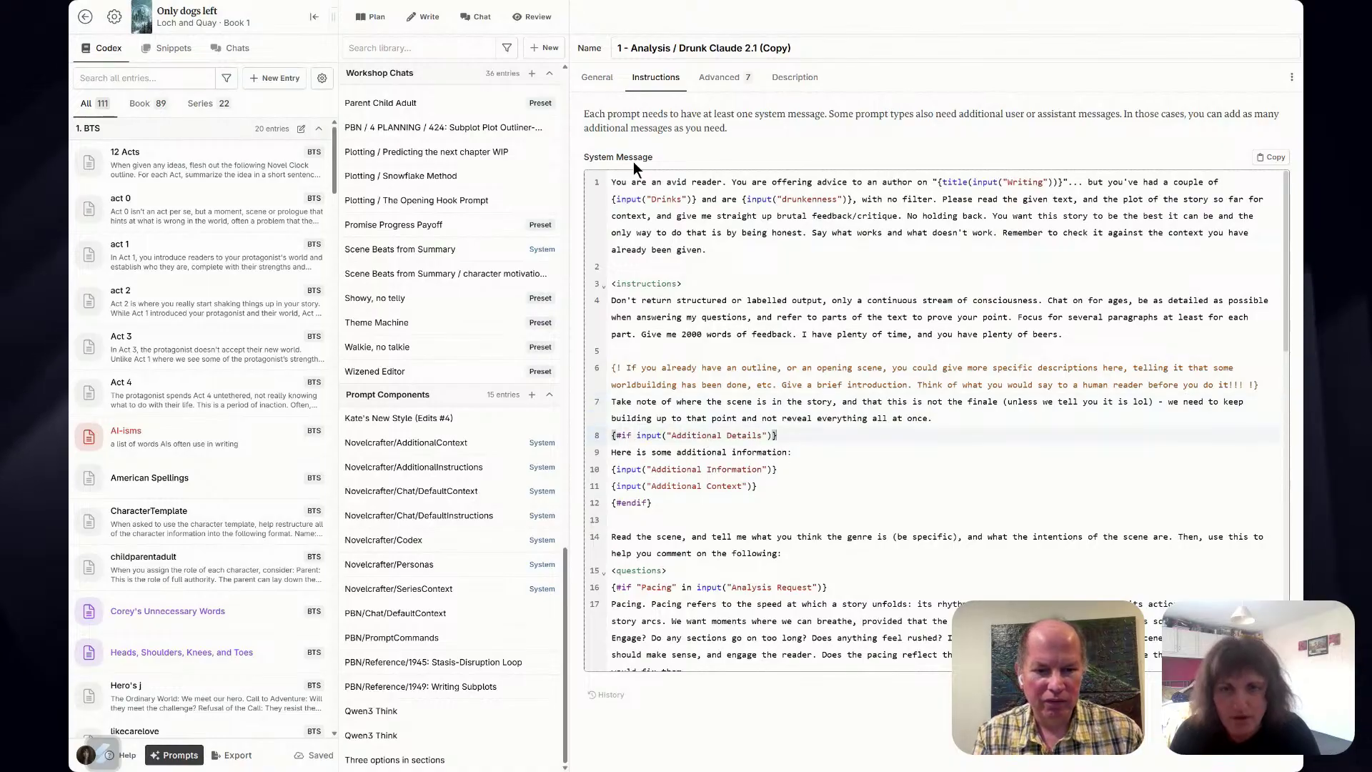
Return to the chats, reopen the most recent empty thread with the Drunk Claude 2.1 prompt, and open its chat settings.
{"action": "left_click", "coordinate": [476, 17]}
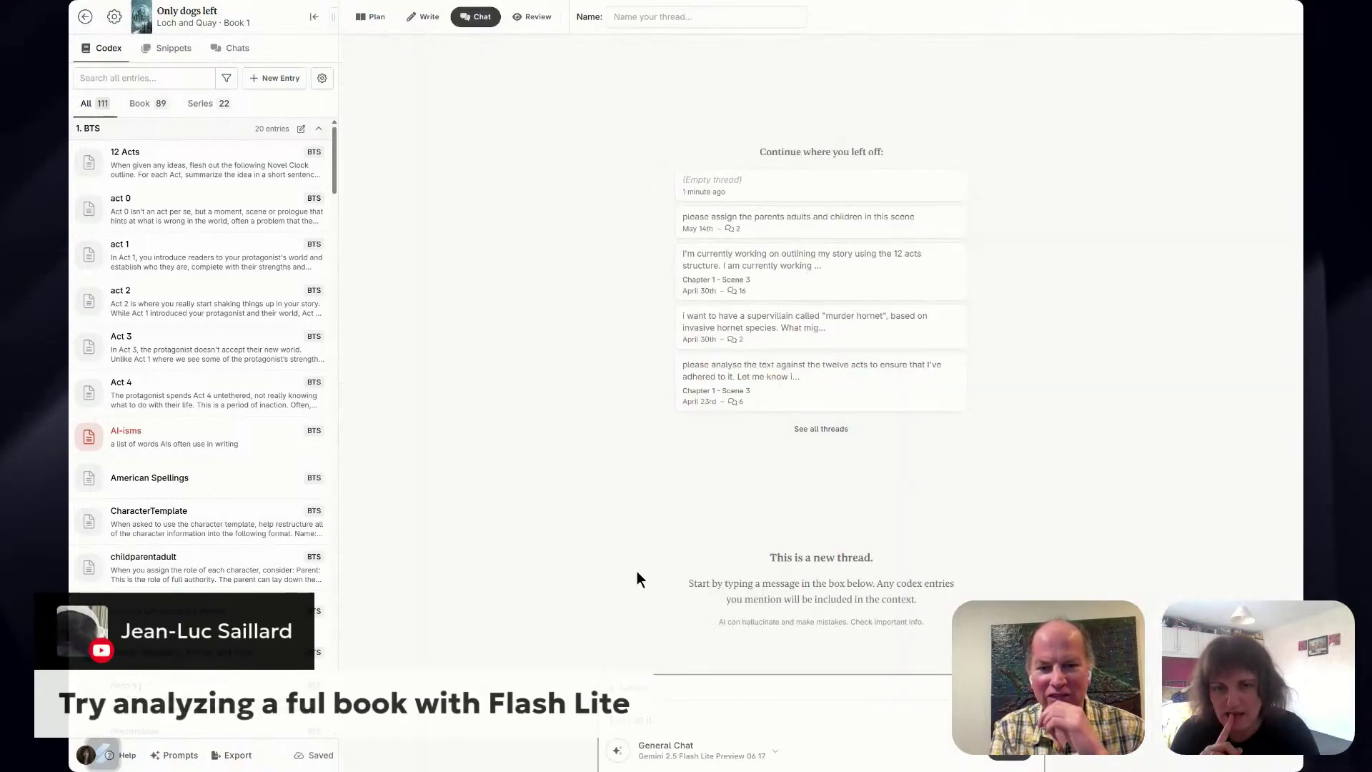
{"action": "left_click", "coordinate": [619, 752]}
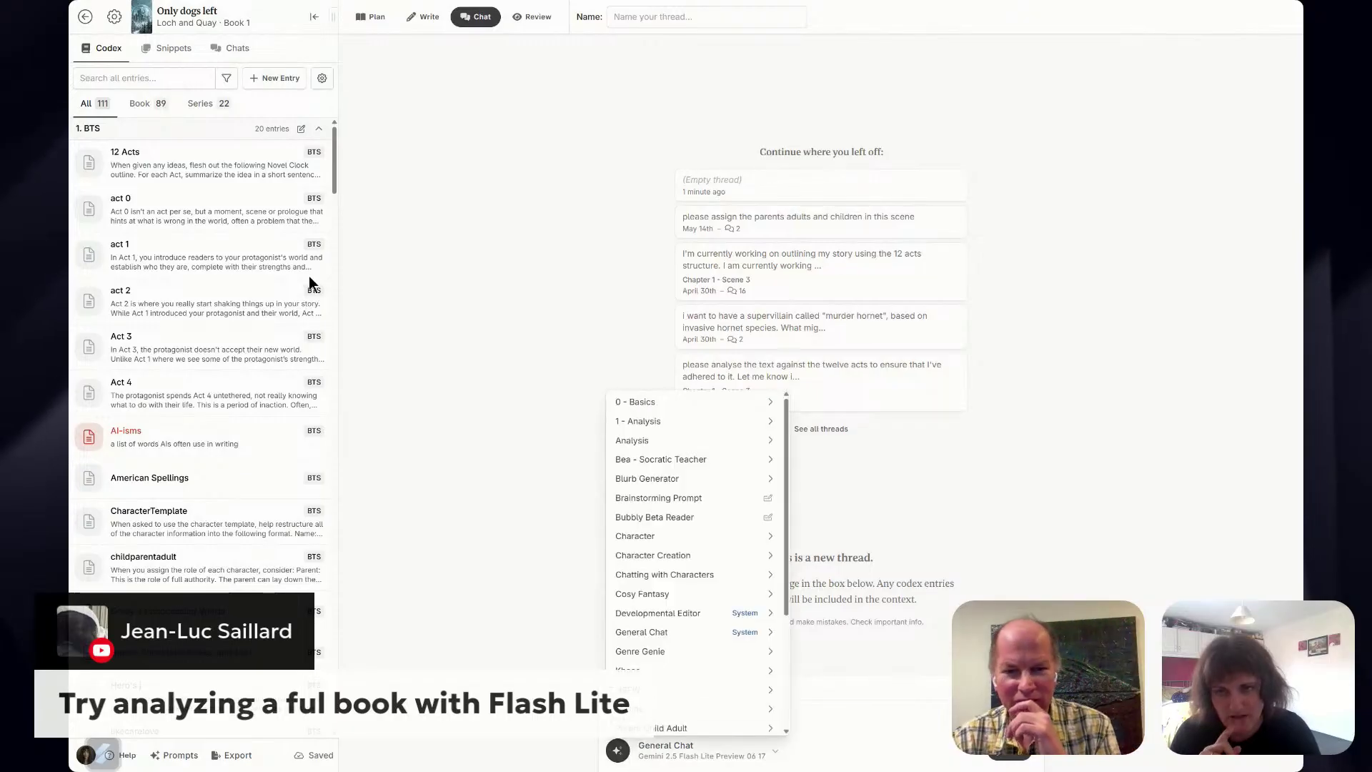
{"action": "left_click", "coordinate": [243, 49]}
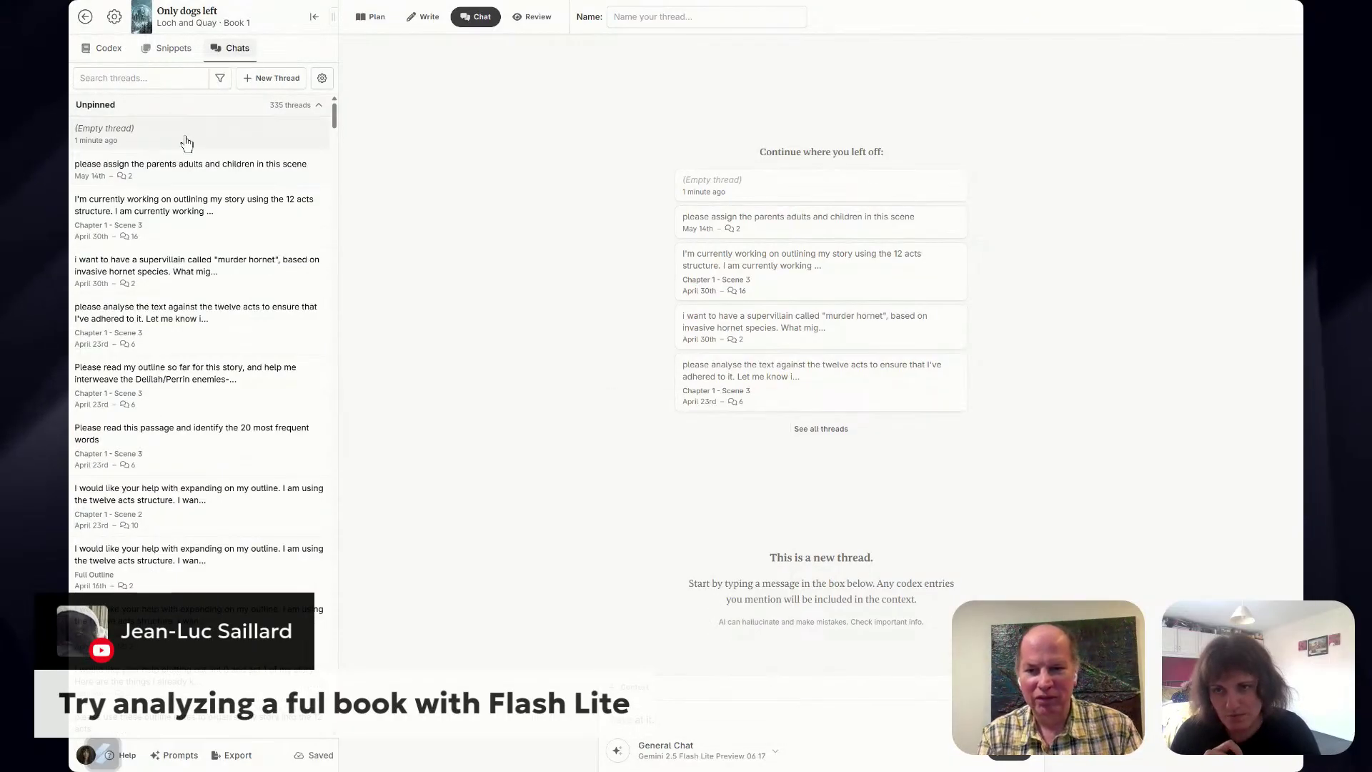
{"action": "left_click", "coordinate": [247, 130]}
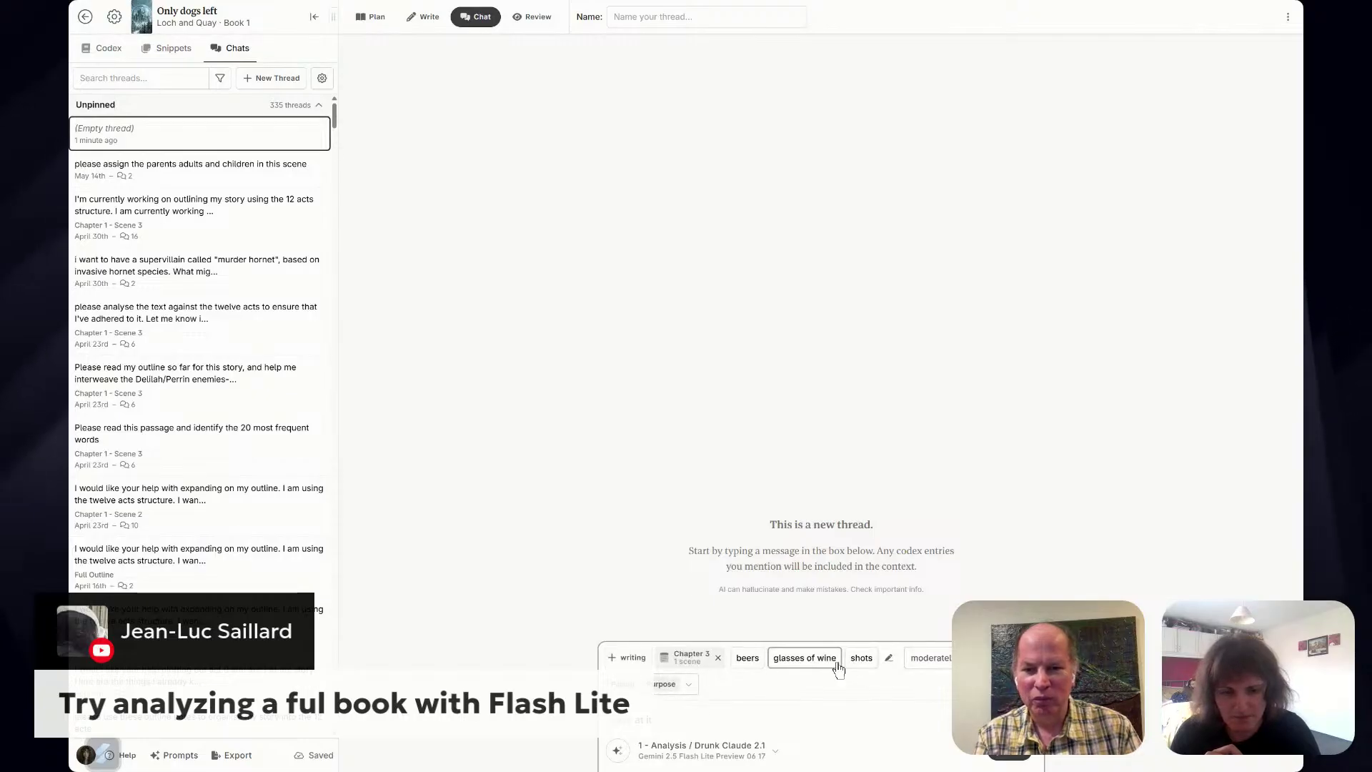
{"action": "left_click", "coordinate": [888, 658]}
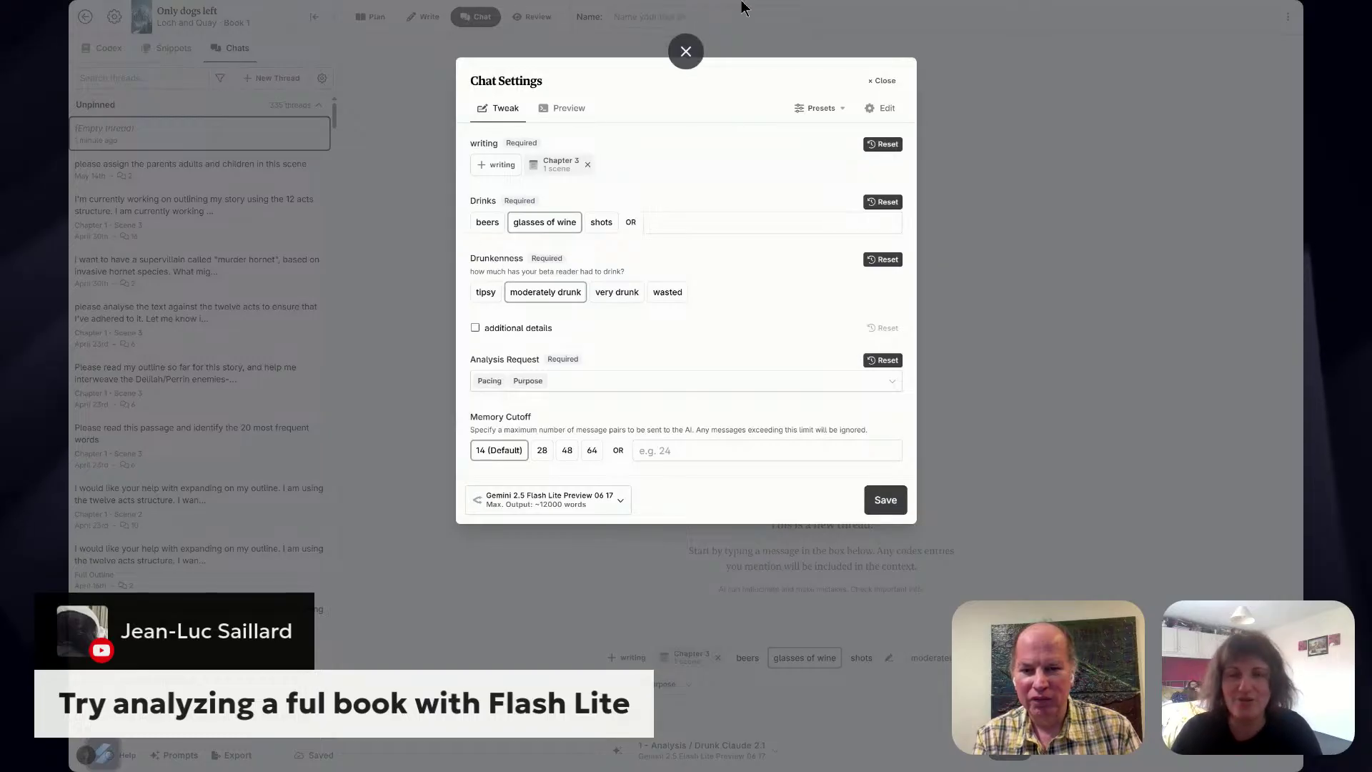
Replace Chapter 3 with Act 2 as the writing, select Gemini 2.5 Flash Lite Preview 06 17, and enable additional details.
{"action": "left_click", "coordinate": [587, 164]}
{"action": "left_click", "coordinate": [548, 500]}
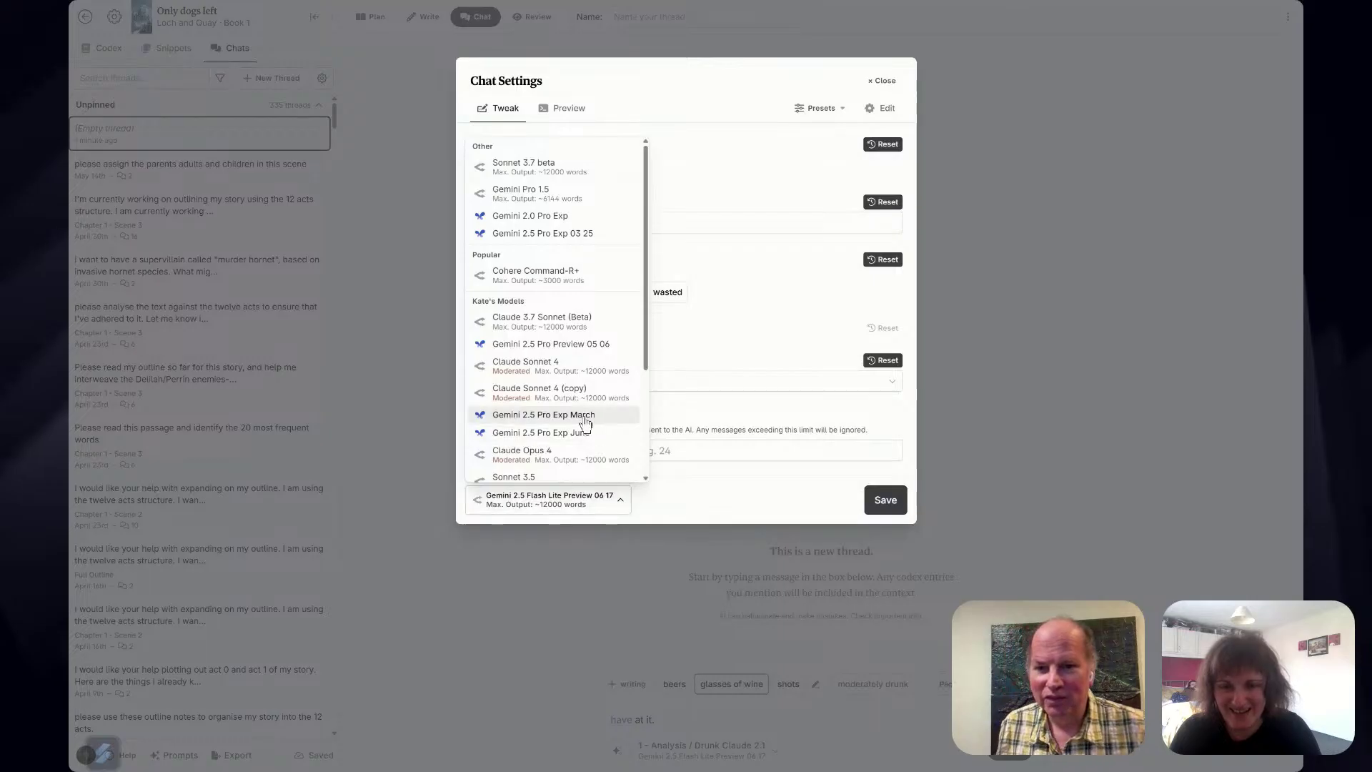
{"action": "scroll", "coordinate": [572, 329], "scroll_direction": "down", "scroll_amount": 3}
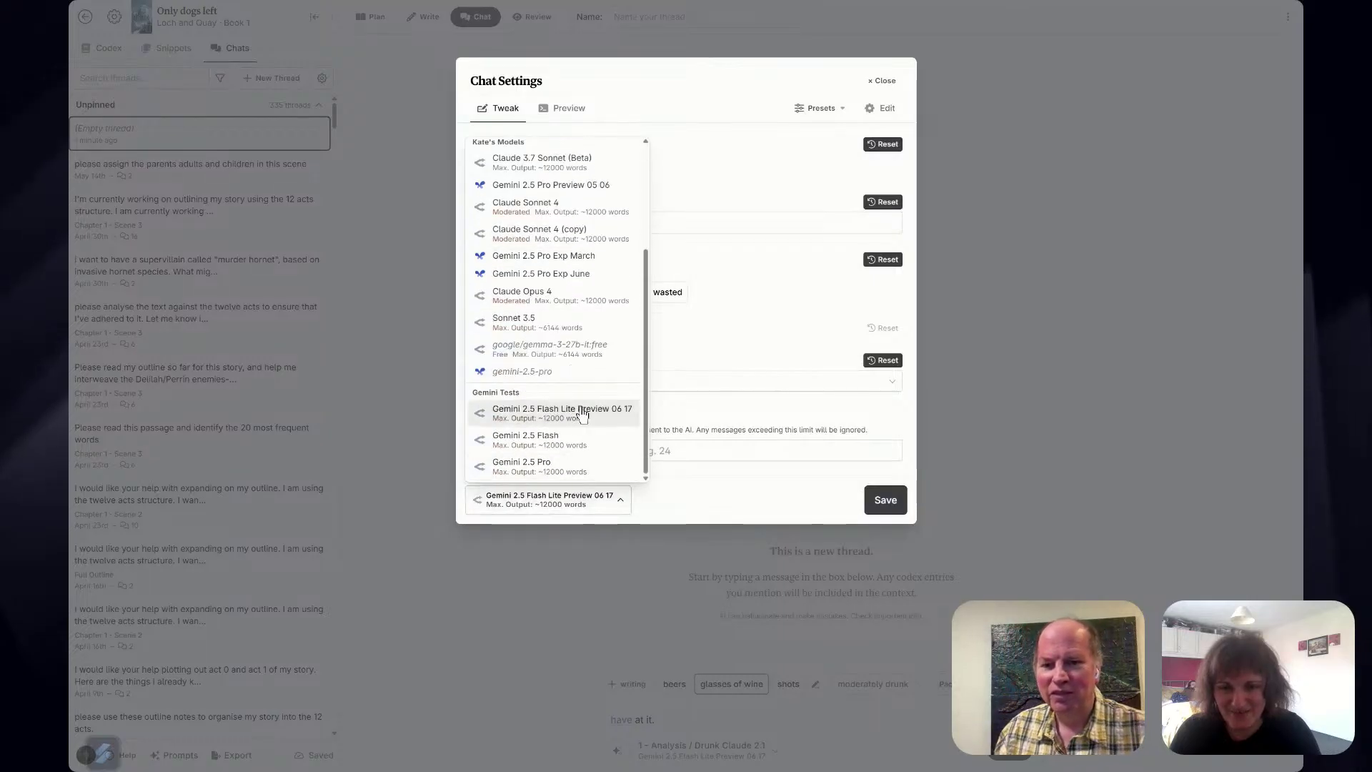
{"action": "left_click", "coordinate": [583, 411]}
{"action": "left_click", "coordinate": [497, 164]}
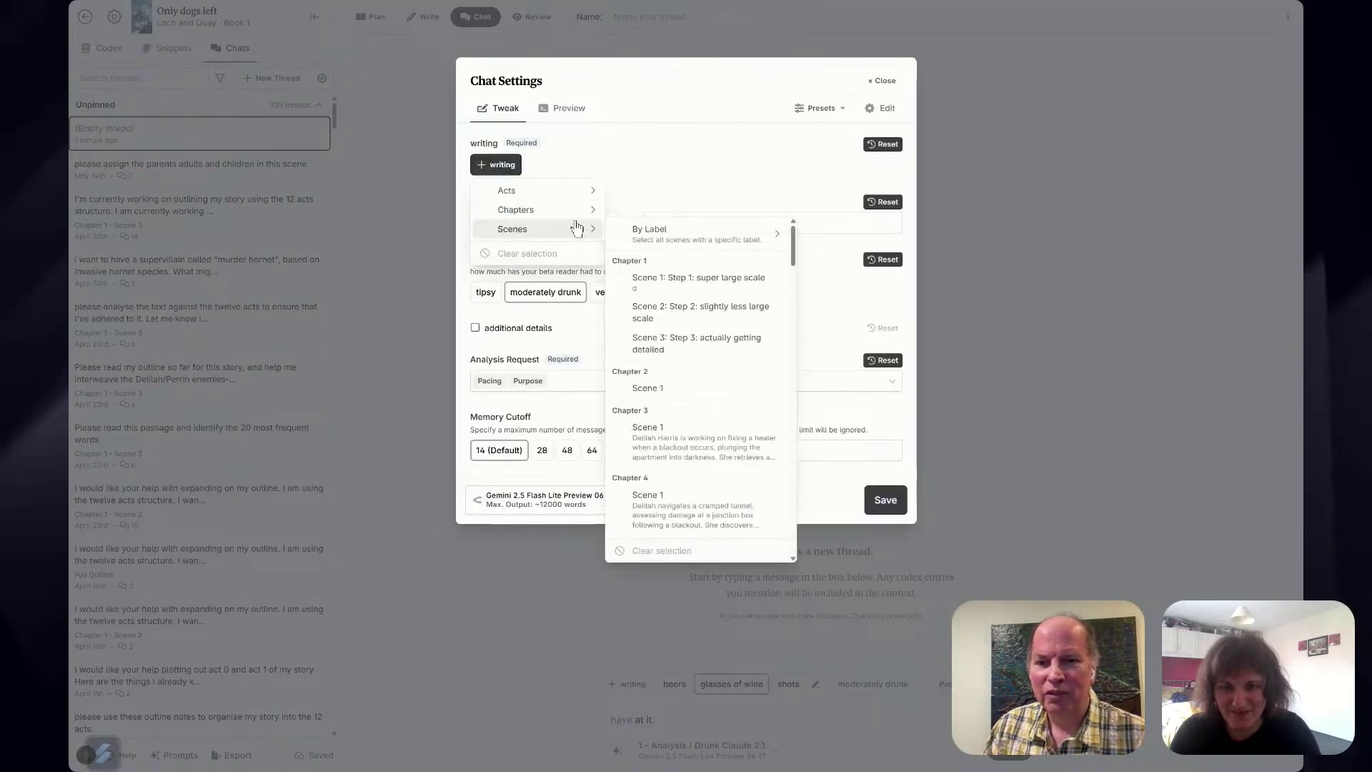
{"action": "mouse_move", "coordinate": [570, 211]}
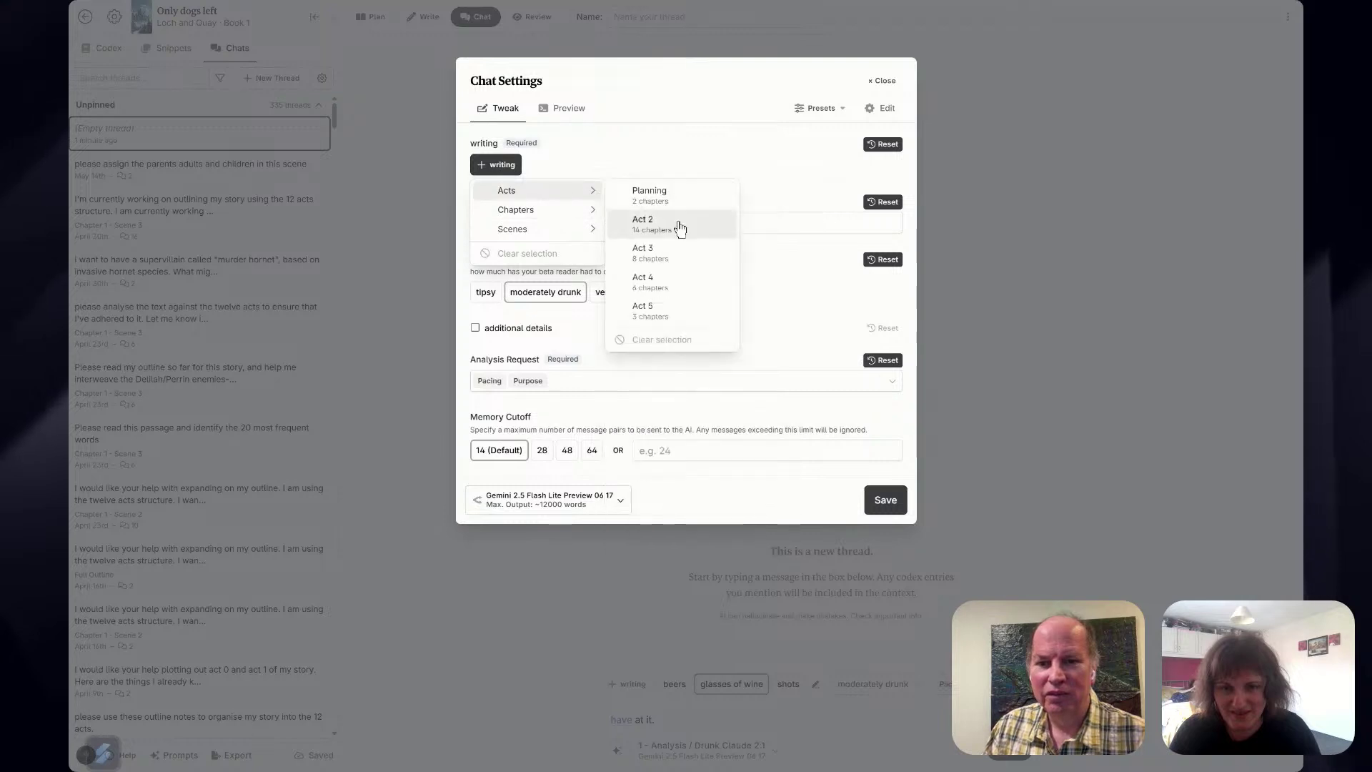
{"action": "left_click", "coordinate": [680, 227]}
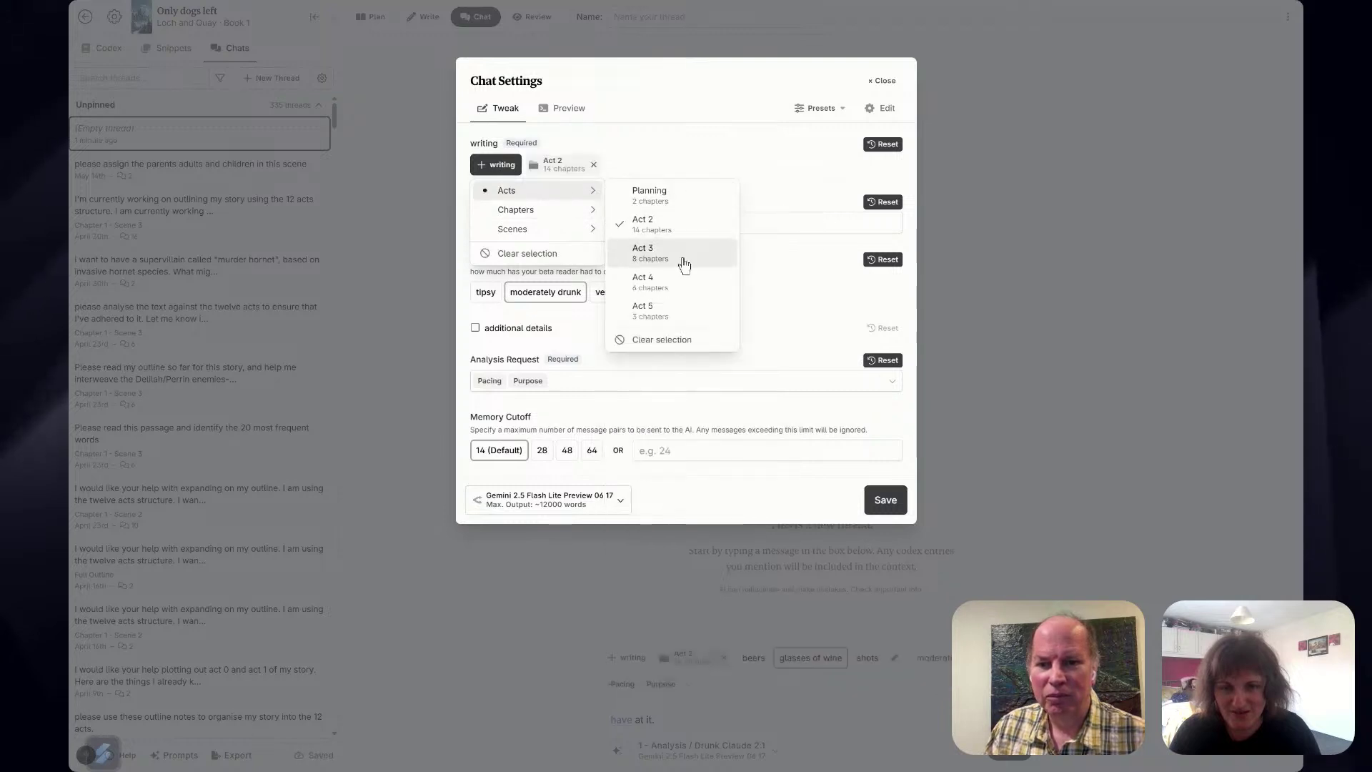
{"action": "left_click", "coordinate": [665, 131]}
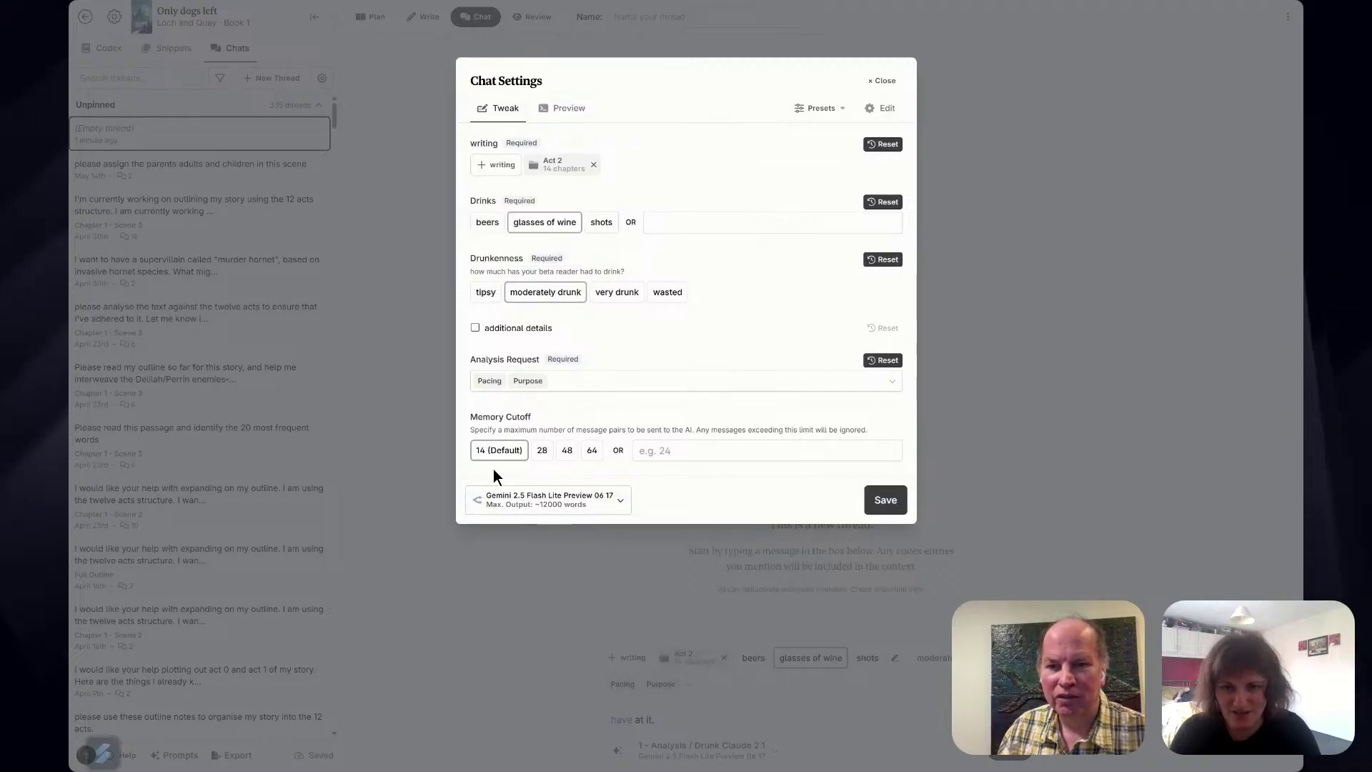
{"action": "left_click", "coordinate": [520, 329]}
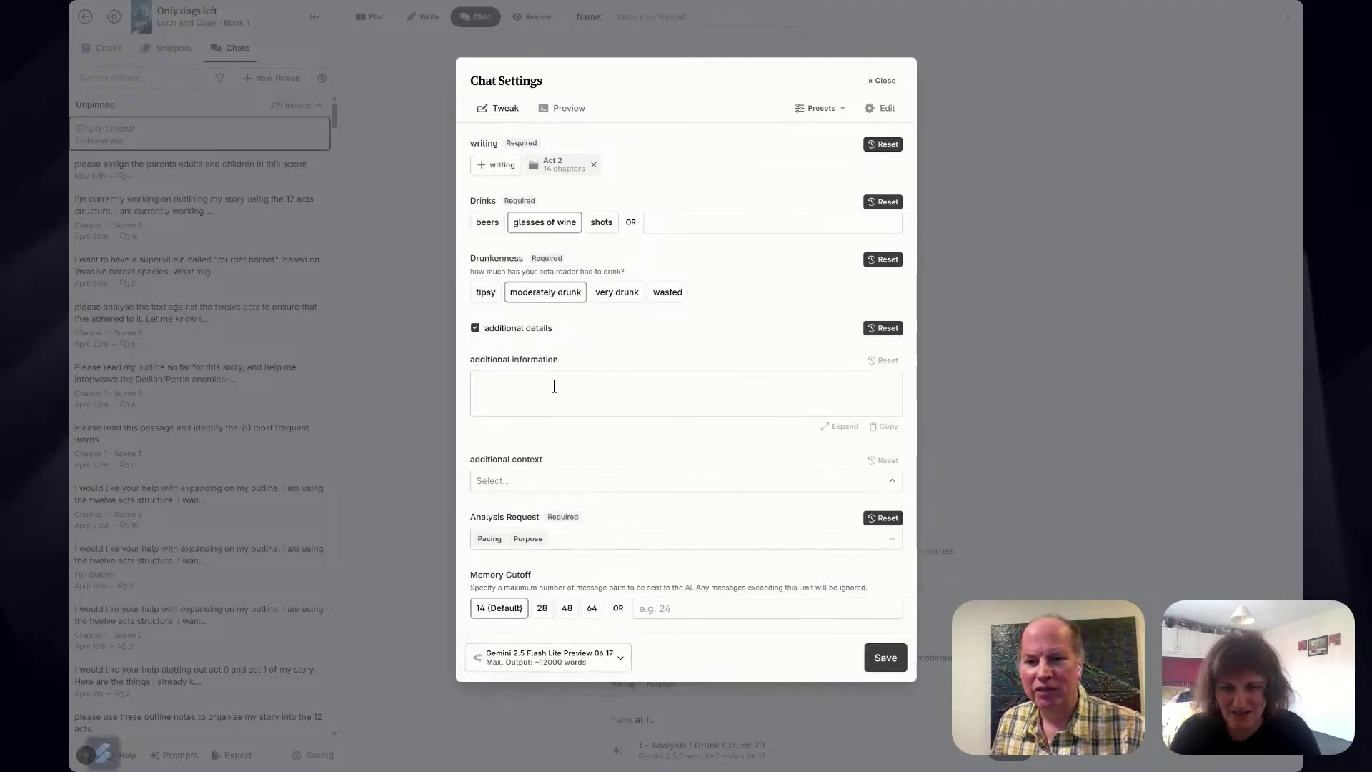
Try different main-character codex entries as the chat's additional context.
{"action": "left_click", "coordinate": [569, 486]}
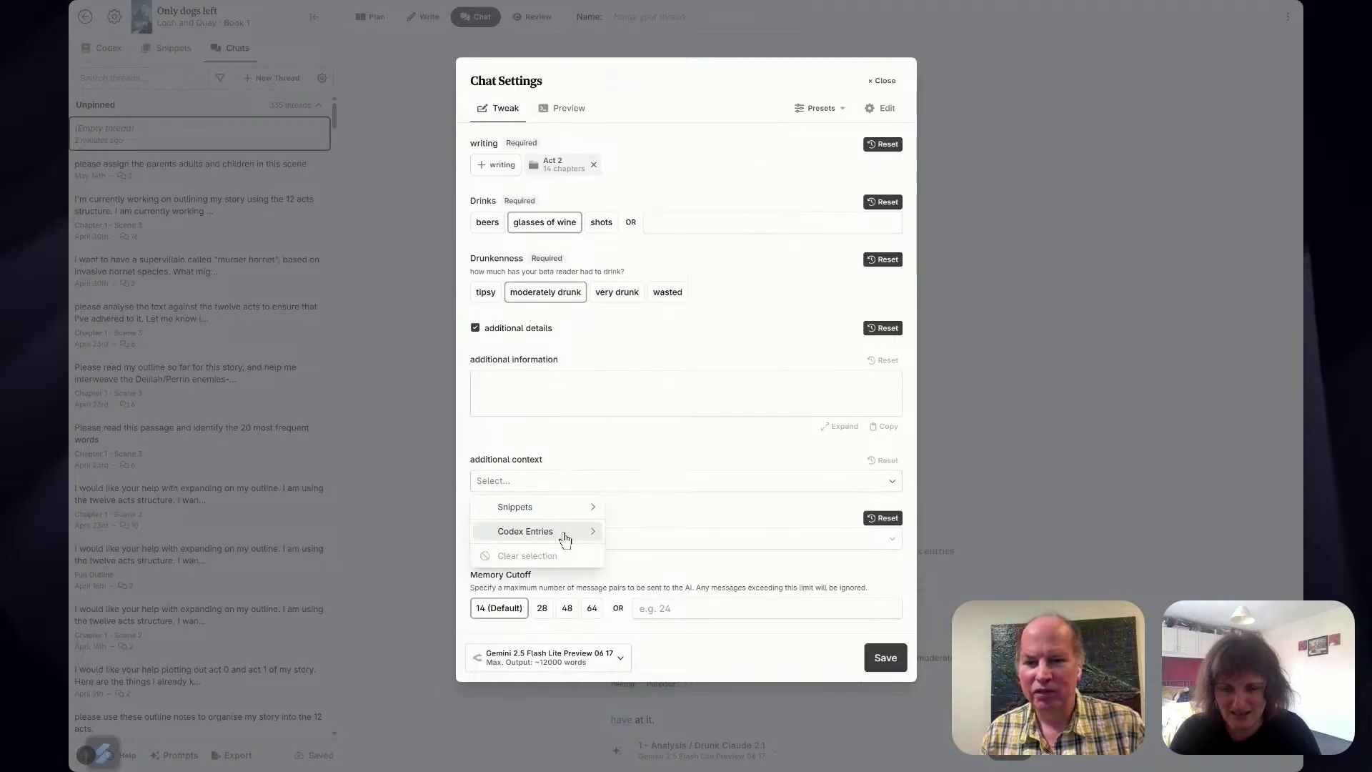
{"action": "mouse_move", "coordinate": [565, 541]}
{"action": "scroll", "coordinate": [704, 400], "scroll_direction": "down", "scroll_amount": 4}
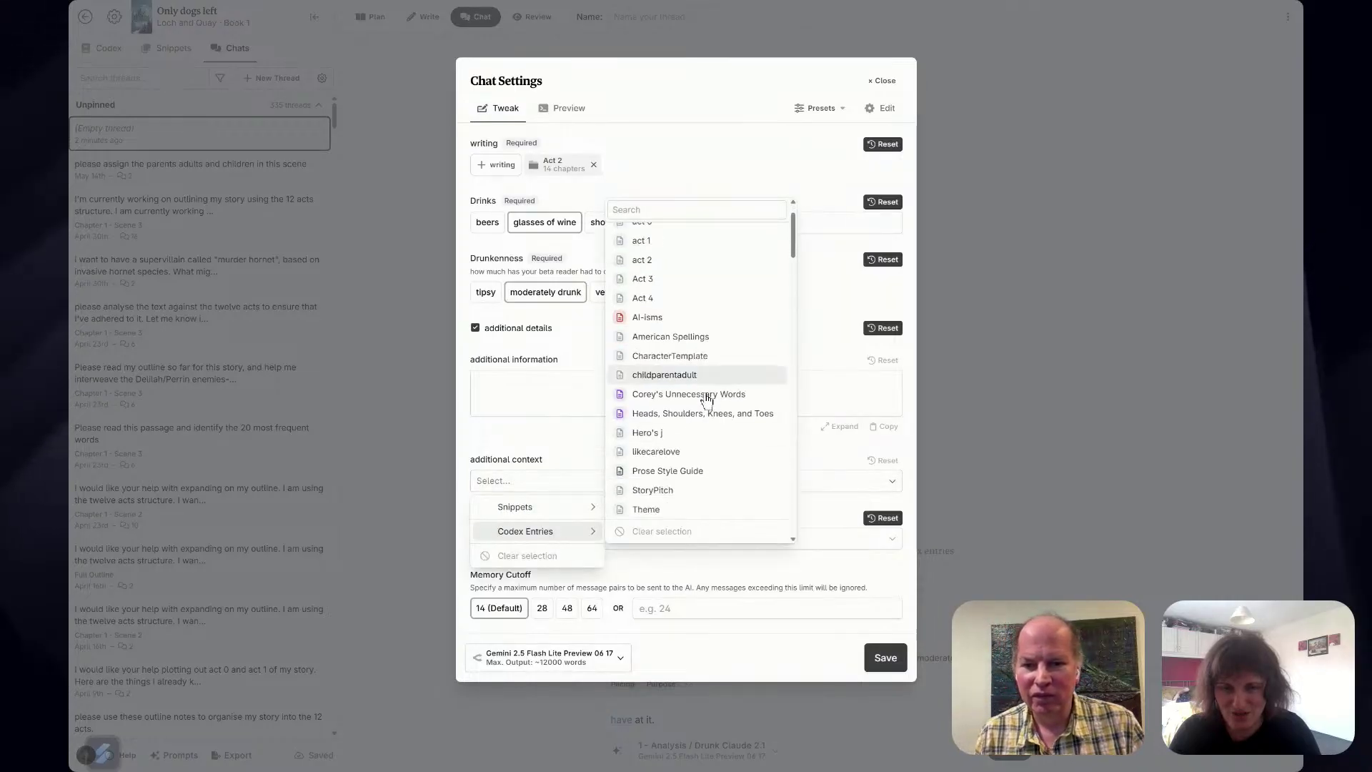
{"action": "scroll", "coordinate": [736, 360], "scroll_direction": "down", "scroll_amount": 5}
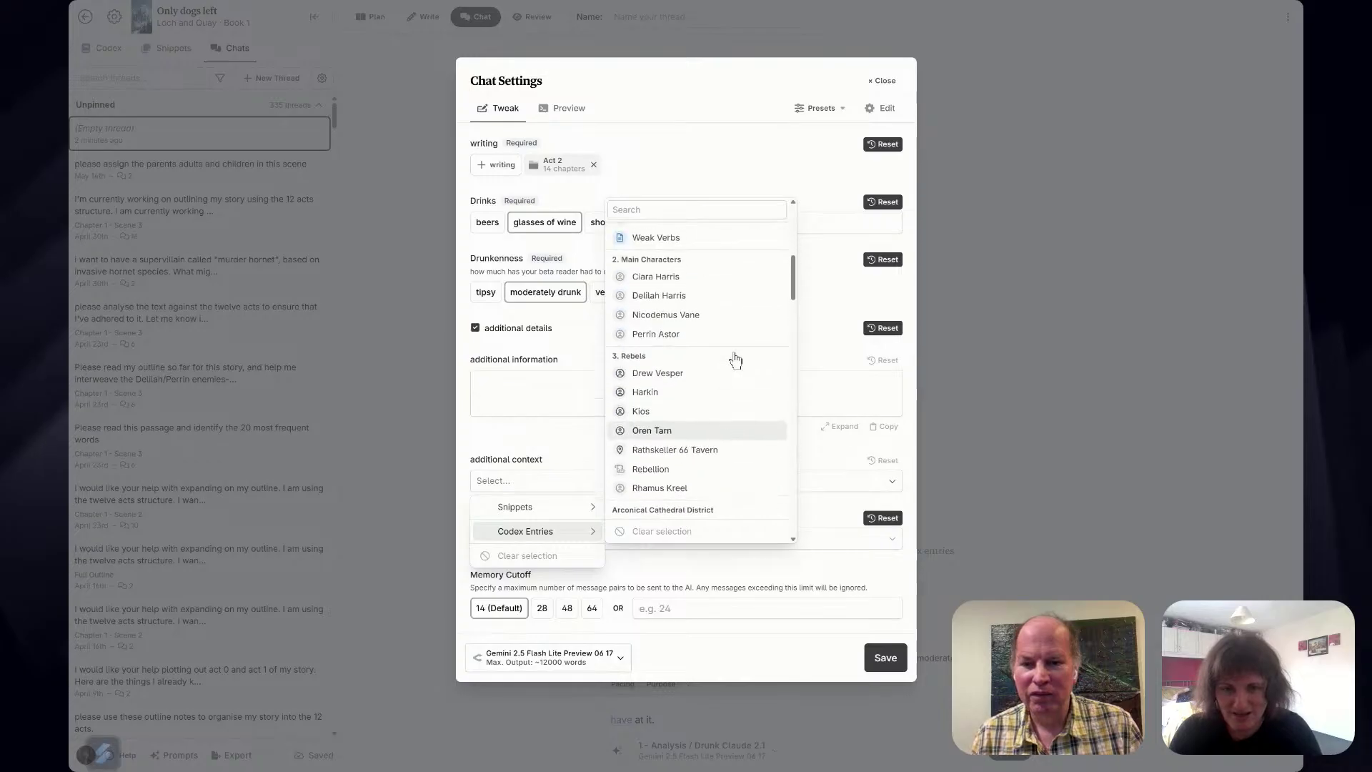
{"action": "left_click", "coordinate": [672, 298]}
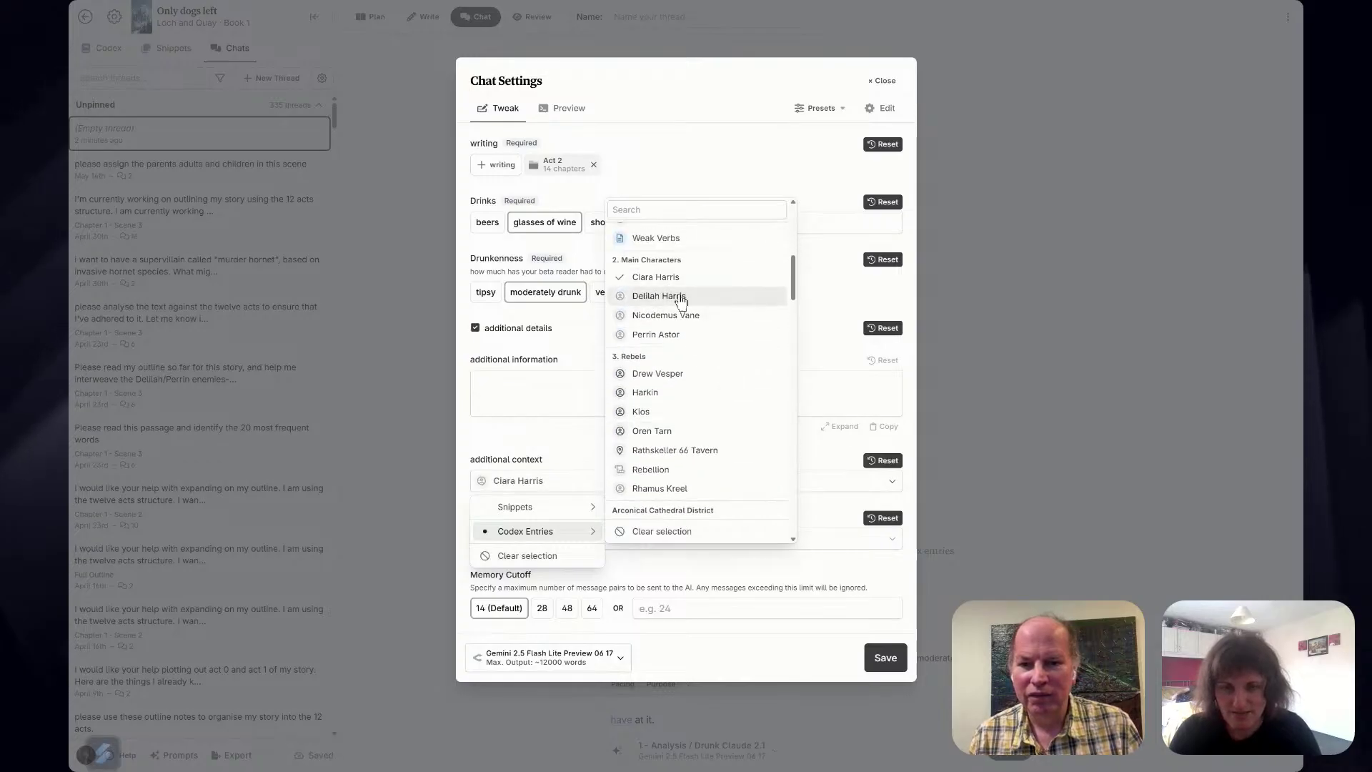
{"action": "left_click", "coordinate": [711, 315]}
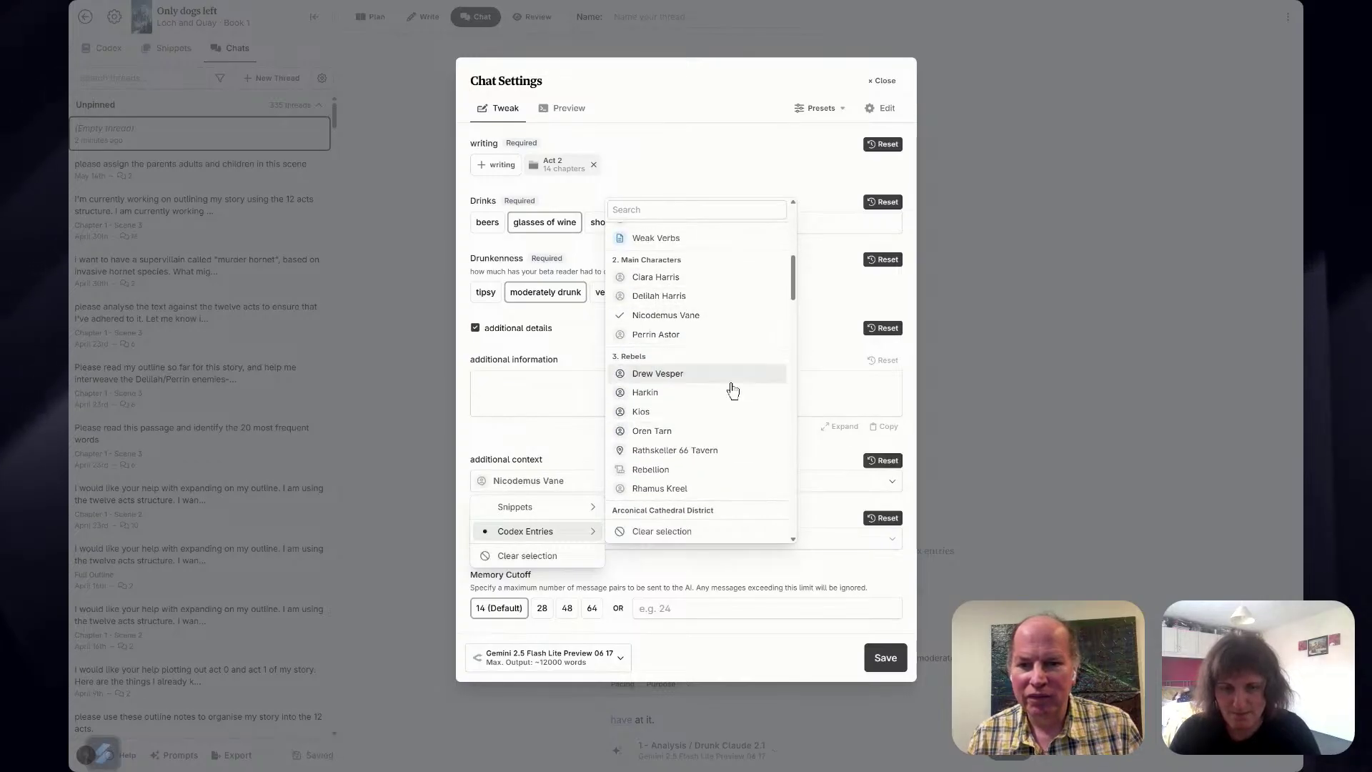
{"action": "scroll", "coordinate": [732, 390], "scroll_direction": "down", "scroll_amount": 2}
{"action": "scroll", "coordinate": [715, 357], "scroll_direction": "up", "scroll_amount": 2}
{"action": "left_click", "coordinate": [698, 297]}
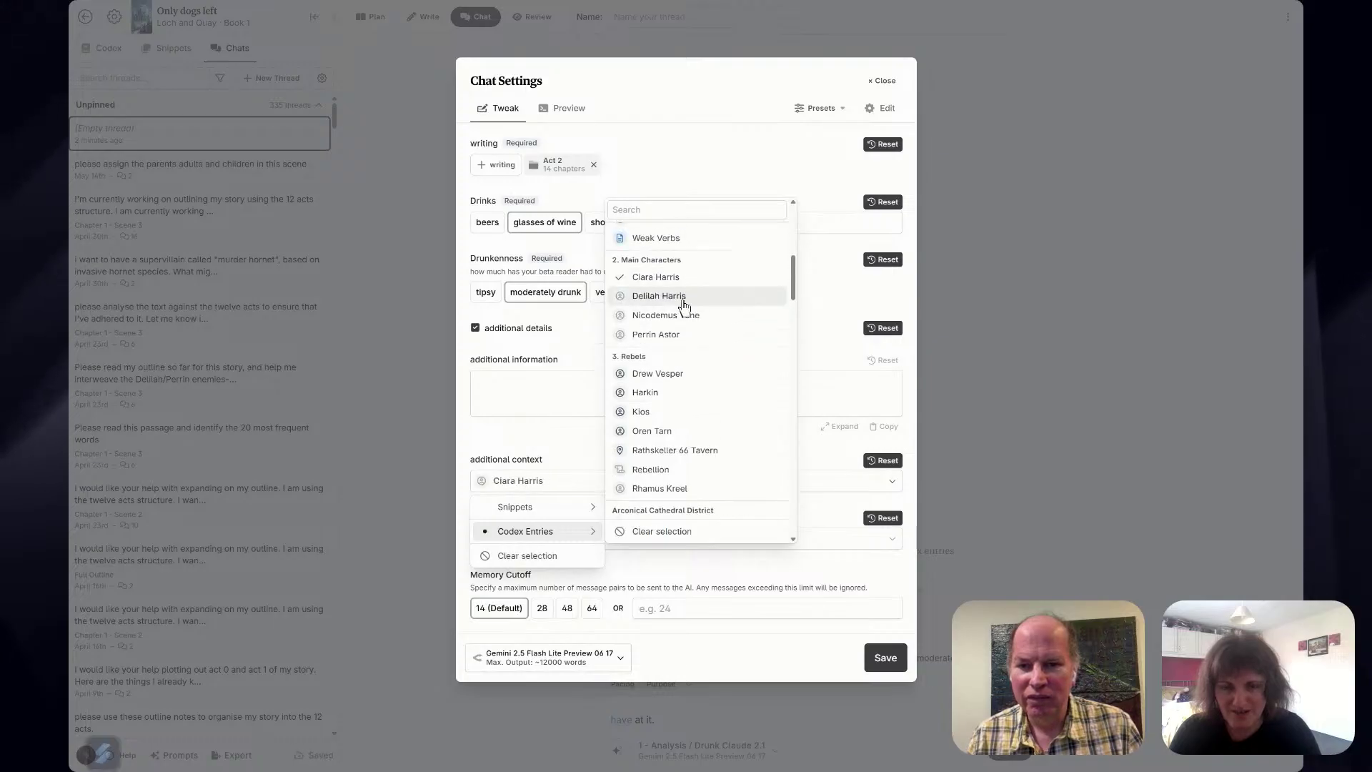
{"action": "left_click", "coordinate": [680, 296]}
{"action": "scroll", "coordinate": [685, 329], "scroll_direction": "down", "scroll_amount": 3}
{"action": "scroll", "coordinate": [685, 343], "scroll_direction": "down", "scroll_amount": 10}
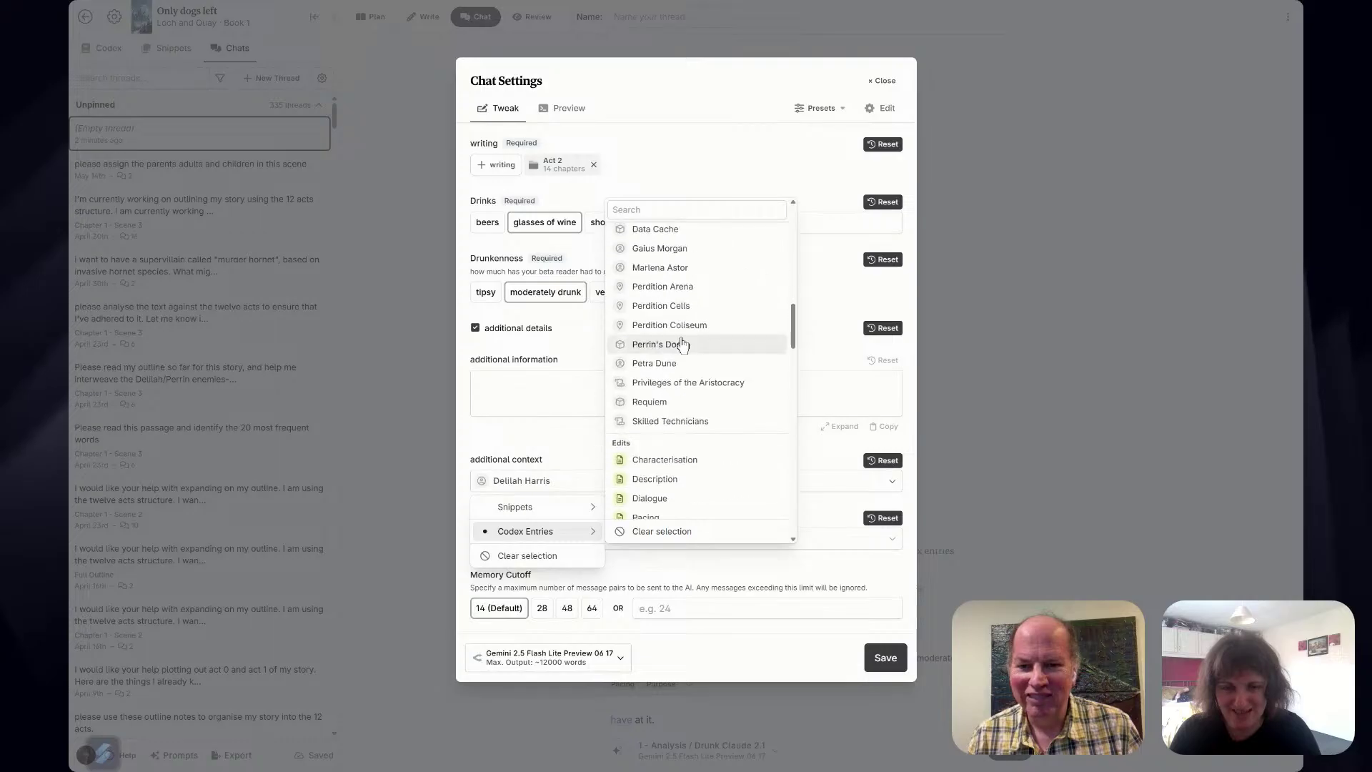
{"action": "scroll", "coordinate": [690, 346], "scroll_direction": "up", "scroll_amount": 5}
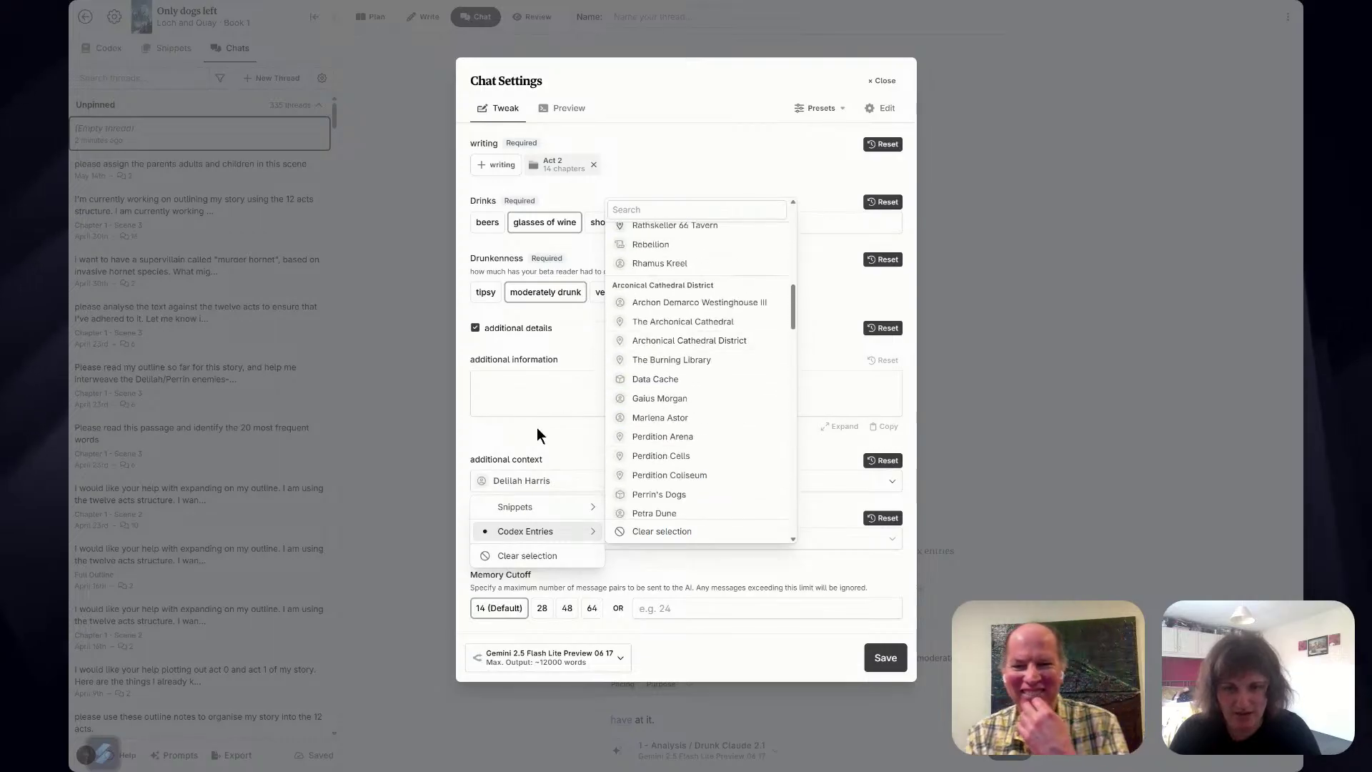
{"action": "left_click", "coordinate": [551, 431]}
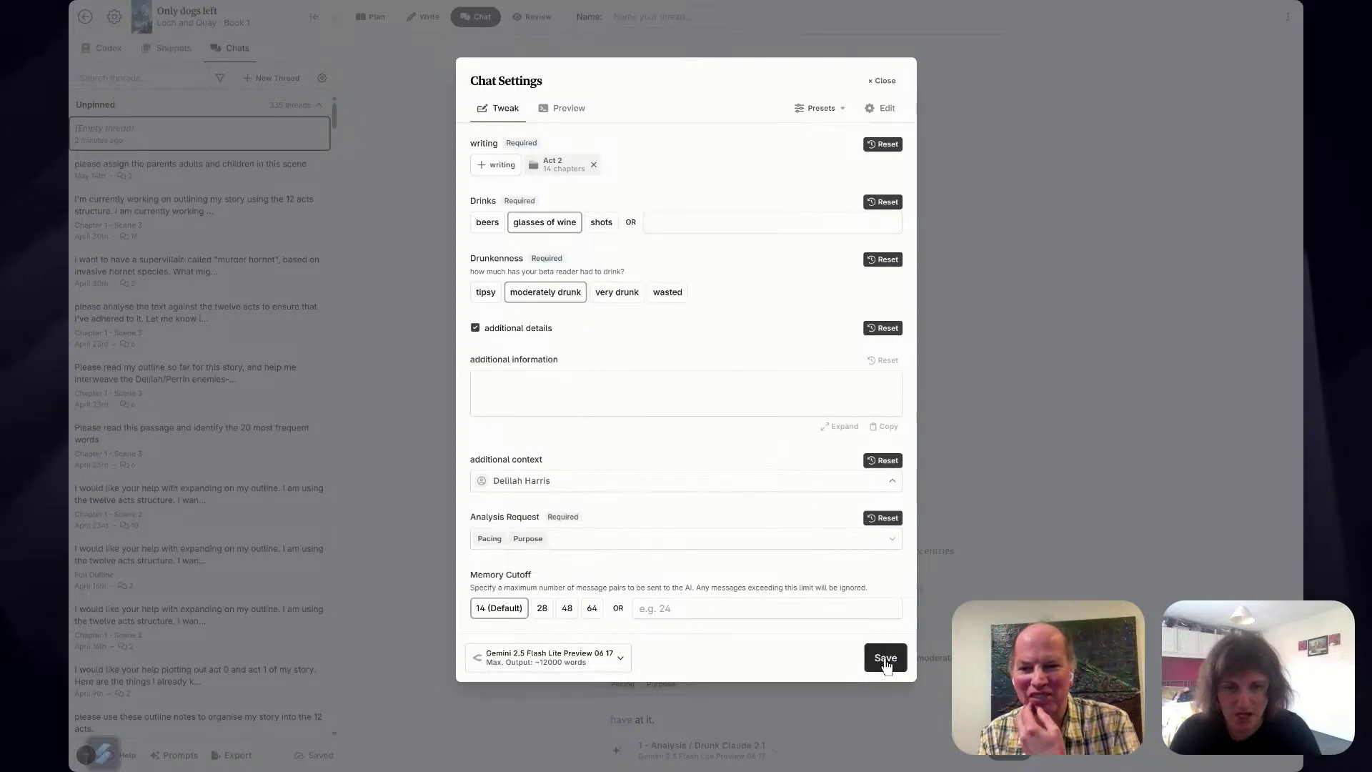
Set the additional context to the Nova Bezos codex entry, save the chat settings, and send the "have at it." message.
{"action": "left_click", "coordinate": [541, 487]}
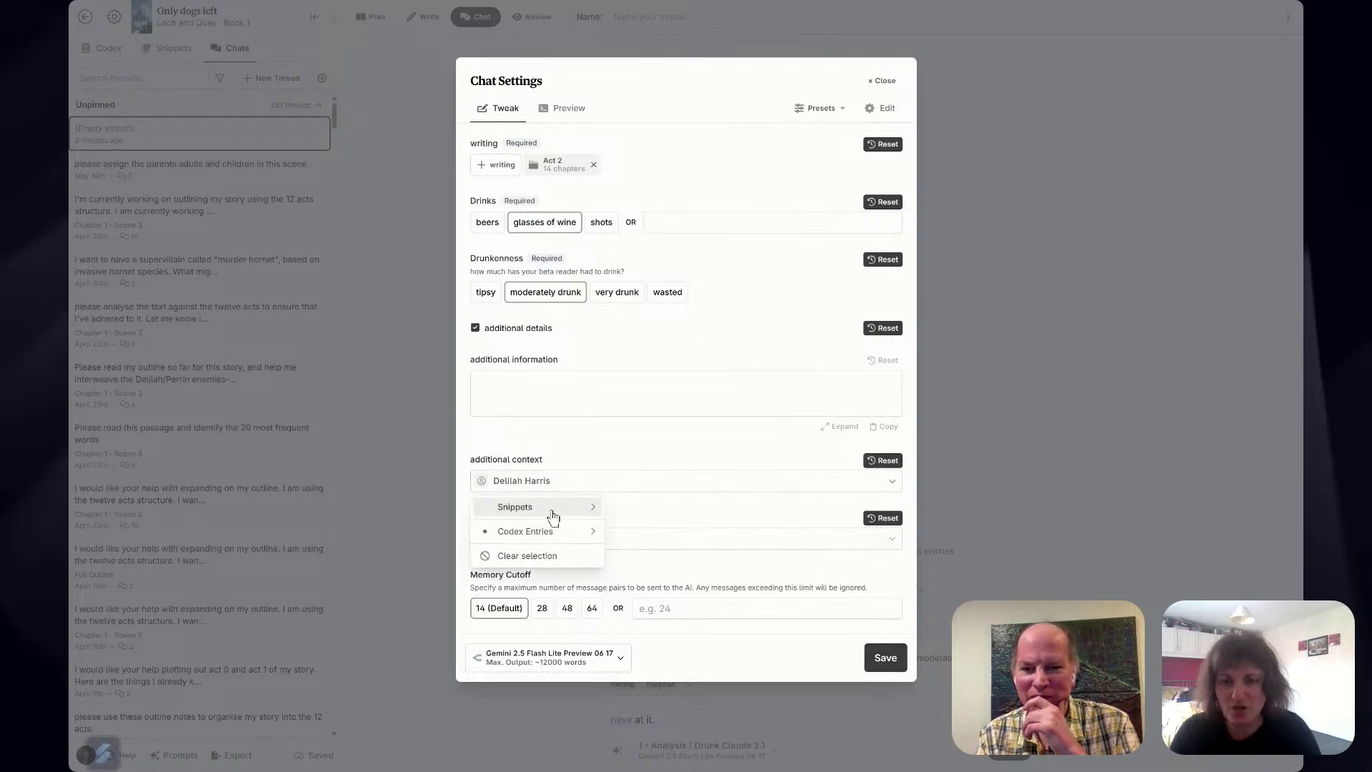
{"action": "mouse_move", "coordinate": [555, 531]}
{"action": "scroll", "coordinate": [695, 424], "scroll_direction": "down", "scroll_amount": 10}
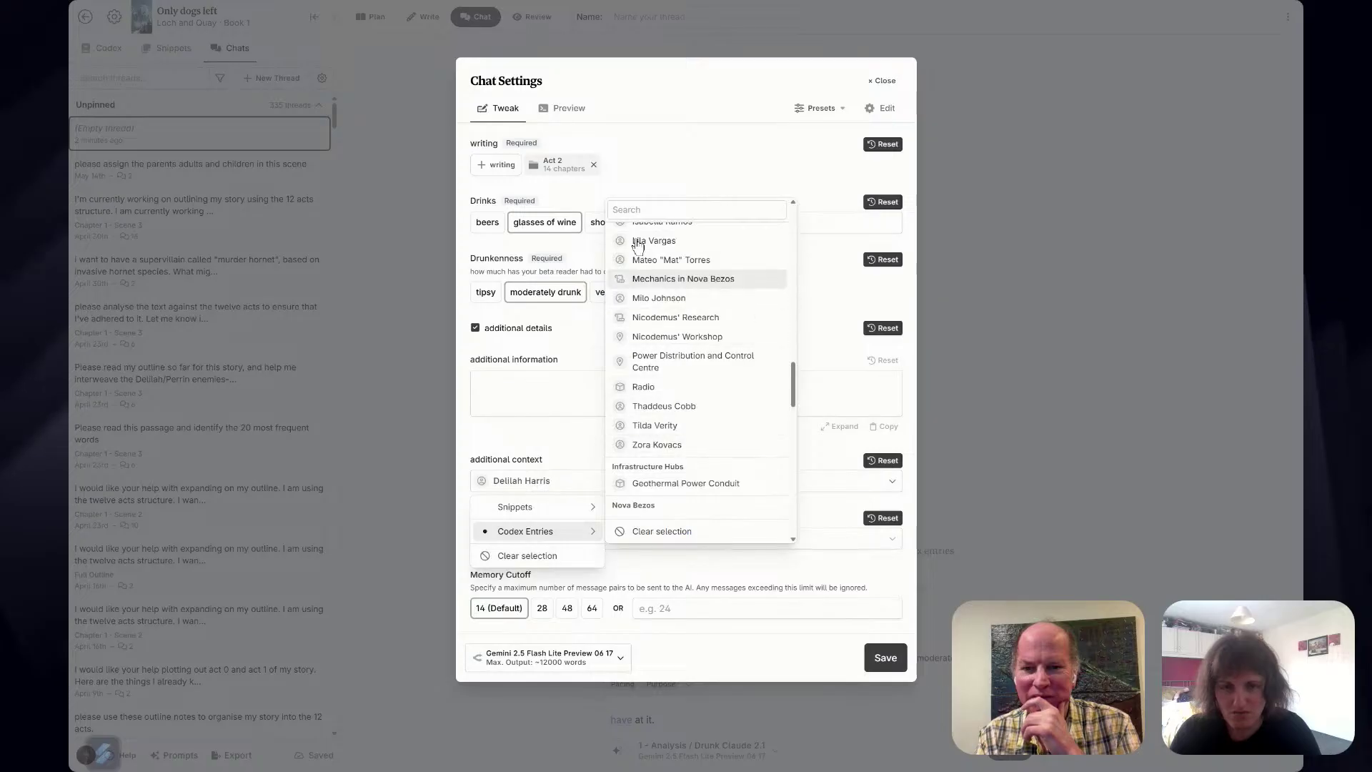
{"action": "scroll", "coordinate": [699, 243], "scroll_direction": "up", "scroll_amount": 10}
{"action": "scroll", "coordinate": [699, 244], "scroll_direction": "down", "scroll_amount": 10}
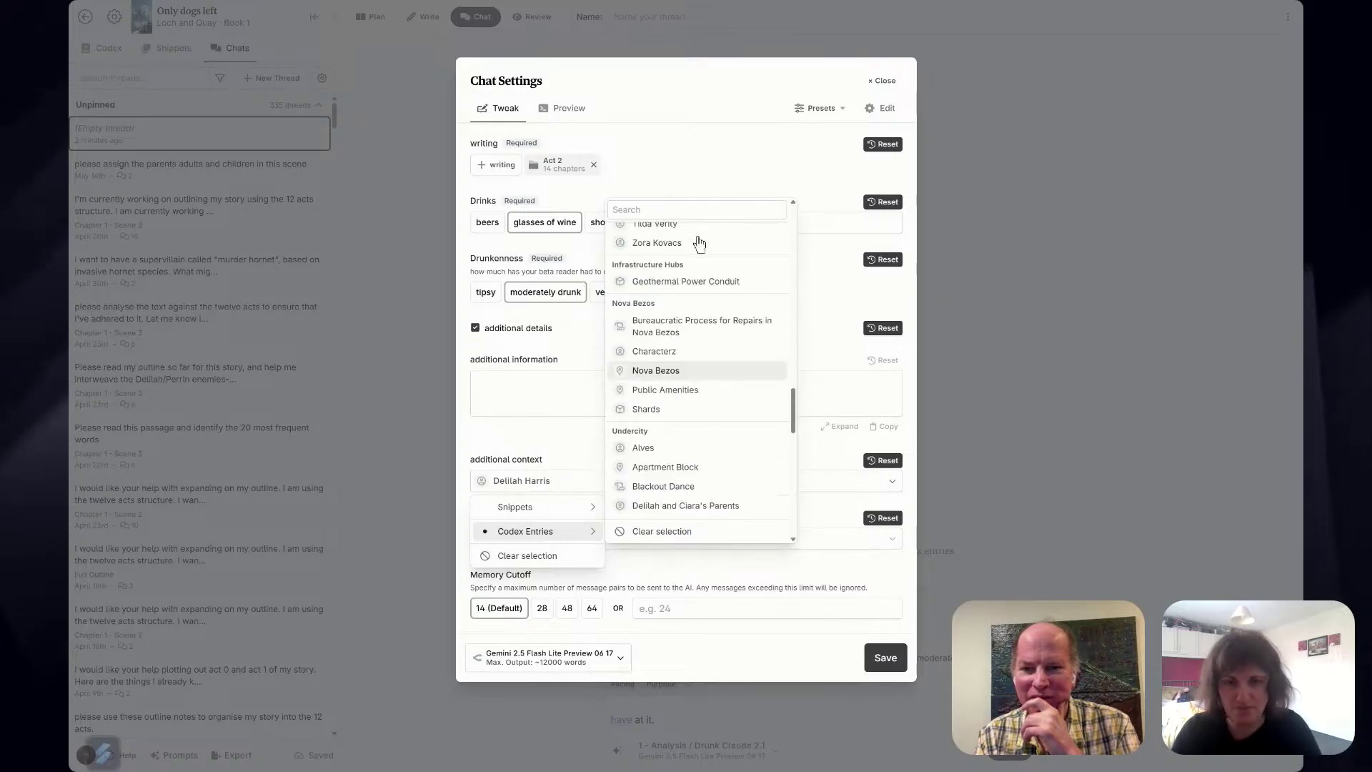
{"action": "left_click", "coordinate": [643, 370]}
{"action": "left_click", "coordinate": [525, 463]}
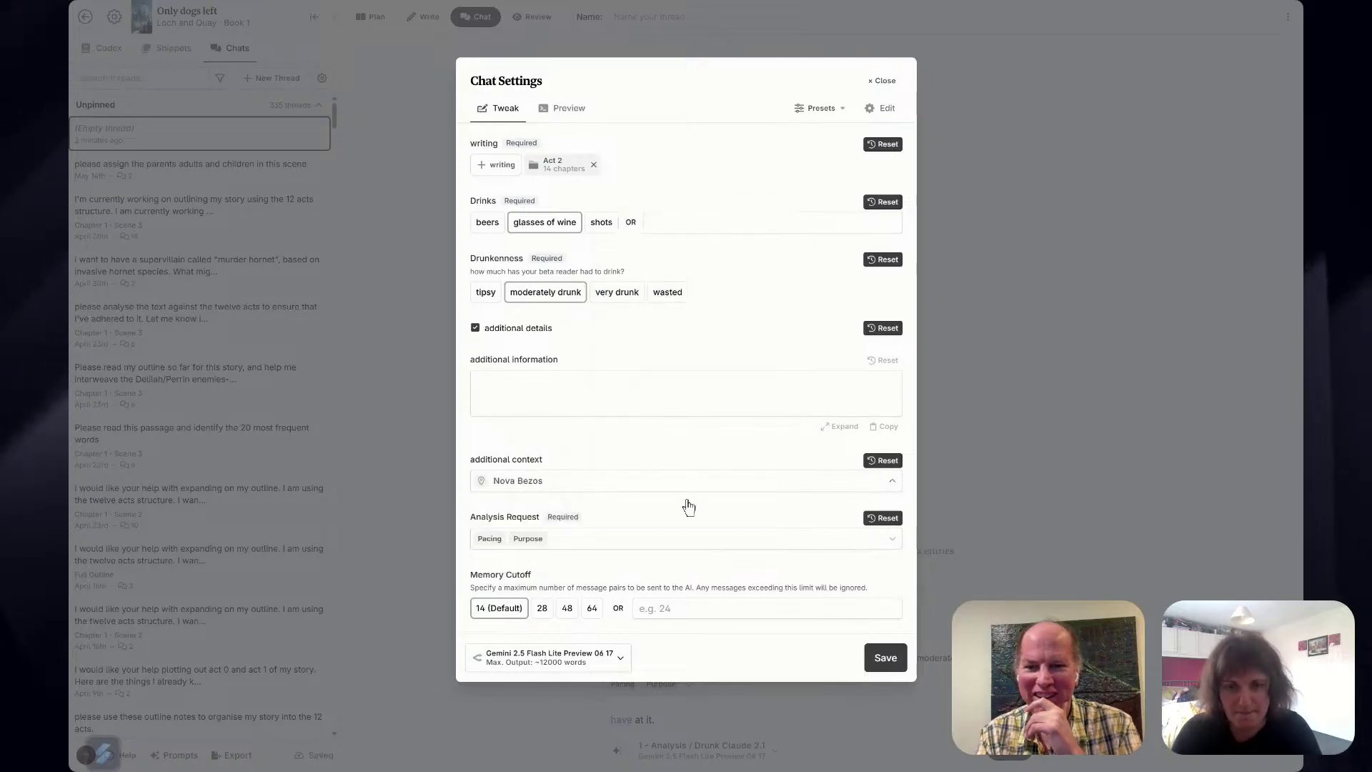
{"action": "left_click", "coordinate": [885, 661]}
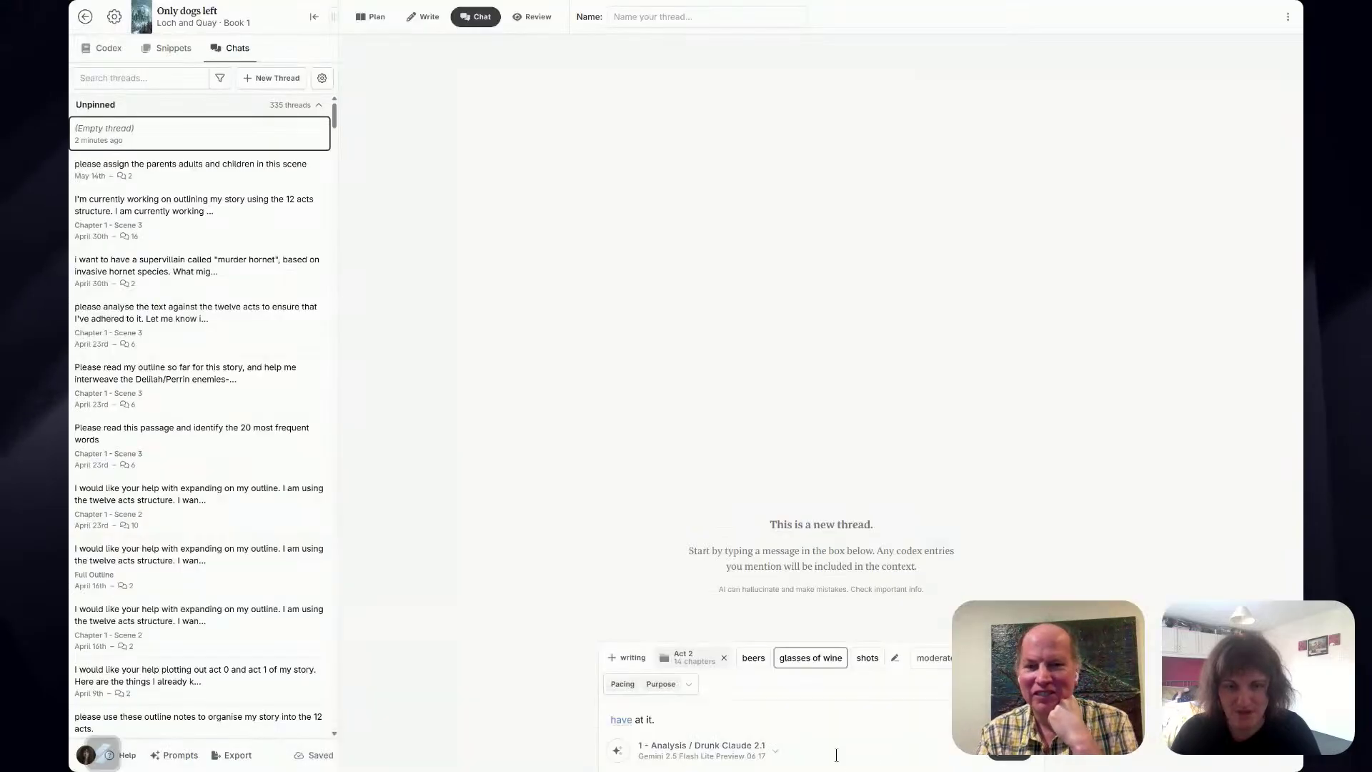
{"action": "left_click", "coordinate": [1004, 759]}
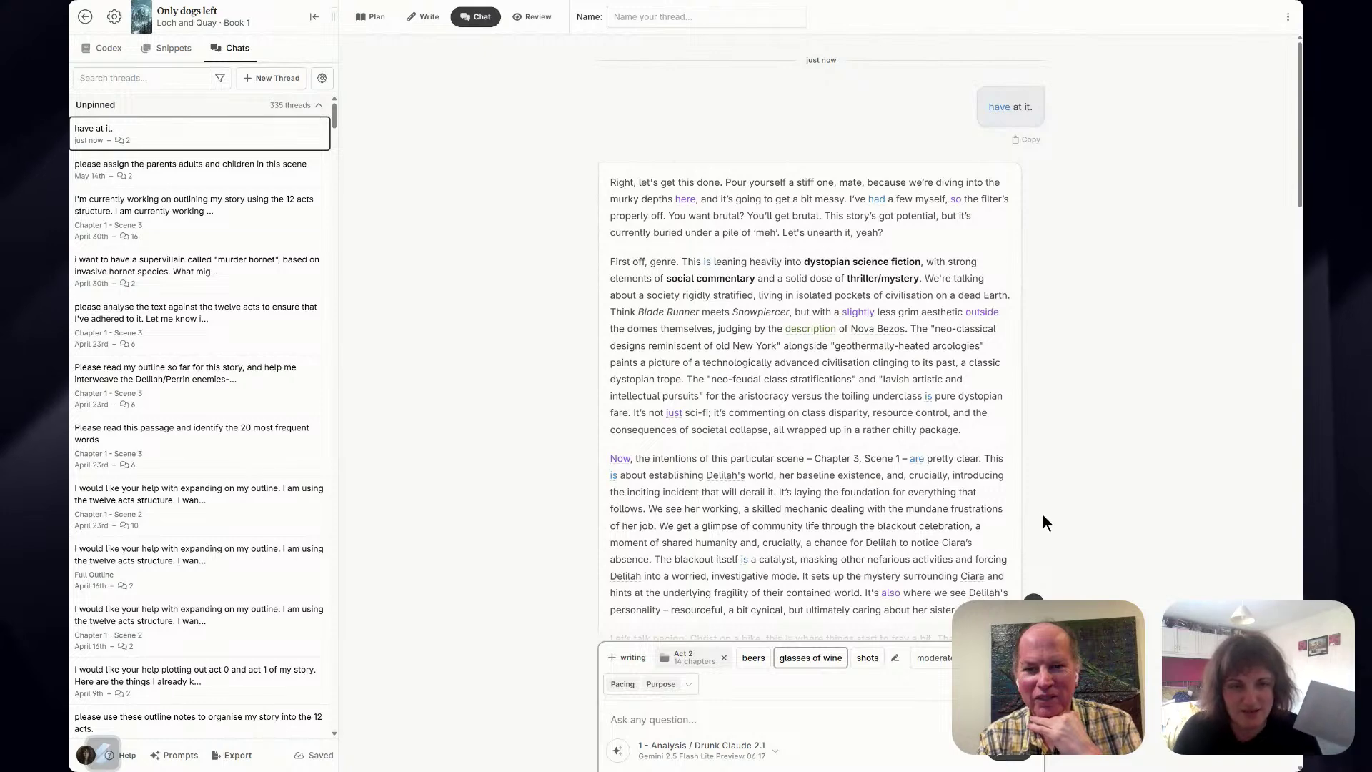
Read through the generated critique from its genre and pacing comments to the answered questions and closing notes.
{"action": "scroll", "coordinate": [1040, 516], "scroll_direction": "down", "scroll_amount": 3}
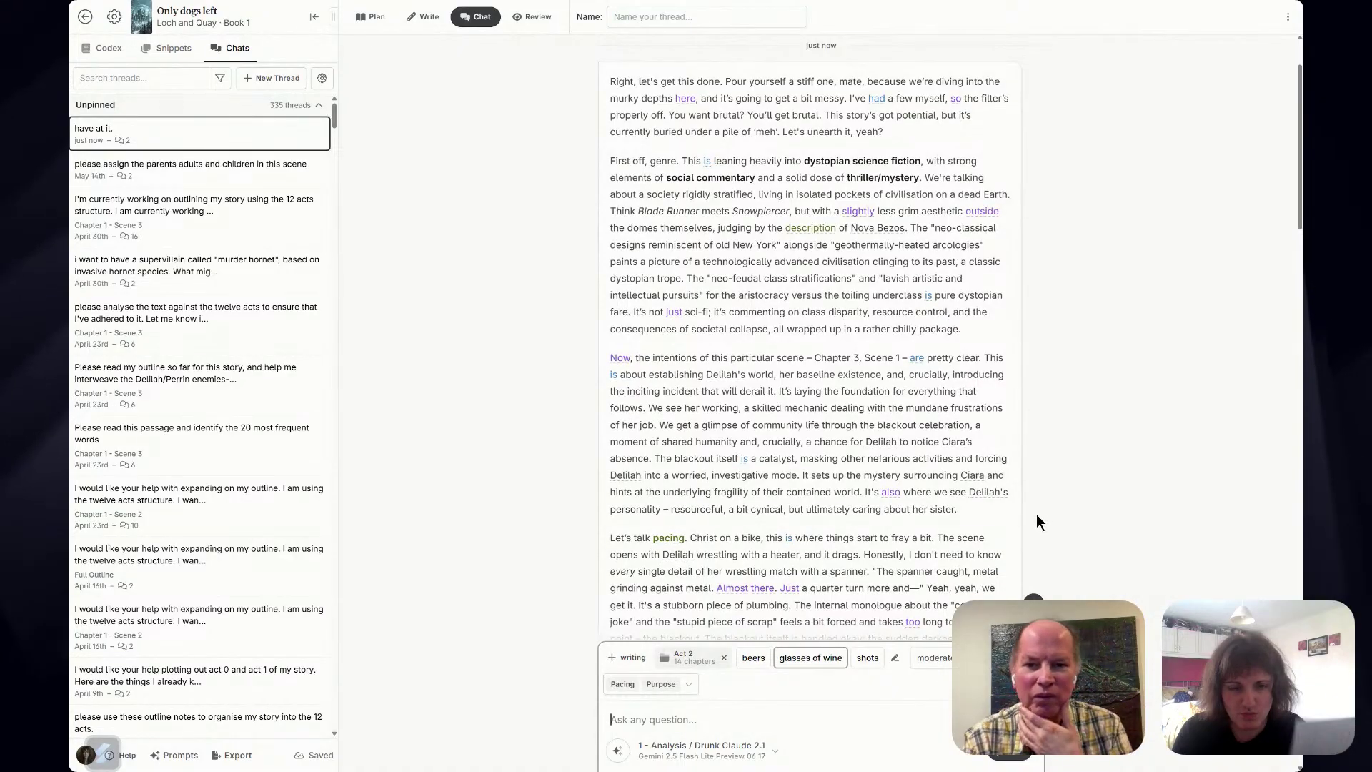
{"action": "scroll", "coordinate": [1038, 518], "scroll_direction": "down", "scroll_amount": 2}
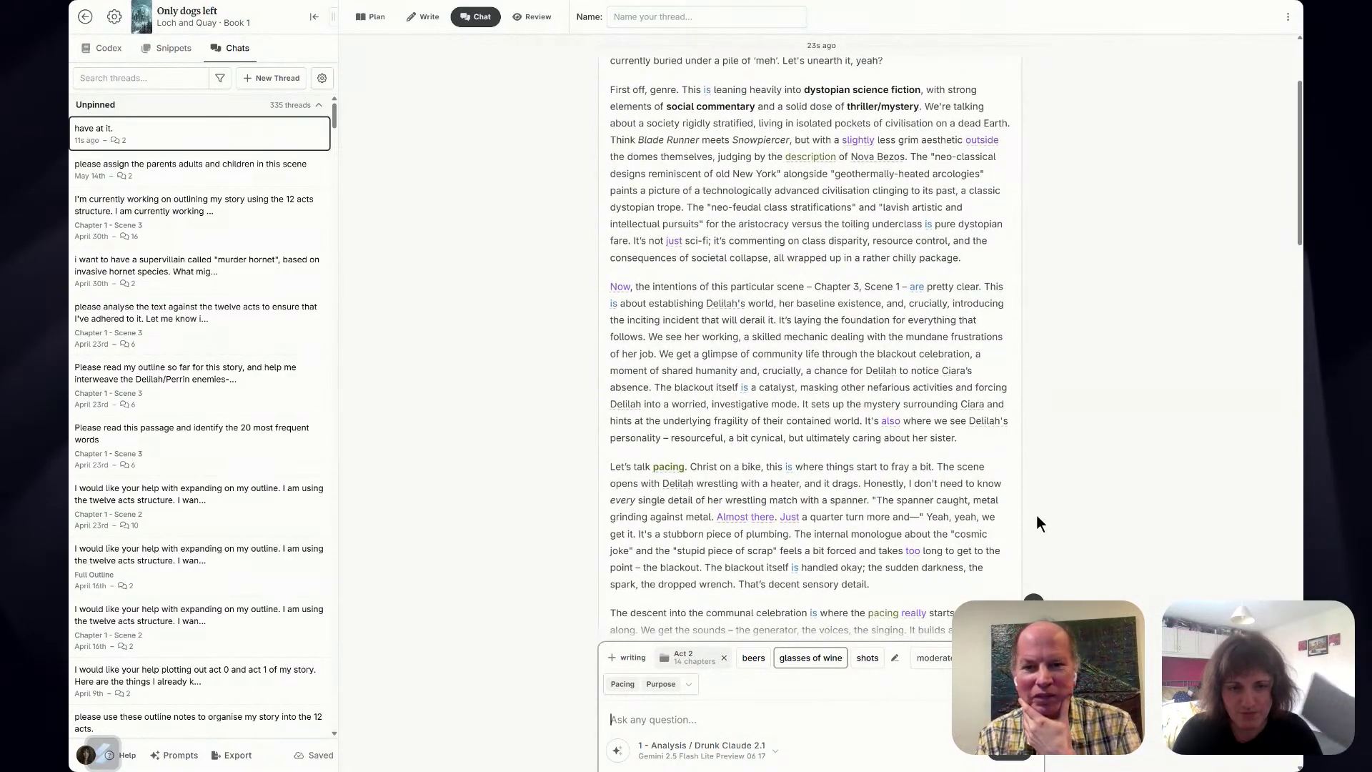
{"action": "scroll", "coordinate": [1037, 515], "scroll_direction": "down", "scroll_amount": 10}
{"action": "scroll", "coordinate": [1038, 515], "scroll_direction": "down", "scroll_amount": 4}
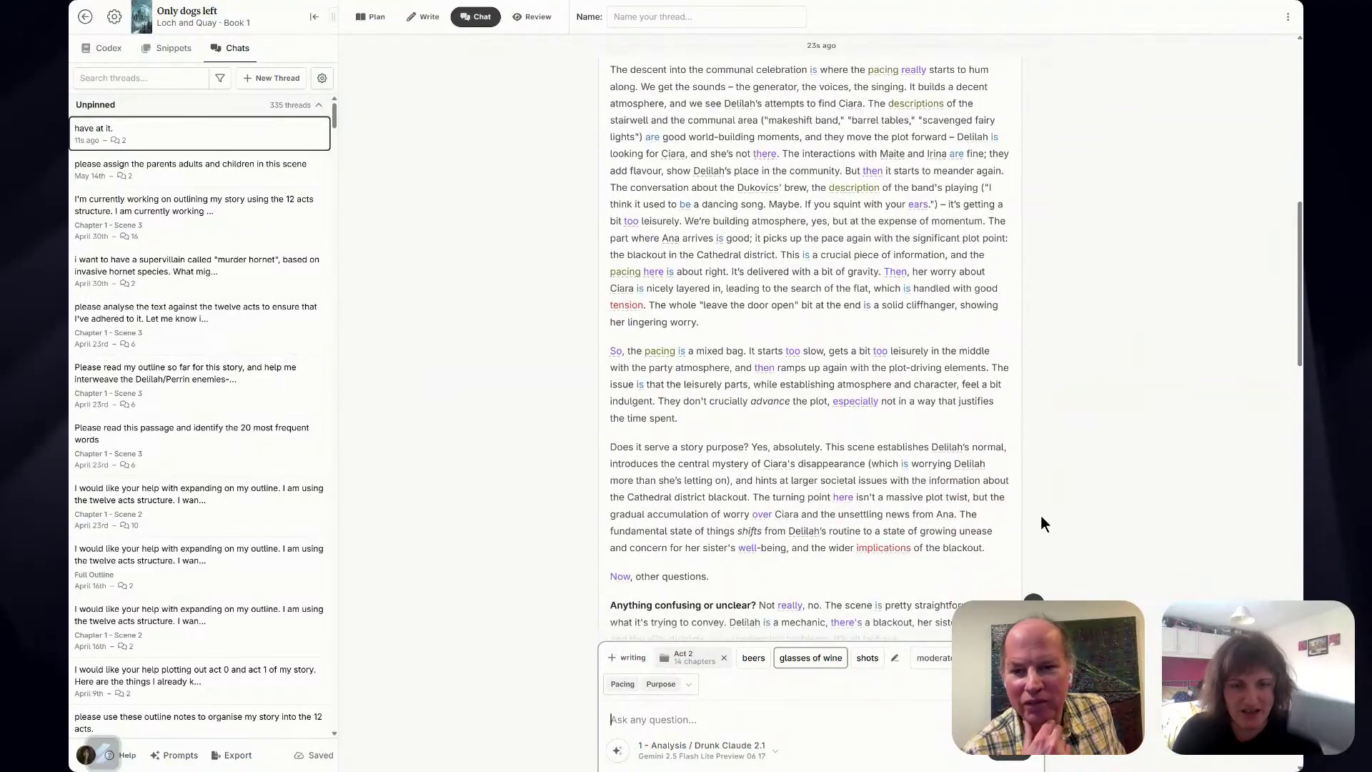
{"action": "scroll", "coordinate": [1041, 518], "scroll_direction": "down", "scroll_amount": 5}
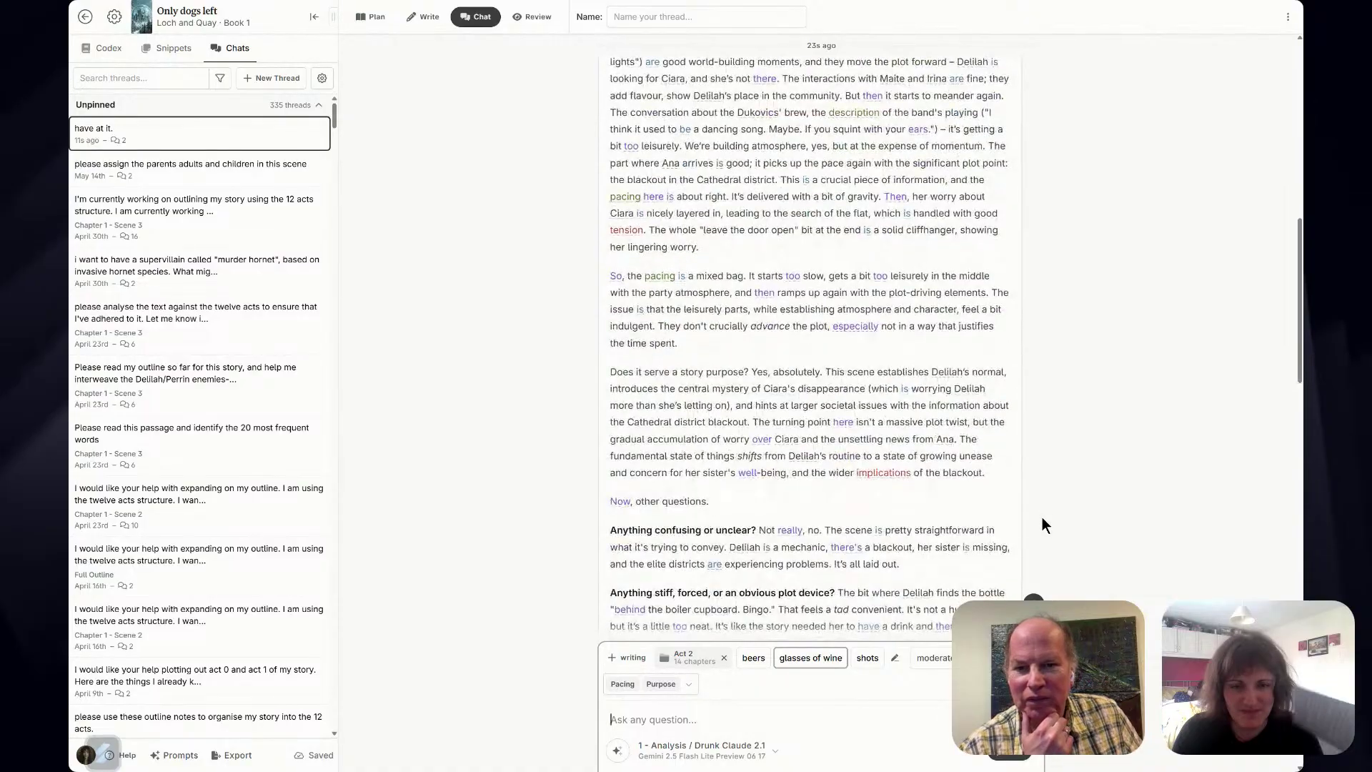
{"action": "scroll", "coordinate": [1041, 519], "scroll_direction": "down", "scroll_amount": 2}
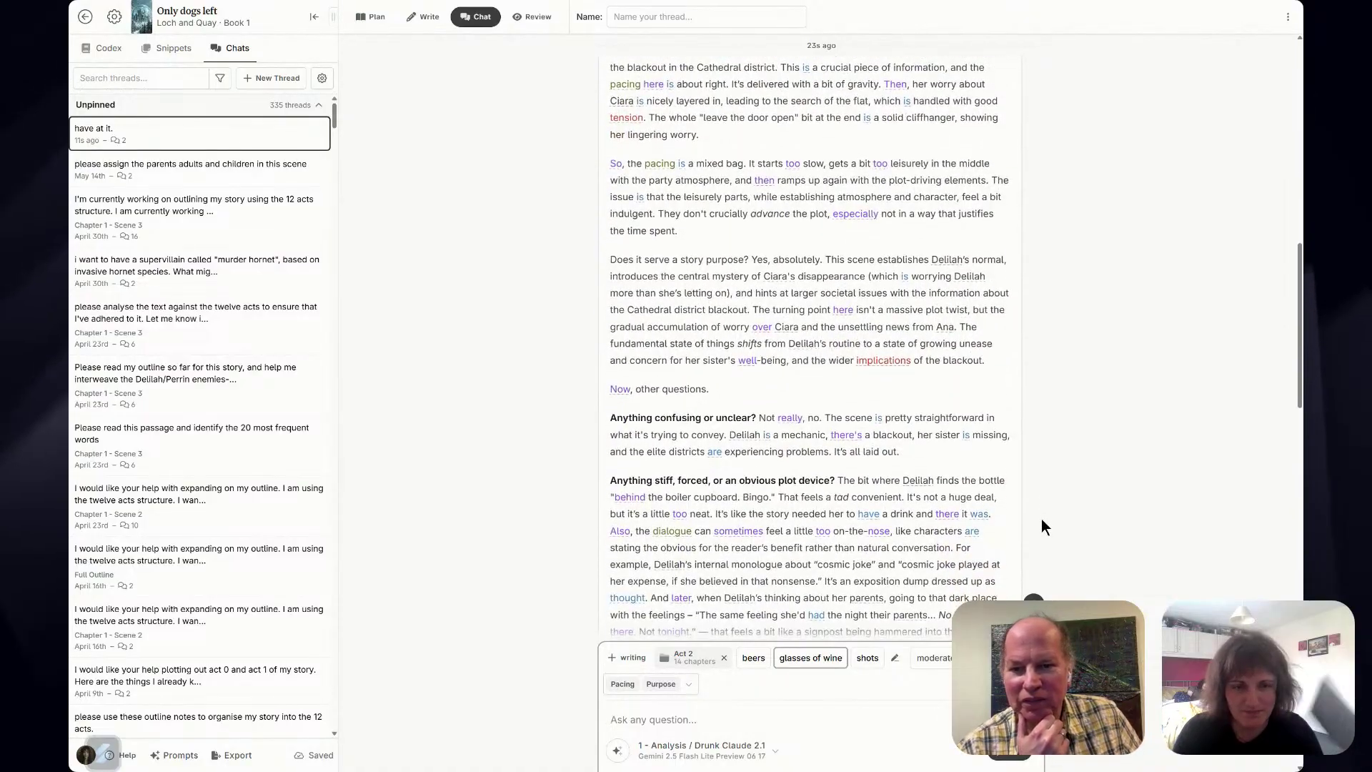
{"action": "scroll", "coordinate": [1043, 525], "scroll_direction": "down", "scroll_amount": 15}
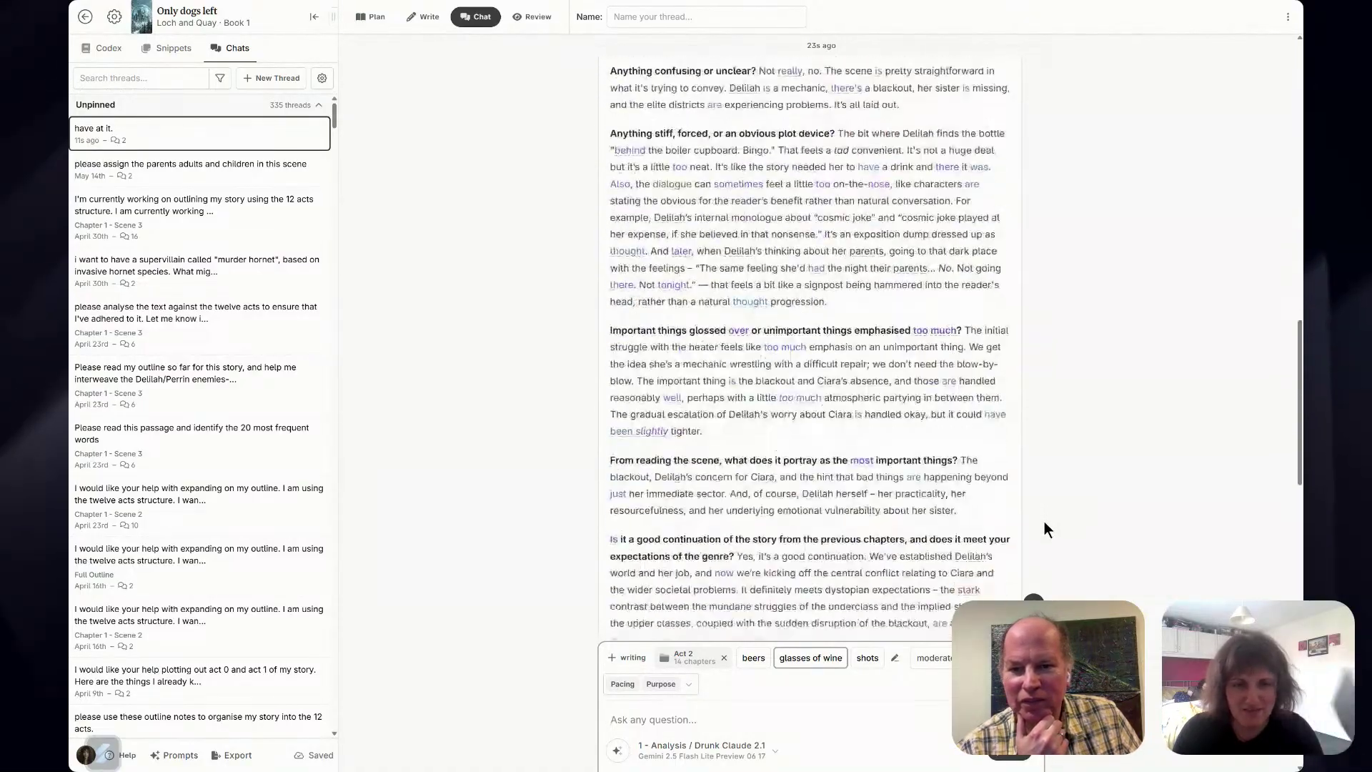
{"action": "scroll", "coordinate": [1043, 504], "scroll_direction": "down", "scroll_amount": 15}
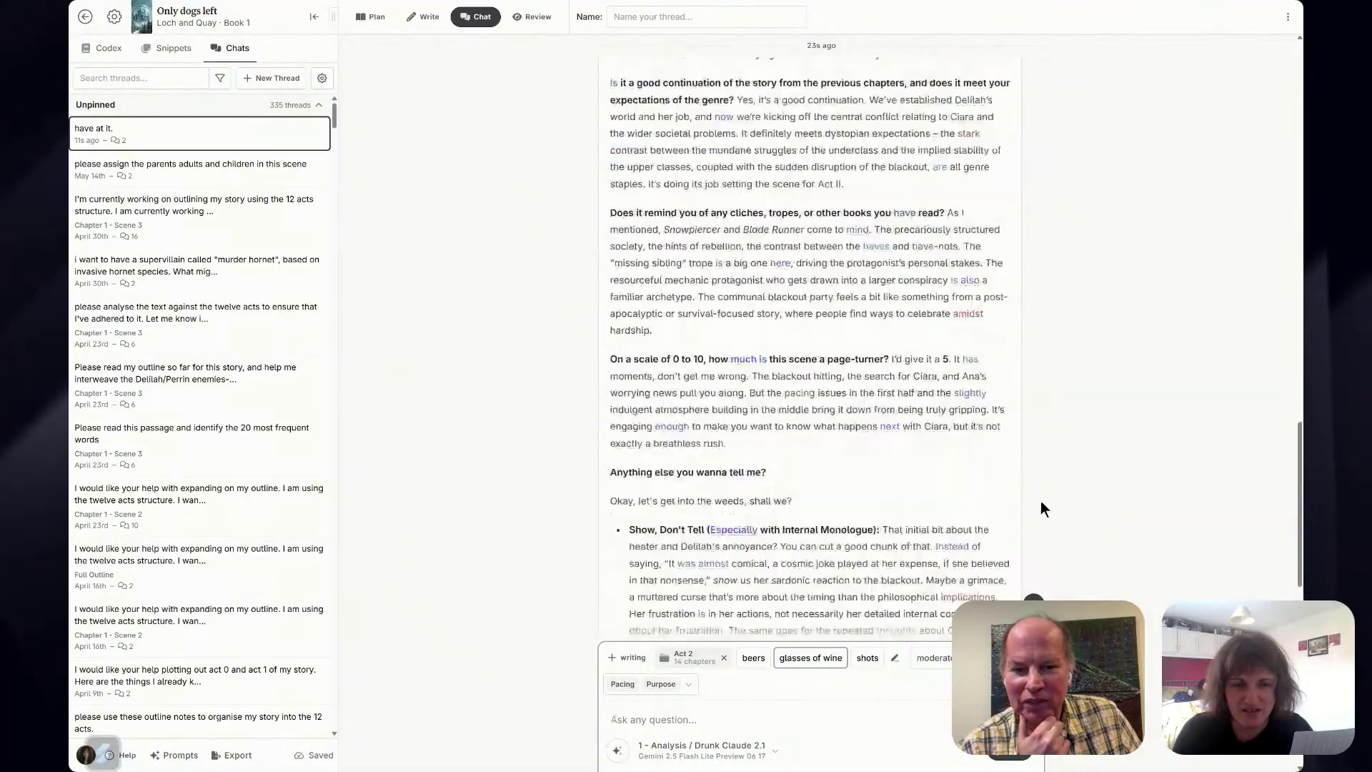
{"action": "scroll", "coordinate": [1042, 503], "scroll_direction": "down", "scroll_amount": 5}
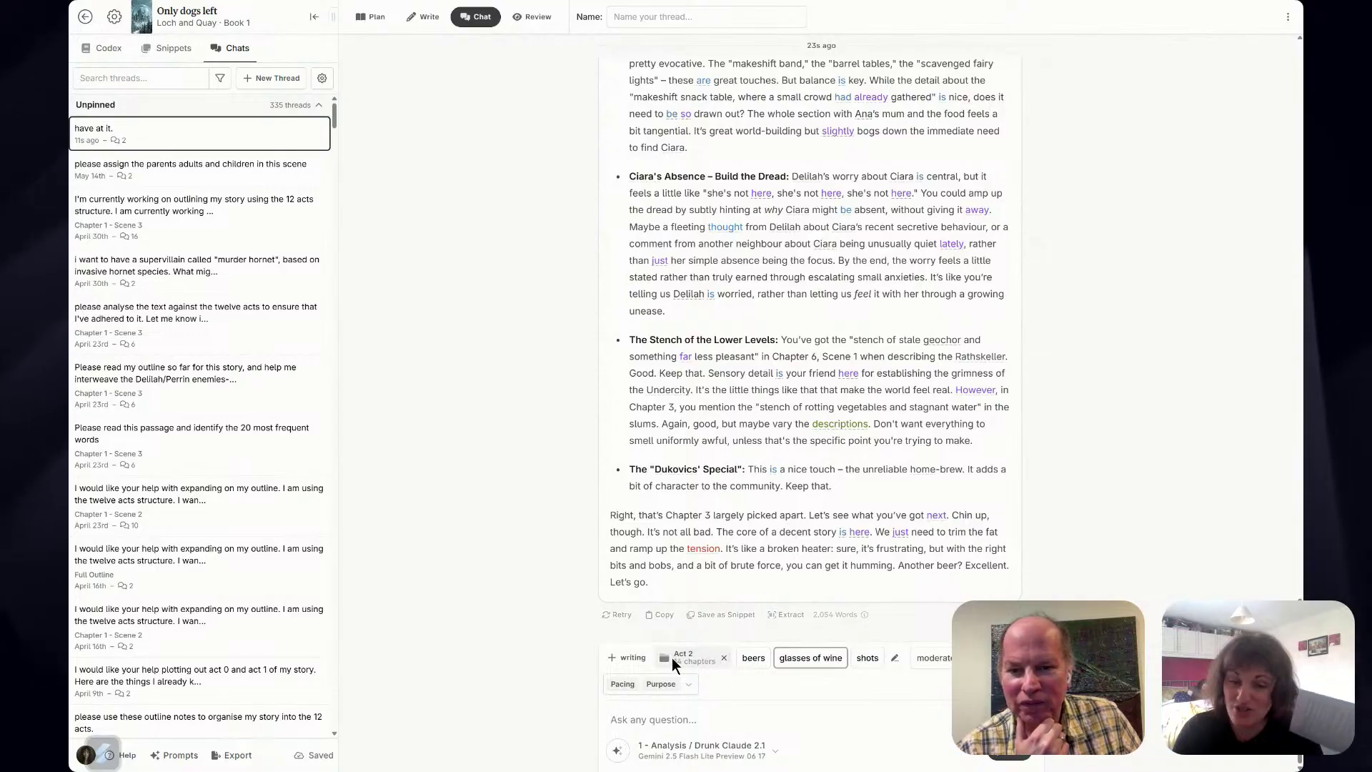
Inspect the assembled system message in the chat settings' prompt preview, and close the settings.
{"action": "left_click", "coordinate": [643, 747]}
{"action": "left_click", "coordinate": [647, 726]}
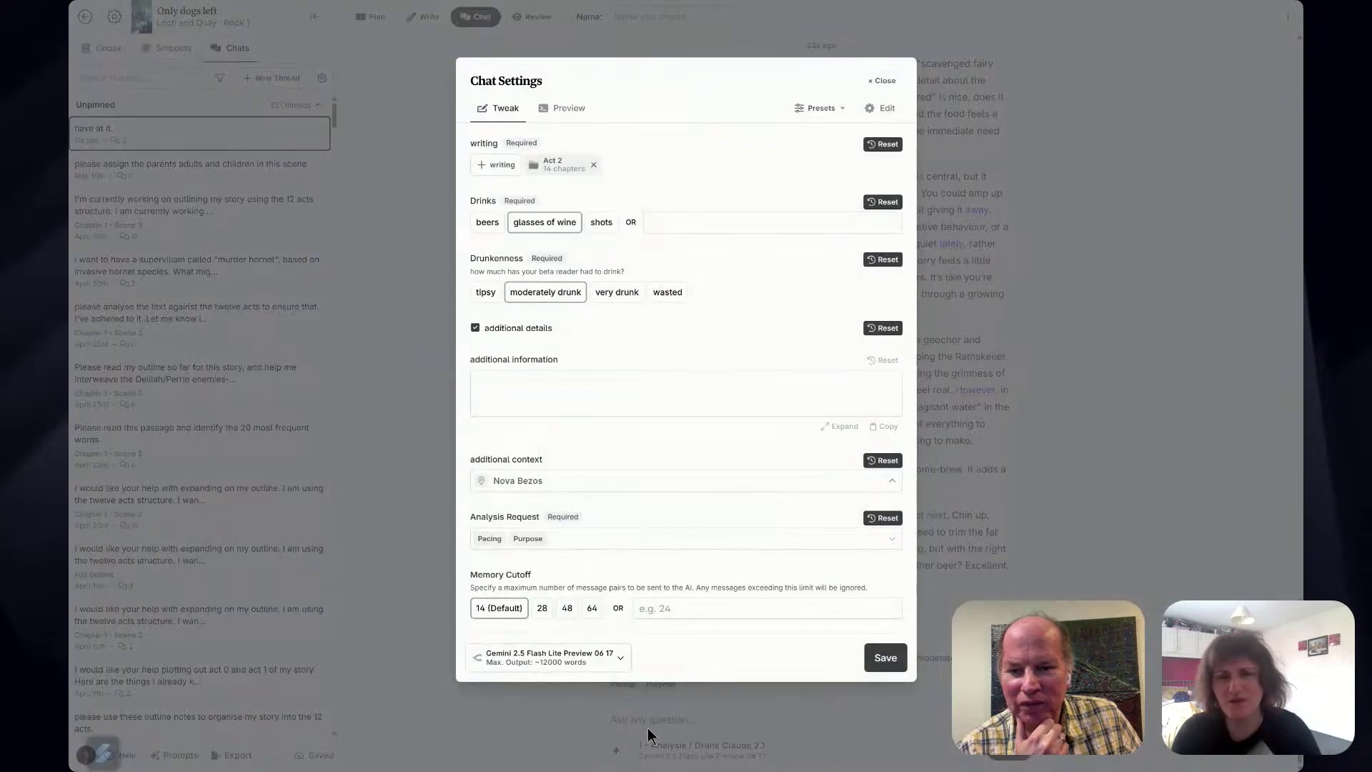
{"action": "left_click", "coordinate": [551, 113]}
{"action": "scroll", "coordinate": [726, 340], "scroll_direction": "down", "scroll_amount": 8}
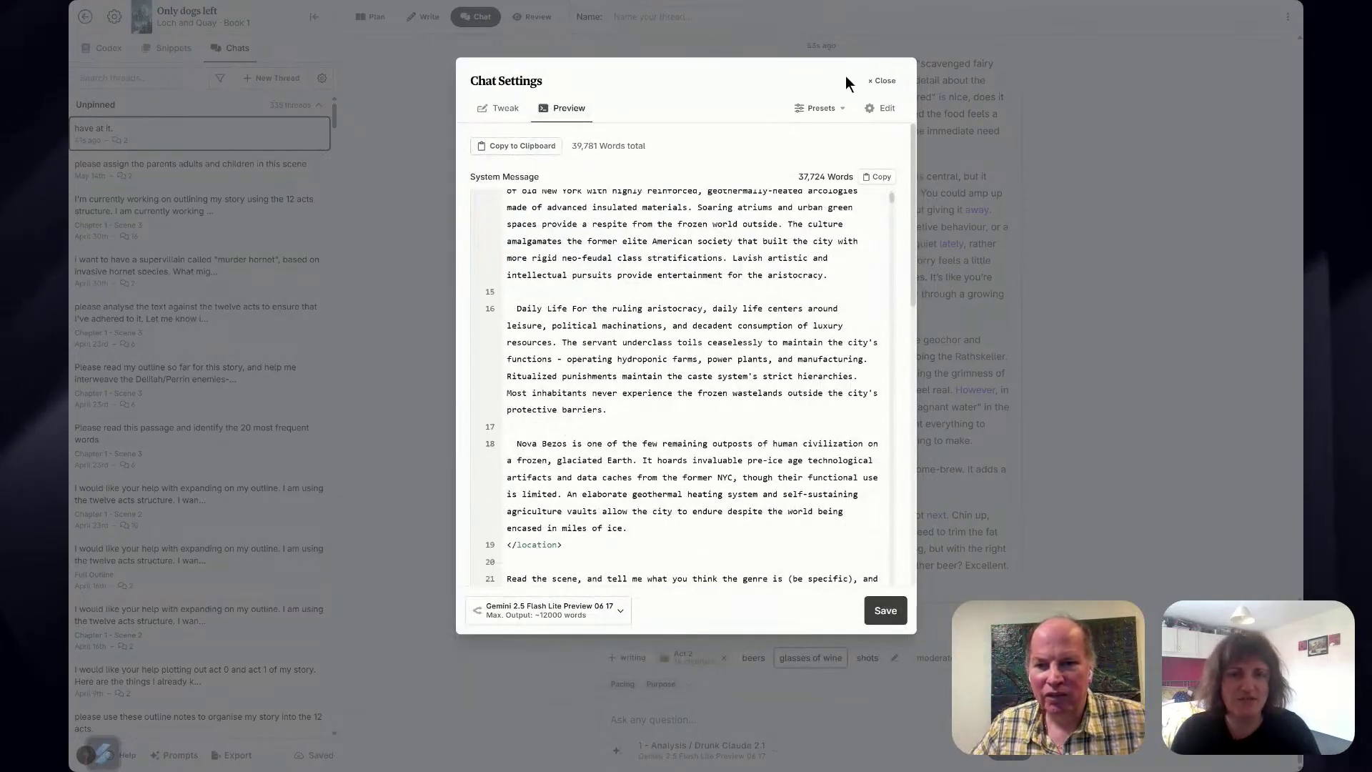
{"action": "left_click", "coordinate": [882, 81]}
Reread the generated critique from the closing notes back to the opening genre comments.
{"action": "scroll", "coordinate": [922, 396], "scroll_direction": "up", "scroll_amount": 6}
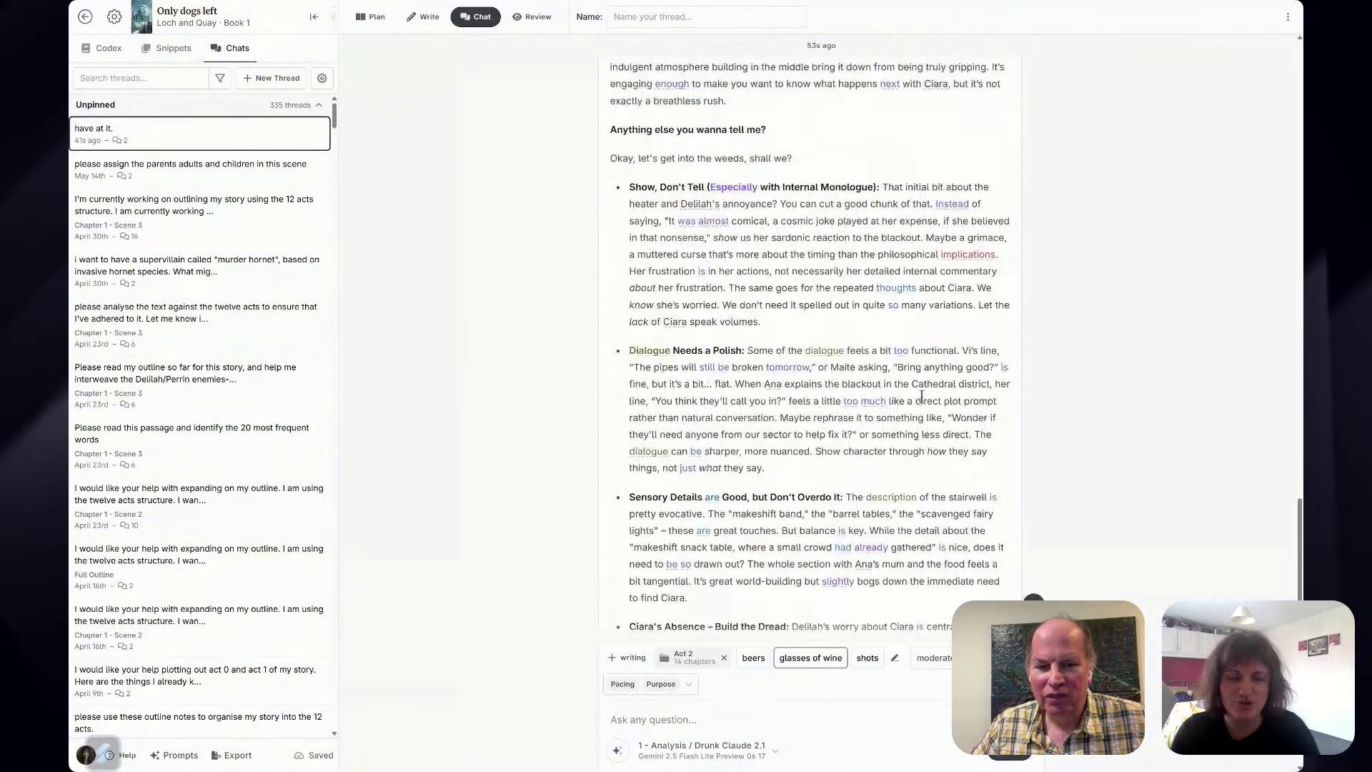
{"action": "scroll", "coordinate": [922, 397], "scroll_direction": "up", "scroll_amount": 6}
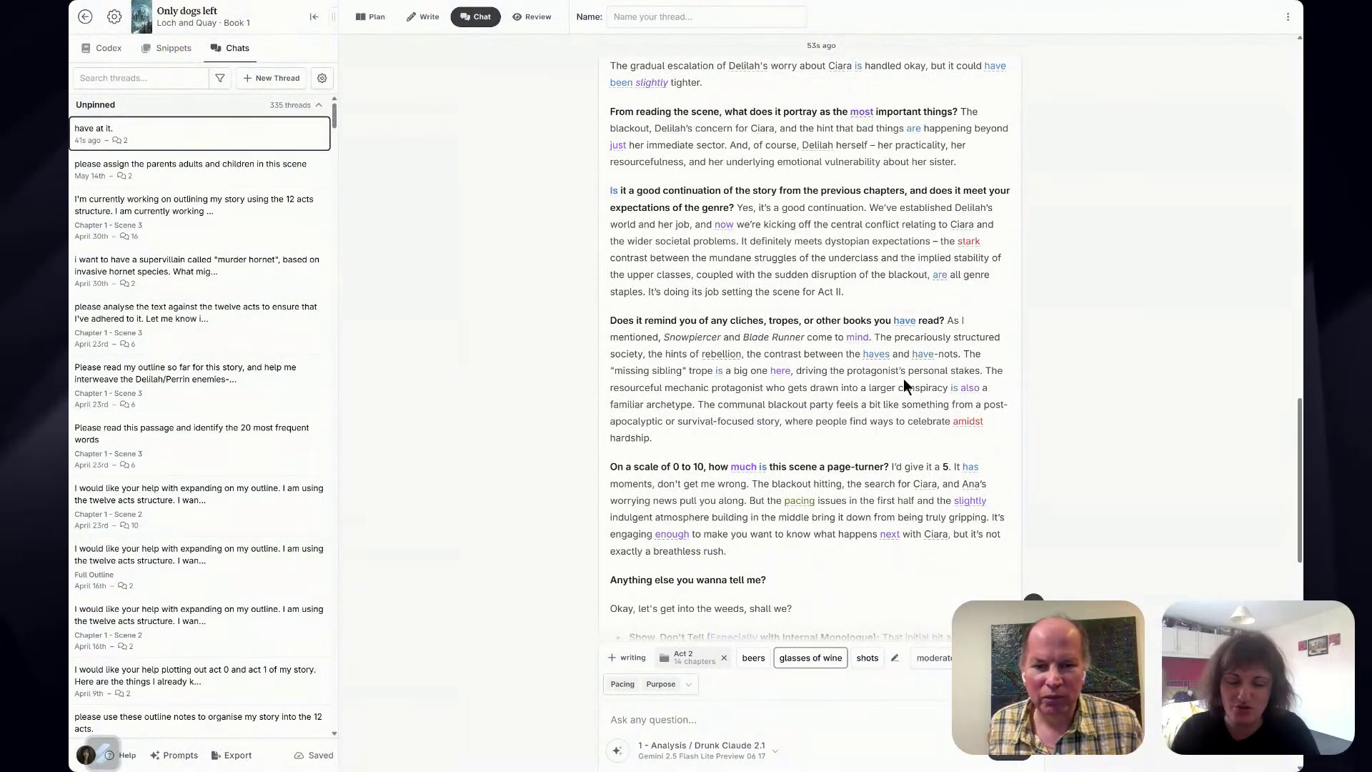
{"action": "scroll", "coordinate": [814, 368], "scroll_direction": "up", "scroll_amount": 4}
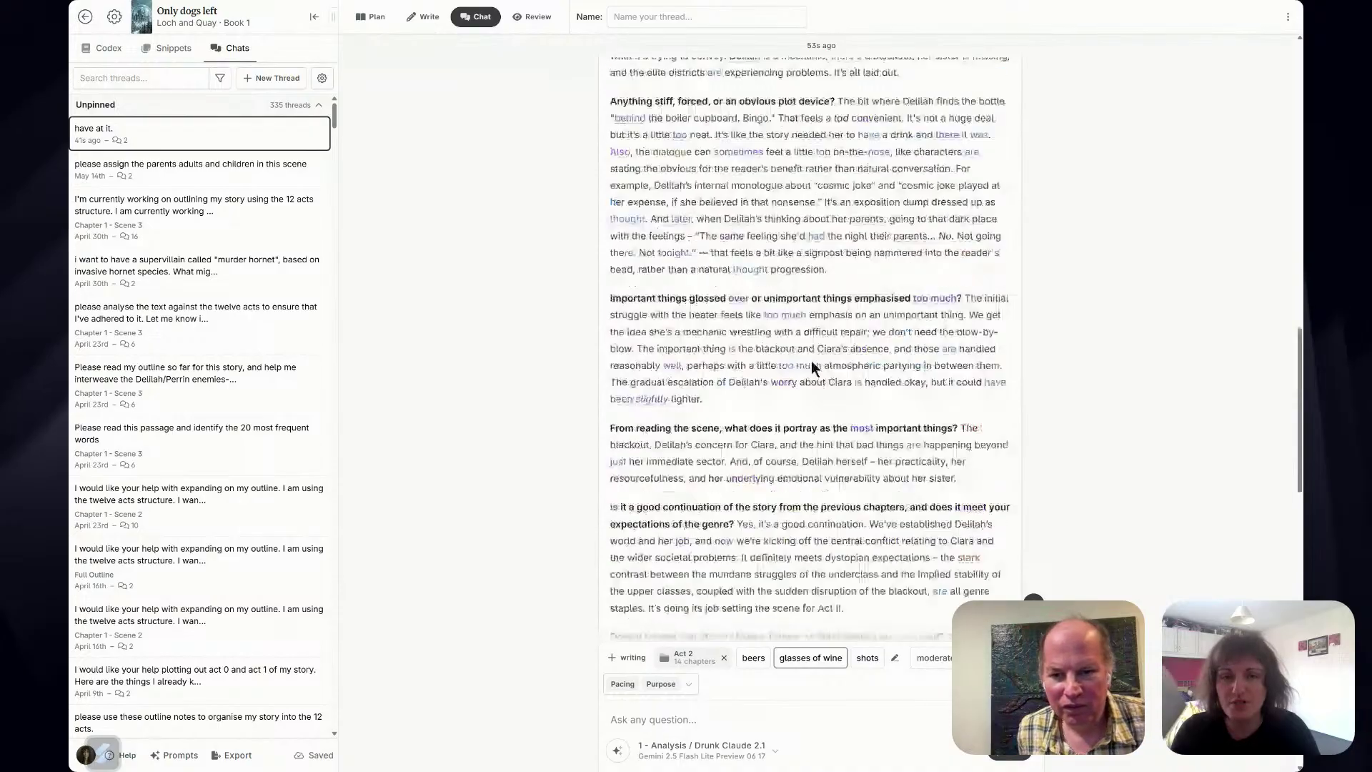
{"action": "scroll", "coordinate": [812, 367], "scroll_direction": "up", "scroll_amount": 10}
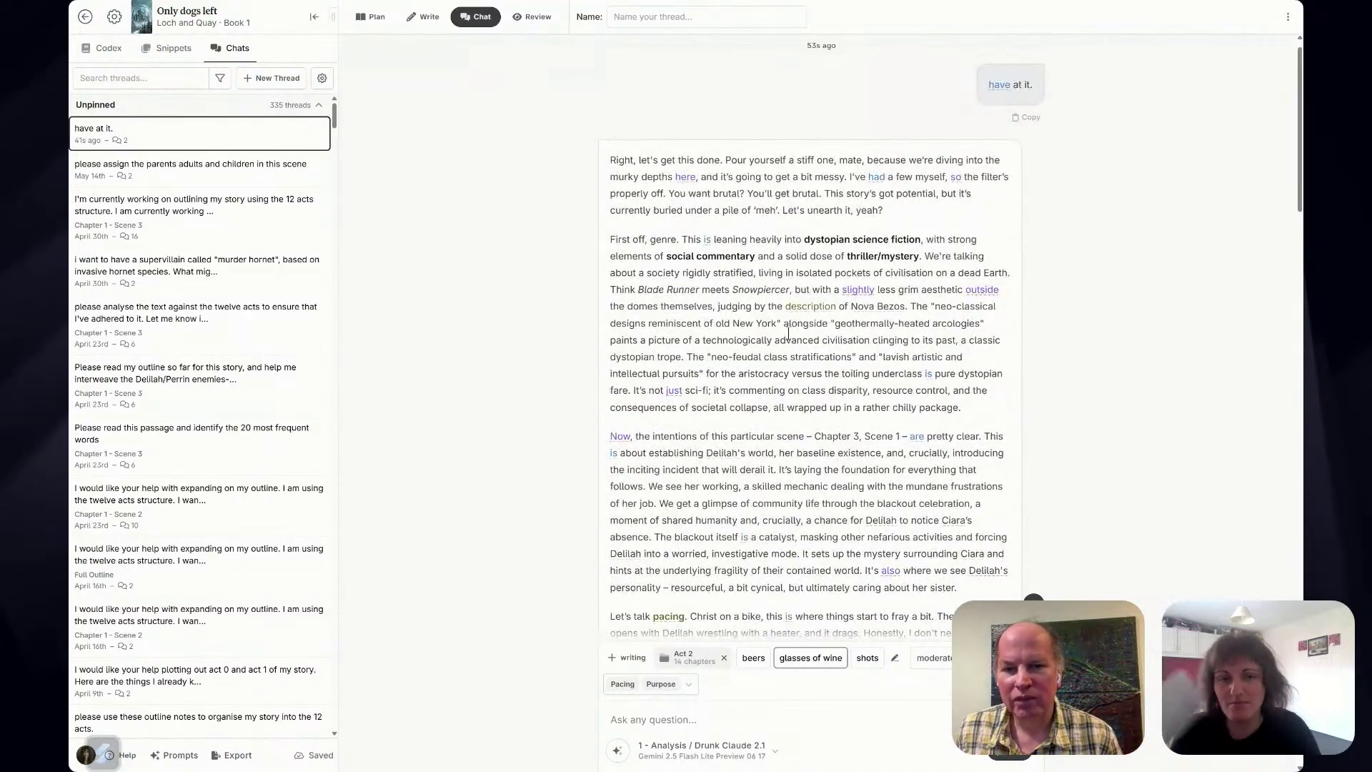
Start a new General Chat thread with Act 2 as context, using Gemini 2.5 Flash Lite Preview 06 17.
{"action": "left_click", "coordinate": [476, 16]}
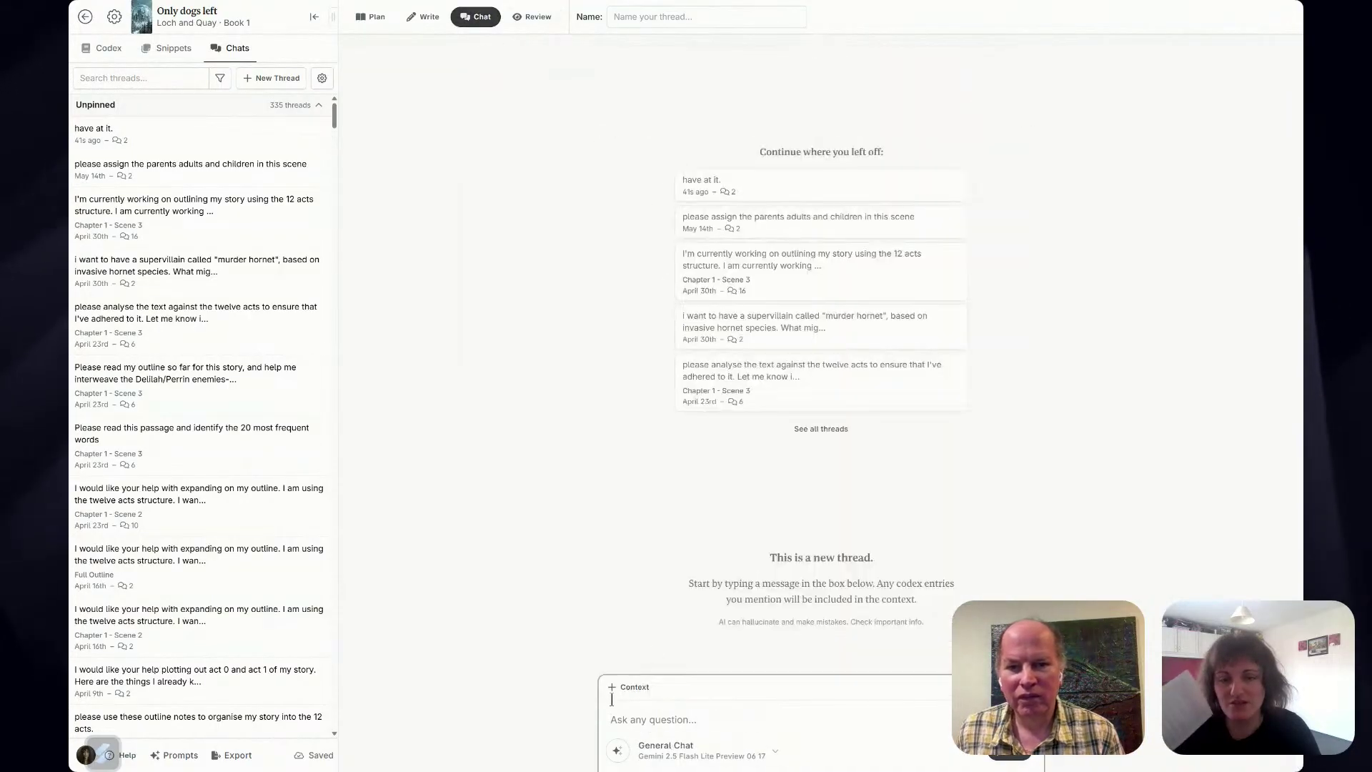
{"action": "left_click", "coordinate": [619, 687]}
{"action": "mouse_move", "coordinate": [746, 481]}
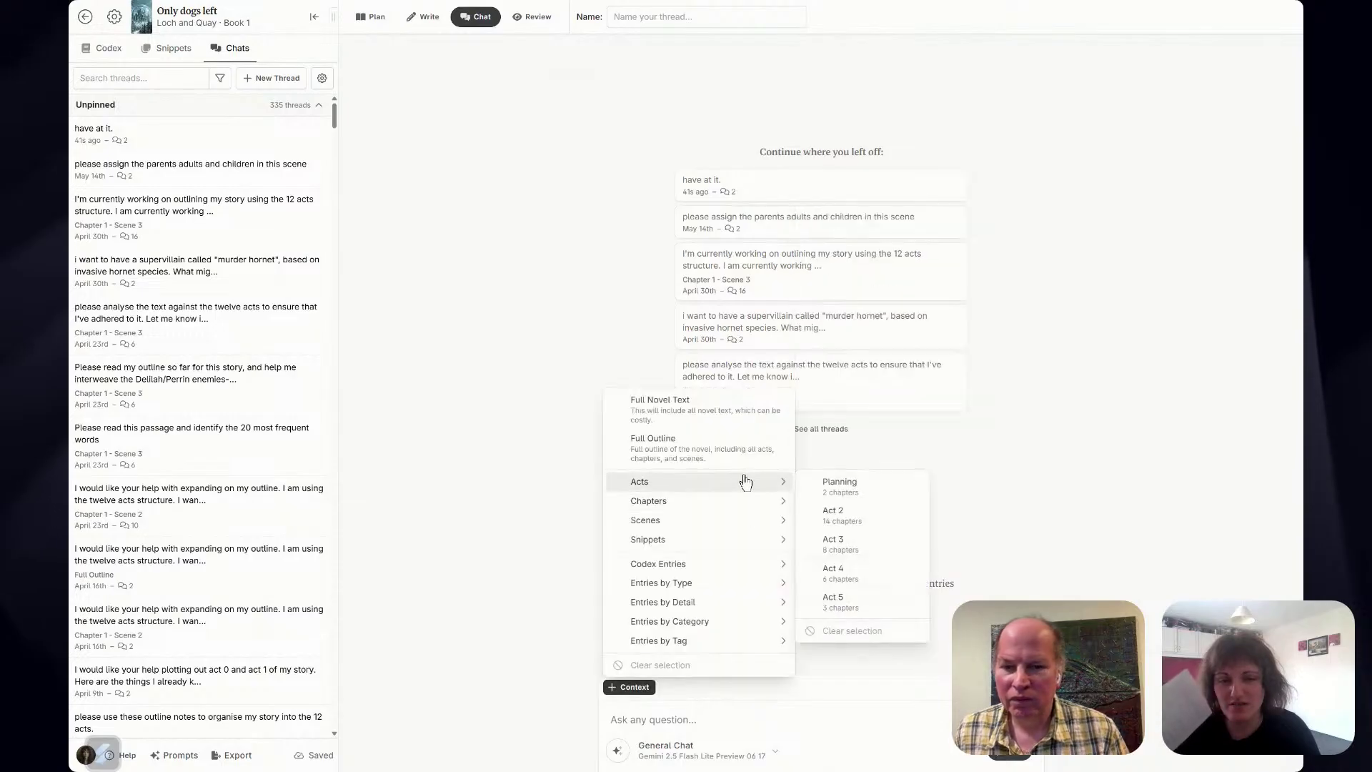
{"action": "left_click", "coordinate": [852, 521]}
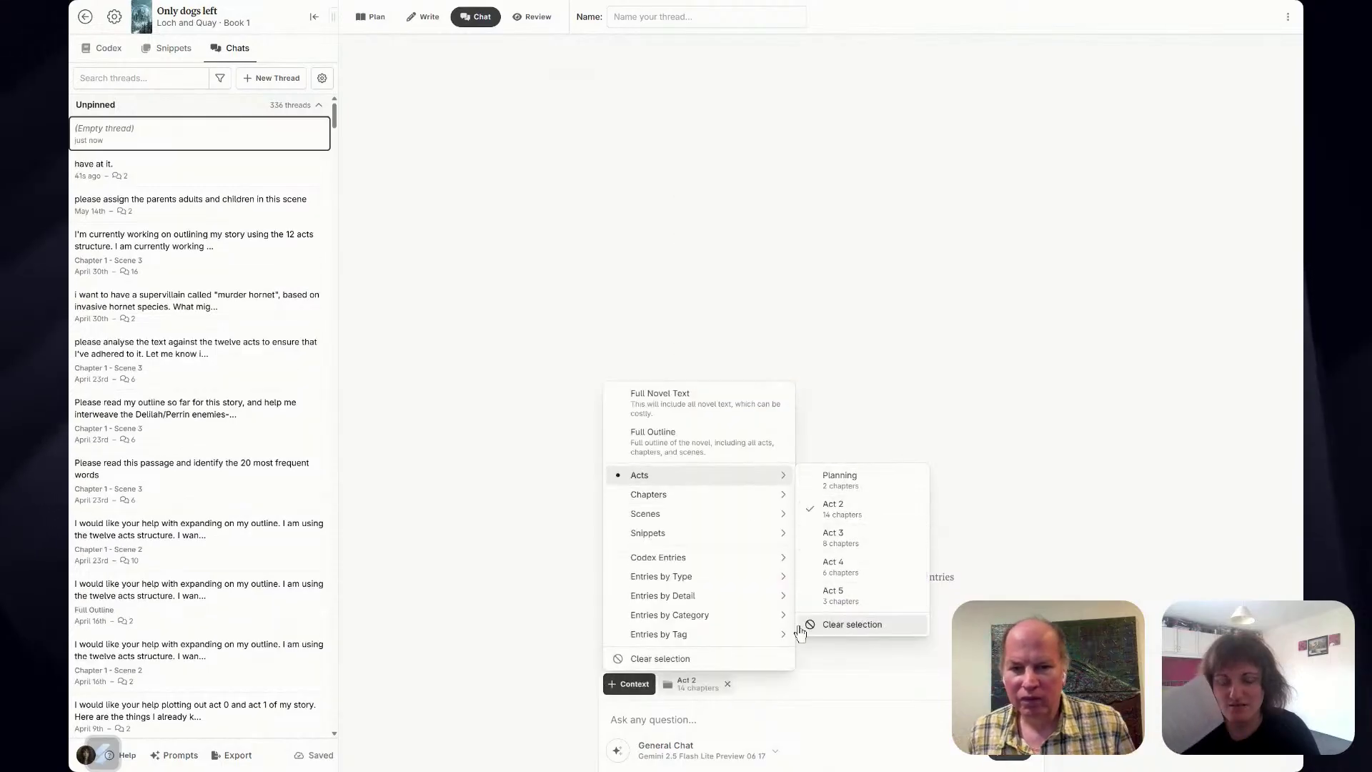
{"action": "left_click", "coordinate": [714, 759]}
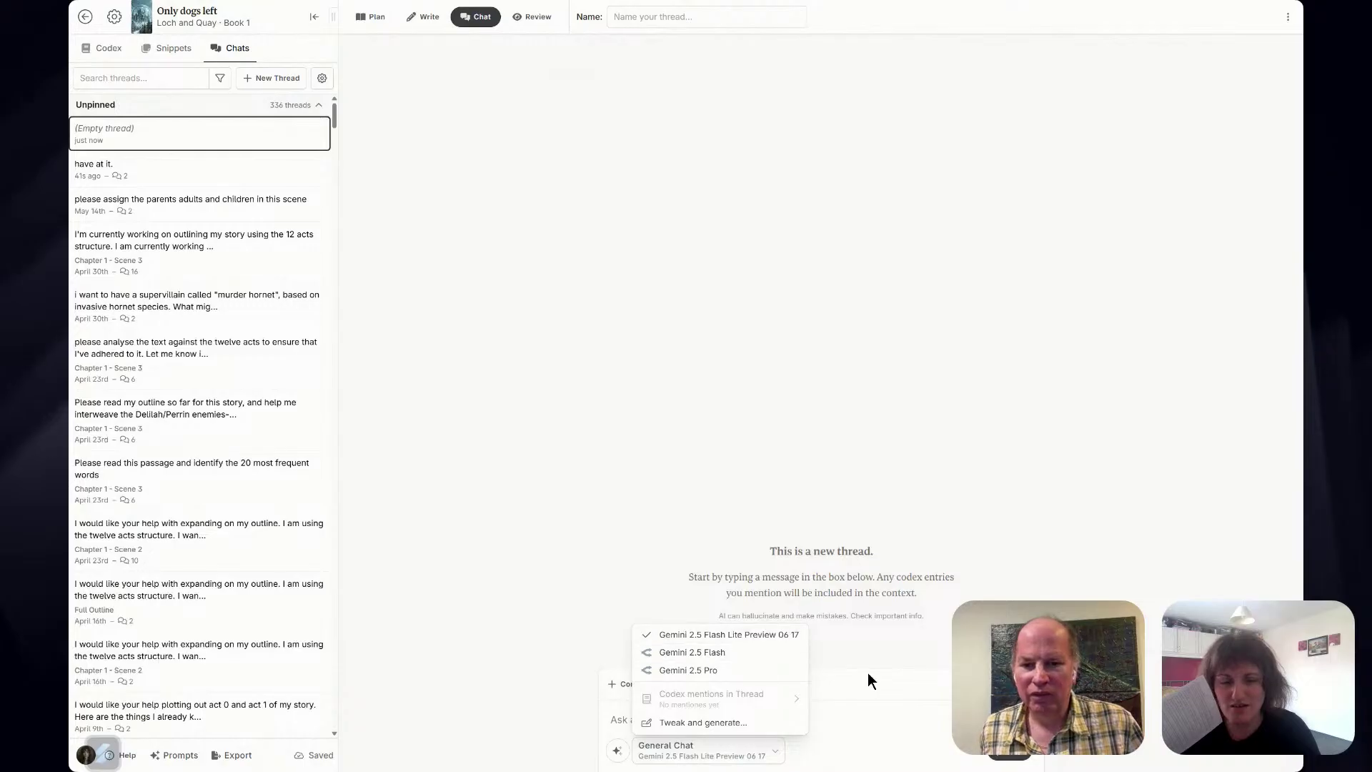
{"action": "left_click", "coordinate": [763, 636]}
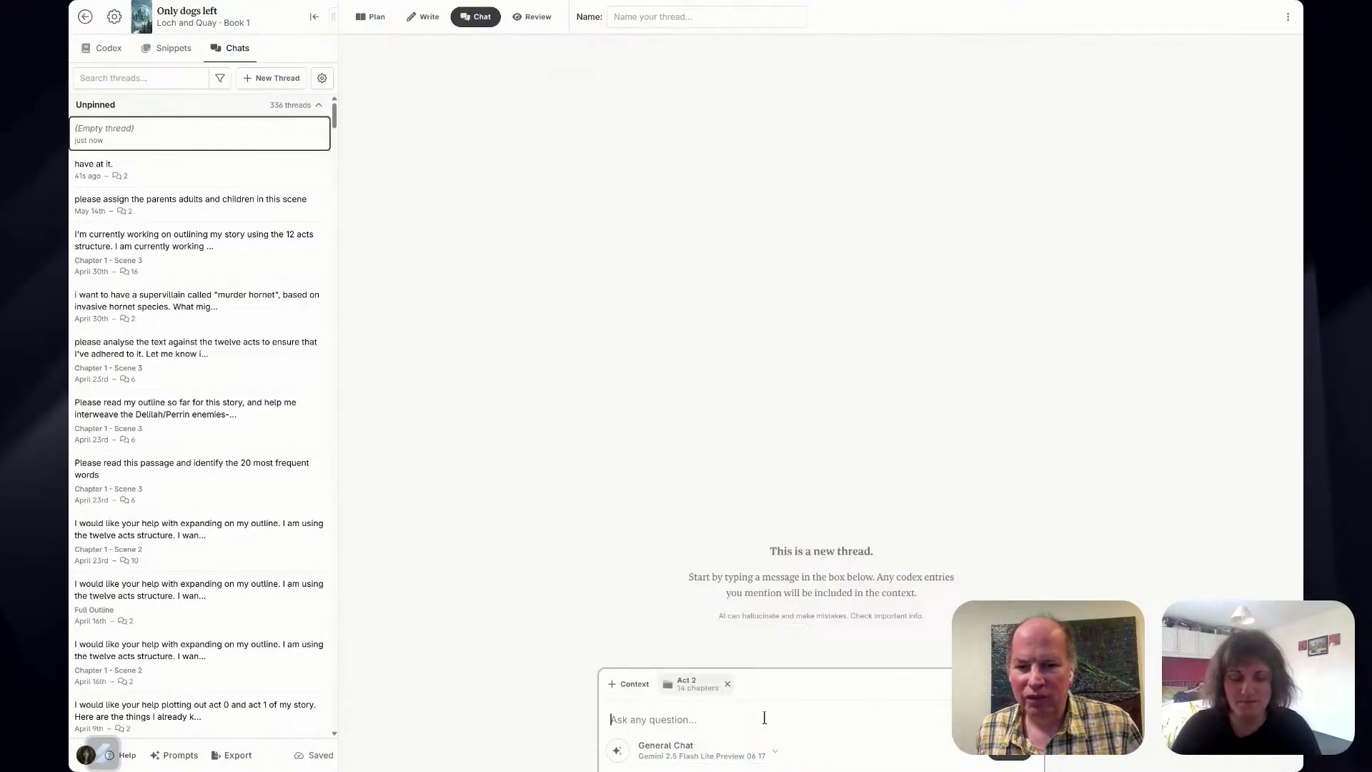
Send the message "please analyse this act for pacing for me.".
{"action": "type", "text": "please analy"}
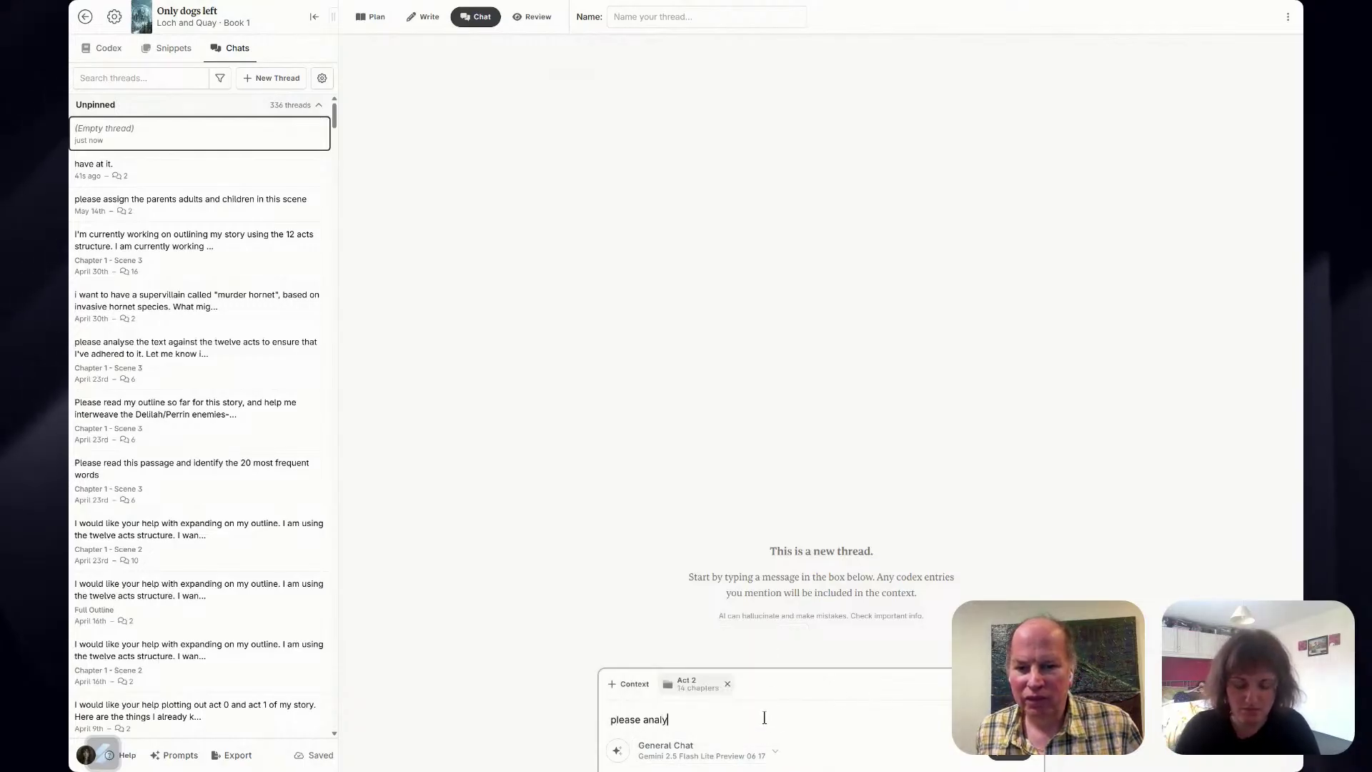
{"action": "type", "text": "se this act for "}
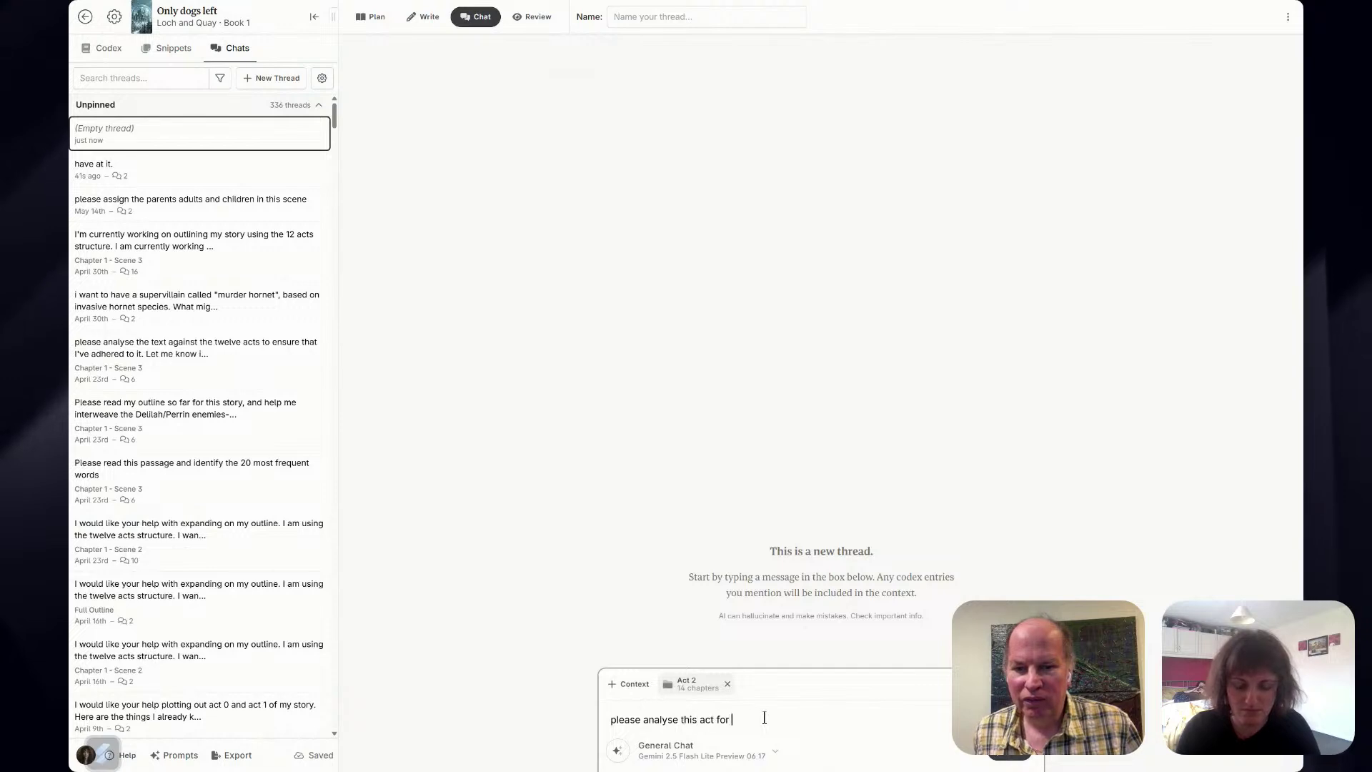
{"action": "type", "text": "pacing, for me."}
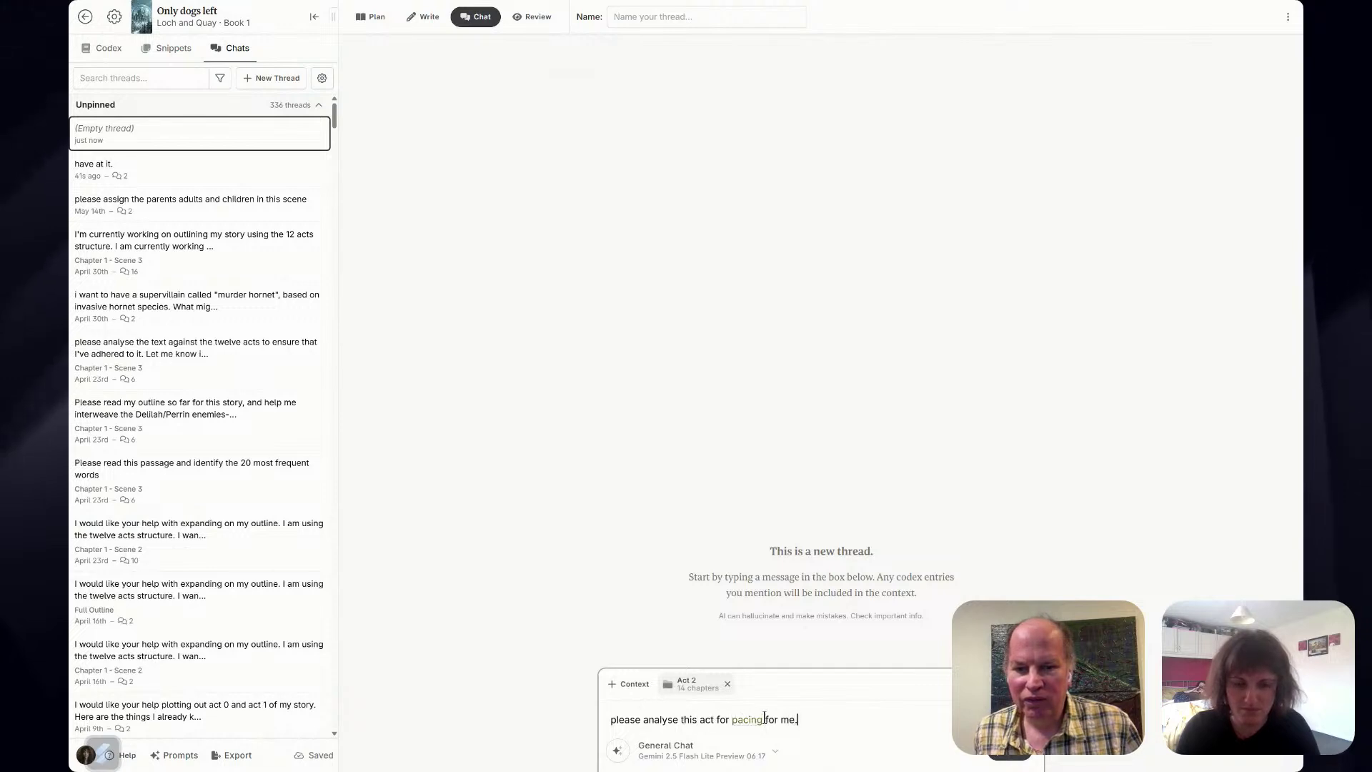
{"action": "key", "text": "Return"}
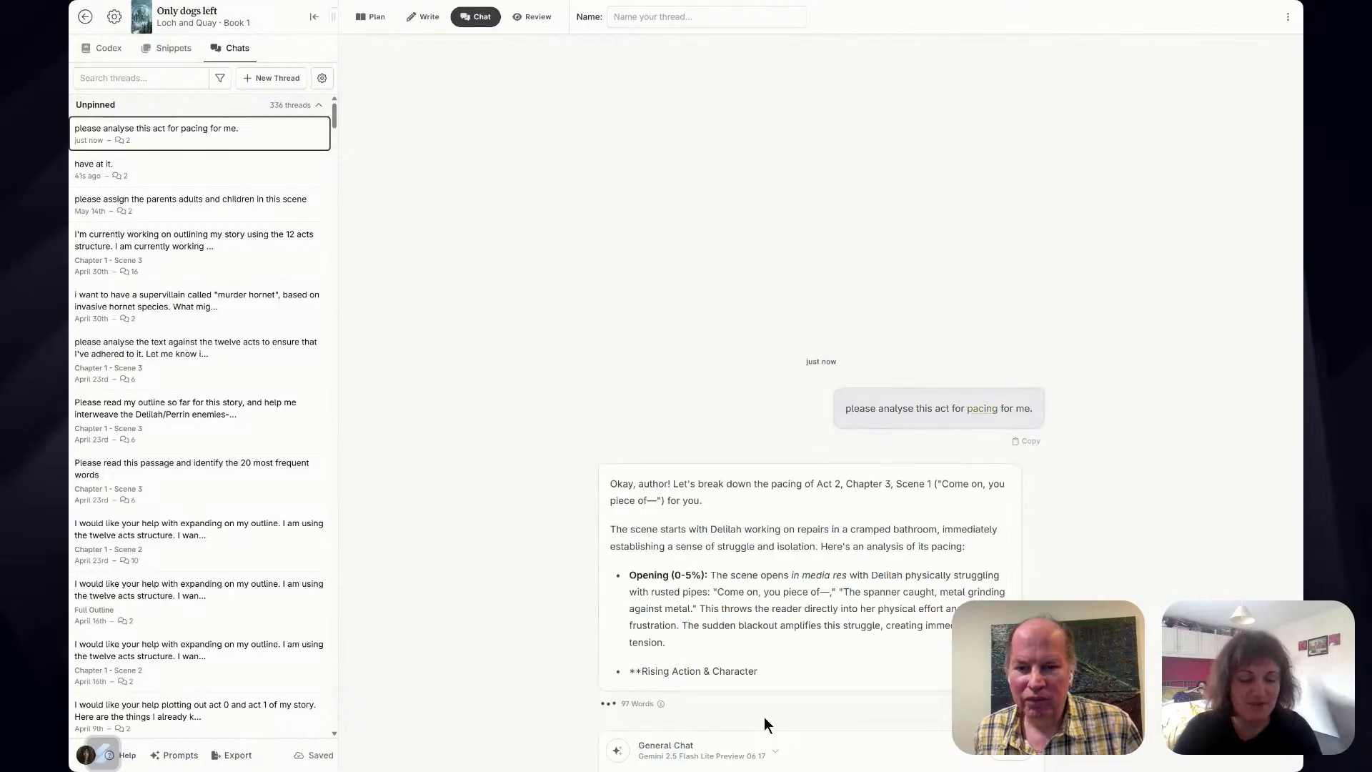
Read the pacing analysis from its opening breakdown to the summary, checking which chapters of Act 2 it covers.
{"action": "scroll", "coordinate": [1108, 372], "scroll_direction": "up", "scroll_amount": 5}
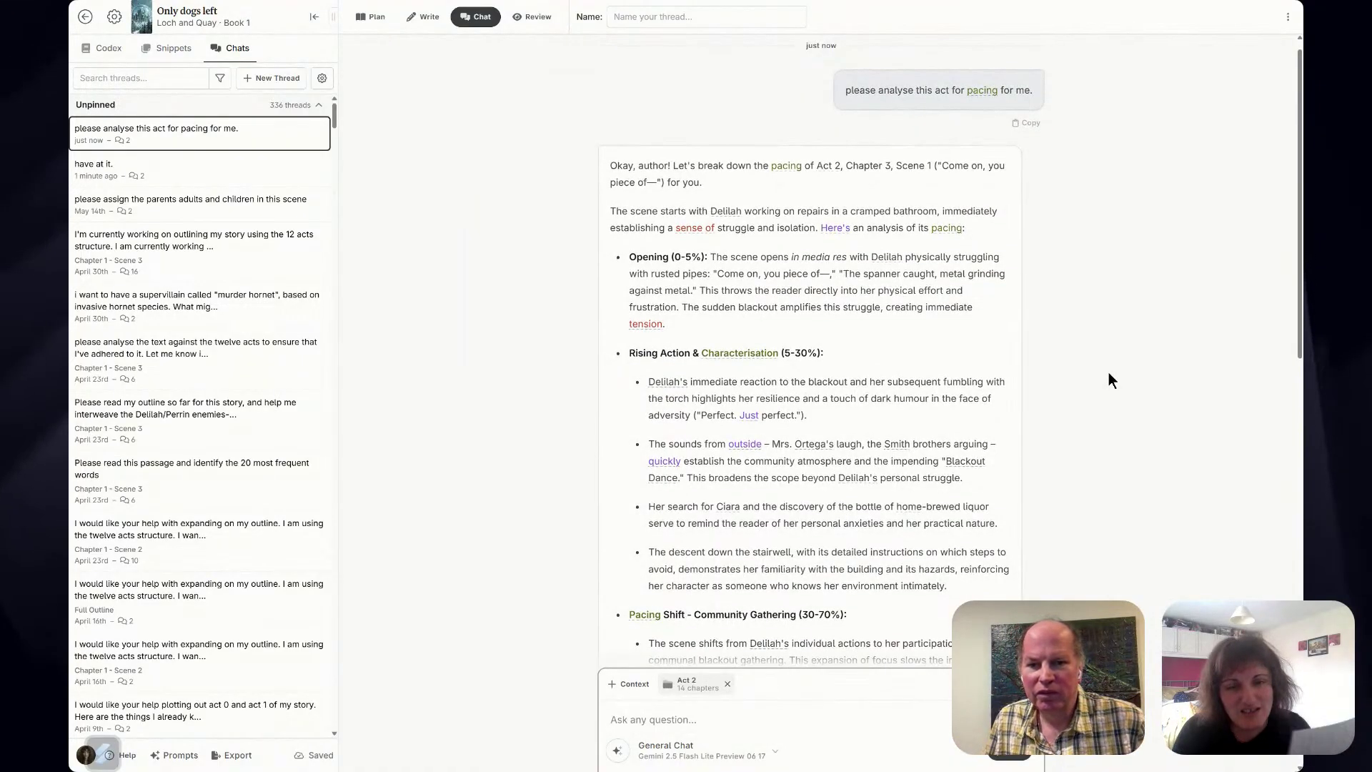
{"action": "scroll", "coordinate": [1109, 381], "scroll_direction": "down", "scroll_amount": 8}
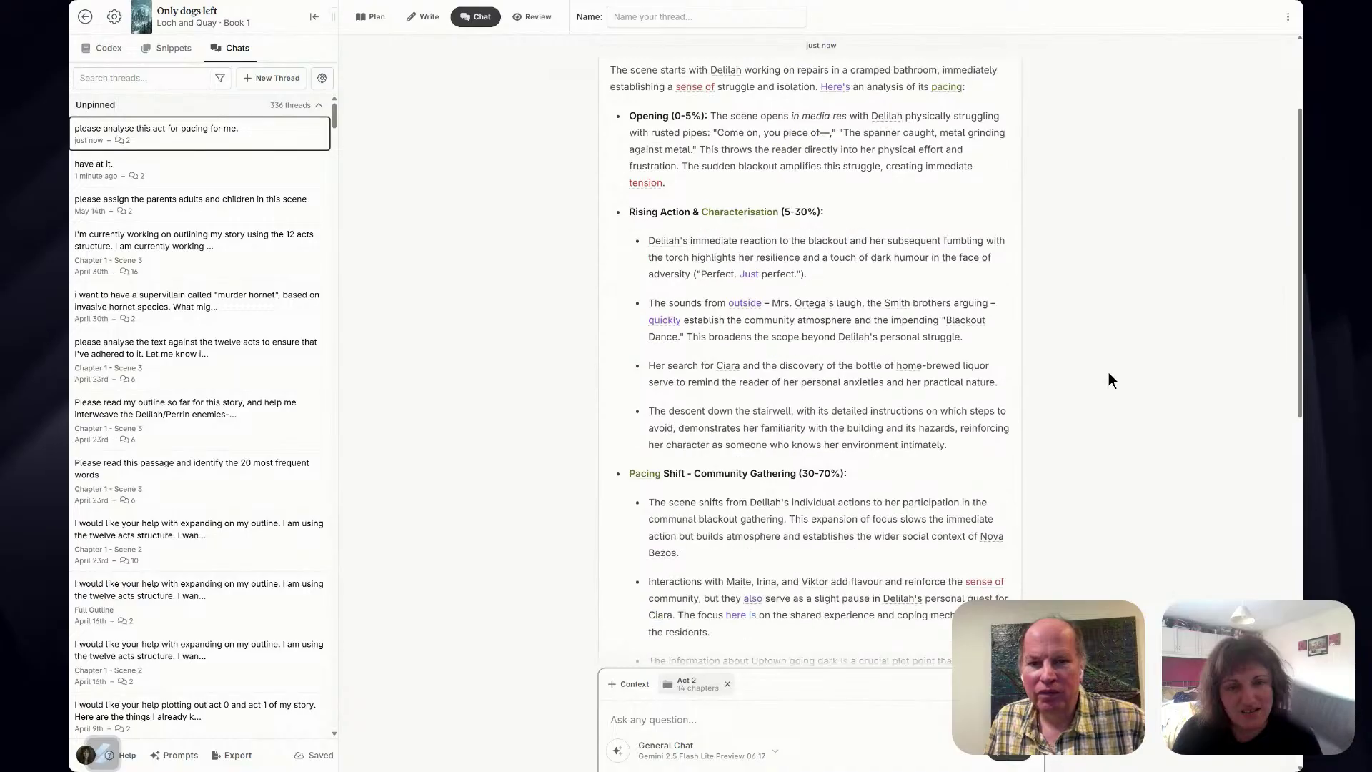
{"action": "scroll", "coordinate": [1109, 373], "scroll_direction": "down", "scroll_amount": 6}
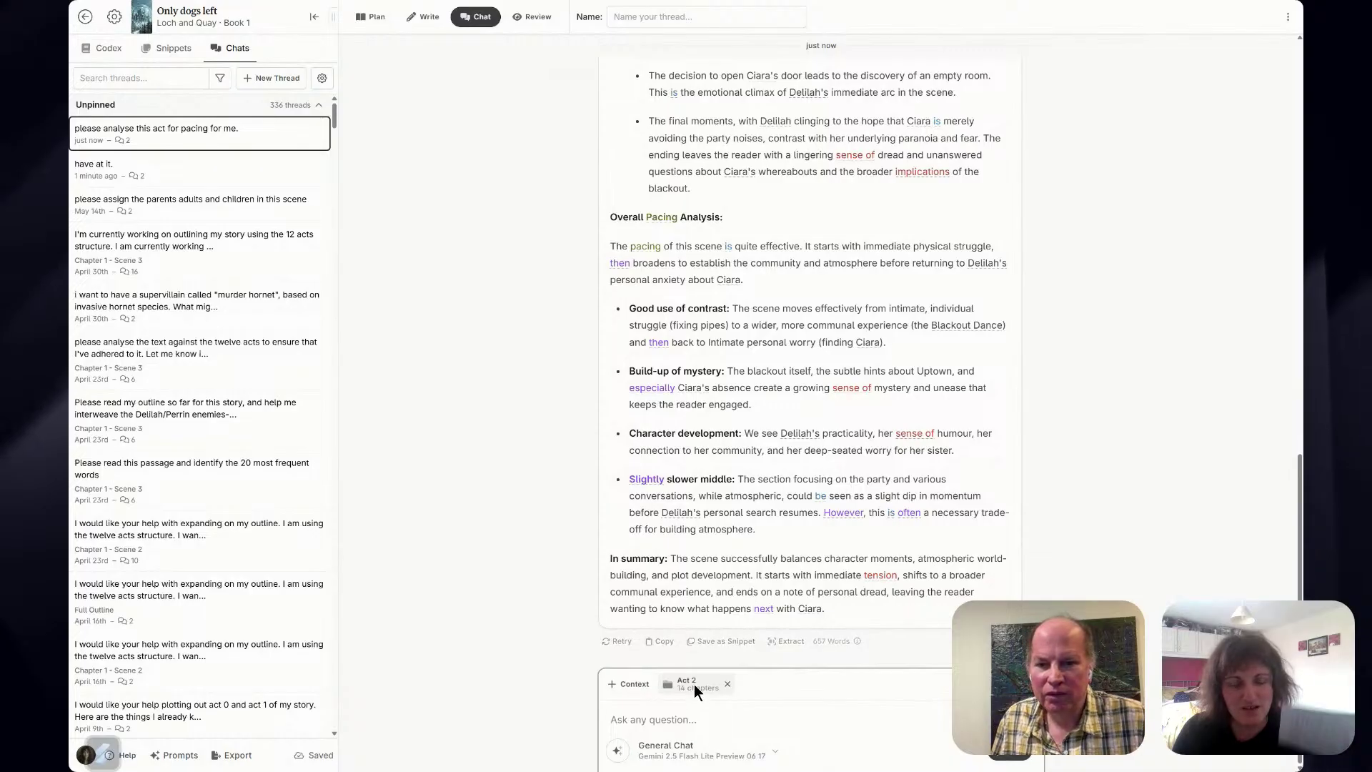
{"action": "scroll", "coordinate": [899, 512], "scroll_direction": "up", "scroll_amount": 4}
{"action": "scroll", "coordinate": [898, 512], "scroll_direction": "up", "scroll_amount": 10}
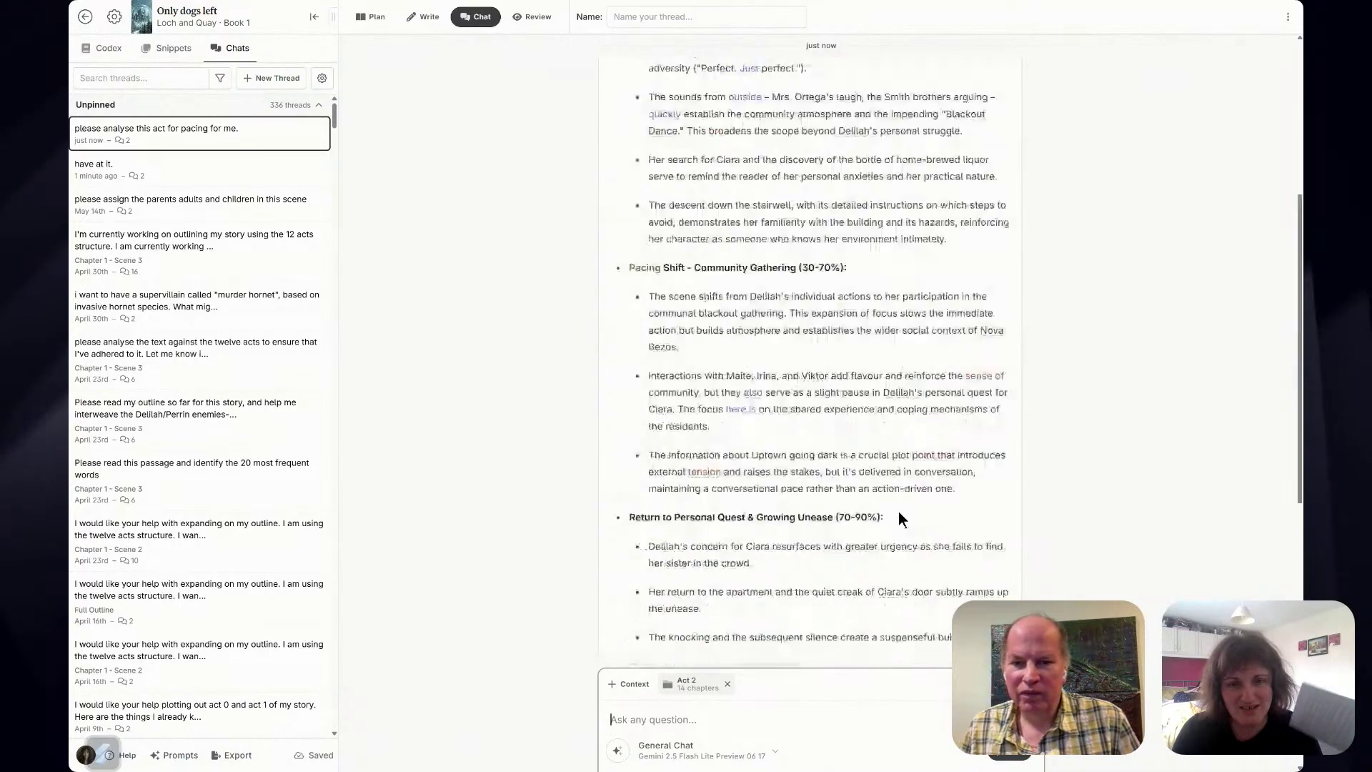
{"action": "scroll", "coordinate": [899, 512], "scroll_direction": "down", "scroll_amount": 15}
{"action": "scroll", "coordinate": [899, 512], "scroll_direction": "down", "scroll_amount": 2}
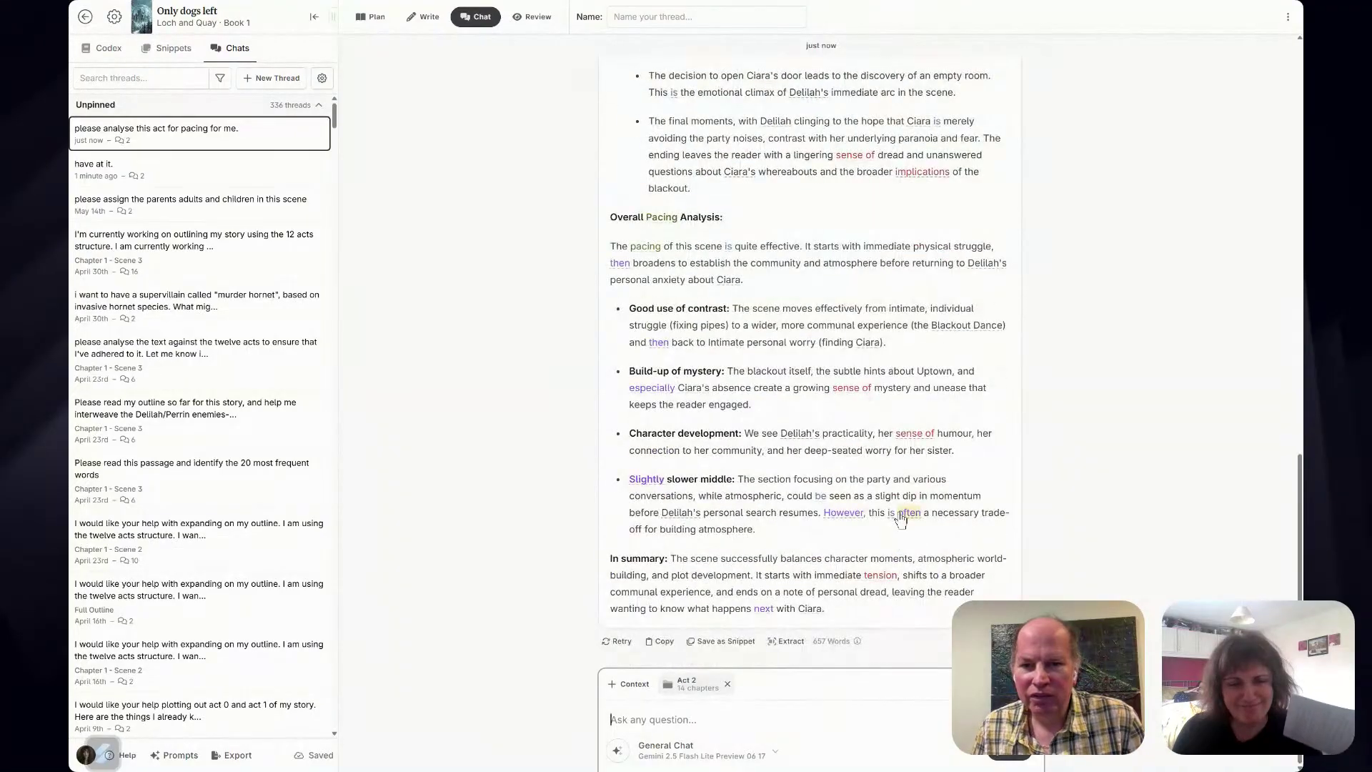
Send the follow-up message "please do this for the whole act, not just chapter 3".
{"action": "type", "text": "p"}
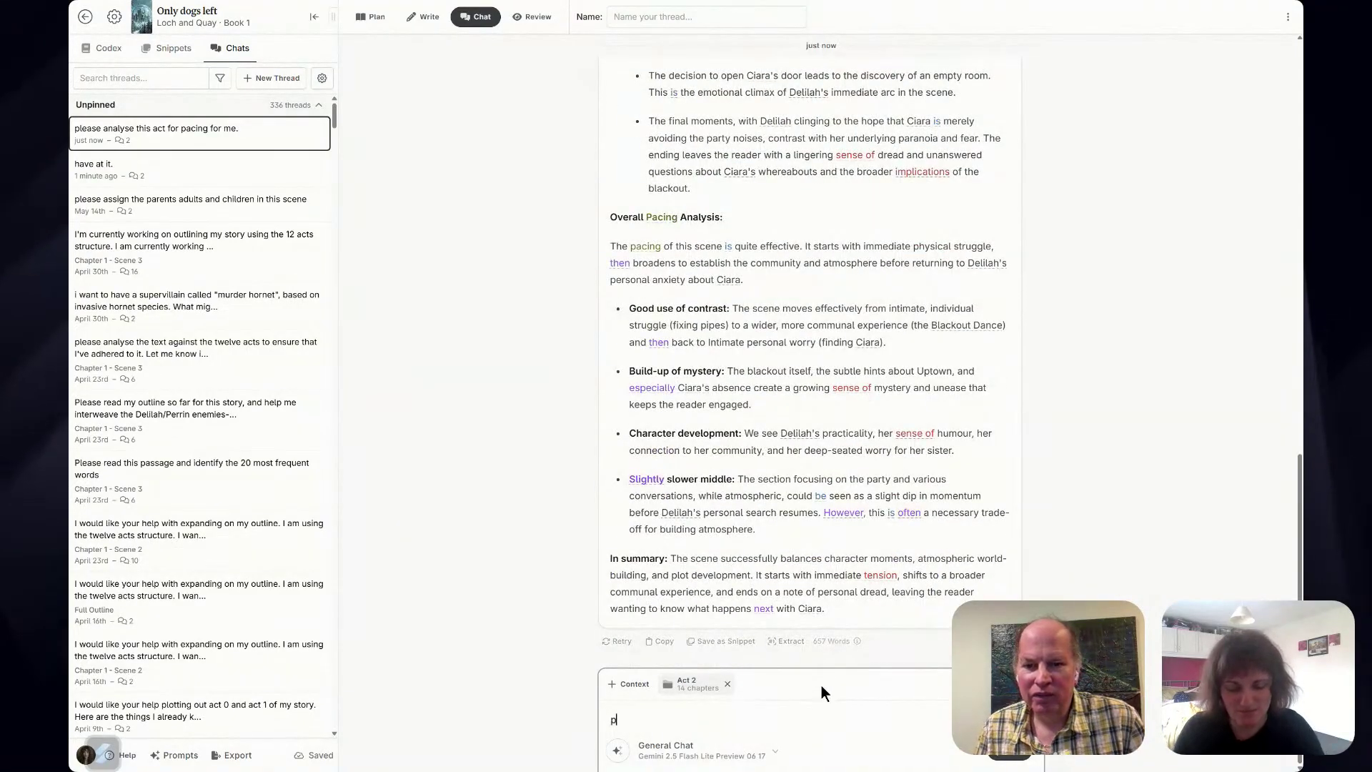
{"action": "type", "text": "lease do this for t"}
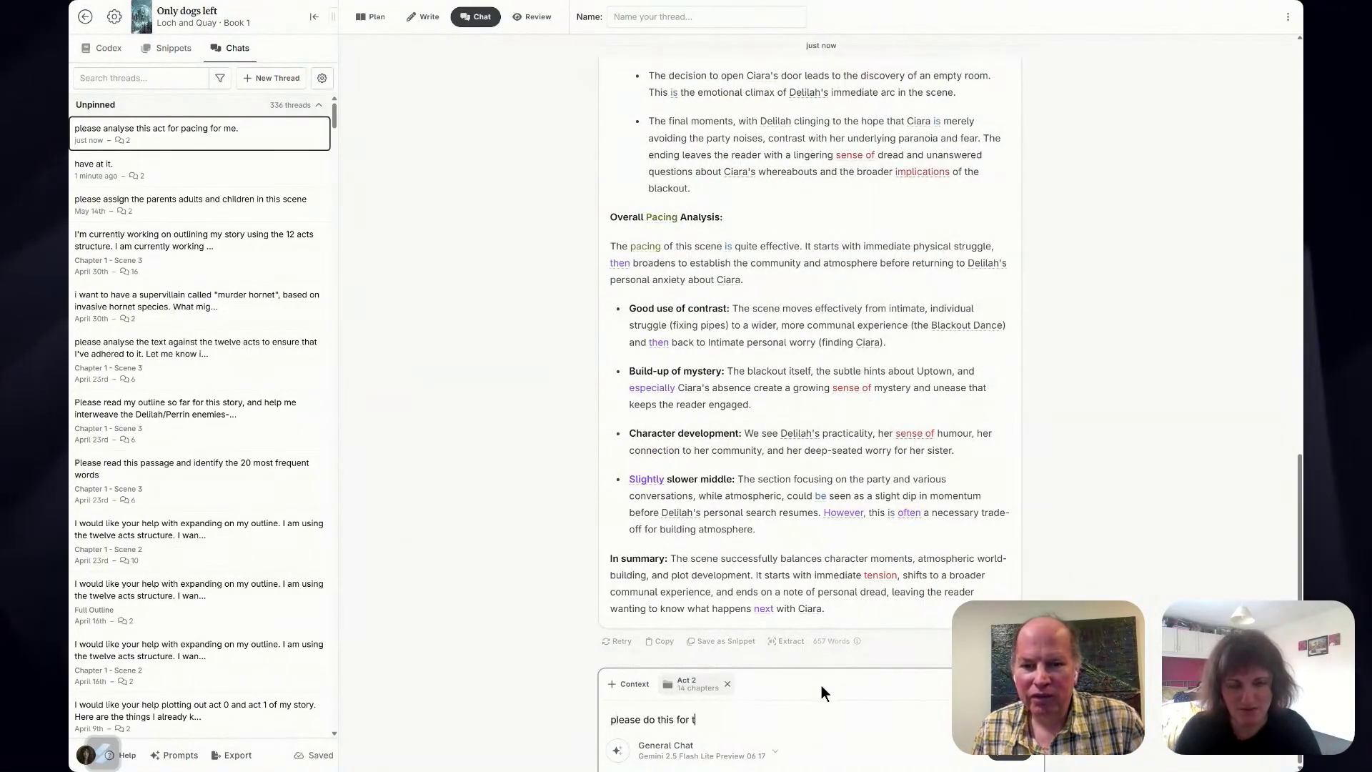
{"action": "type", "text": "he whole act, not just chapter 3"}
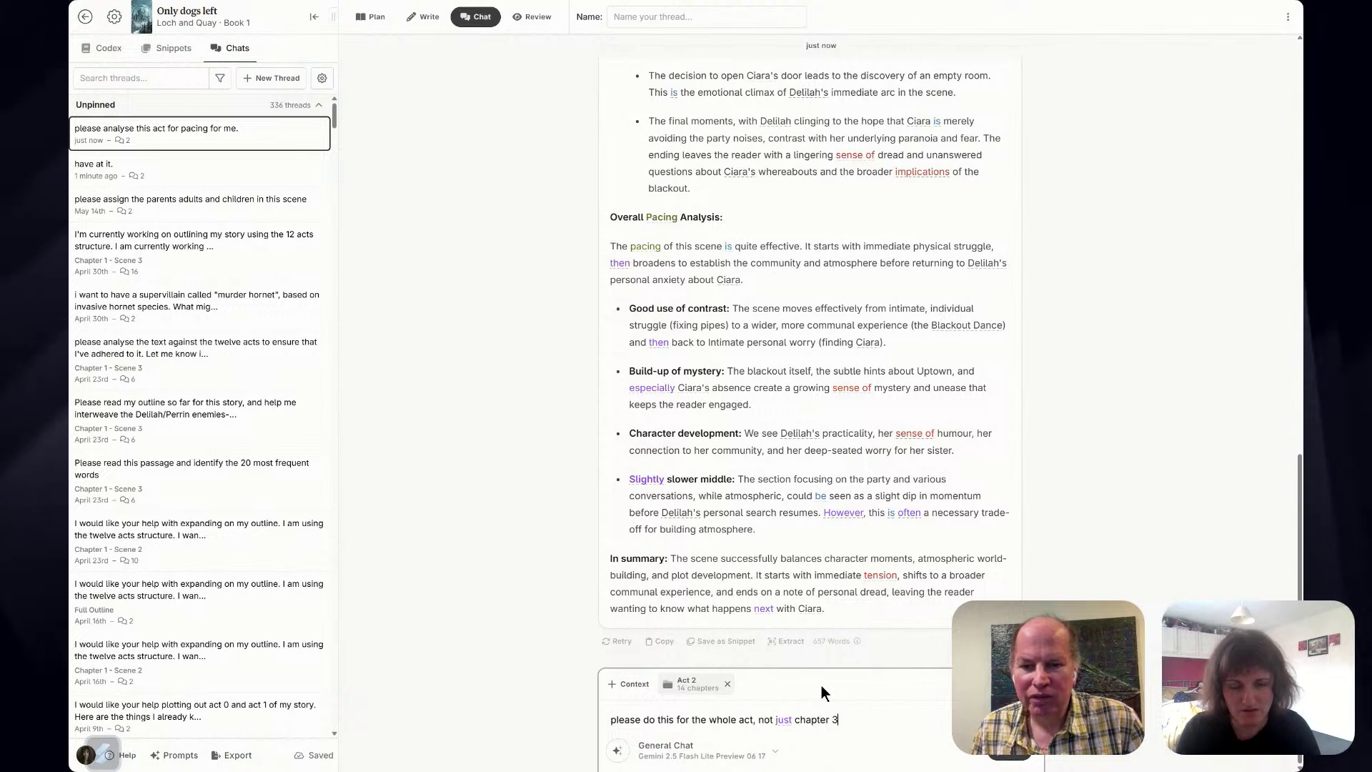
{"action": "key", "text": "Return"}
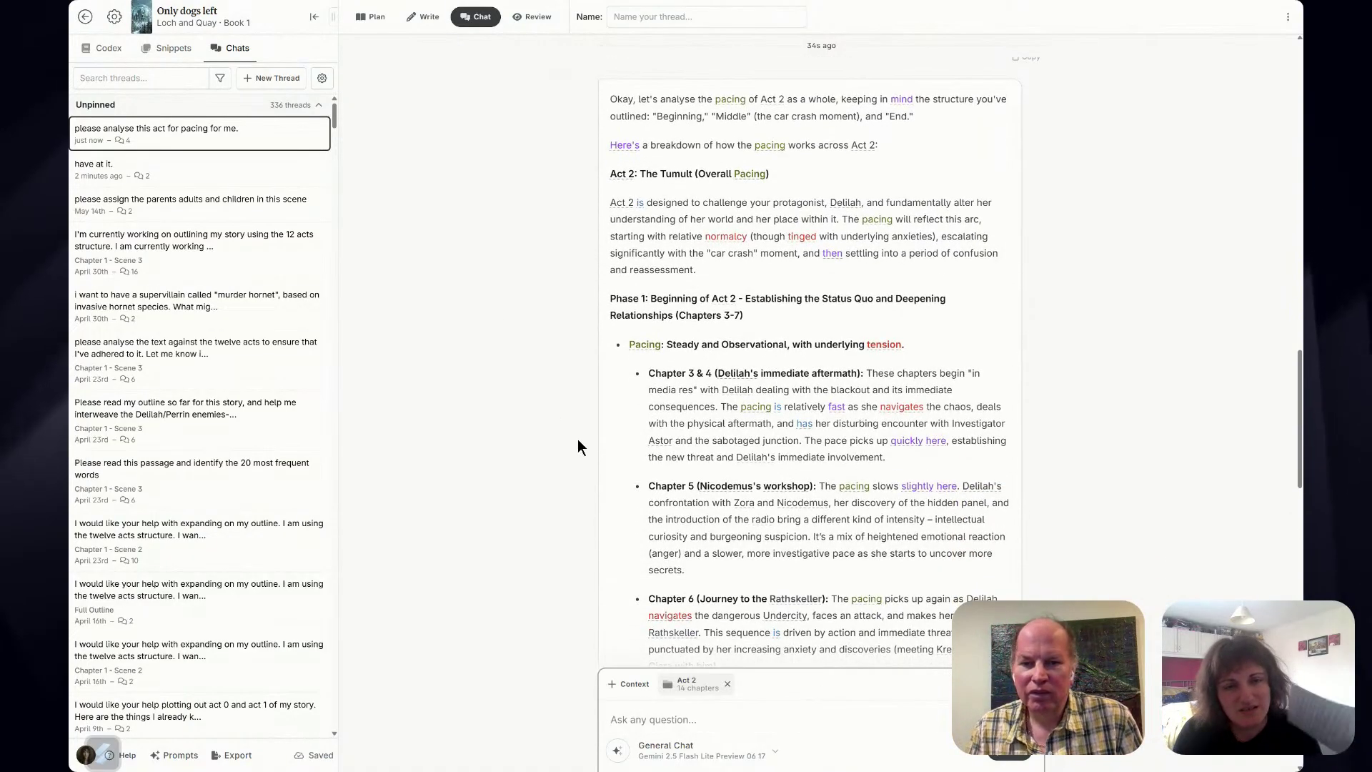
Read the whole-act pacing breakdown through its three phases to the overall Act 2 pacing summary.
{"action": "scroll", "coordinate": [577, 438], "scroll_direction": "down", "scroll_amount": 3}
{"action": "scroll", "coordinate": [578, 447], "scroll_direction": "down", "scroll_amount": 2}
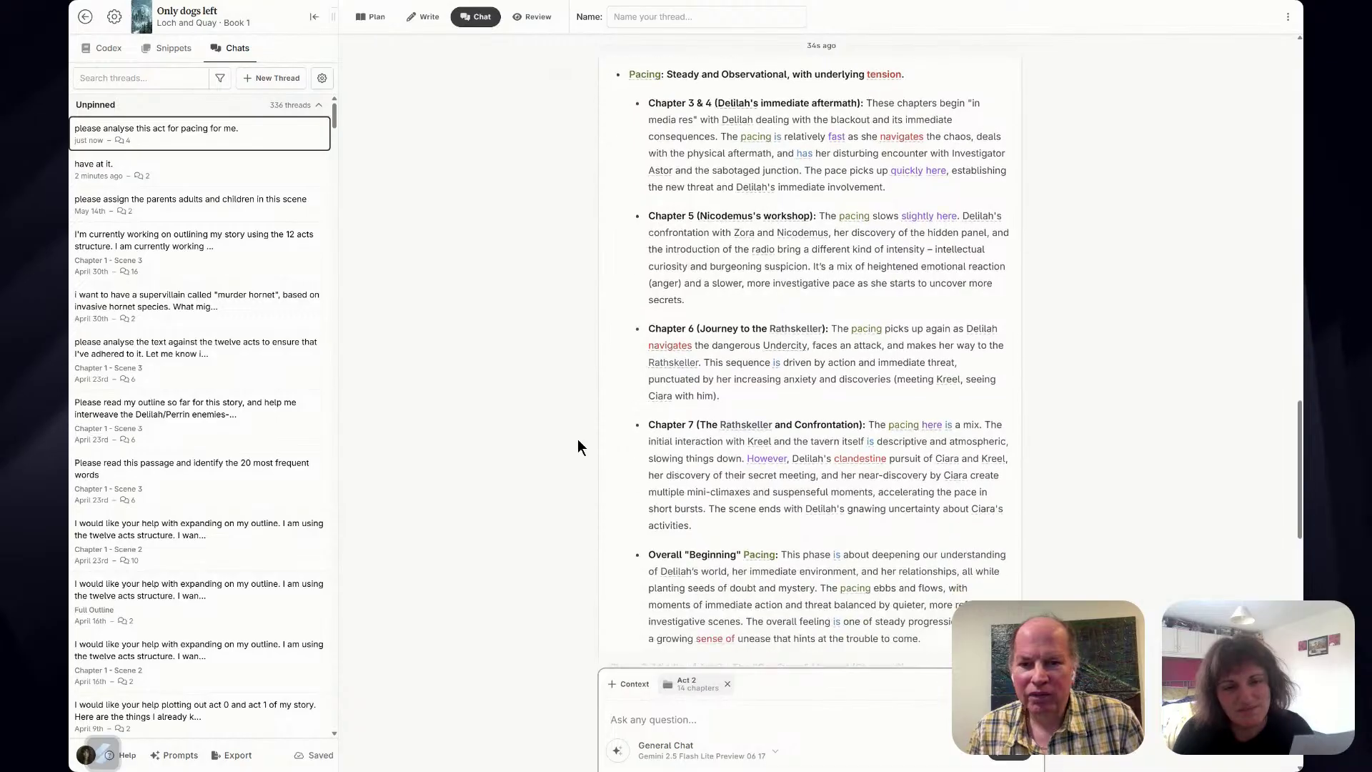
{"action": "scroll", "coordinate": [577, 439], "scroll_direction": "down", "scroll_amount": 5}
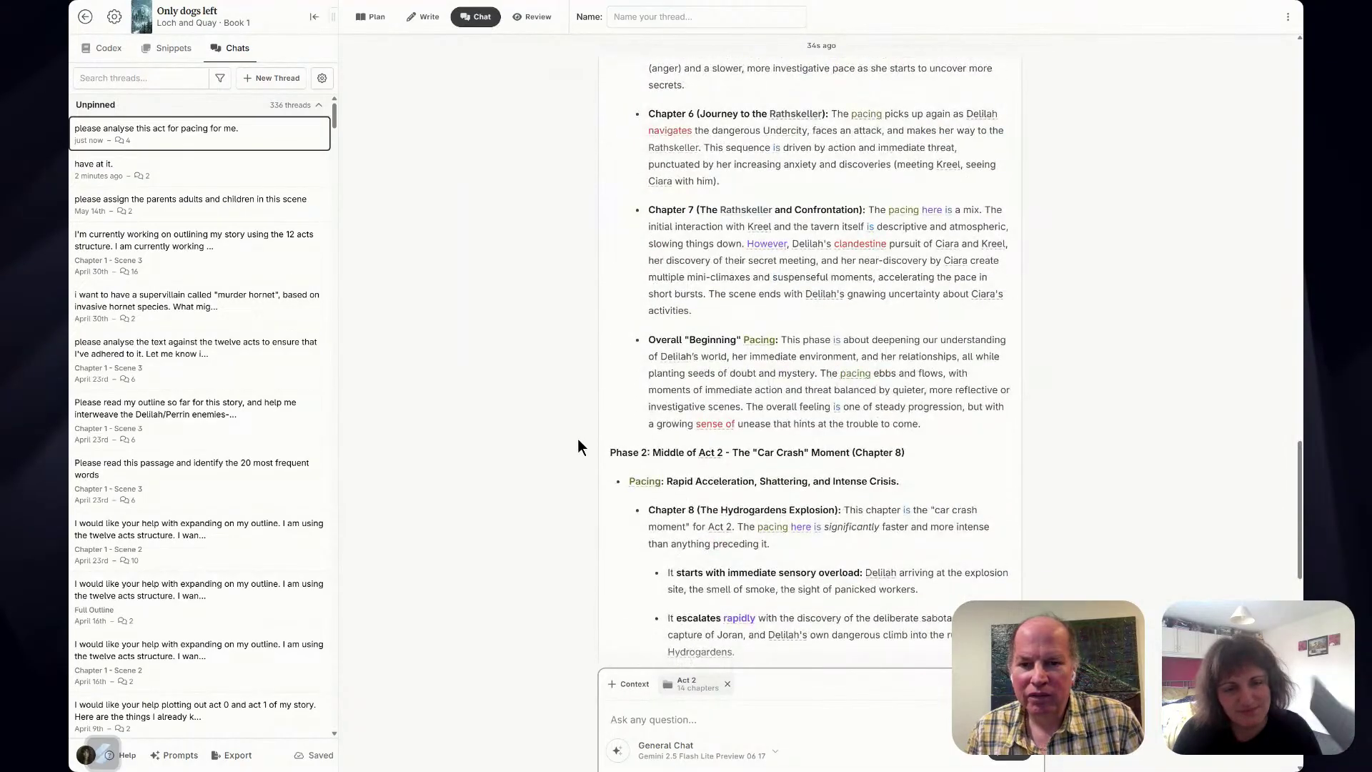
{"action": "scroll", "coordinate": [577, 439], "scroll_direction": "down", "scroll_amount": 2}
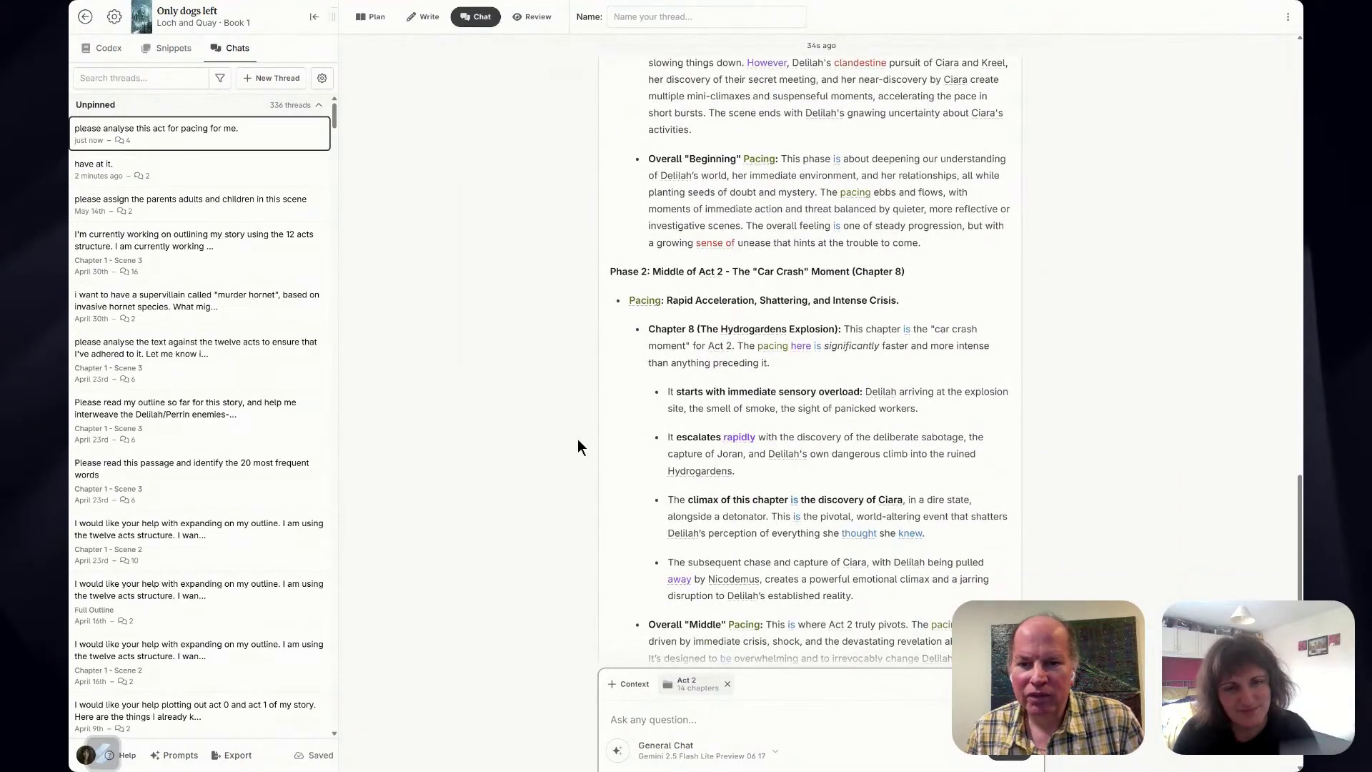
{"action": "scroll", "coordinate": [579, 440], "scroll_direction": "down", "scroll_amount": 4}
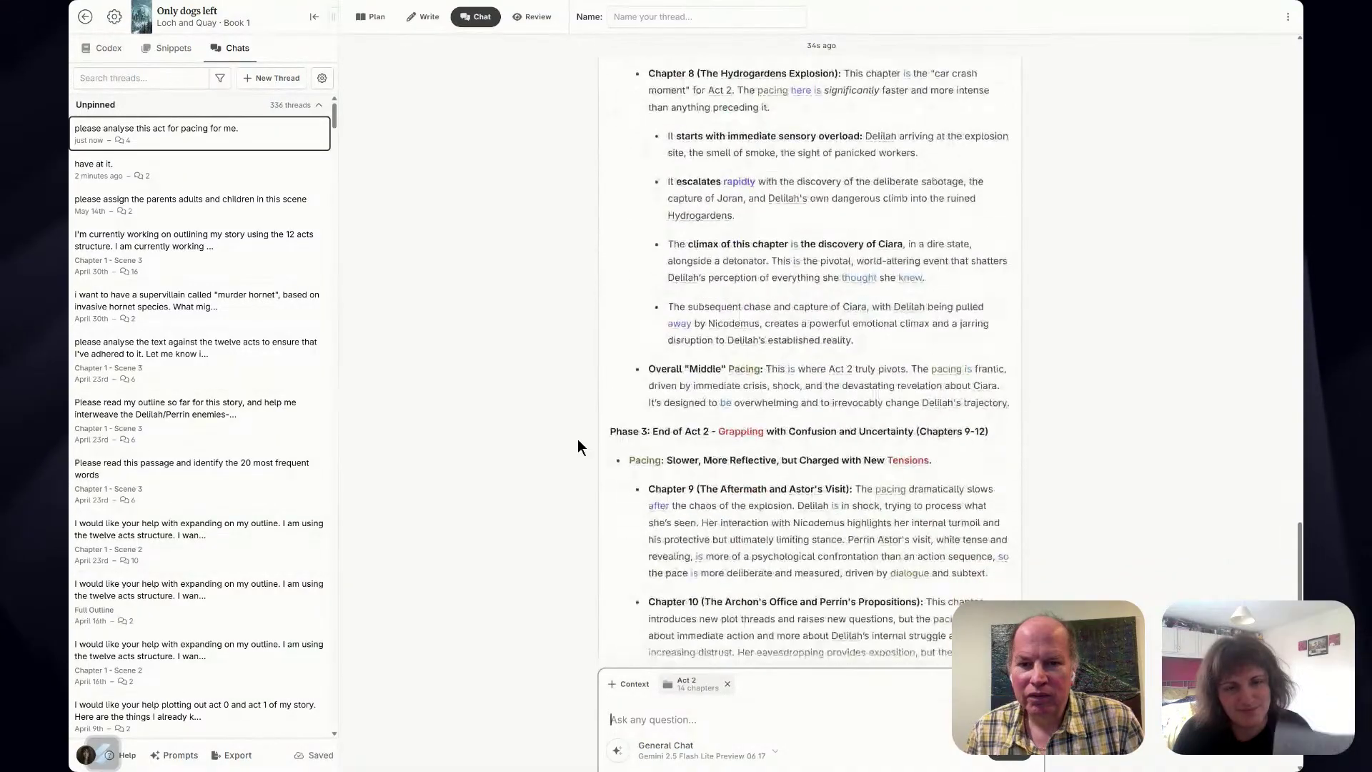
{"action": "scroll", "coordinate": [577, 440], "scroll_direction": "down", "scroll_amount": 1}
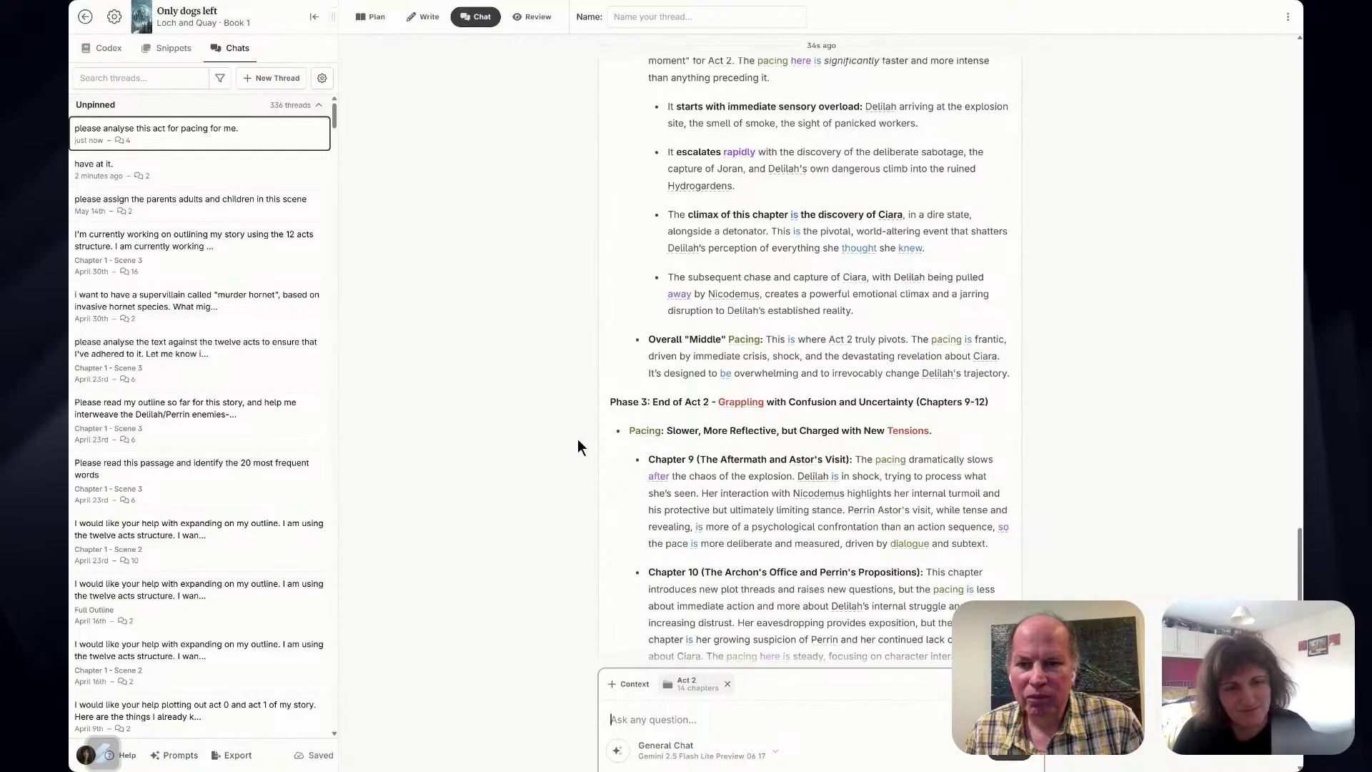
{"action": "scroll", "coordinate": [578, 439], "scroll_direction": "down", "scroll_amount": 4}
{"action": "scroll", "coordinate": [578, 441], "scroll_direction": "down", "scroll_amount": 6}
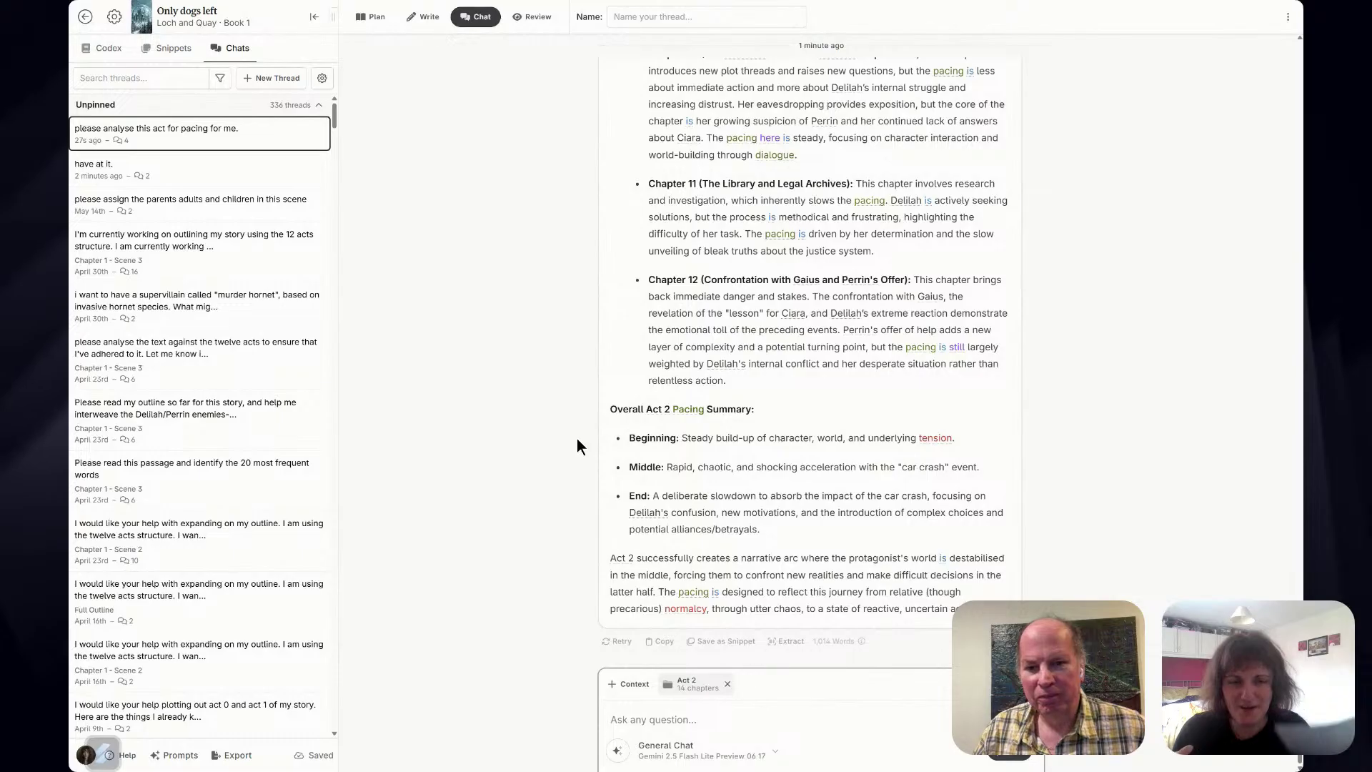
Review the whole-act pacing analysis backwards from the summary to the Phase 1 chapter notes.
{"action": "scroll", "coordinate": [577, 438], "scroll_direction": "up", "scroll_amount": 6}
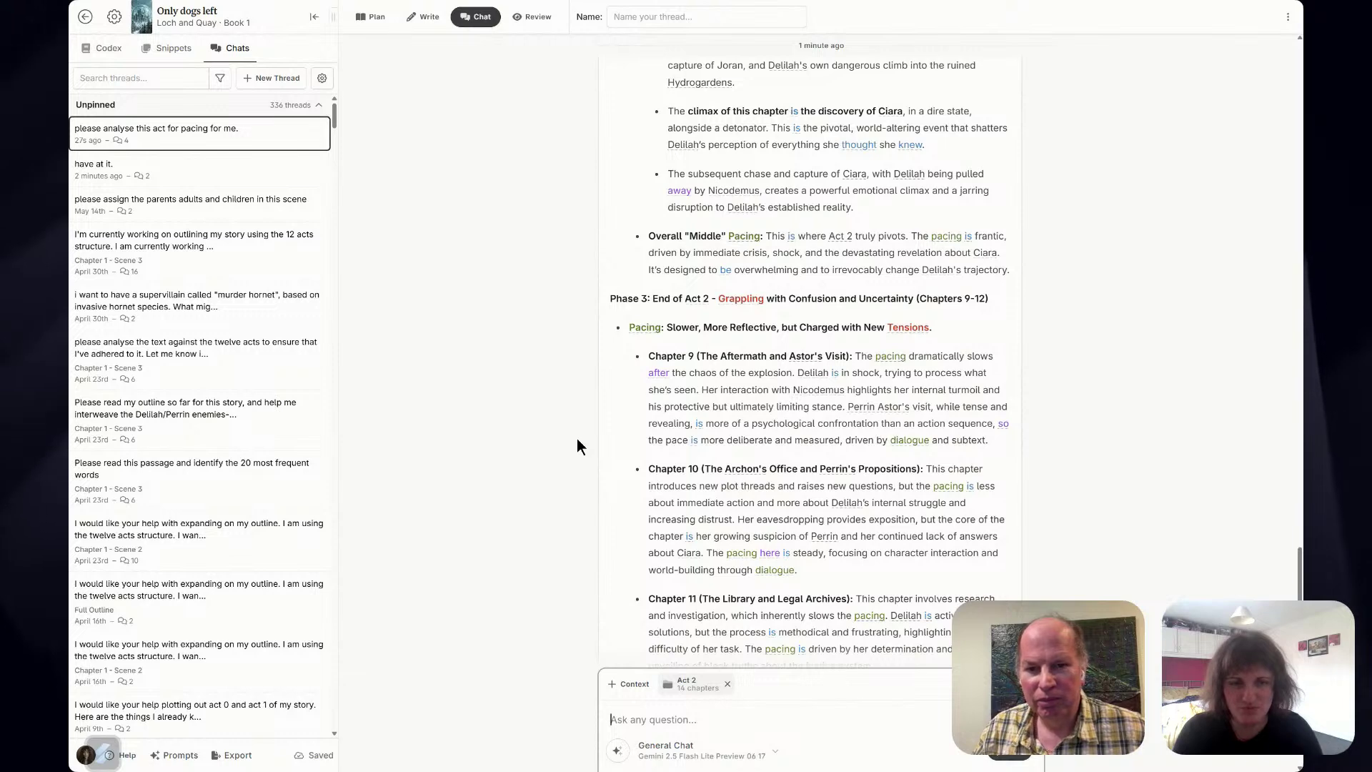
{"action": "scroll", "coordinate": [578, 440], "scroll_direction": "up", "scroll_amount": 5}
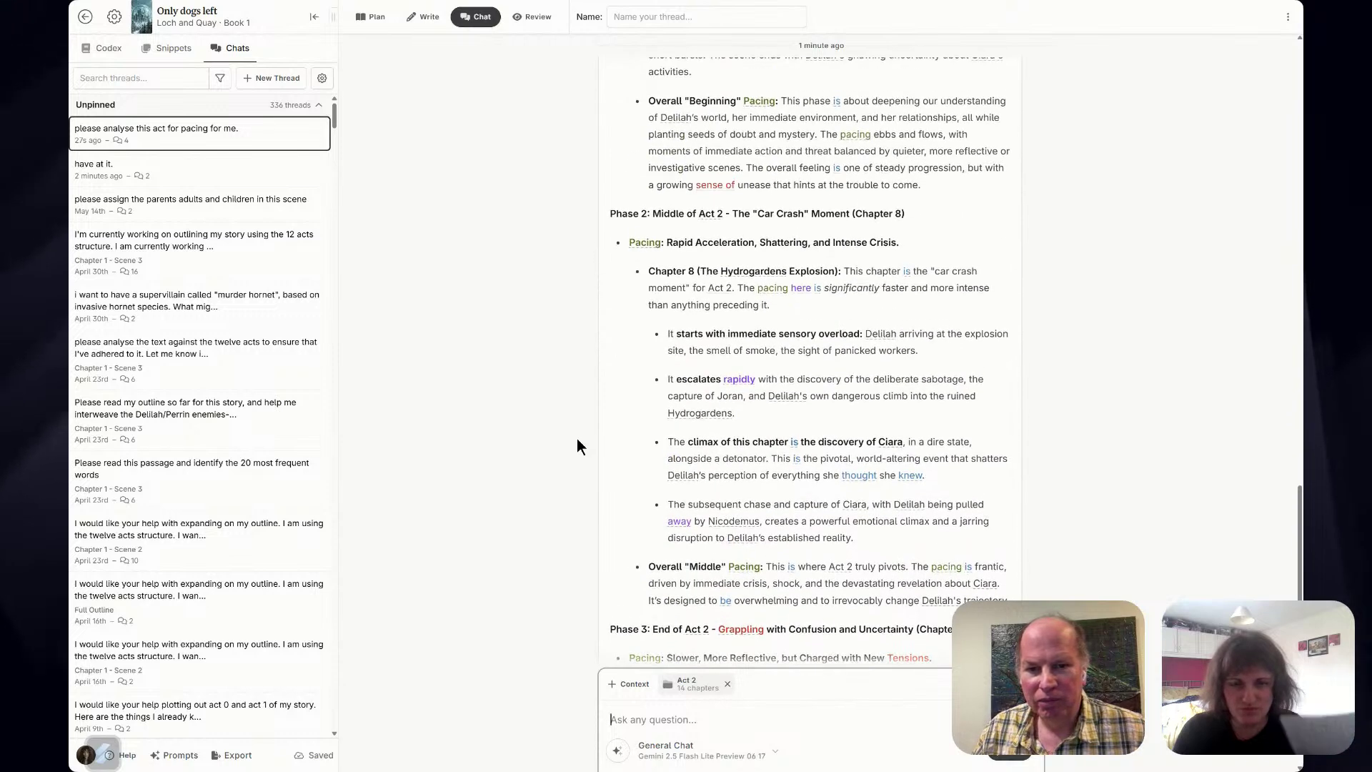
{"action": "scroll", "coordinate": [577, 439], "scroll_direction": "up", "scroll_amount": 5}
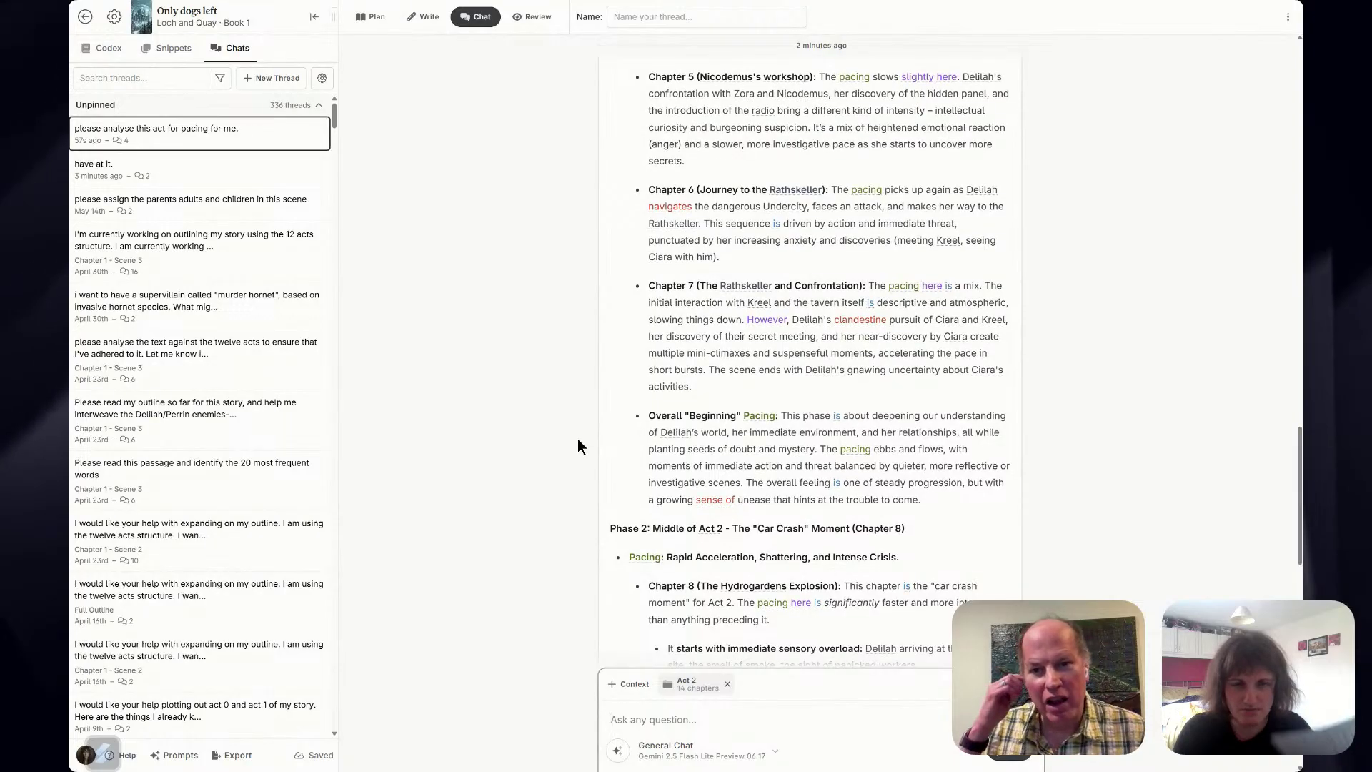
{"action": "scroll", "coordinate": [578, 446], "scroll_direction": "up", "scroll_amount": 1}
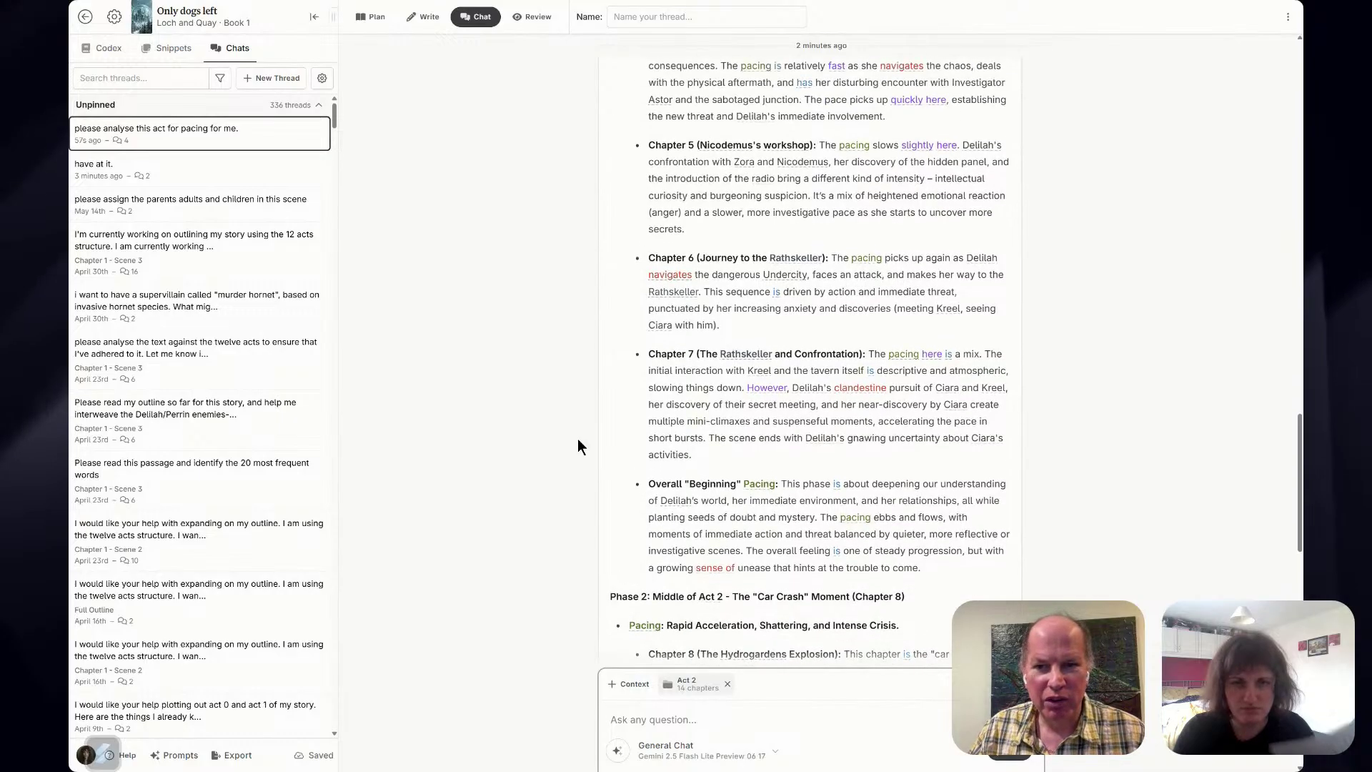
{"action": "scroll", "coordinate": [577, 446], "scroll_direction": "up", "scroll_amount": 2}
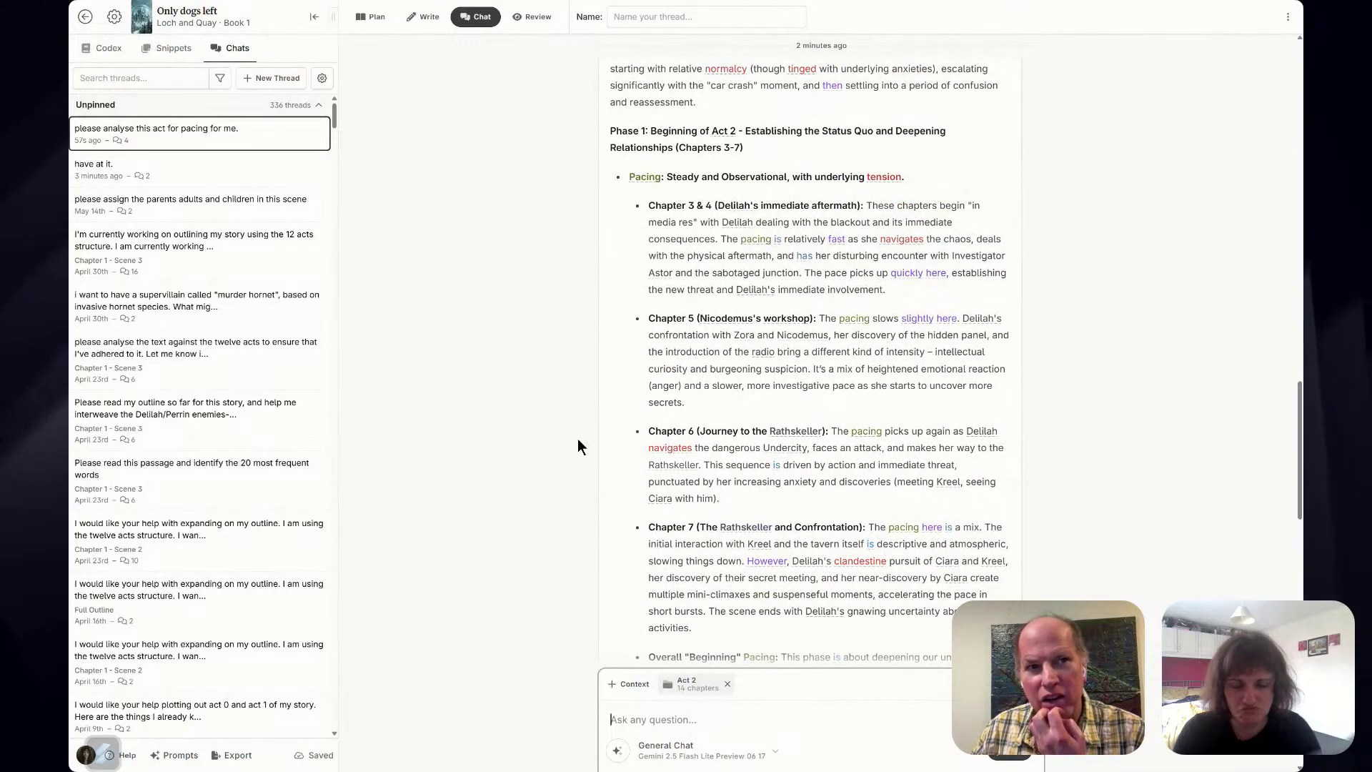